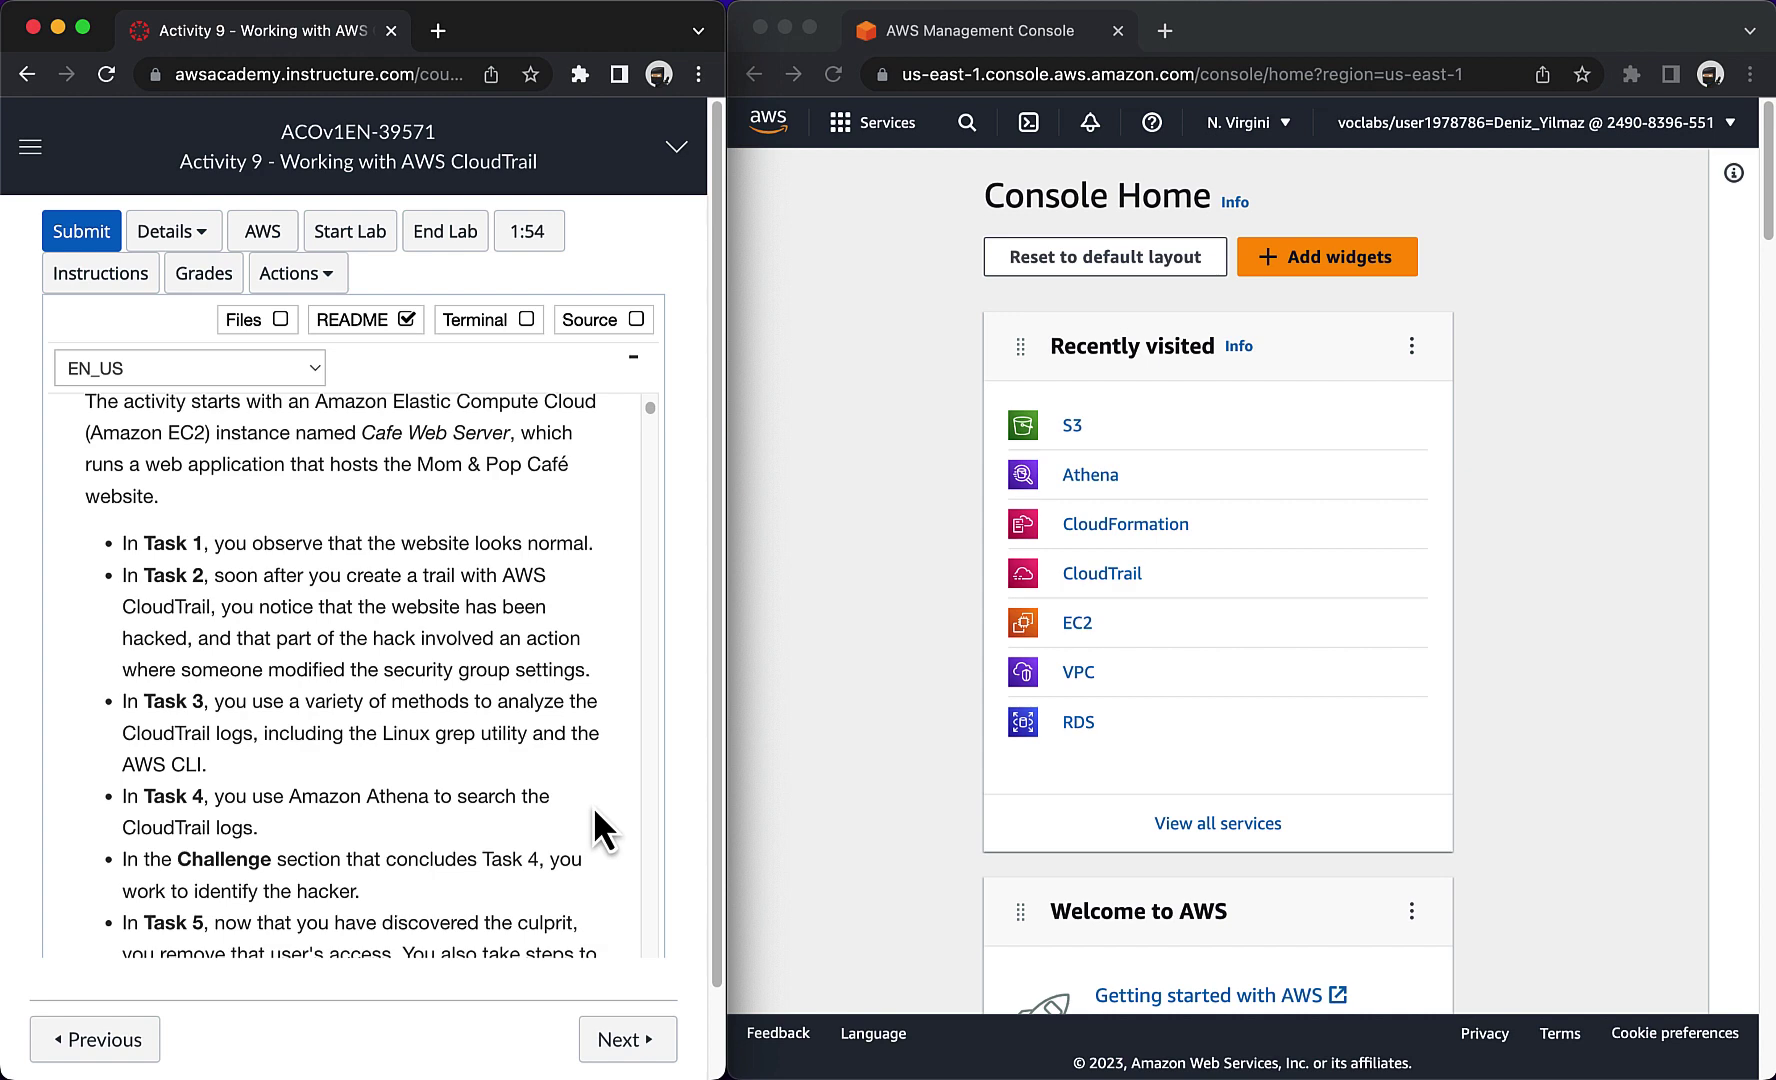
Step: Read the CloudTrail lab instructions from the task overview and architecture diagram through the objectives and business case to Task 1
scroll(594, 812, "down", 3)
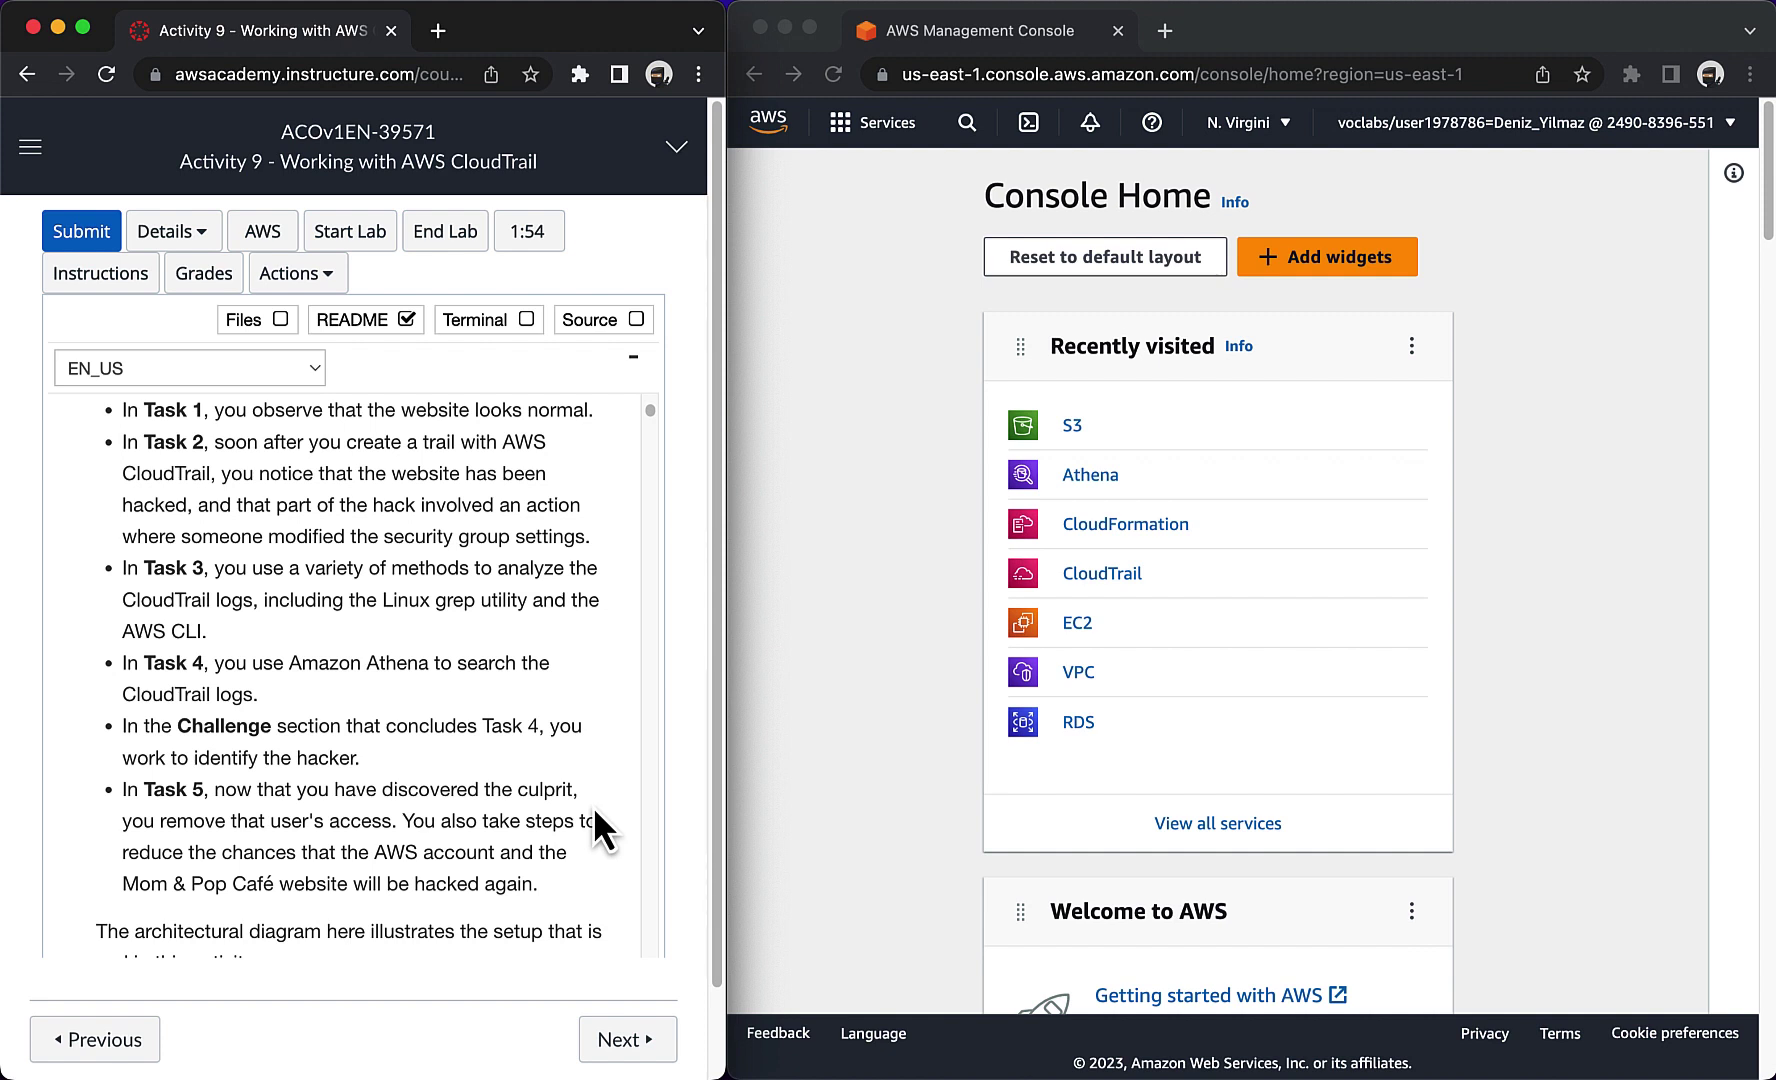
scroll(592, 806, "down", 6)
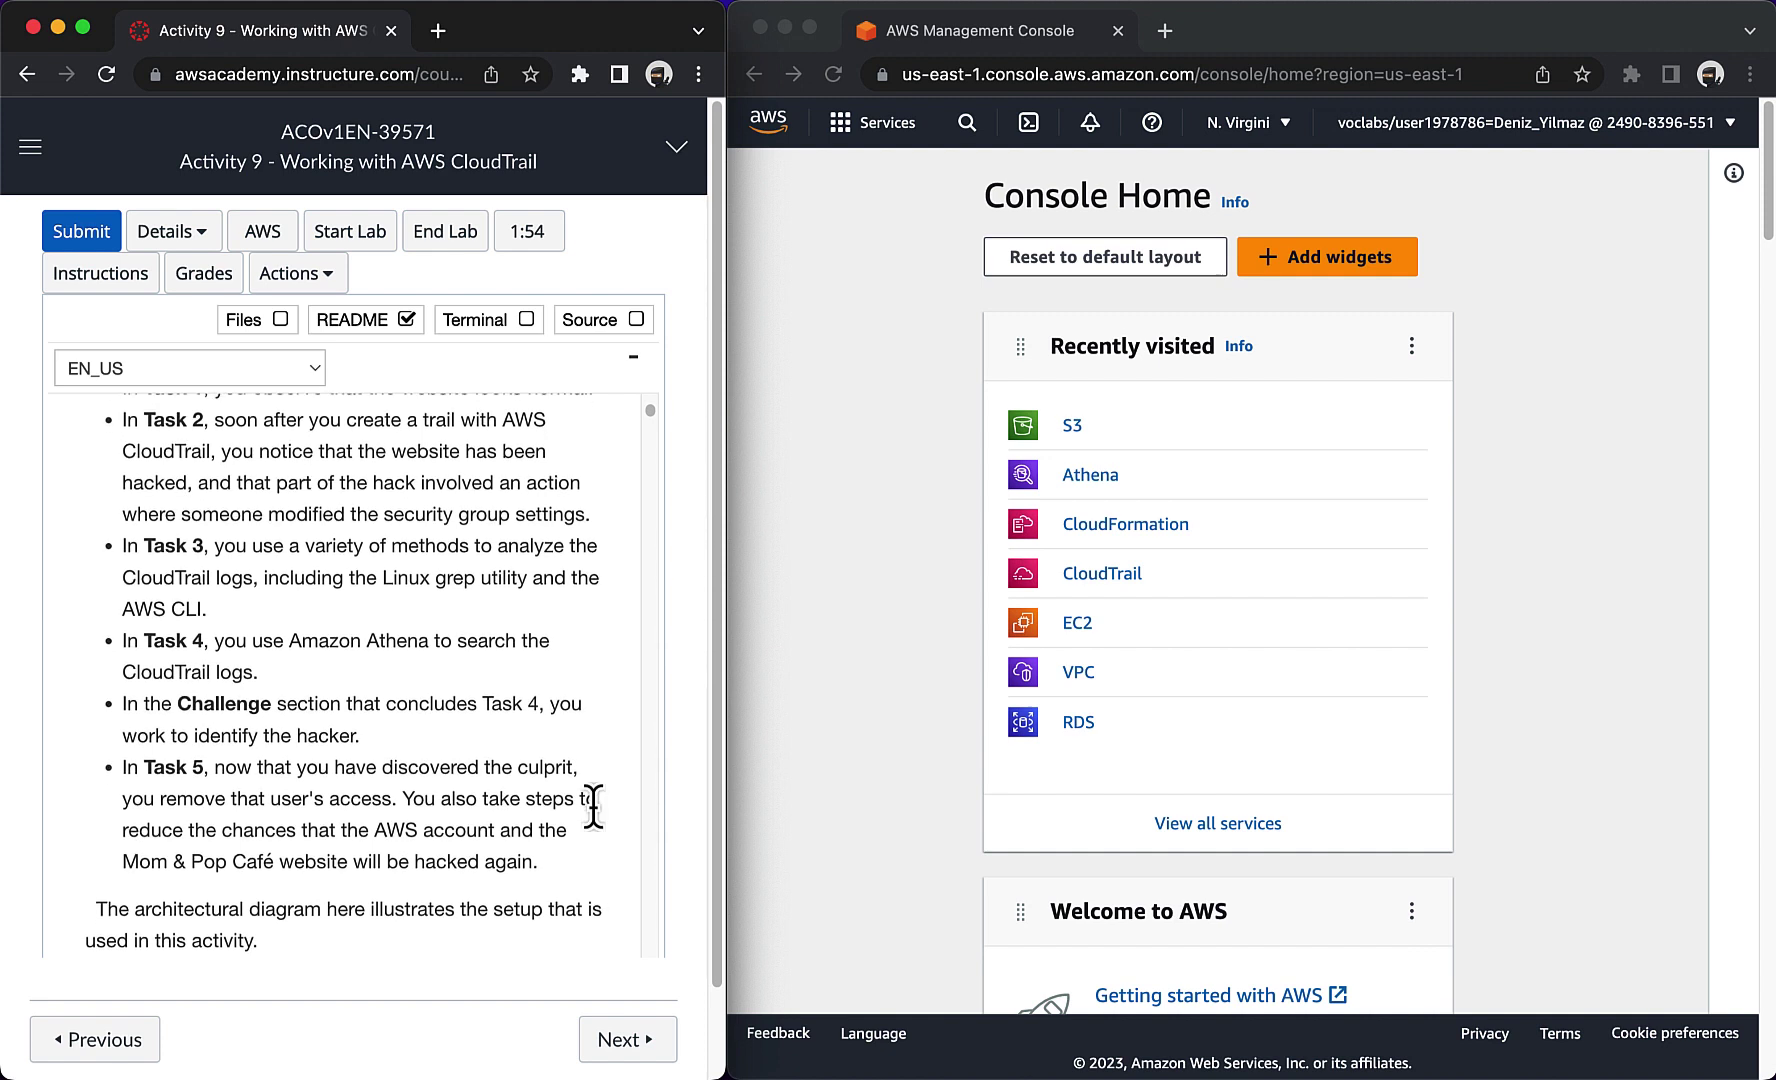
scroll(592, 806, "down", 3)
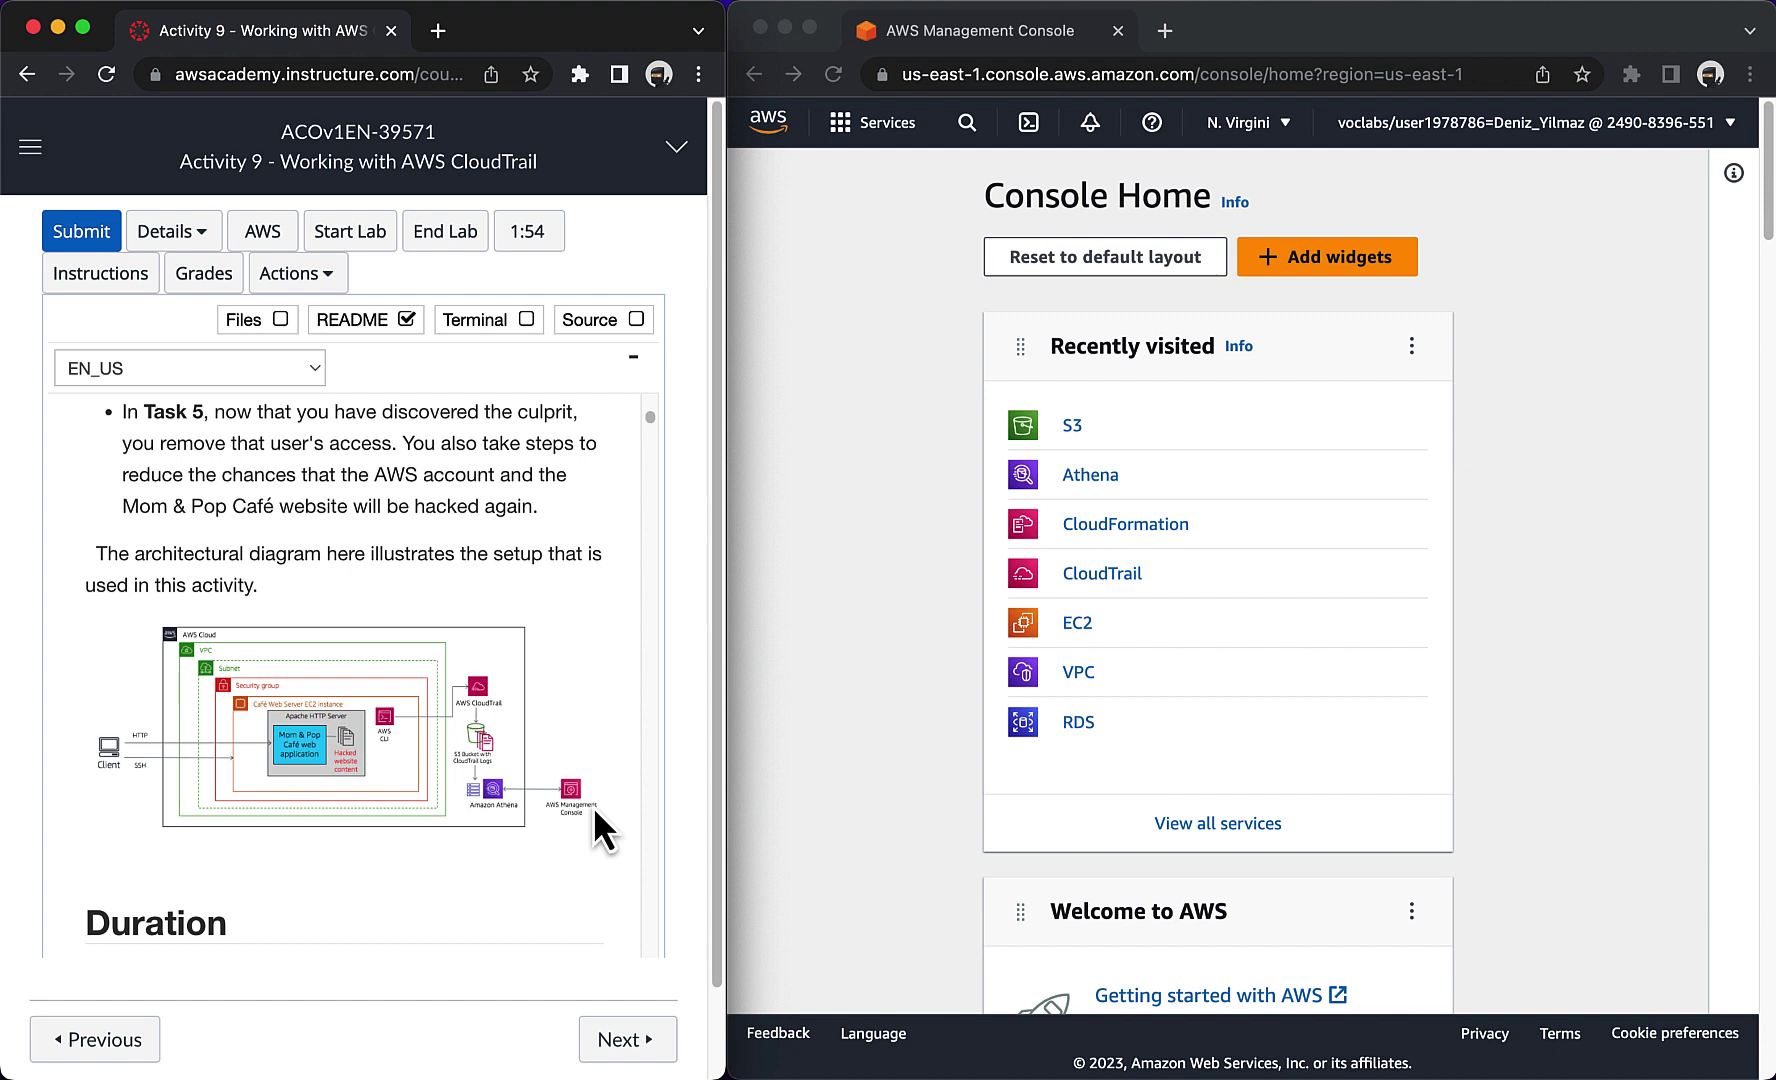
scroll(592, 806, "down", 6)
scroll(593, 806, "down", 7)
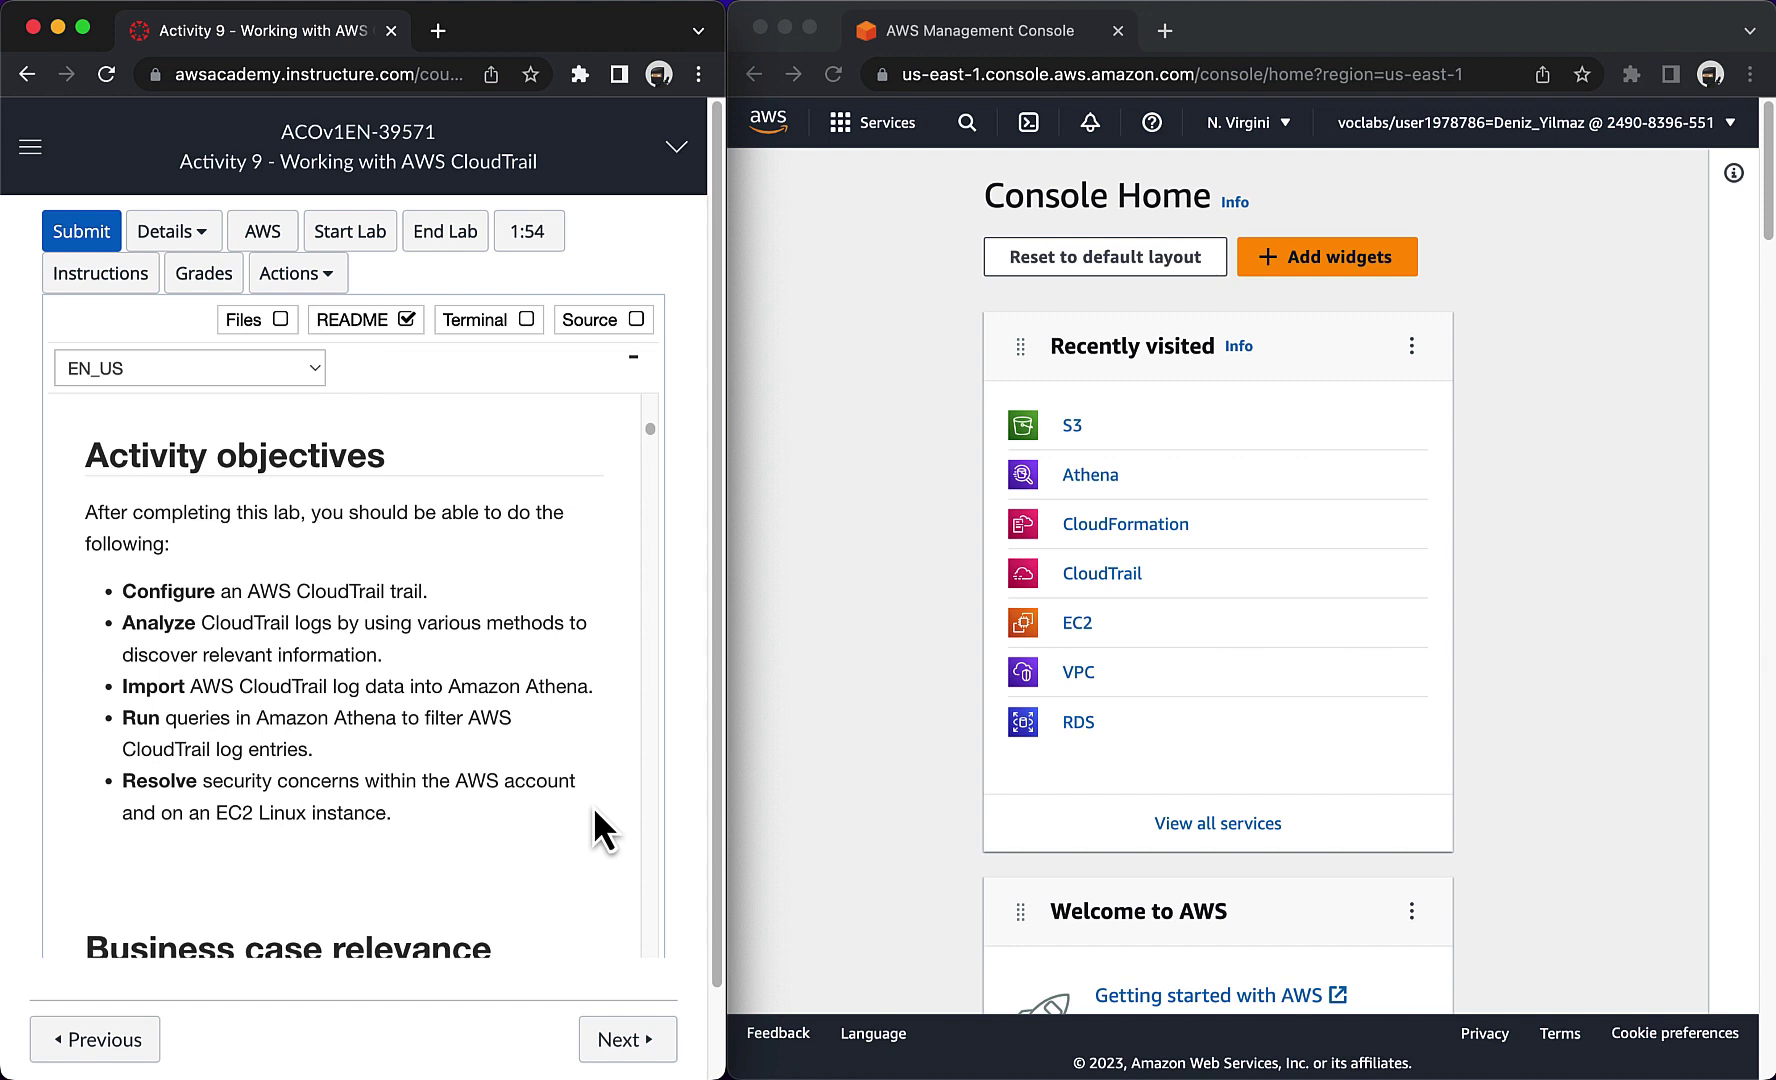
scroll(592, 806, "down", 10)
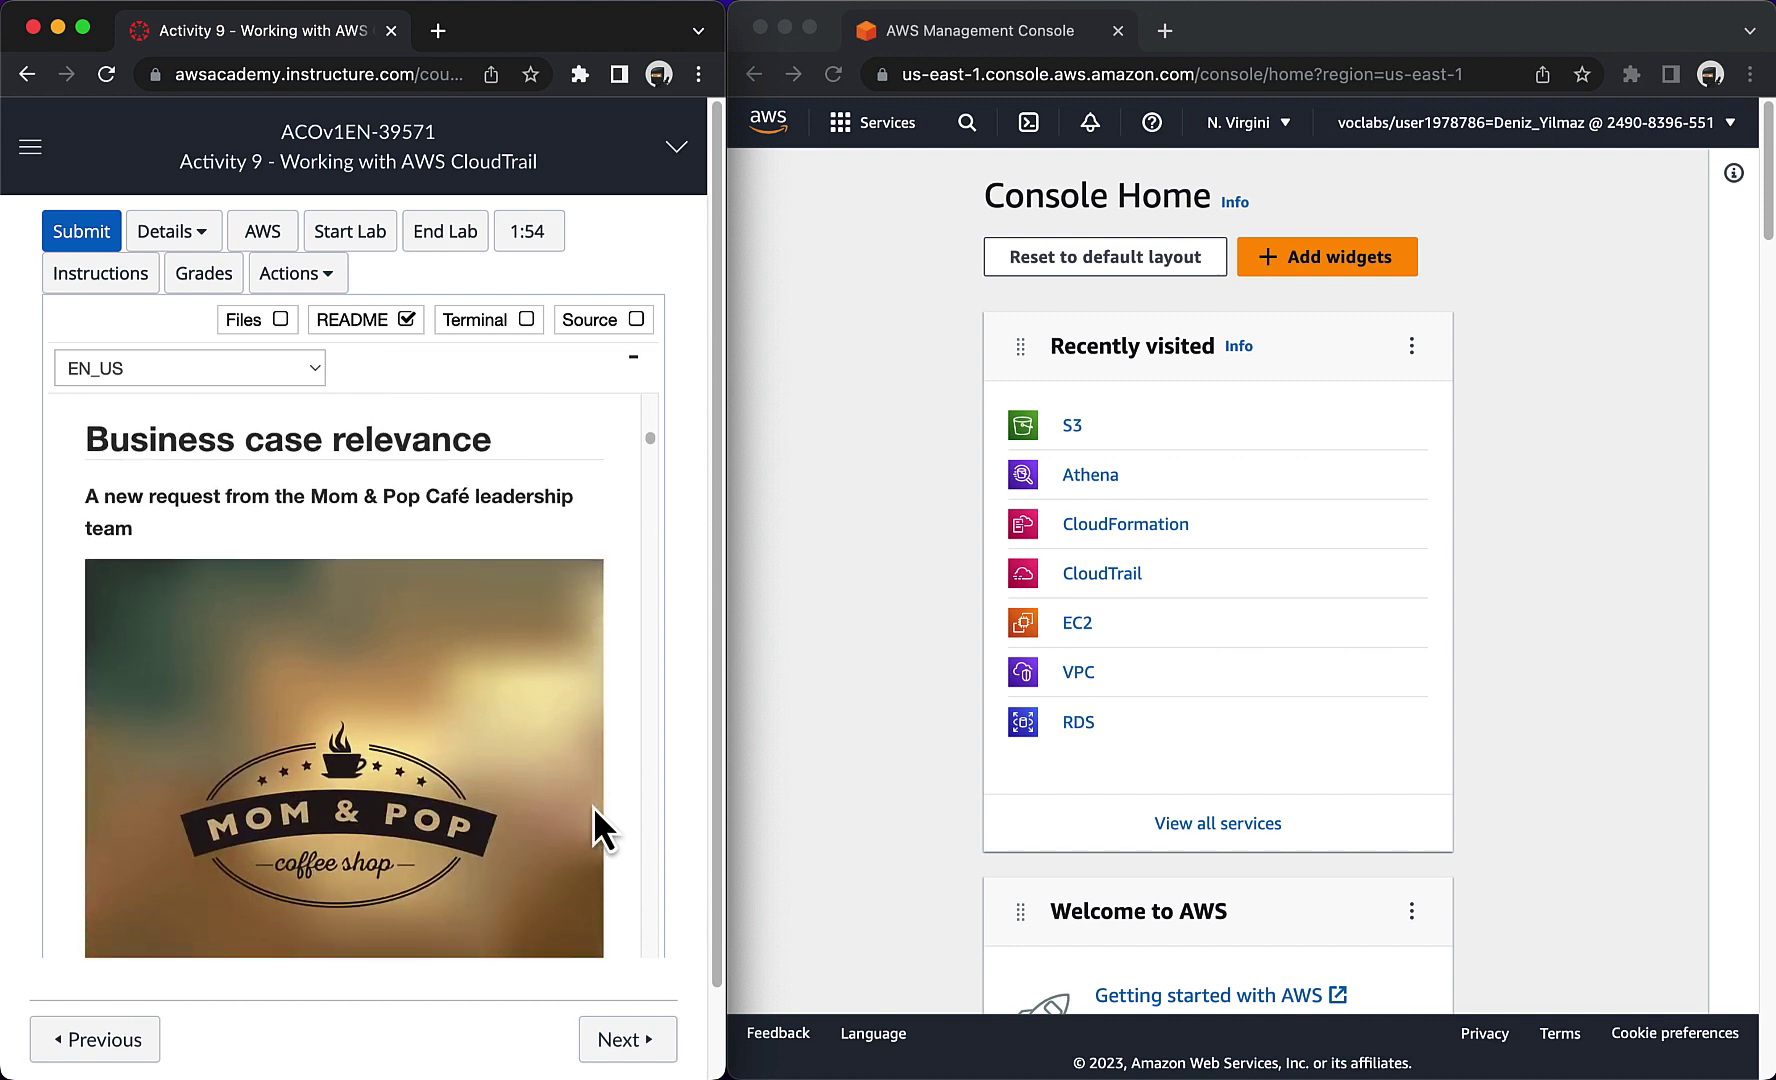
scroll(592, 806, "down", 7)
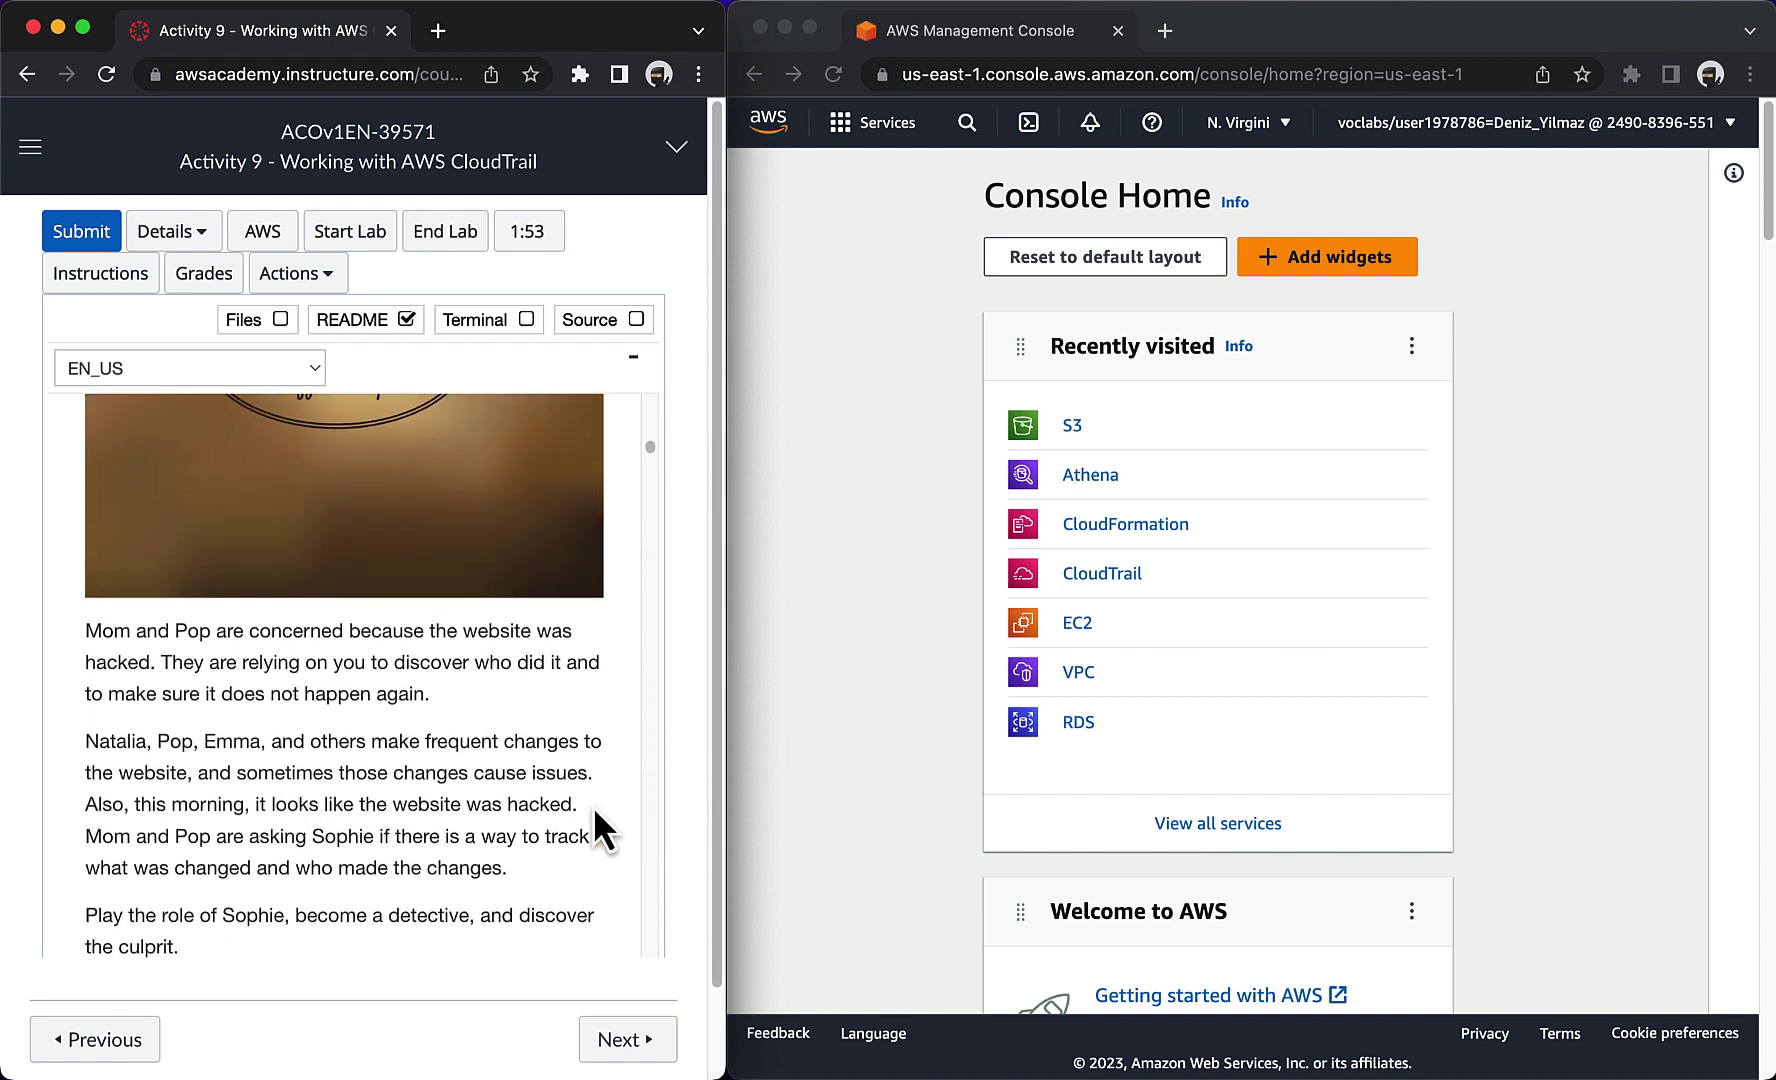
scroll(592, 806, "down", 3)
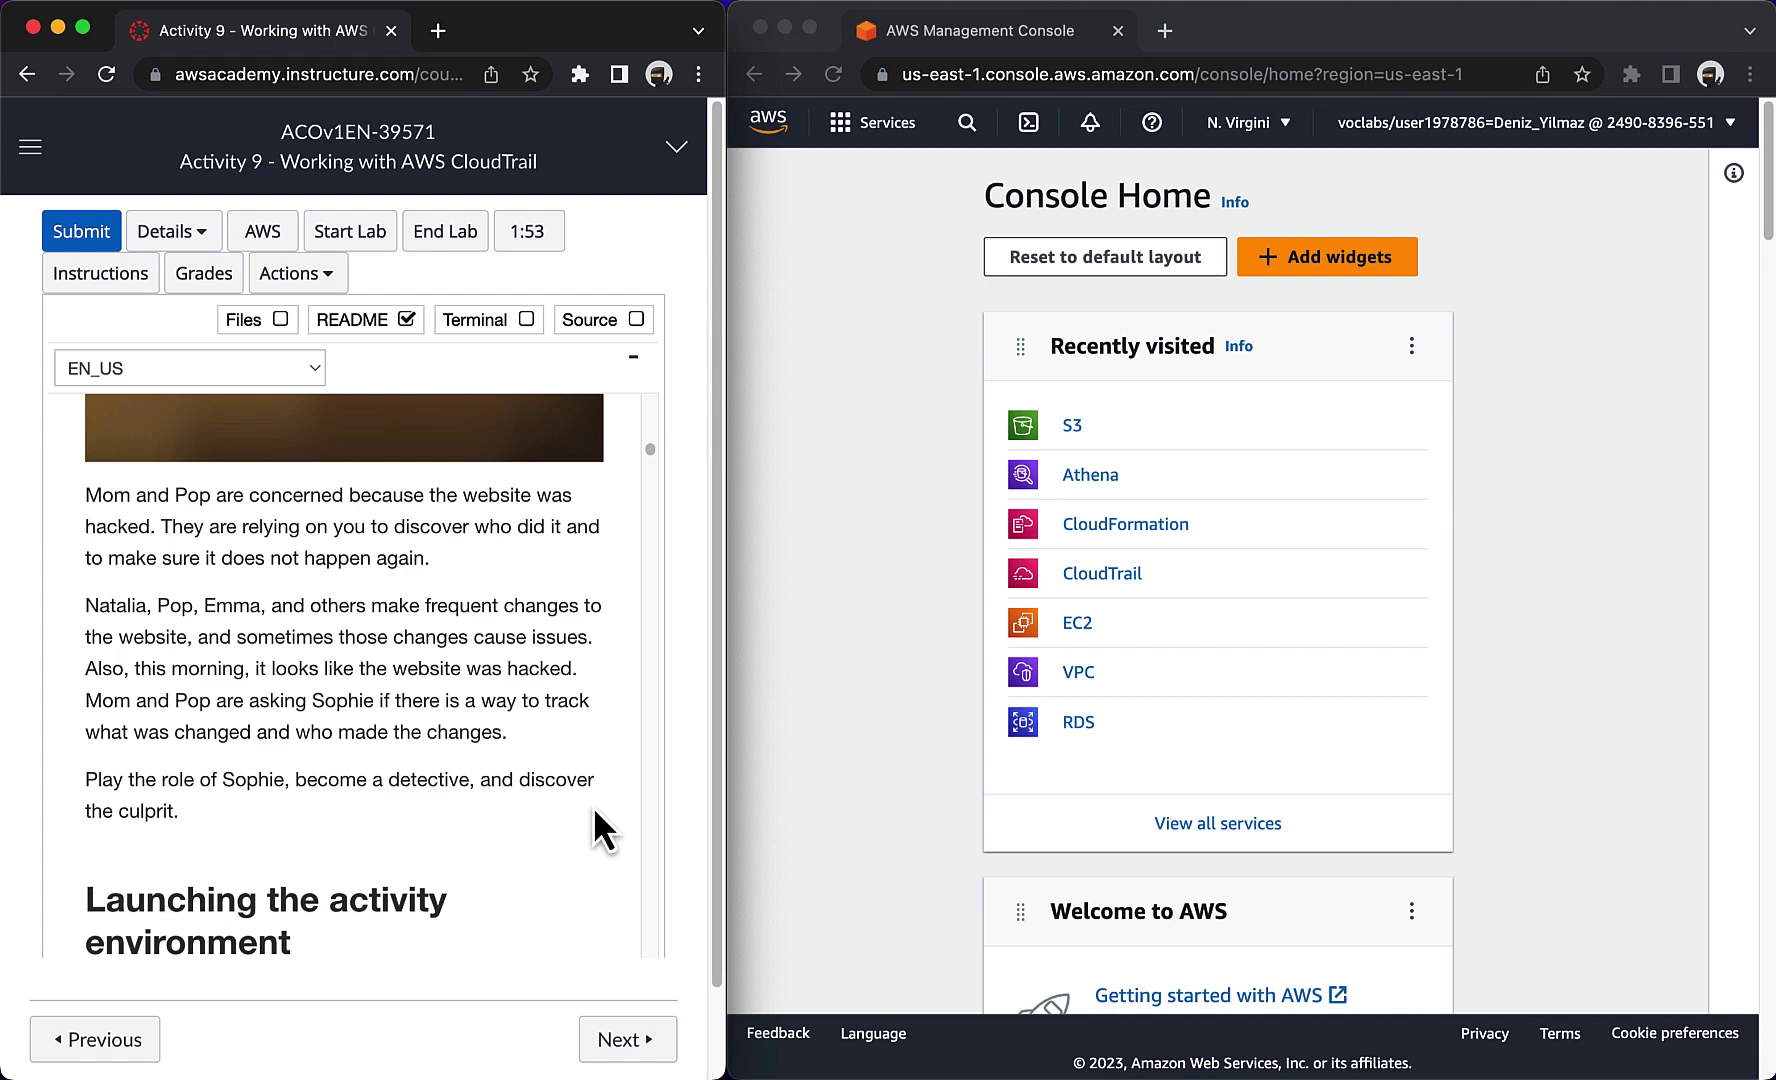
scroll(592, 806, "down", 7)
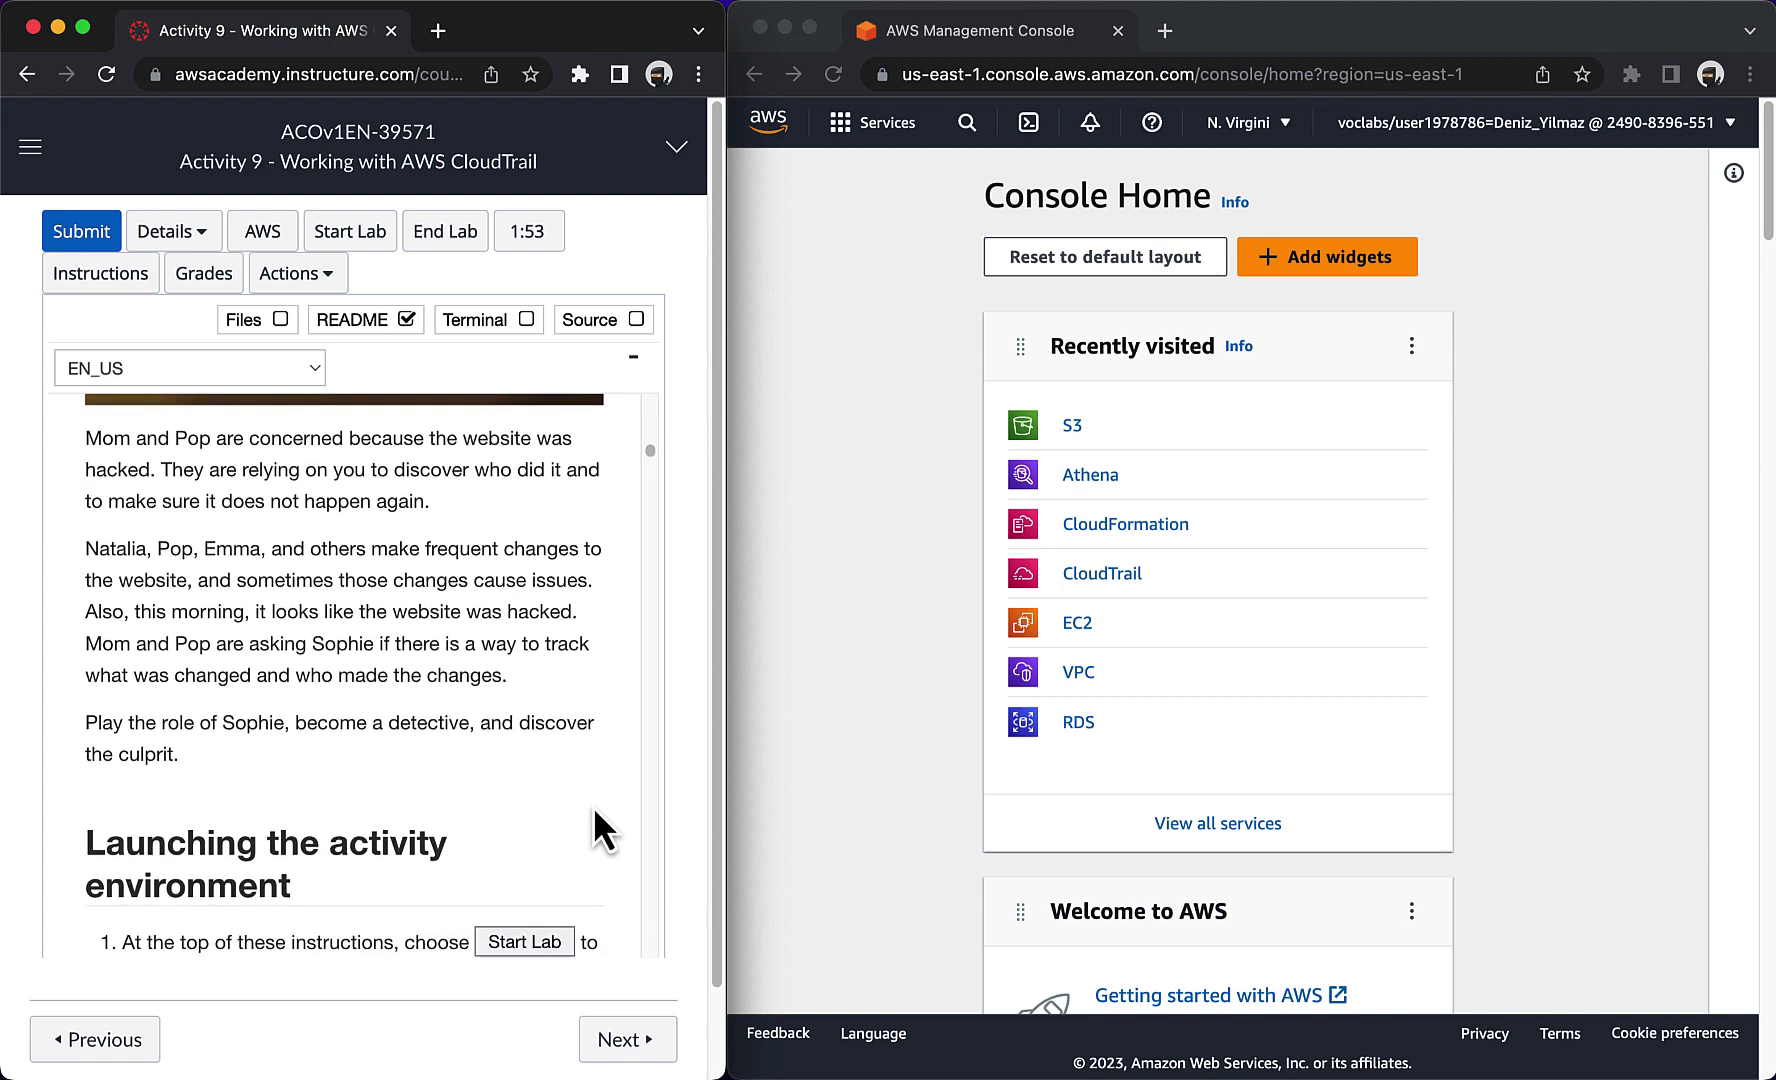
scroll(592, 806, "down", 15)
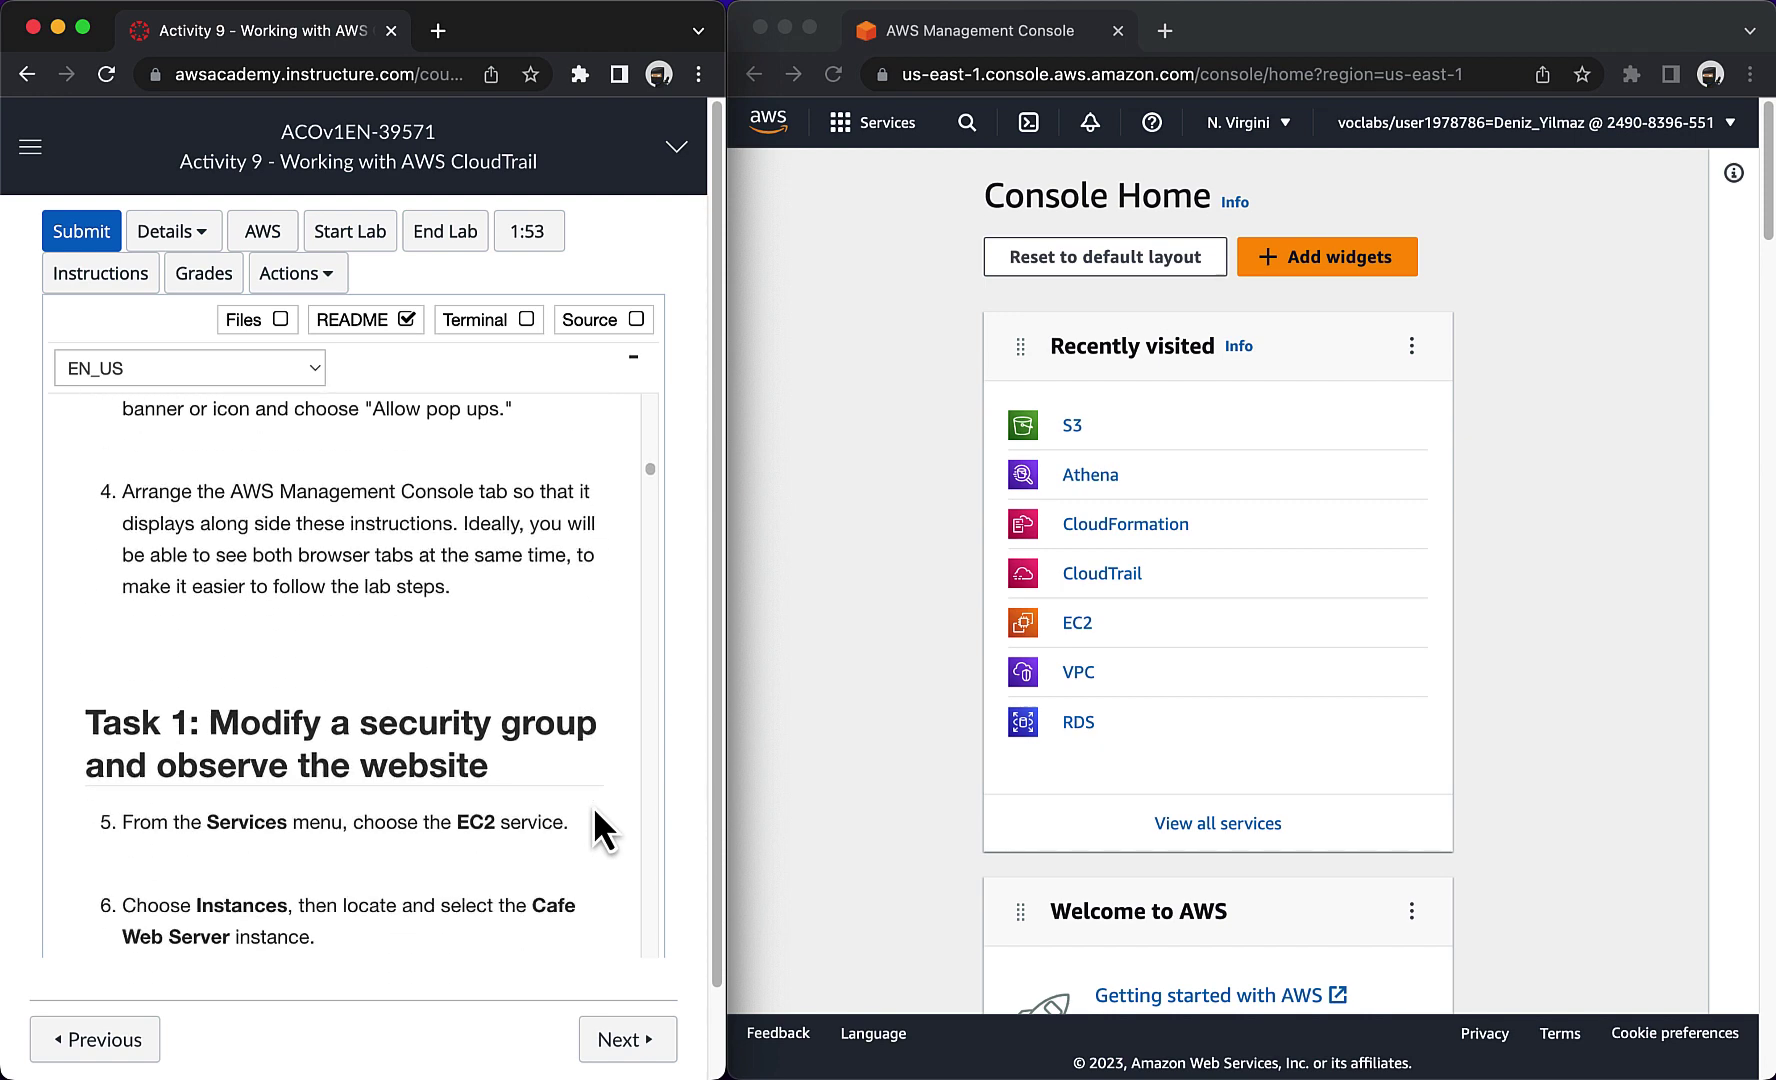
scroll(592, 806, "down", 1)
Step: Go to the EC2 service, show its running instances and collapse the side navigation
left_click(784, 730)
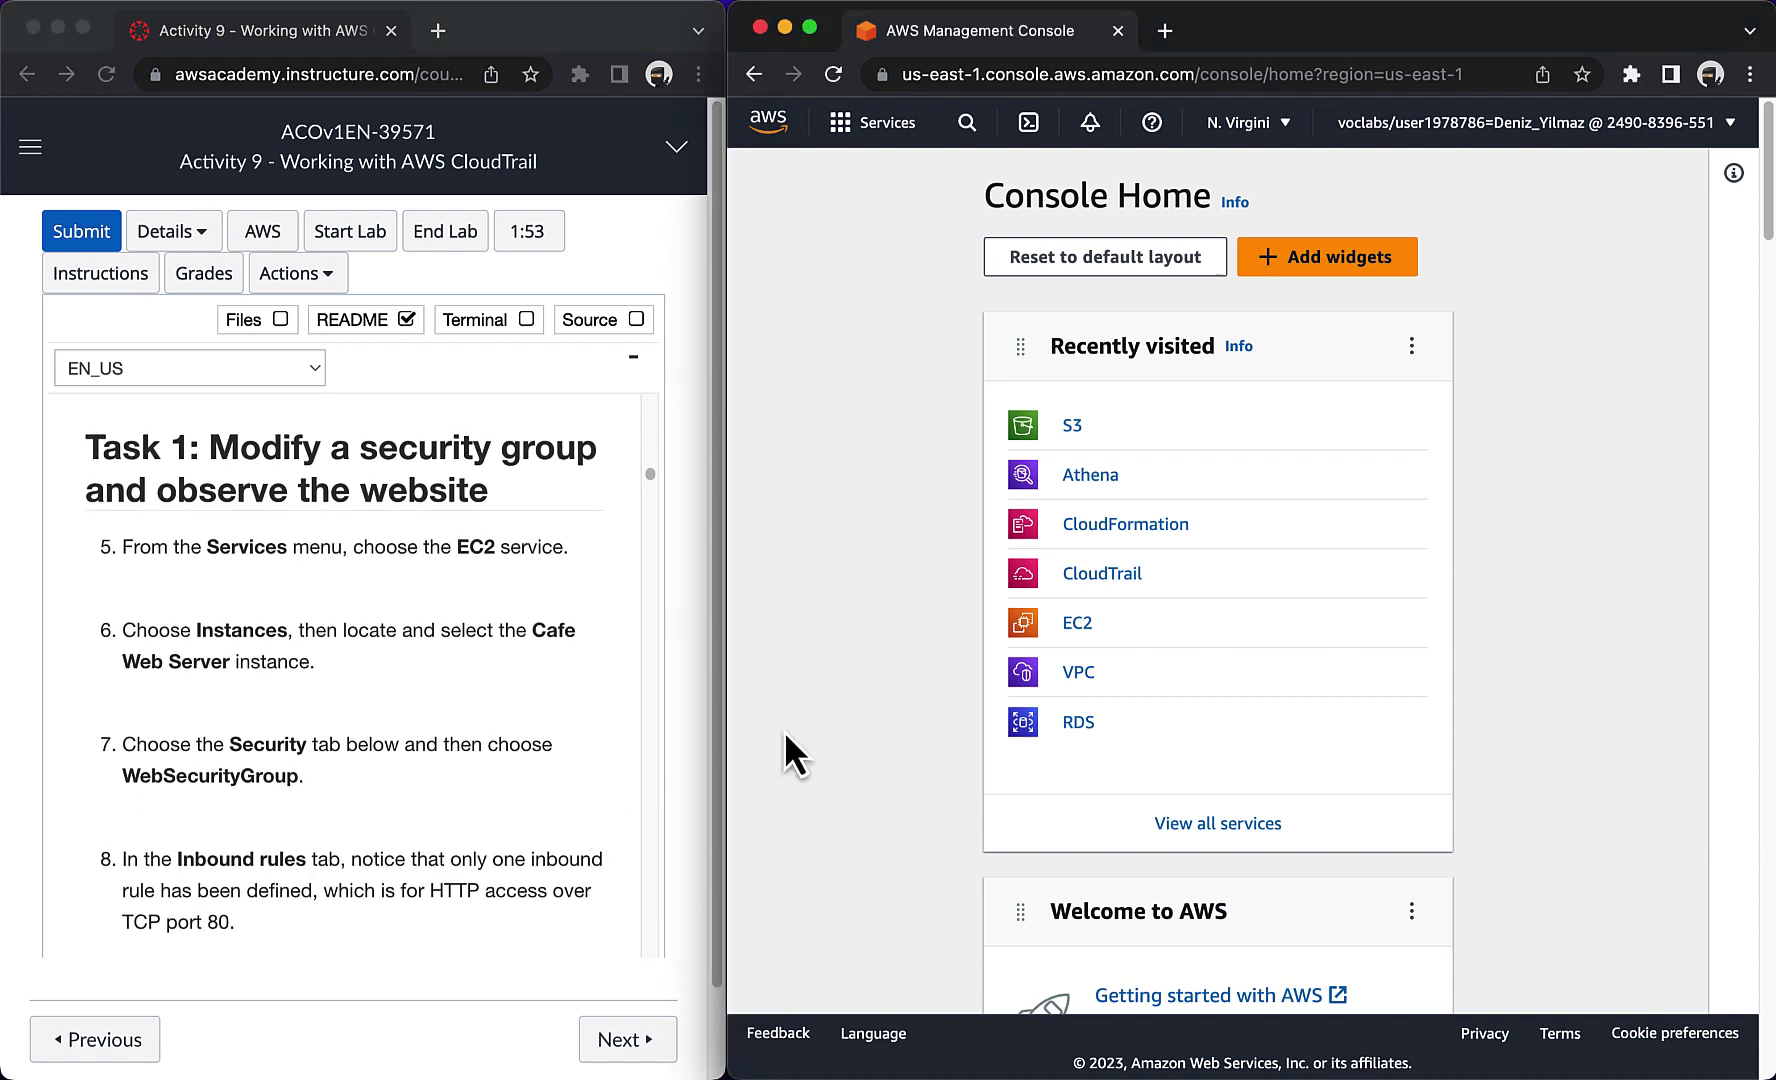
left_click(1077, 624)
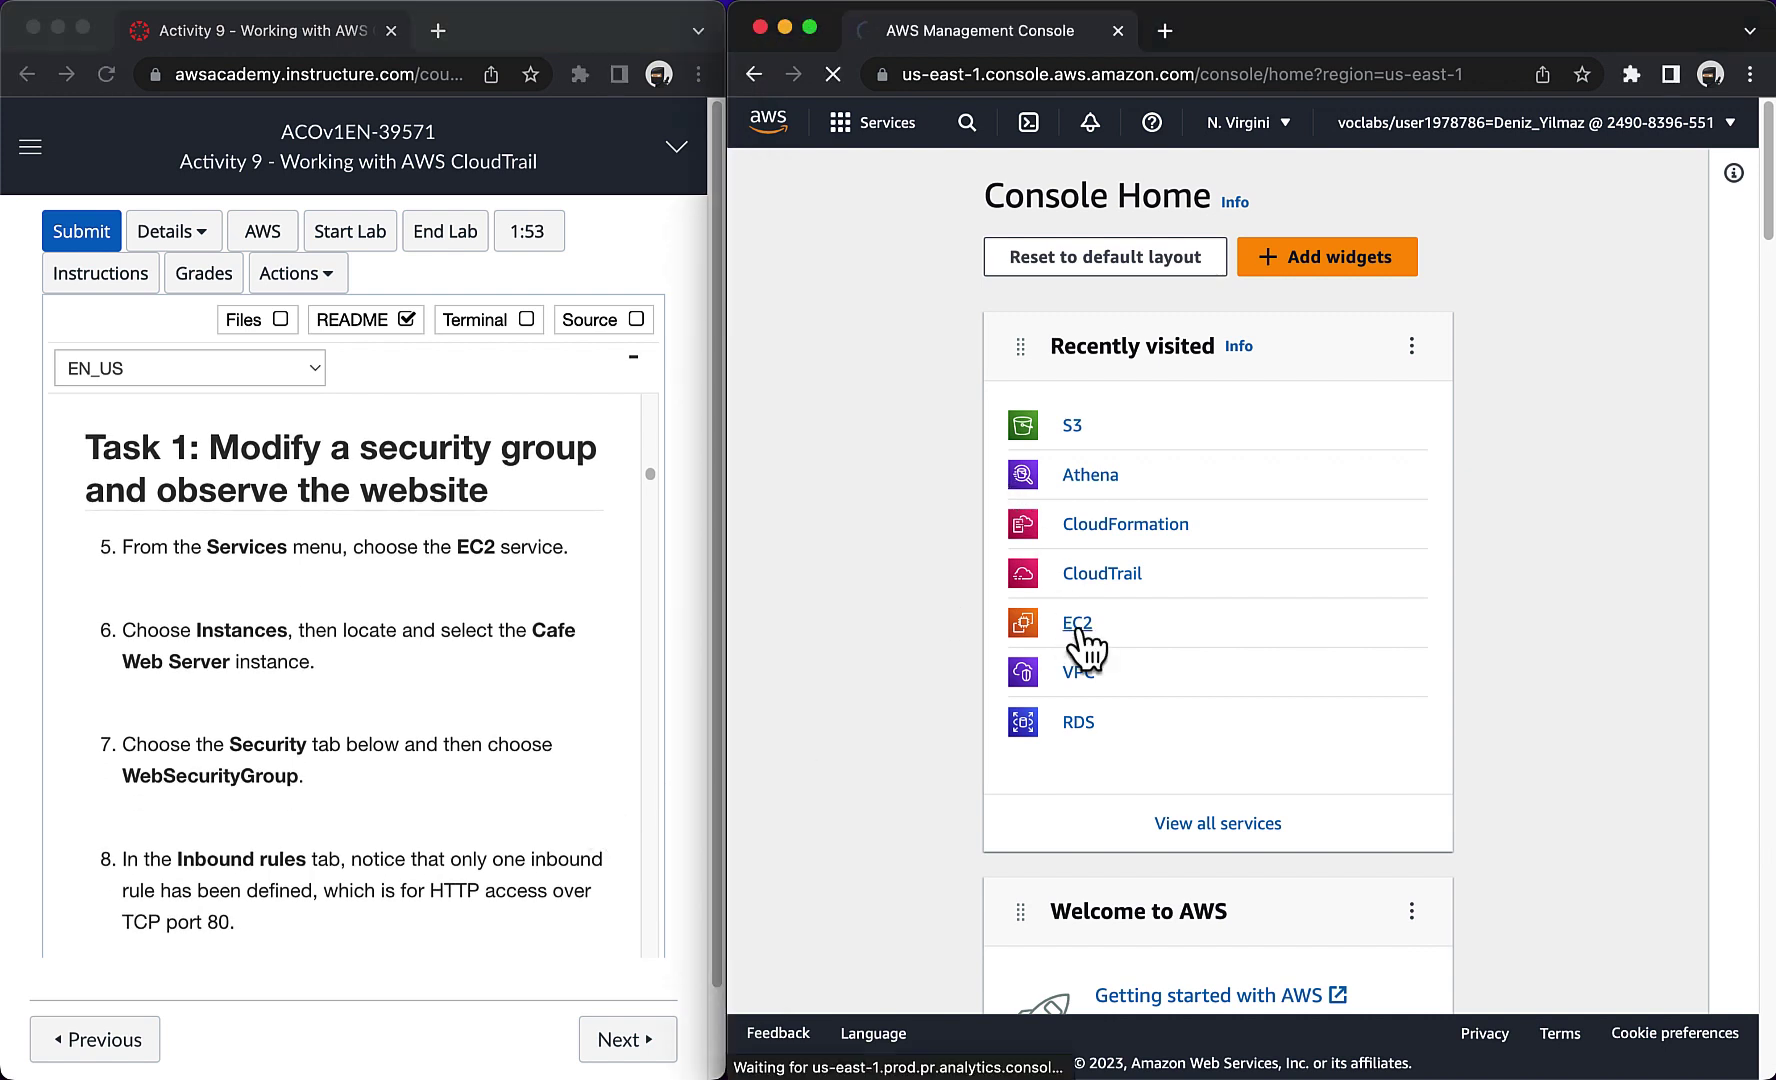
scroll(400, 796, "down", 5)
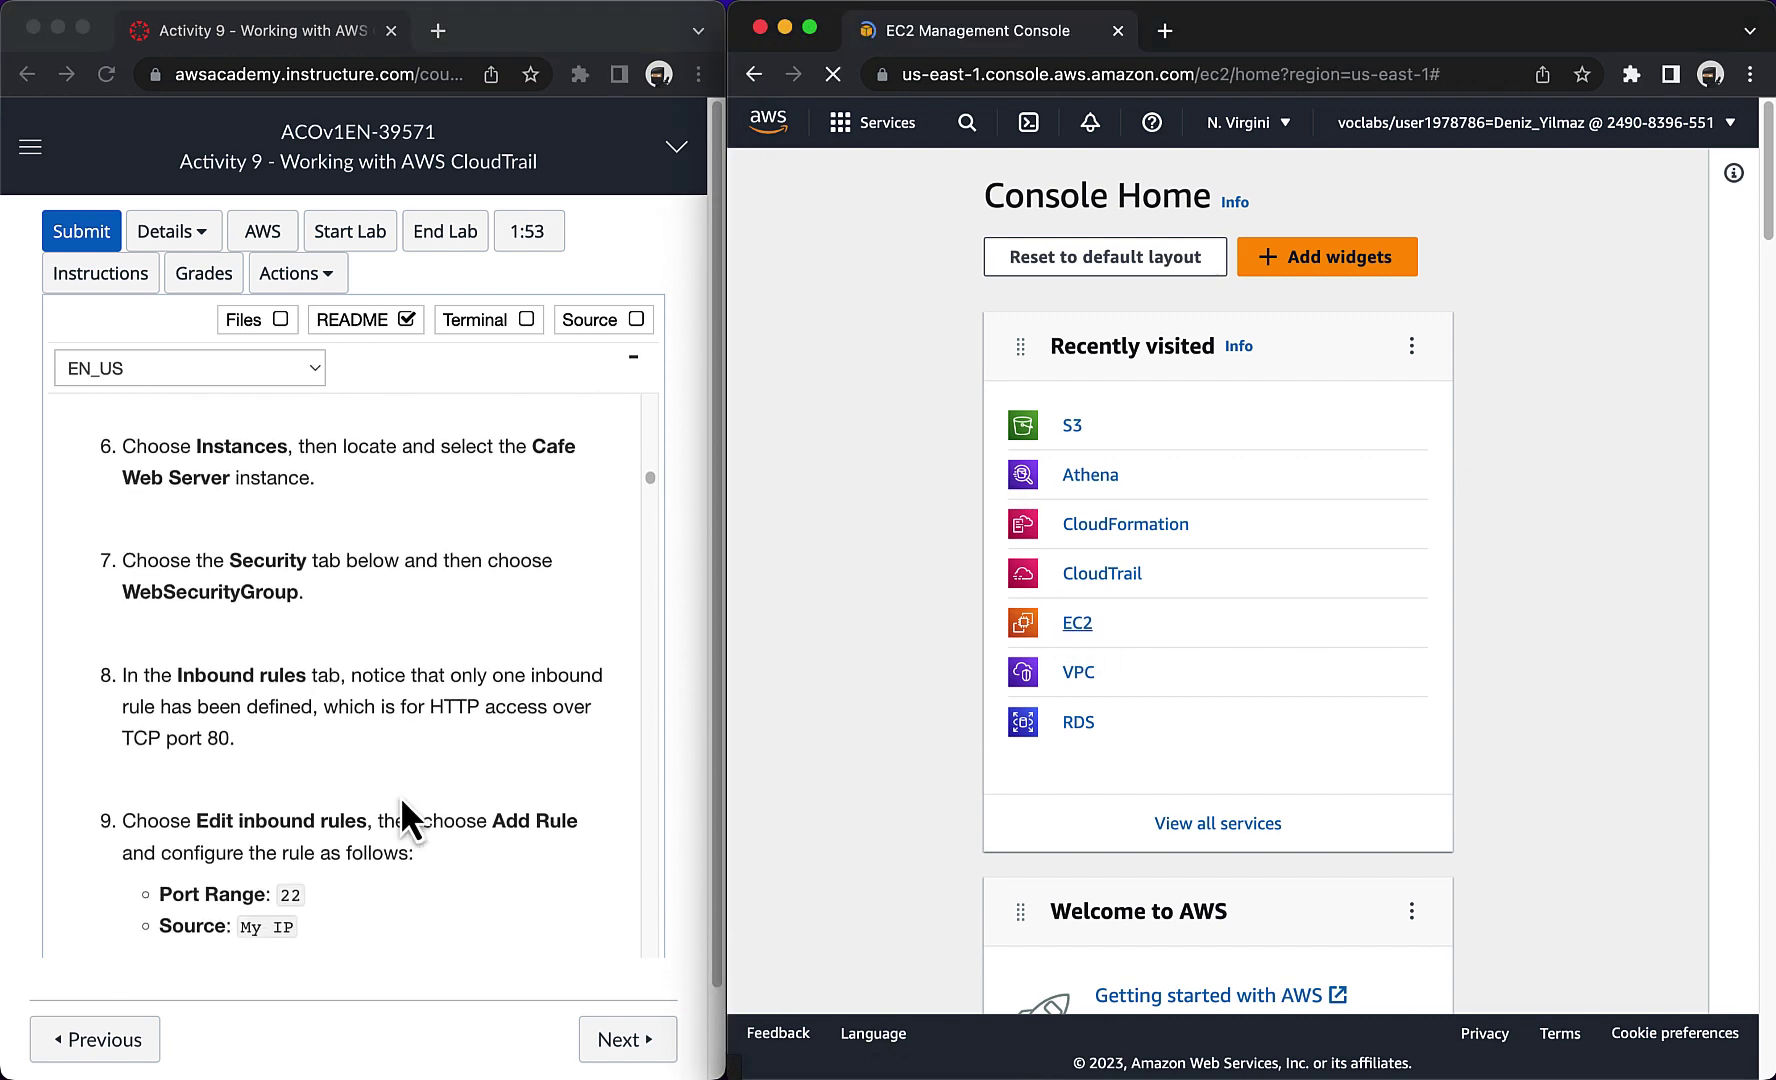
scroll(400, 796, "down", 1)
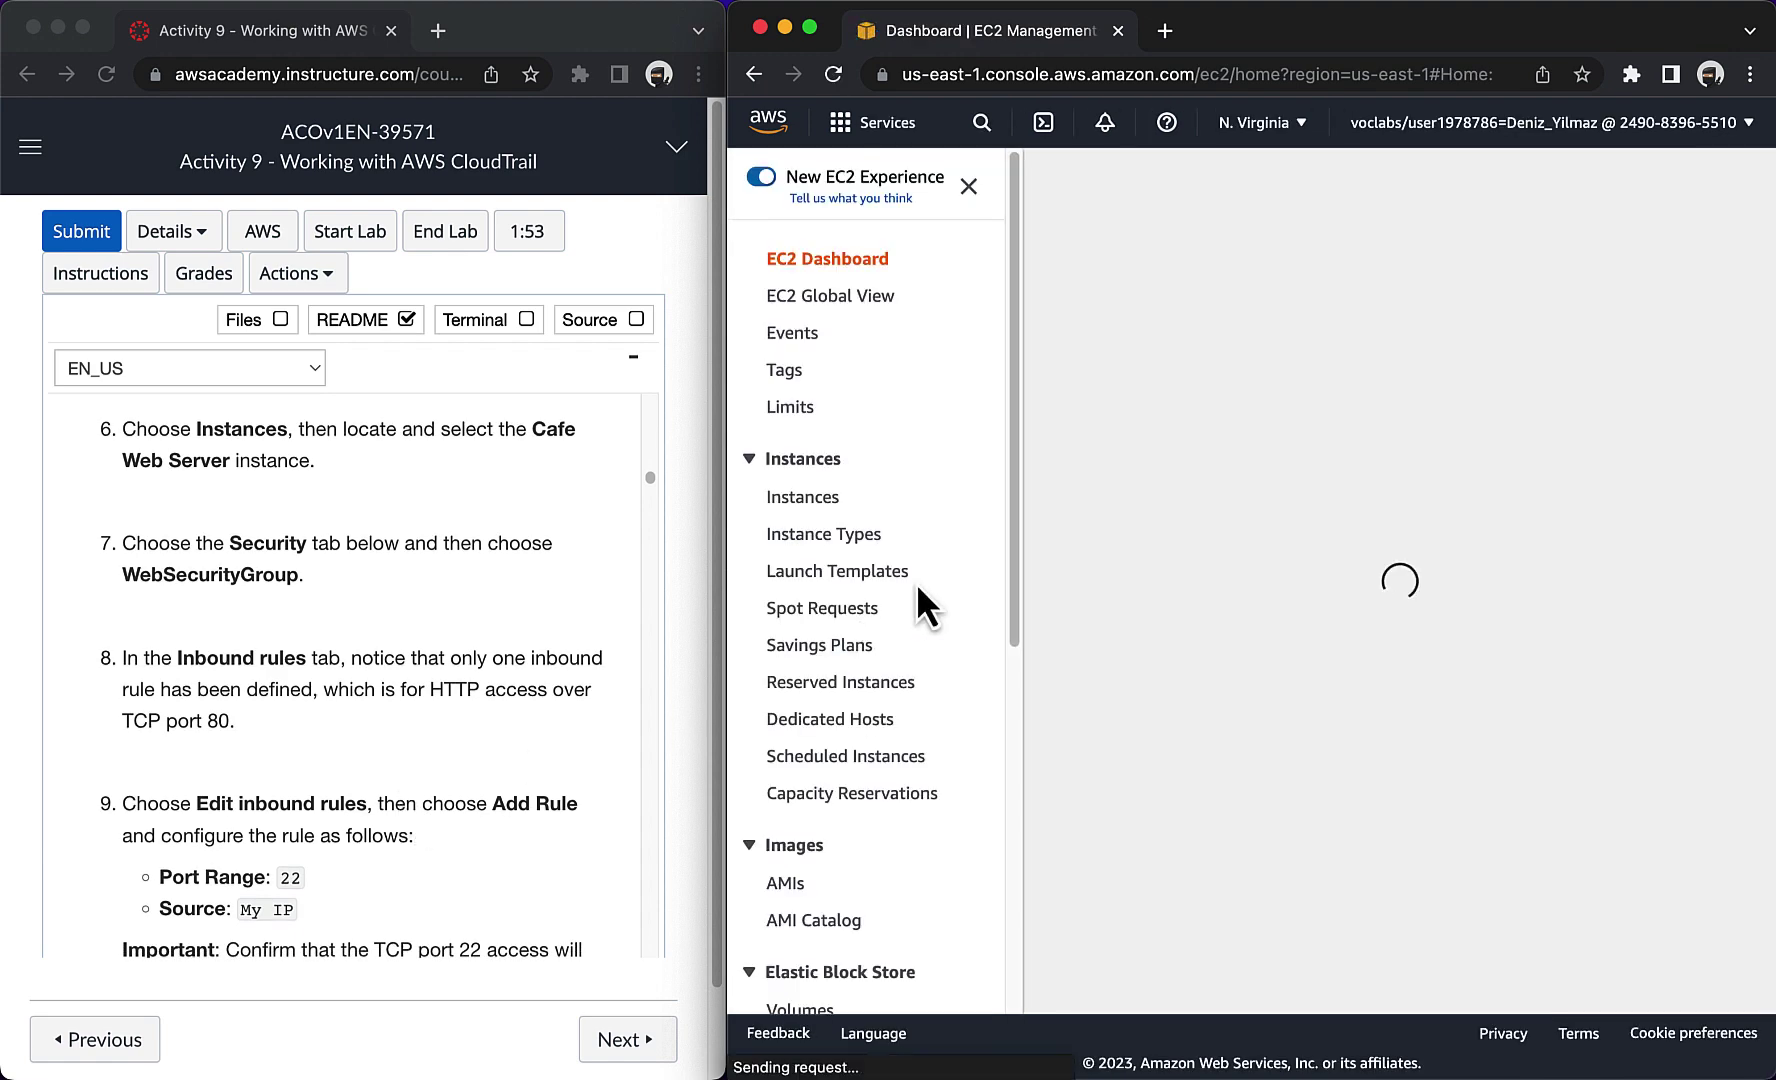
left_click(1119, 364)
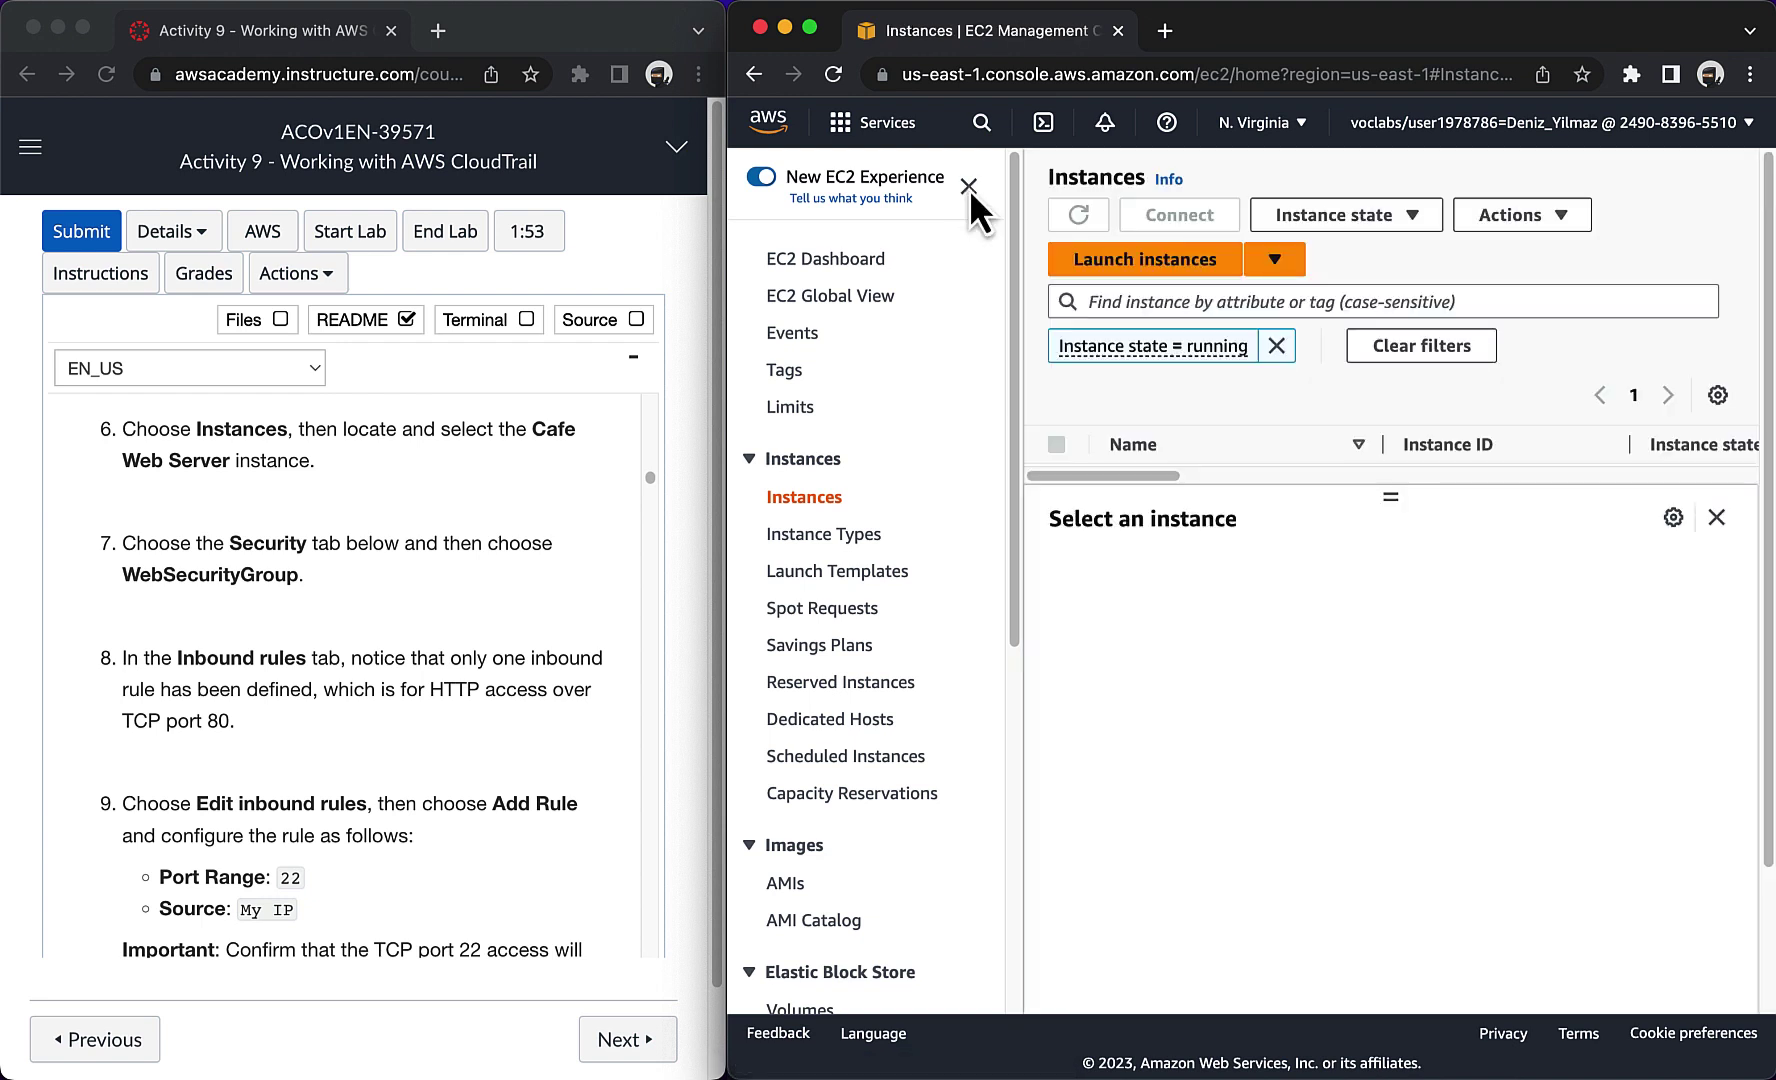
left_click(968, 187)
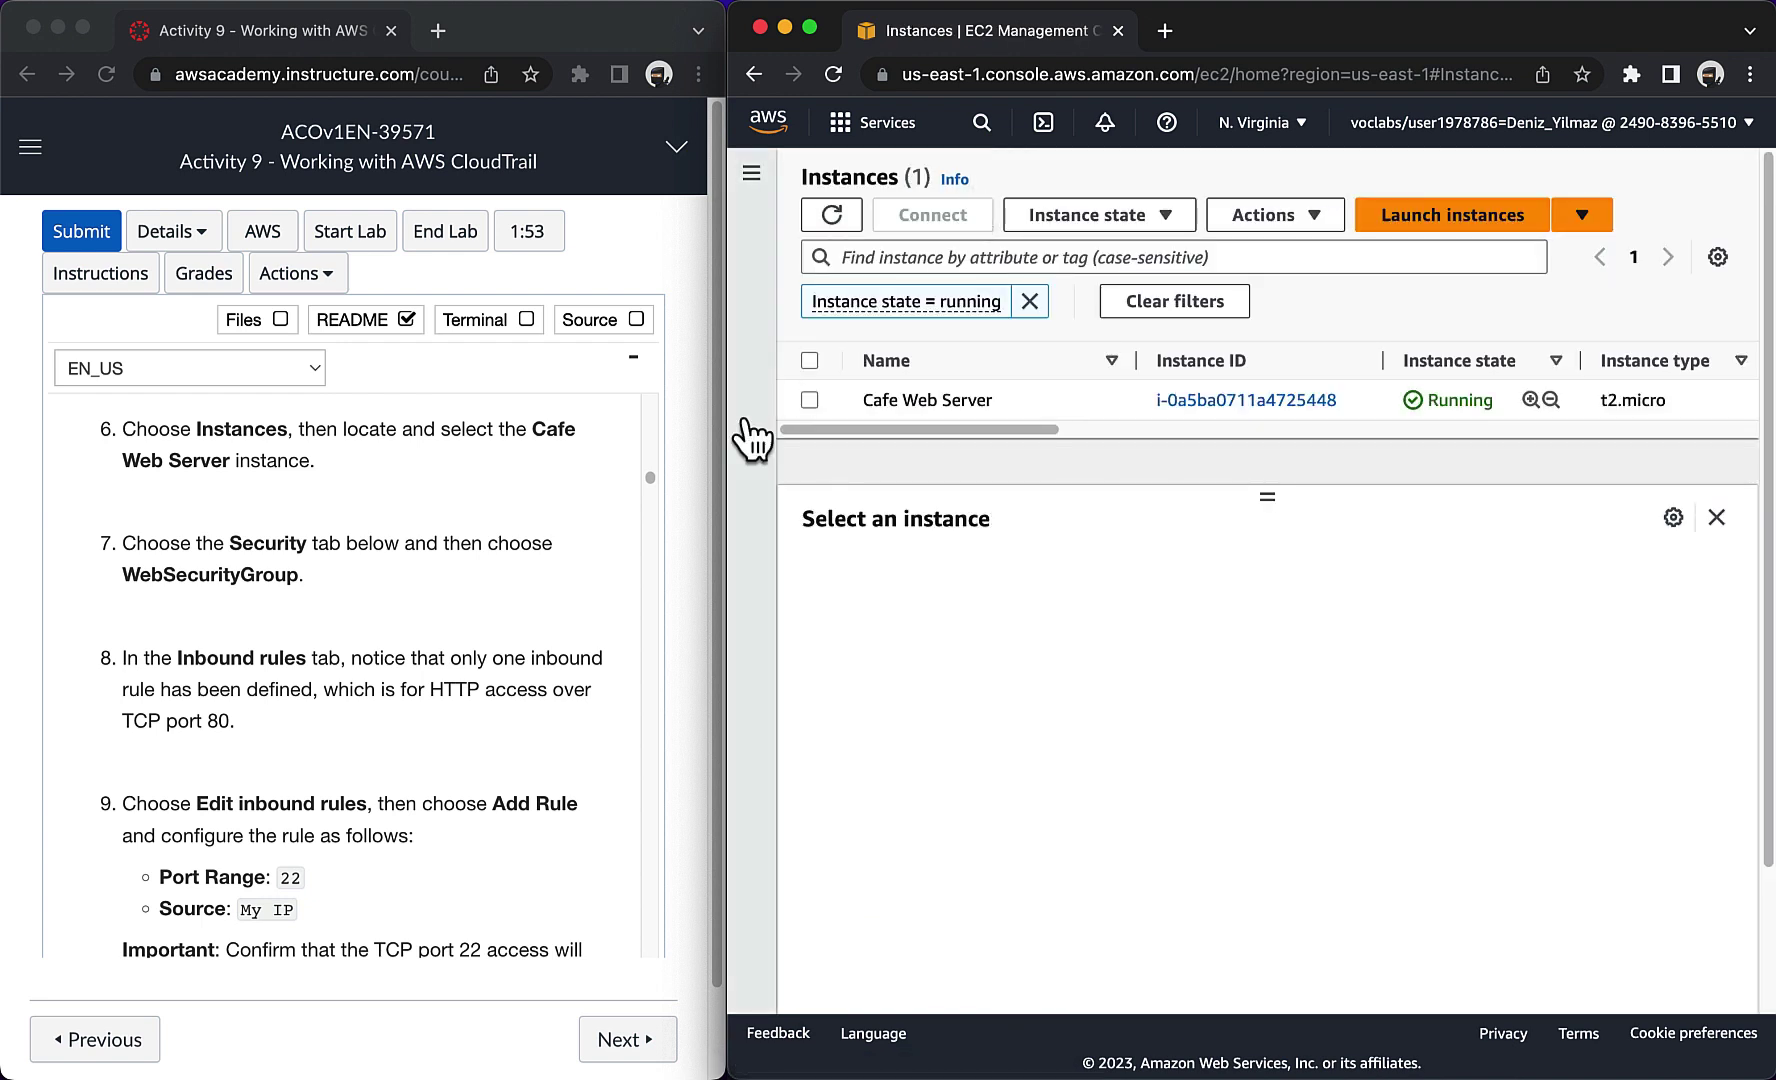
Step: Open the WebSecurityGroup security group from the Cafe Web Server instance's security details
left_click(809, 400)
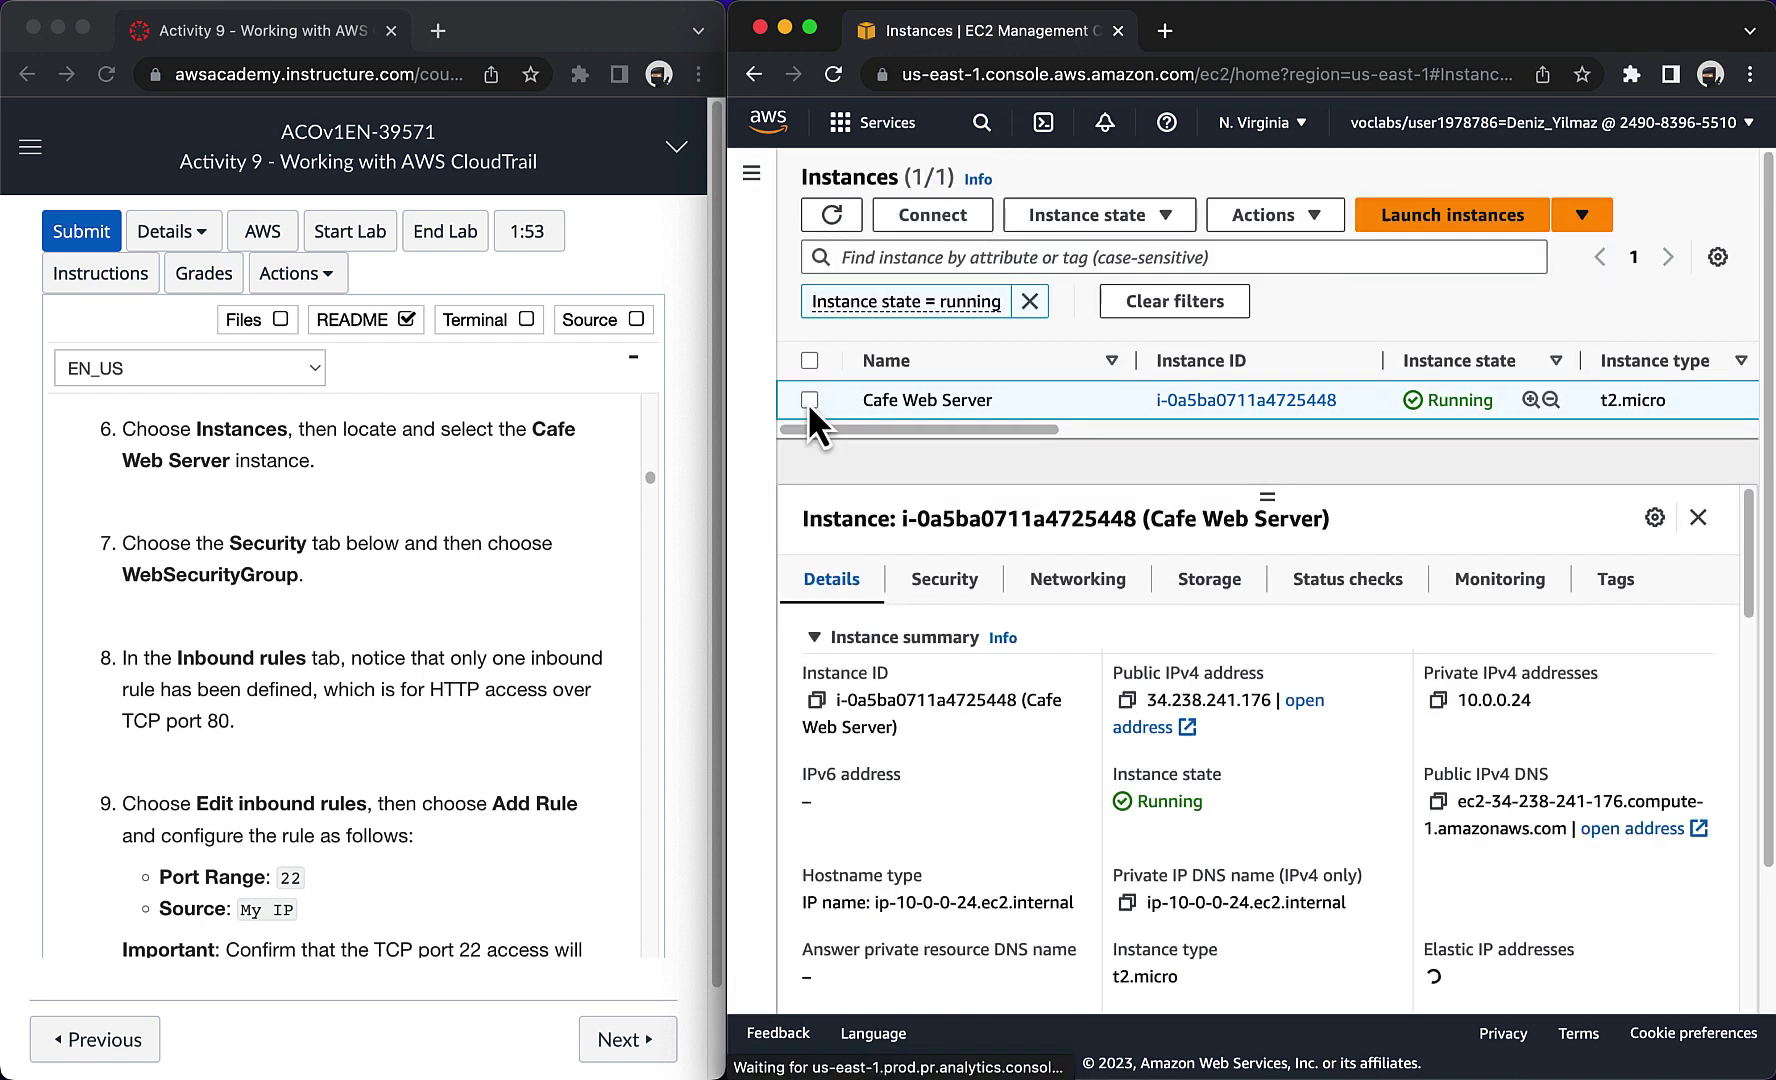
left_click(945, 585)
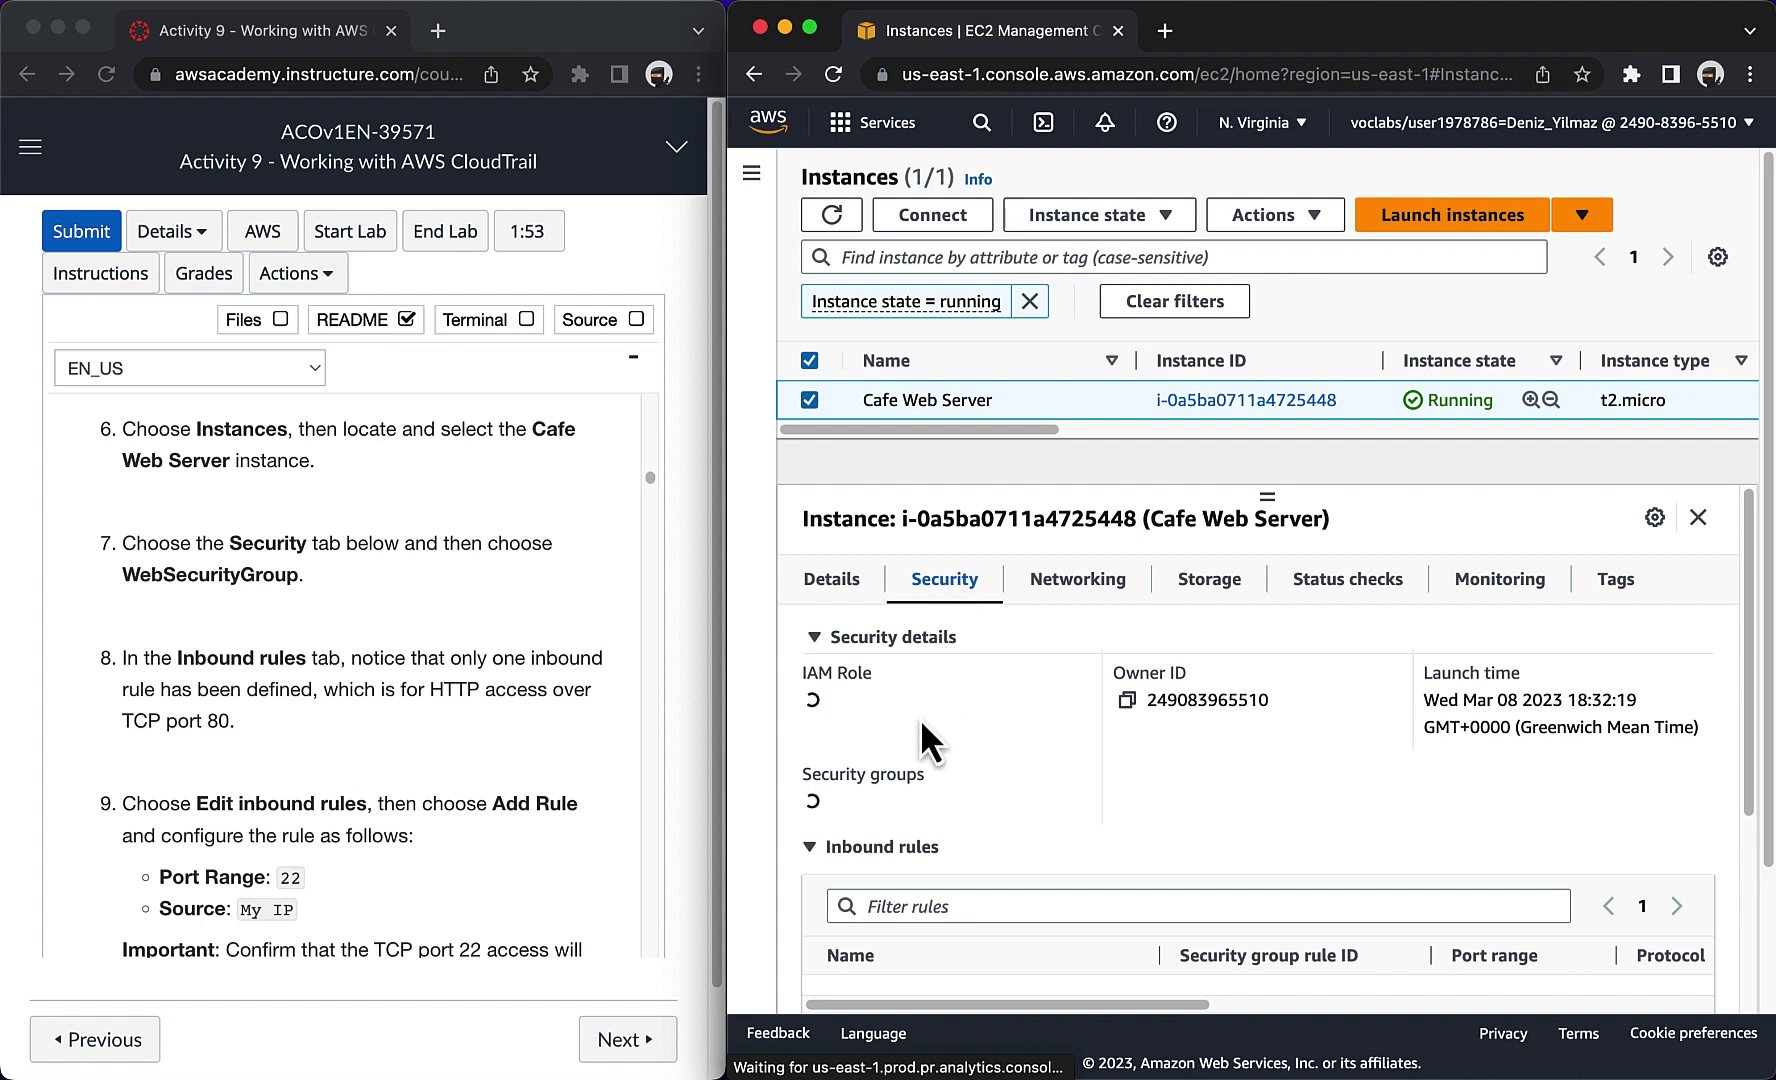
scroll(920, 766, "down", 2)
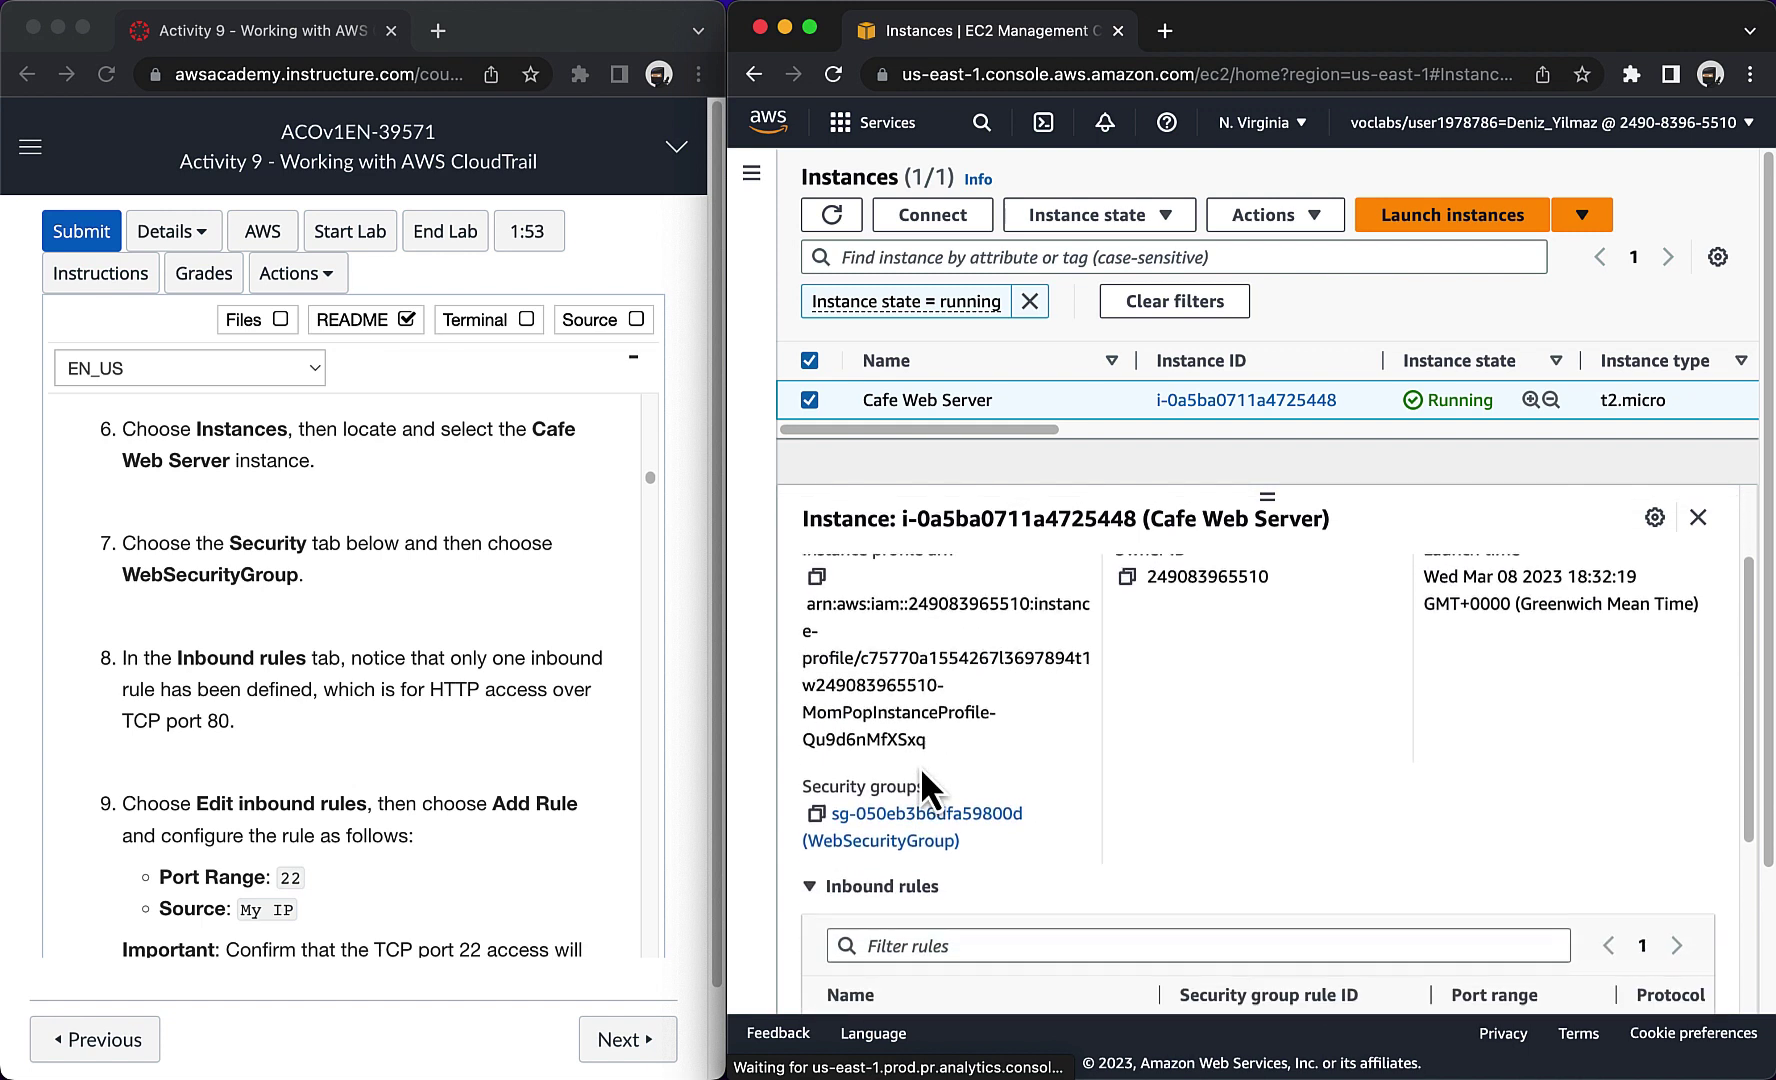
left_click(925, 826)
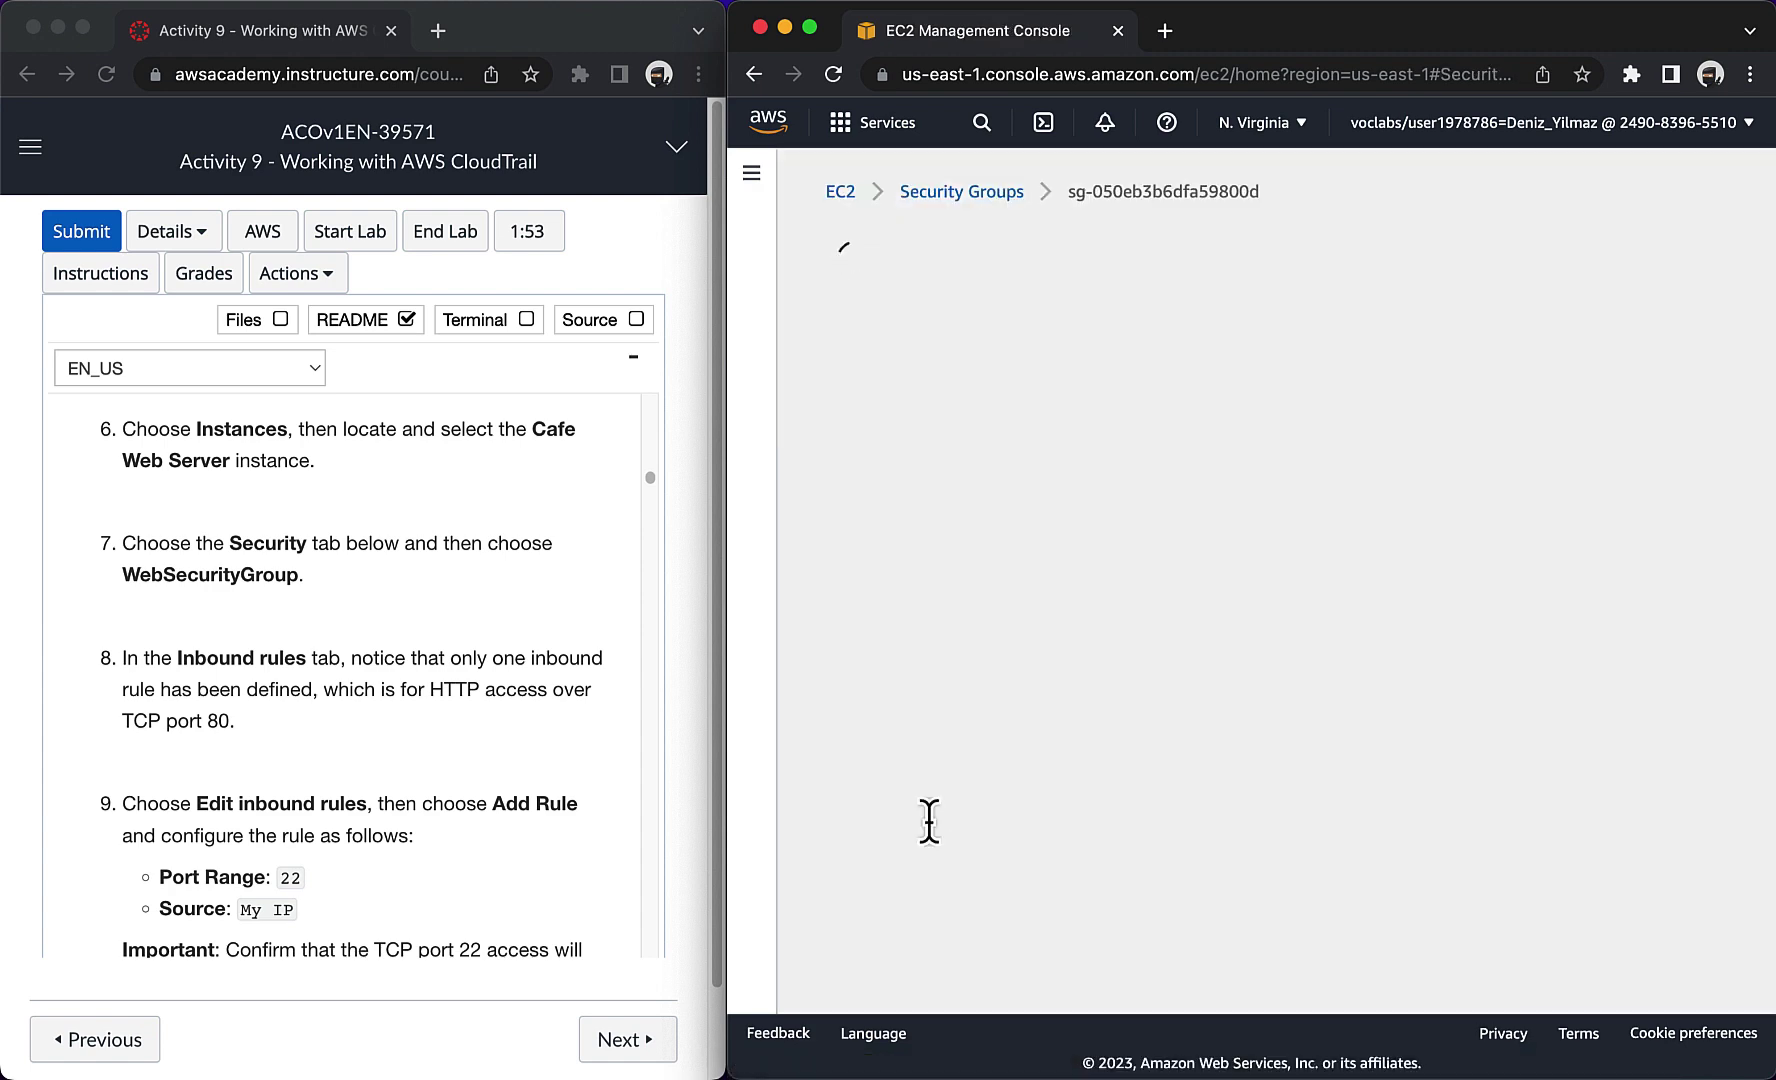
Step: Start editing WebSecurityGroup's inbound rules and add a second rule
scroll(944, 748, "down", 4)
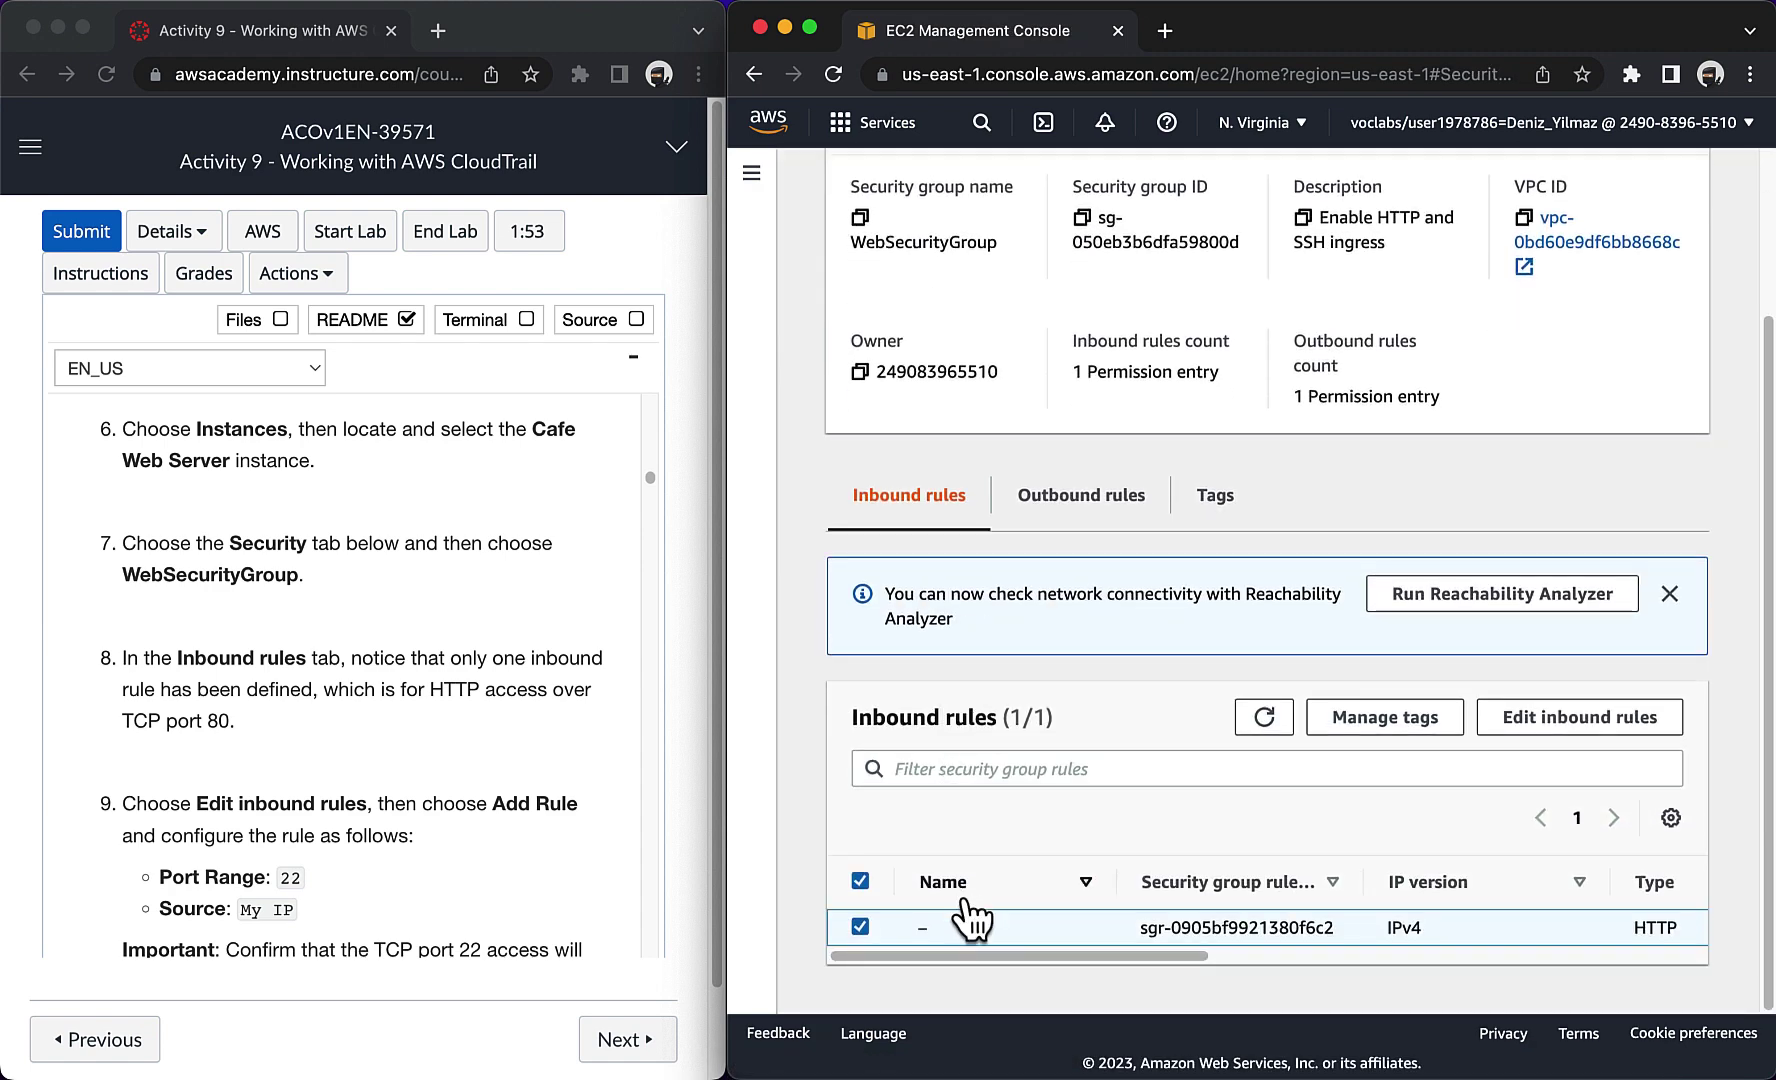
left_click(1485, 722)
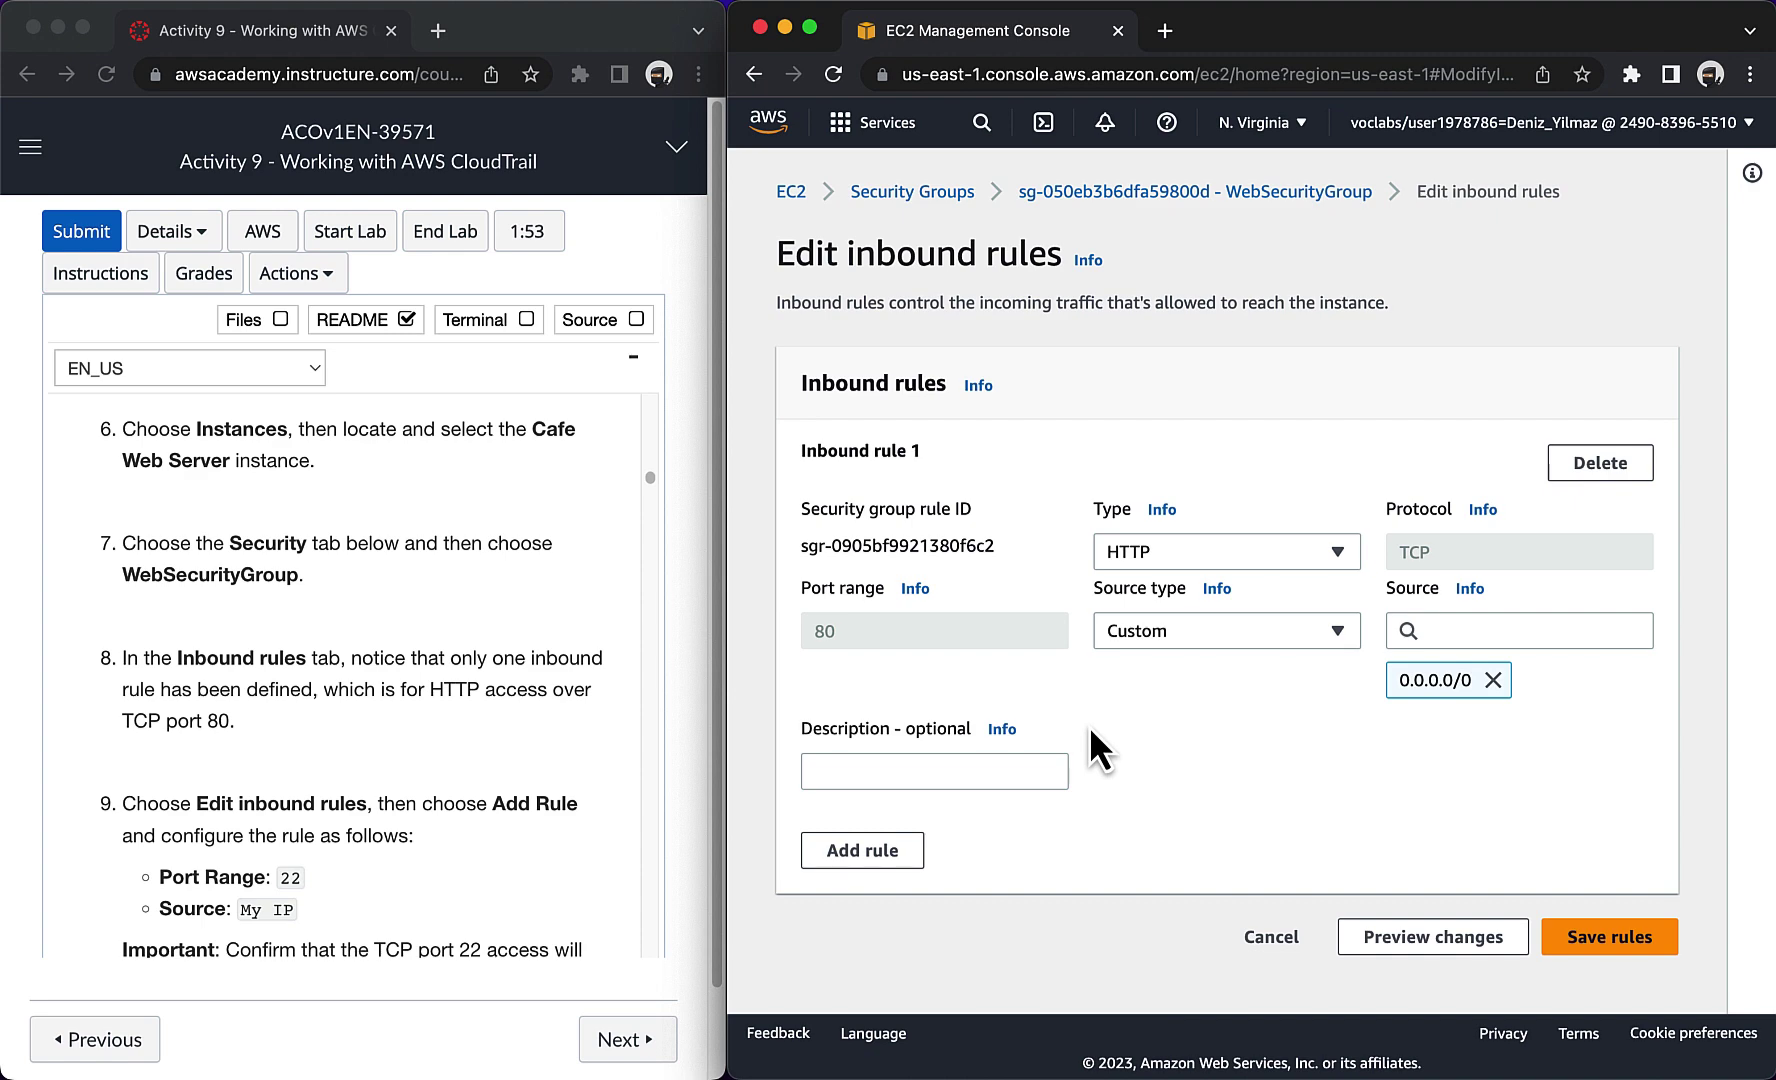
scroll(305, 816, "down", 5)
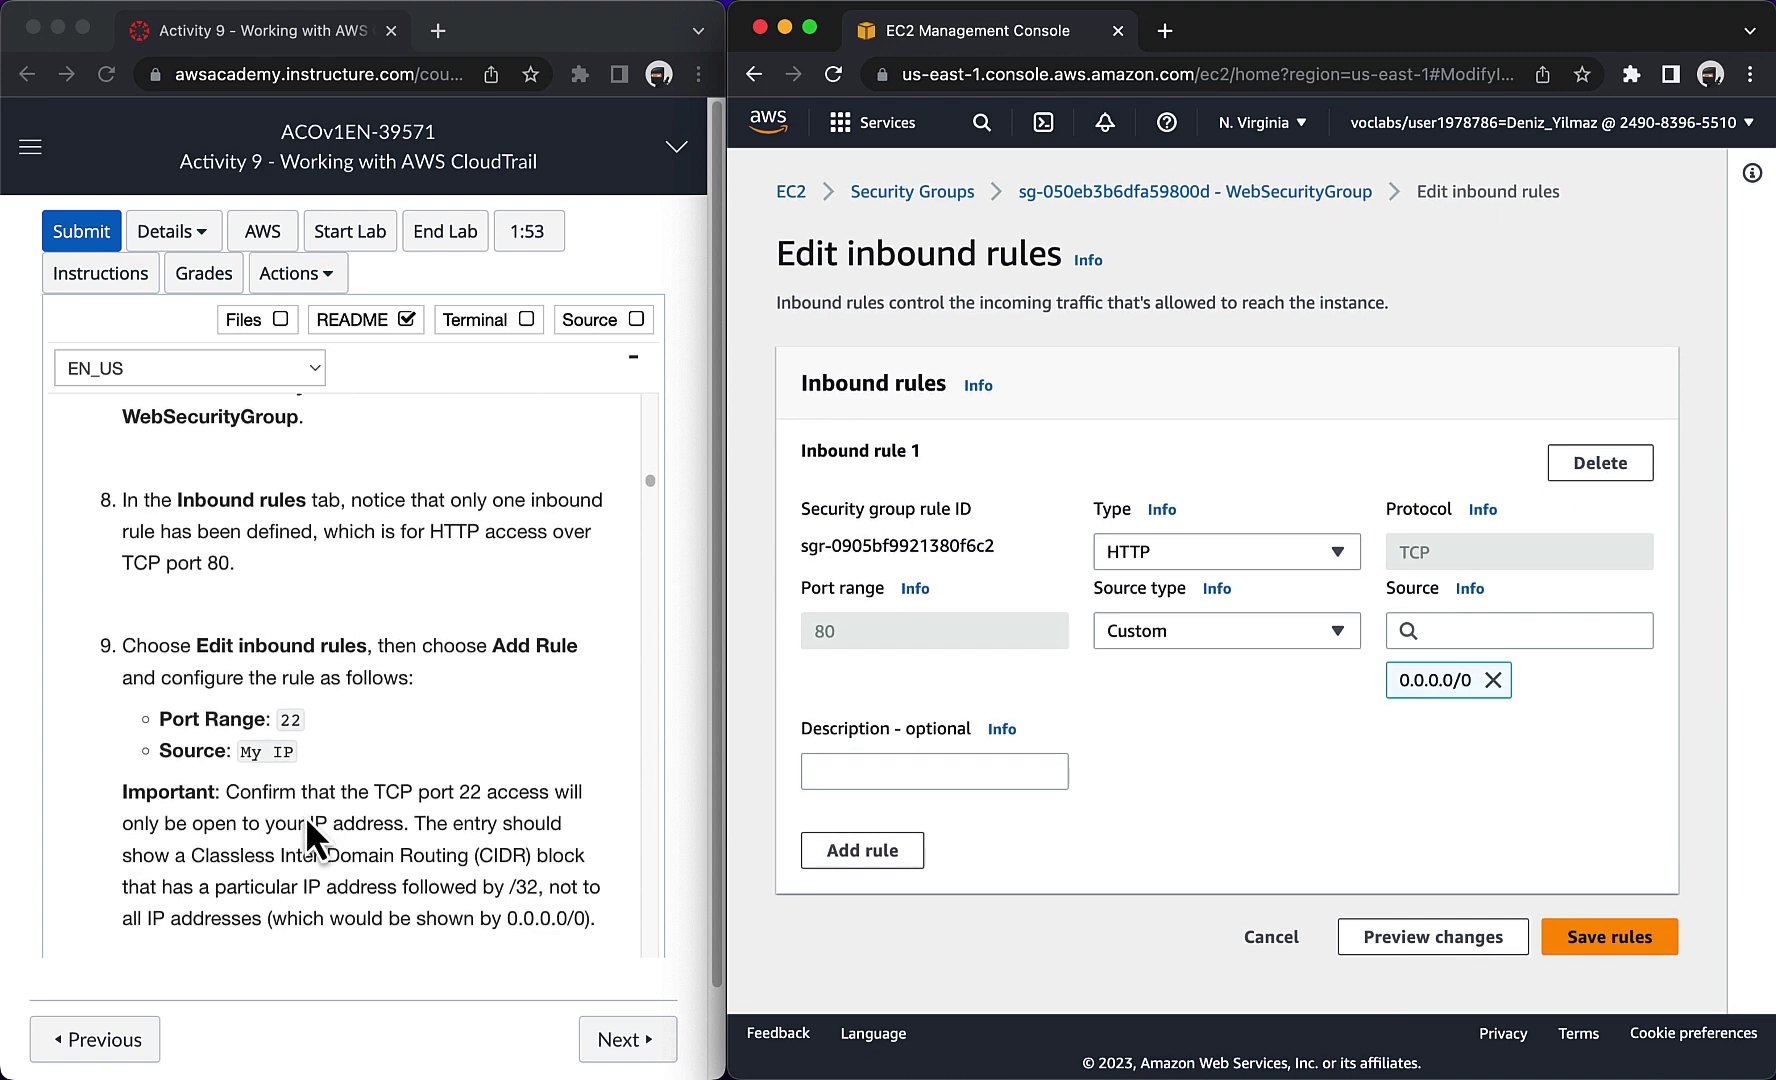
scroll(305, 816, "down", 3)
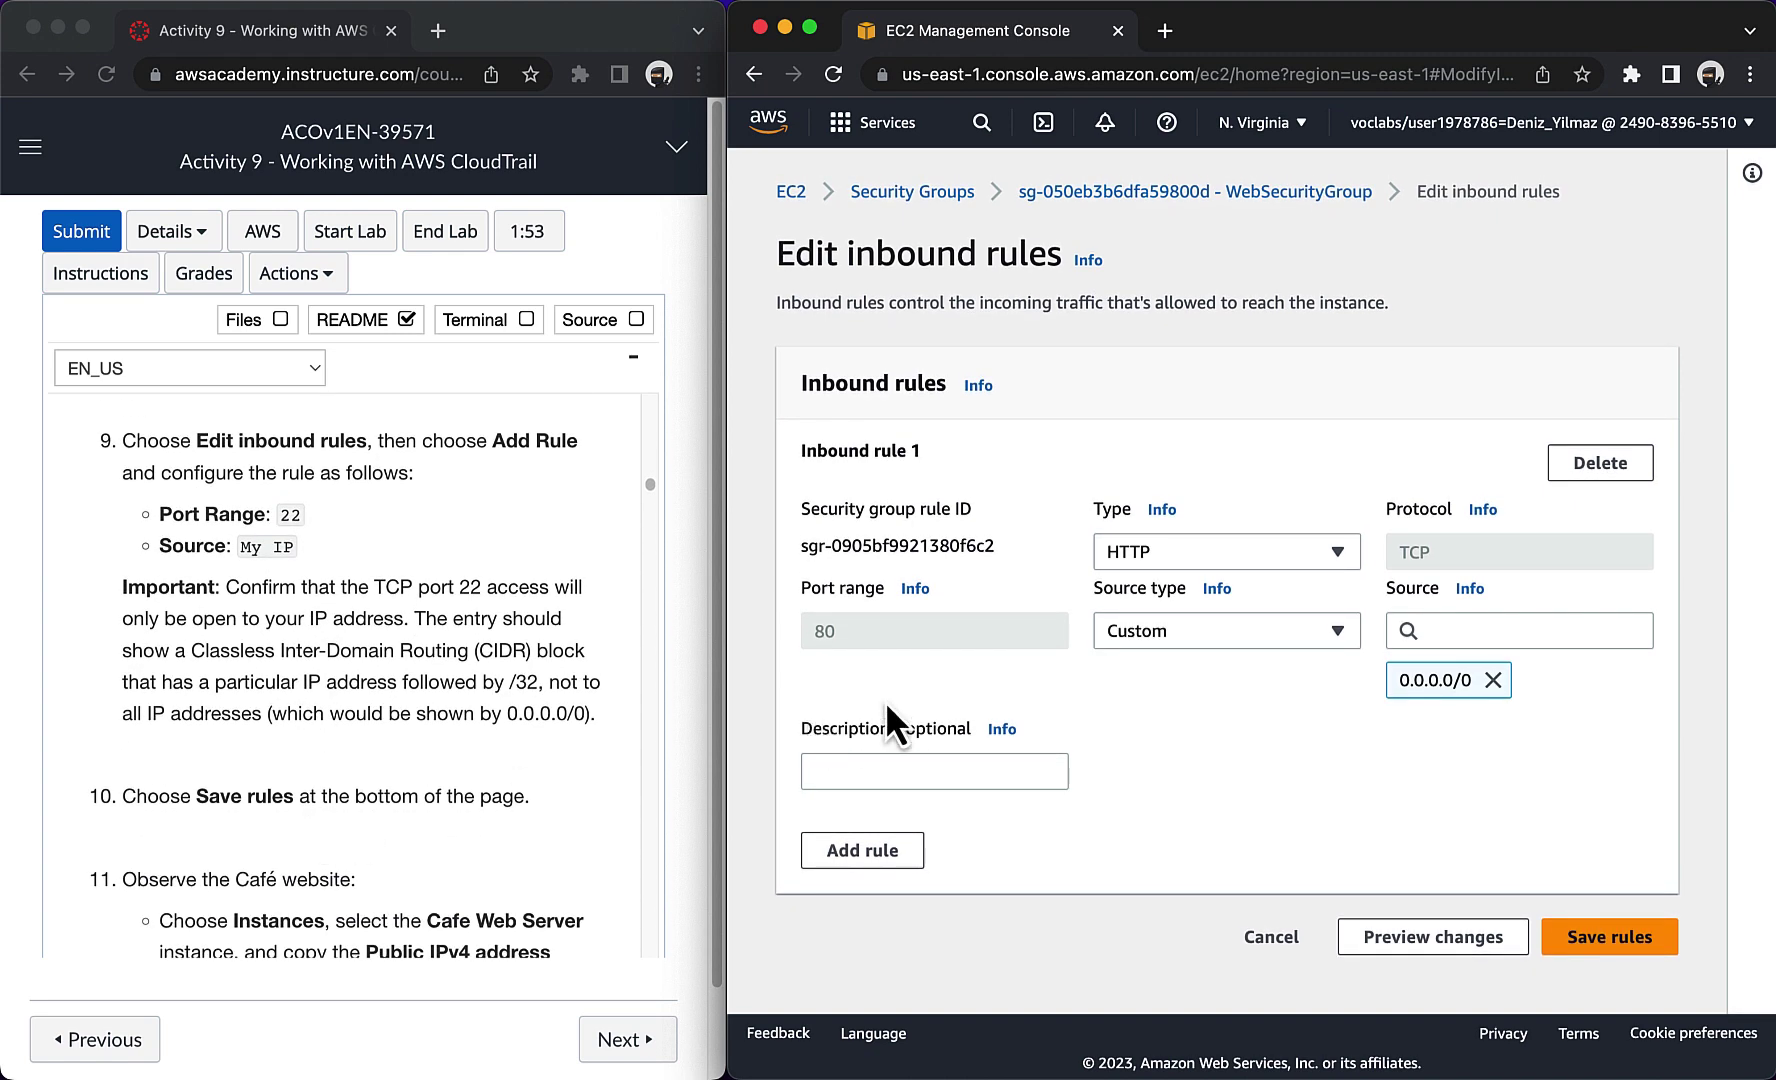
left_click(874, 851)
scroll(1067, 842, "down", 3)
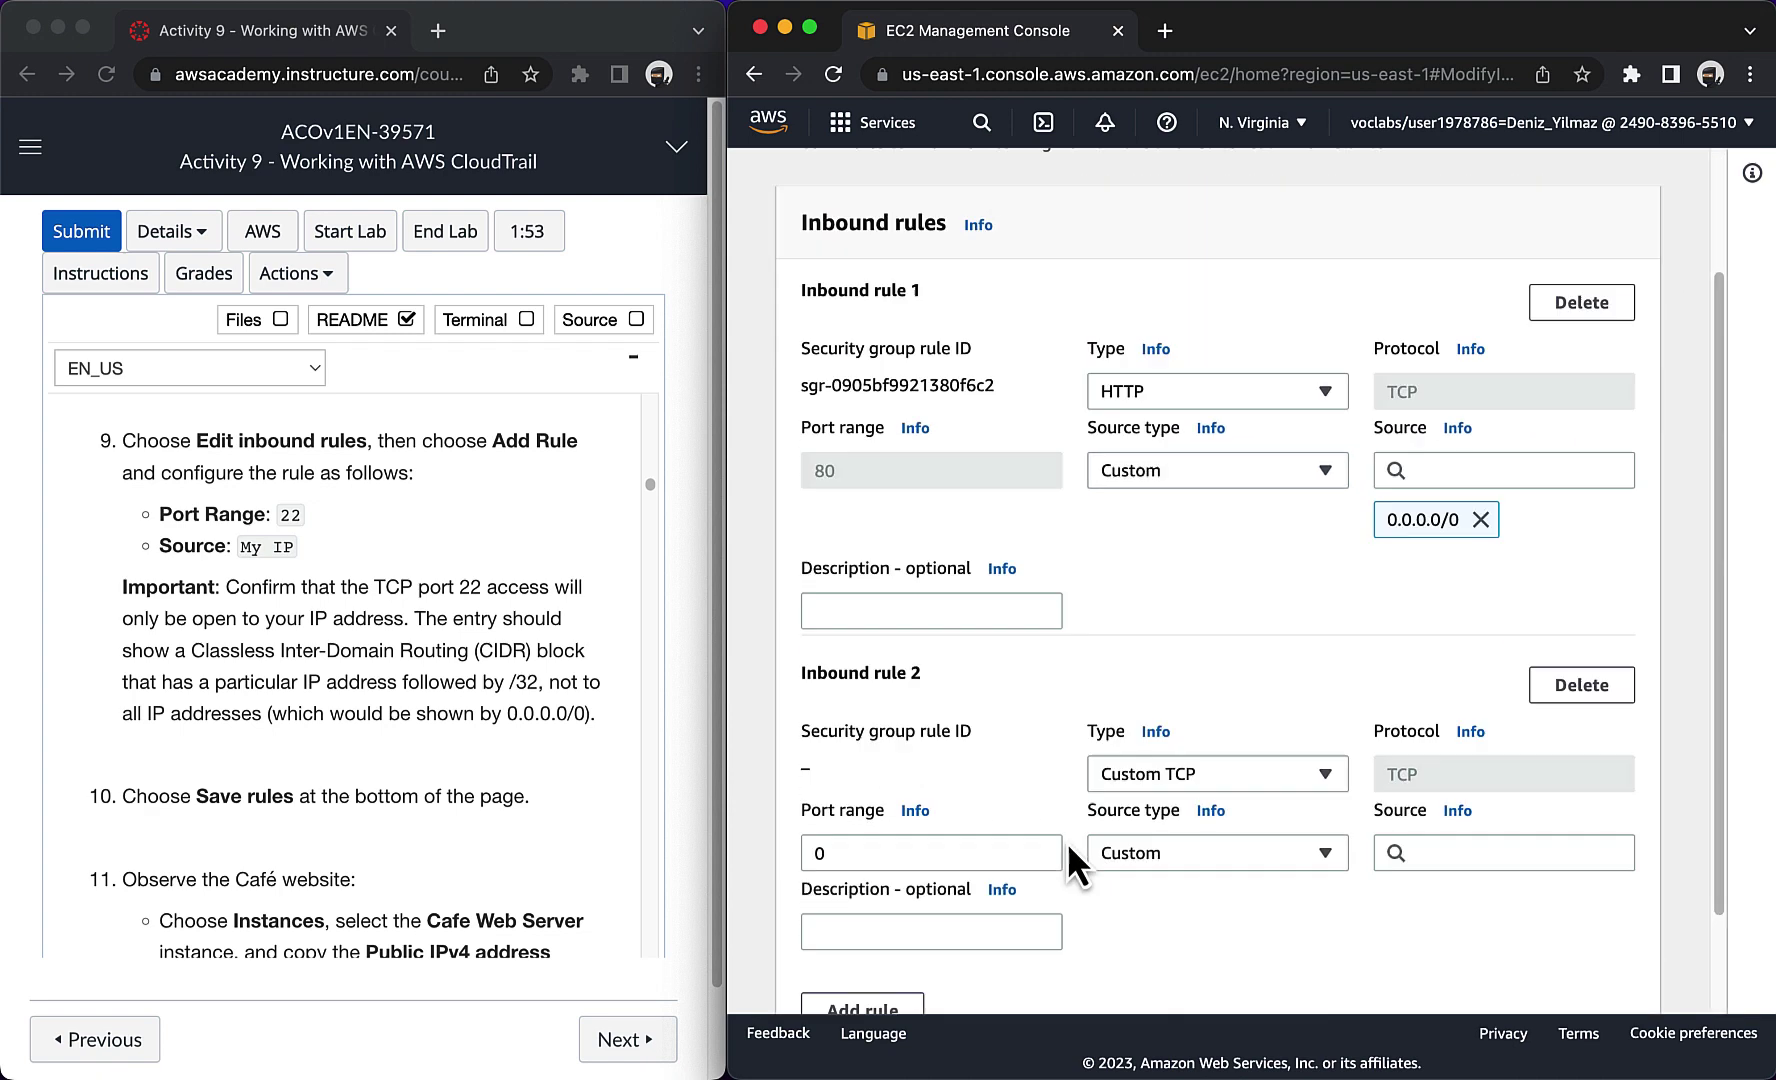
Step: Set the new inbound rule's type to SSH and its source to My IP, and save the rules
left_click(1130, 660)
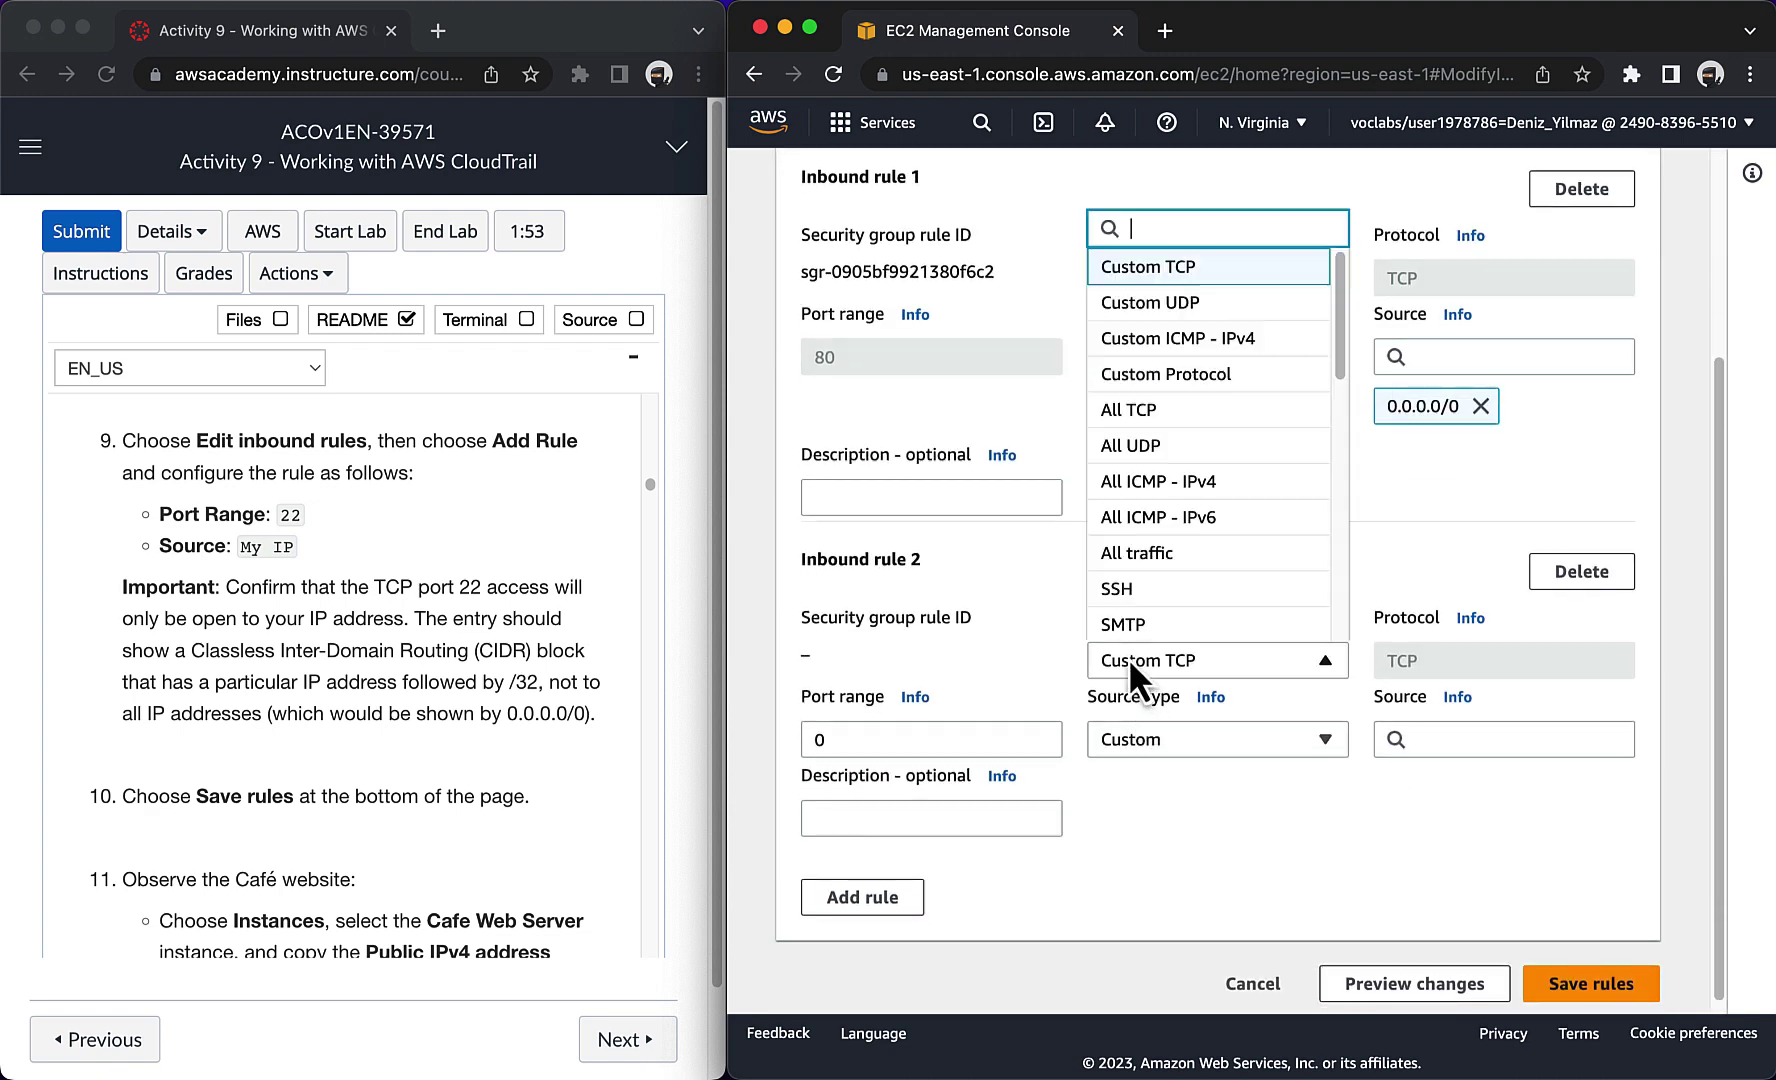
left_click(1131, 597)
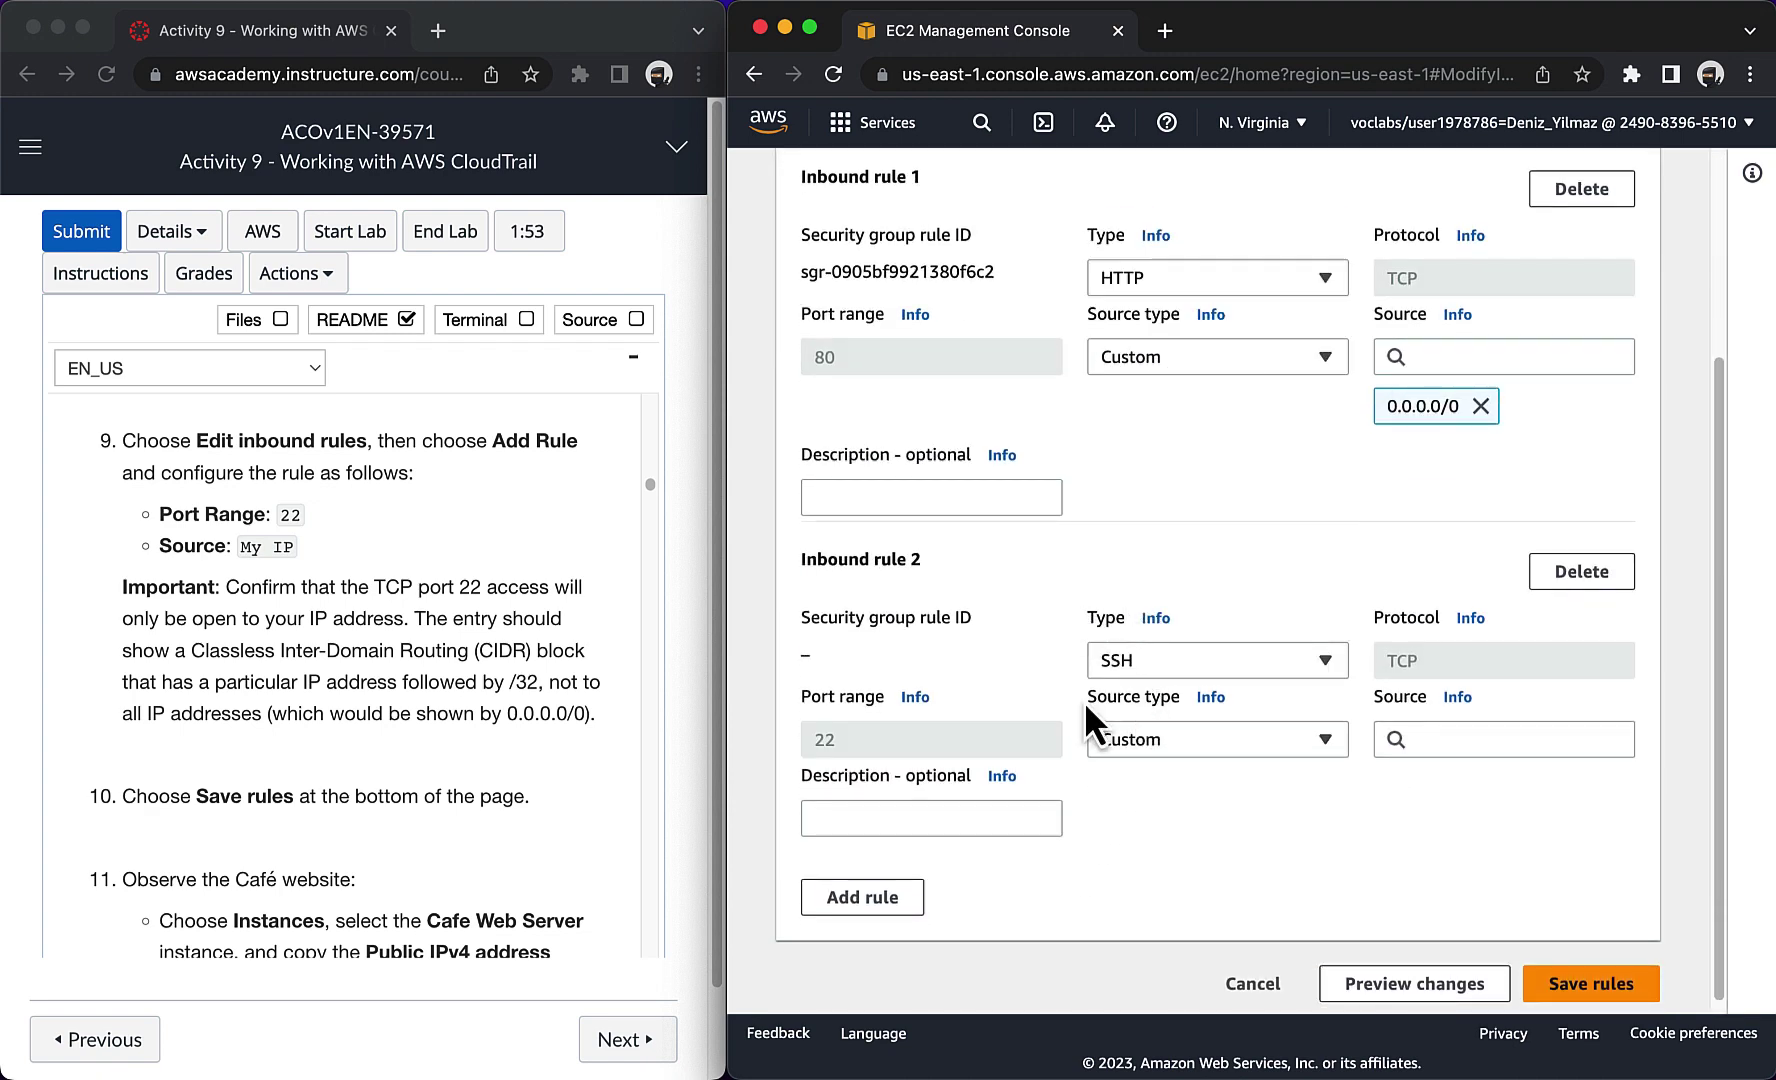
left_click(1122, 739)
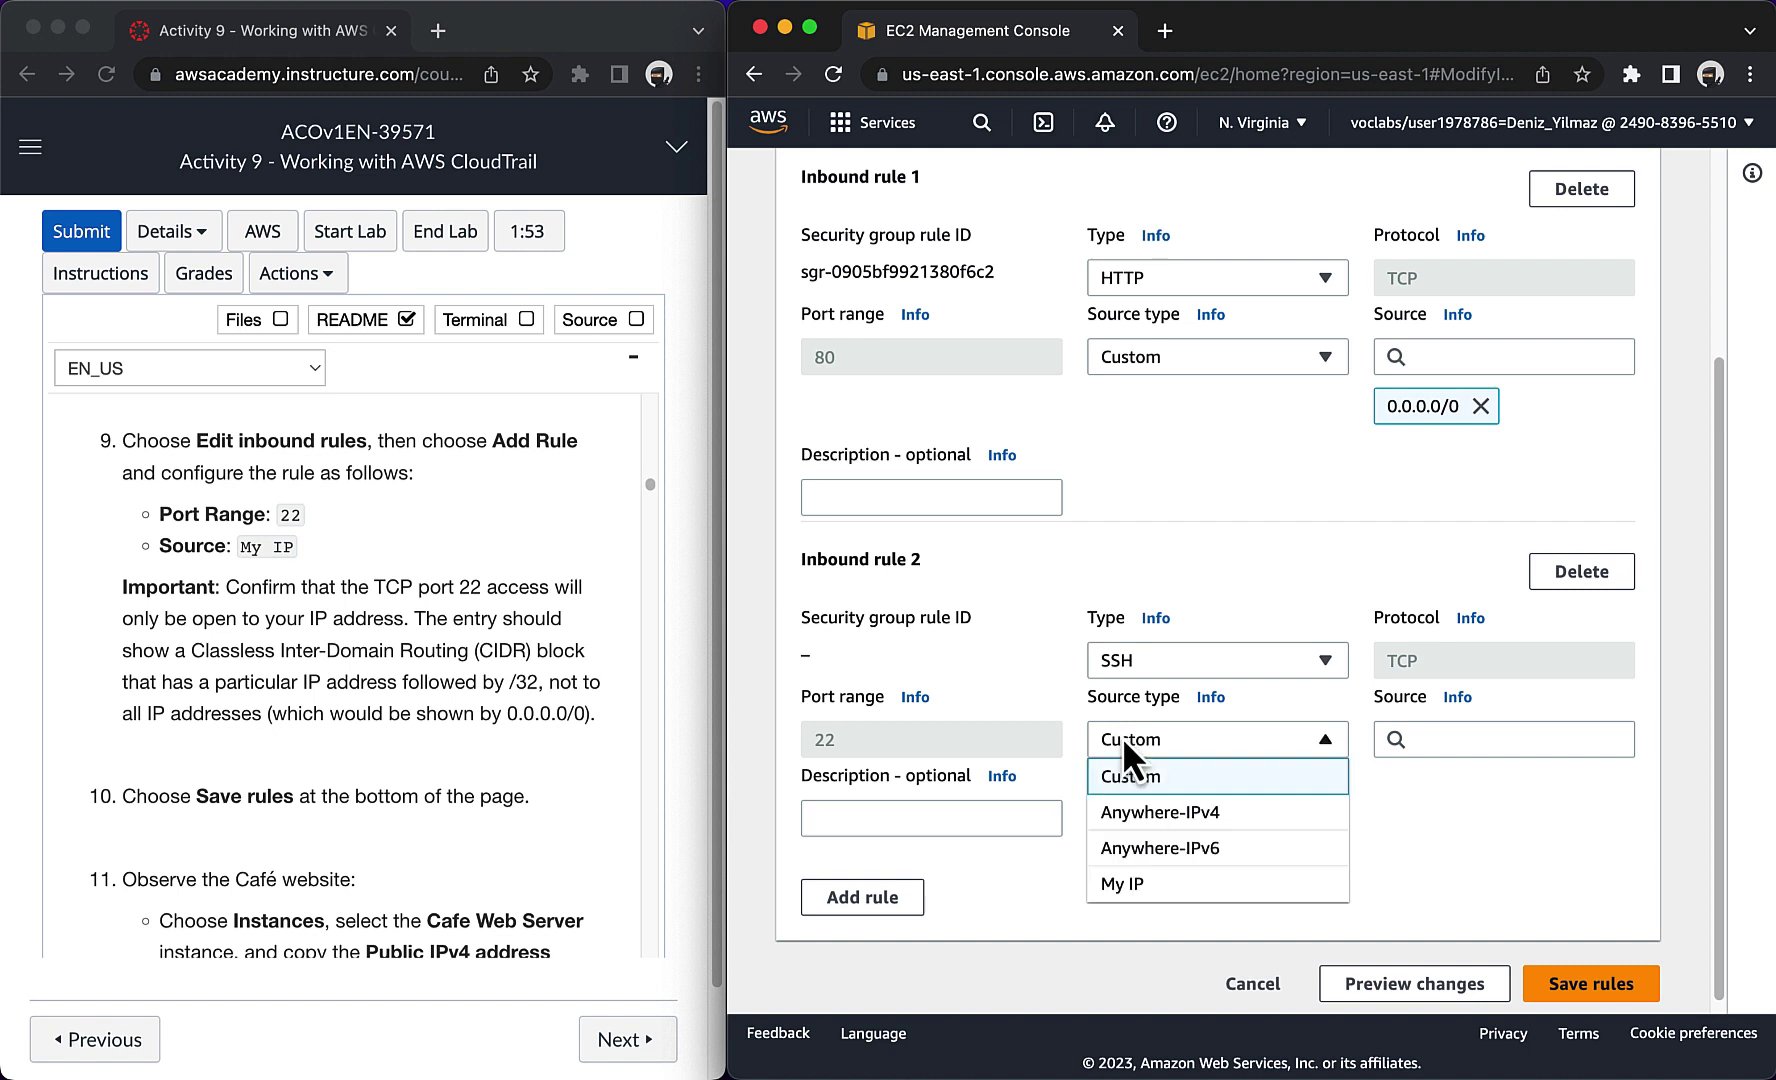
left_click(1148, 884)
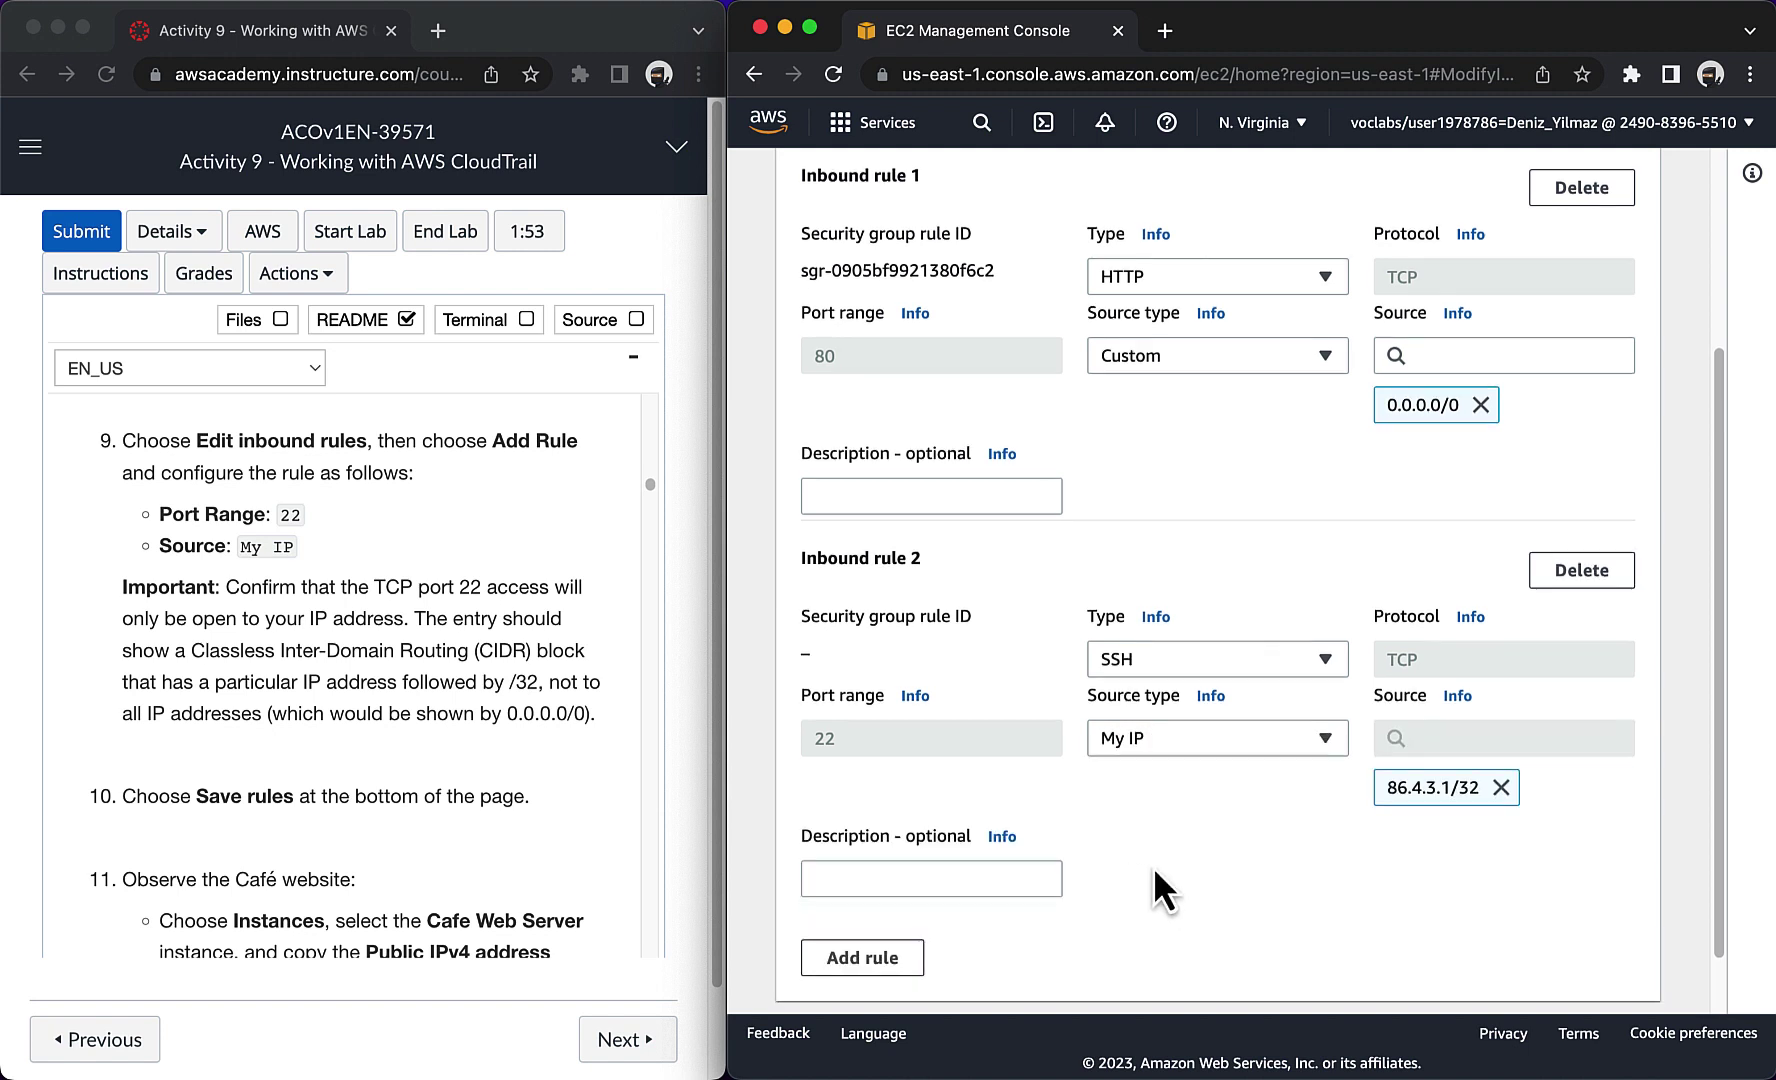
scroll(1153, 866, "down", 1)
left_click(1566, 968)
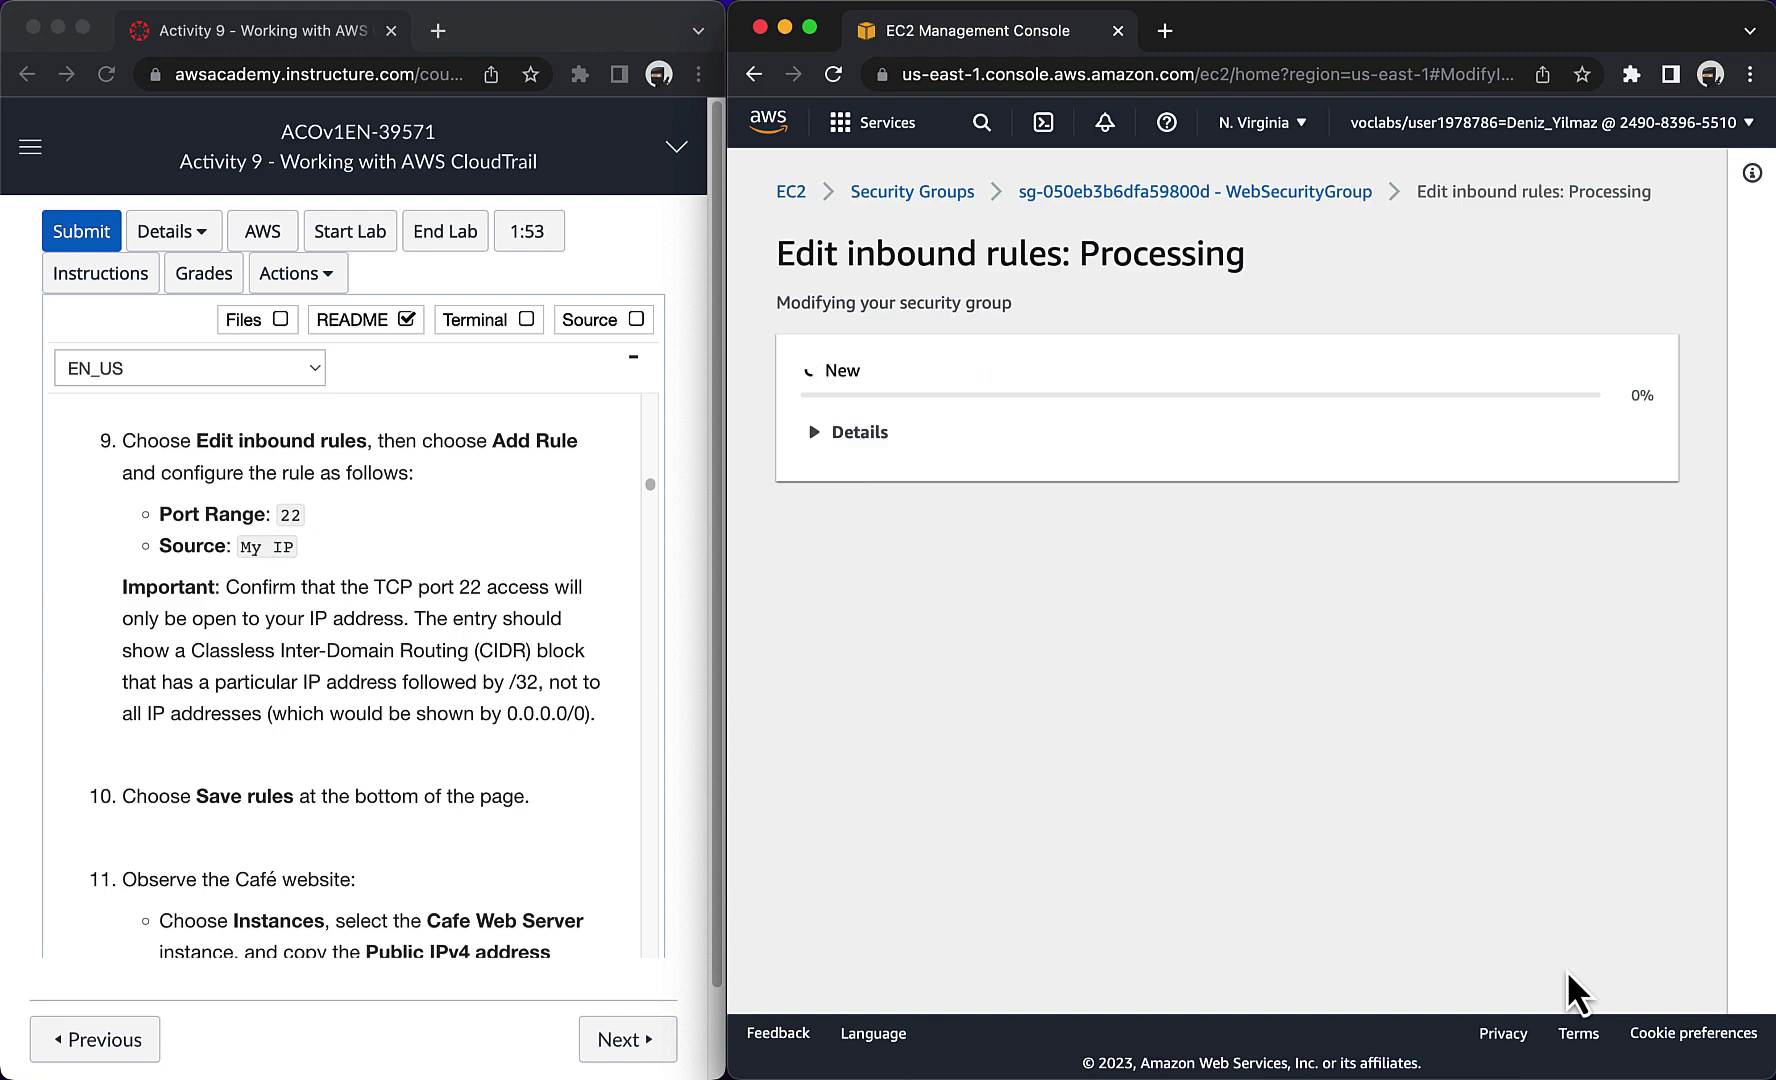
Step: Return to the list of running EC2 instances by way of the EC2 dashboard
scroll(485, 795, "down", 8)
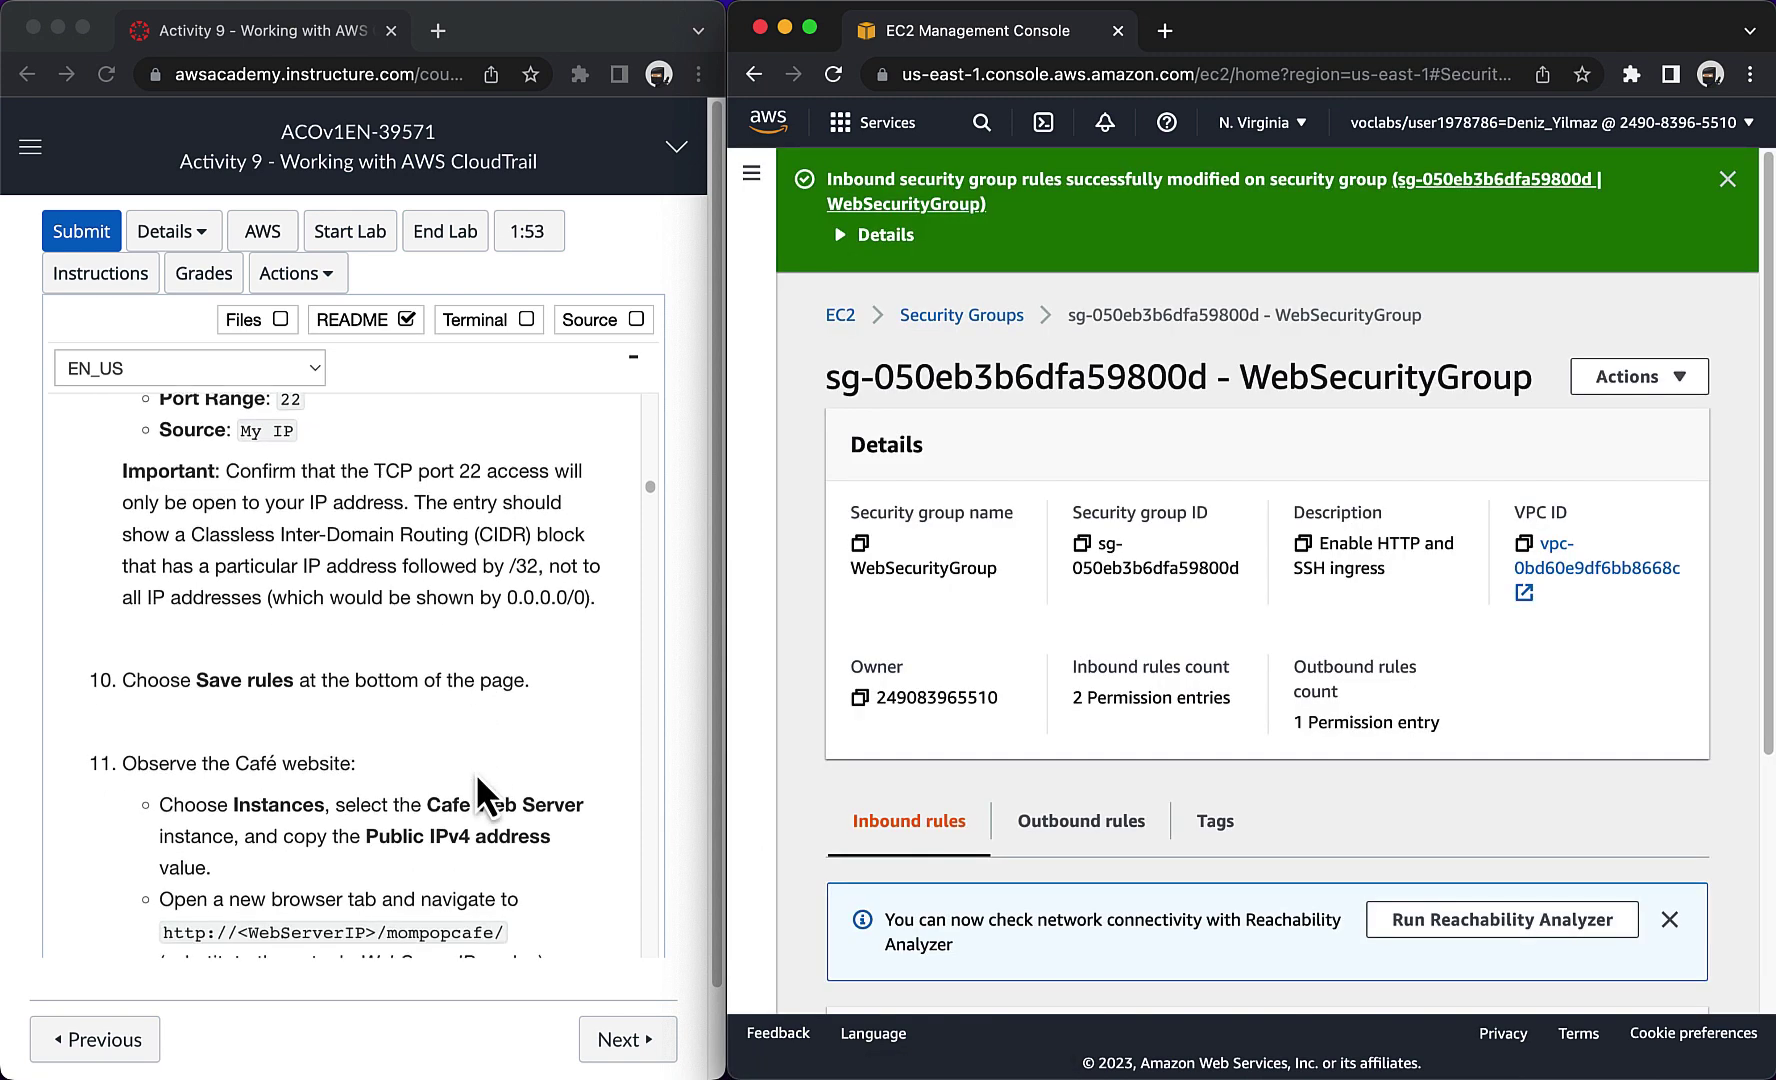
left_click(480, 777)
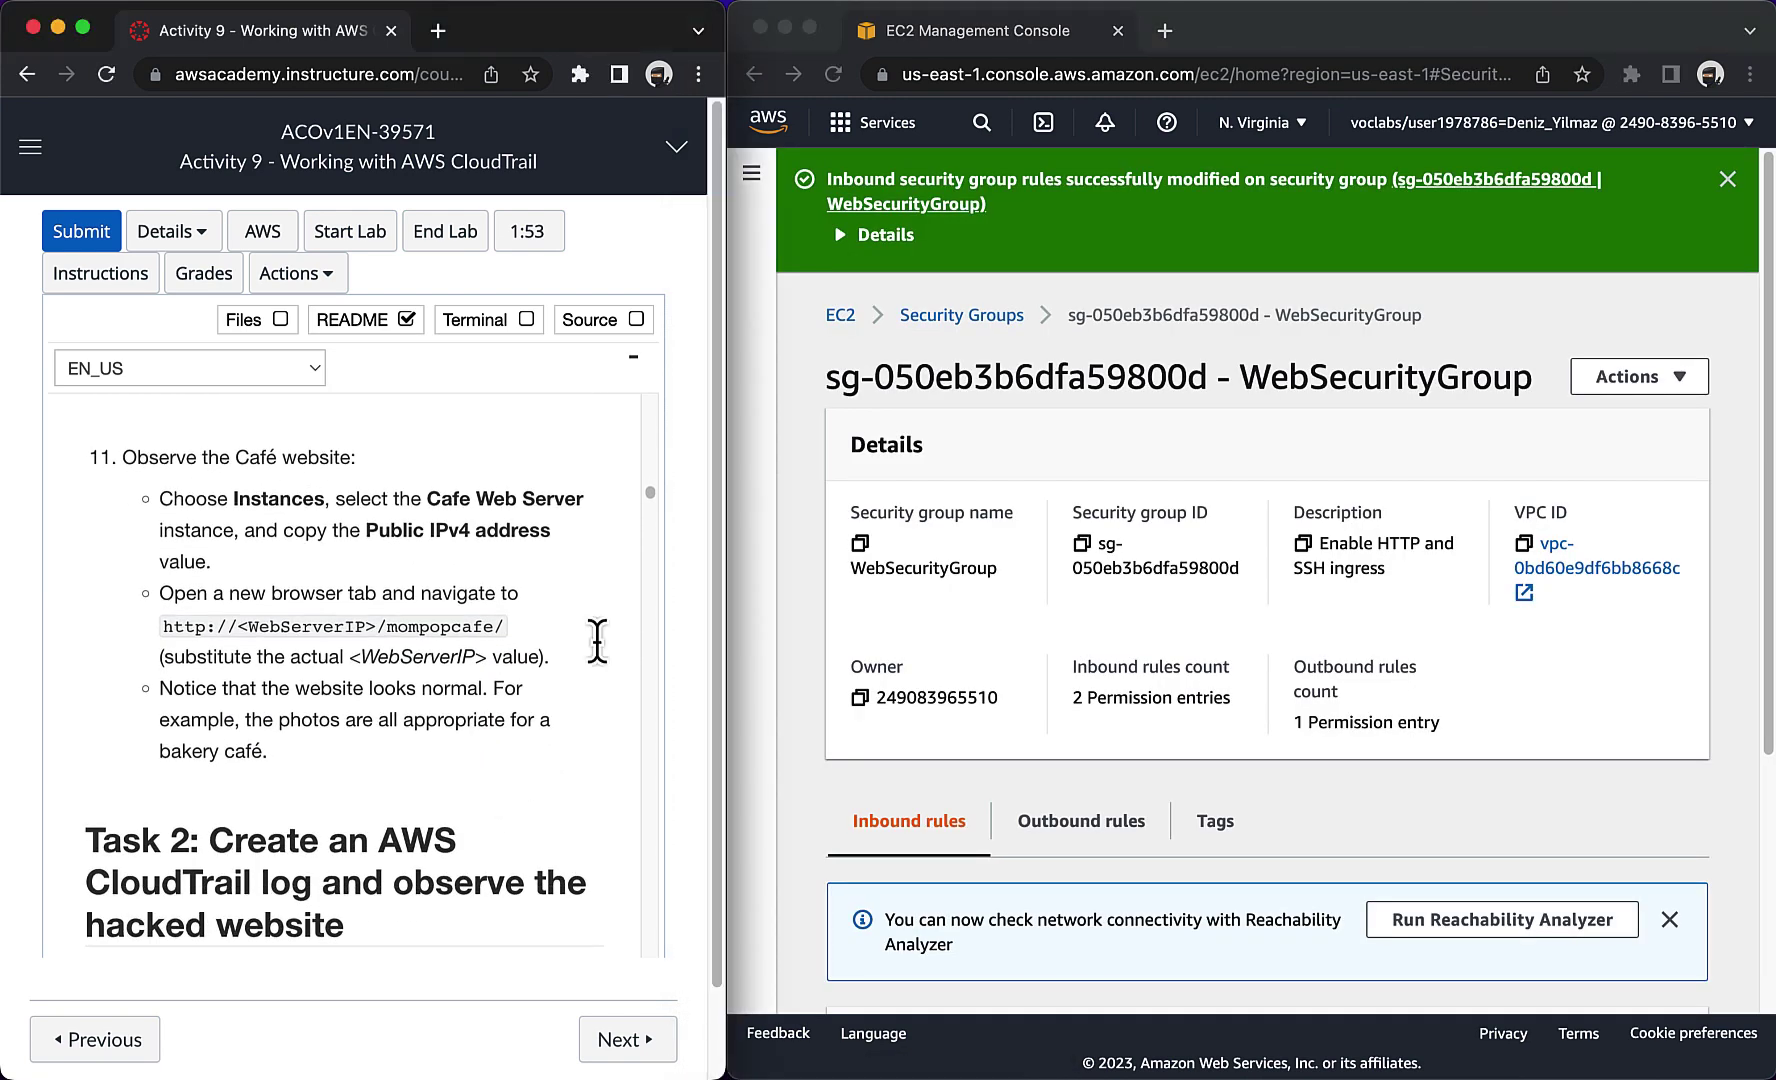
left_click(831, 341)
left_click(834, 318)
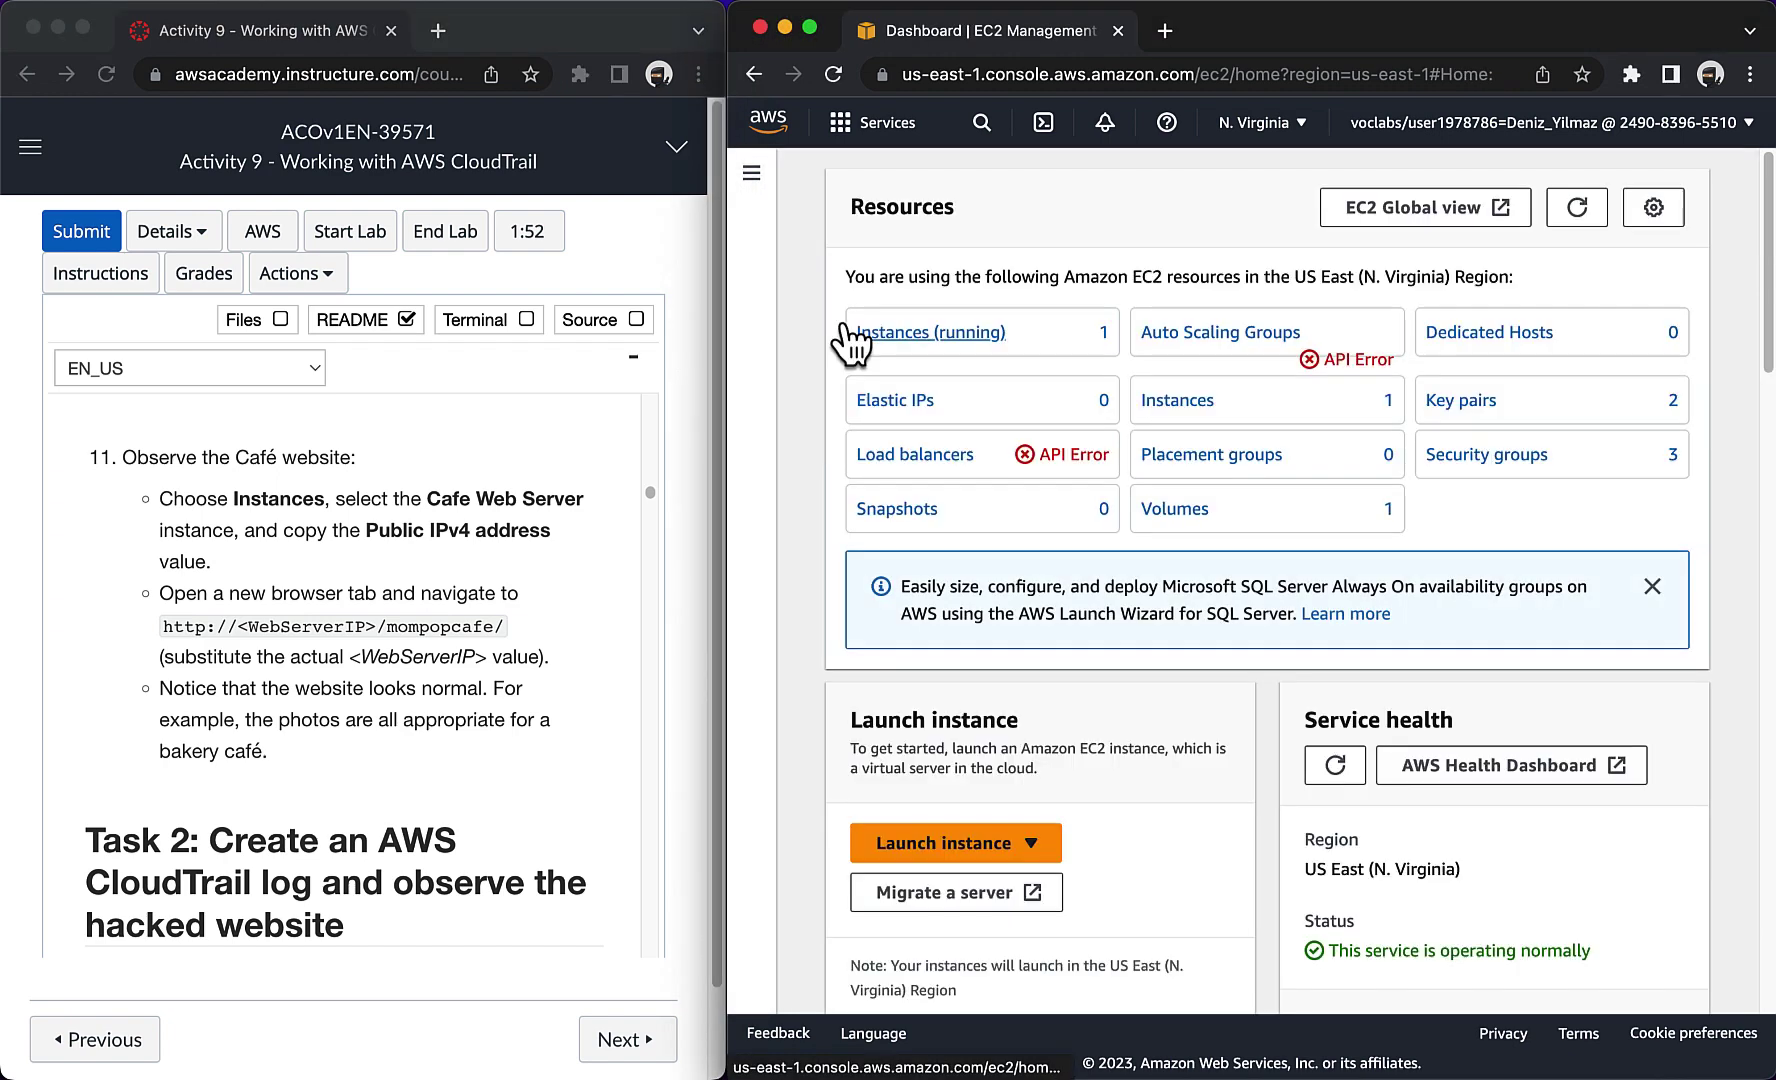
left_click(886, 338)
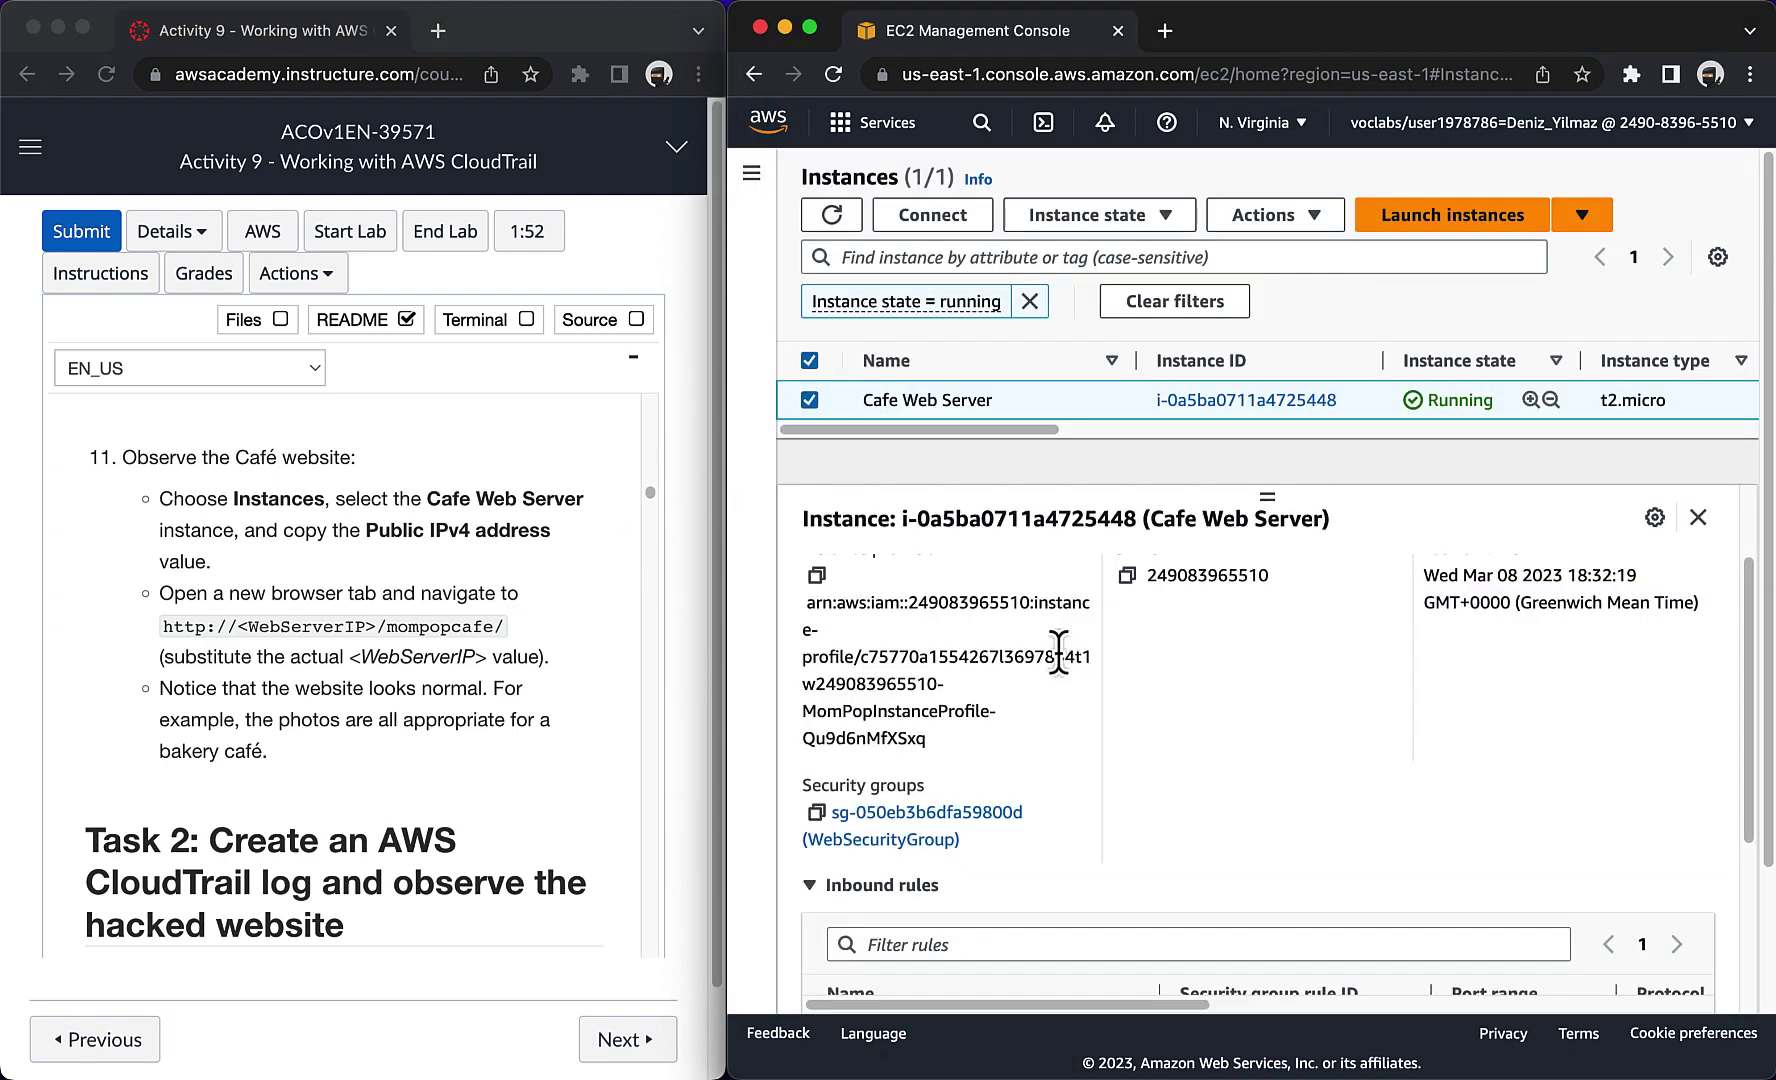
Step: Copy the Cafe Web Server instance's public IPv4 address from its details and open a new browser tab
scroll(922, 553, "up", 2)
left_click(840, 585)
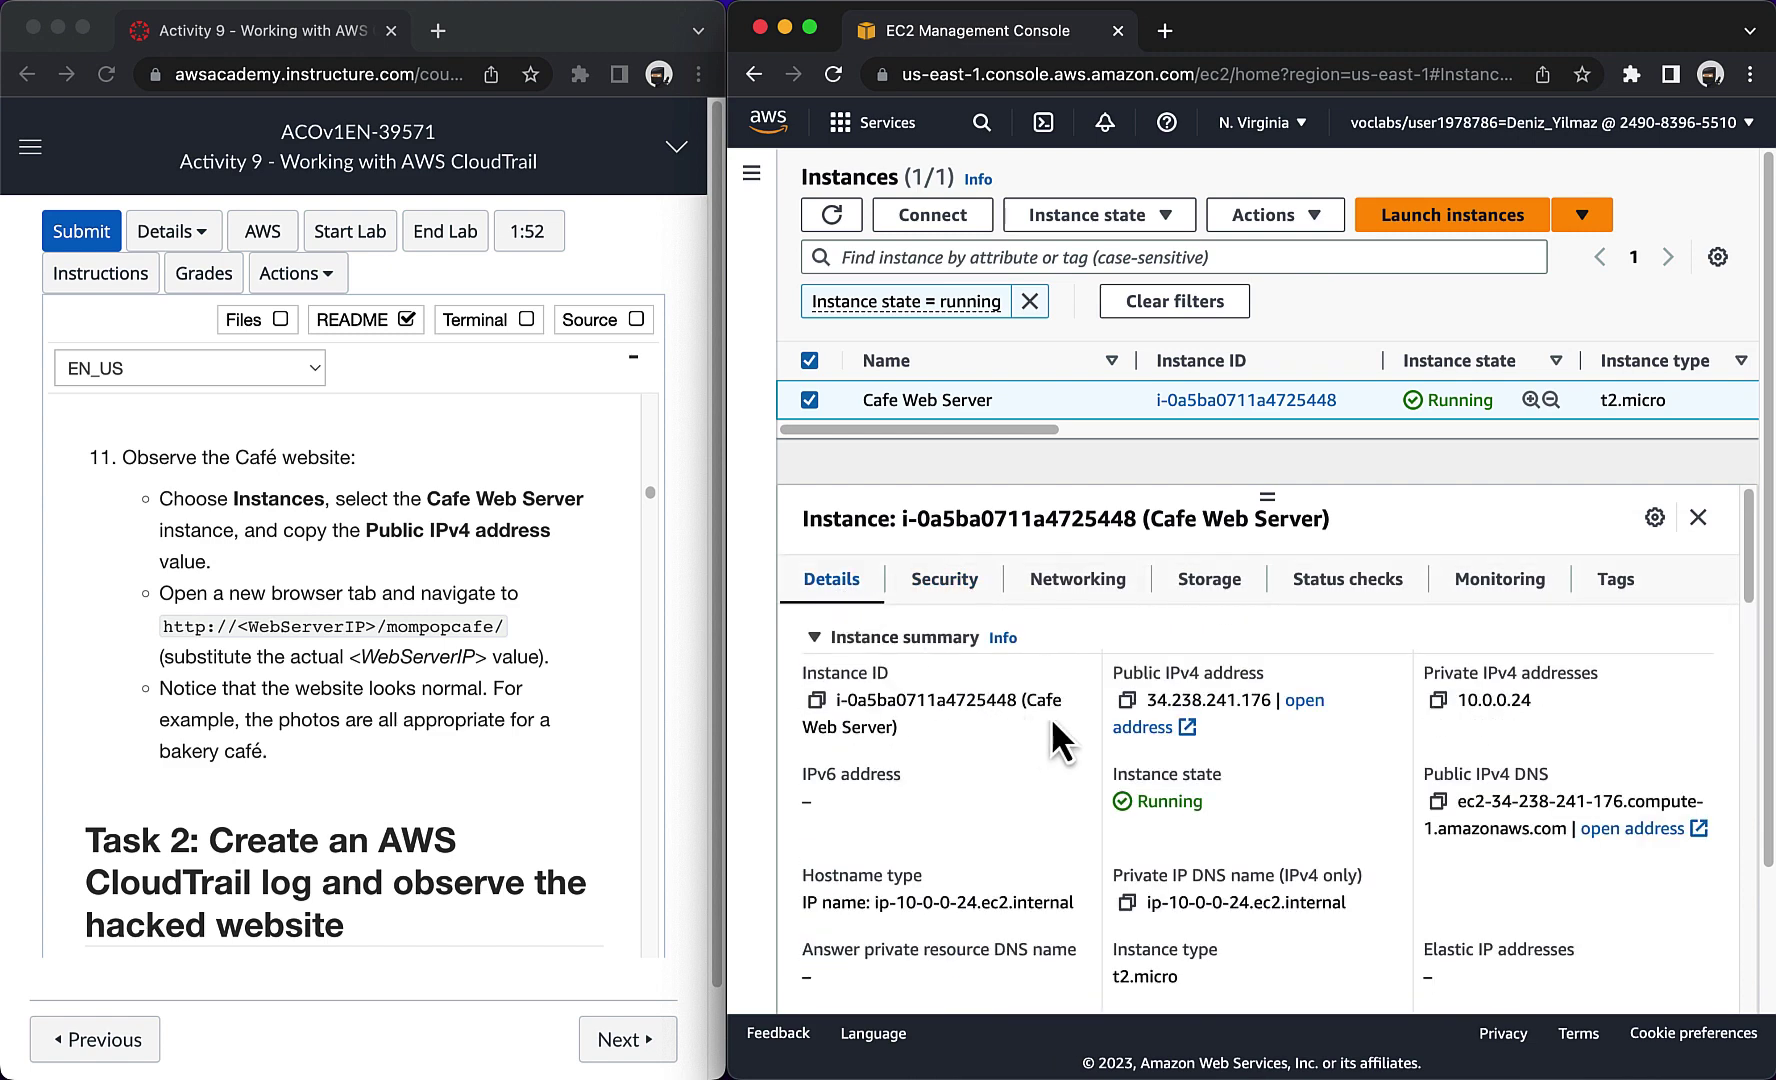
left_click(1127, 700)
key("super+t")
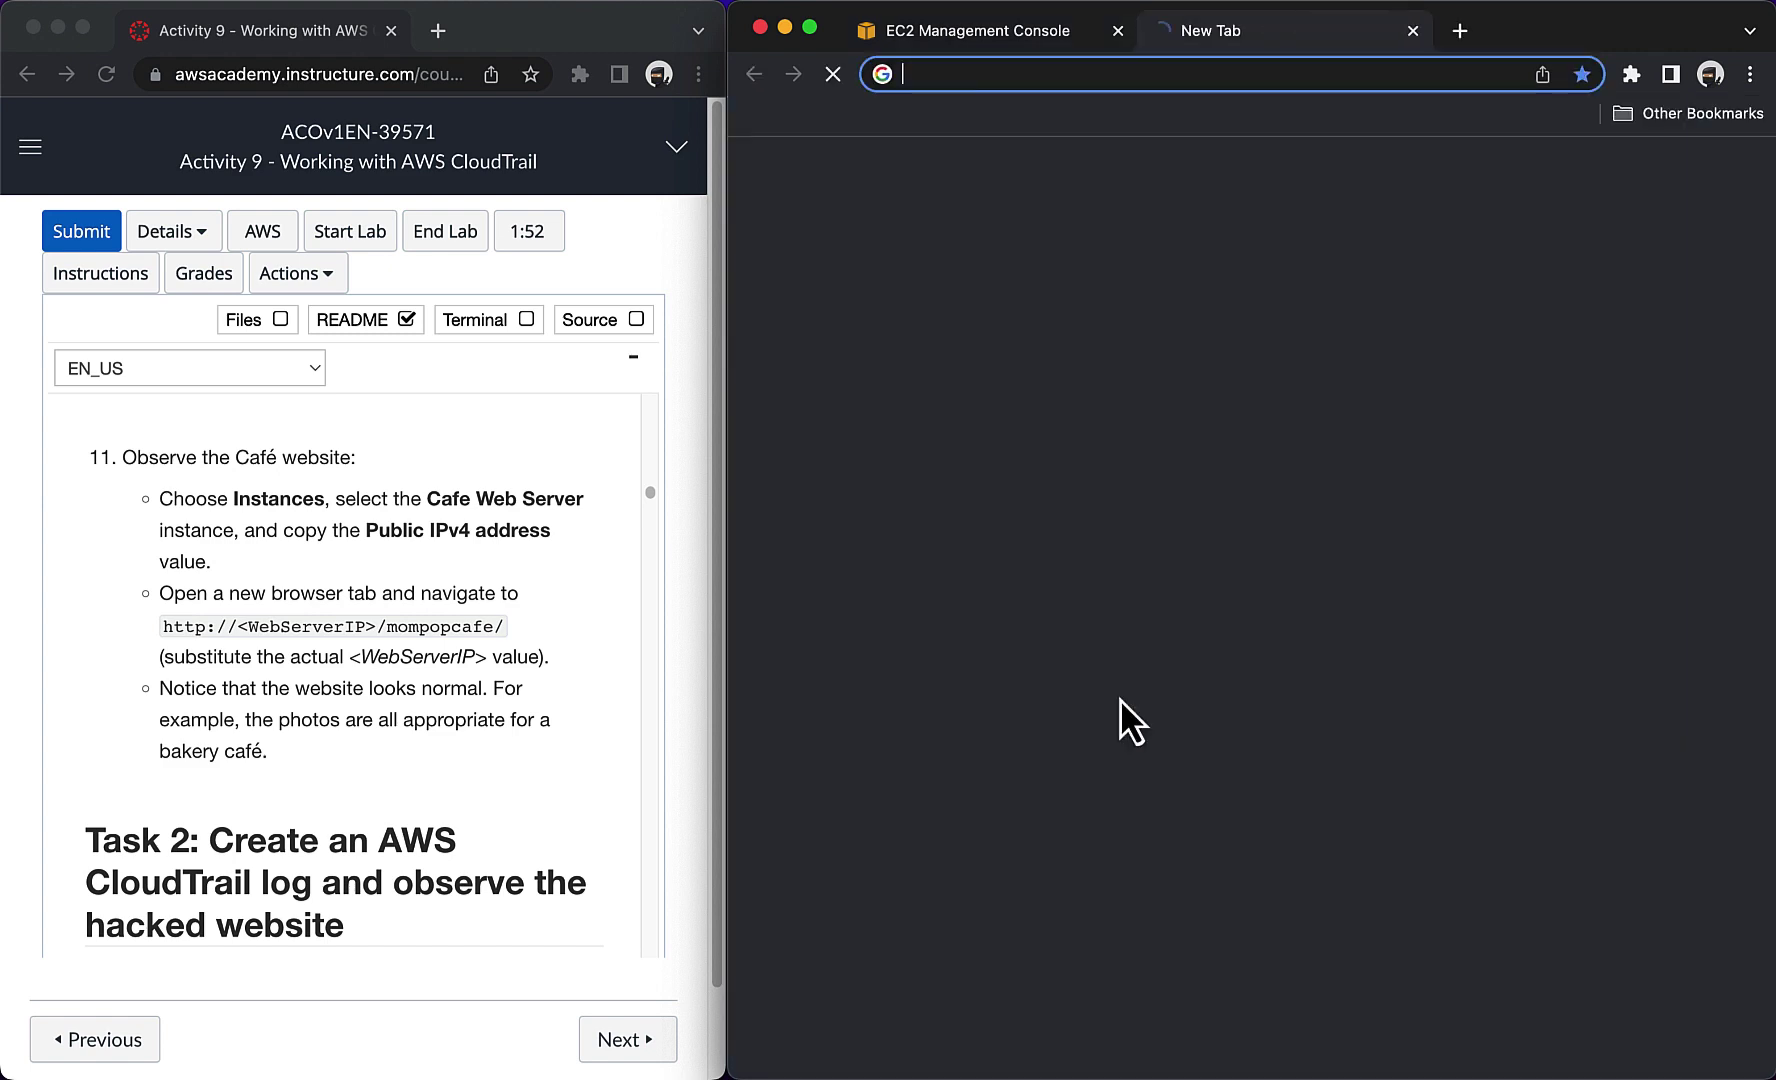
Step: Open the café website at 34.238.241.176/mompopcafe/ in the new browser tab
key("super+v")
type("/m")
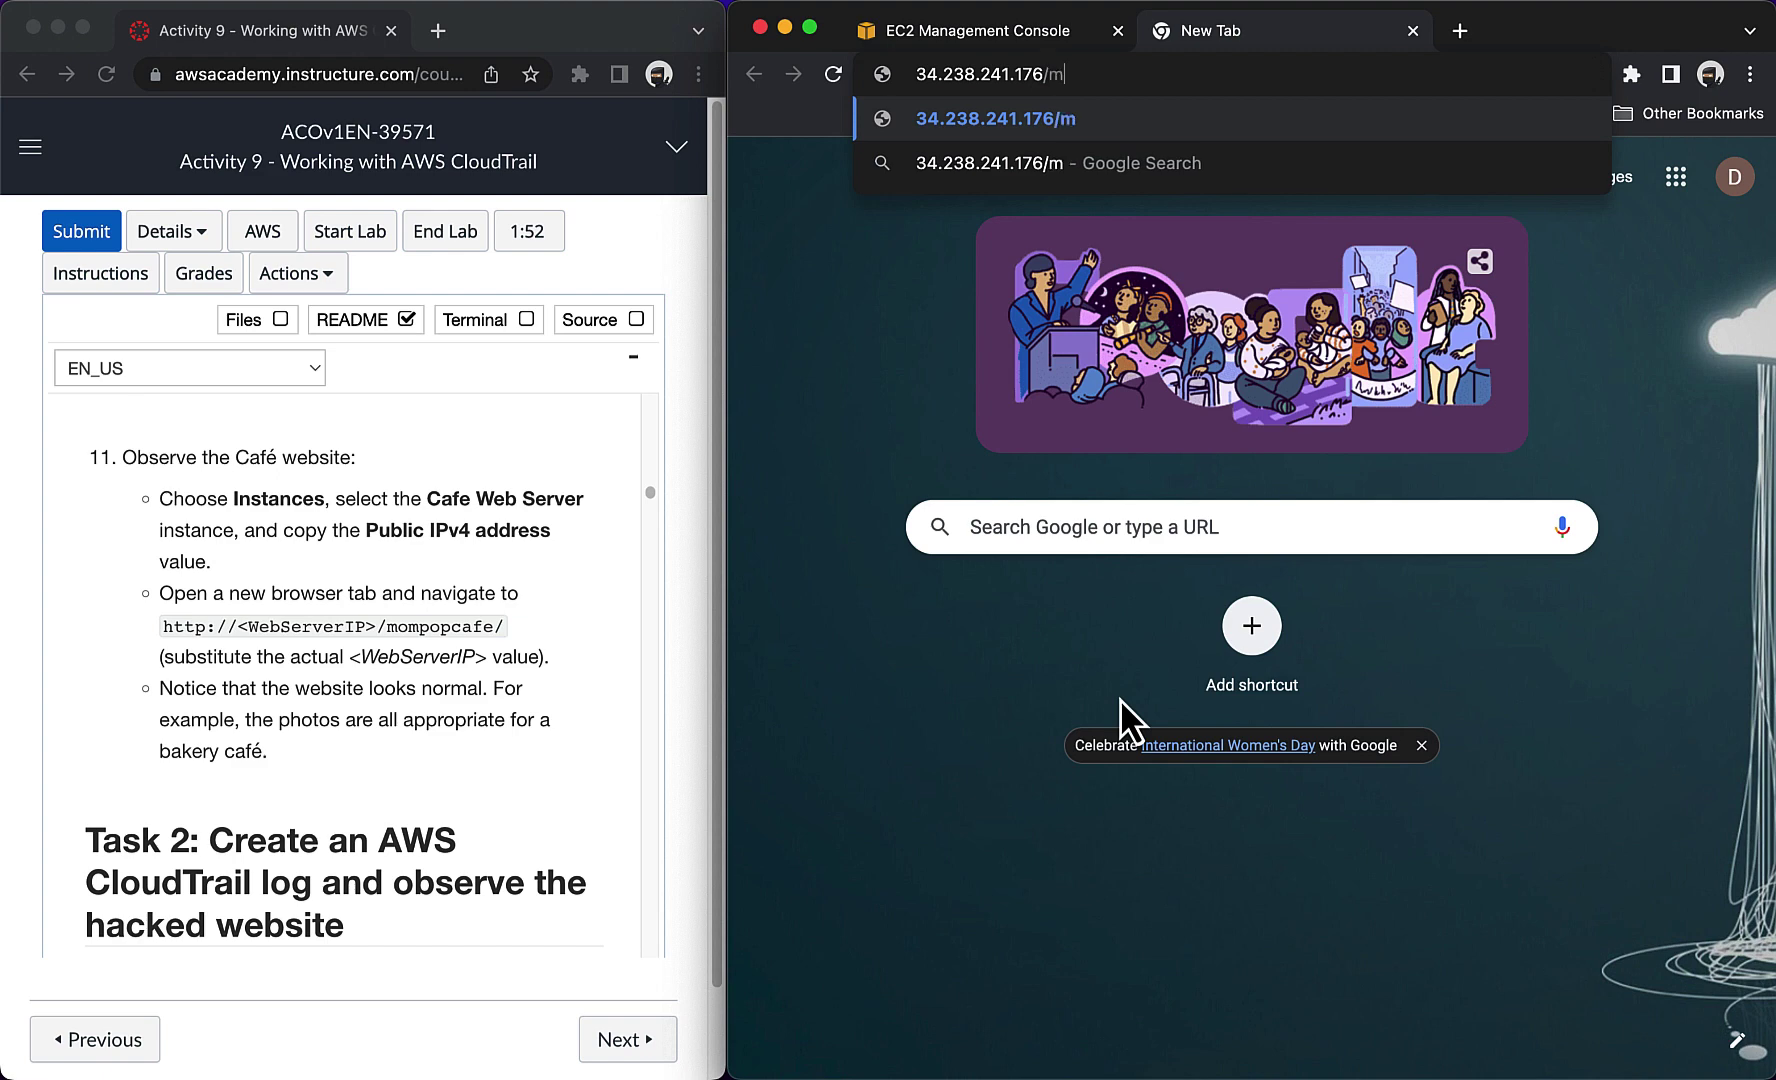
type("ompopcafe")
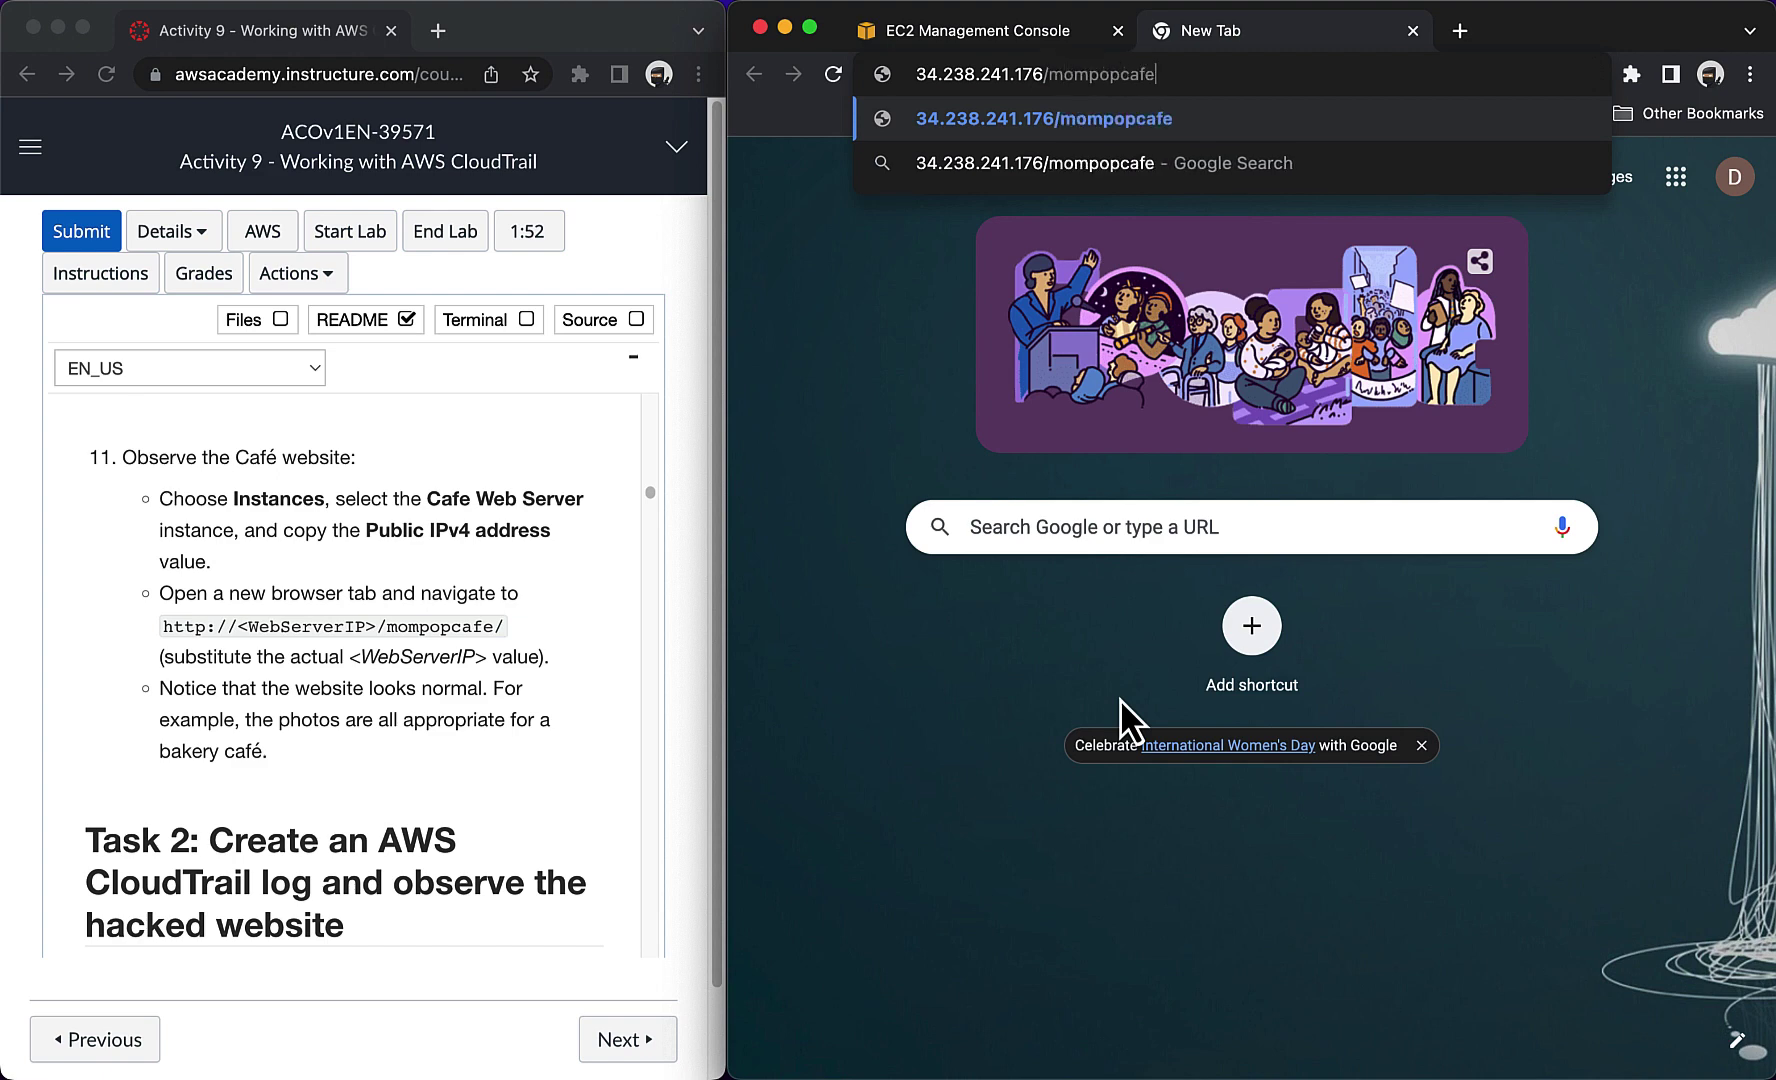
type("/")
key("Return")
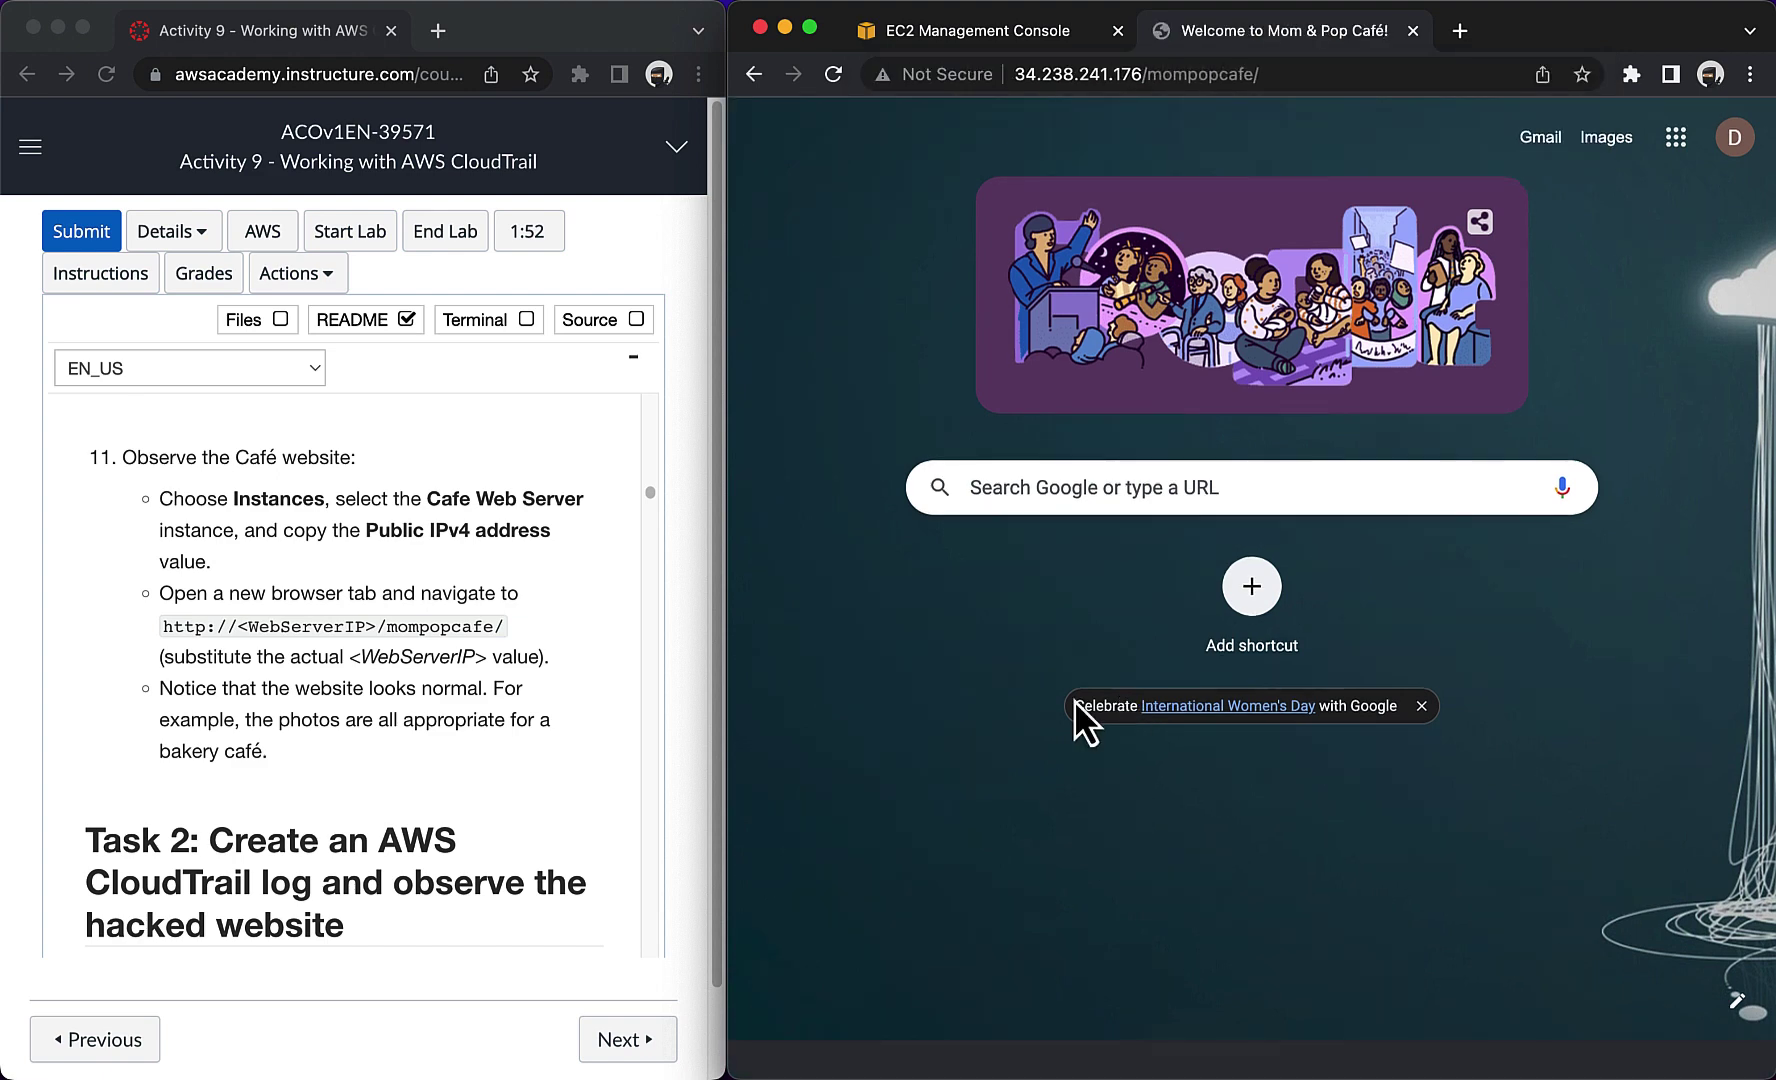
Step: Return to the AWS console, search for the CloudTrail service and open it
scroll(400, 812, "down", 5)
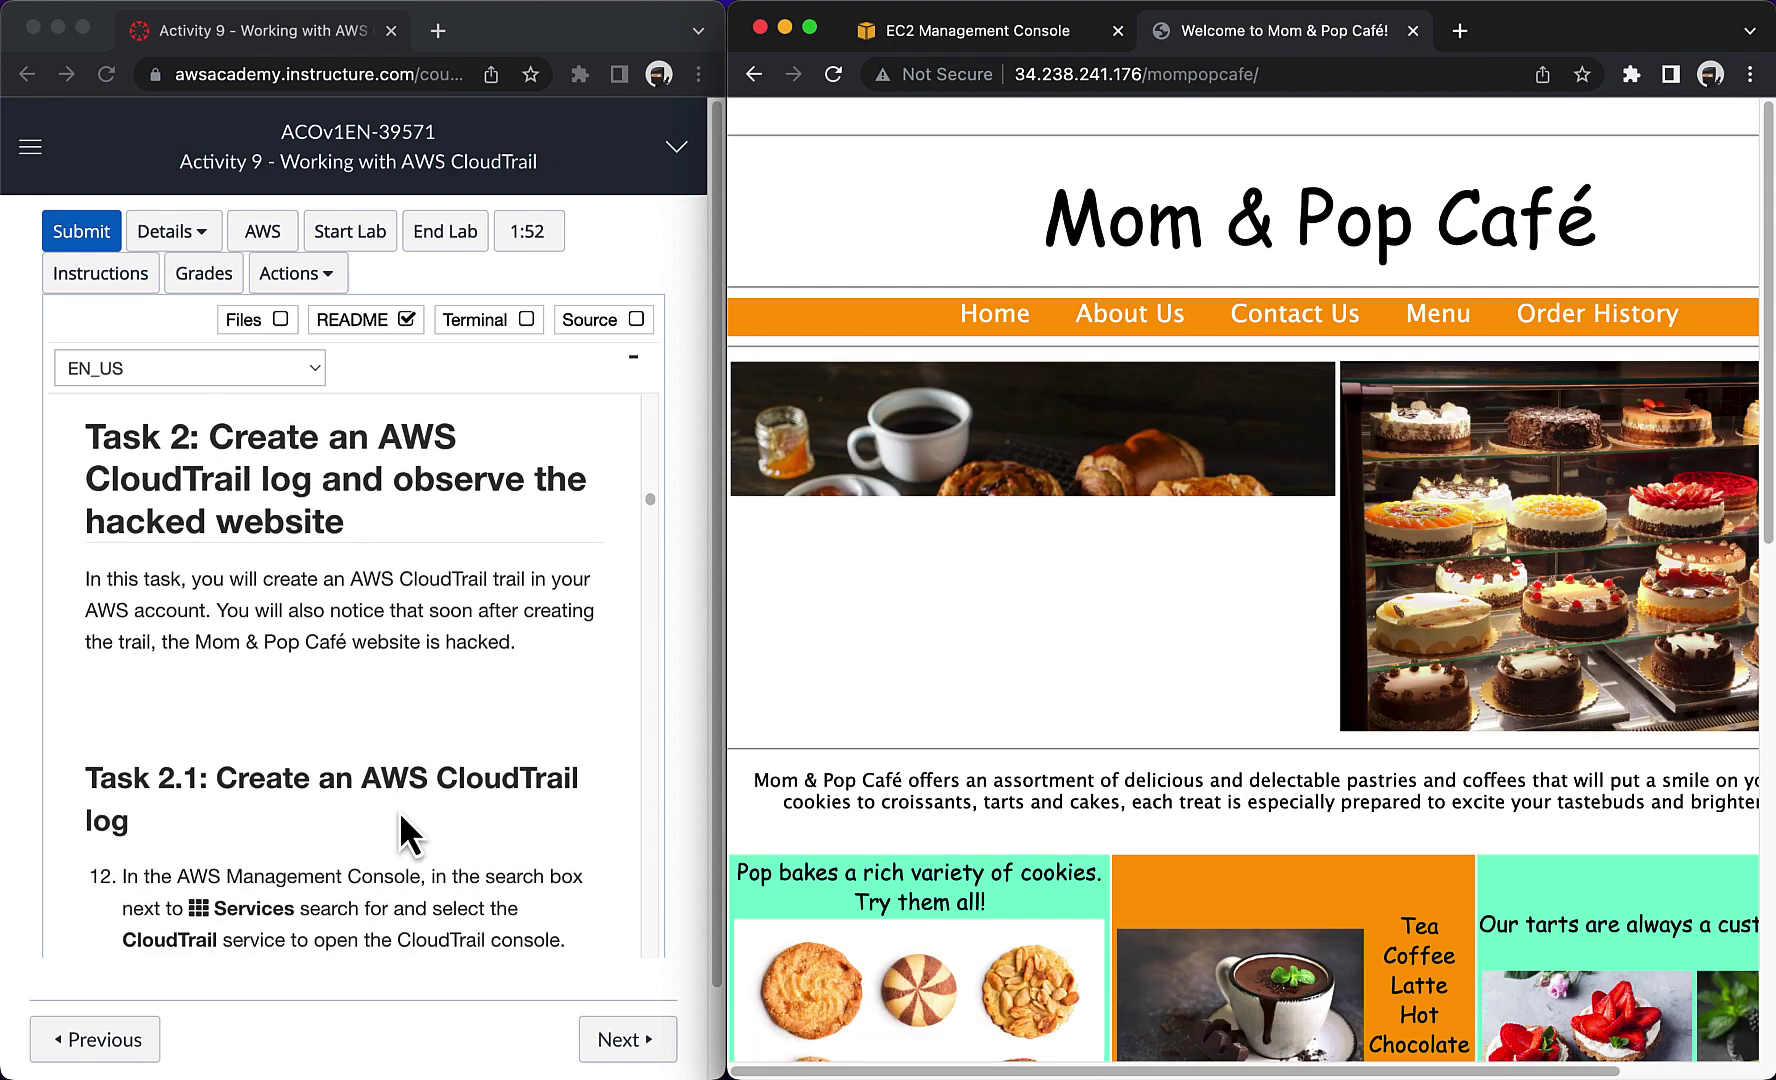
scroll(400, 812, "down", 4)
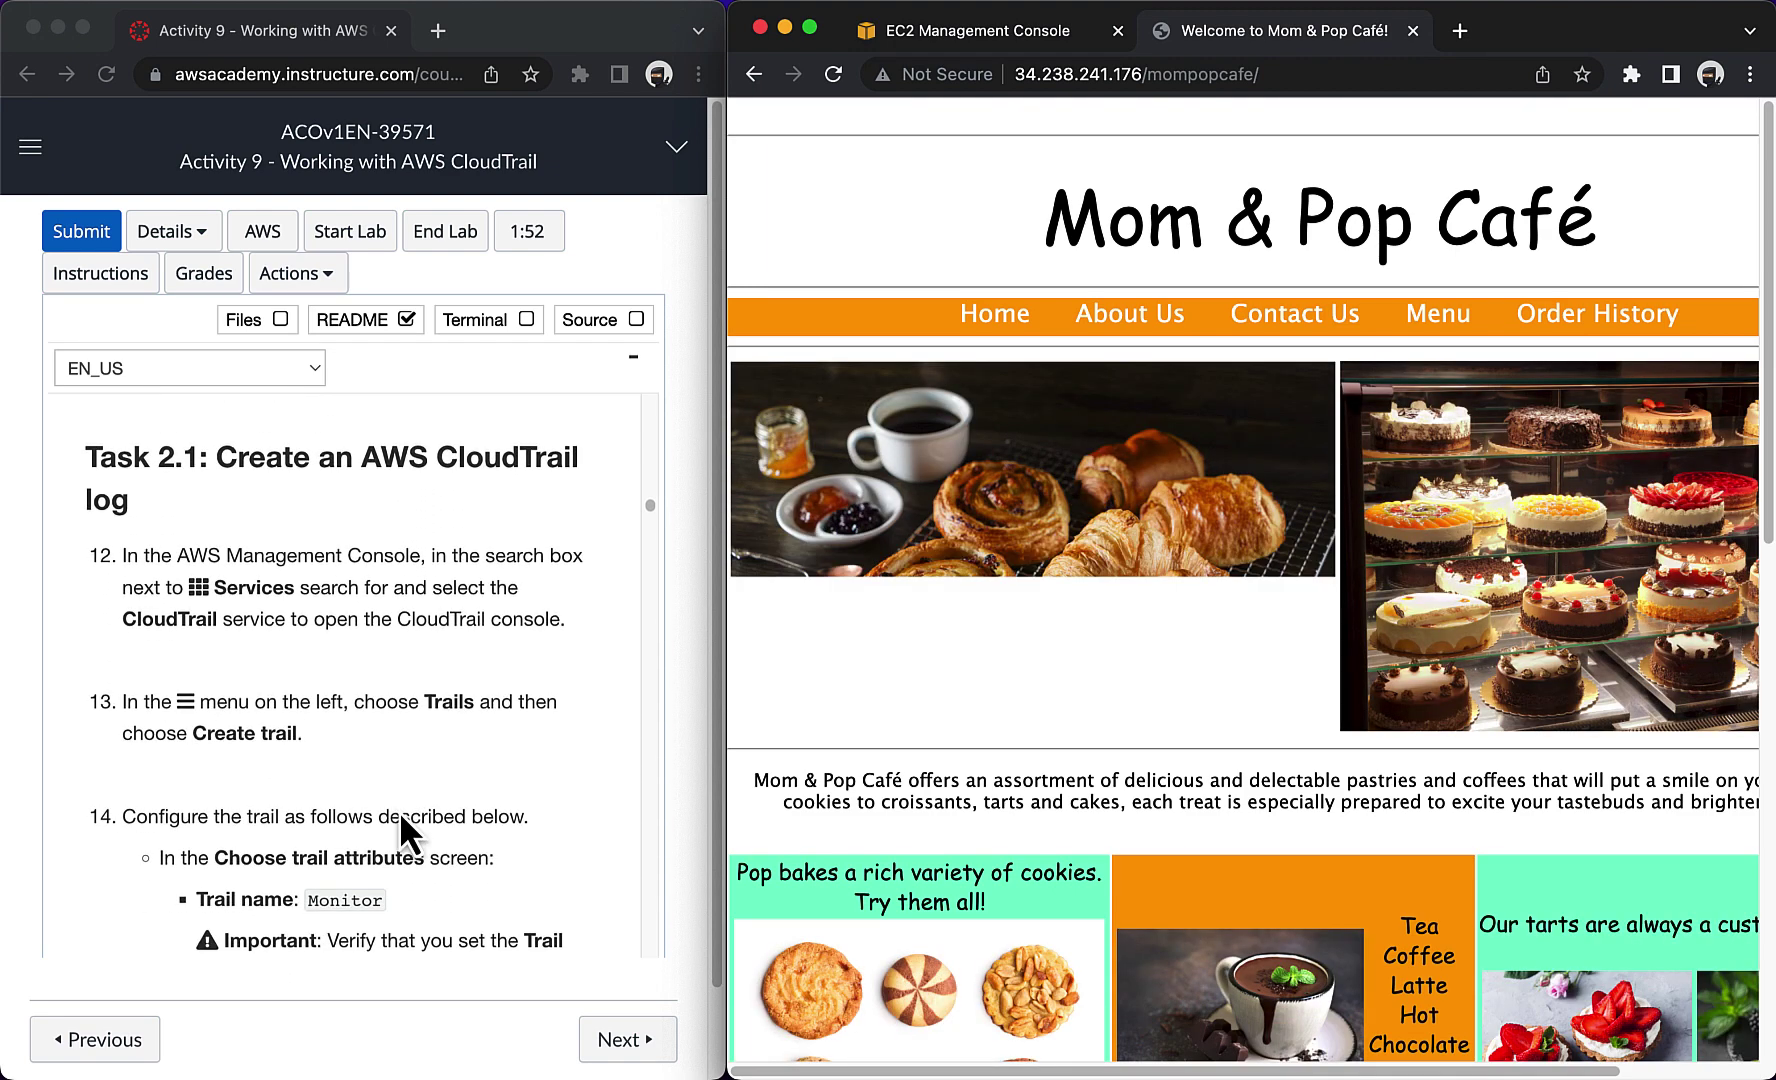
left_click(930, 32)
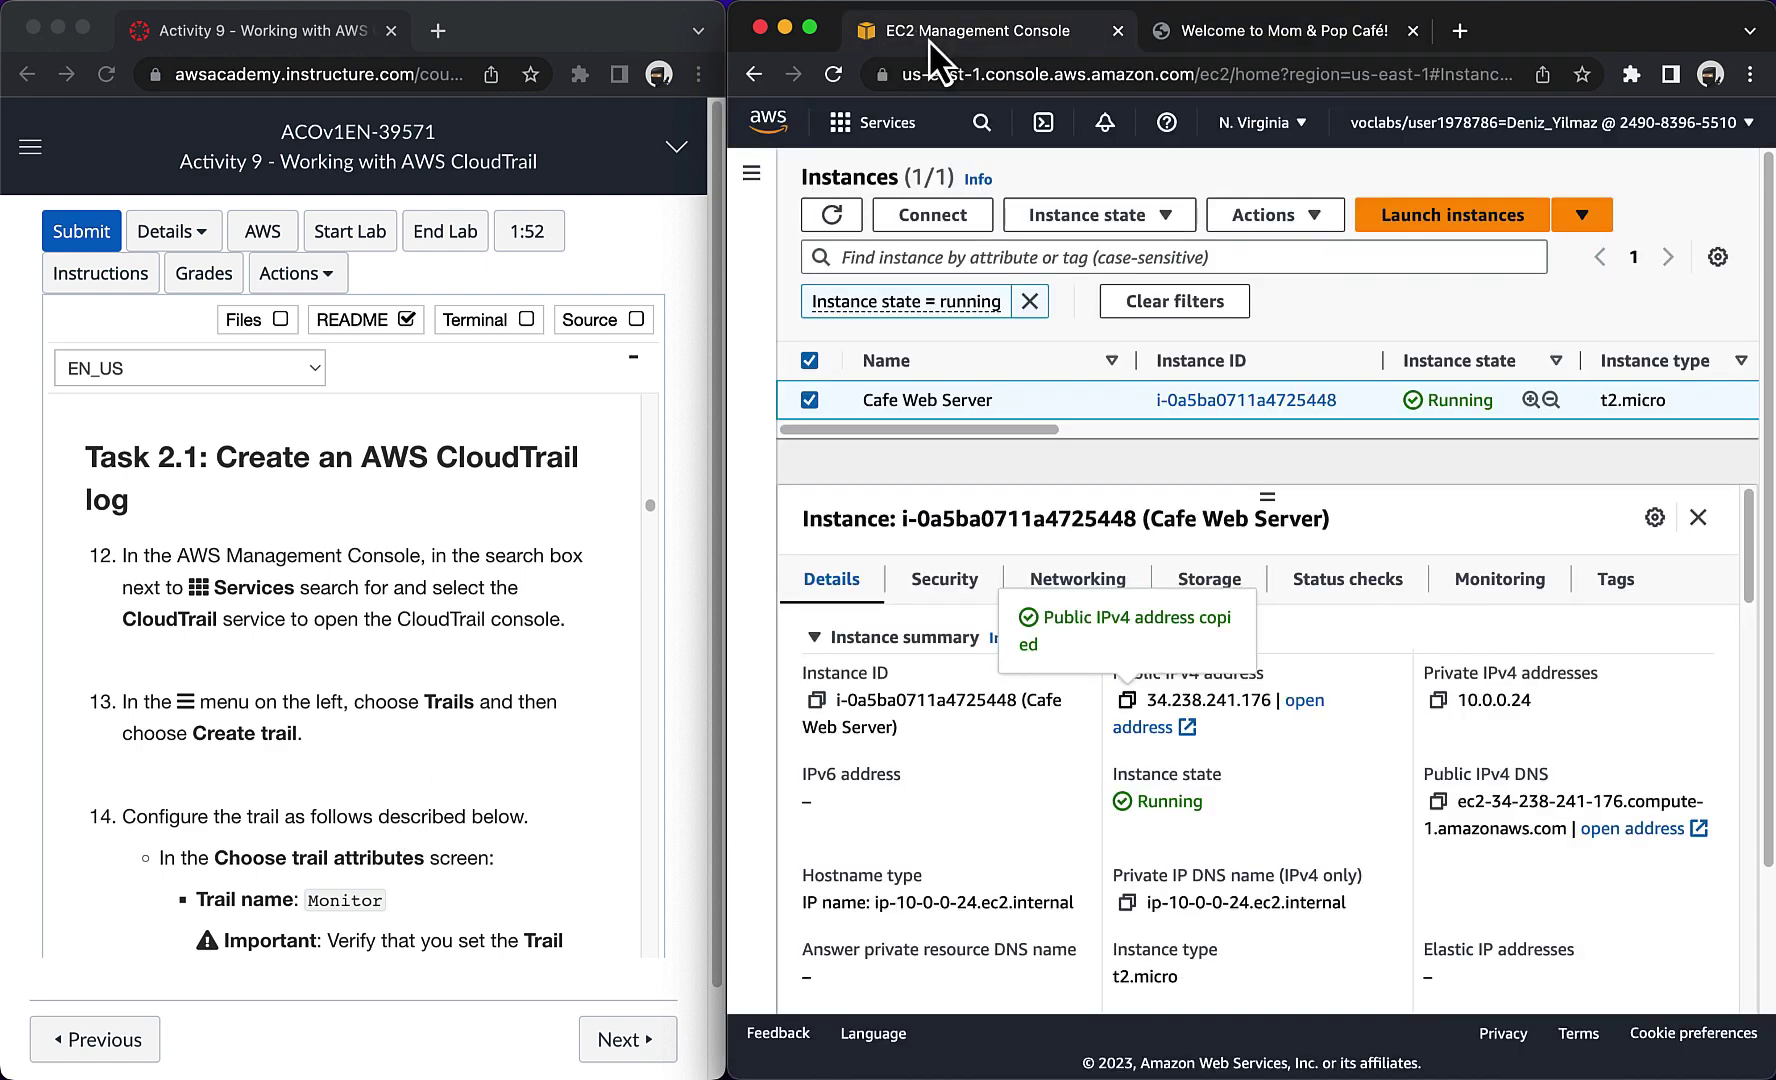
left_click(983, 126)
type("clou")
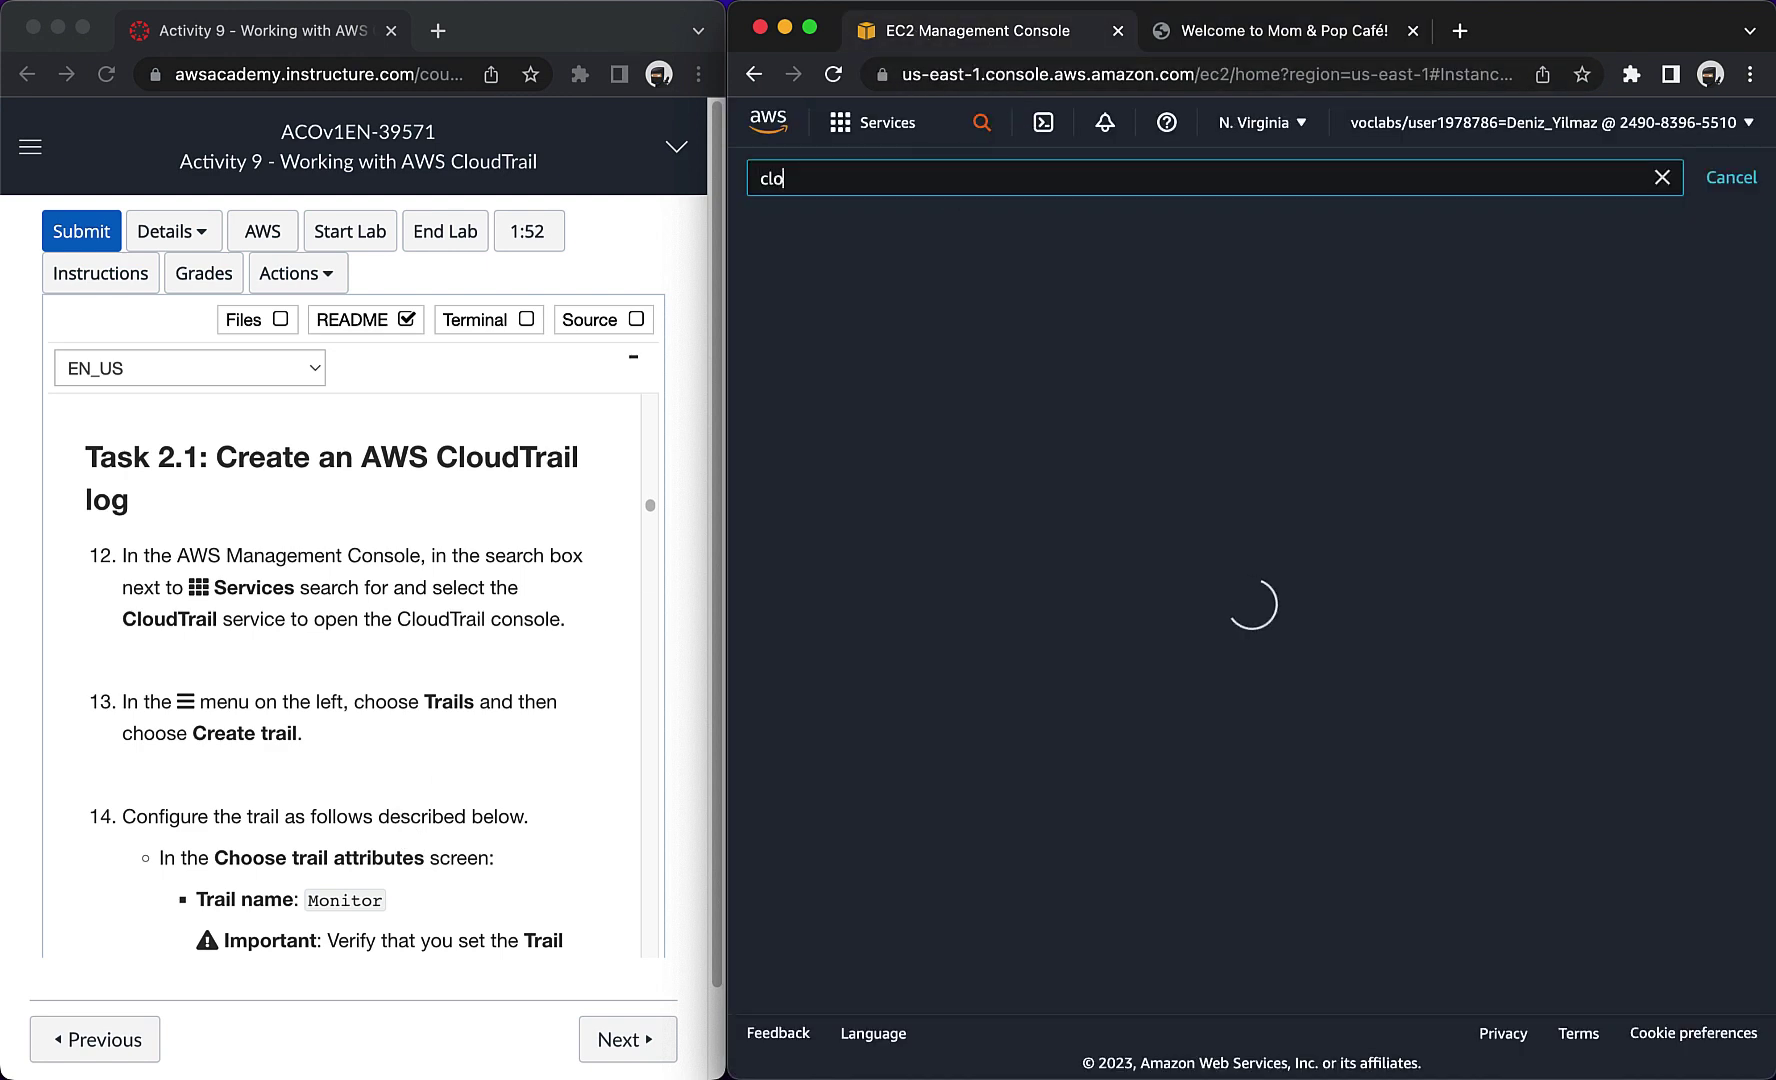
type("dtt")
key("BackSpace")
type("rail")
left_click(852, 345)
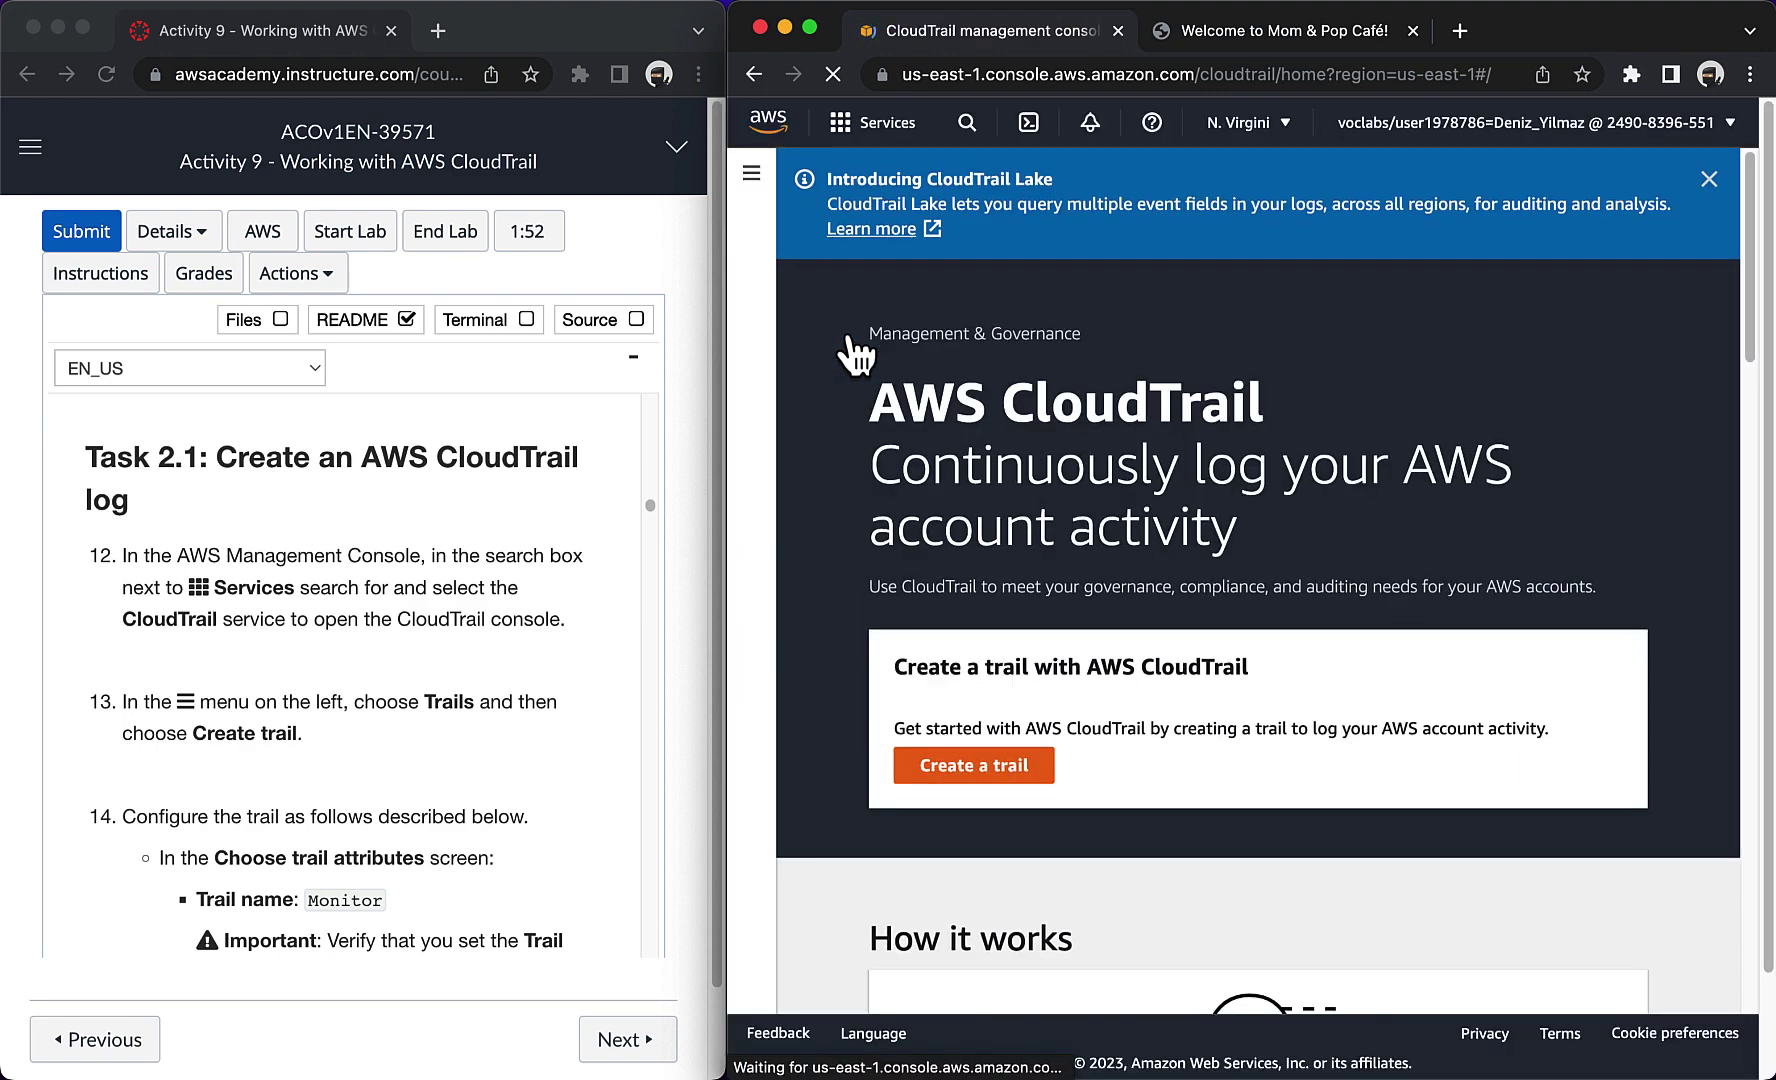
Step: Dismiss the CloudTrail Lake notice and start creating a new trail from the Trails page
left_click(1727, 292)
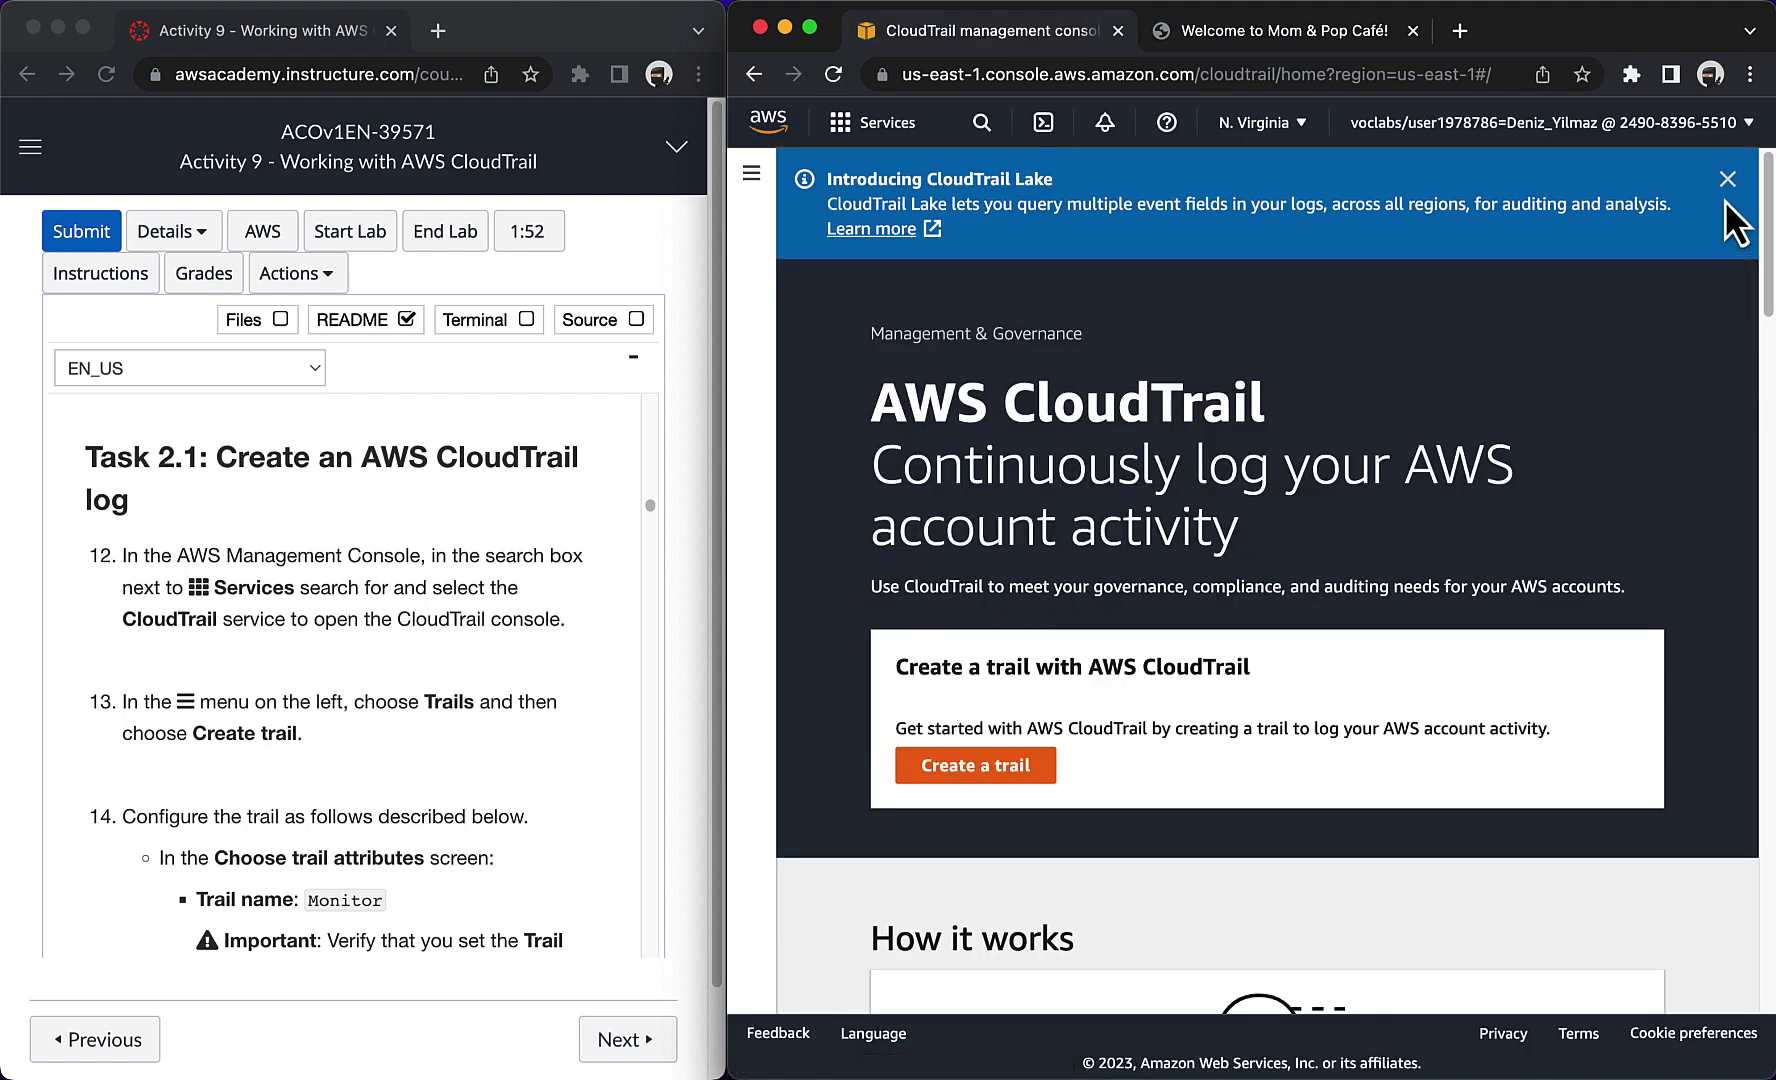
left_click(1727, 179)
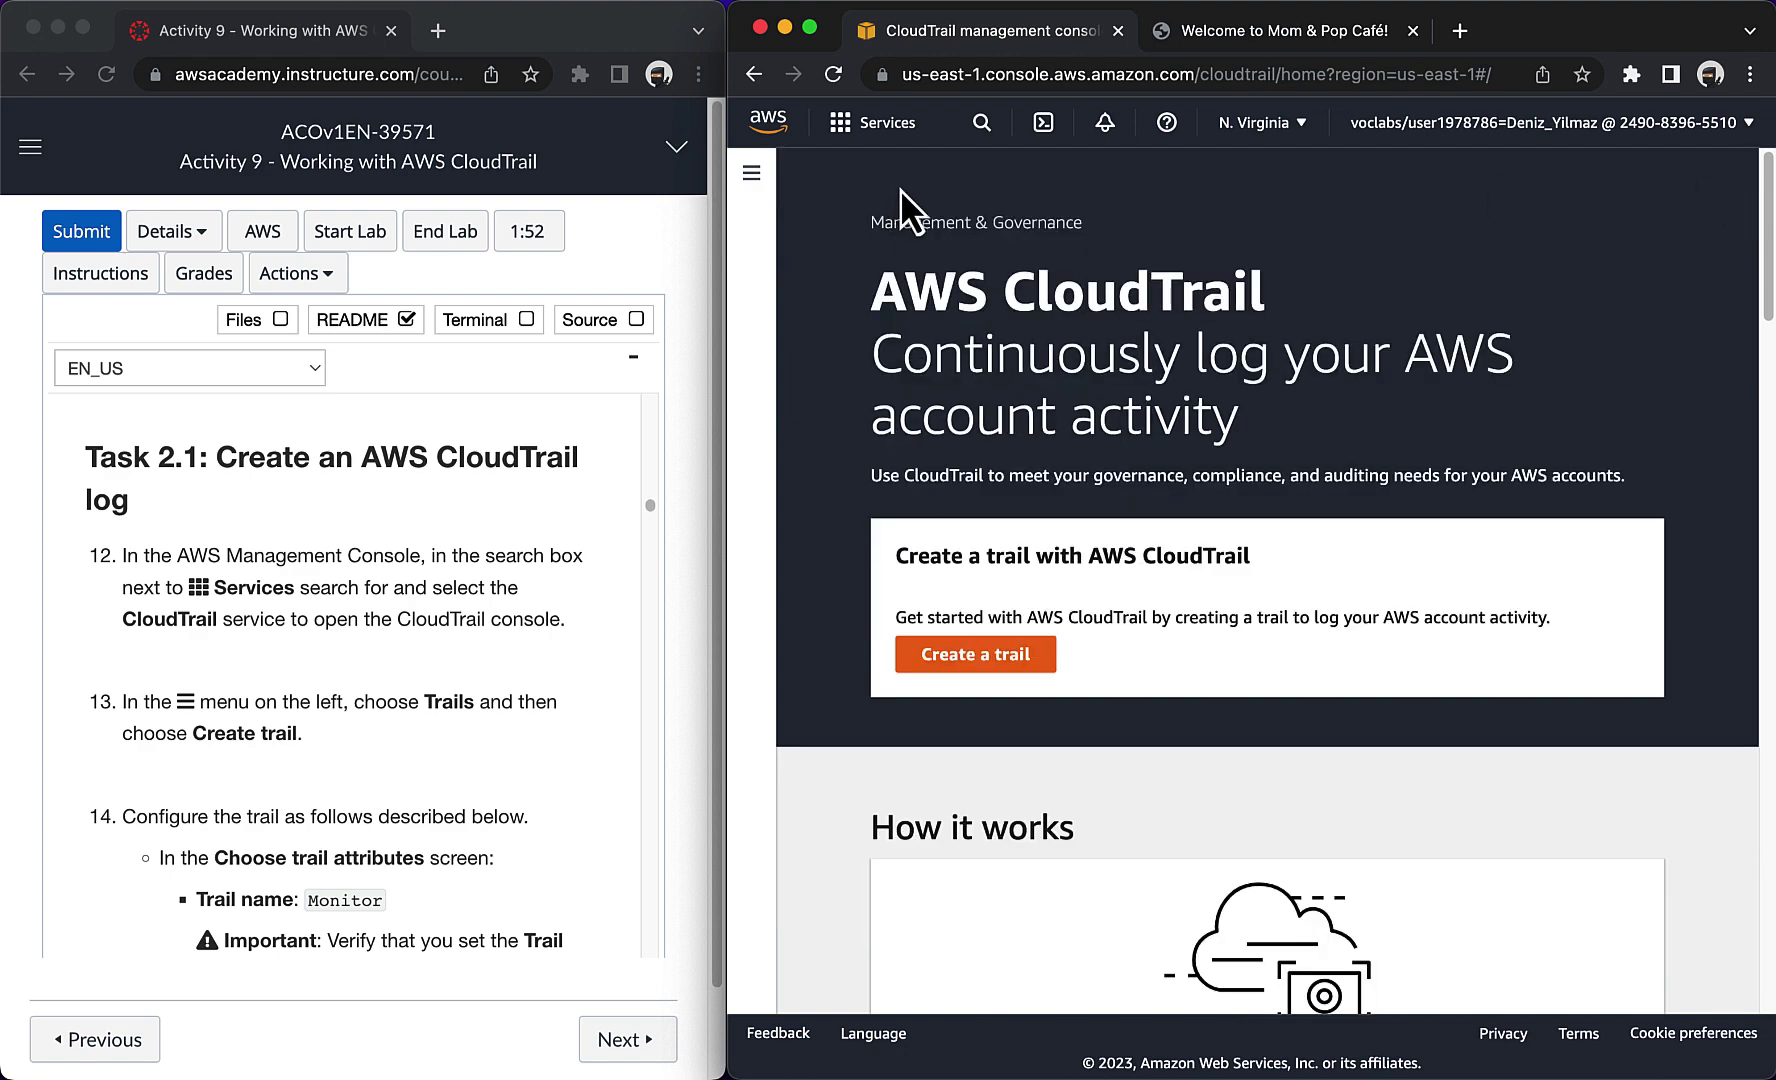
left_click(752, 174)
left_click(786, 514)
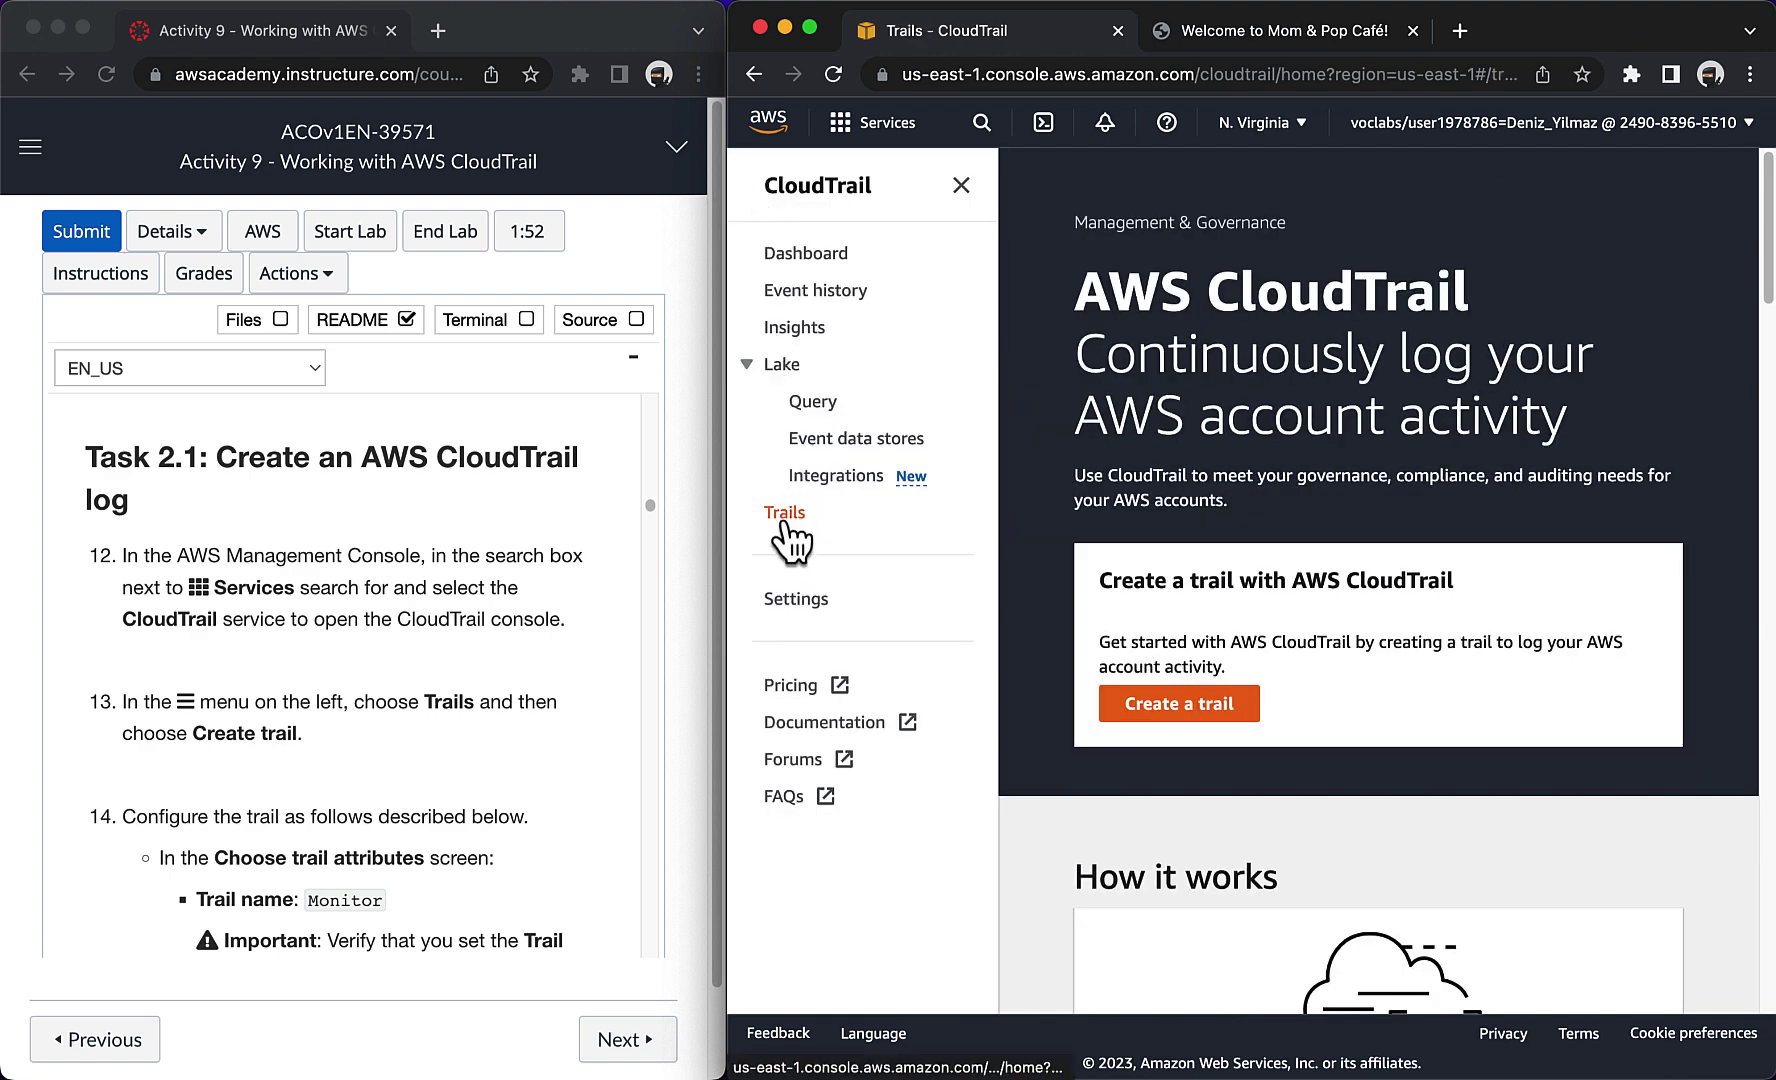
left_click(1562, 308)
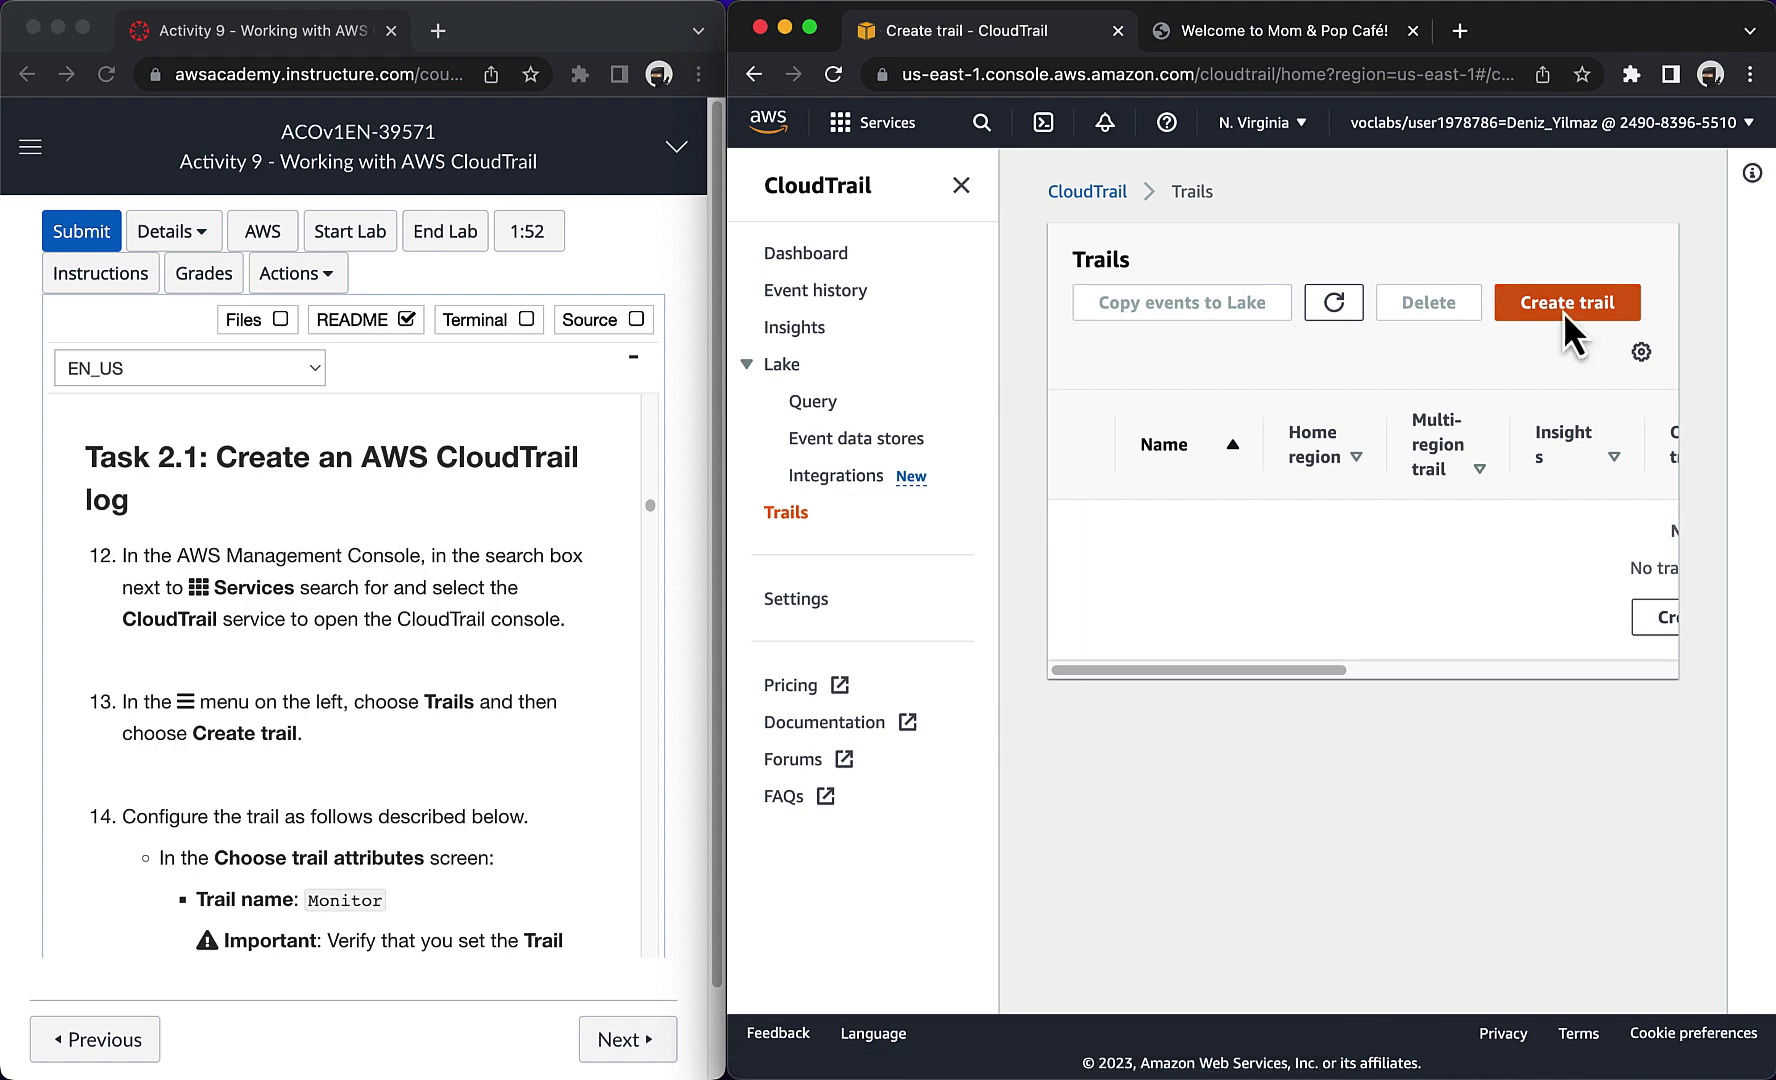
Step: Name the new trail Monitor, as the lab instructions require
scroll(497, 665, "down", 5)
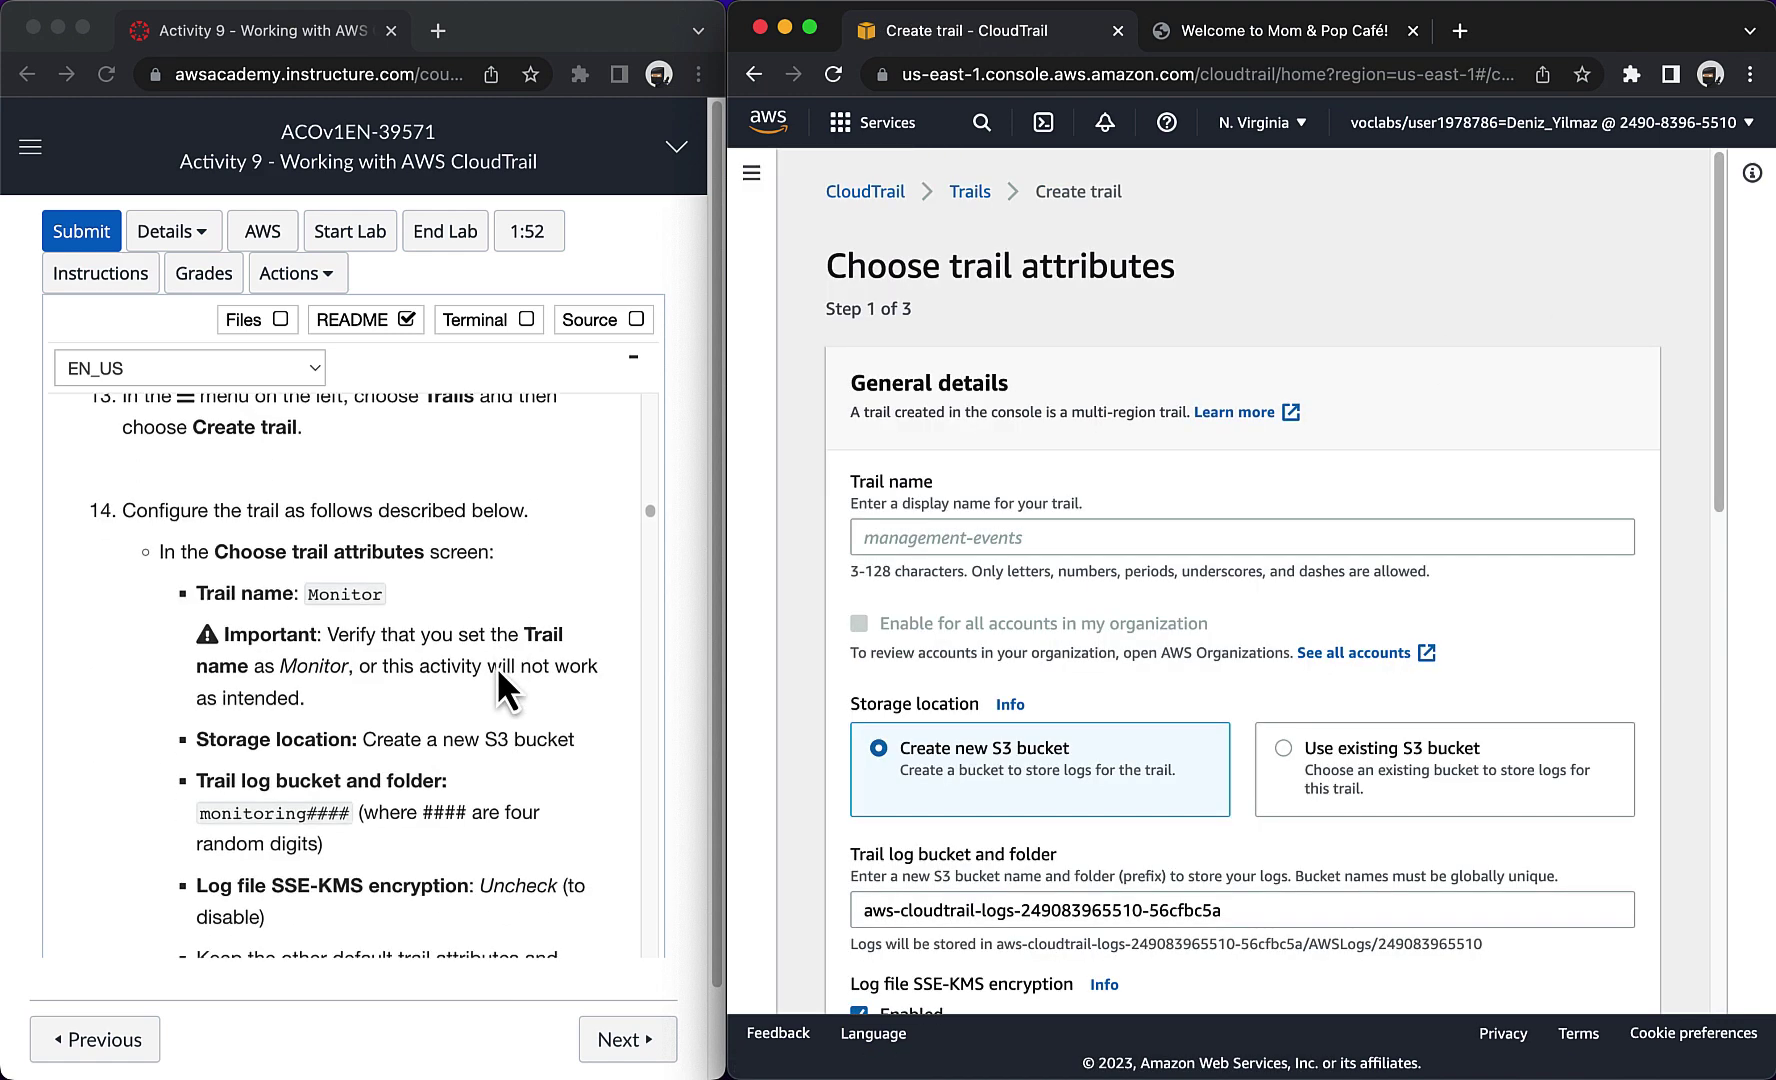
left_click(862, 535)
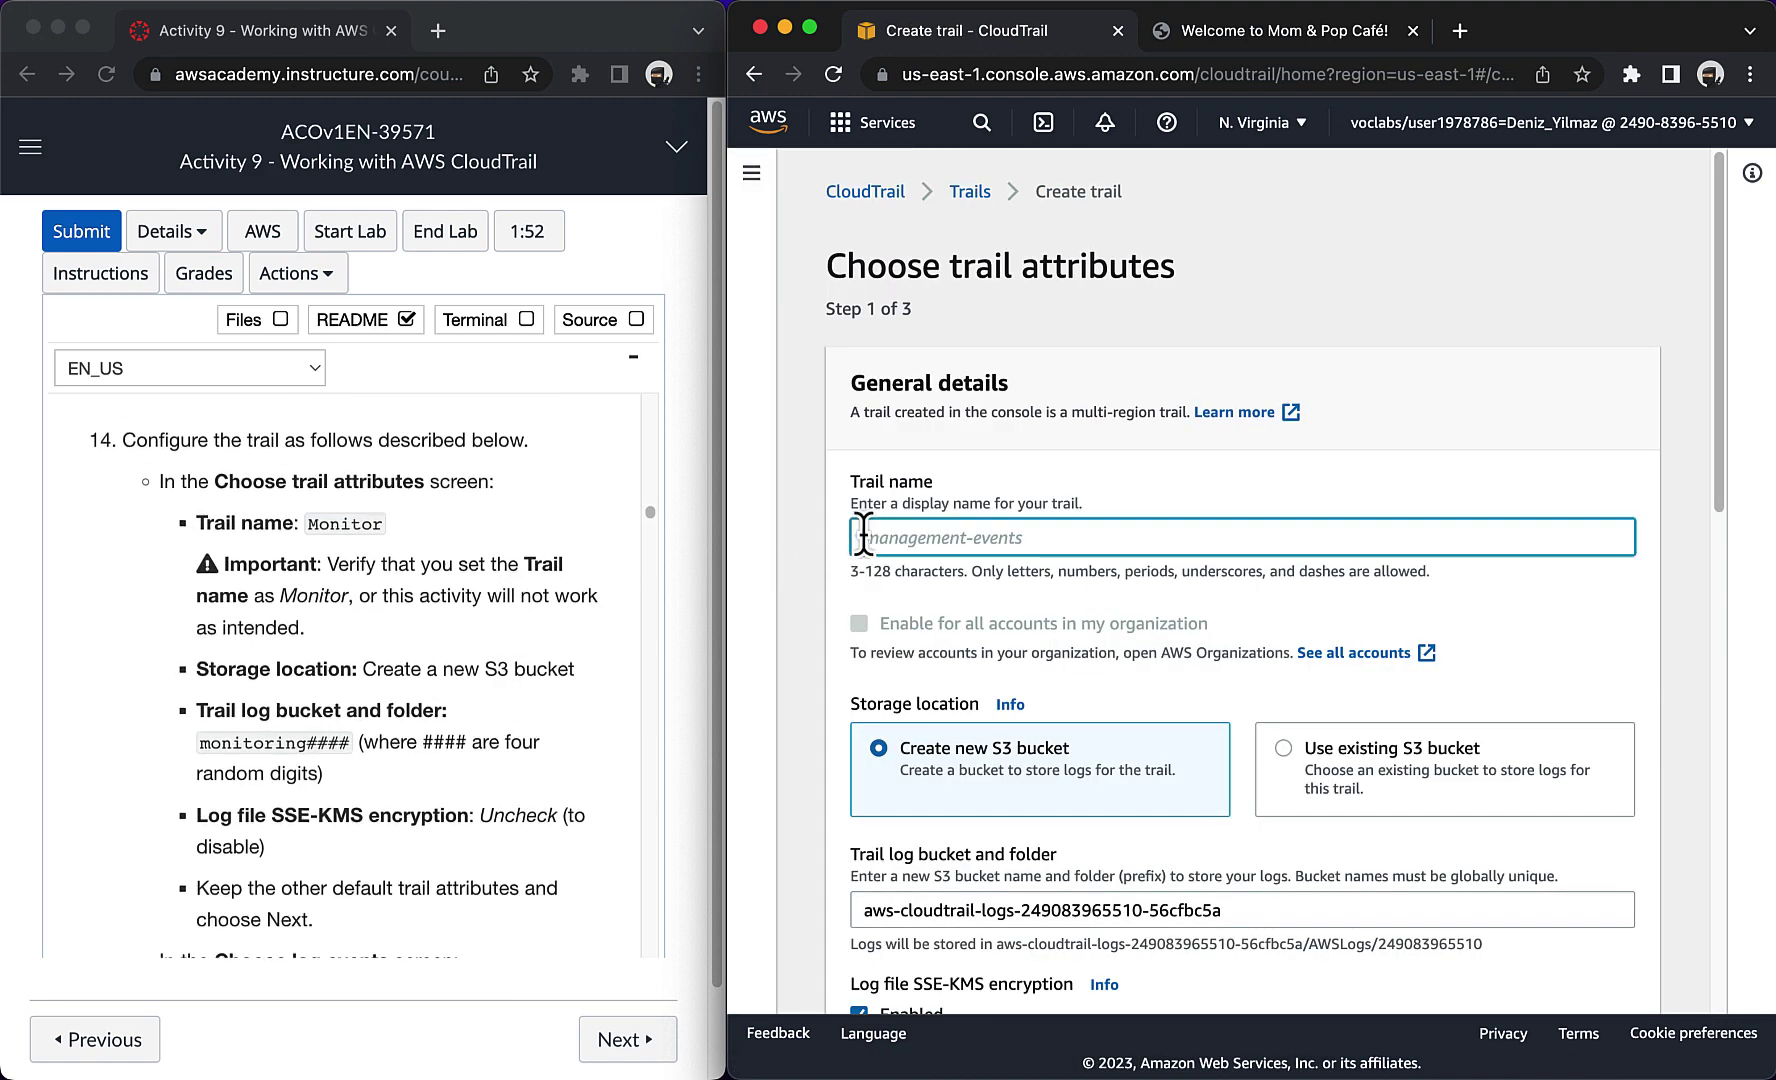
type("Monitor")
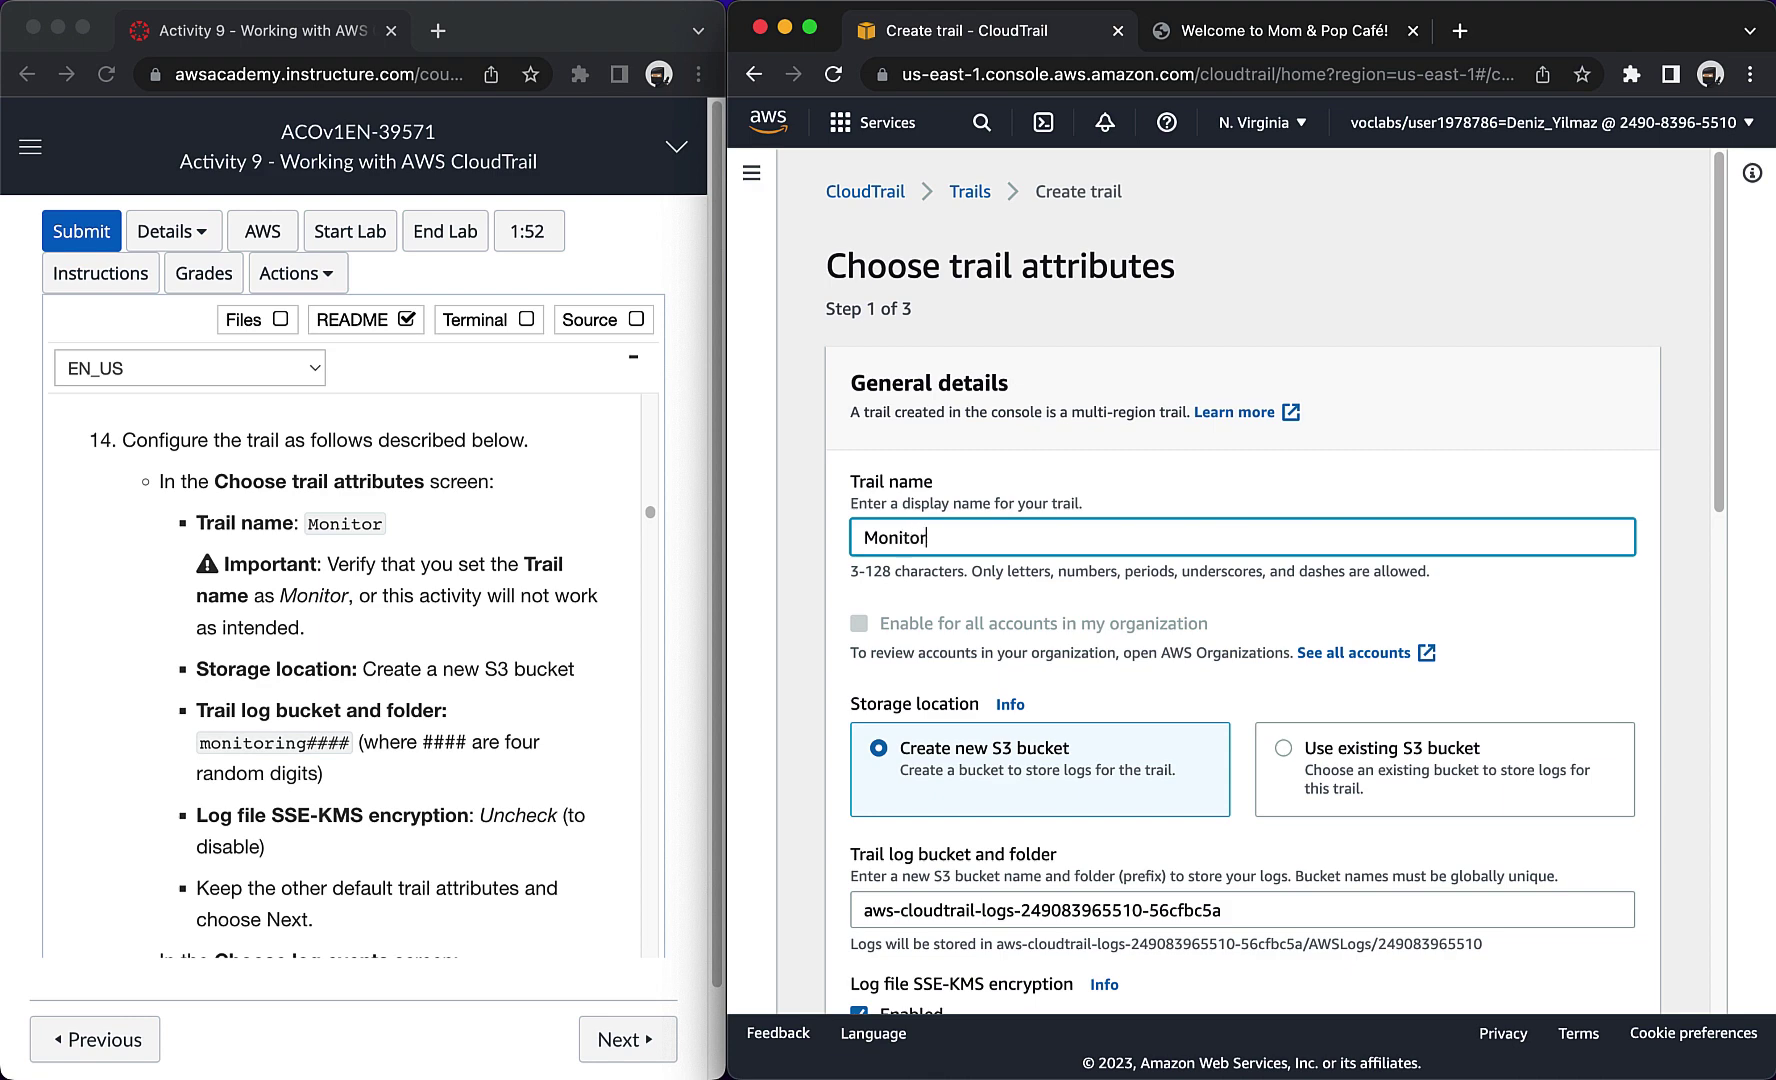
Step: Replace the suggested trail log bucket and folder name with monitoring5032, keeping the new S3 bucket option
scroll(902, 745, "down", 3)
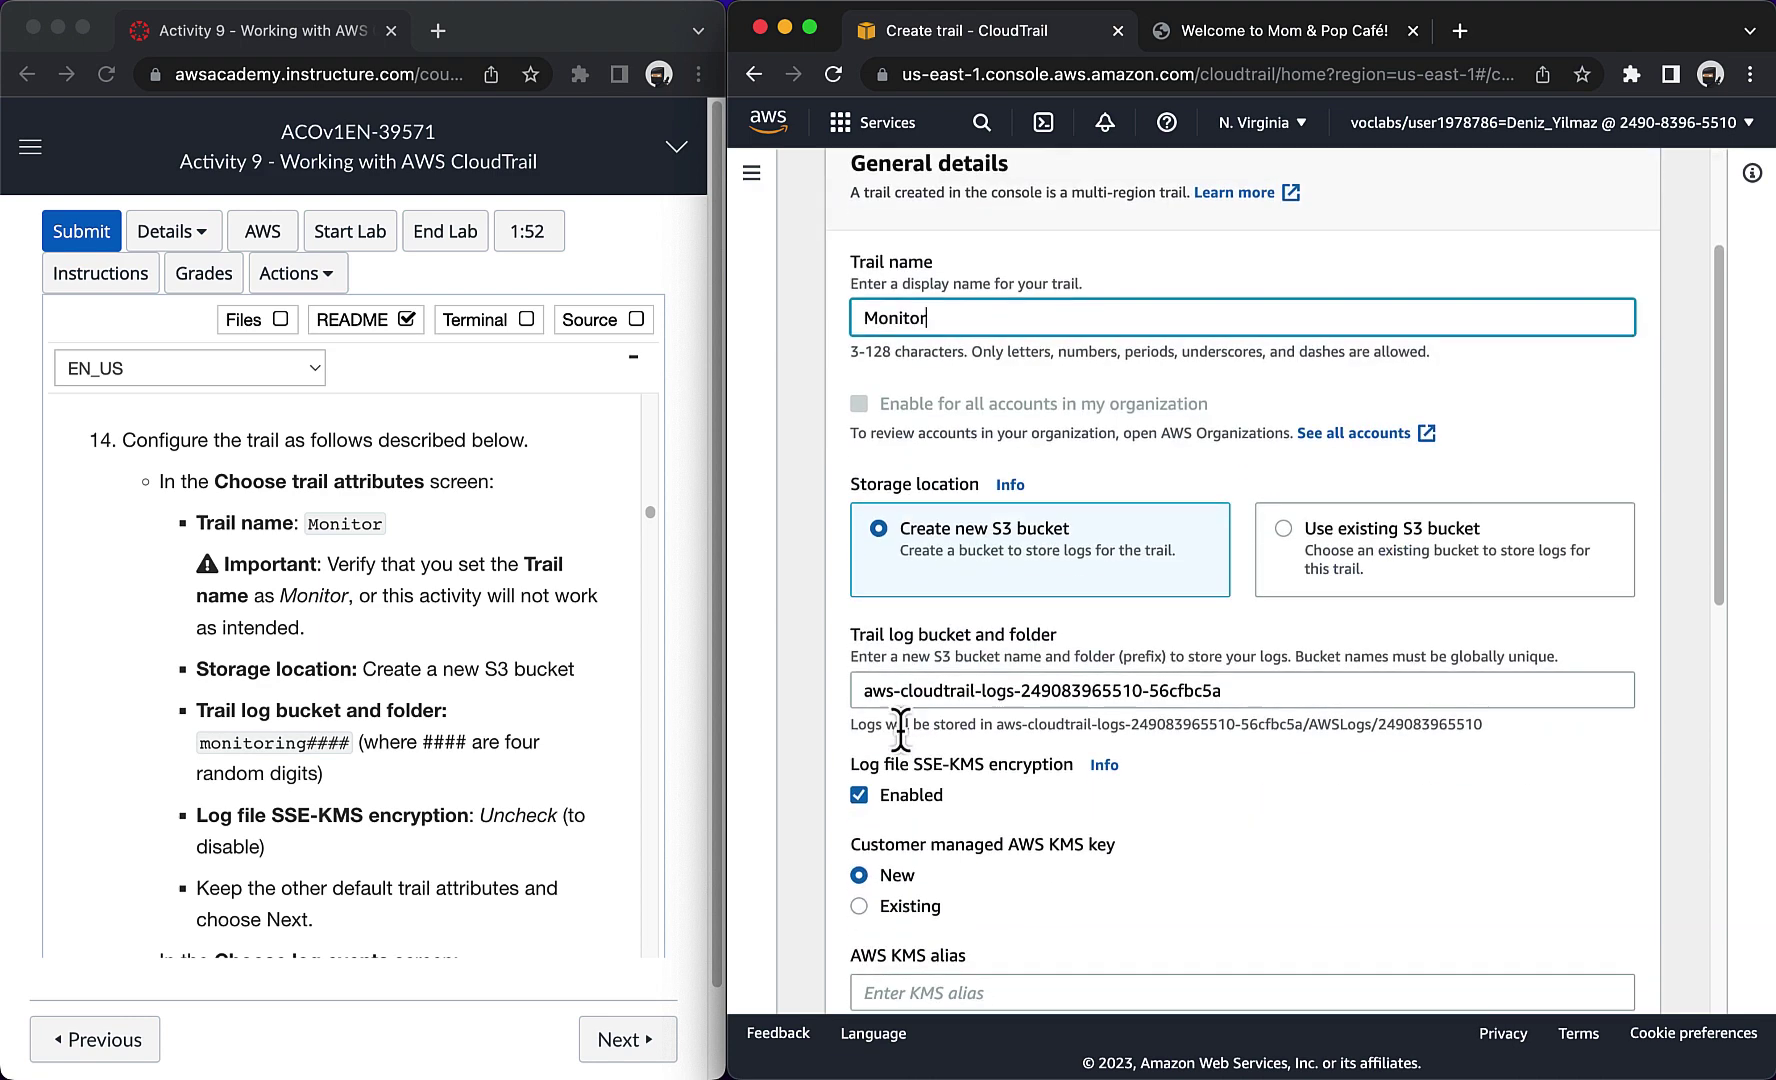
left_click(901, 692)
key("super+a")
type("mon")
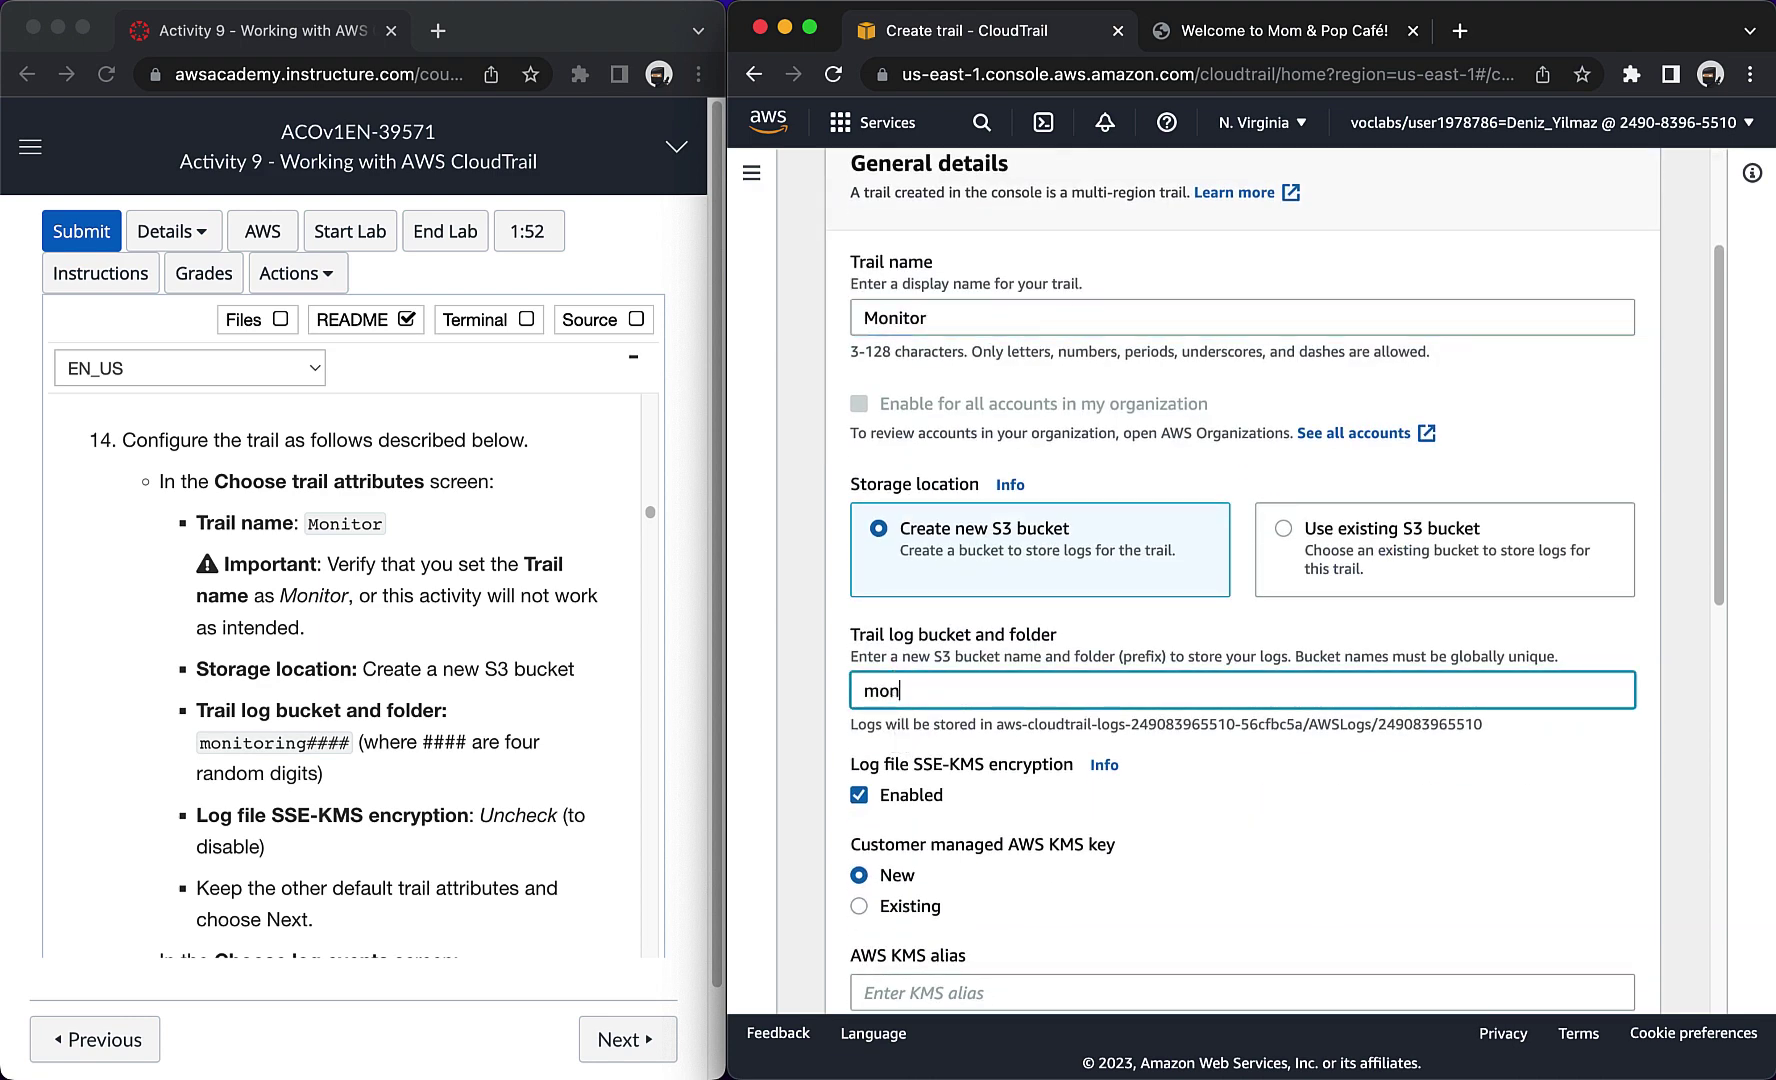
type("itori")
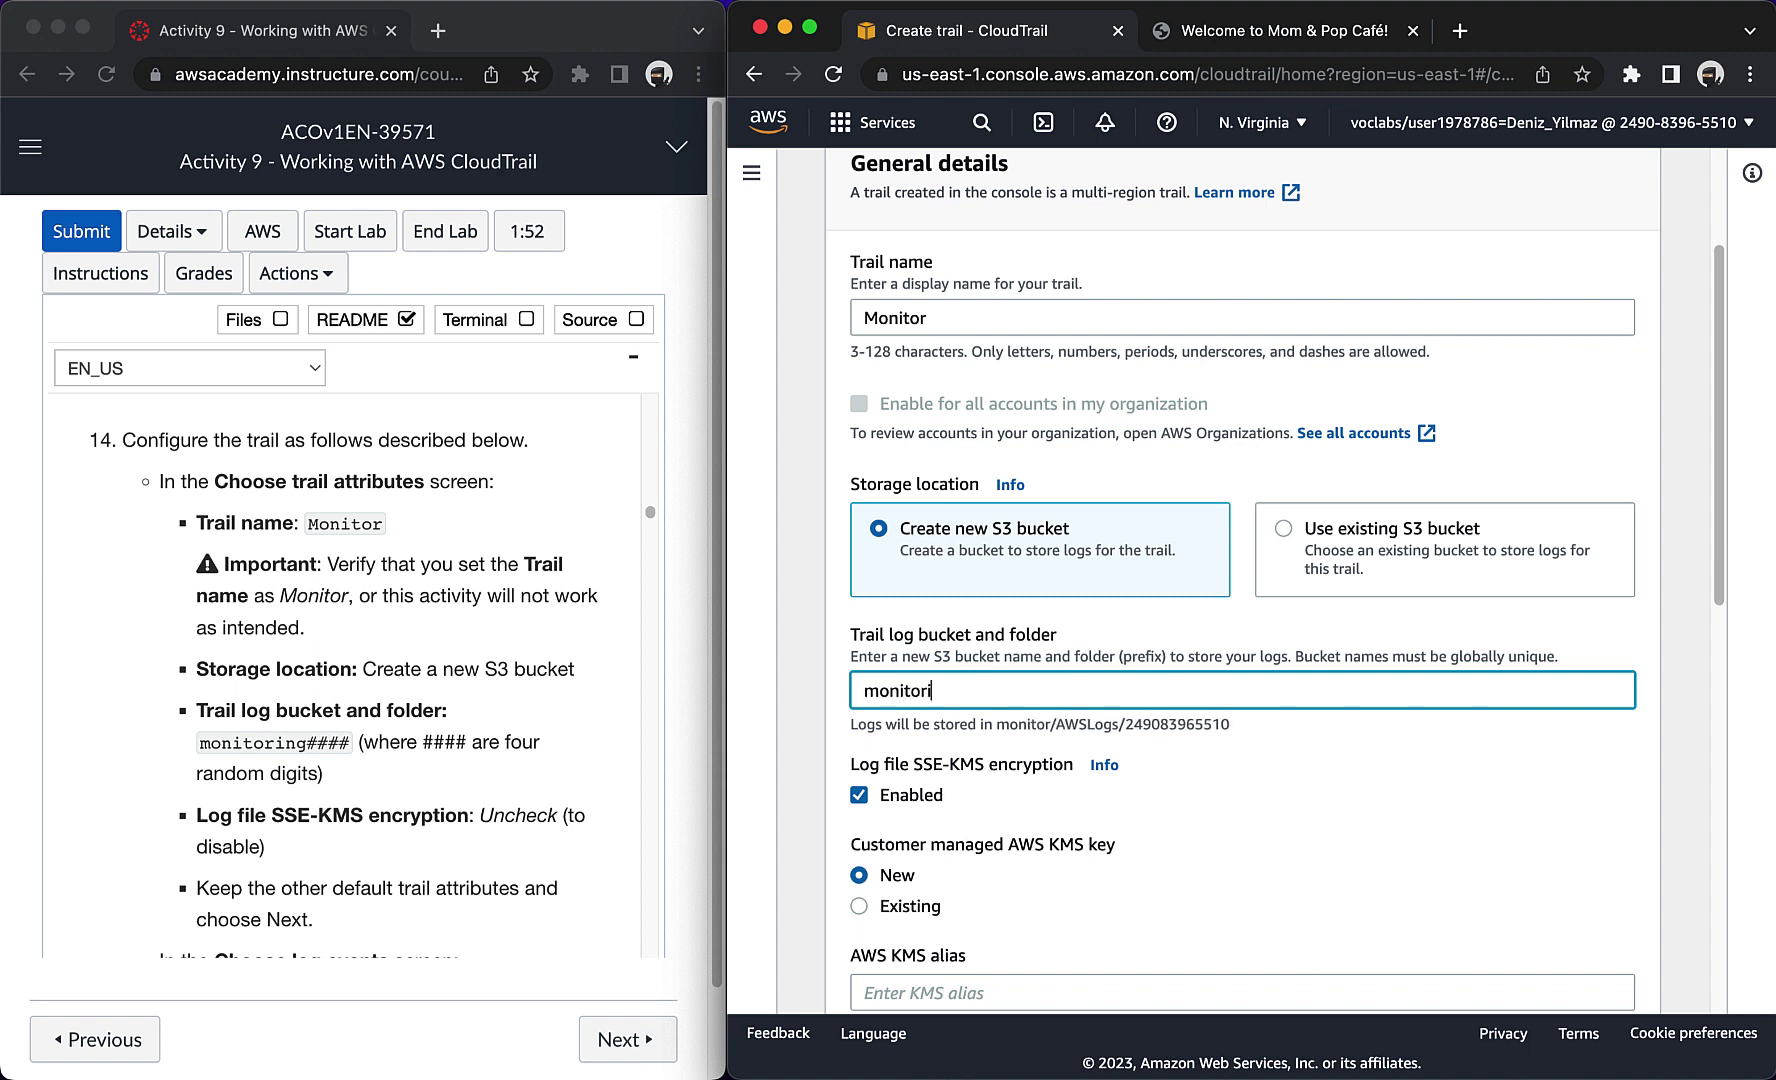
type("ng5")
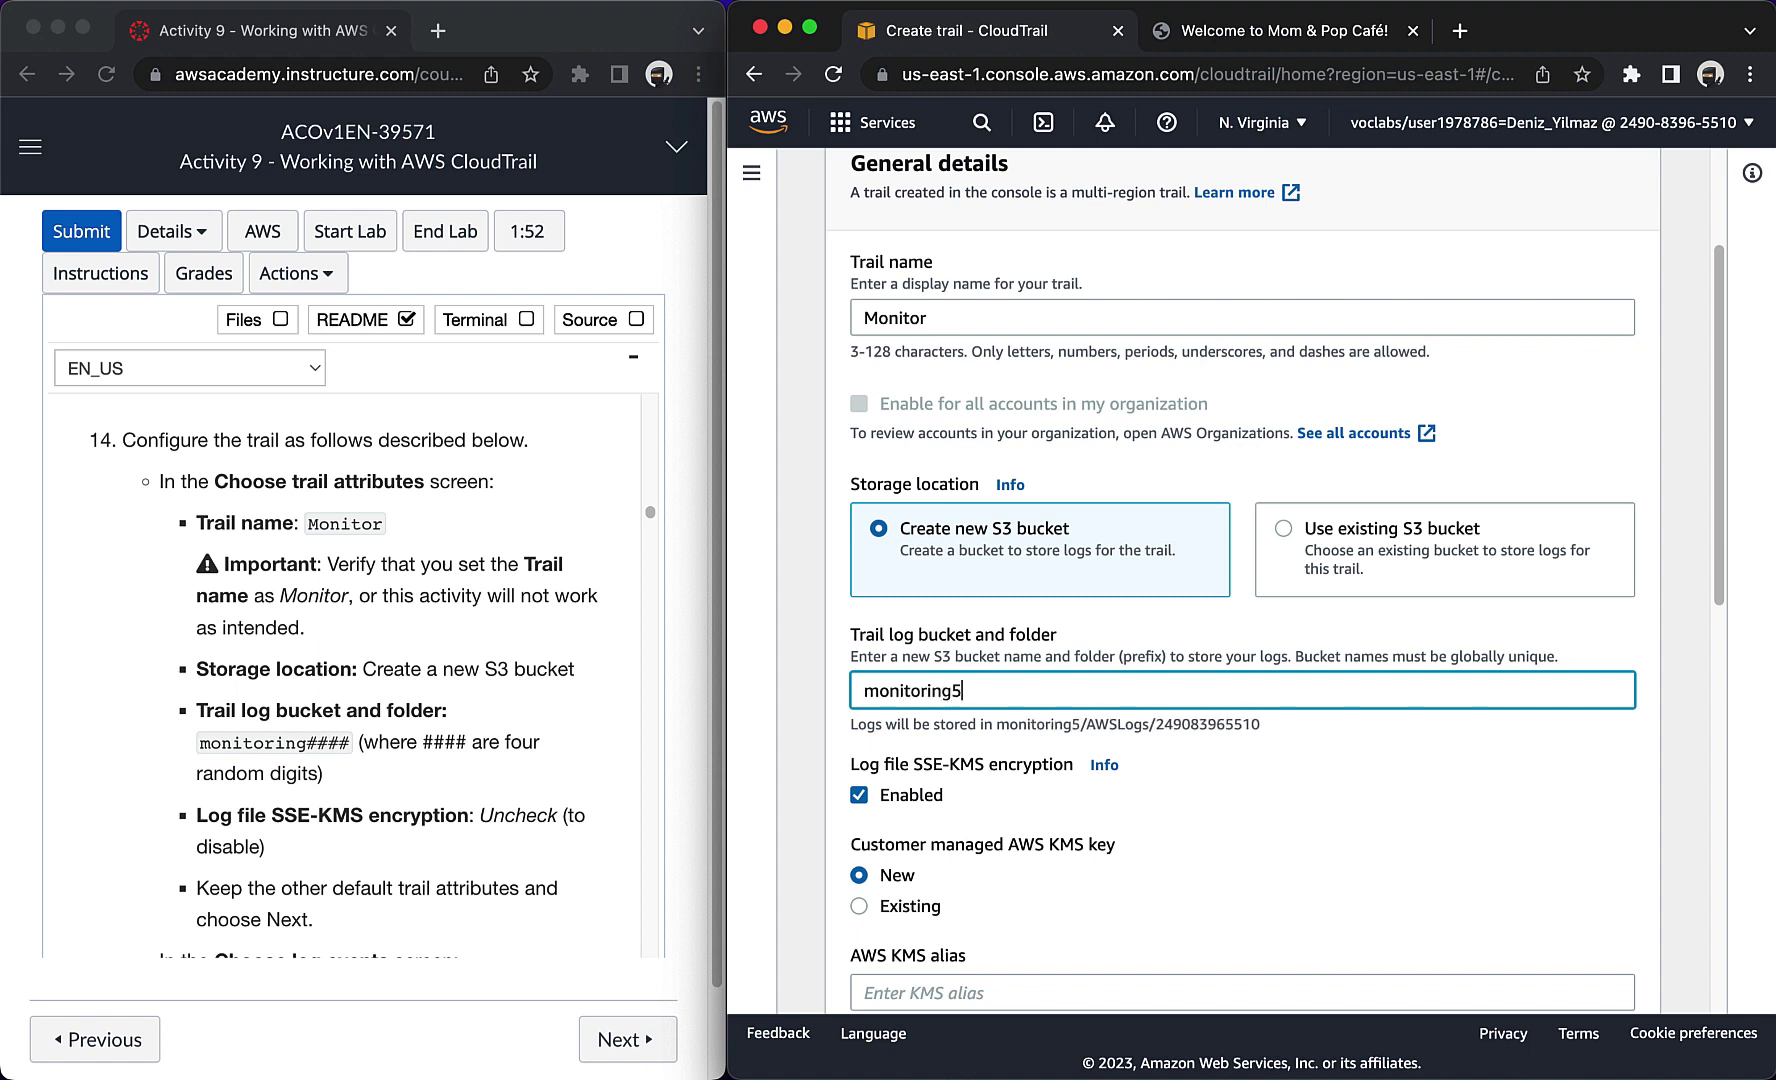
type("03")
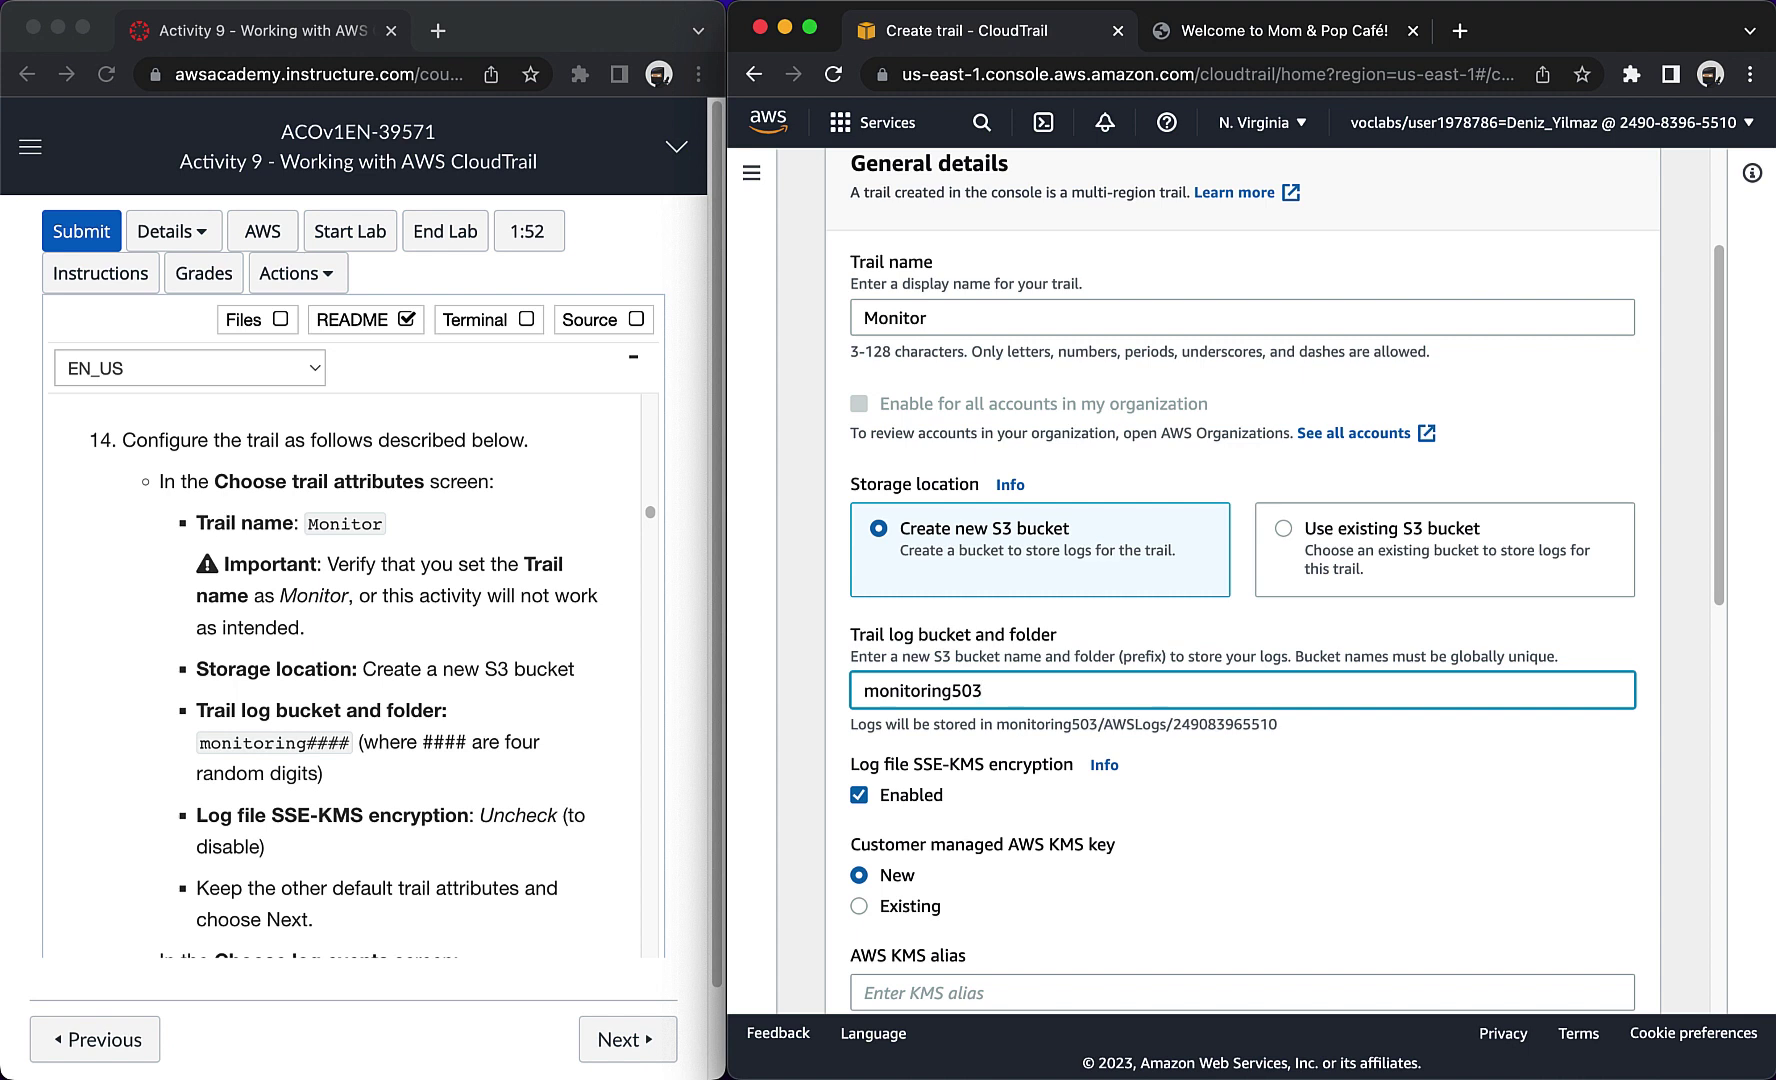
type("2")
Step: Disable log file SSE-KMS encryption, keep the other default attributes and proceed to choosing log events
scroll(575, 736, "down", 3)
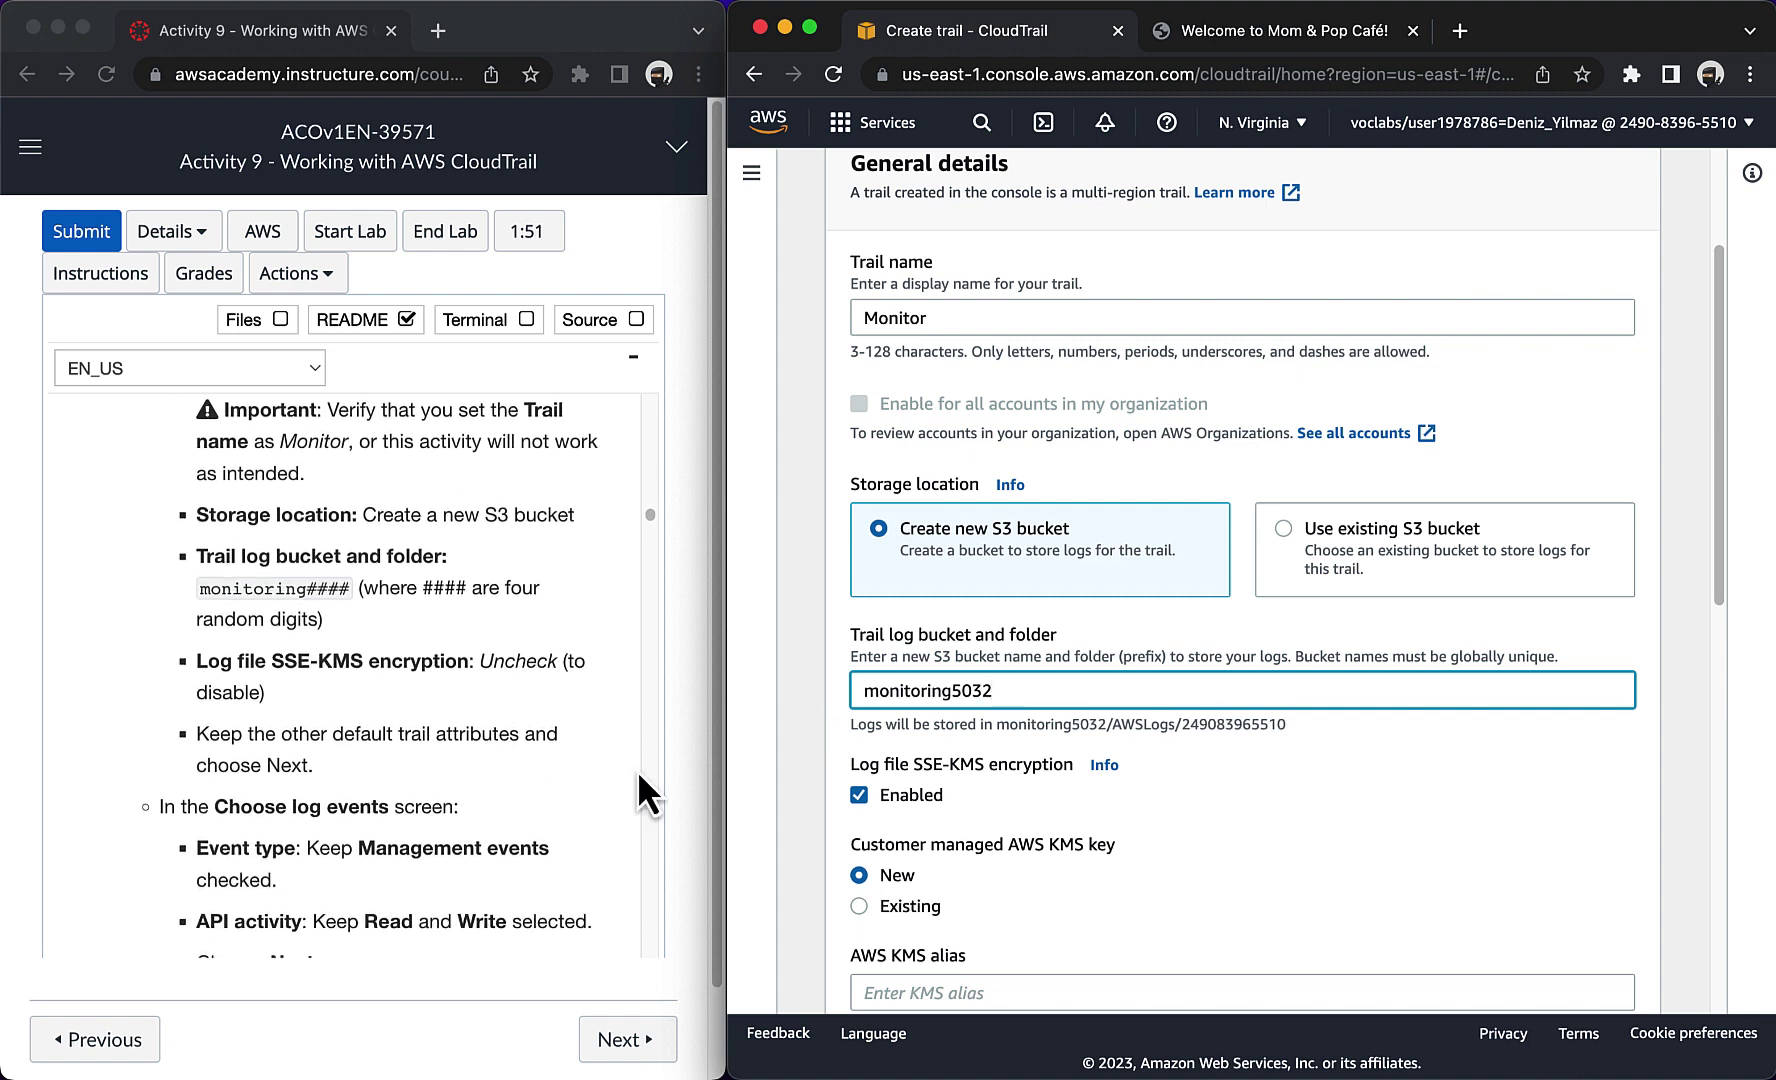
left_click(858, 795)
scroll(509, 789, "down", 3)
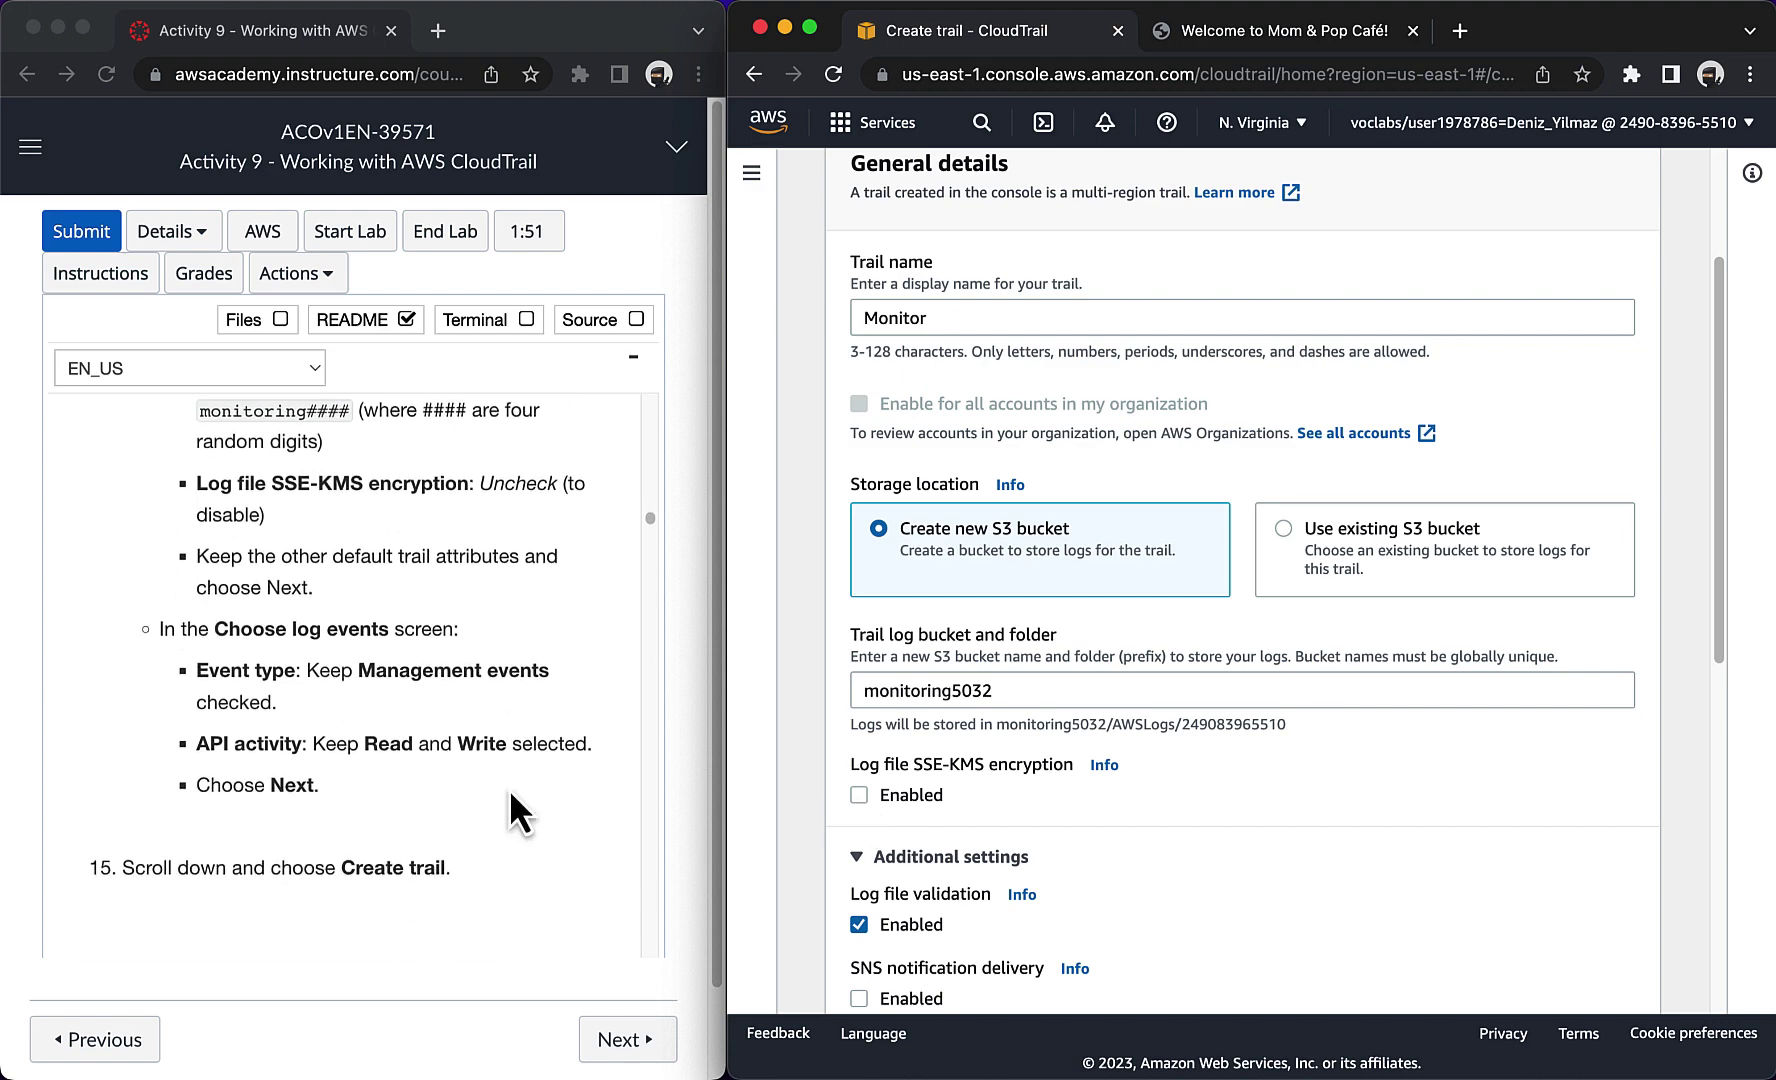
scroll(968, 881, "down", 10)
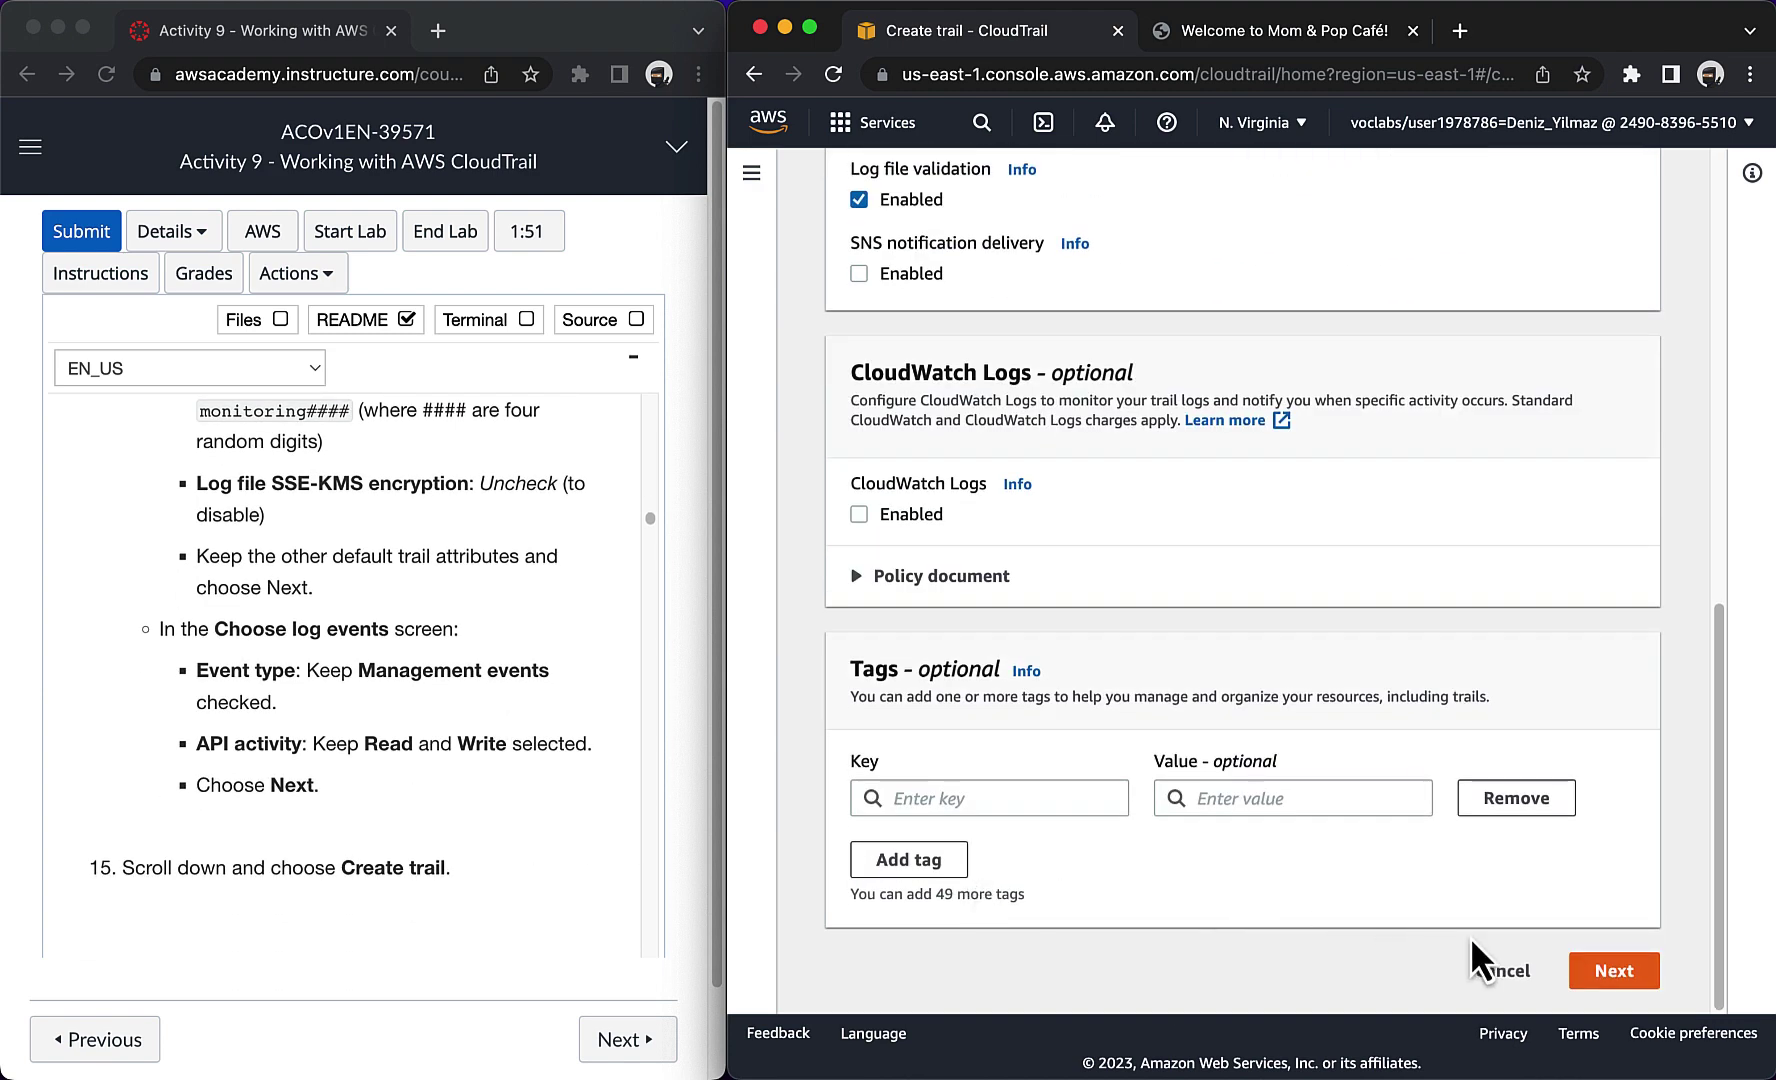
left_click(1590, 972)
Step: Keep Management events with Read and Write API activity, review the settings and create the trail
scroll(1034, 622, "down", 5)
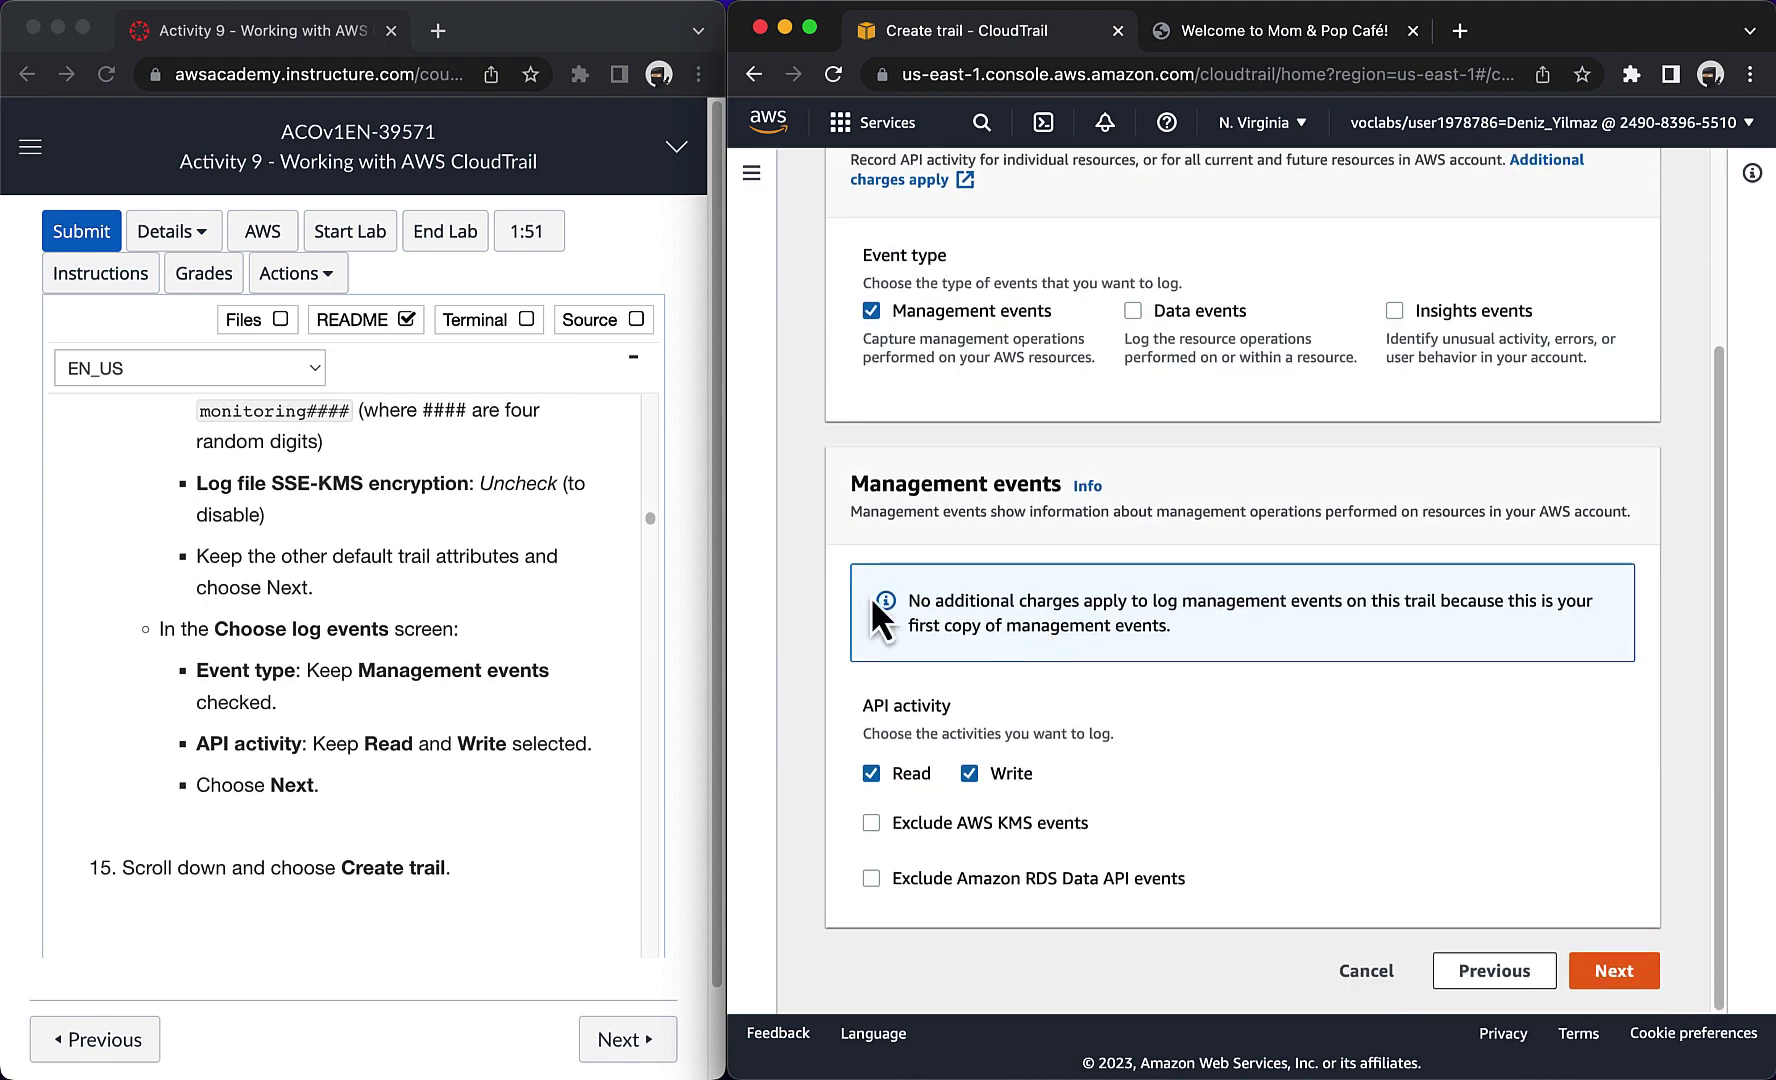
scroll(405, 677, "down", 4)
left_click(1614, 970)
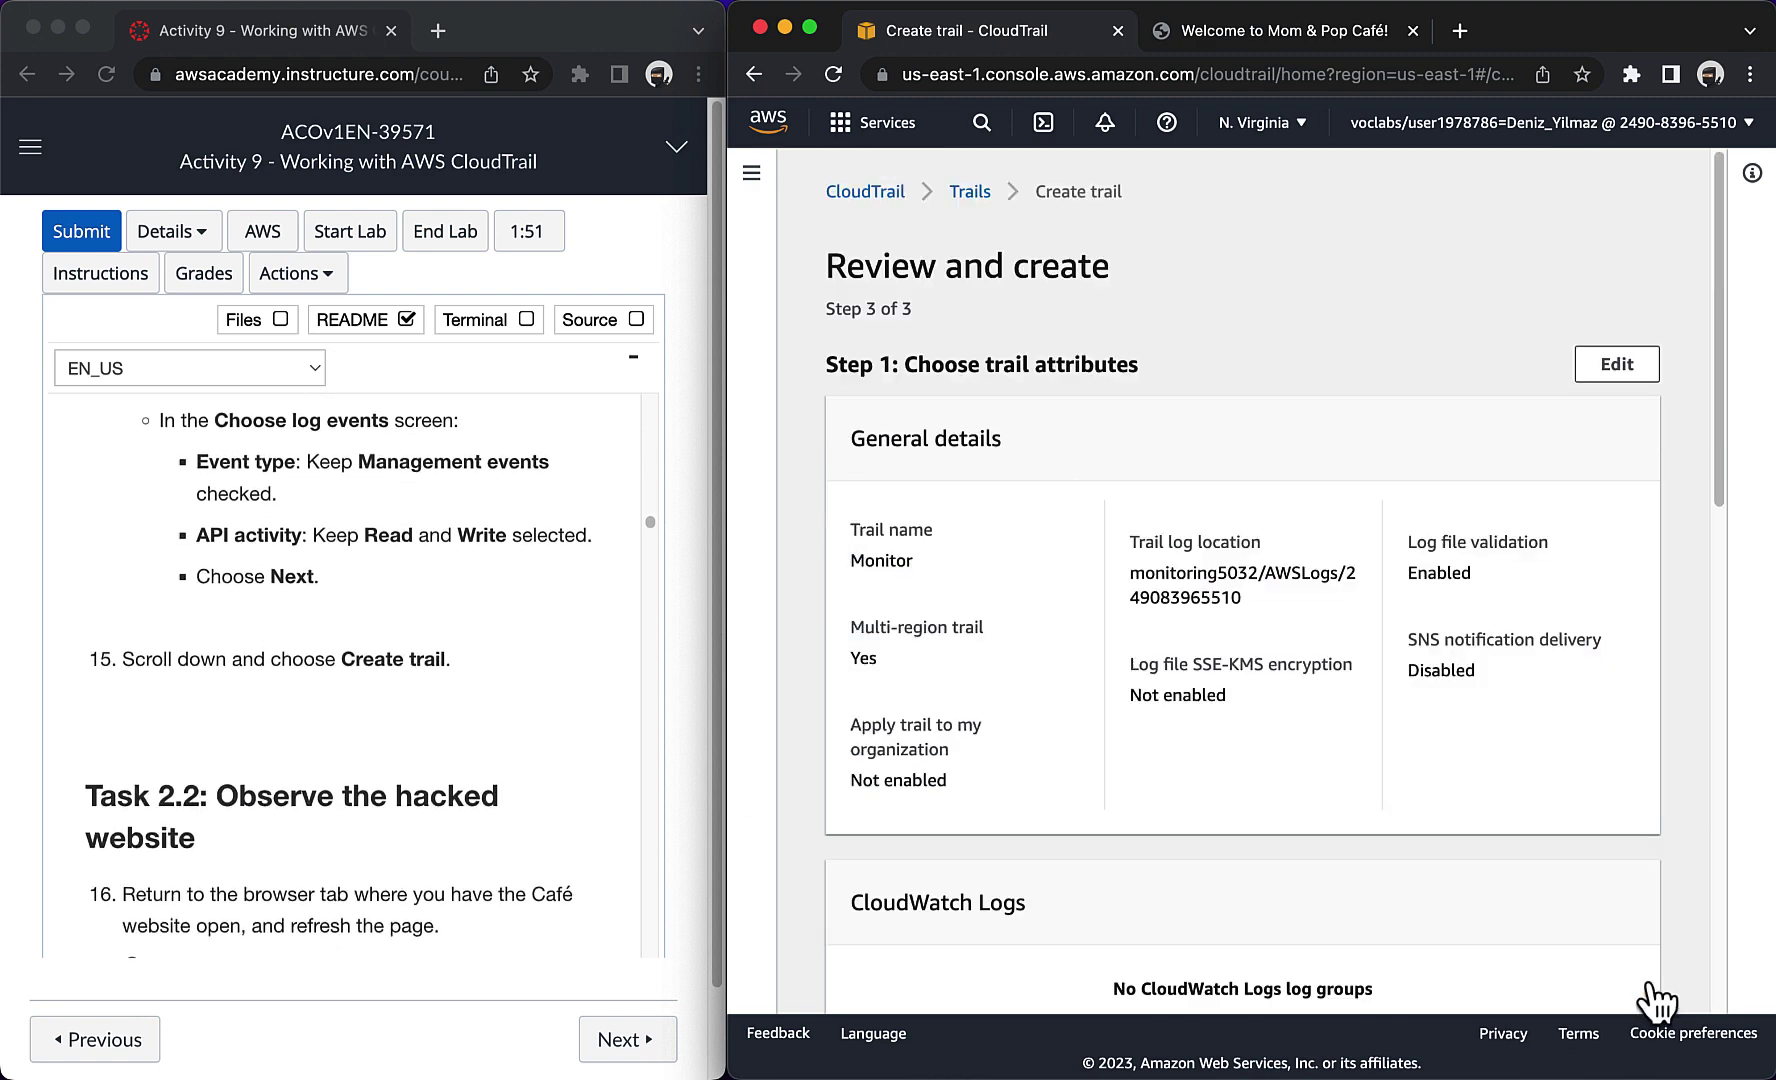
scroll(1443, 790, "down", 9)
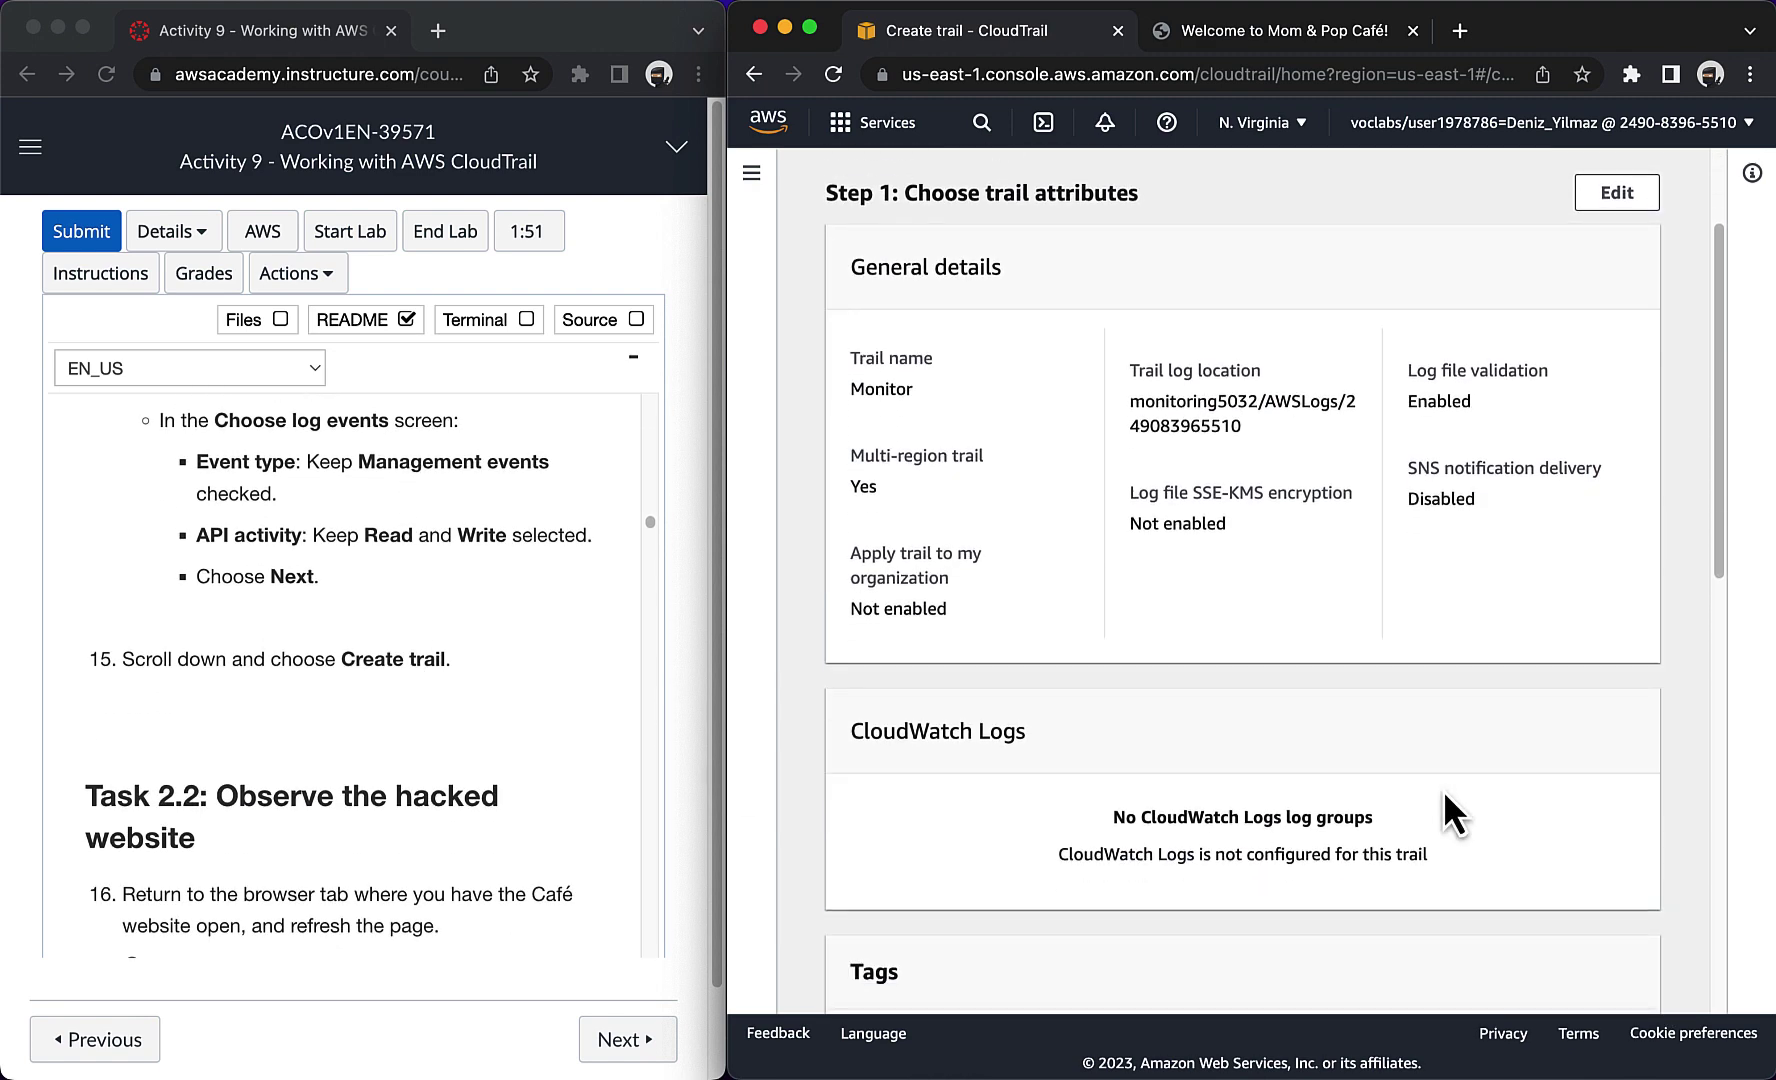
scroll(1444, 796, "down", 14)
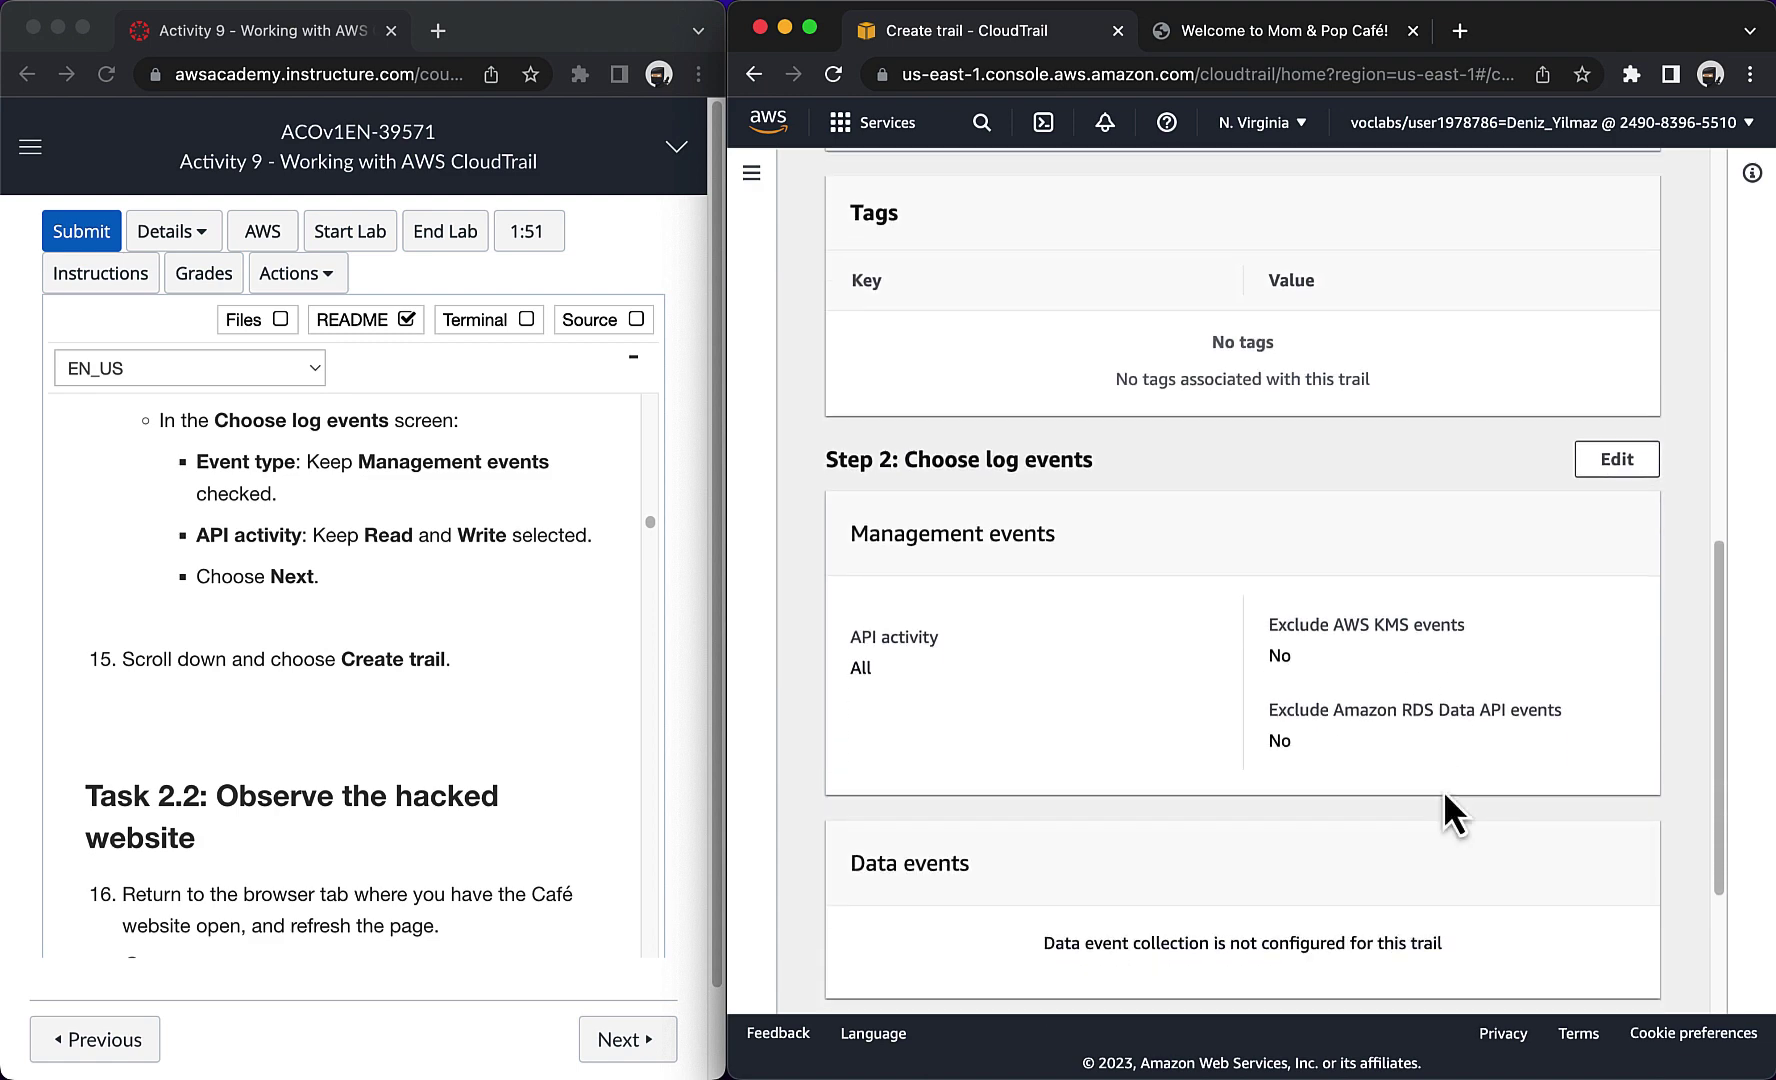
left_click(1560, 966)
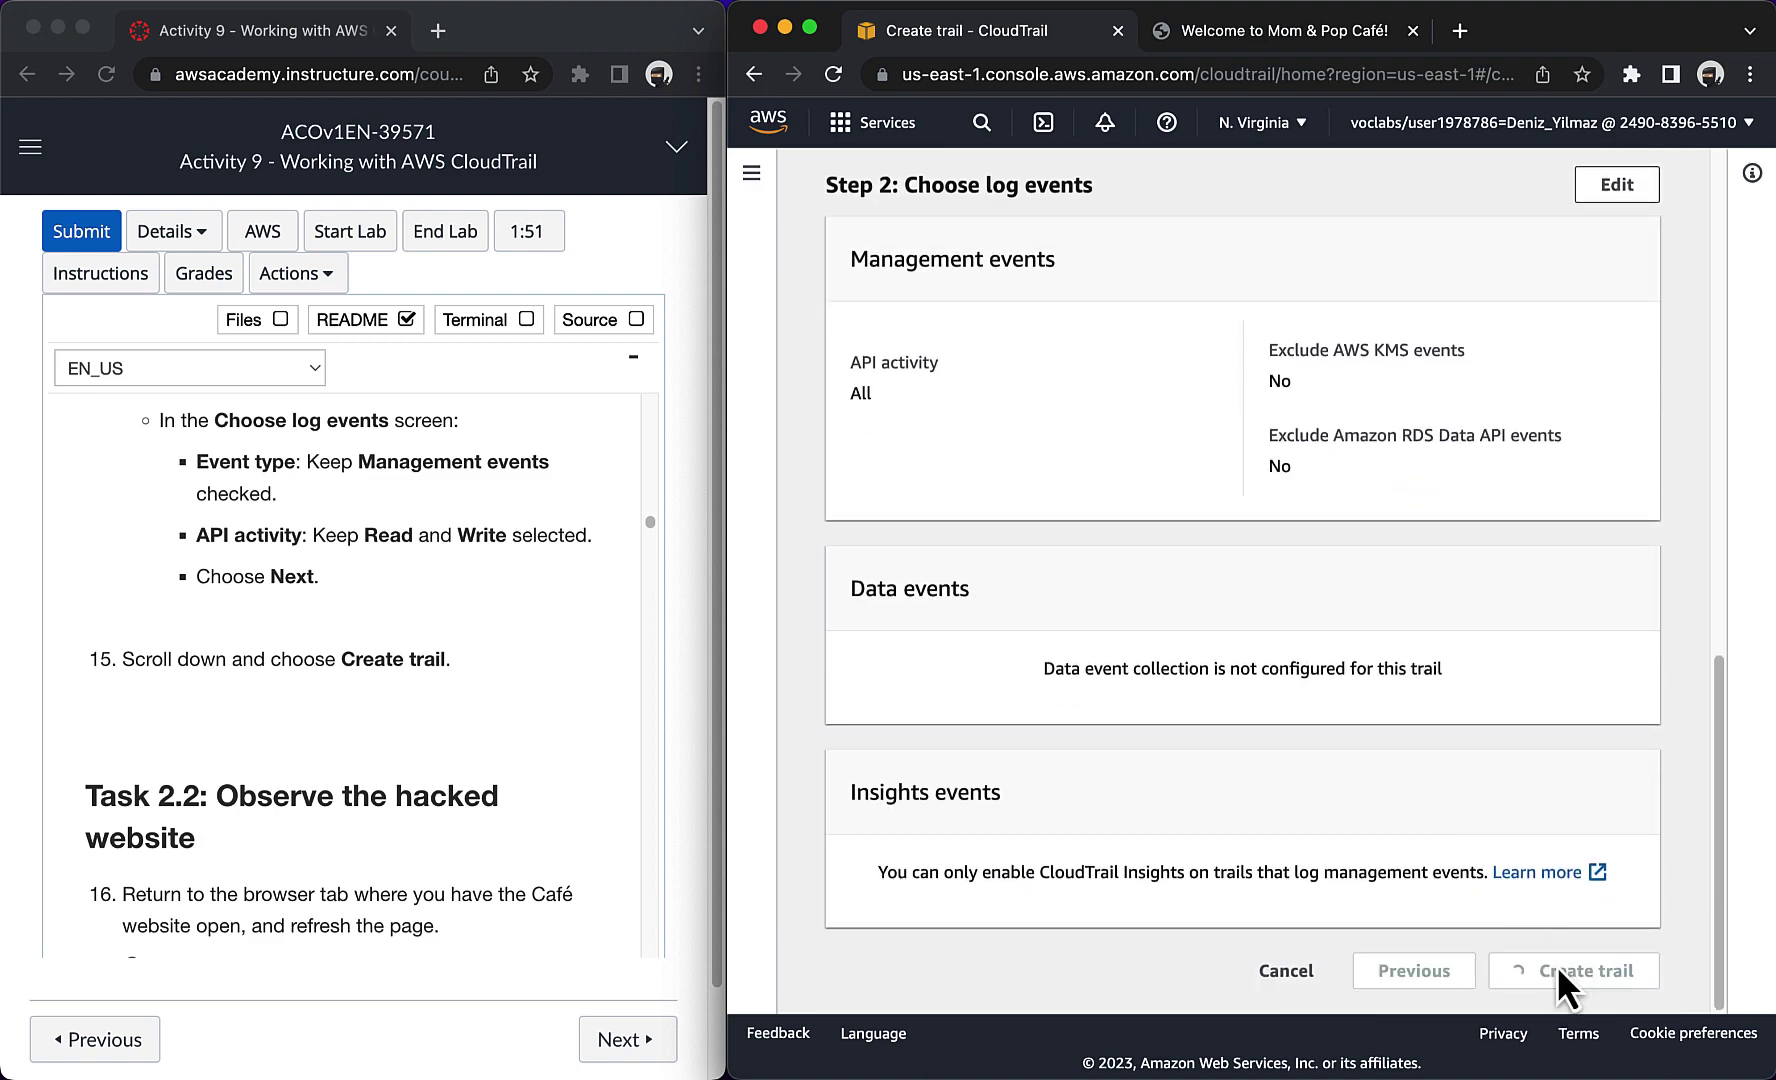
Step: Following Task 2.2, return to the café website, refresh the page and examine its images for changes
scroll(405, 748, "down", 7)
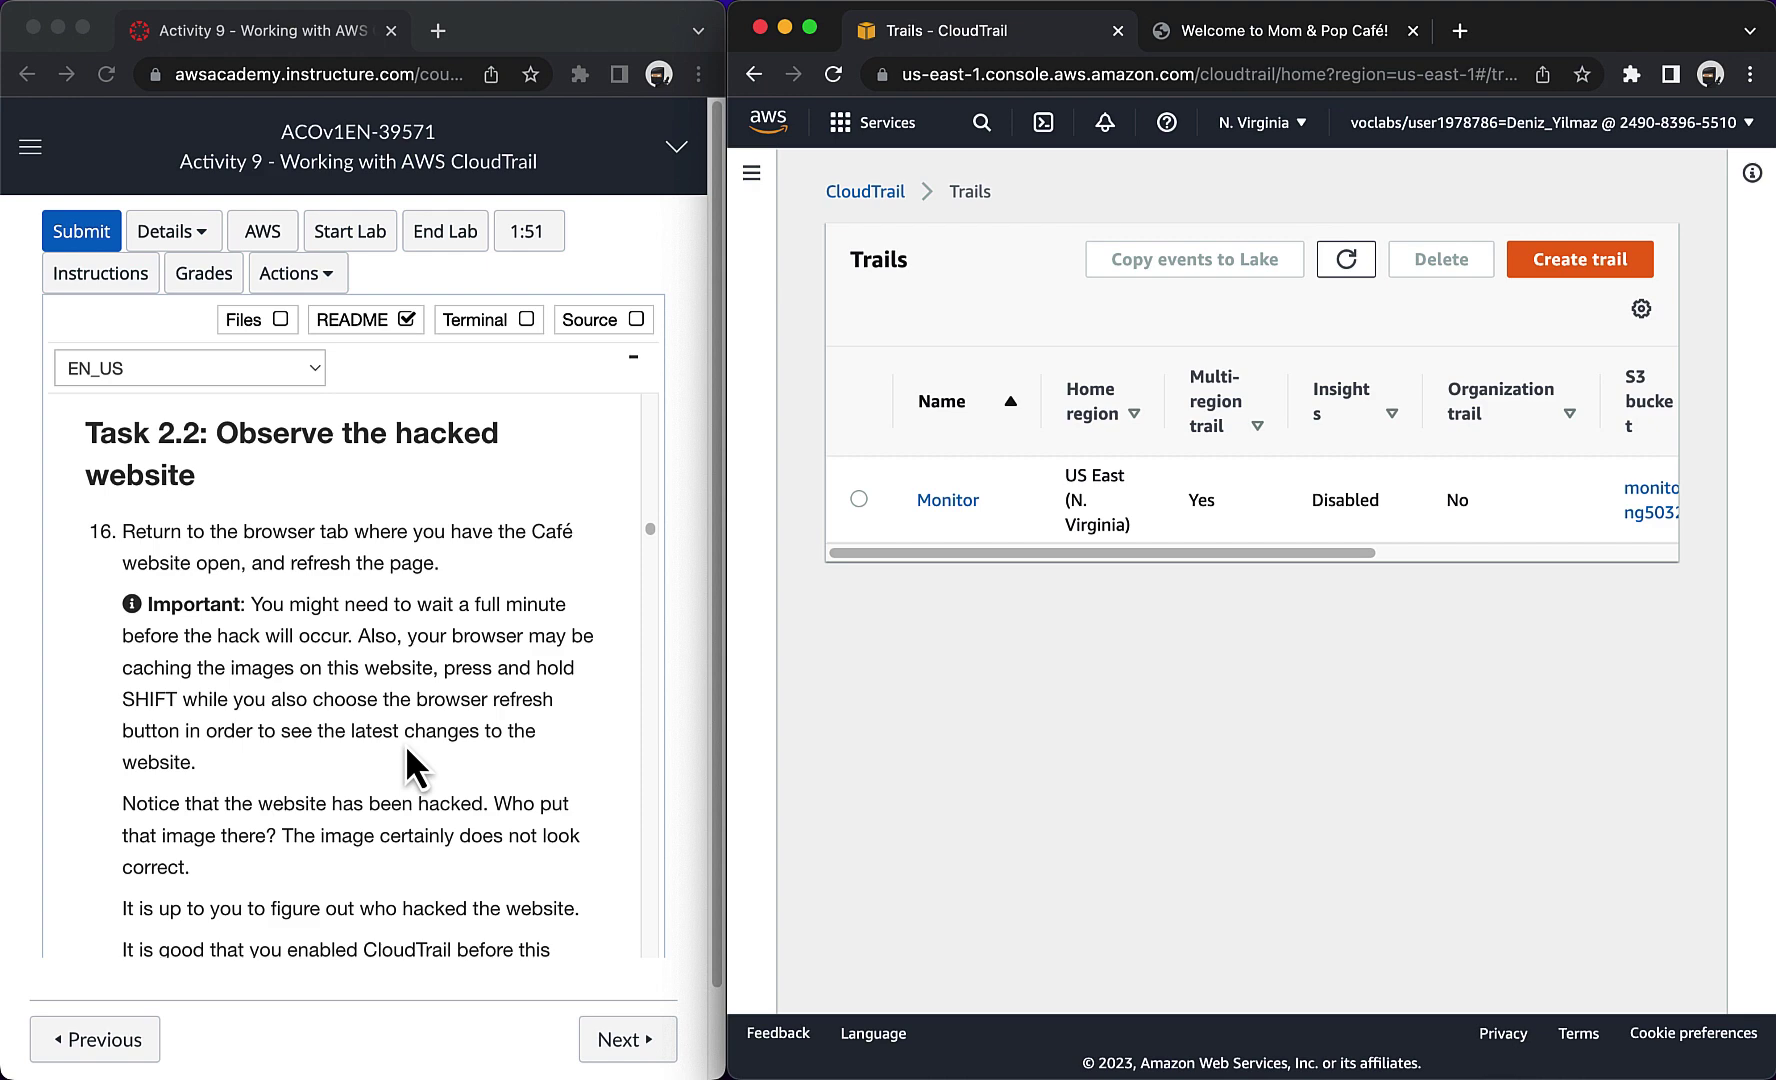
left_click(405, 744)
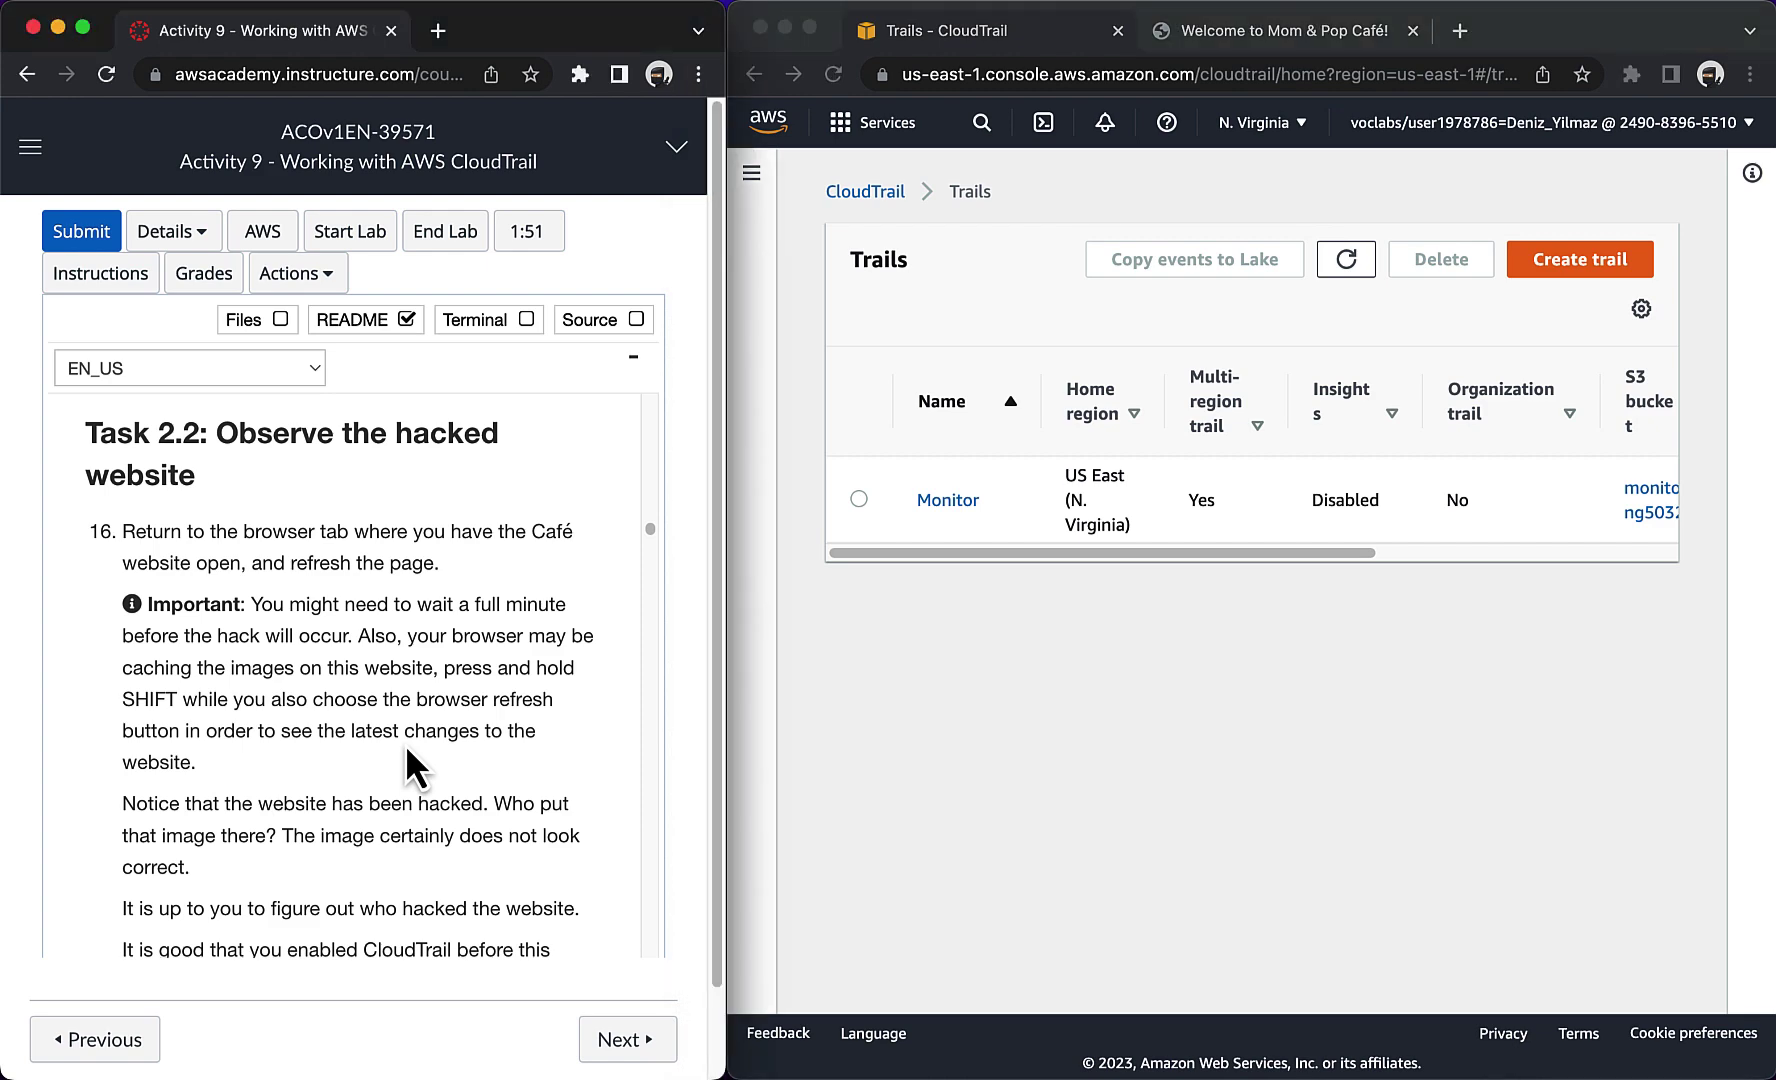
left_click(1023, 717)
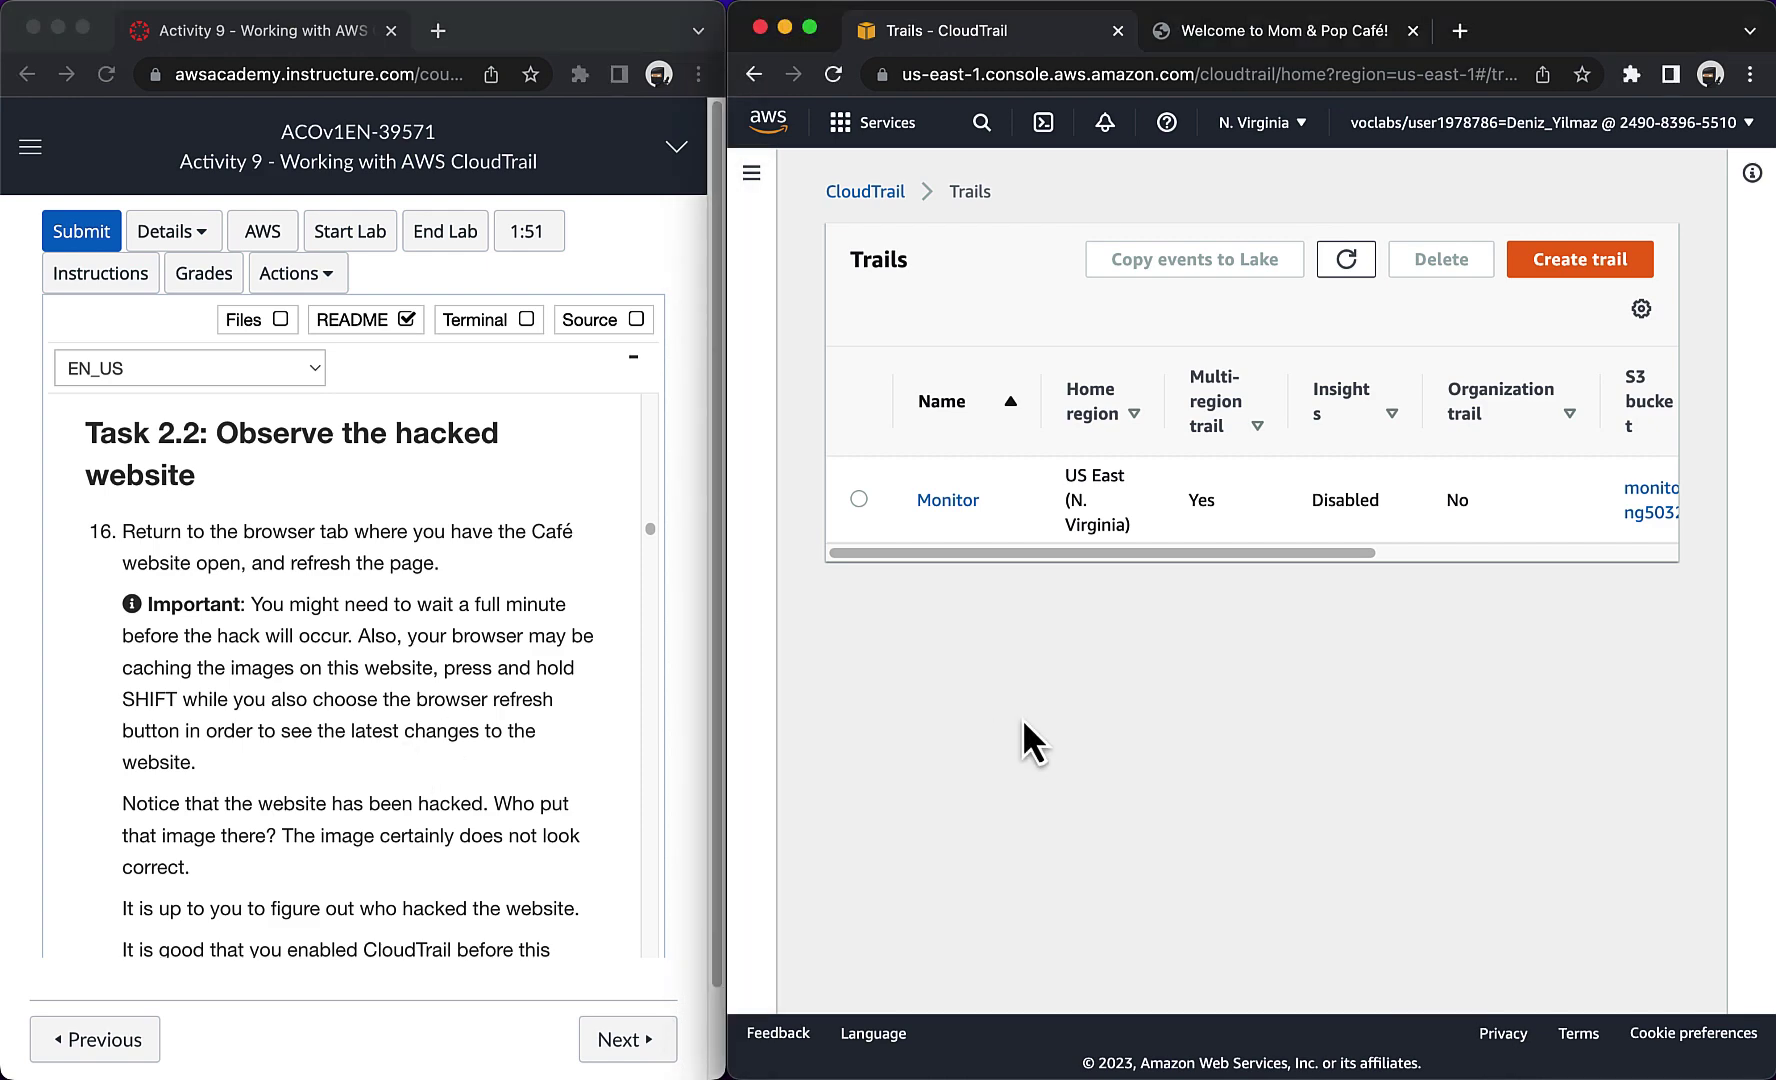
left_click(1281, 31)
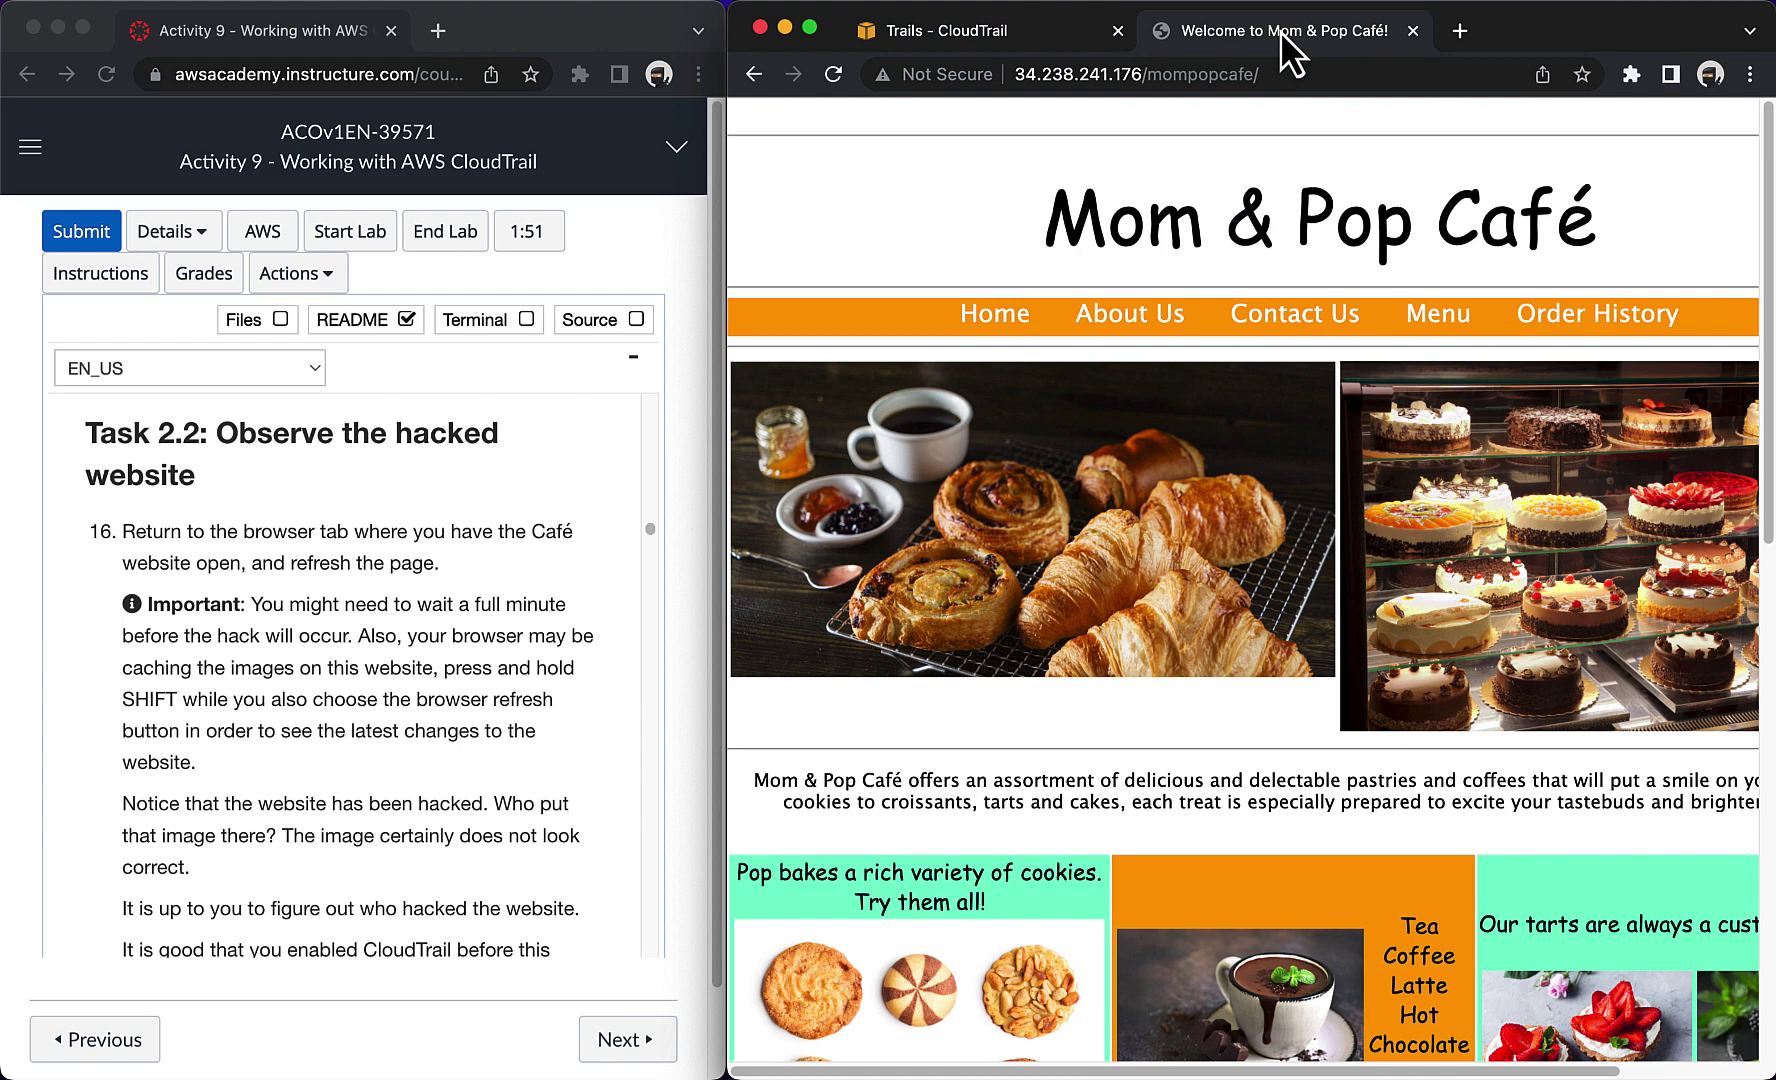
left_click(833, 75)
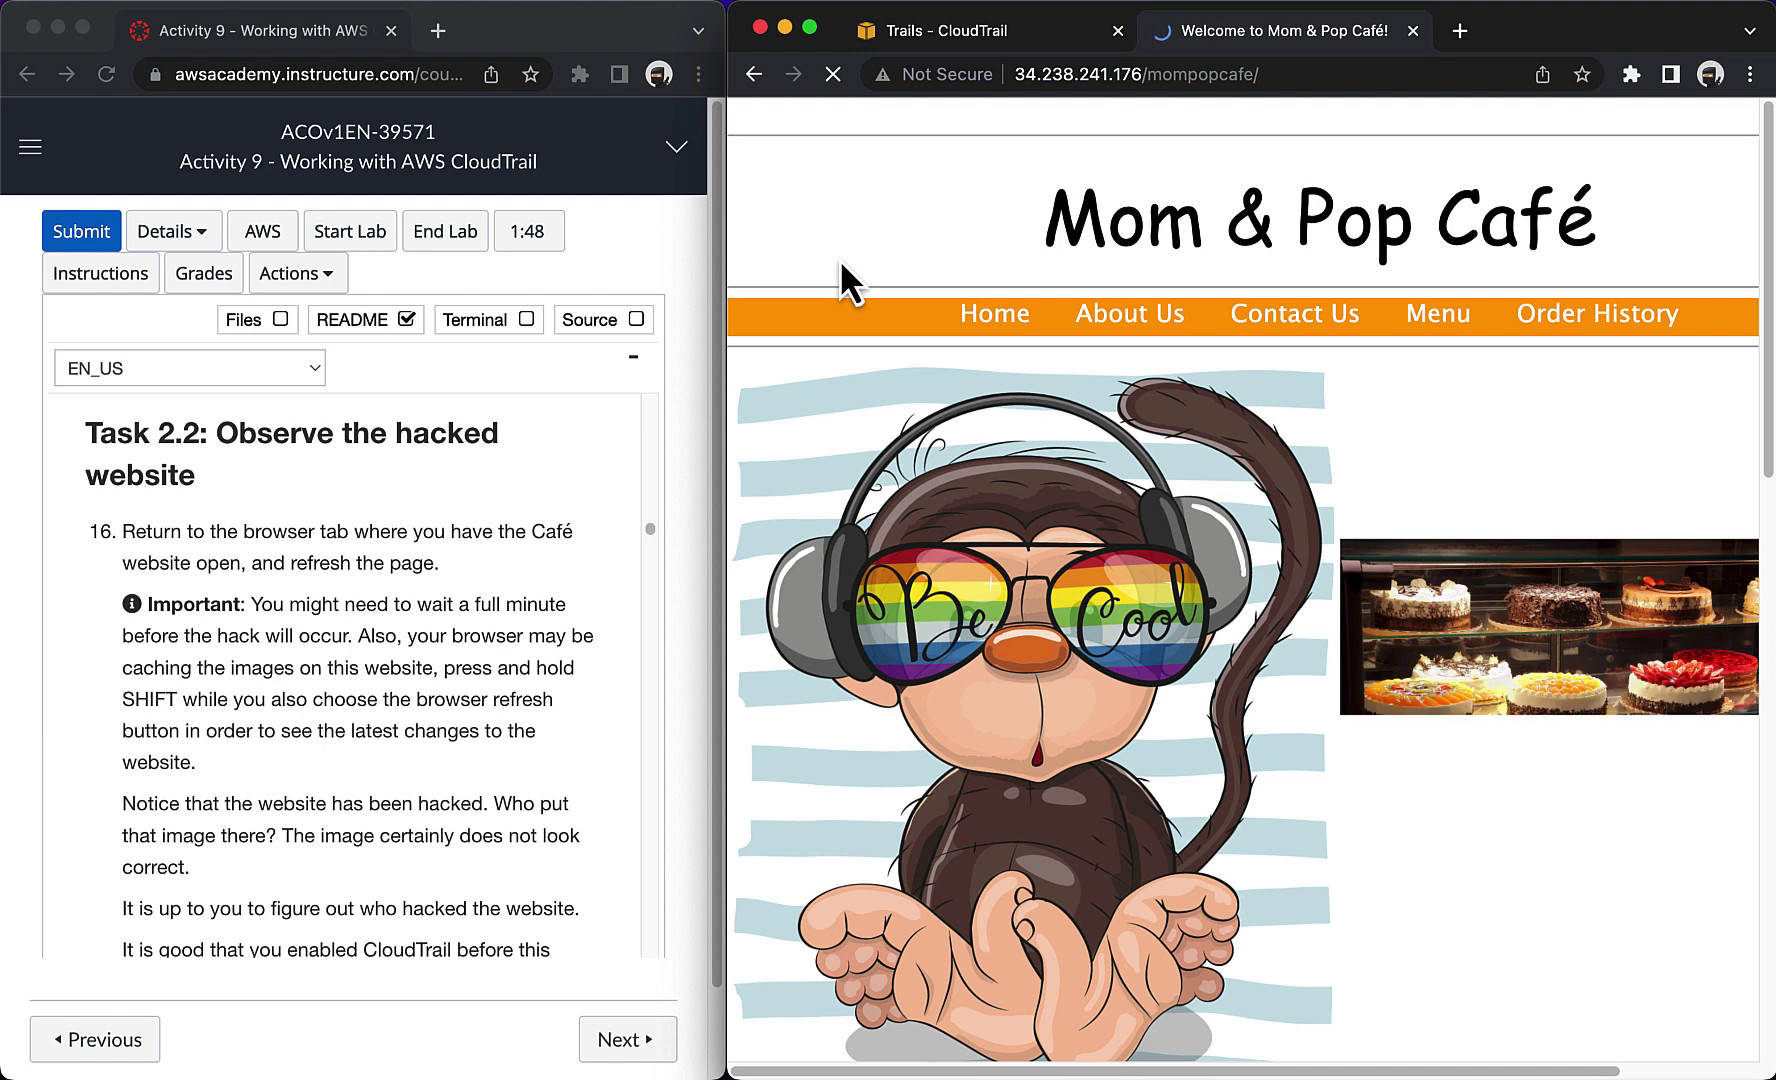
scroll(831, 468, "down", 3)
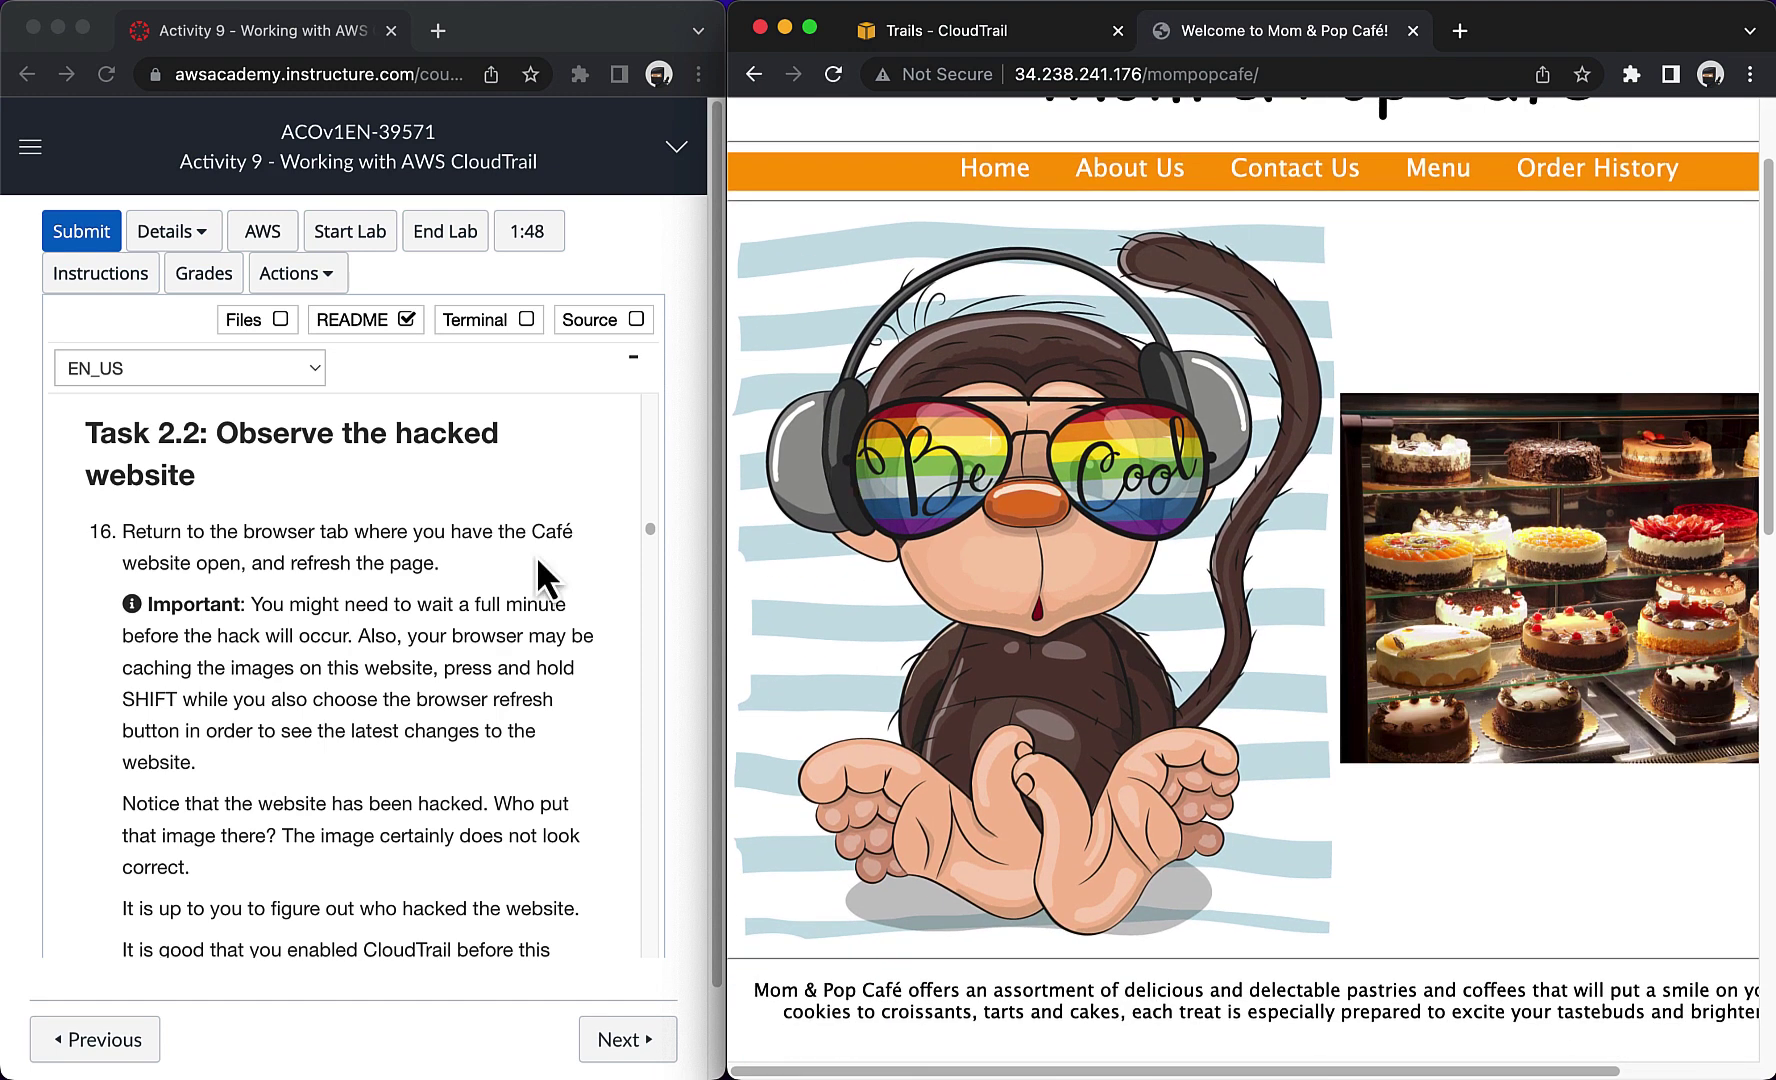
left_click(336, 775)
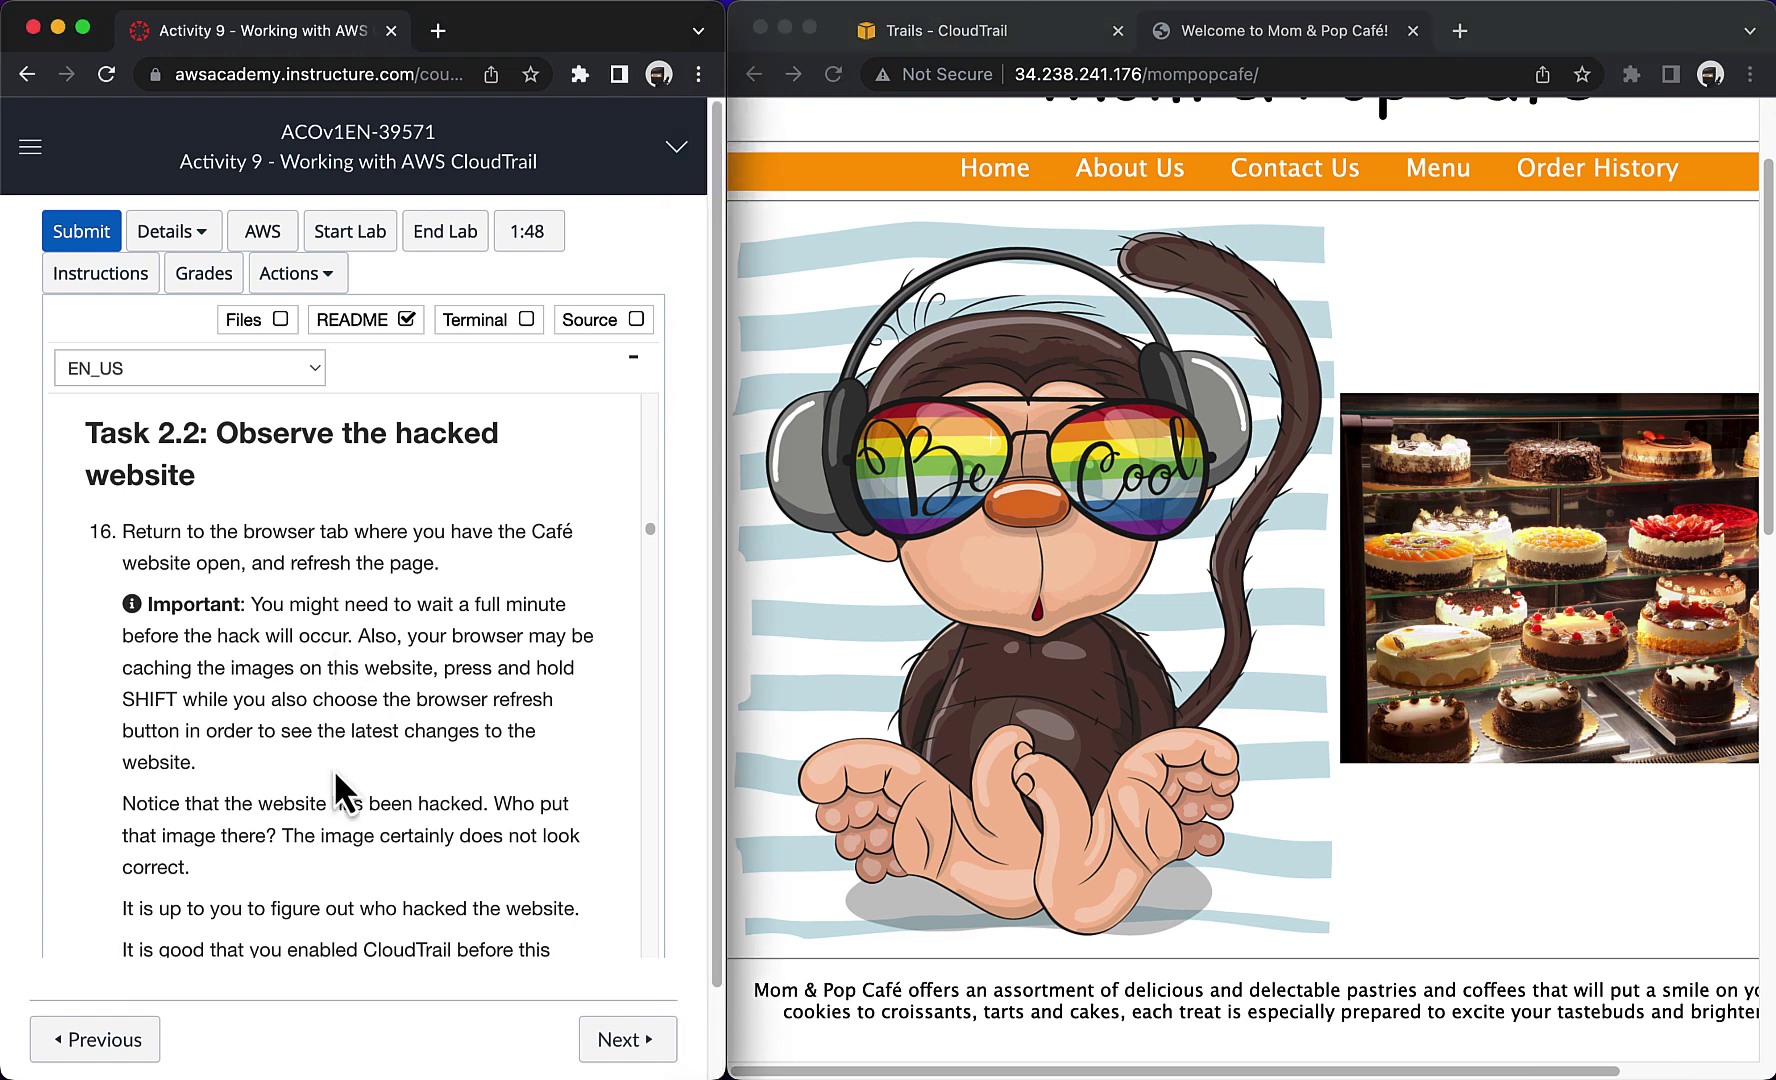
Step: Following step 17 of the instructions, go to the EC2 service in the AWS console and list the running instances
scroll(334, 769, "down", 3)
scroll(334, 769, "down", 5)
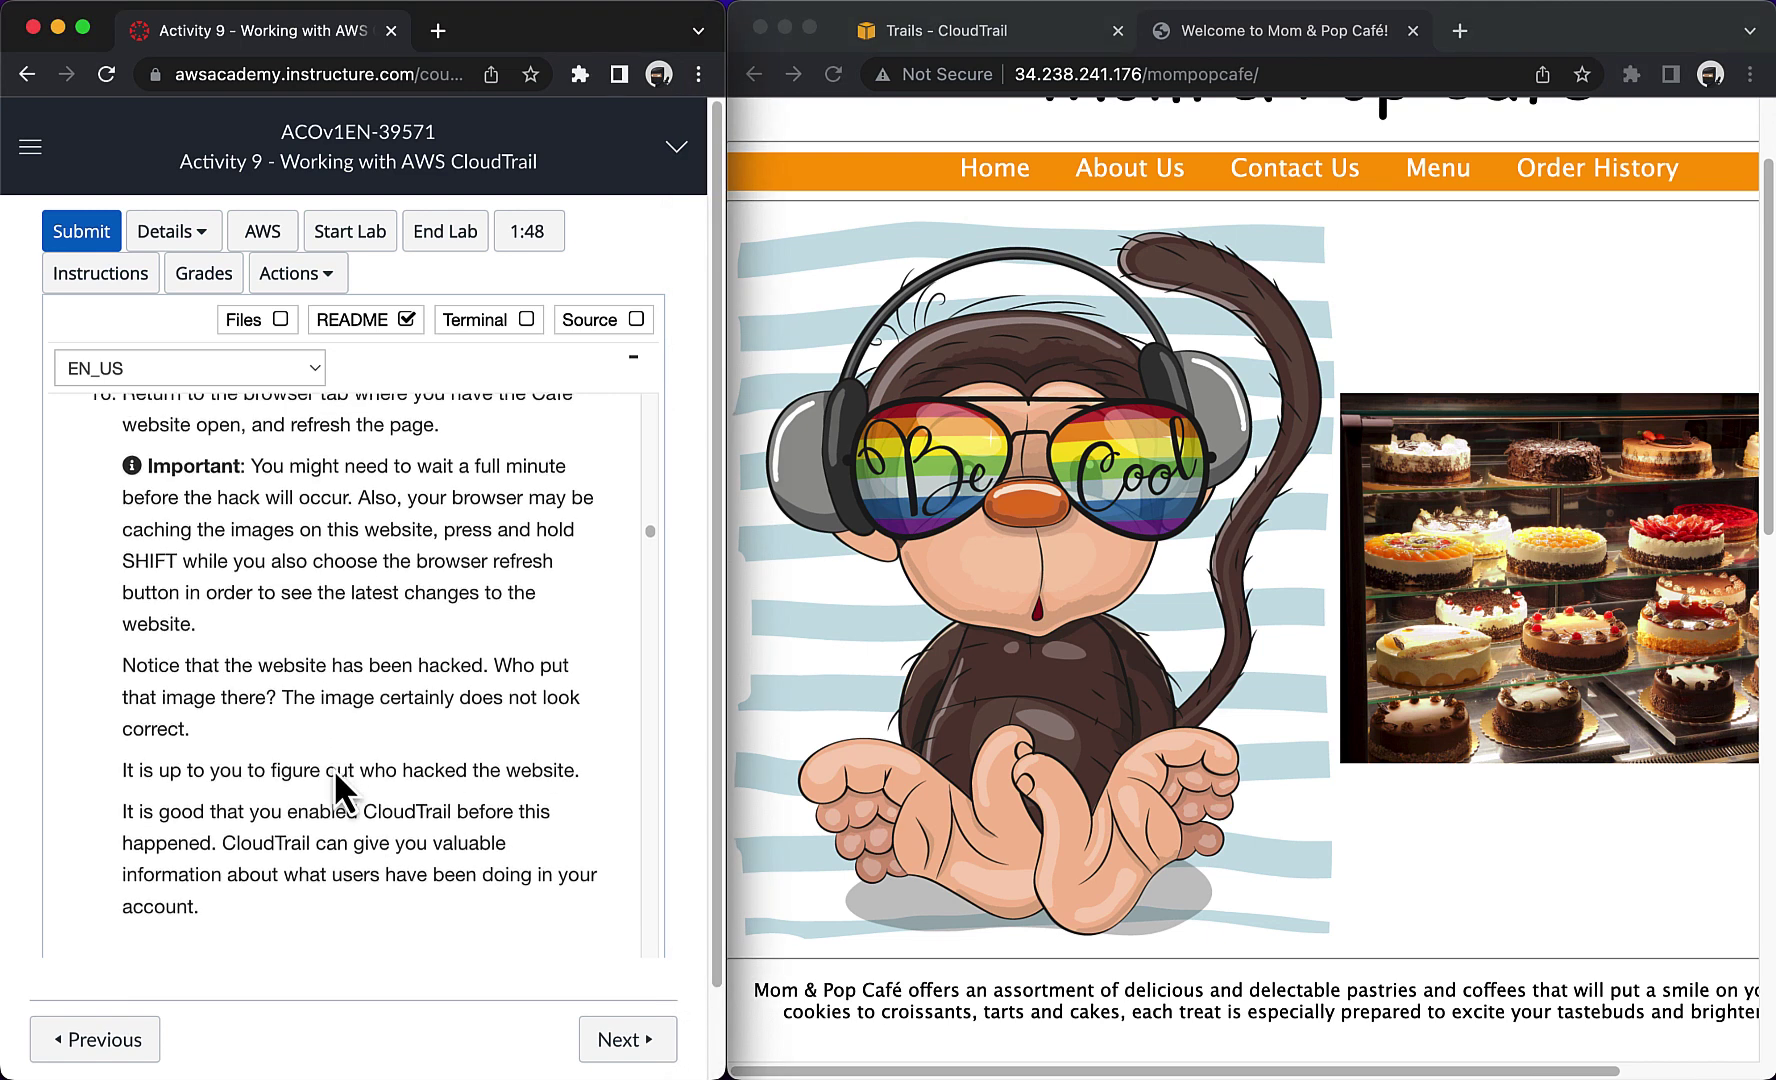
scroll(336, 776, "down", 8)
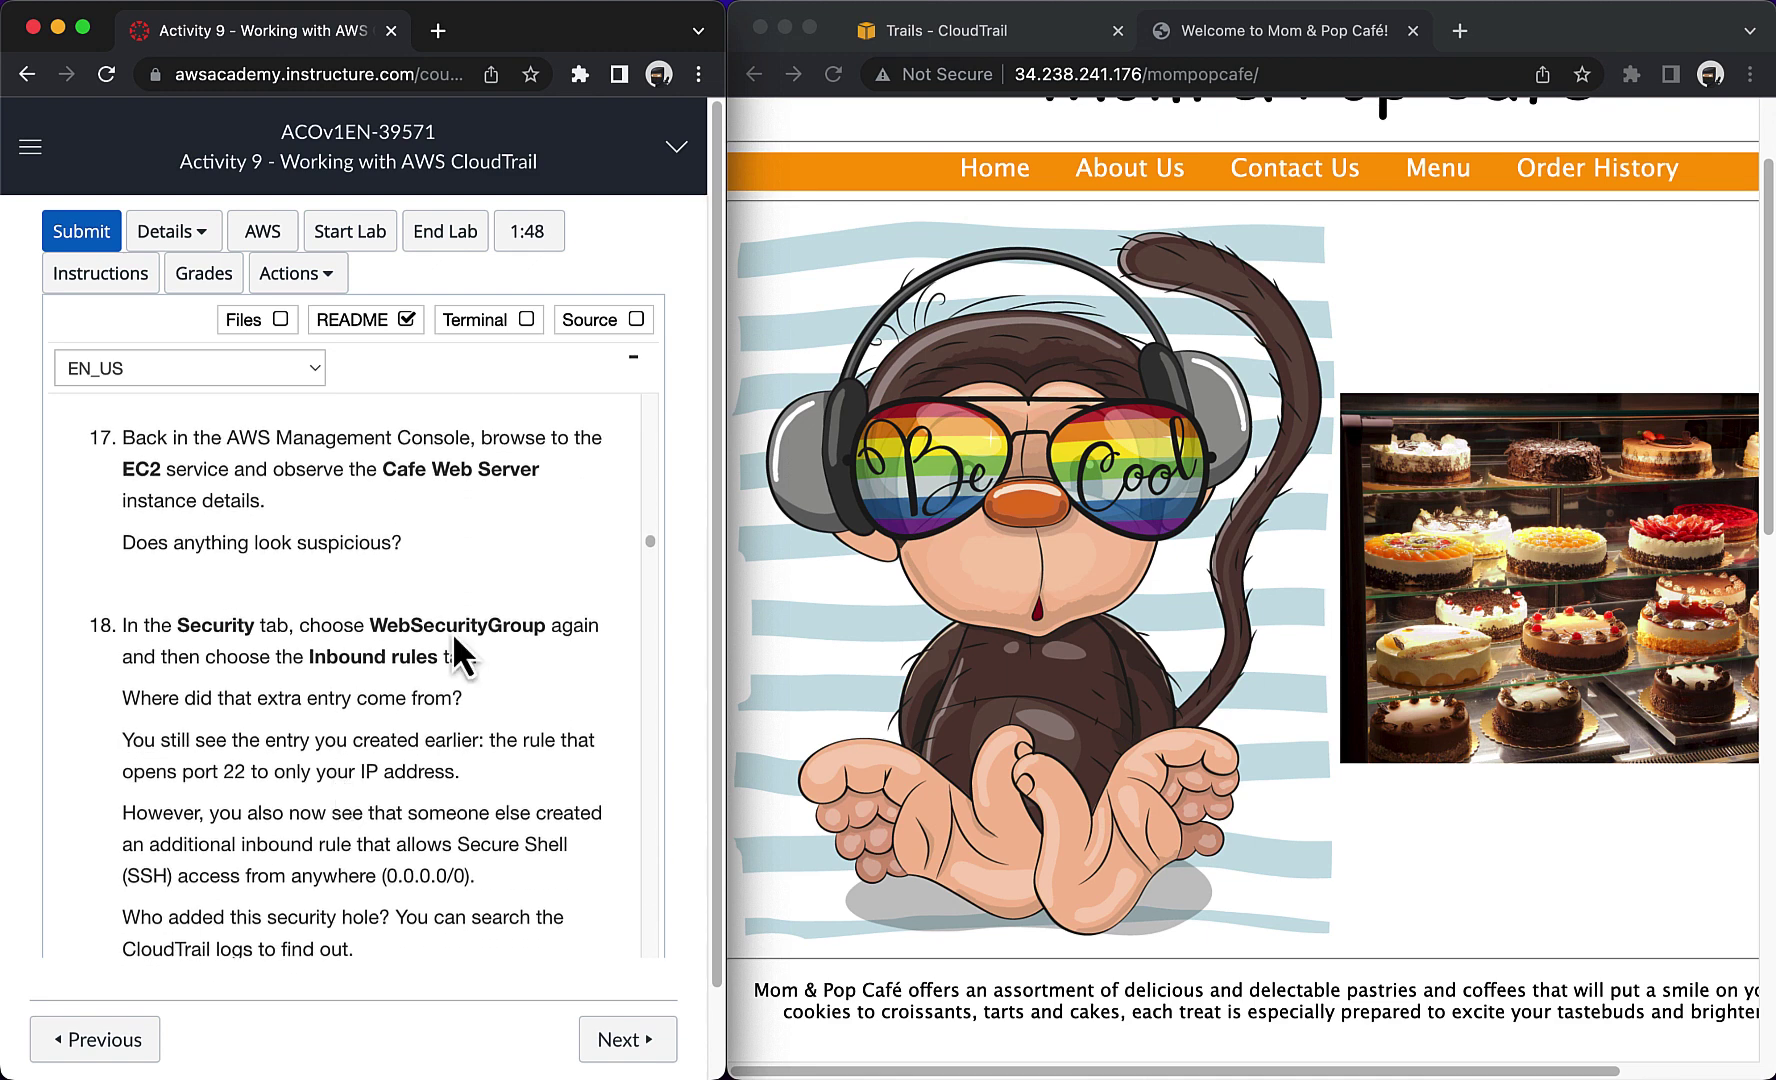
left_click(906, 40)
left_click(981, 123)
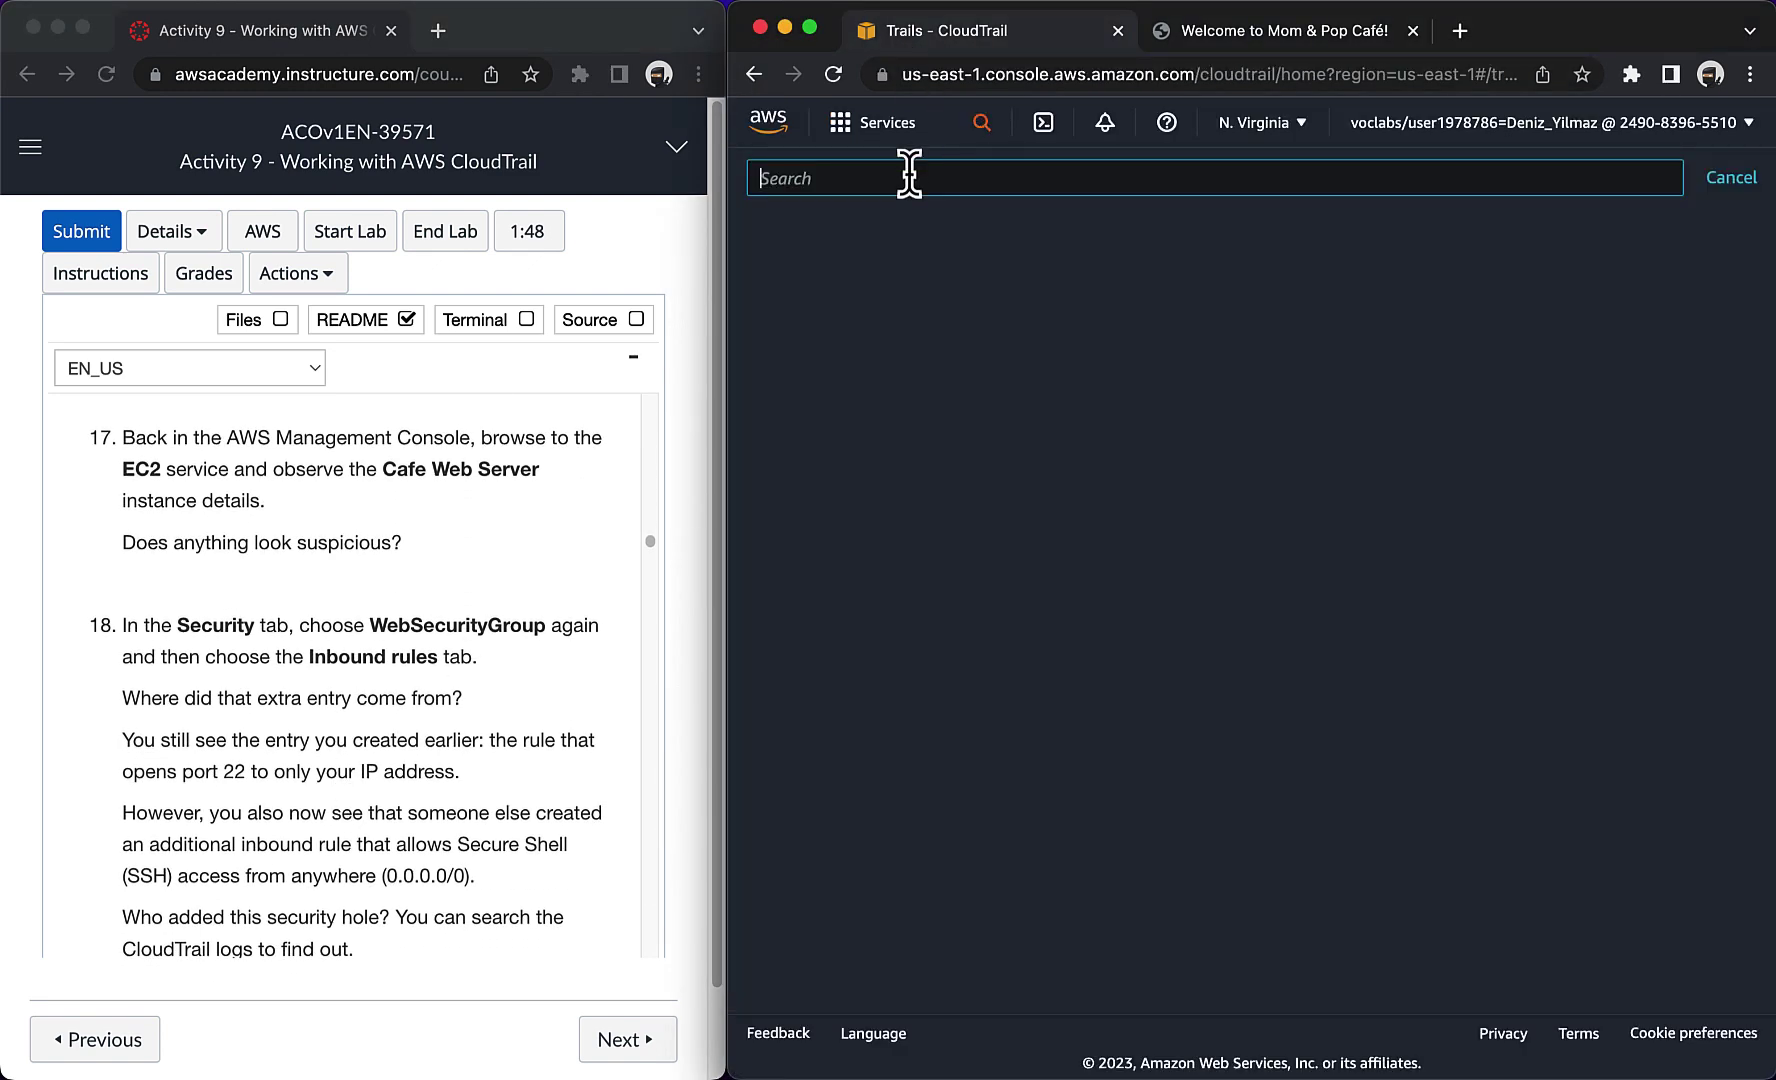
type("ec2")
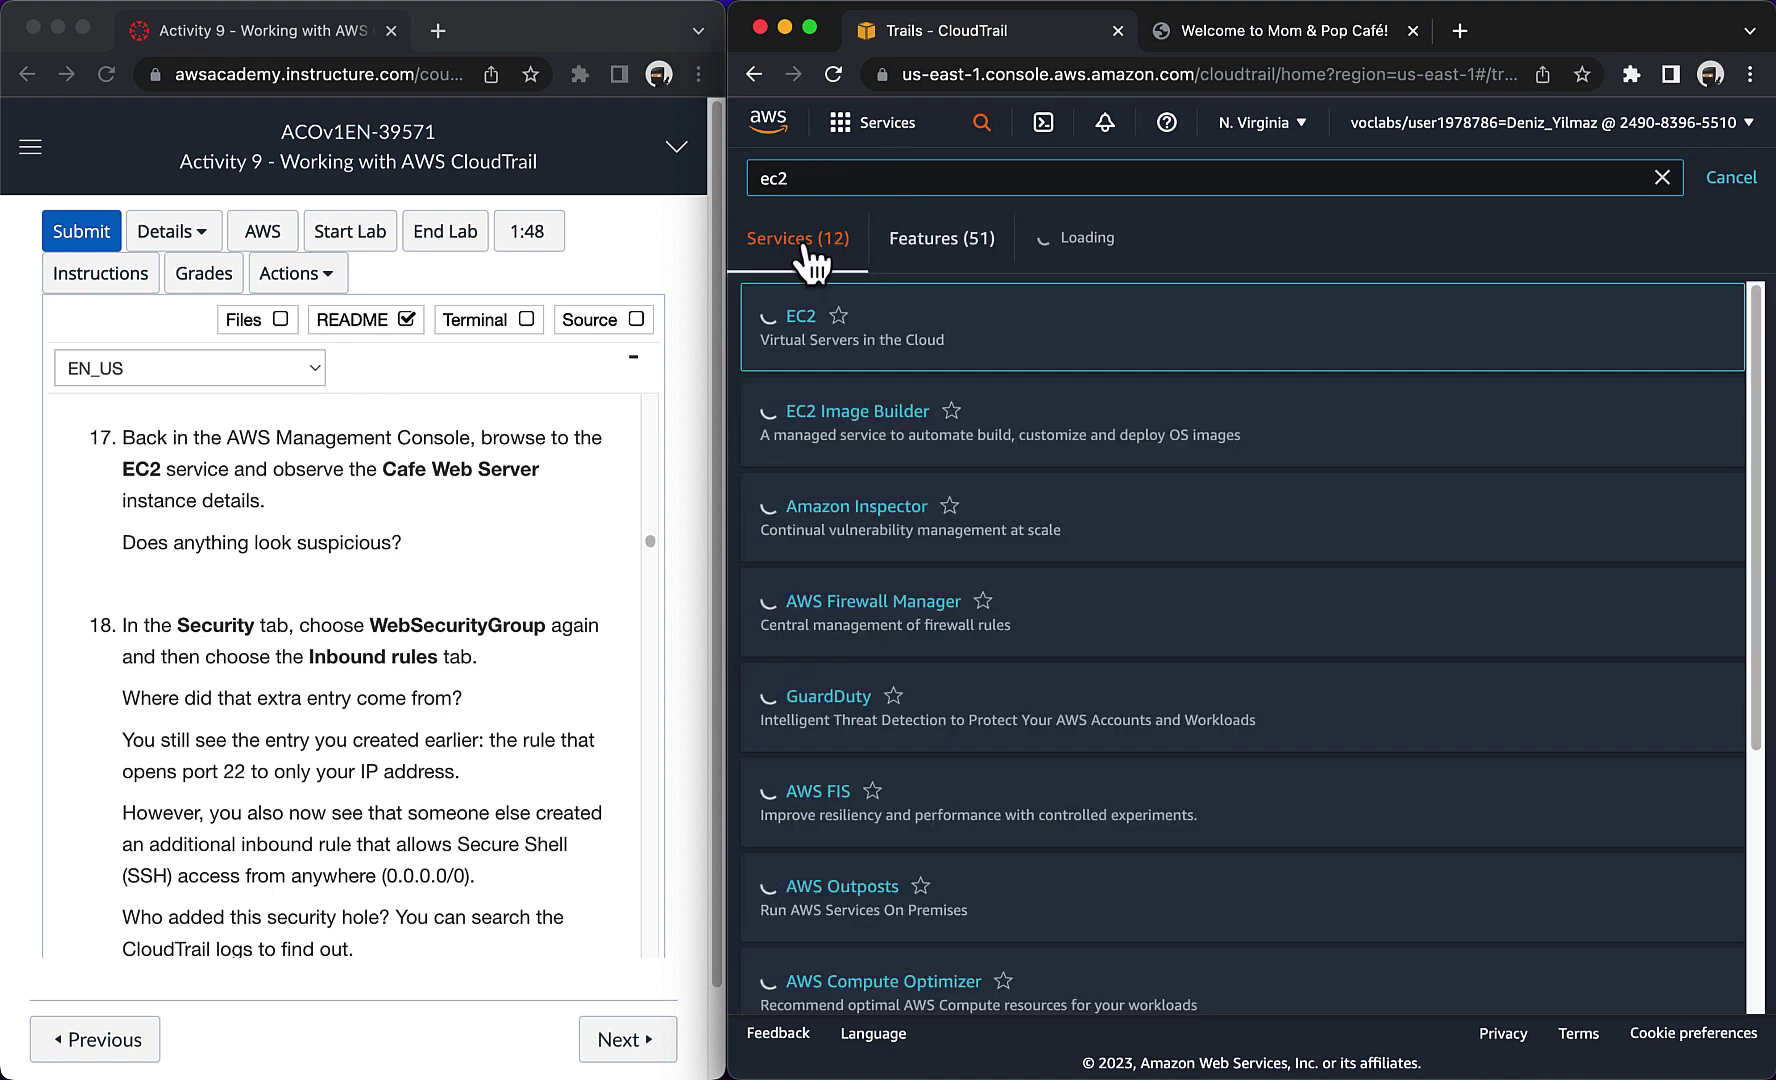
left_click(799, 338)
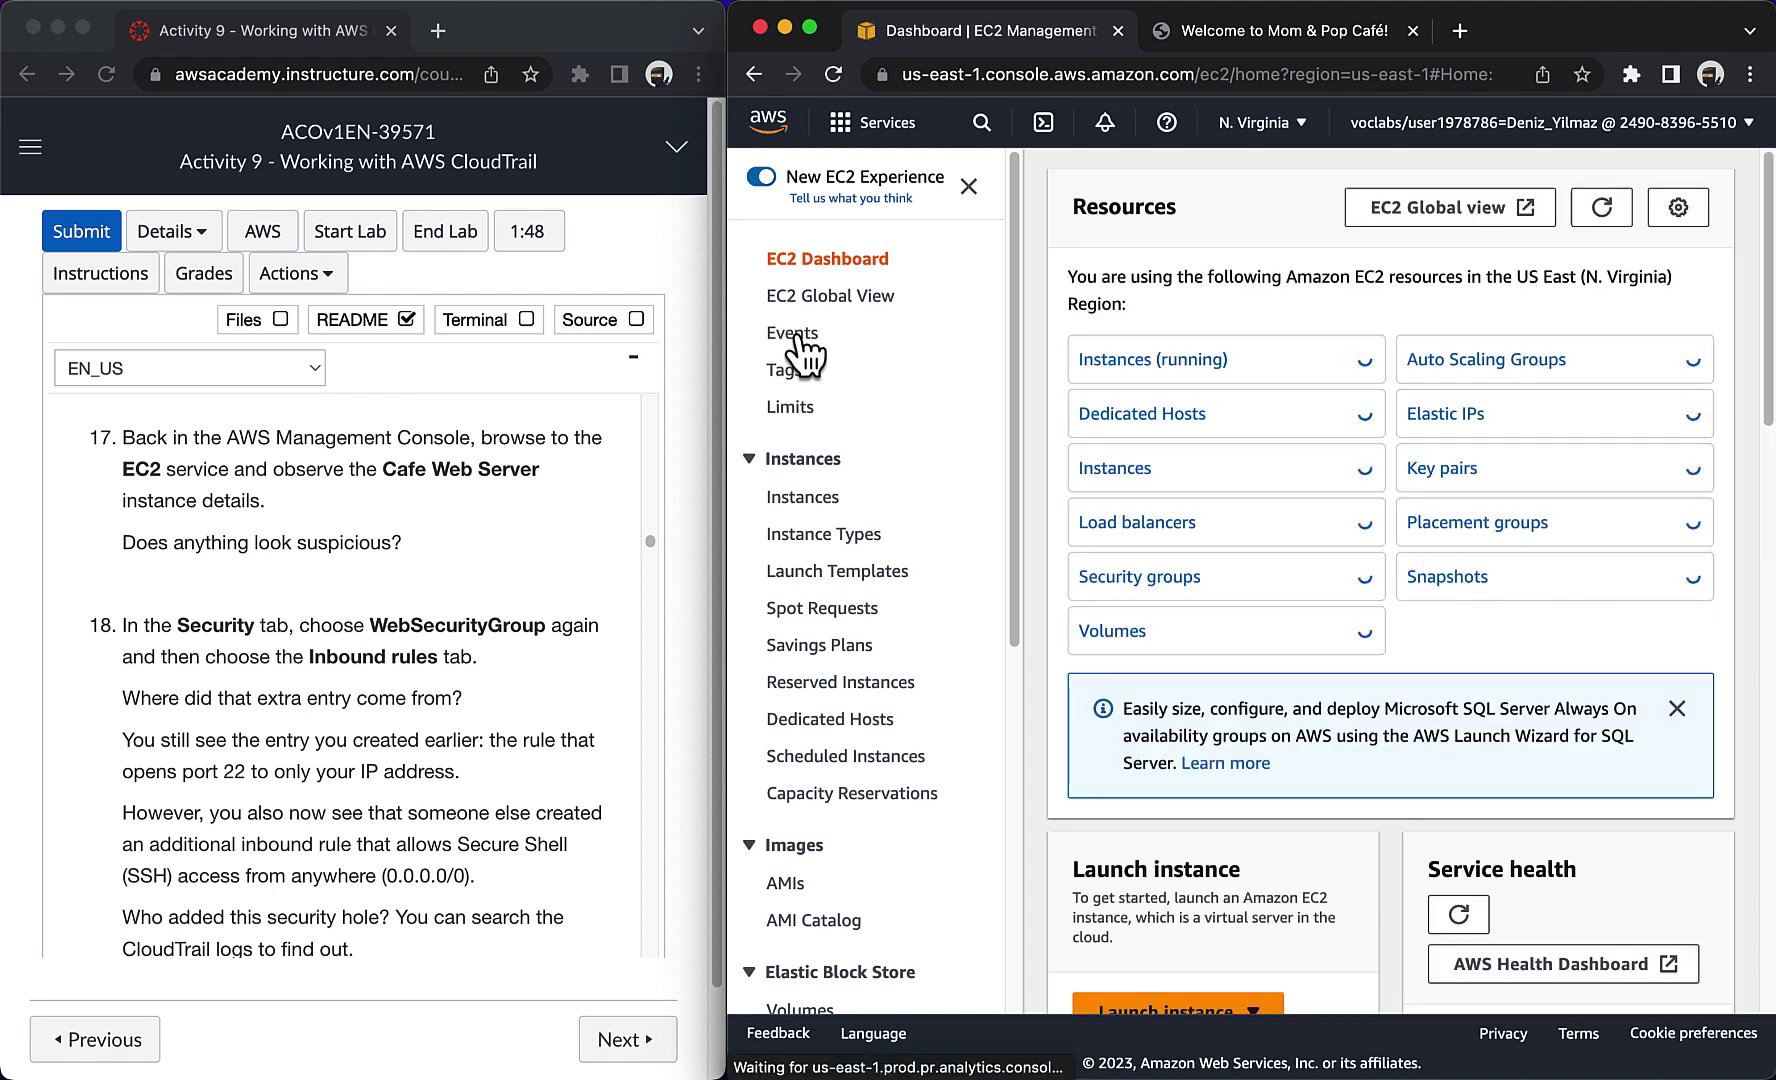
left_click(1153, 366)
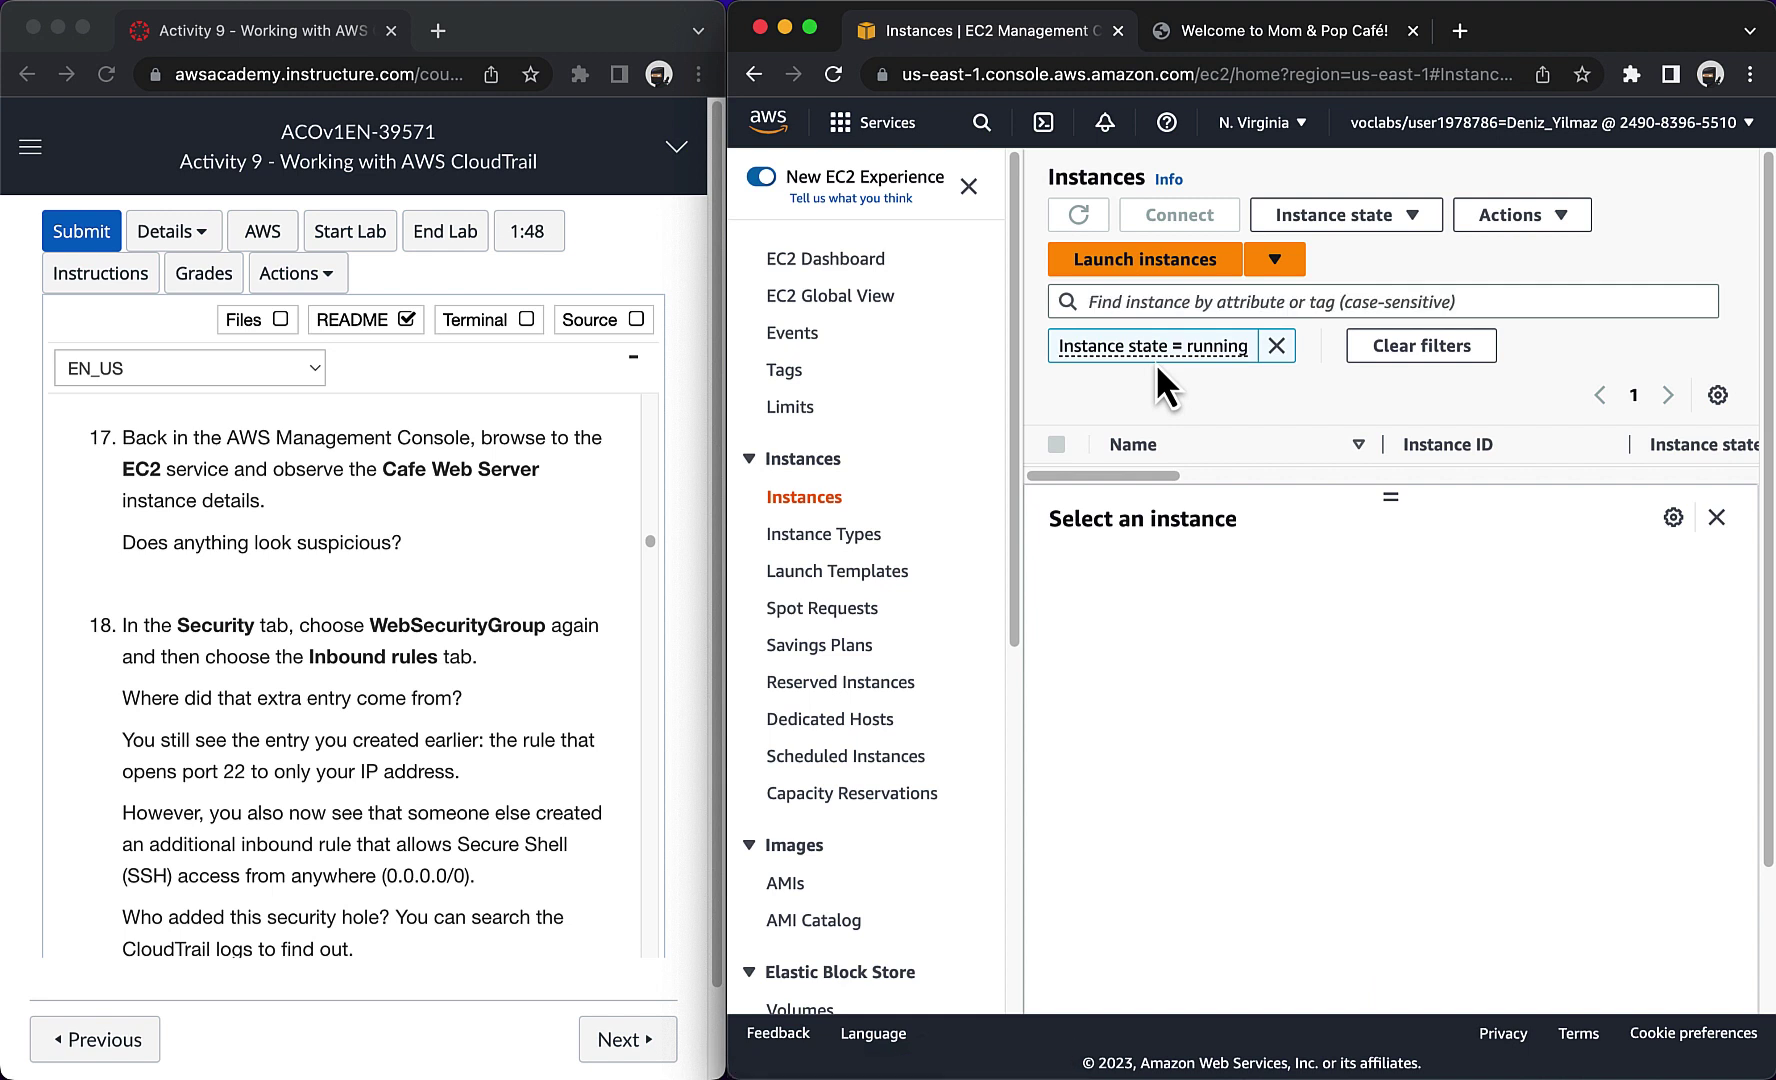
Step: Select the Cafe Web Server instance and open the WebSecurityGroup listed in its security details
left_click_drag(1388, 499, 1392, 578)
left_click(1058, 484)
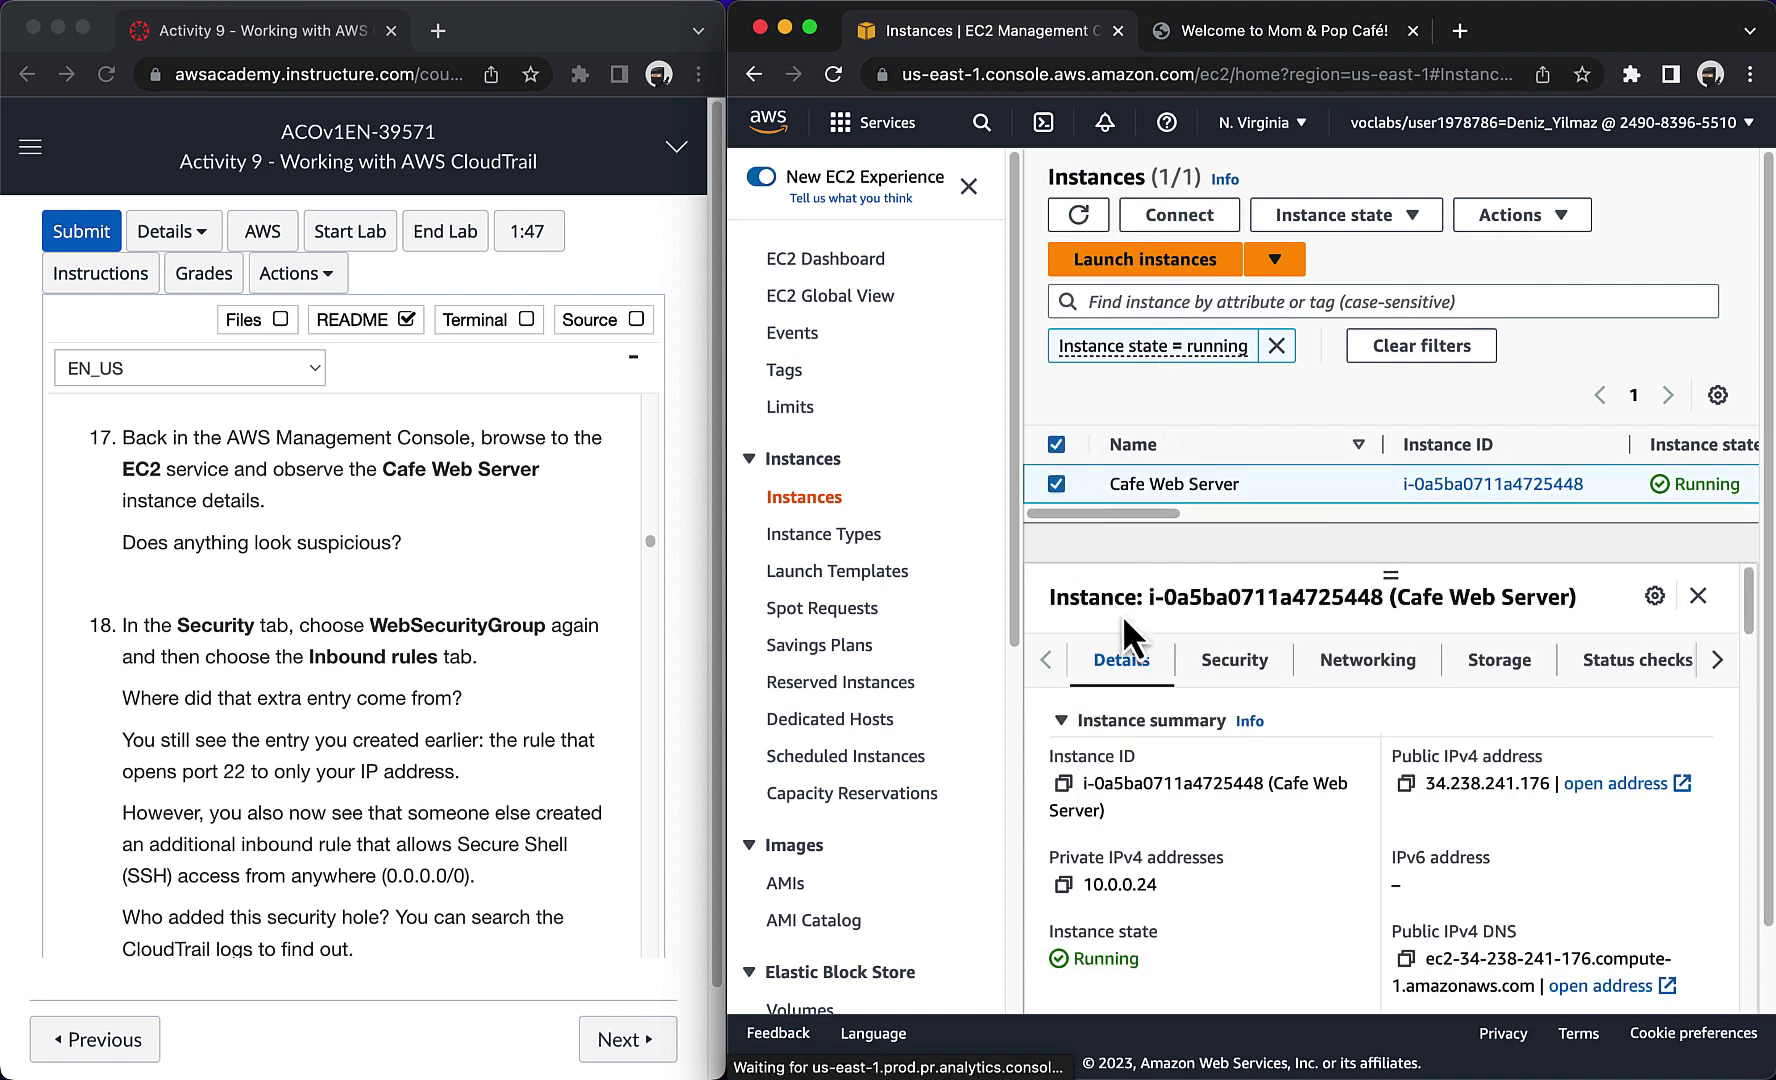
left_click(1208, 668)
scroll(1095, 808, "down", 2)
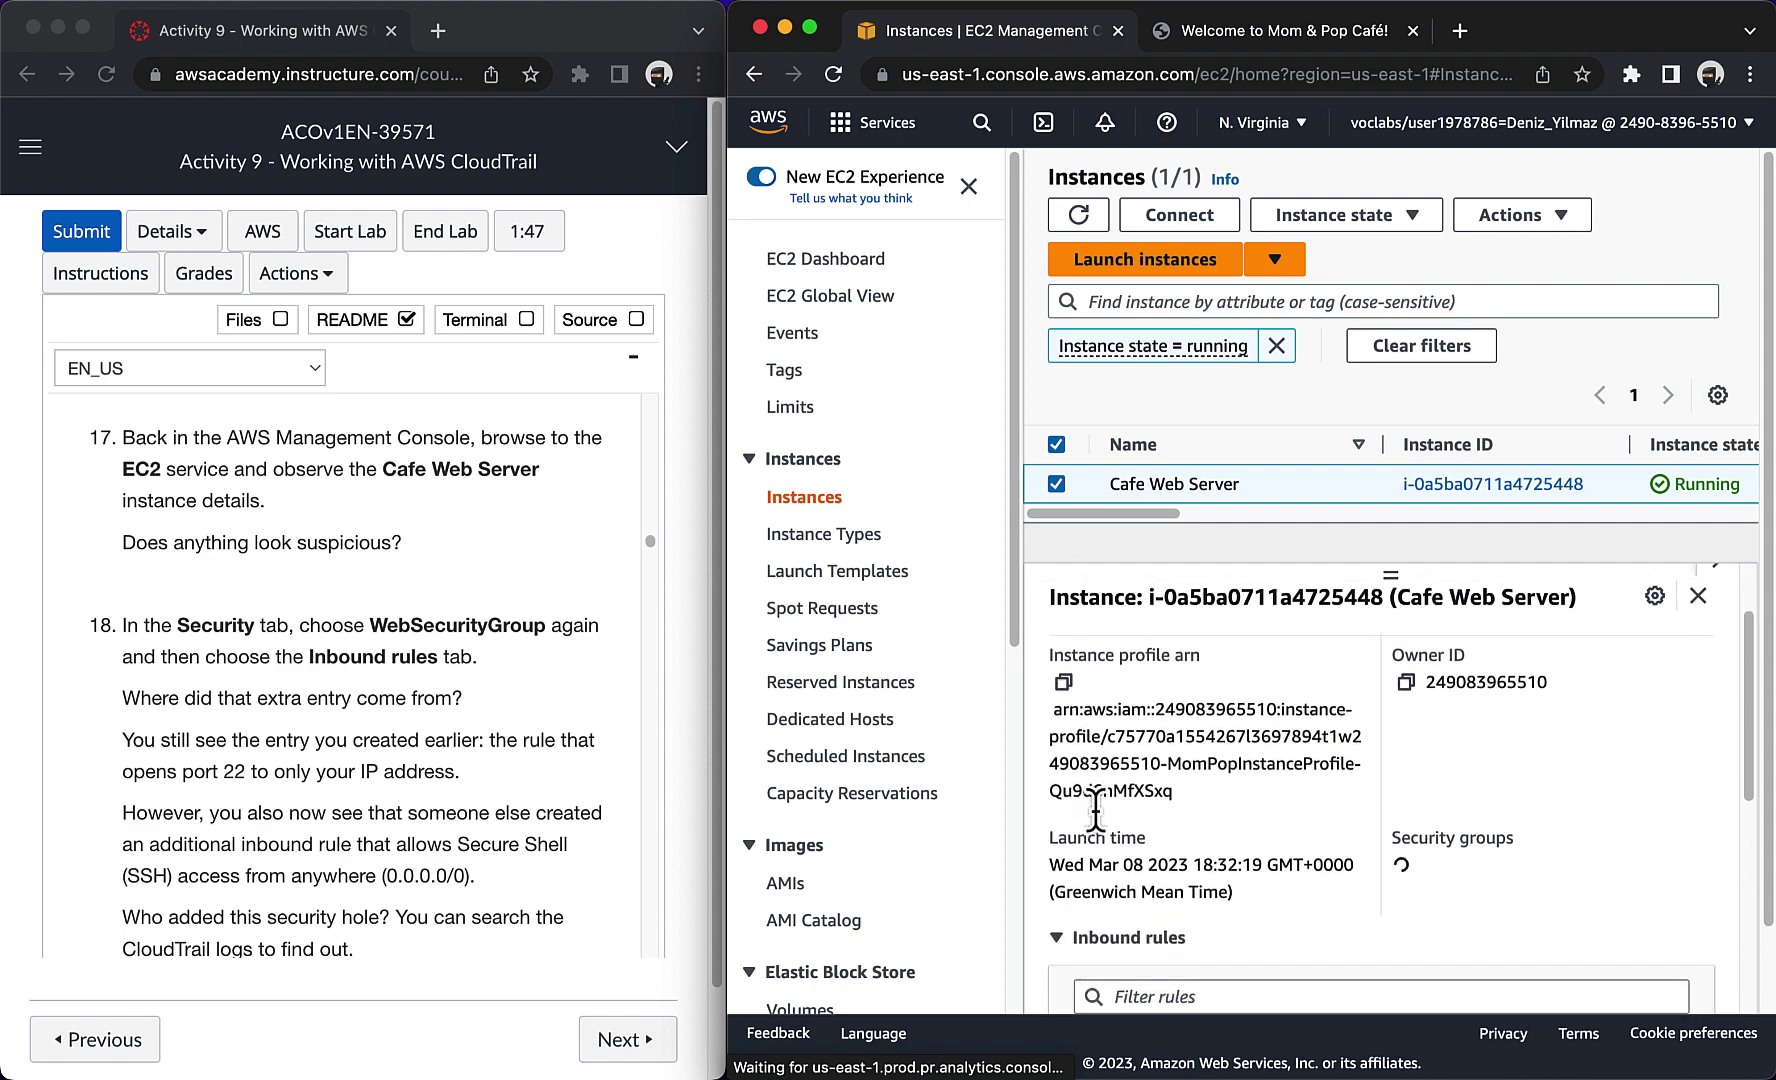
scroll(1095, 808, "down", 3)
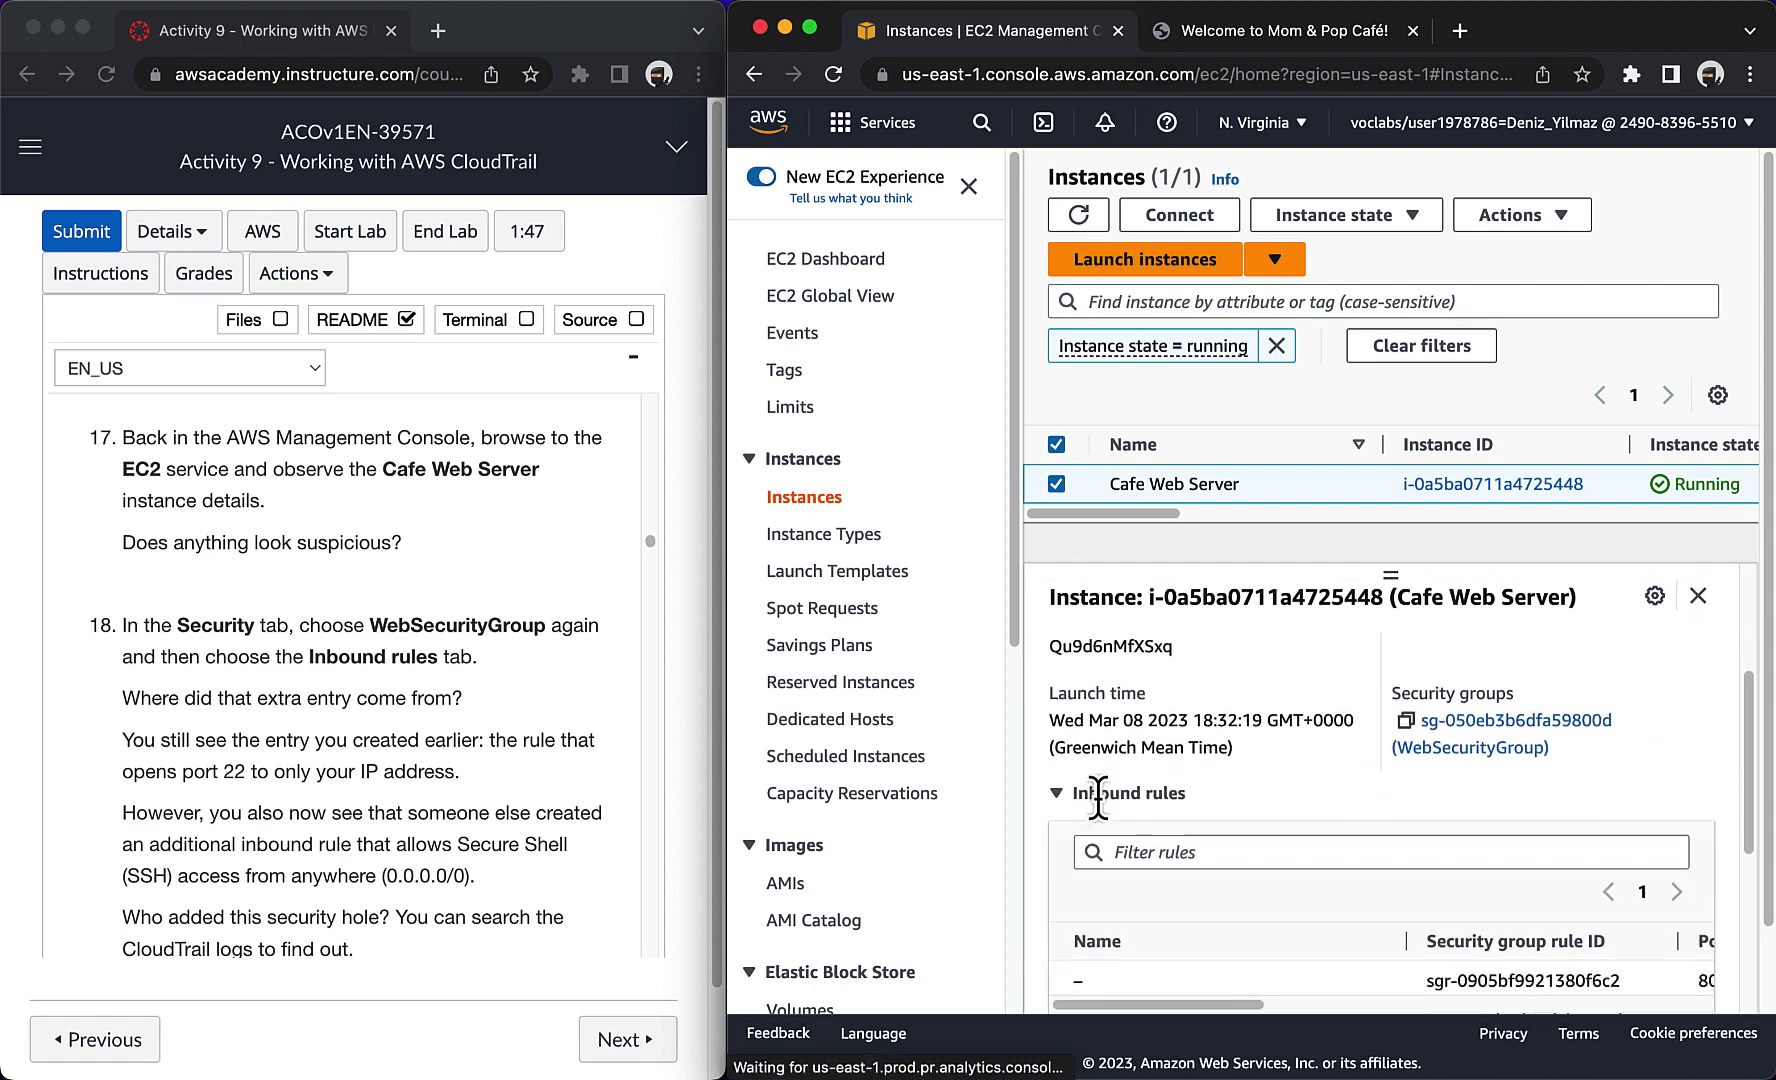
left_click(1430, 750)
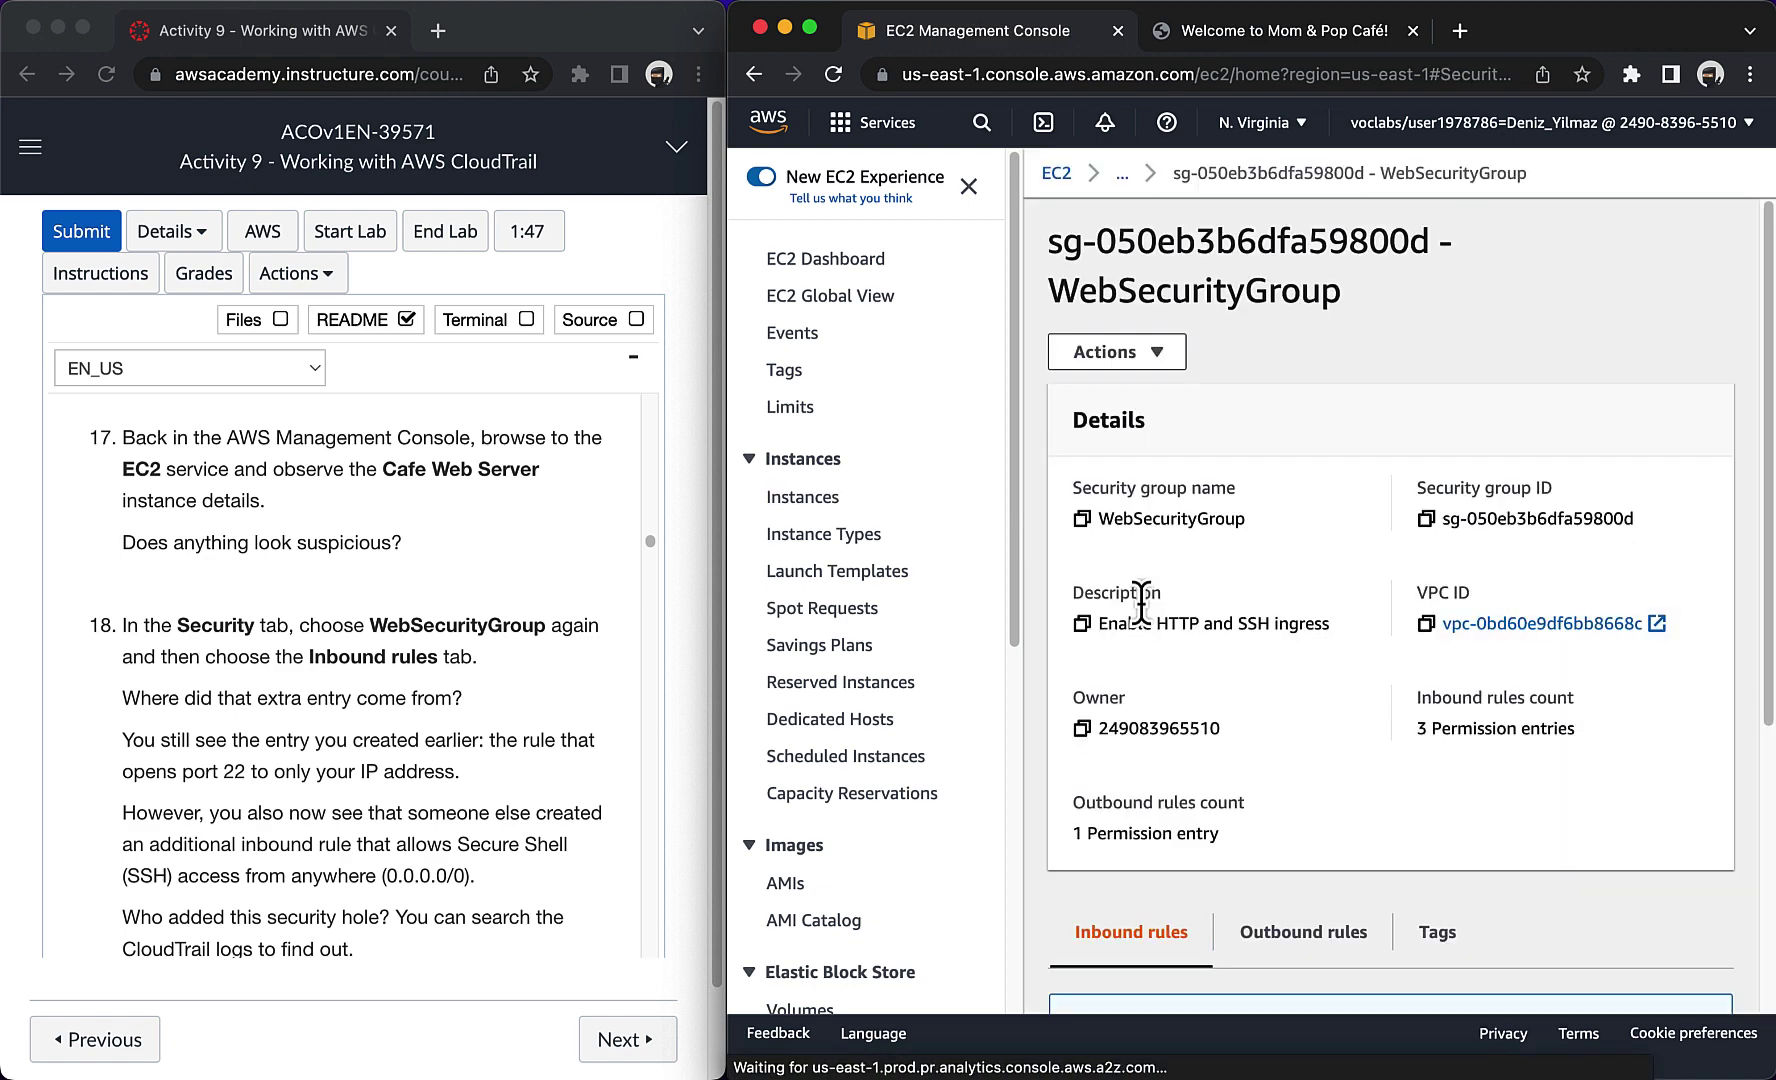
Step: Examine the port ranges and sources of the WebSecurityGroup inbound rules for a suspicious entry
scroll(1230, 686, "down", 6)
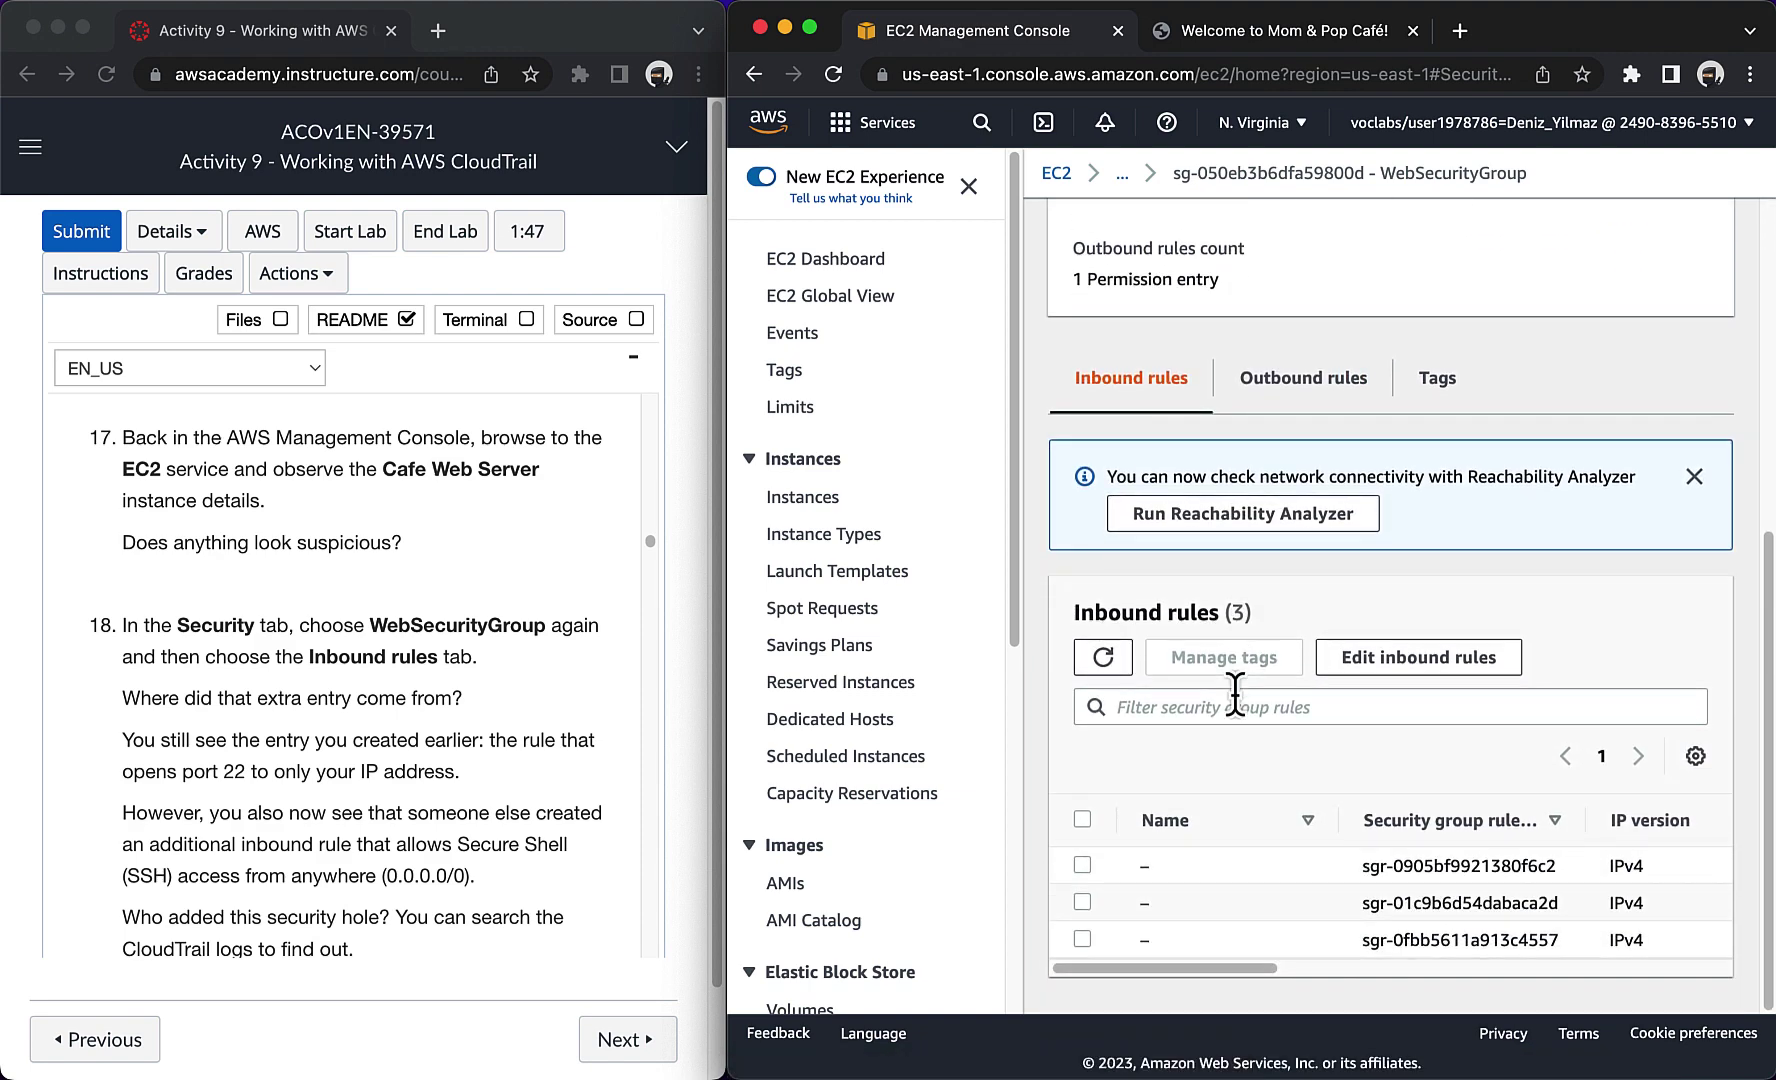
left_click_drag(1222, 970, 1603, 980)
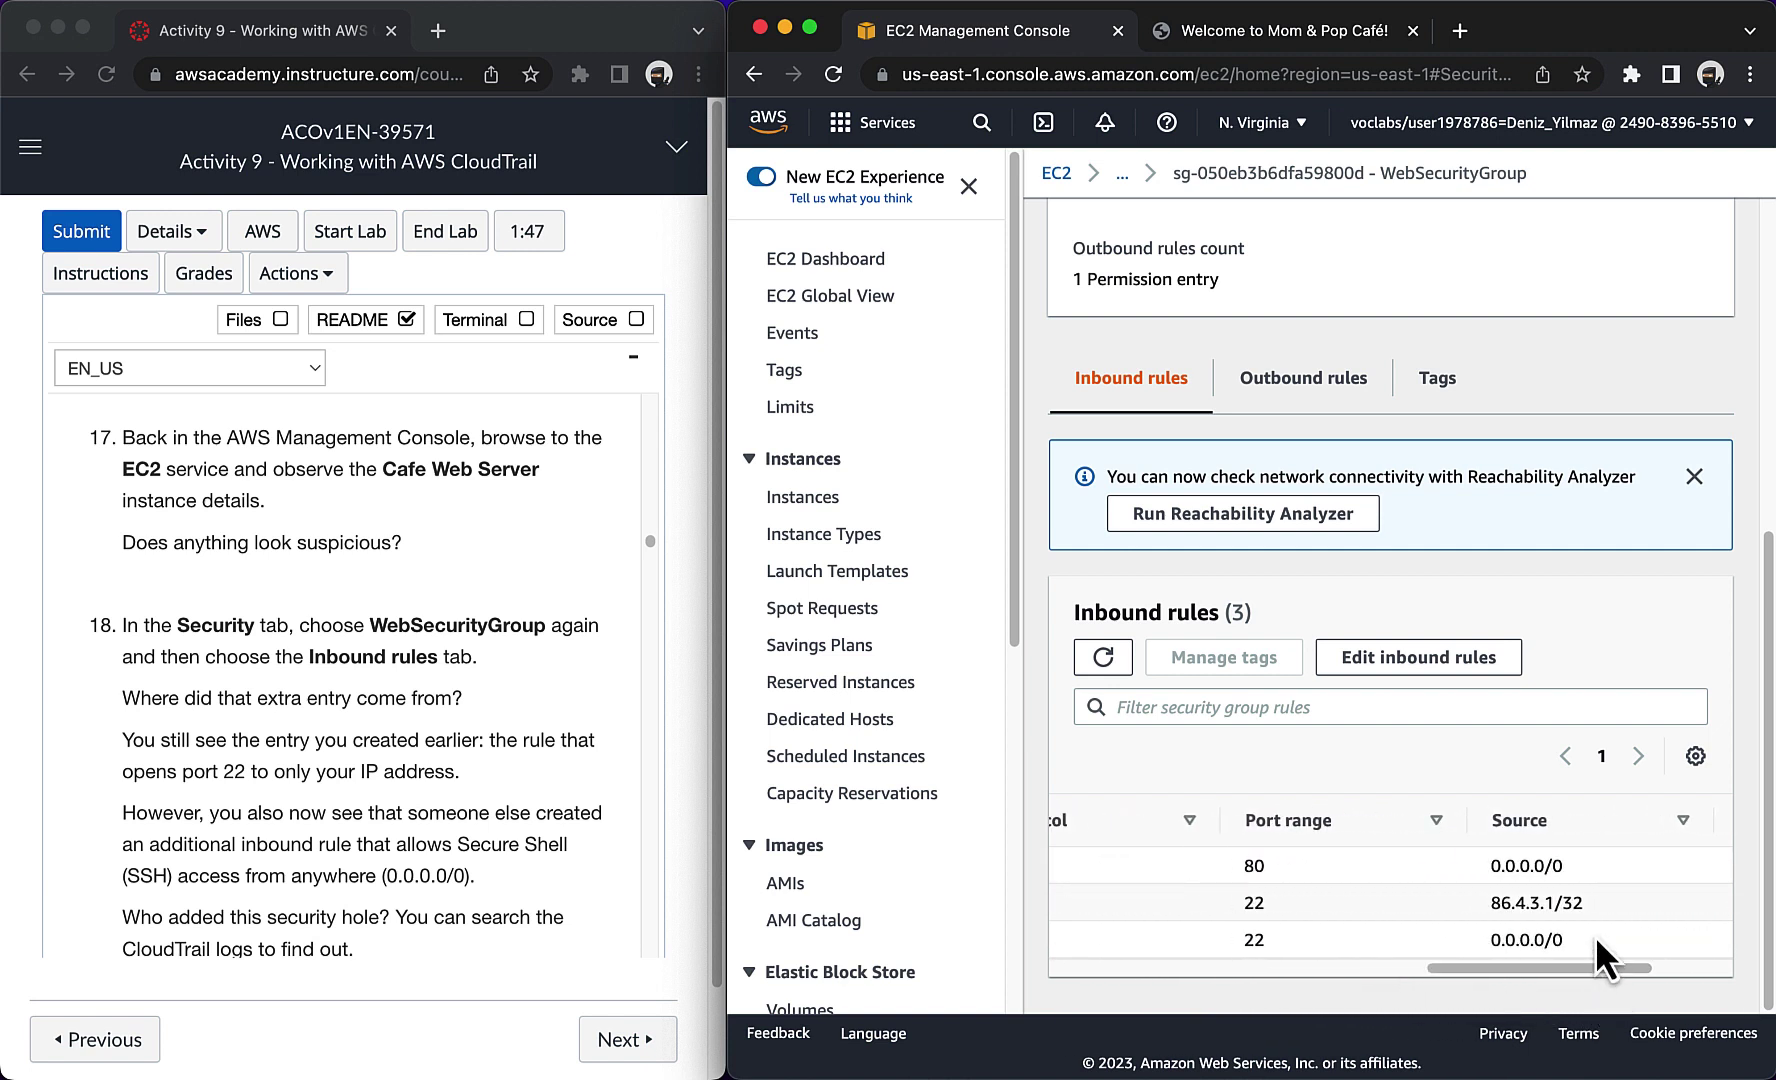
left_click(1485, 940)
left_click_drag(1480, 966, 1066, 992)
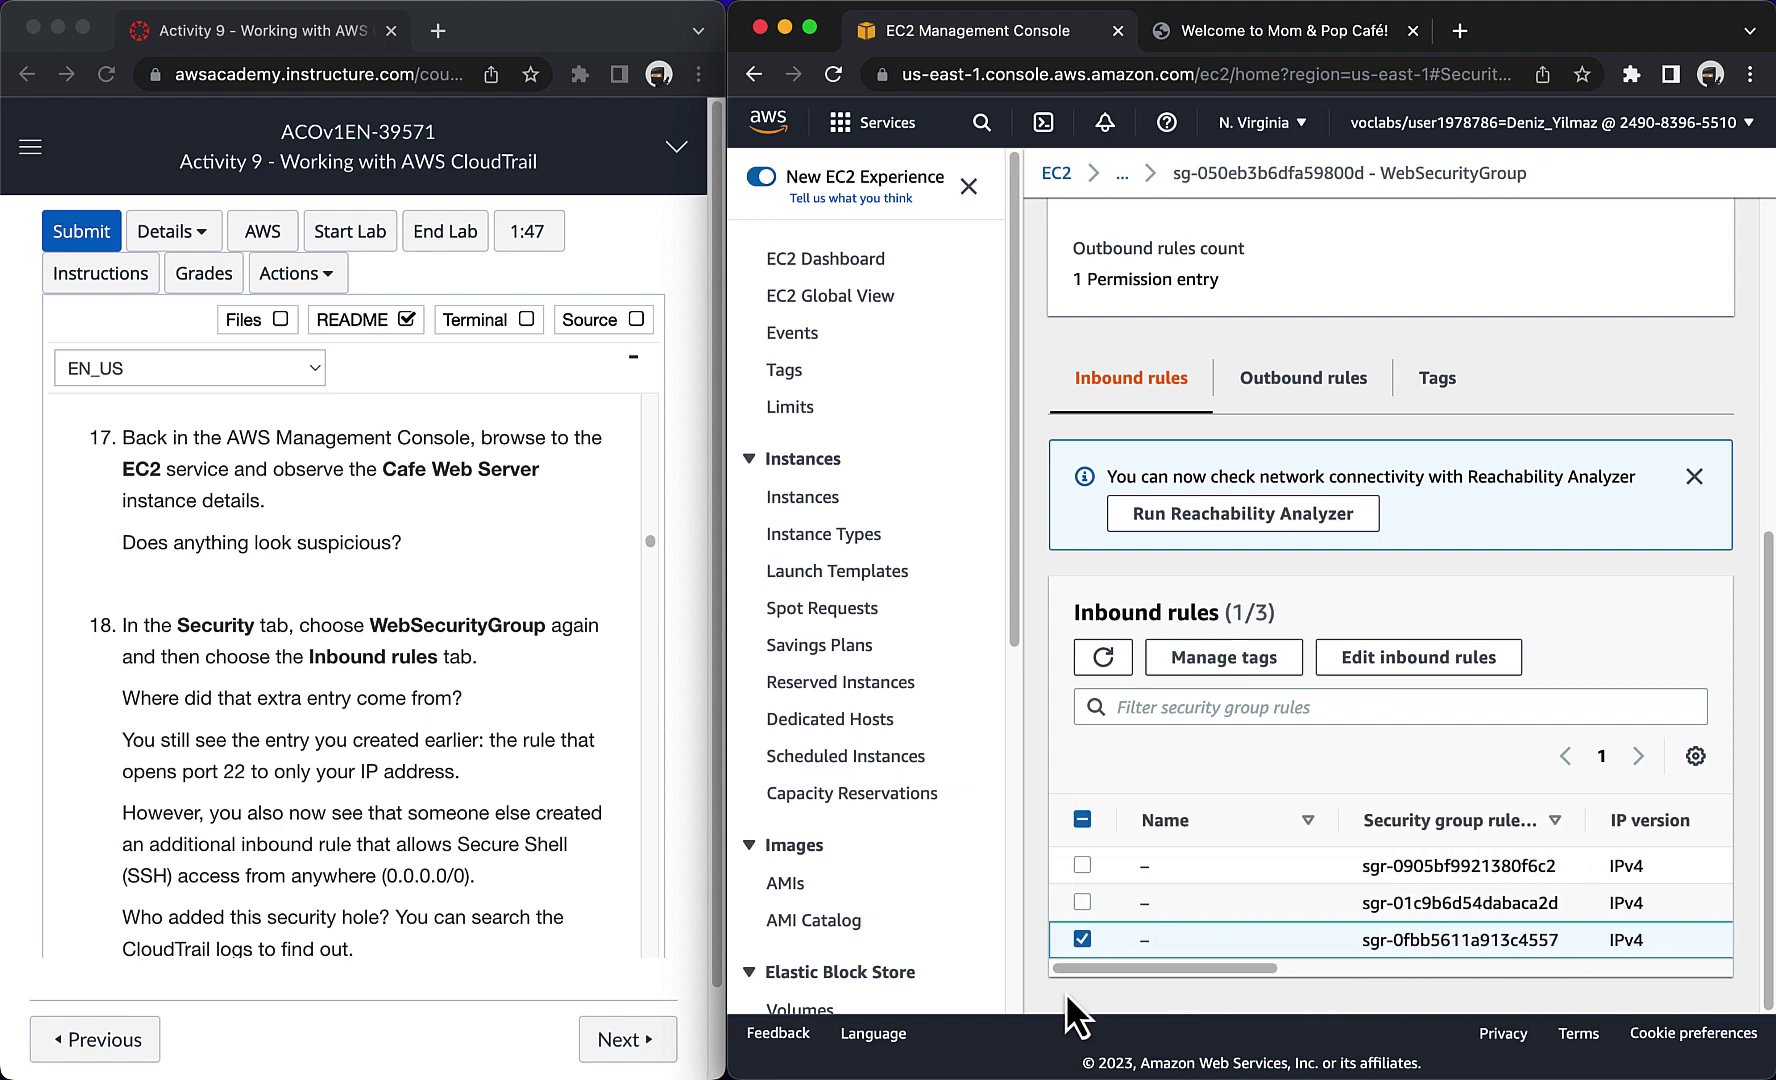
Step: Following Task 3.2 for macOS/Linux, download the SSH key labsuser.pem from the lab credentials and close the credentials window
left_click(325, 826)
scroll(325, 826, "down", 5)
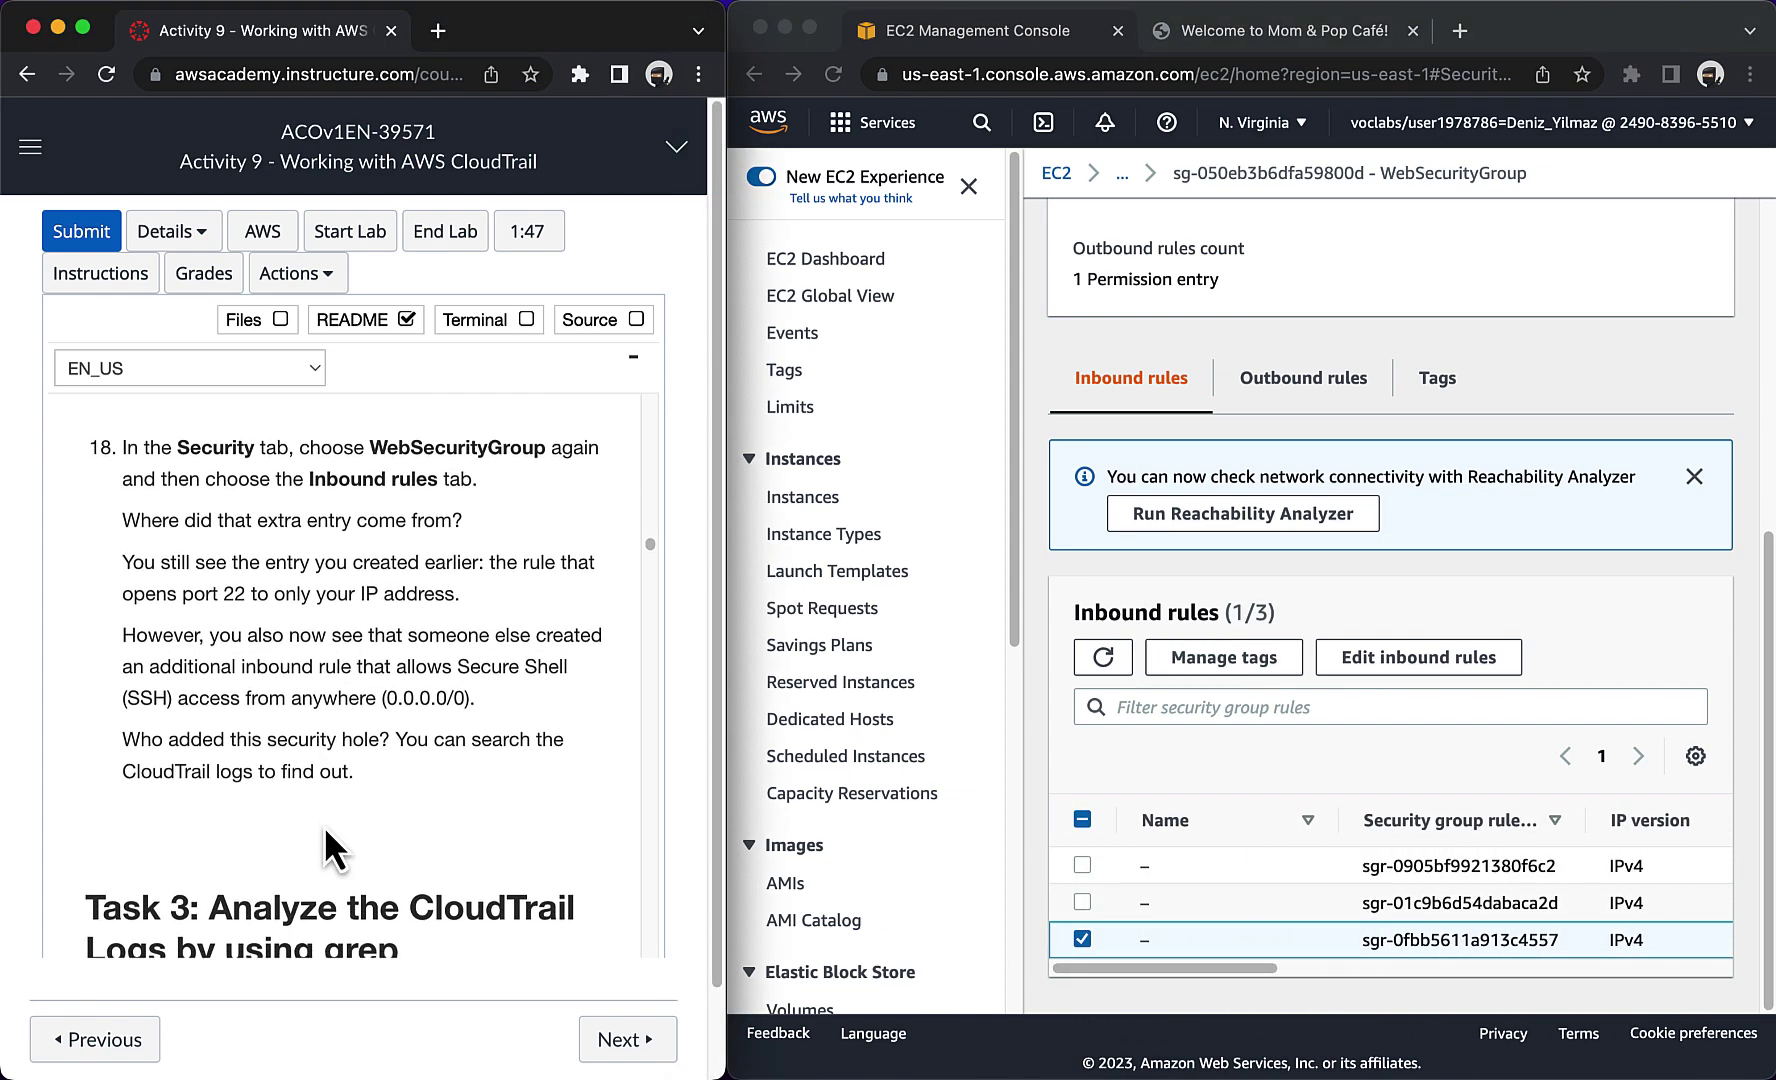
scroll(325, 826, "down", 4)
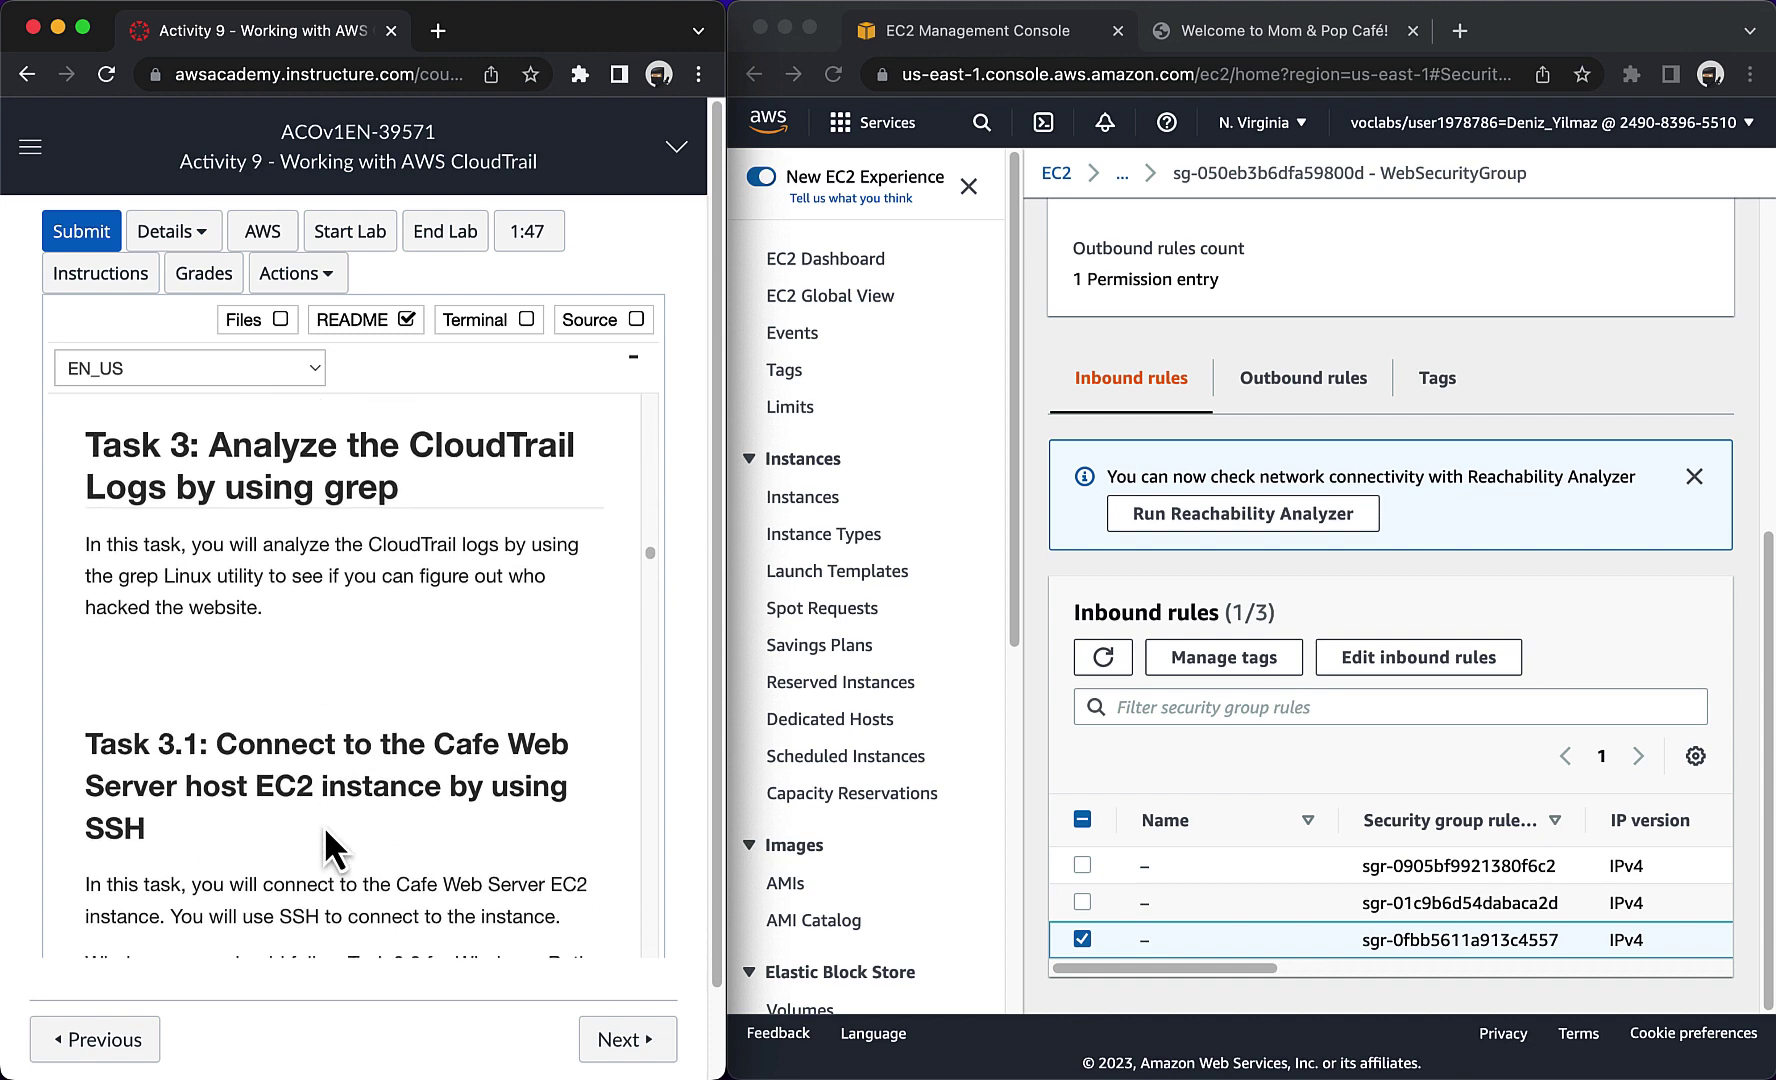
scroll(329, 750, "down", 5)
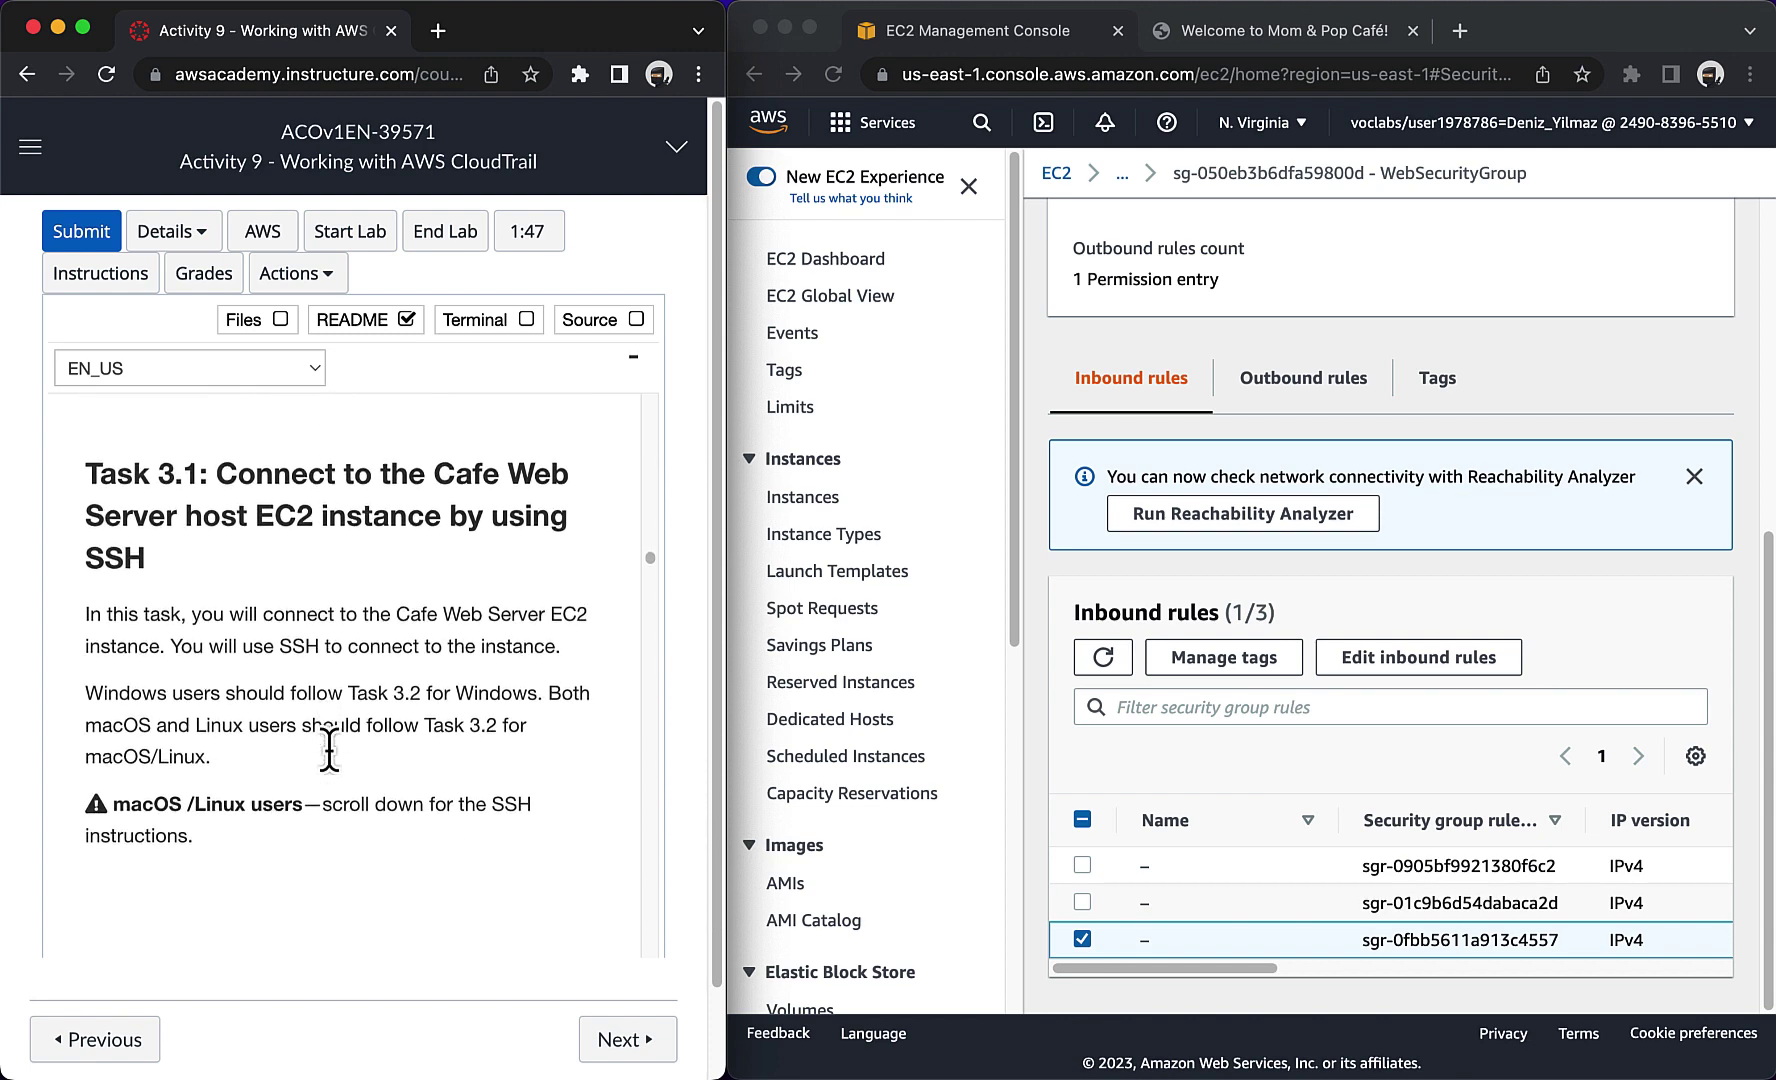
scroll(329, 749, "down", 5)
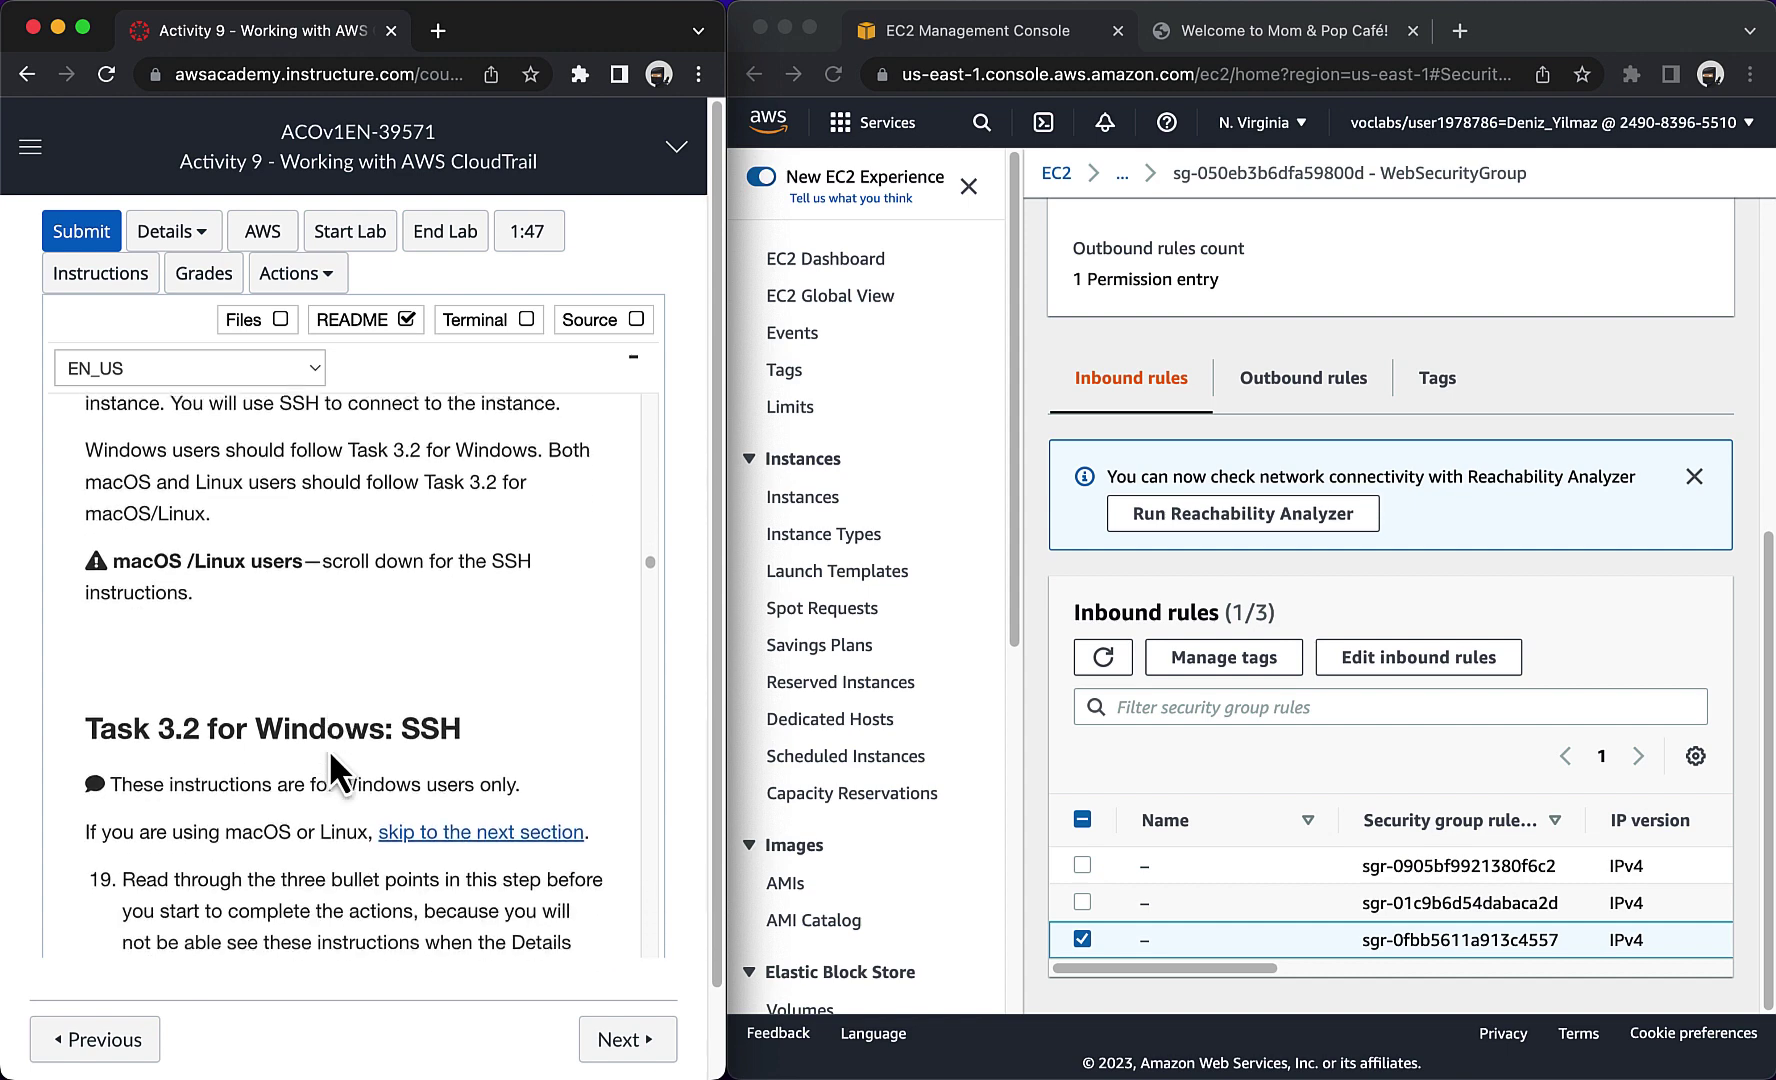
scroll(329, 749, "down", 8)
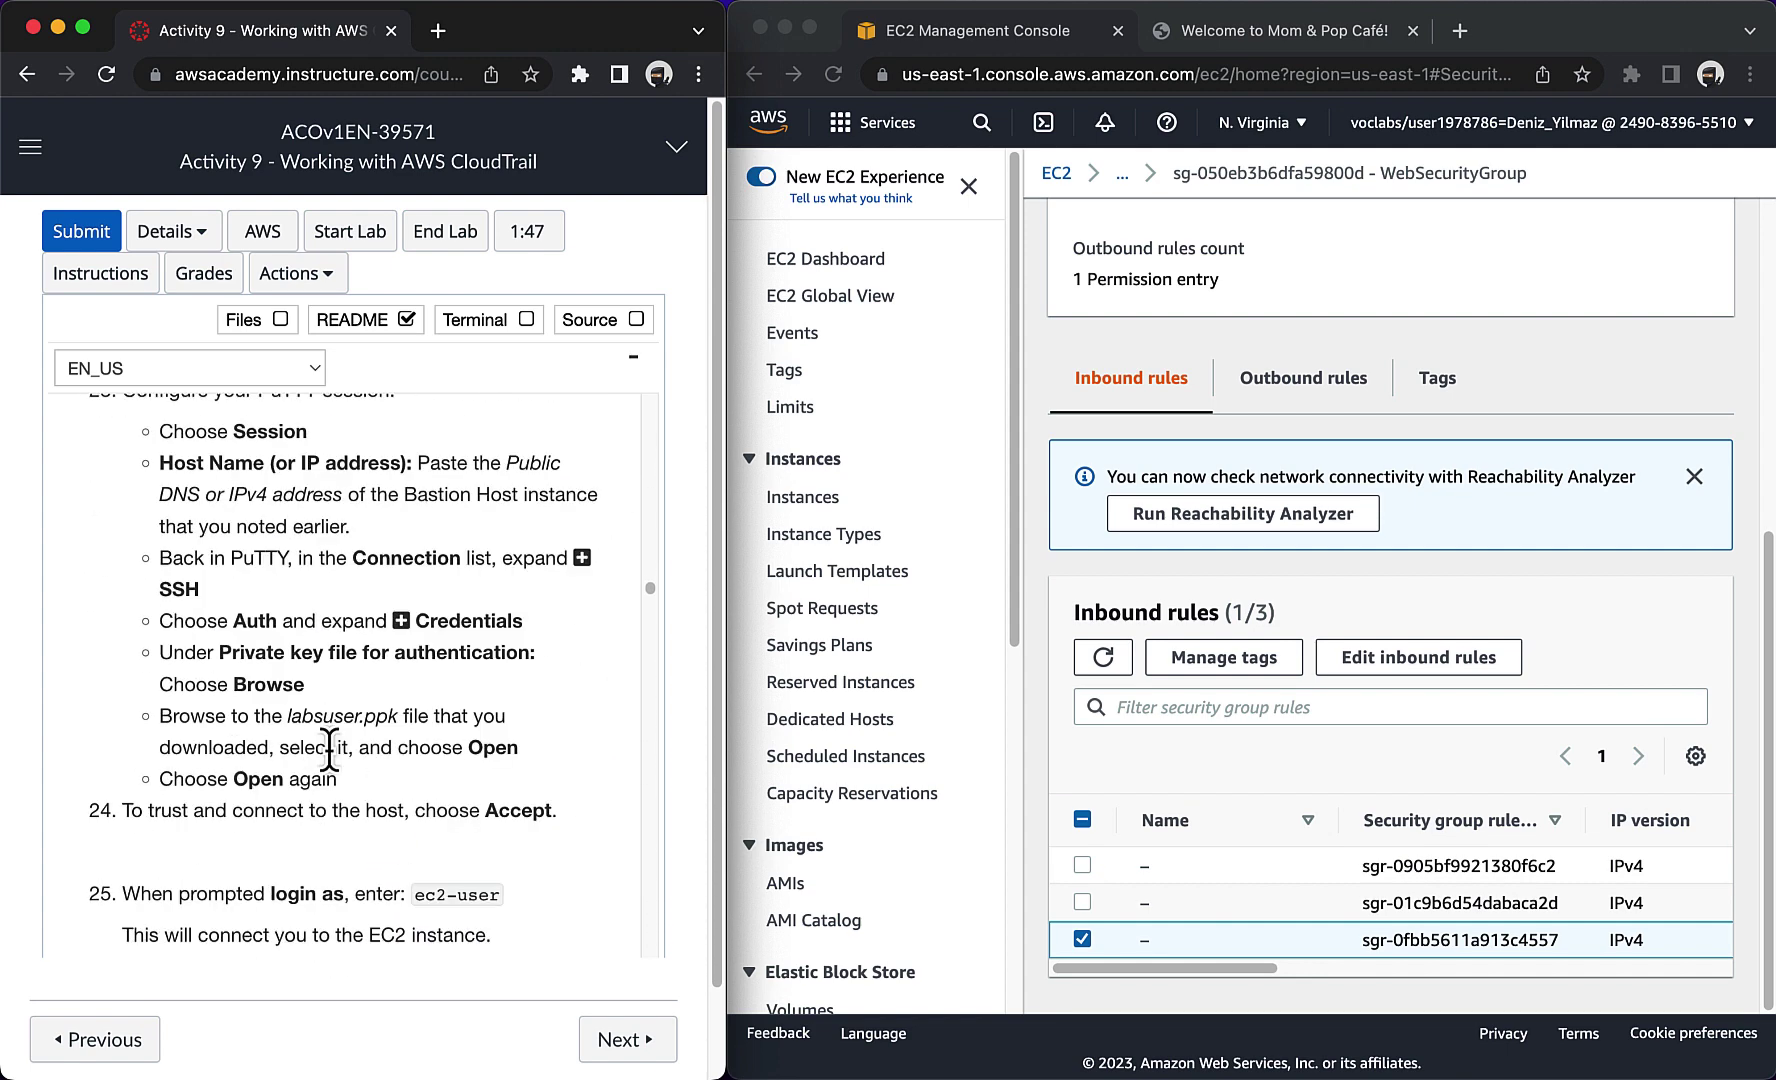
scroll(329, 749, "down", 5)
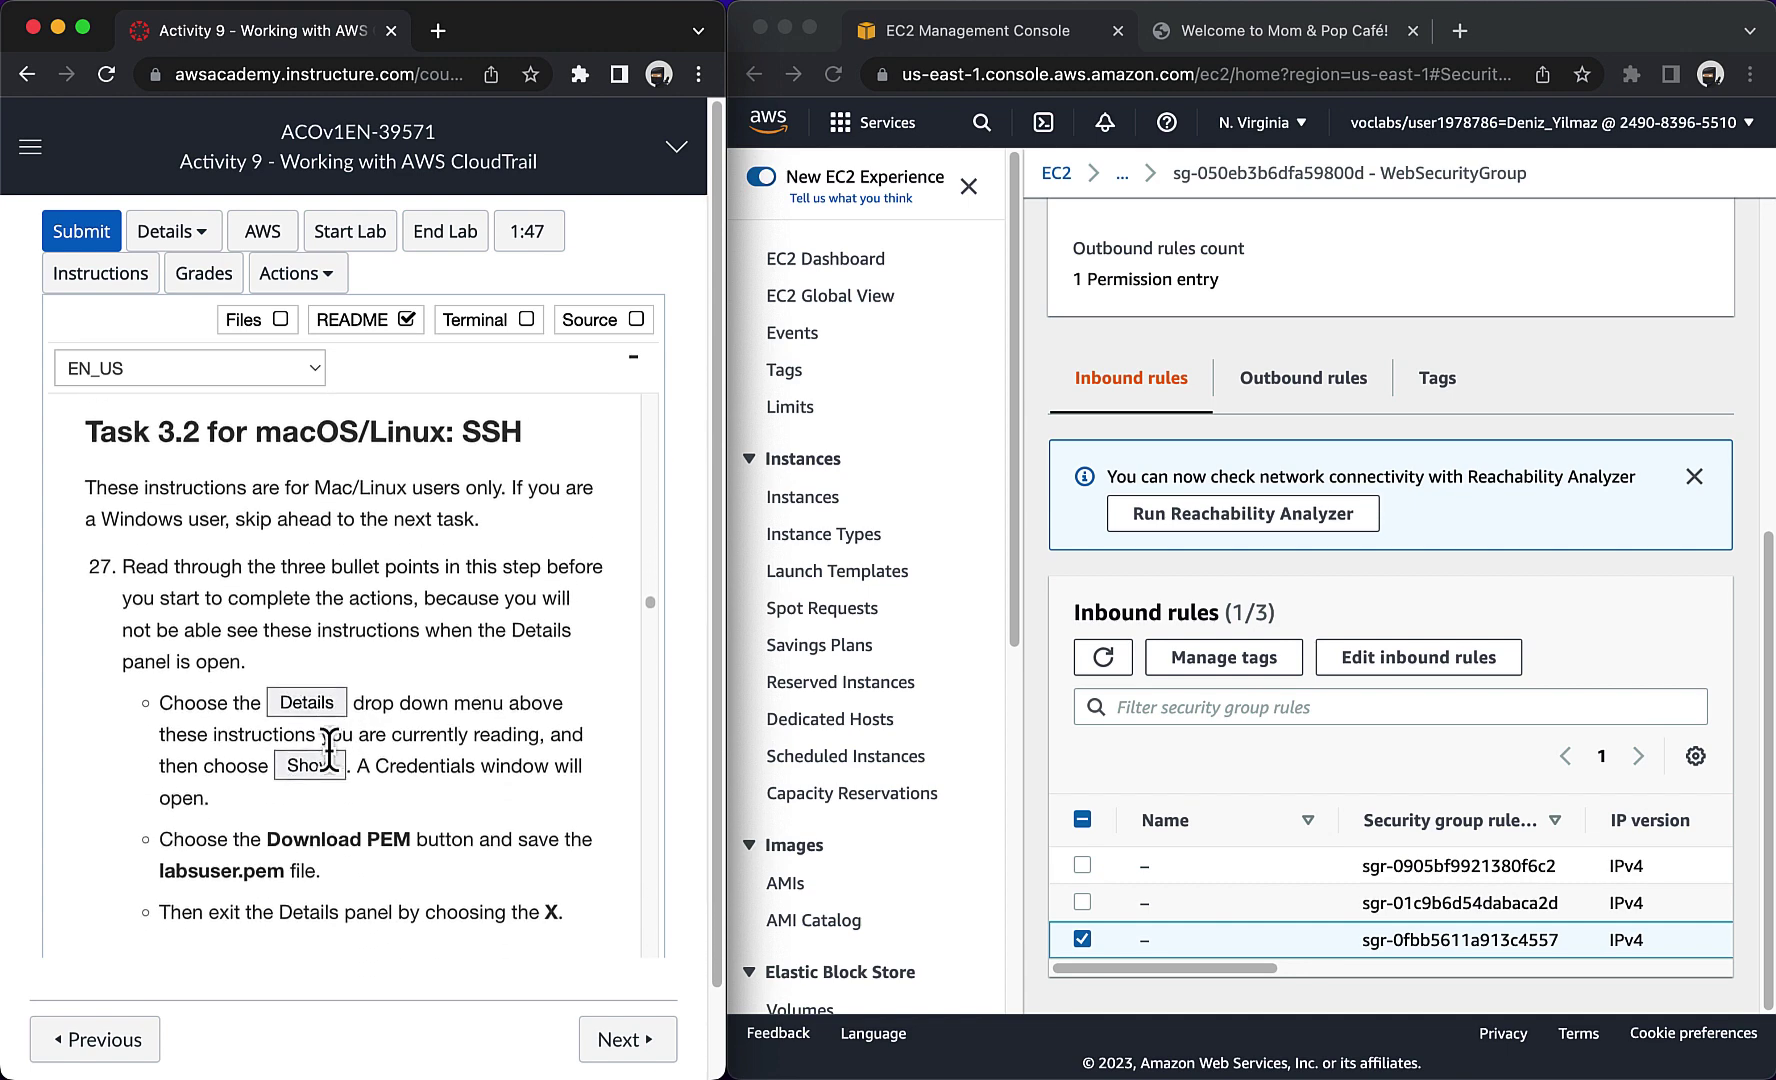
left_click(165, 231)
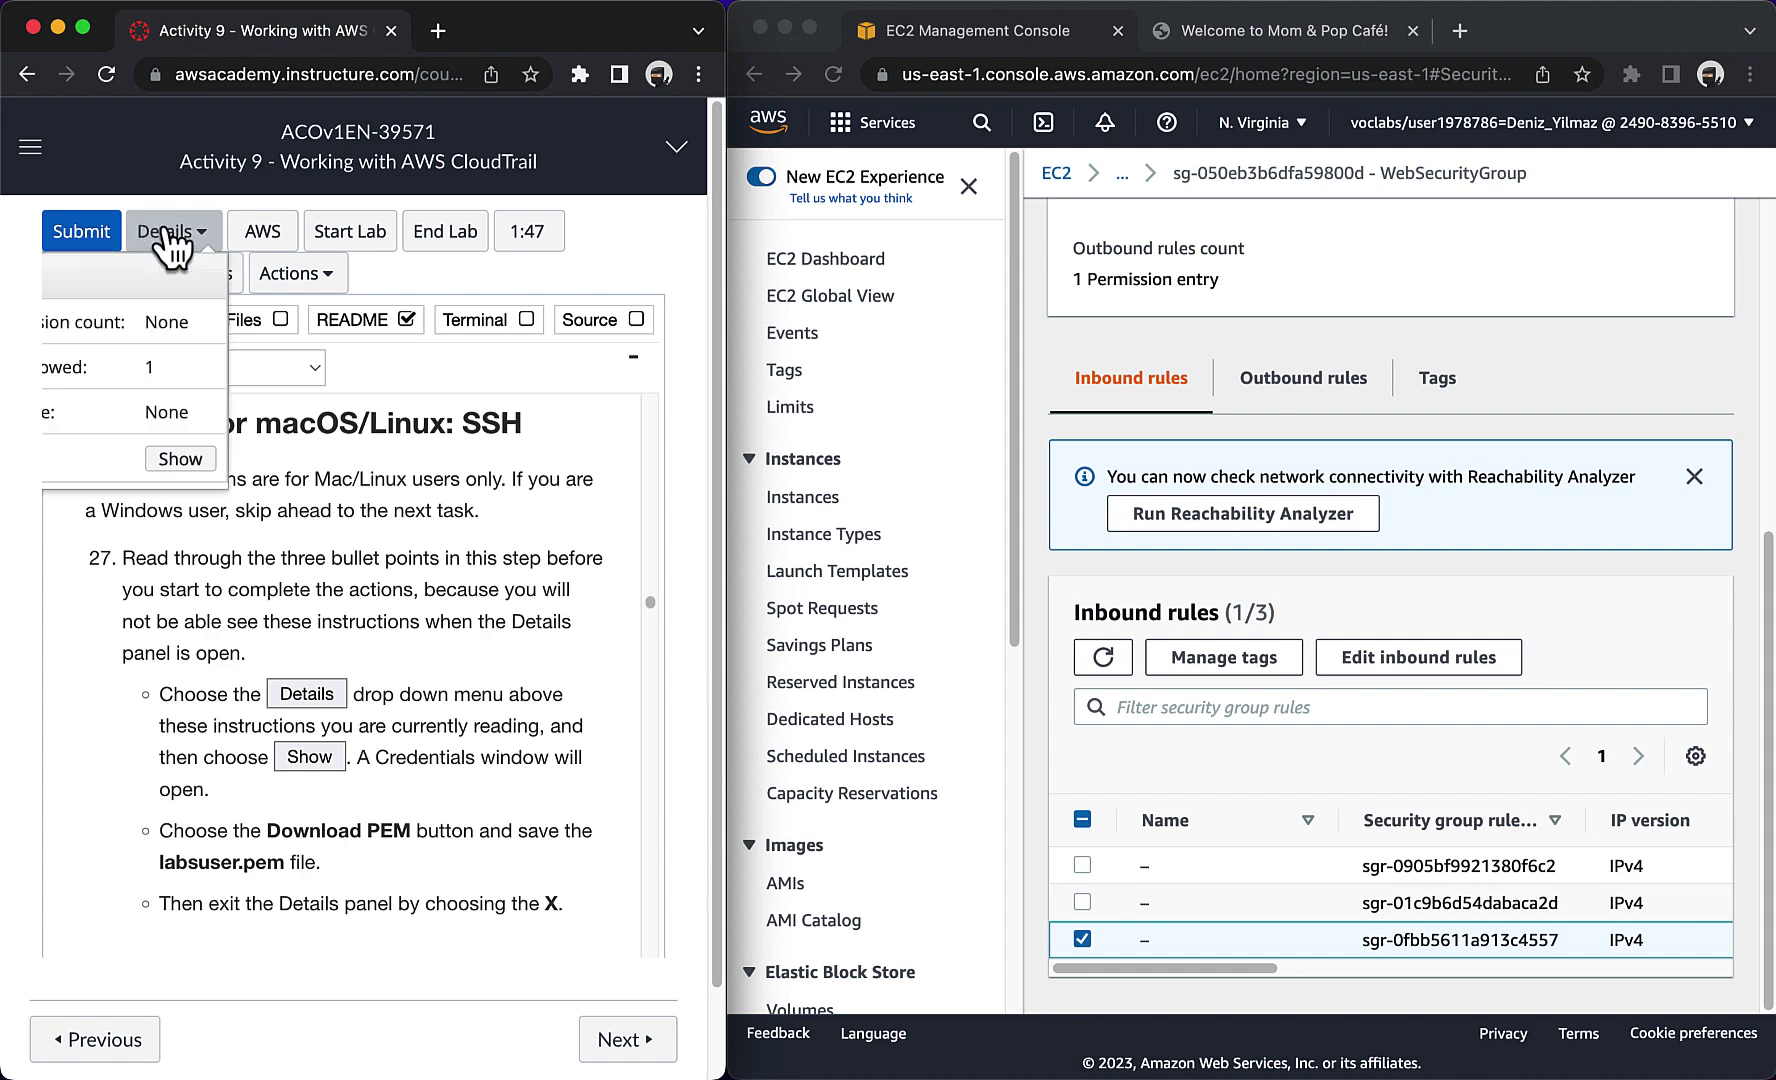
left_click(179, 452)
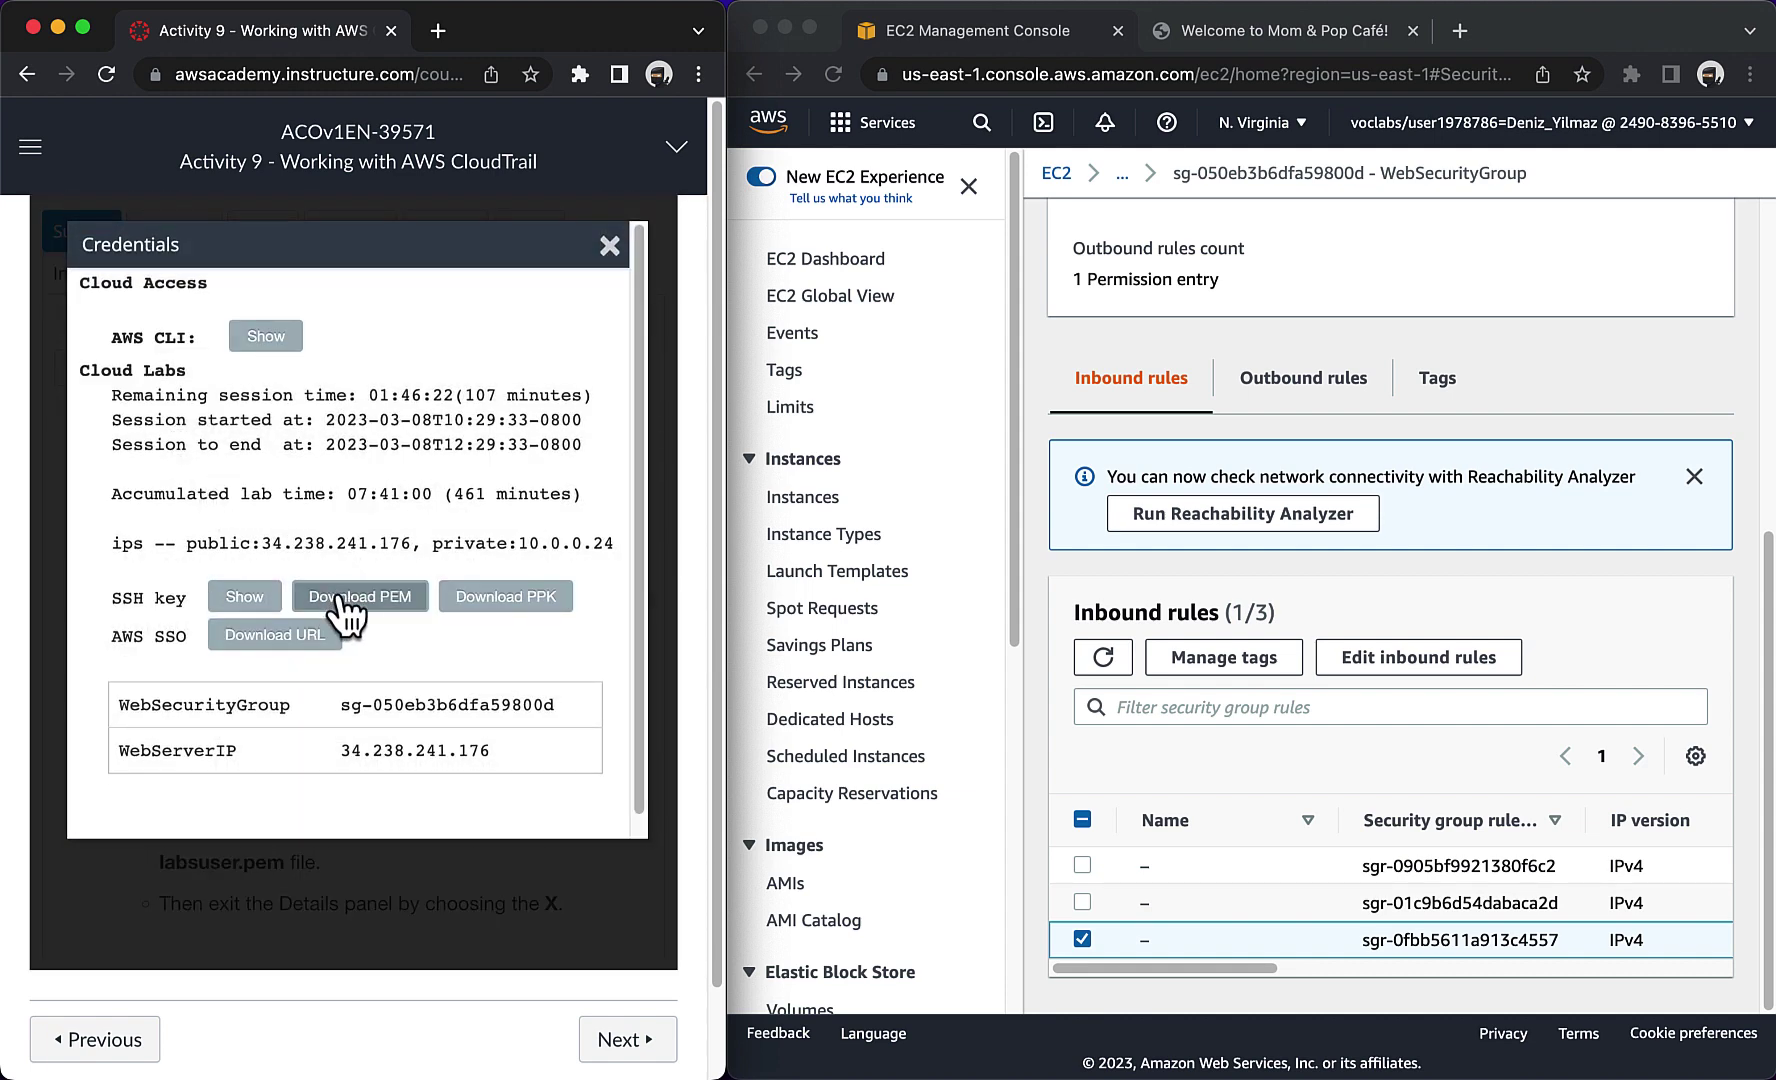
left_click(372, 600)
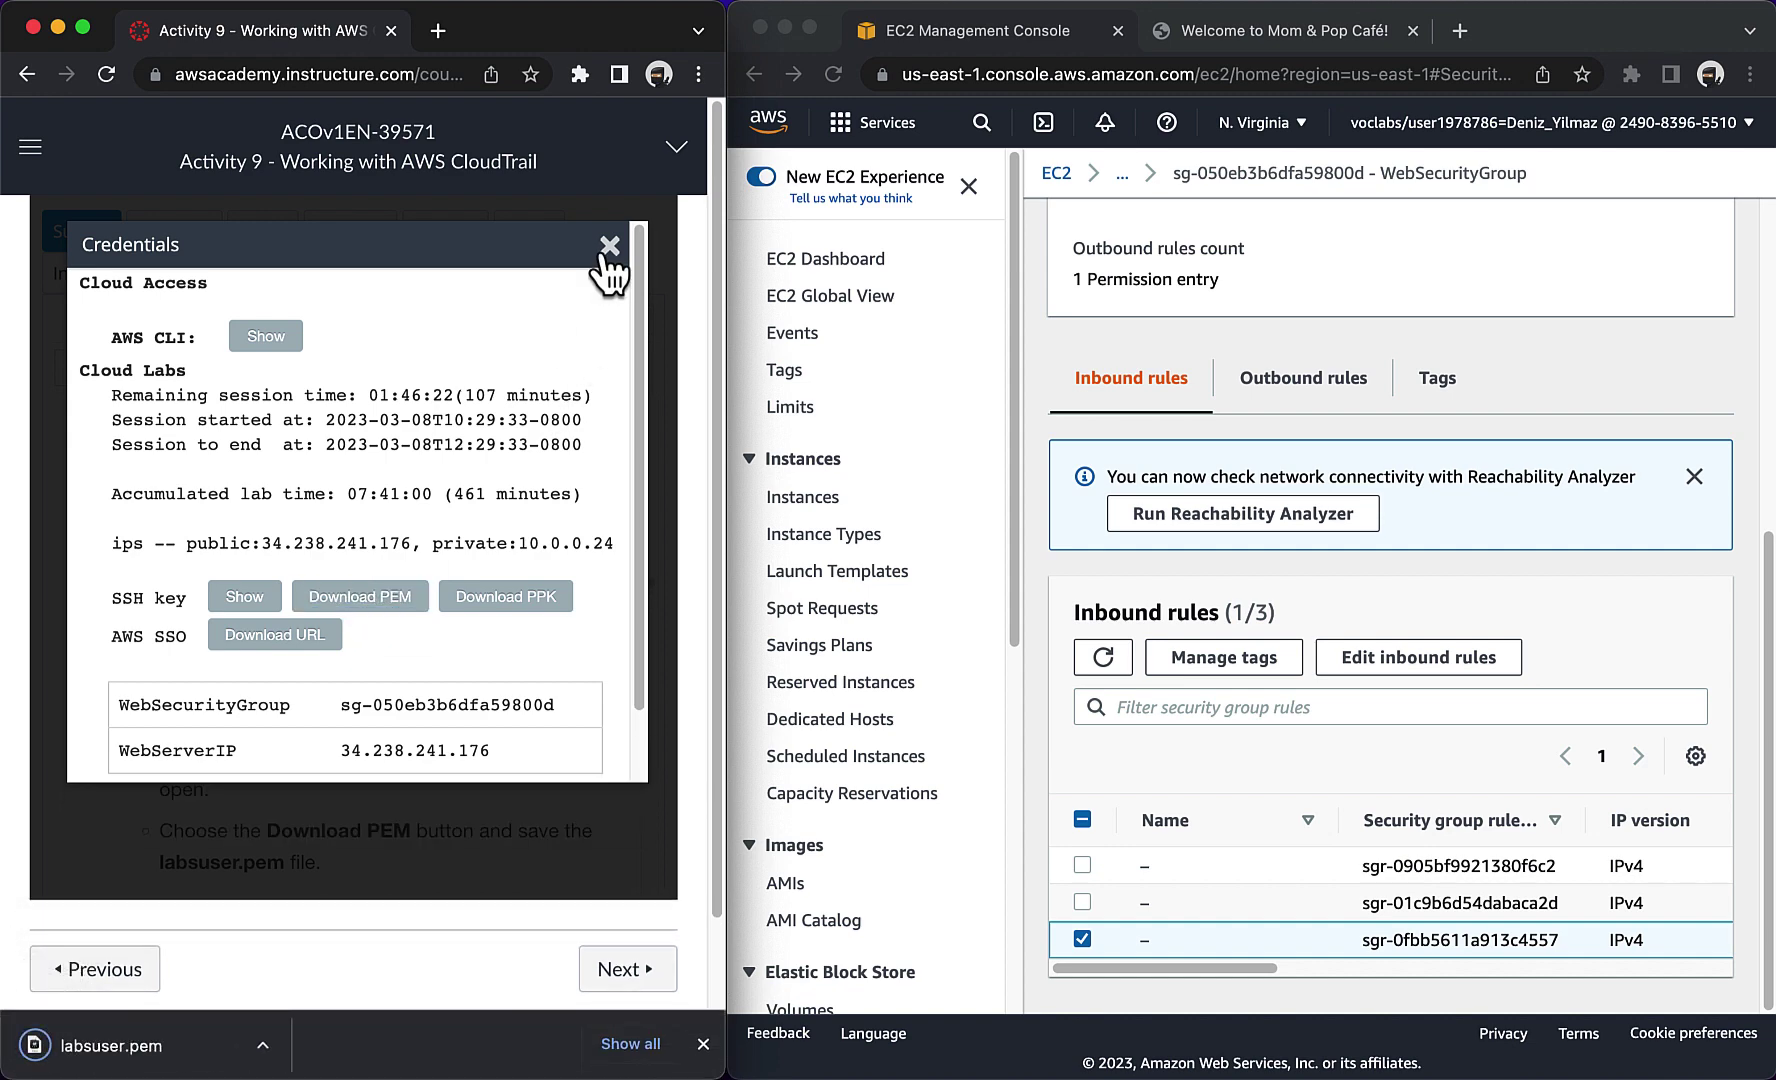
left_click(609, 246)
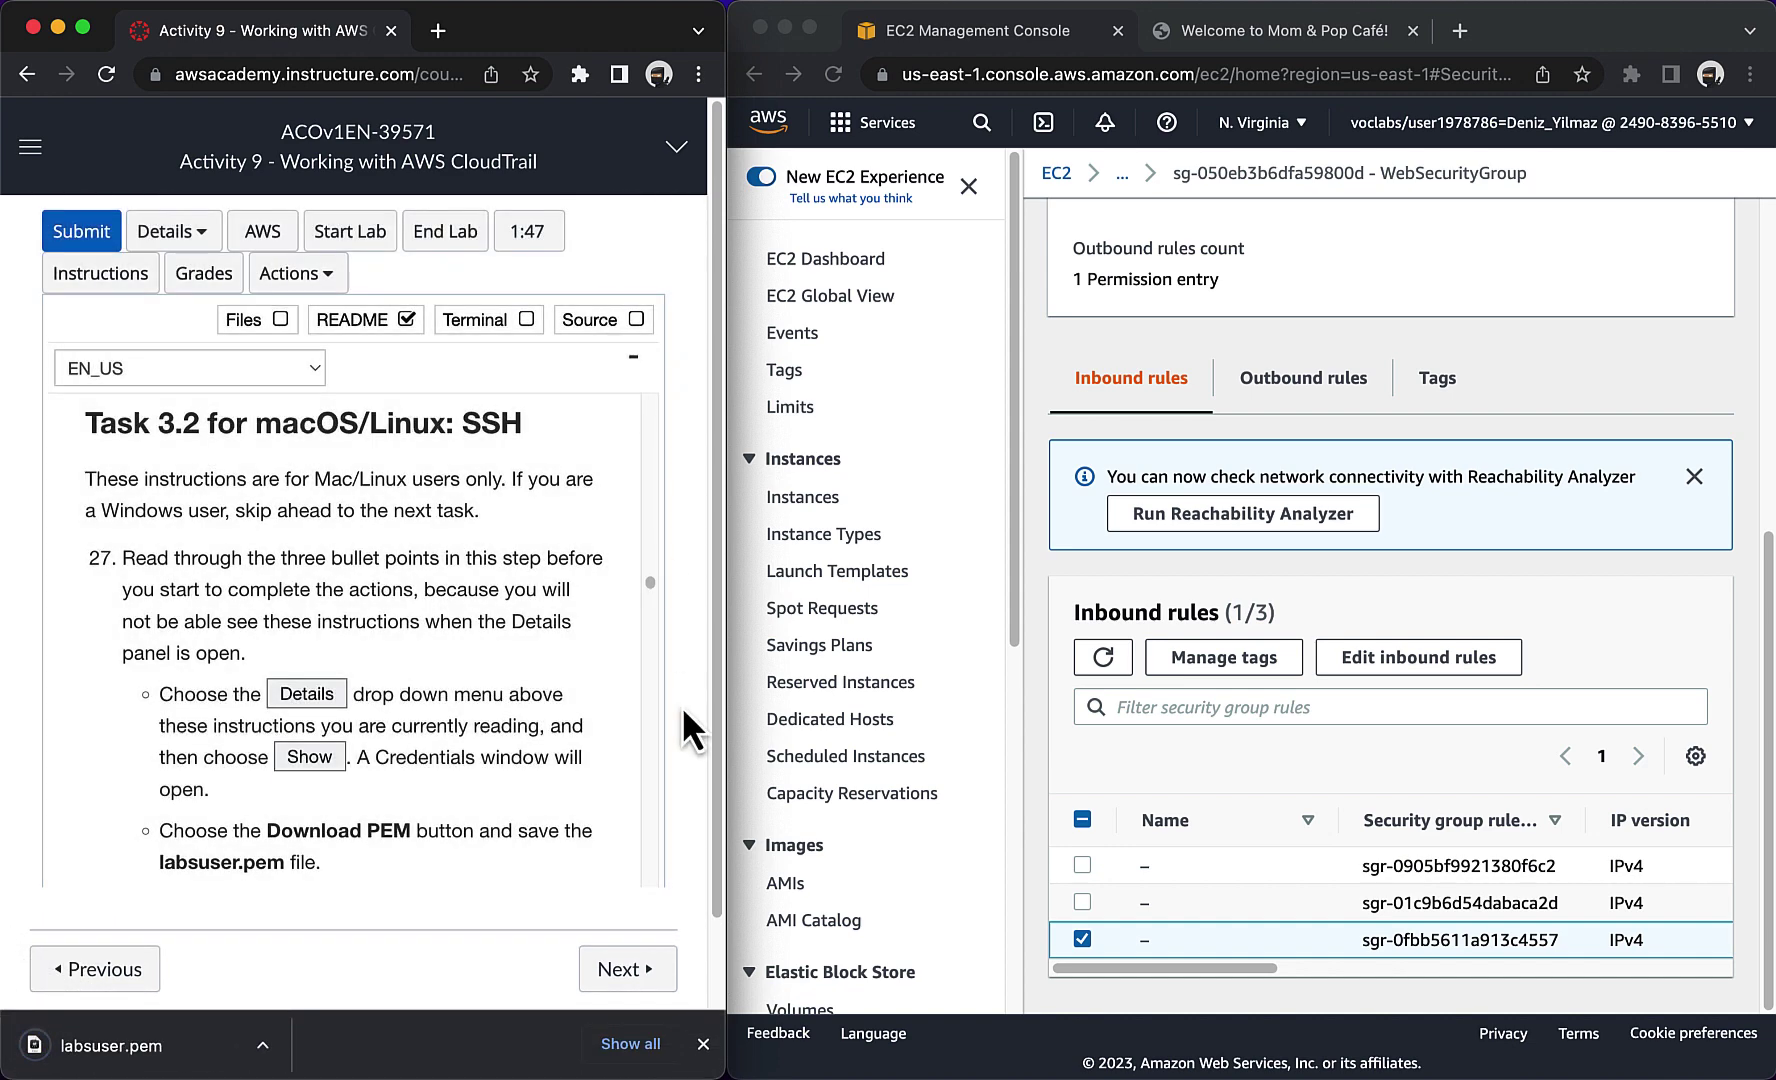
left_click(702, 1043)
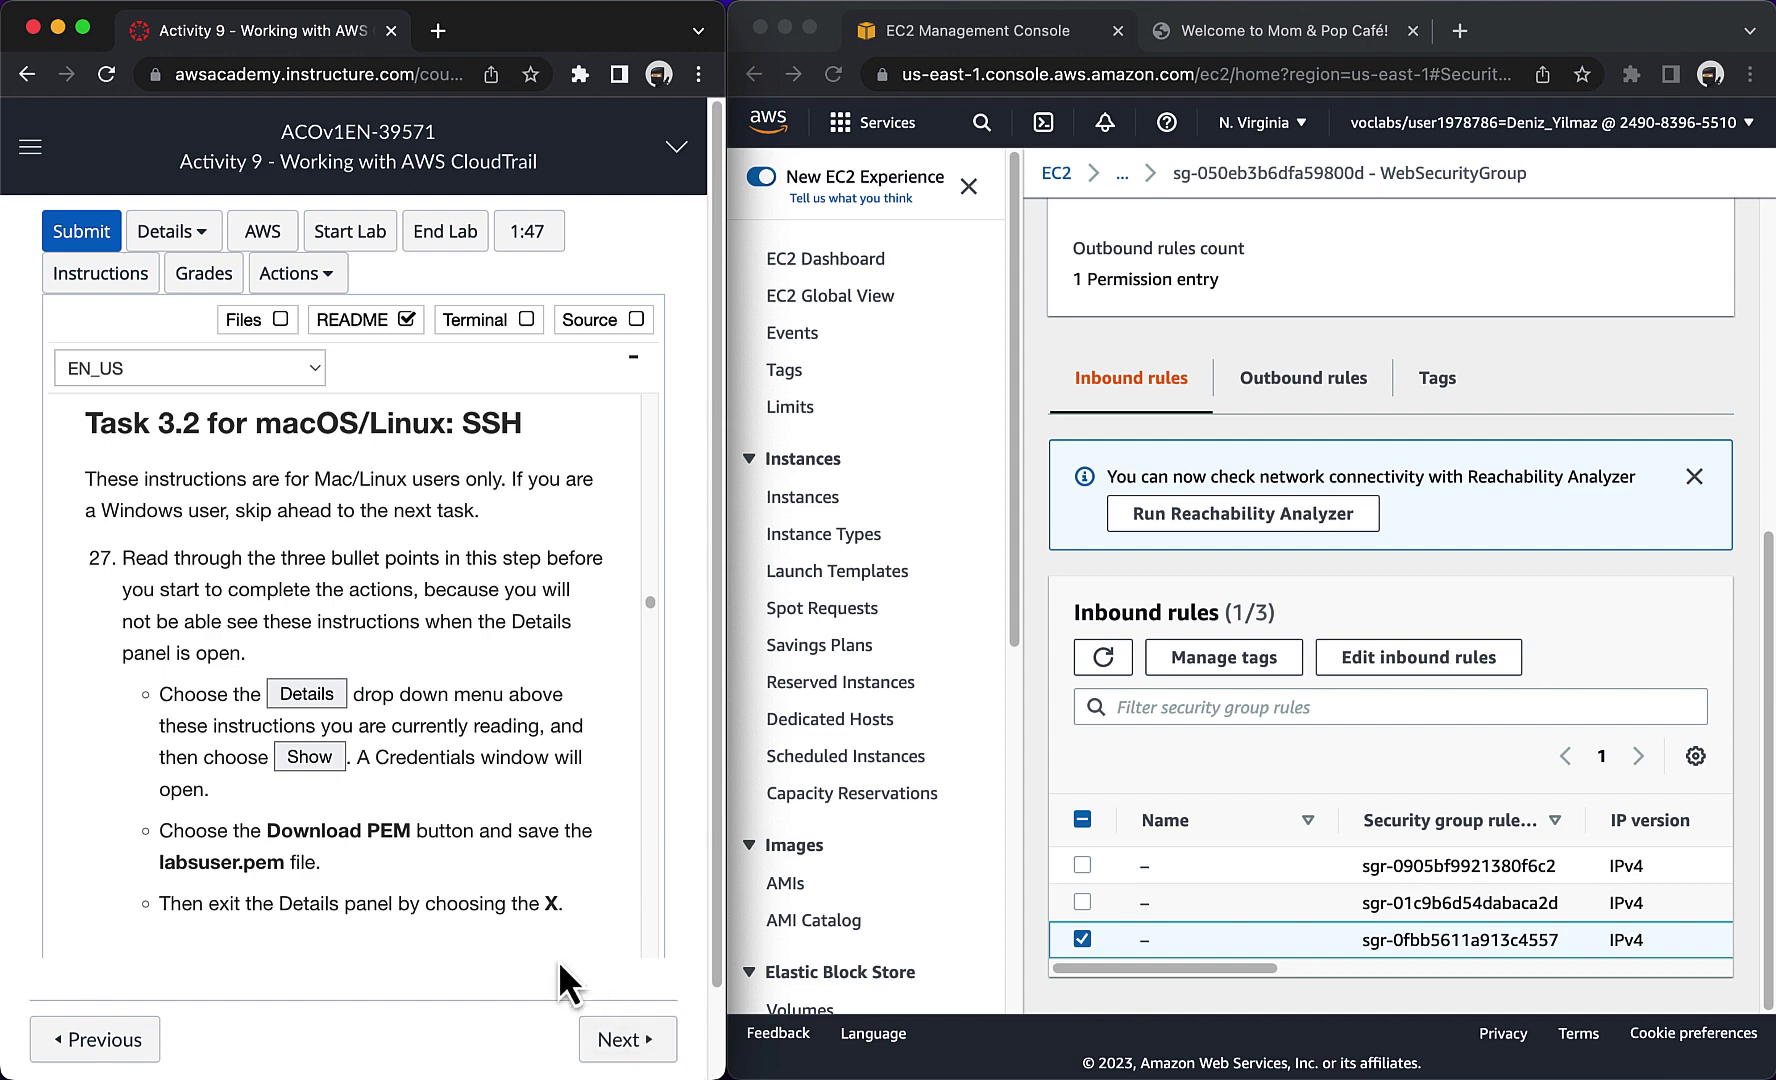
Step: Following steps 28 and 29, switch to Terminal, change to the downloads directory and run chmod 400 labsuser.pem
scroll(508, 903, "down", 10)
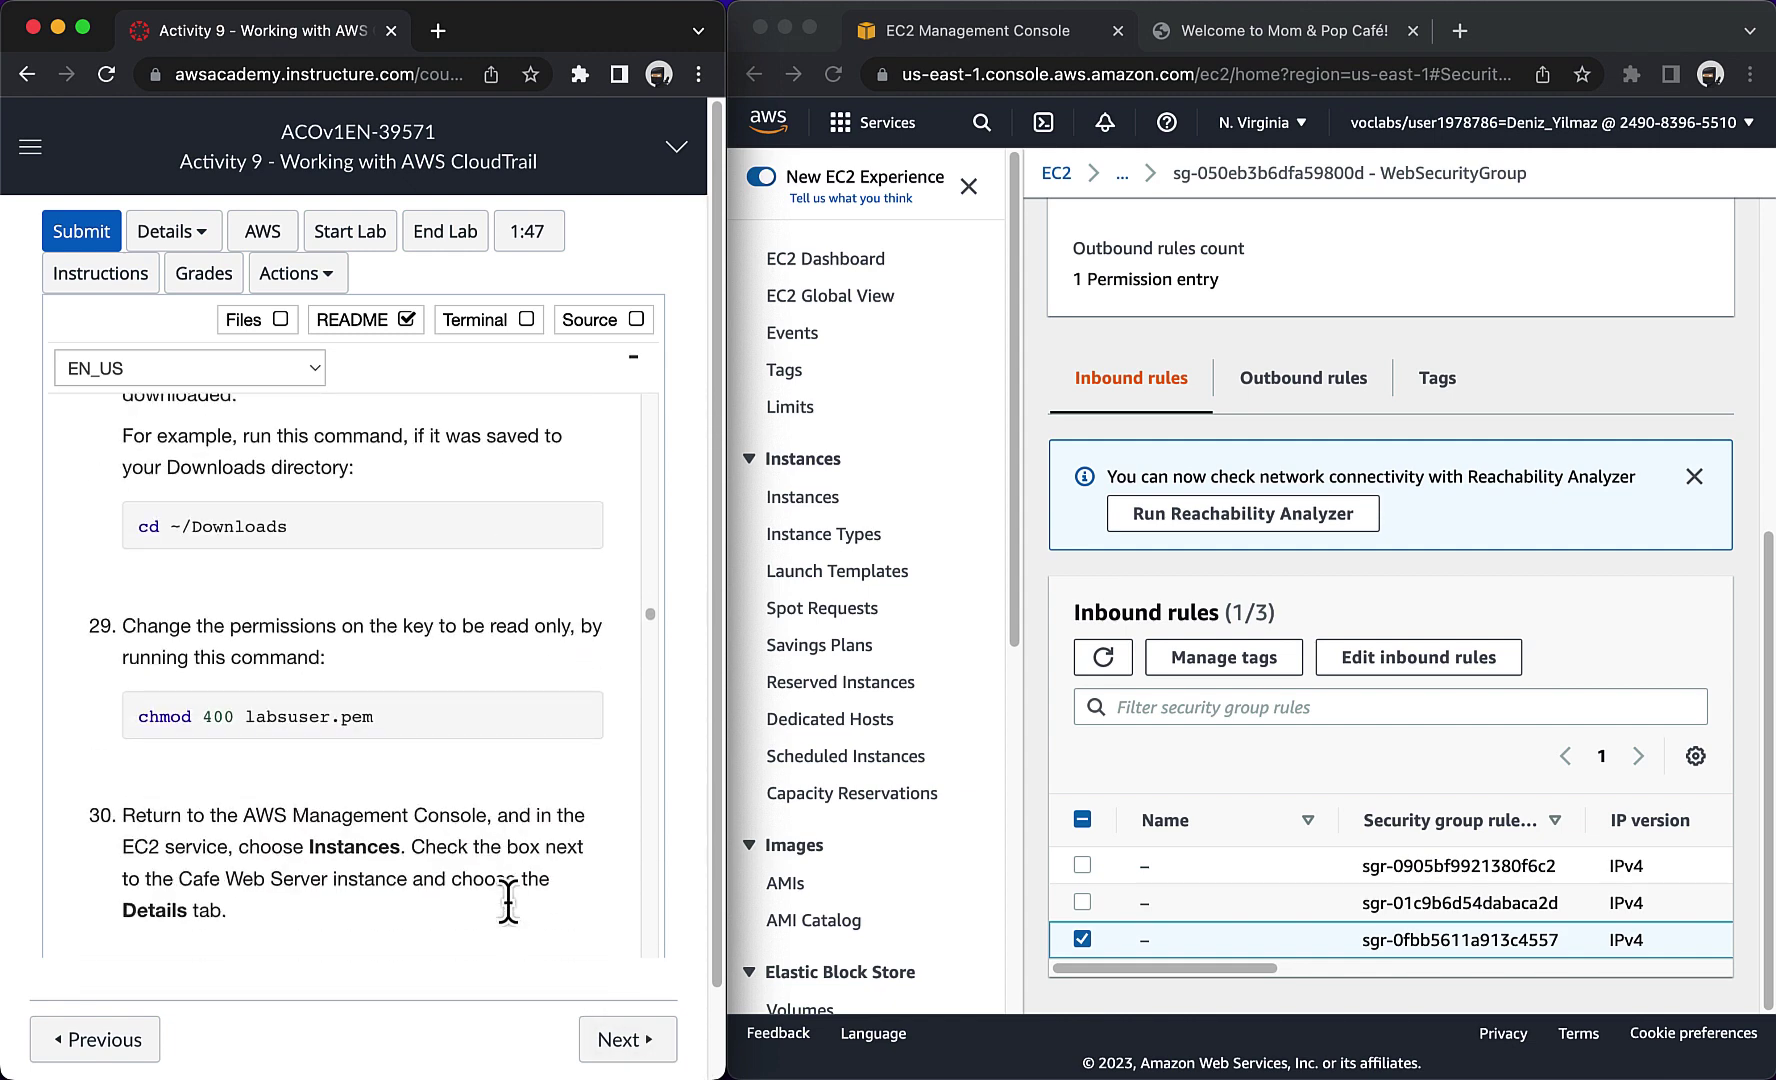
scroll(508, 903, "down", 10)
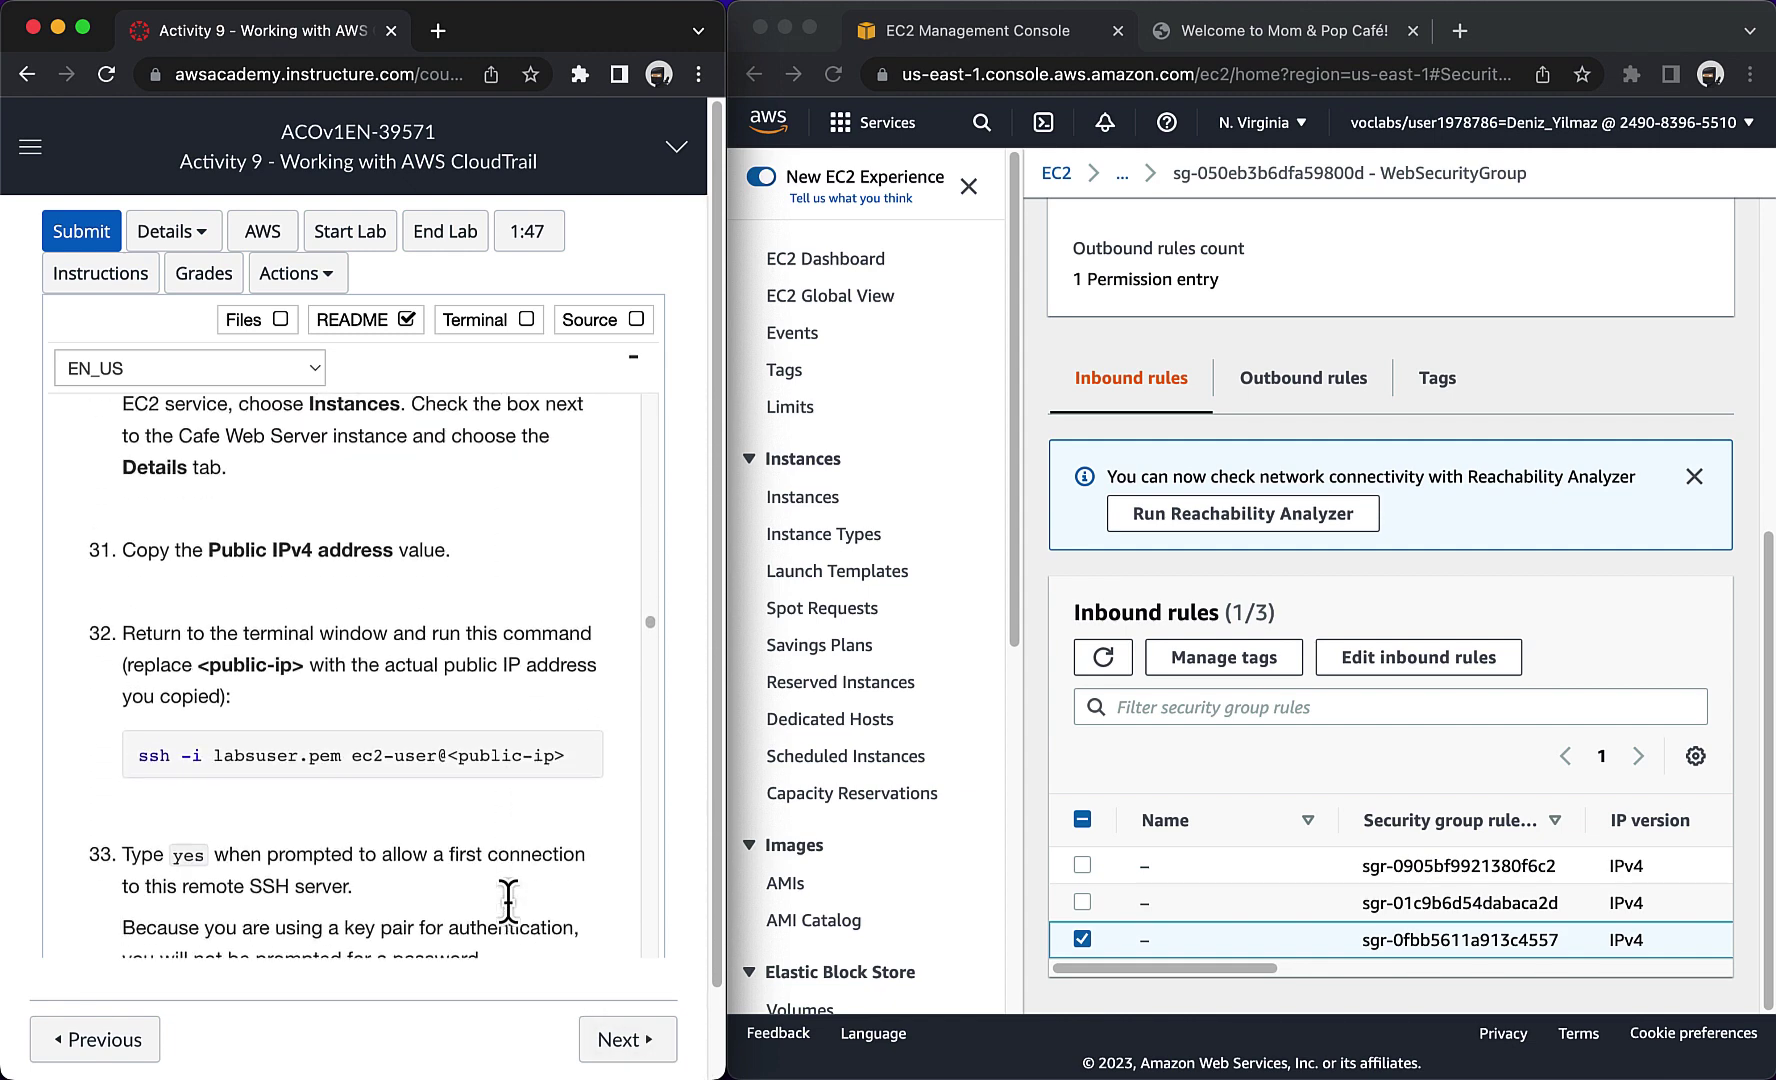
scroll(508, 900, "down", 3)
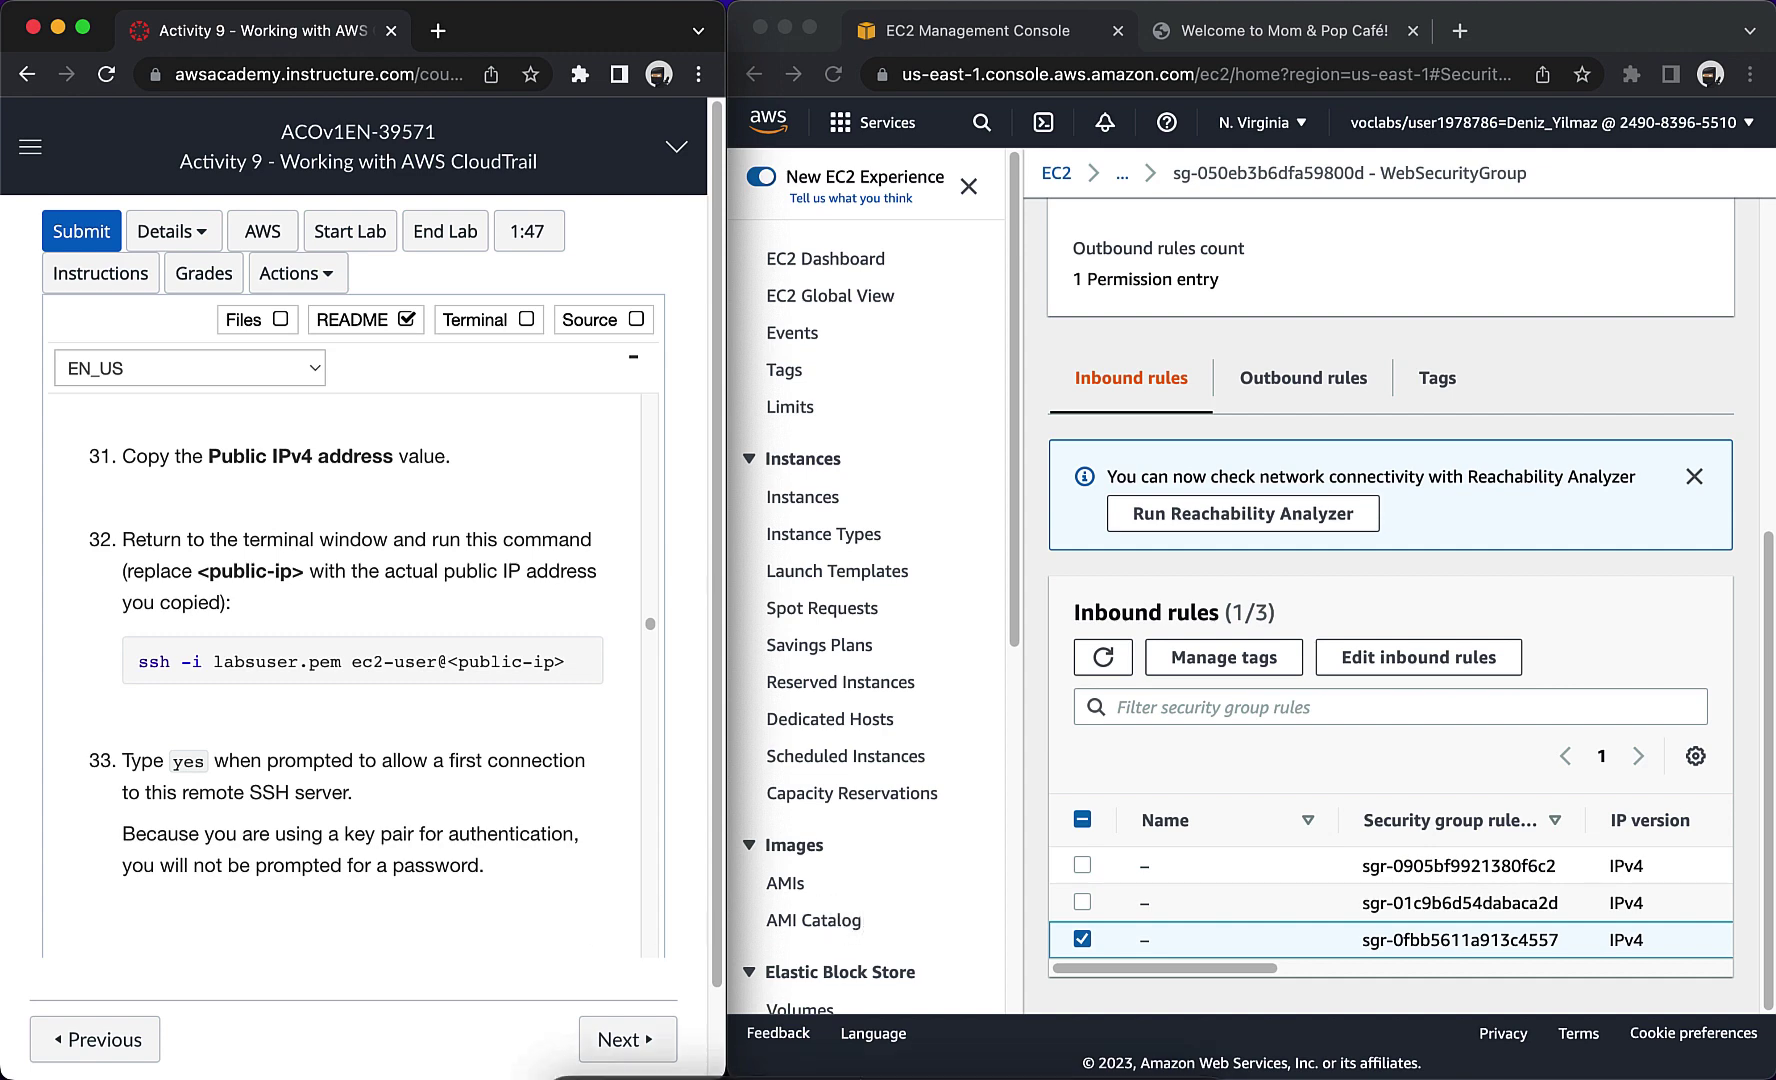
left_click(925, 1025)
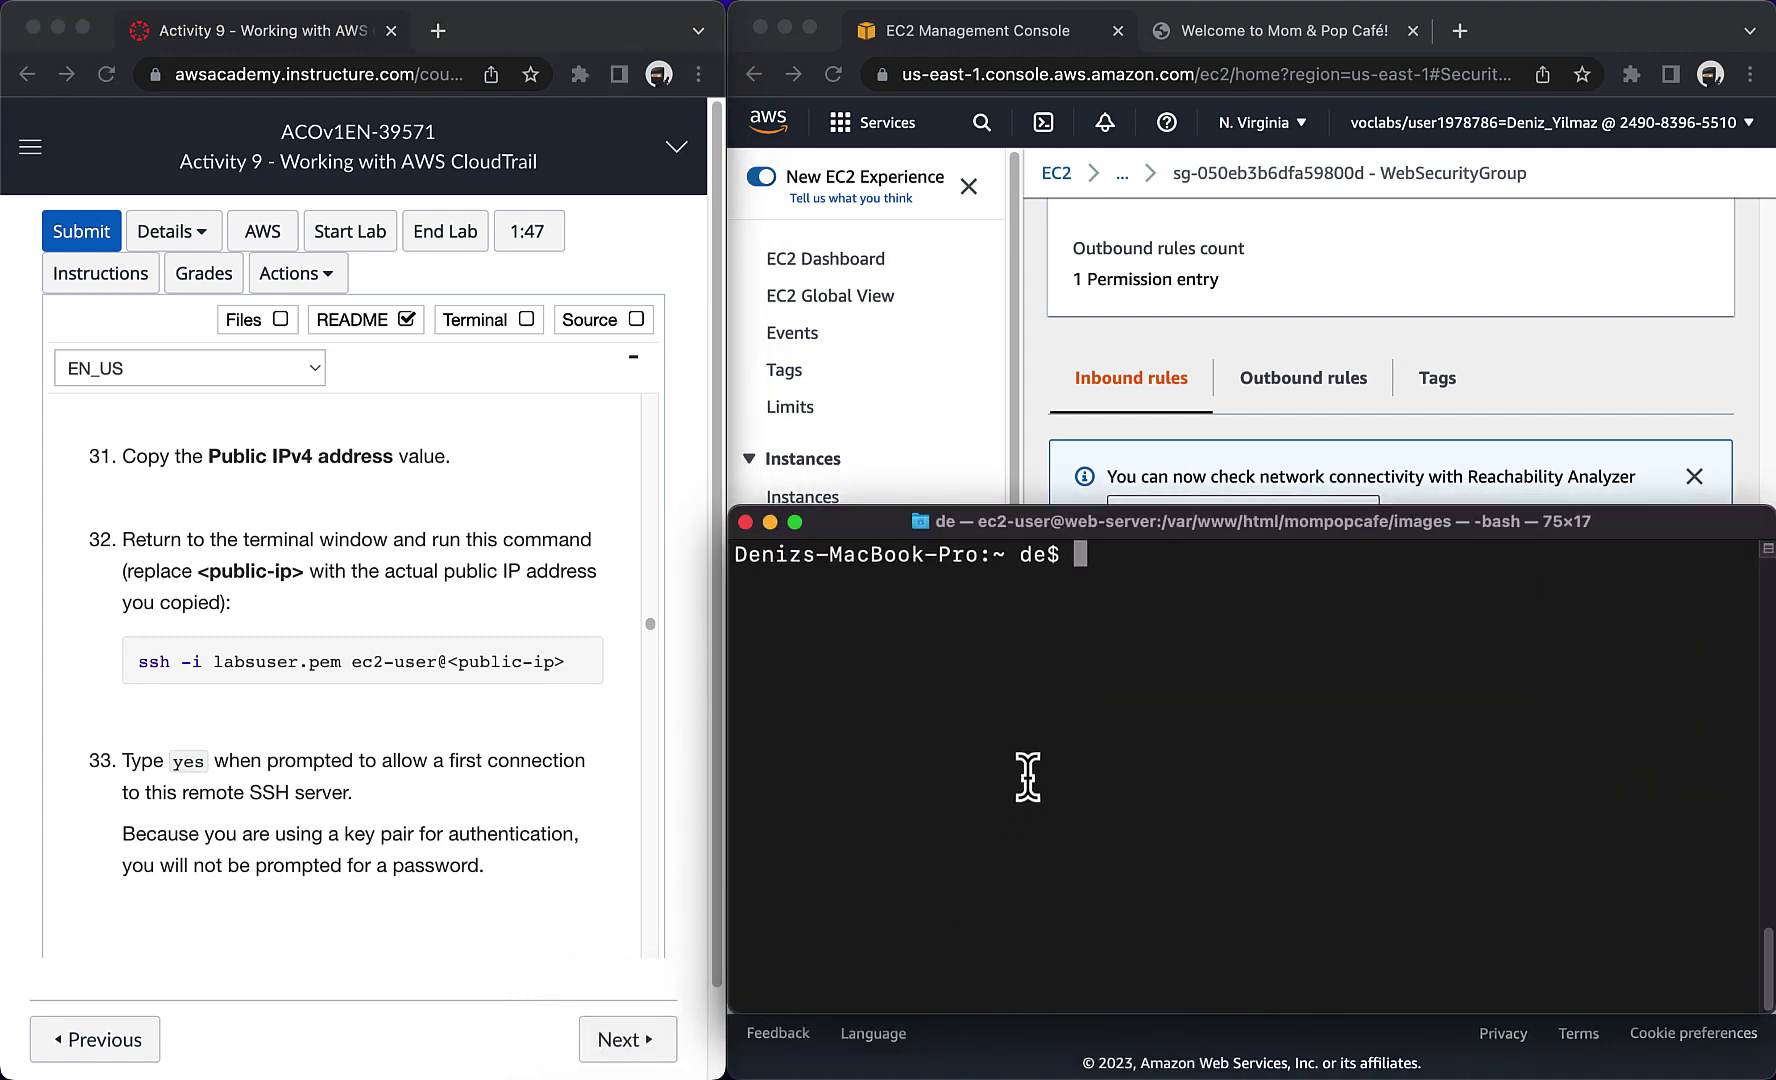
type("cd download")
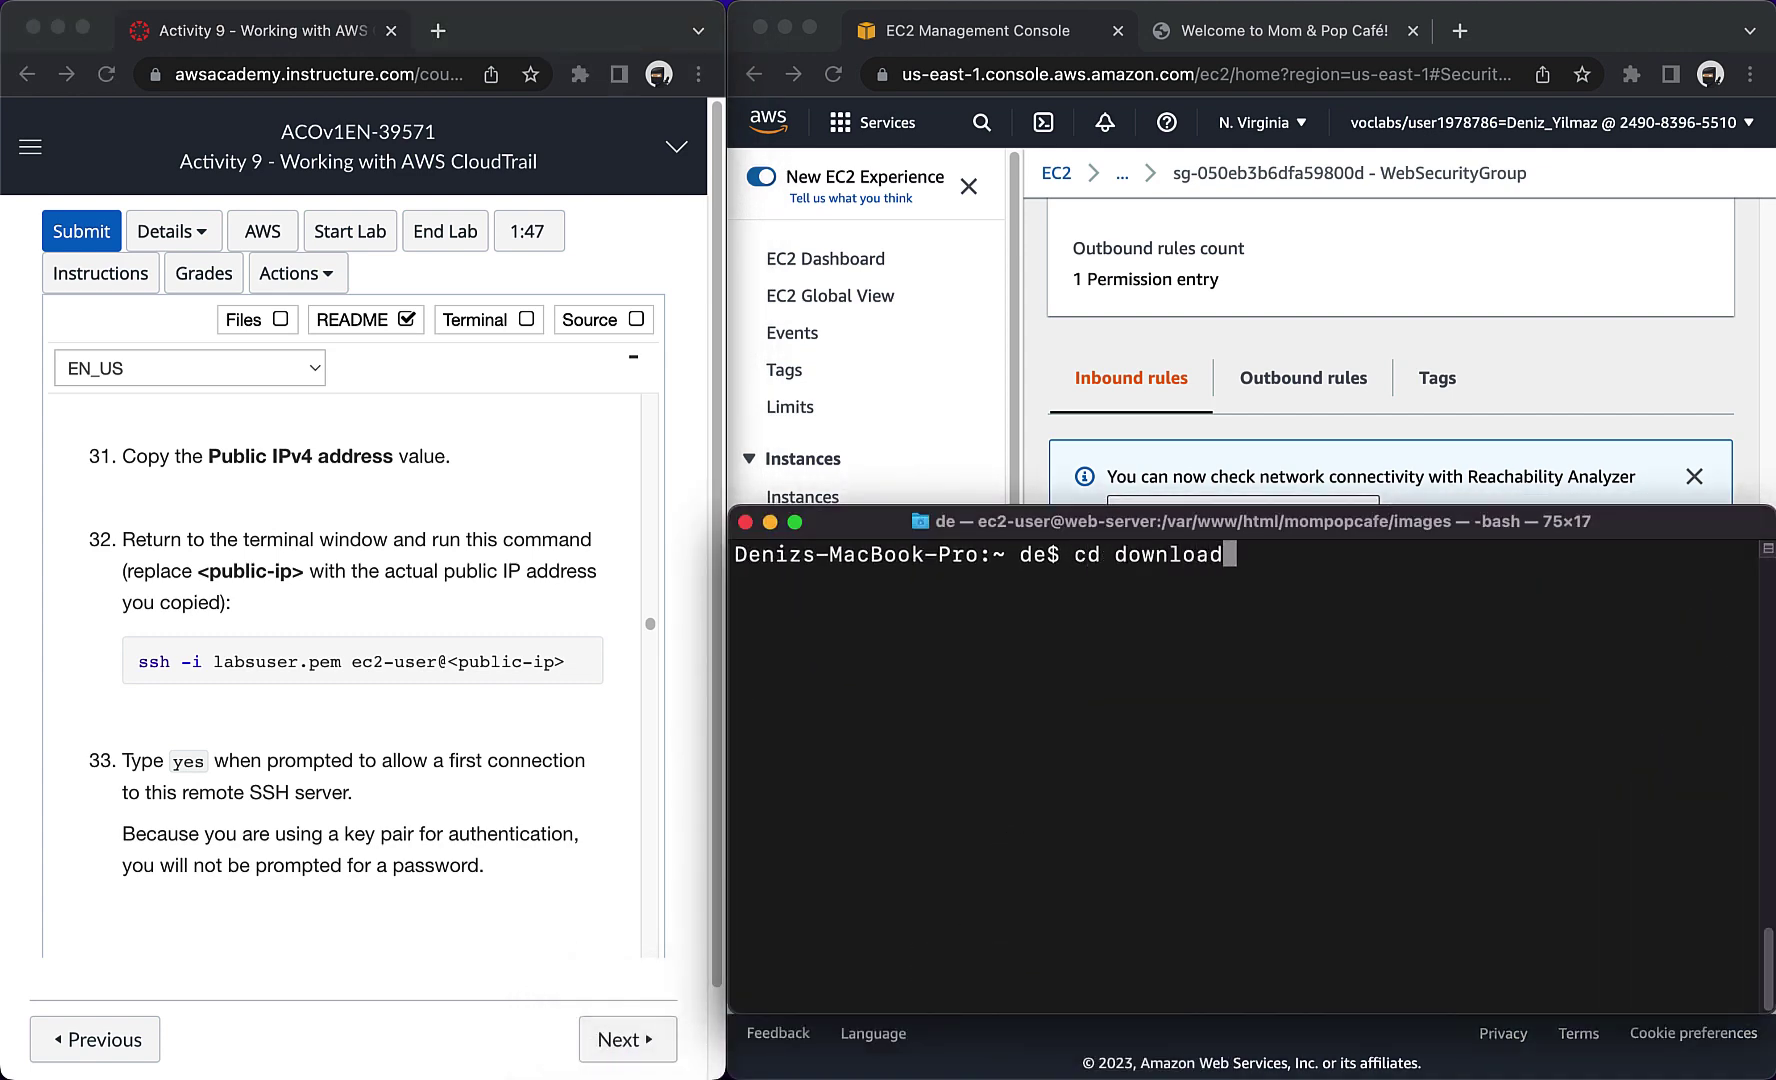
type("s")
key("Return")
type("chmod 400")
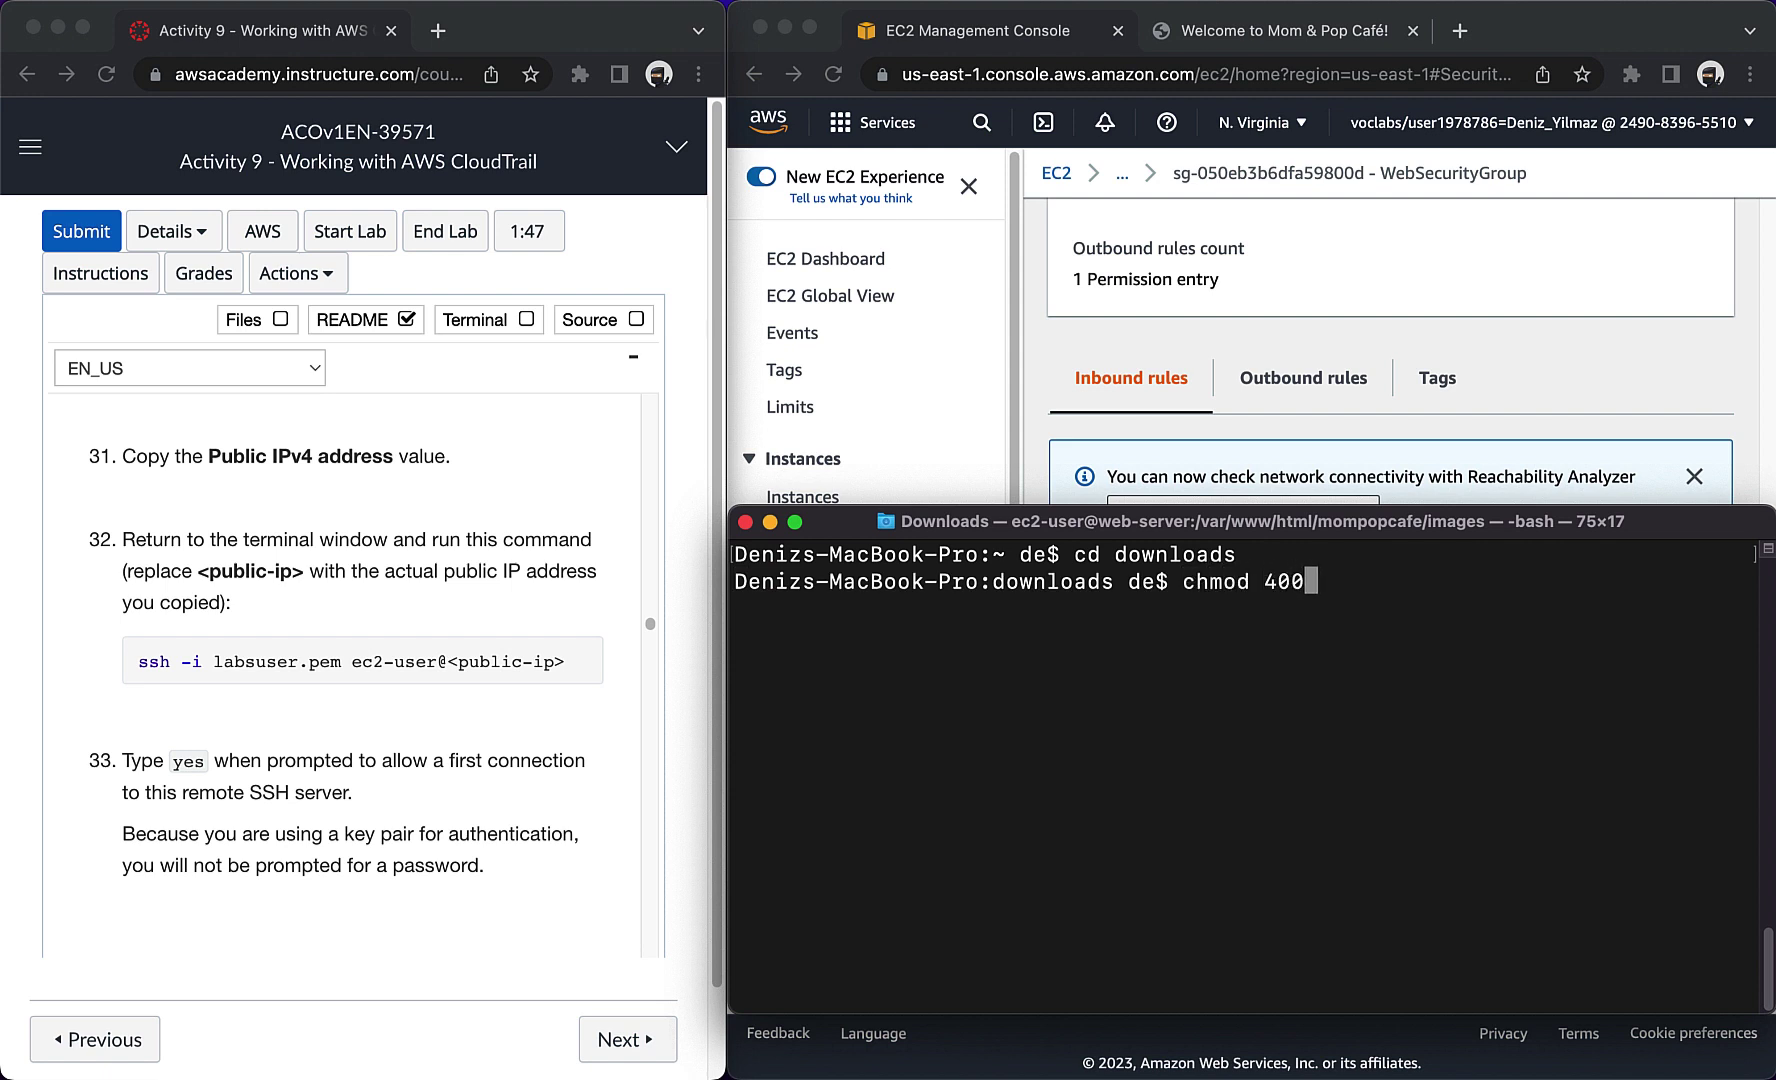
type(" labsuser.p")
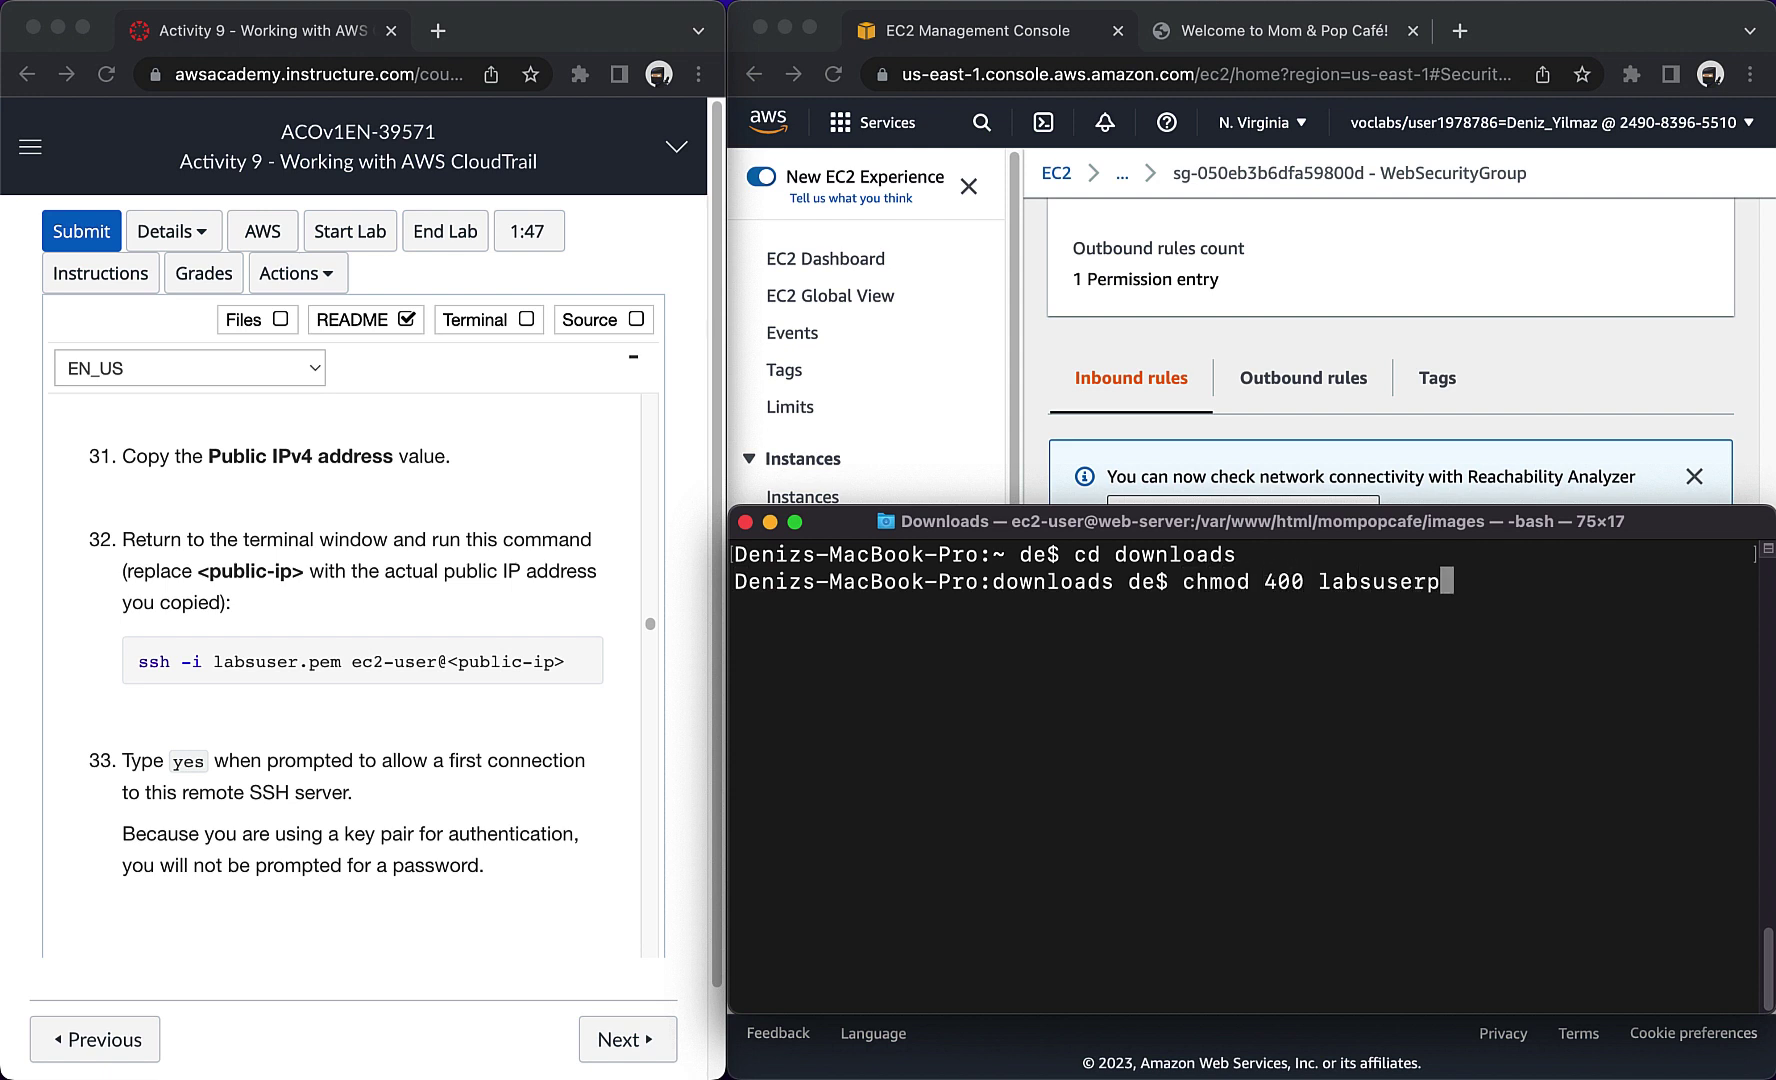
type("em")
key("Return")
Step: Enter the start of the SSH command from step 32, ssh -i labsuser.pem ec2-user@, without running it
type("ssh")
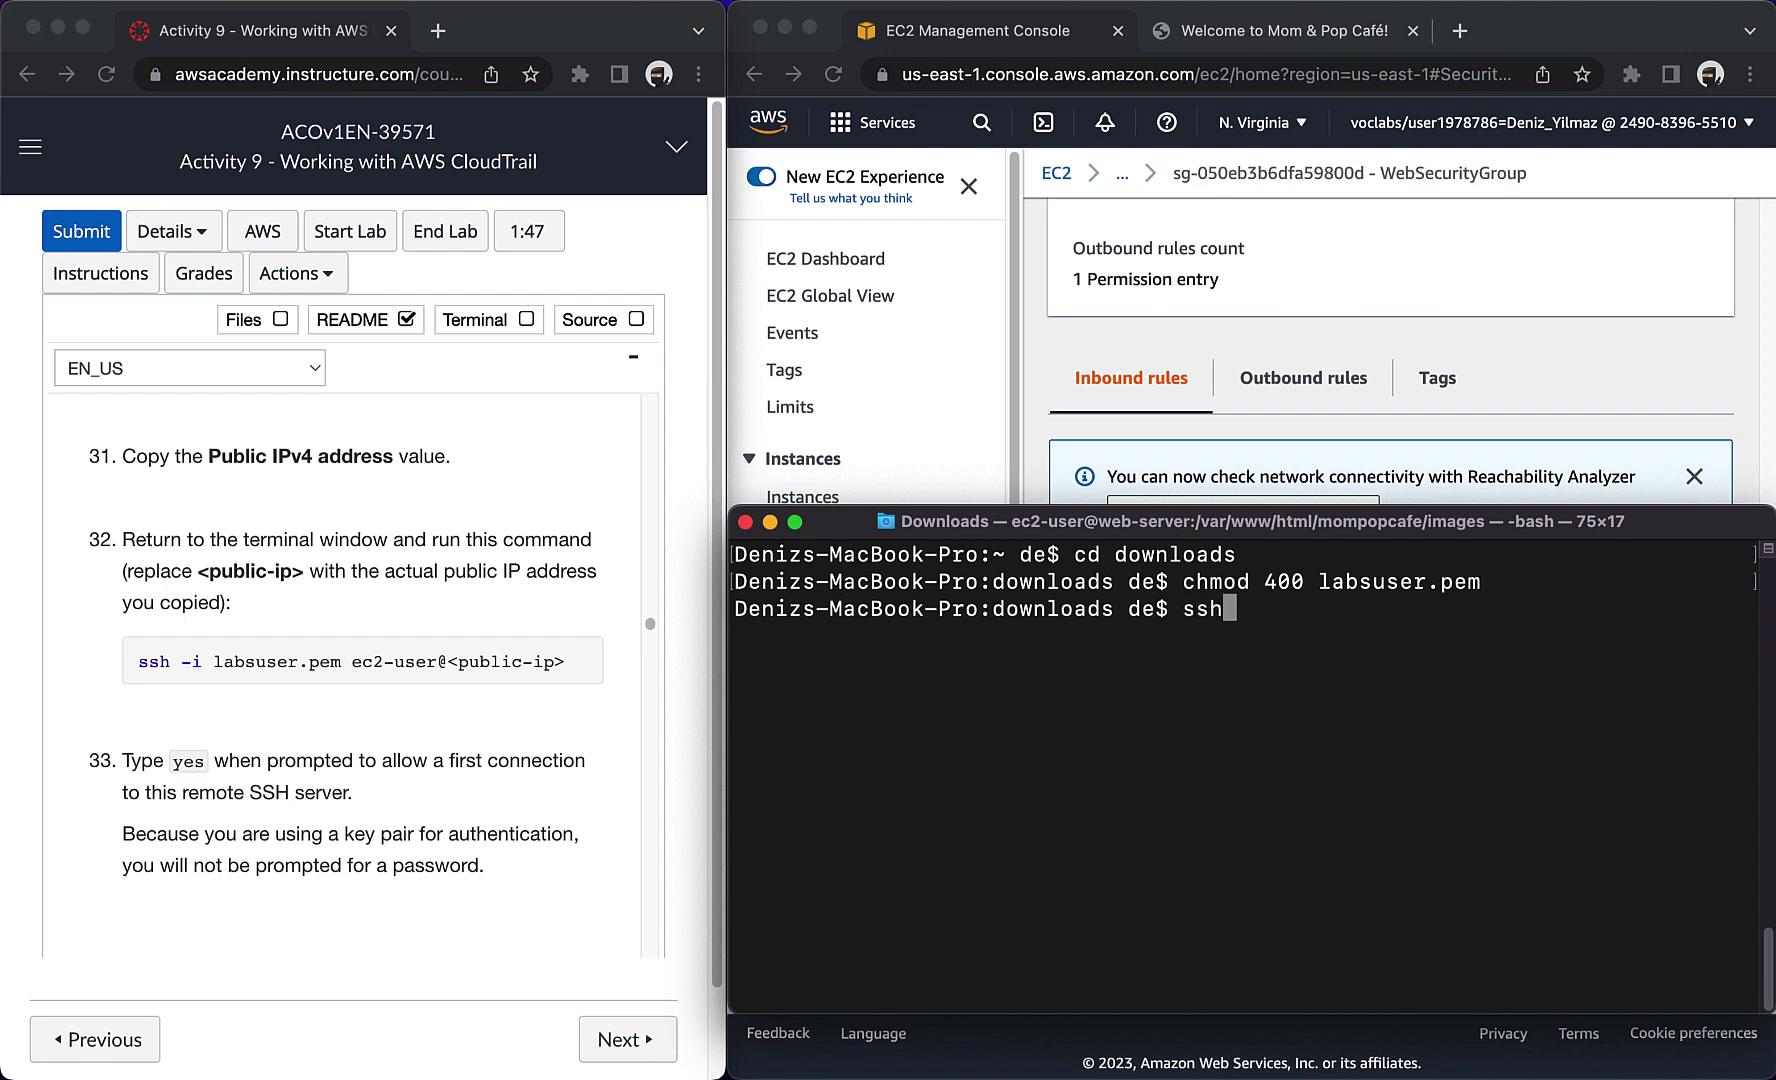
type(" -i lassuser.p")
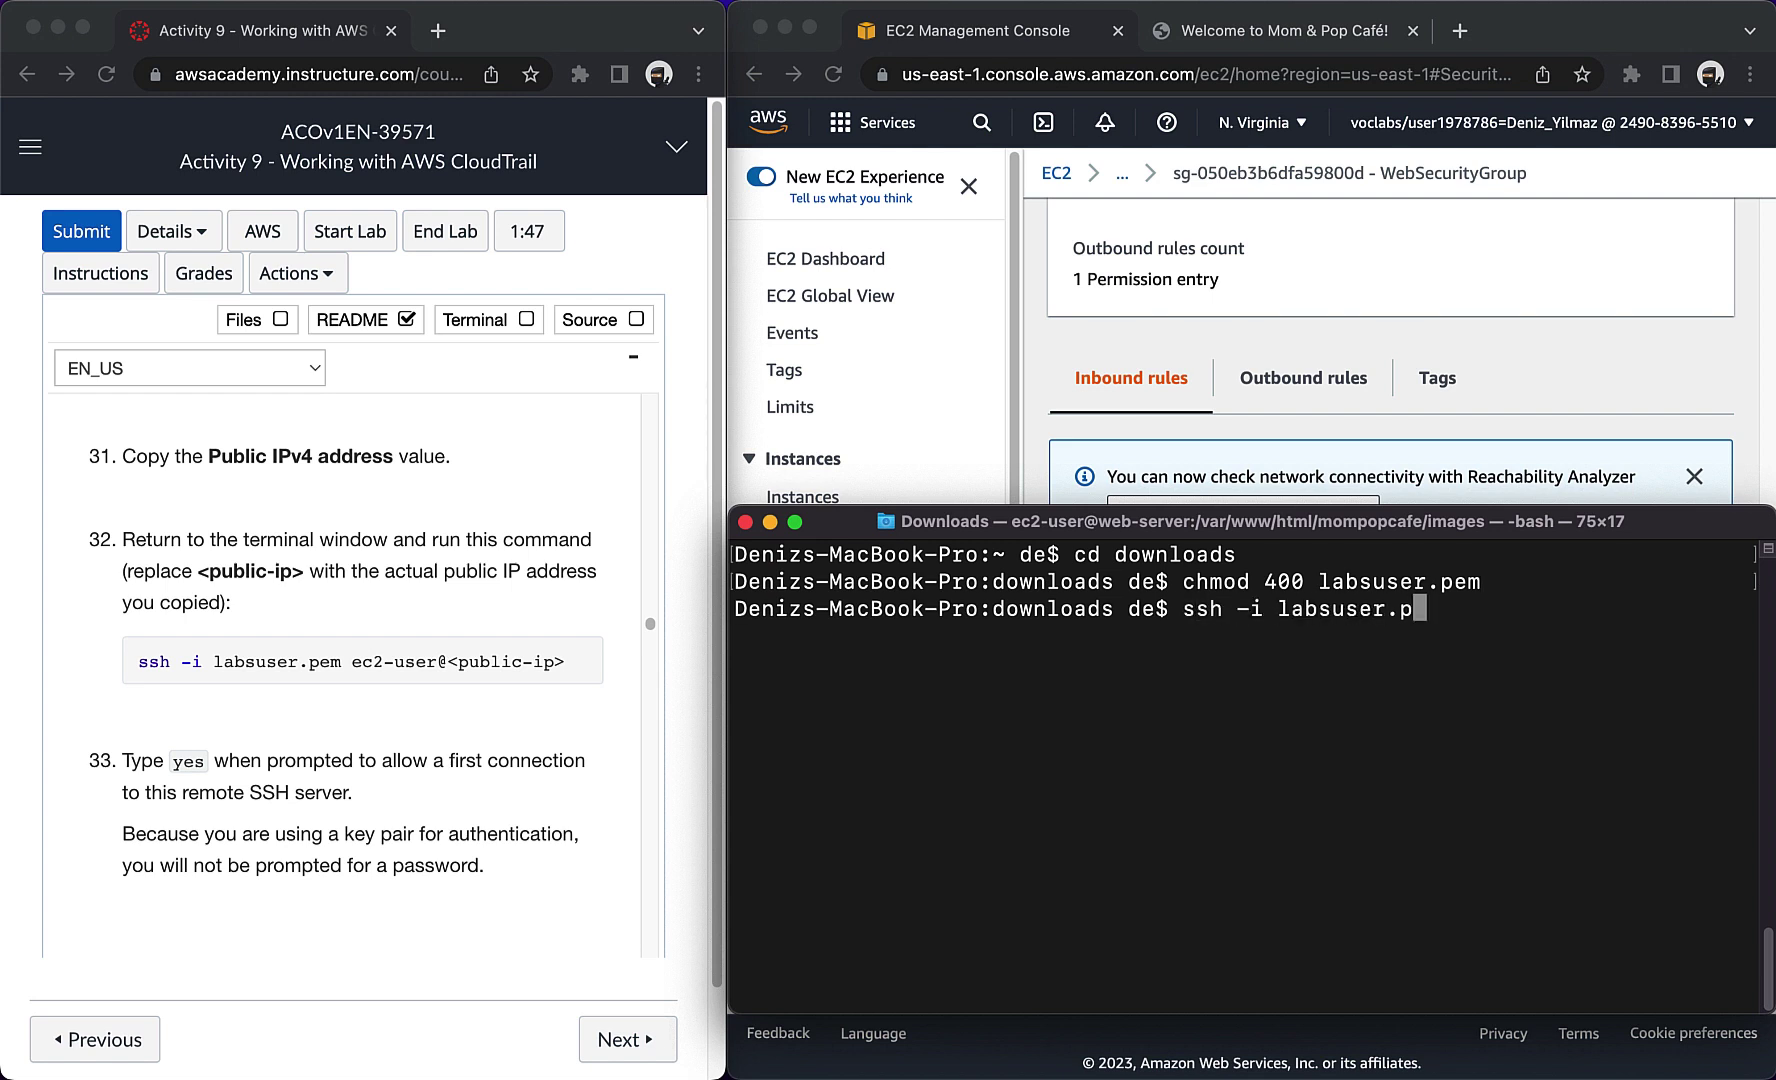
type("em ec2-user")
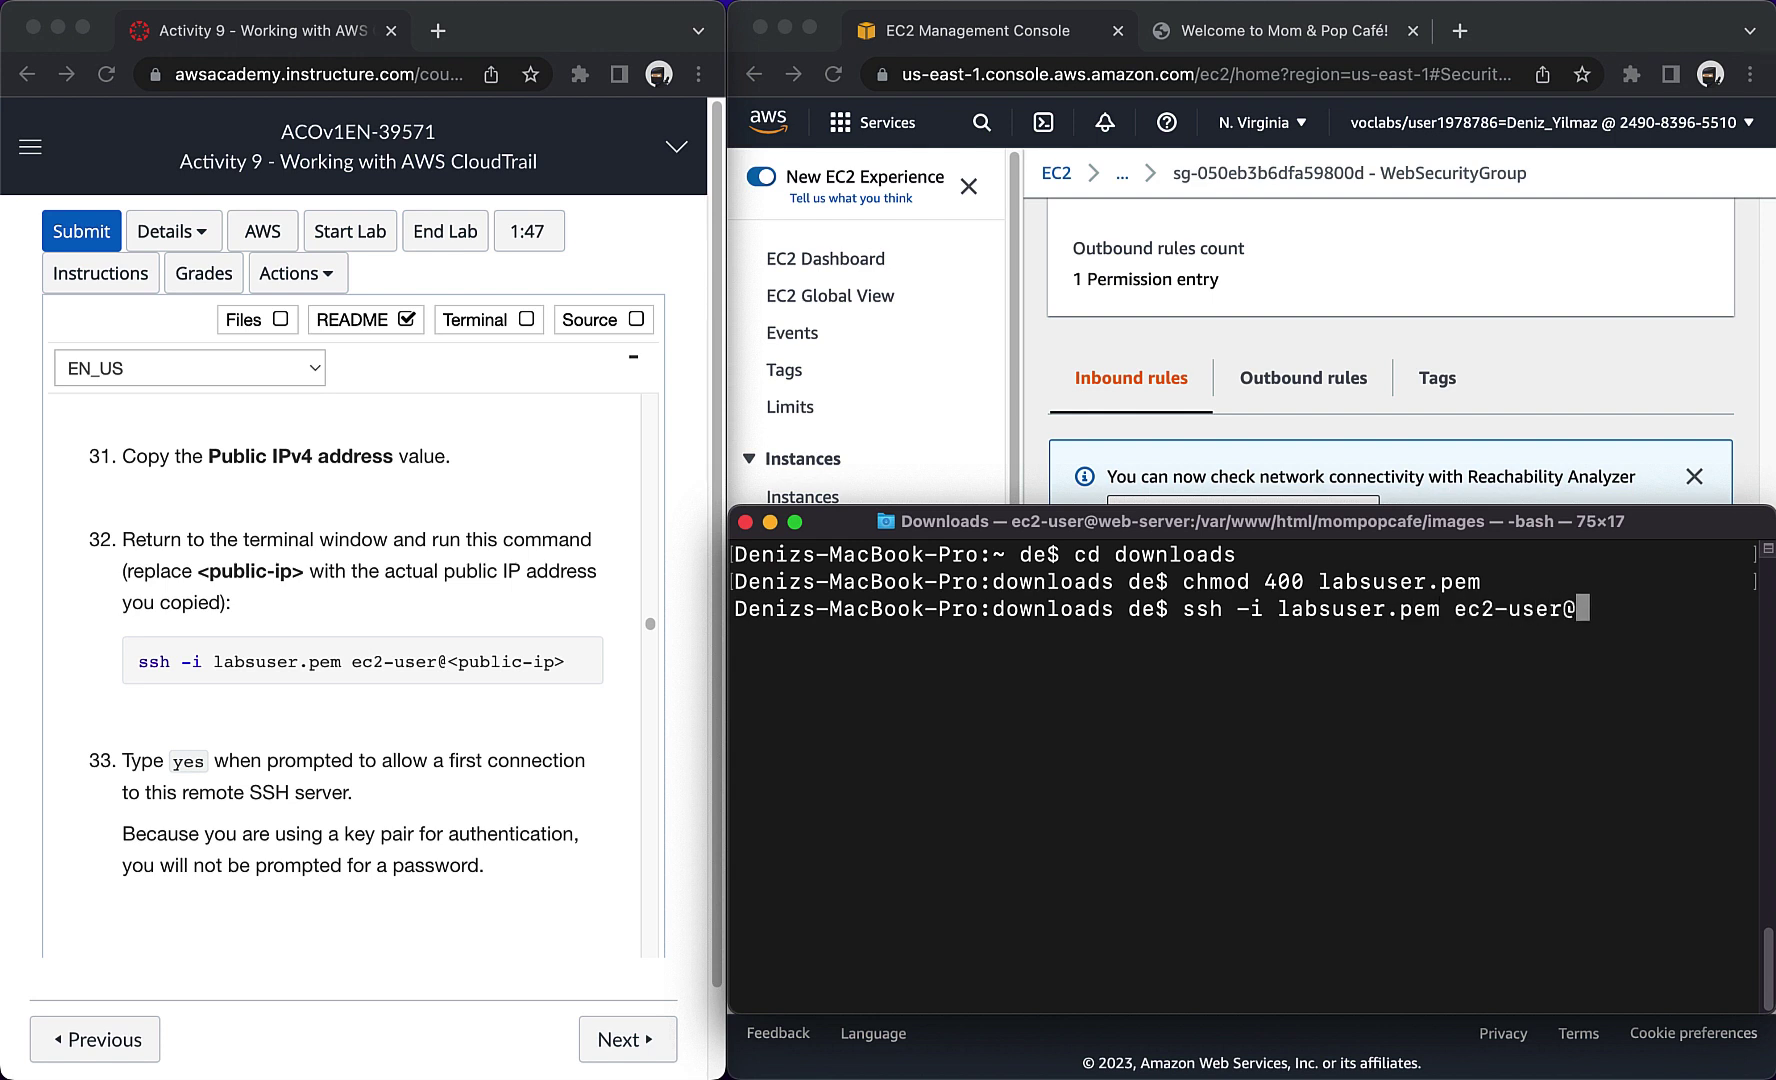
type("@")
Step: In the EC2 console, go to the running instances and copy the Public IPv4 address of Cafe Web Server
left_click(1031, 400)
scroll(1059, 370, "up", 5)
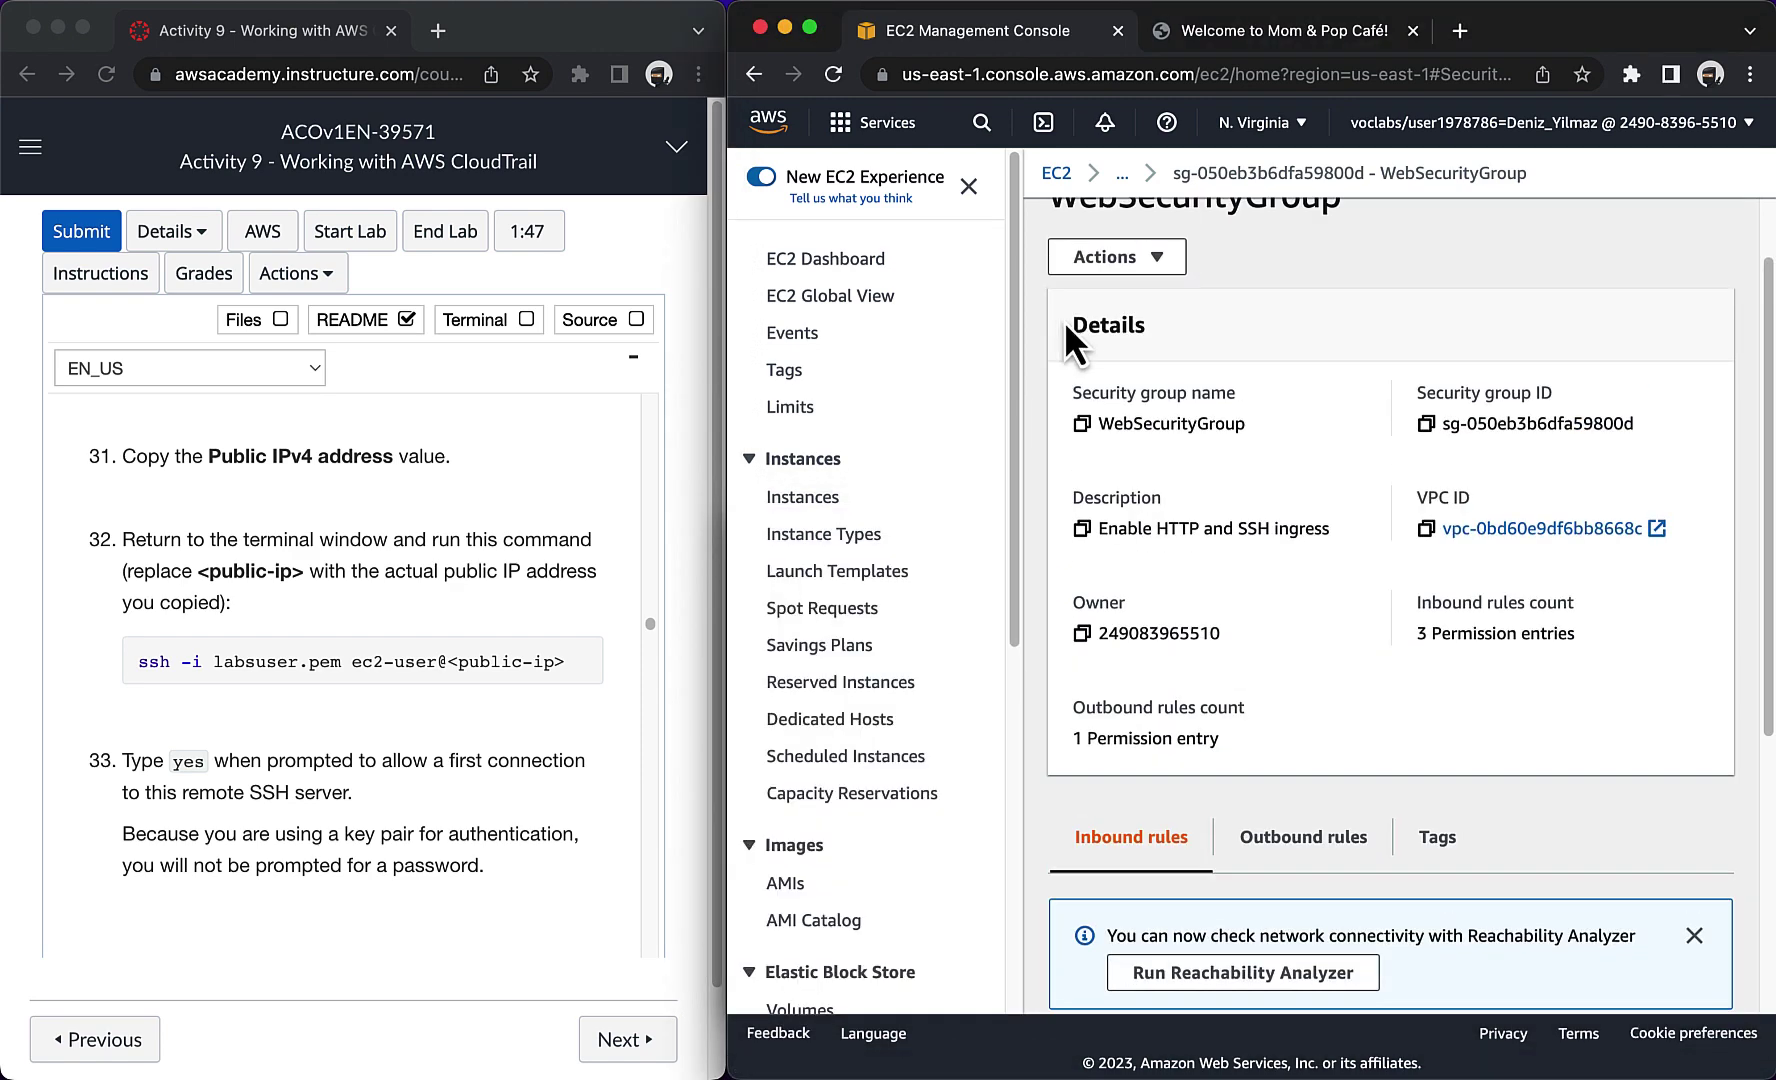
scroll(1067, 316, "up", 2)
left_click(1056, 174)
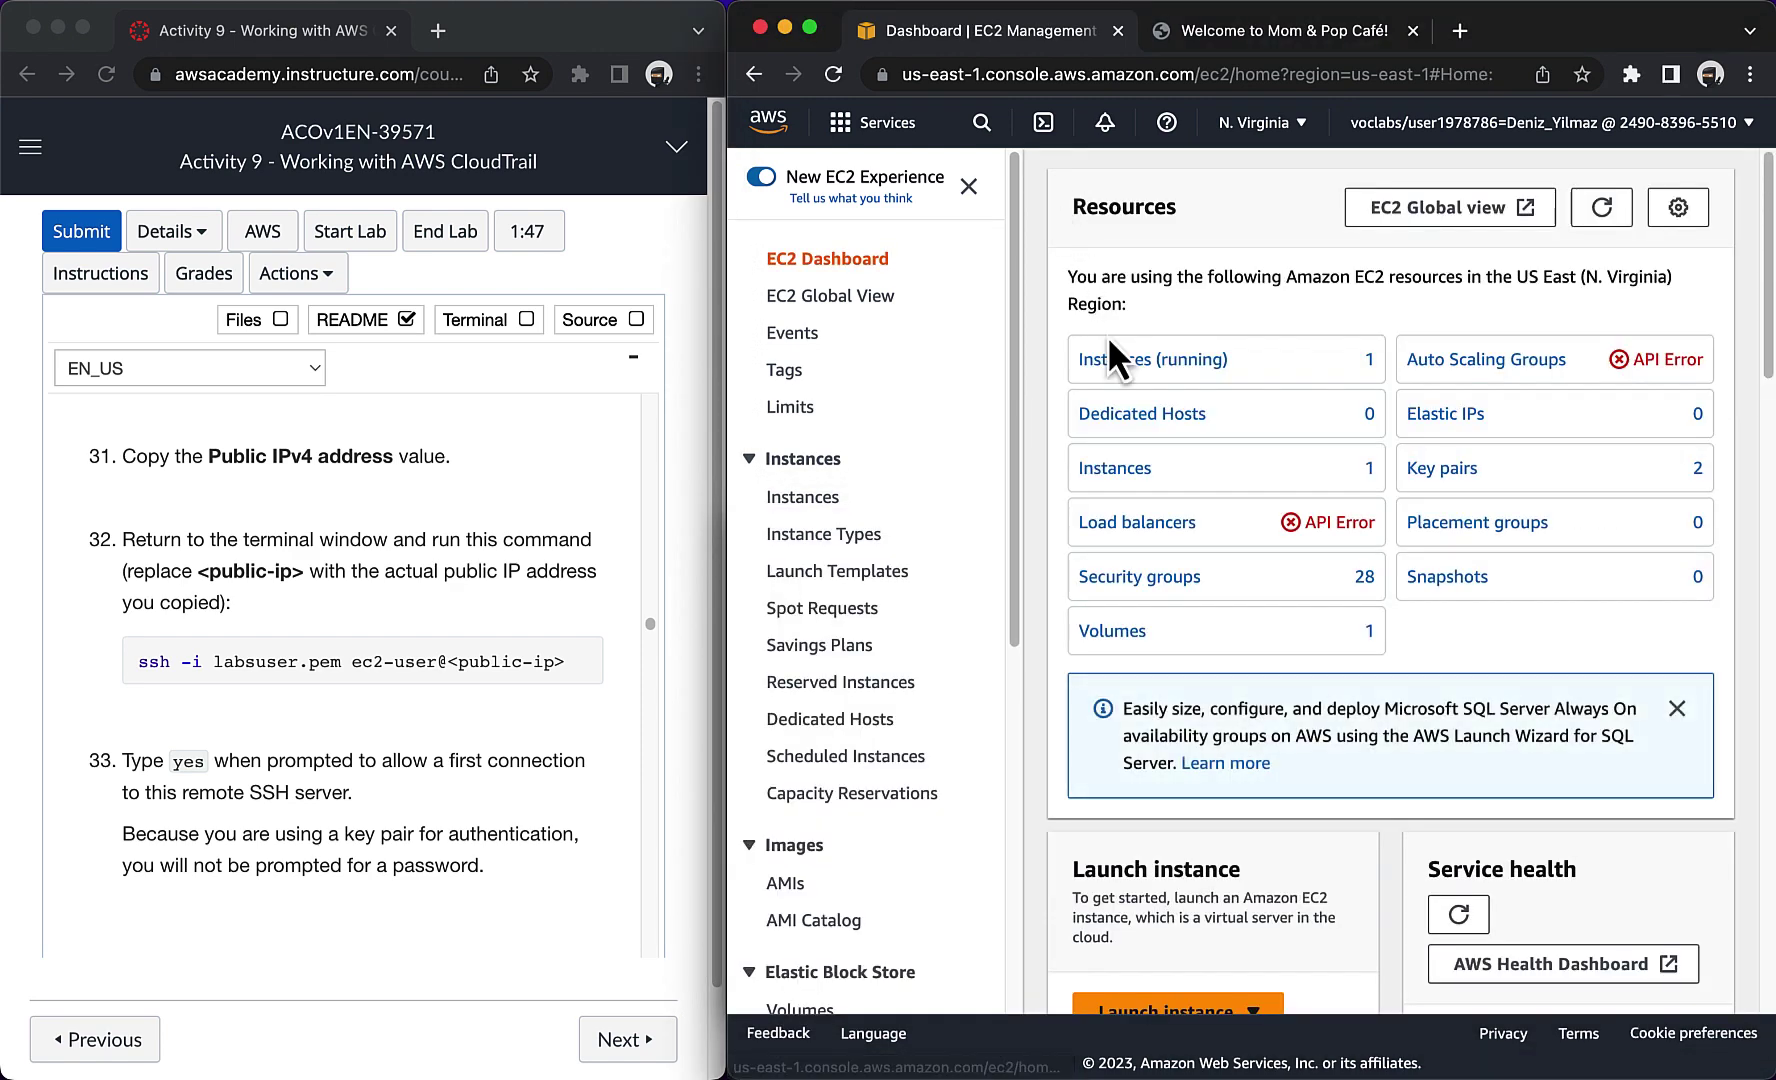
left_click(1118, 362)
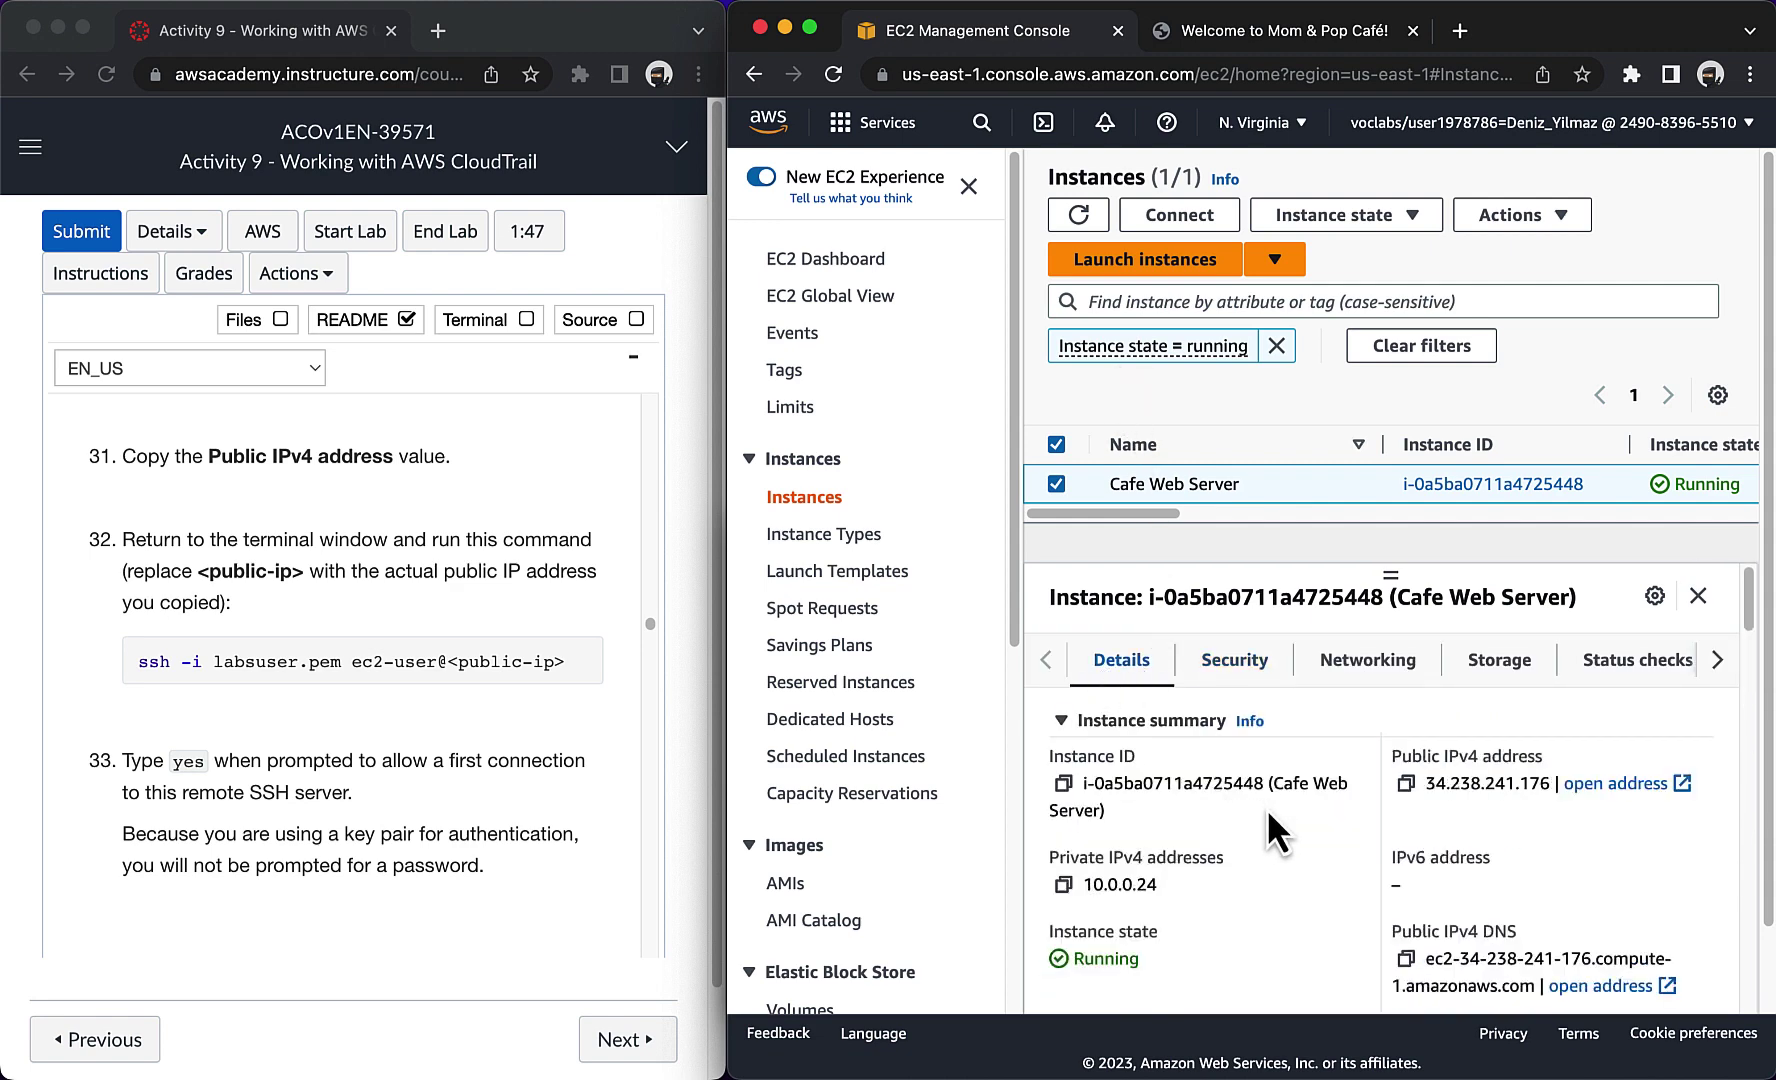
left_click(1404, 784)
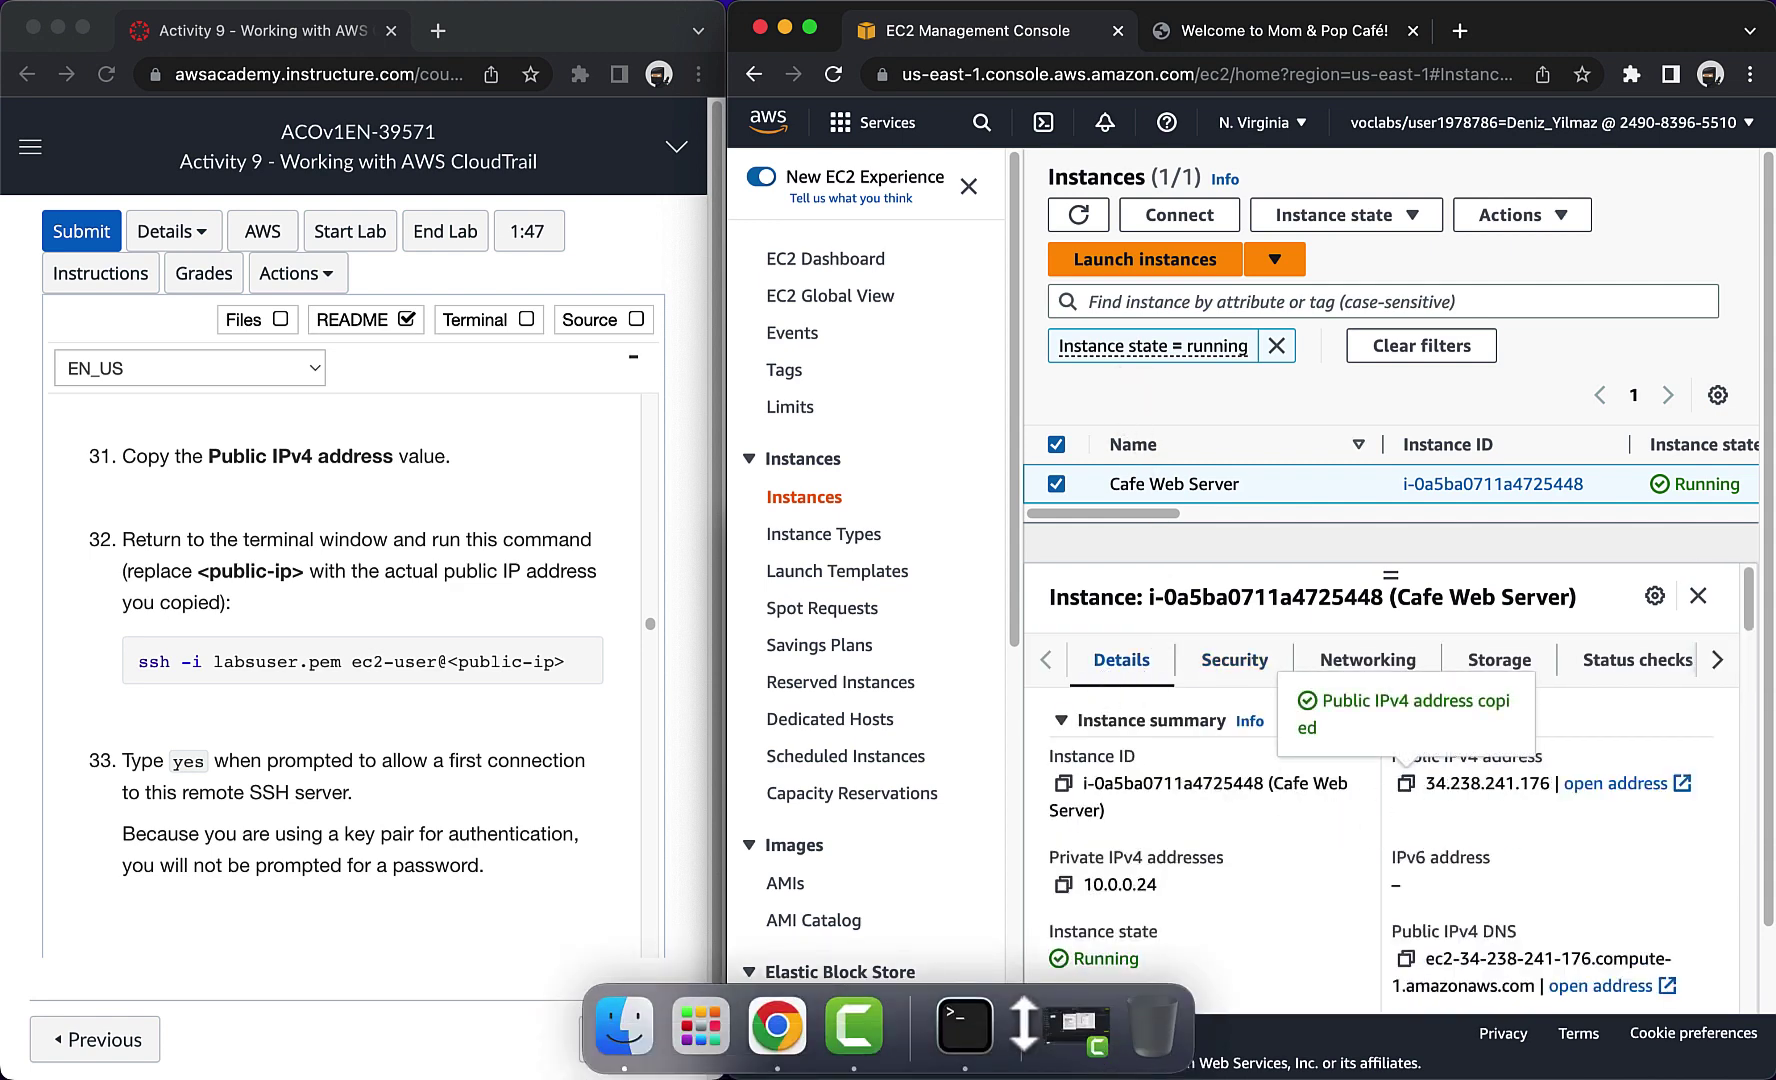
Step: Back in Terminal, complete the SSH command with 34.238.241.176, connect answering yes to the host prompt, and clear the screen
left_click(964, 1024)
type("34.238.241.176")
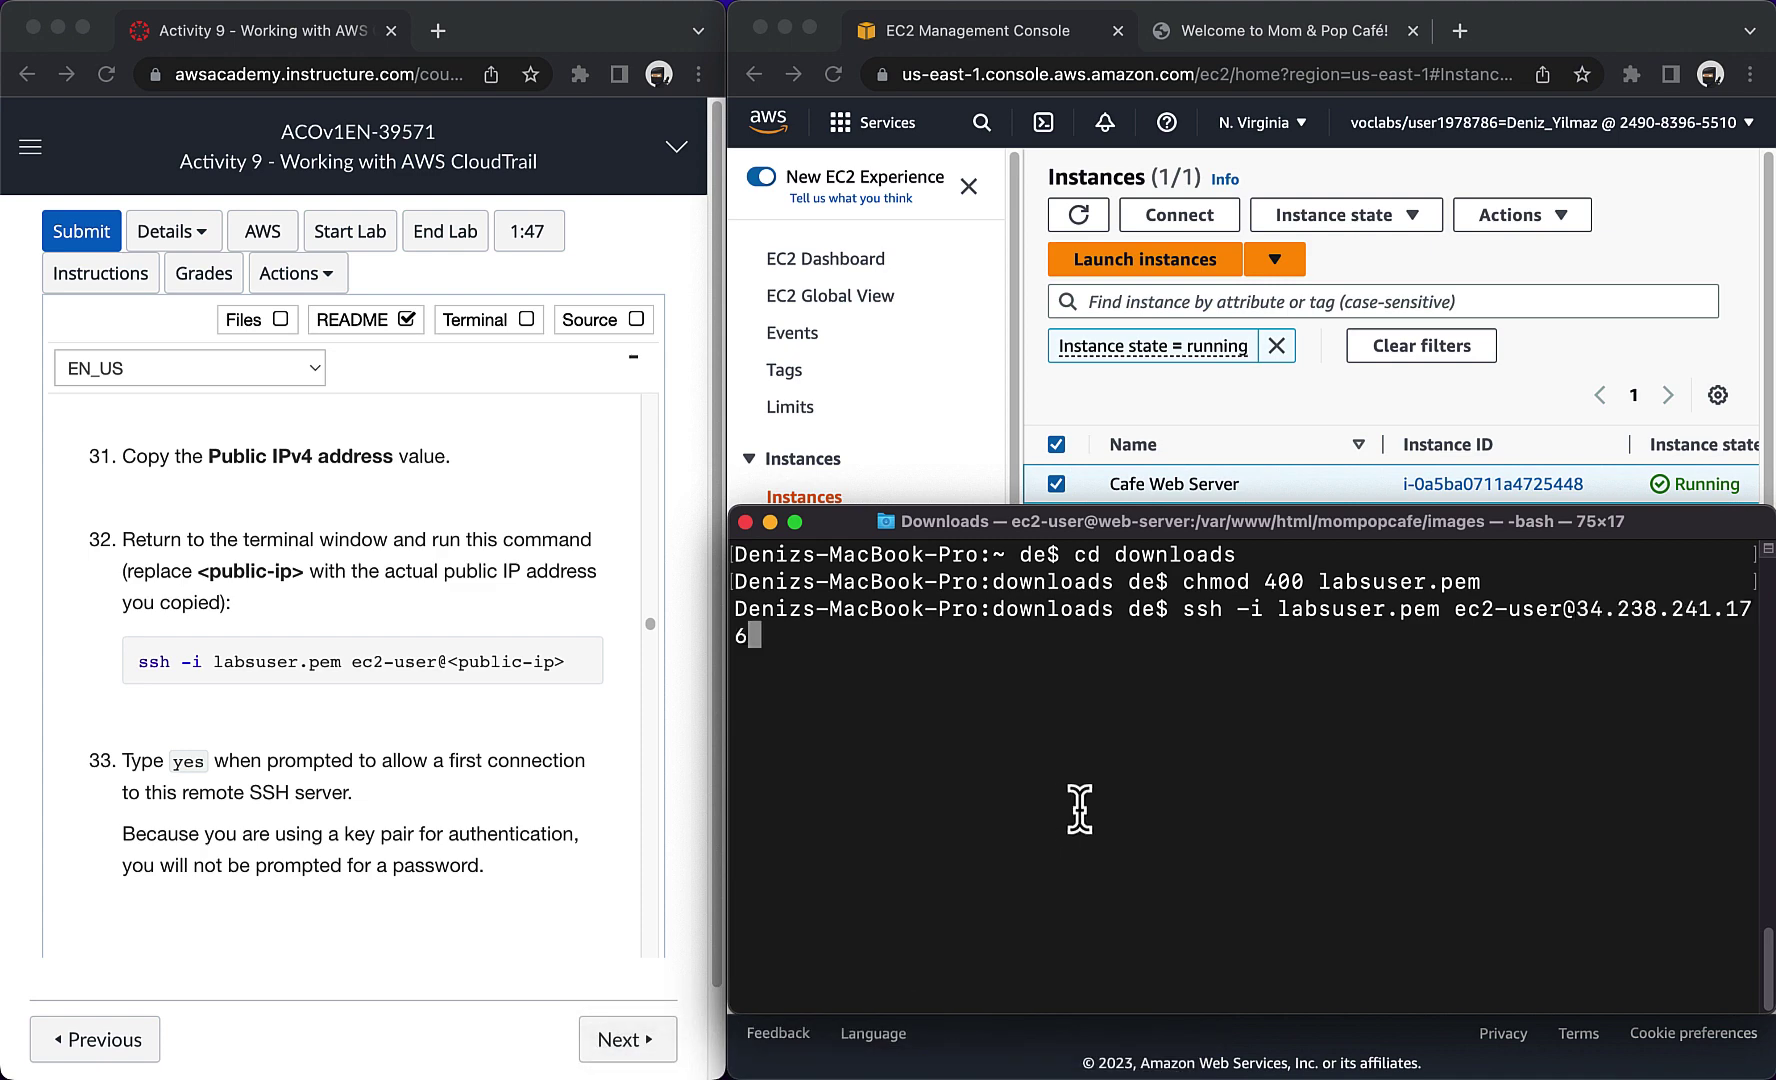
key("Return")
type("y")
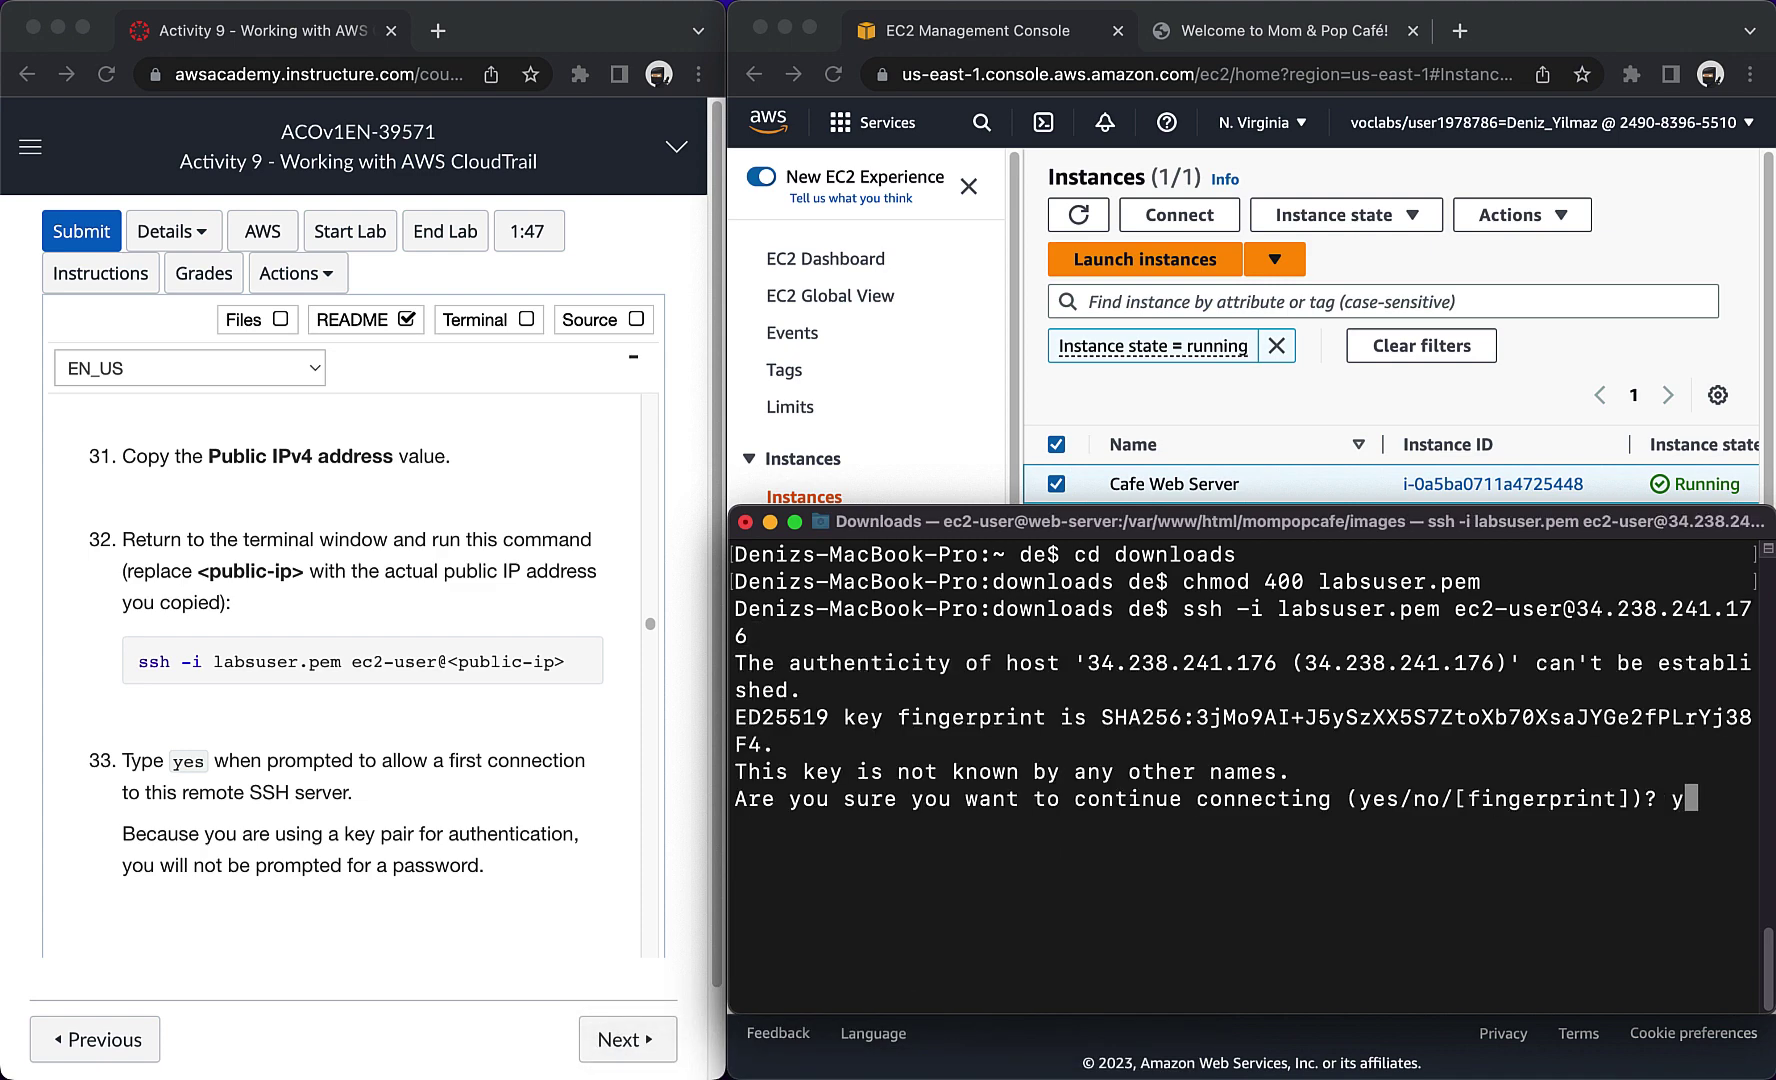
type("es")
key("Return")
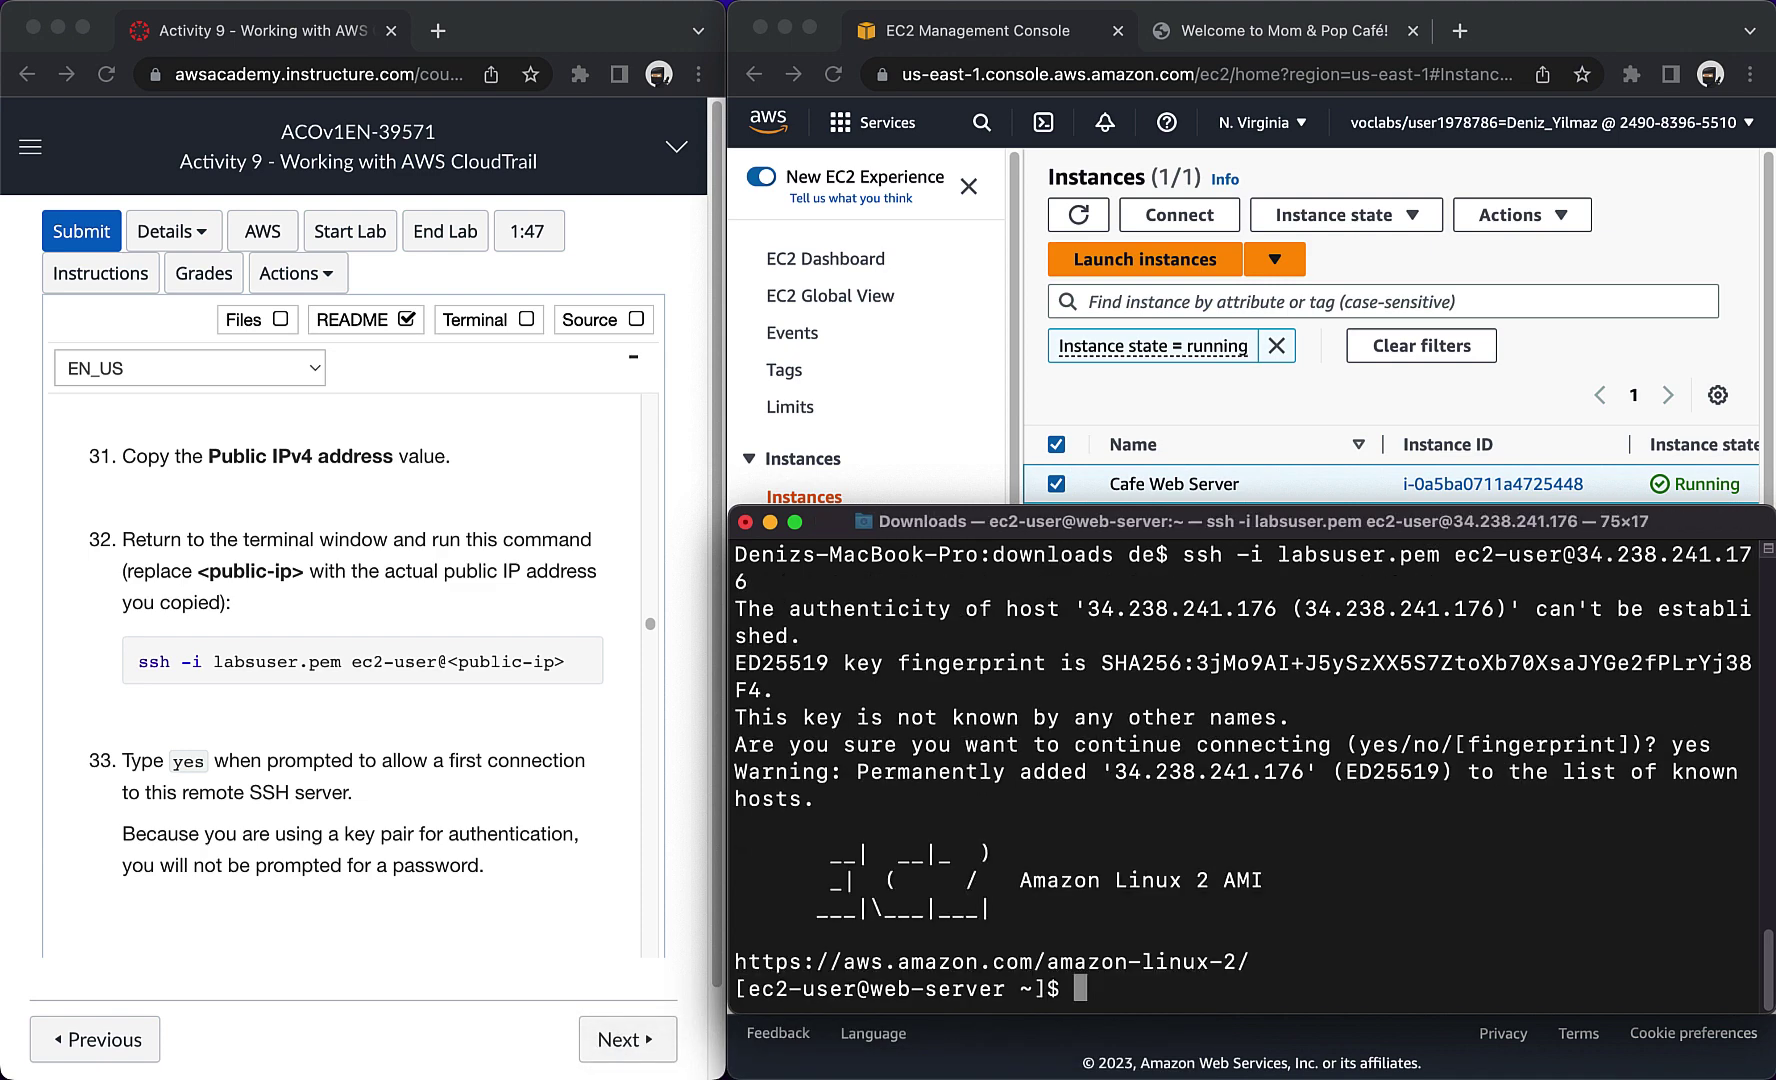
type("clear")
key("Return")
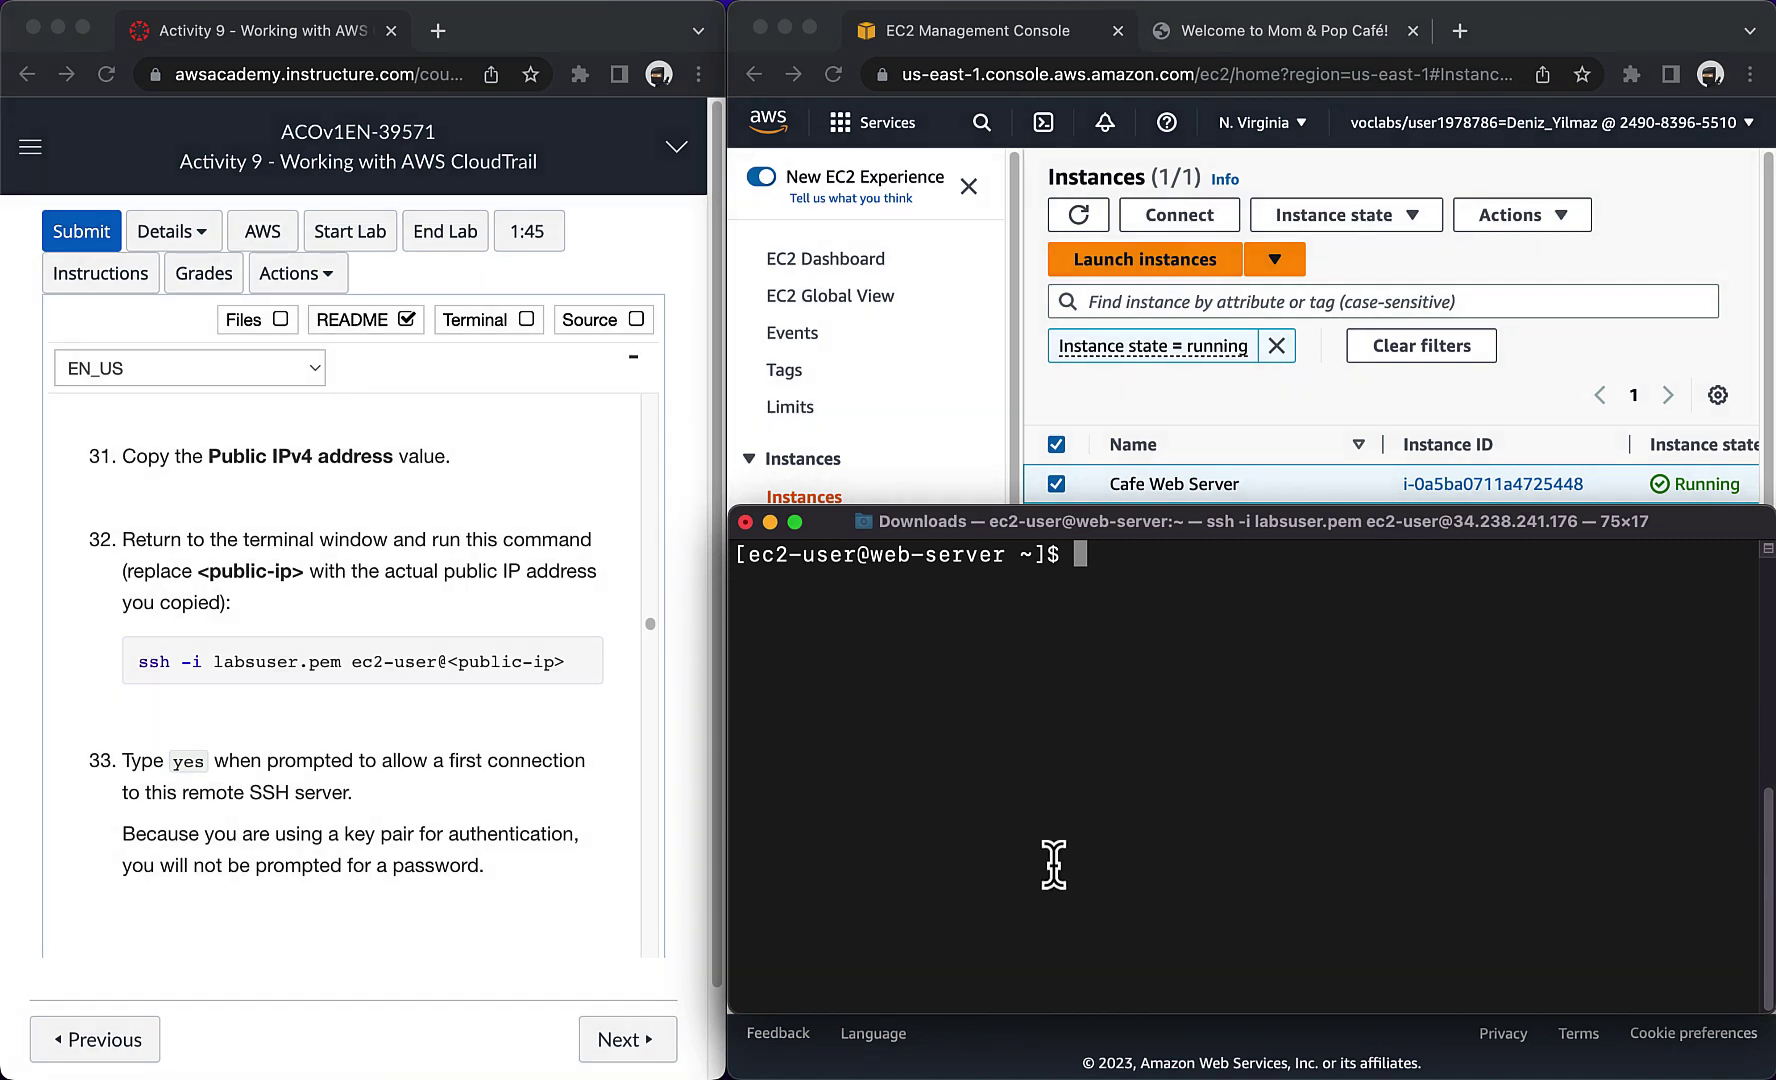
Step: Following step 35 of Task 3.3, copy mkdir ctraillogs from the instructions and run it on the web server
left_click(382, 832)
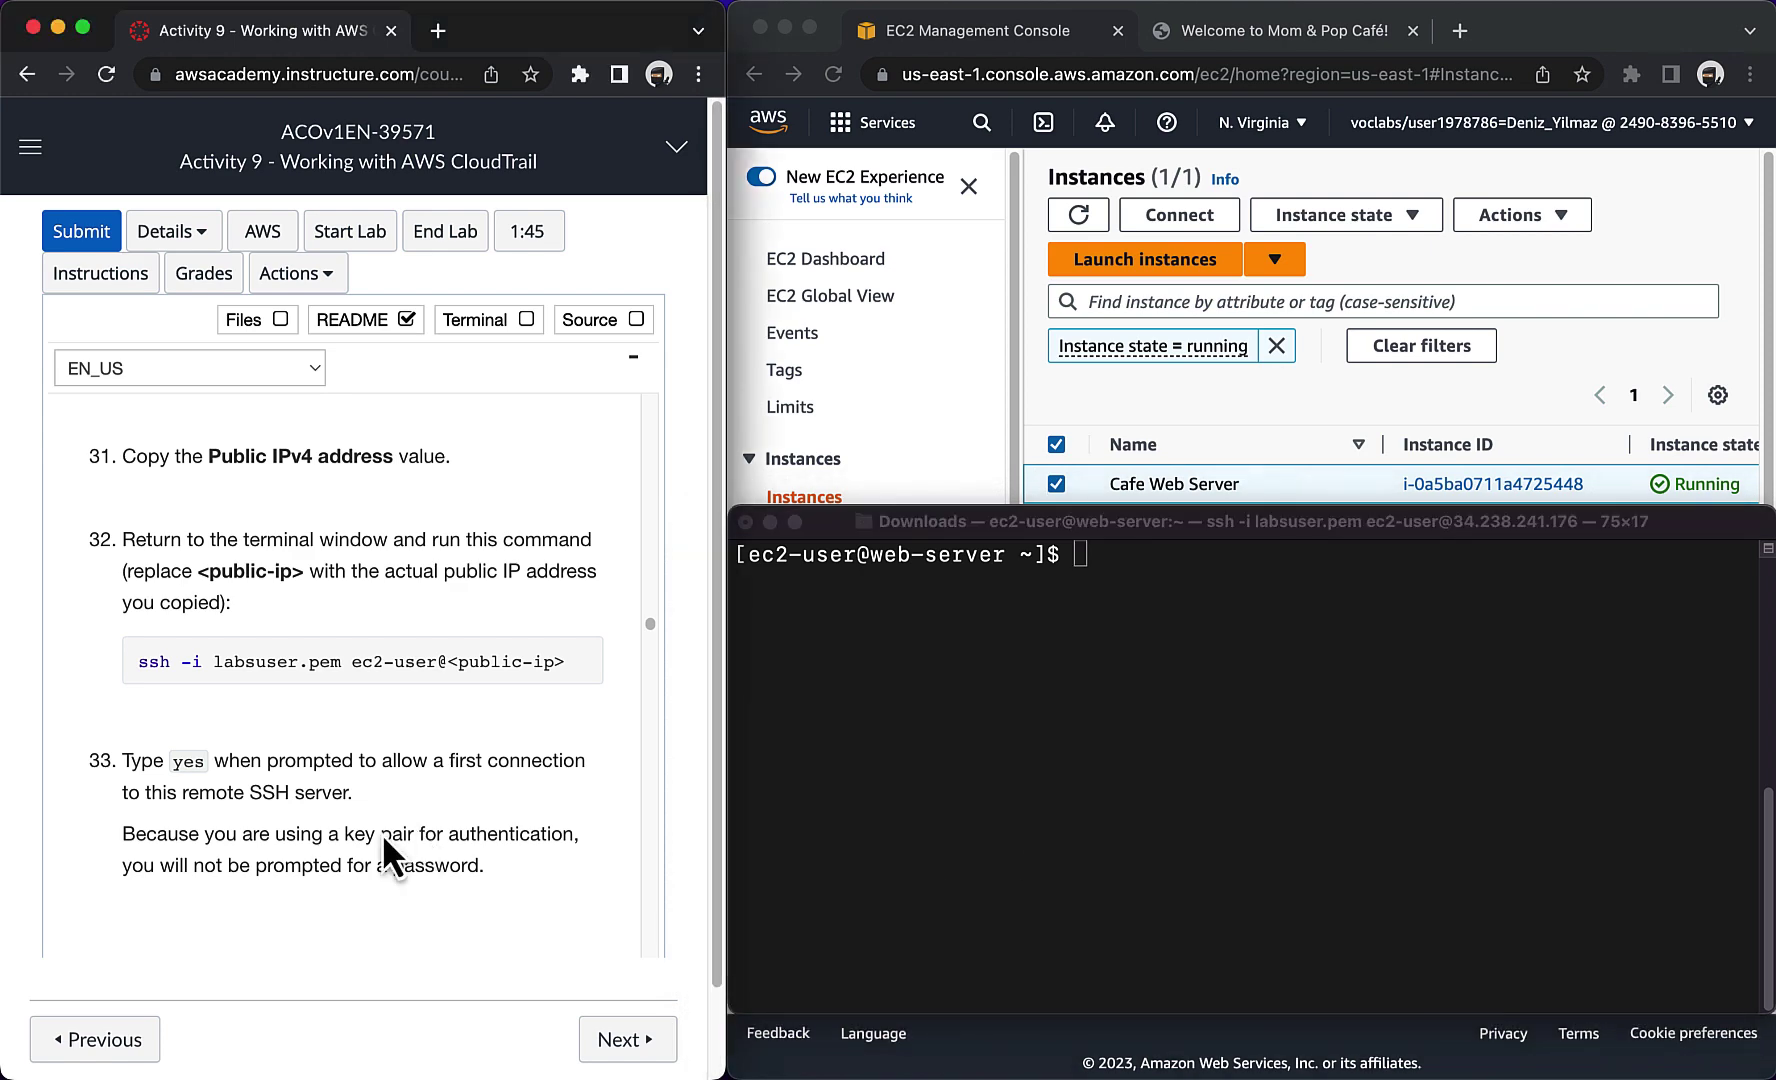
scroll(382, 832, "down", 5)
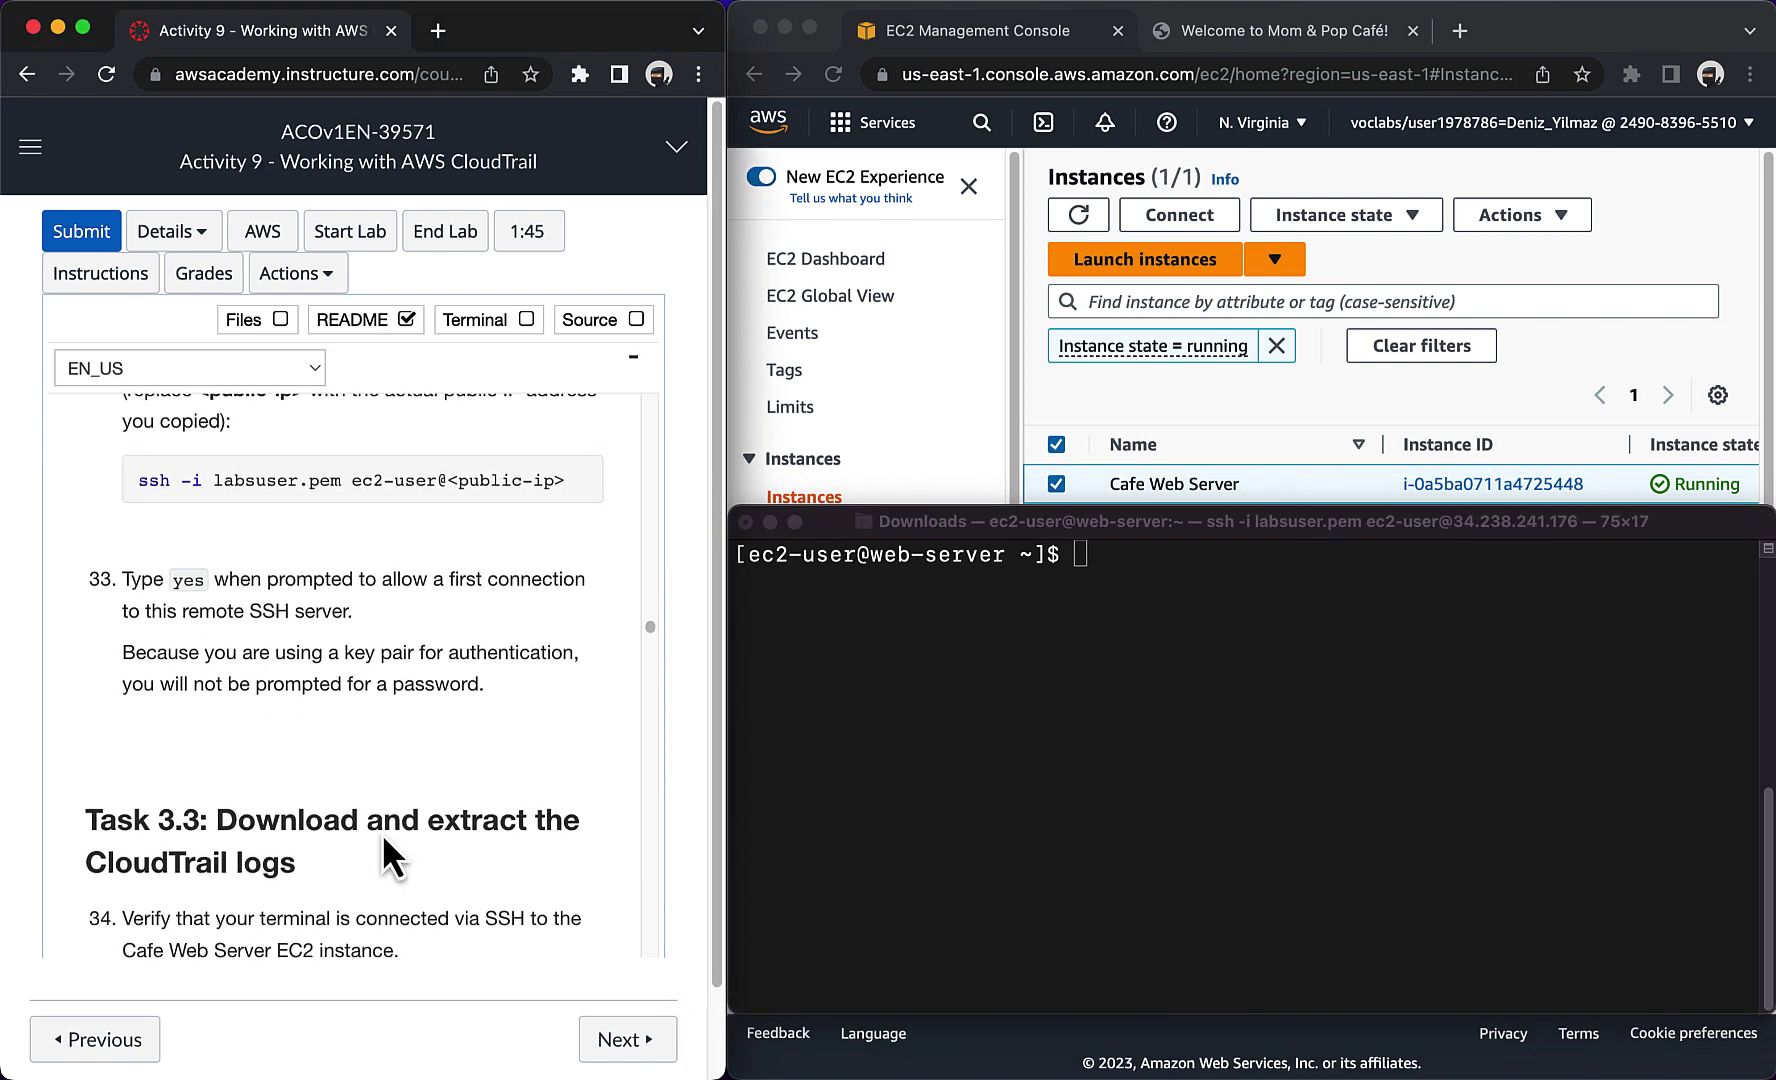
scroll(382, 832, "down", 5)
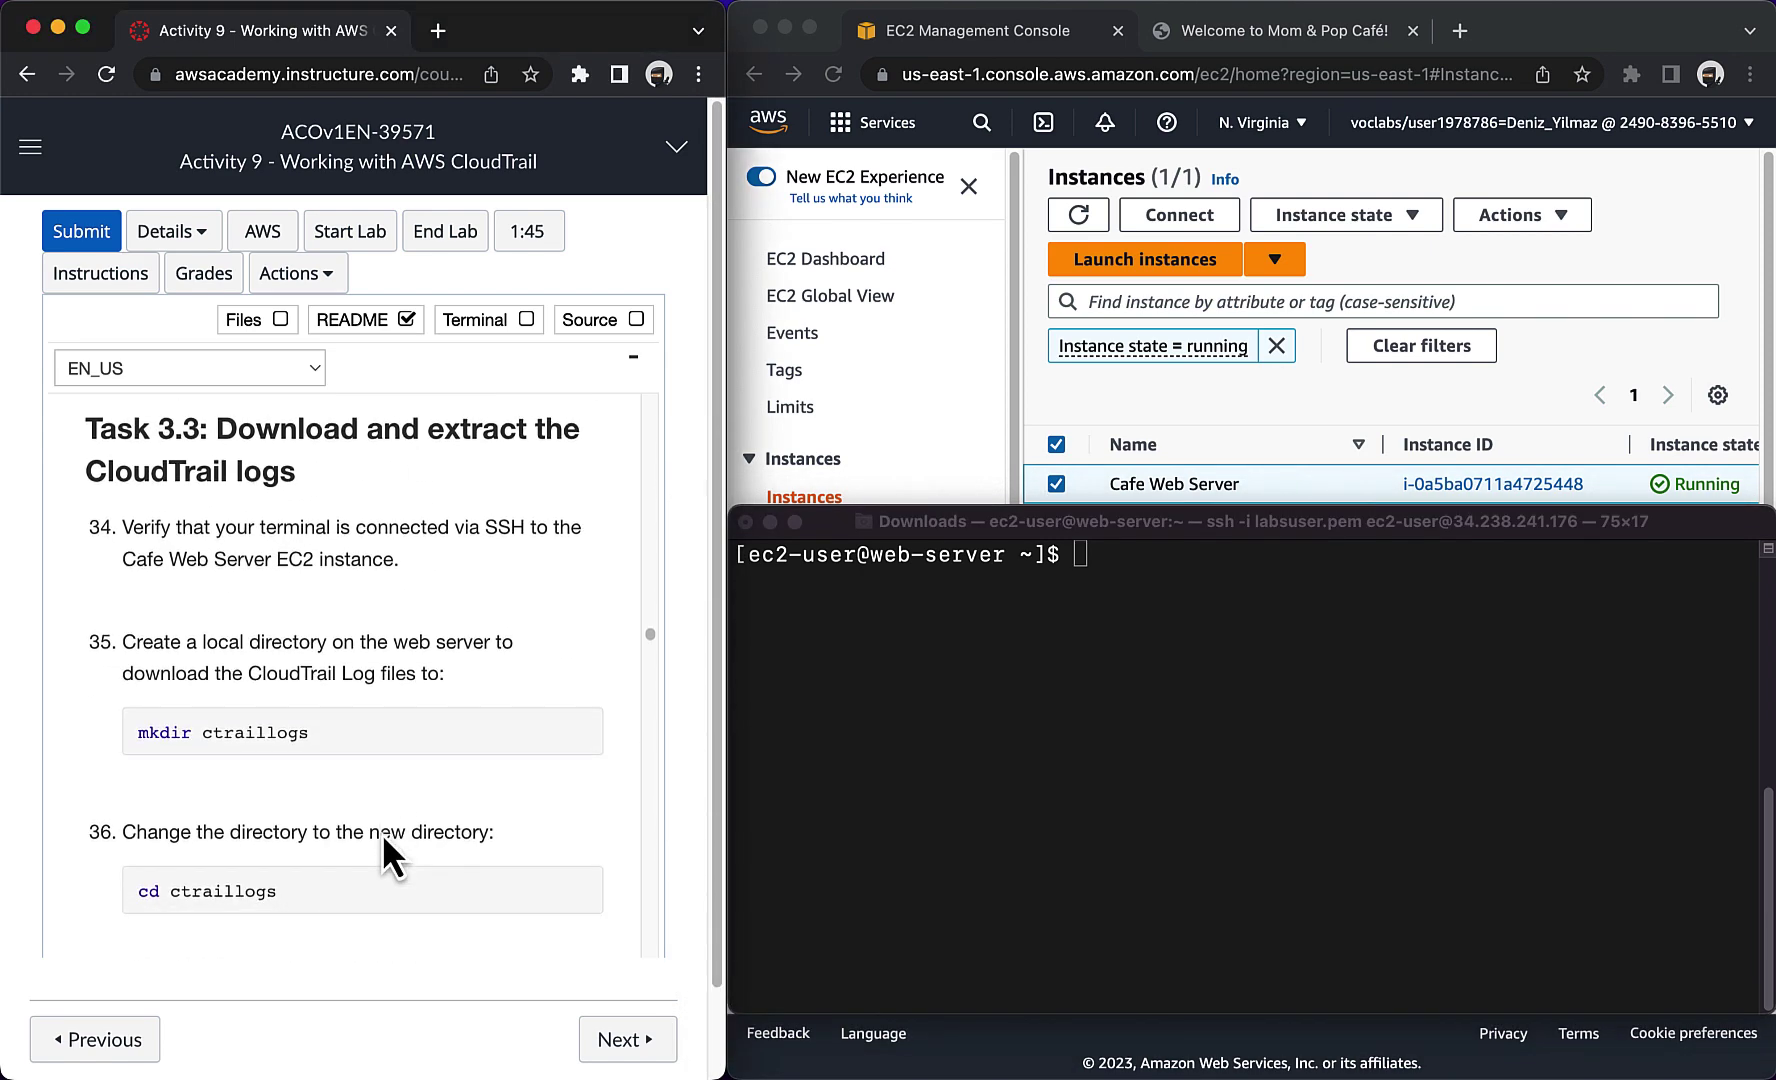
triple_click(249, 715)
key("super+c")
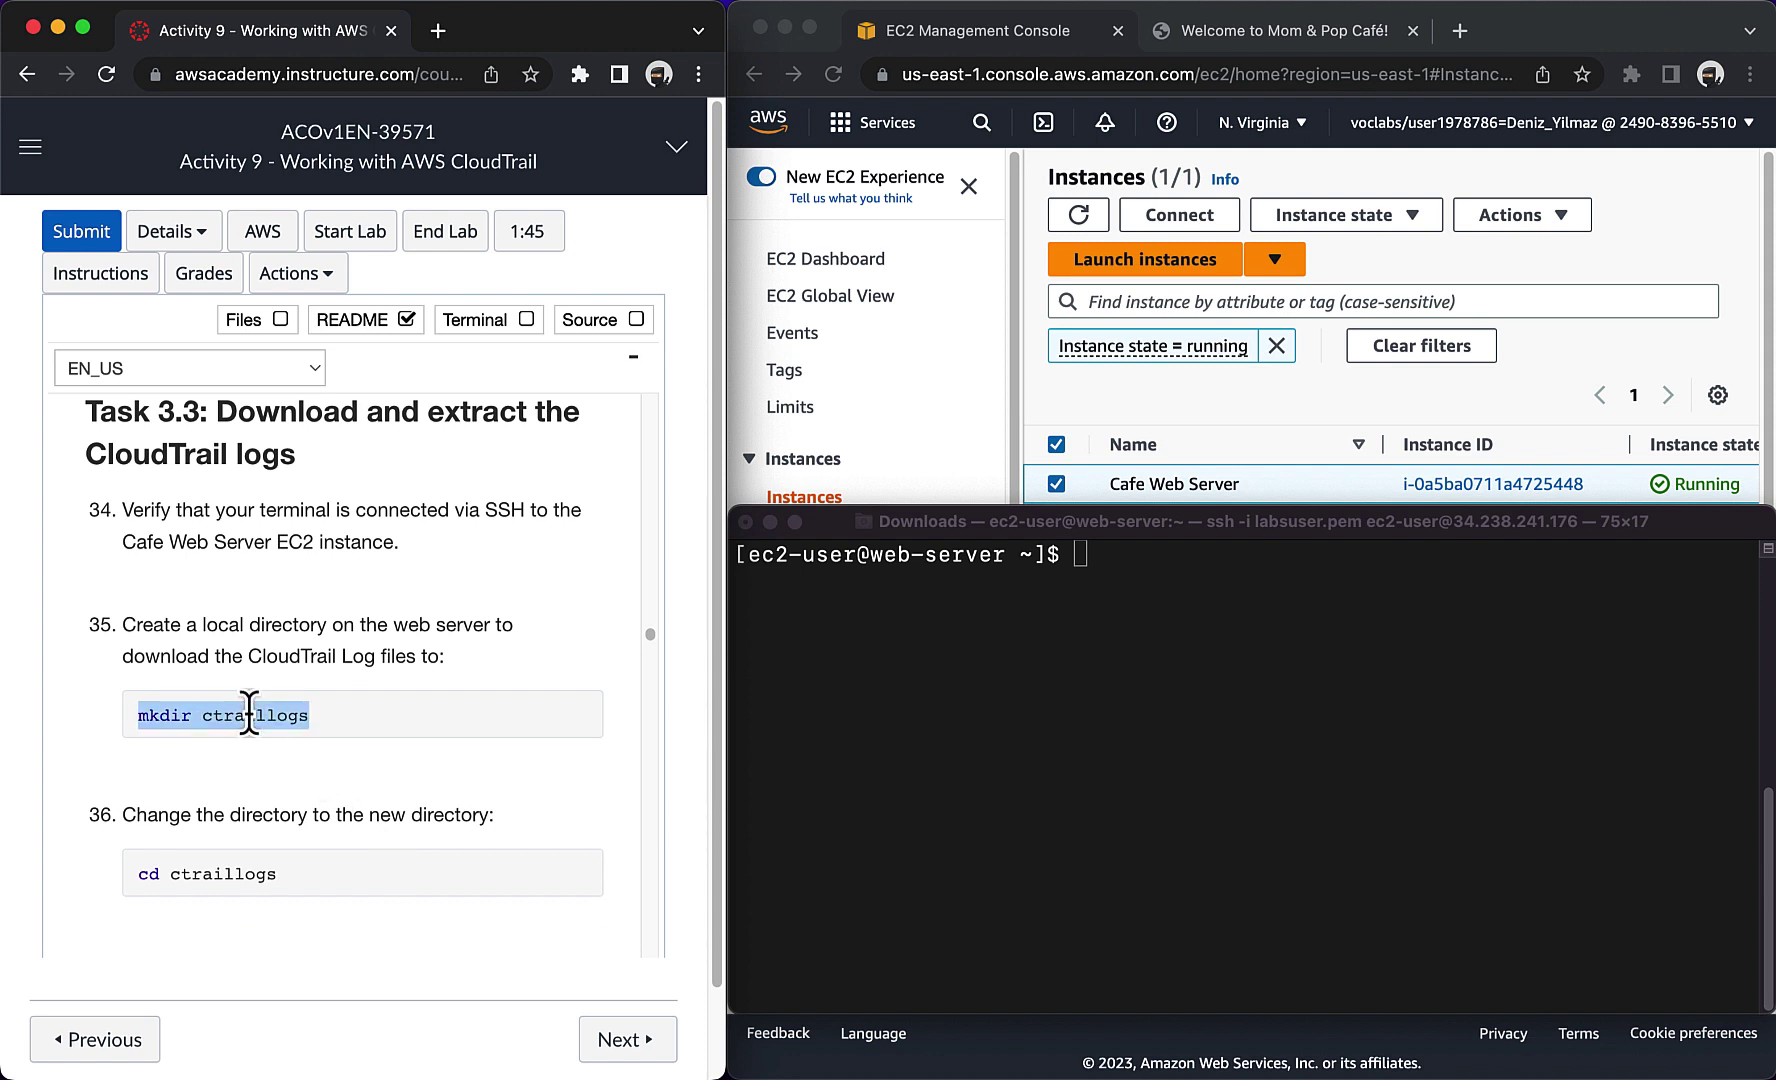
left_click(1030, 558)
key("super+v")
Step: Copy cd ctraillogs from step 36 and run it to enter the new directory
scroll(179, 794, "down", 2)
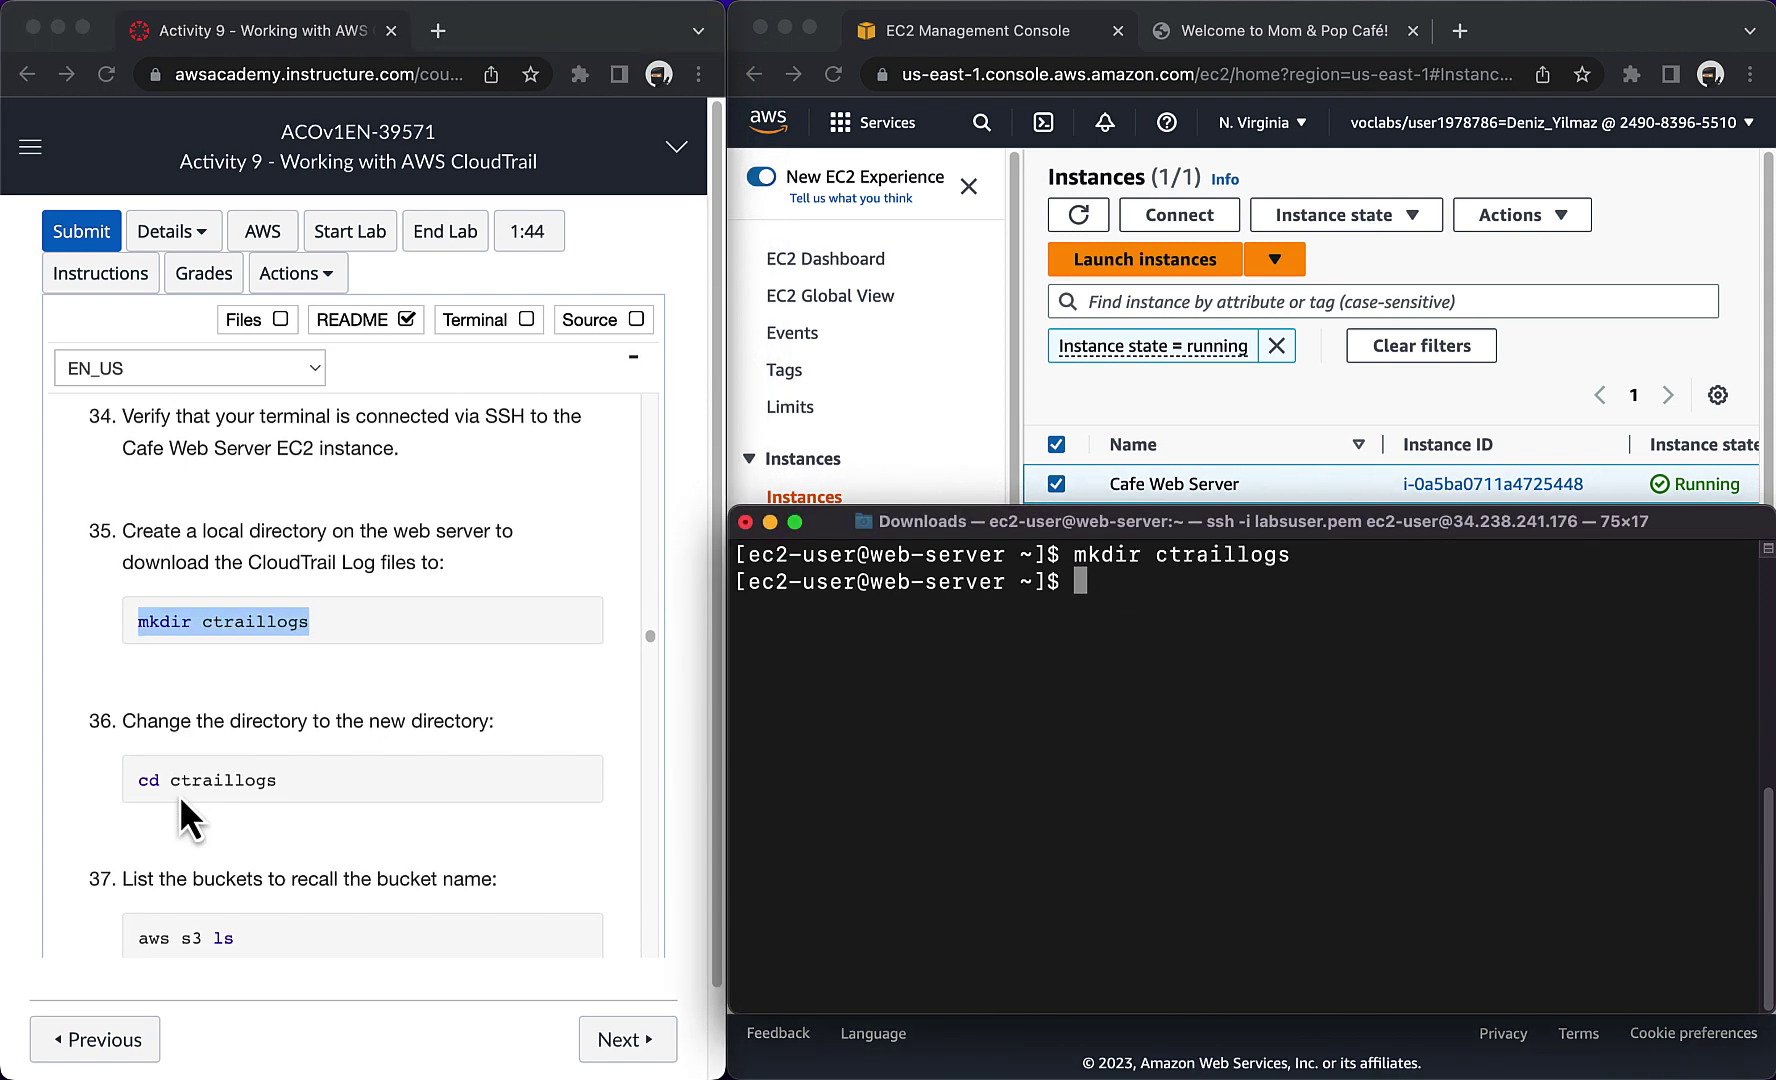
triple_click(213, 741)
key("super+c")
left_click(1040, 742)
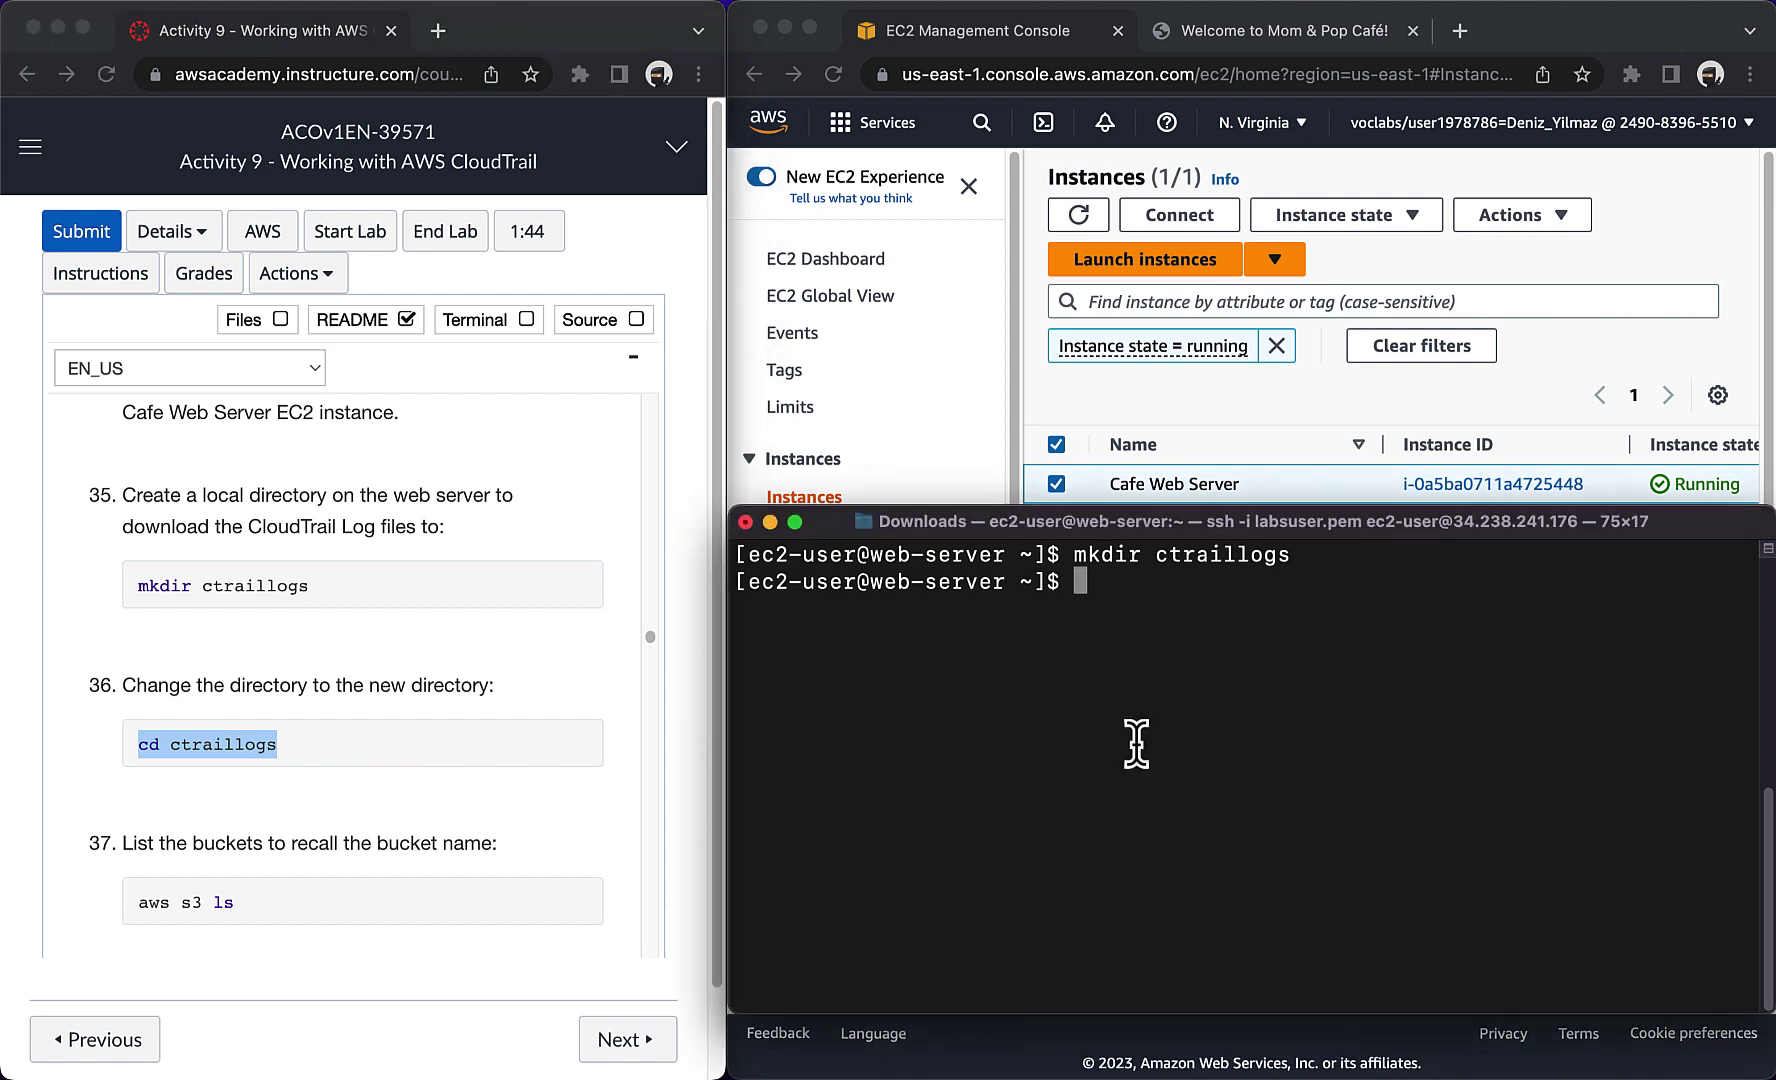
key("super+v")
Step: Copy aws s3 ls from step 37 and run it in the terminal to list the S3 buckets
scroll(225, 791, "down", 2)
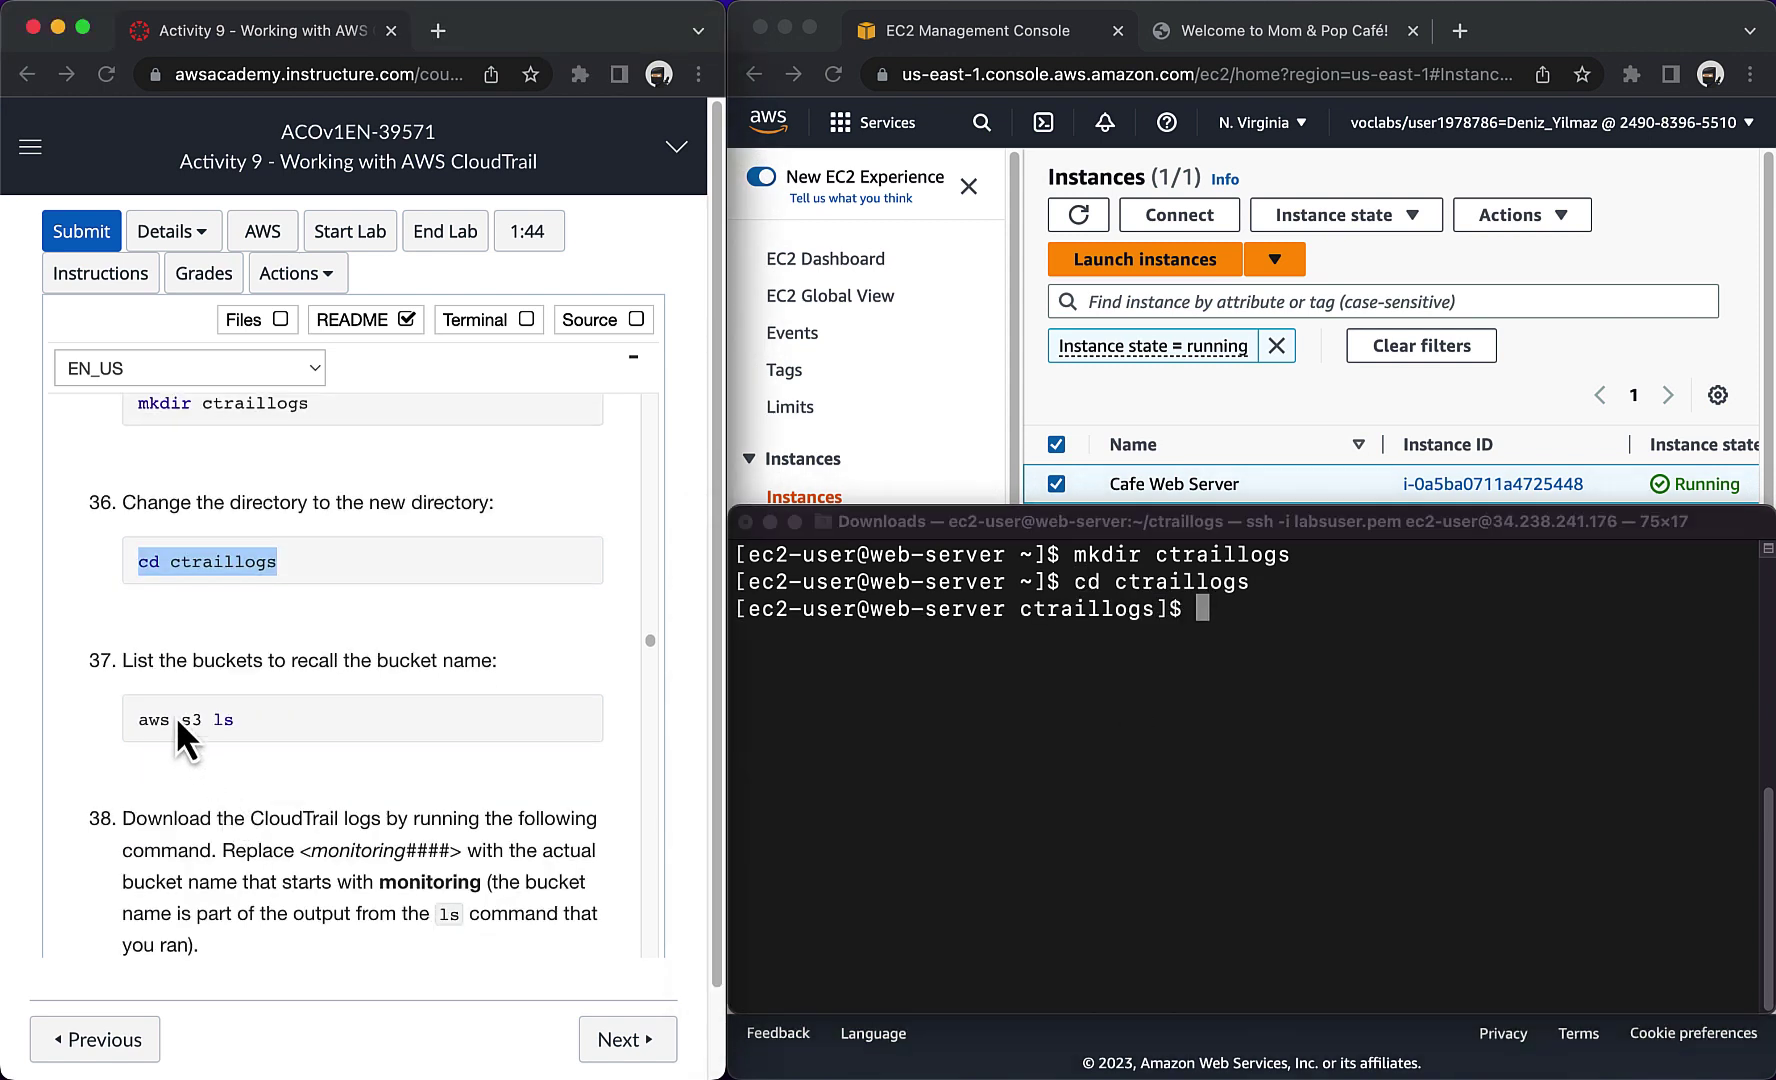
triple_click(175, 716)
key("super+c")
left_click(1189, 753)
key("super+v")
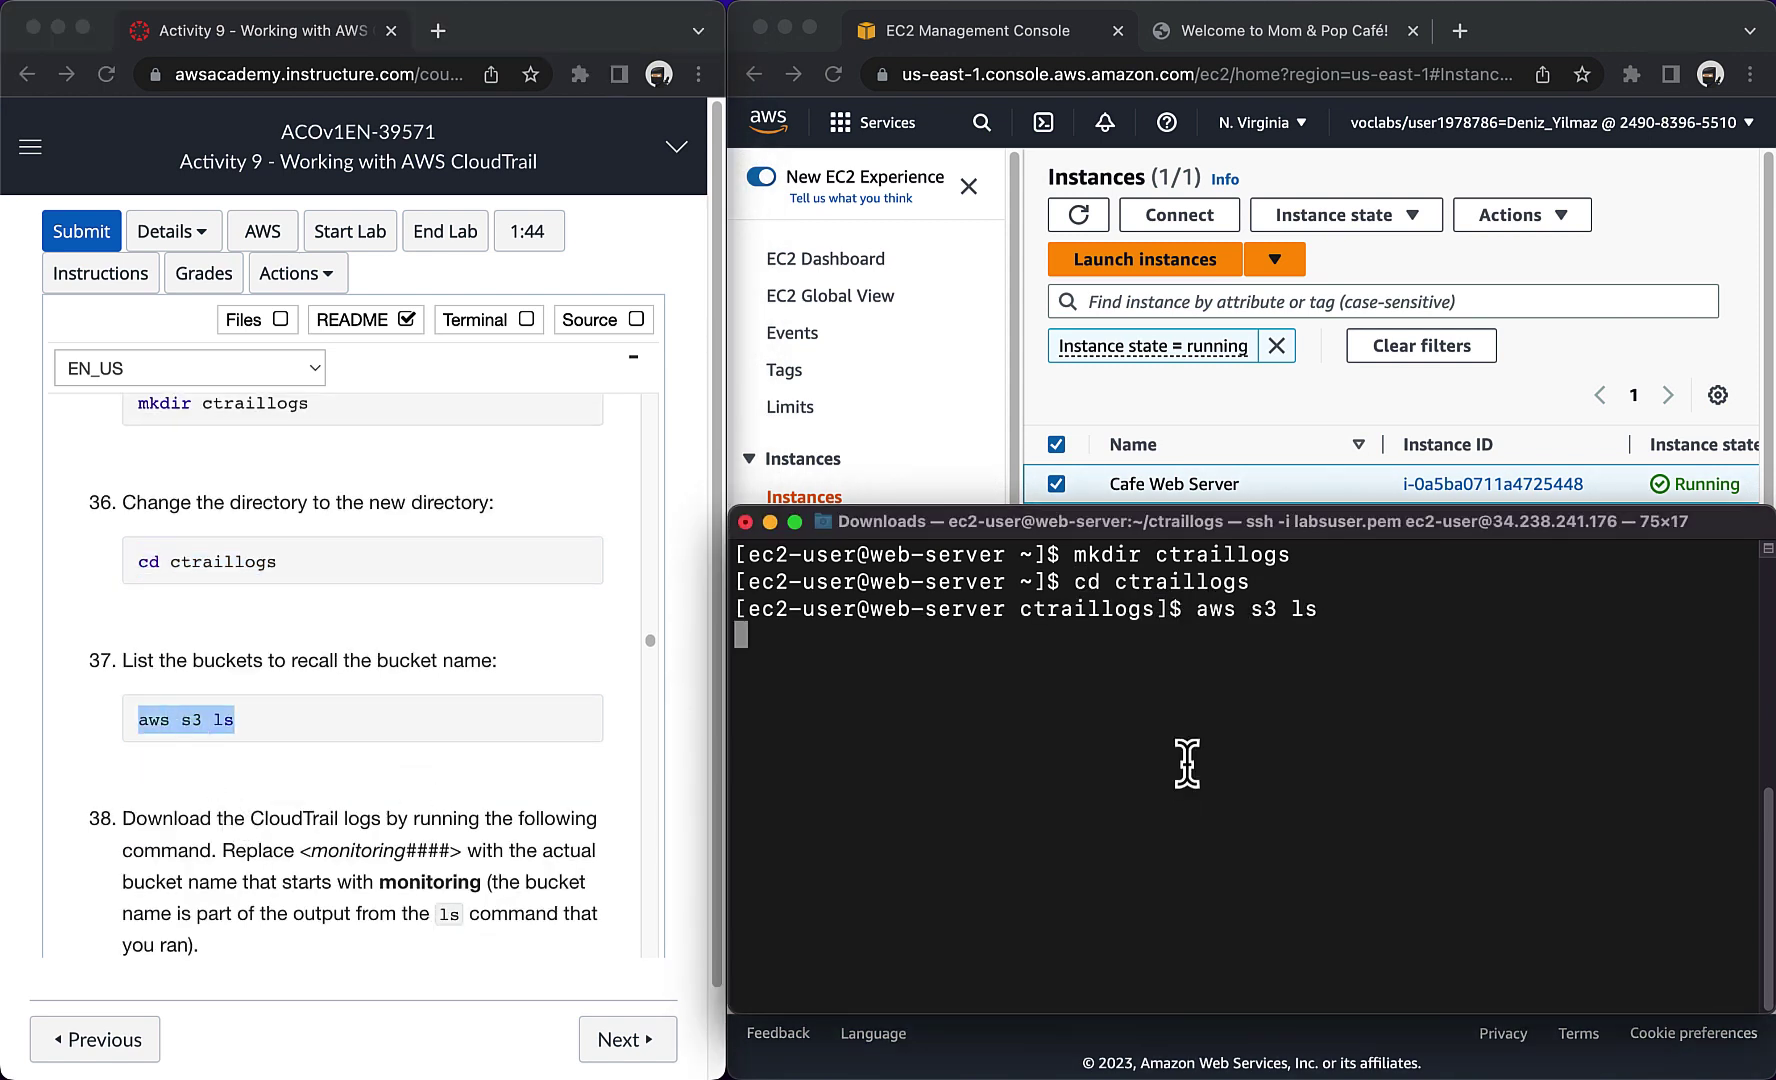
Step: Copy the opening part aws s3 cp s3:// of the step 38 command and paste it at the terminal prompt
scroll(284, 798, "down", 1)
scroll(284, 798, "down", 5)
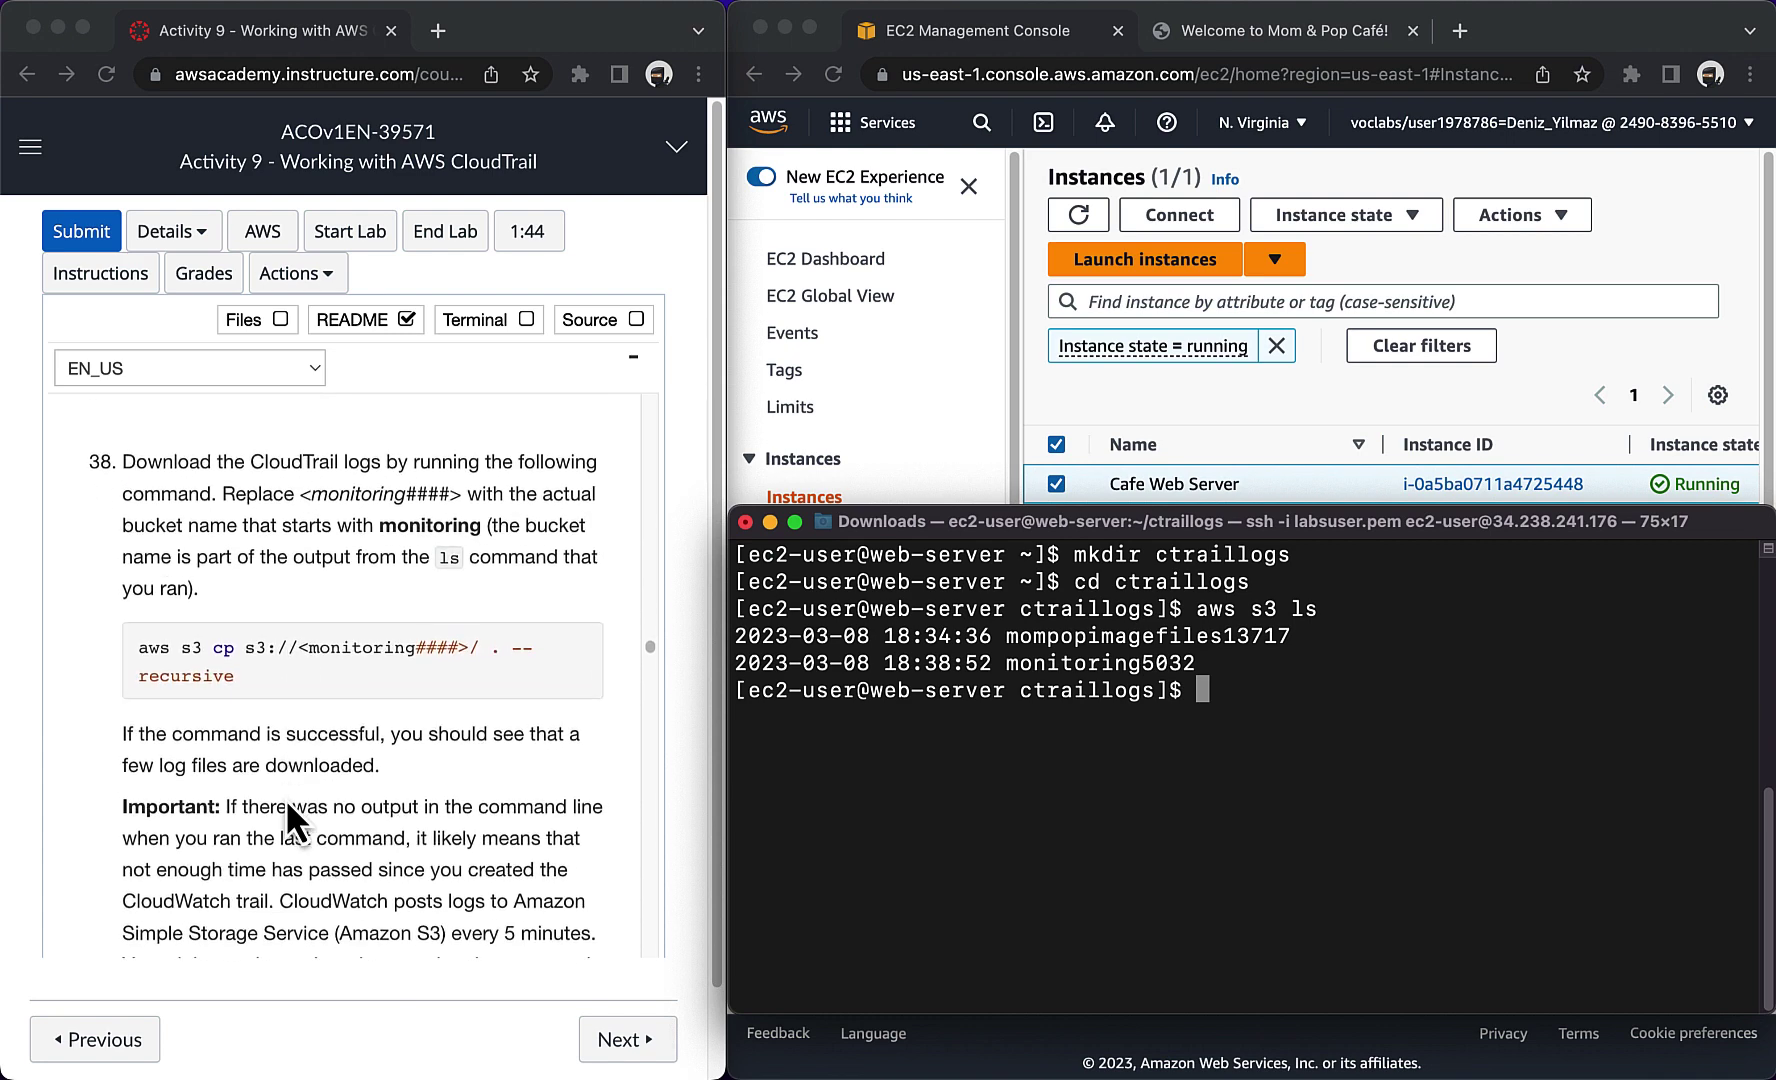
left_click(289, 720)
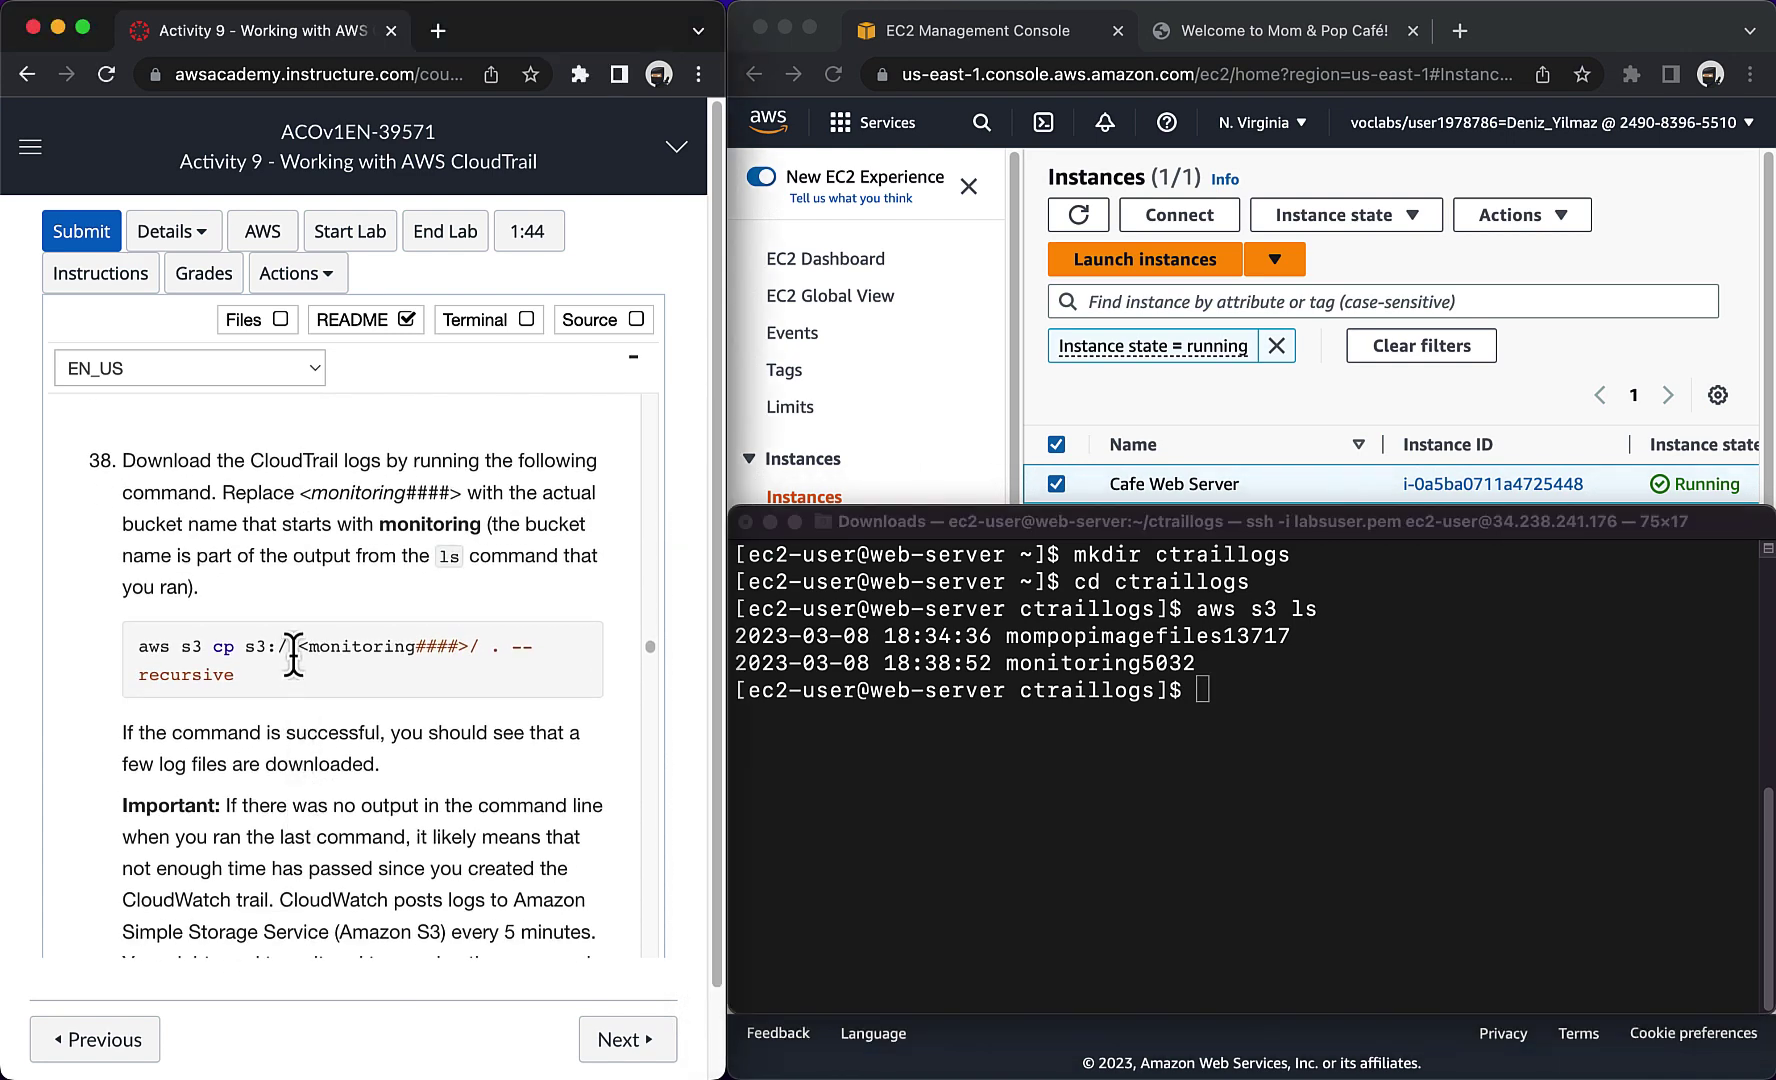
left_click_drag(298, 647, 132, 645)
key("super+c")
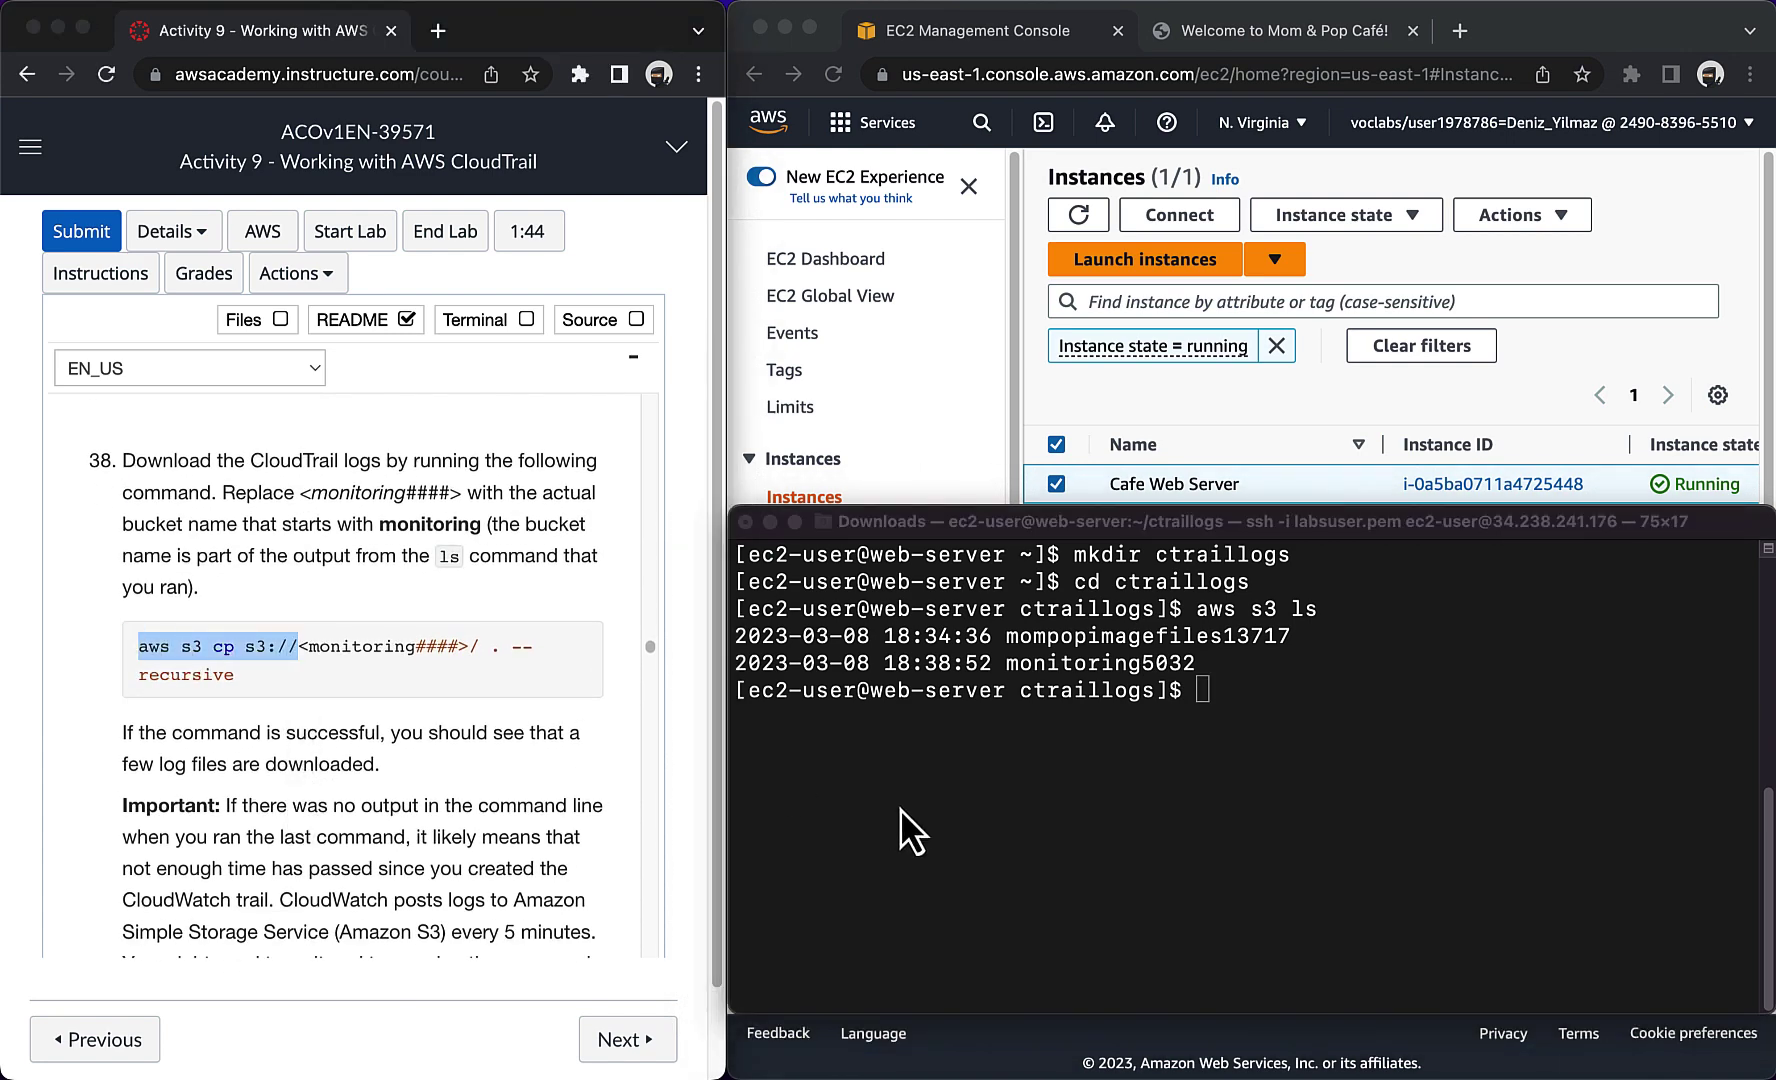
left_click(904, 825)
key("super+v")
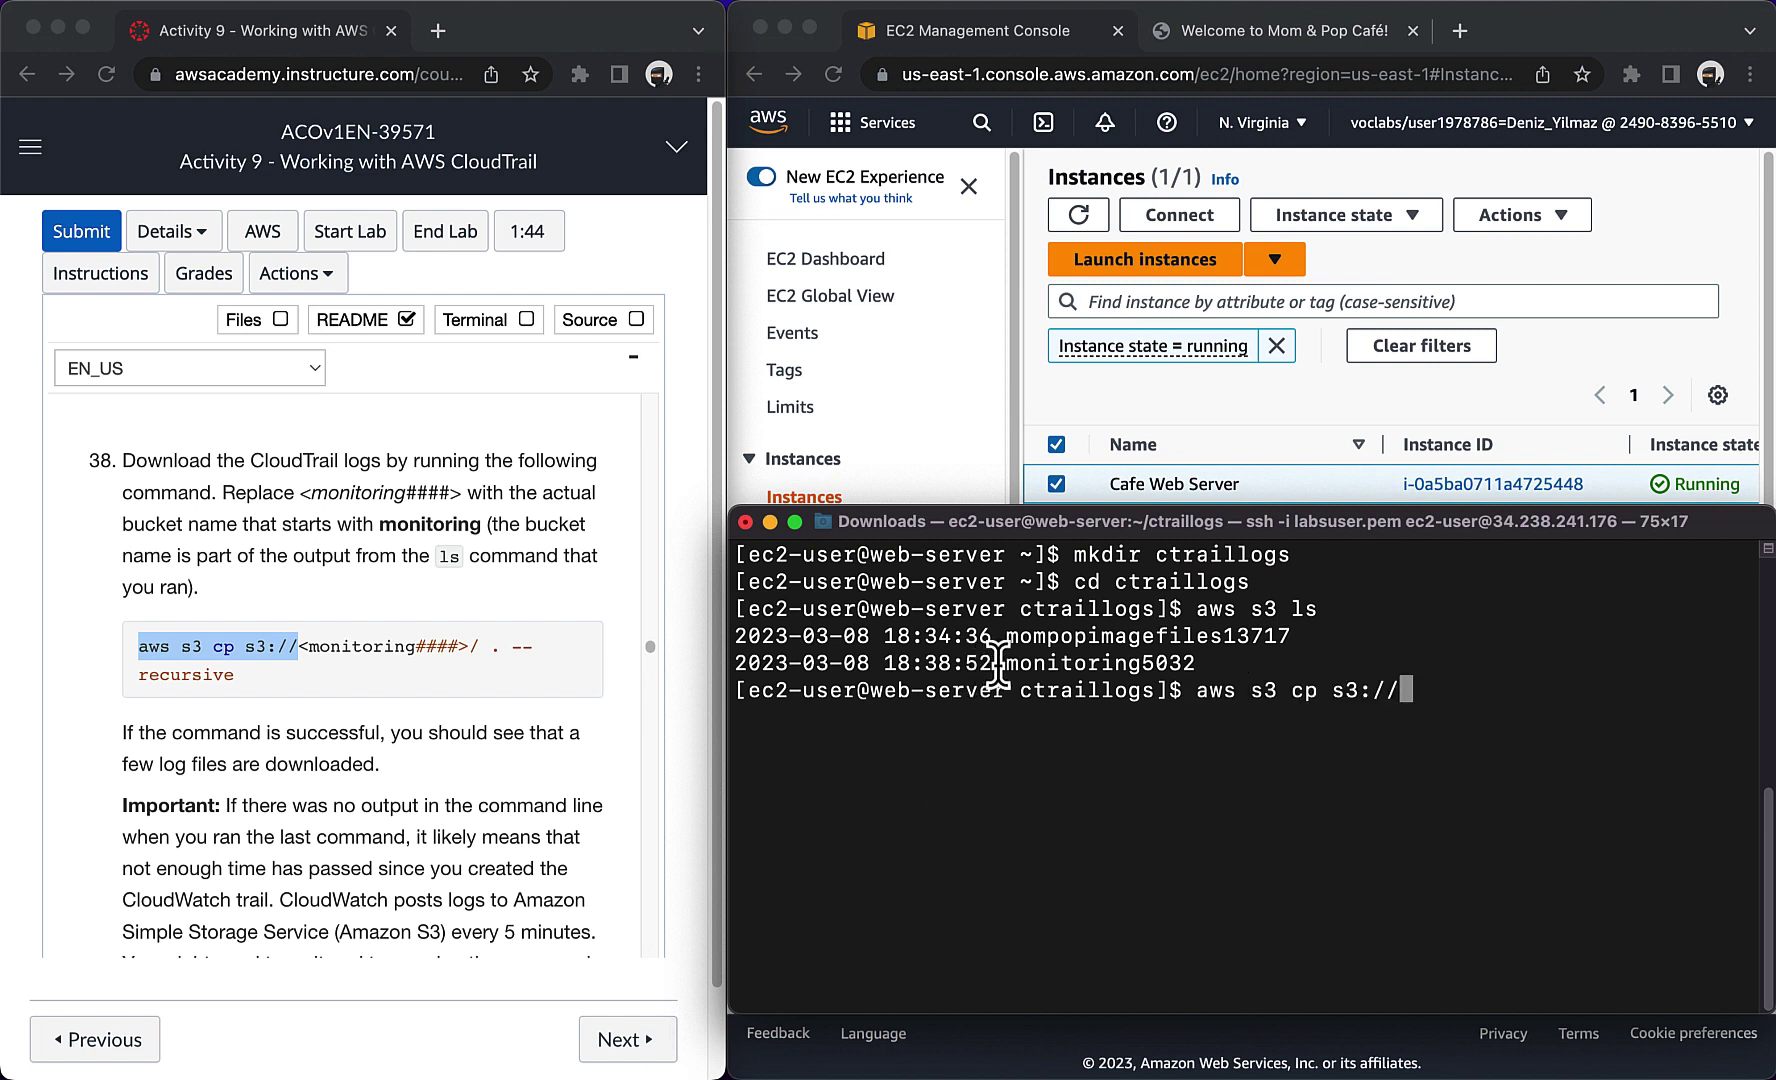
Step: Append the bucket name monitoring5032 from the listing, add / . --recursive, and run the command to download the CloudTrail logs
left_click_drag(993, 662, 1222, 665)
left_click(1110, 674)
left_click_drag(1000, 662, 1220, 665)
key("super+c")
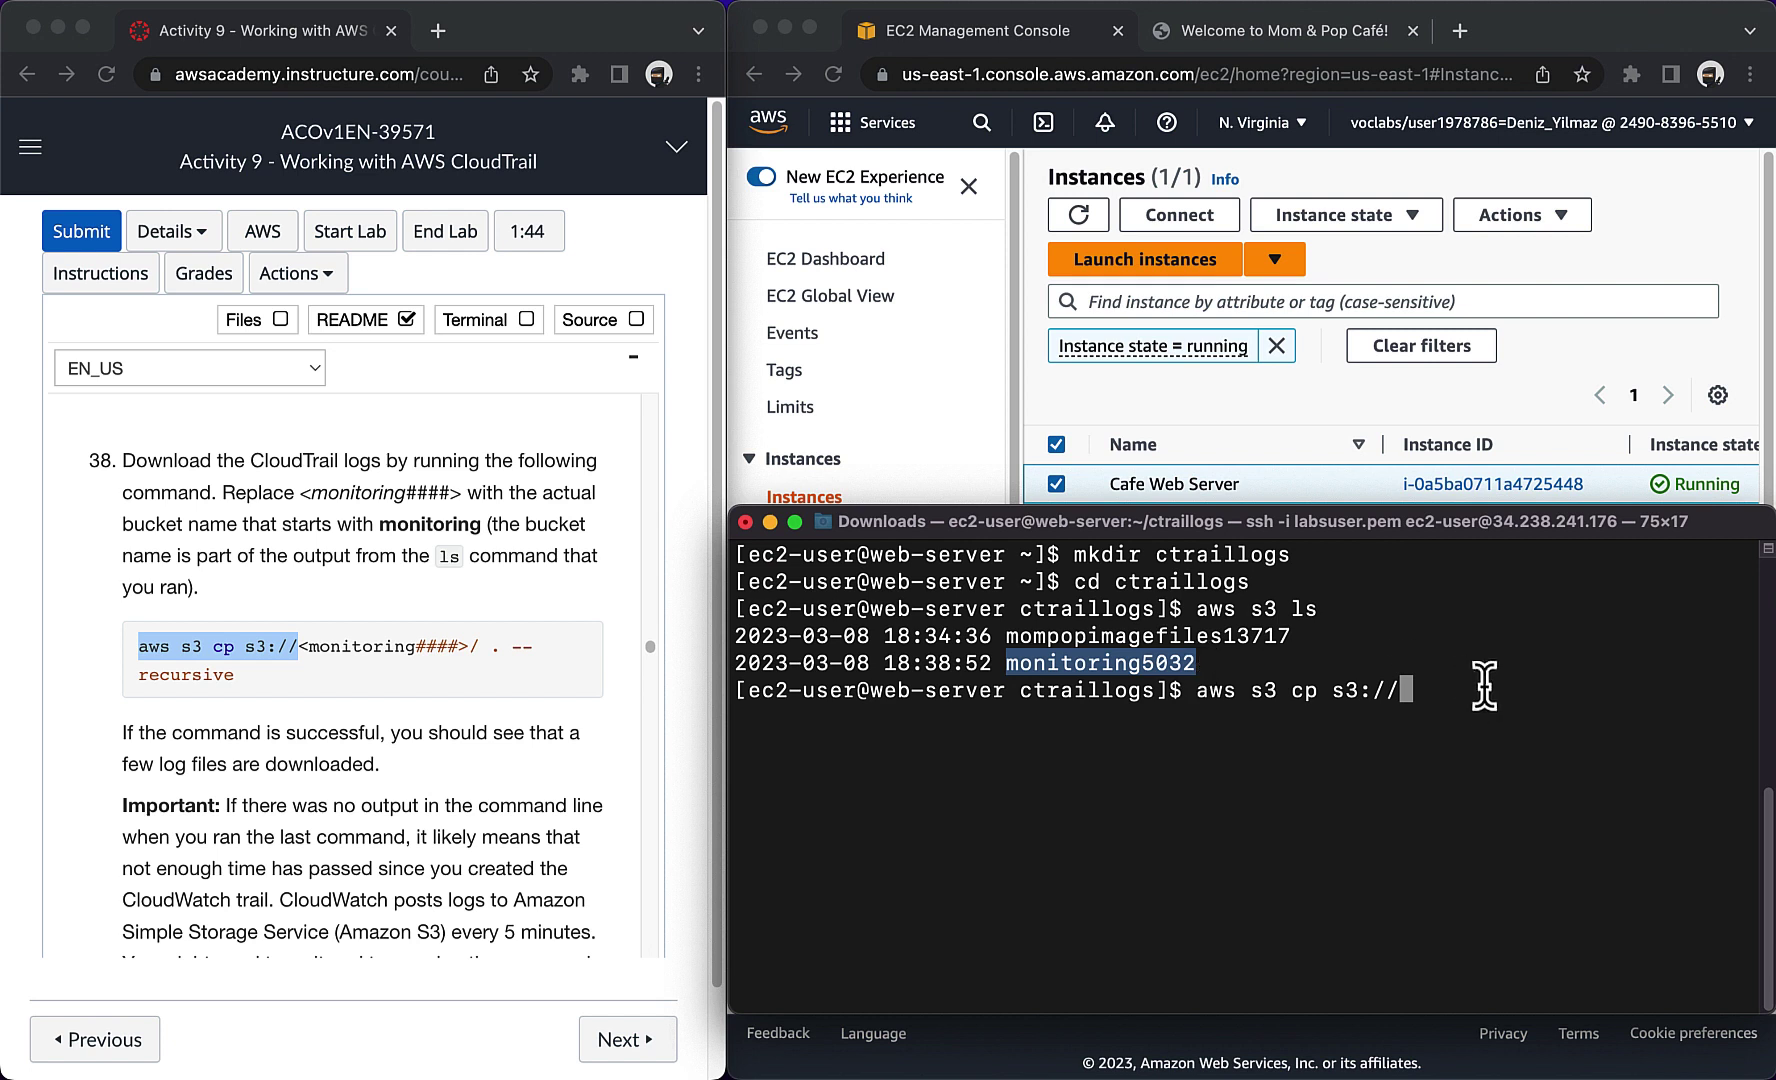
left_click(1480, 690)
key("super+v")
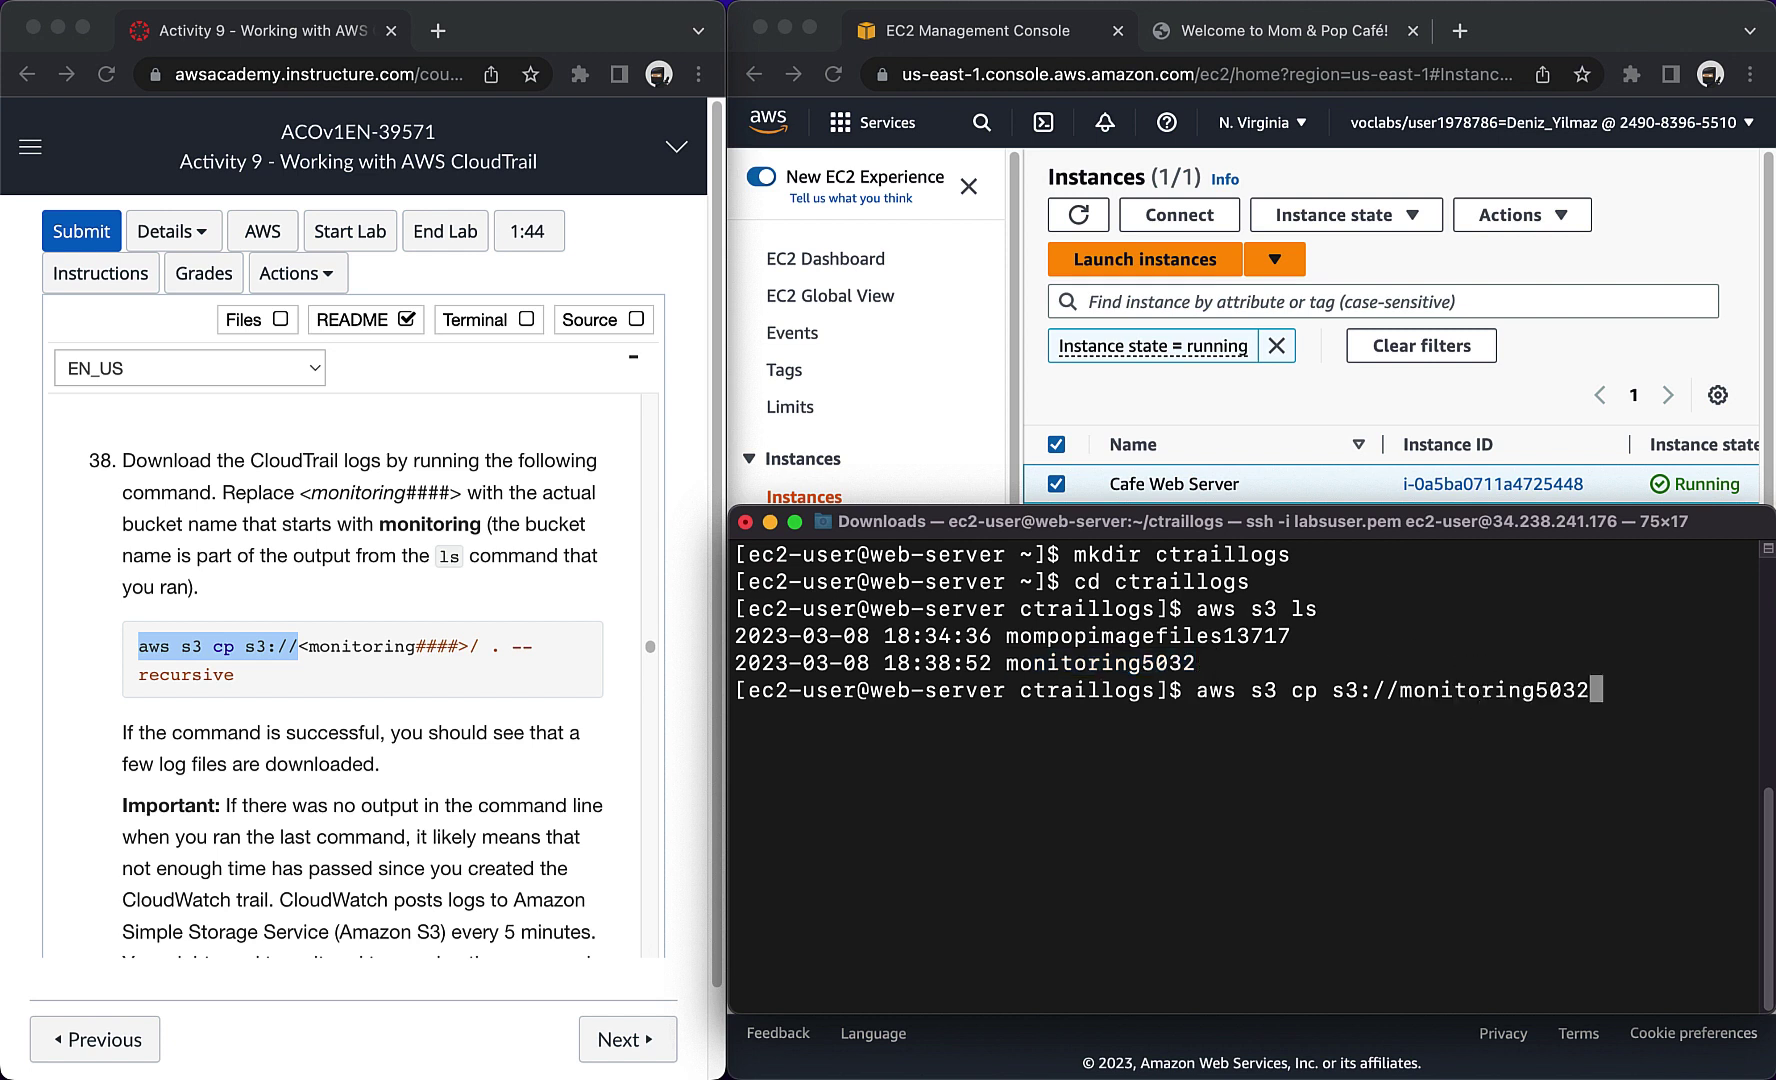
type("/ . --recursive")
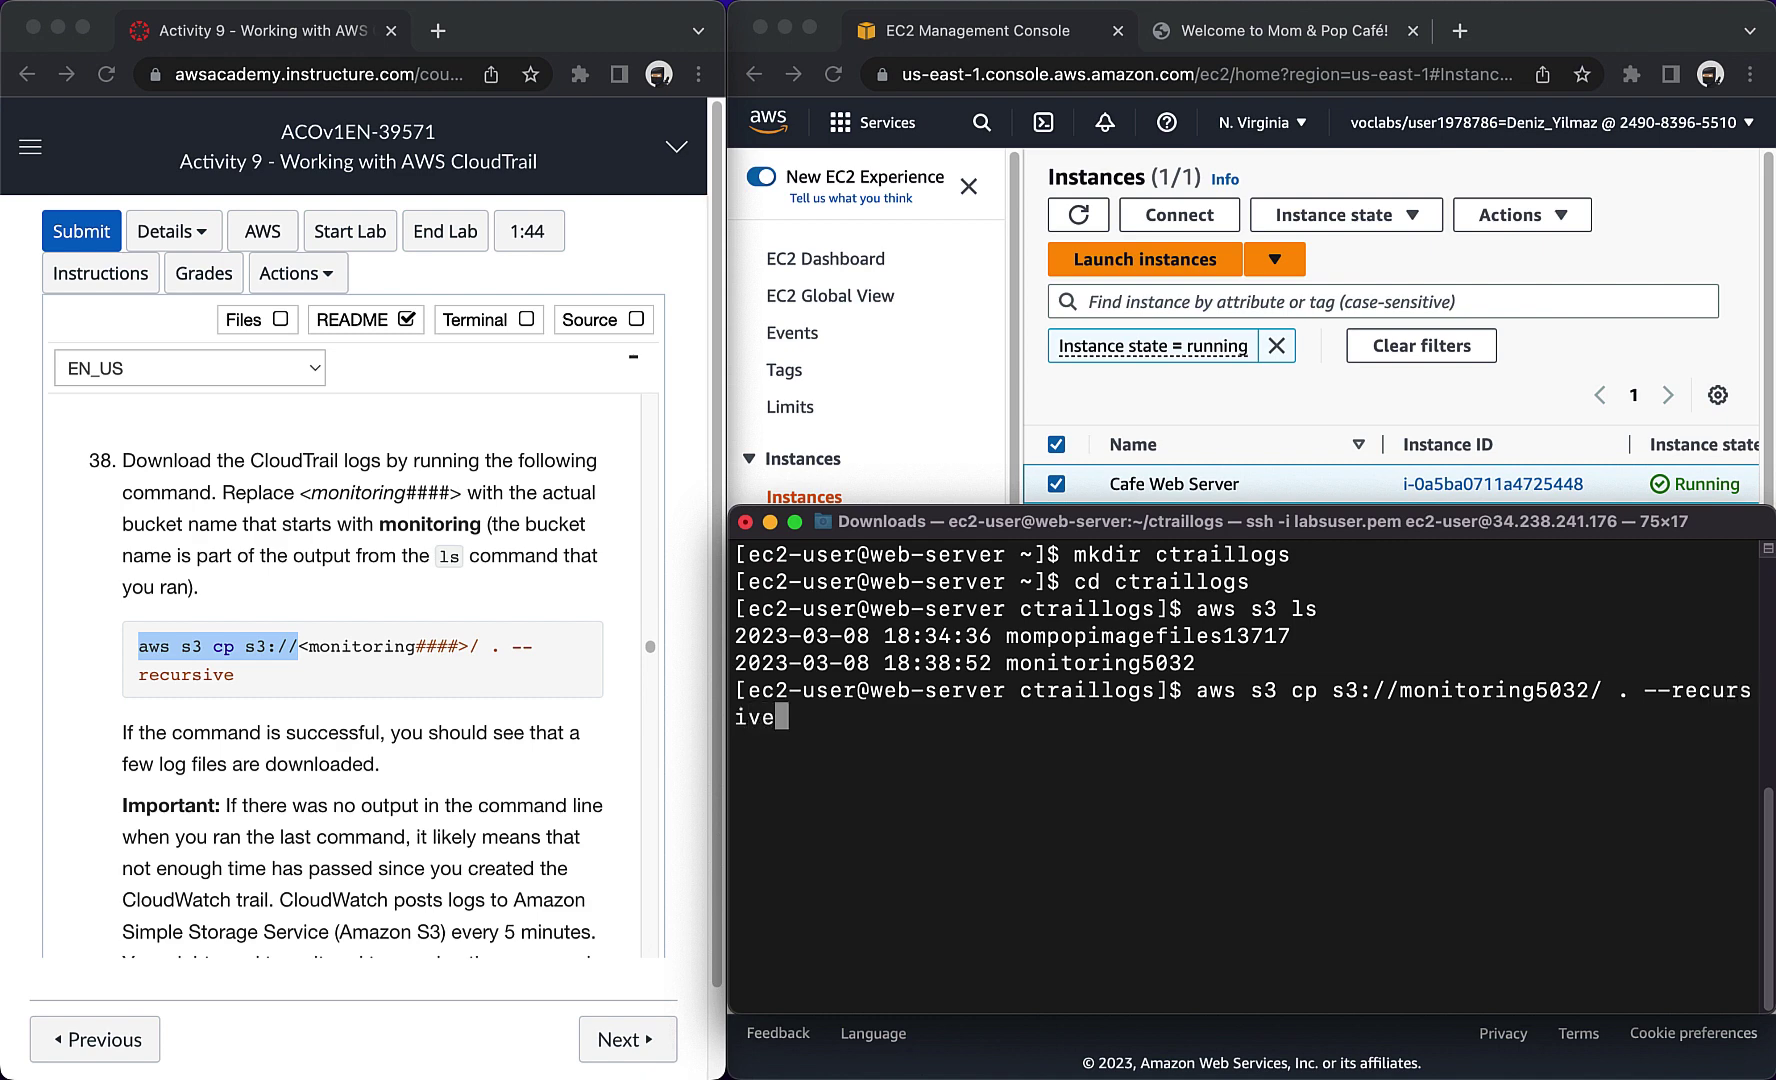
key("Return")
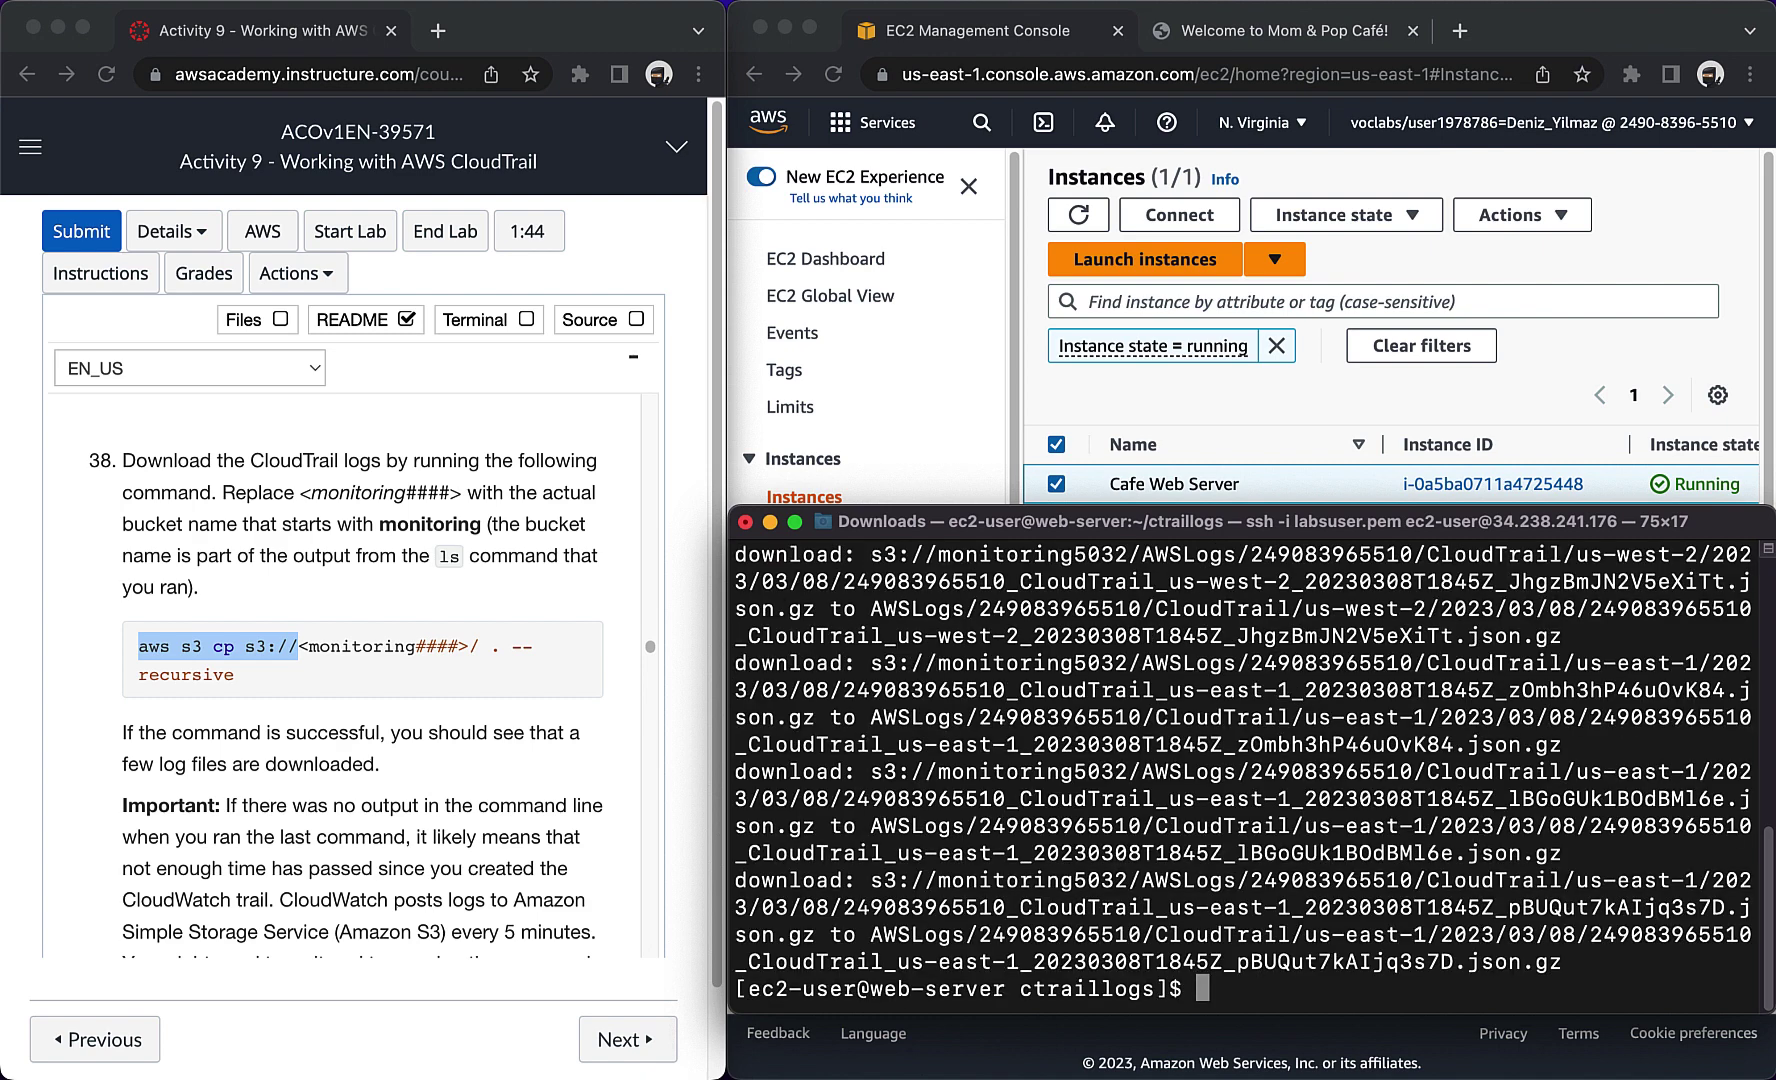
Step: Read steps 39 and 40 of the lab instructions and clear the terminal screen
scroll(327, 817, "down", 5)
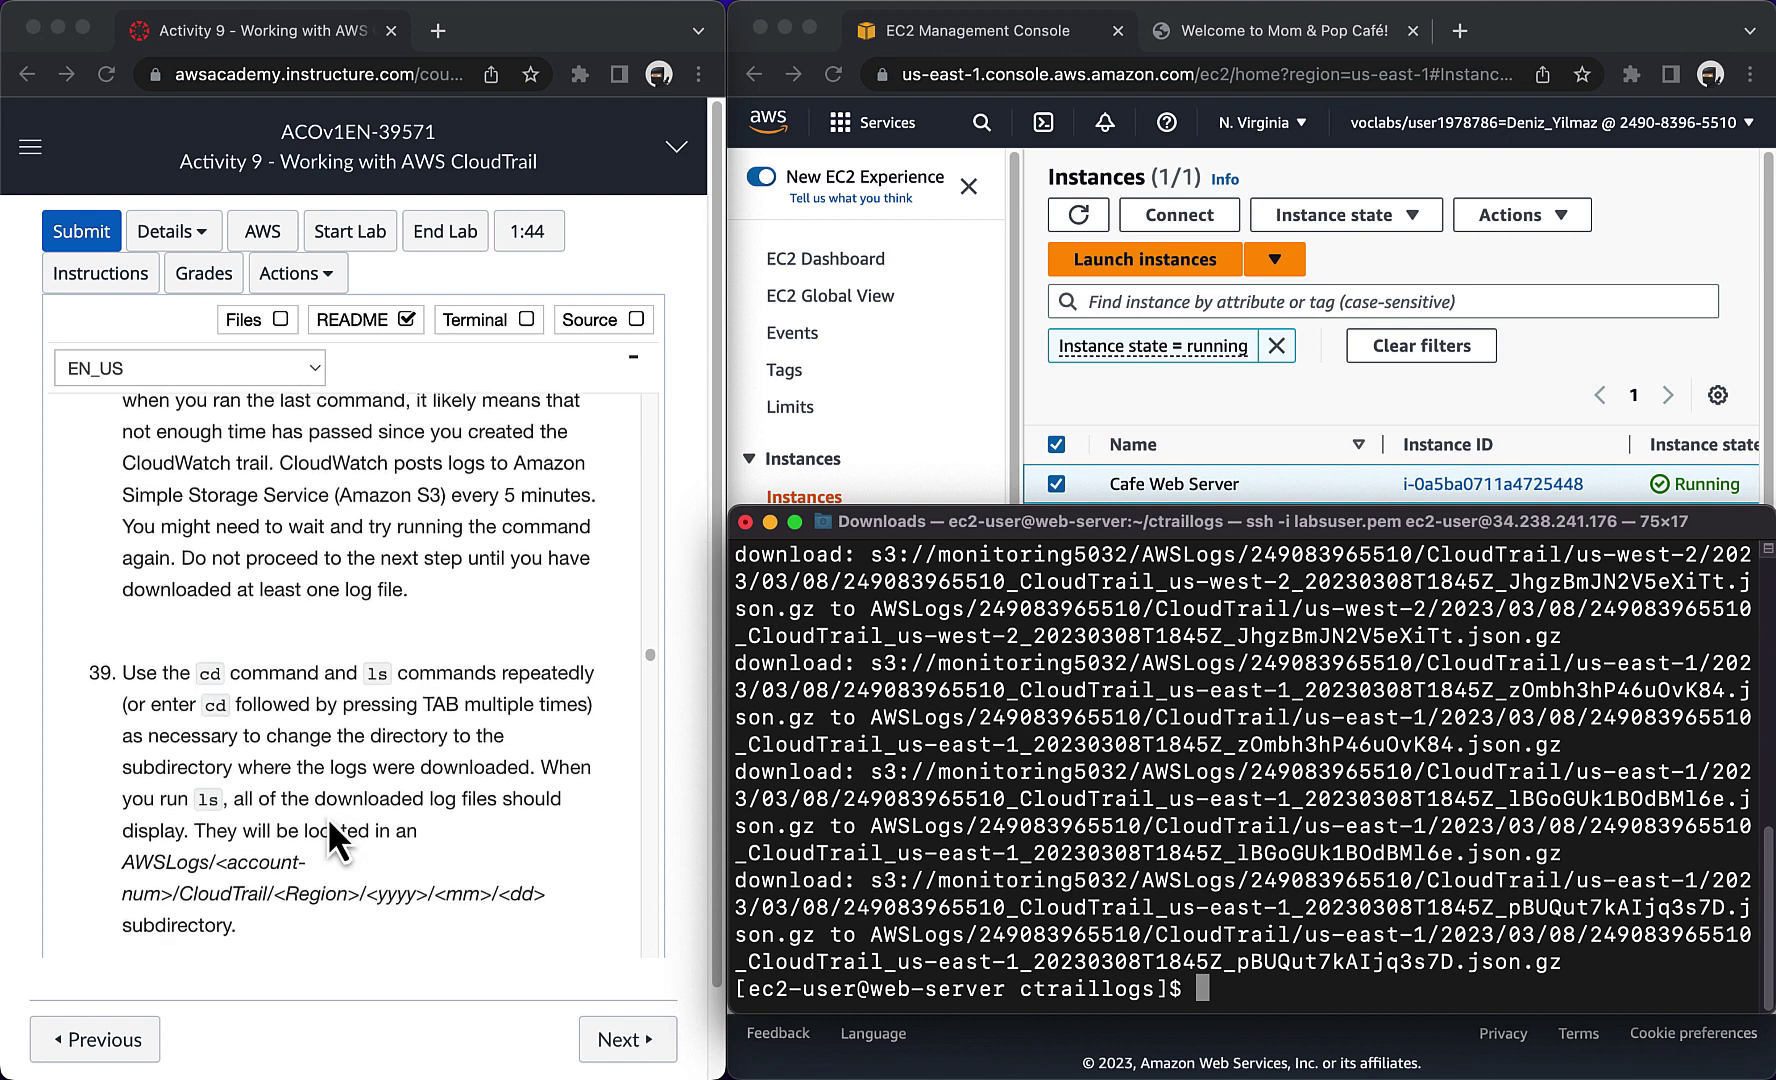
scroll(327, 817, "down", 3)
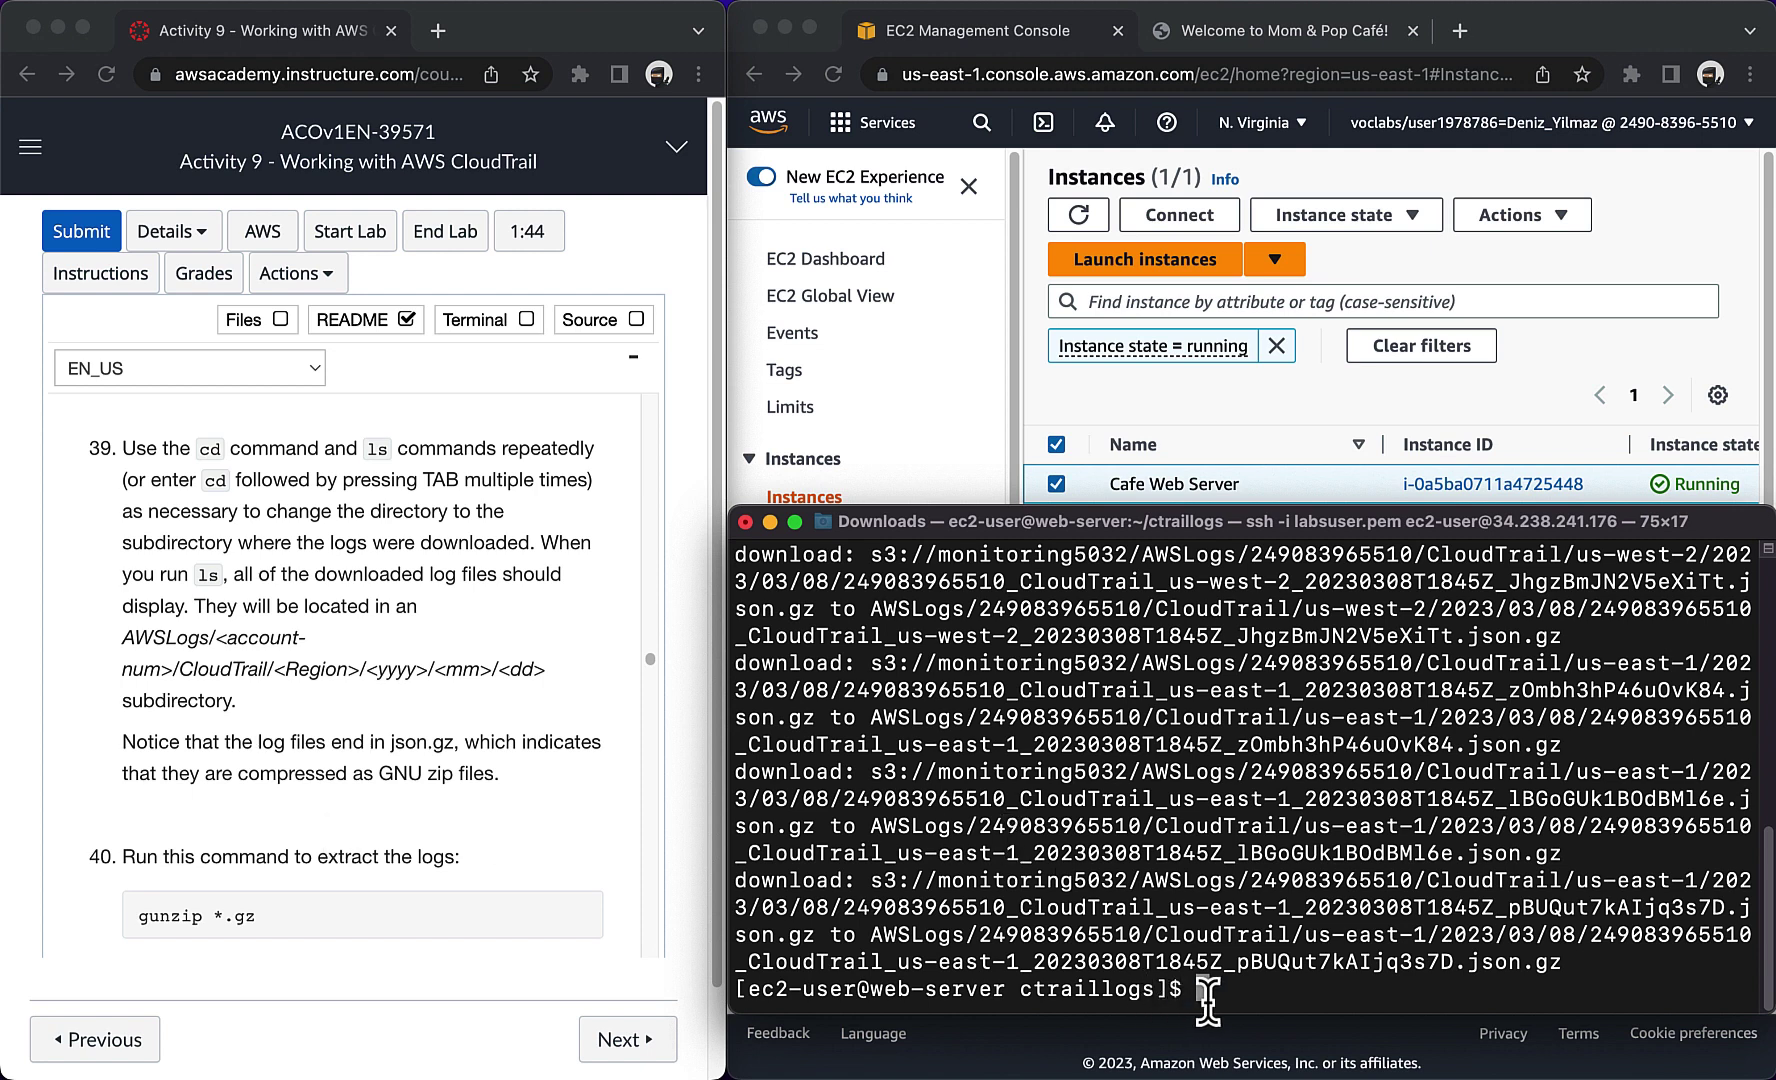
type("clear")
key("Return")
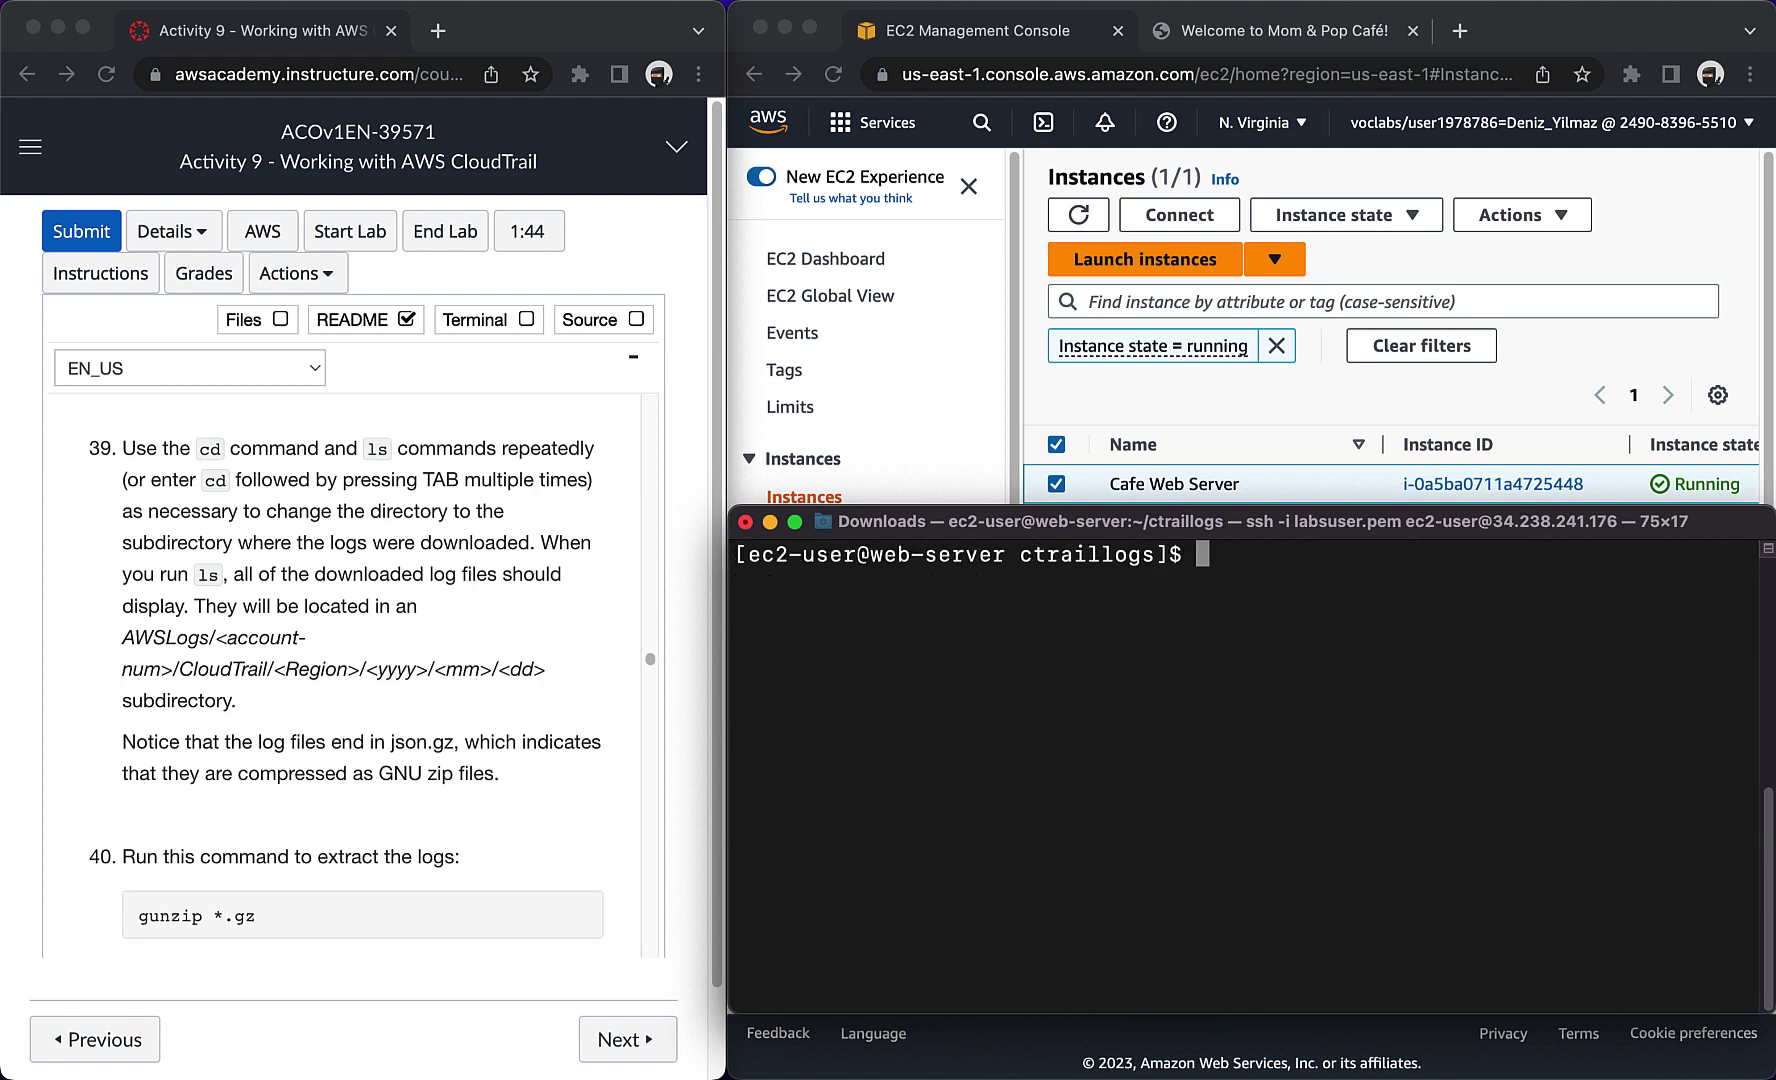
Step: Change to the CloudTrail folder under AWSLogs and the account number, list its contents, and enter the us-east-1 folder
type("cd AWSLogs/249083965510/CloudTrail/us-")
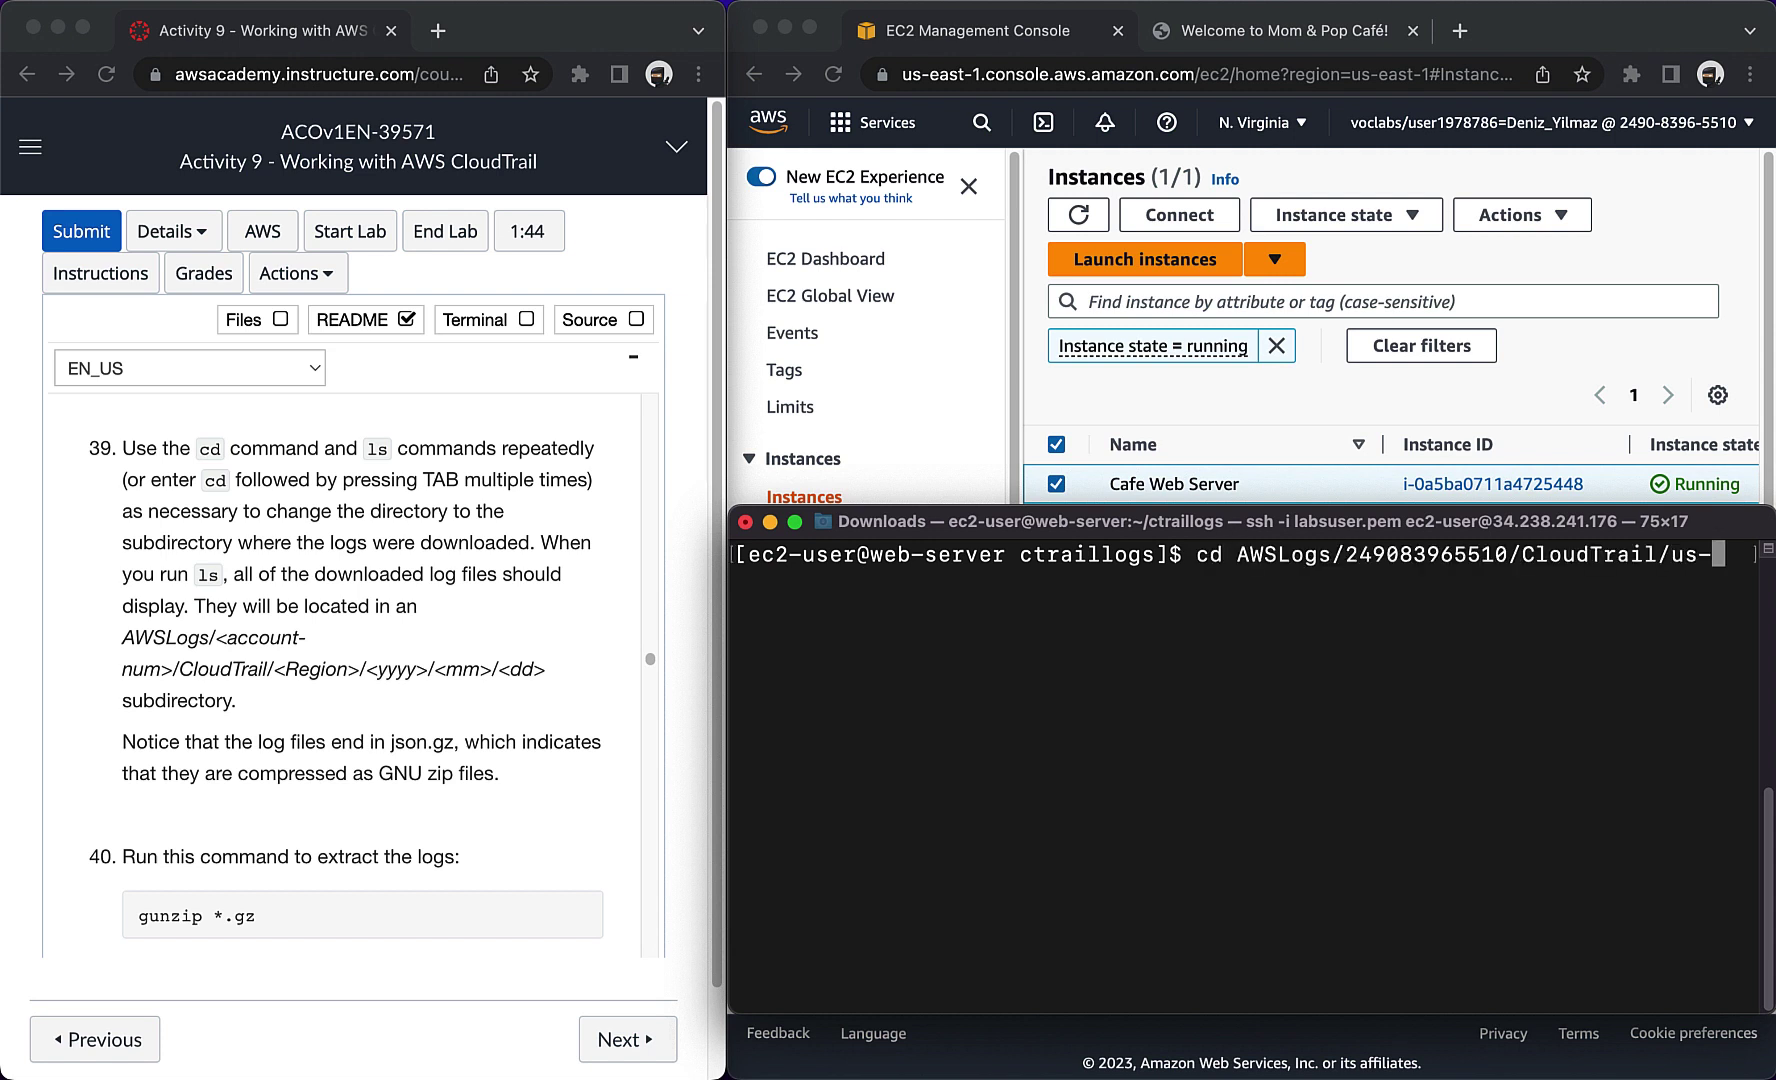
key("Return")
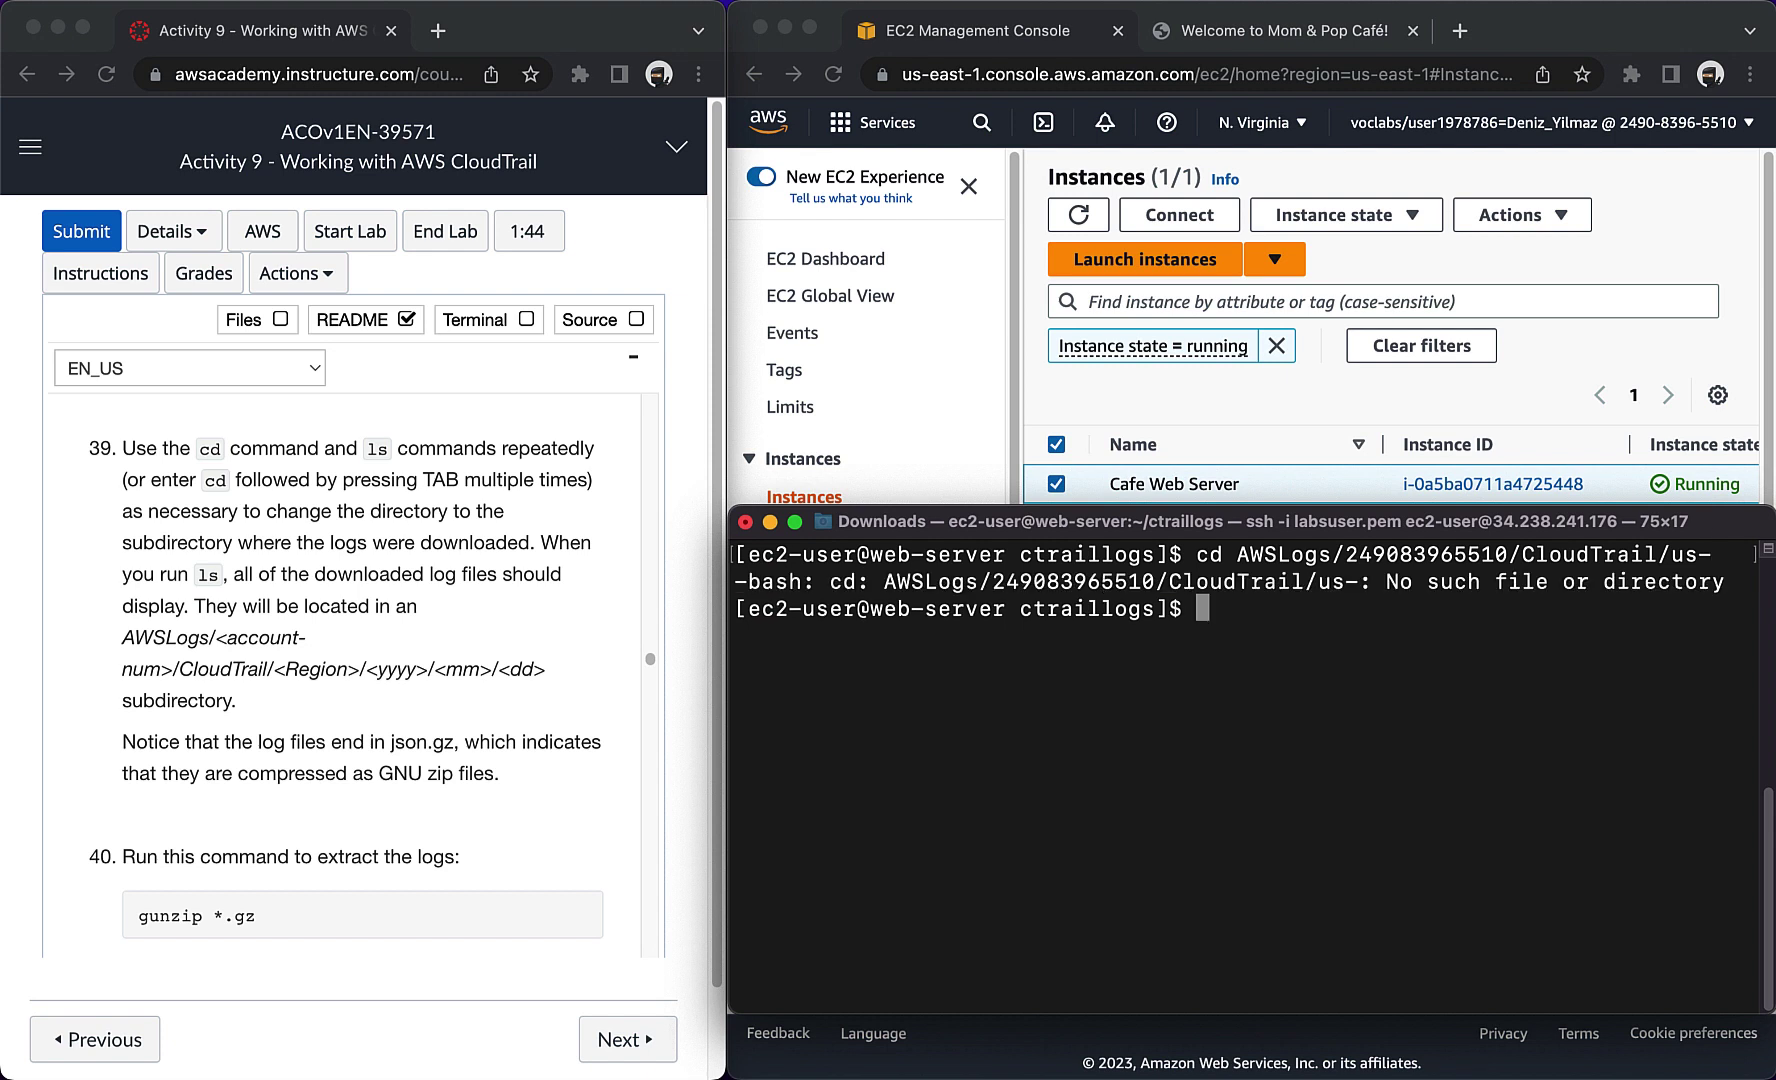
type("cd AWSLogs/249083965510/CloudTrail/")
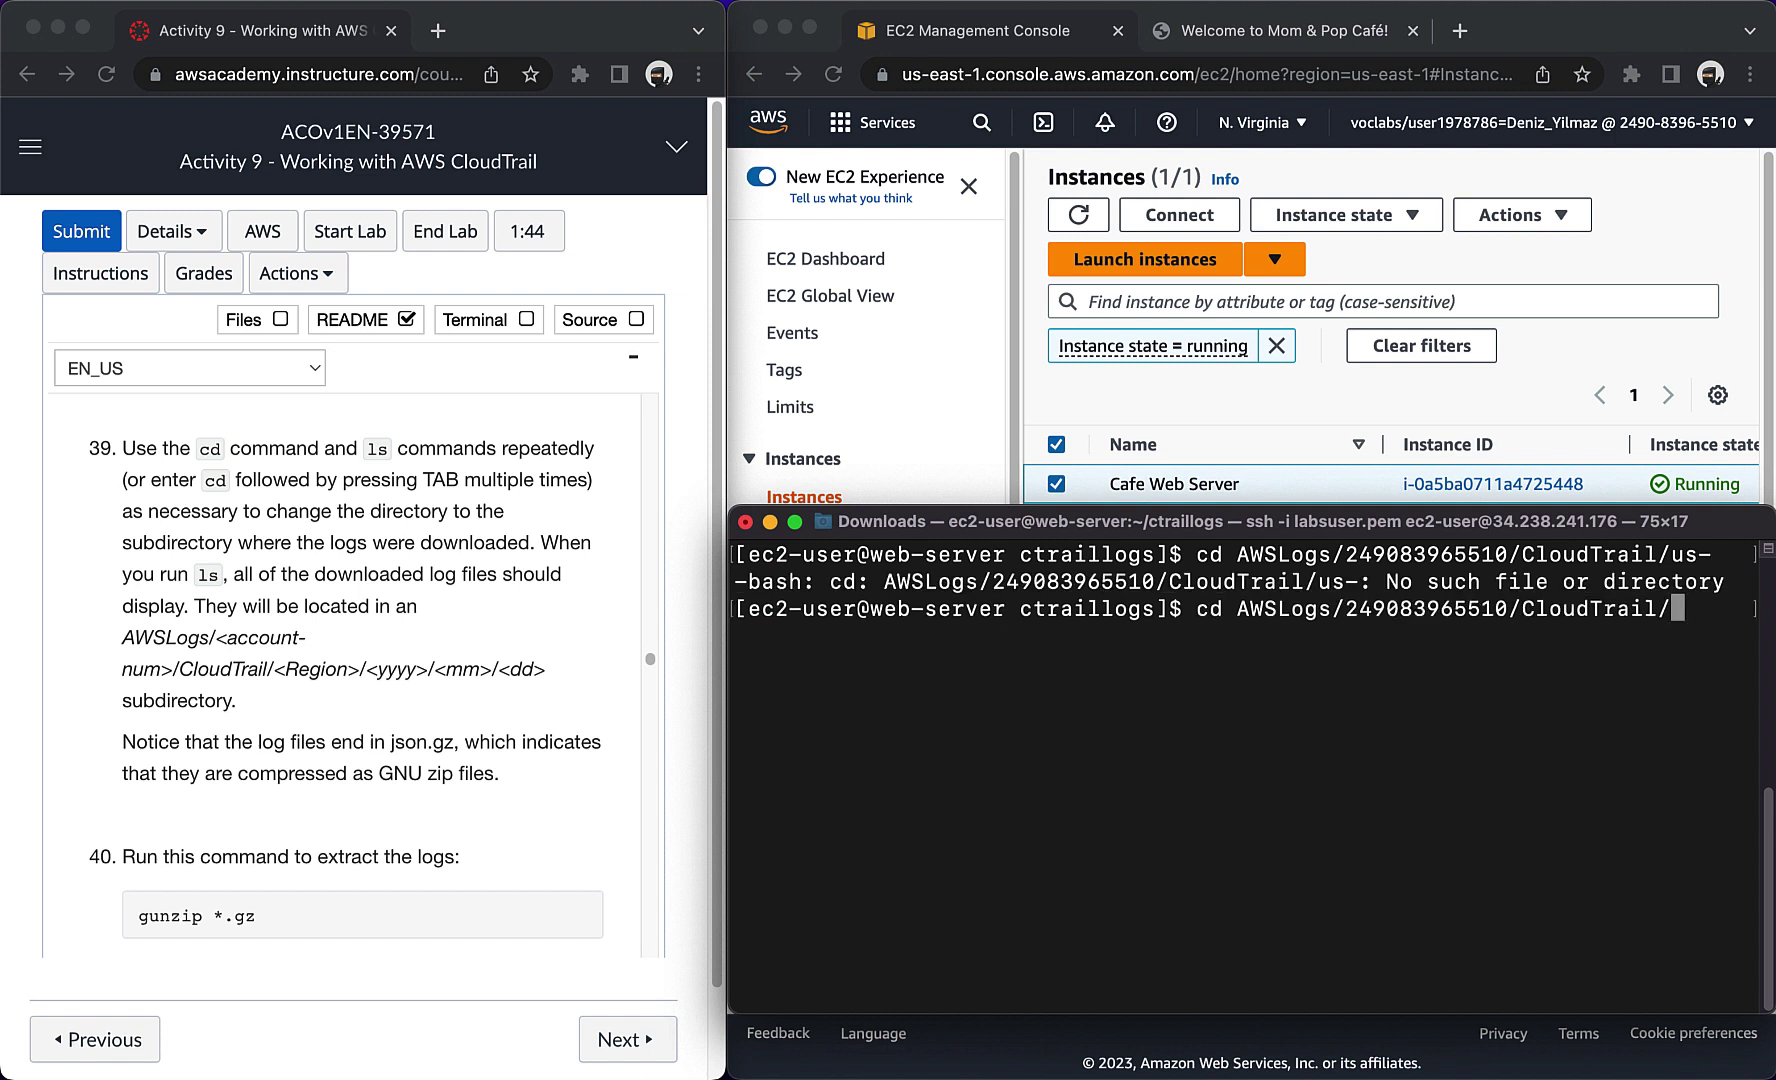
key("Return")
type("ls")
key("Return")
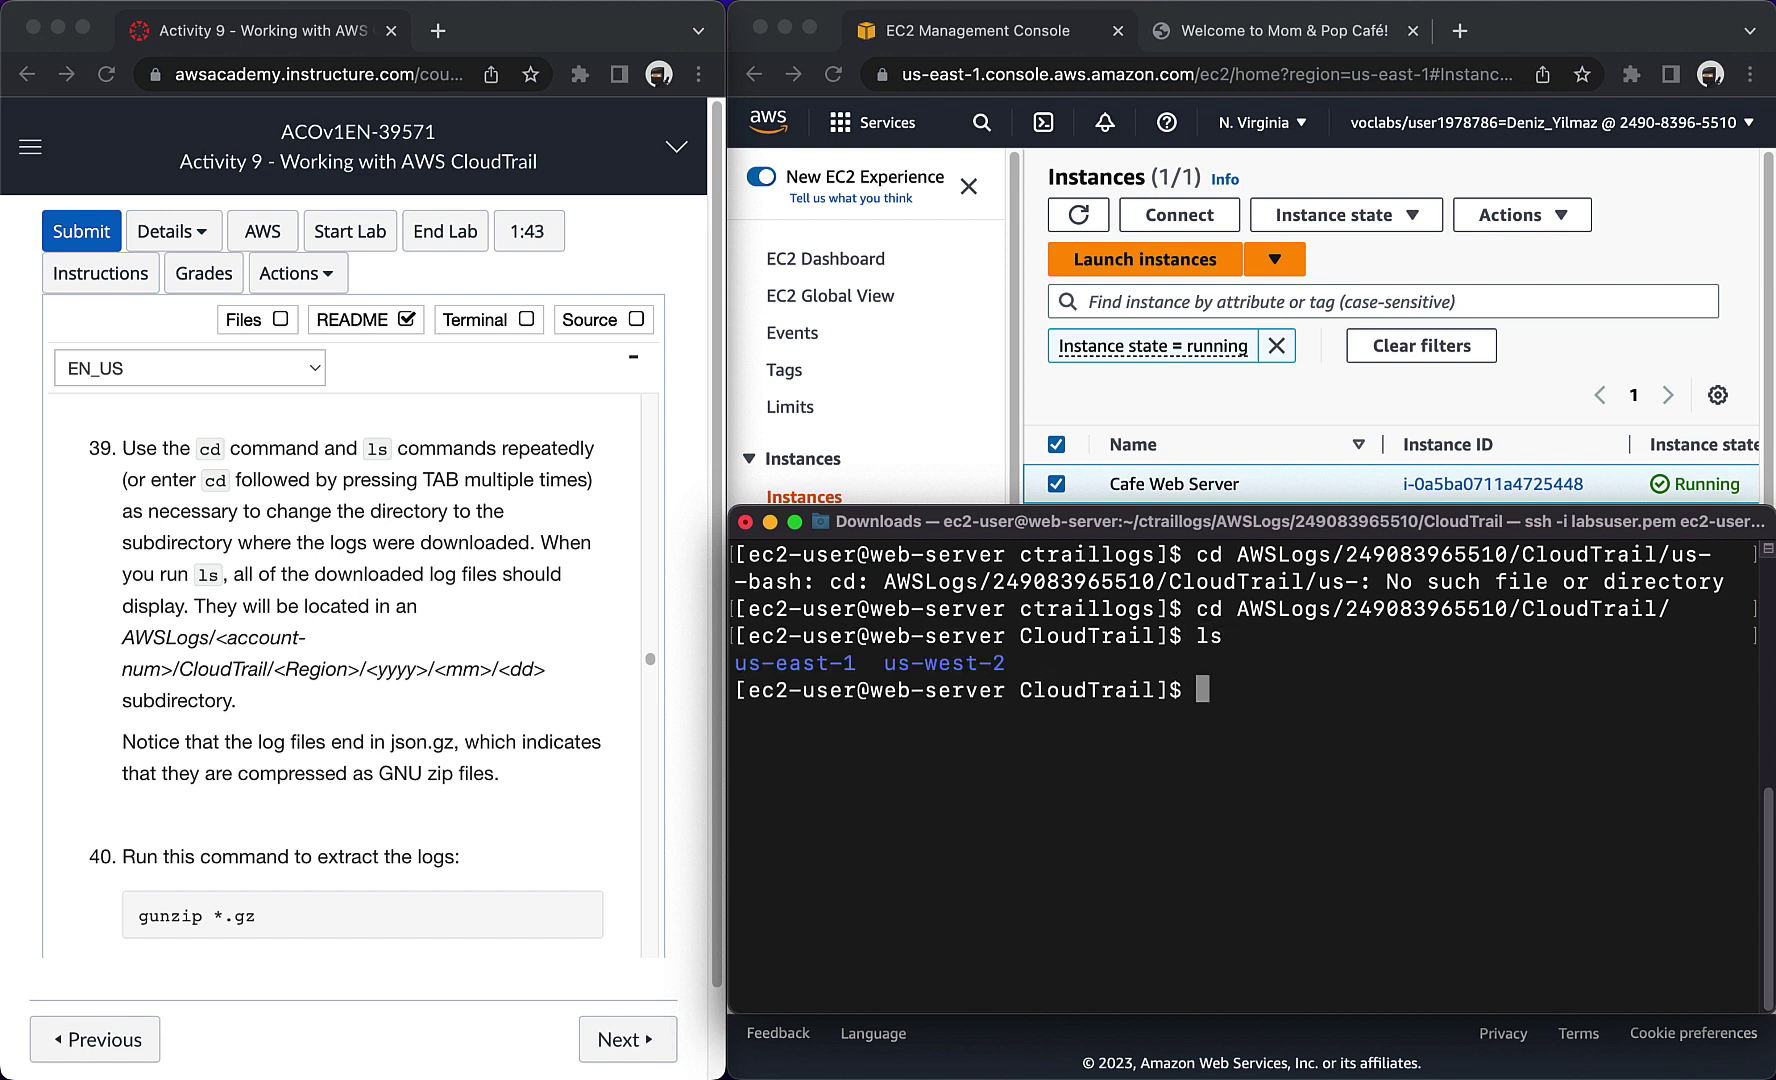
type("cd us-east-1")
key("Return")
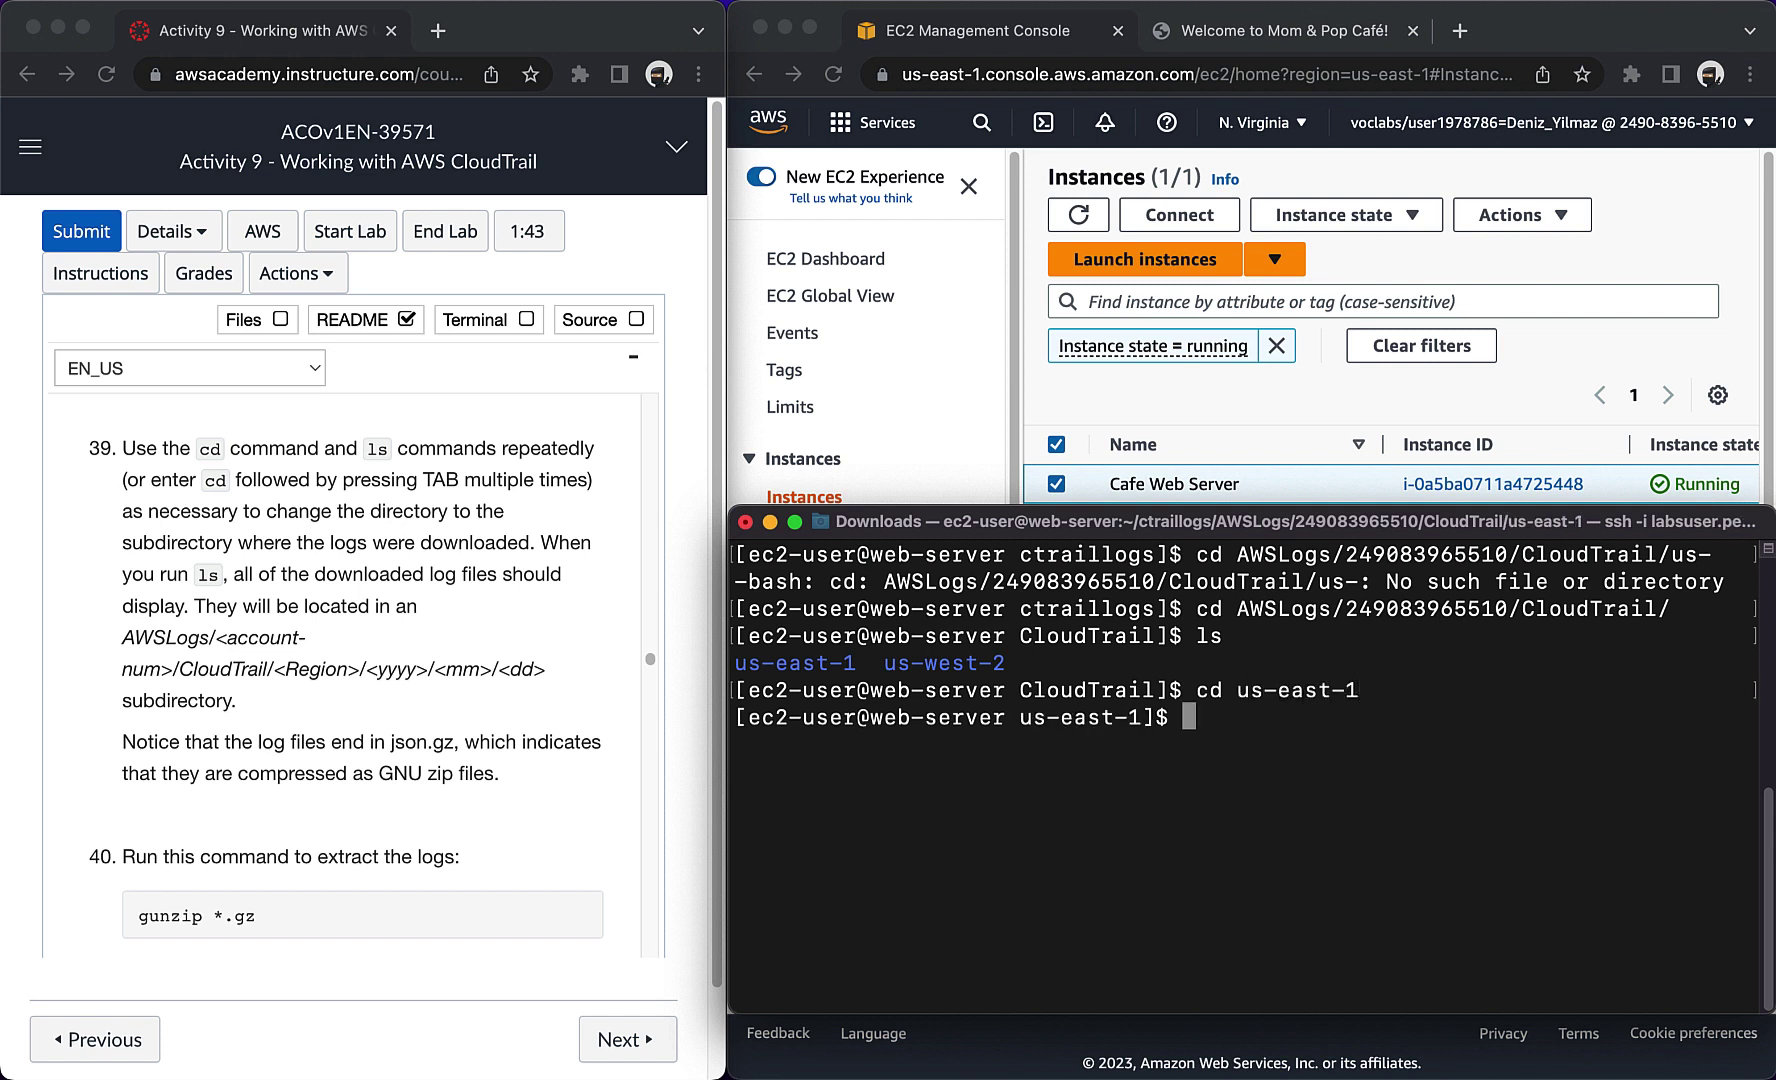
Step: Change to the 2023/03/08/ folder under us-east-1 and list the compressed log files in it
type("cd 2023/03/08/")
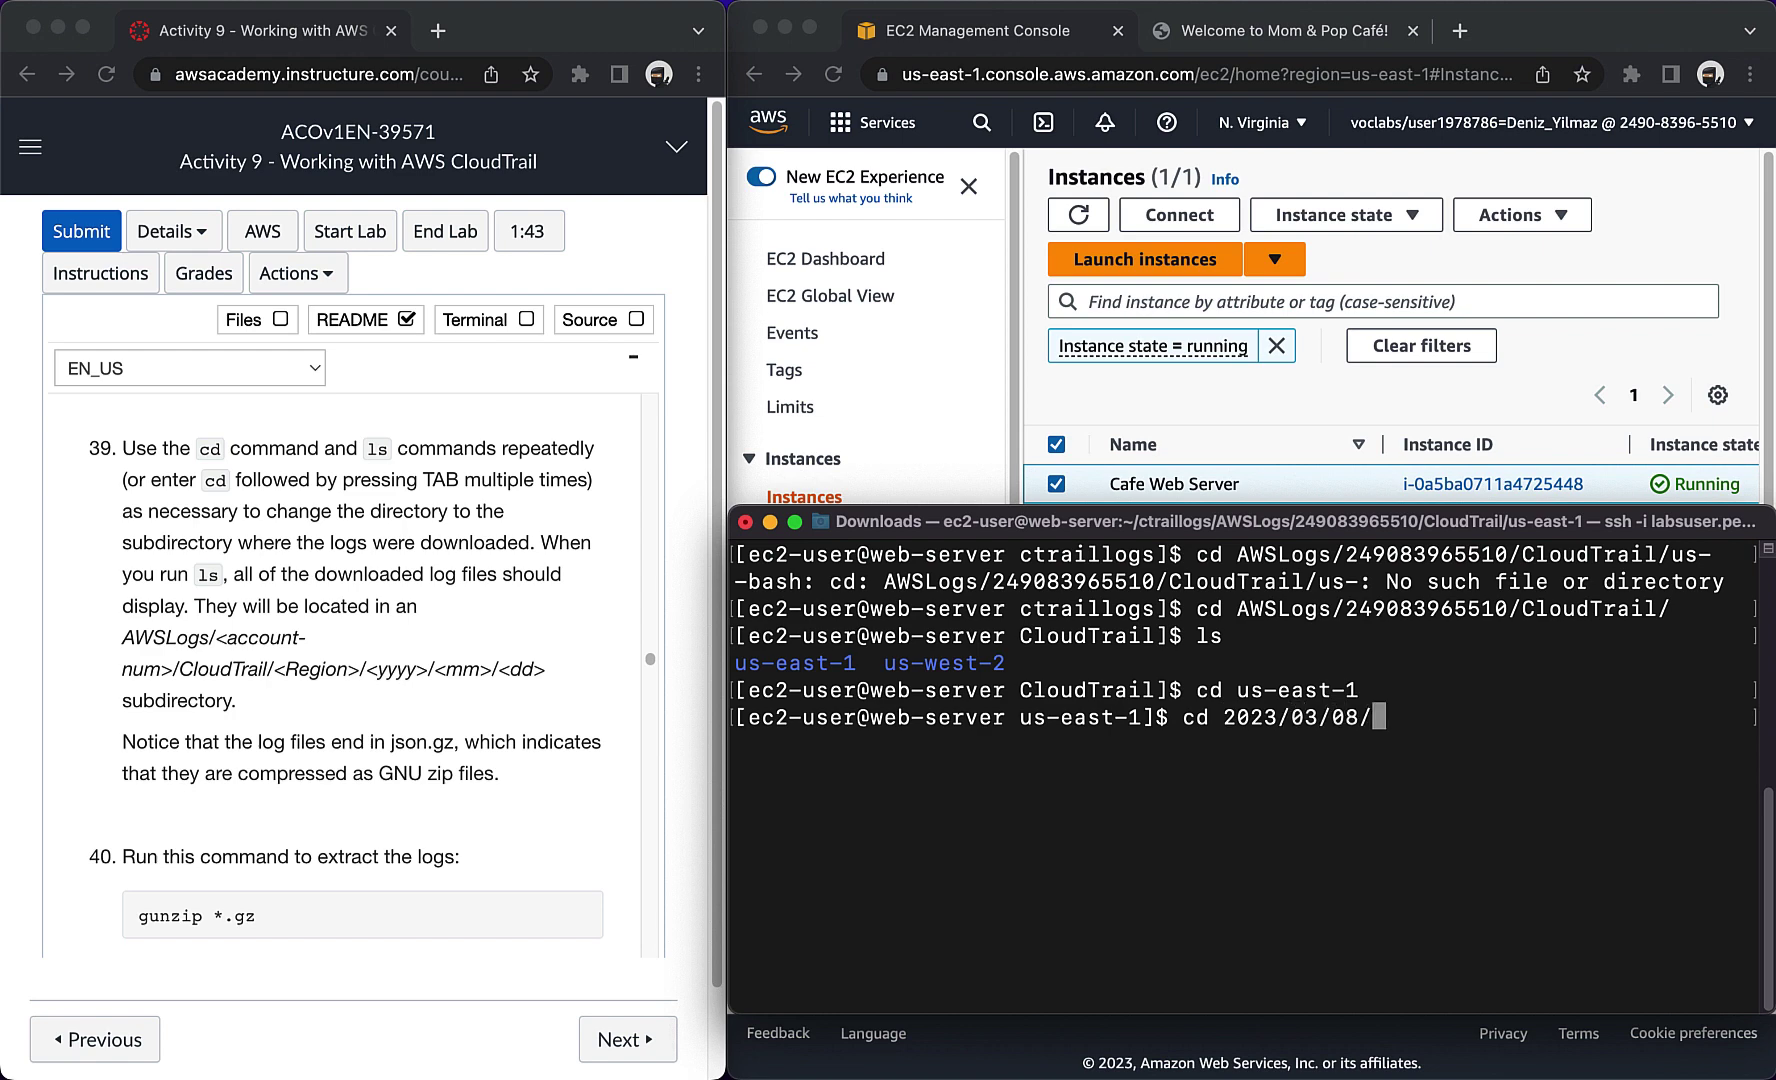
key("Return")
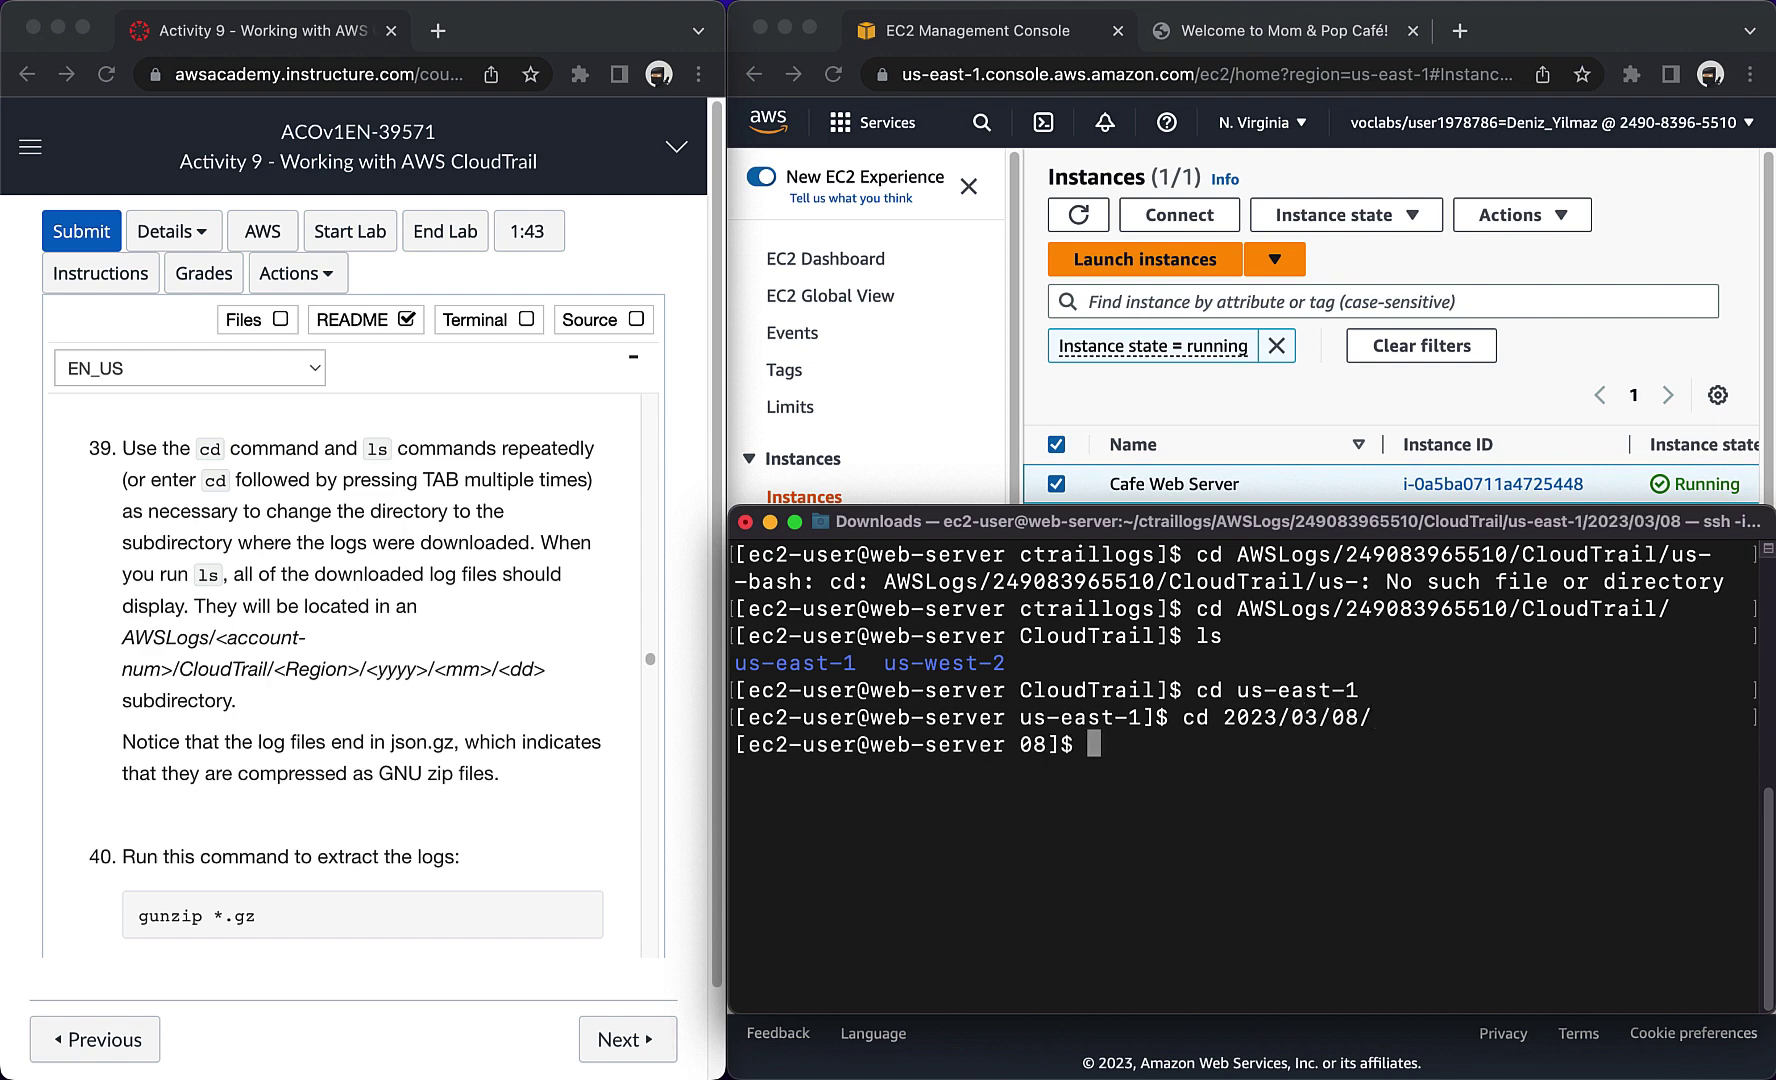
type("ls")
key("Return")
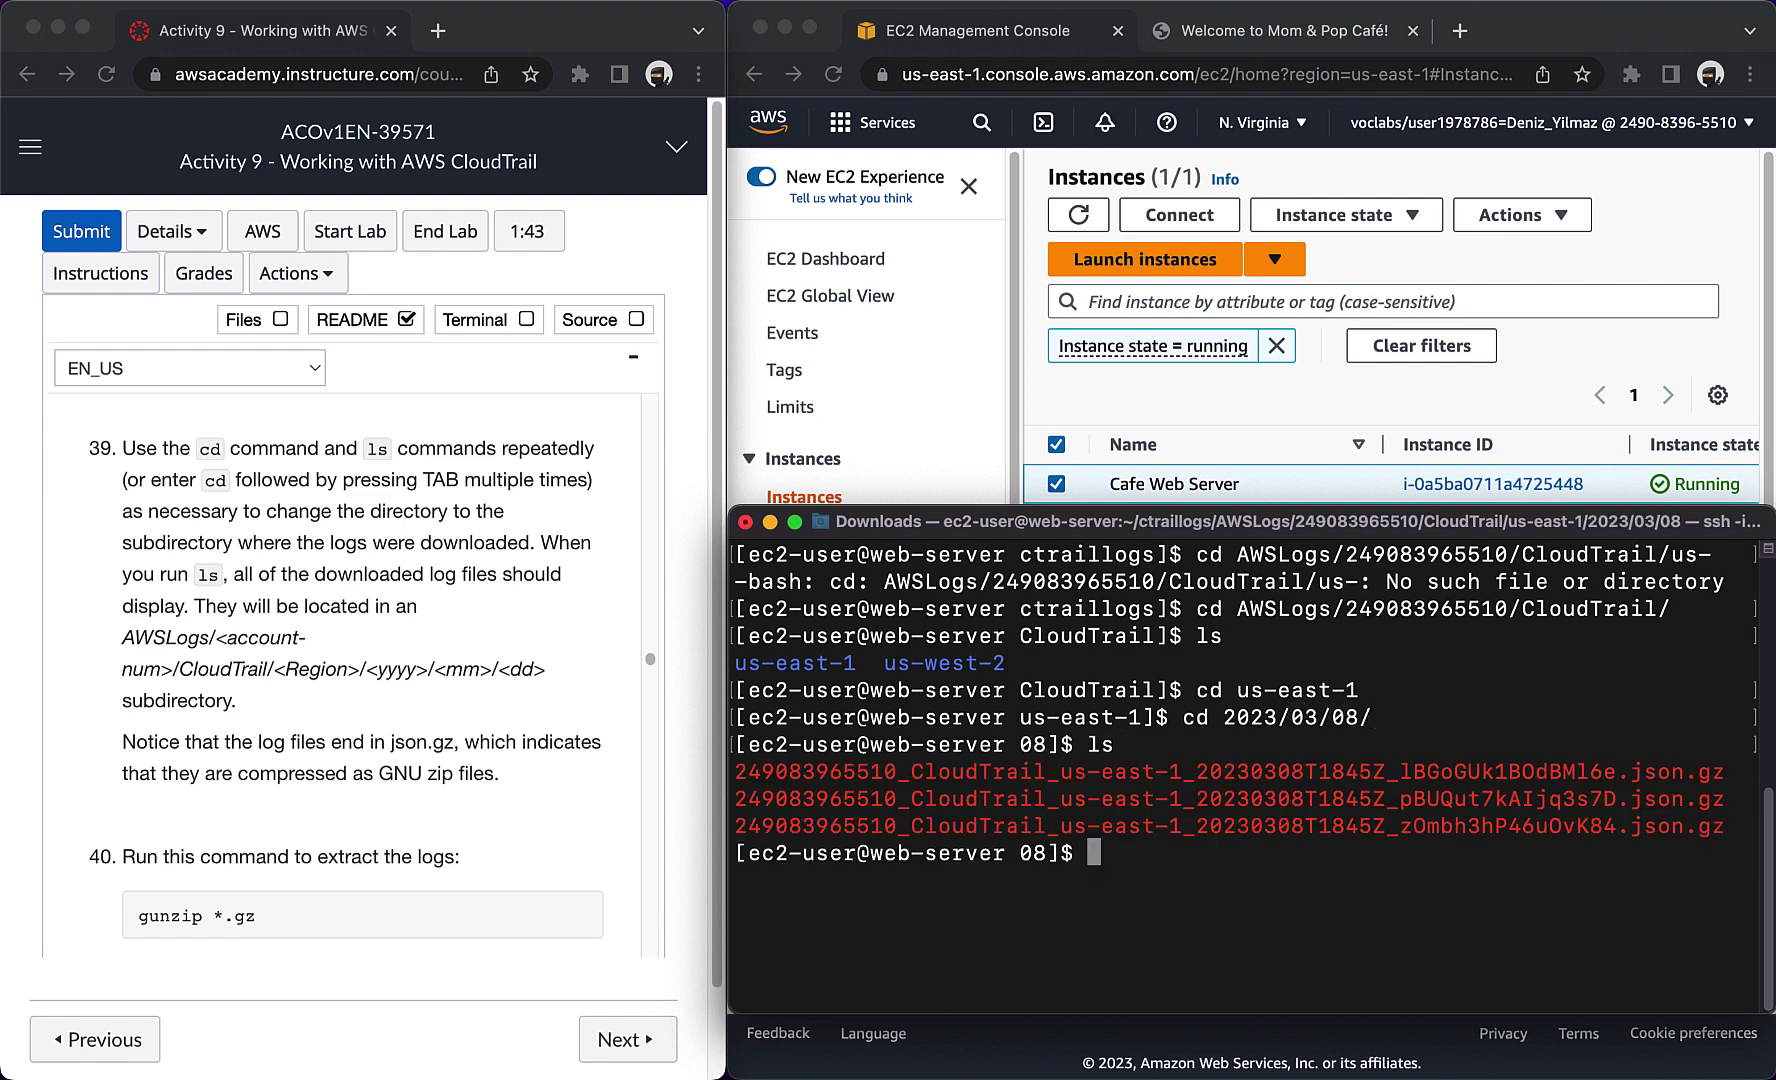
Step: Copy the step 40 command gunzip *.gz, run it in the log folder to extract the logs, and list the files
triple_click(227, 916)
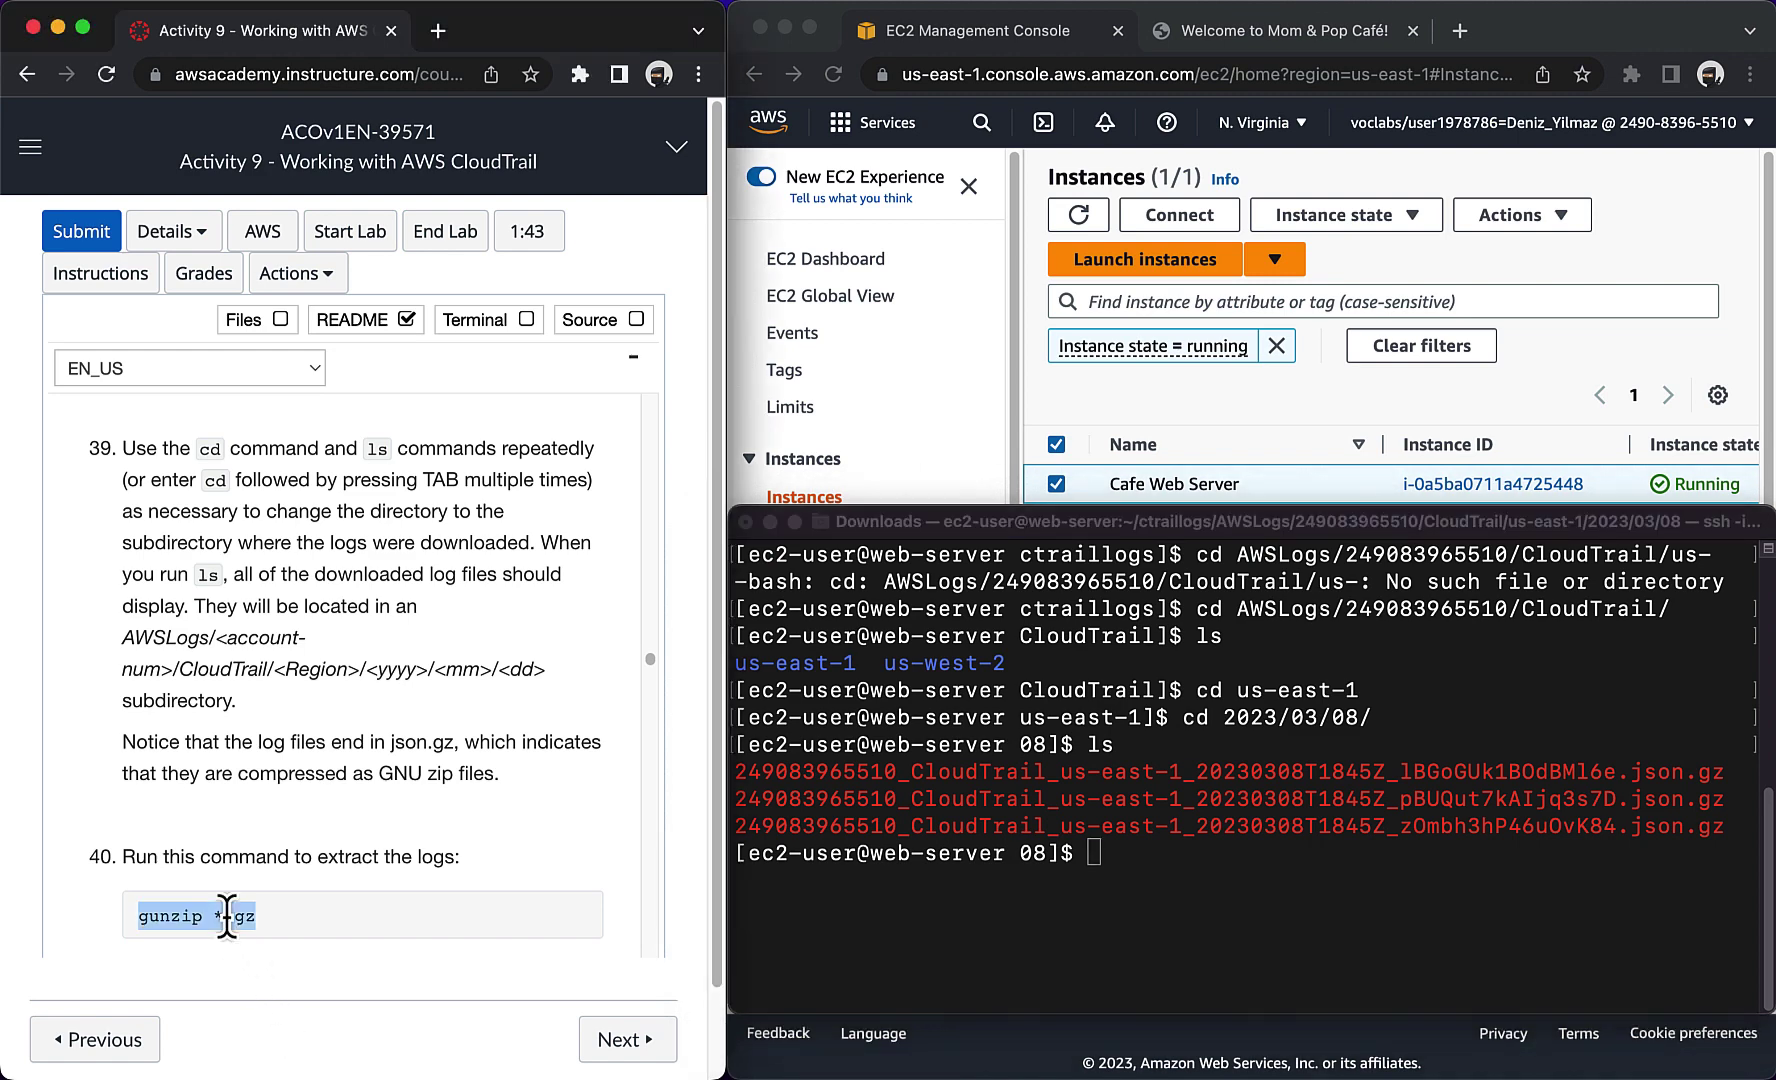
left_click(1124, 930)
key("super+v")
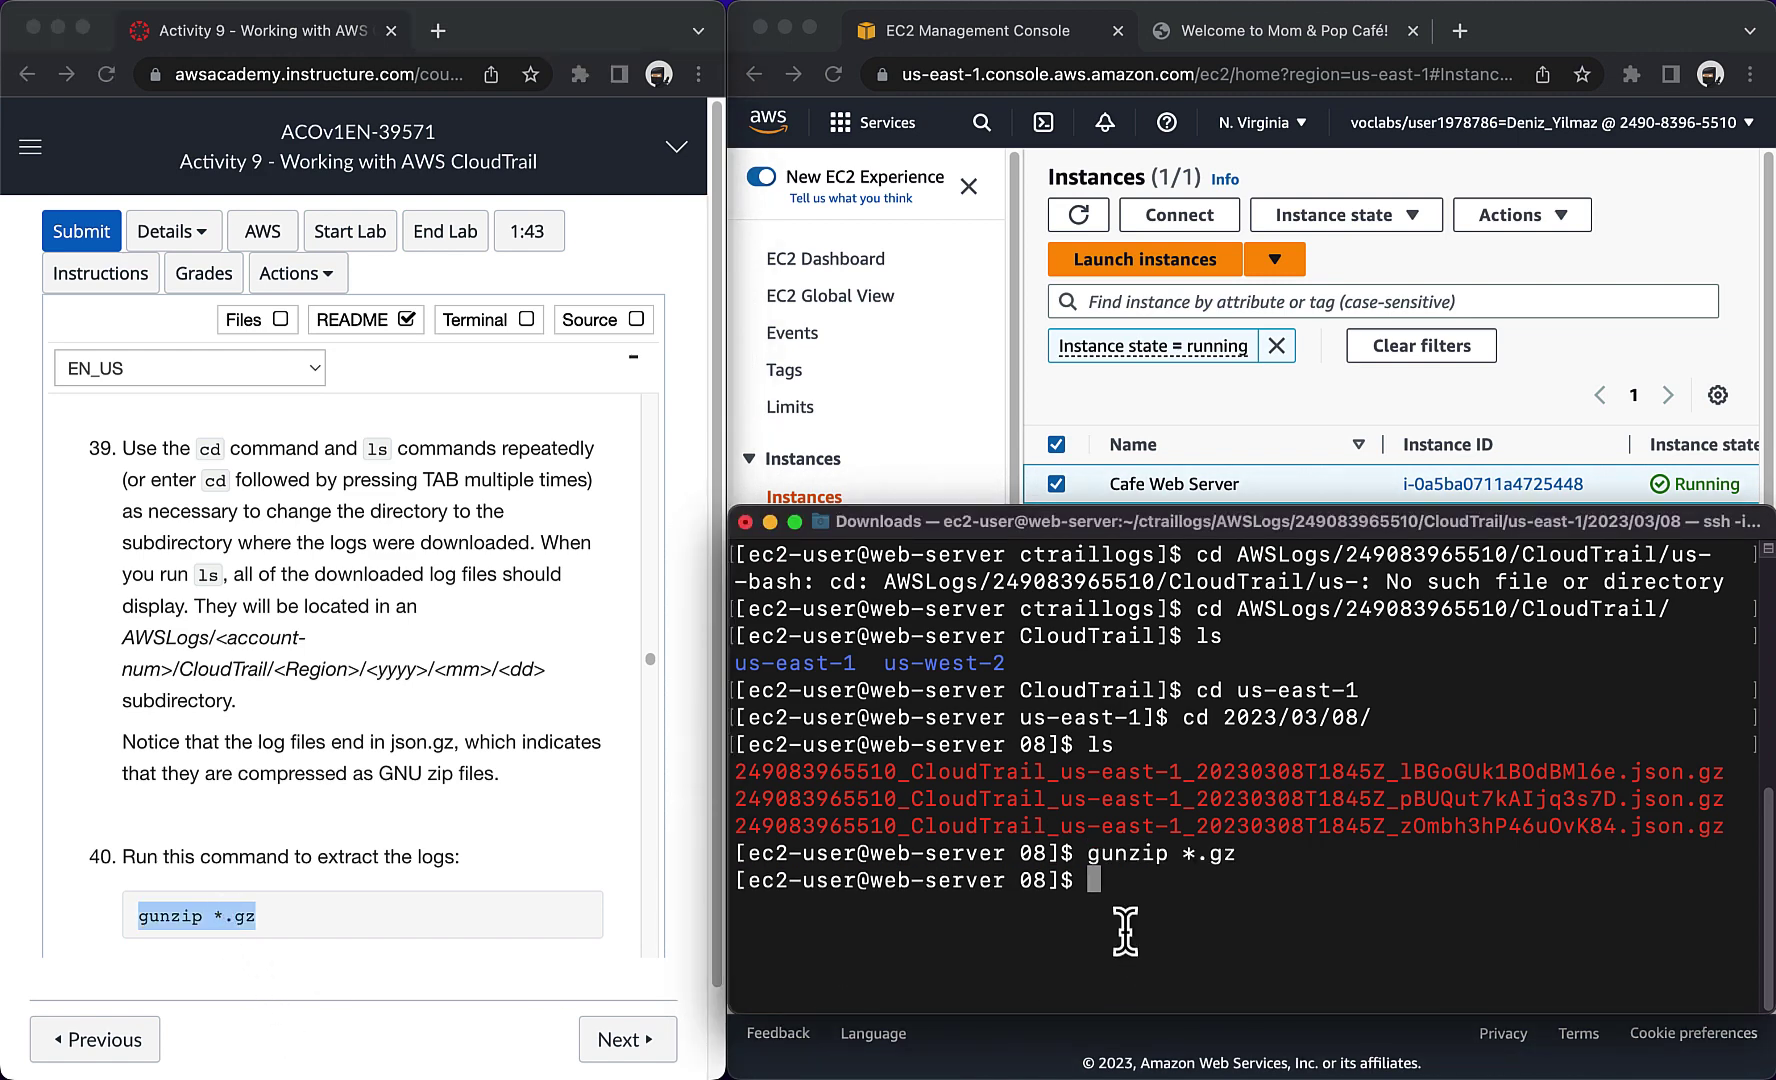
type("ls")
key("Return")
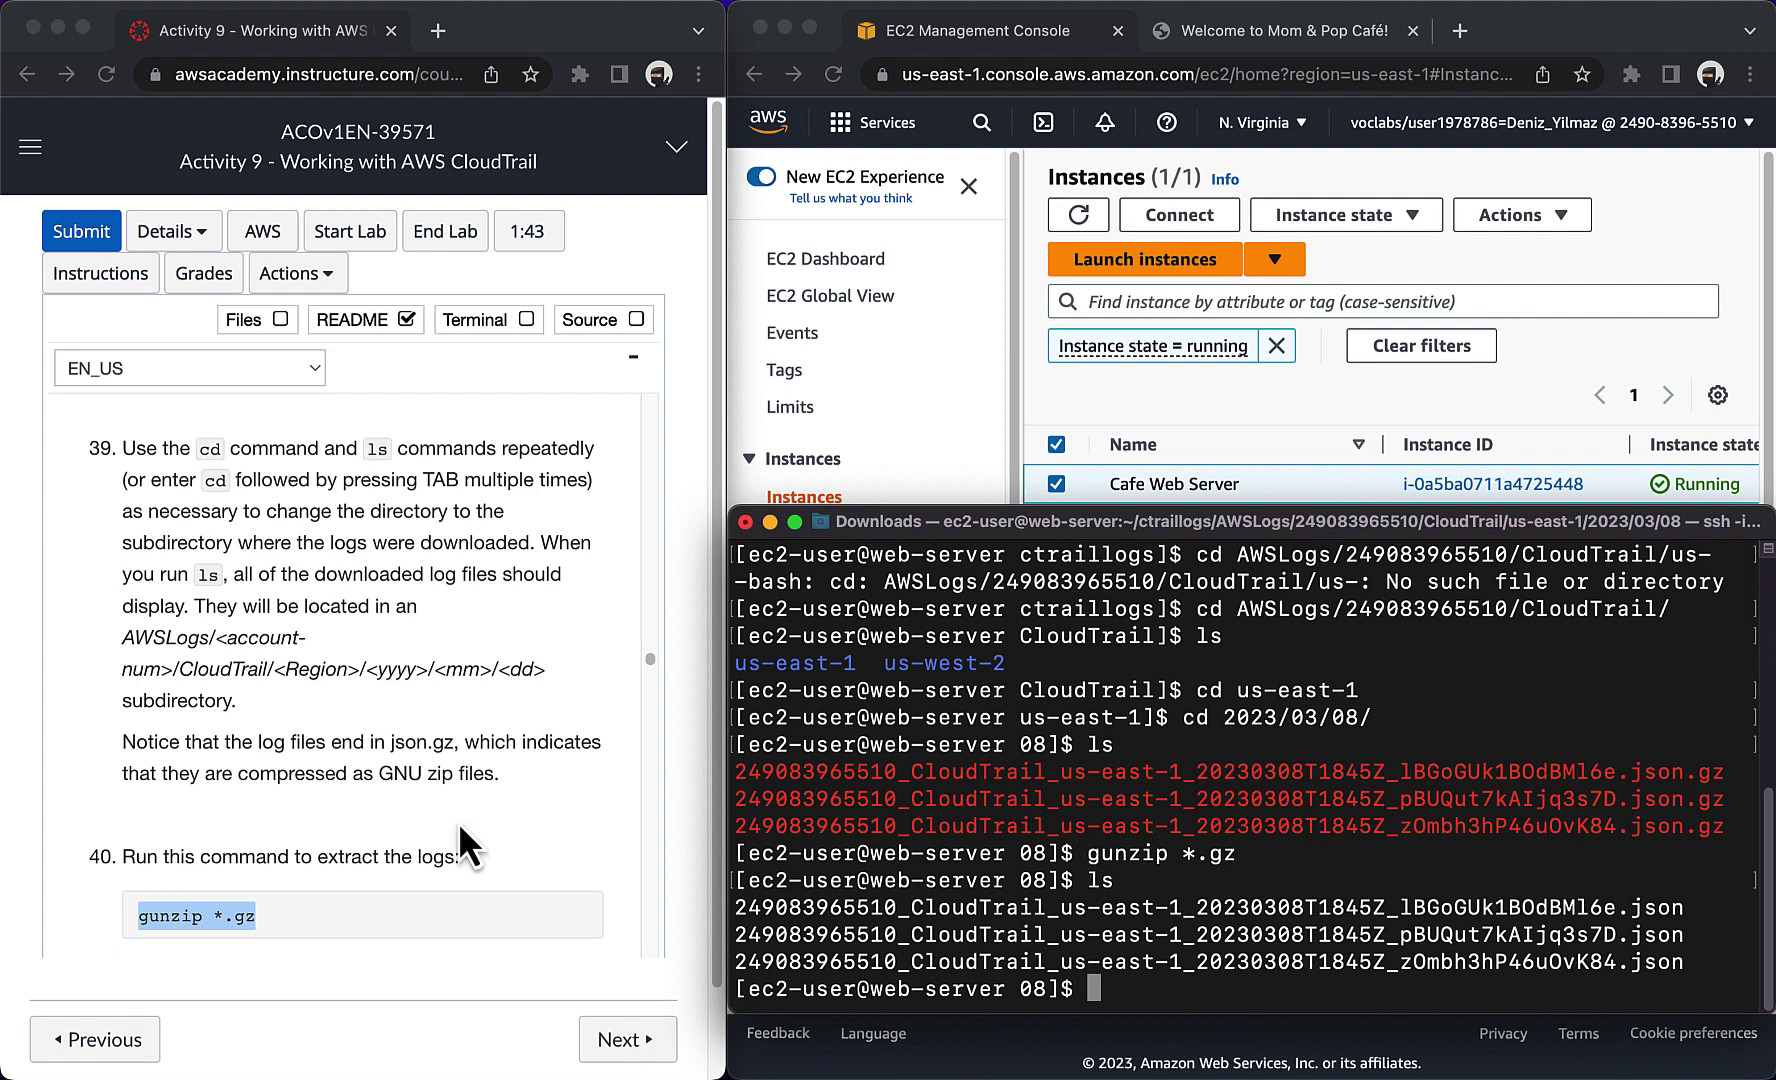
Step: Follow step 42 and print the last listed log file, ending in zOmbh3hP46uOvK84.json, with the cat command
scroll(458, 821, "down", 4)
scroll(460, 830, "down", 5)
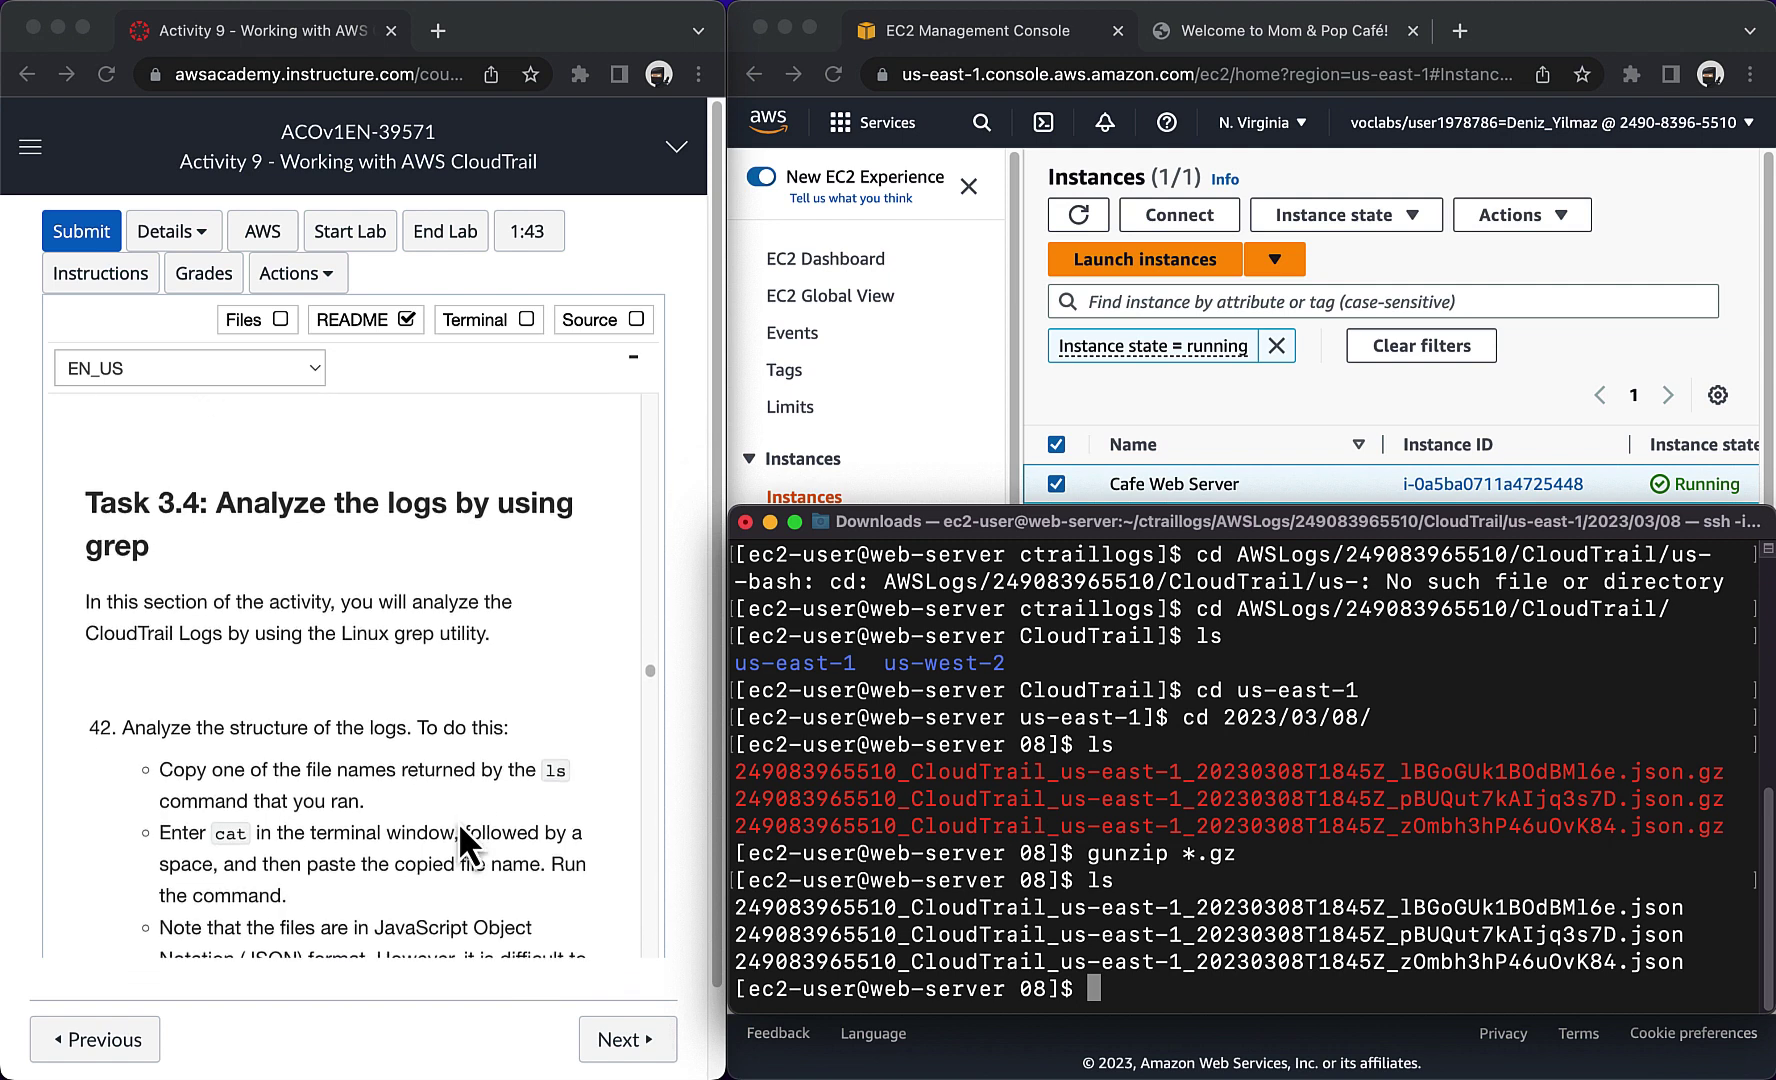
scroll(458, 821, "down", 6)
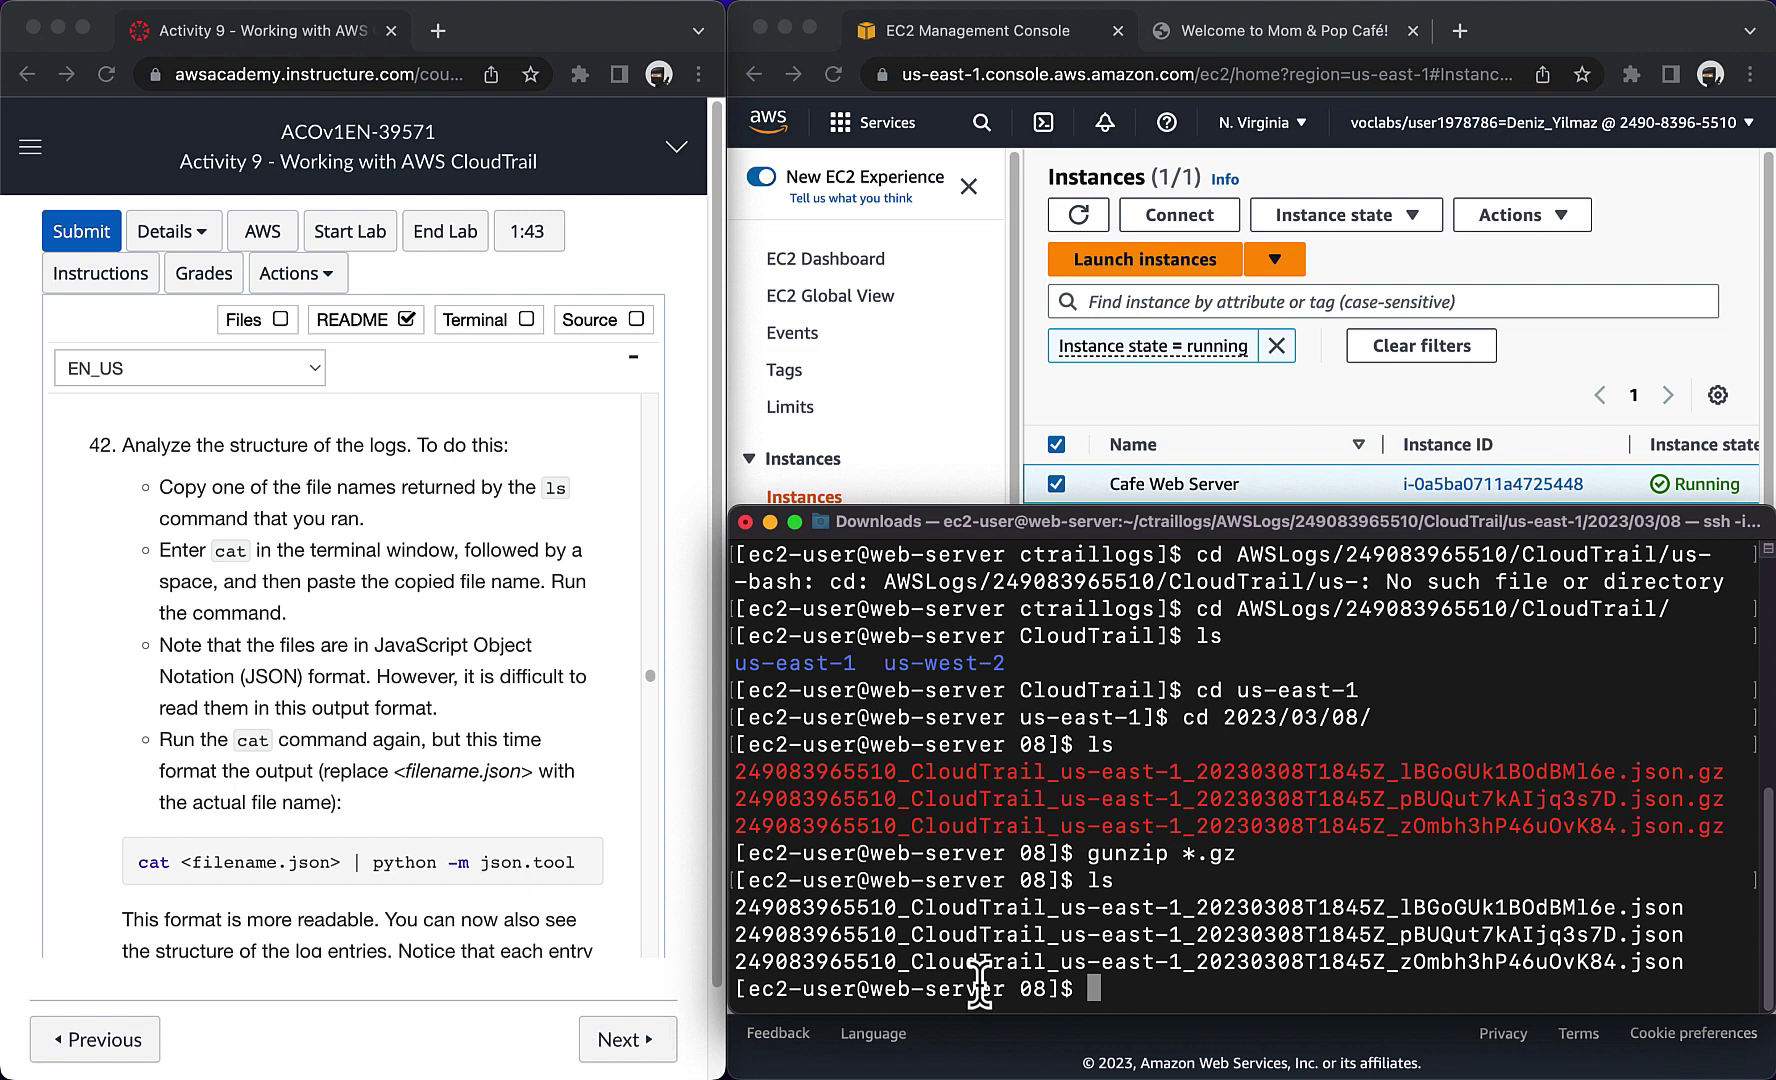
type("cat")
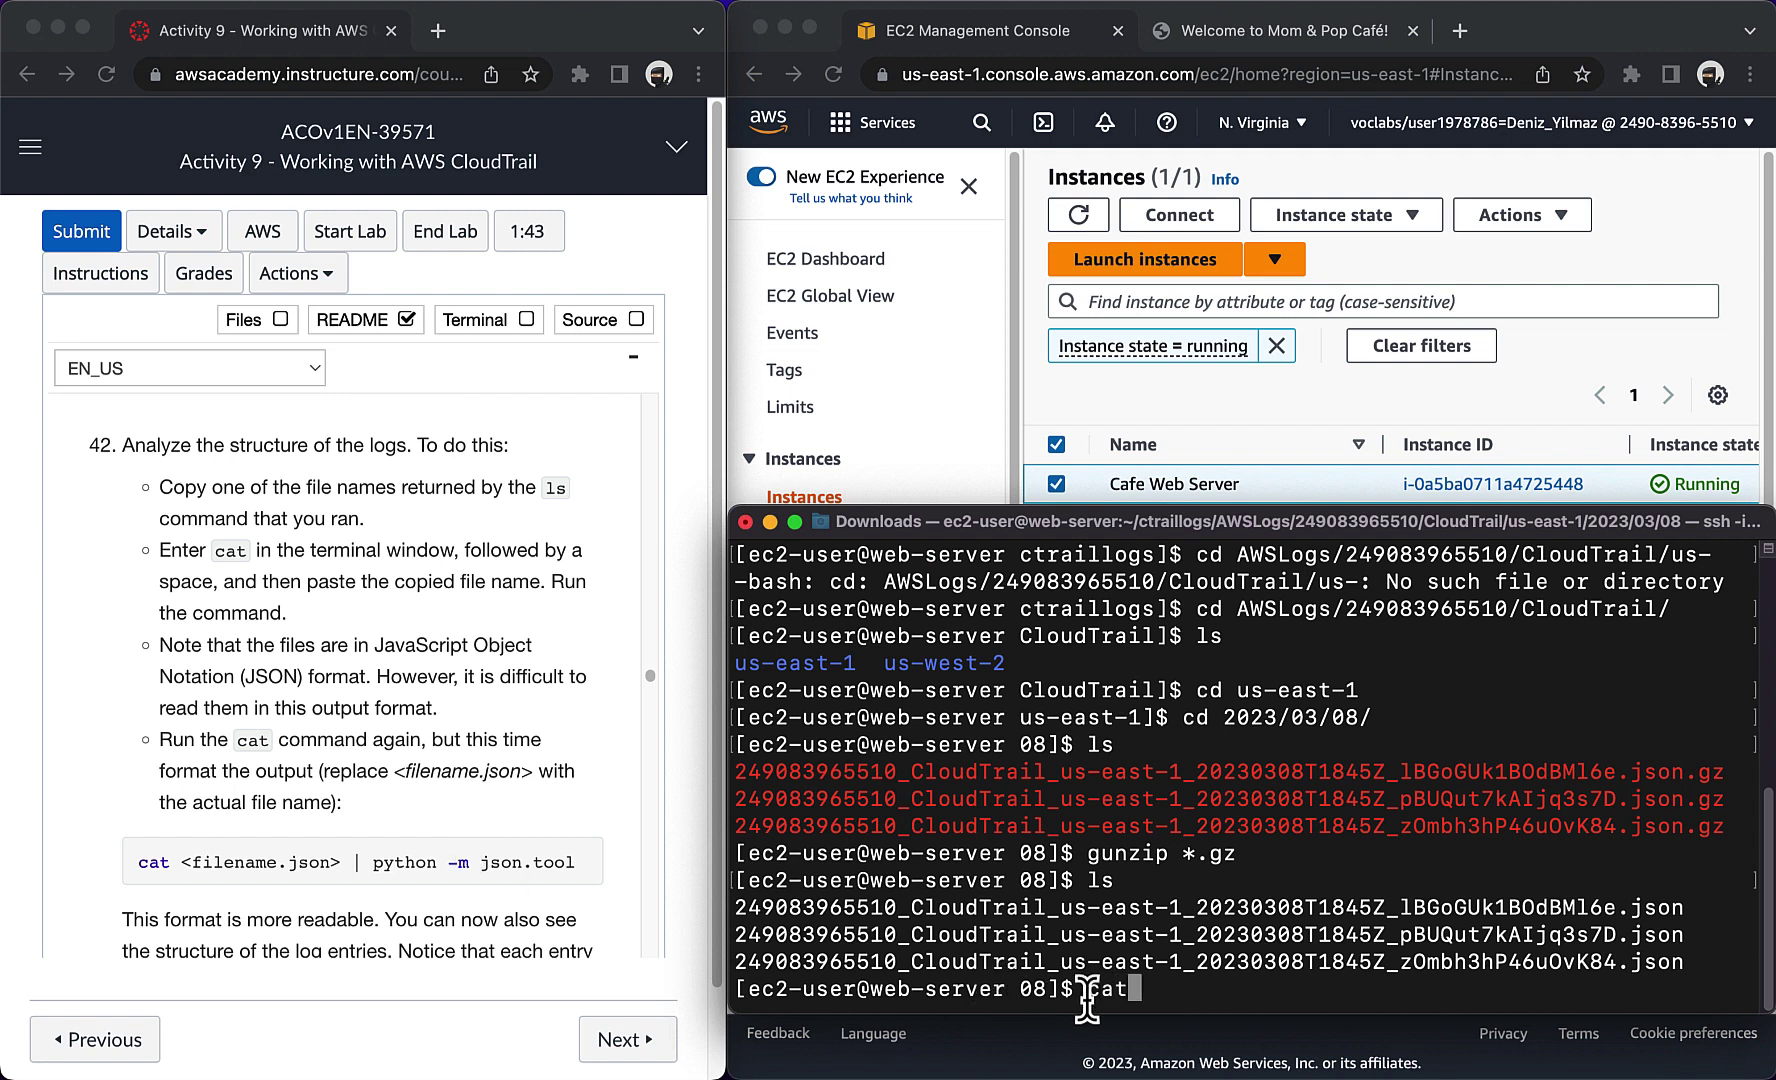
left_click_drag(1687, 960, 733, 963)
key("super+c")
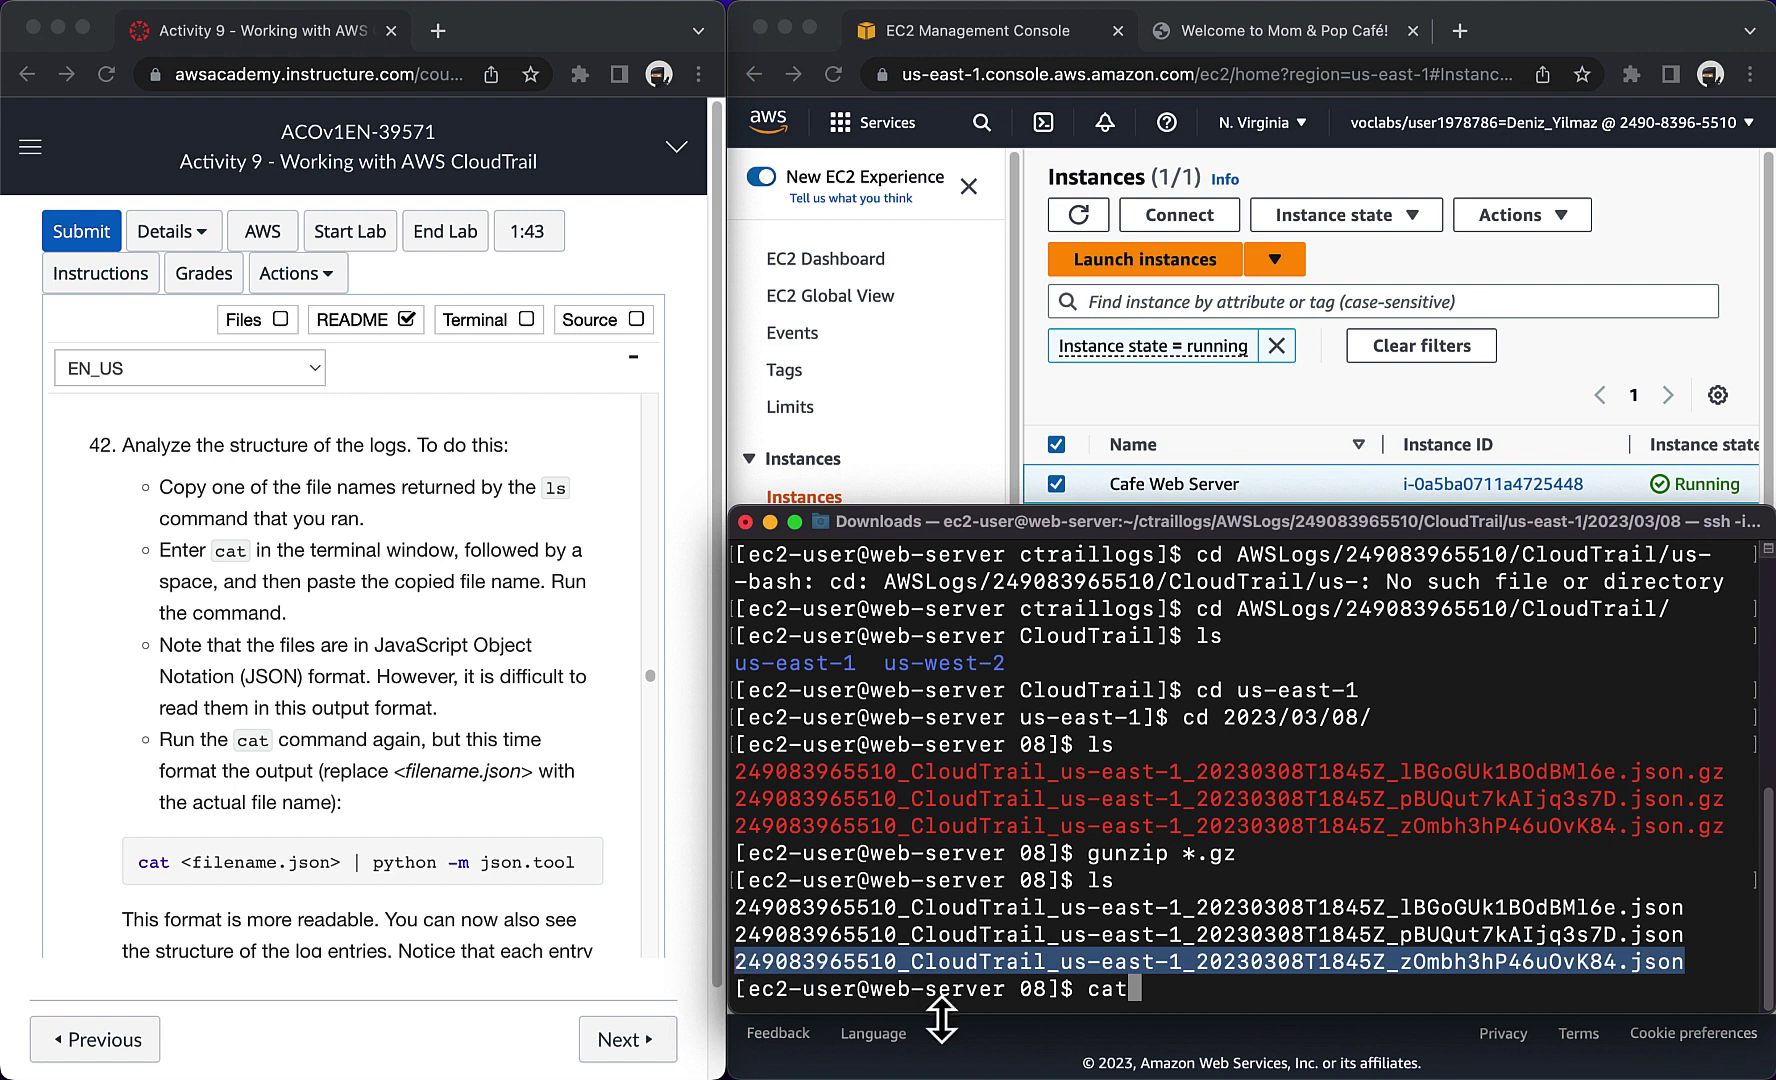
left_click(1130, 995)
key("super+space")
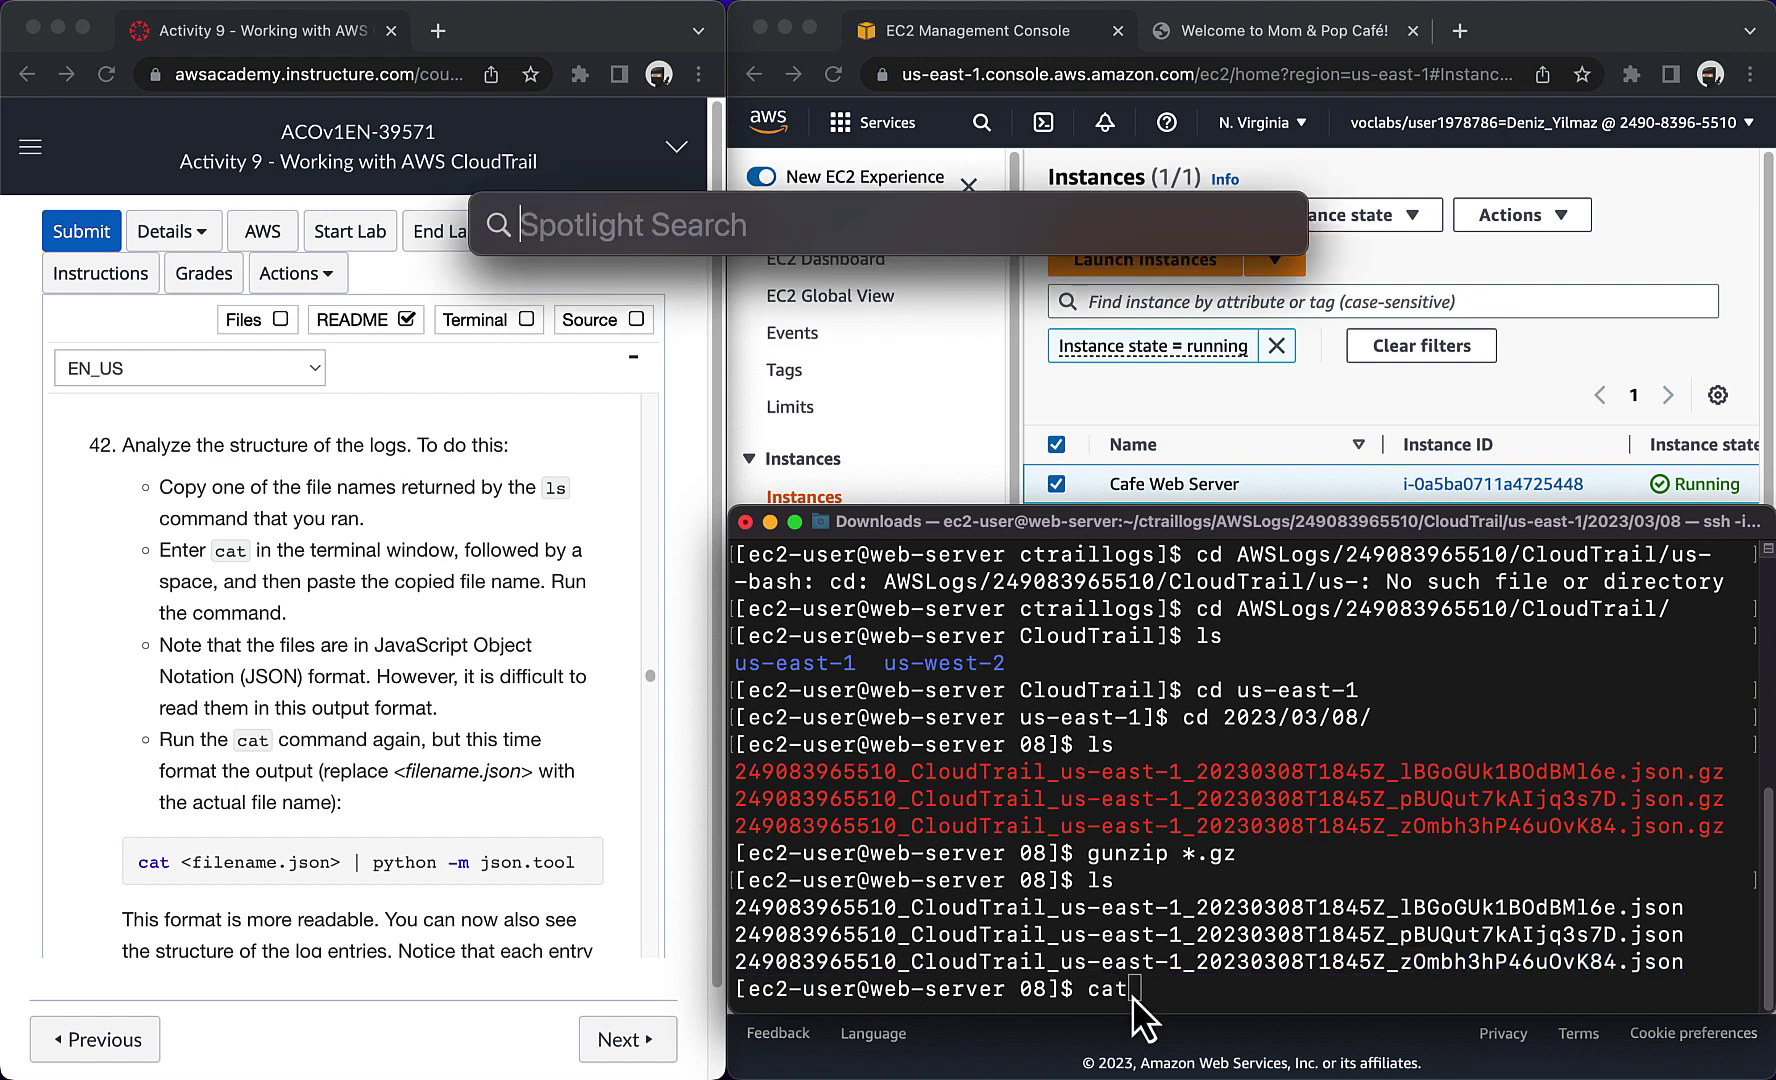
key("Escape")
key("super+v")
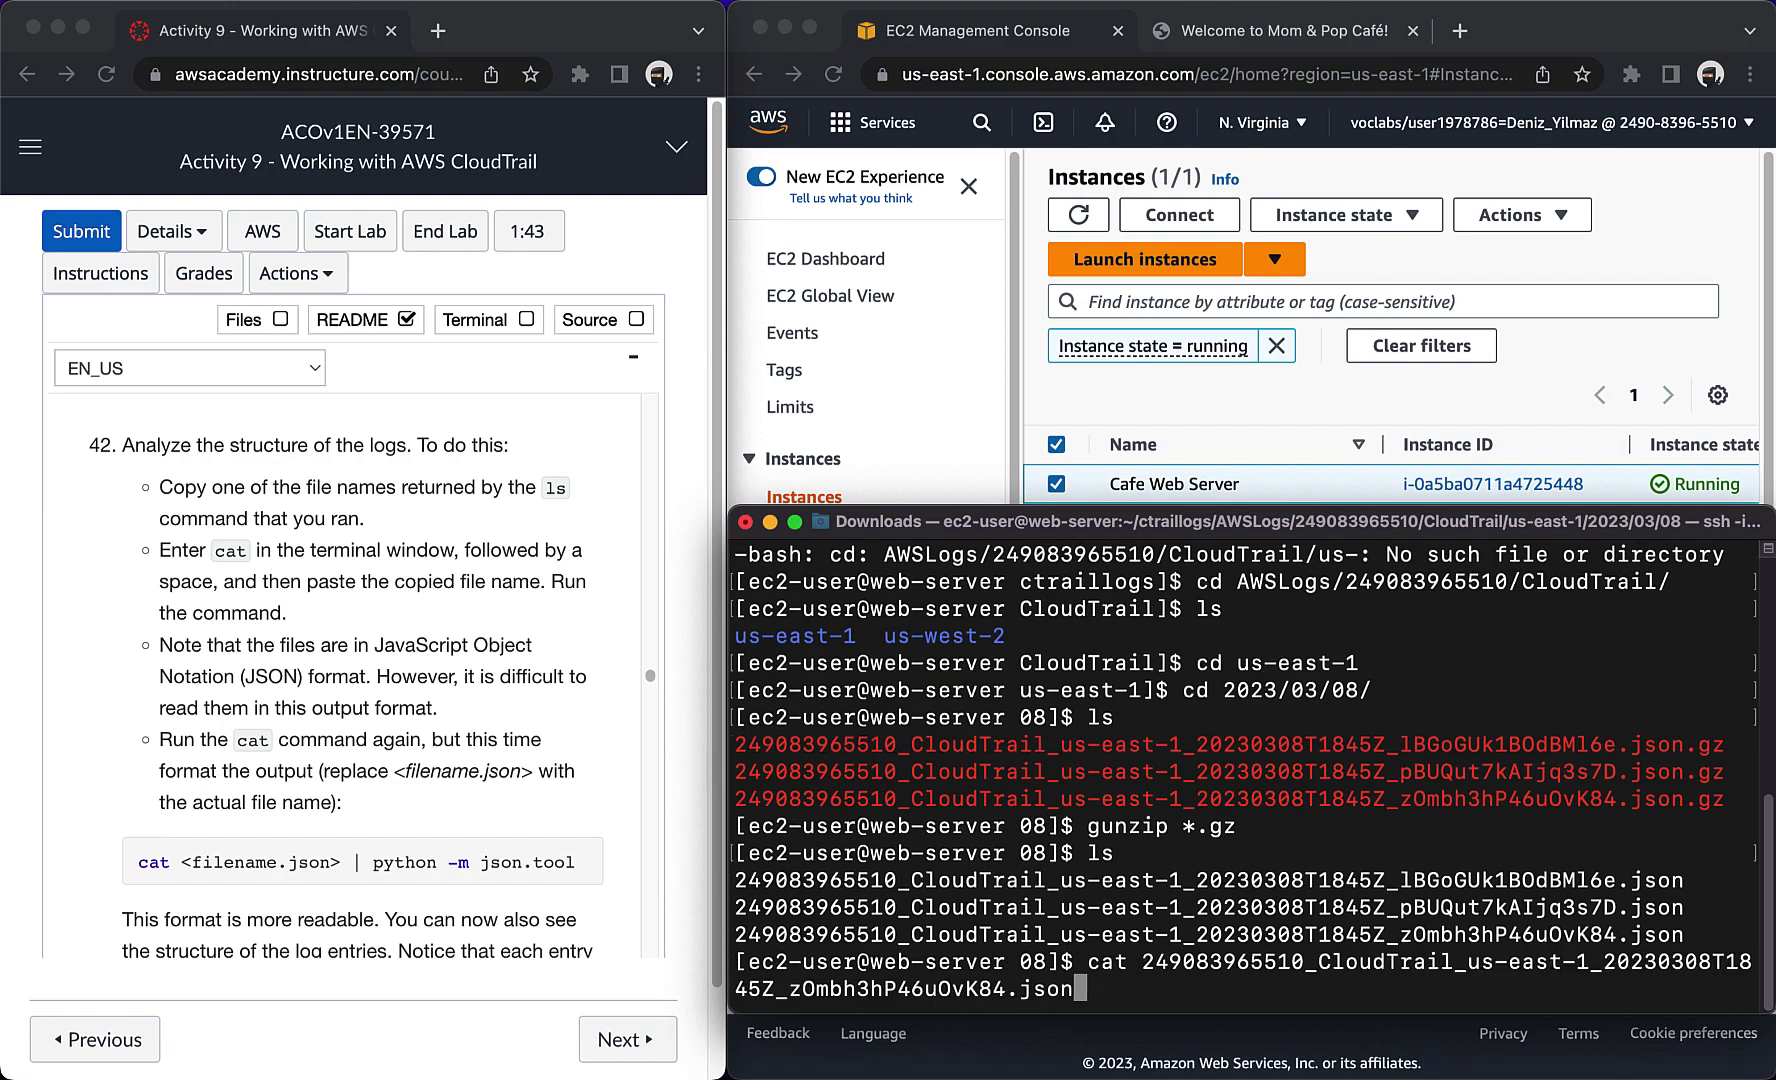
key("Return")
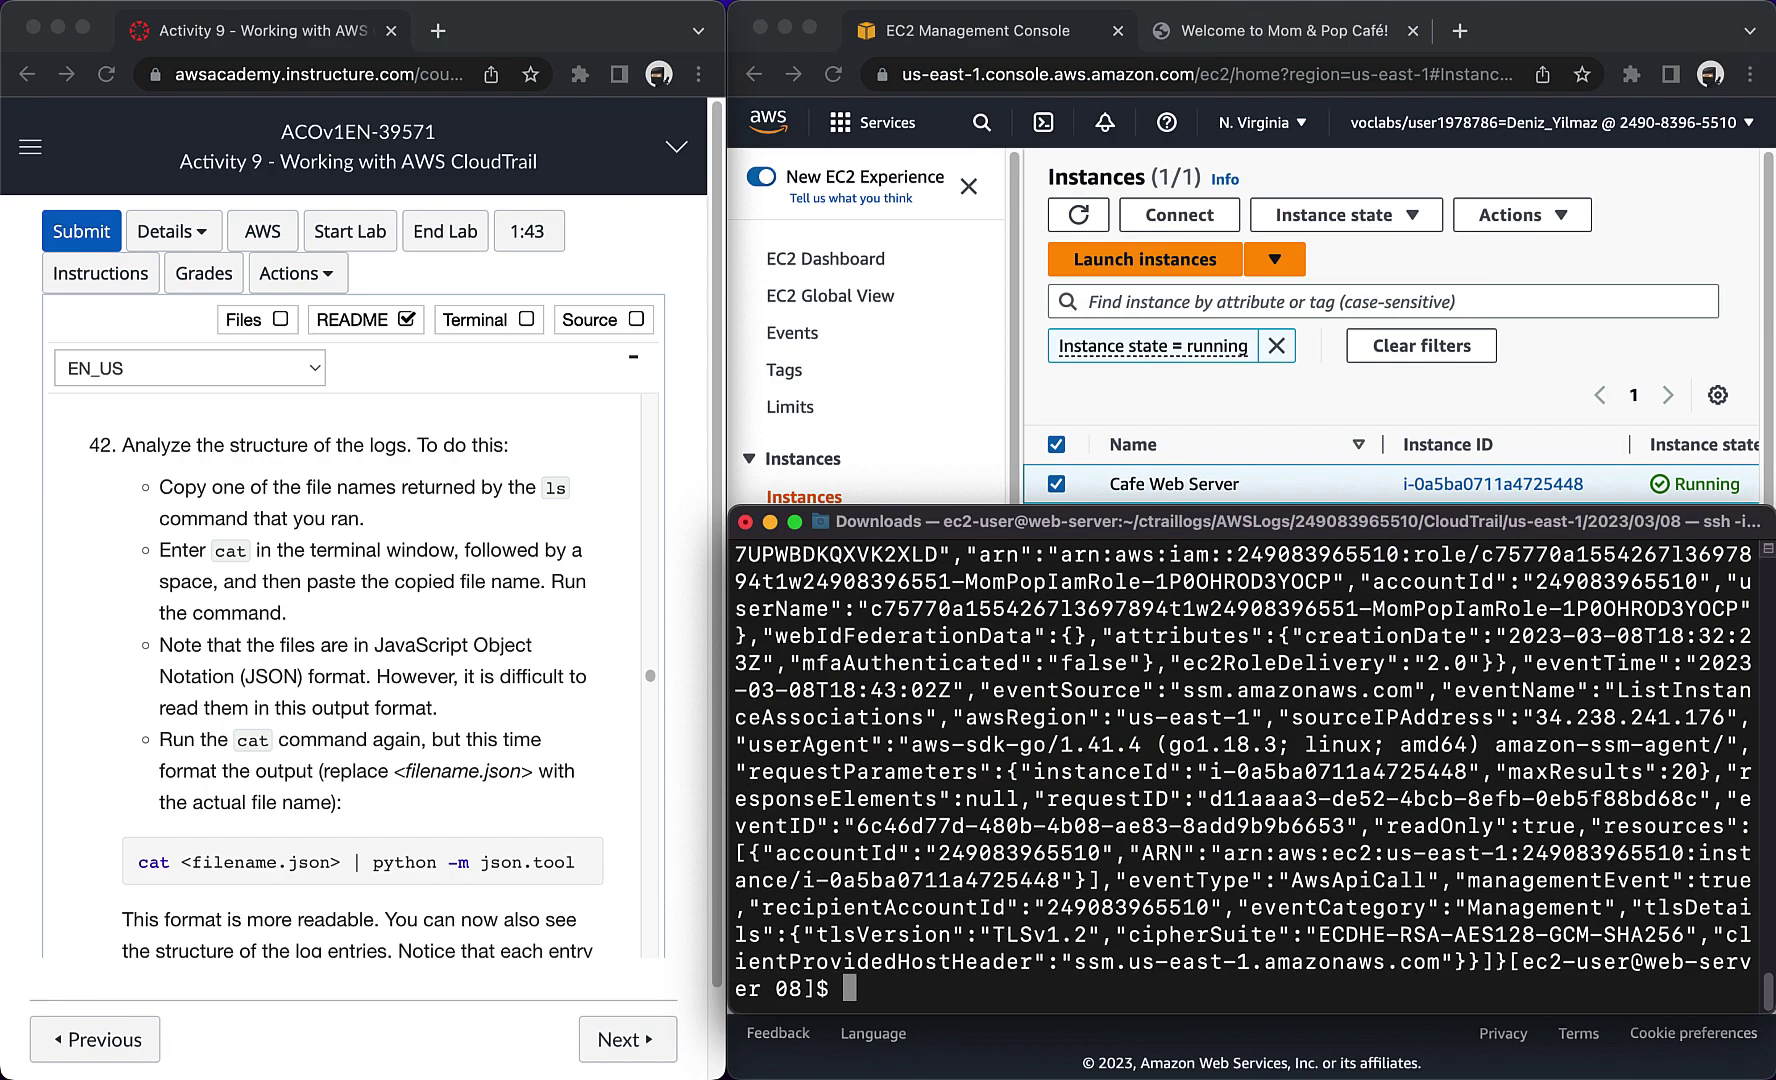
Step: Look over the raw JSON output of the log file and clear the terminal screen
scroll(990, 785, "up", 10)
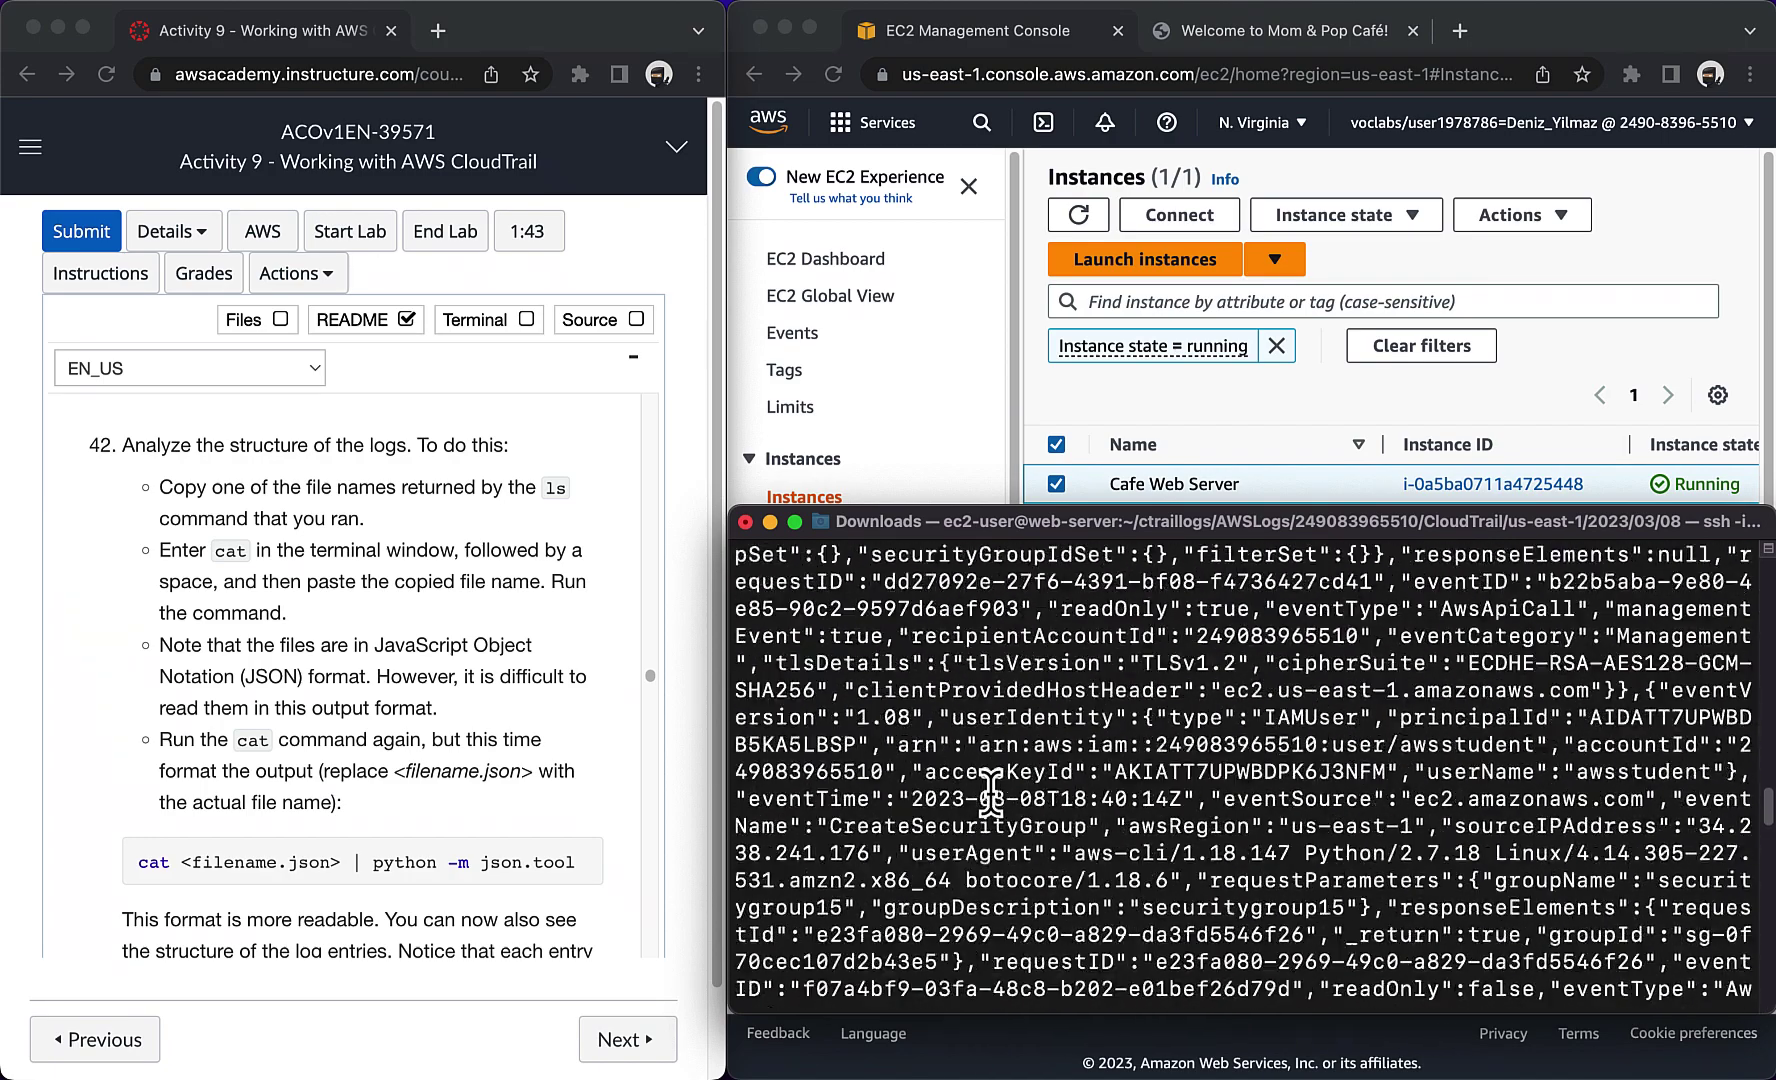
scroll(990, 785, "down", 10)
type("cl")
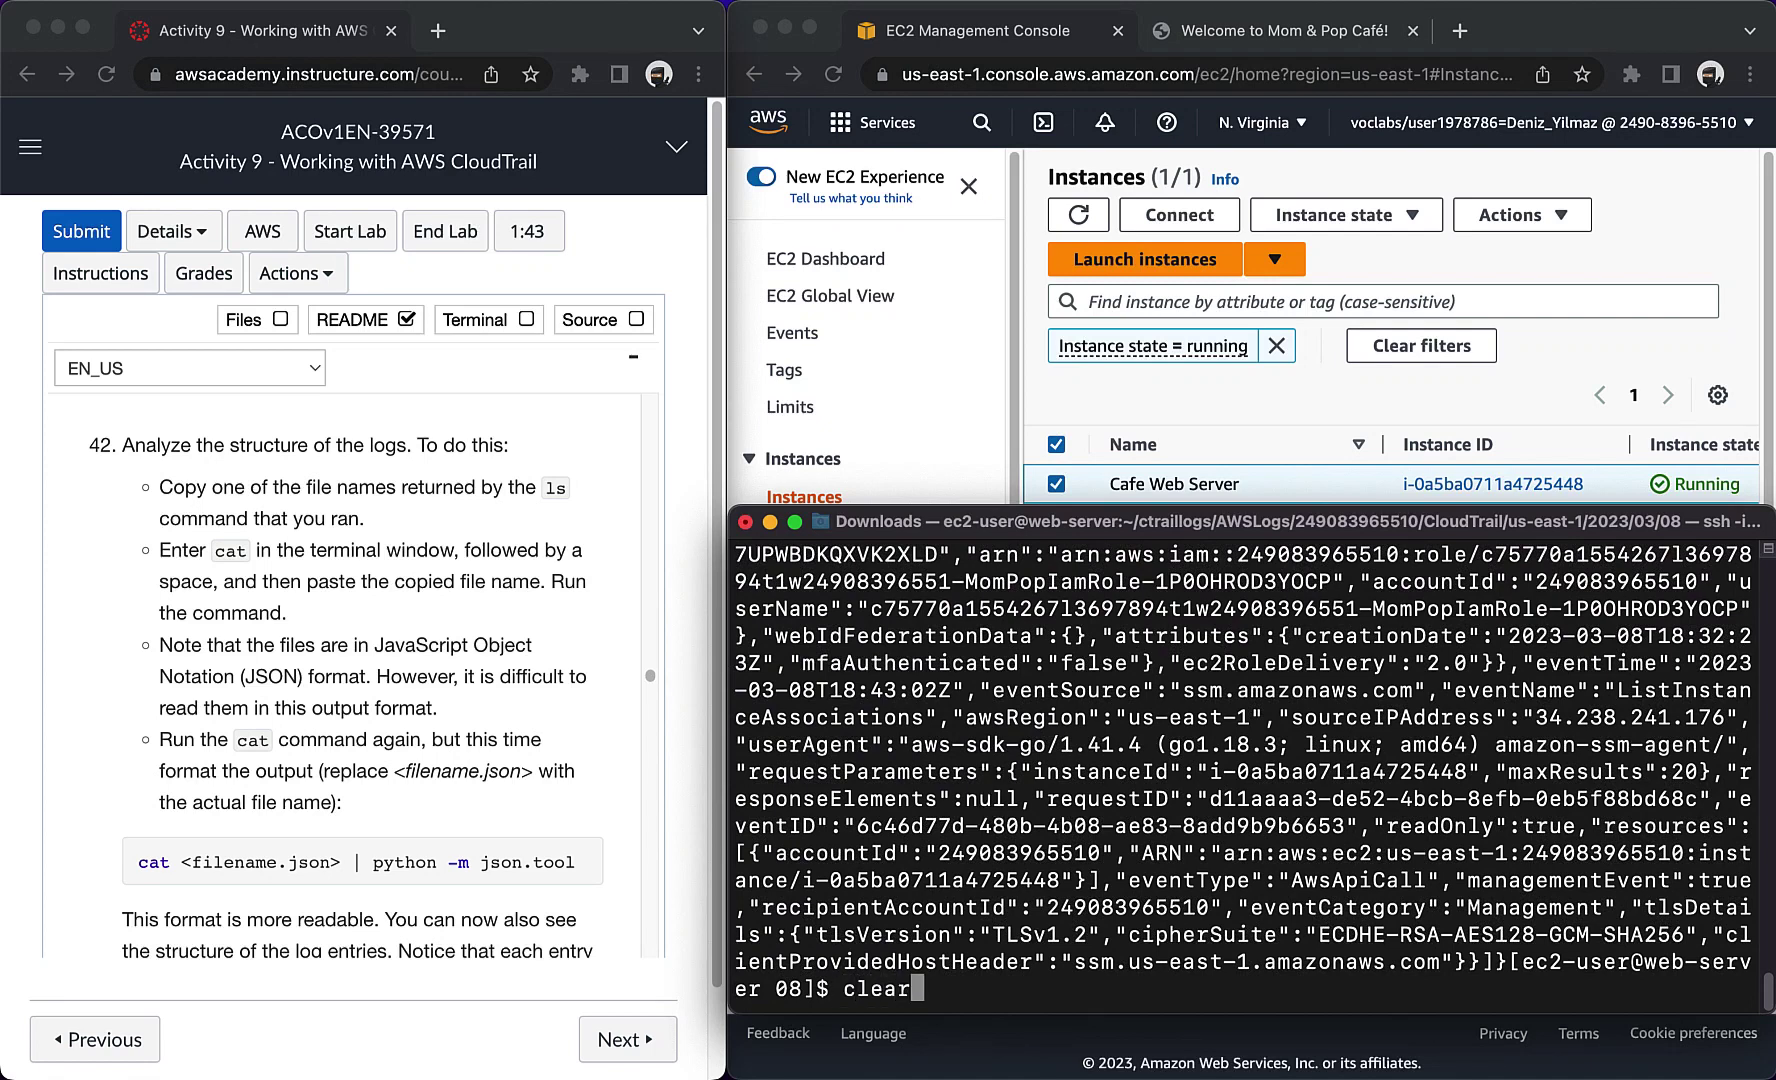
type("ear")
key("Return")
Step: Run cat again on the zOmbh3hP46uOvK84.json log file with | python -m json.tool copied from step 42 appended
scroll(151, 735, "down", 5)
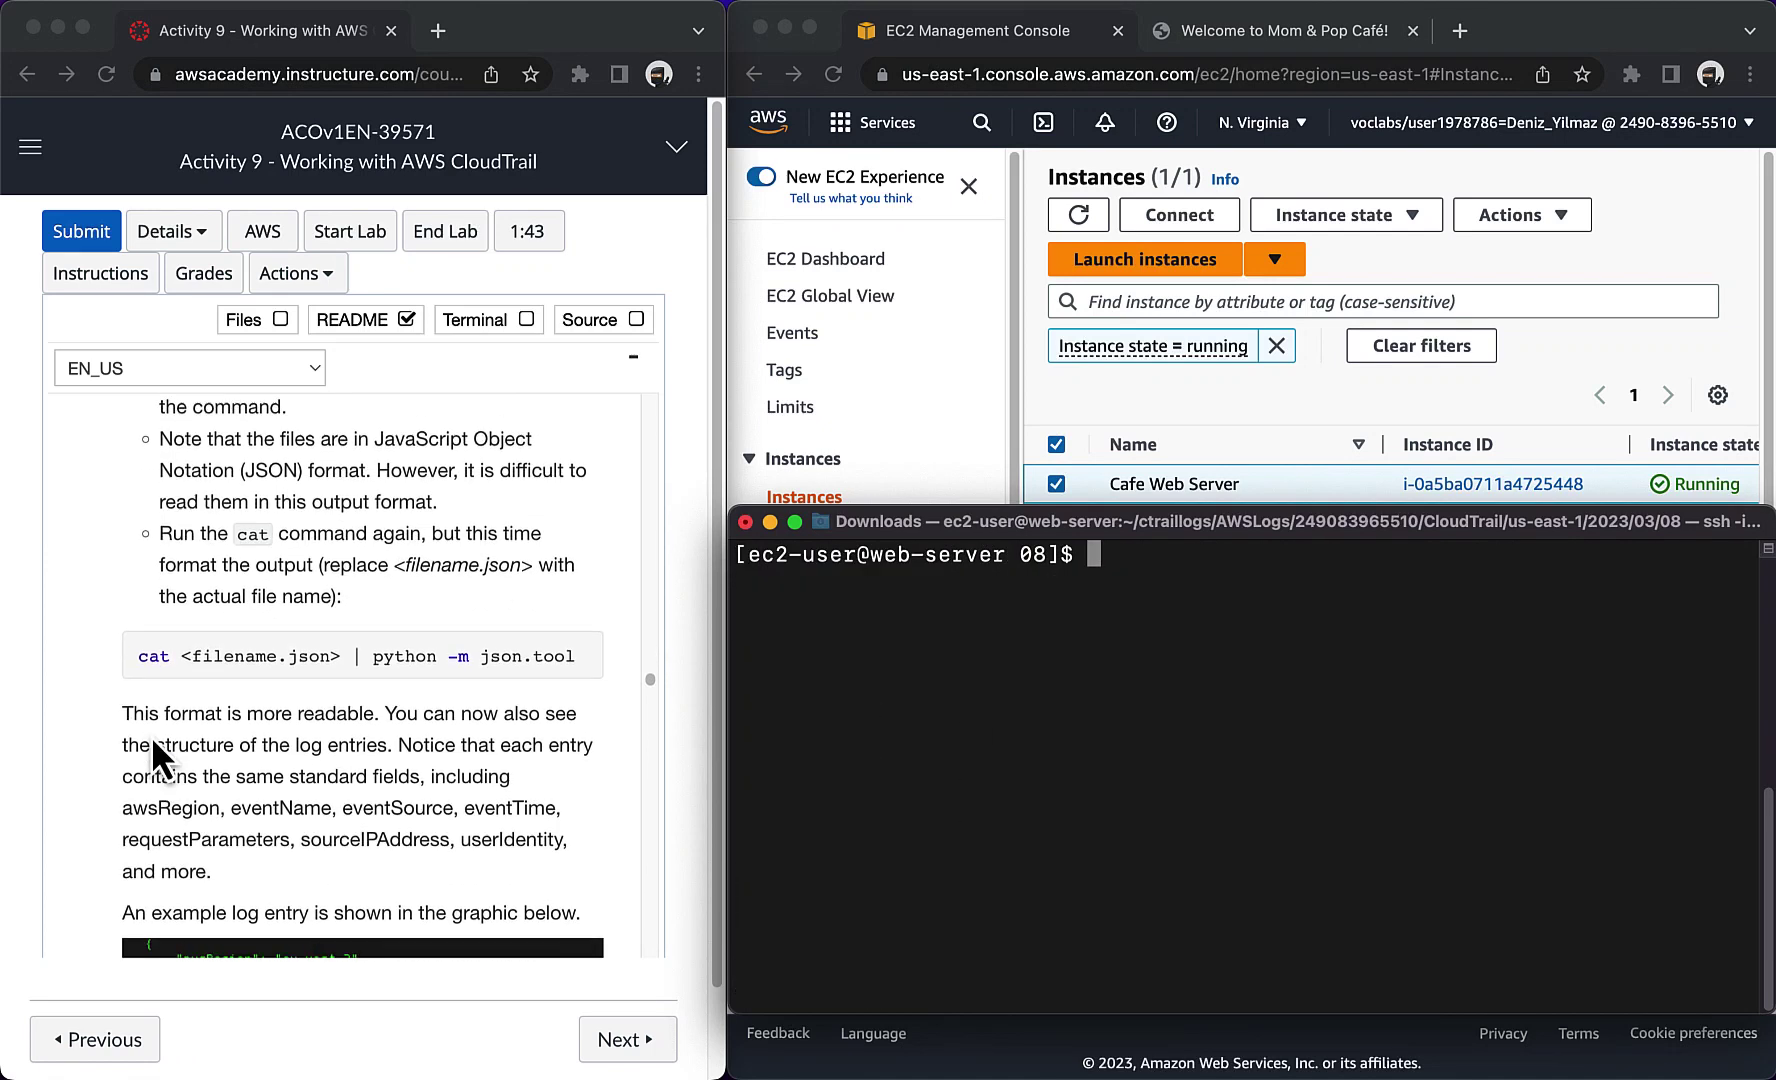
left_click_drag(352, 660, 701, 670)
key("super+c")
left_click(1060, 633)
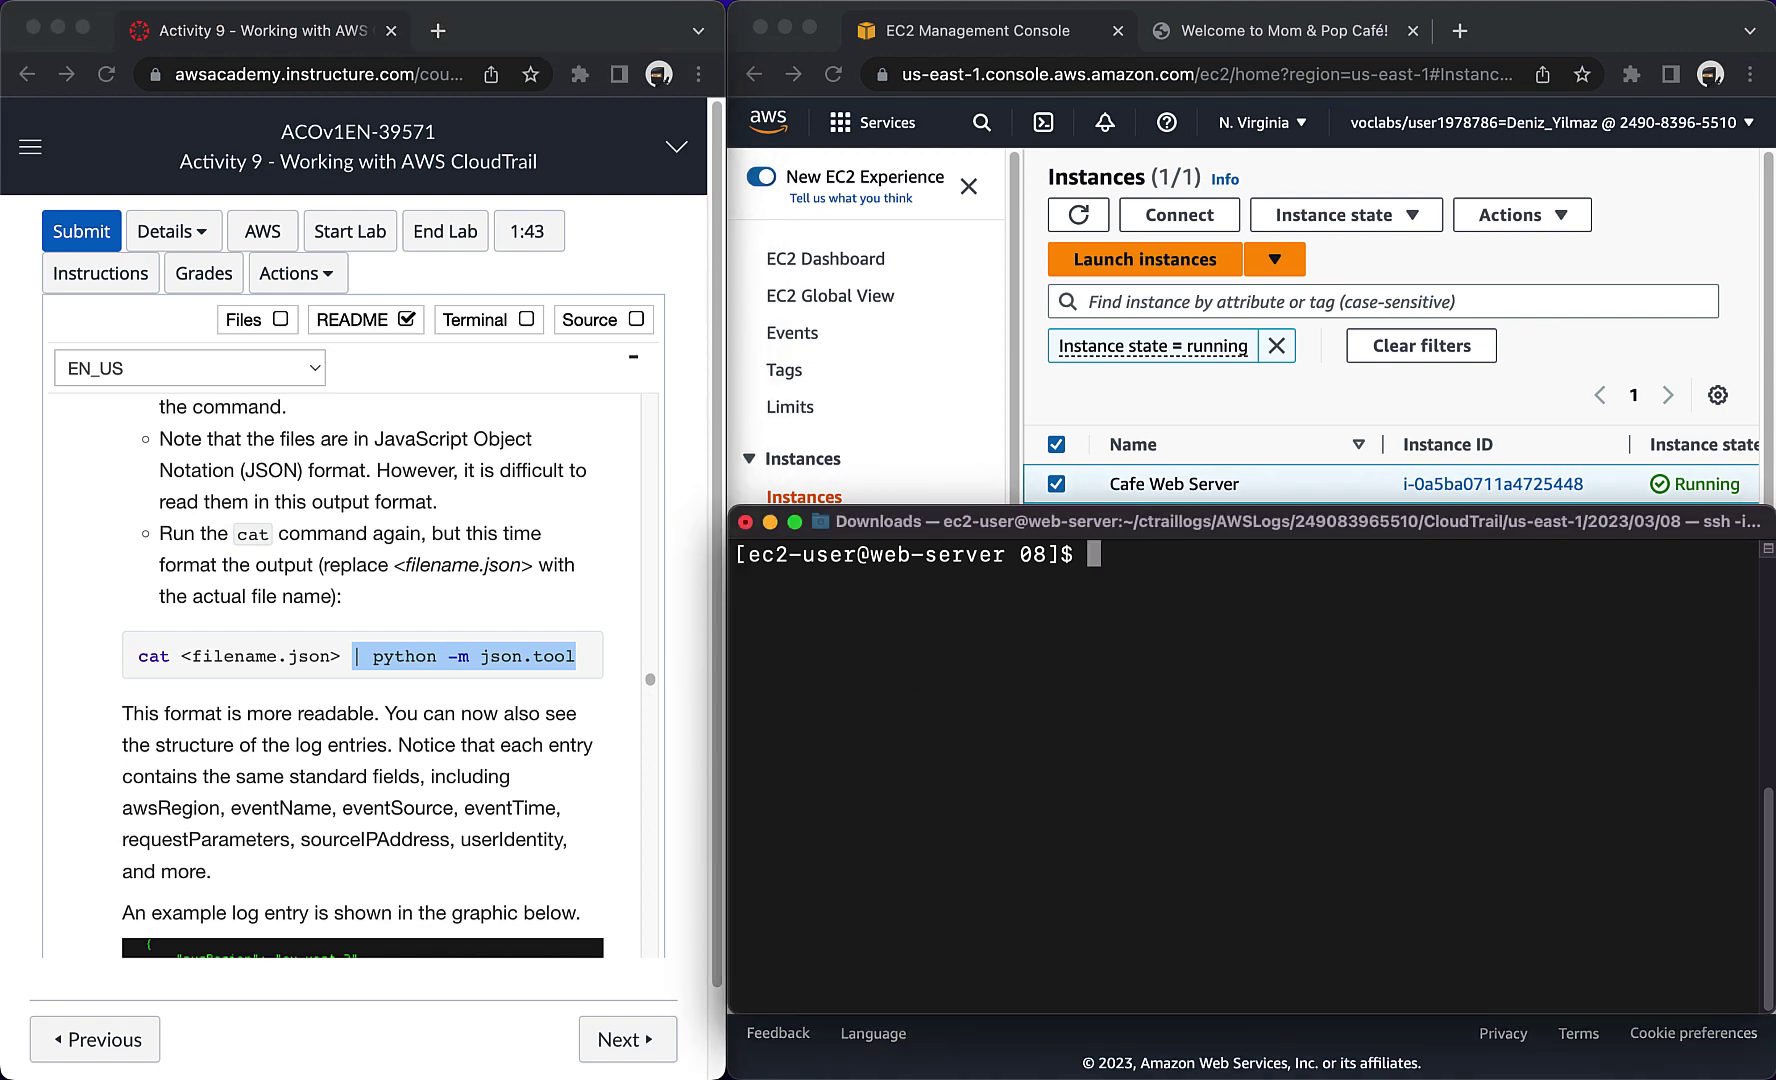
type("cat 249083965510_CloudTrail_us-east-1_20230308T1845Z_zOmbh3hP46uOvK84.json")
key("super+v")
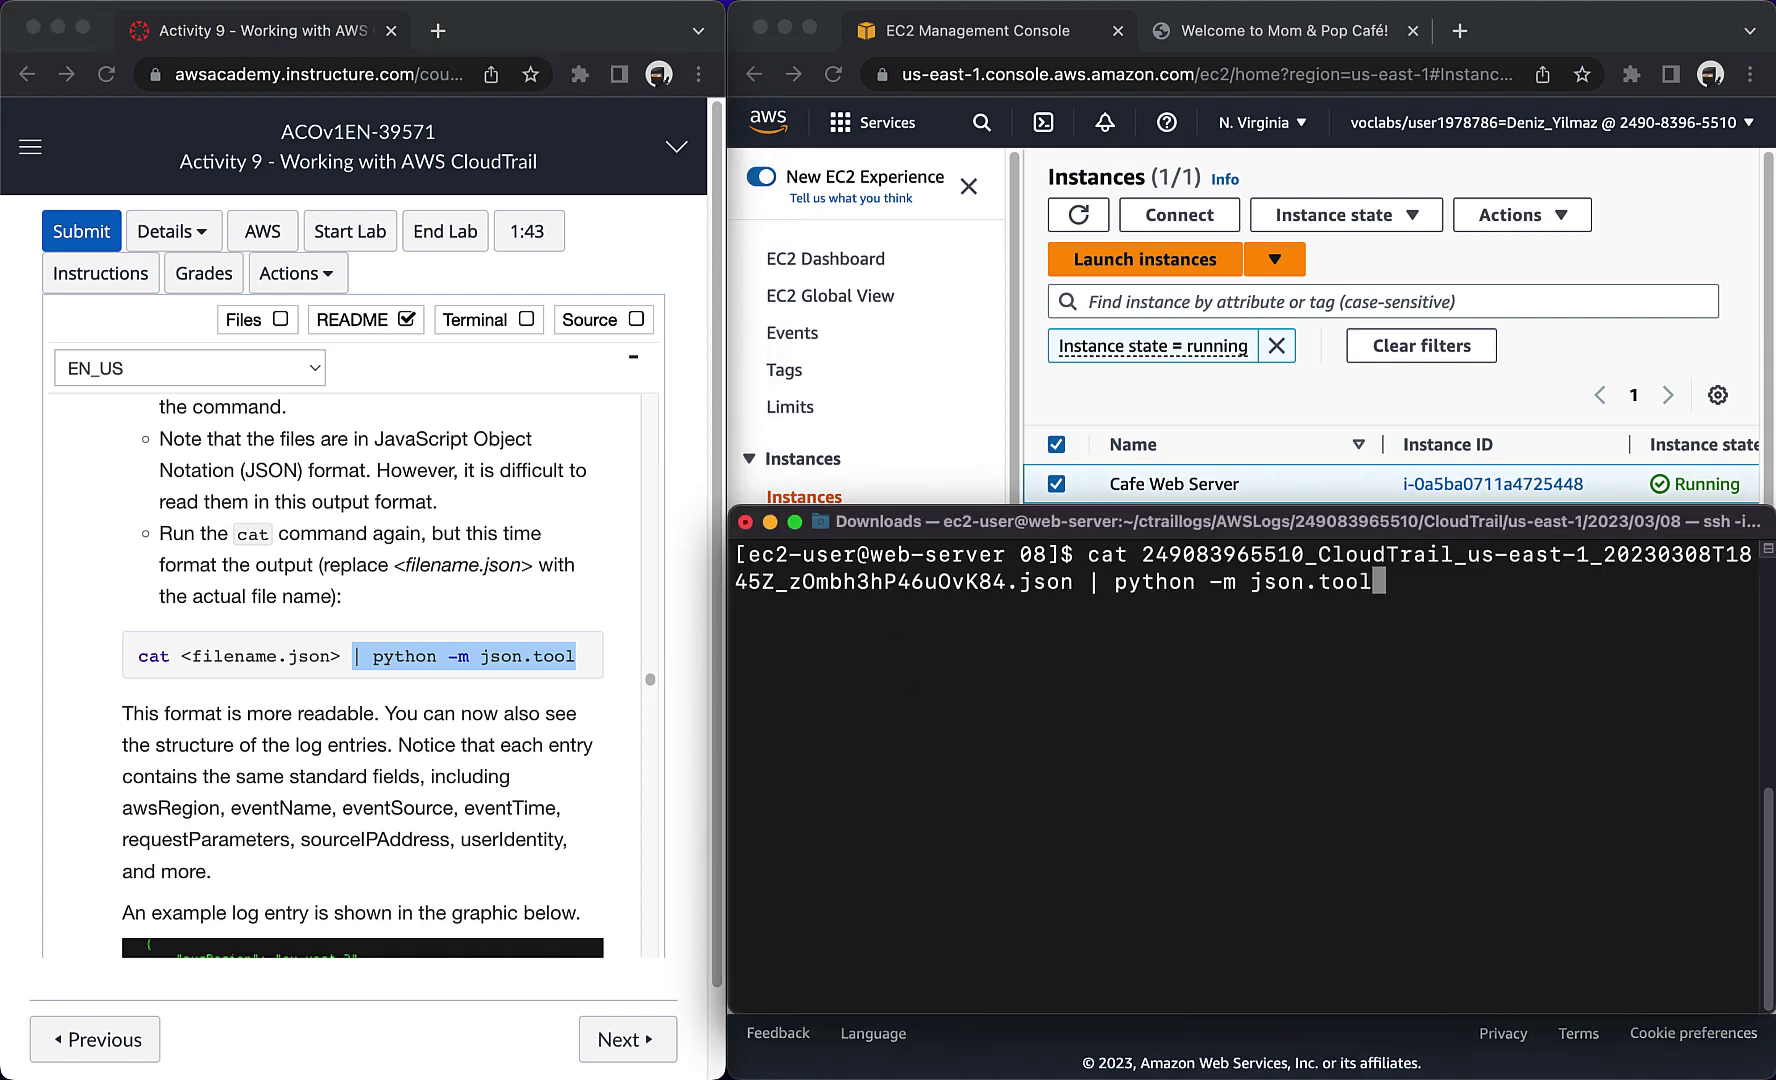
key("Return")
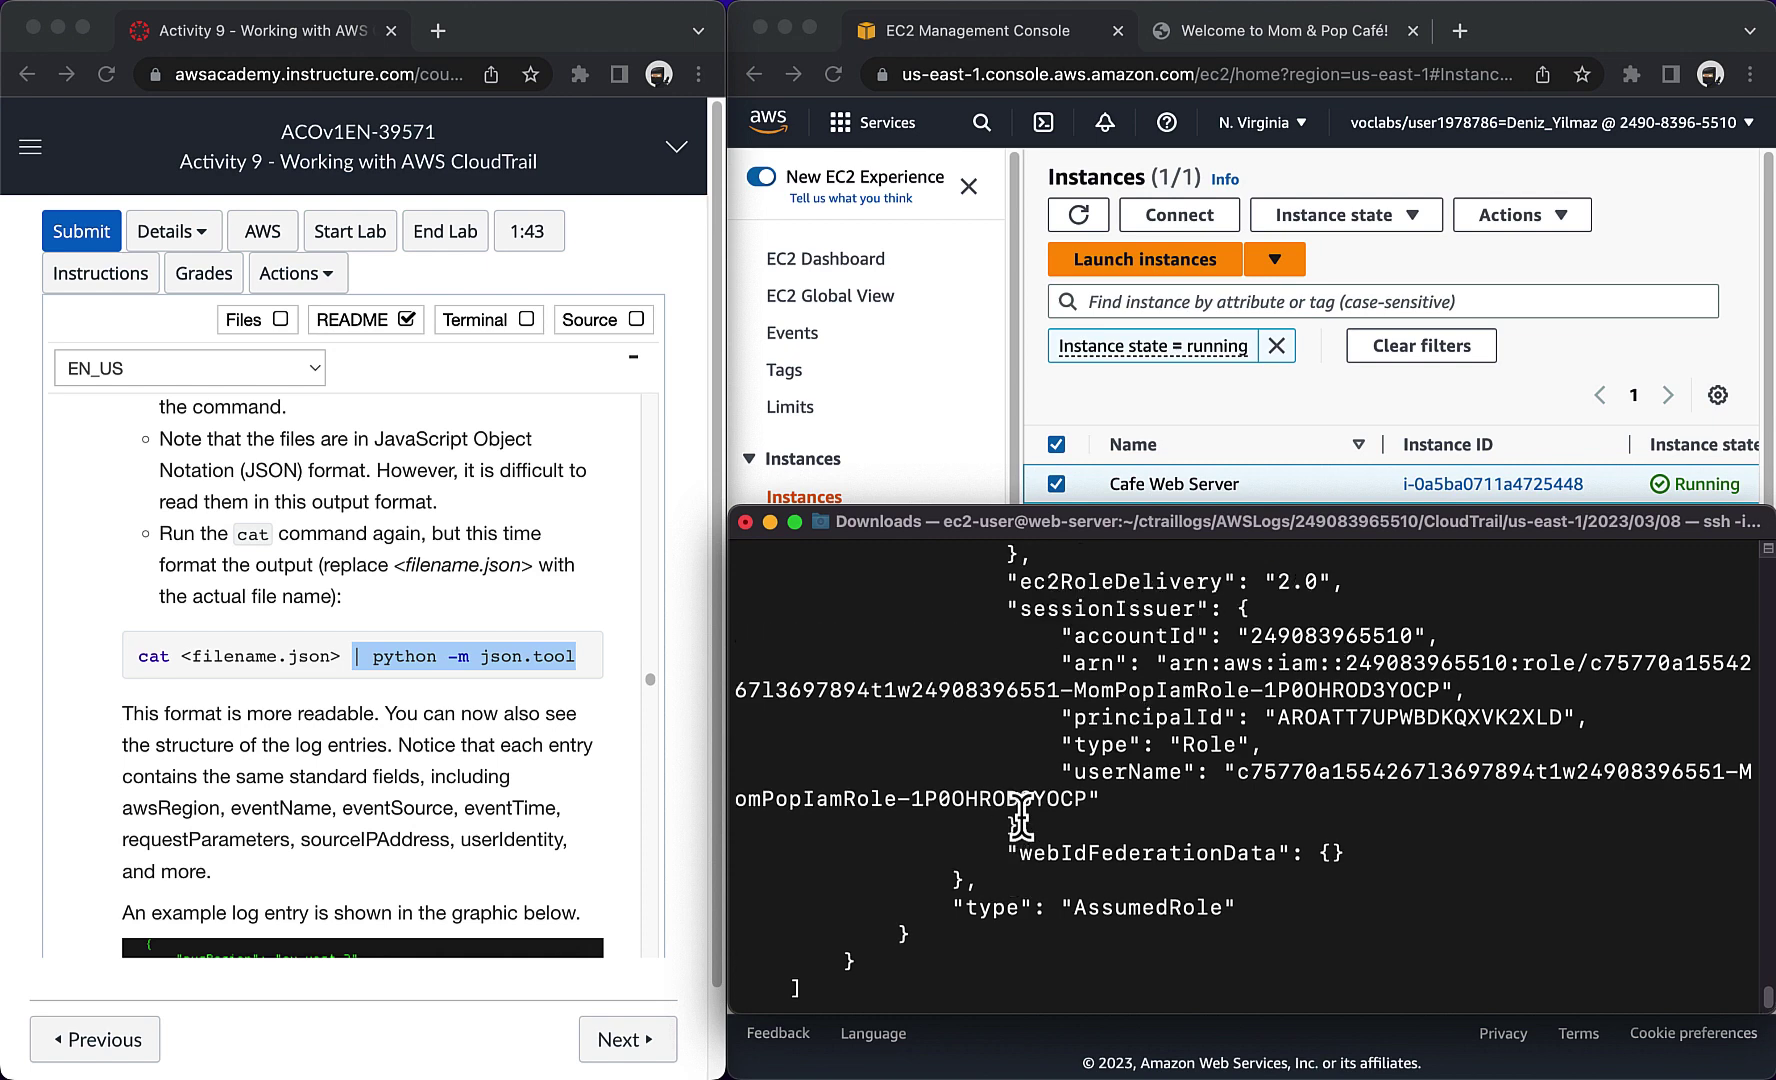
Step: Examine the formatted JSON log entries from the end of the output back to the first record, checking fields such as eventName, sourceIPAddress and userIdentity
scroll(1020, 815, "up", 5)
scroll(1020, 815, "up", 10)
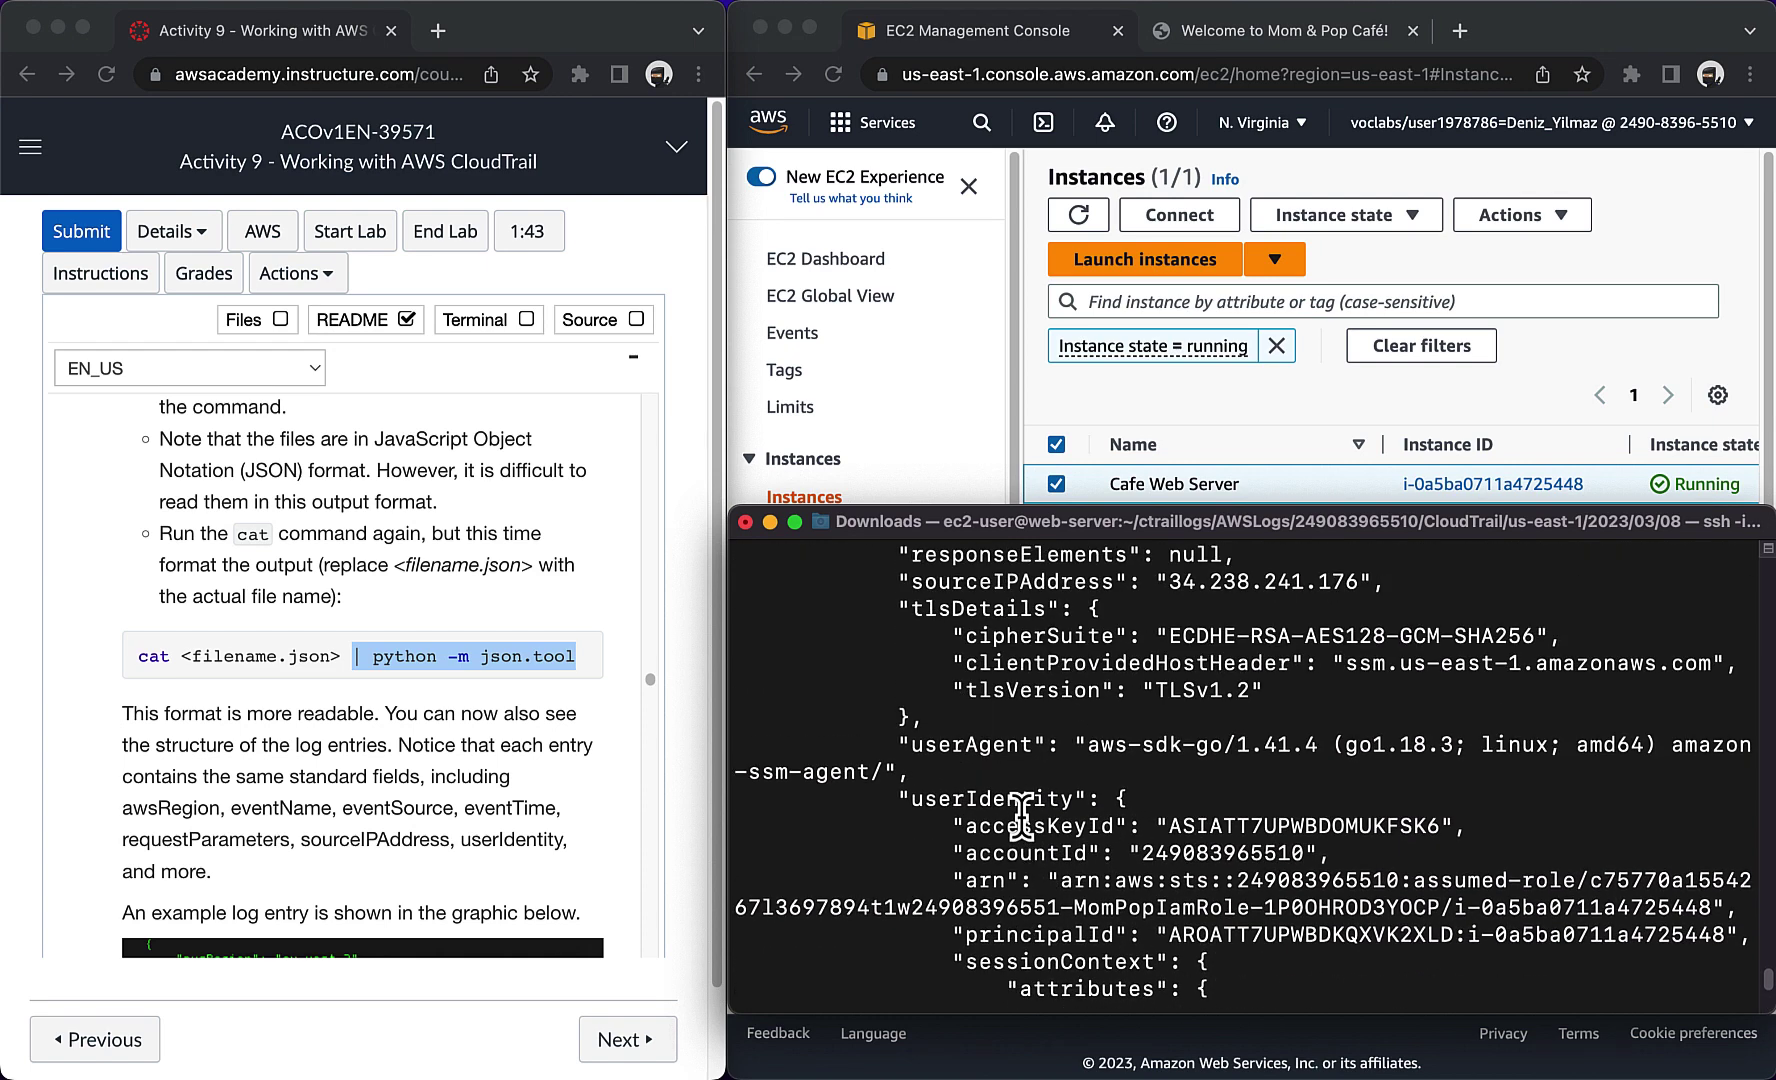
scroll(1020, 815, "up", 3)
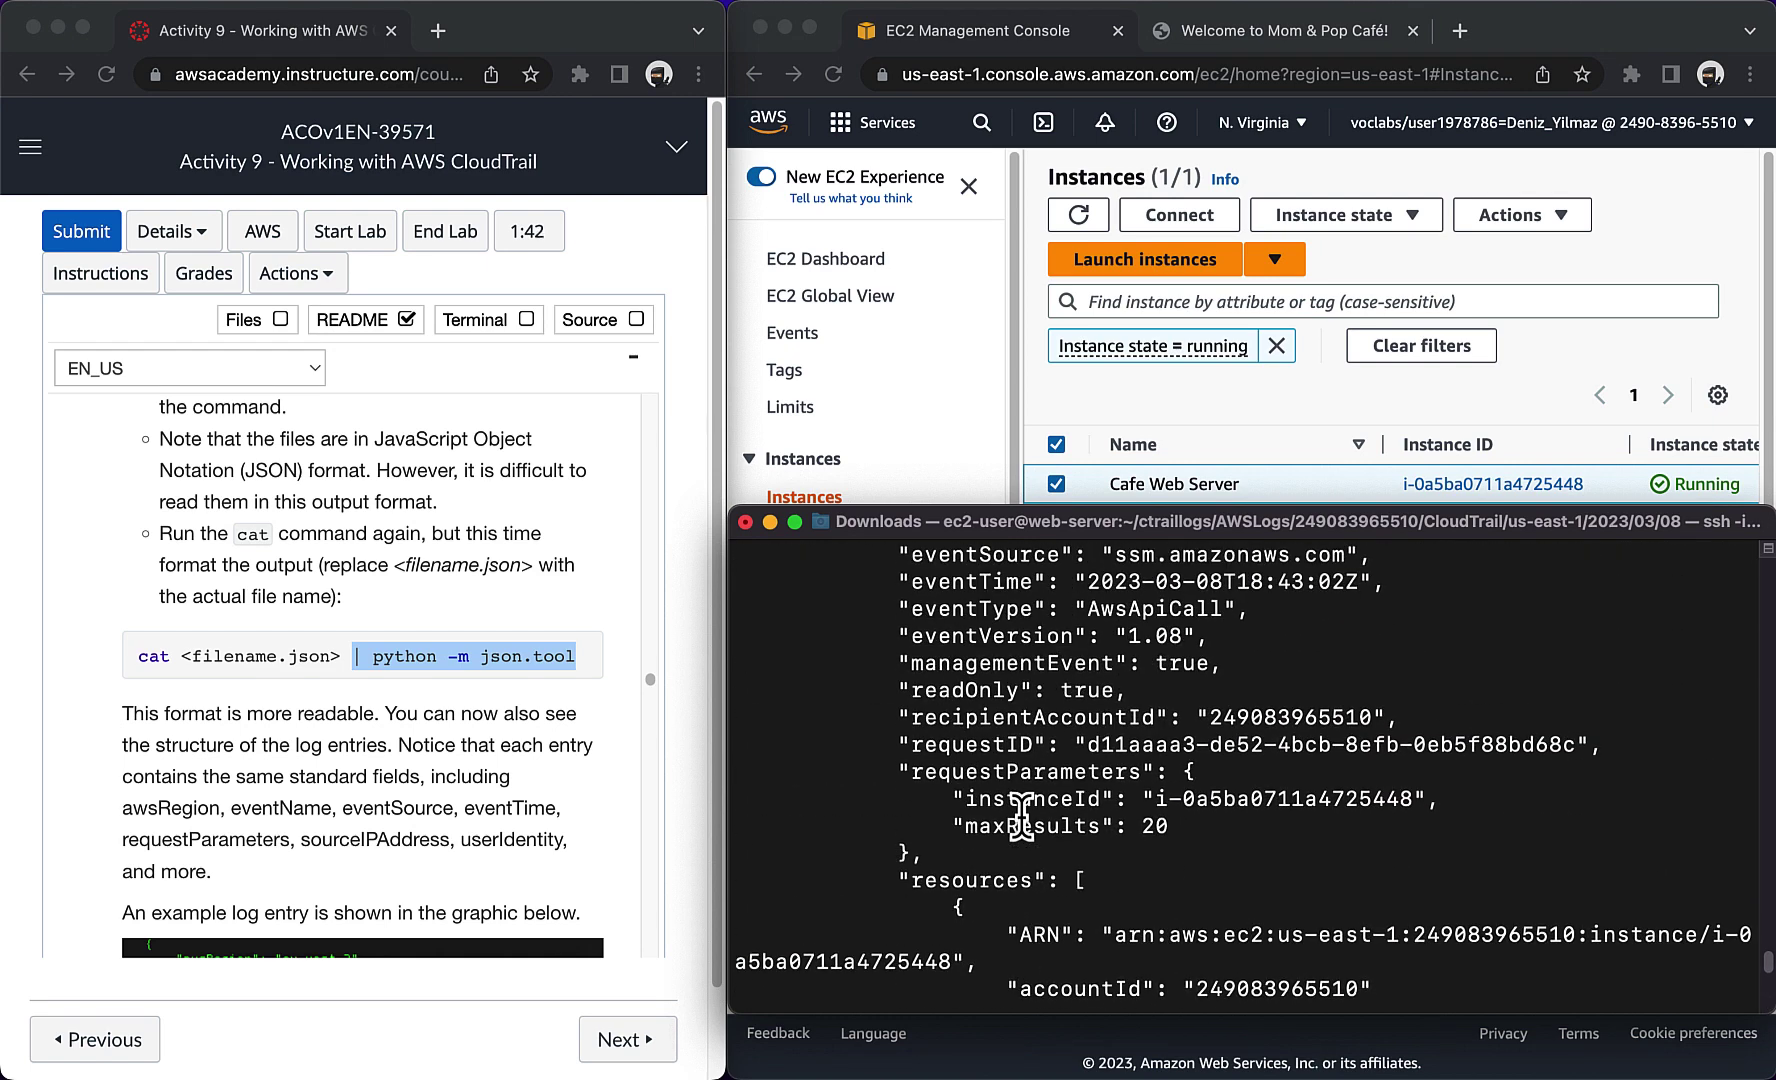
scroll(1020, 815, "up", 7)
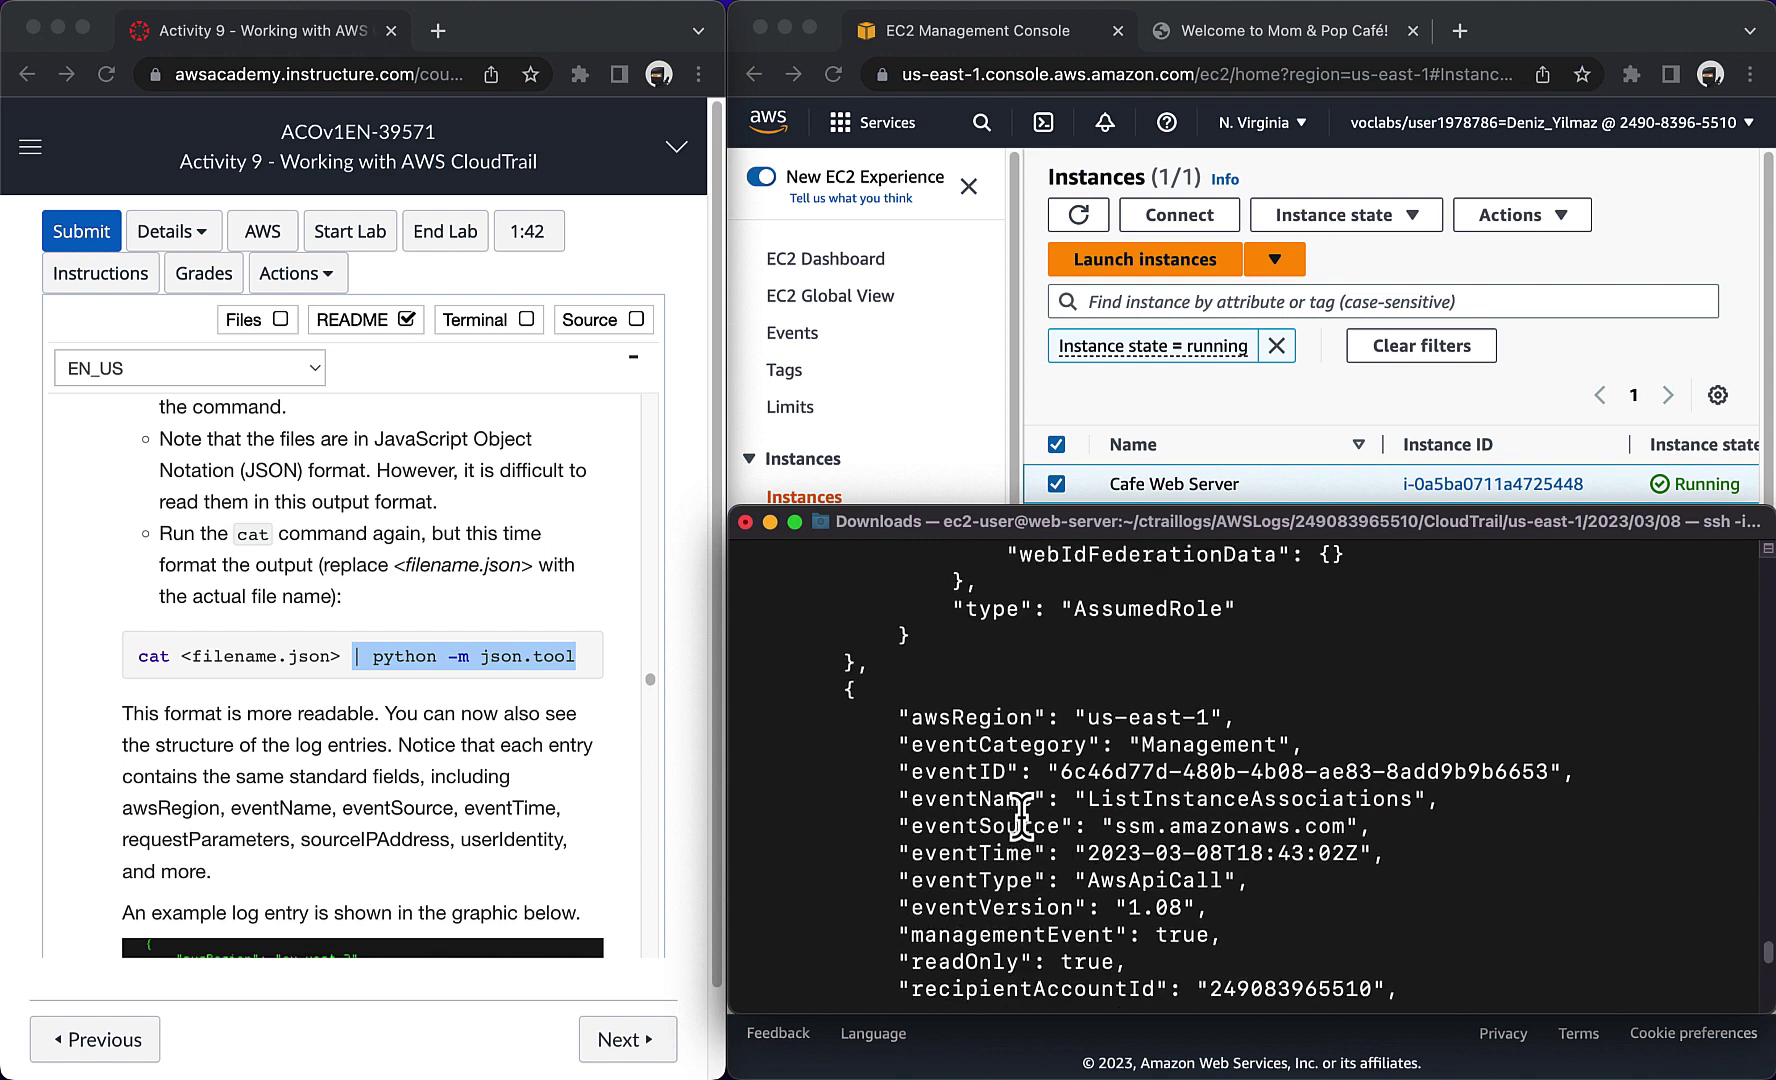
scroll(1020, 815, "up", 3)
scroll(1020, 815, "up", 12)
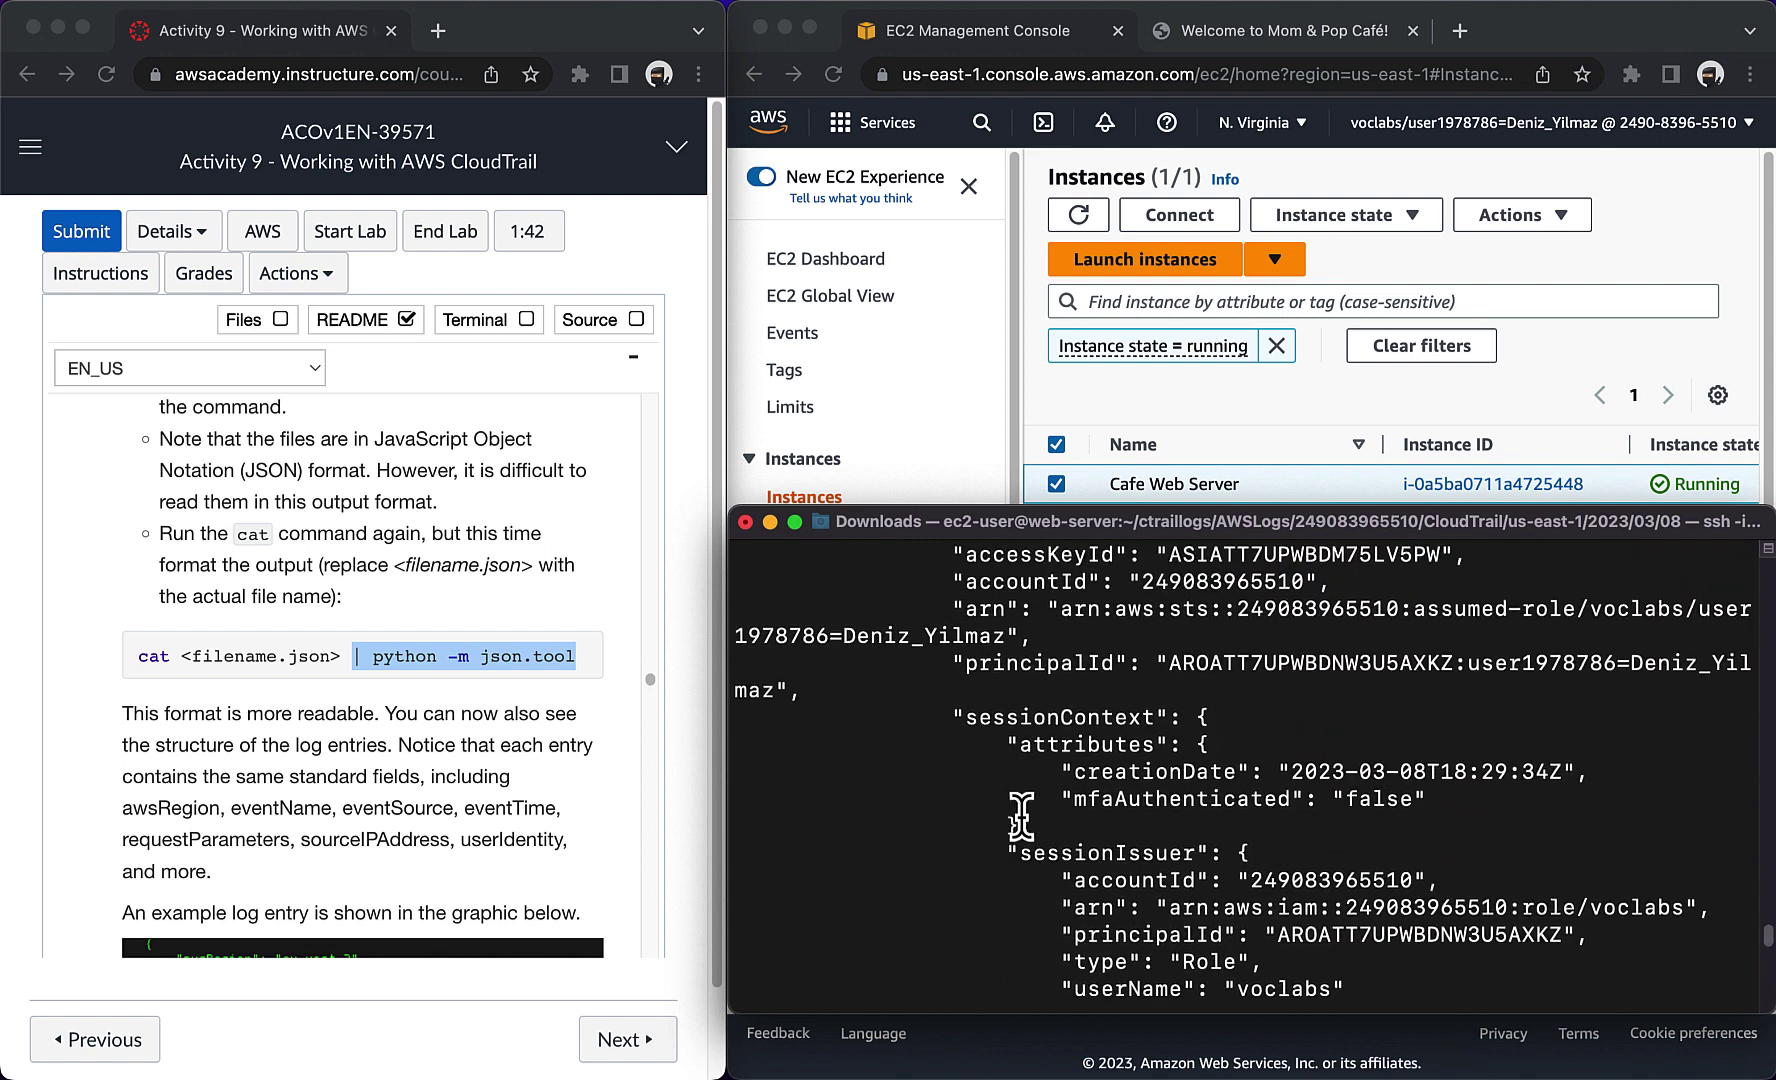
scroll(1020, 815, "up", 7)
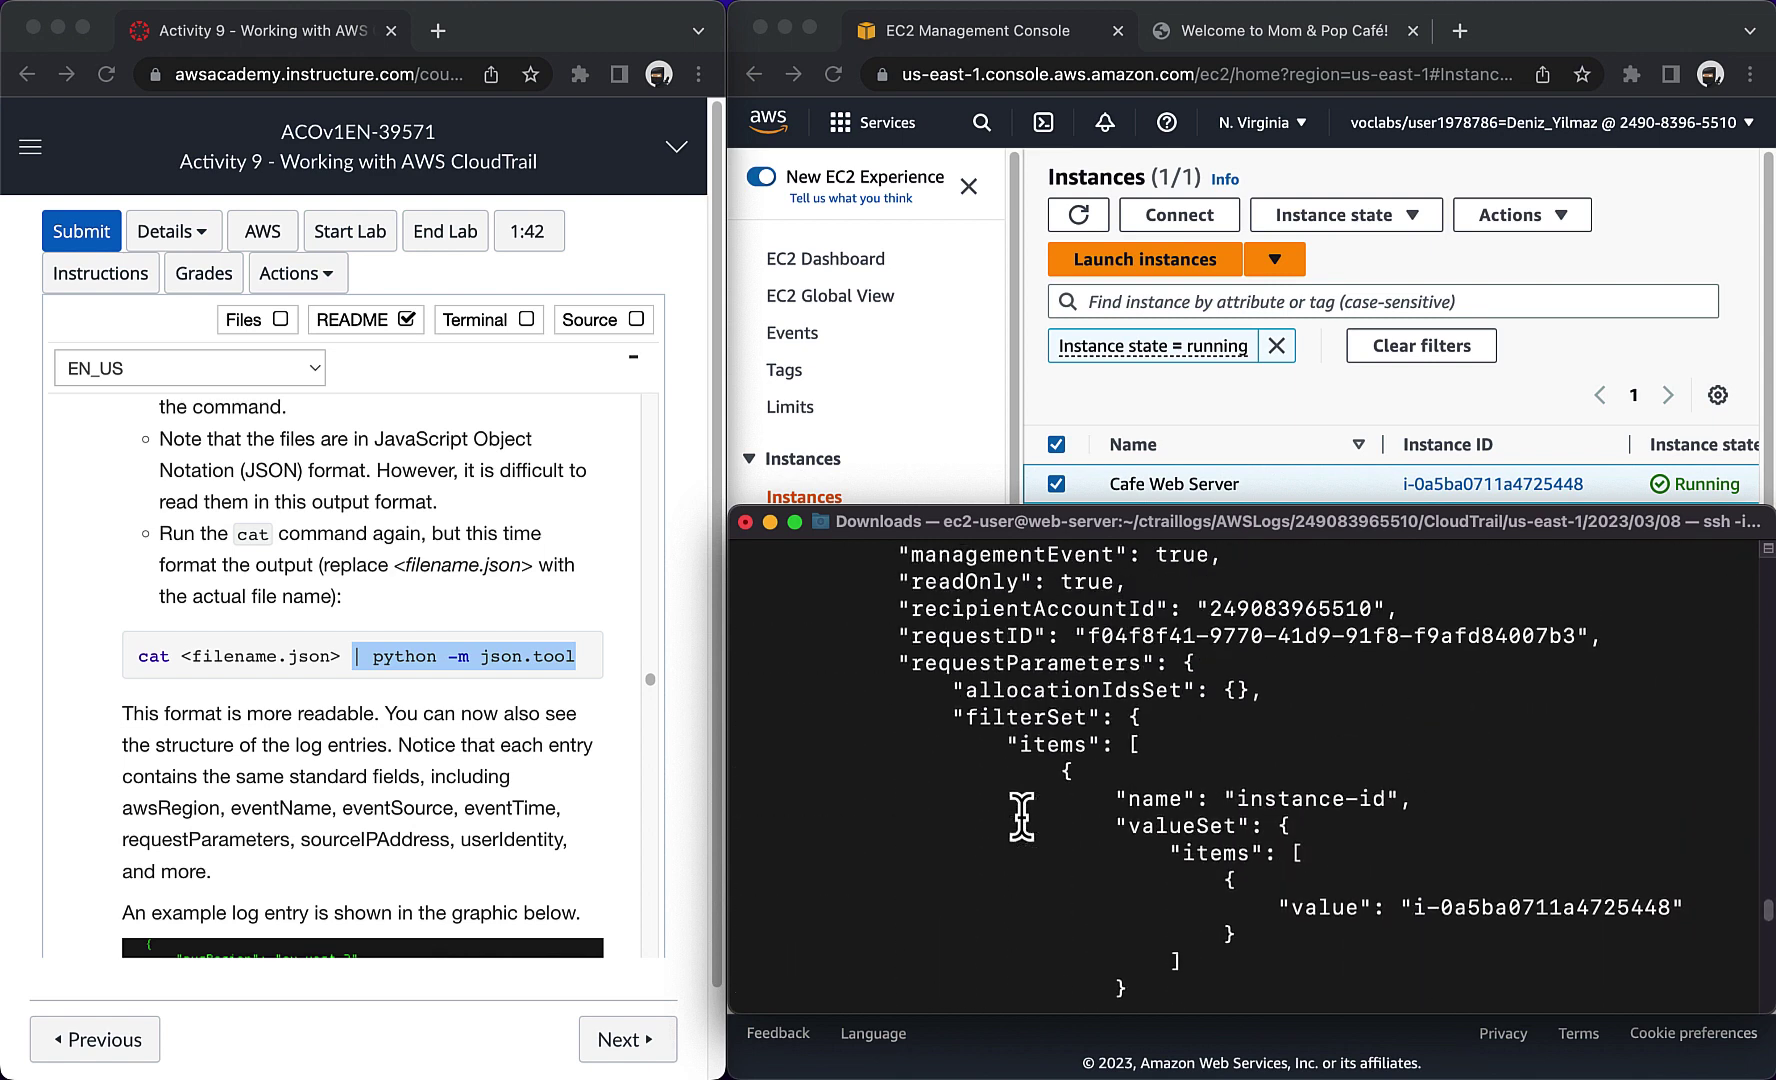
scroll(1020, 815, "up", 10)
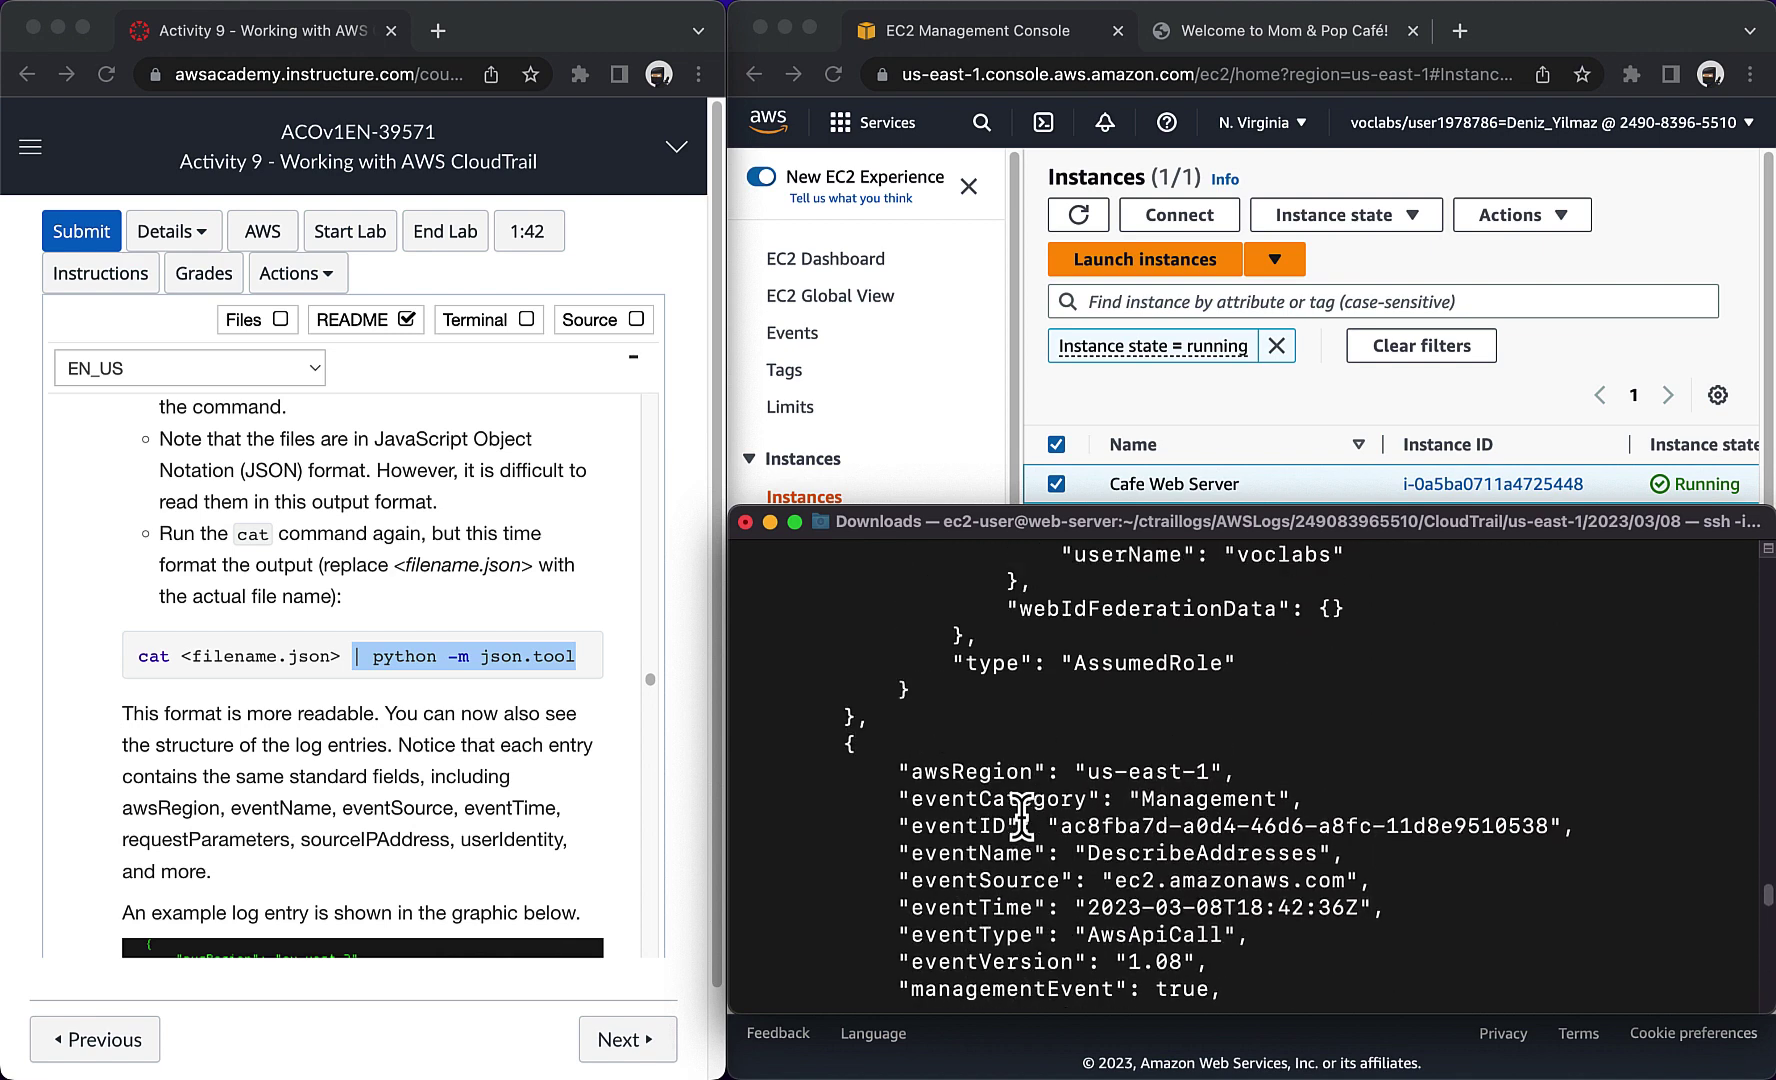
scroll(1020, 812, "up", 17)
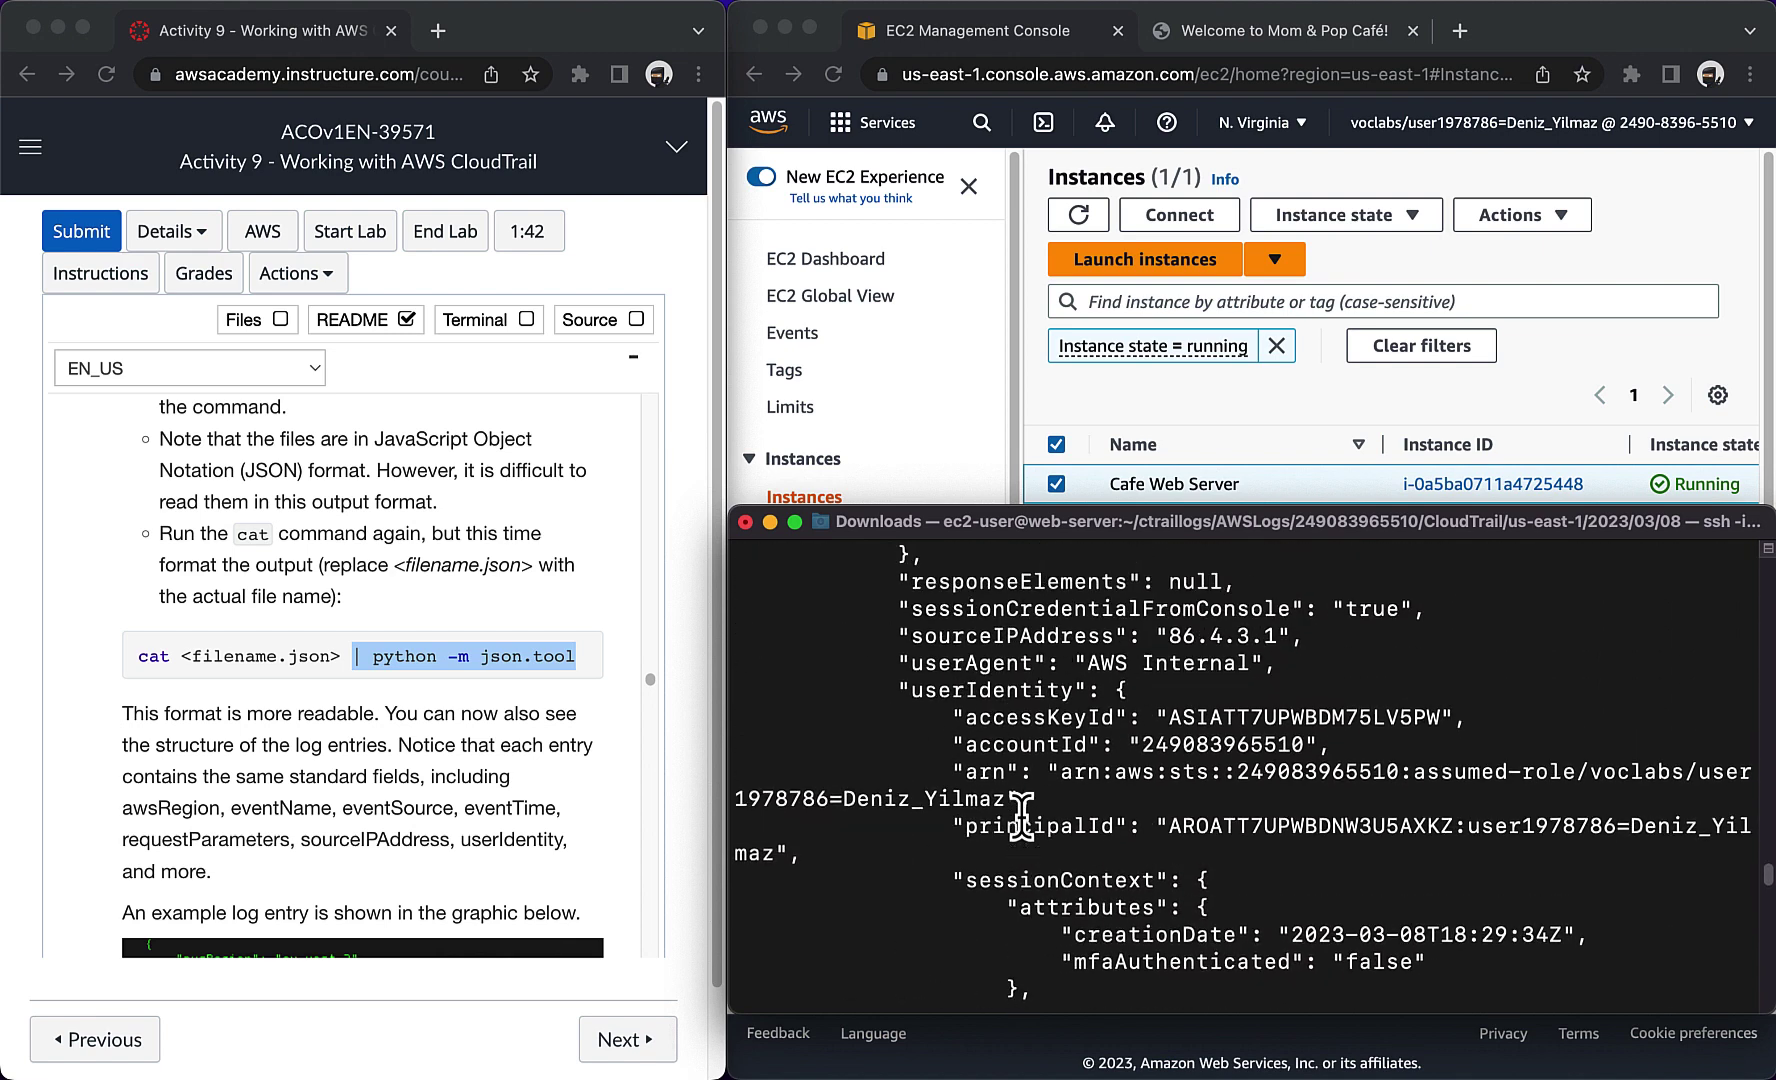
scroll(1020, 812, "up", 4)
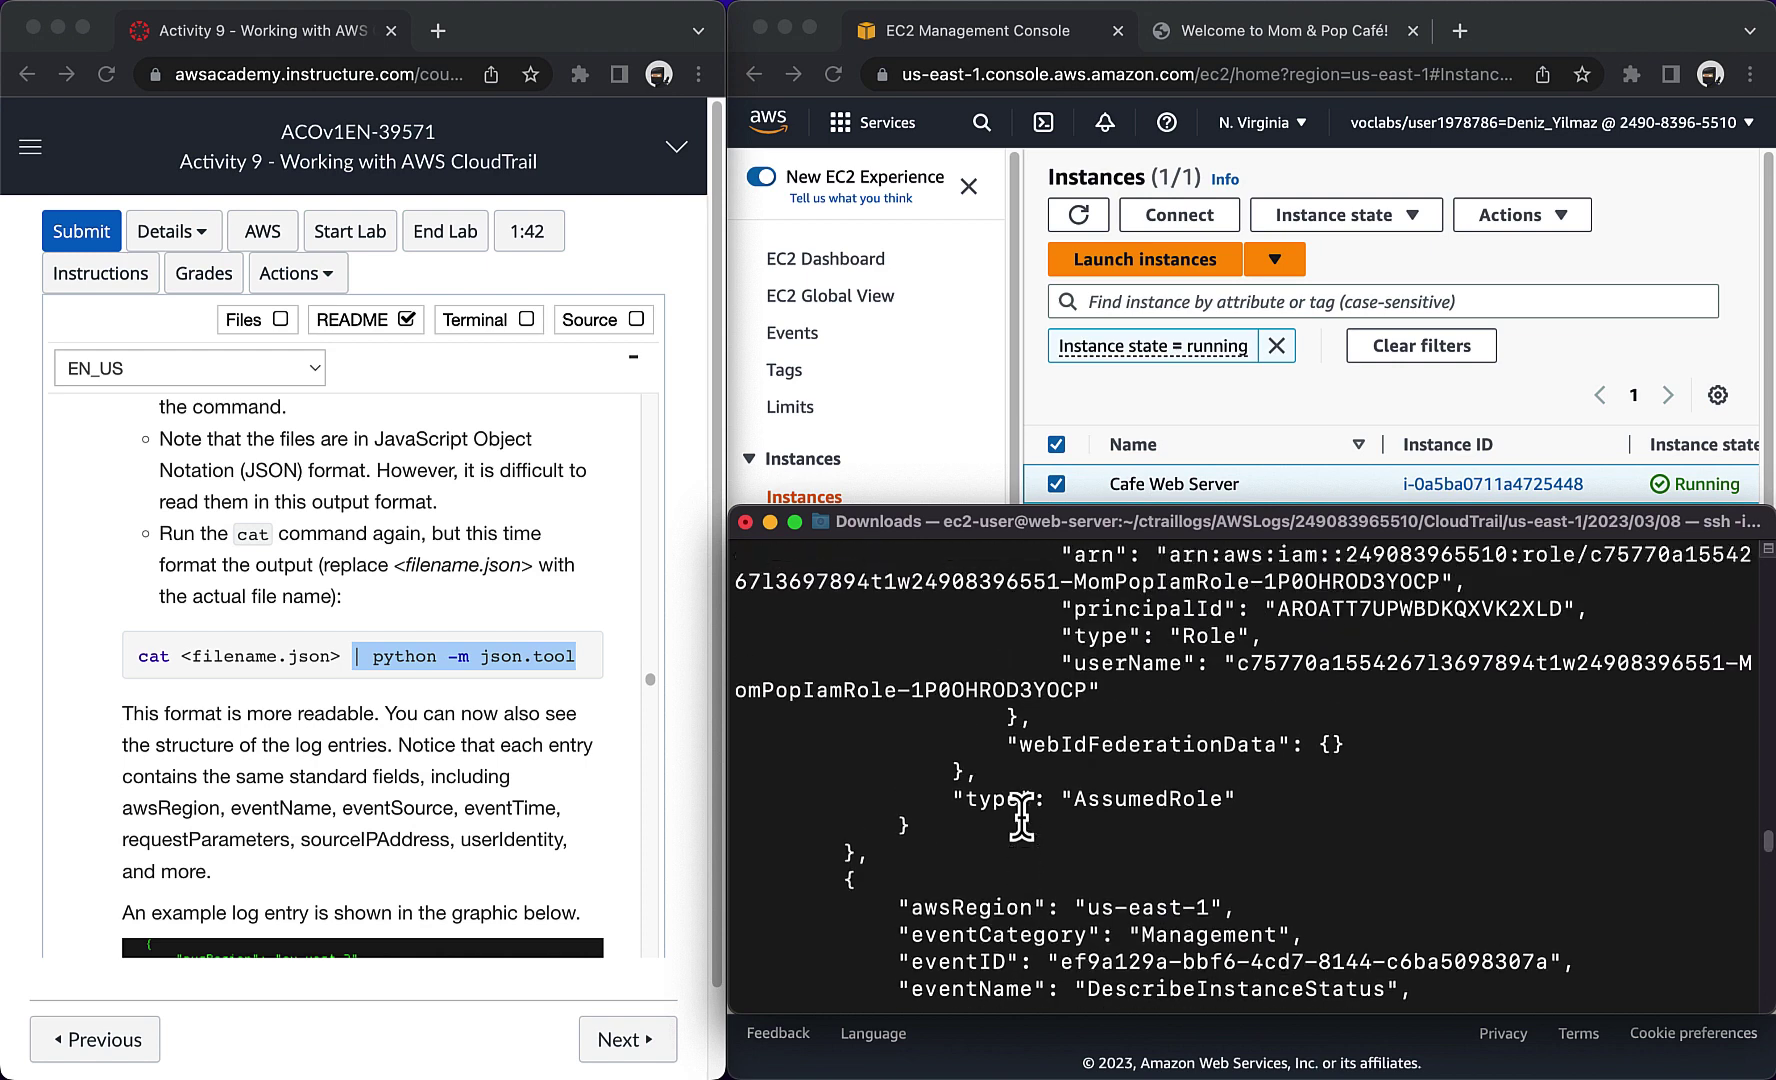
scroll(1020, 815, "up", 8)
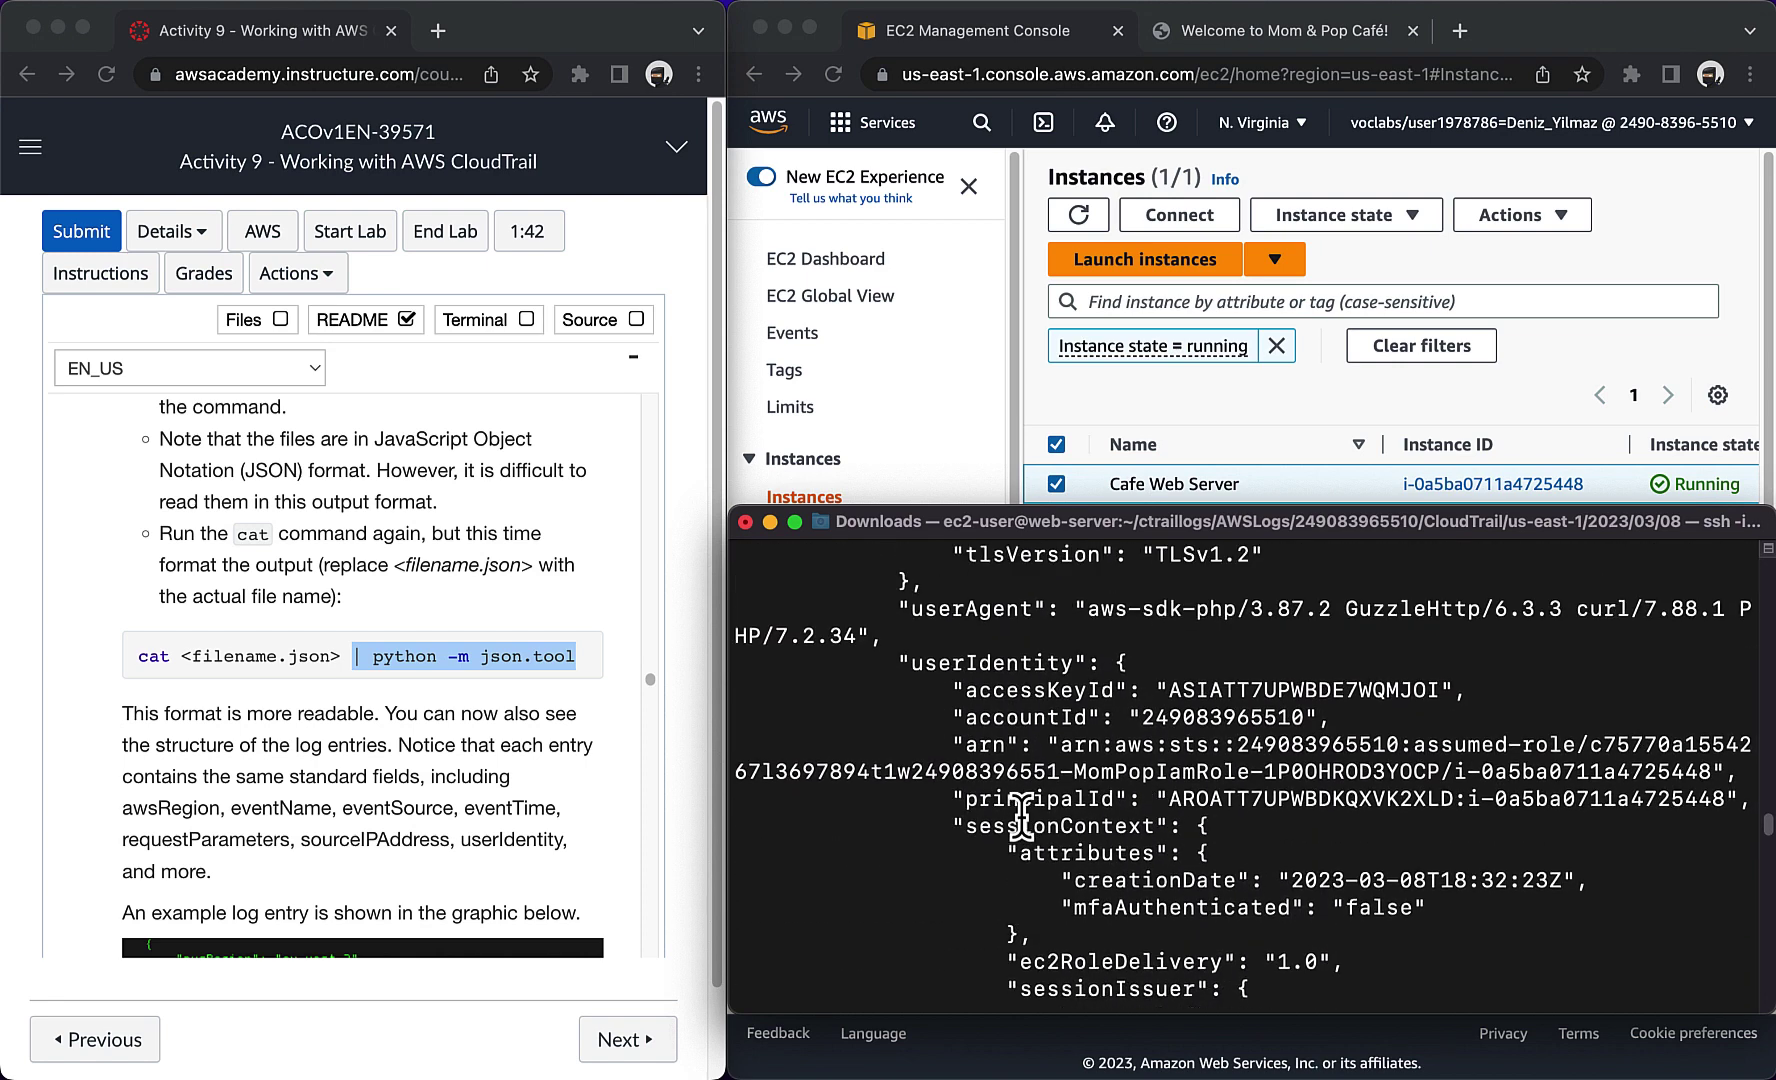
scroll(1020, 812, "up", 4)
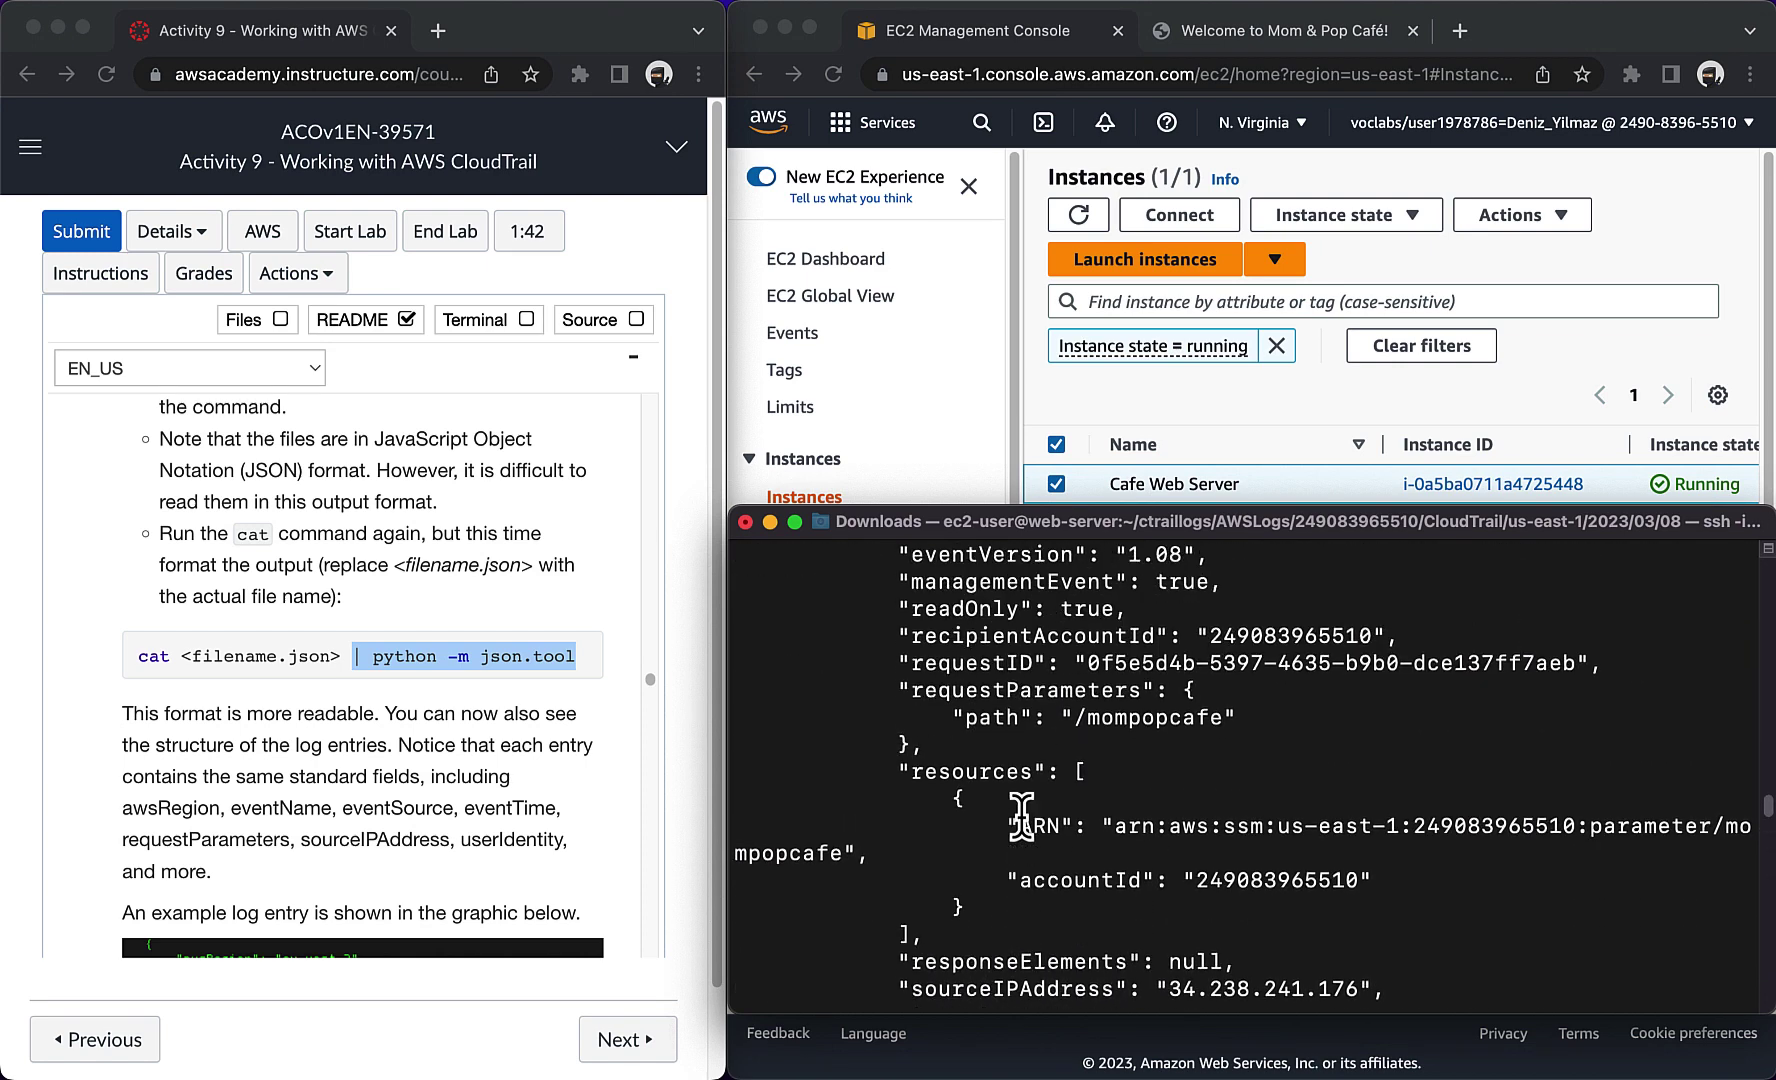
scroll(1020, 812, "up", 7)
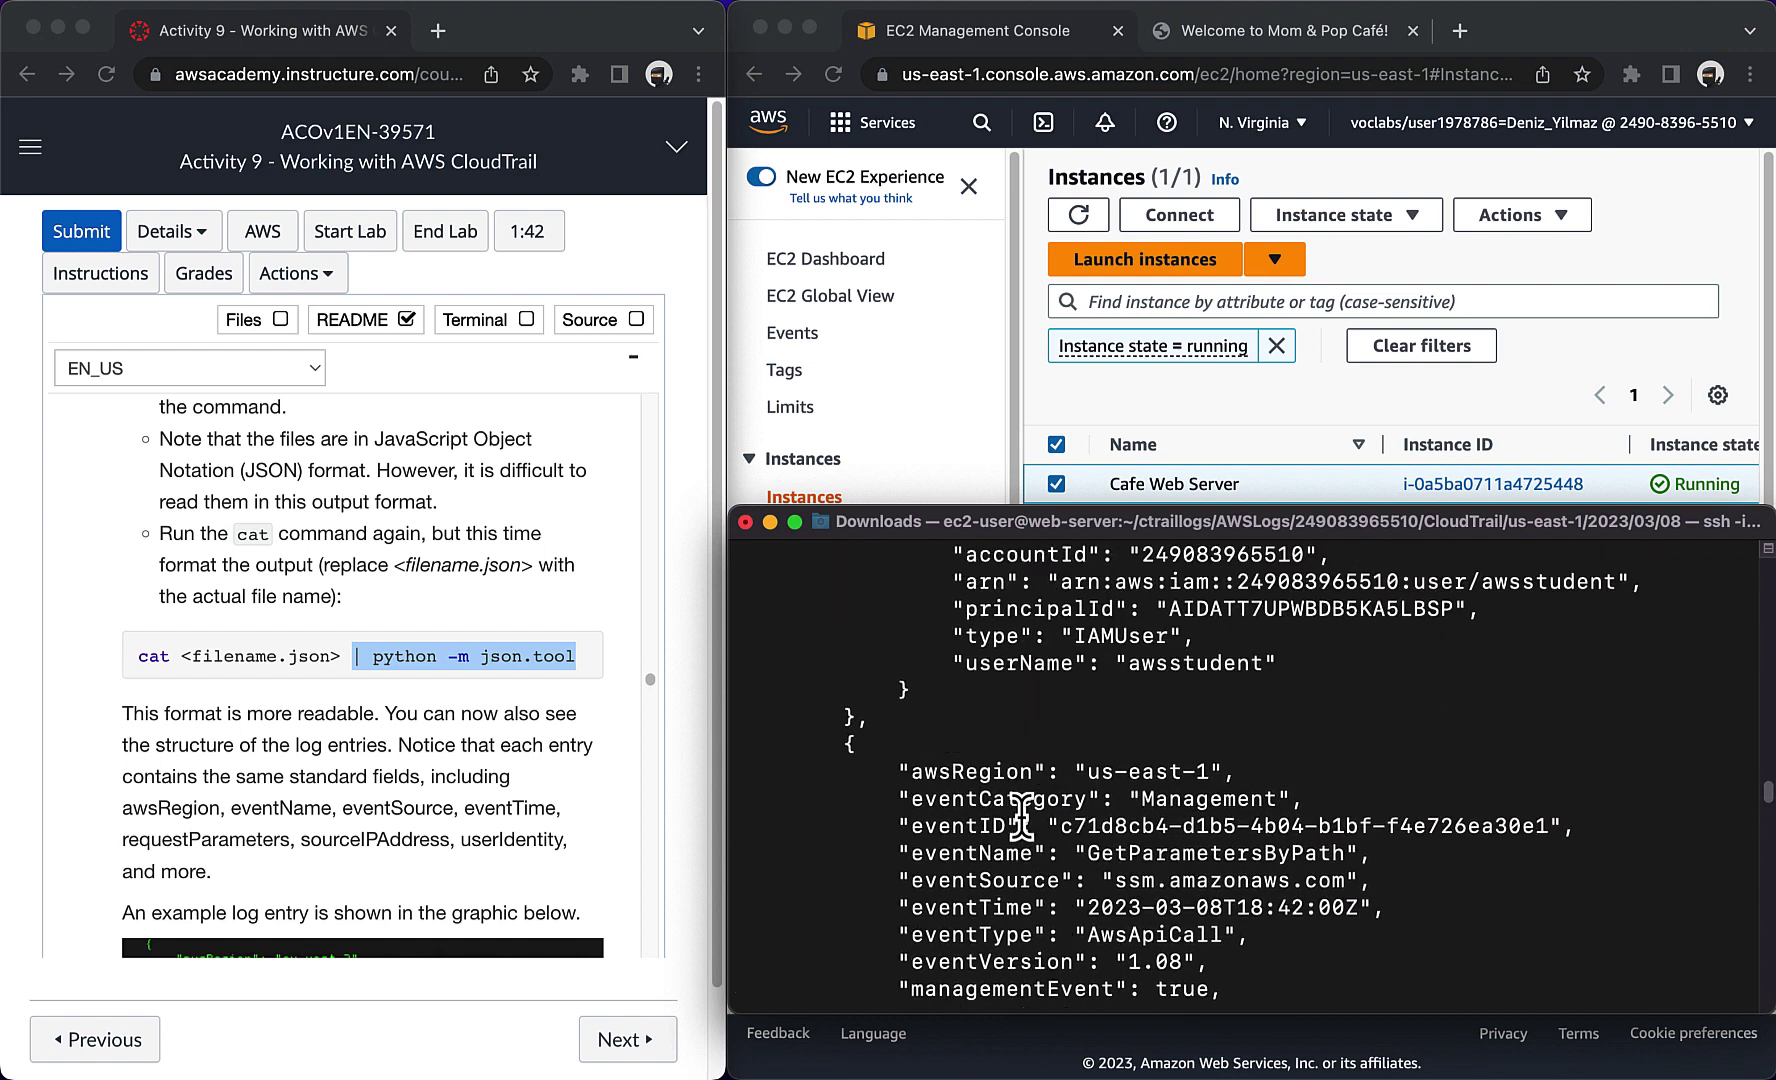
scroll(1020, 812, "up", 6)
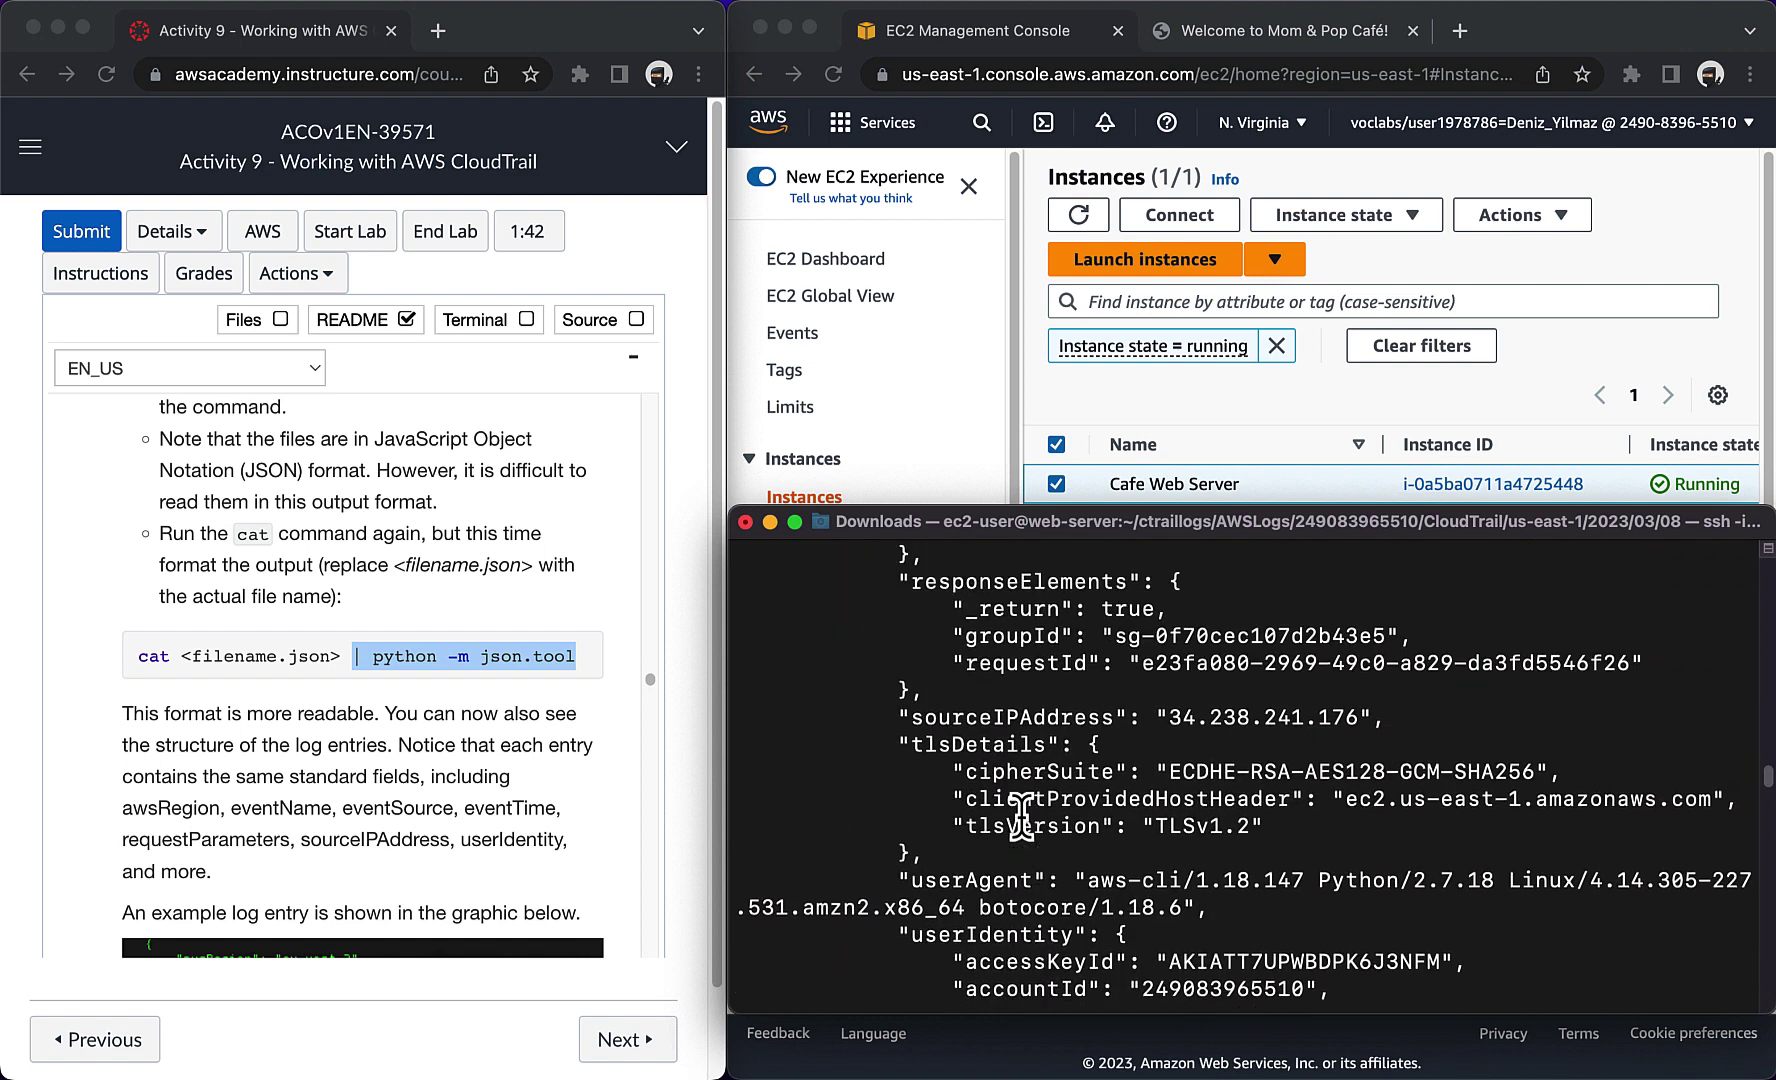
scroll(1020, 812, "up", 10)
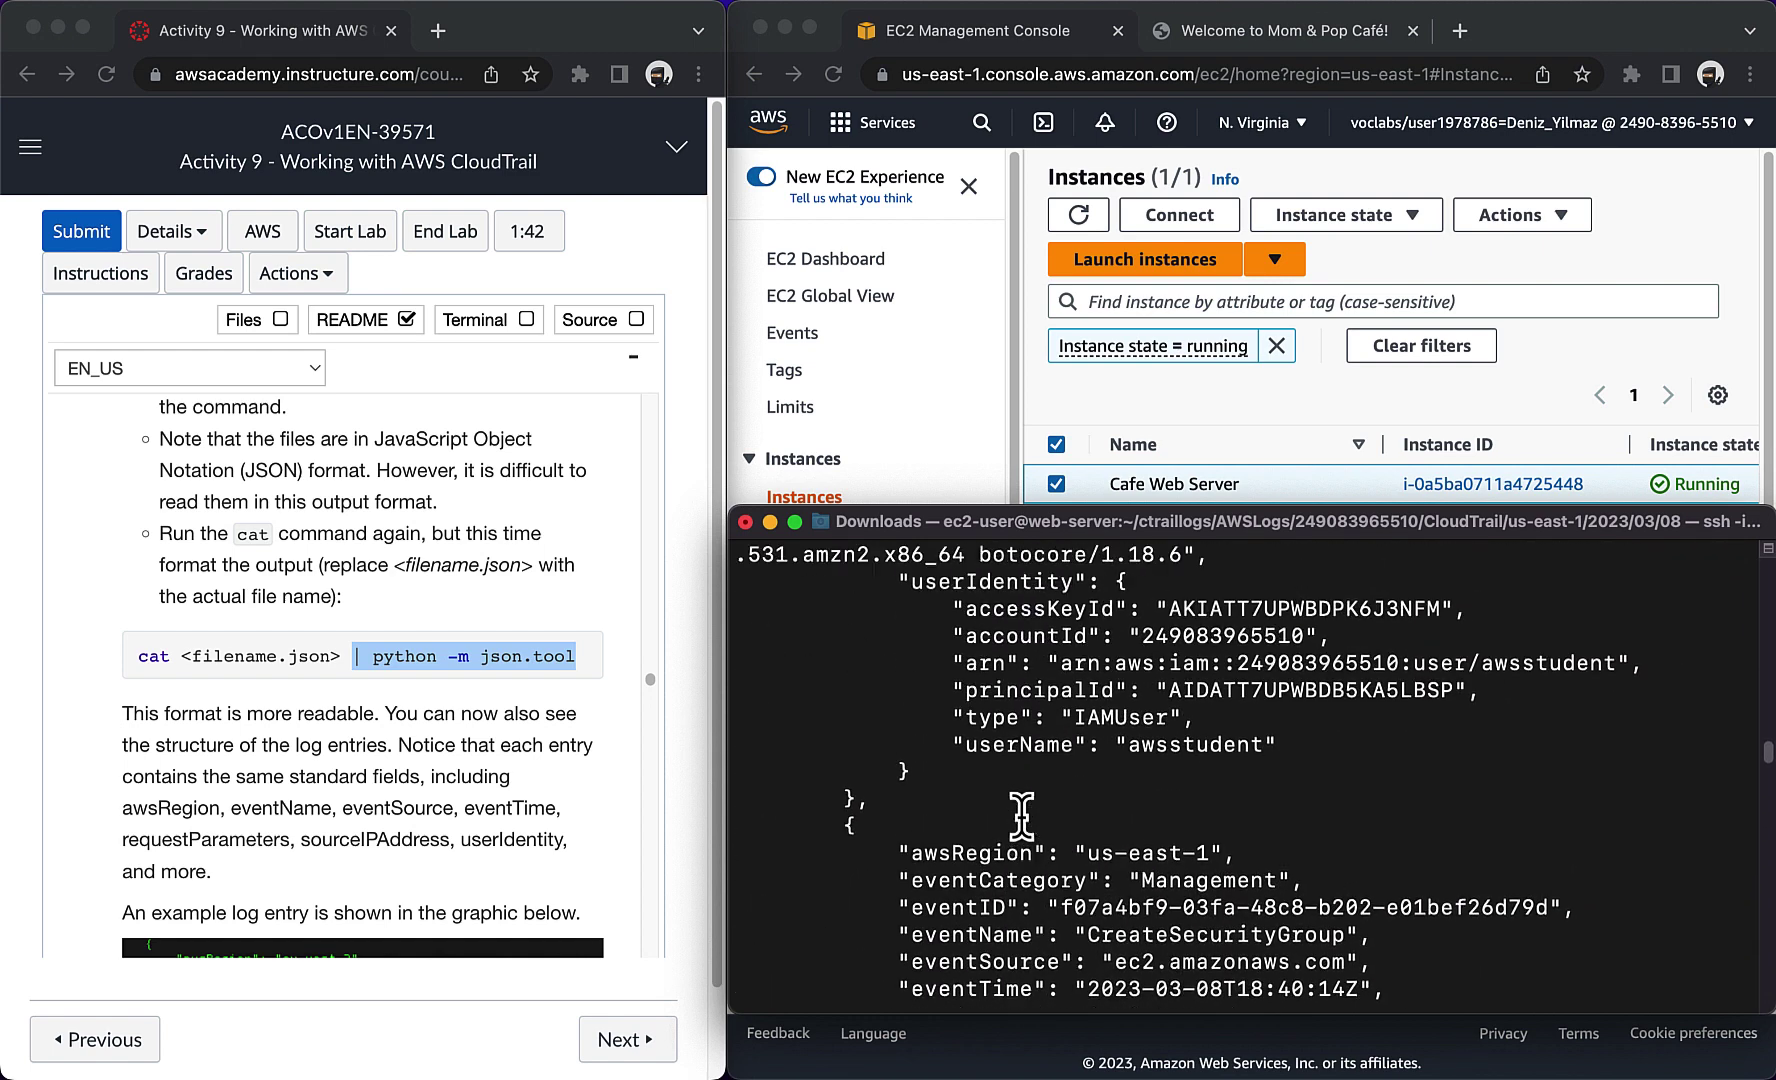
scroll(1020, 812, "up", 7)
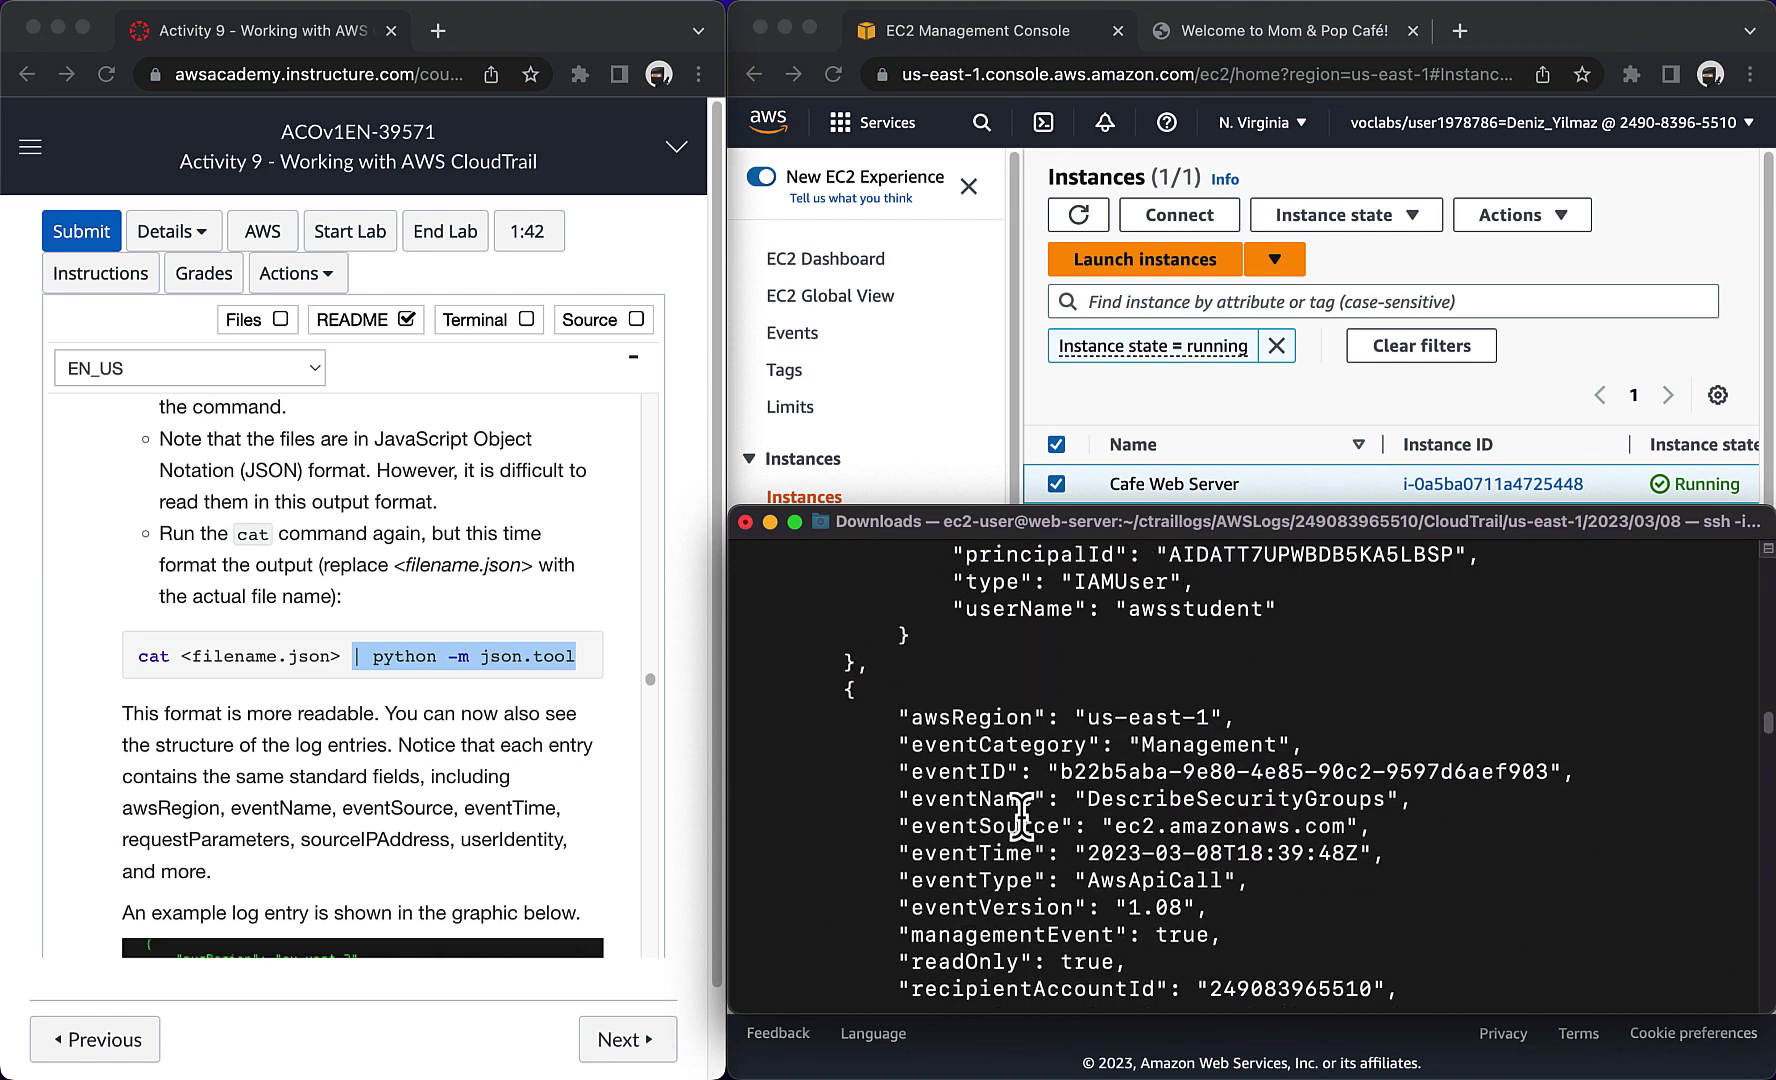
scroll(1020, 812, "up", 7)
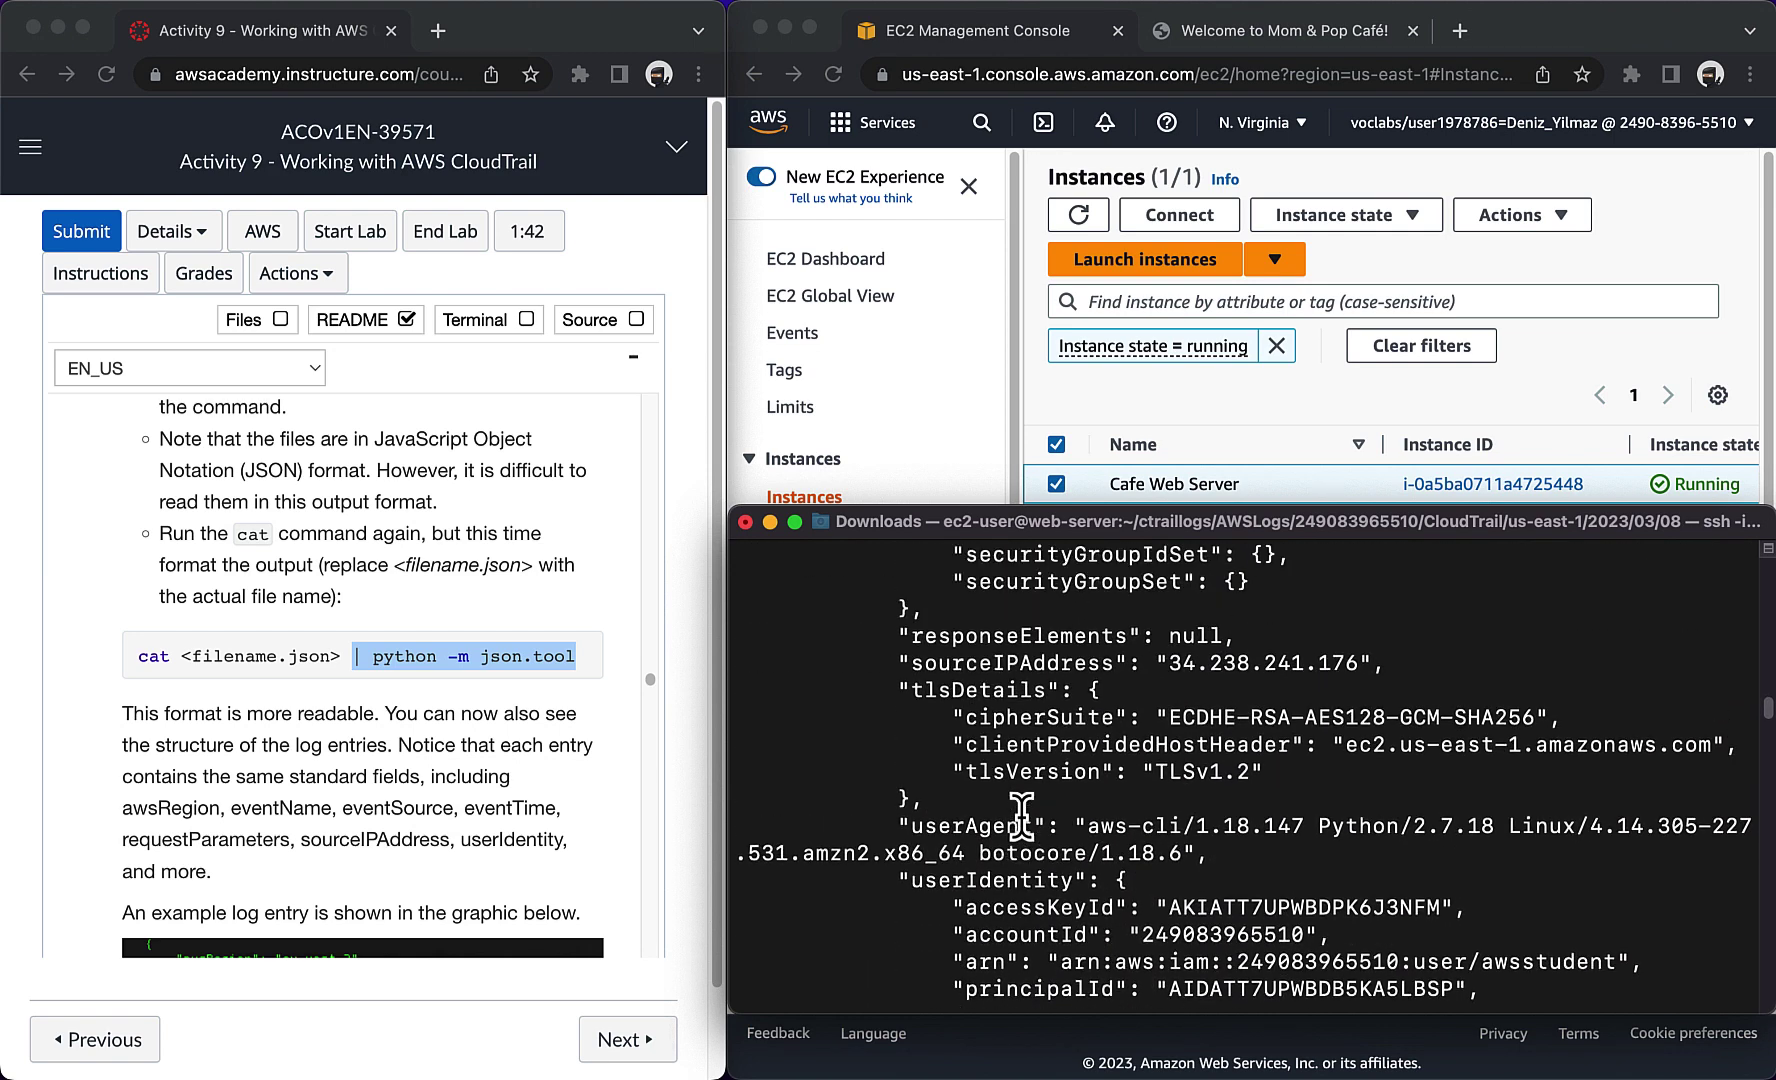
scroll(1020, 812, "up", 15)
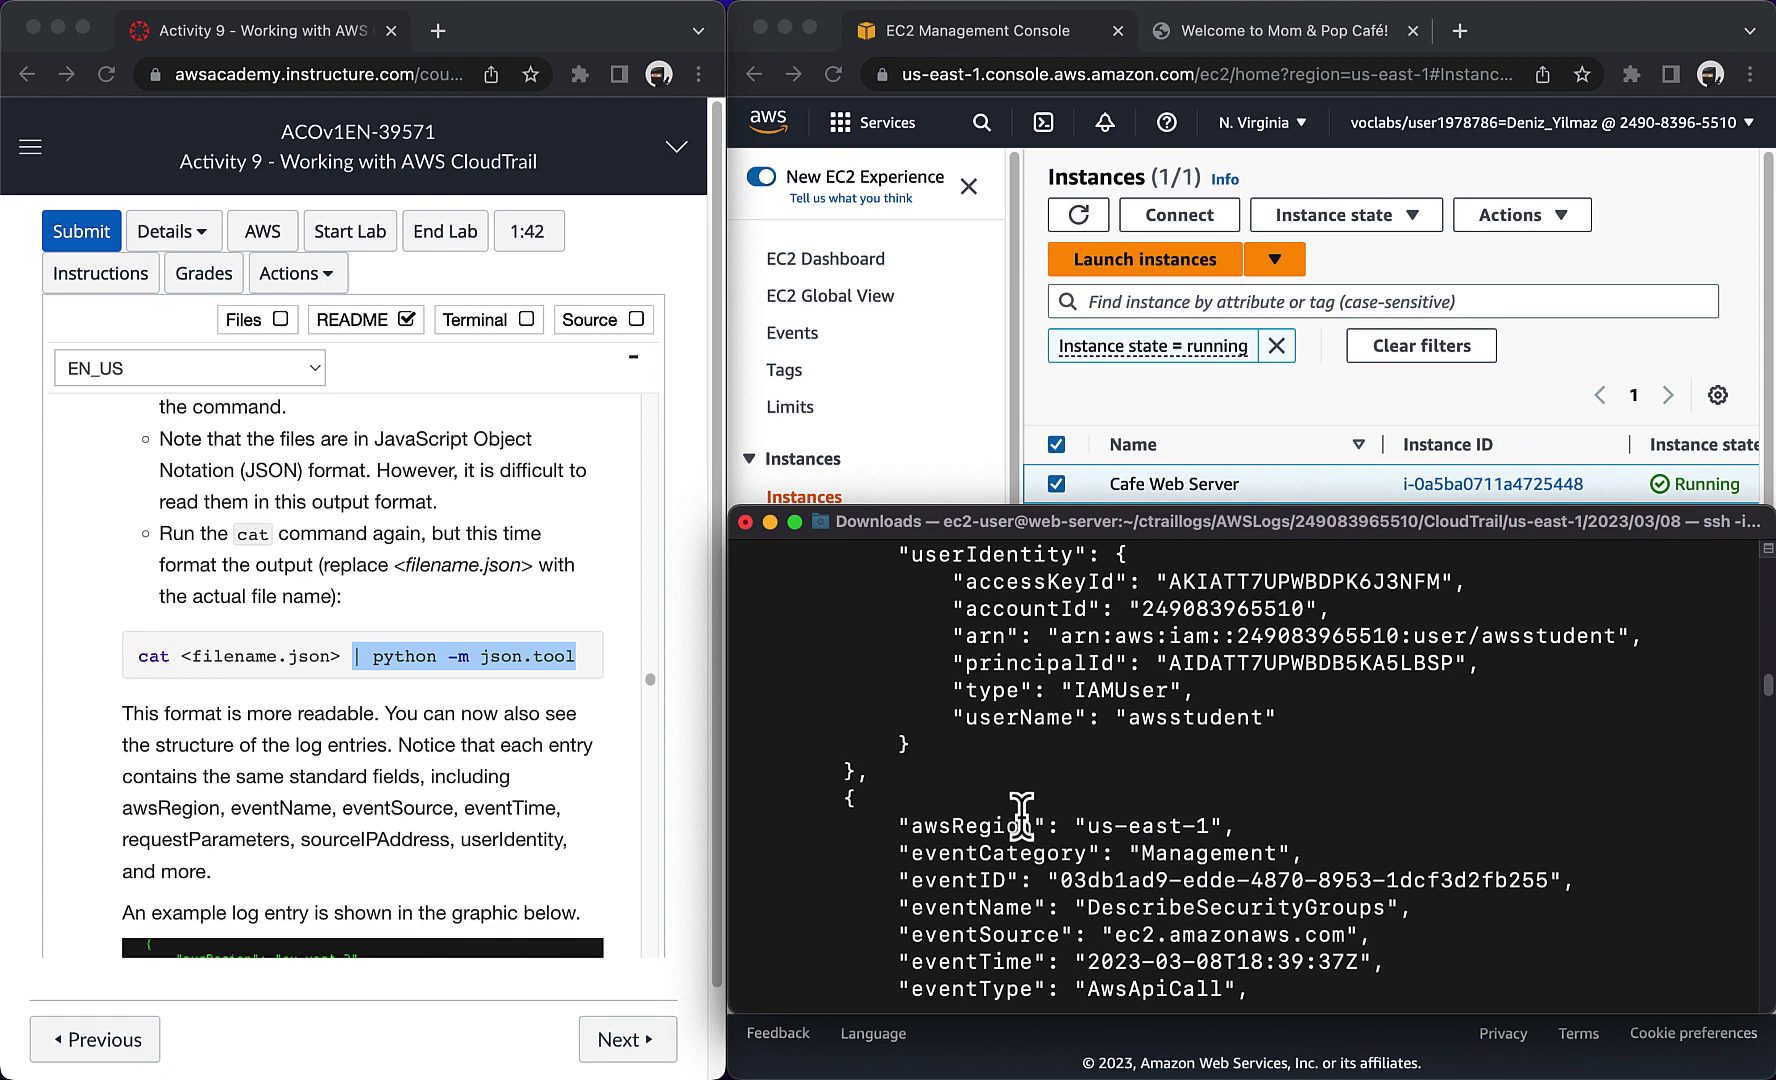
scroll(1020, 812, "up", 15)
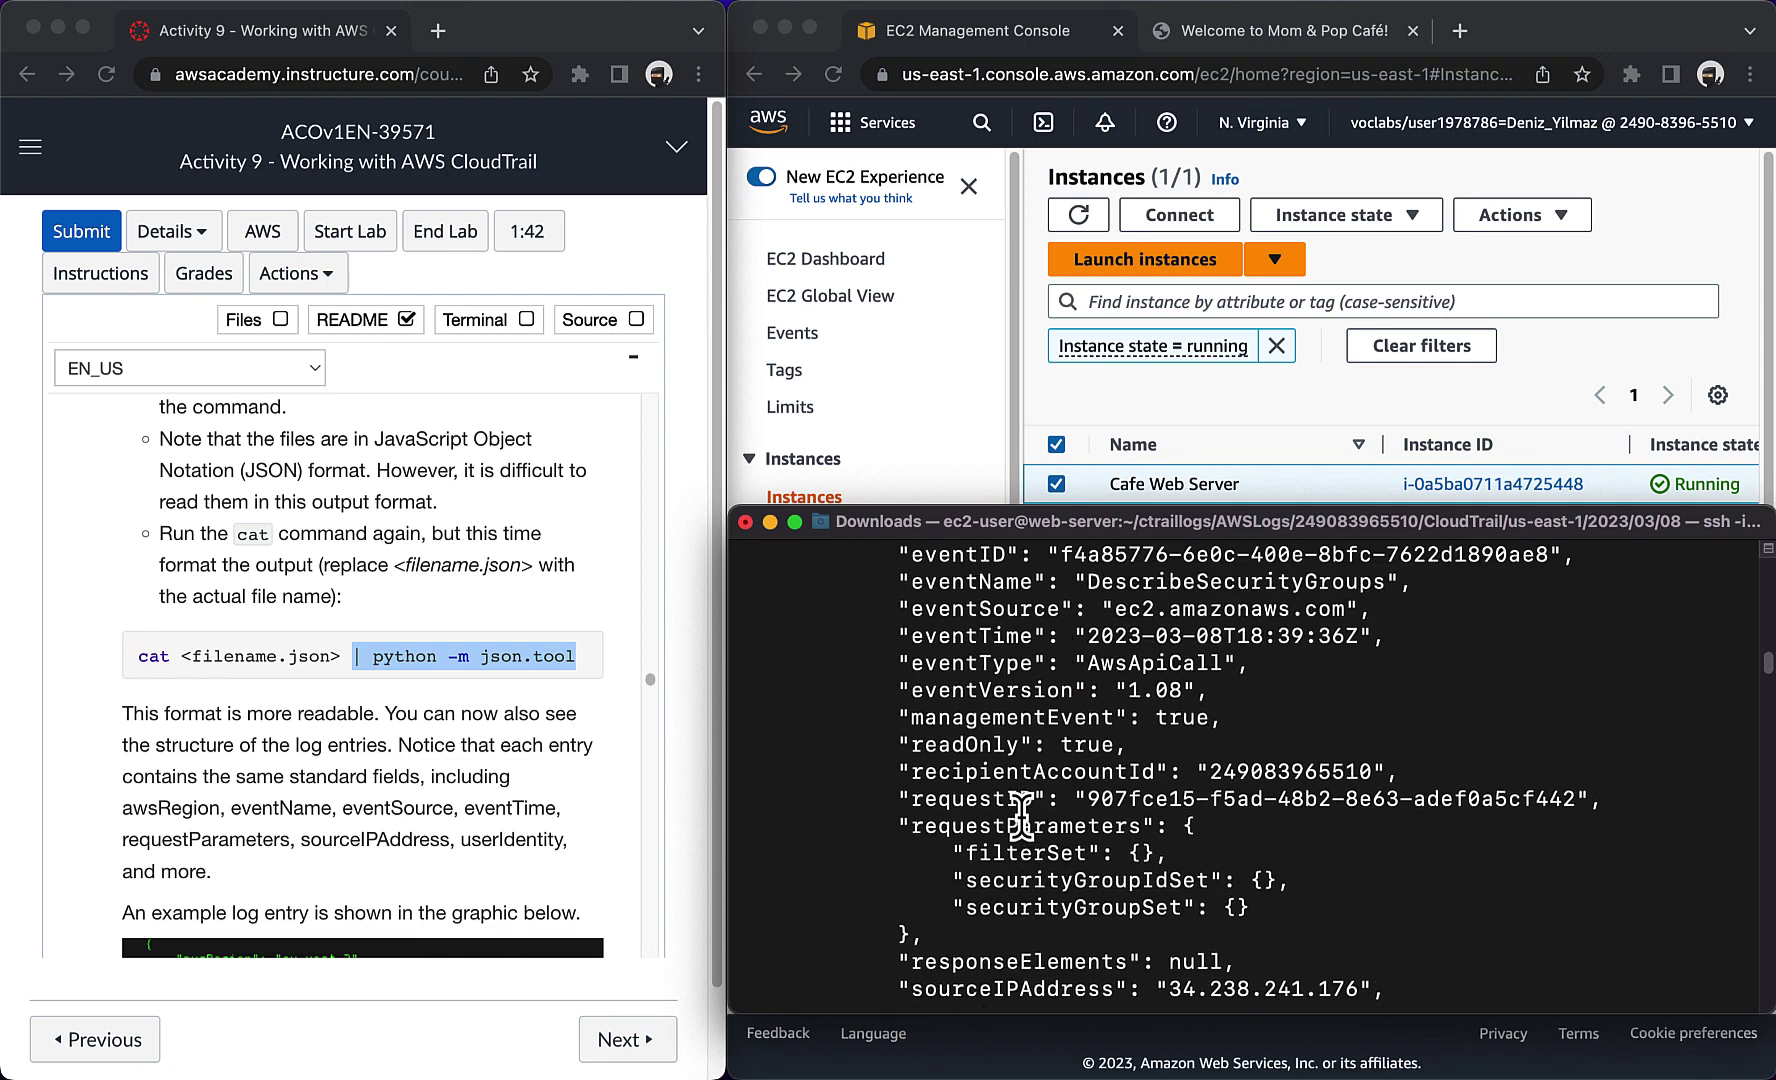
scroll(1020, 812, "up", 3)
scroll(1020, 812, "up", 15)
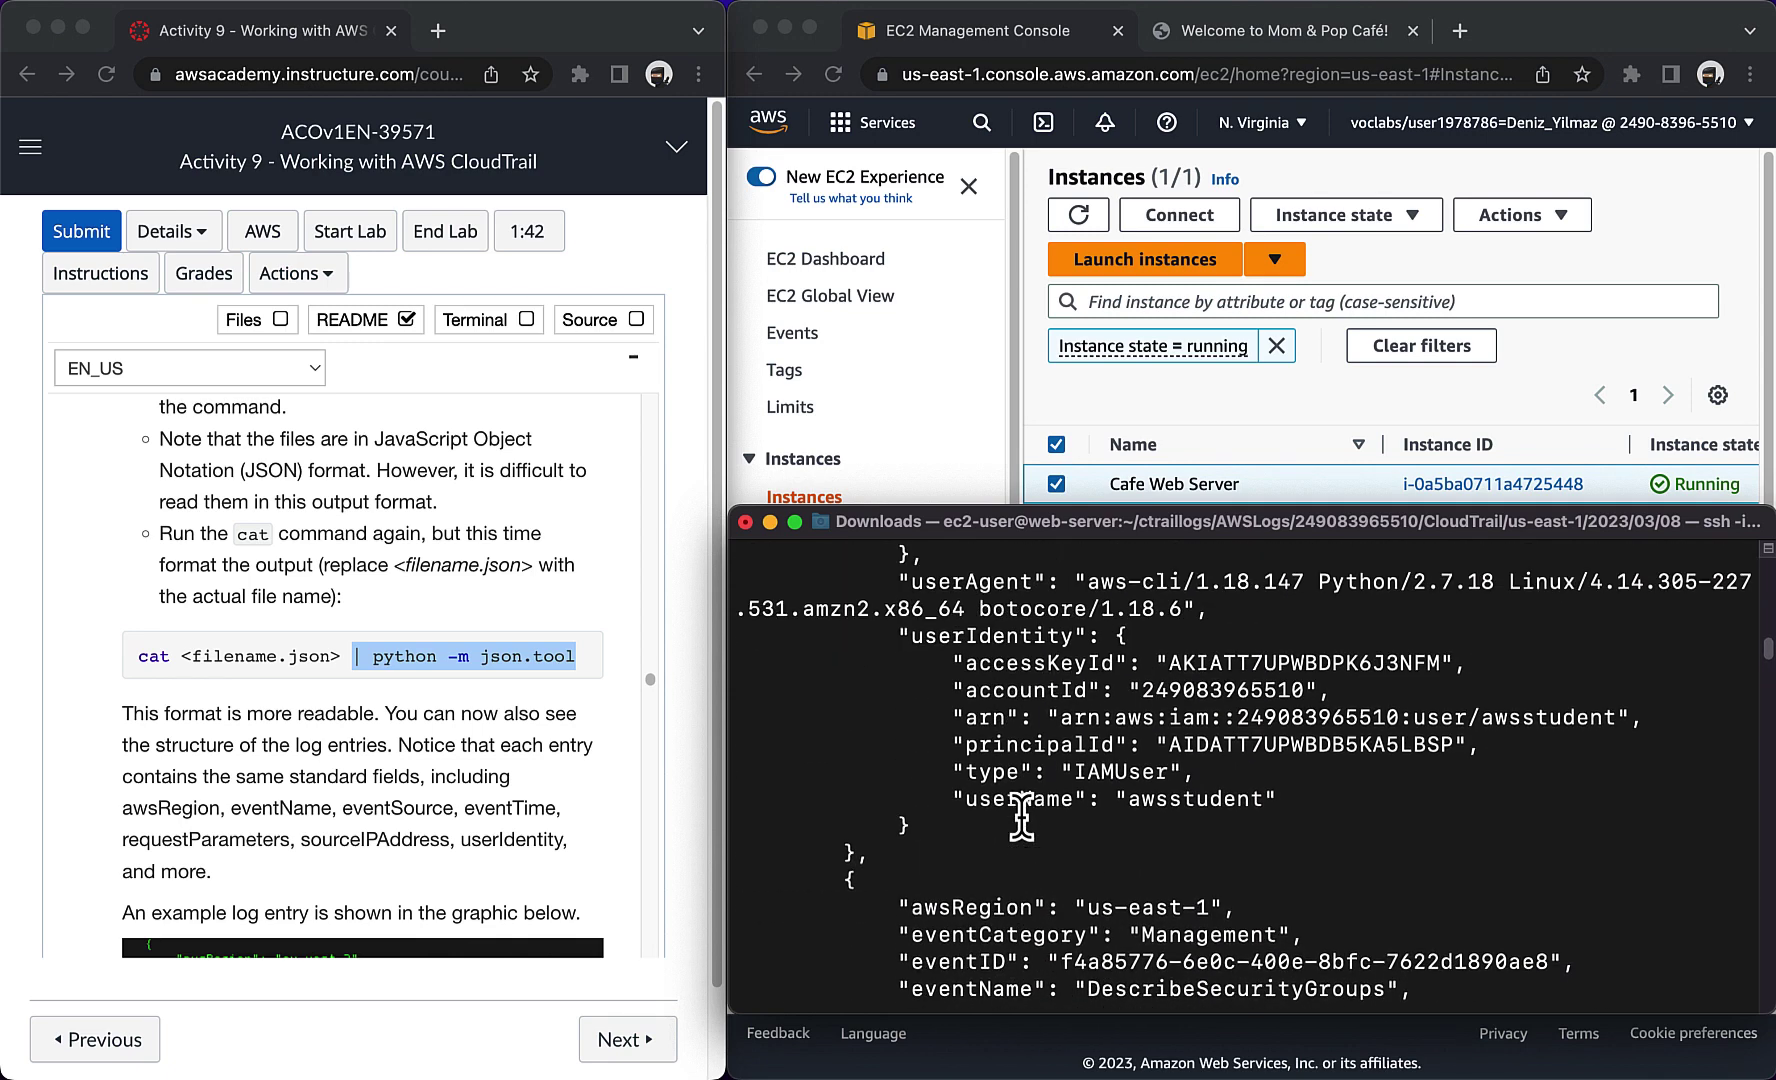
scroll(1020, 812, "up", 15)
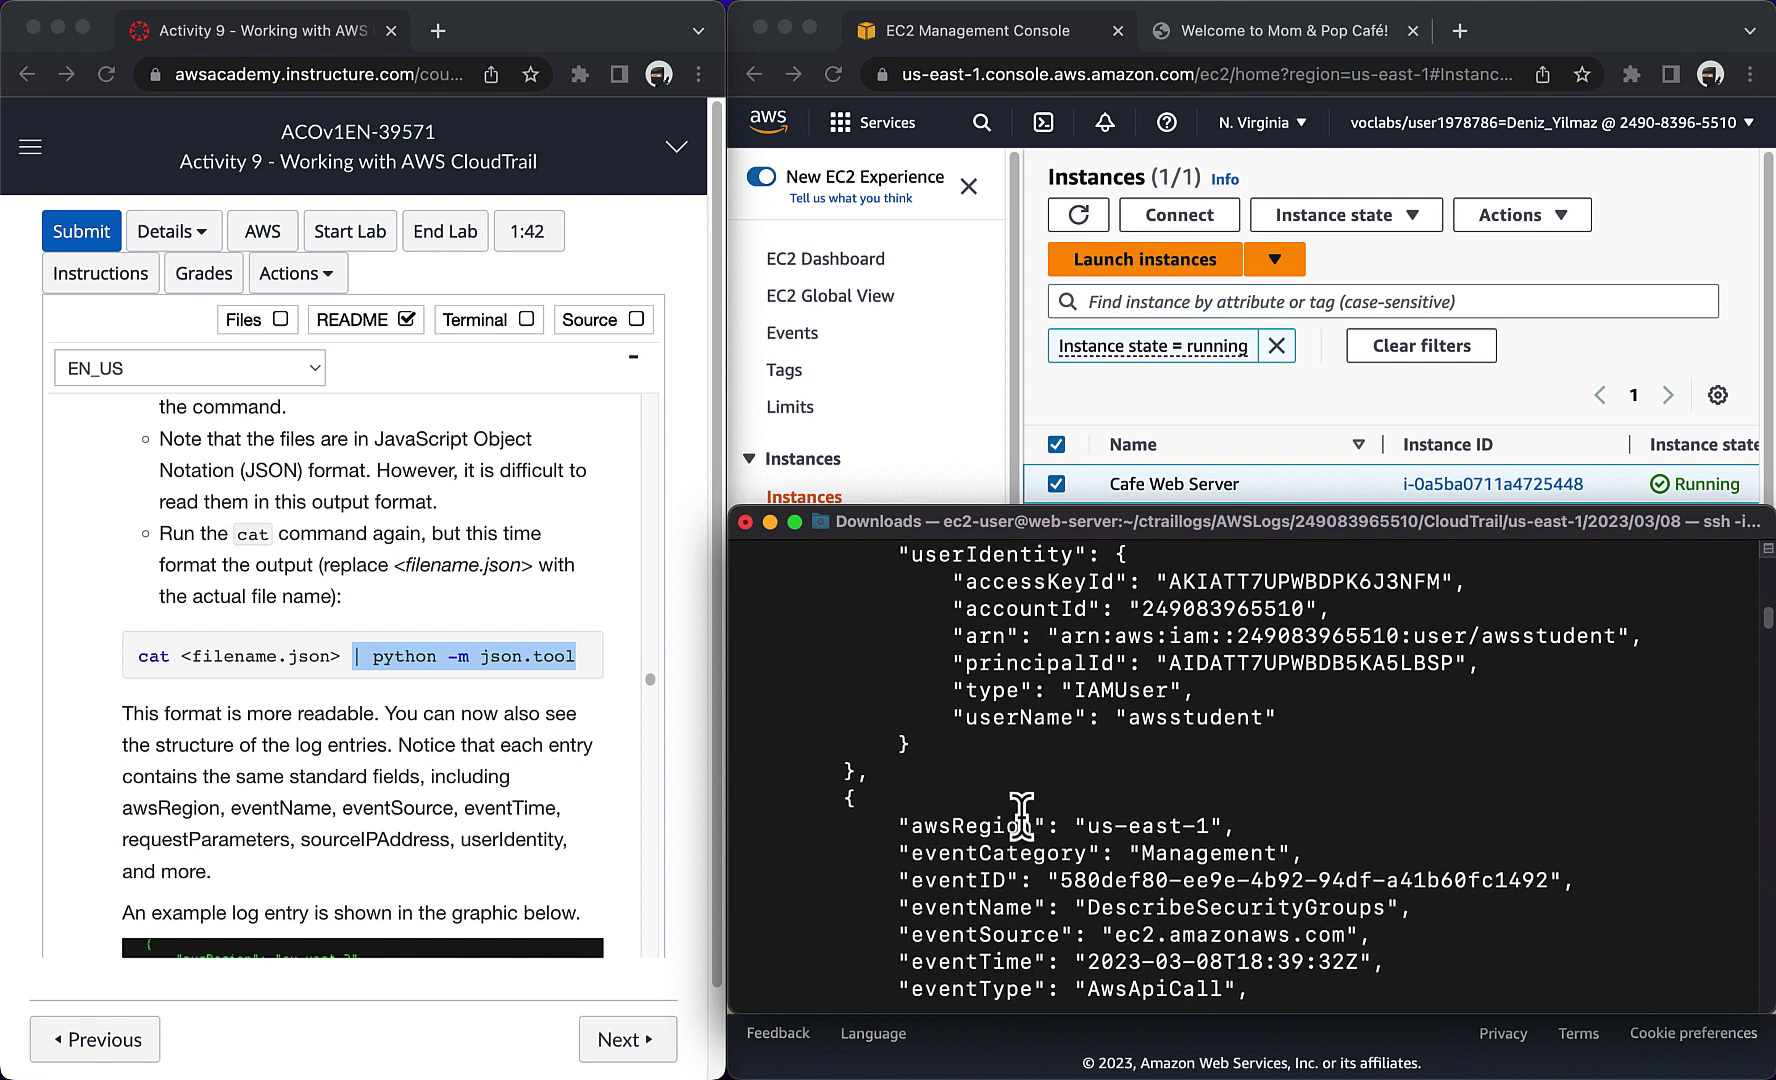
scroll(1020, 812, "up", 15)
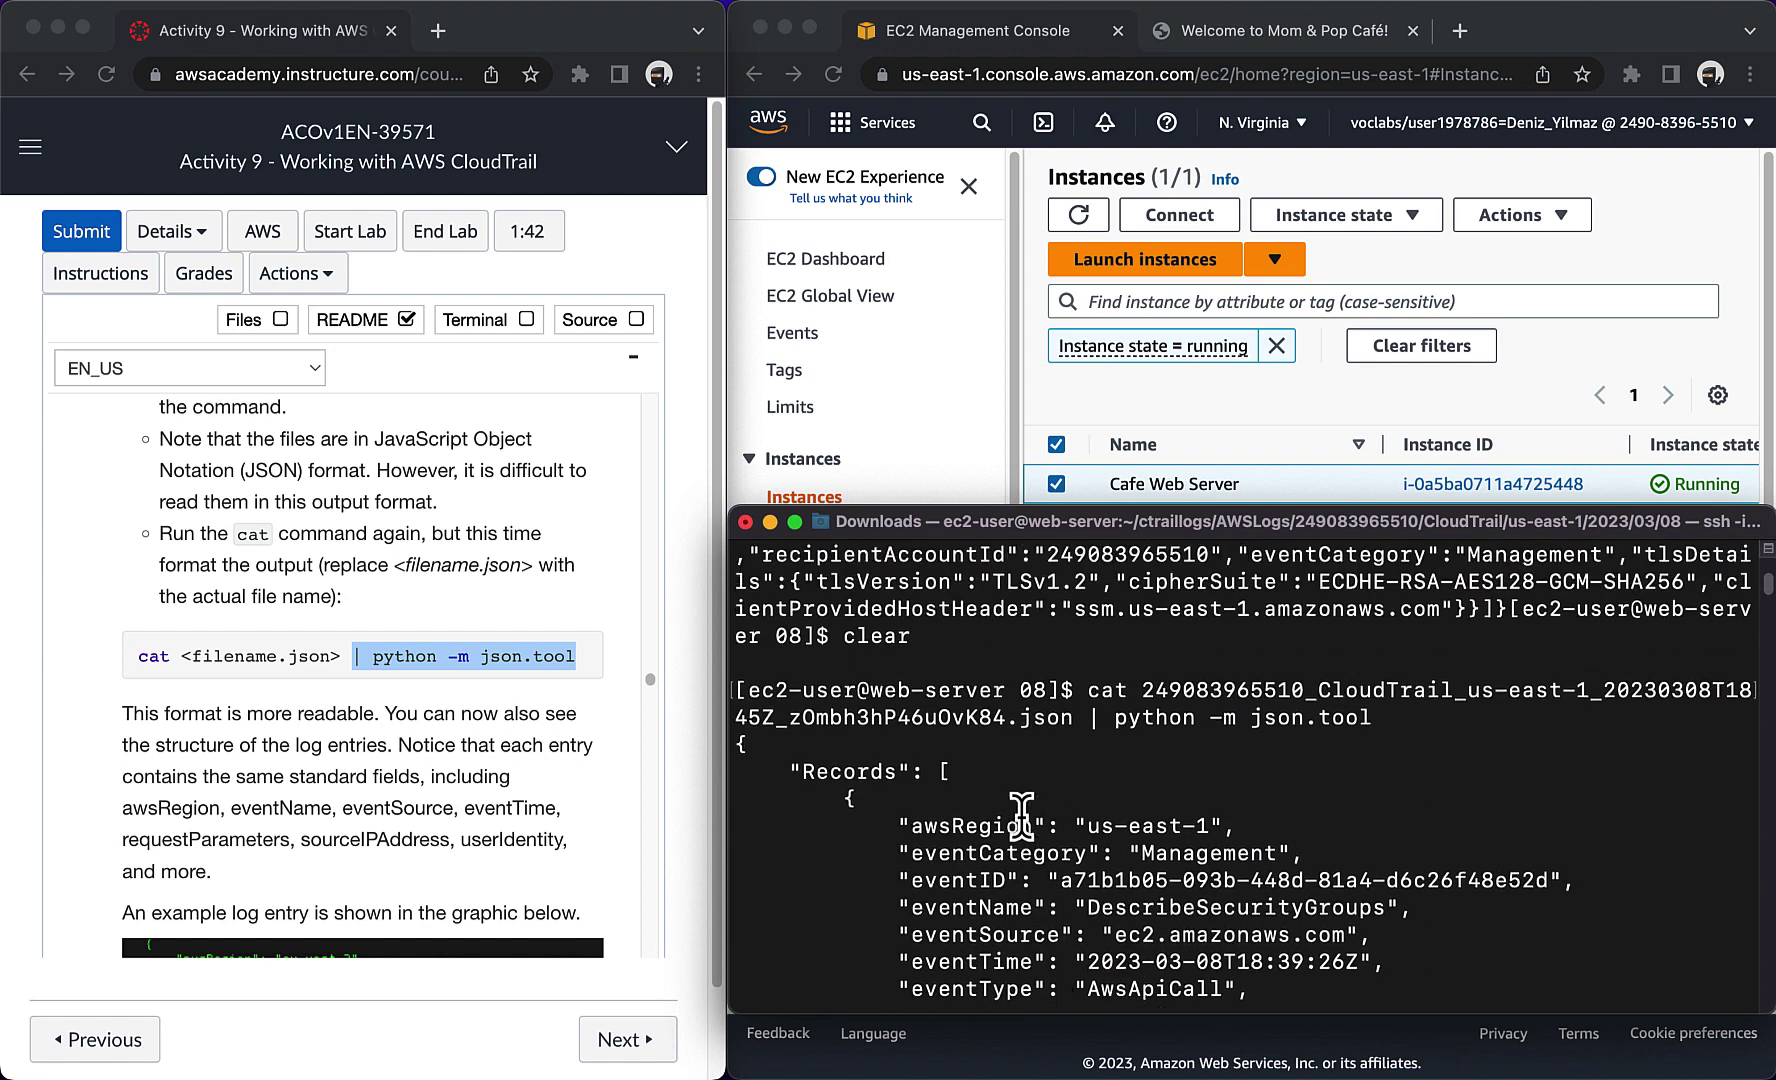
scroll(1020, 812, "down", 20)
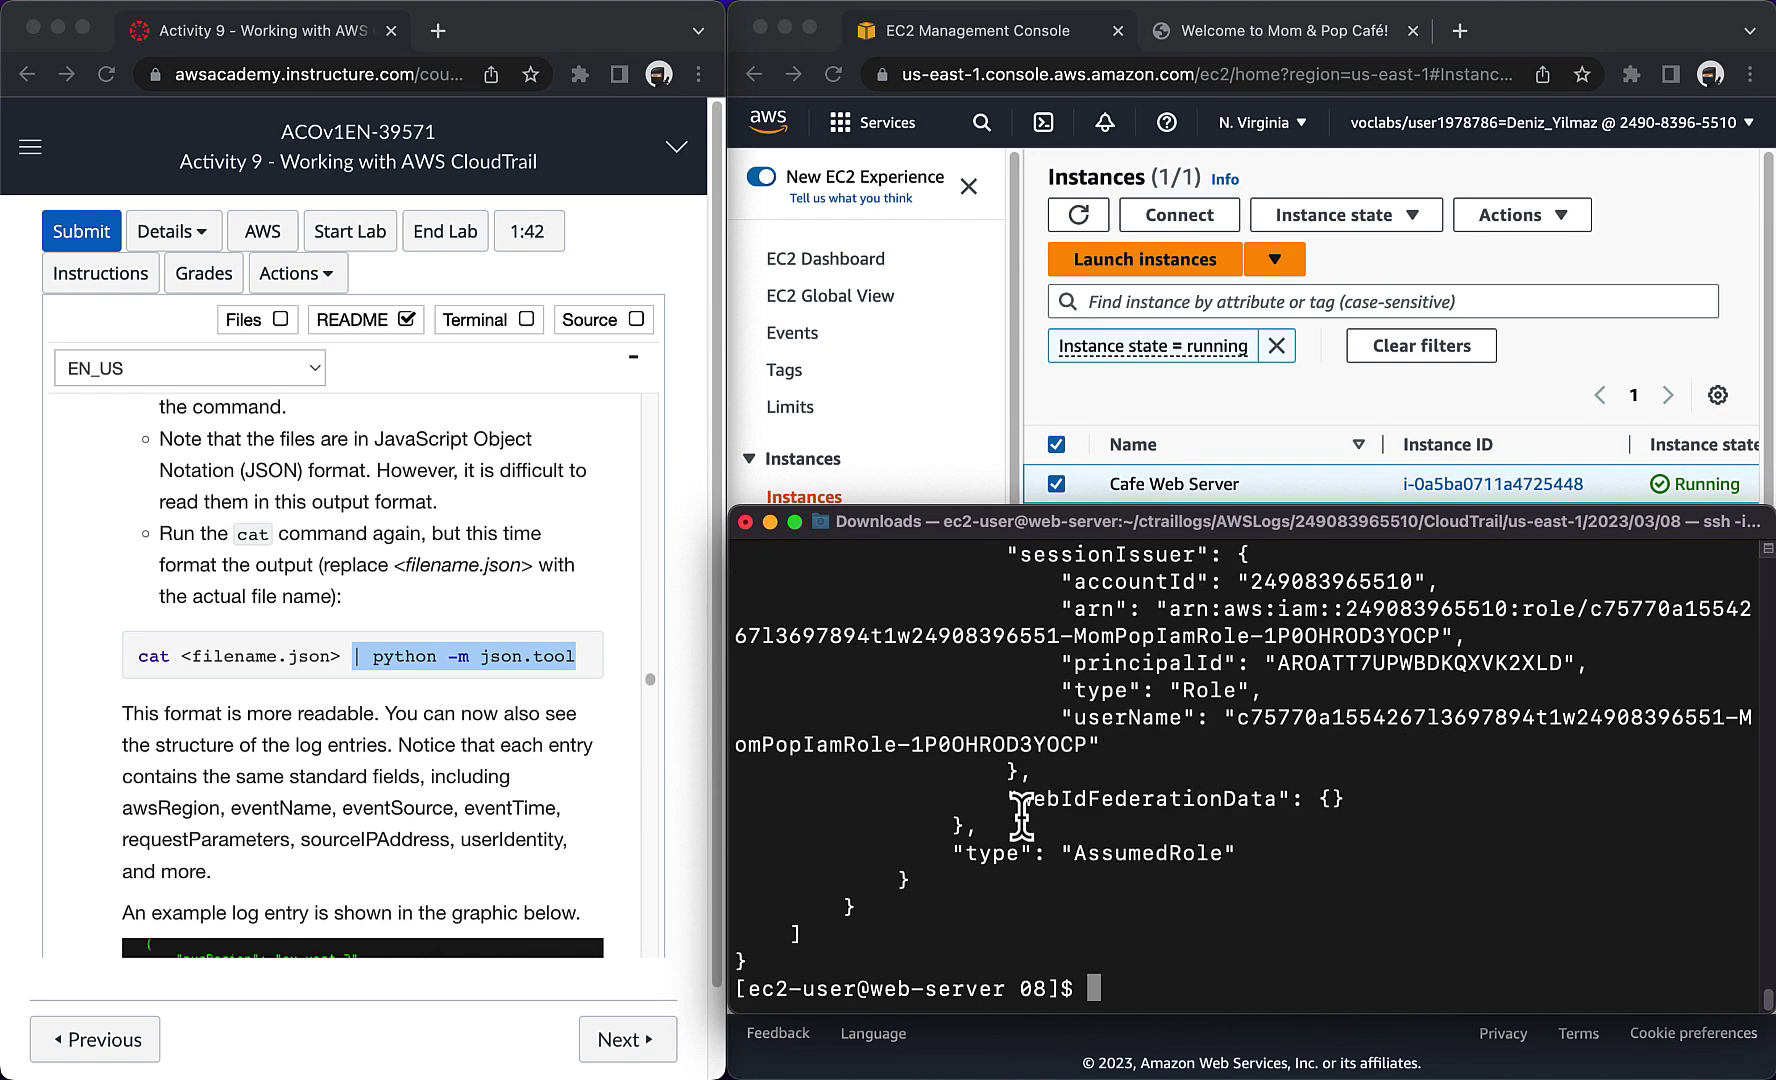
Step: Read the lab instructions from the example log entry through step 43 on filtering the logs by the web server's IP address
left_click(305, 795)
scroll(305, 795, "down", 5)
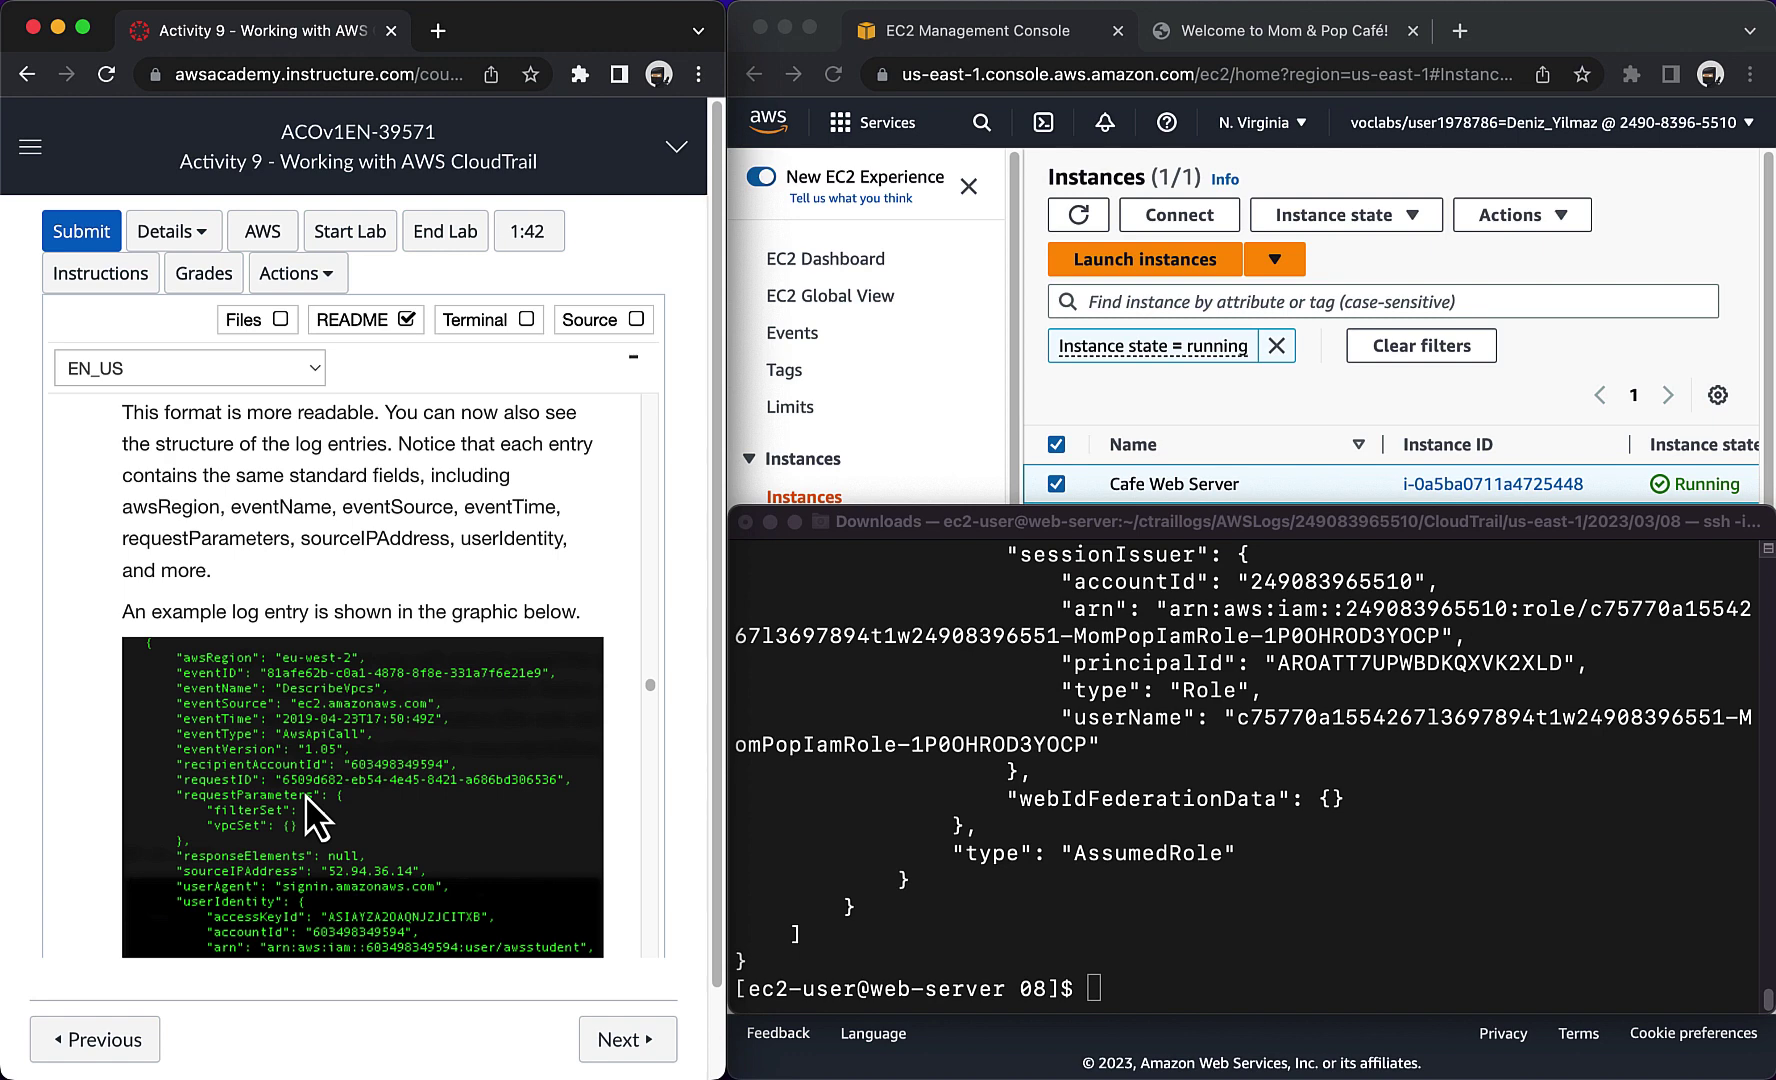
scroll(305, 795, "down", 3)
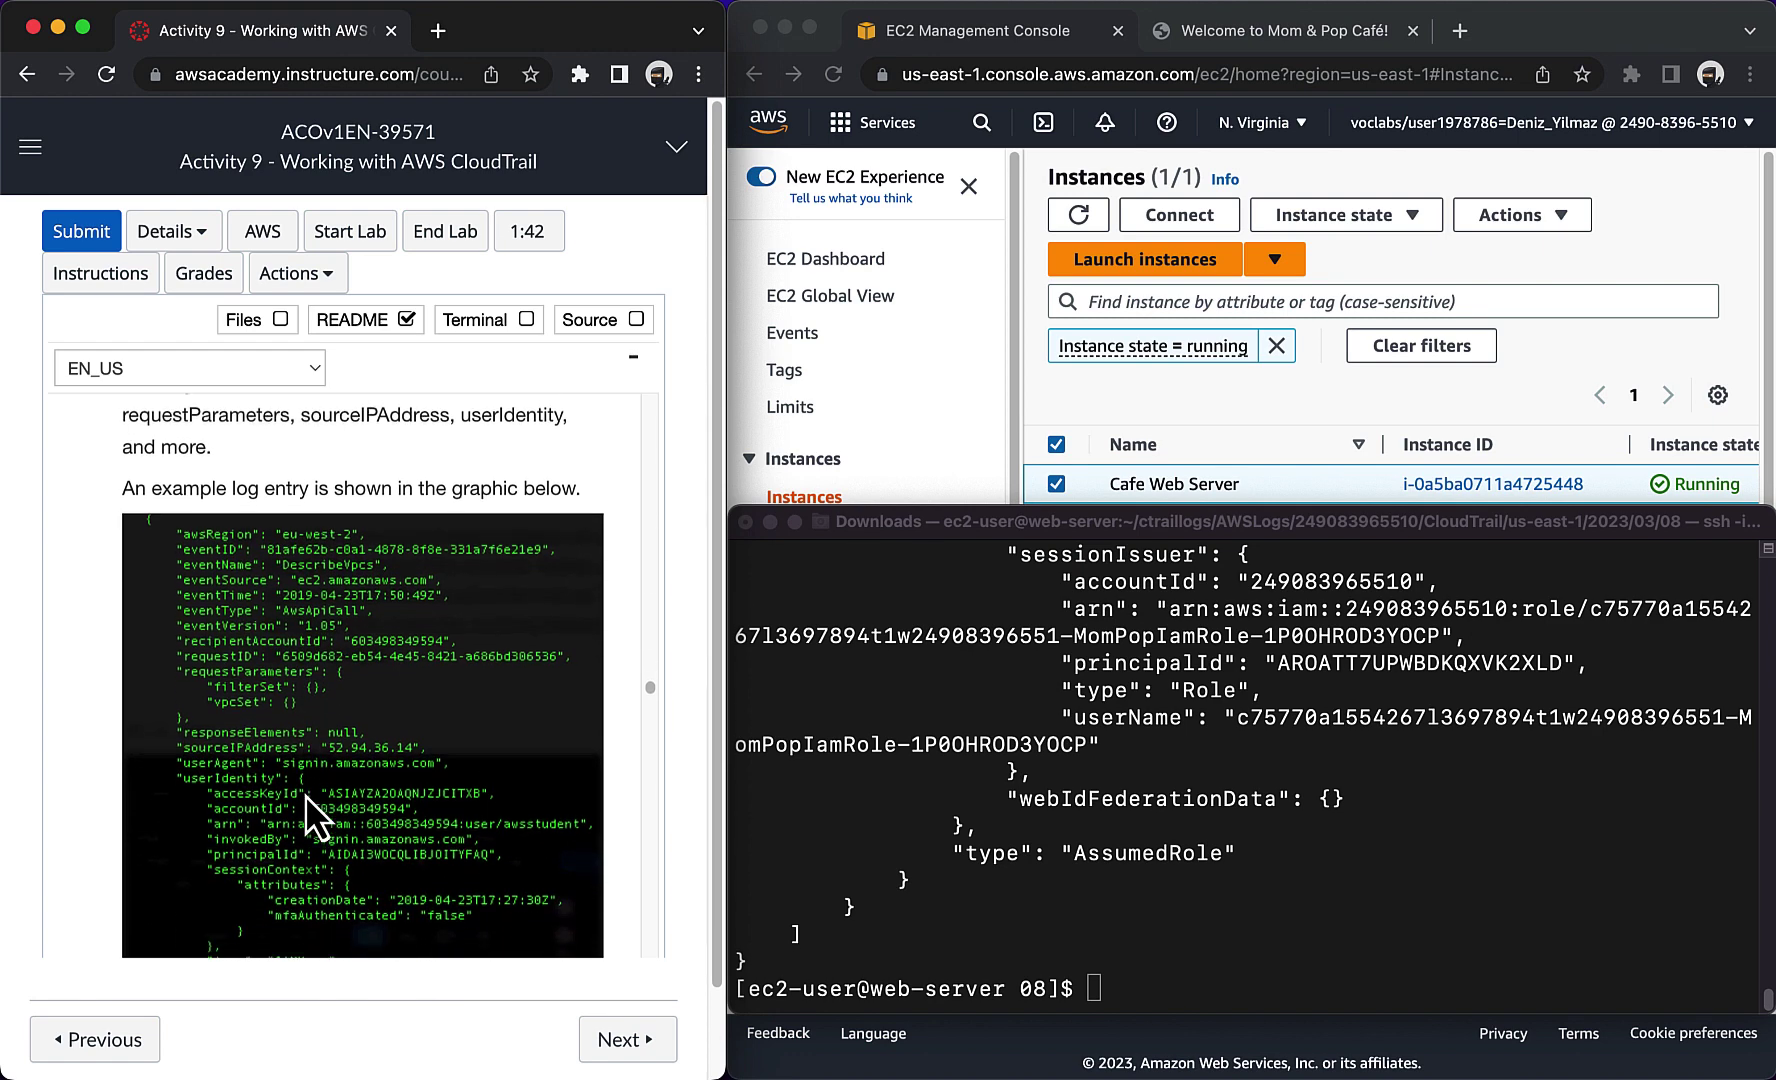
scroll(305, 795, "down", 1)
scroll(305, 795, "down", 1)
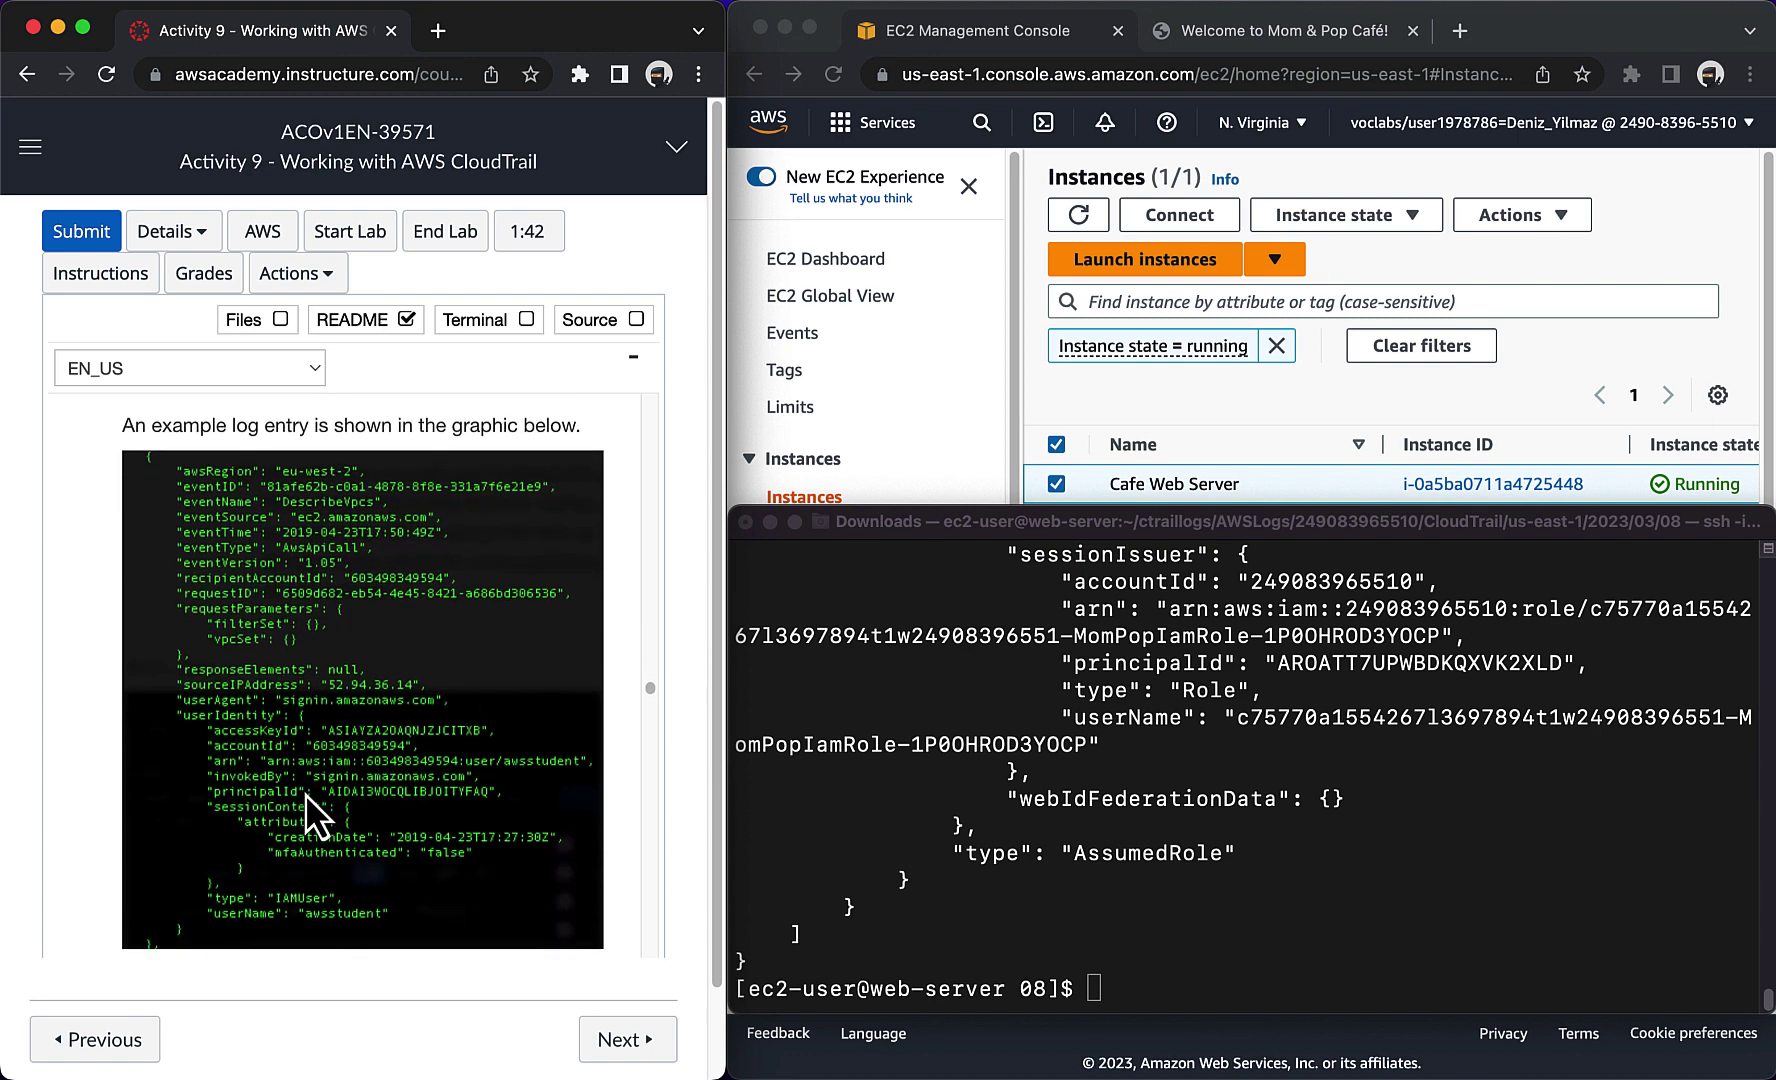
scroll(305, 794, "down", 7)
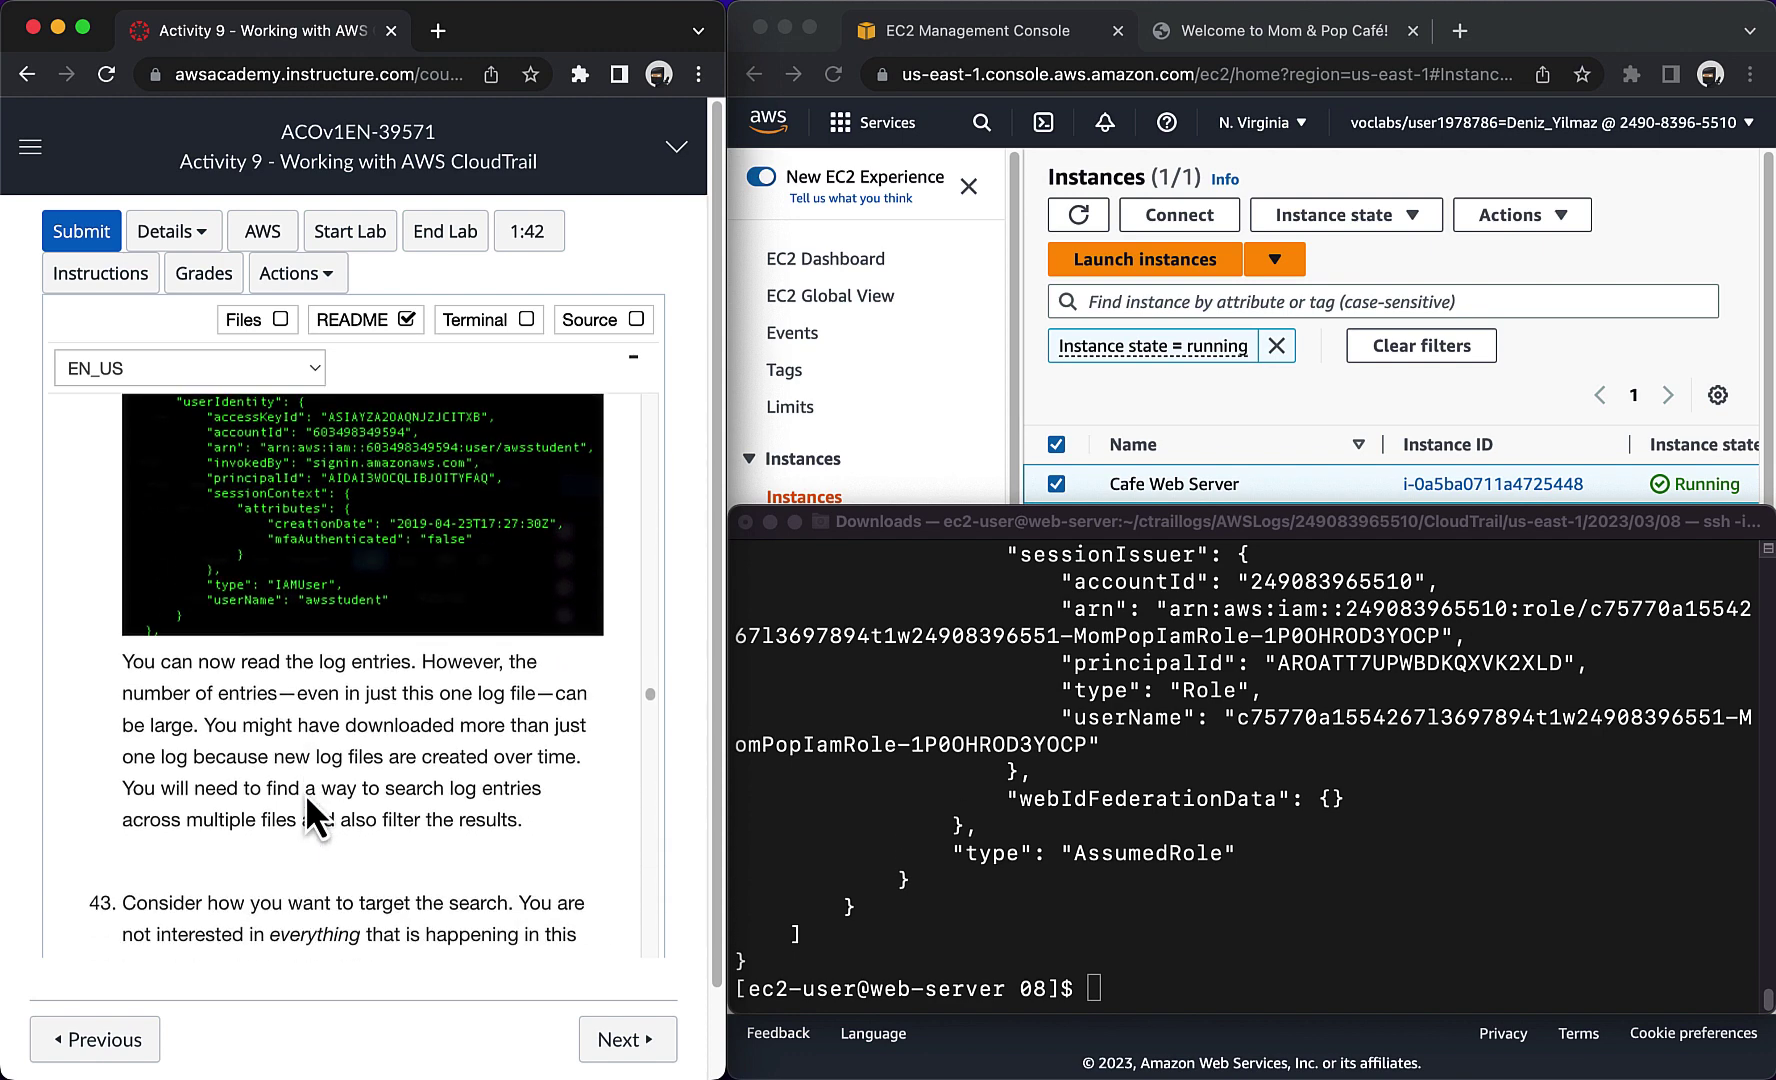
scroll(305, 794, "down", 9)
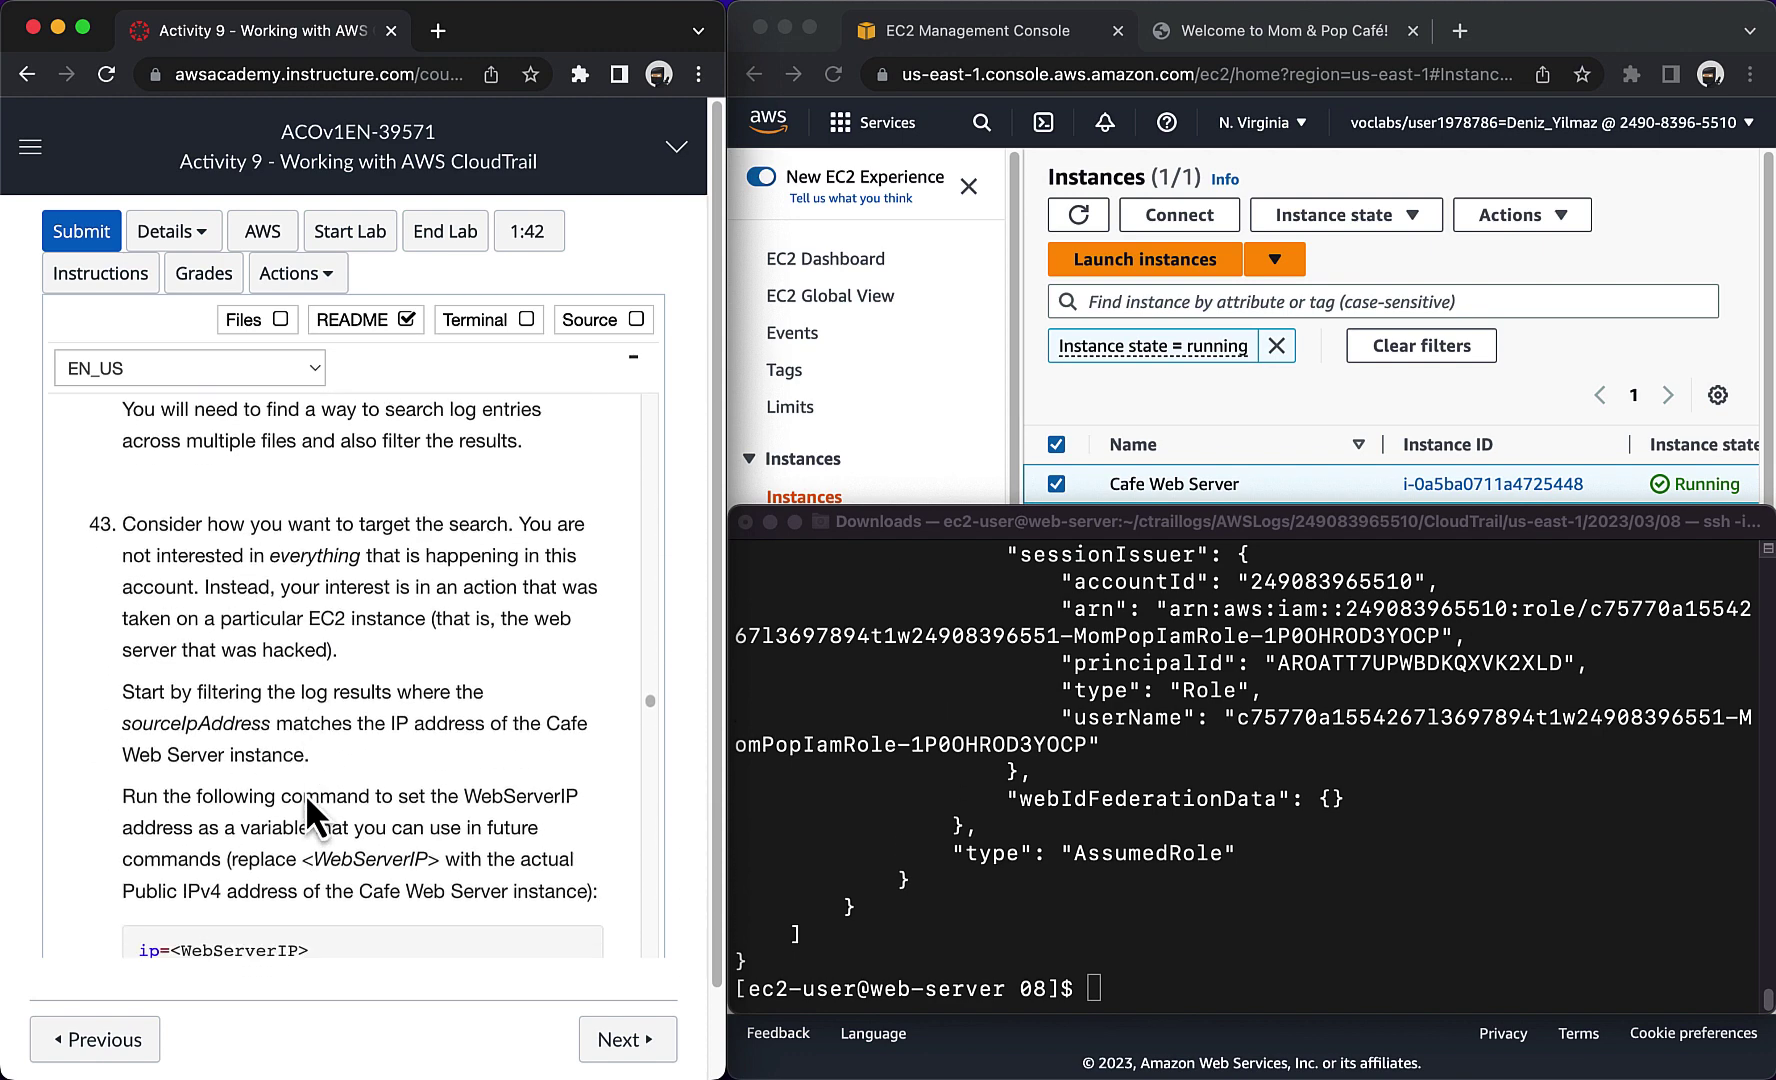
scroll(305, 794, "down", 2)
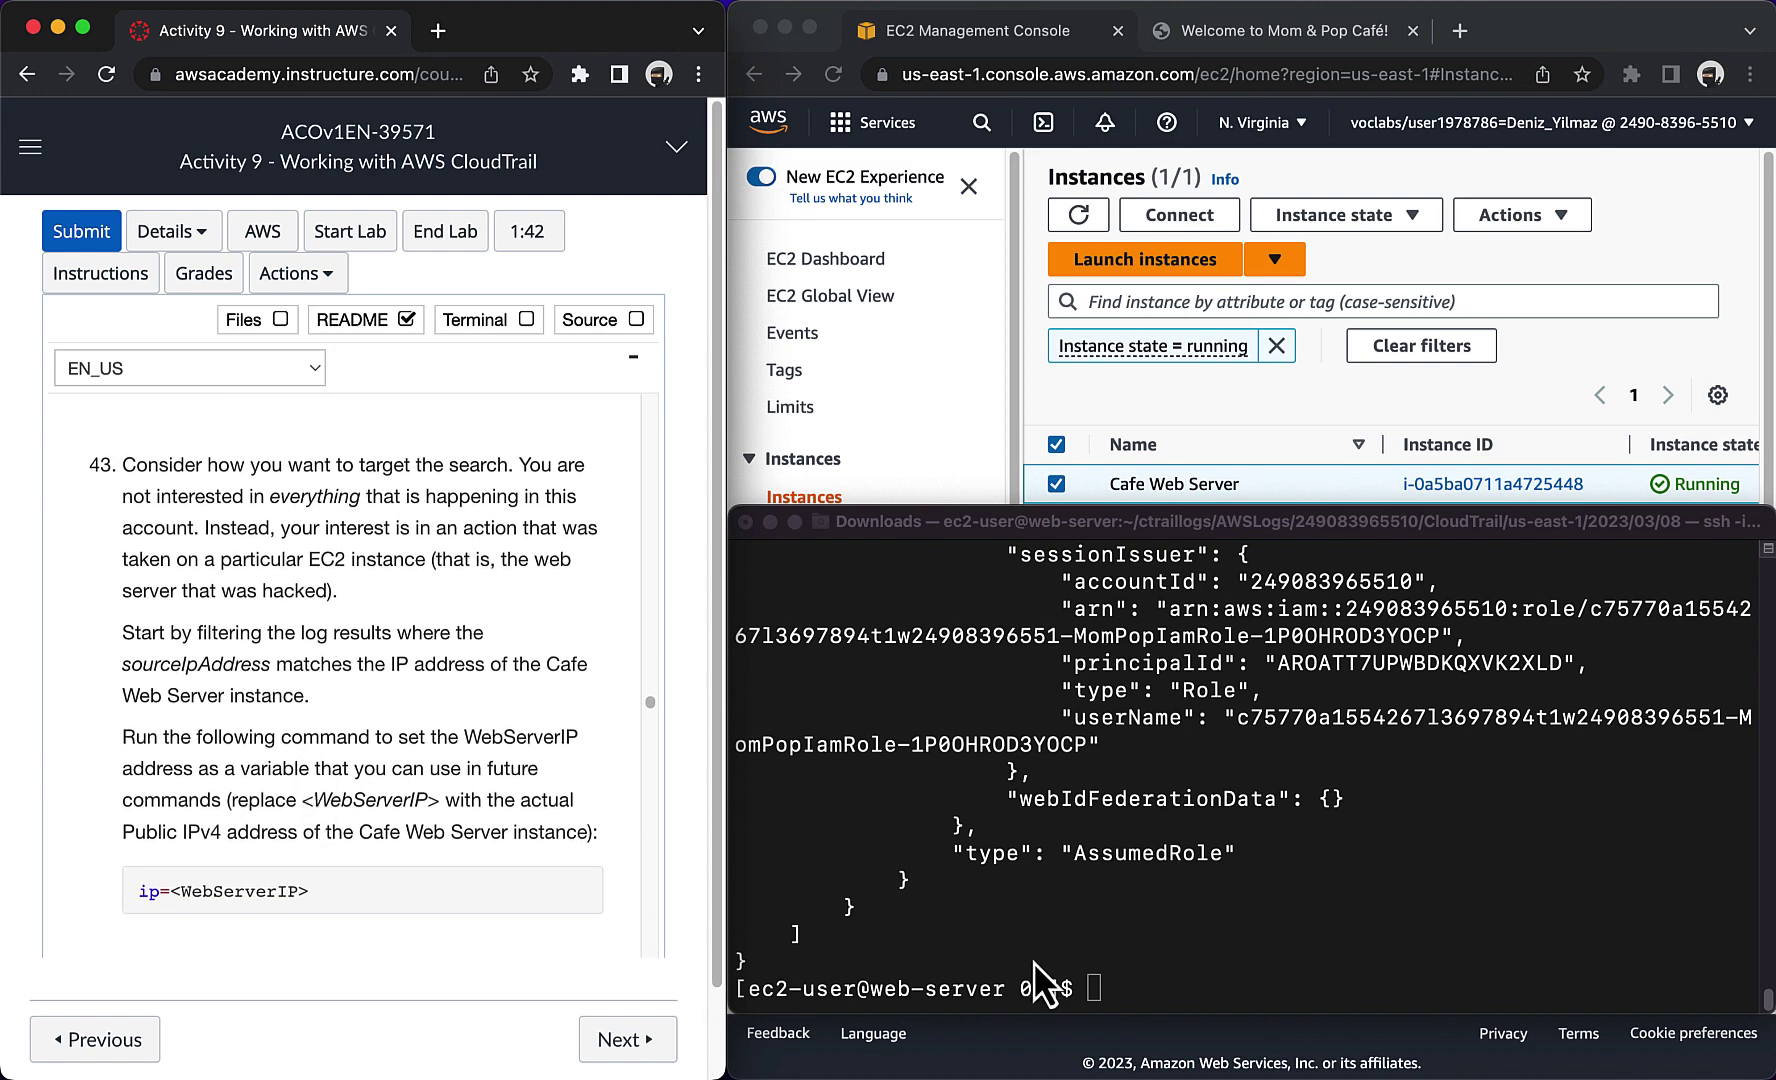
Step: Set the shell variable ip to 34.238.241.176, the public IPv4 address copied from the Cafe Web Server's EC2 instance details
left_click(1118, 992)
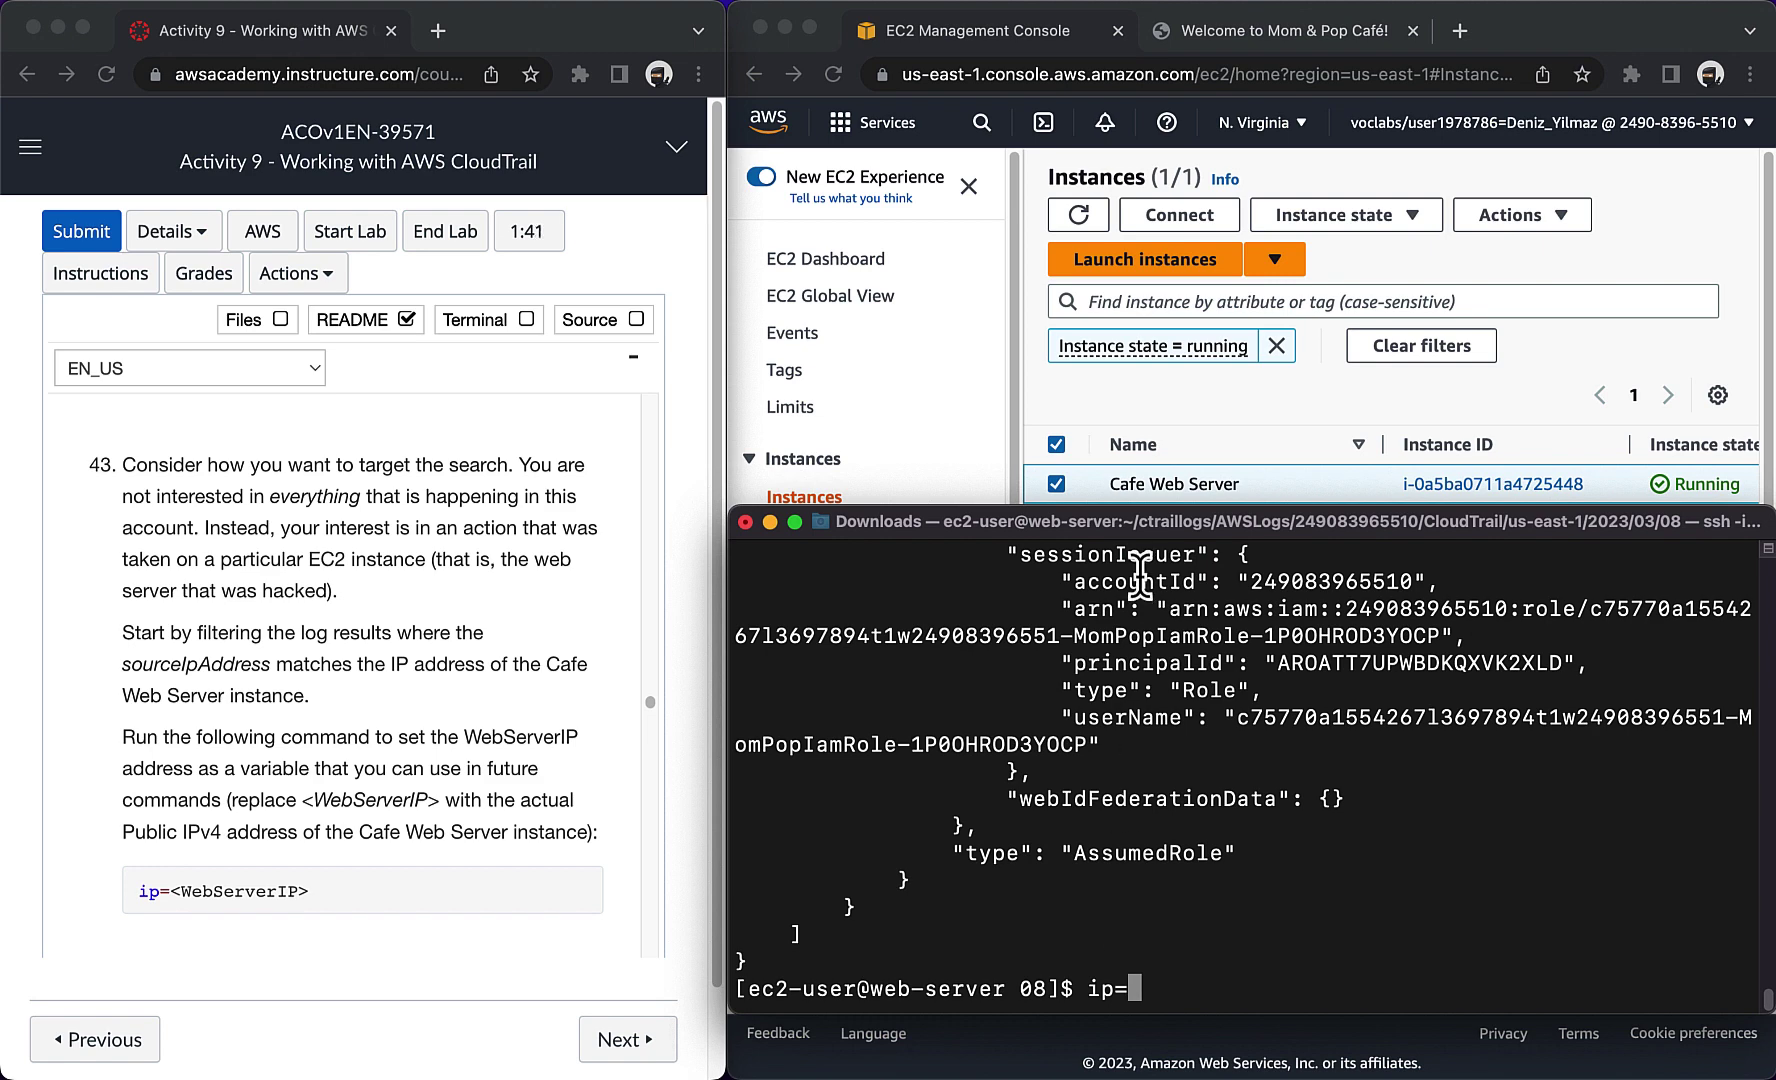
left_click(1130, 414)
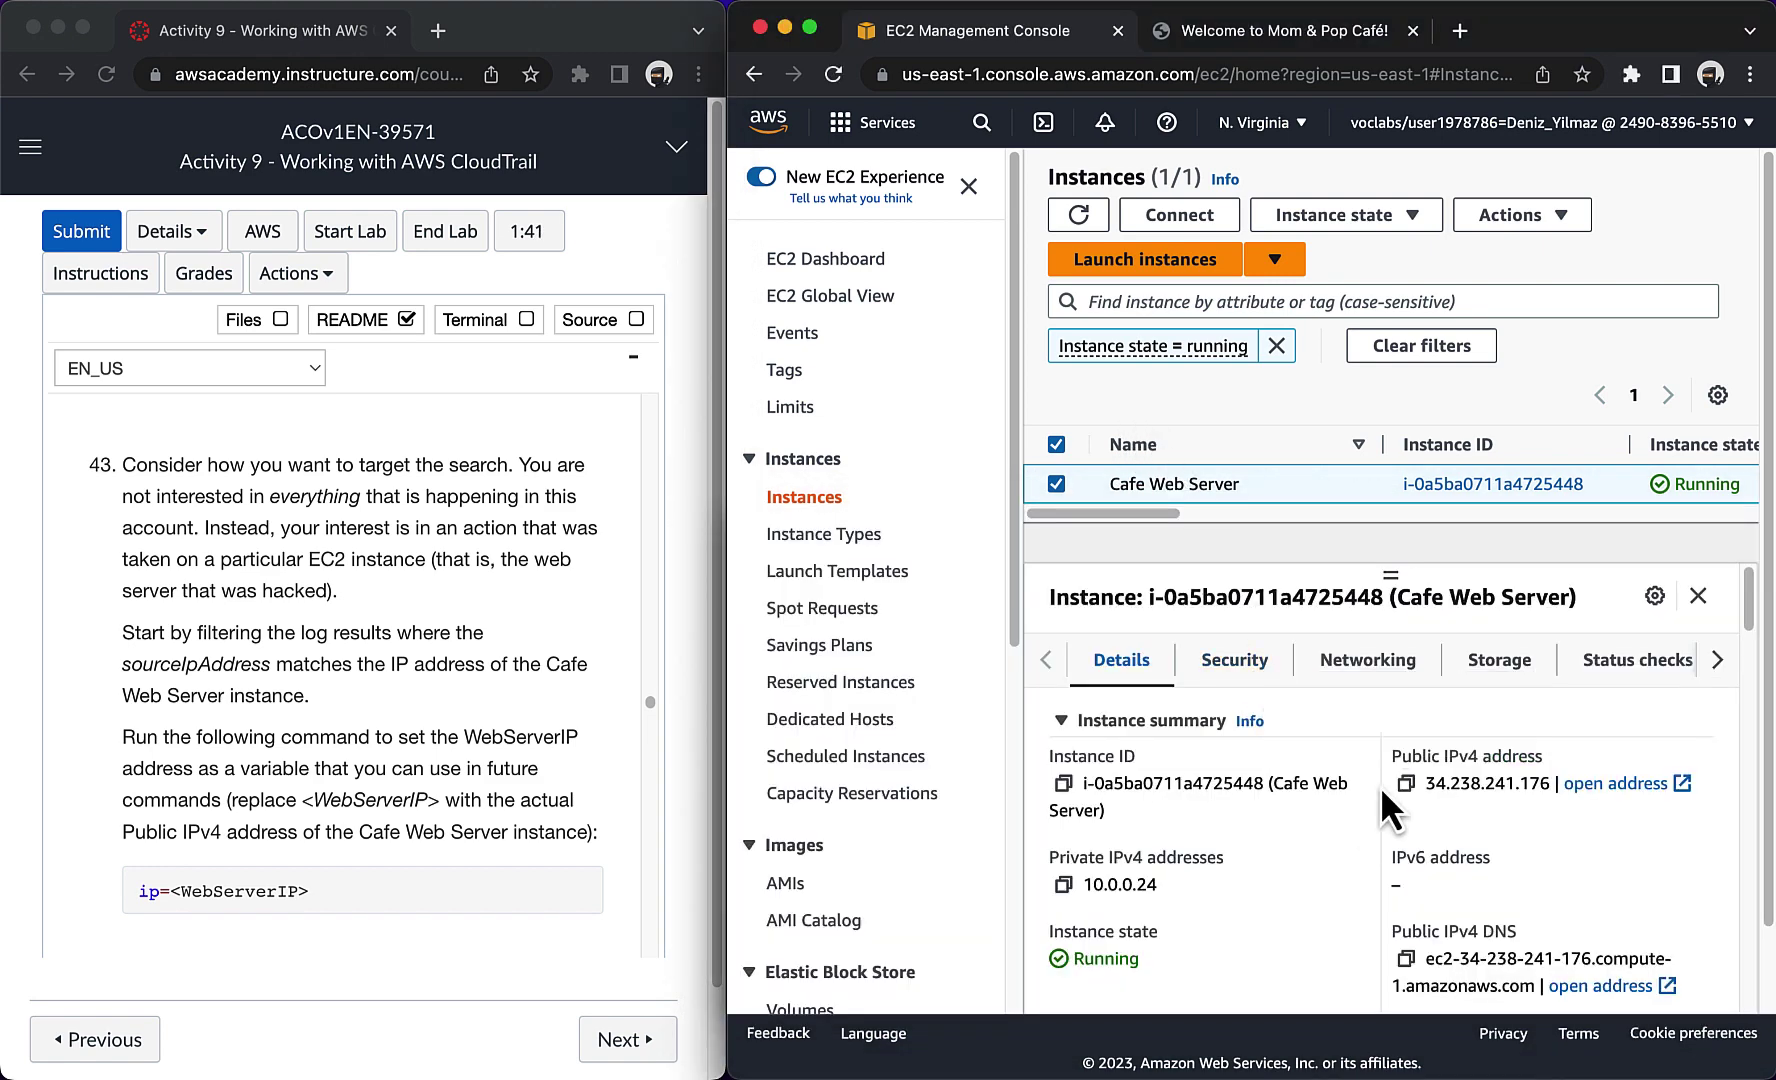
left_click(1405, 784)
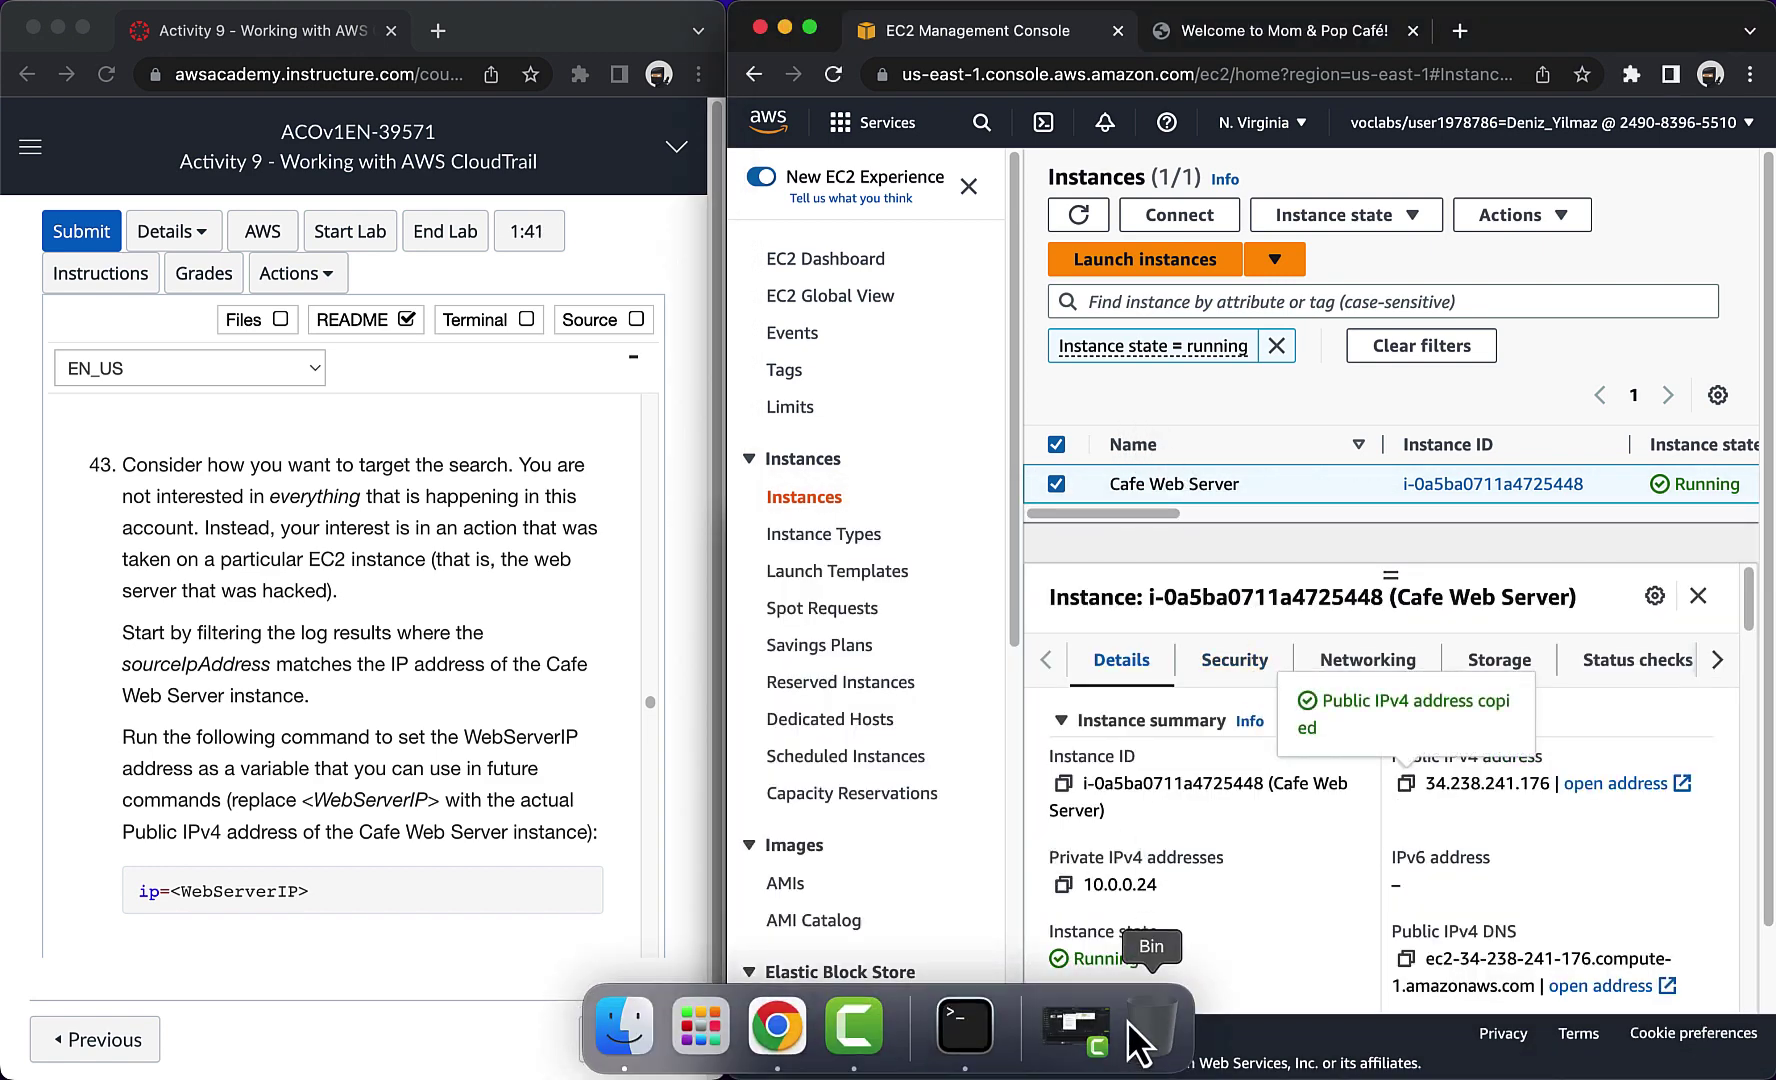
left_click(975, 1010)
key("super+v")
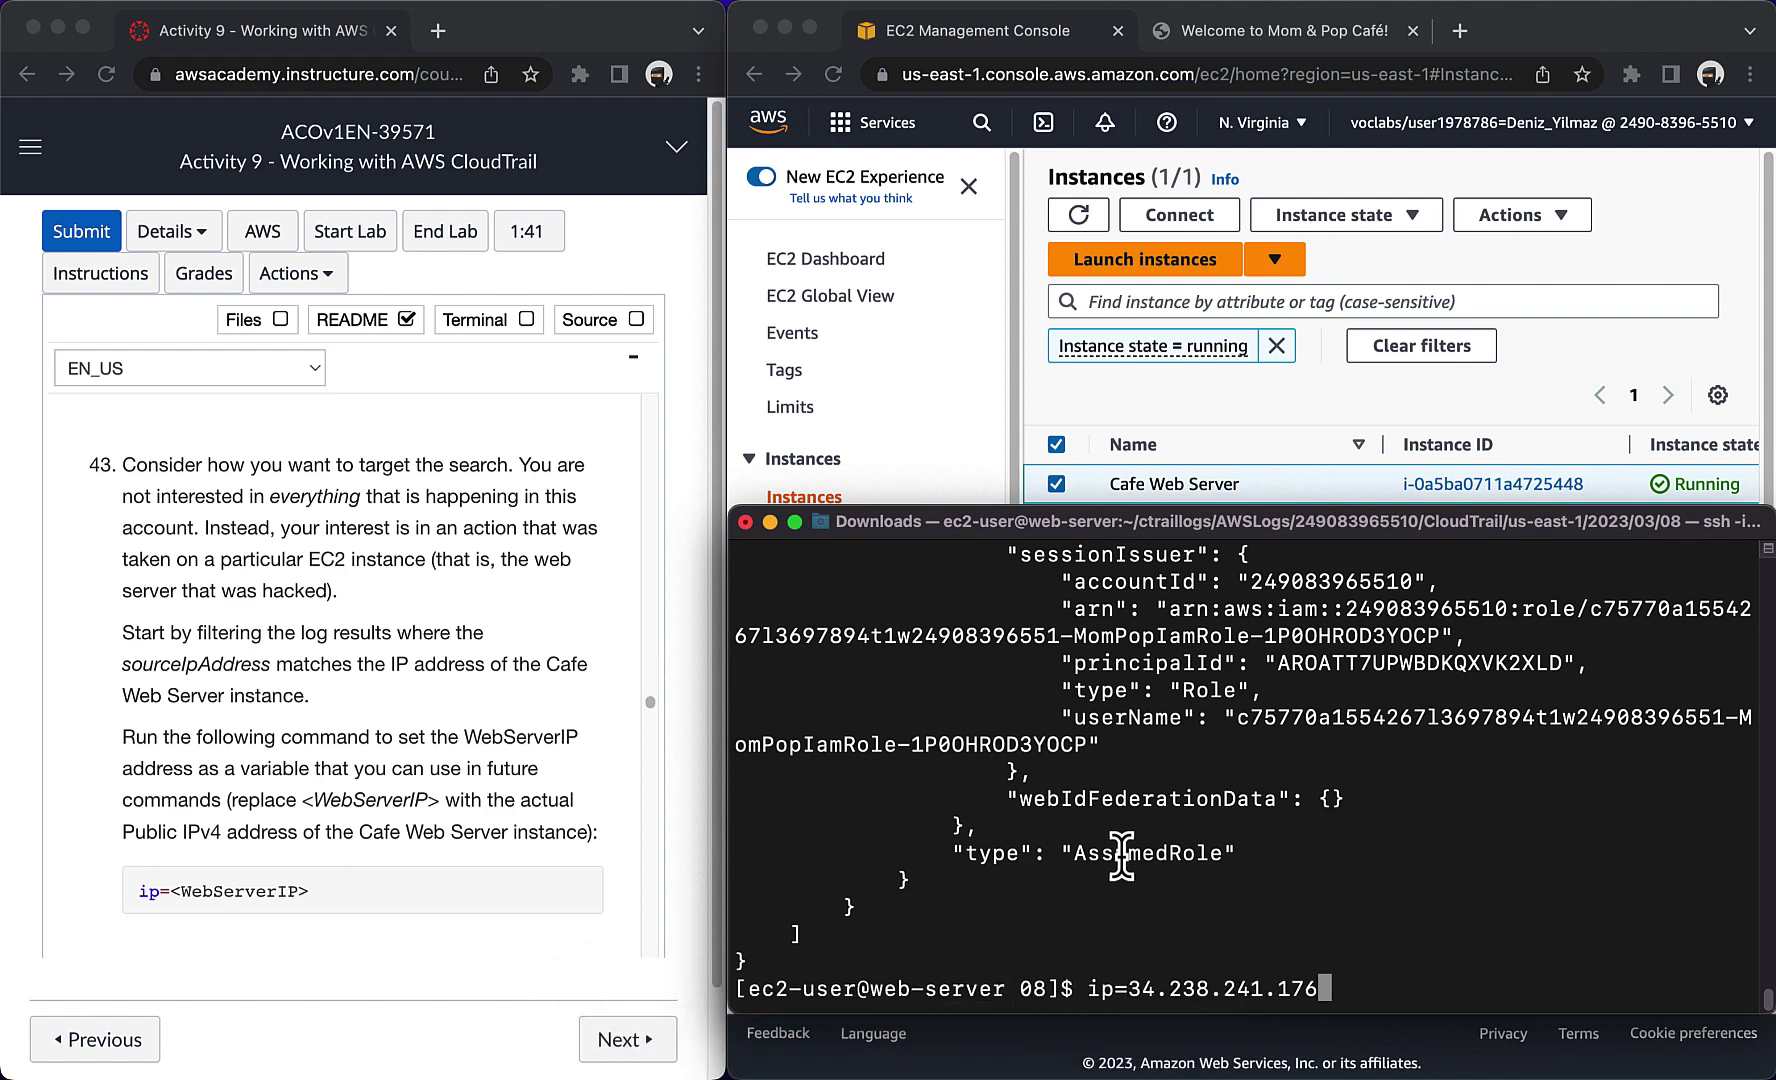
key("Return")
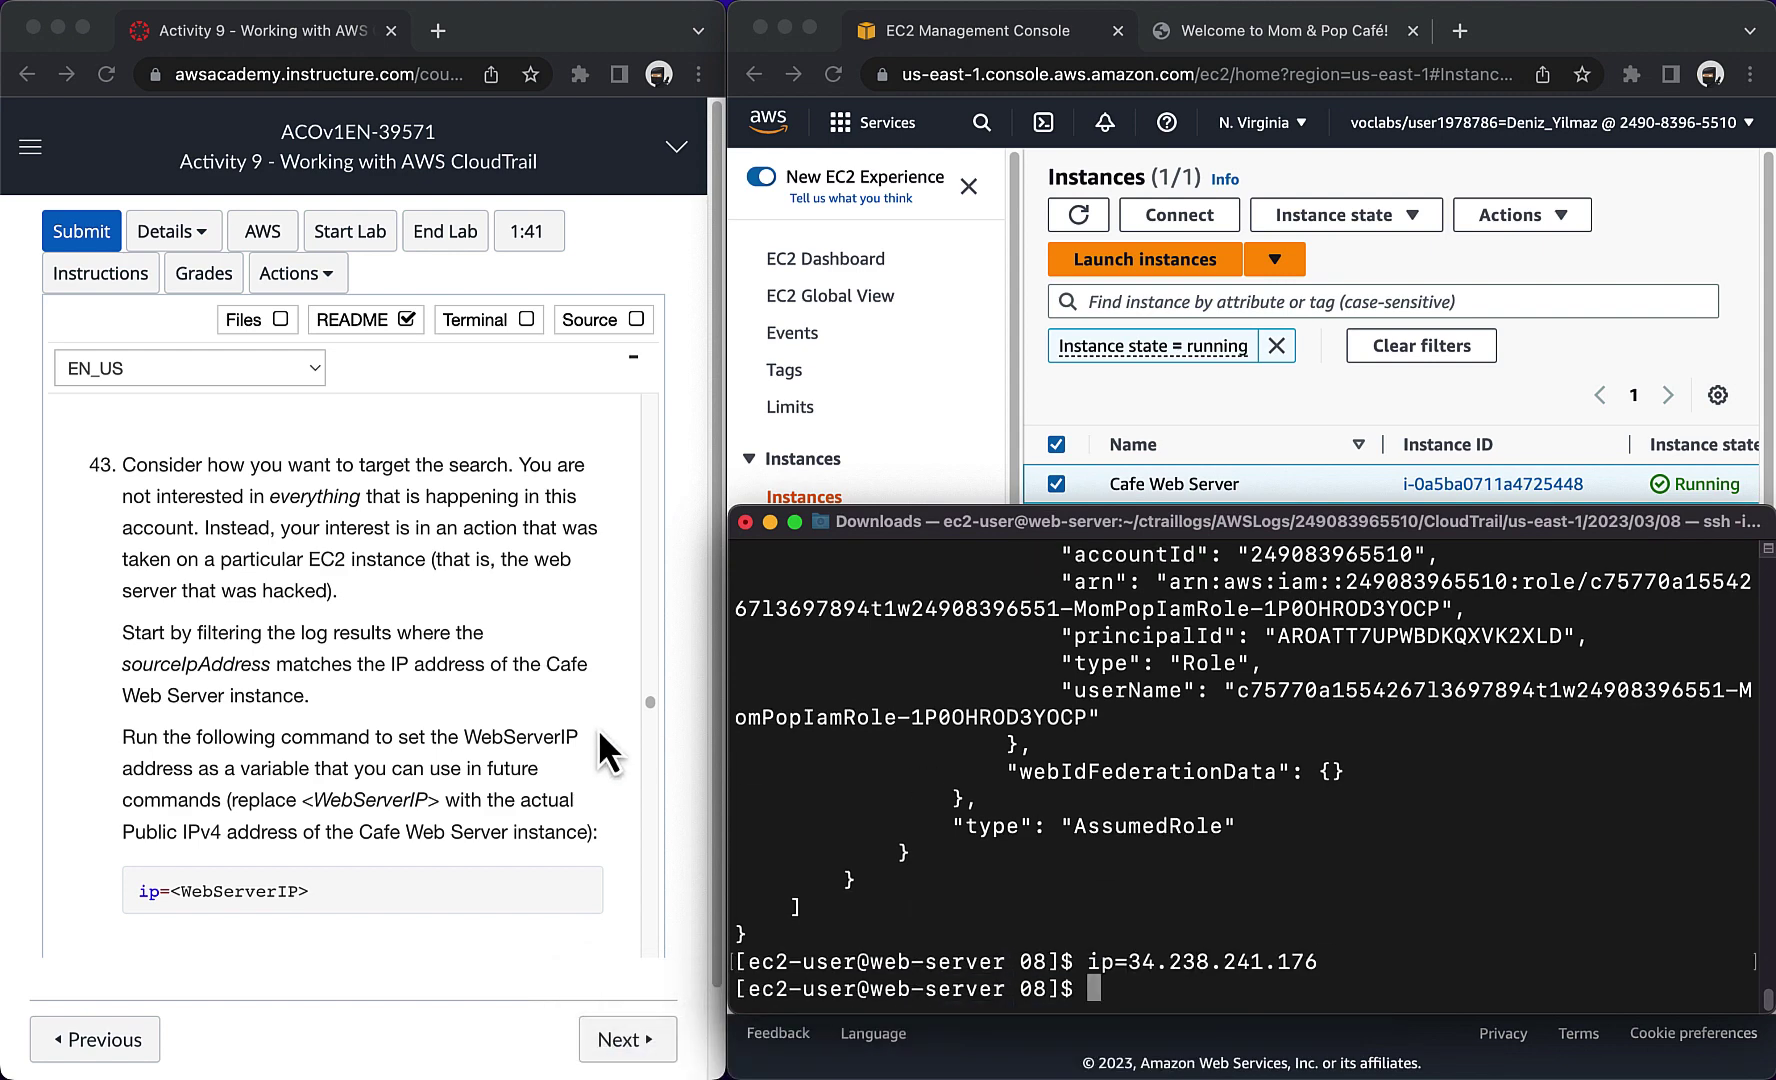
Step: Run the for loop copied from lab step 44 in the terminal to print the sourceIPAddress lines of every log file
left_click(475, 745)
scroll(475, 745, "down", 2)
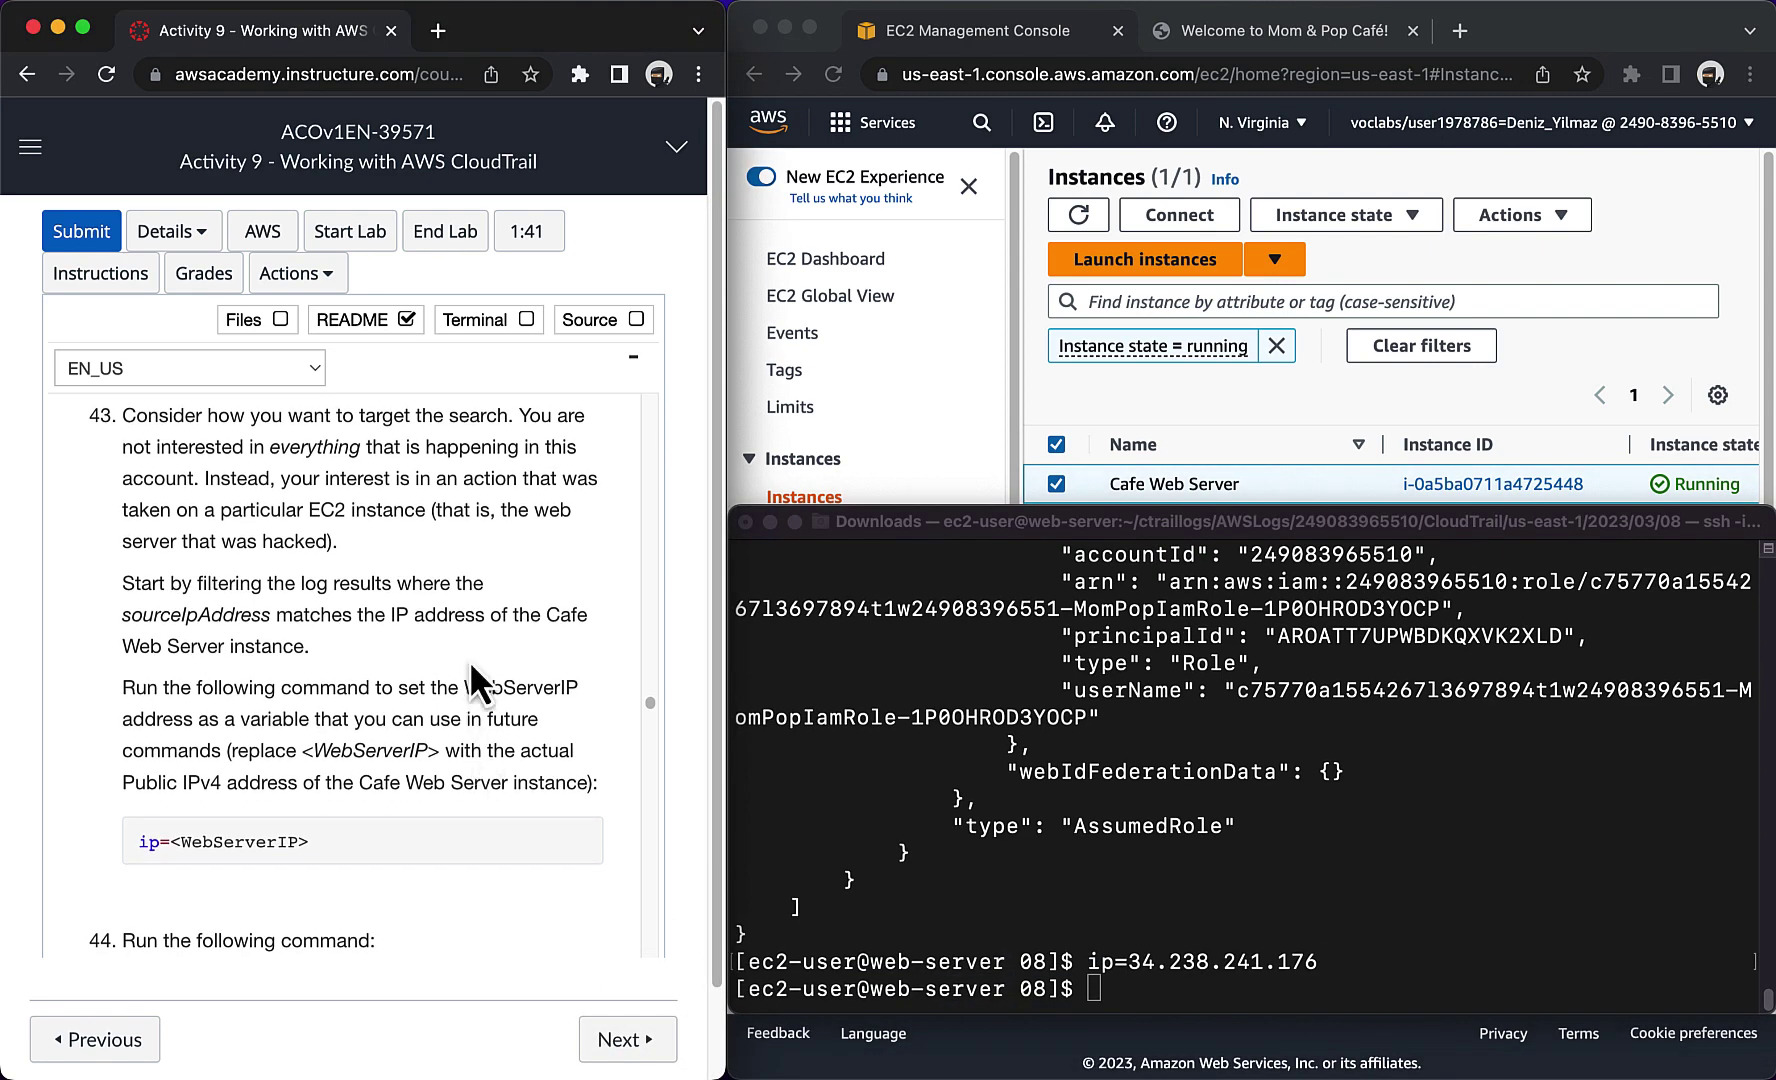
scroll(422, 585, "down", 5)
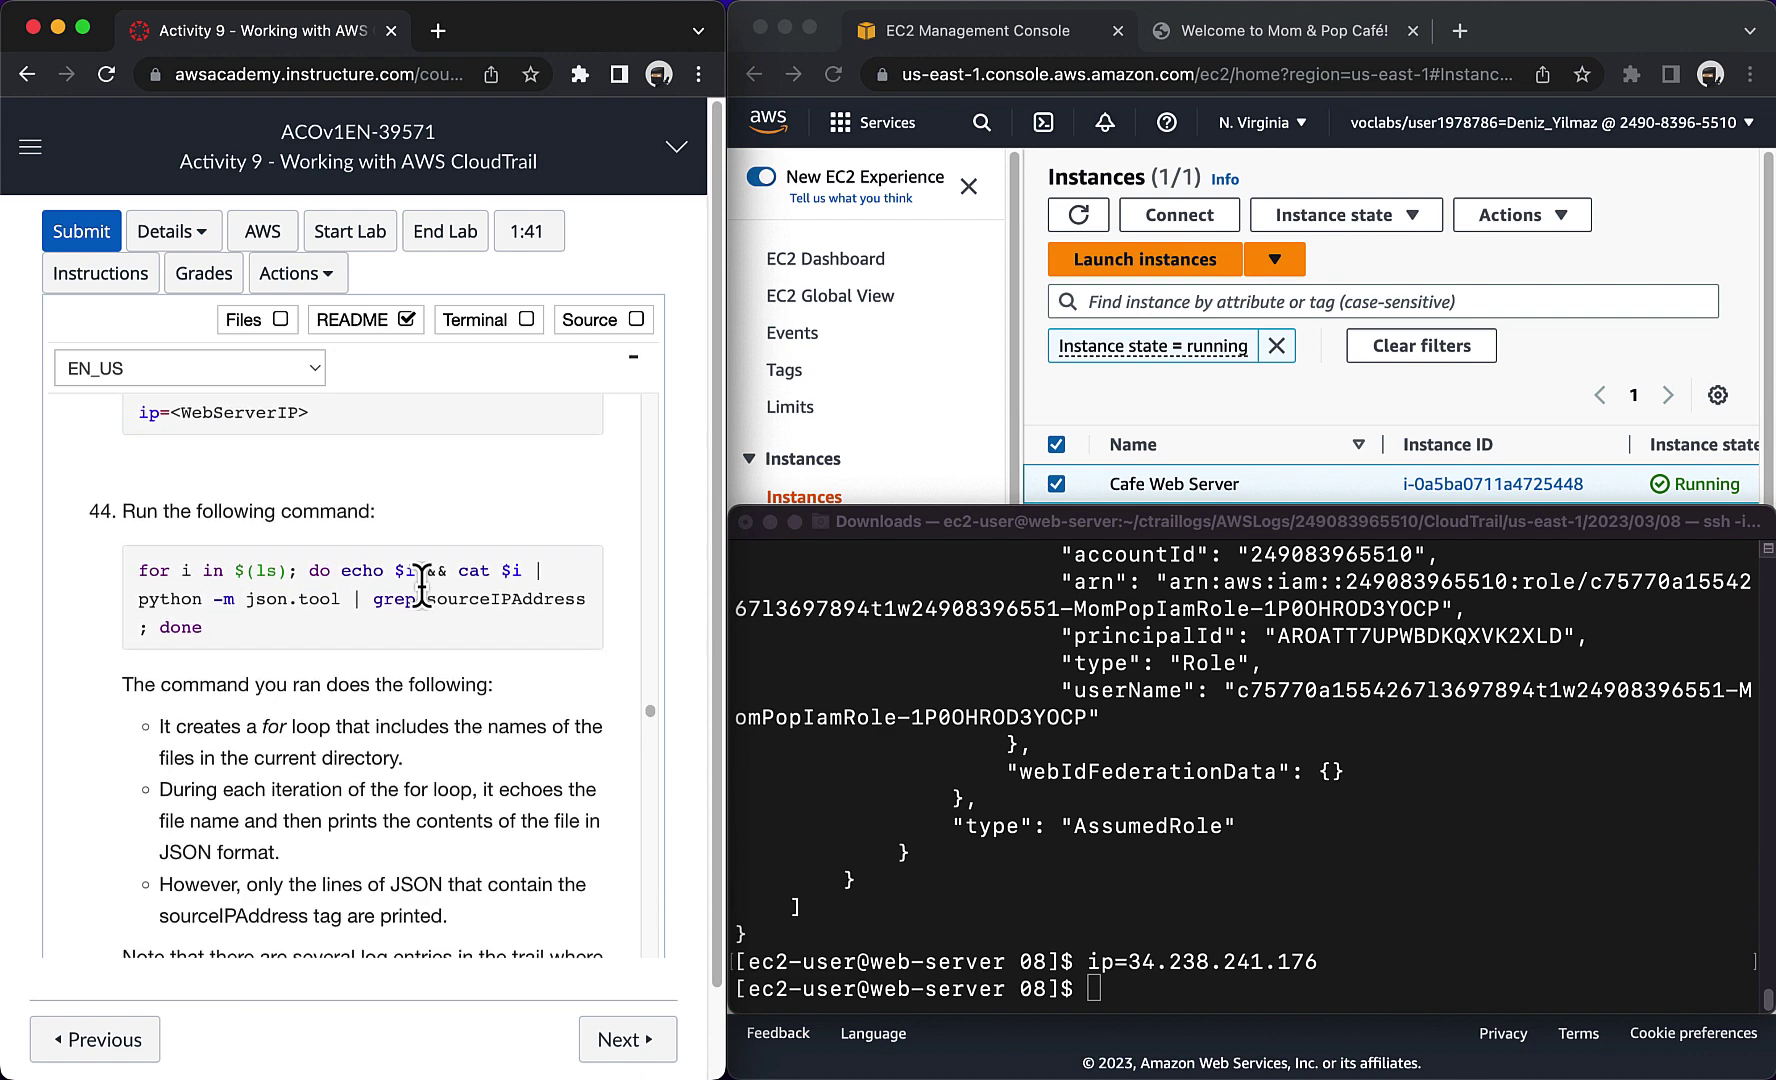
scroll(422, 585, "down", 1)
left_click_drag(205, 568, 78, 530)
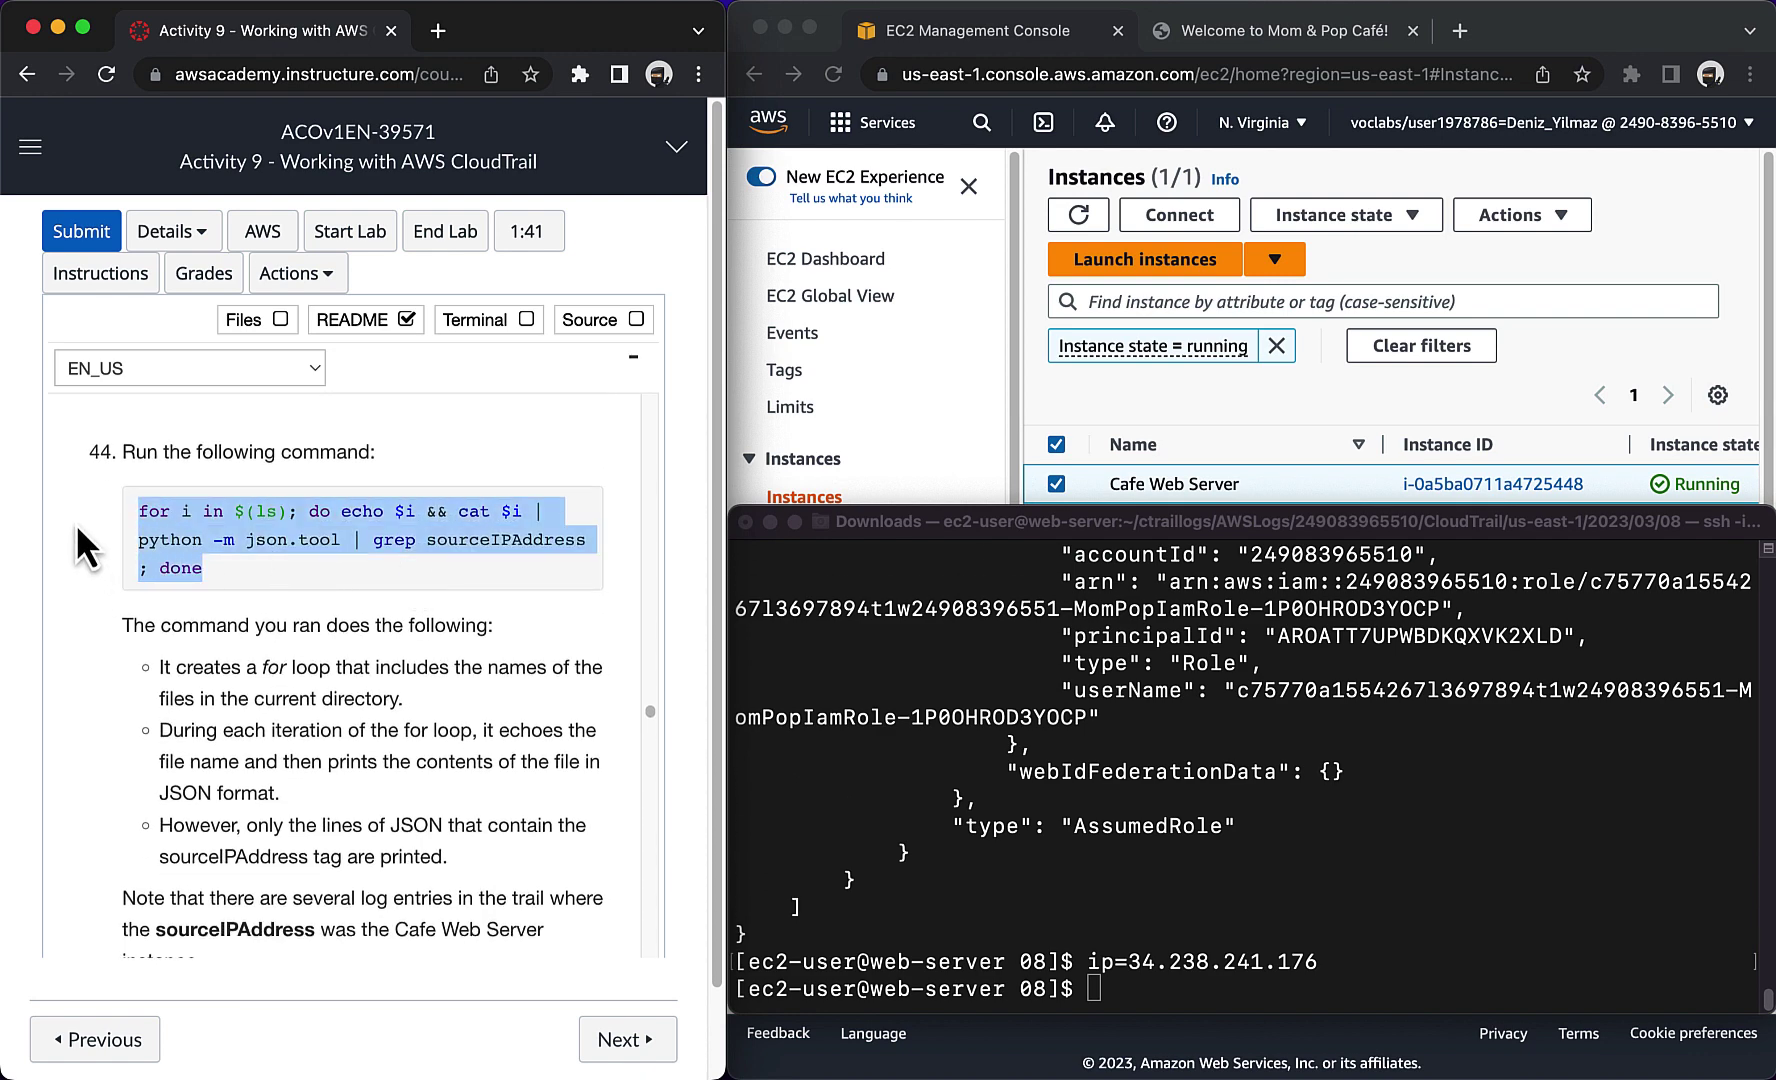
left_click(1088, 985)
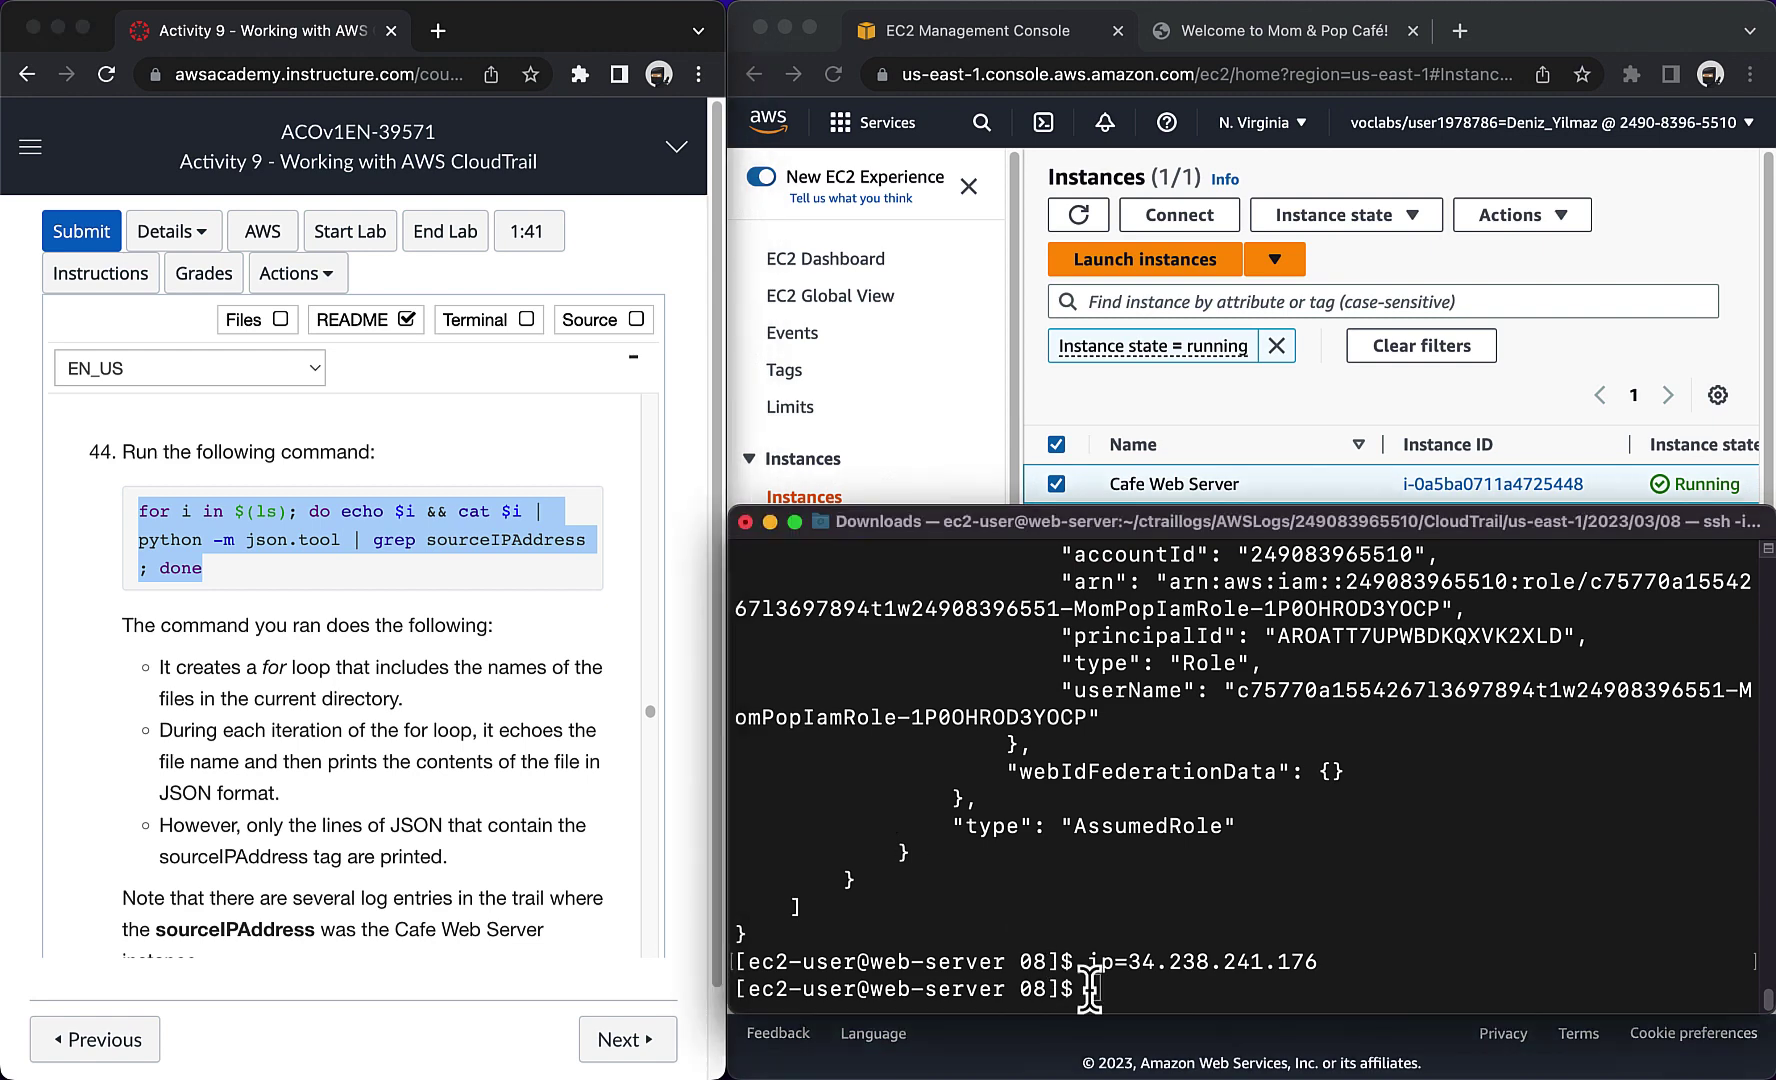
key("super+v")
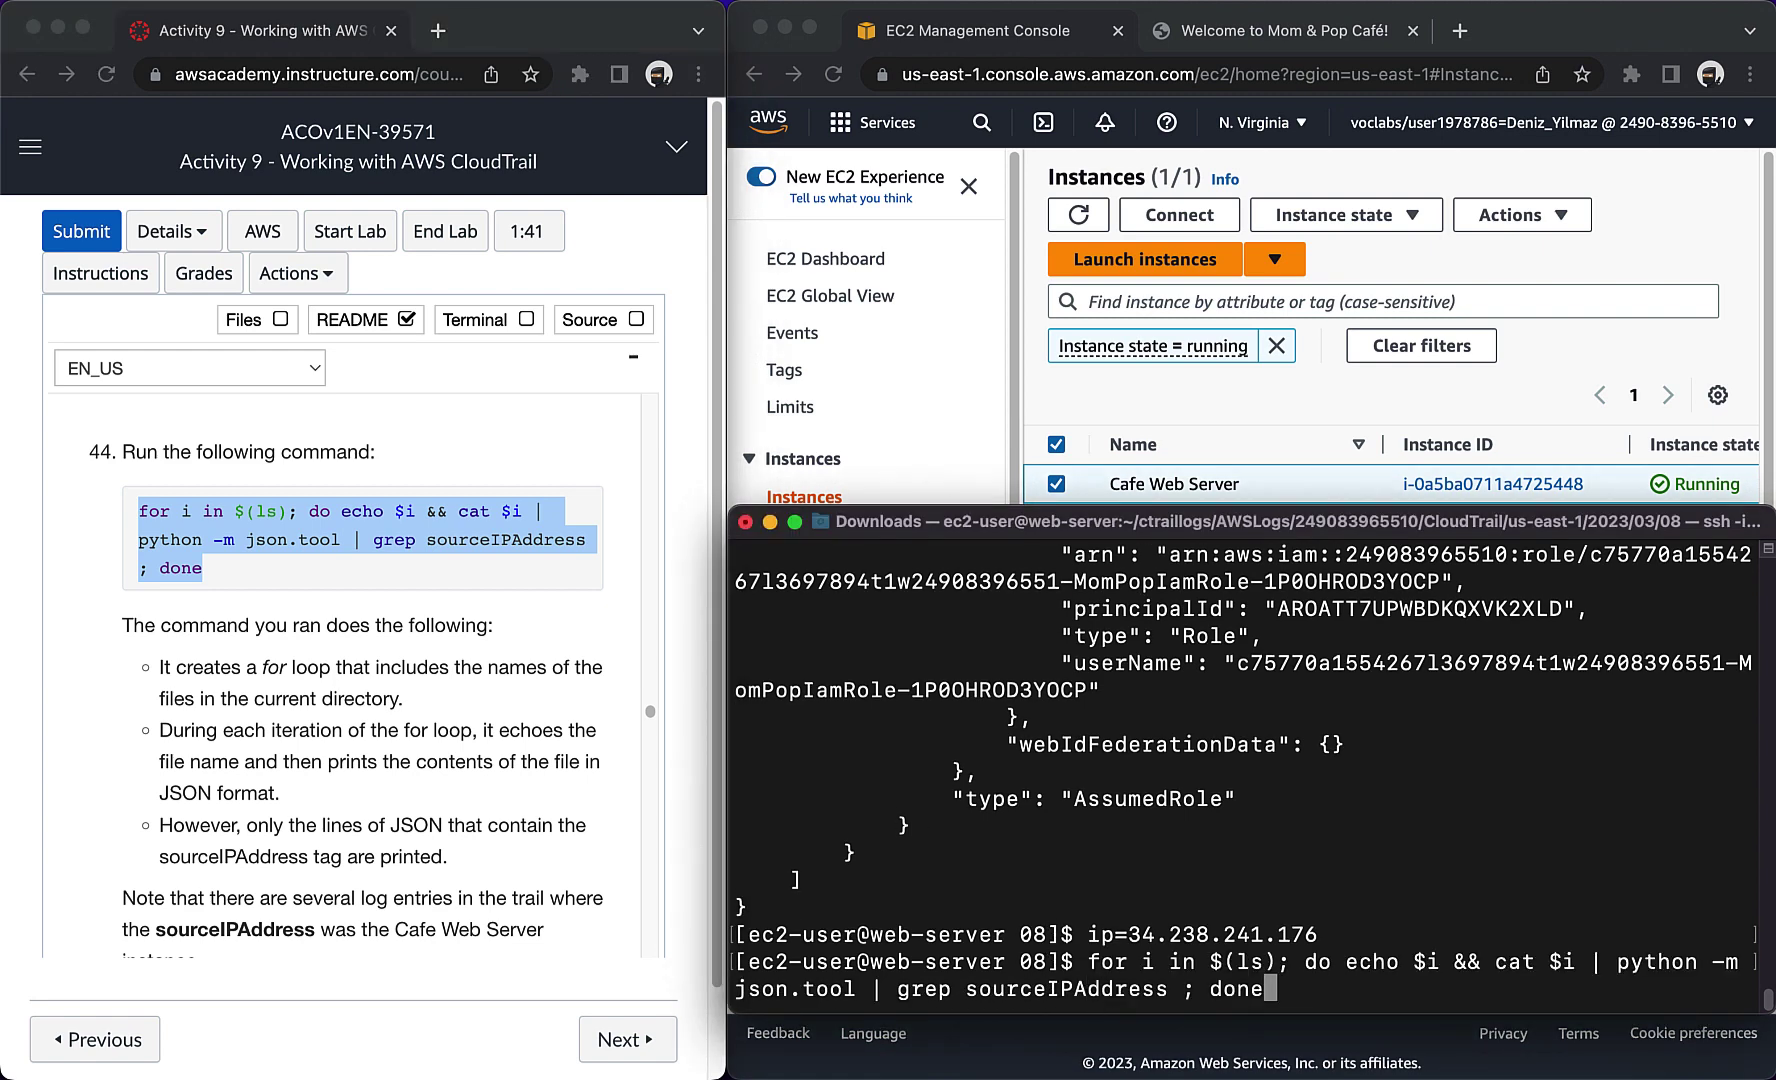
key("Return")
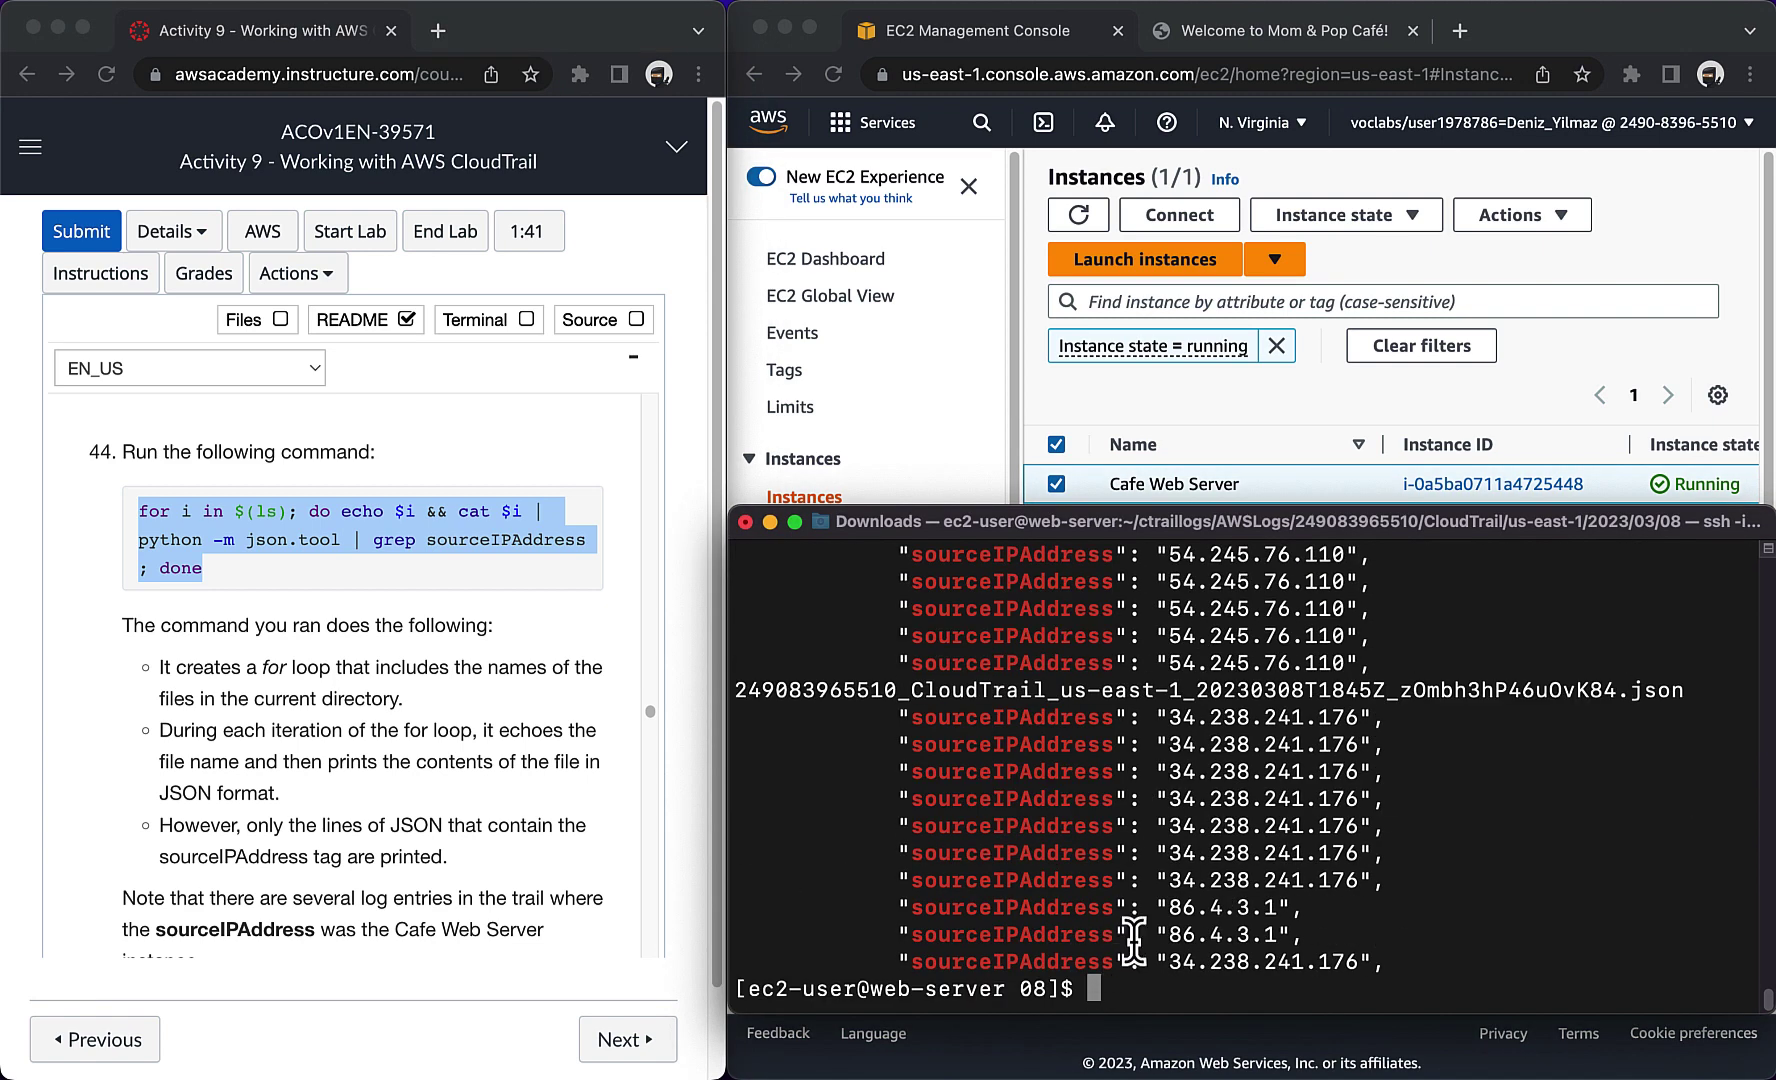
Step: Examine the sourceIPAddress values listed for the log files, comparing the web server's address with the other source addresses
scroll(1224, 880, "up", 1)
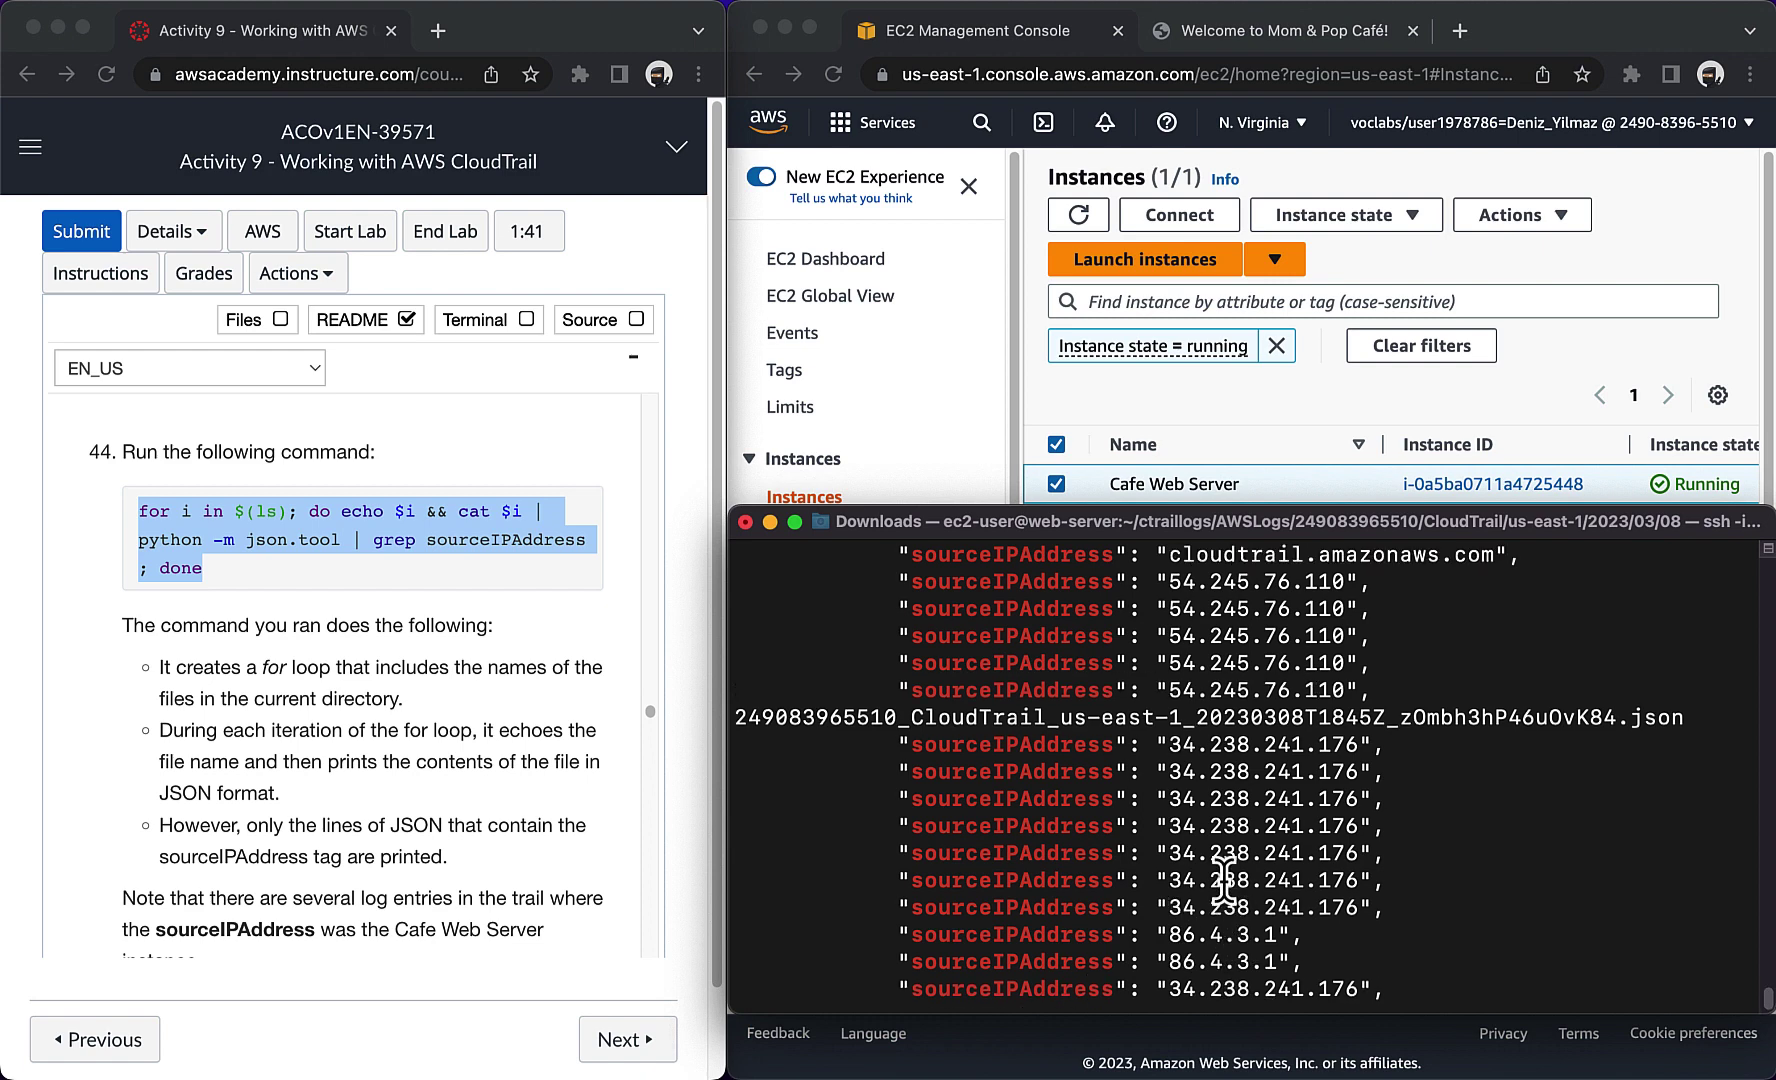
scroll(1224, 880, "up", 1)
scroll(1224, 880, "up", 1)
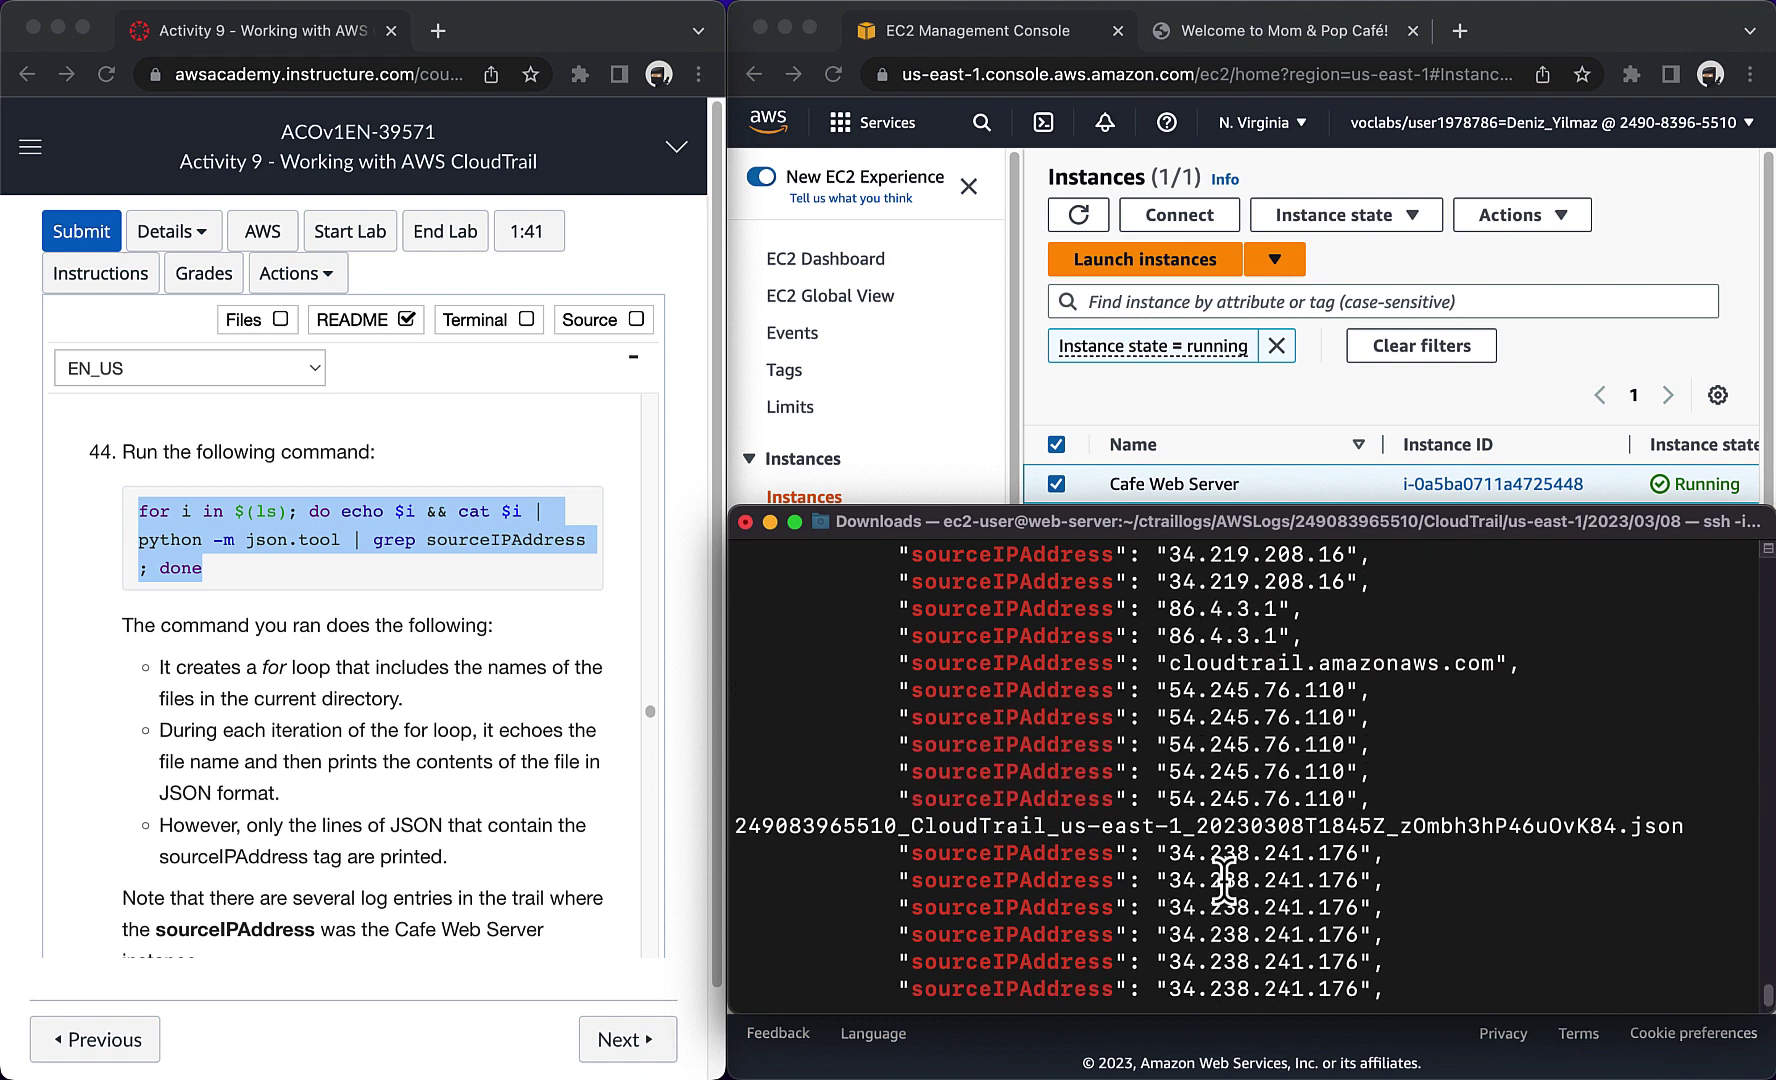
left_click_drag(1346, 690, 1160, 695)
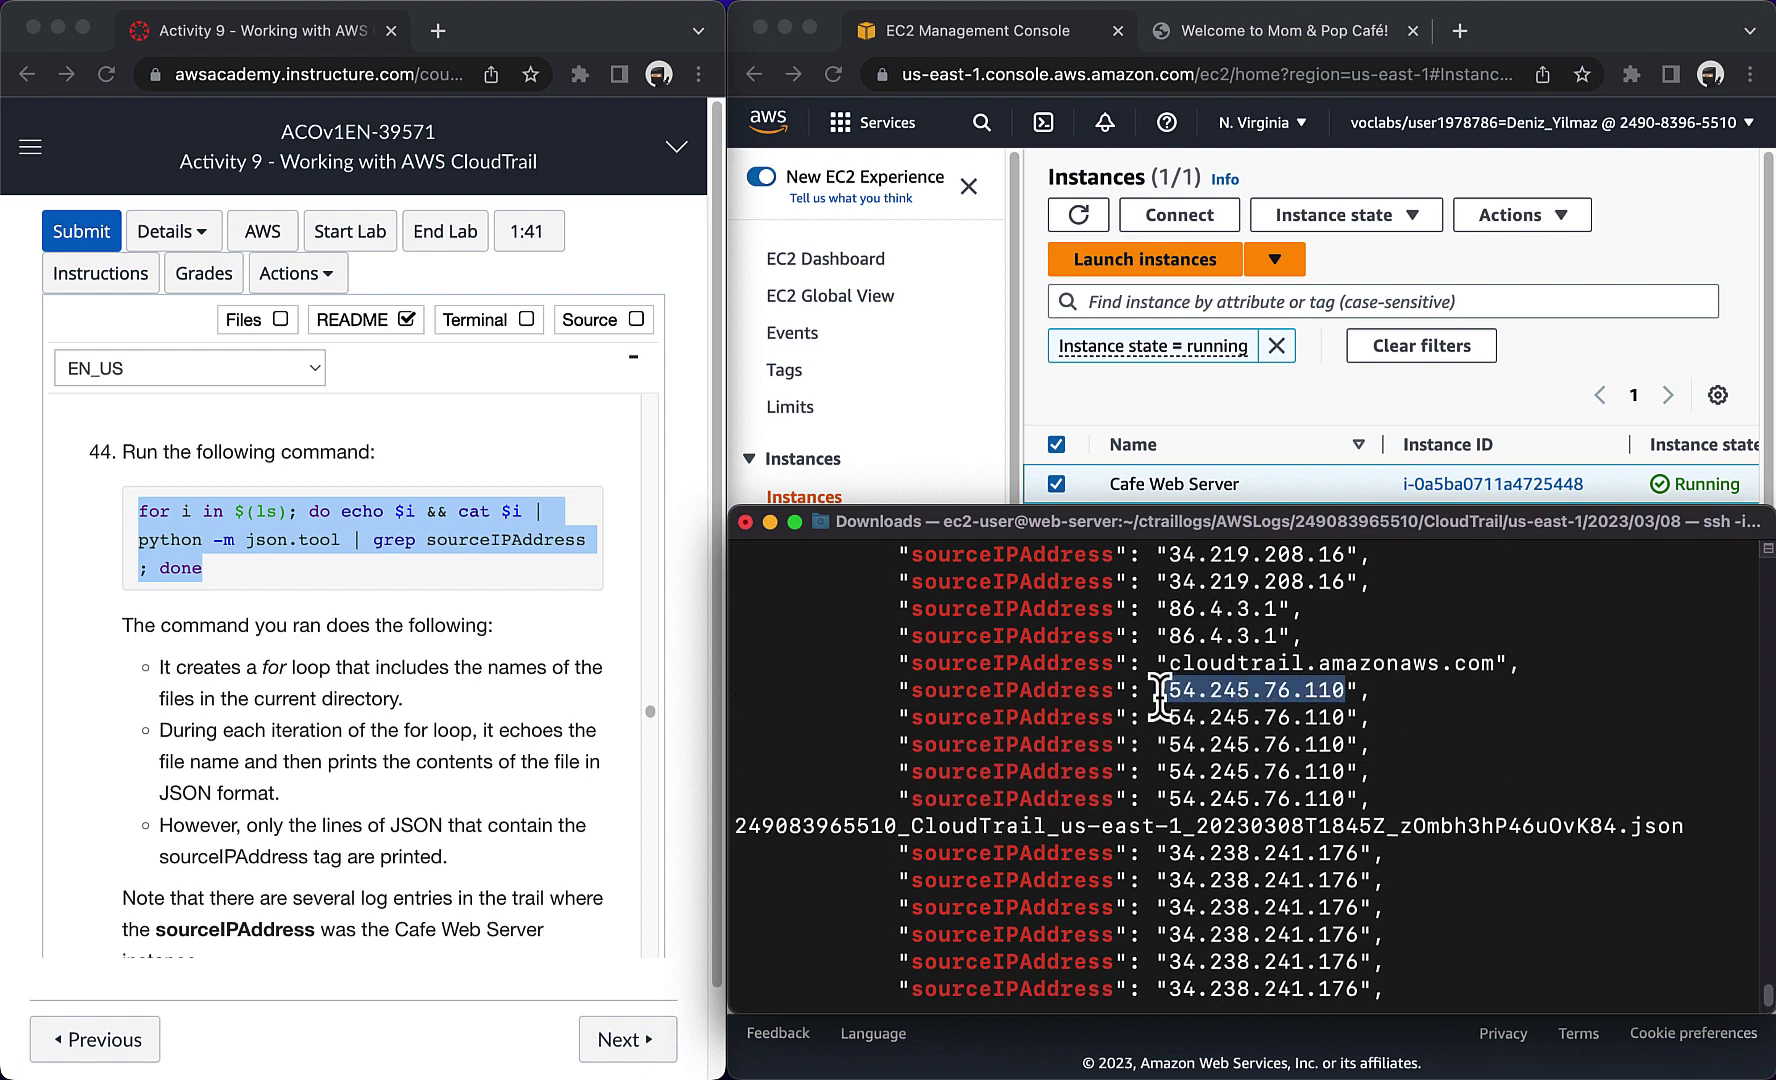
scroll(1180, 770, "up", 8)
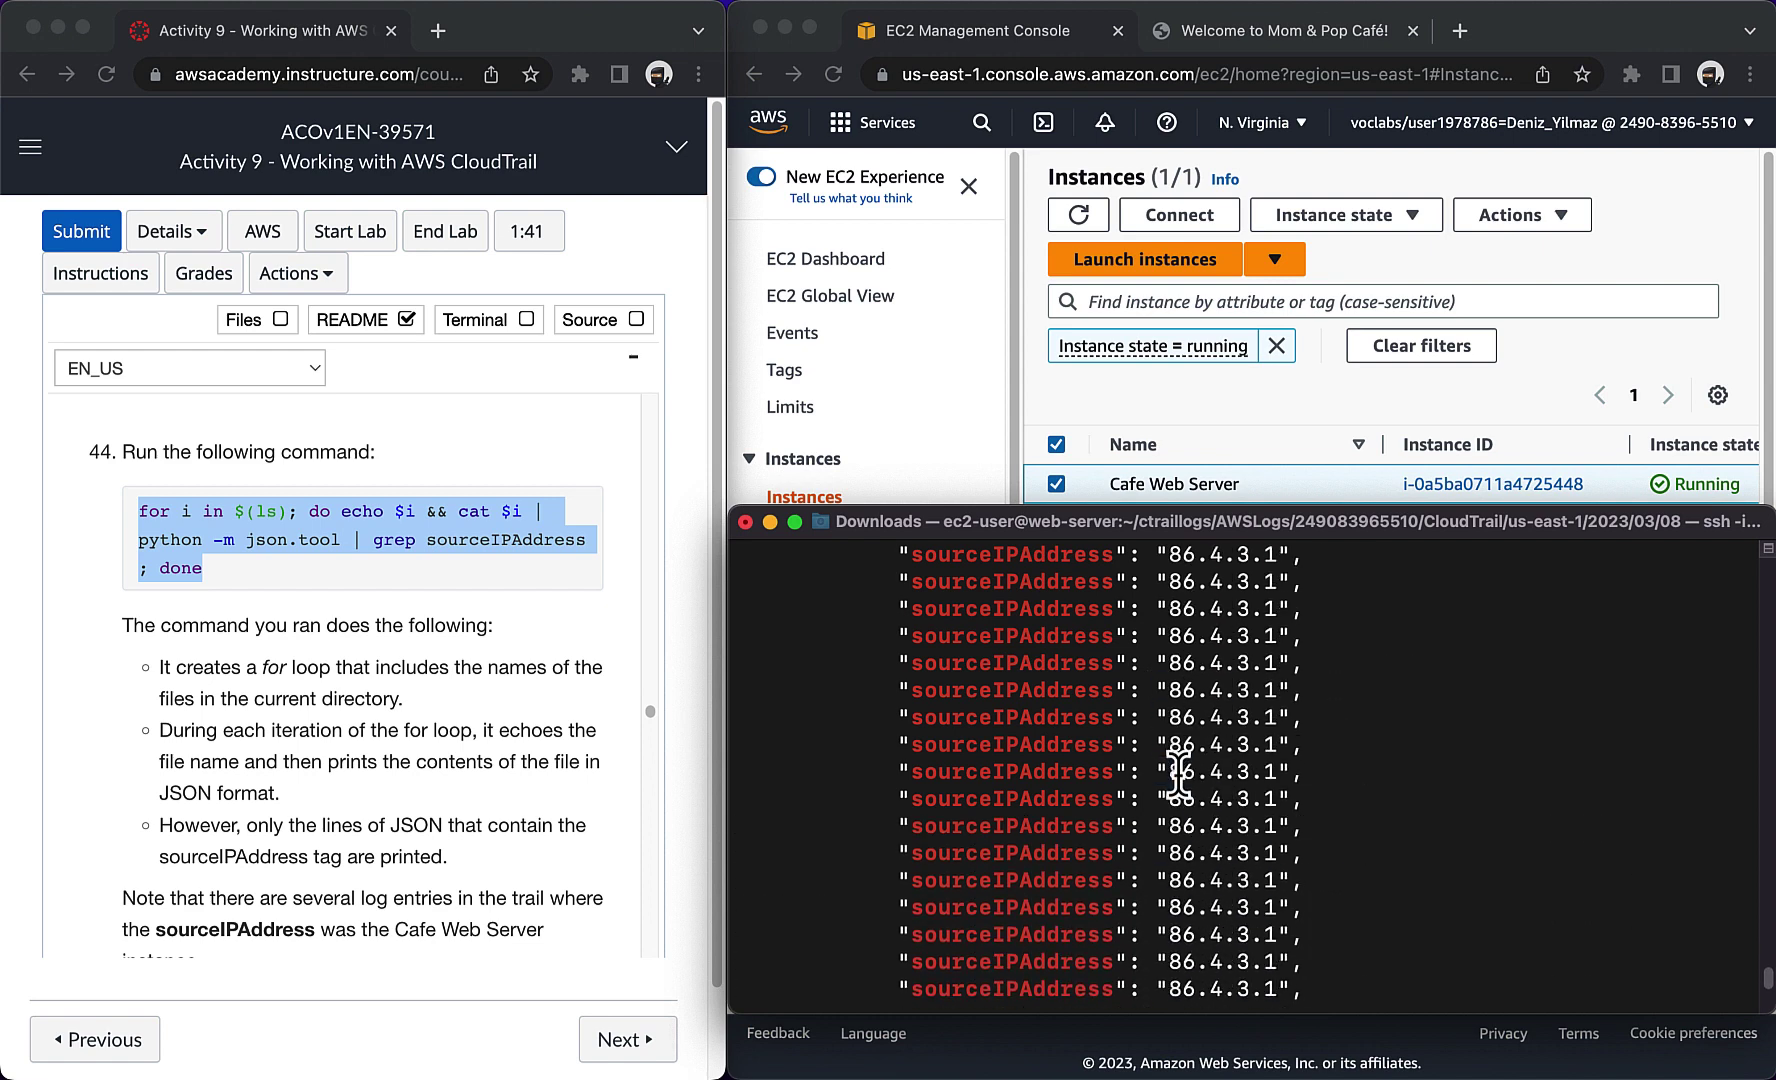
scroll(1180, 770, "up", 10)
scroll(1180, 770, "down", 15)
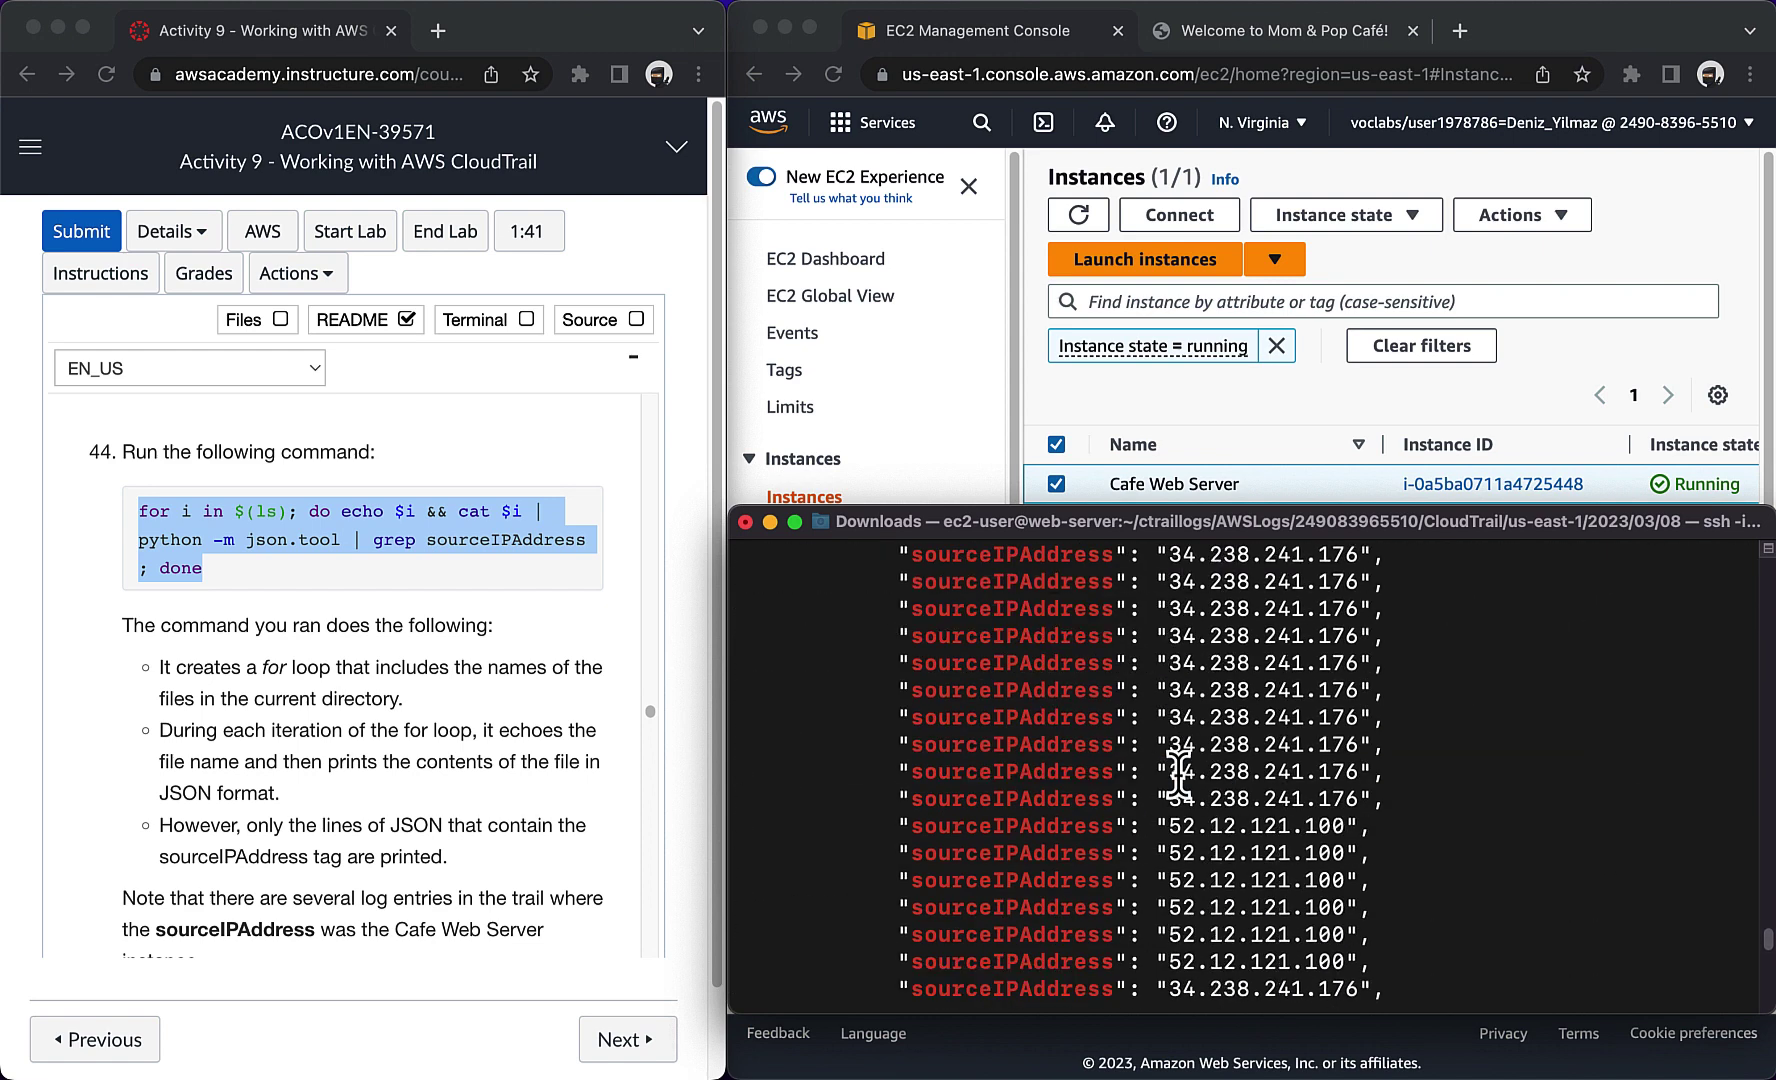
Step: Clear the terminal and run the for loop copied from lab step 45, which greps eventName in every log file
left_click(264, 723)
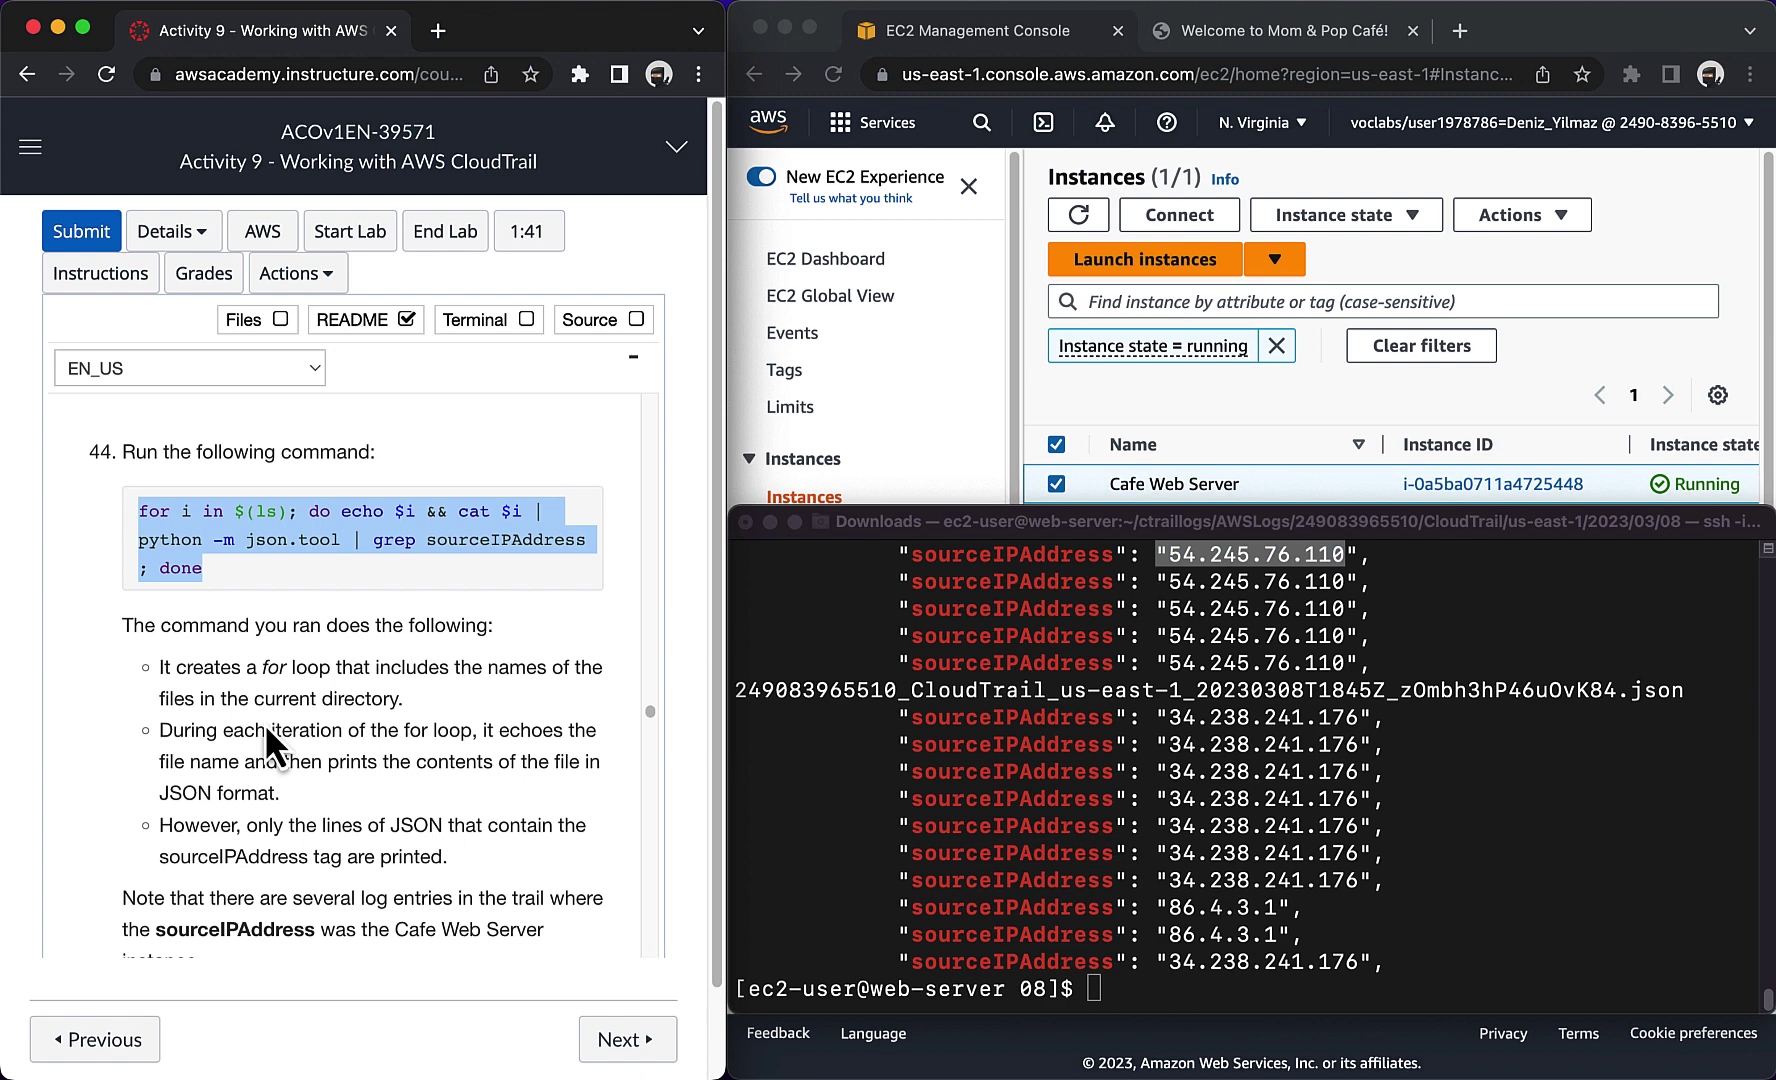
scroll(278, 838, "down", 3)
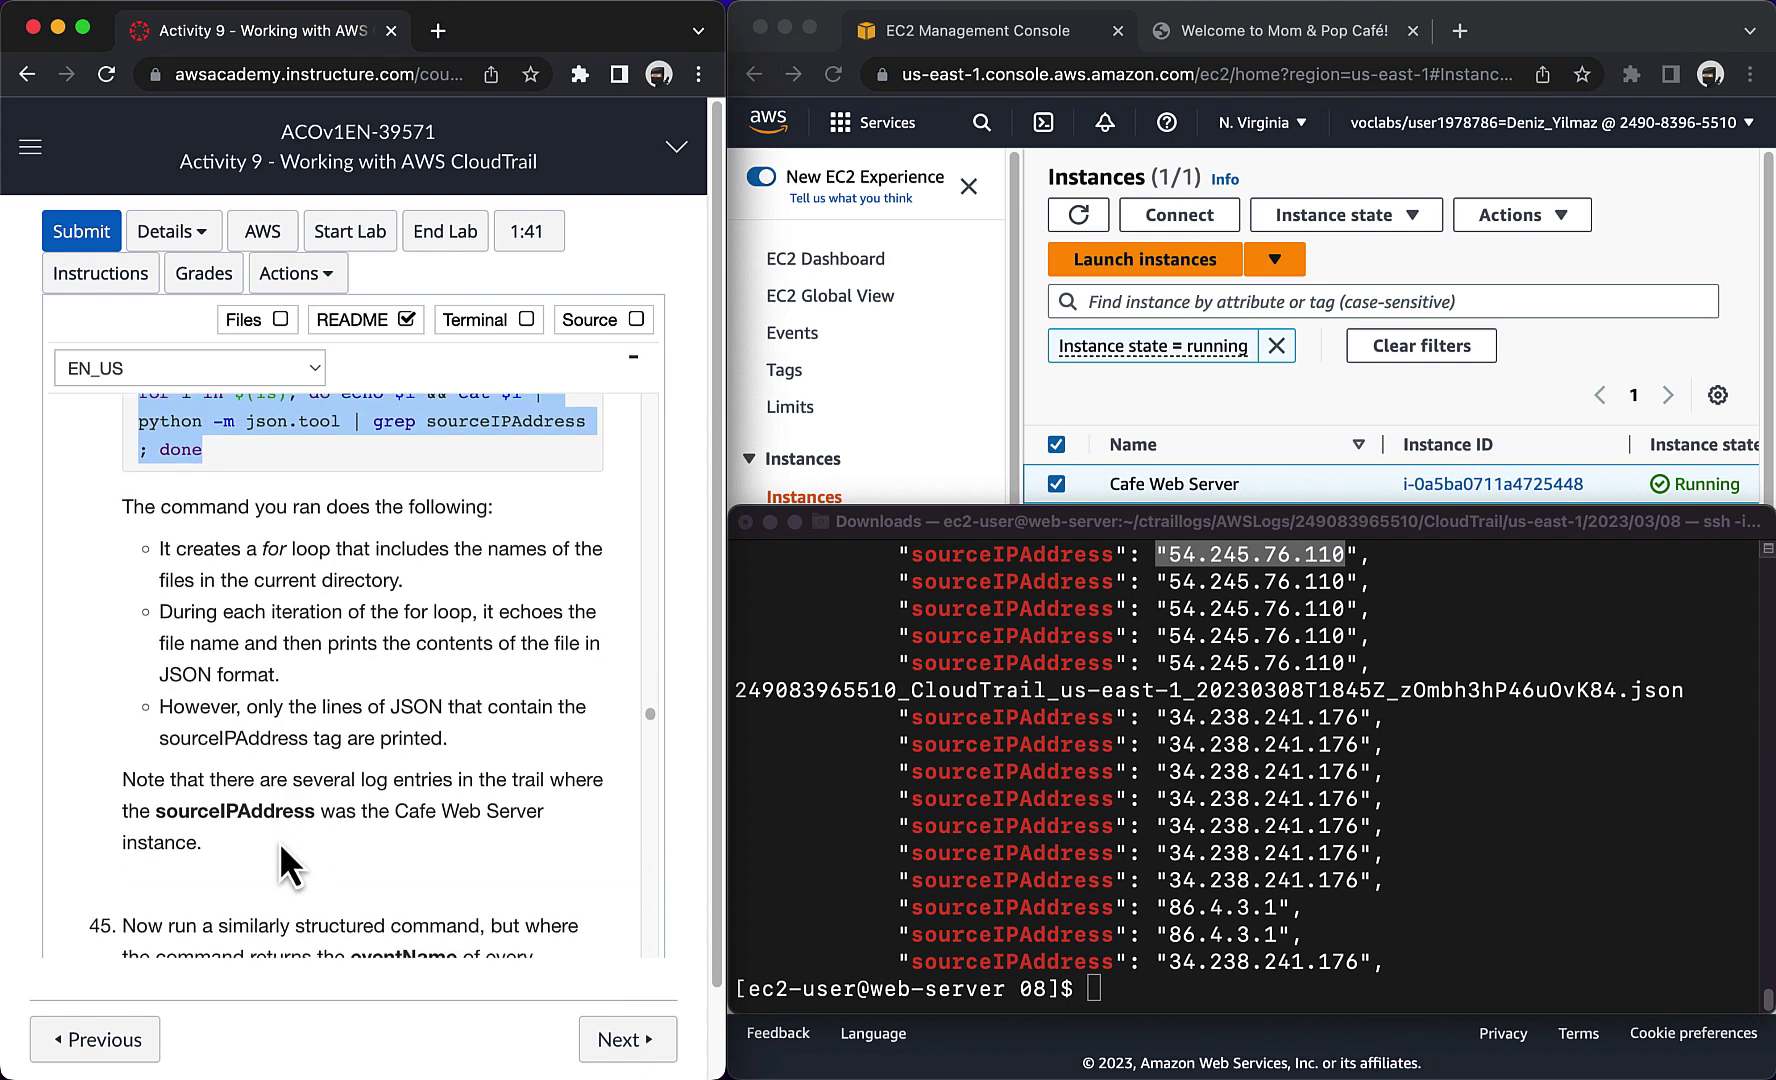
scroll(279, 841, "down", 7)
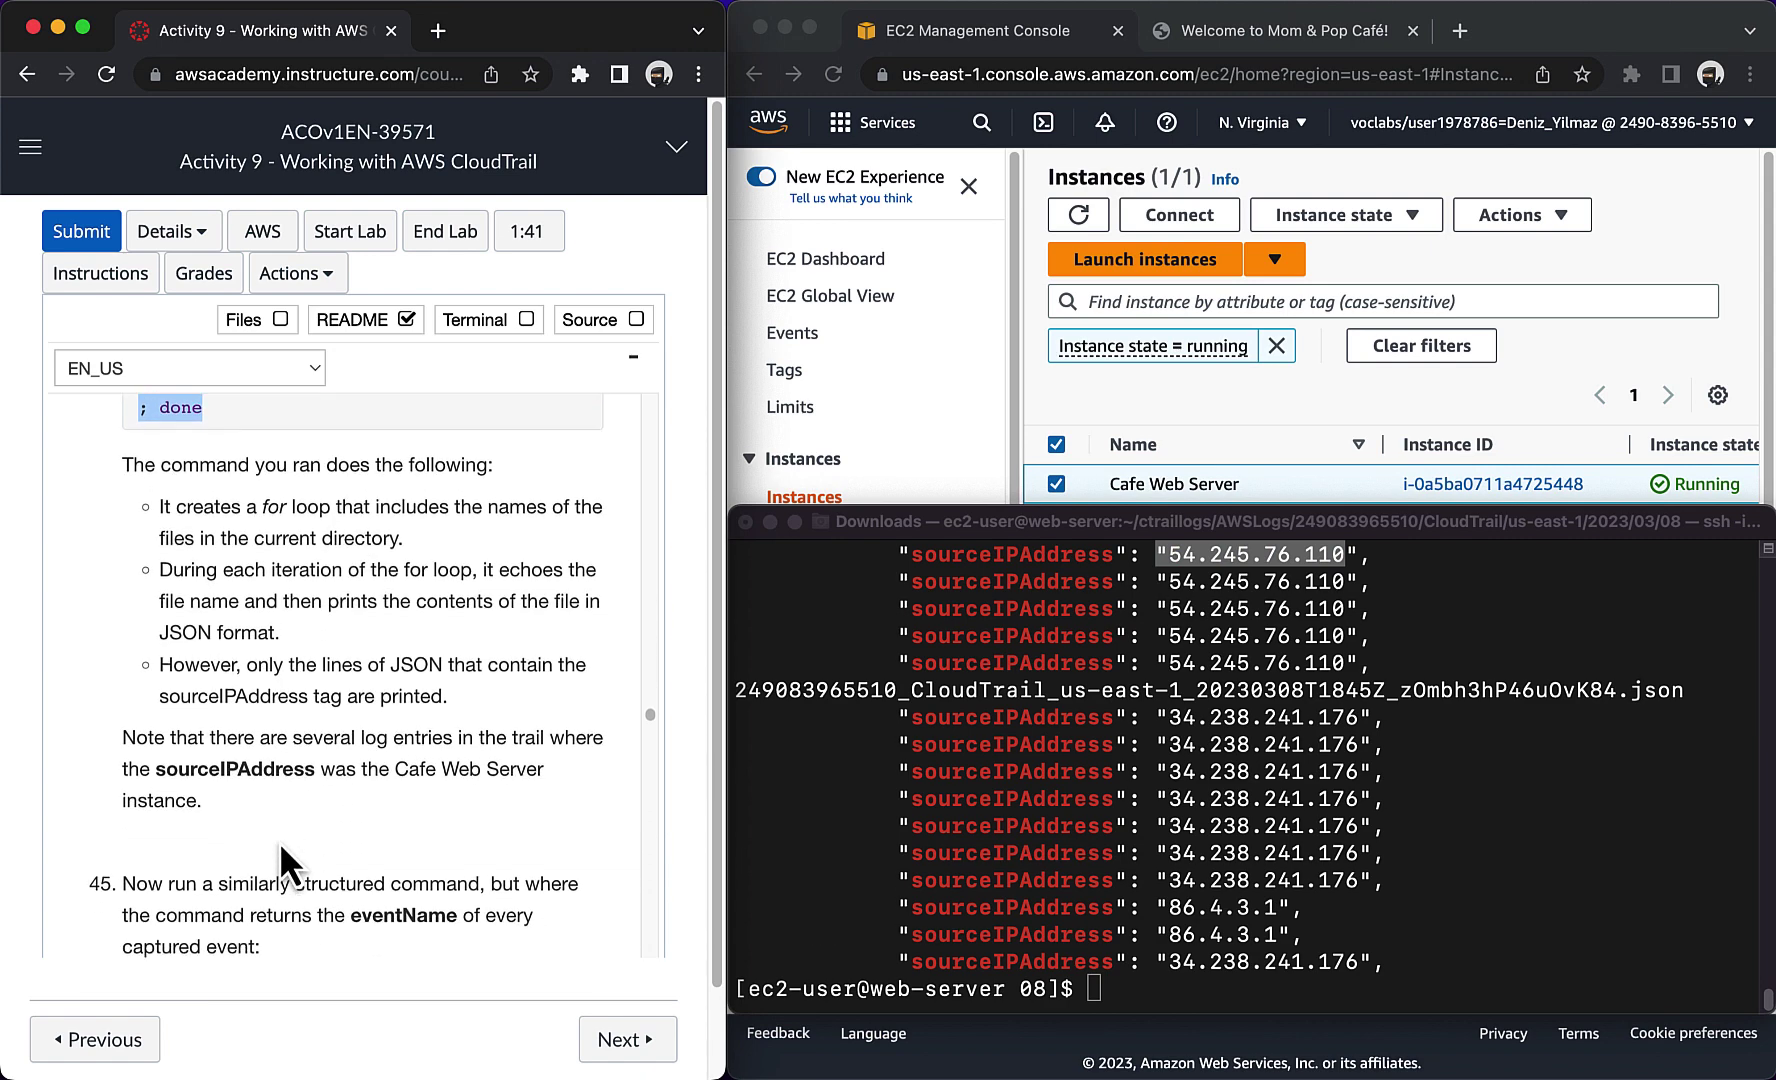
scroll(279, 841, "down", 4)
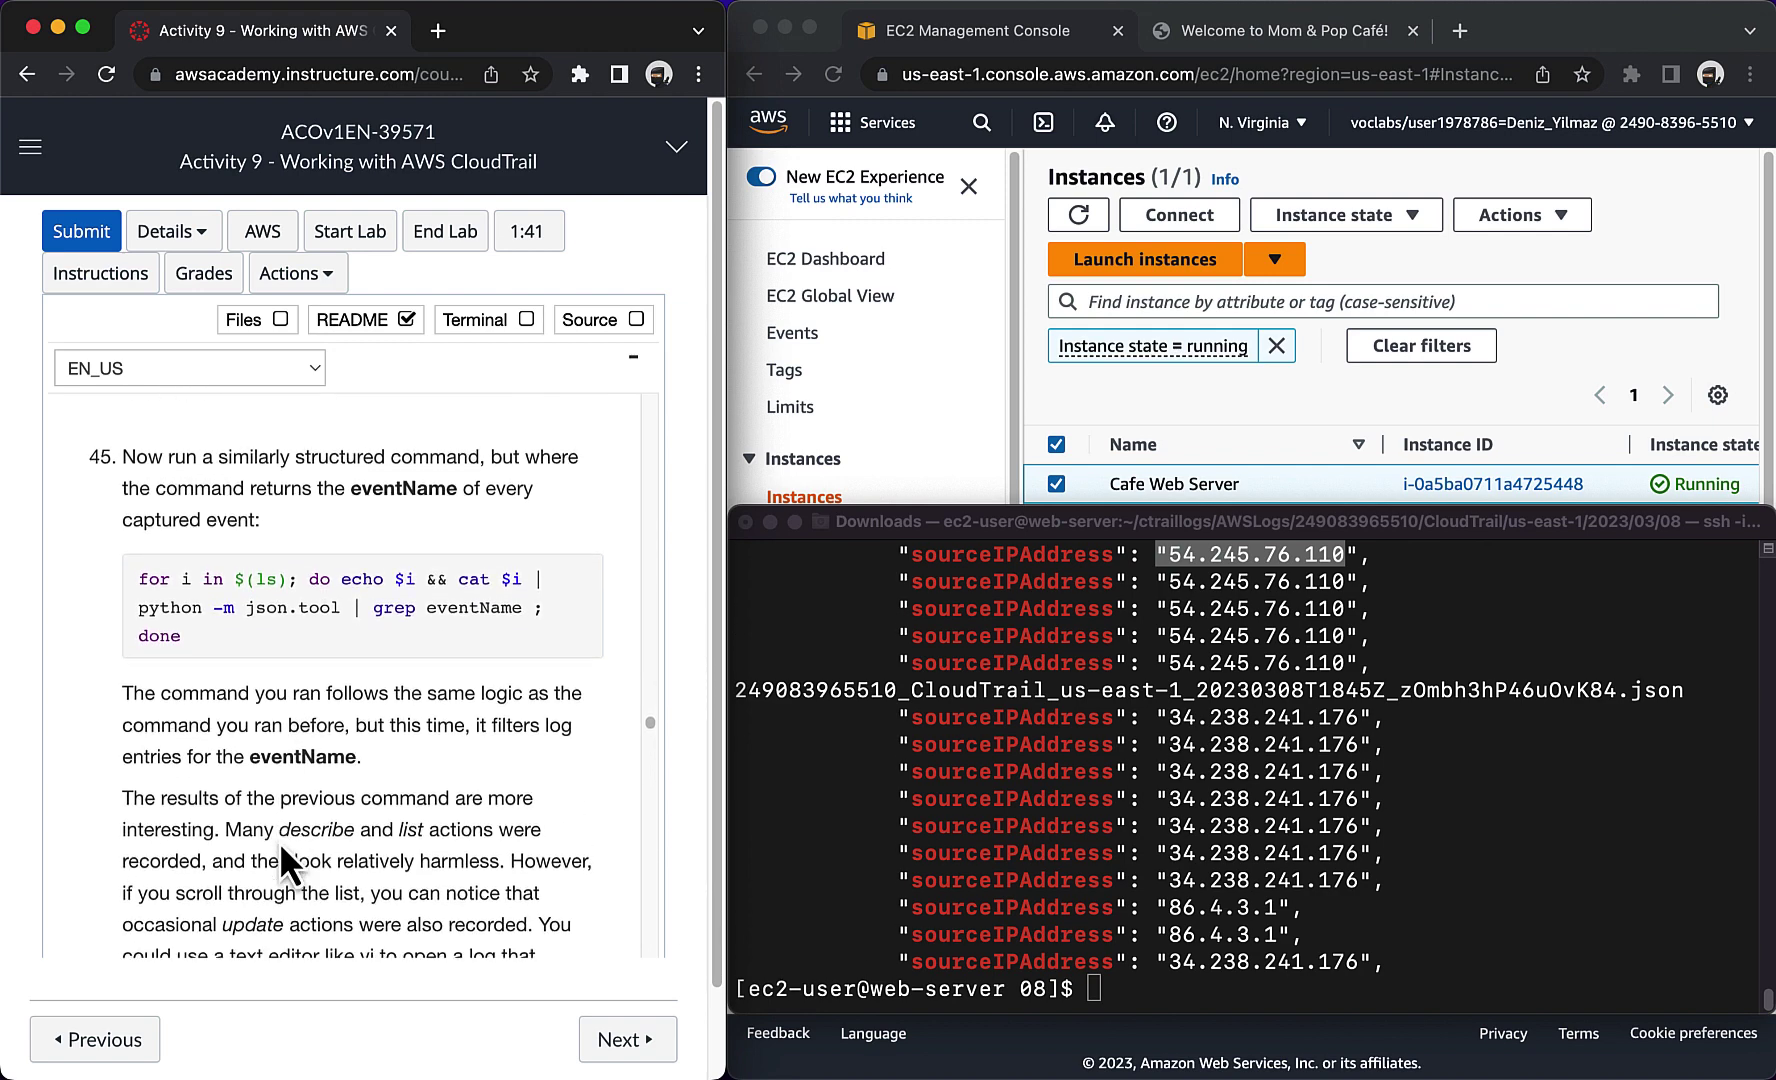
left_click_drag(219, 630, 148, 588)
key("super+c")
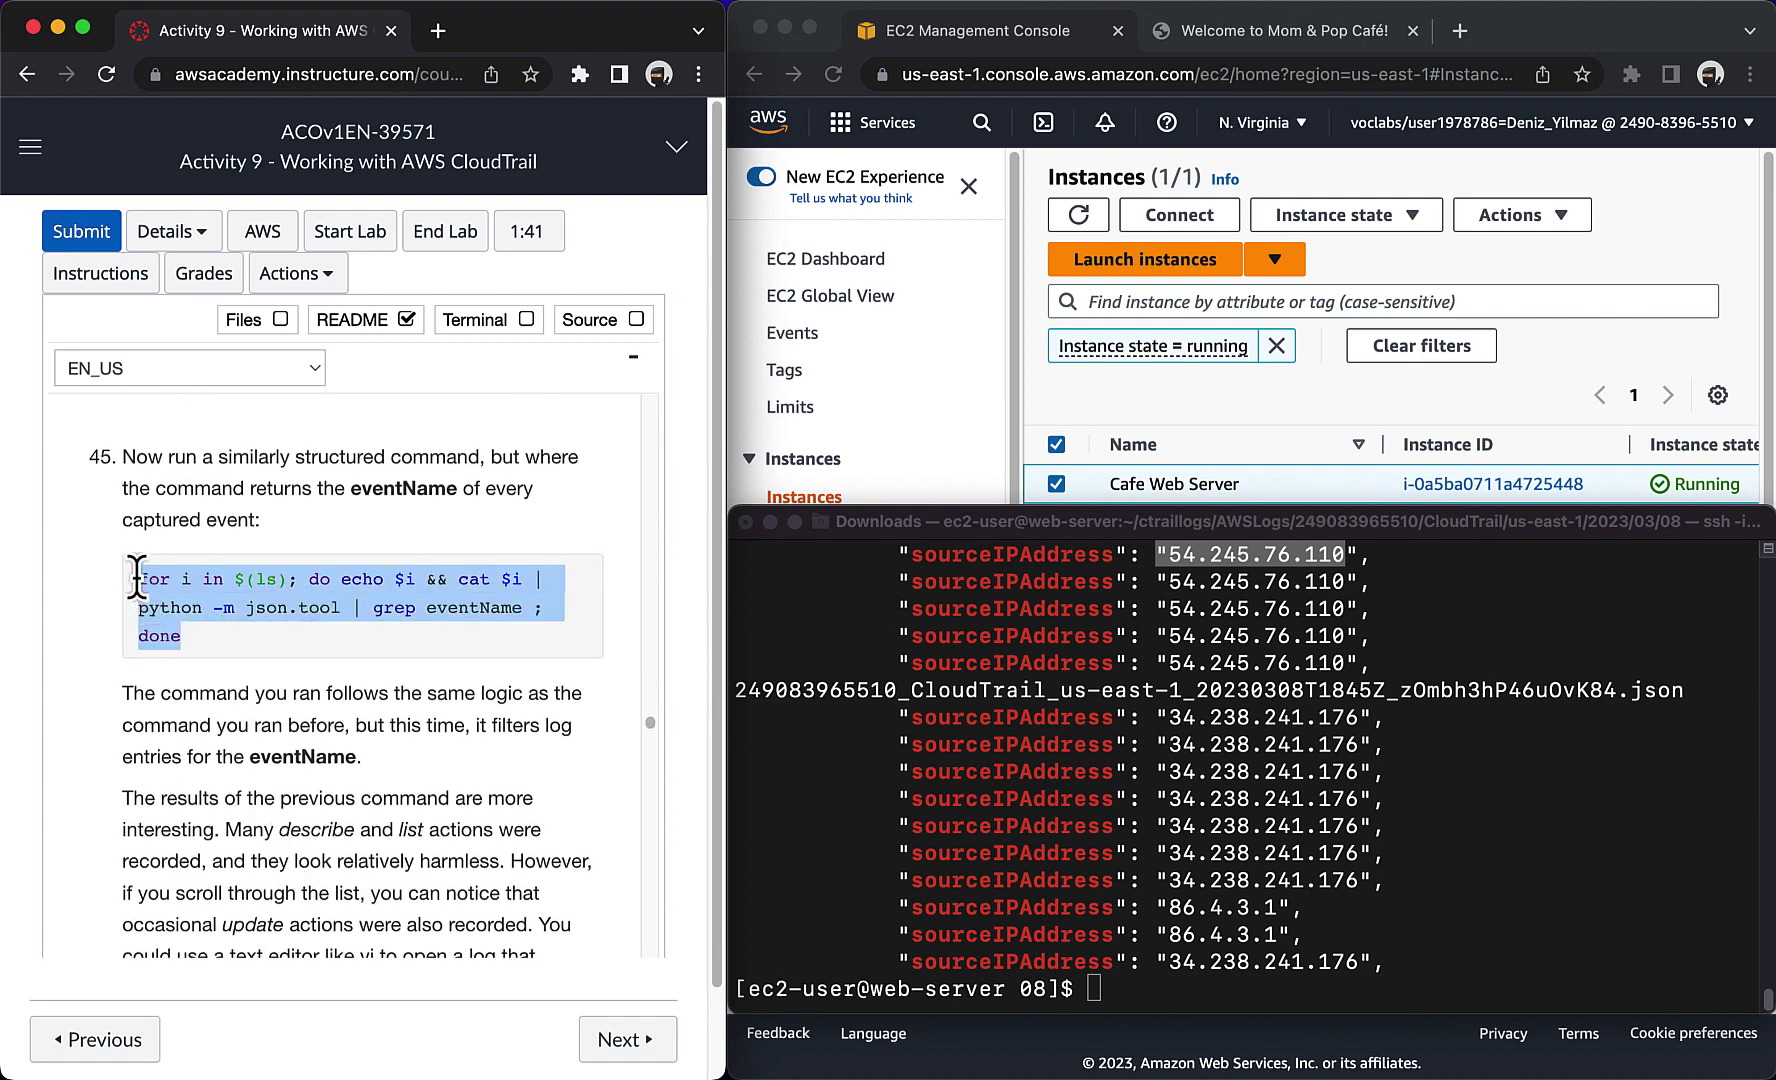
left_click(1071, 973)
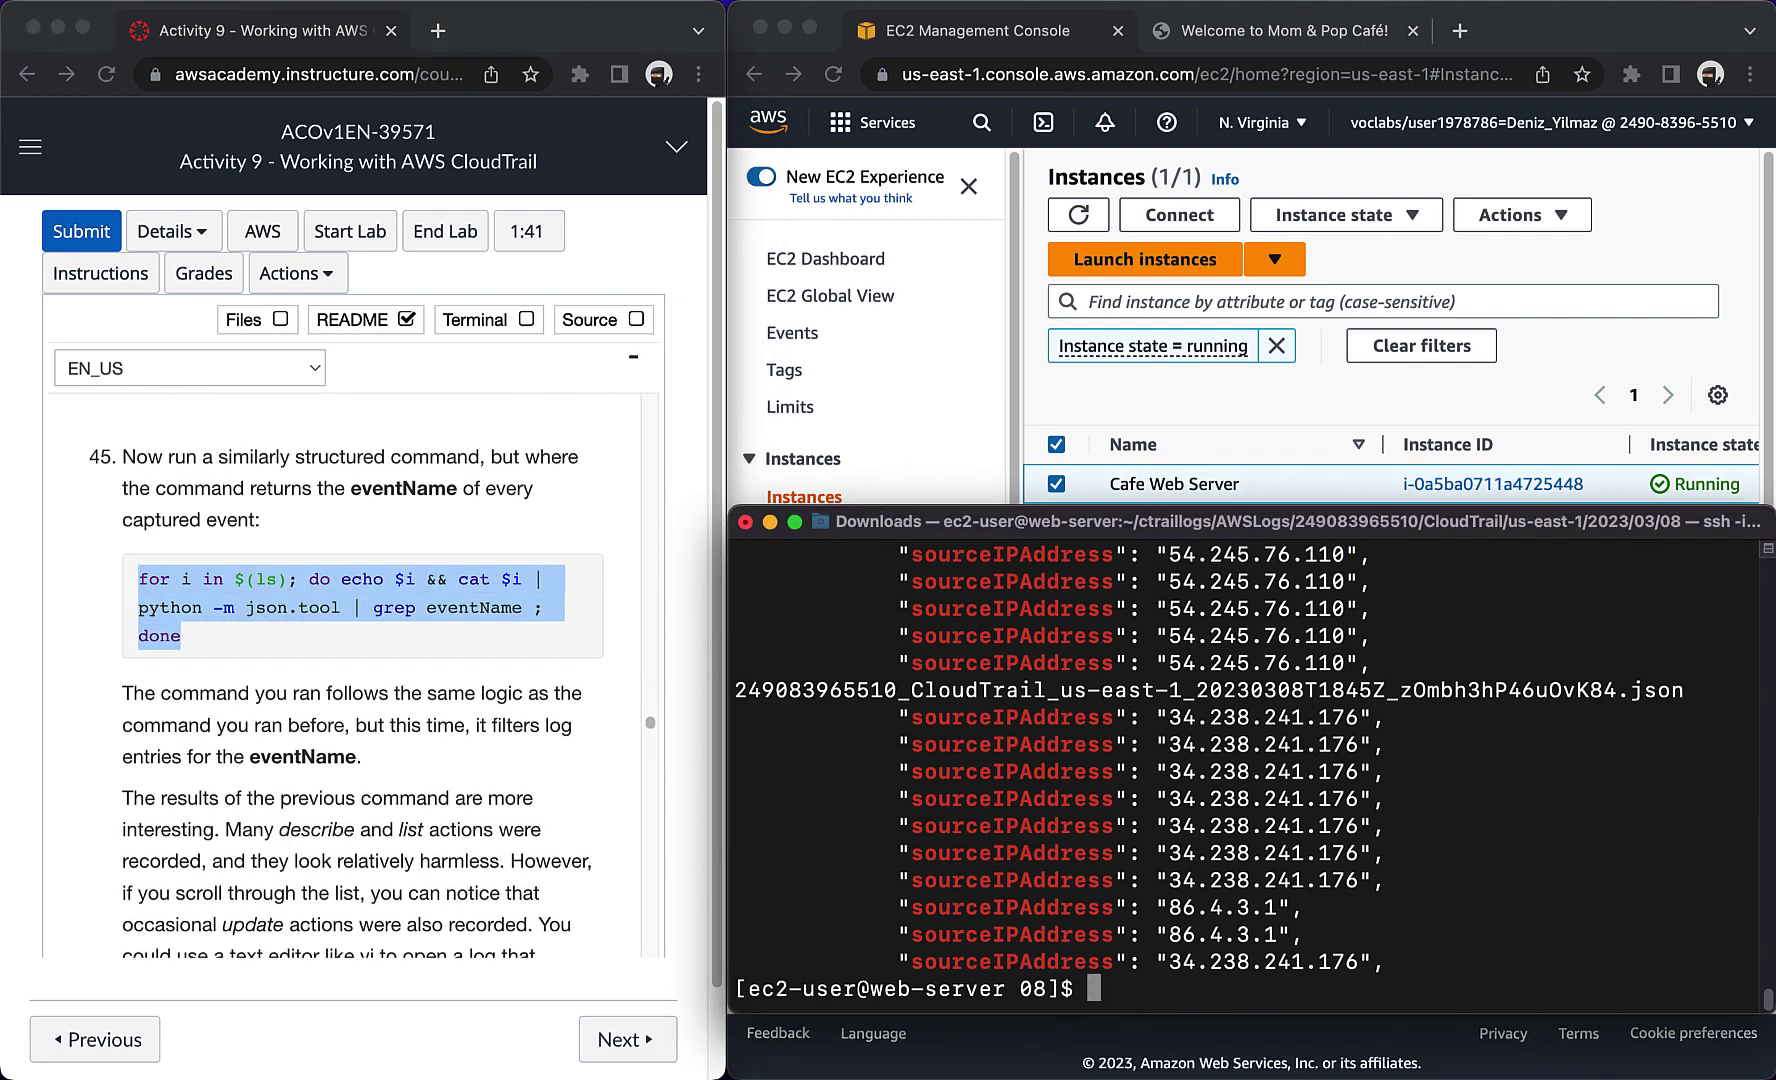
type("clear")
key("Return")
key("super+v")
key("Return")
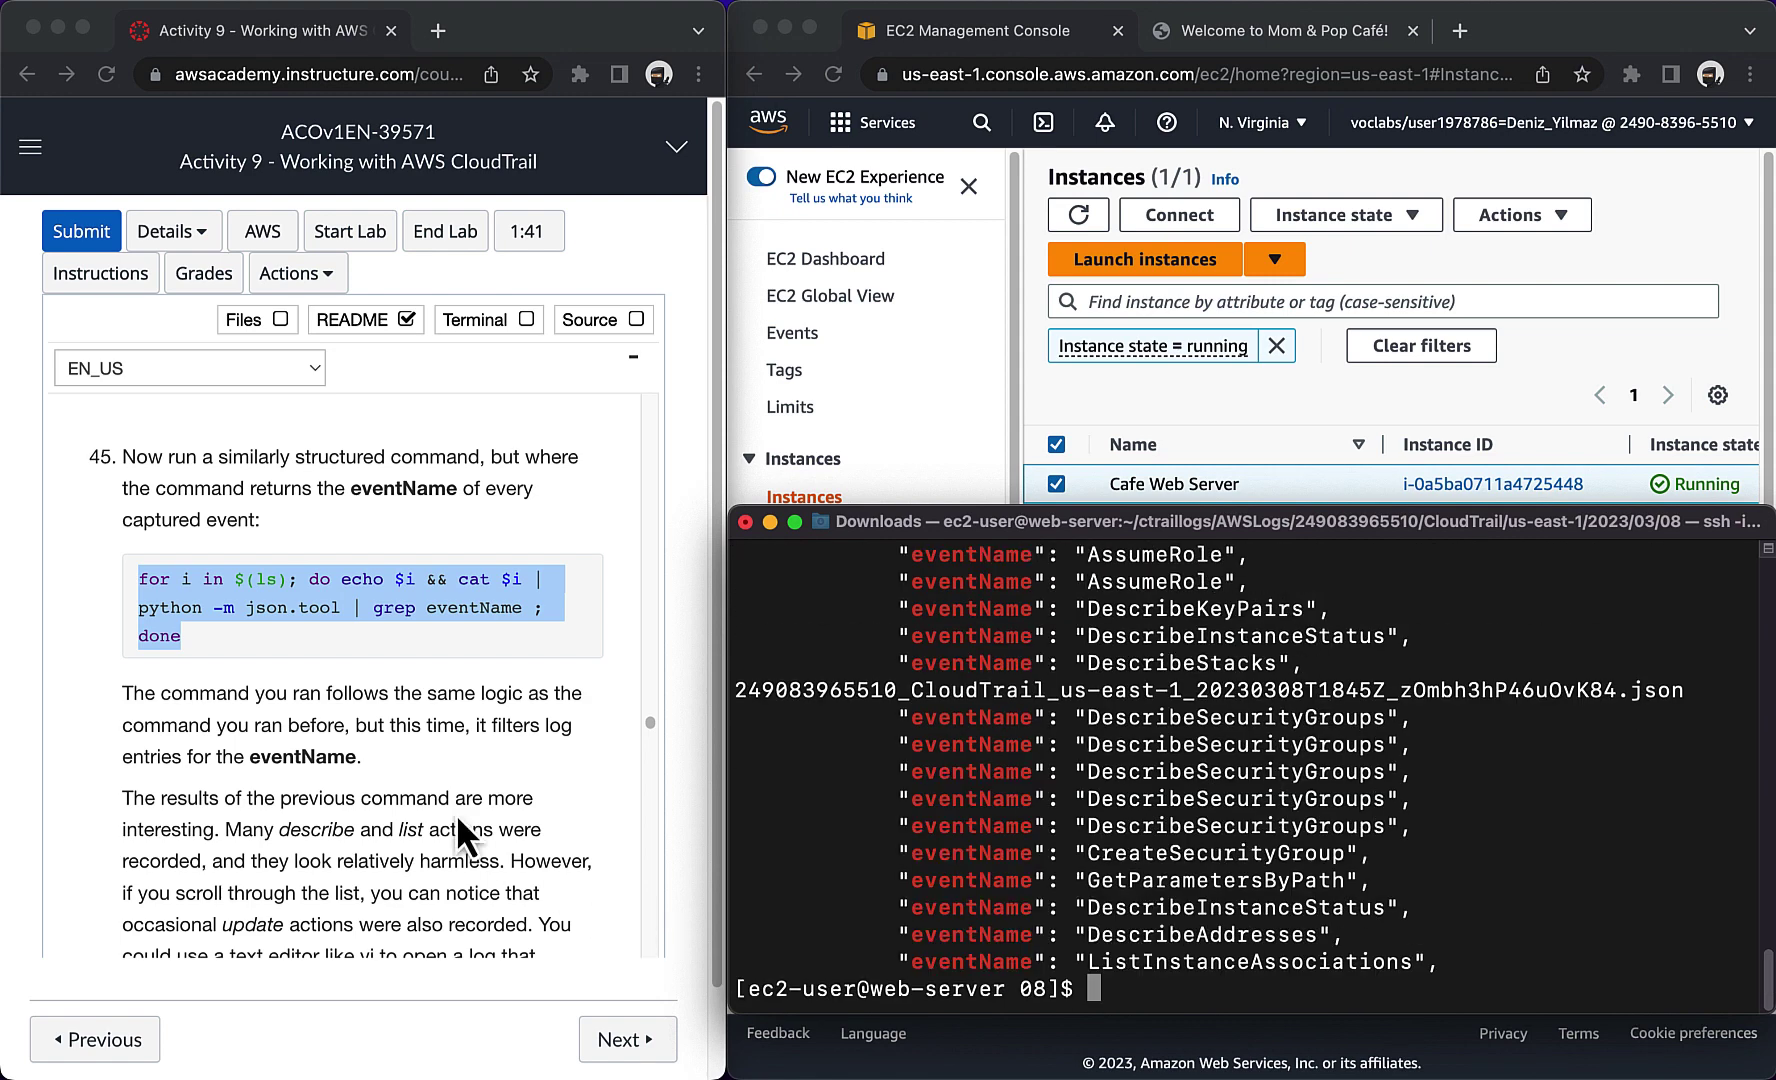
scroll(456, 813, "down", 5)
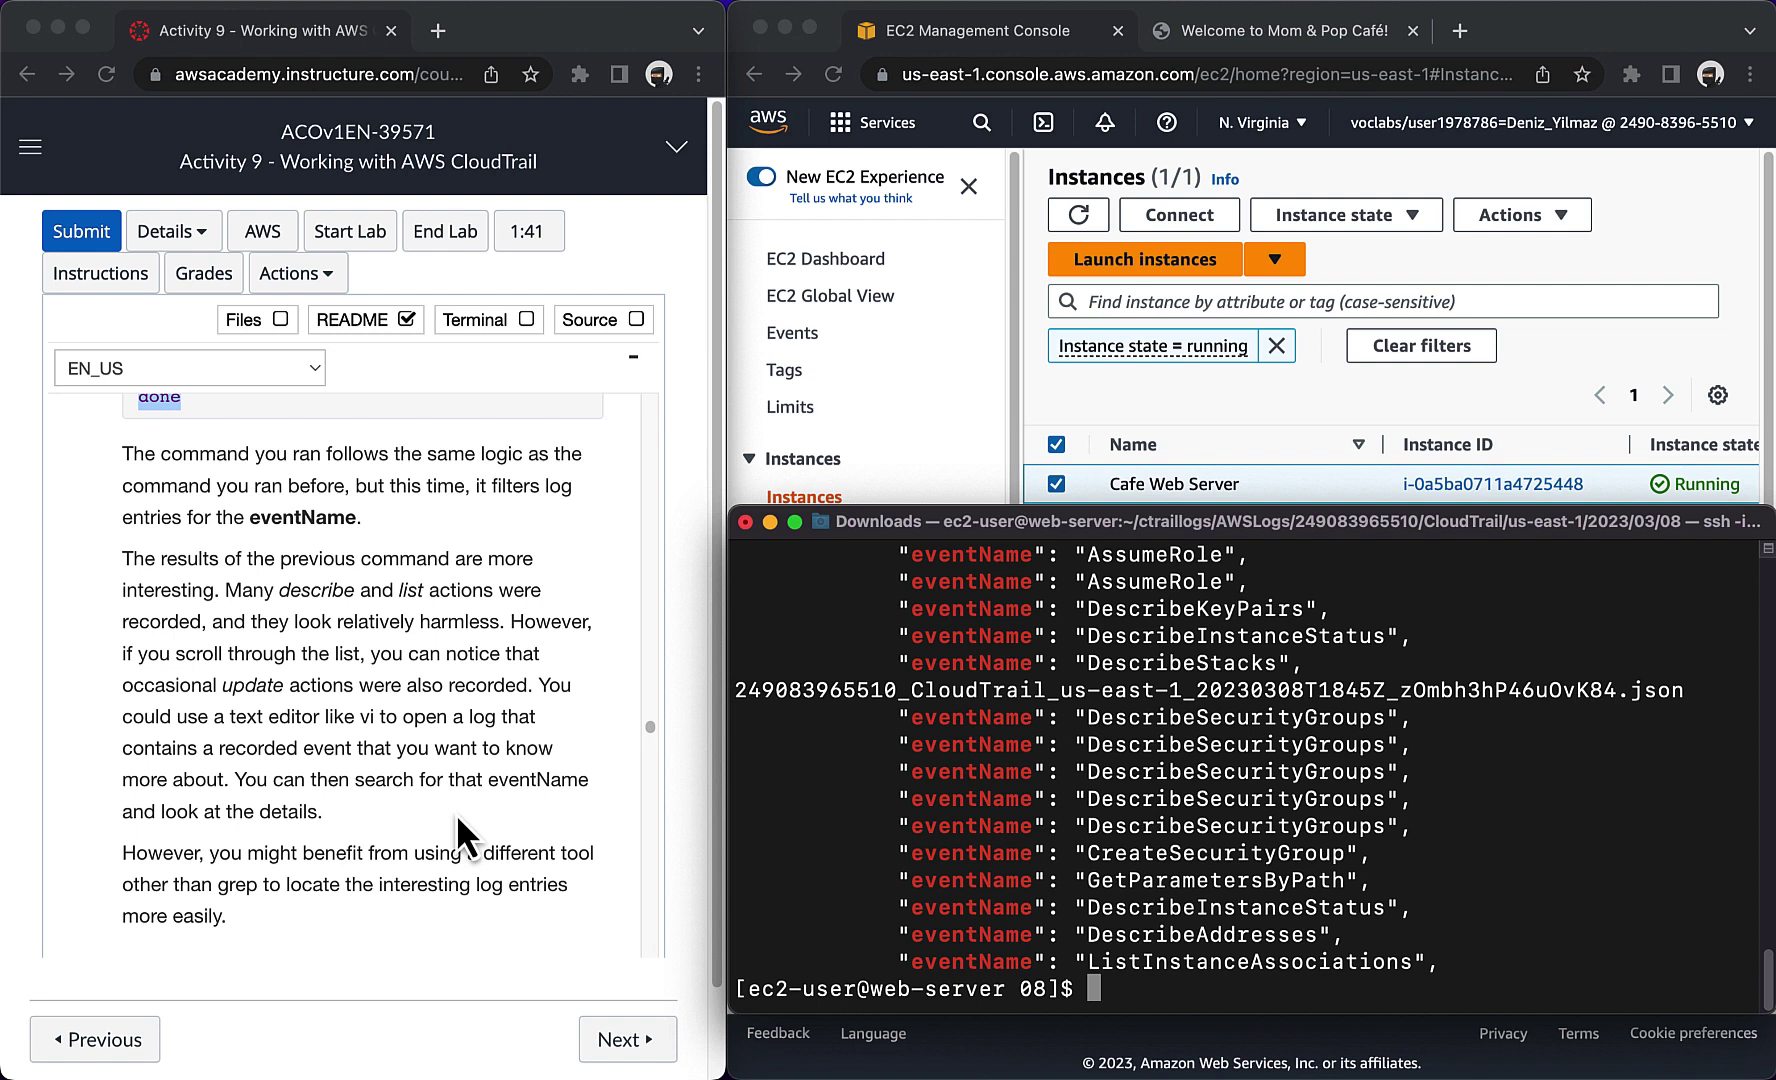
Step: Review the eventName entries in the terminal's log output and highlight the AuthorizeSecurityGroupIngress event
scroll(1130, 905, "up", 10)
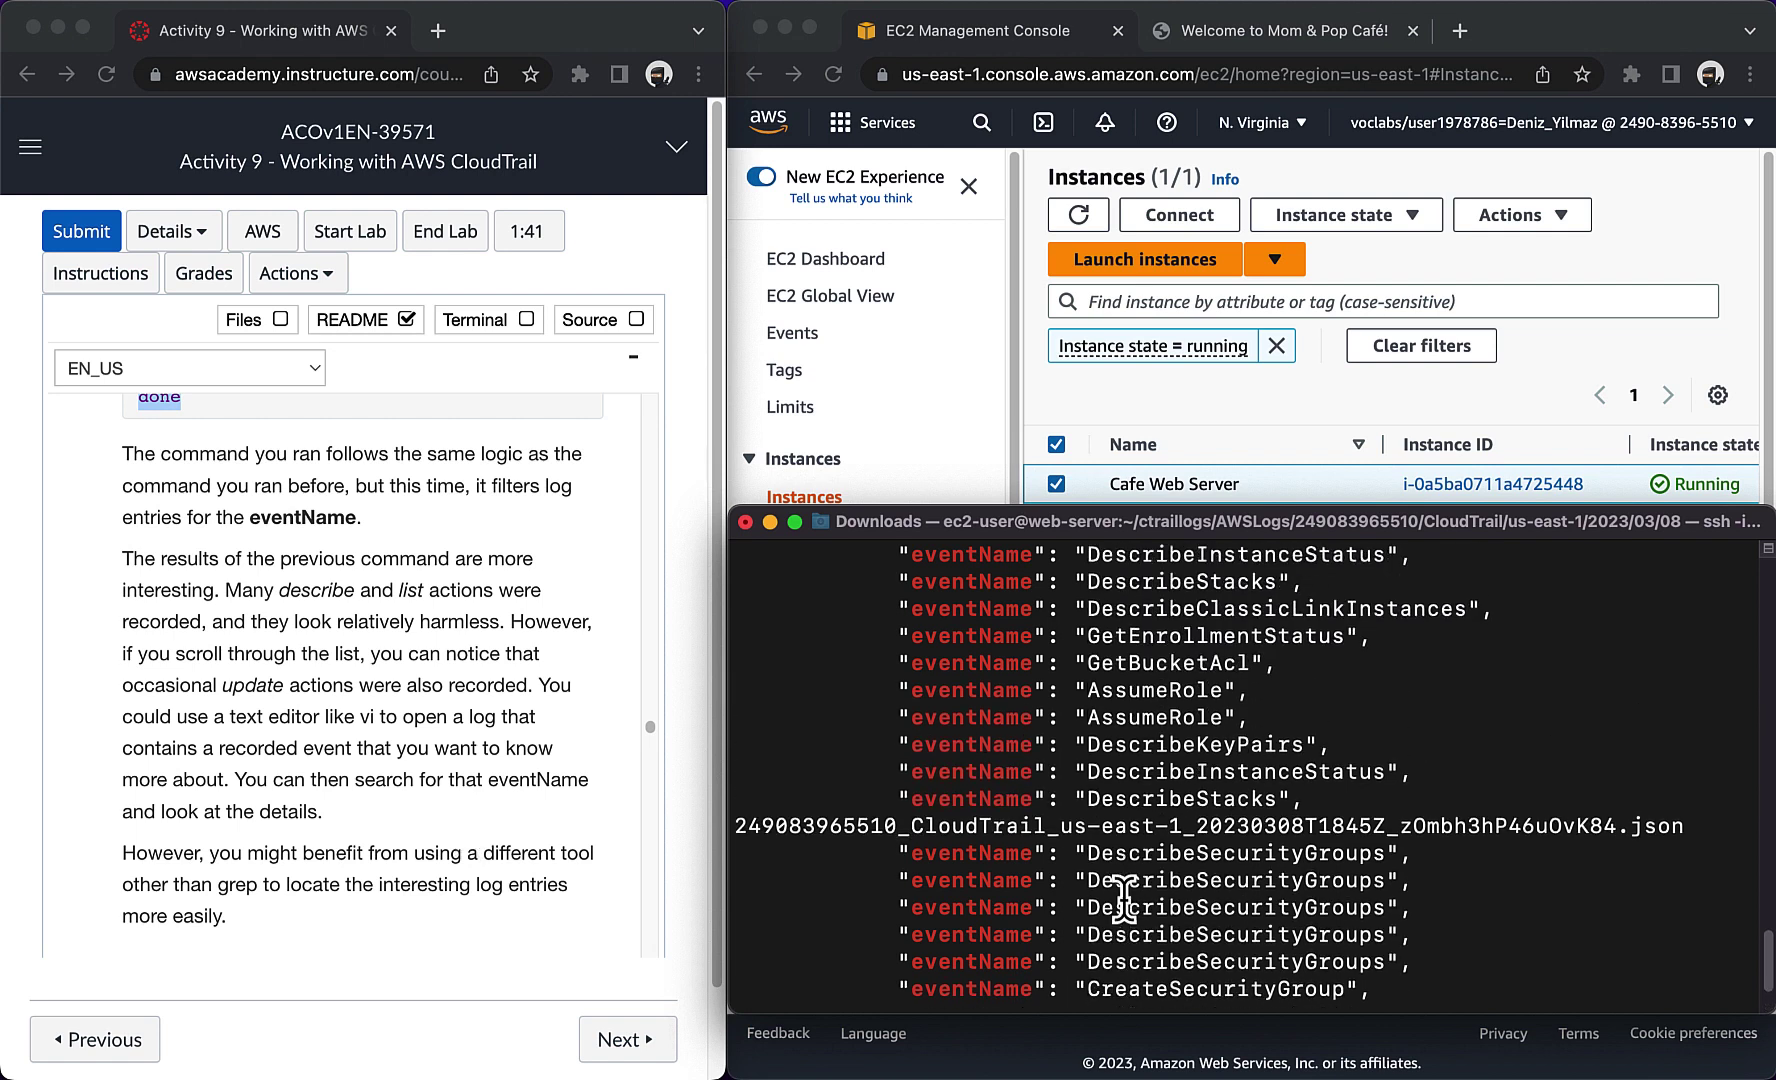
scroll(1124, 897, "up", 15)
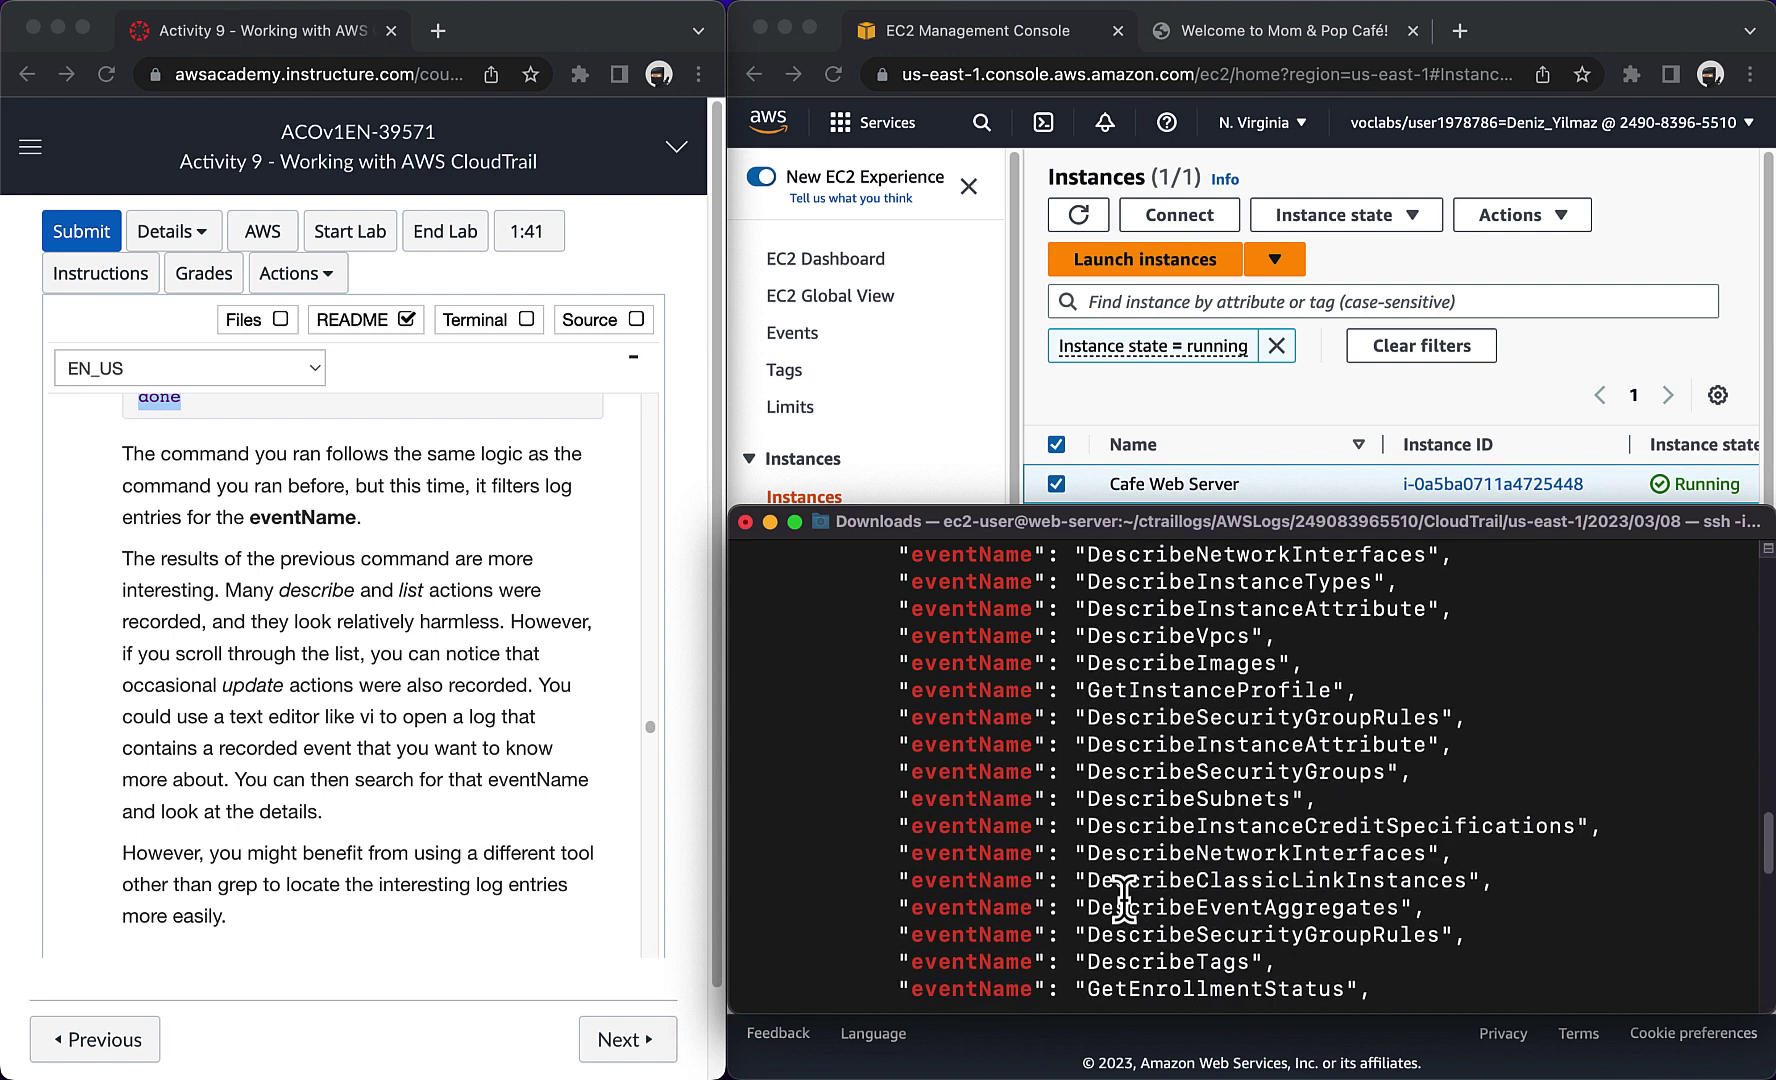
scroll(1124, 897, "up", 12)
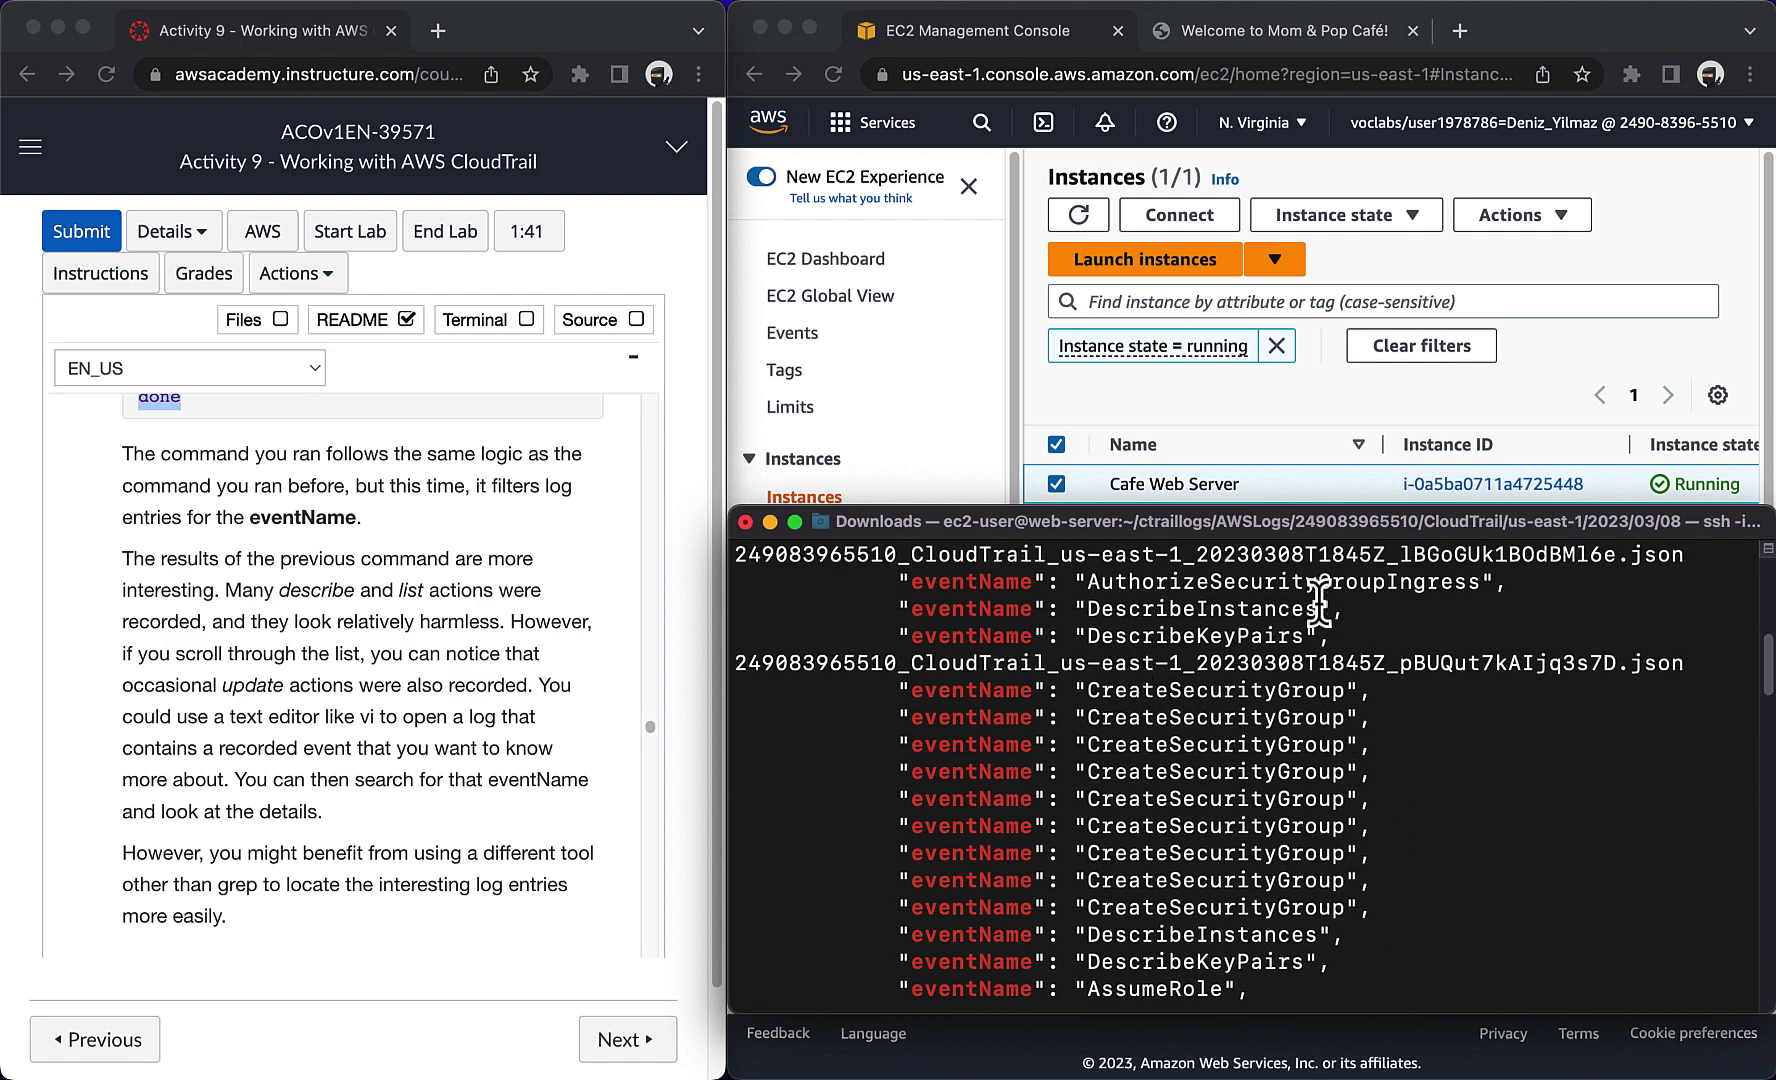
left_click_drag(1483, 581, 910, 581)
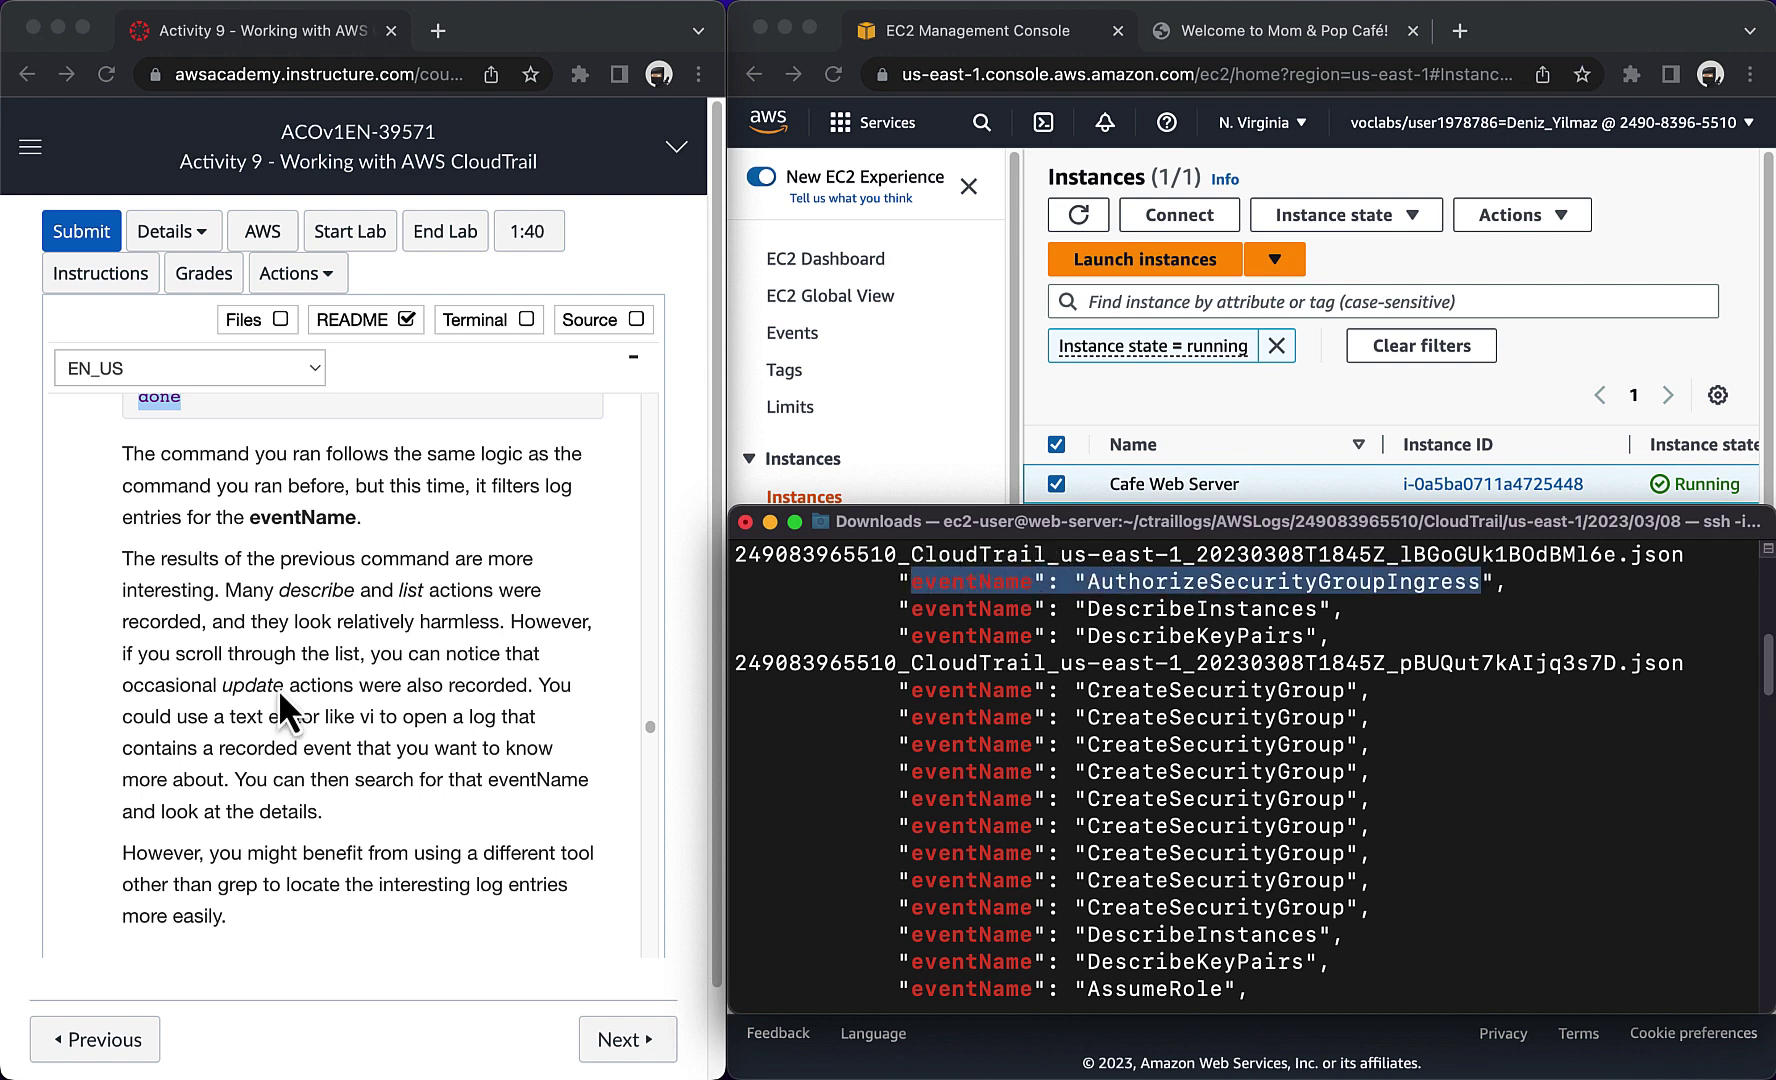
Step: Copy the step 47 lookup-events command that filters EventName by ConsoleLogin from the Task 3.5 instructions
scroll(300, 830, "down", 3)
scroll(300, 828, "down", 10)
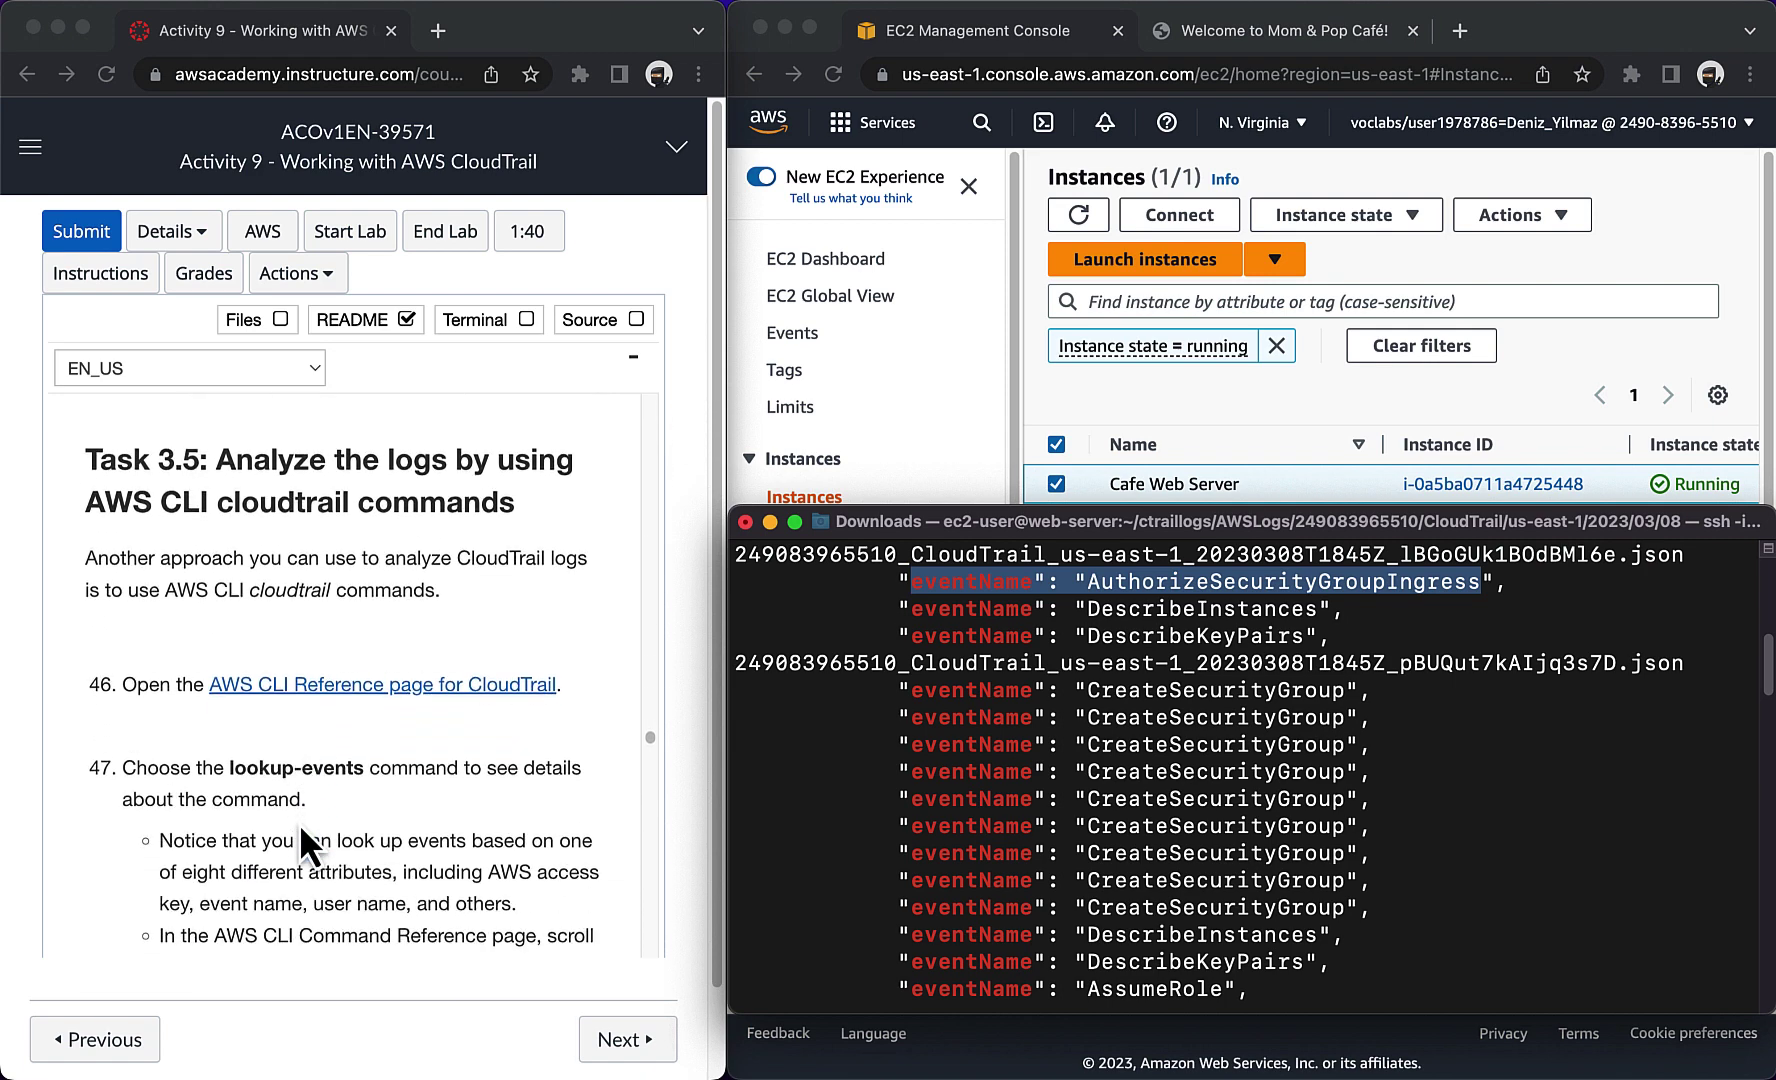
scroll(298, 823, "down", 5)
scroll(298, 823, "down", 2)
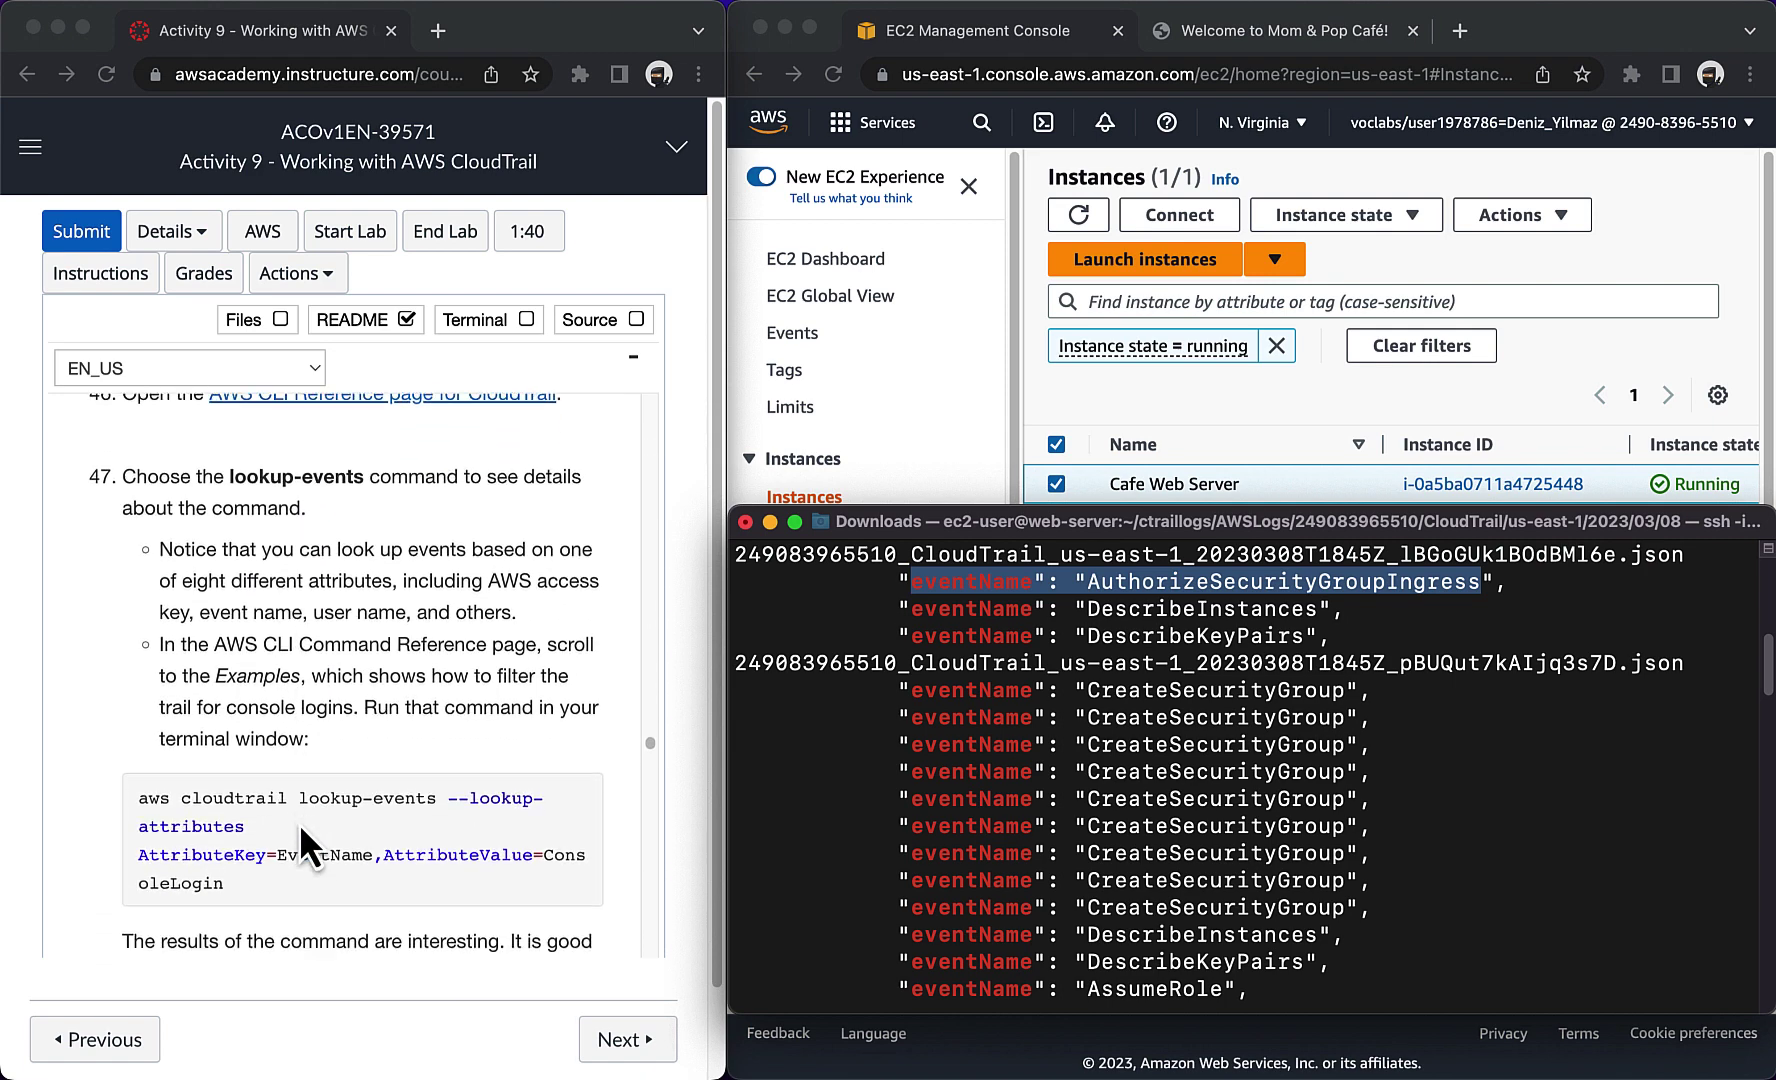
left_click(293, 827)
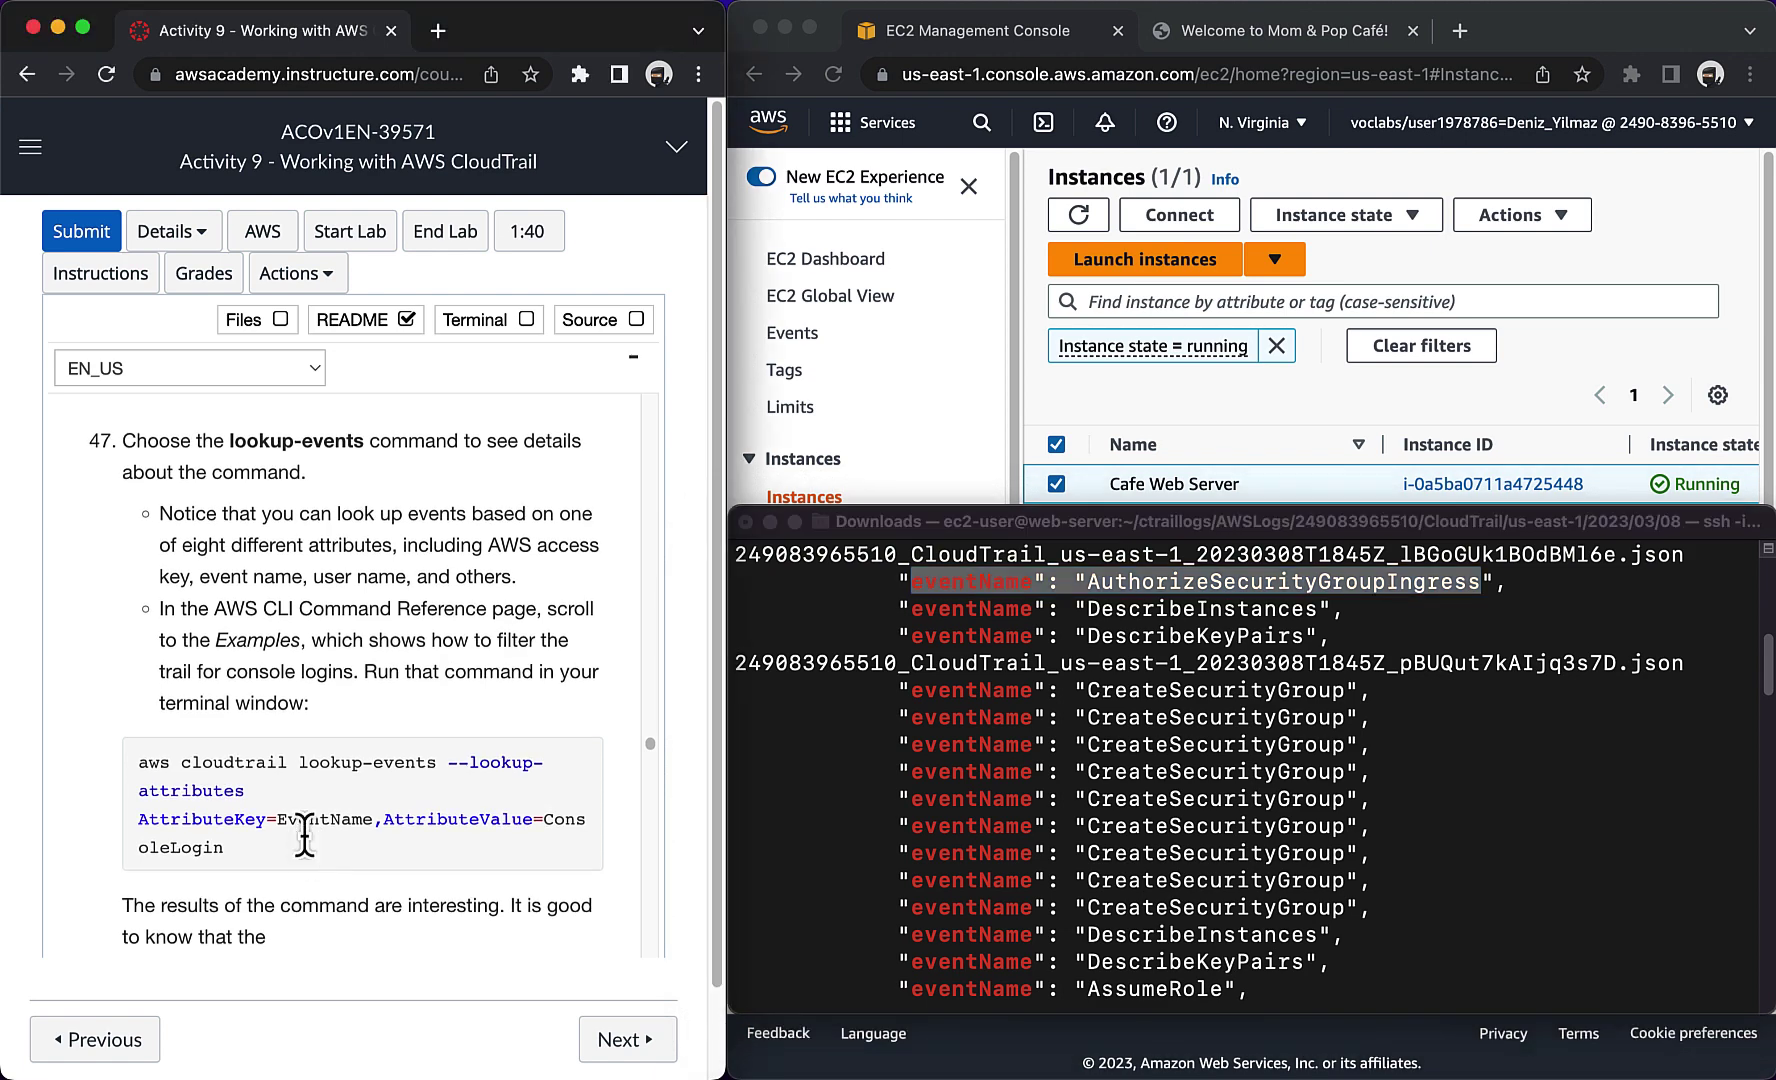
left_click_drag(304, 832, 117, 762)
left_click(117, 762)
left_click_drag(232, 873, 119, 766)
key("super+c")
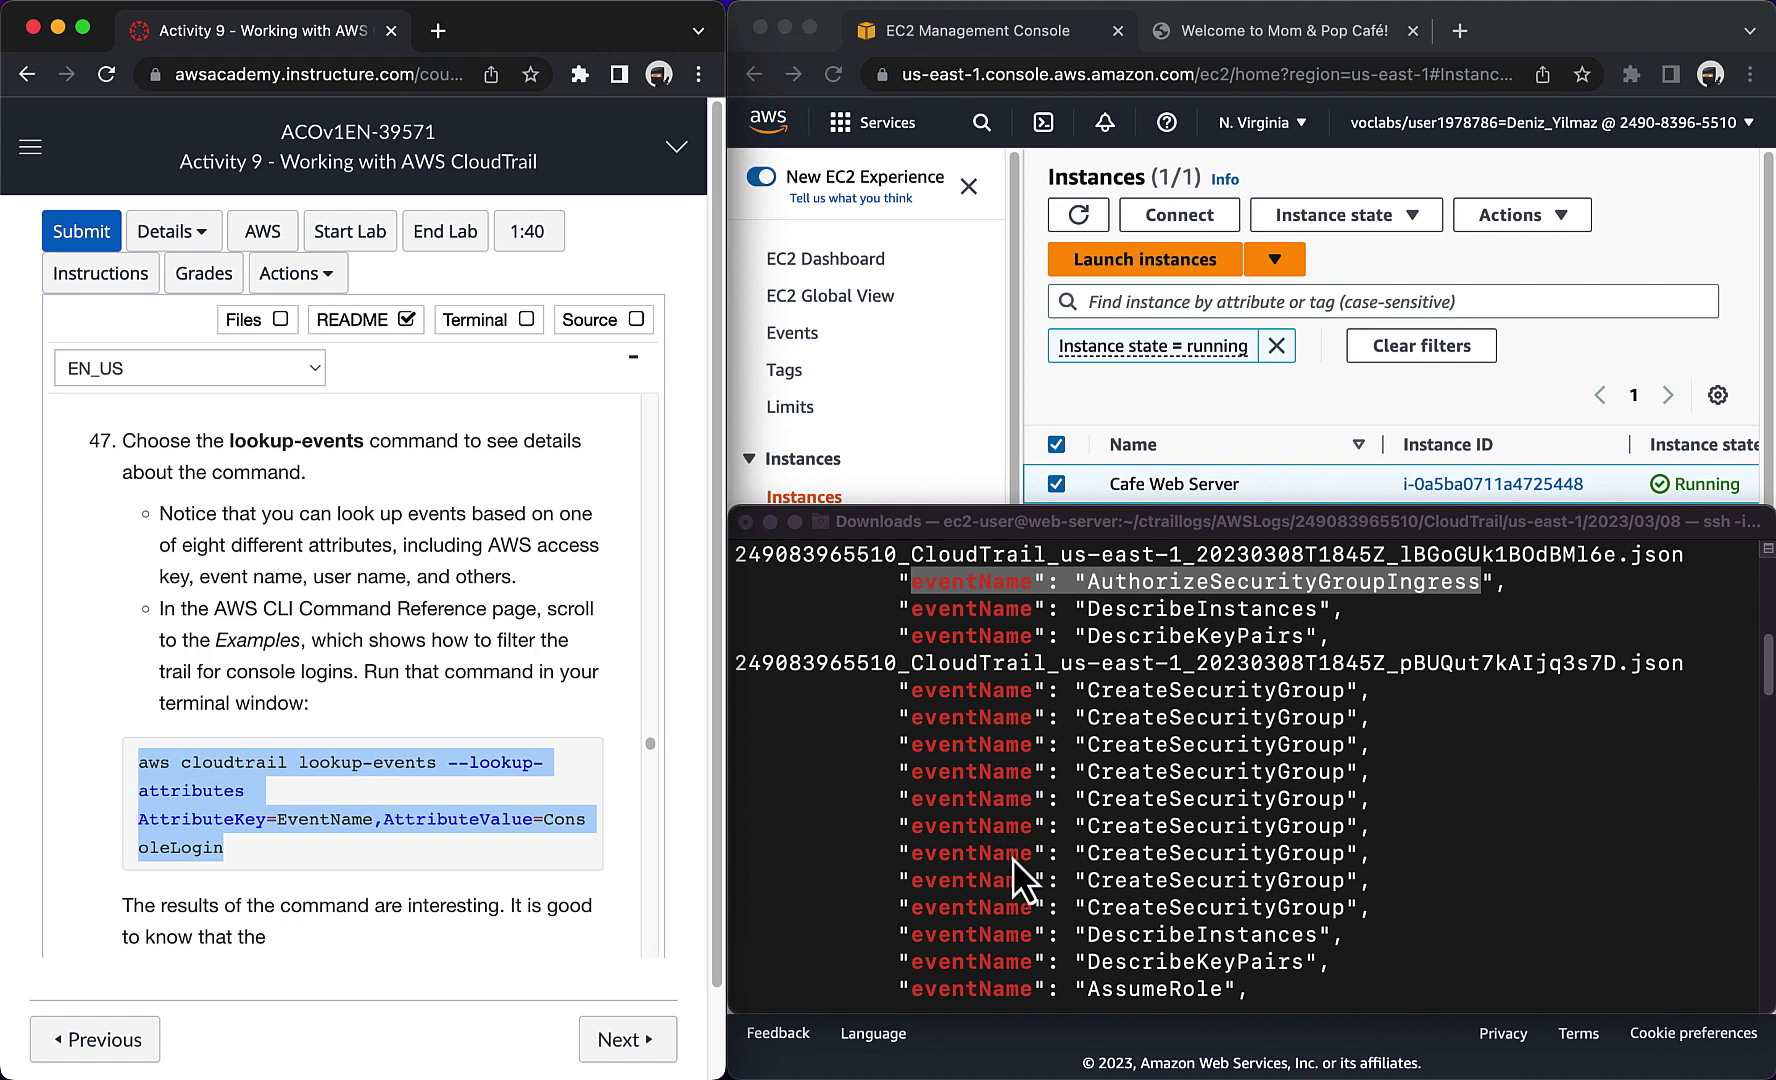
Step: Clear the terminal and run the copied cloudtrail lookup-events command for ConsoleLogin events
scroll(1011, 857, "down", 10)
left_click(1118, 985)
type("cle")
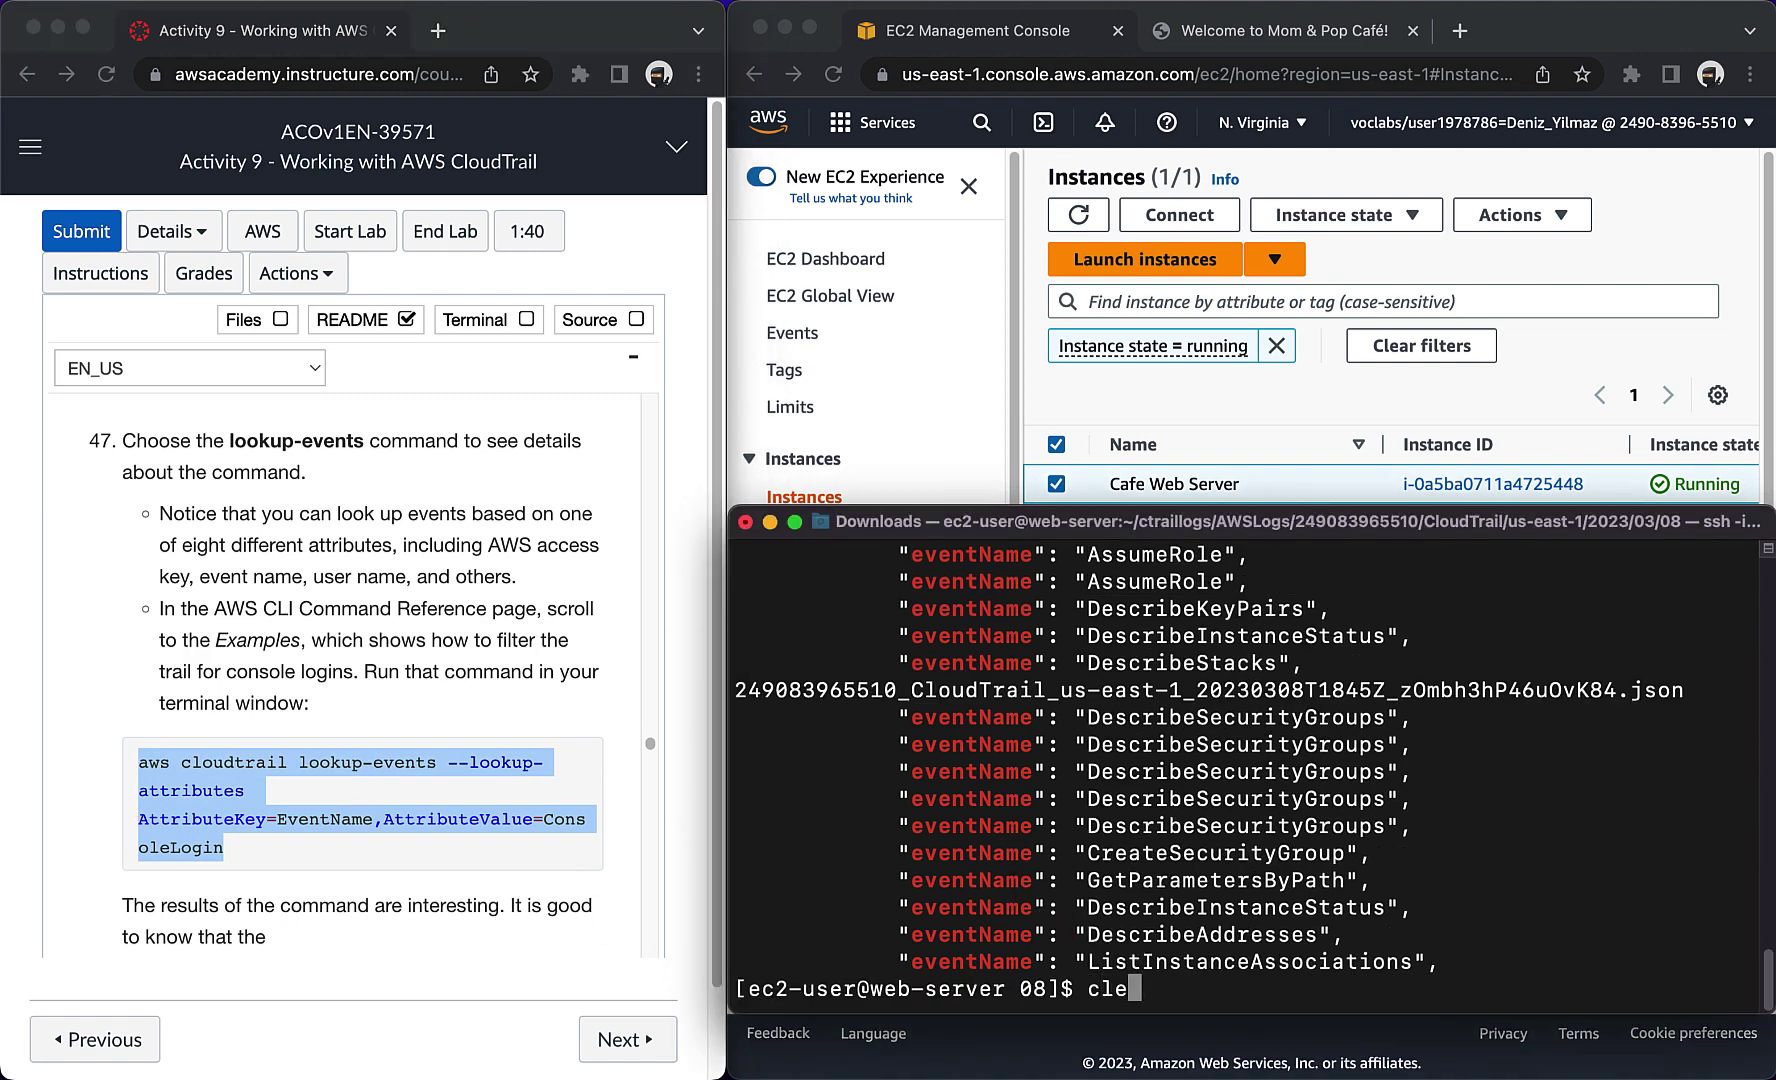
type("ar")
key("Return")
key("super+v")
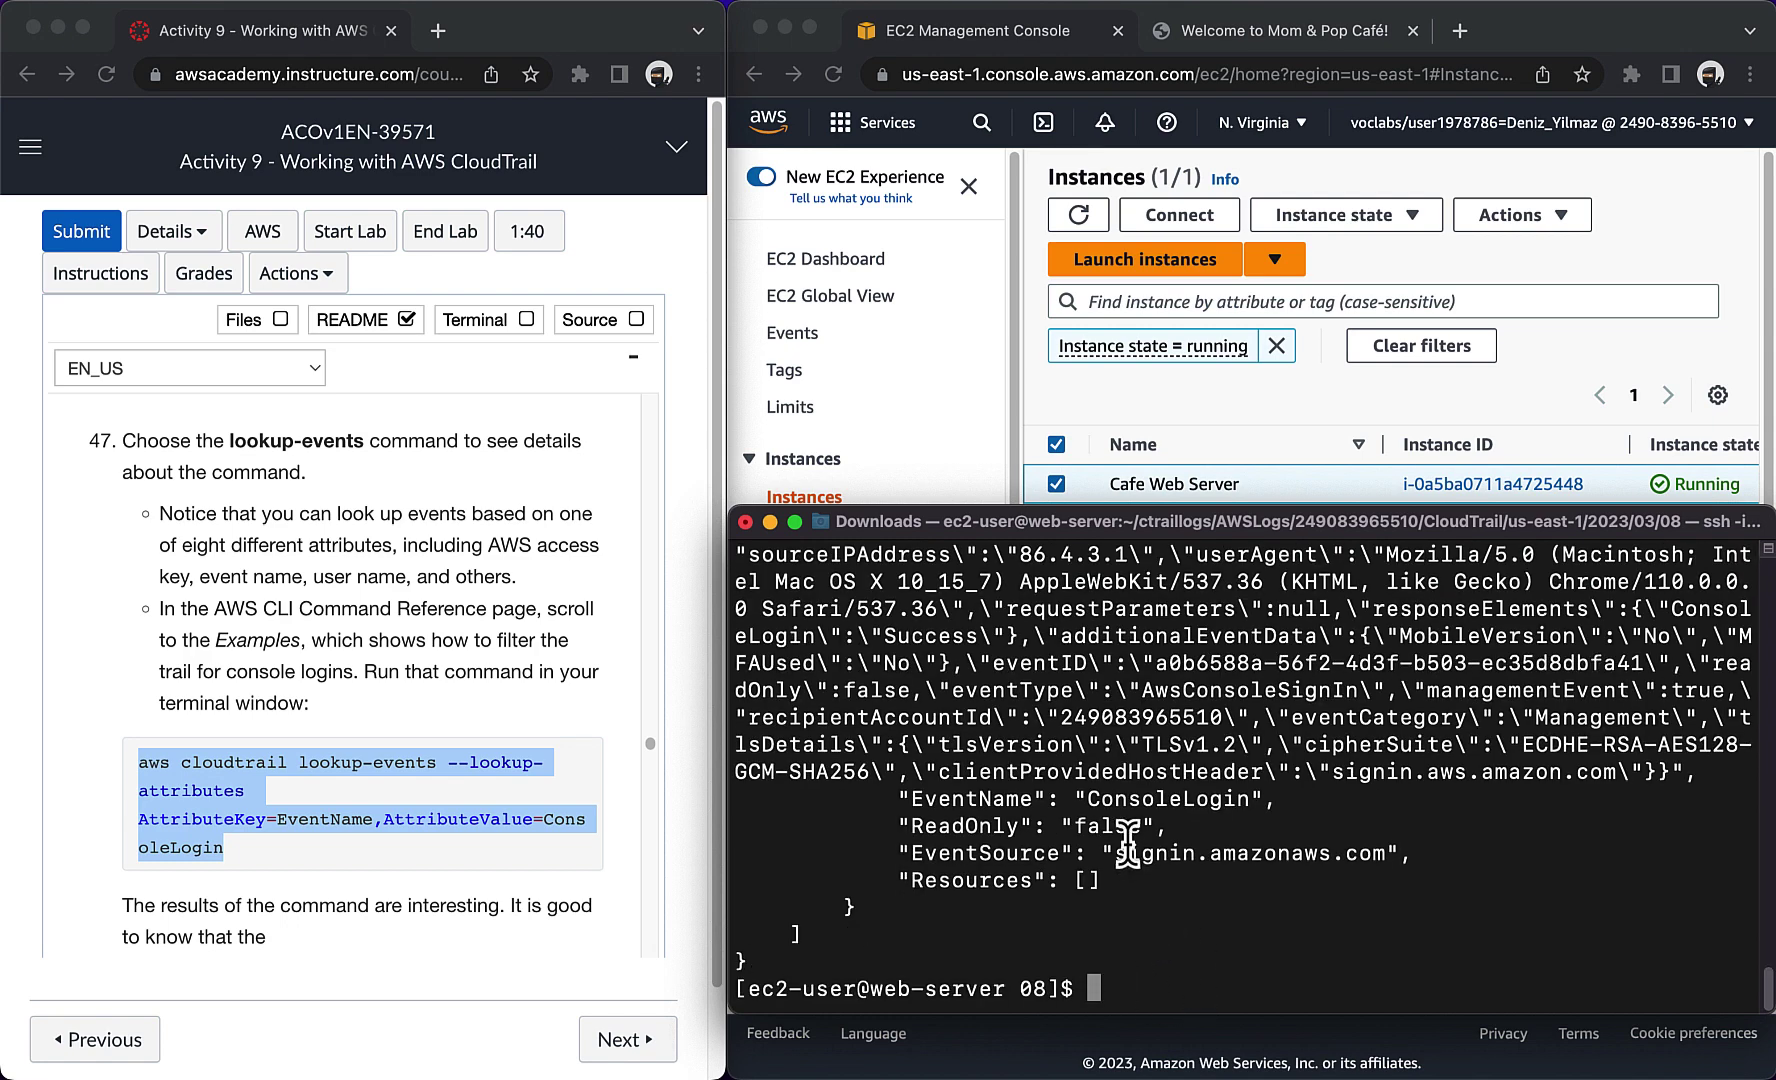
Step: Examine the ConsoleLogin events in the terminal output, checking the Username of each login
scroll(1133, 846, "up", 3)
scroll(1130, 845, "down", 3)
scroll(1128, 838, "up", 10)
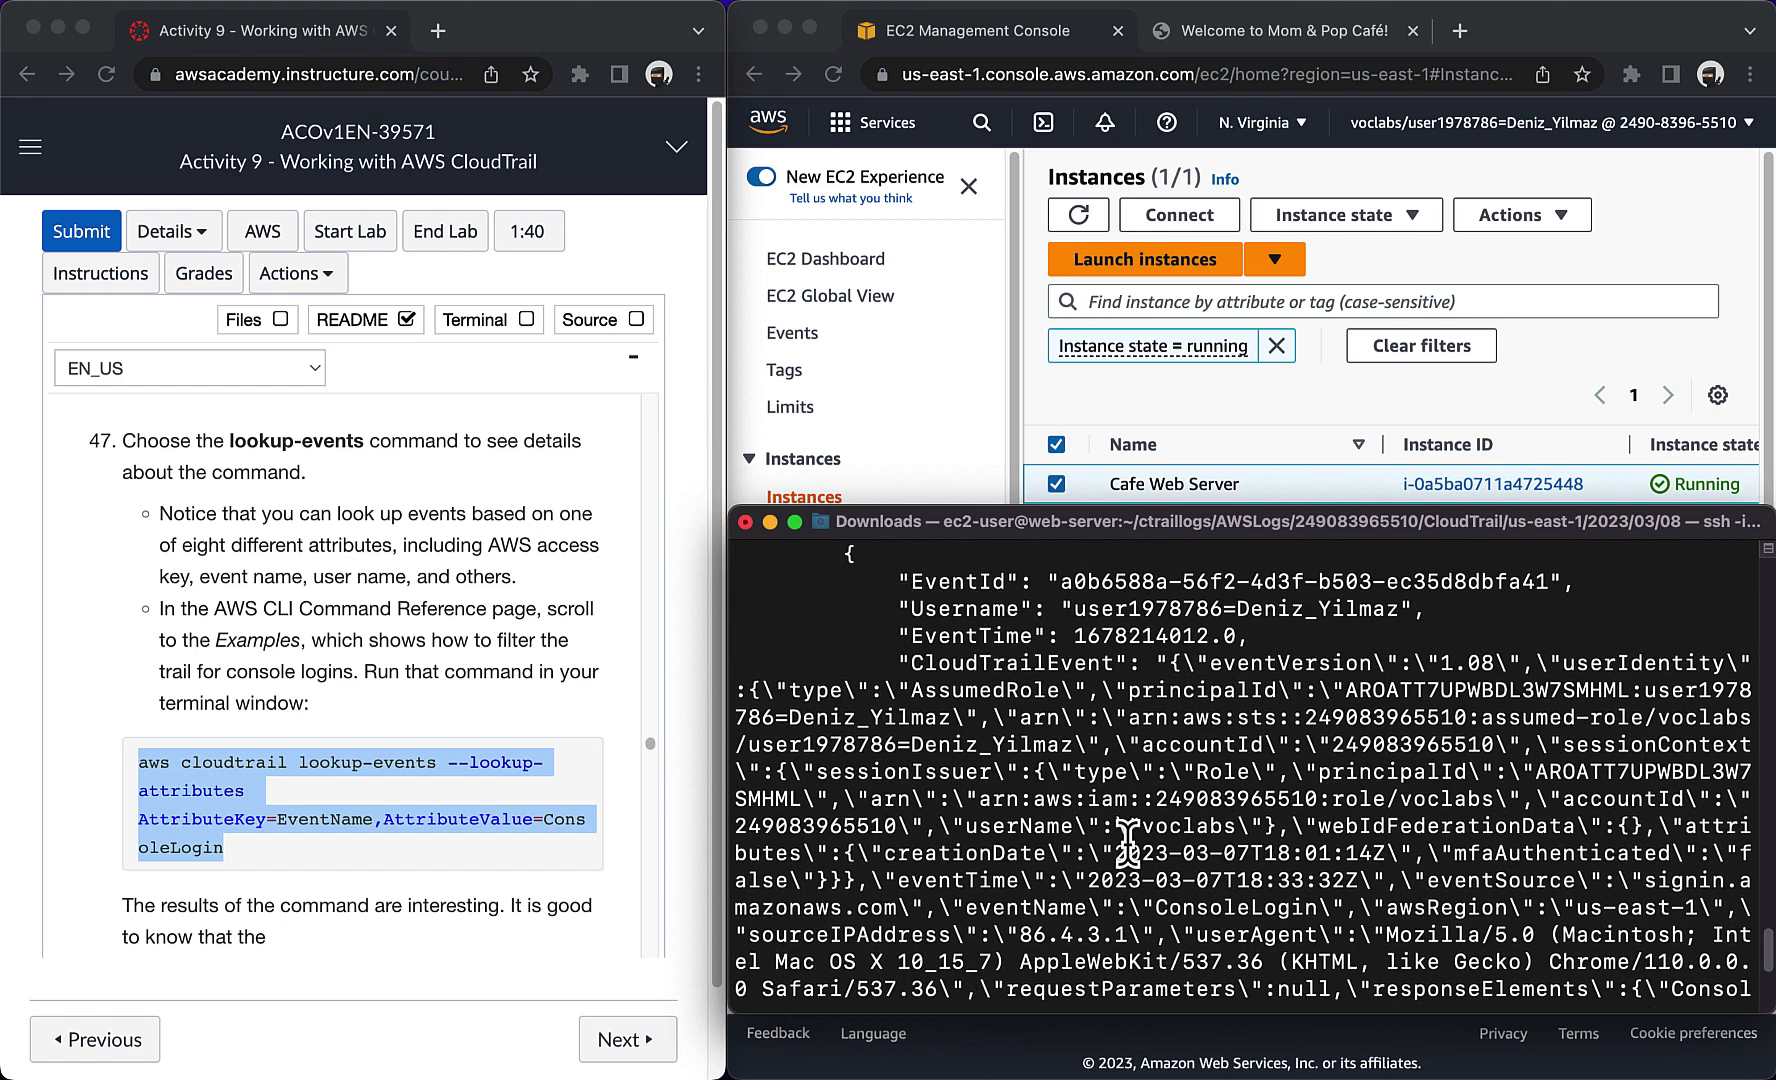
double_click(1250, 717)
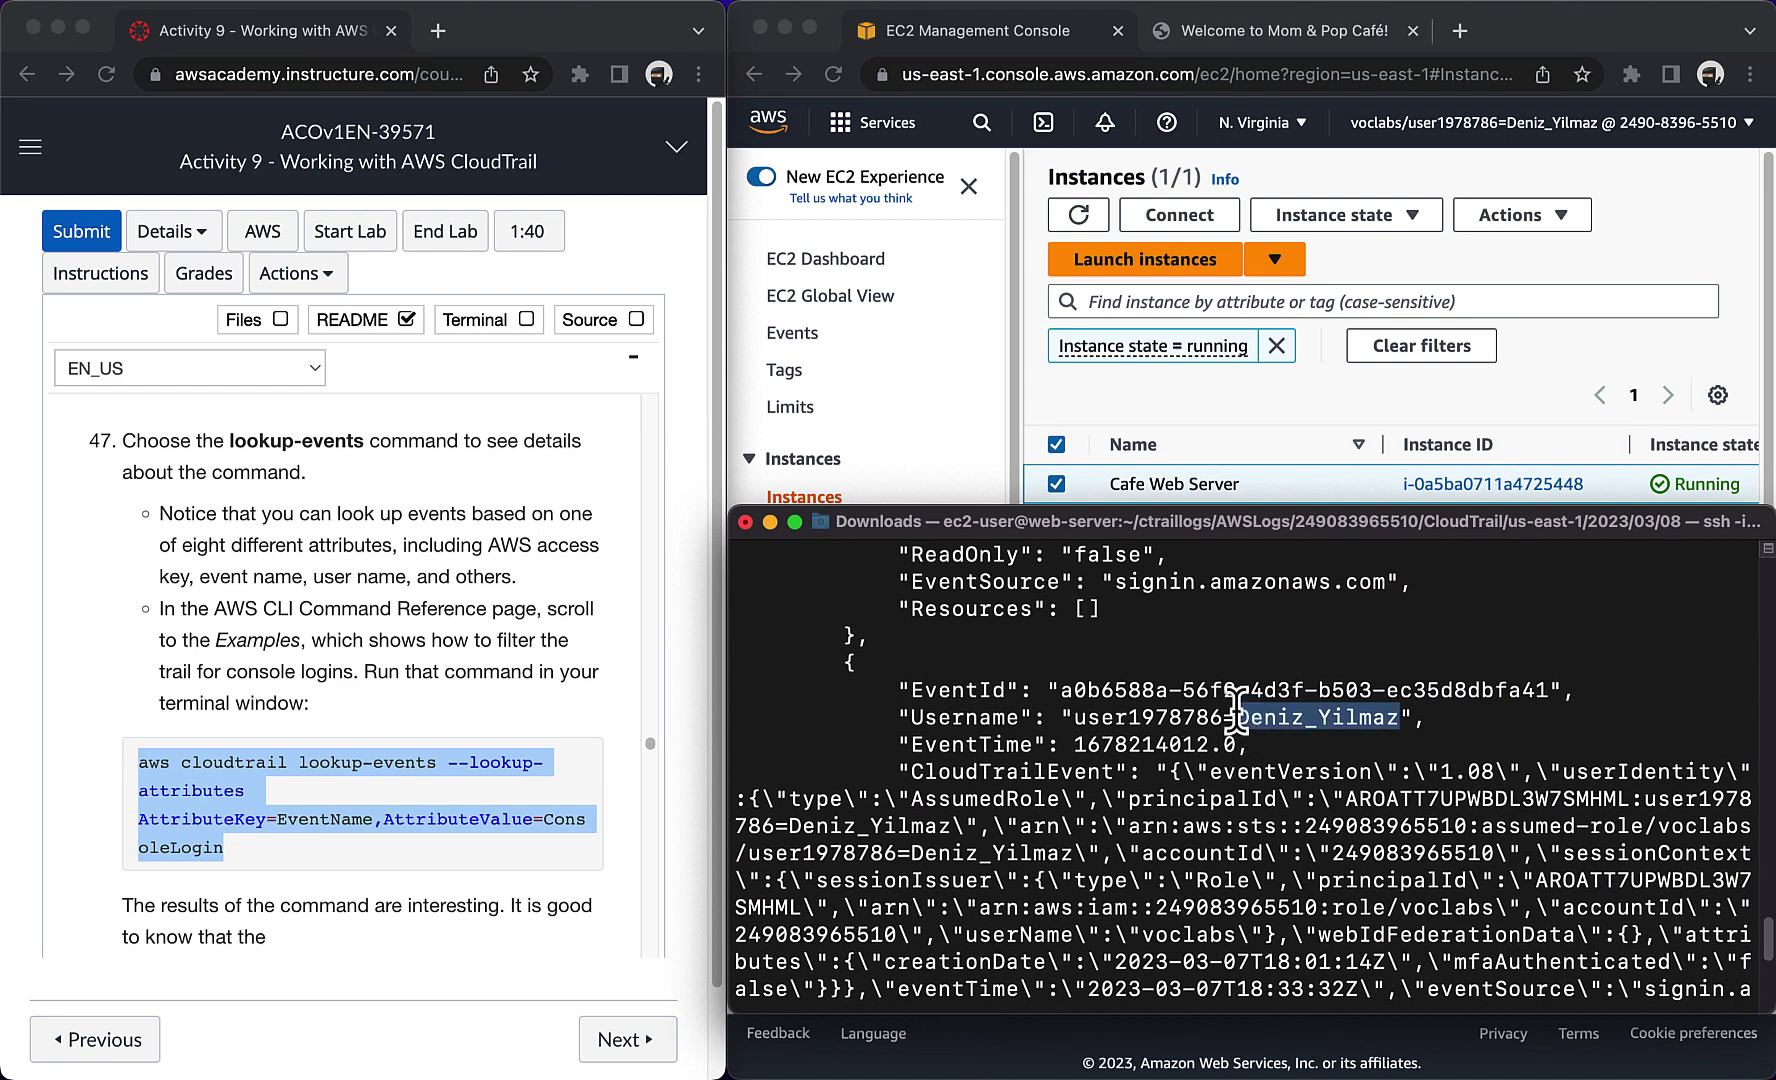
scroll(1171, 695, "up", 3)
scroll(1171, 695, "up", 10)
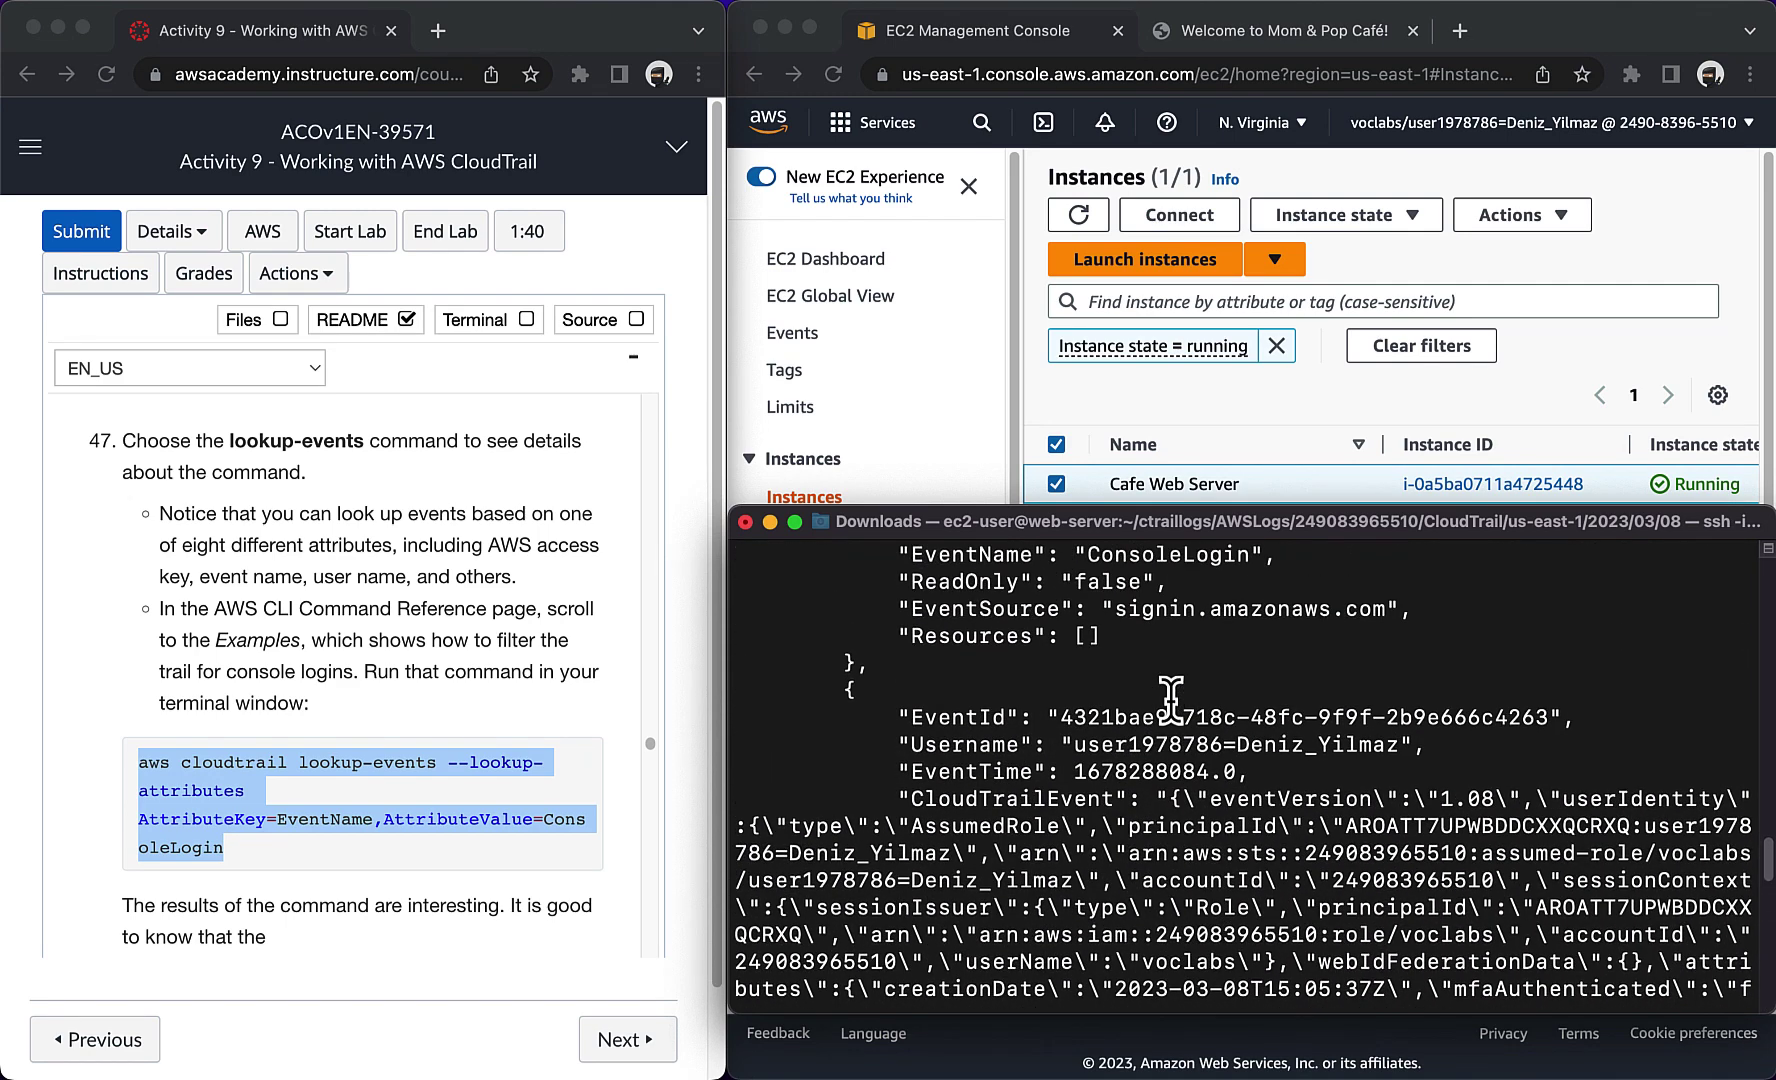
double_click(1300, 744)
scroll(1280, 740, "up", 10)
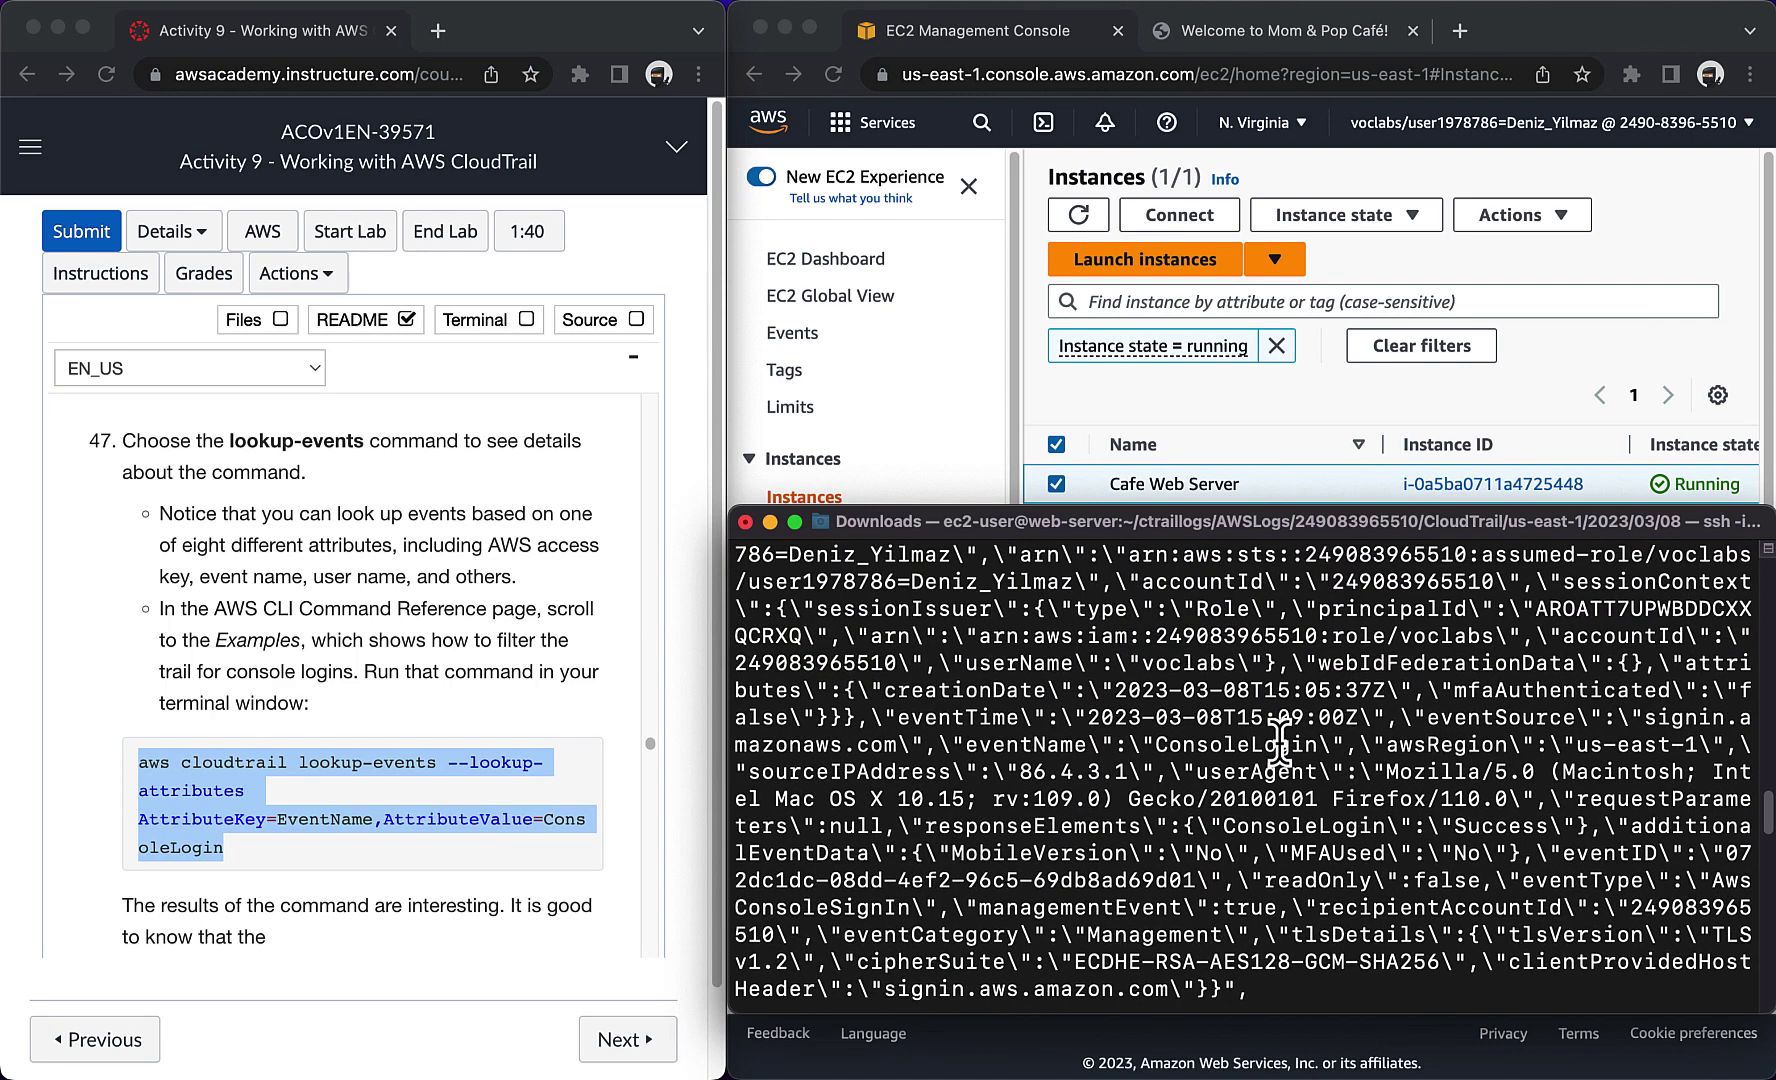
double_click(1280, 717)
scroll(1280, 716, "up", 10)
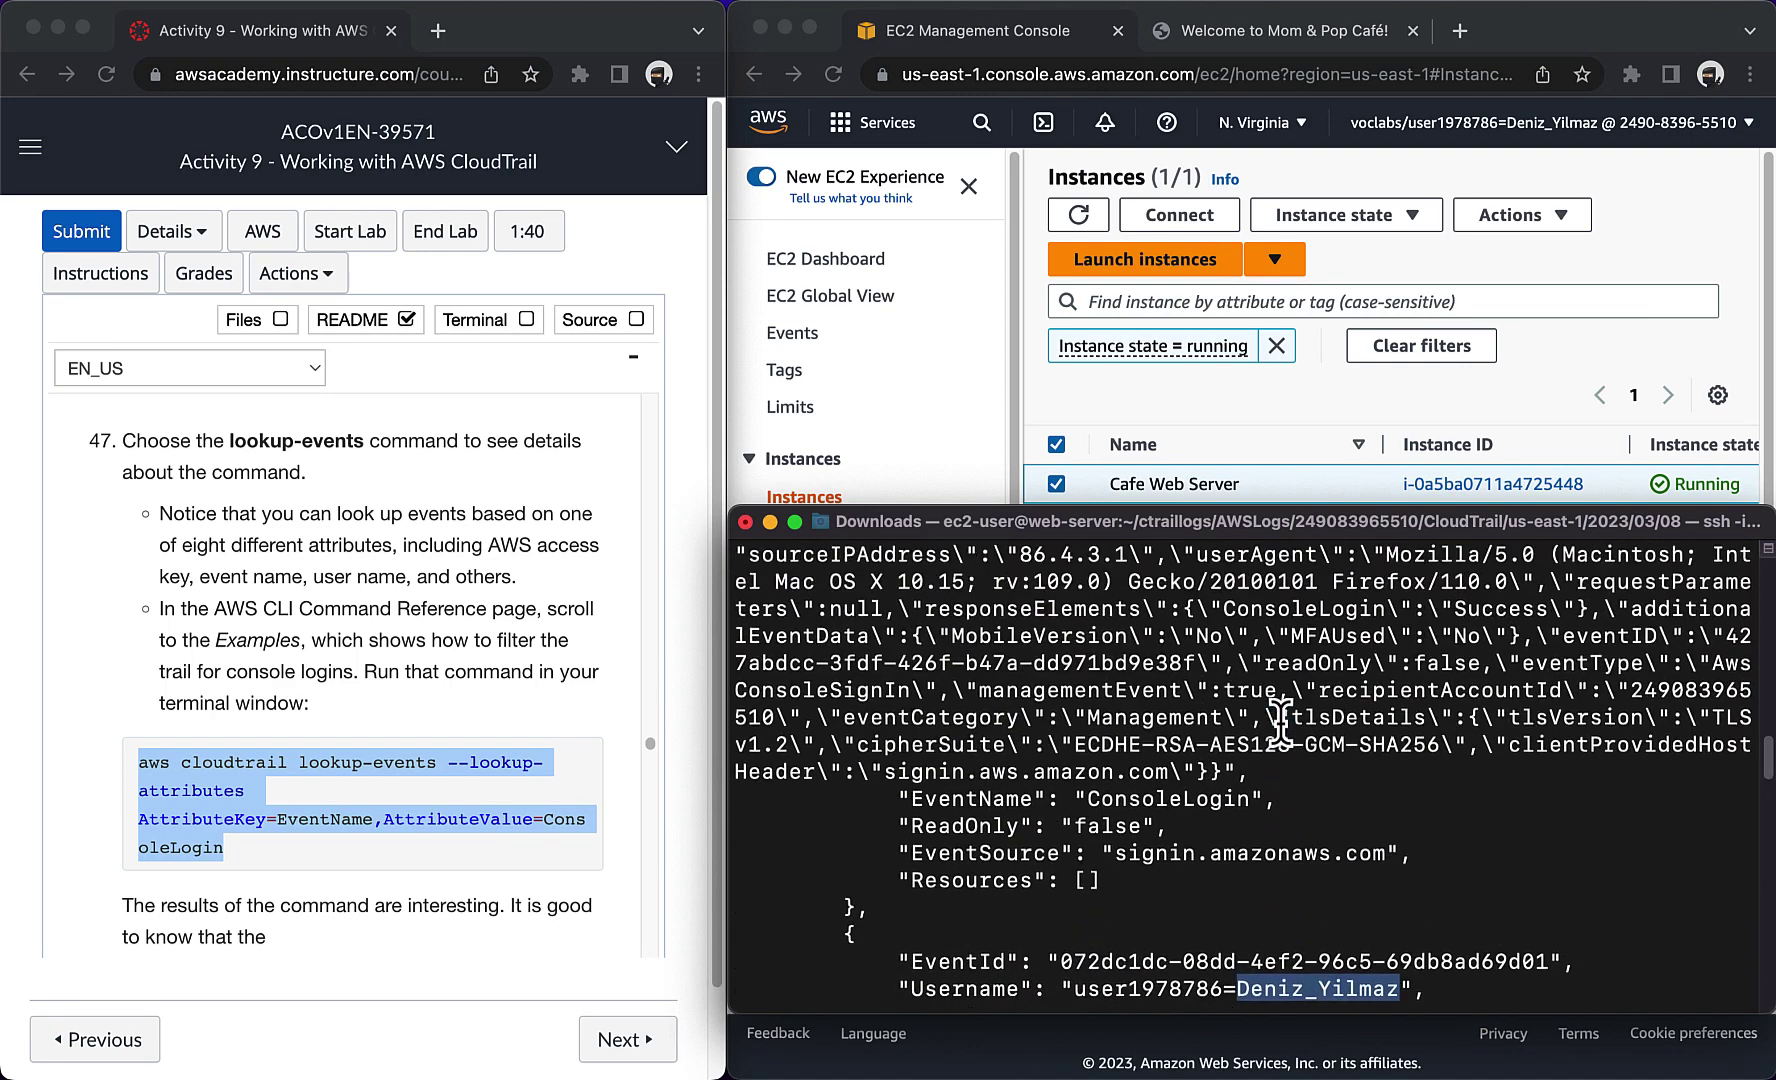
scroll(1280, 717, "up", 3)
double_click(1281, 690)
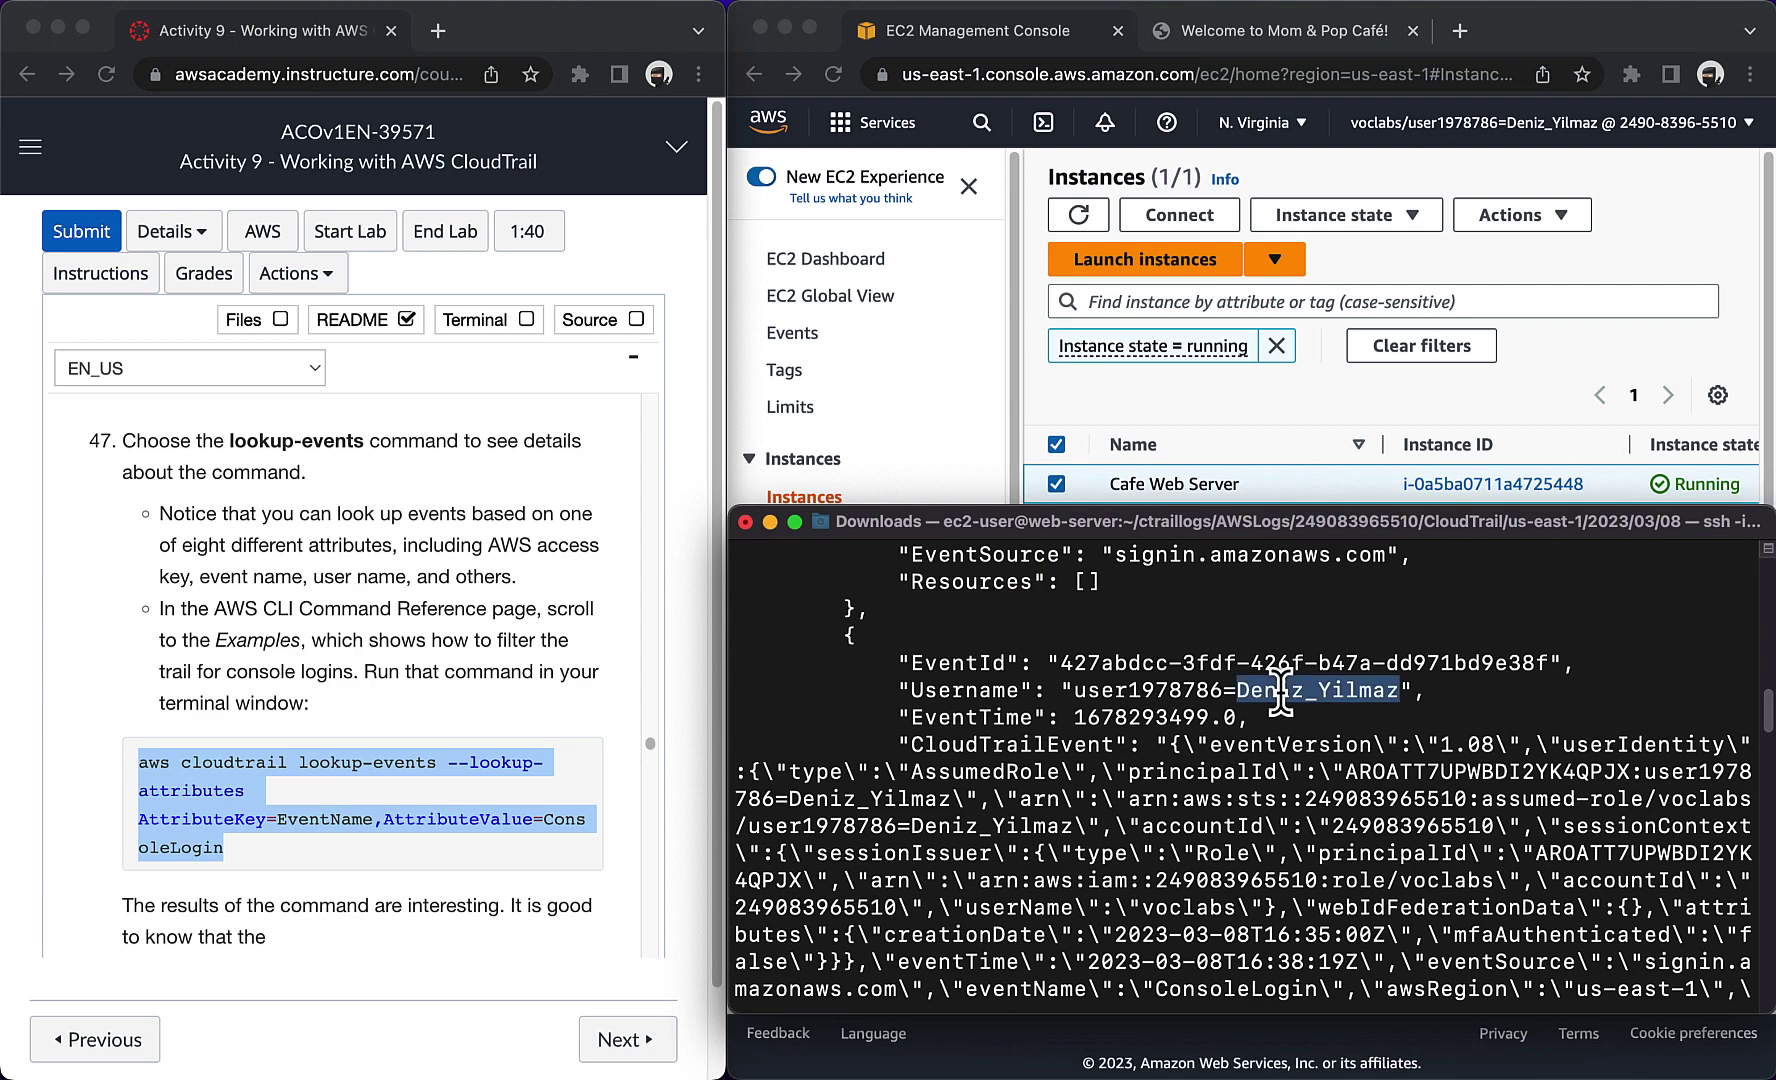
scroll(1281, 690, "up", 10)
double_click(1282, 663)
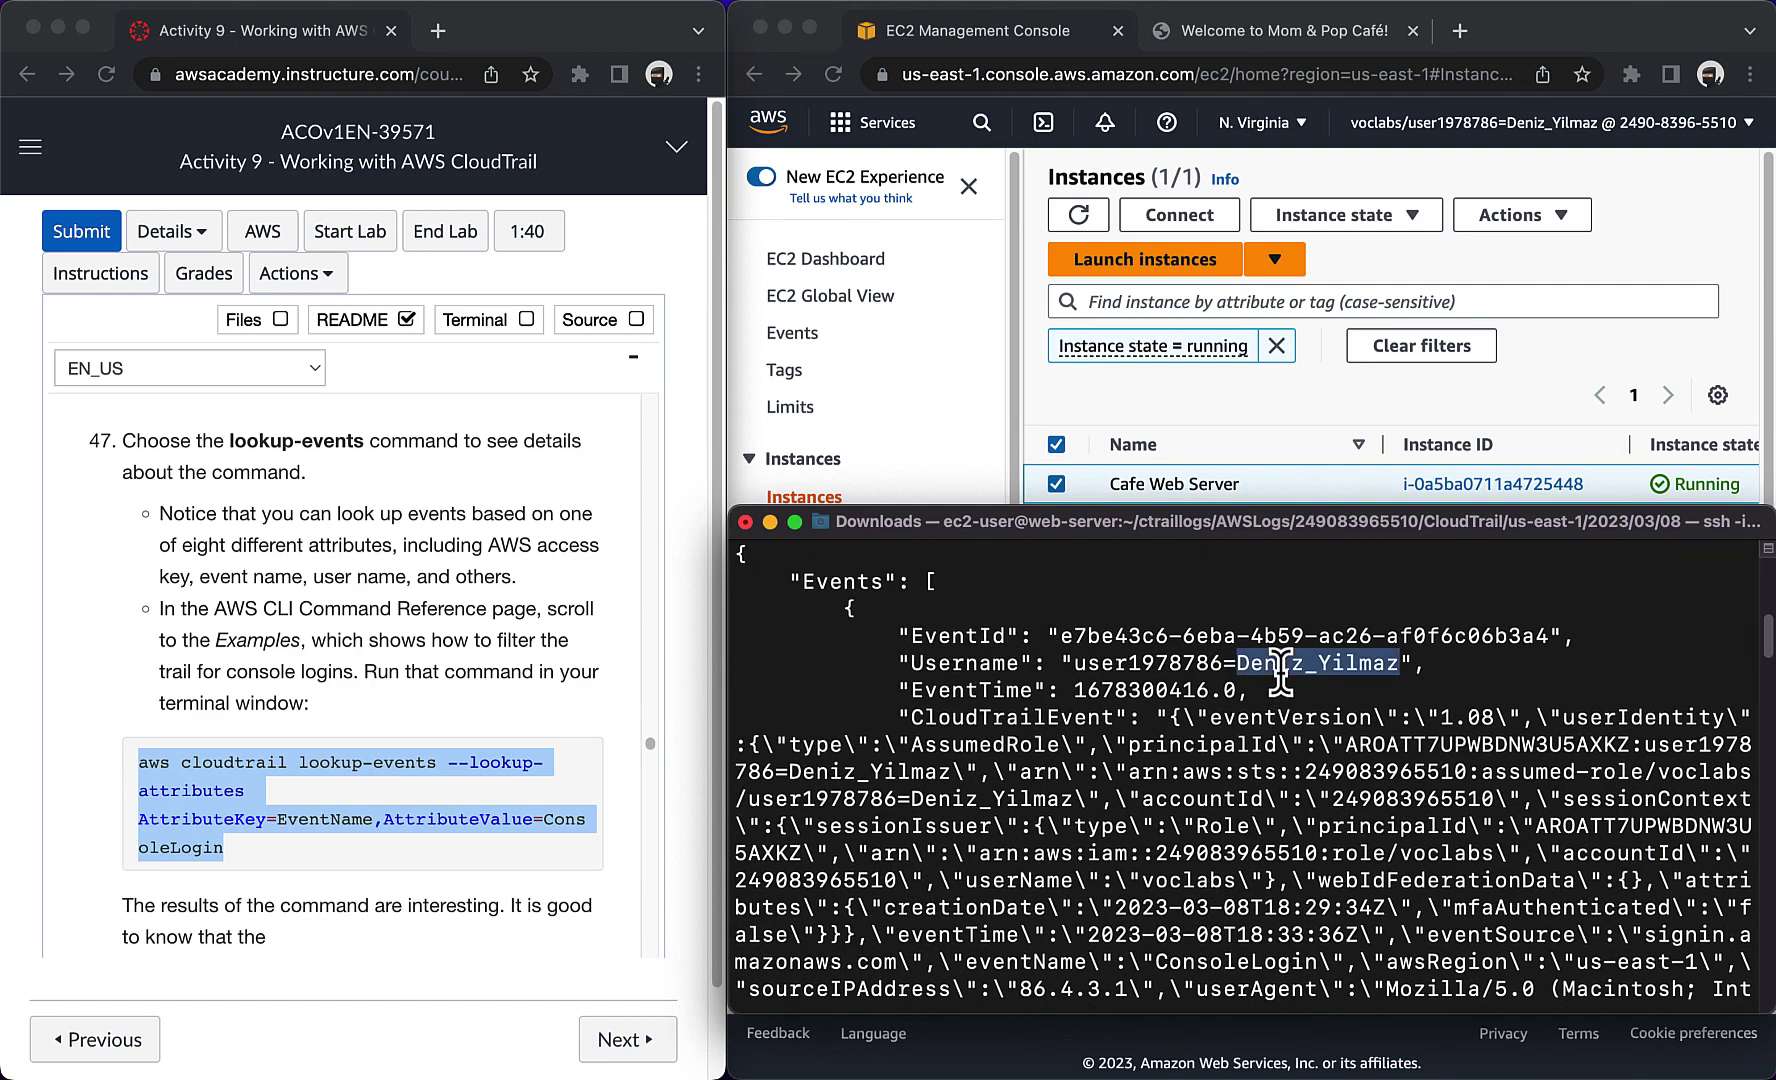
scroll(1281, 670, "up", 5)
scroll(1281, 677, "down", 15)
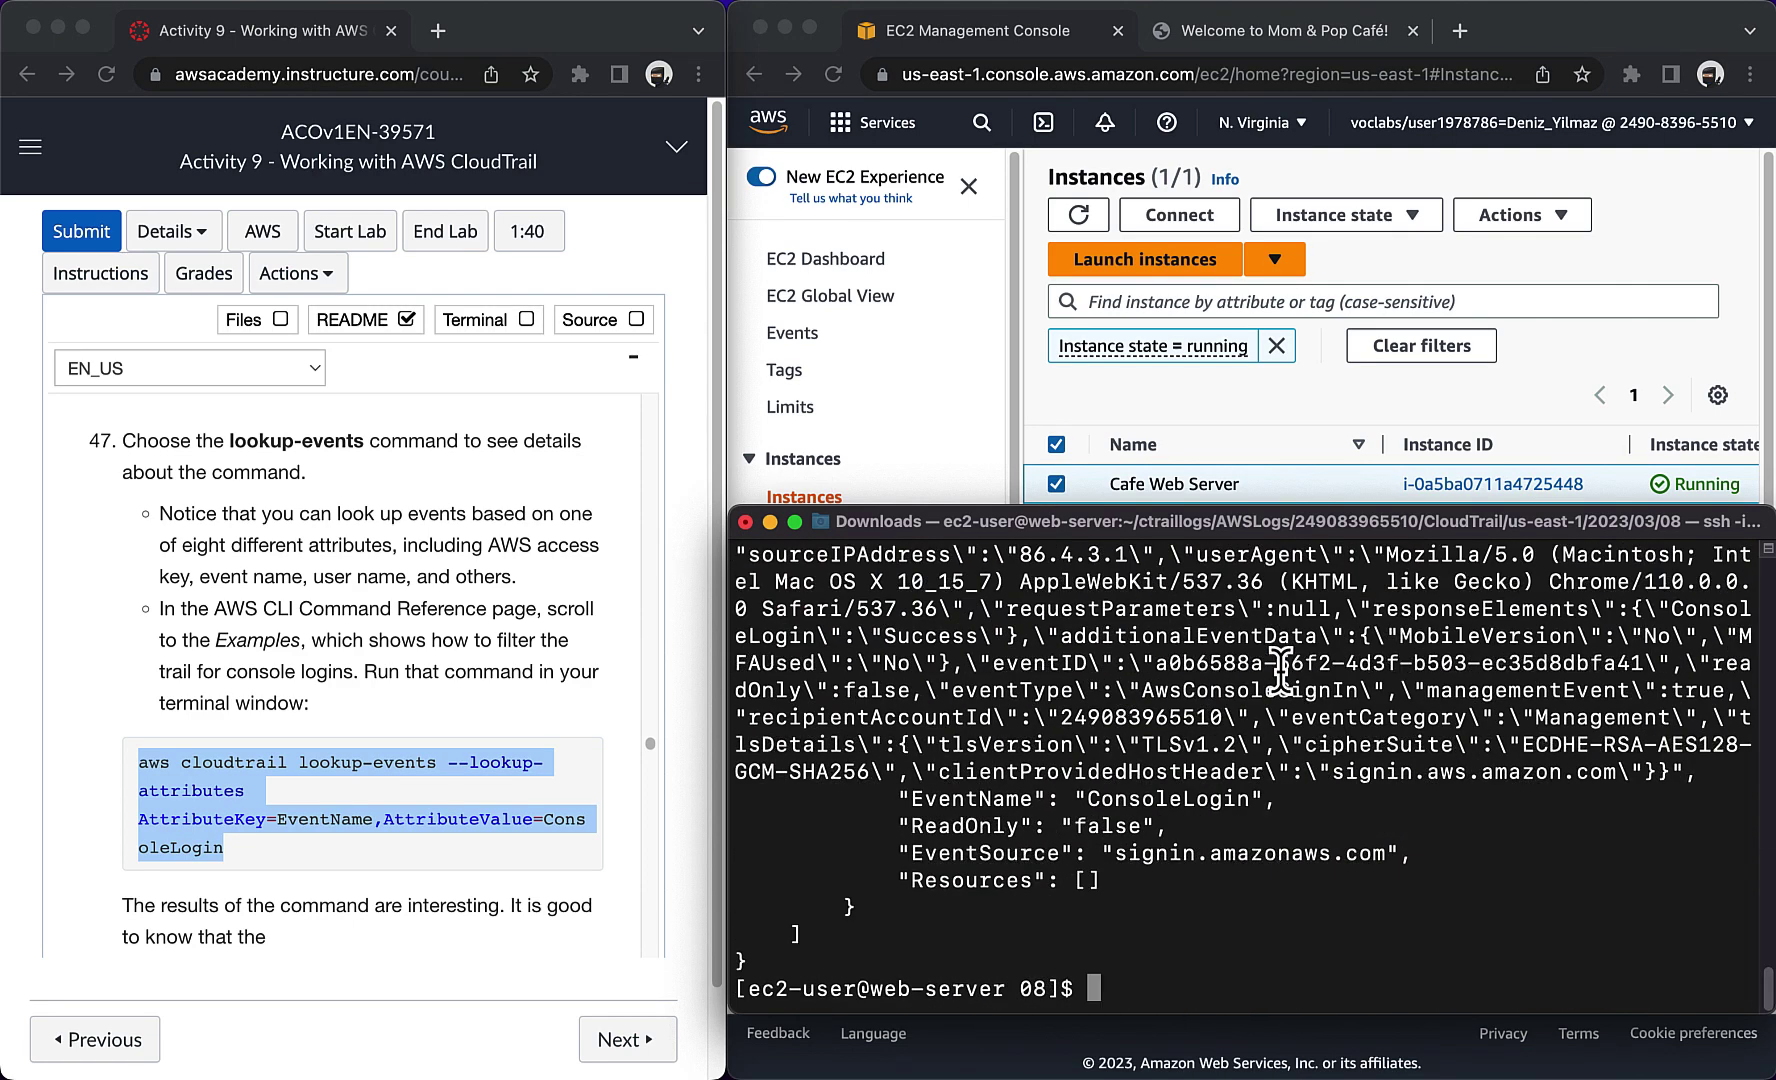
Step: Read the notes on the console login results and copy the step 48 lookup-events command for AWS::EC2::SecurityGroup resources with text output
left_click(368, 844)
scroll(368, 844, "down", 5)
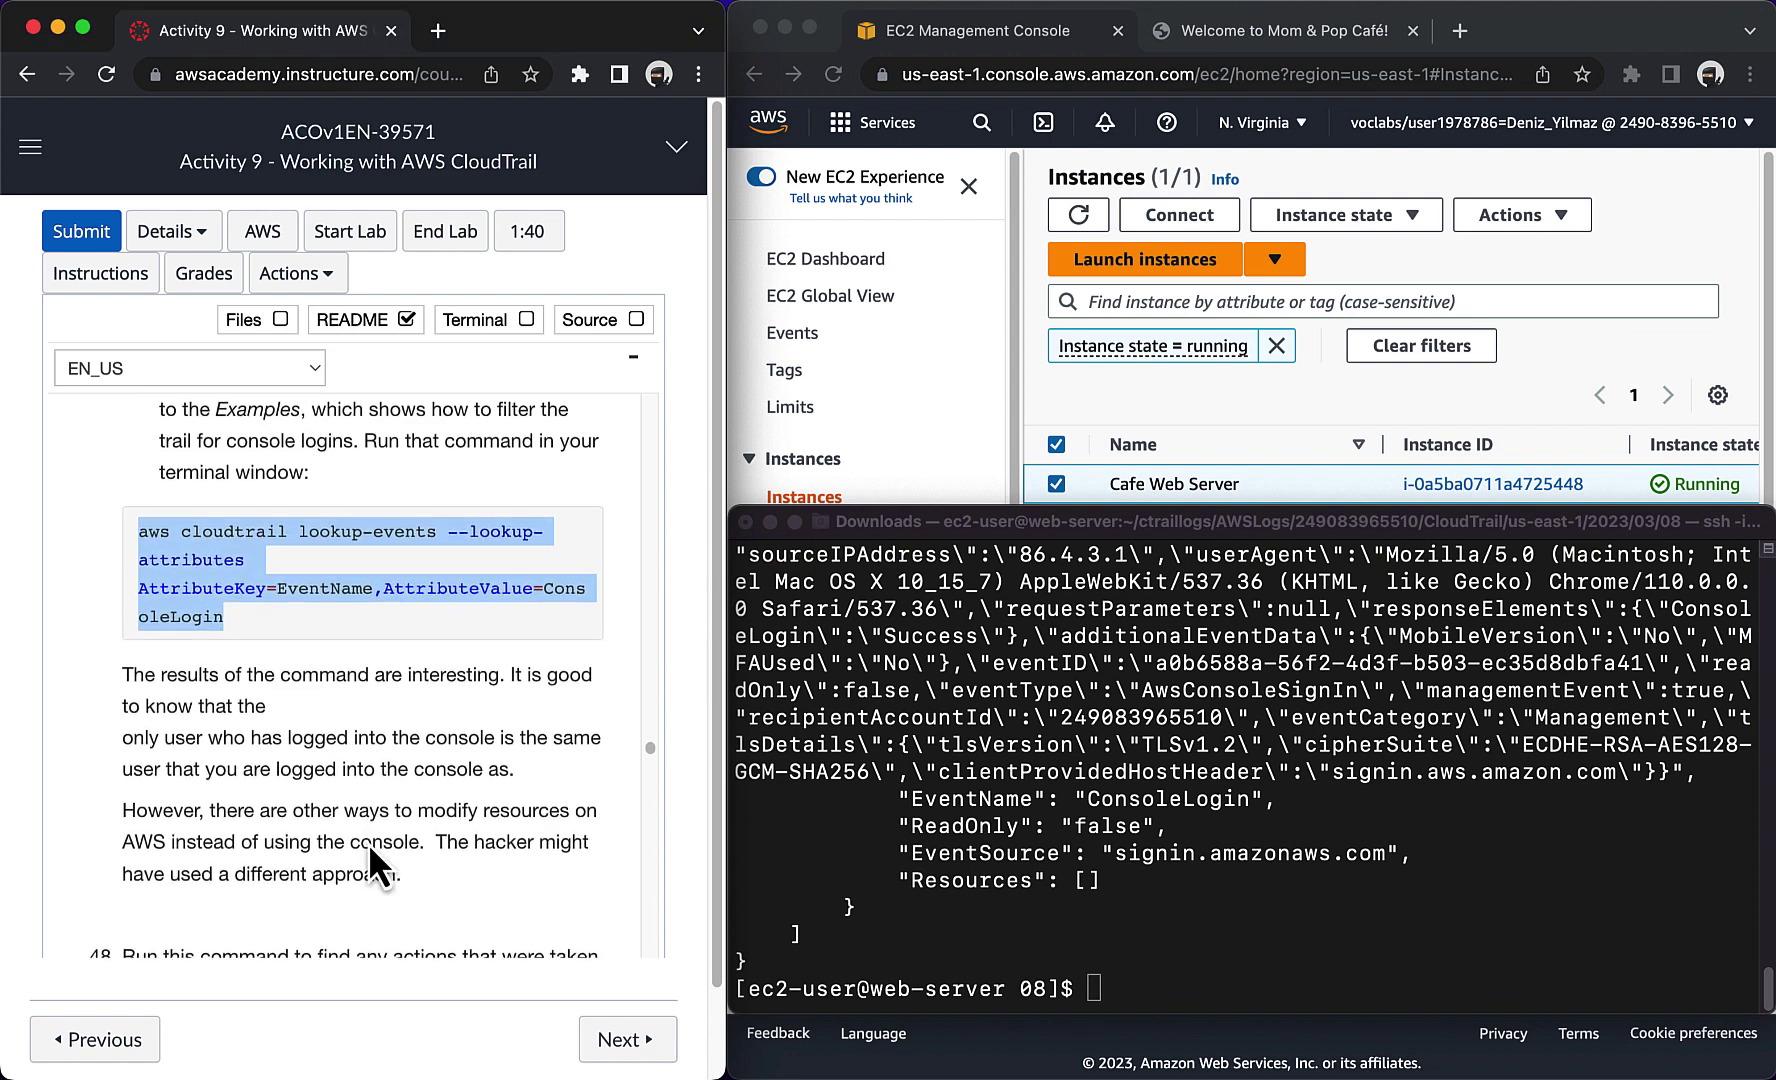
left_click(216, 738)
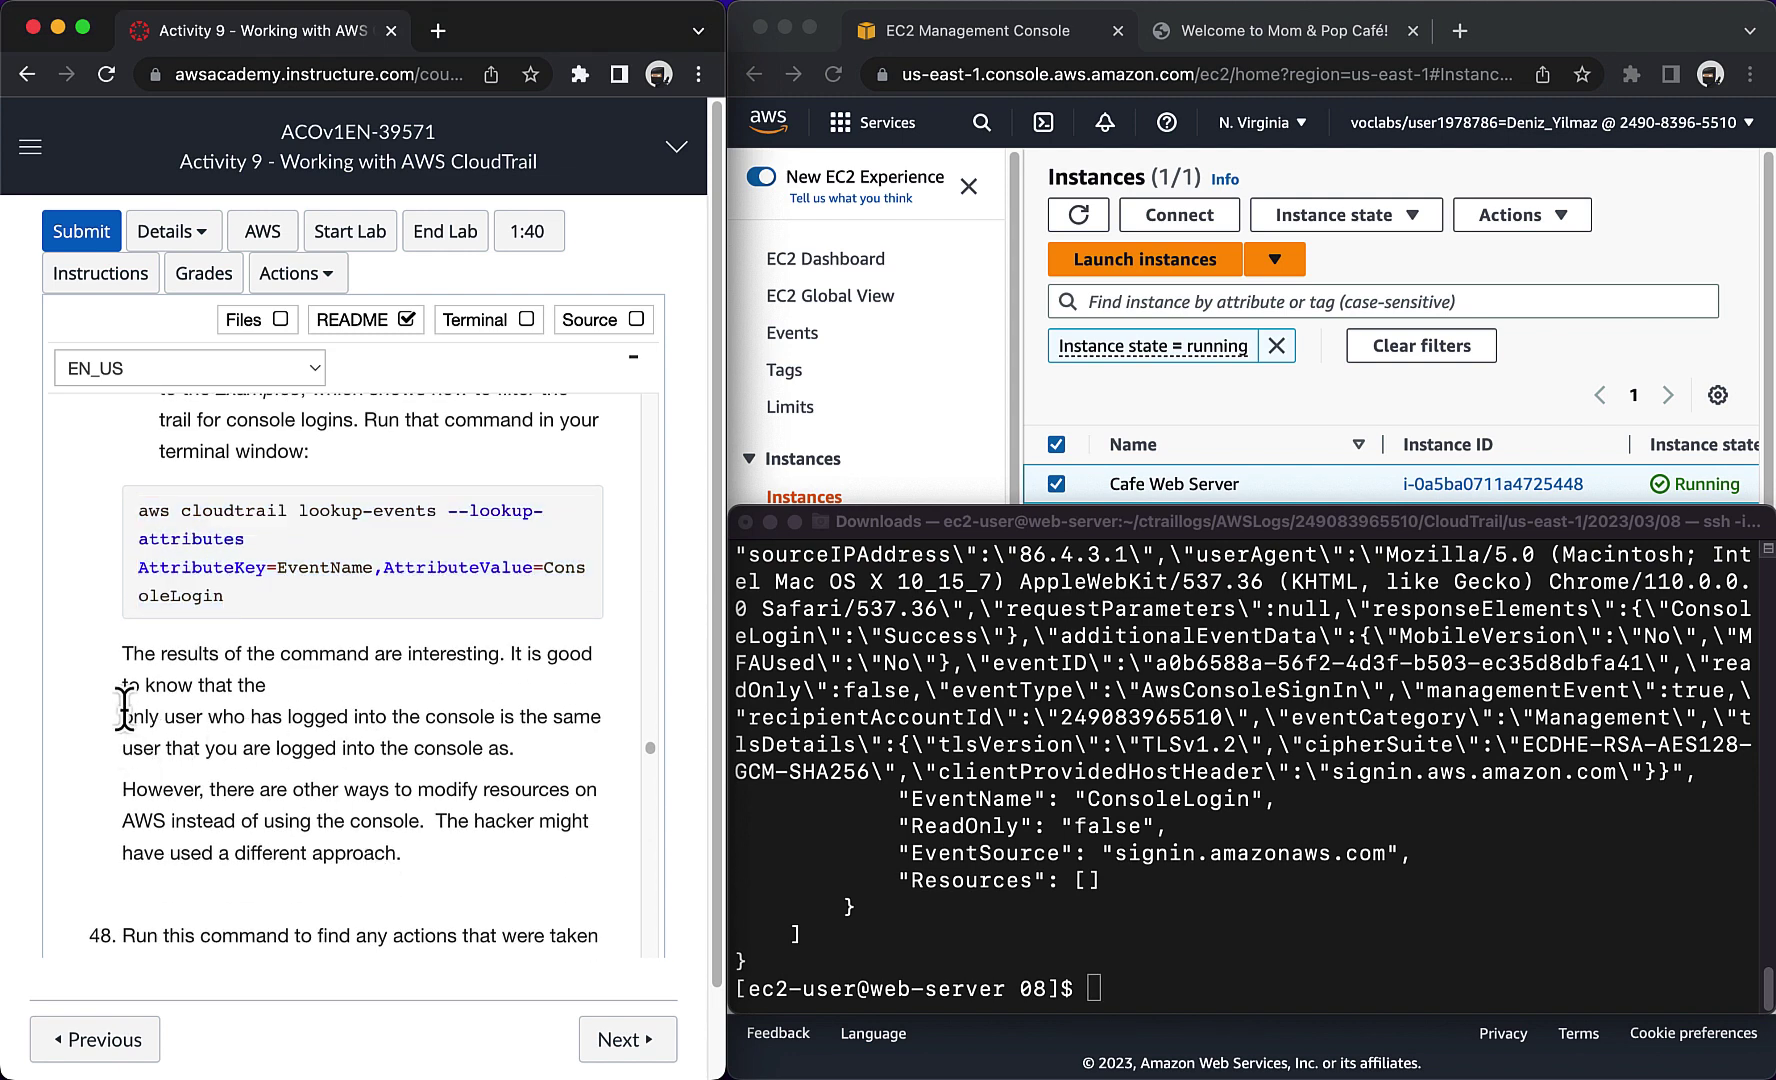
left_click_drag(198, 685, 445, 822)
left_click(507, 785)
scroll(430, 820, "down", 1)
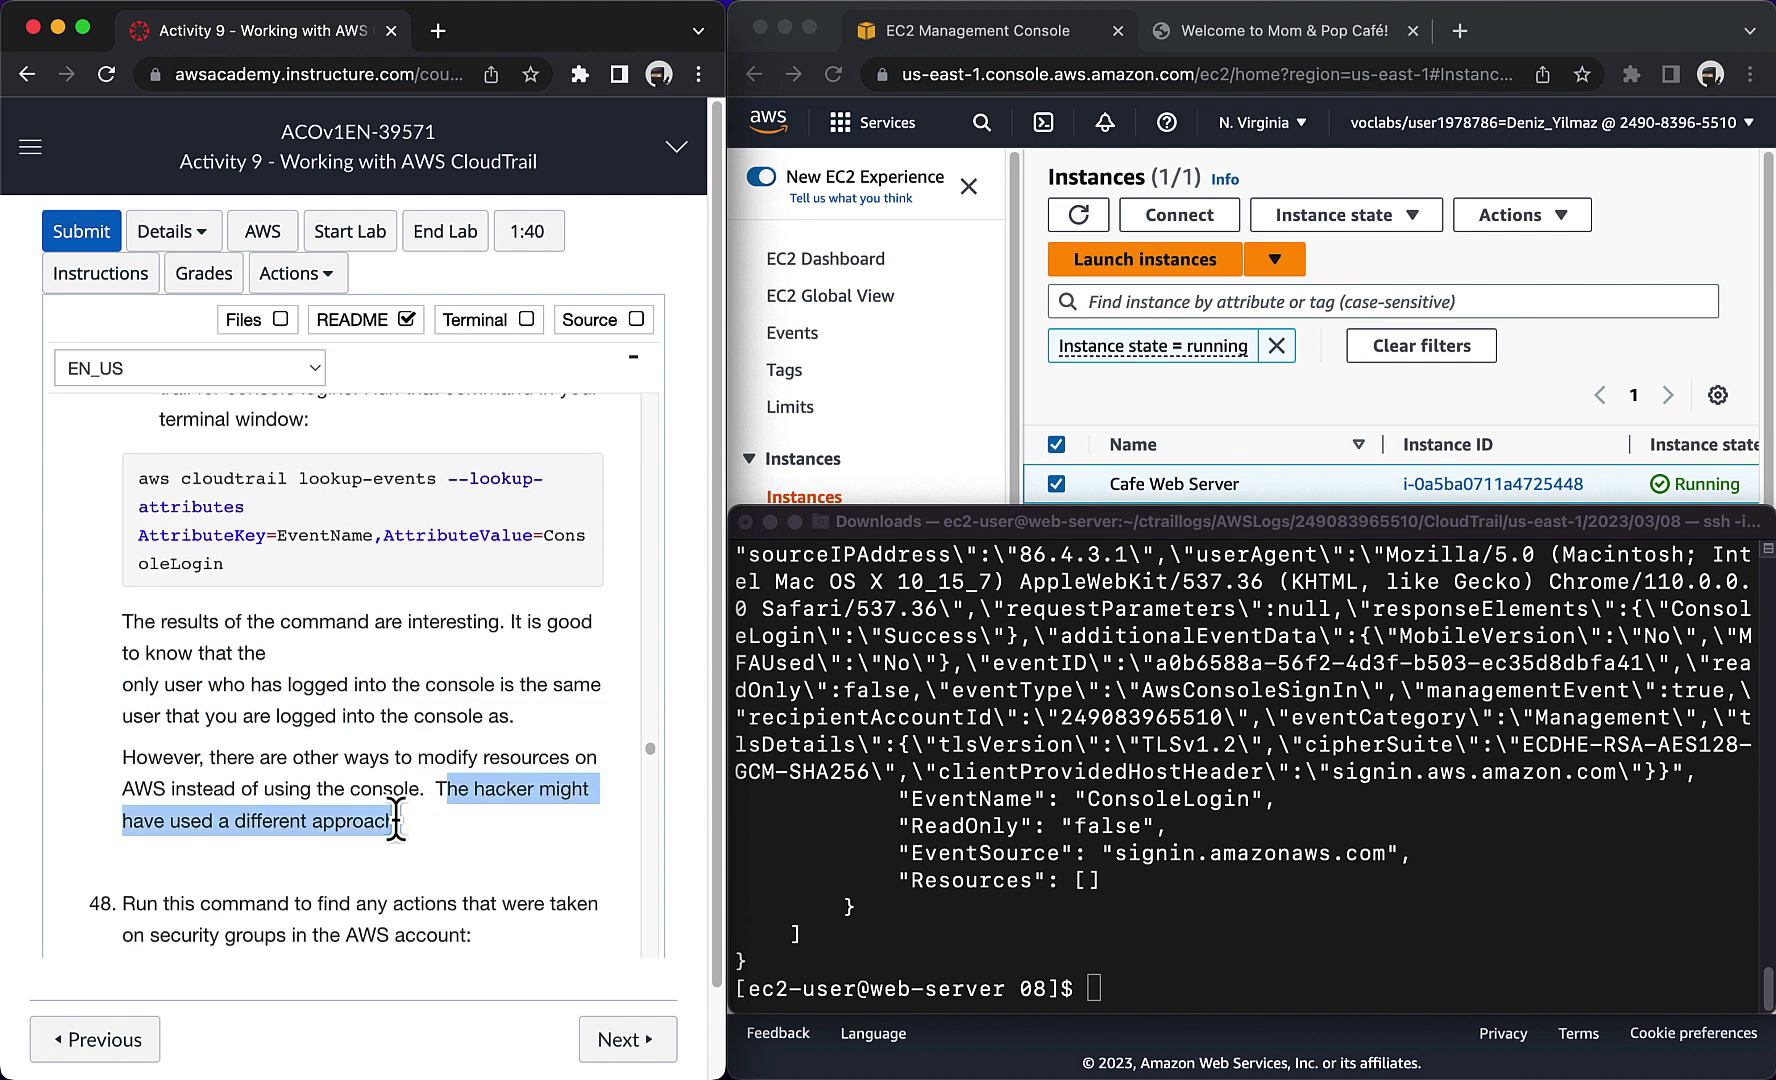
scroll(396, 820, "down", 5)
scroll(396, 818, "down", 2)
left_click(392, 814)
left_click_drag(535, 750, 133, 660)
key("super+c")
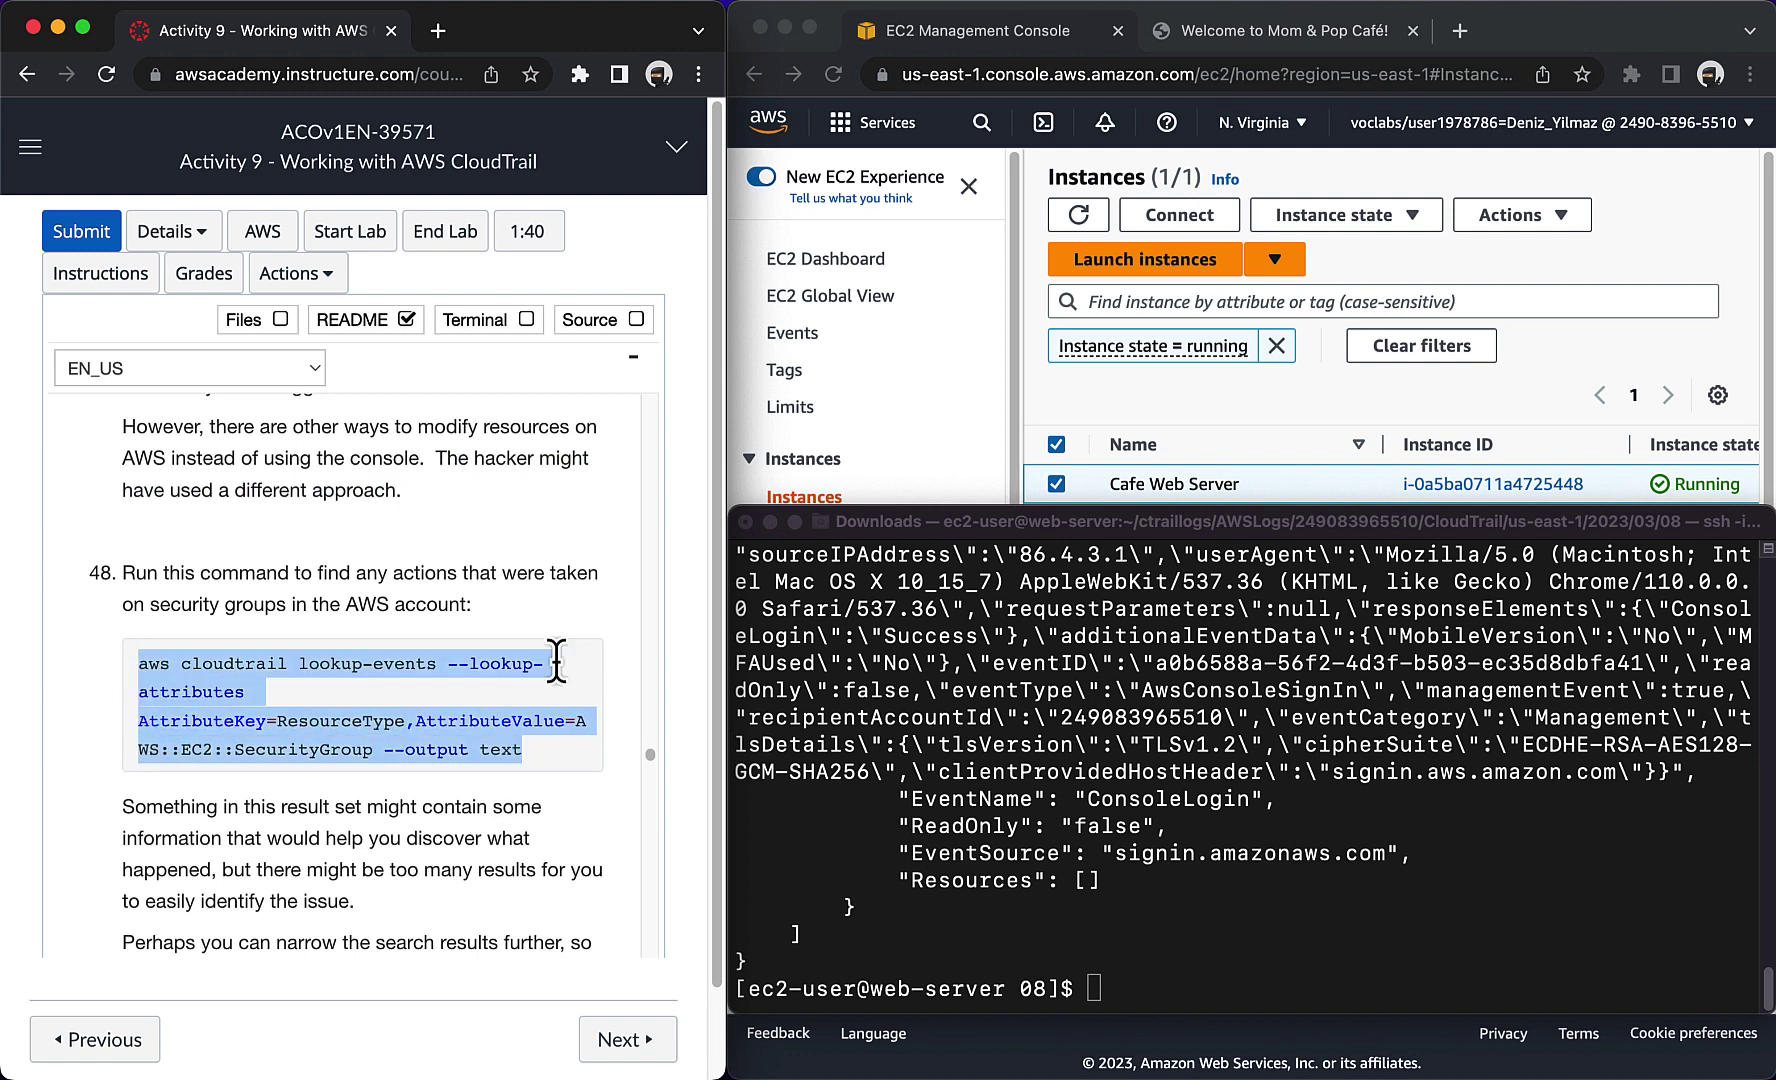
Step: Clear the terminal and run the copied lookup-events command for actions on AWS::EC2::SecurityGroup resources
left_click(1092, 992)
type("clear")
key("Return")
key("super+v")
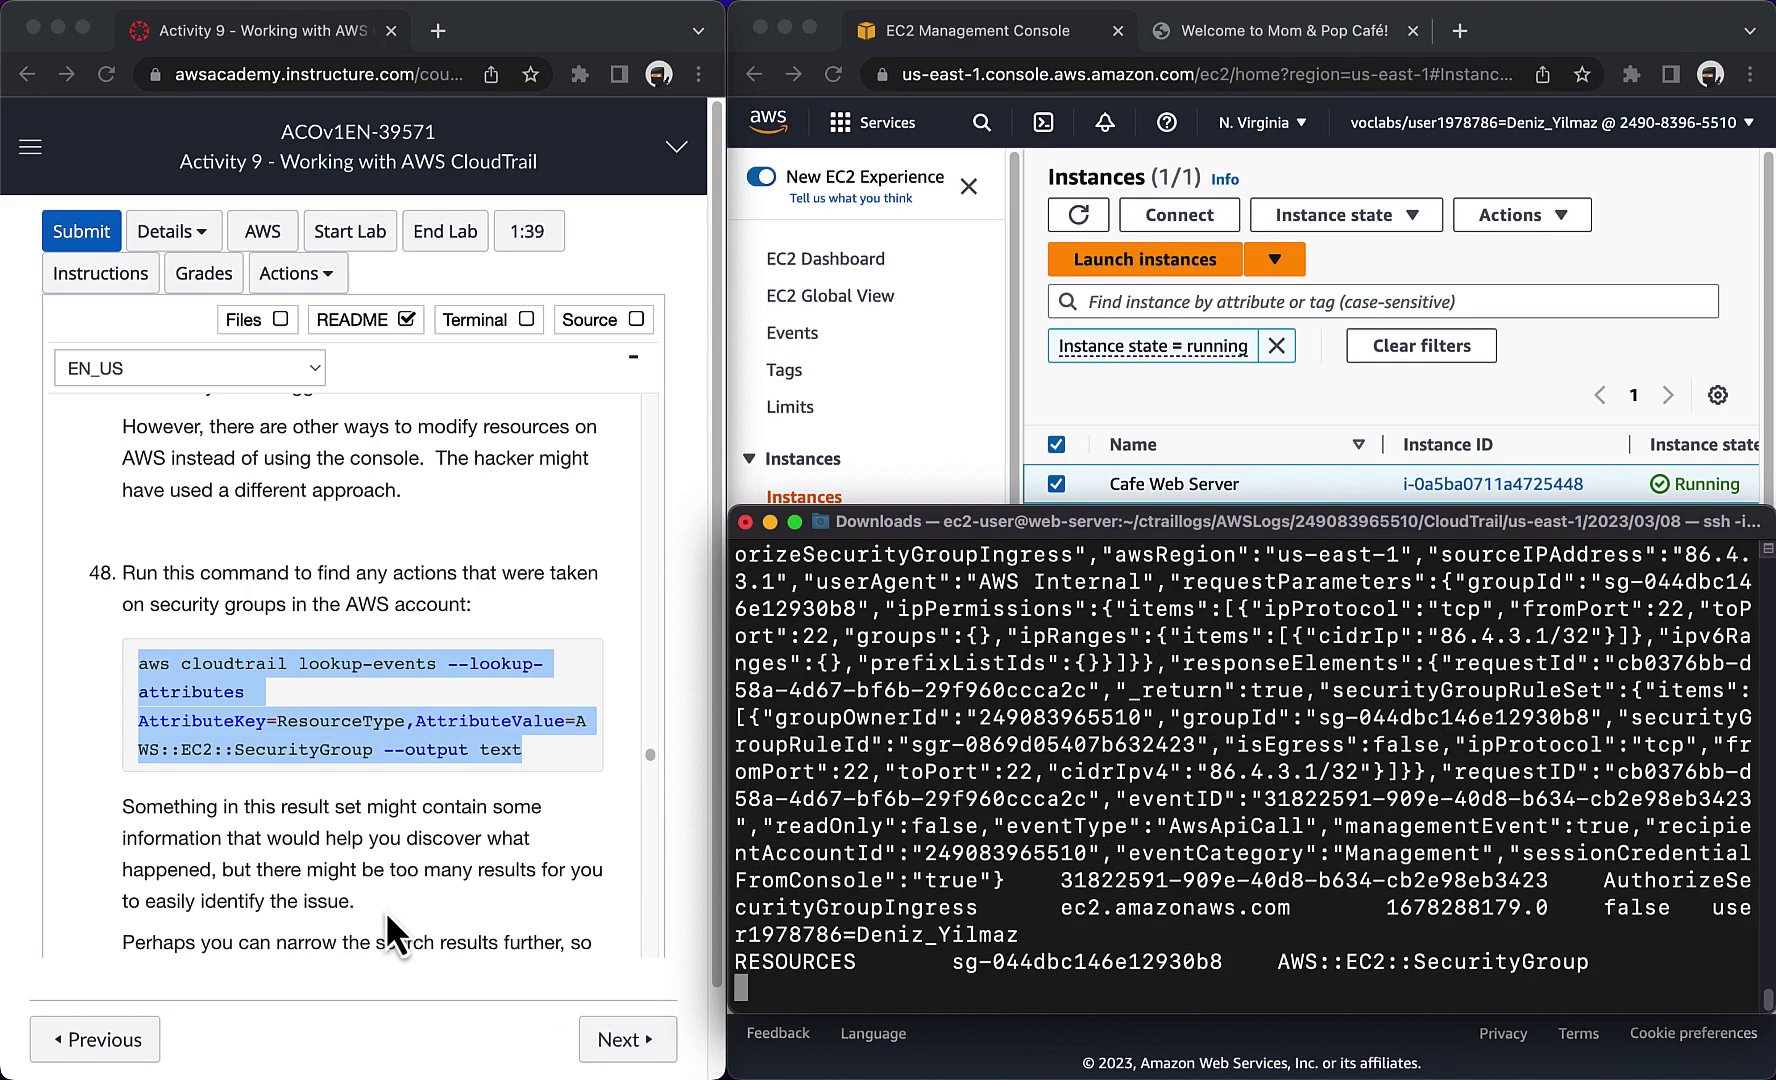
Step: Copy the step 49 commands that set region and sgId for the Cafe Web Server instance and echo $sgId
left_click(330, 842)
scroll(330, 842, "down", 2)
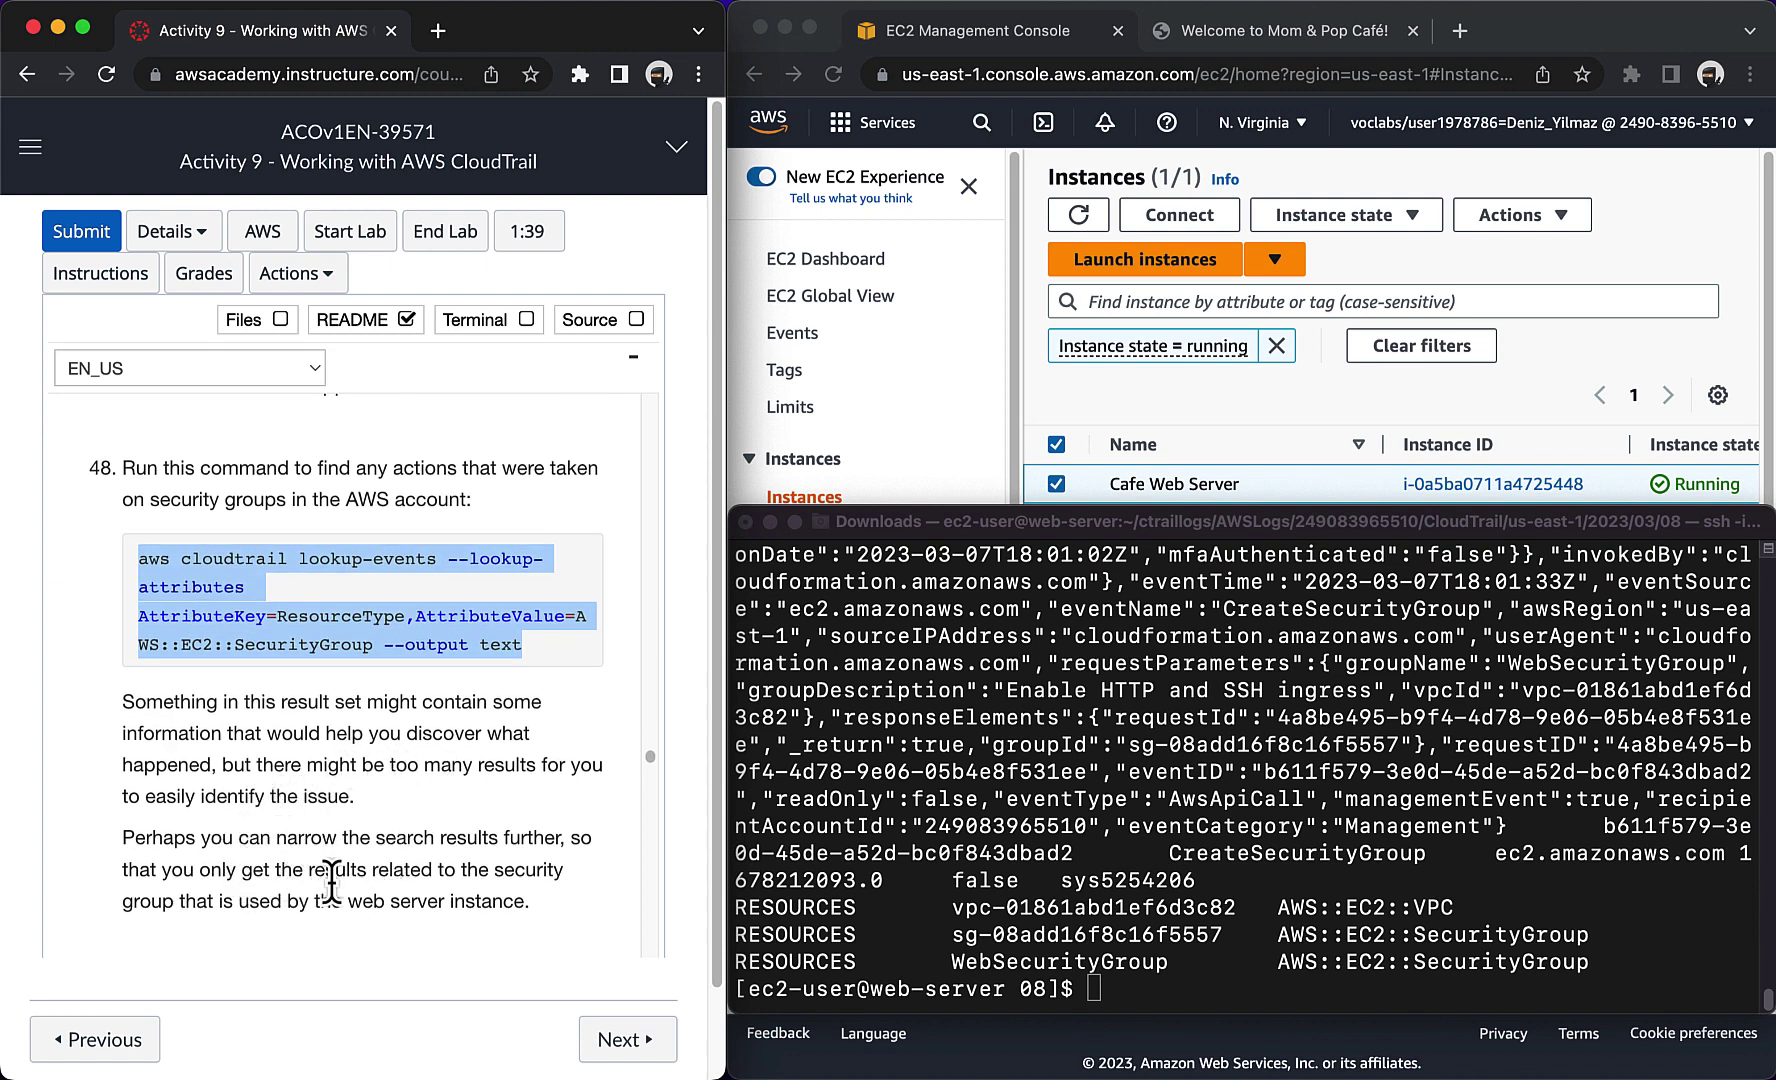
scroll(351, 882, "down", 2)
scroll(351, 882, "down", 5)
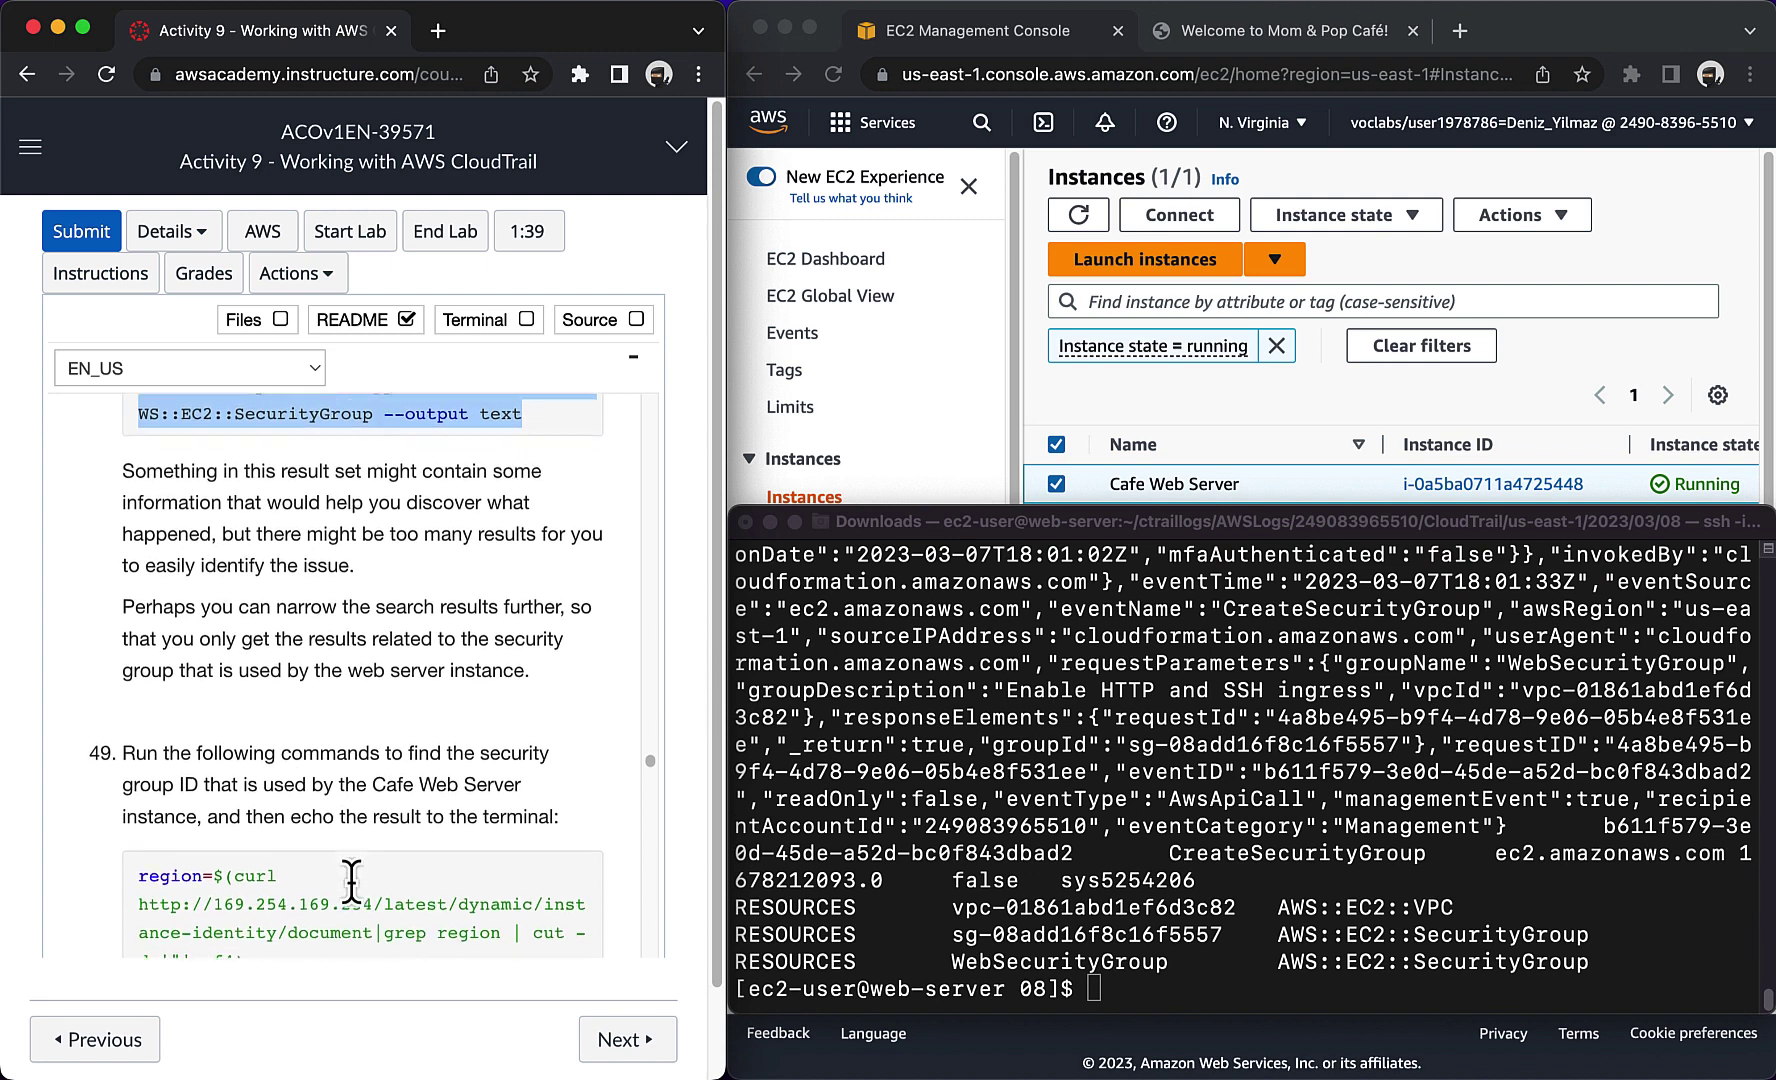
scroll(351, 882, "down", 2)
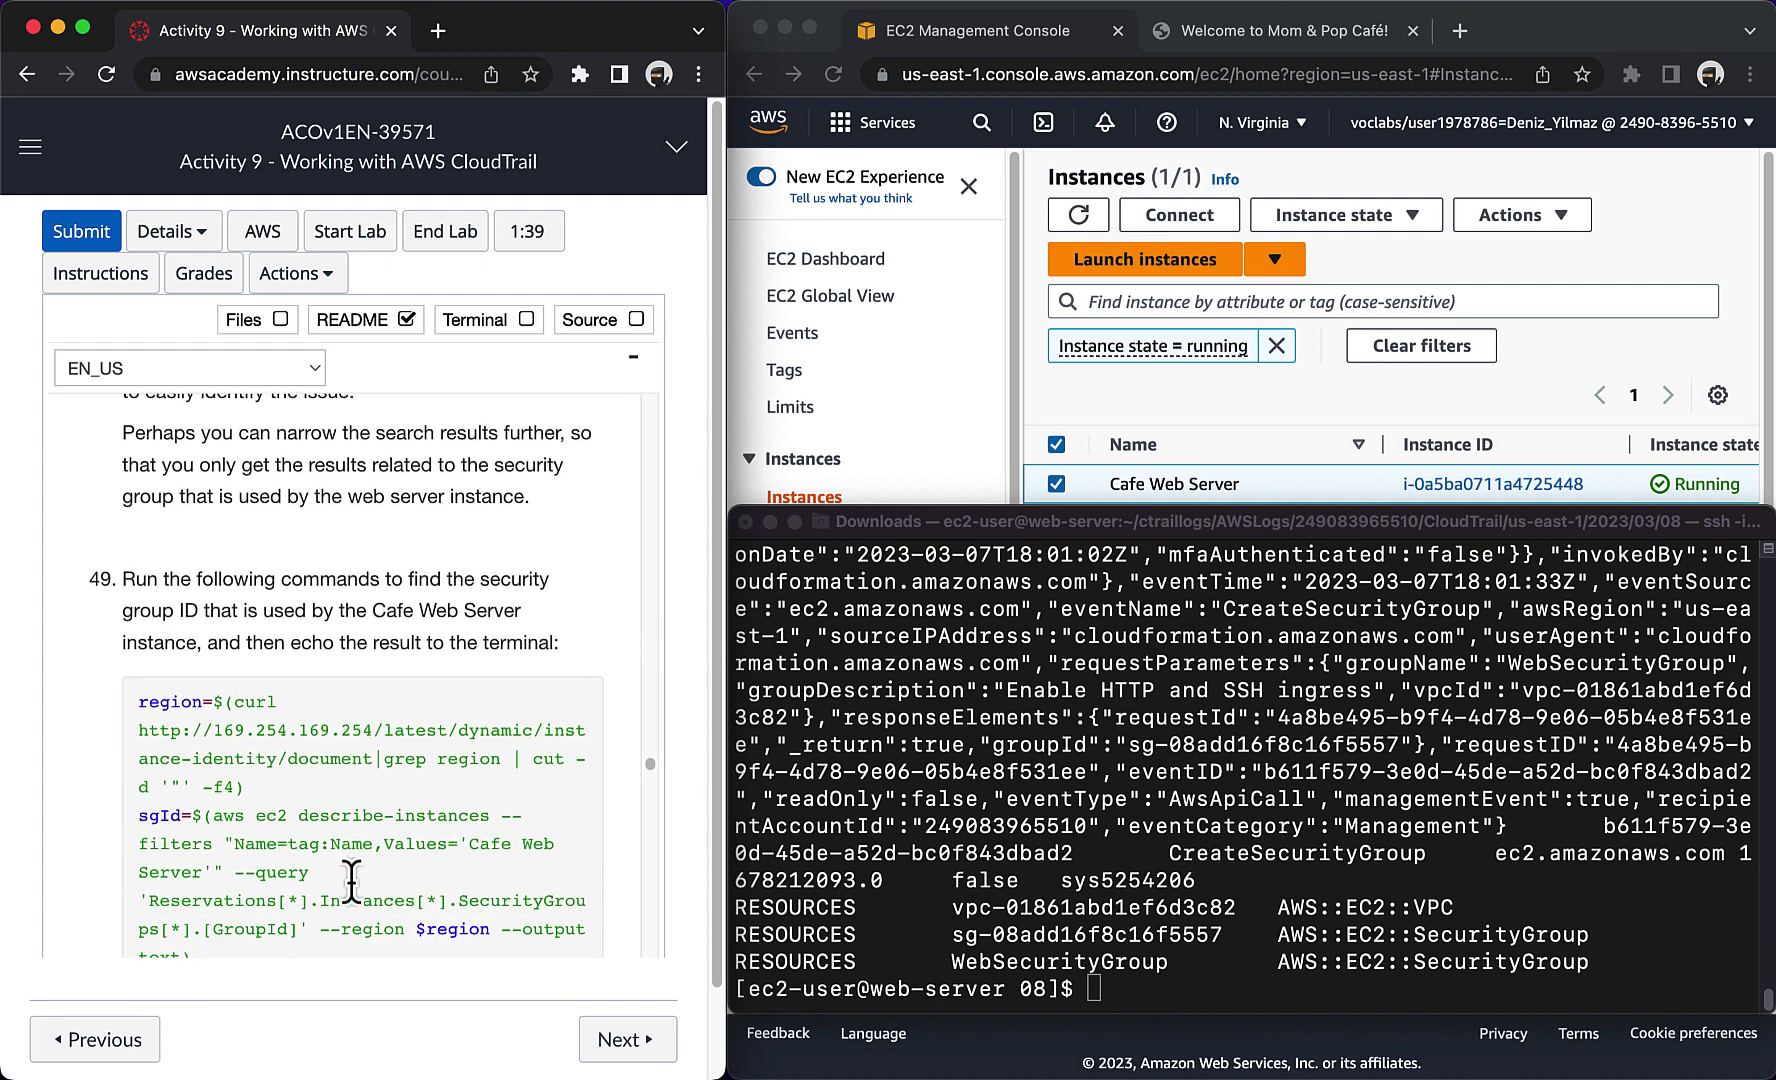
scroll(351, 882, "down", 2)
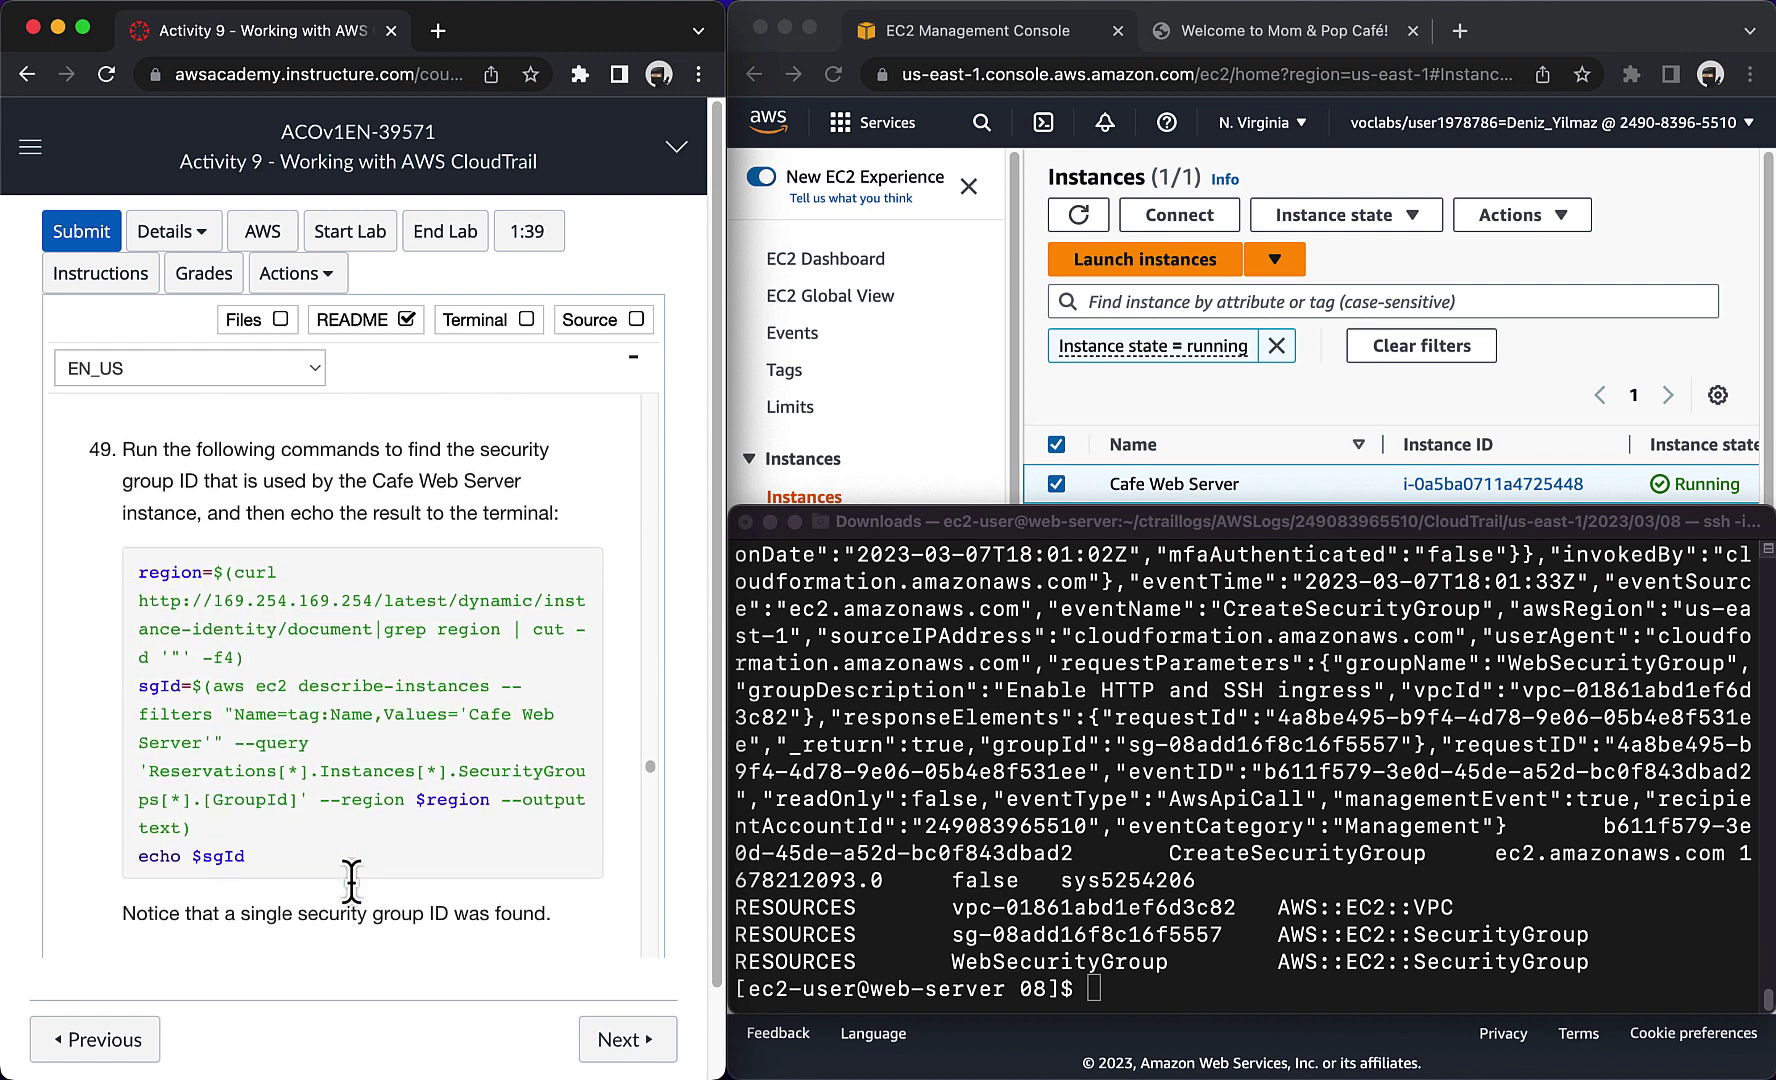
left_click_drag(300, 860, 130, 585)
key("super+c")
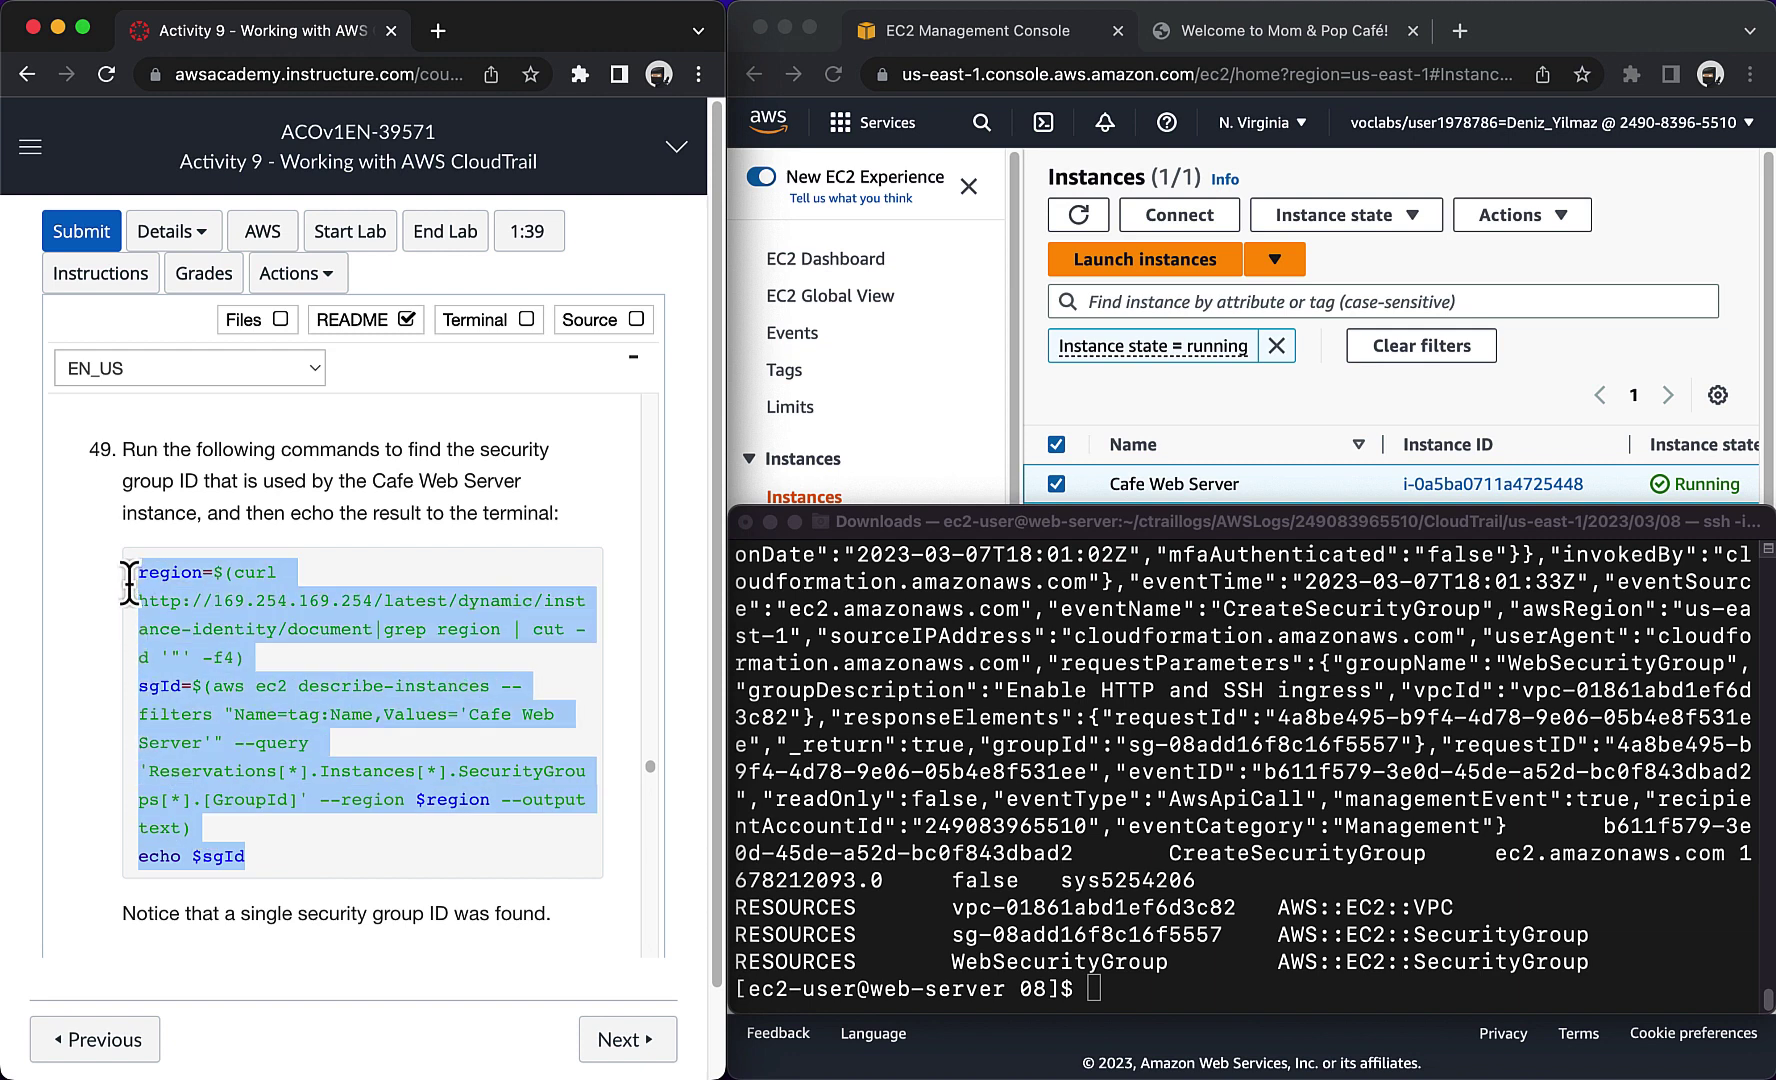
Step: Clear the terminal, run the copied region, sgId and echo $sgId commands, and highlight the returned security group ID
left_click(1105, 990)
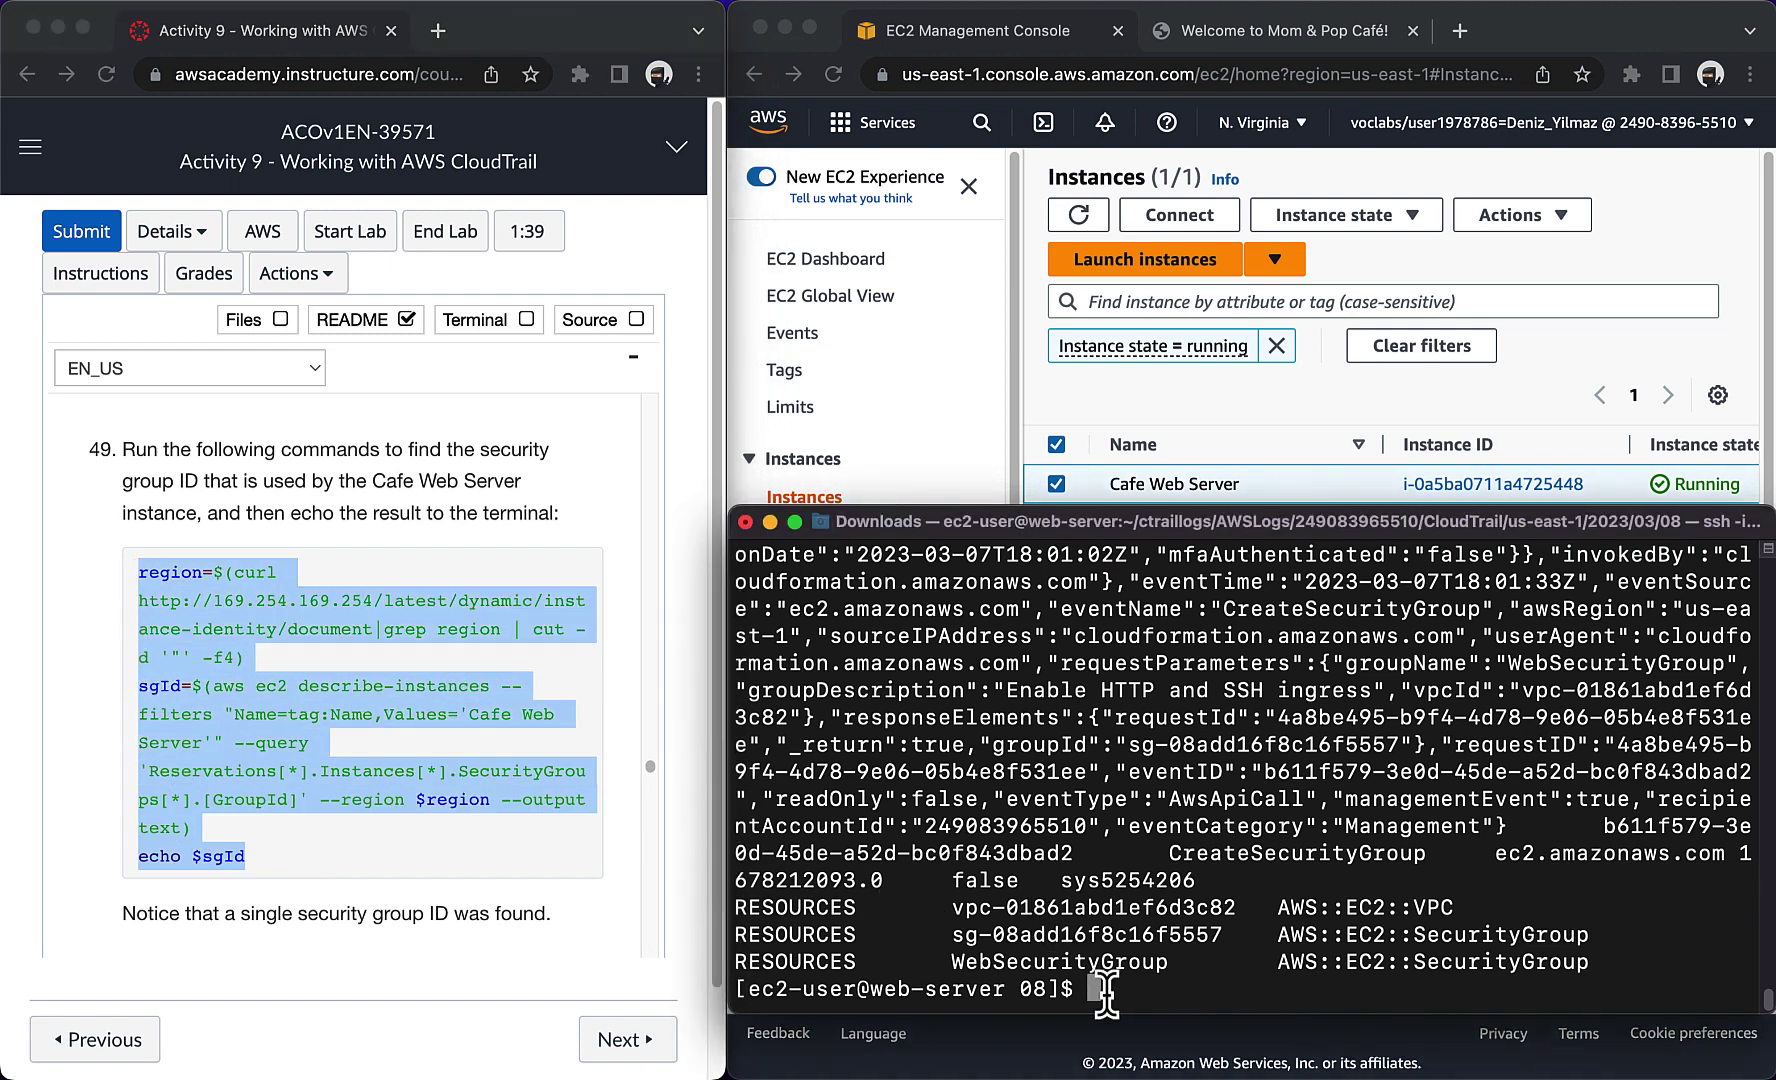
type("clear")
key("Return")
key("super+v")
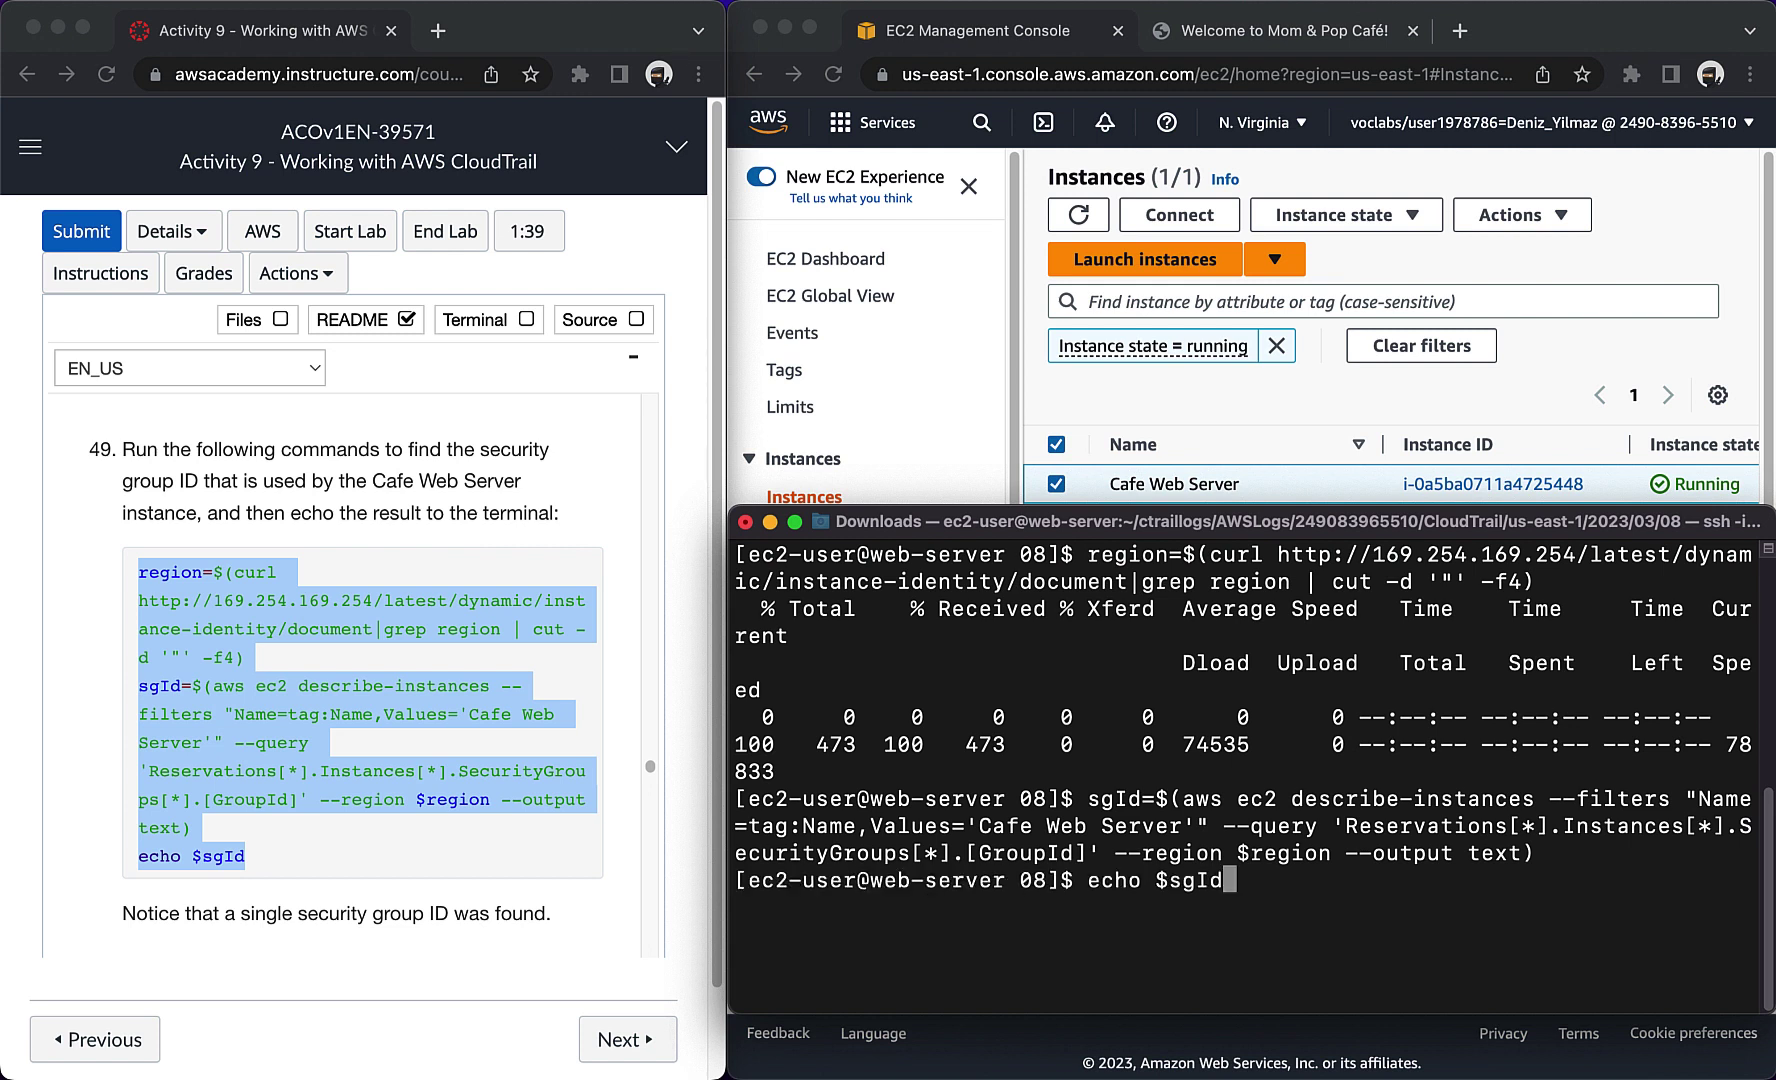
key("Return")
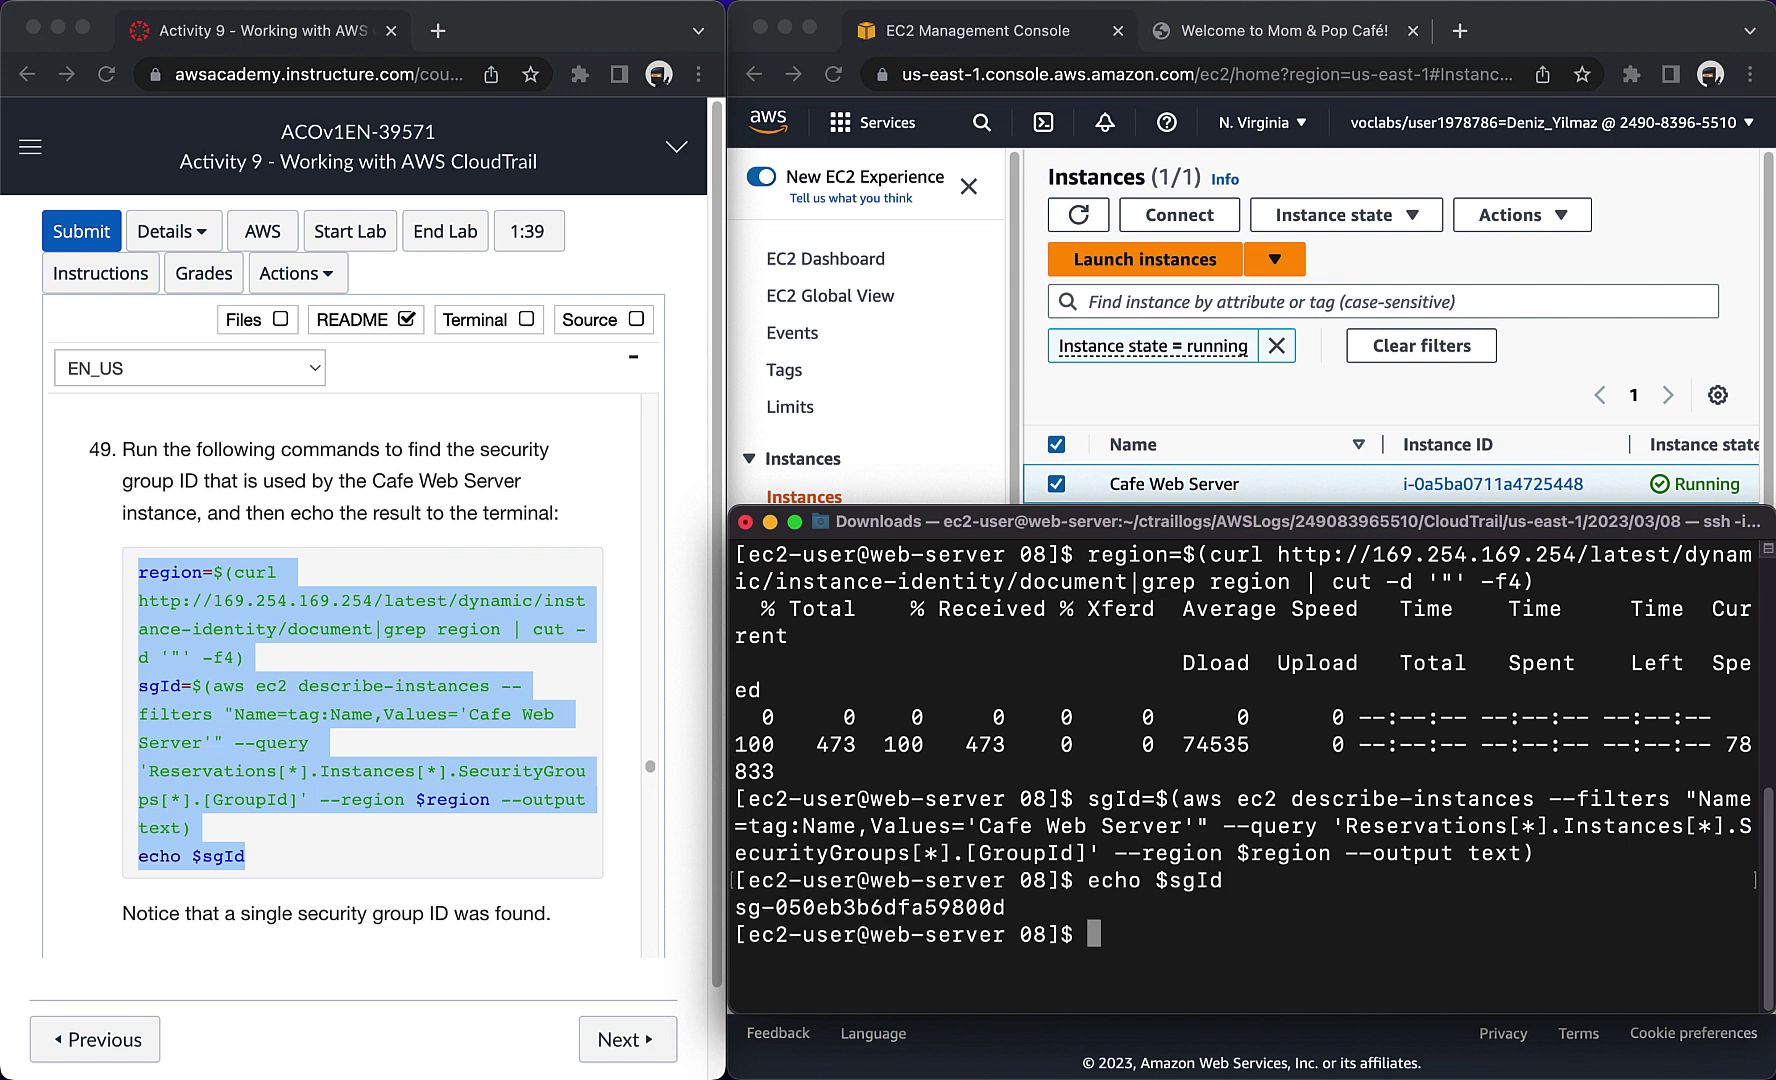
left_click_drag(1017, 910, 731, 912)
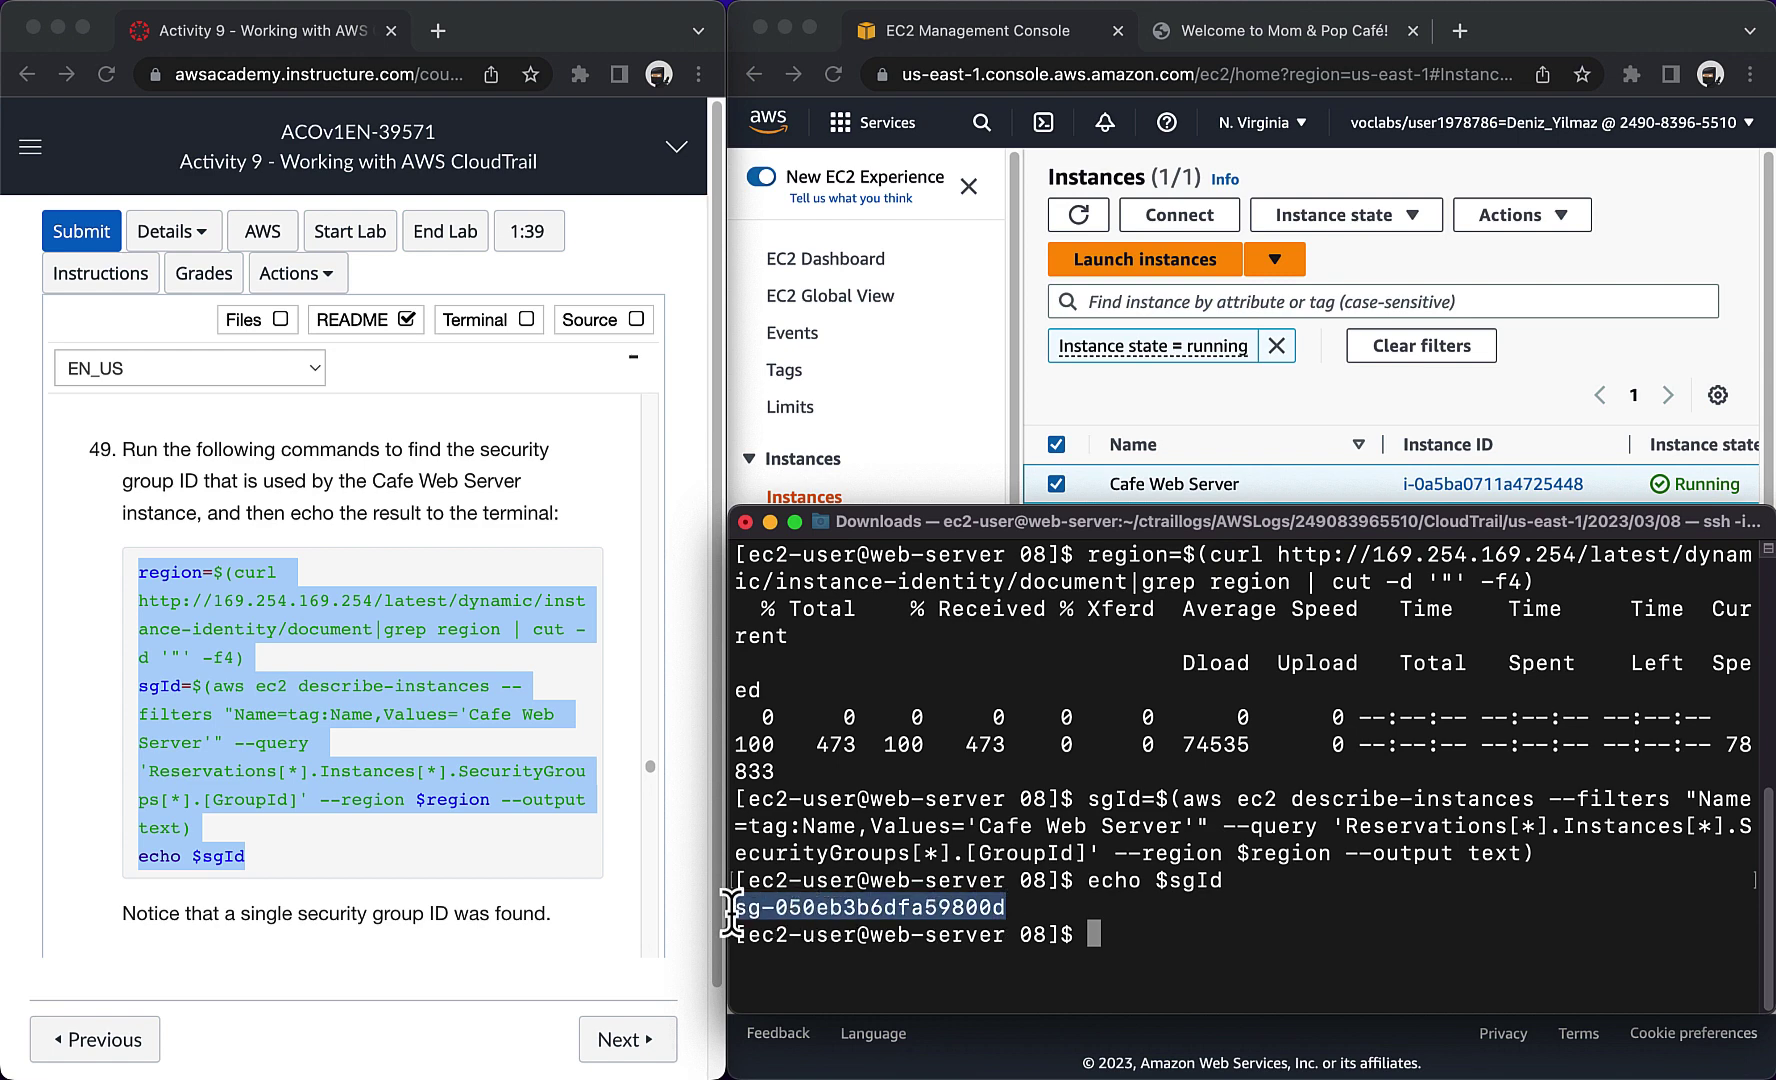
Step: Copy the step 50 lookup-events command for AWS::EC2::SecurityGroup with --region $region, piped to grep $sgId, and run it in the terminal
scroll(251, 812, "down", 3)
left_click_drag(293, 785, 436, 785)
scroll(372, 836, "down", 10)
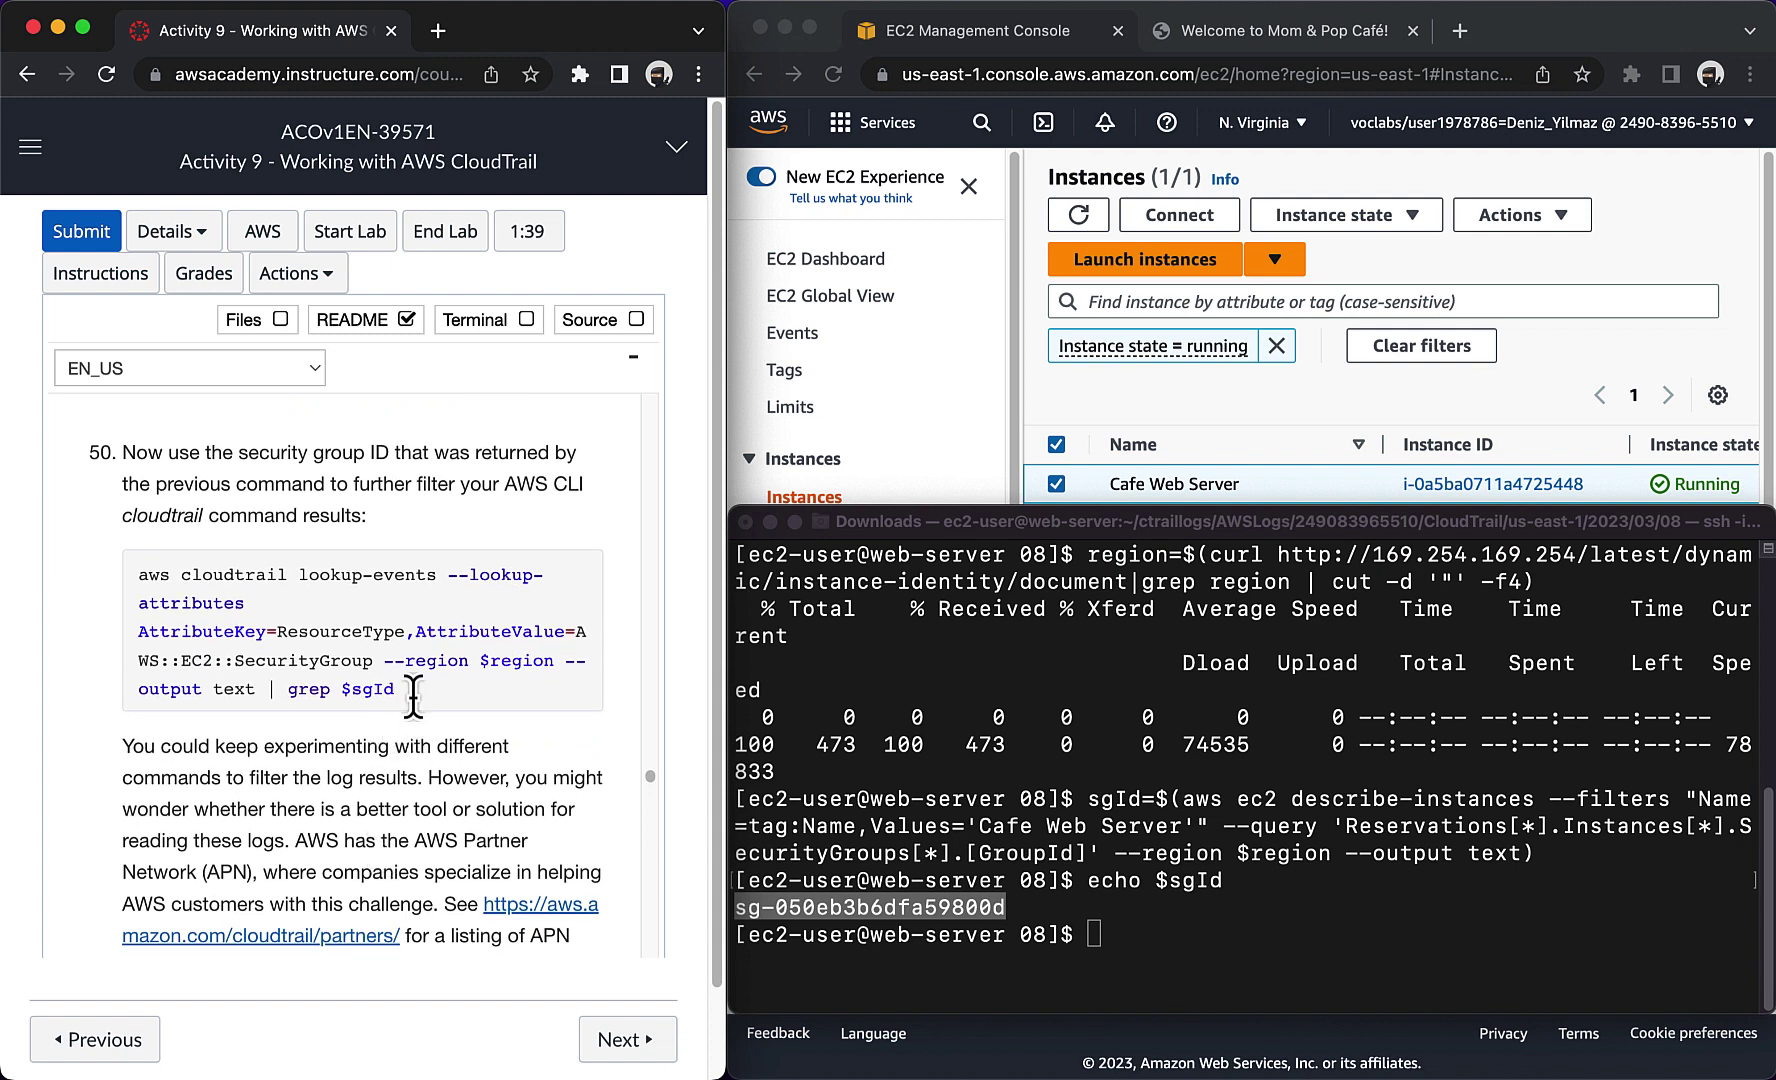
left_click_drag(434, 700, 126, 572)
key("super+c")
left_click(1145, 965)
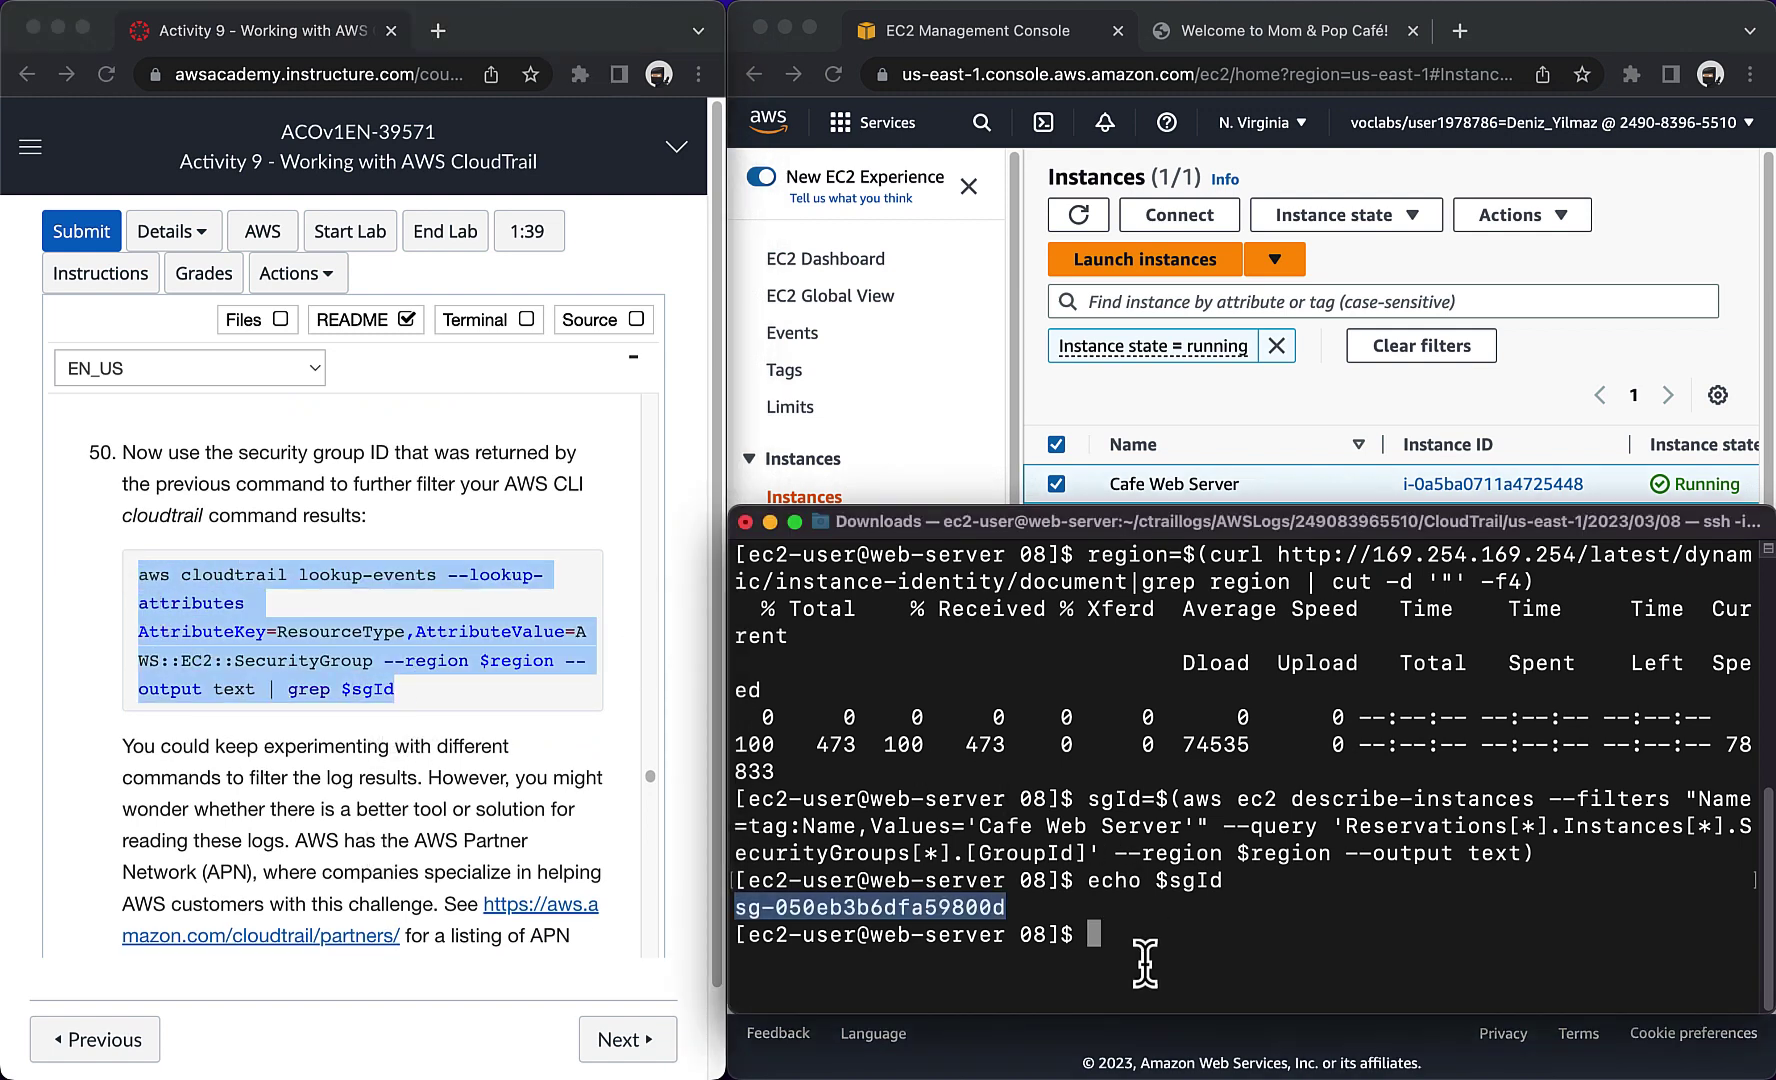
key("super+v")
key("Return")
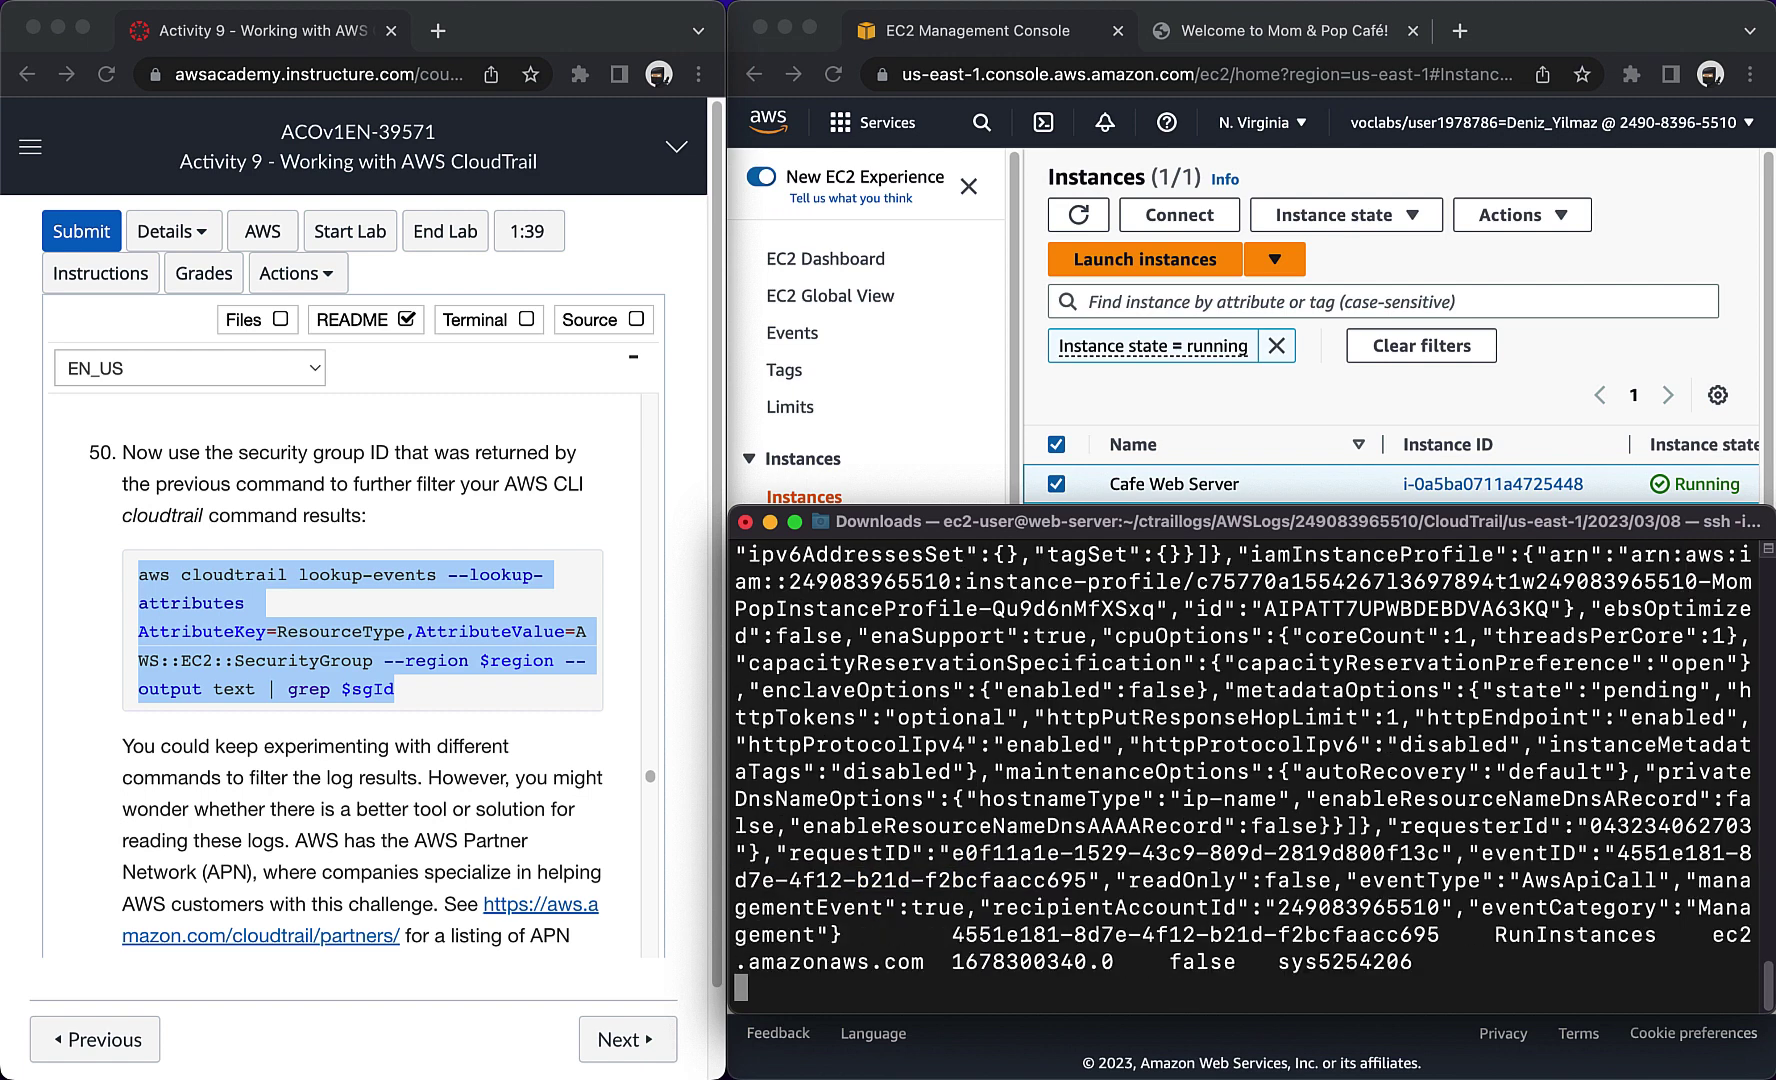
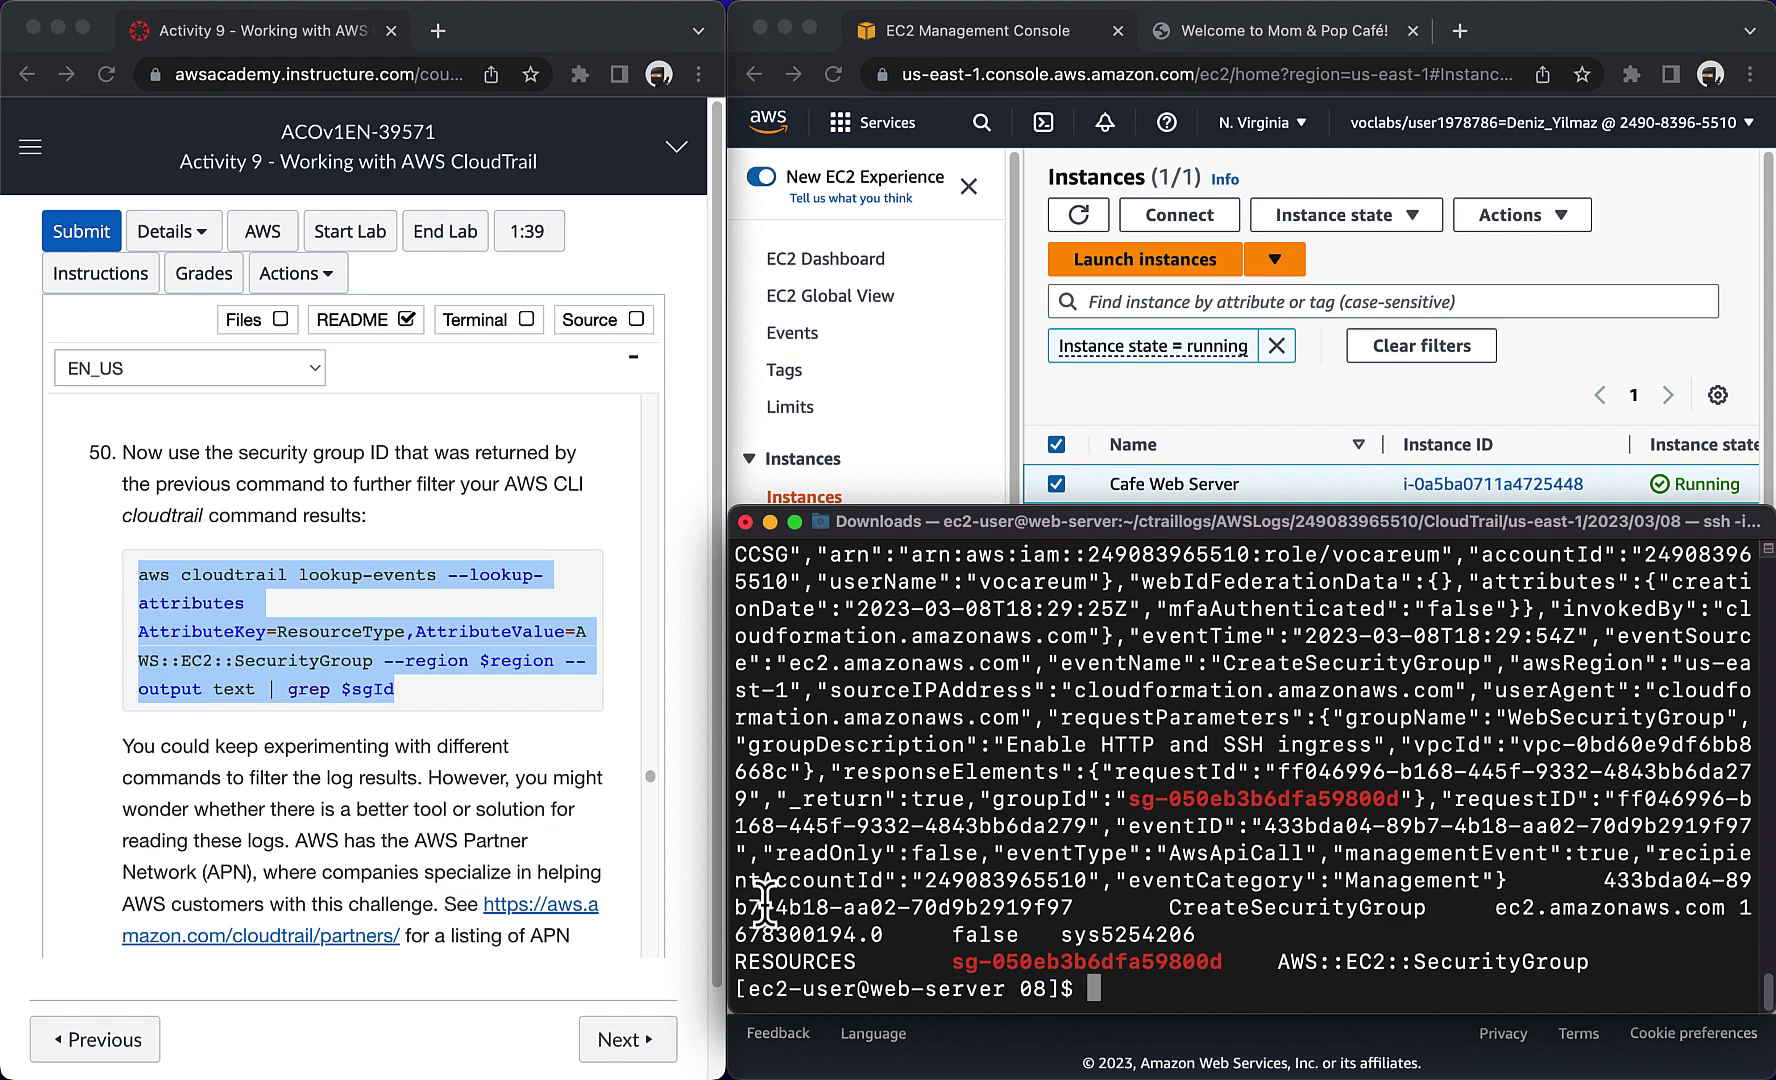
Step: Review the terminal output of the lookup-events command filtered by the security group ID, checking the security group events it lists
scroll(917, 905, "up", 5)
scroll(917, 905, "up", 8)
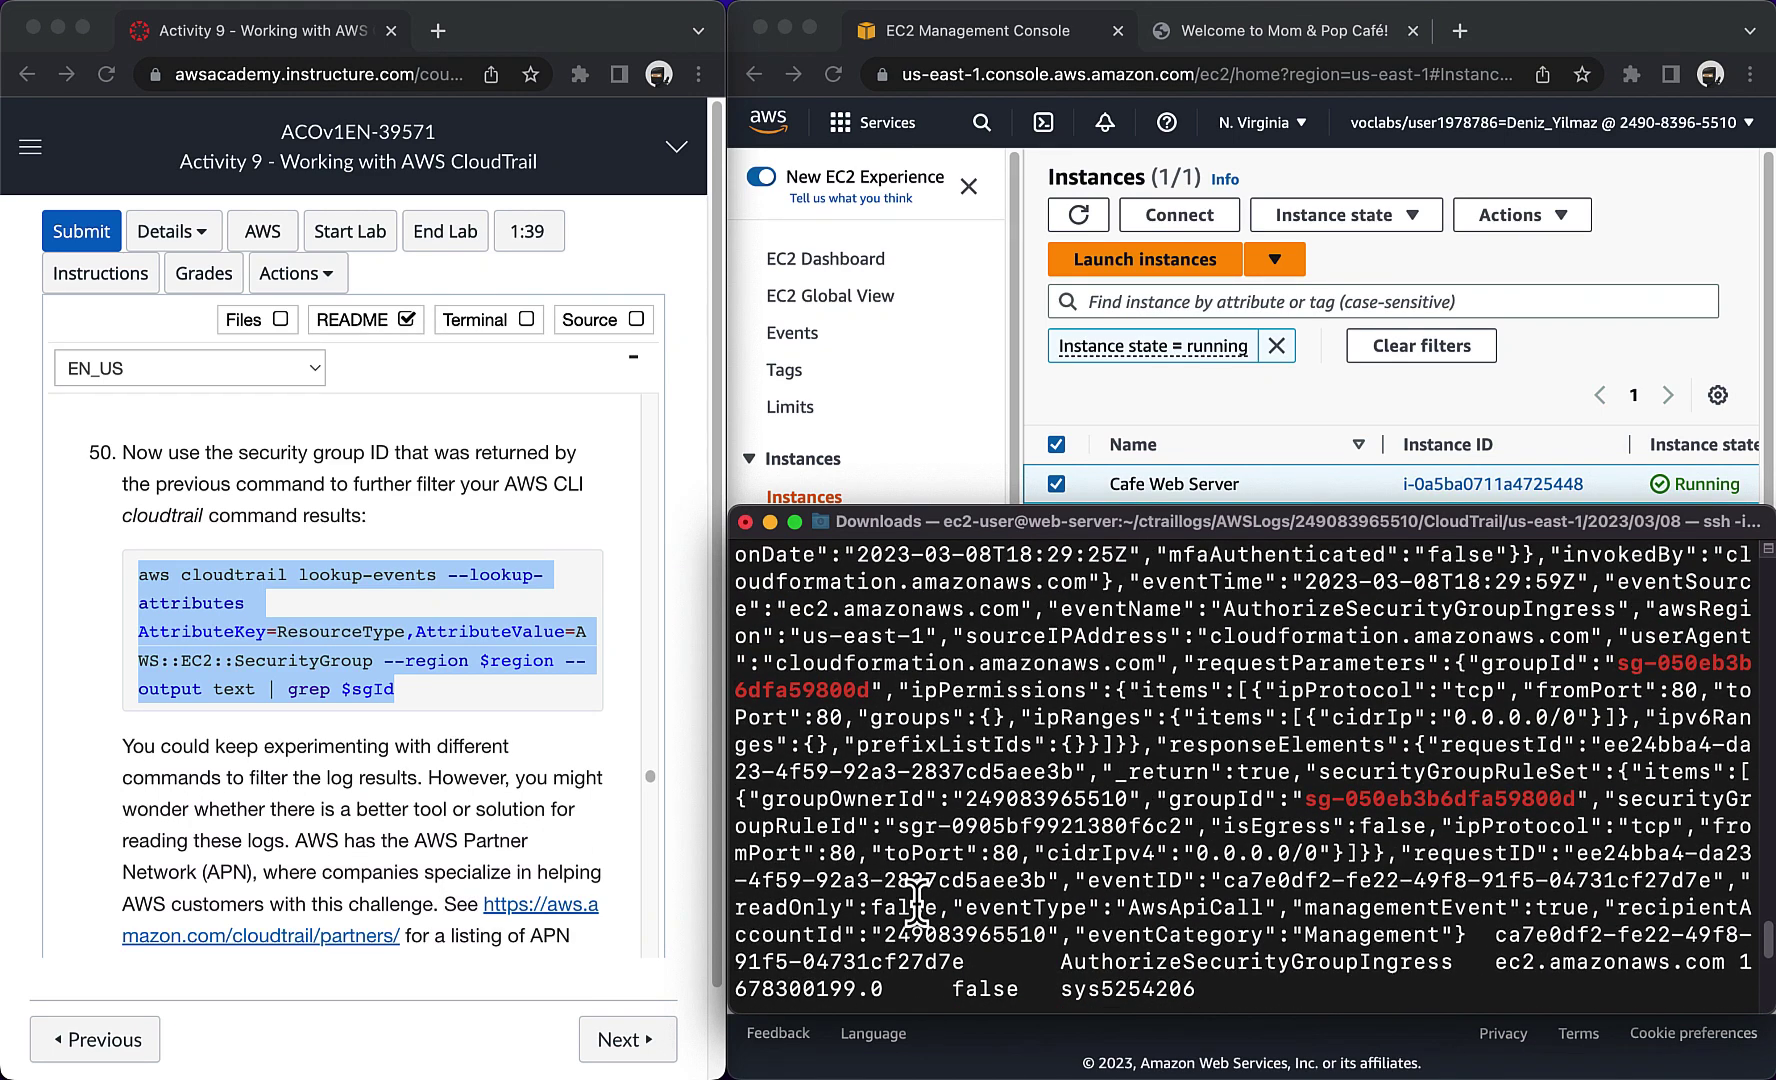
scroll(917, 895, "up", 10)
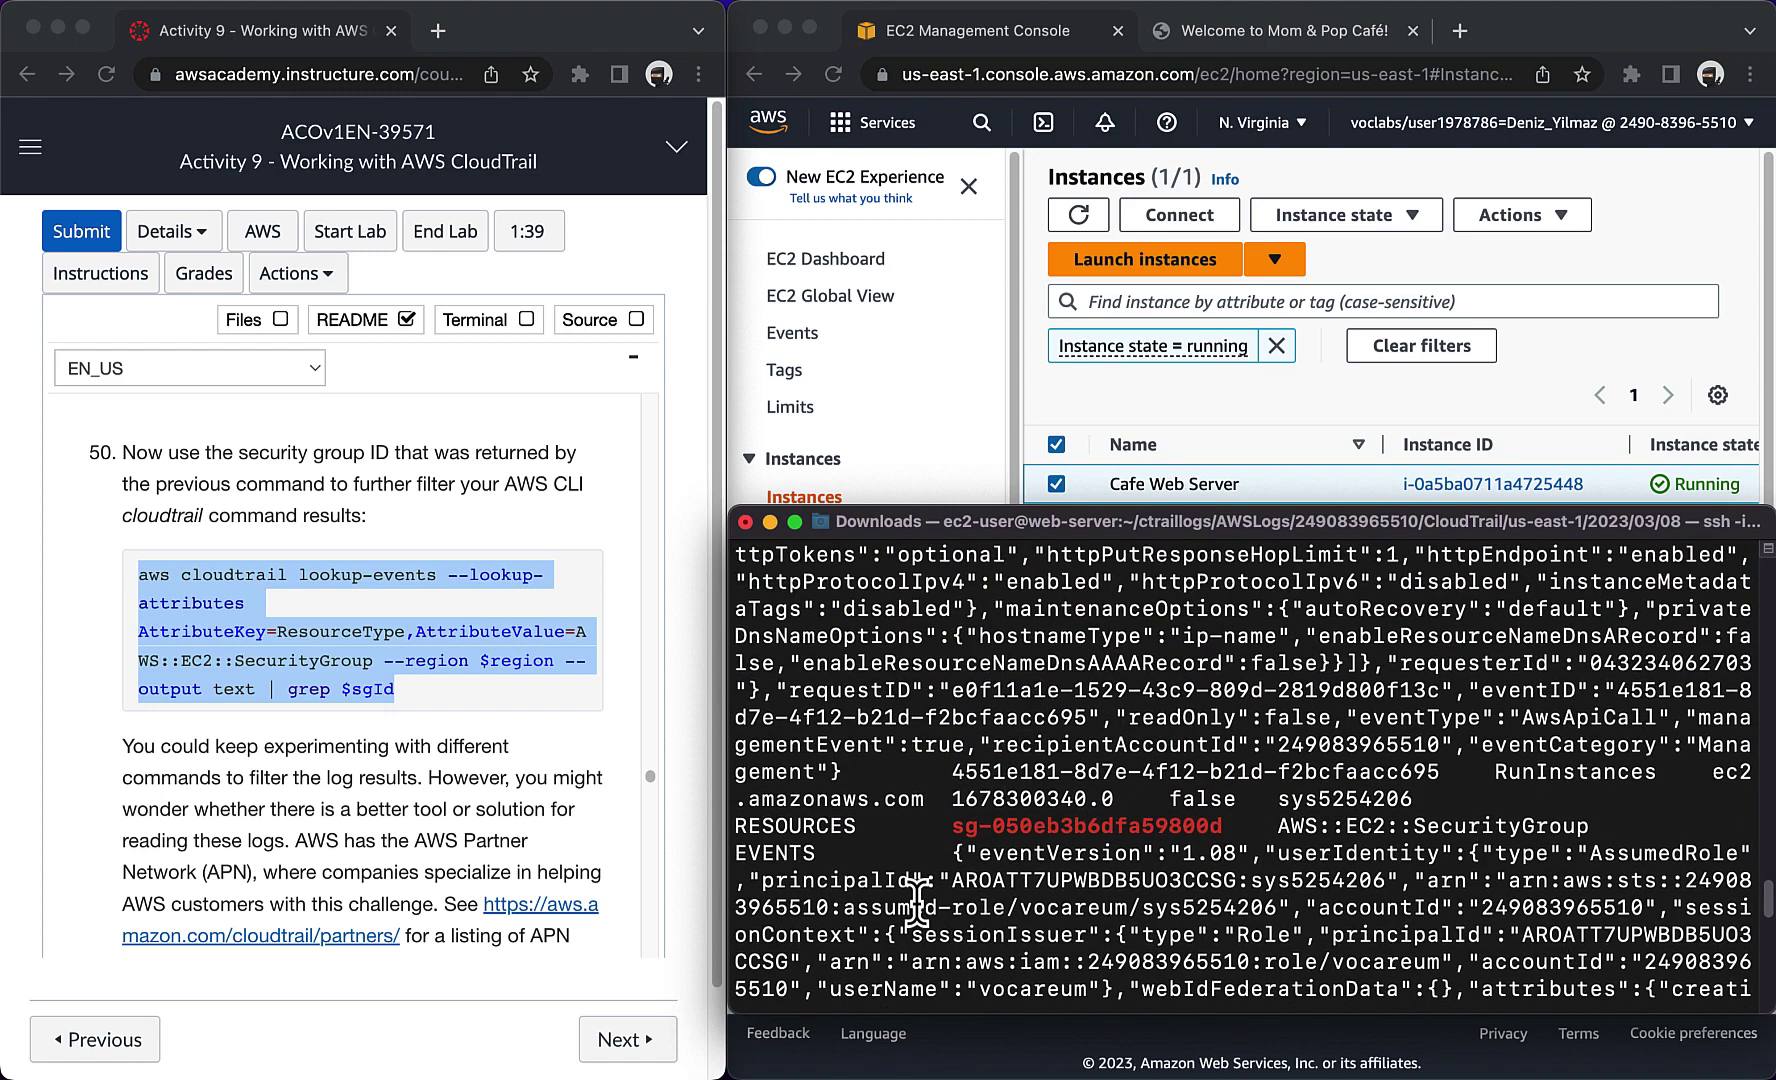
scroll(917, 895, "up", 10)
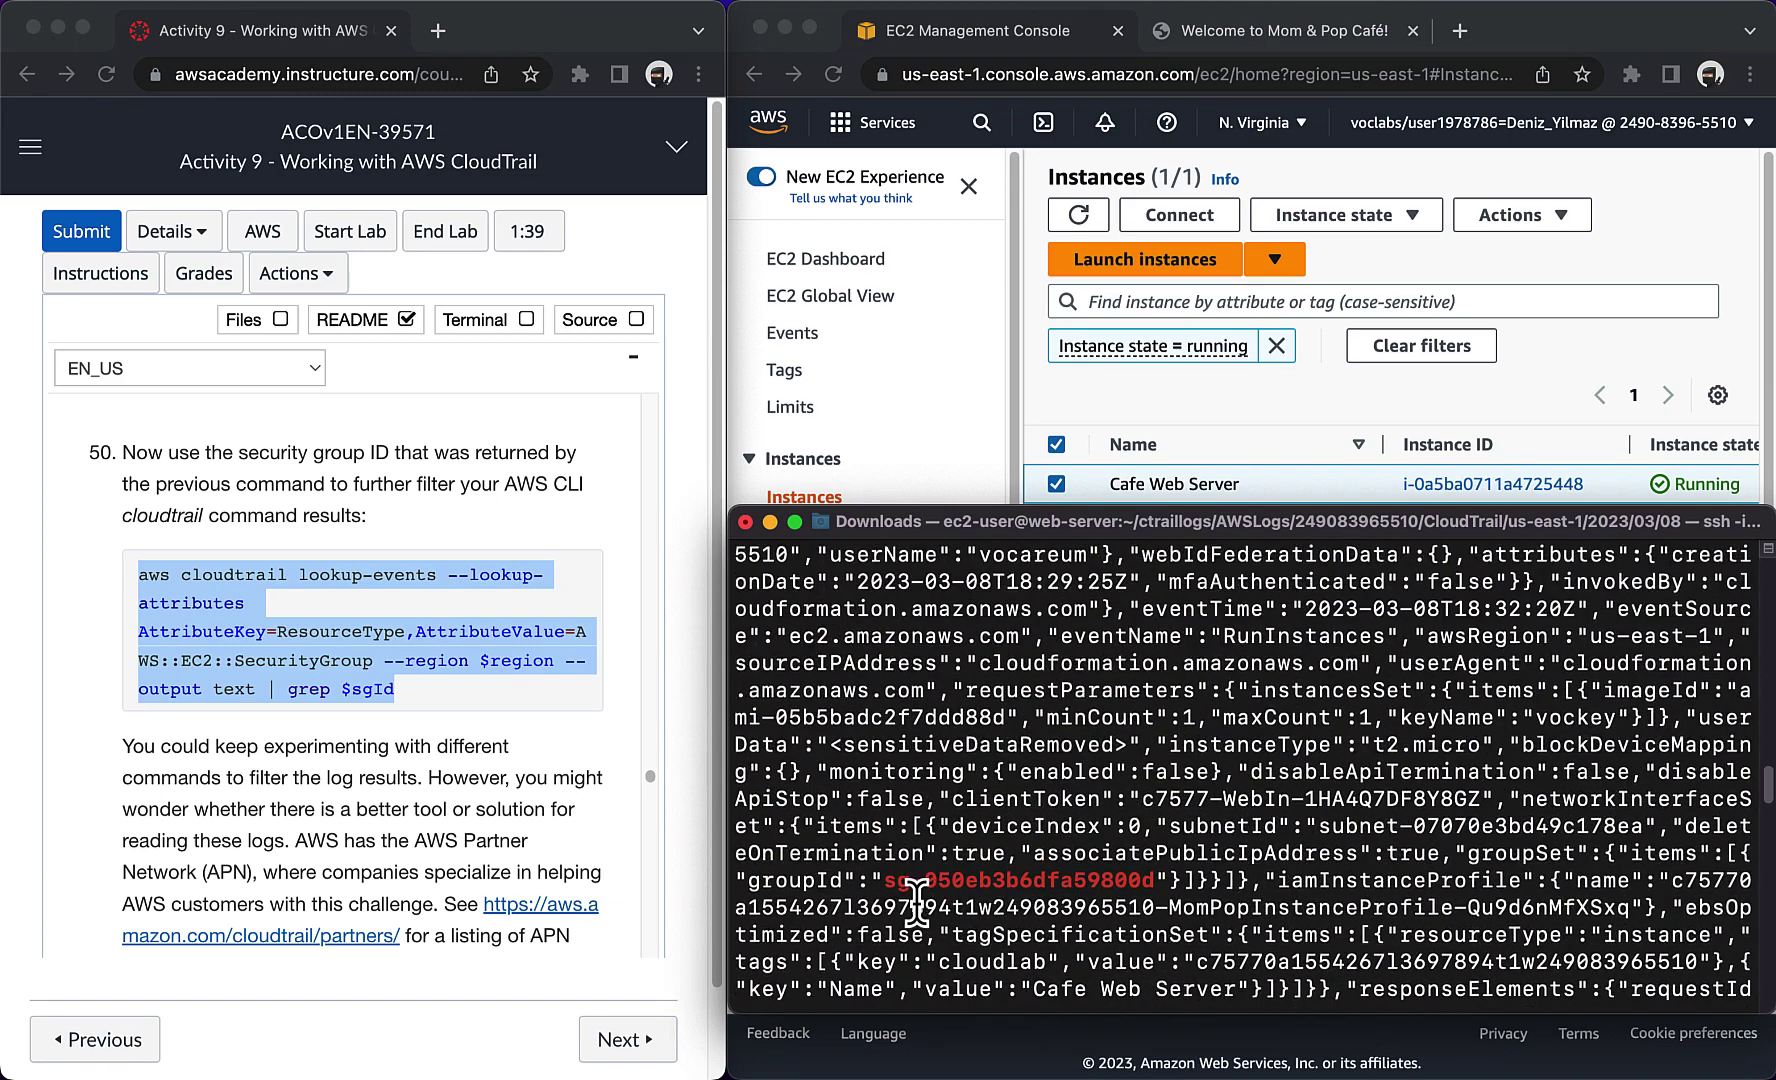
scroll(917, 905, "up", 5)
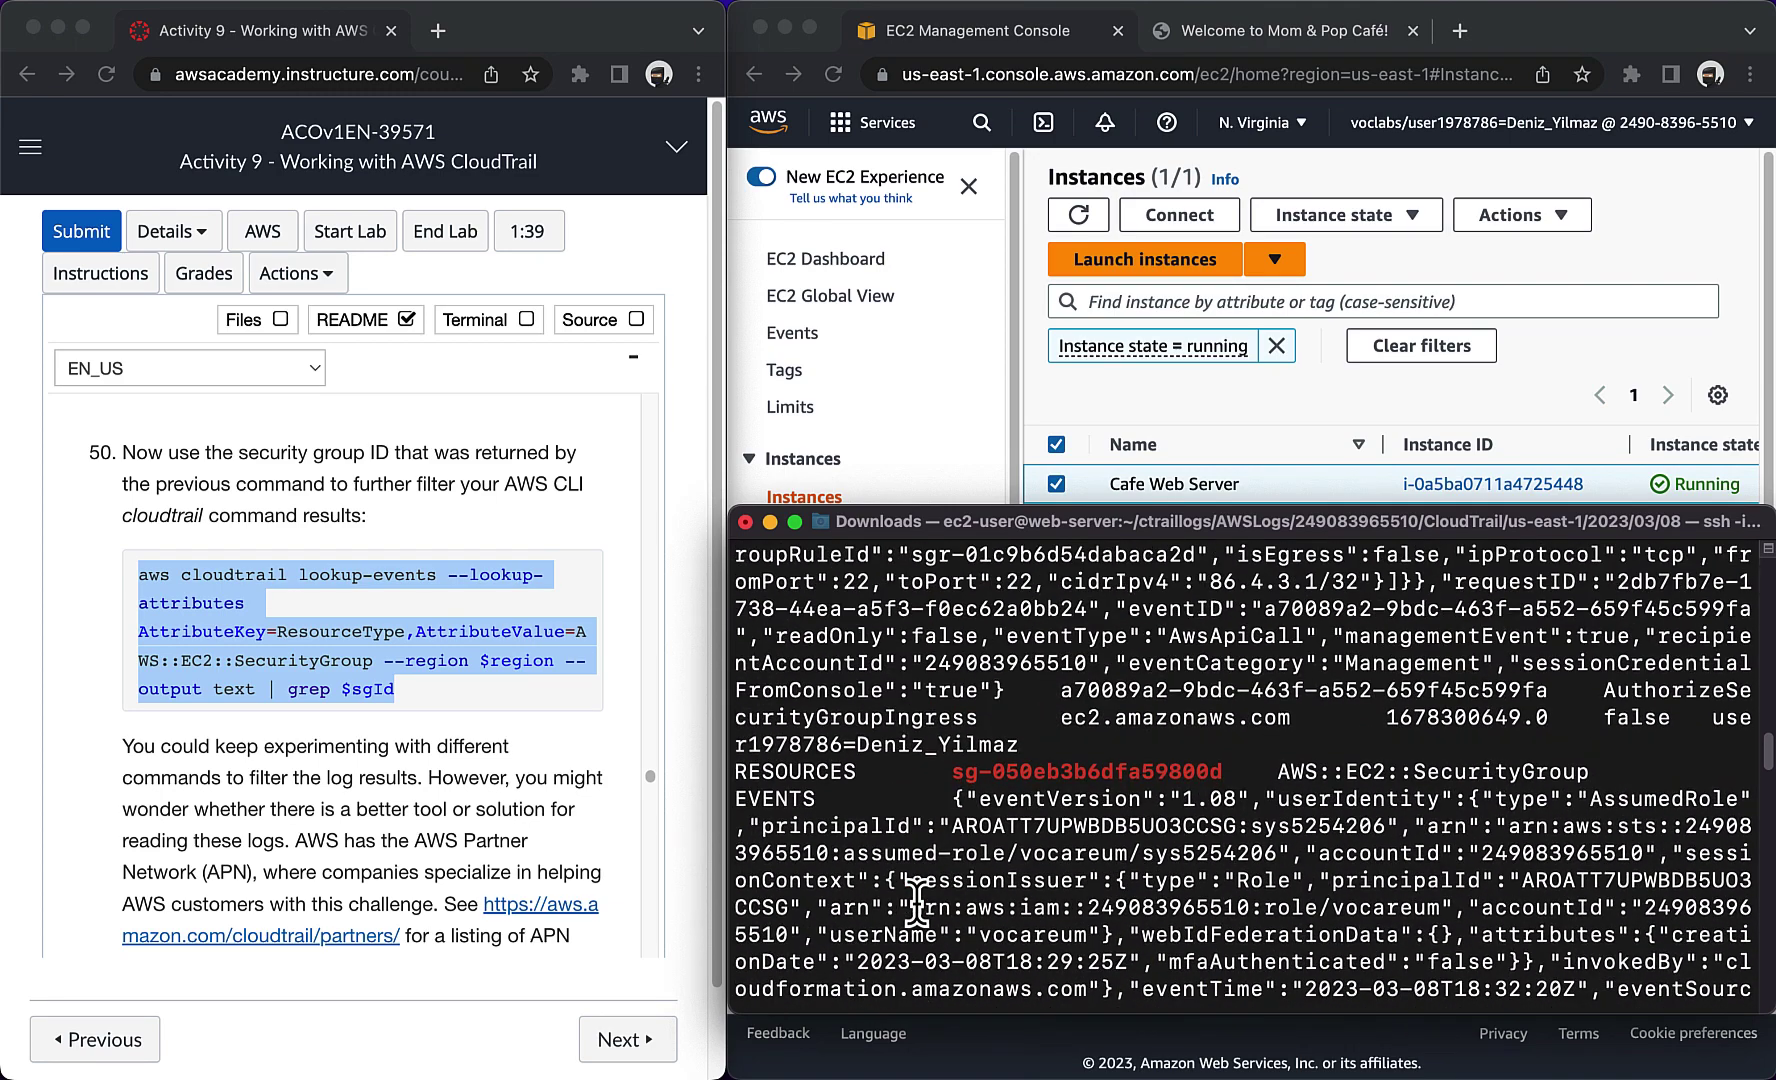
scroll(917, 895, "down", 10)
Step: Read on to Task 4 in the lab instructions and clear the terminal
left_click(255, 795)
scroll(255, 795, "down", 5)
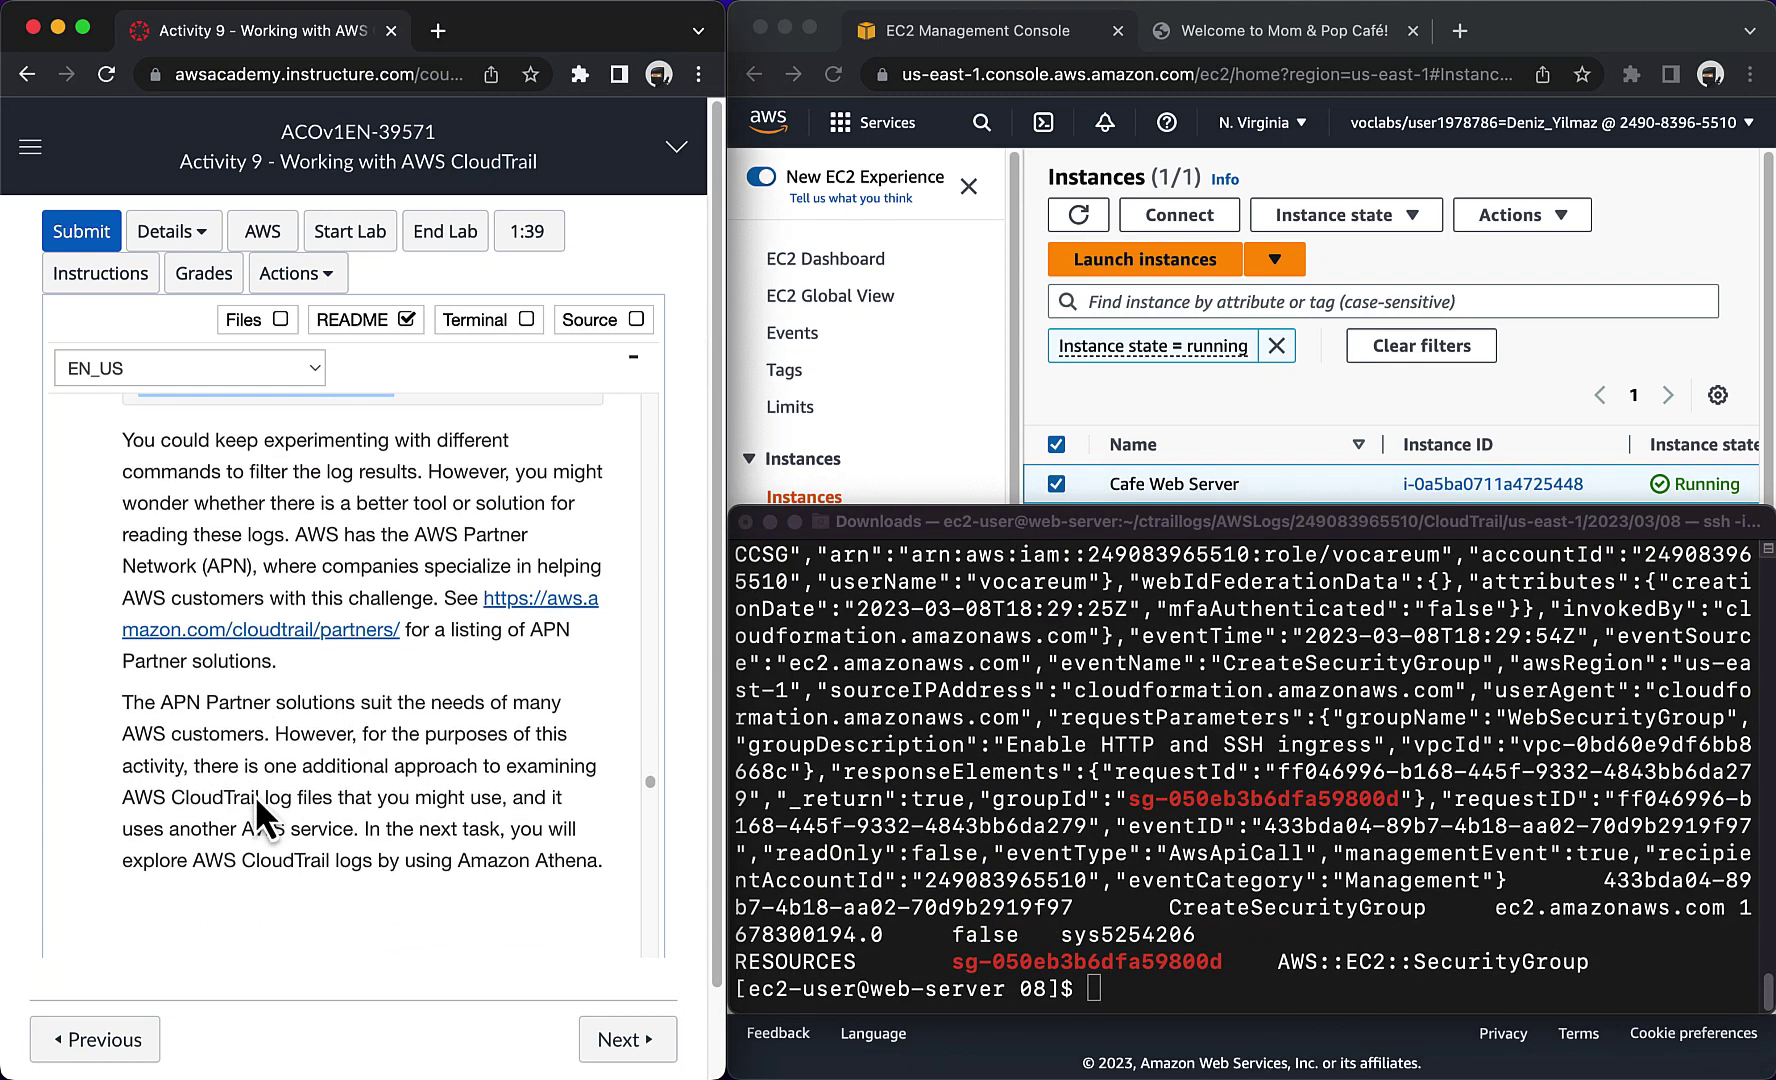
scroll(255, 795, "down", 8)
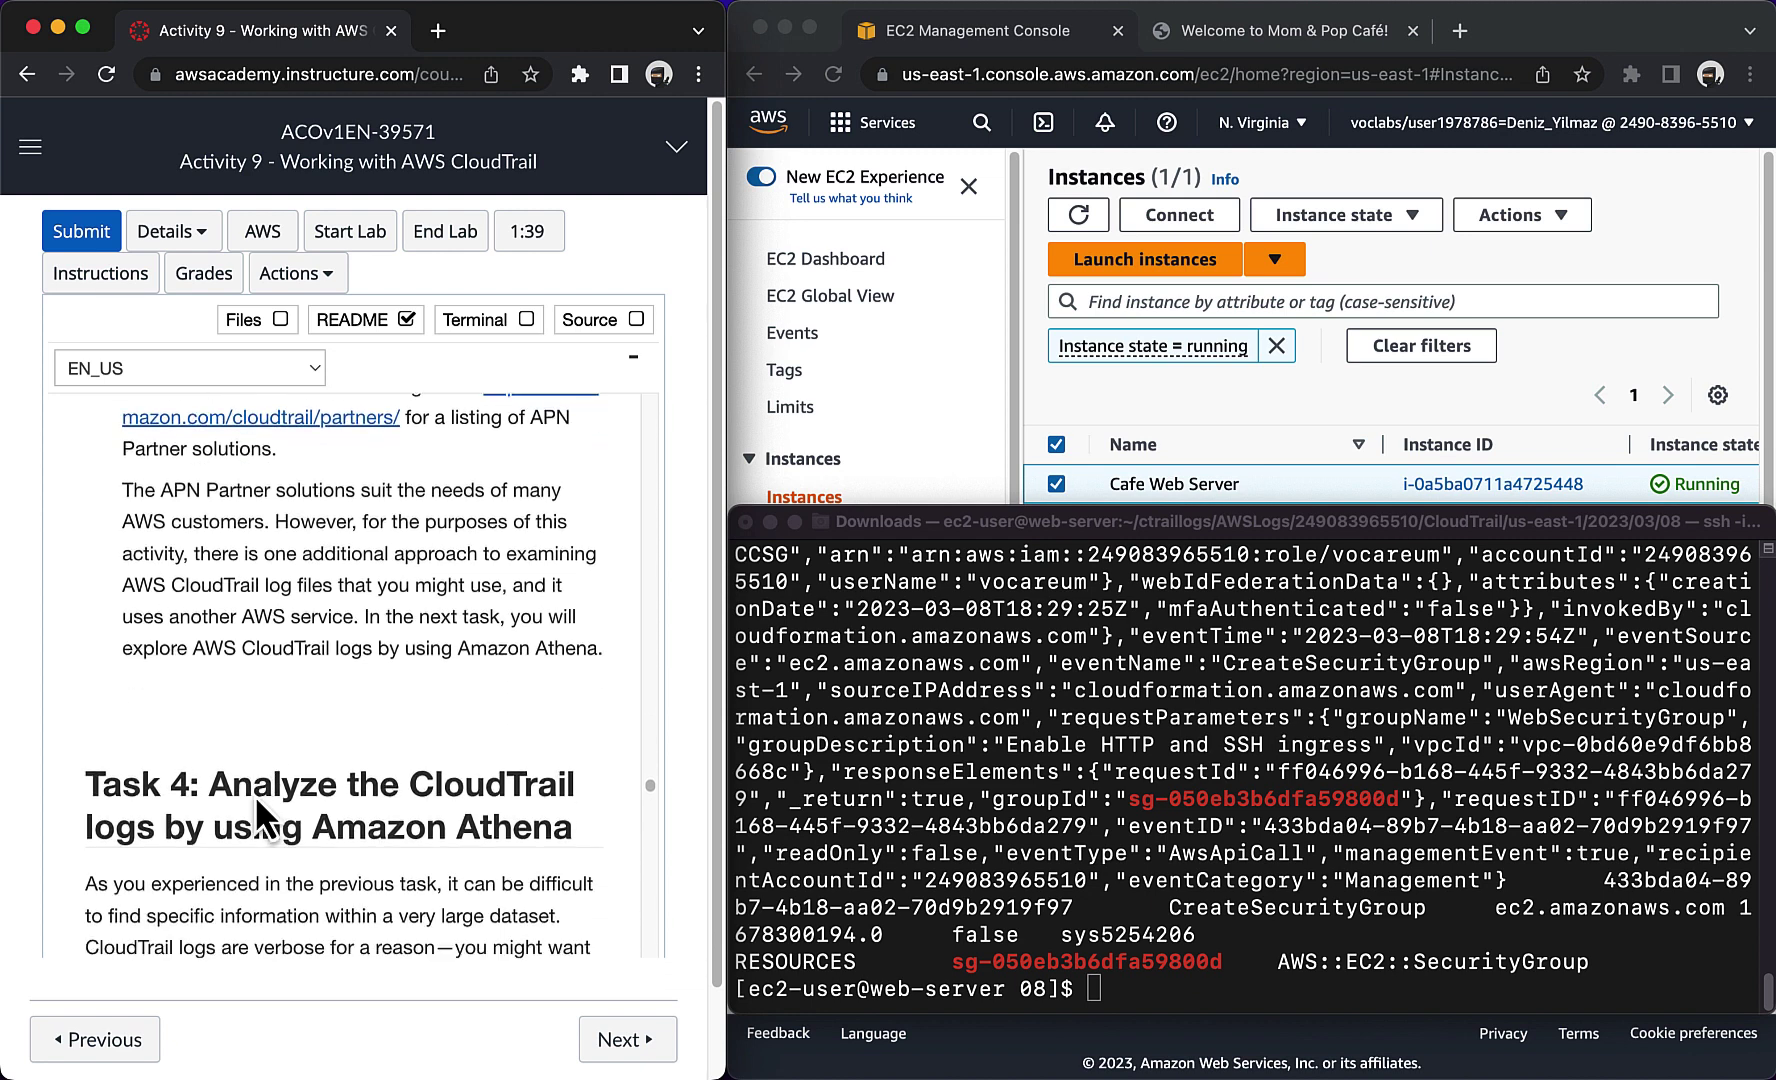
left_click(1107, 992)
type("clear")
key("Return")
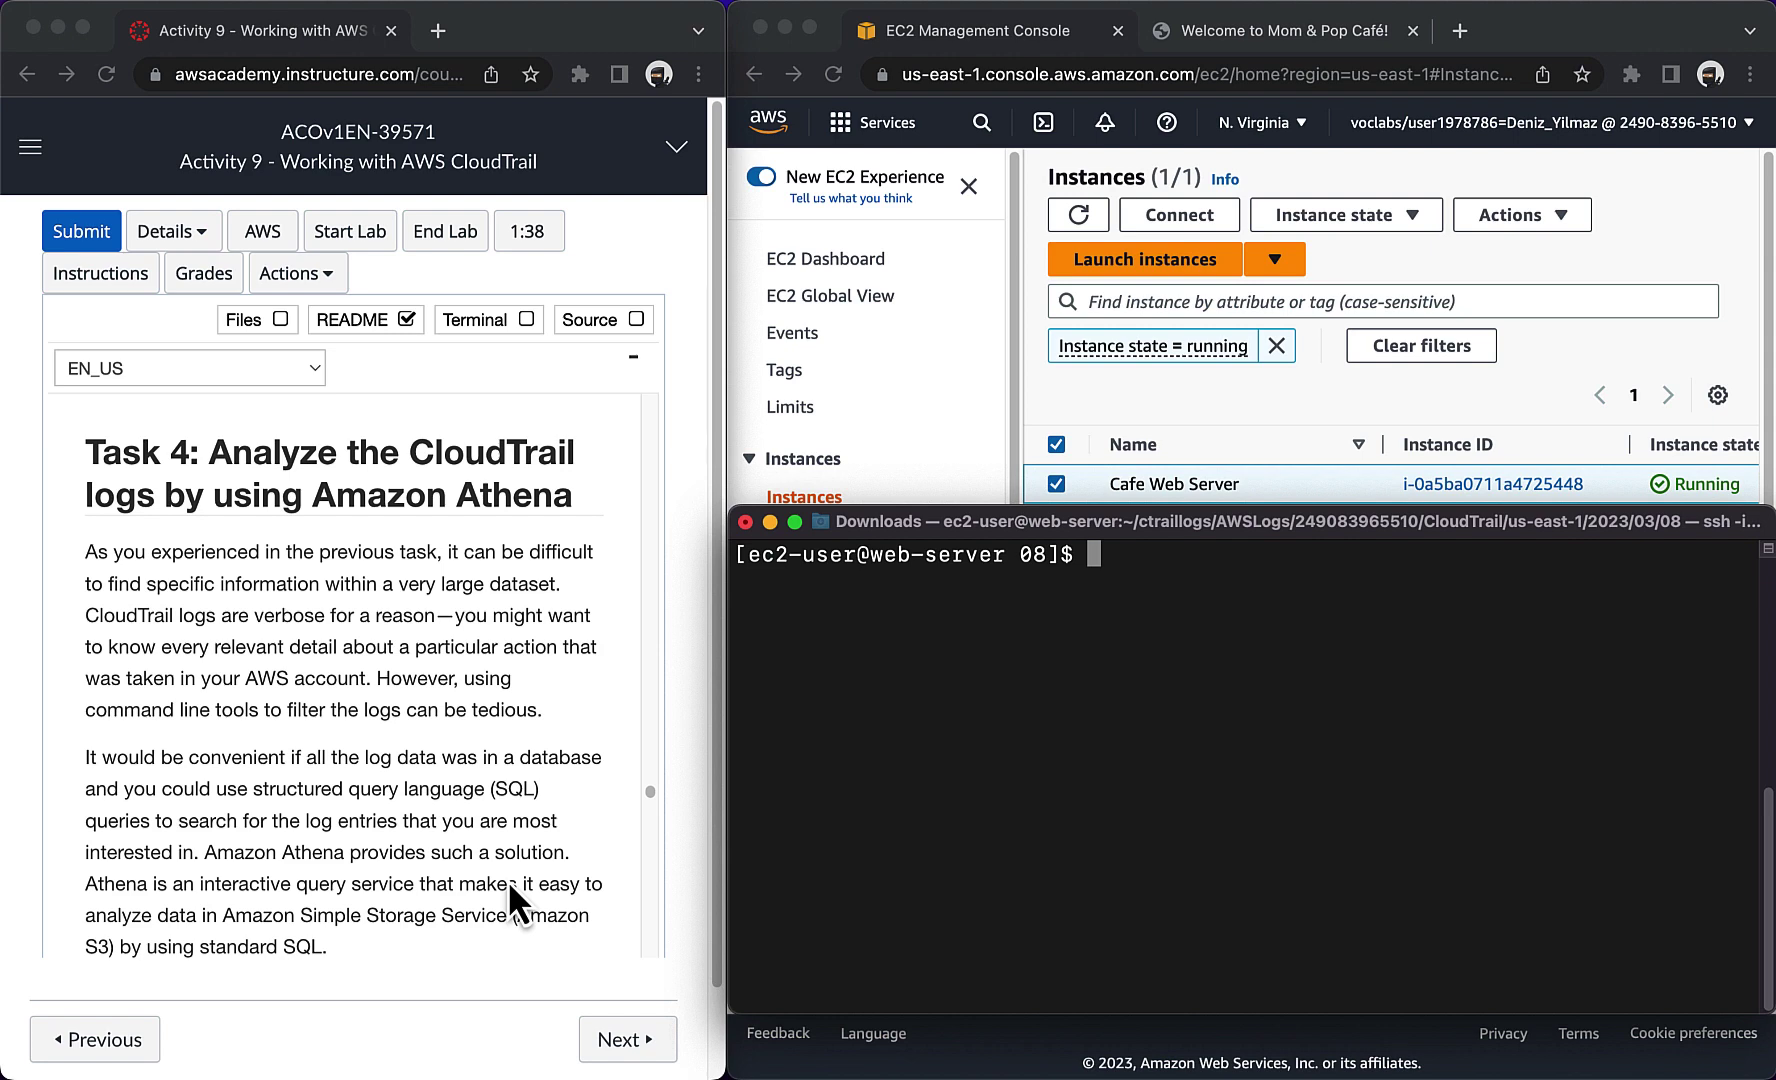
Step: Read the Task 4.1 instructions, search the AWS console for "cloudtrail" and open the CloudTrail service
scroll(508, 880, "down", 1)
scroll(508, 880, "down", 5)
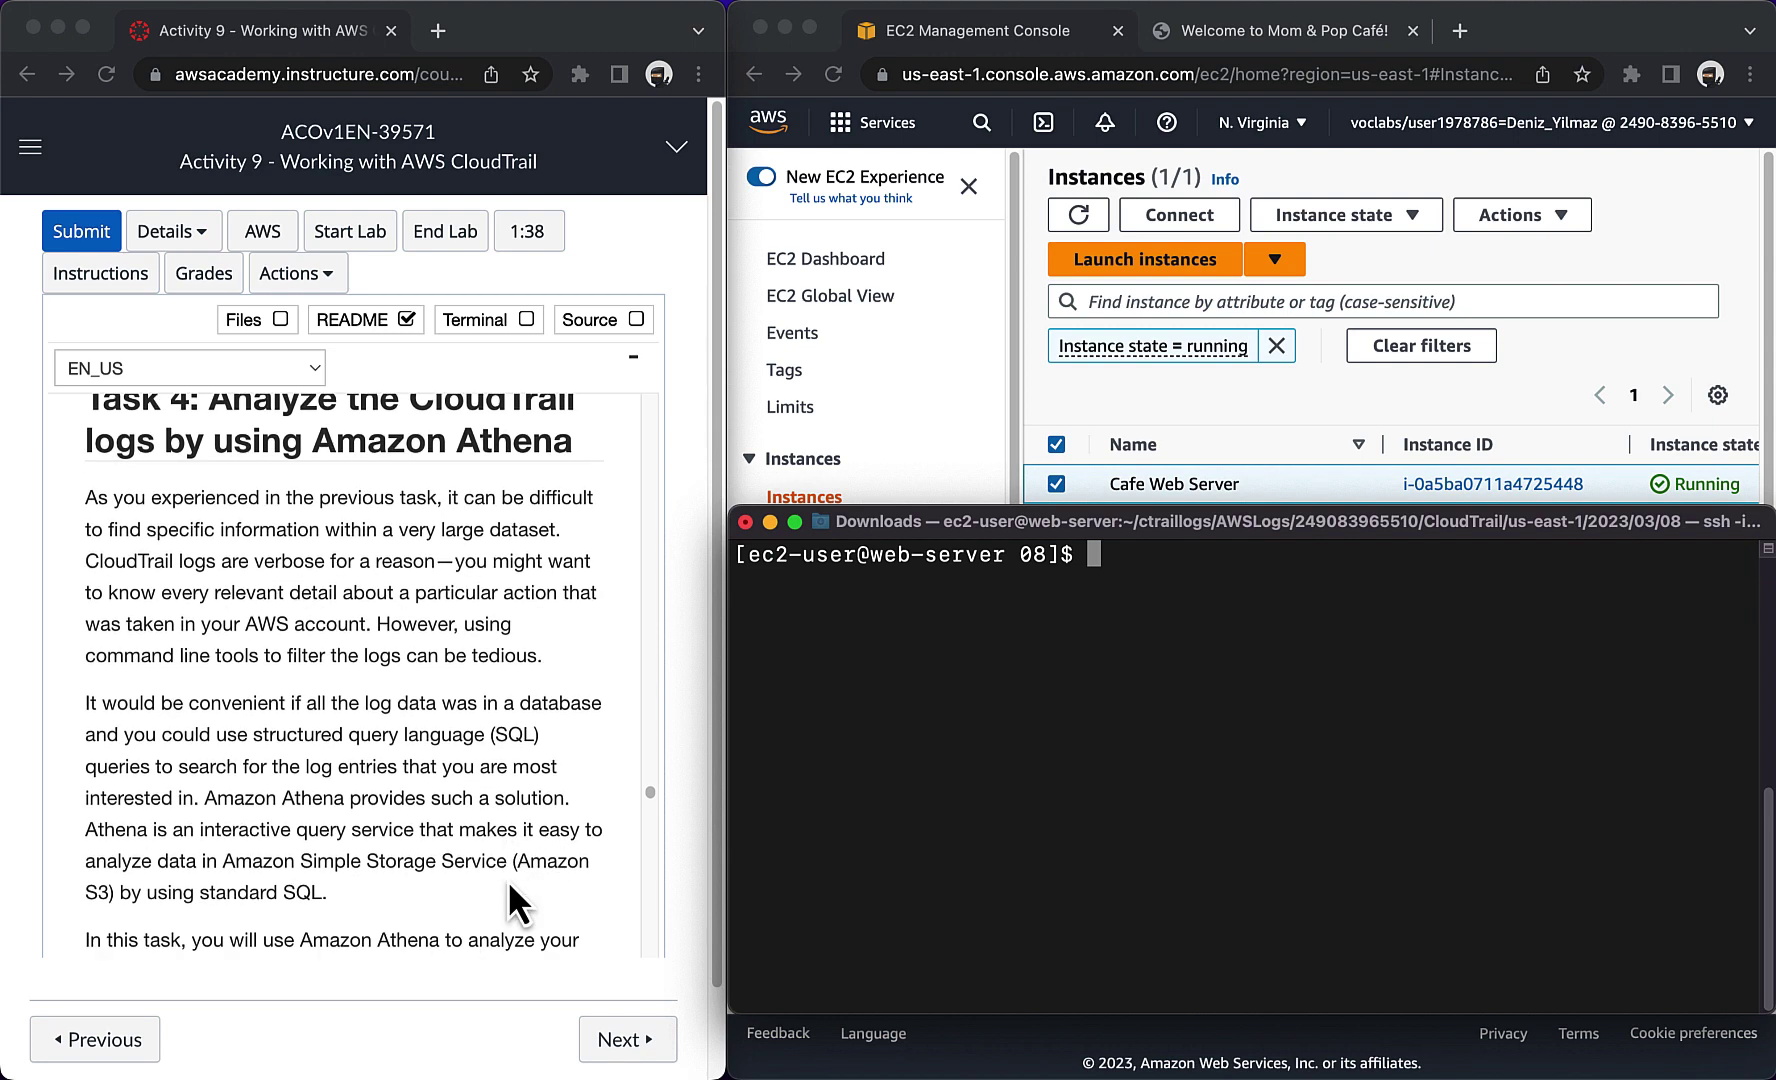
scroll(508, 880, "down", 5)
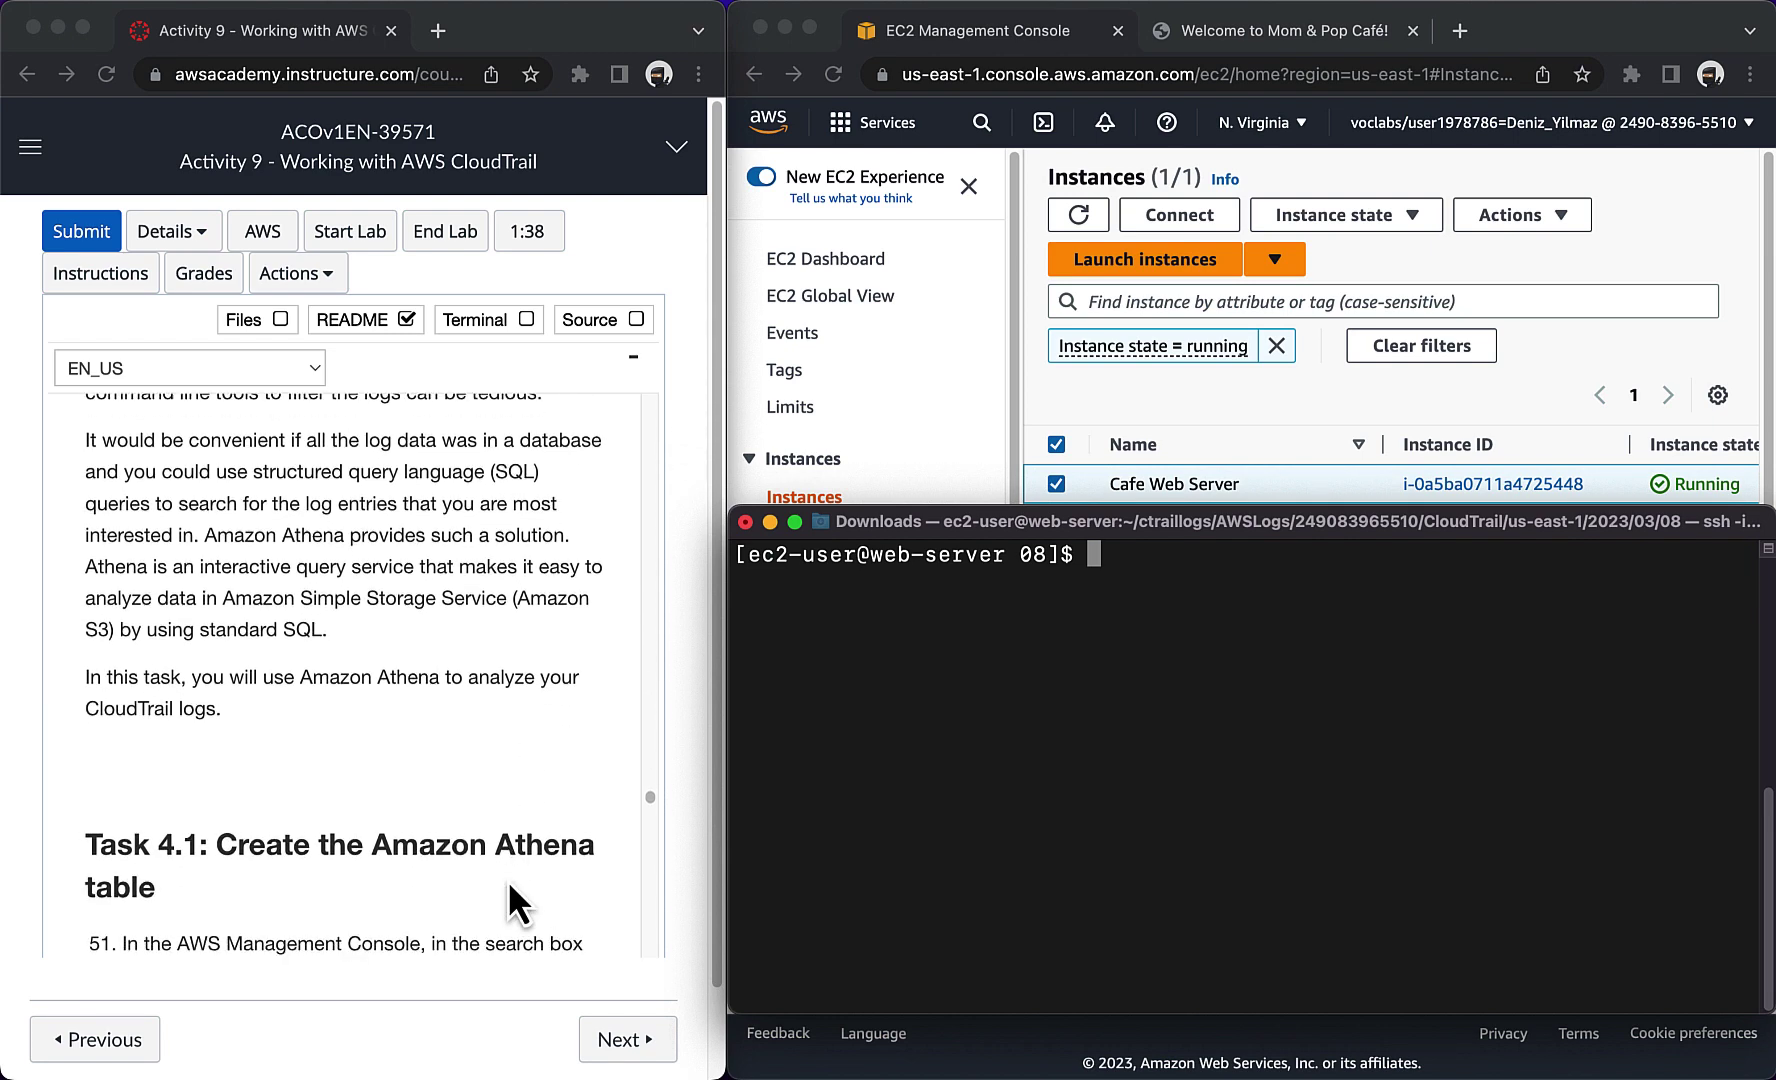
scroll(508, 880, "down", 13)
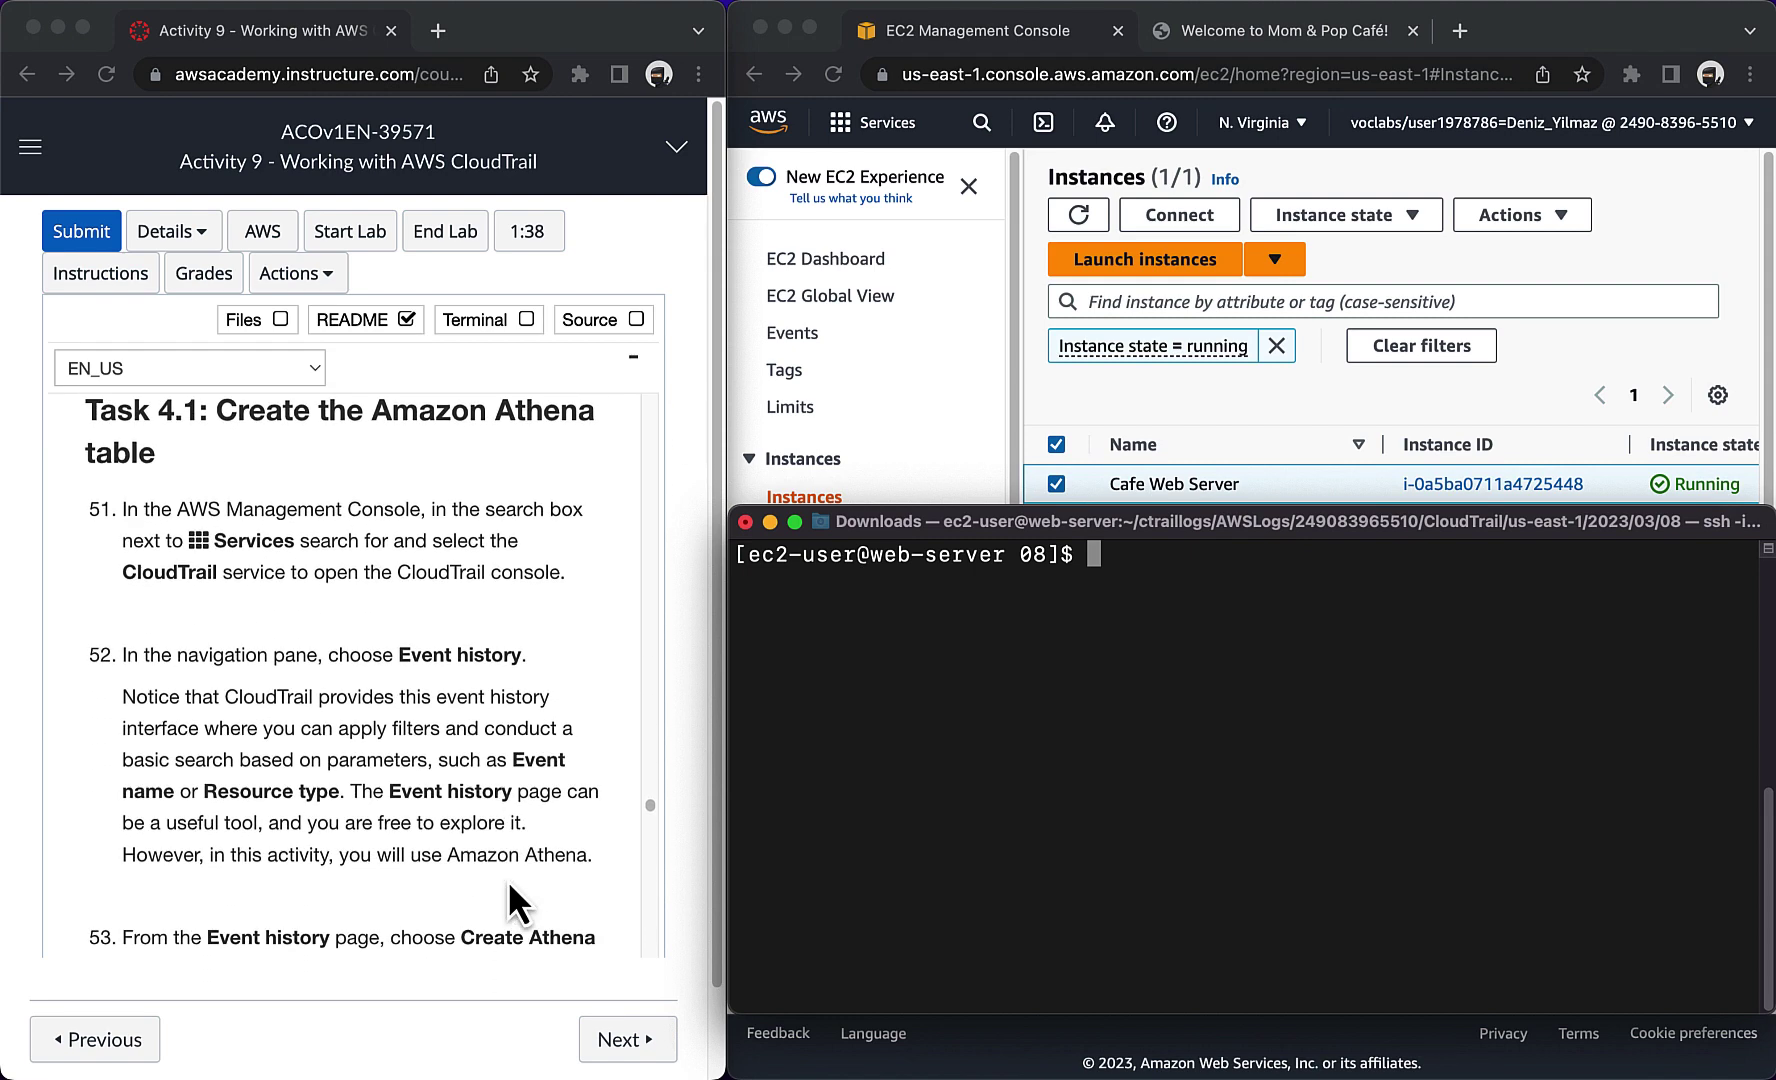
left_click(1016, 37)
left_click(982, 122)
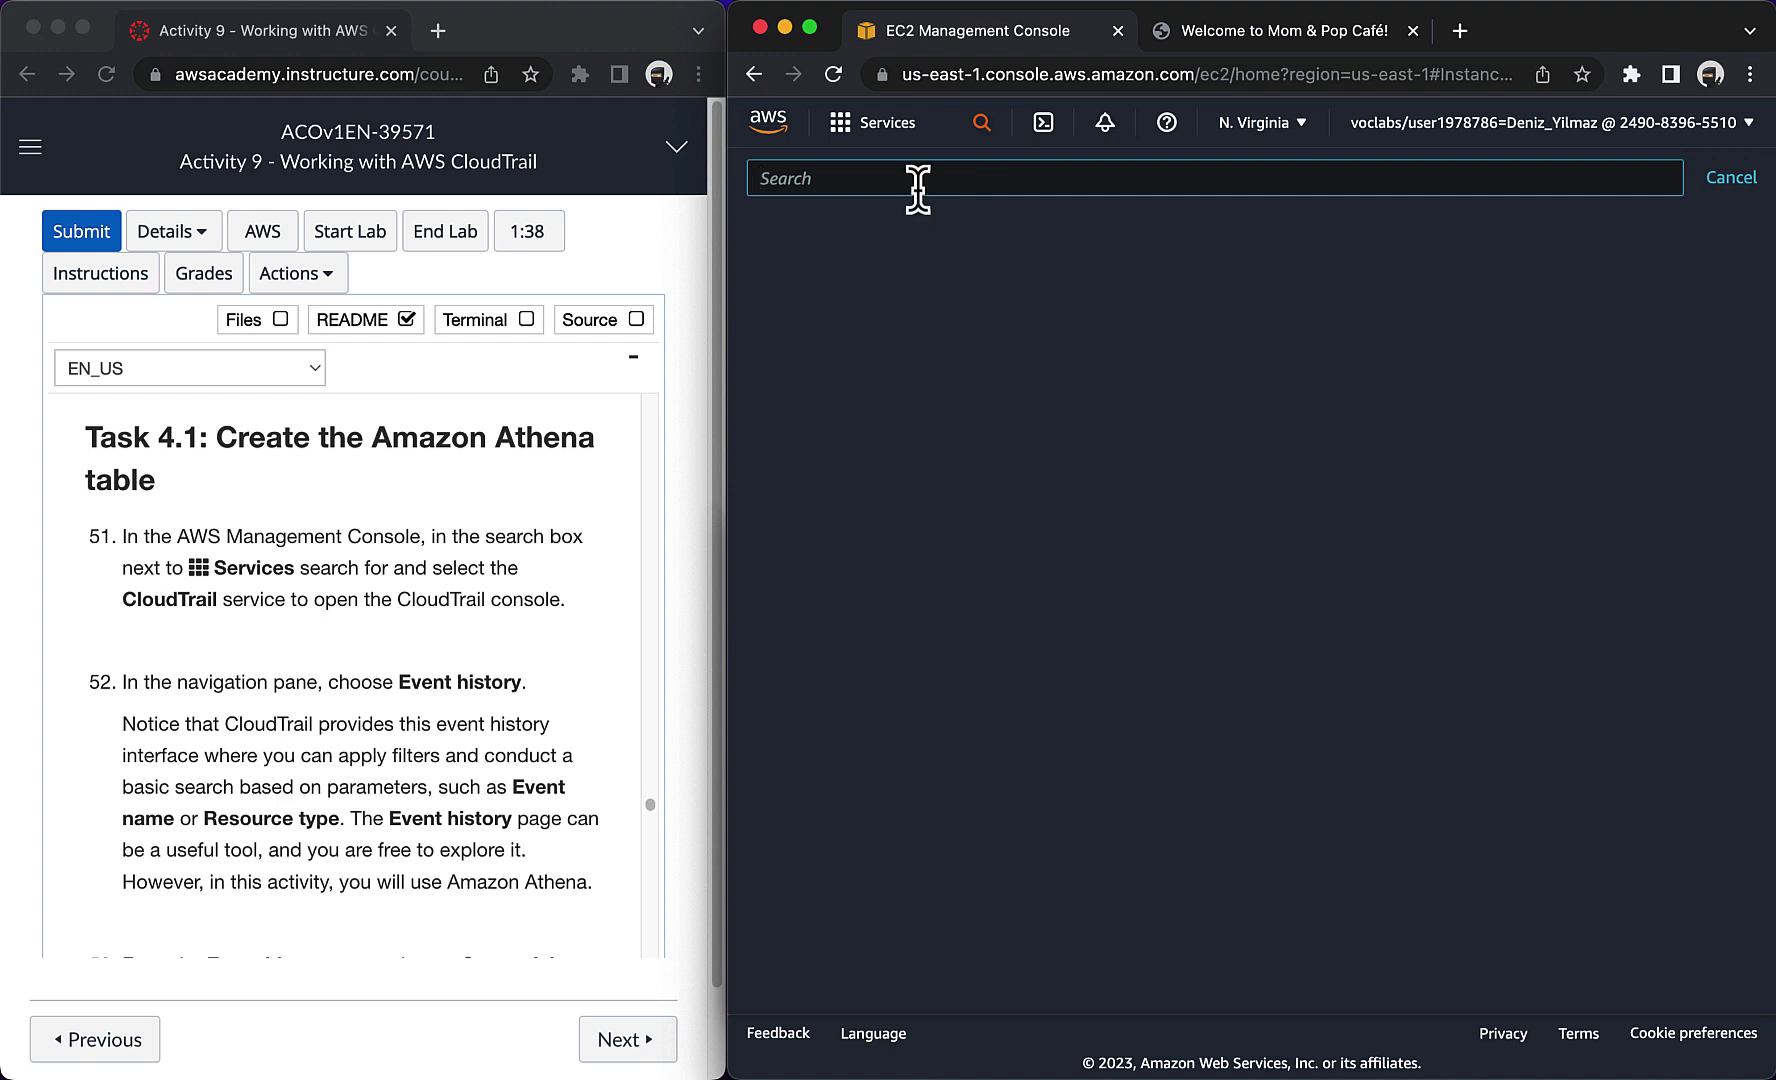
type("cloudtrail")
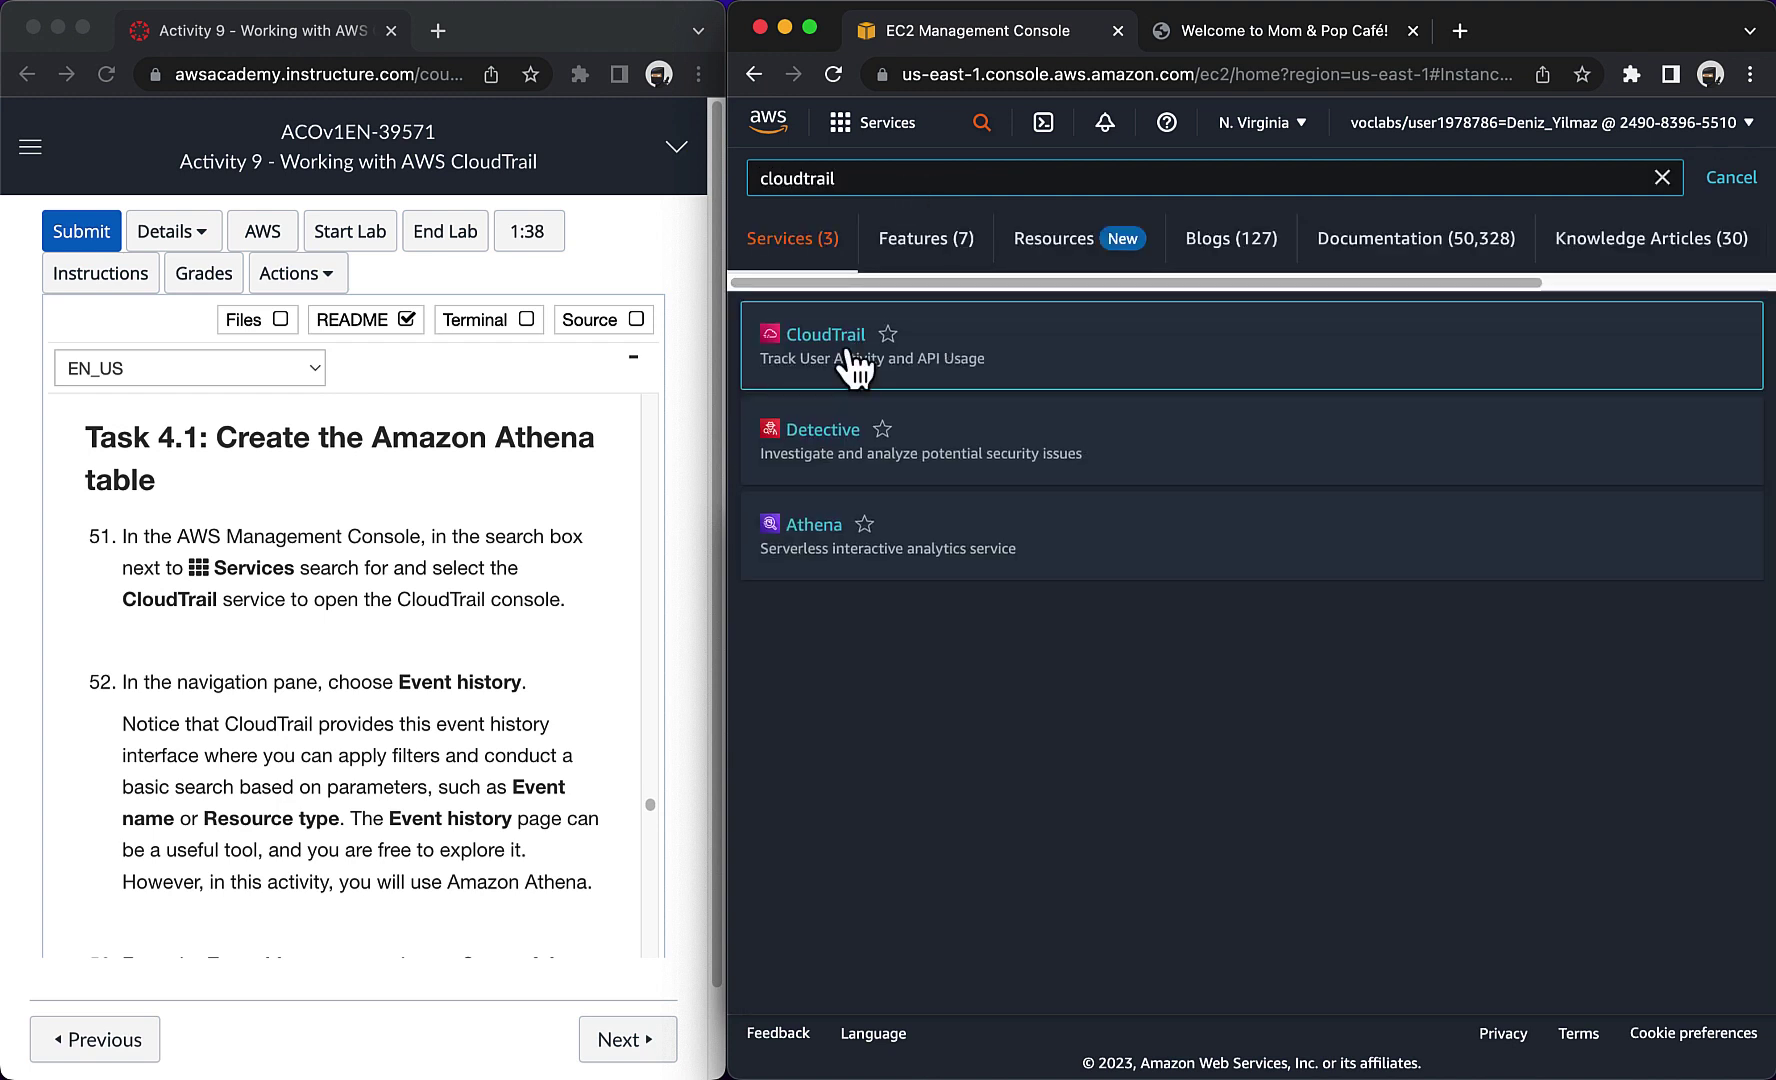
left_click(846, 358)
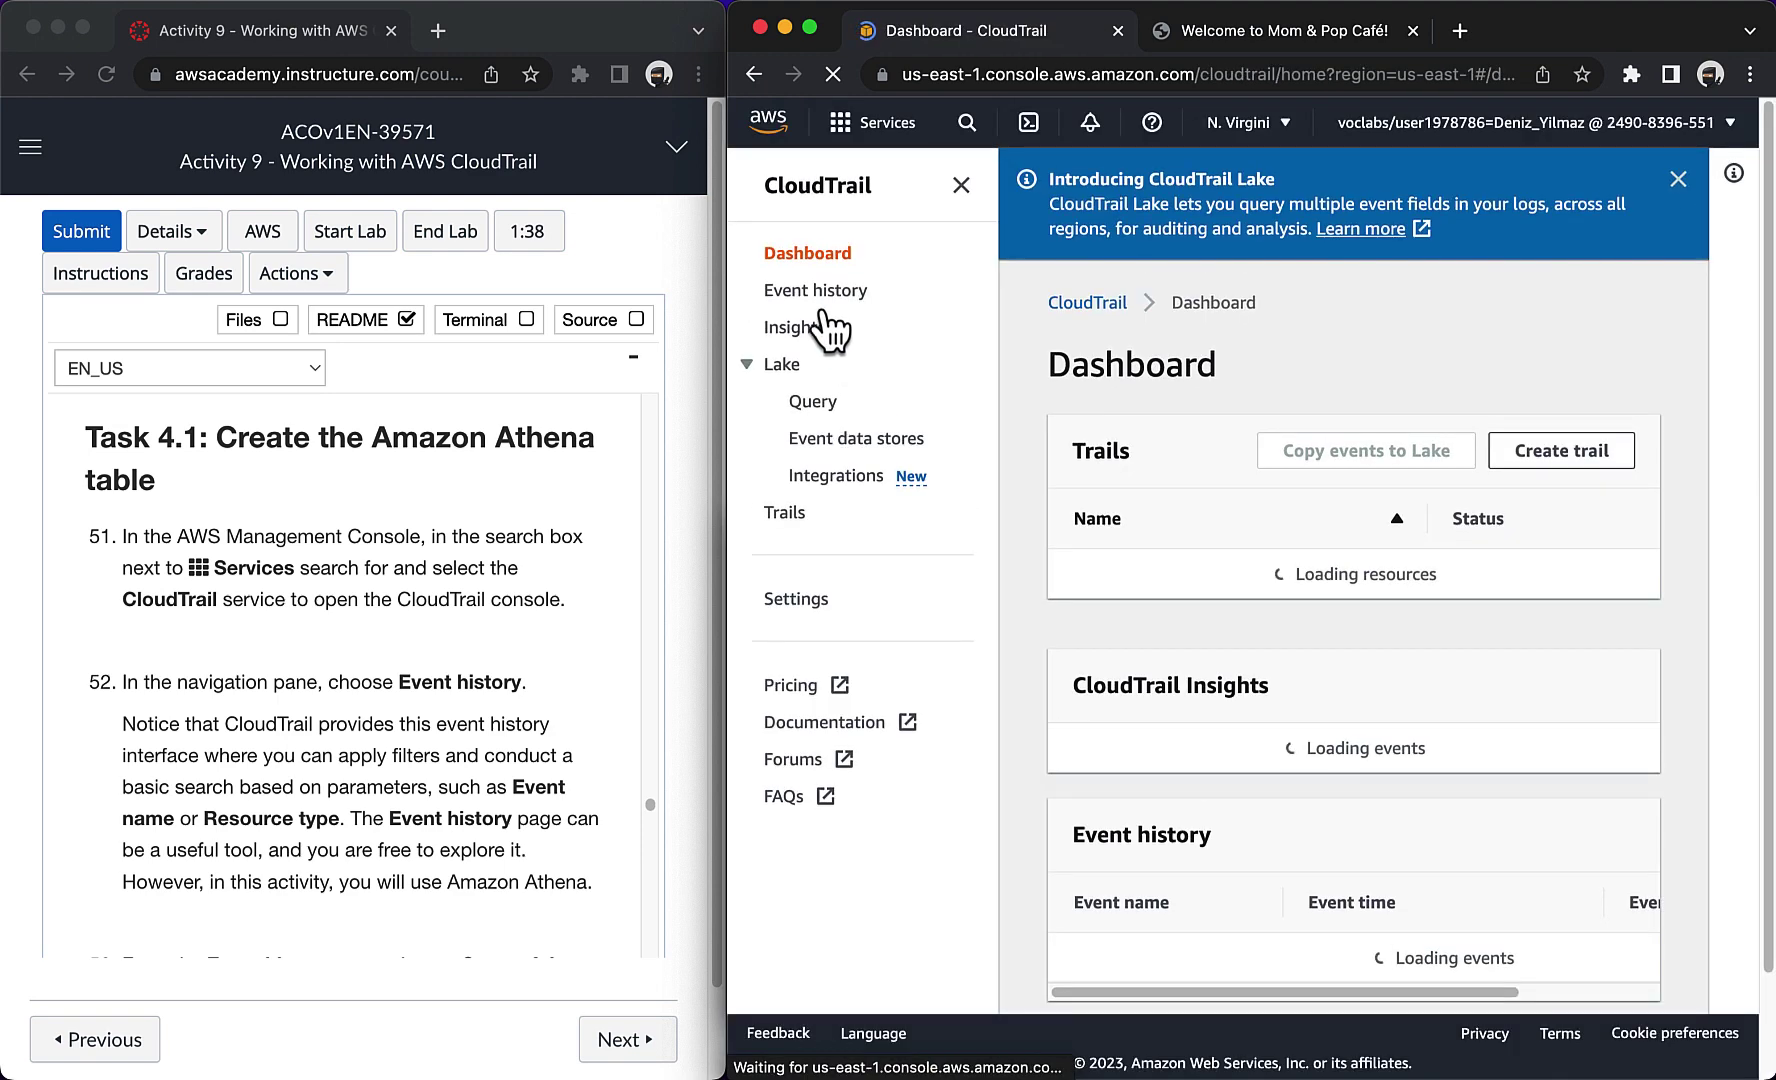
Step: From CloudTrail's Event history, start creating an Athena table and choose the monitoring5032 S3 bucket as its storage location
left_click(798, 292)
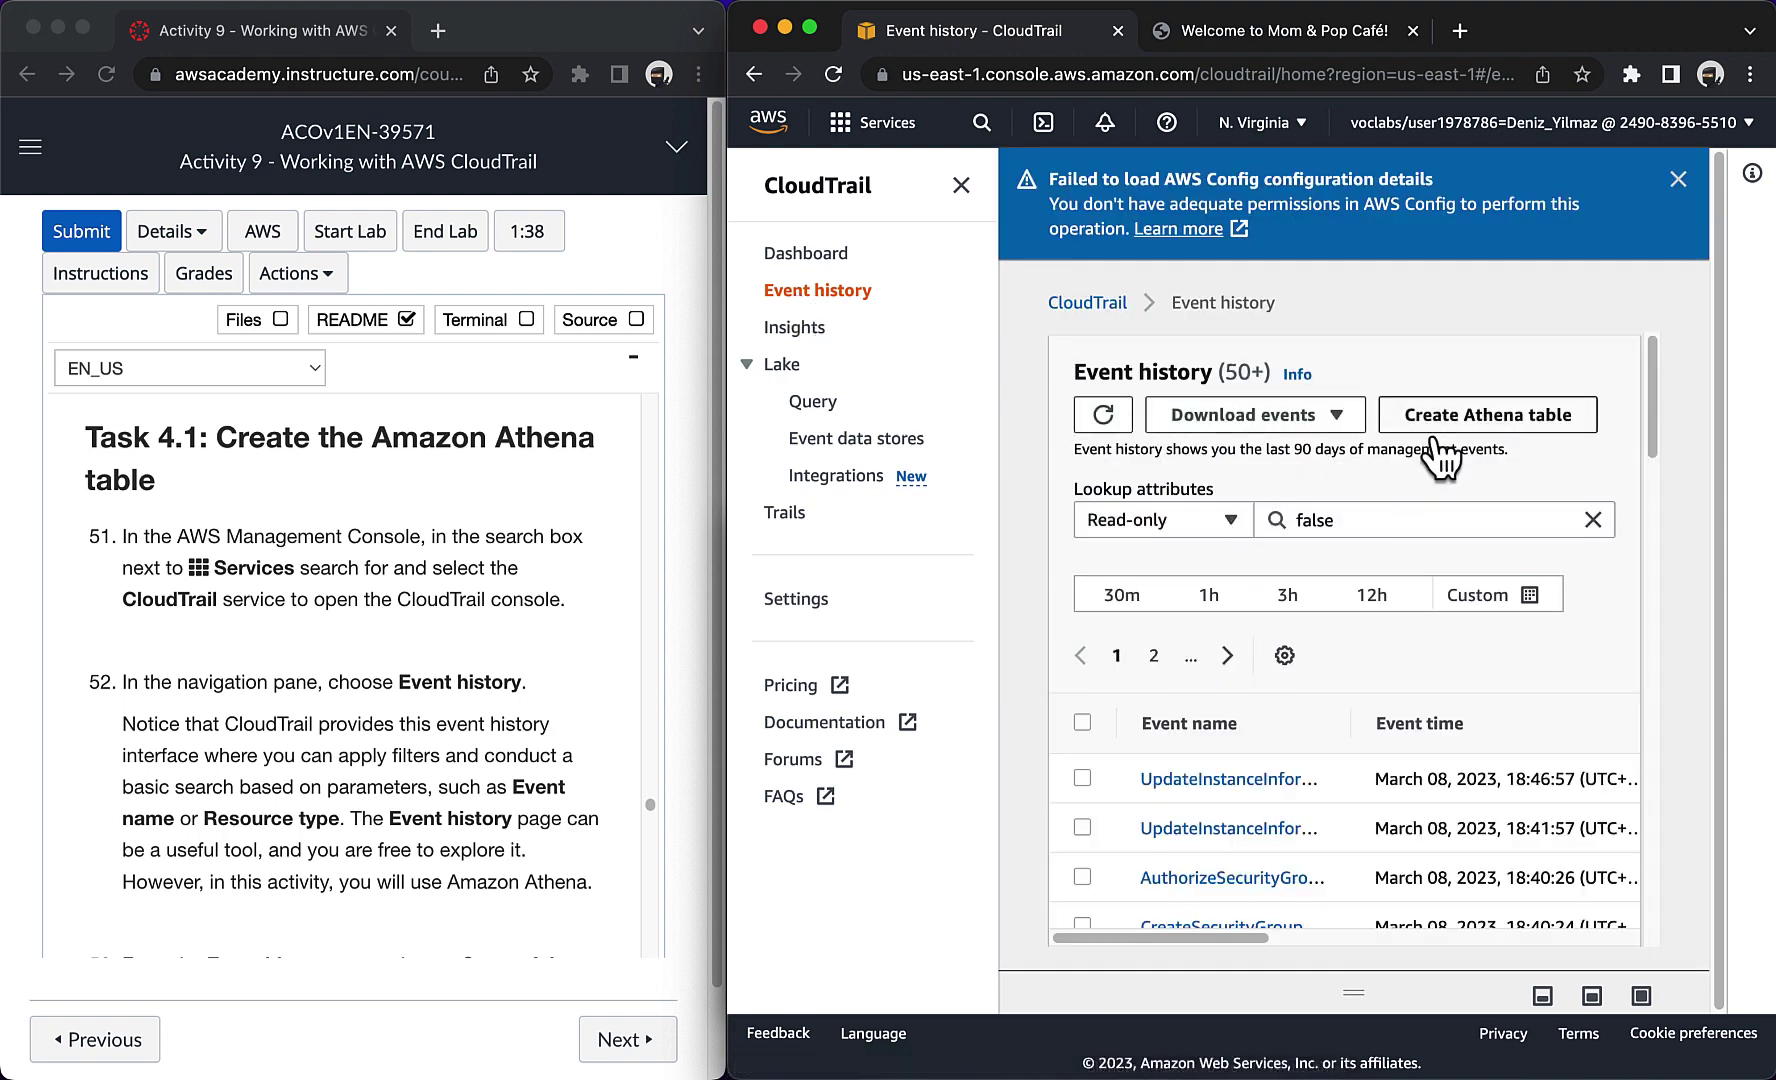
left_click(1440, 440)
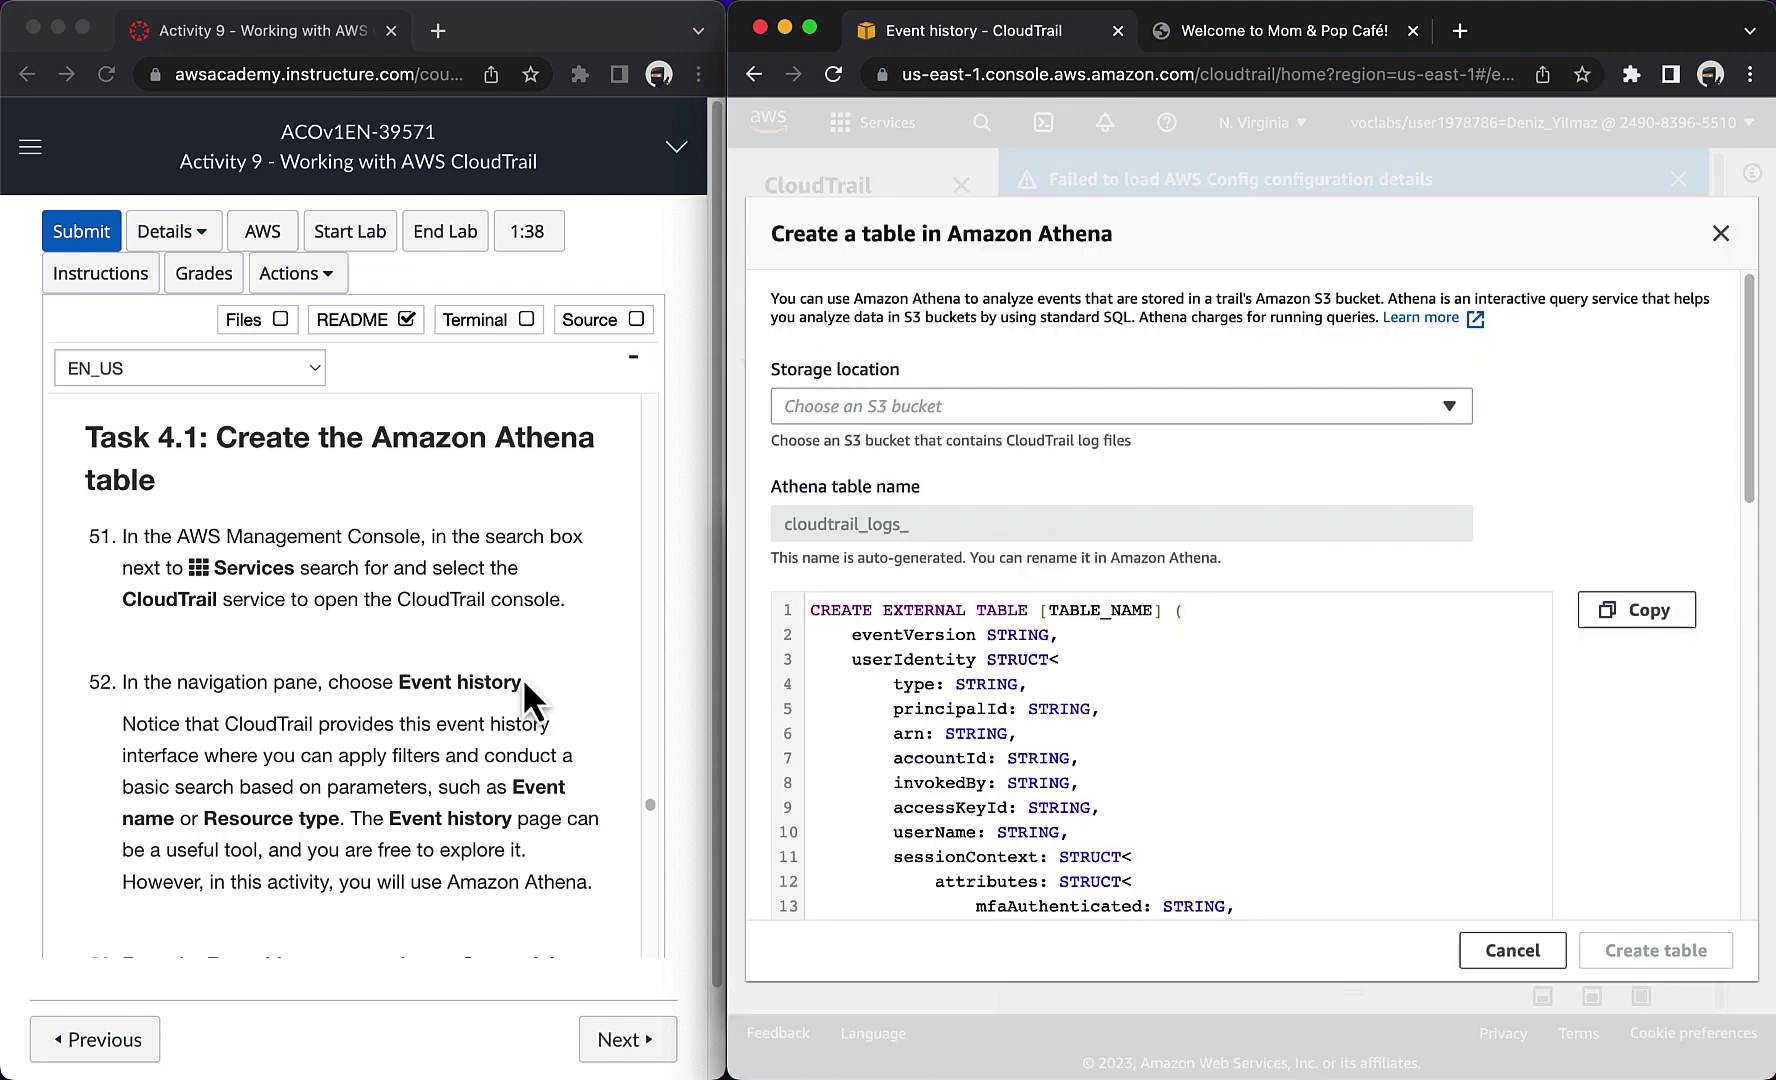
scroll(387, 765, "down", 5)
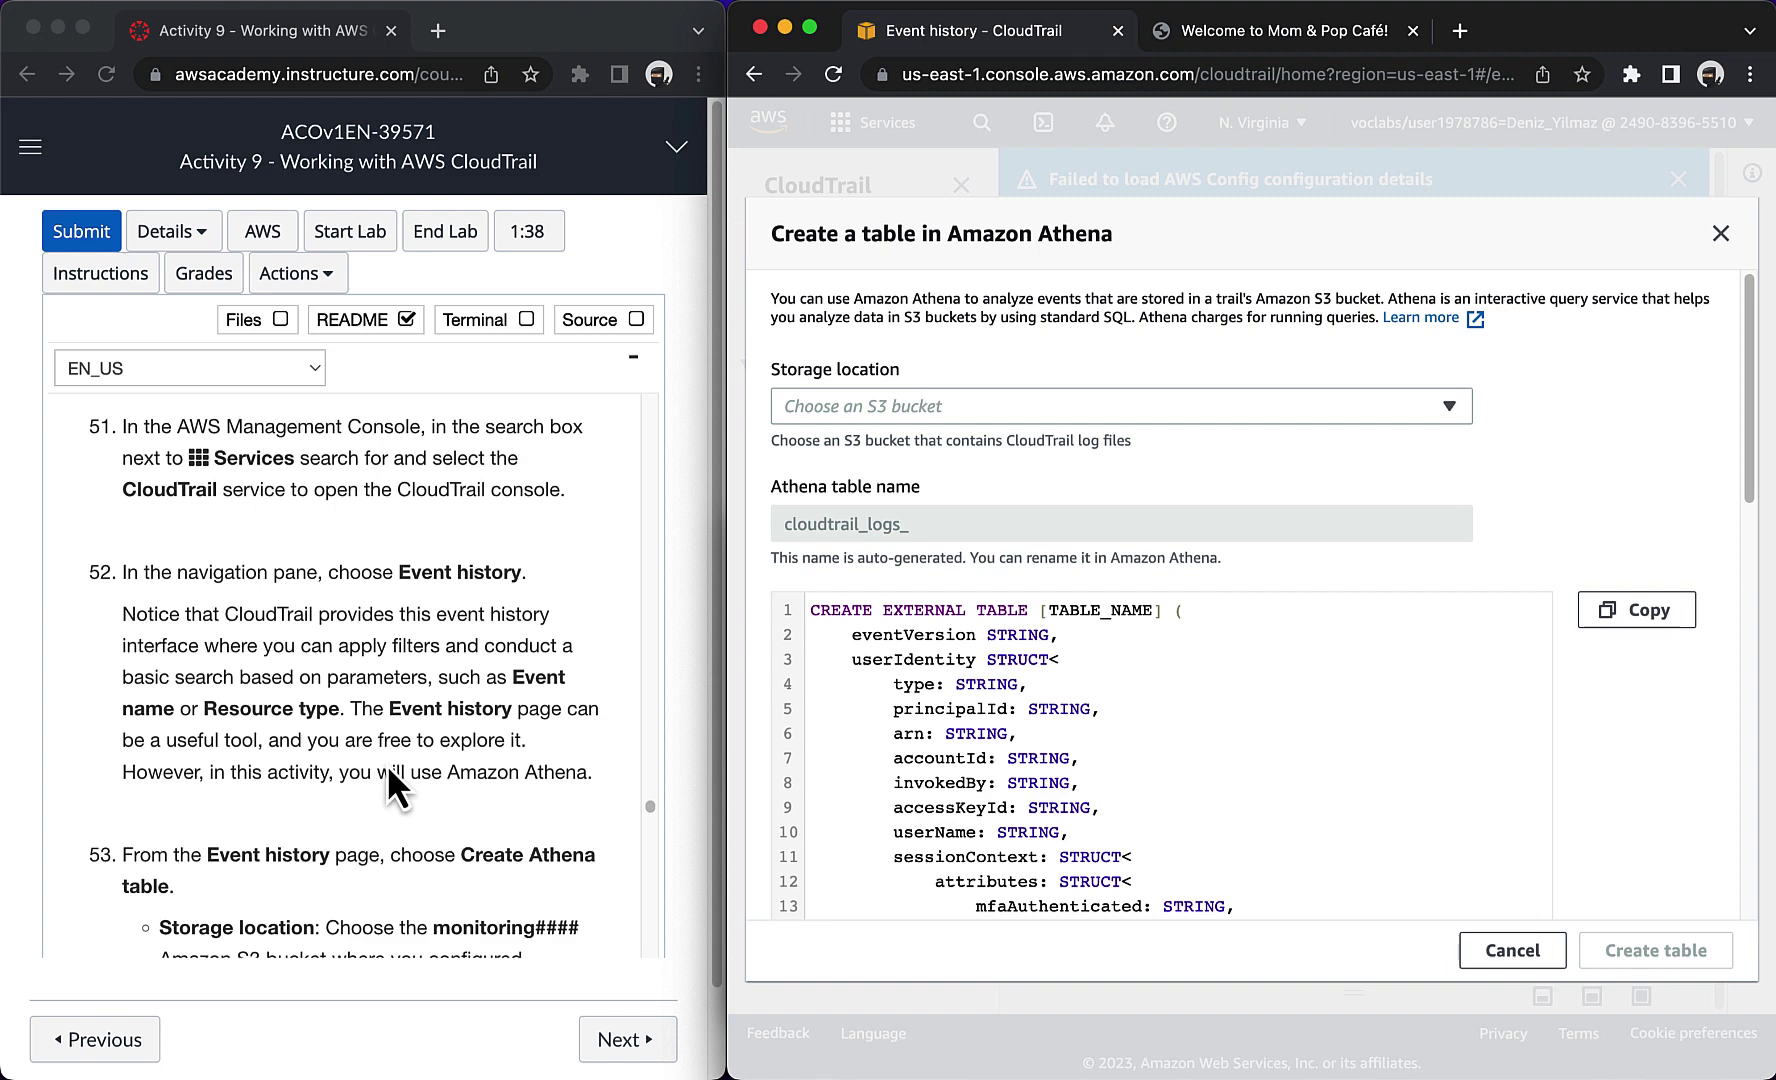
scroll(387, 765, "down", 2)
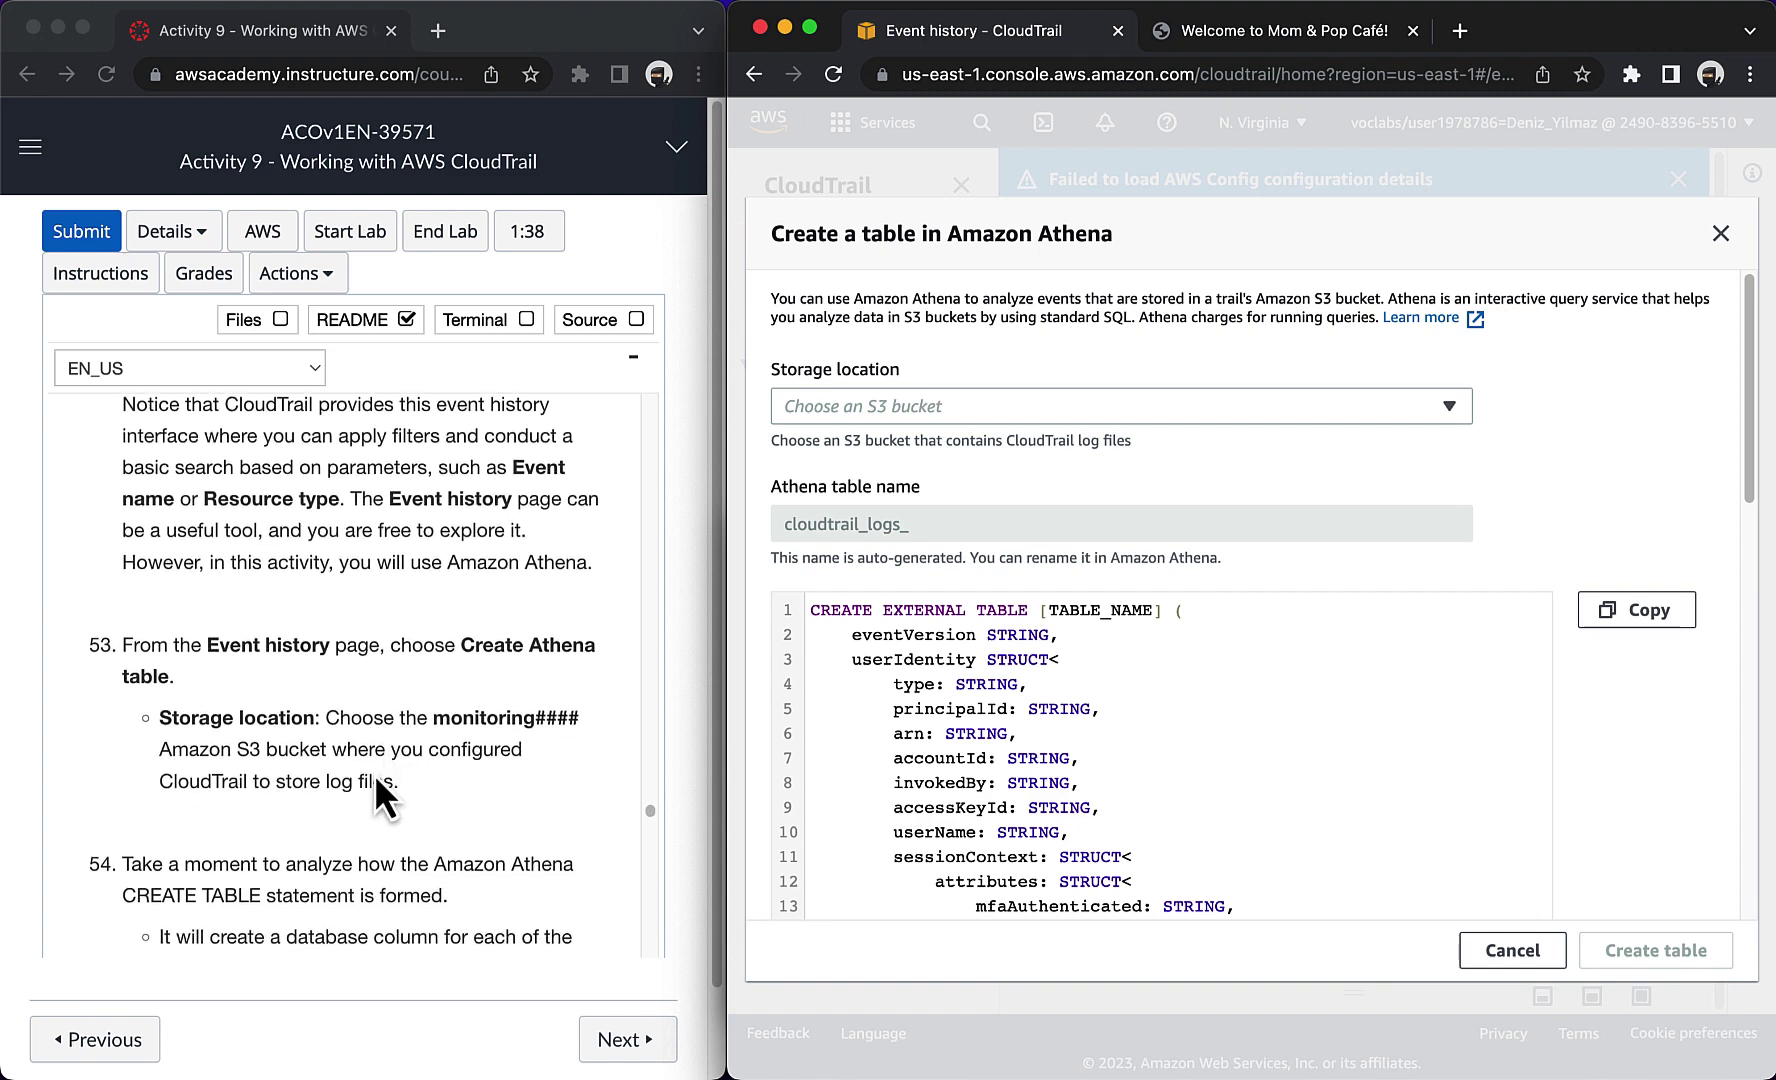
scroll(376, 778, "down", 1)
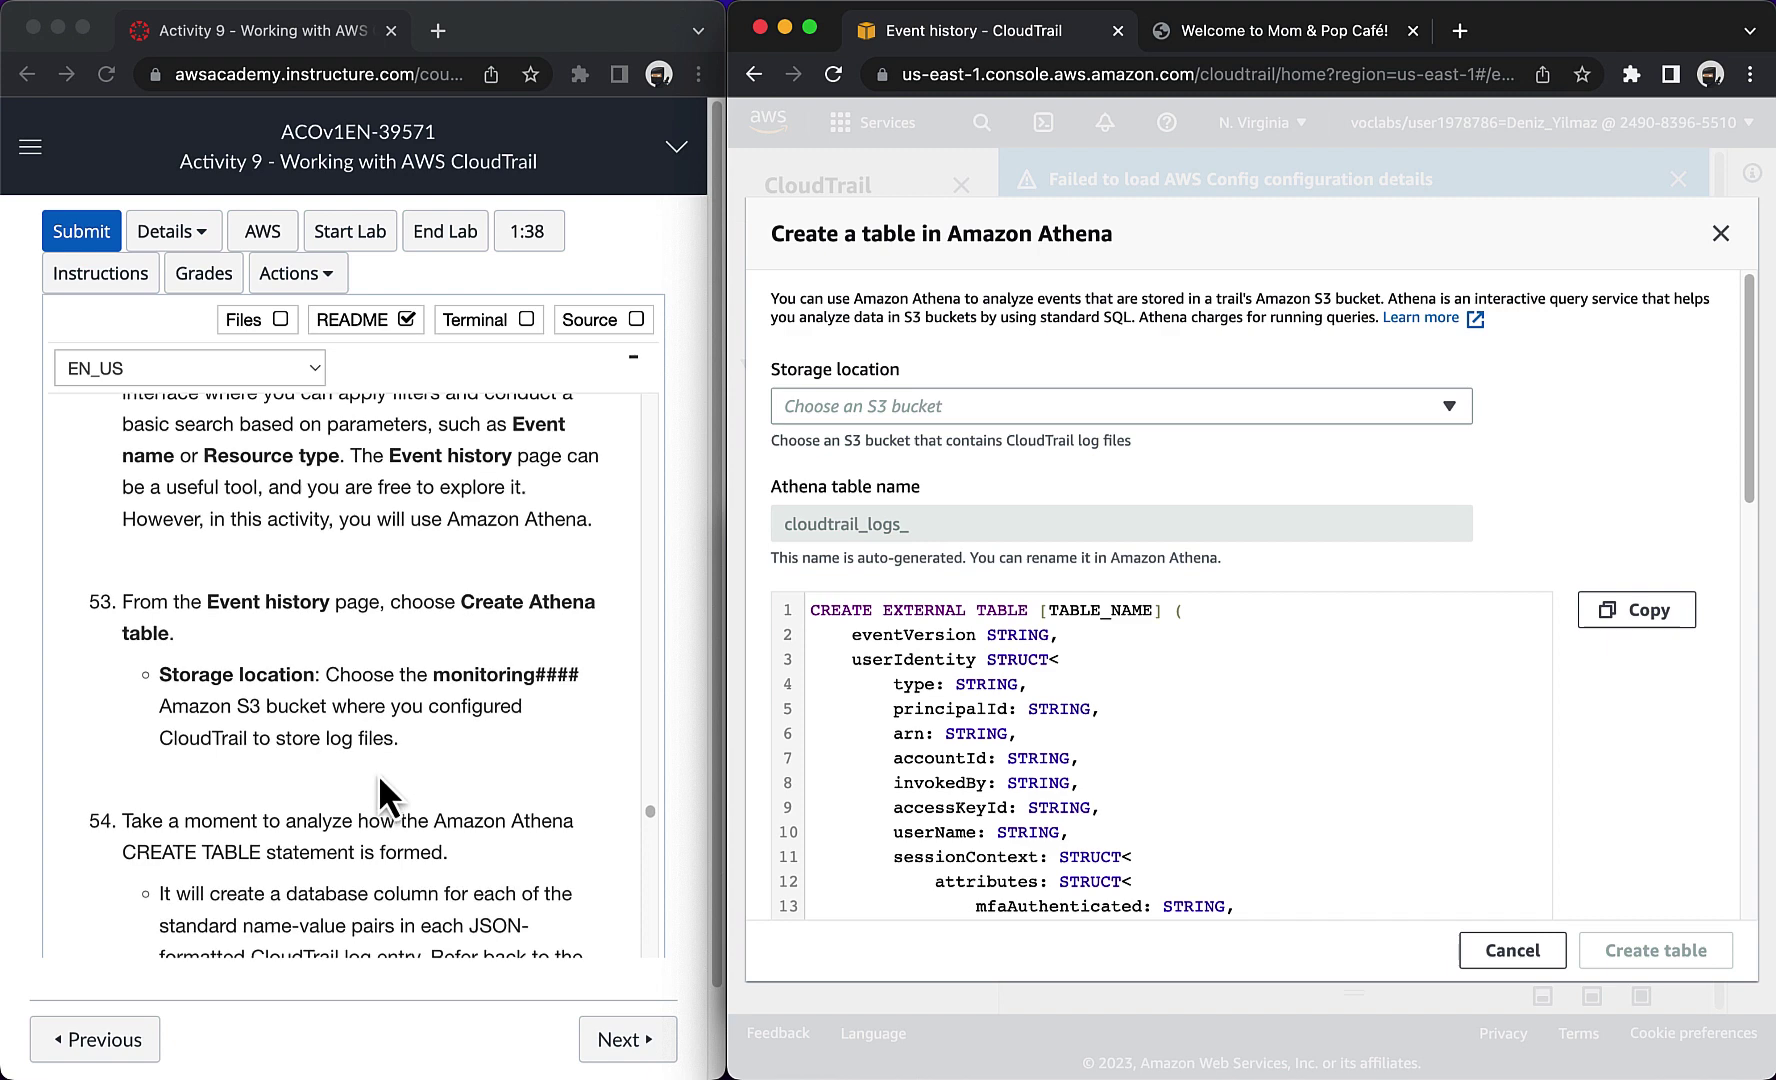
scroll(380, 780, "down", 4)
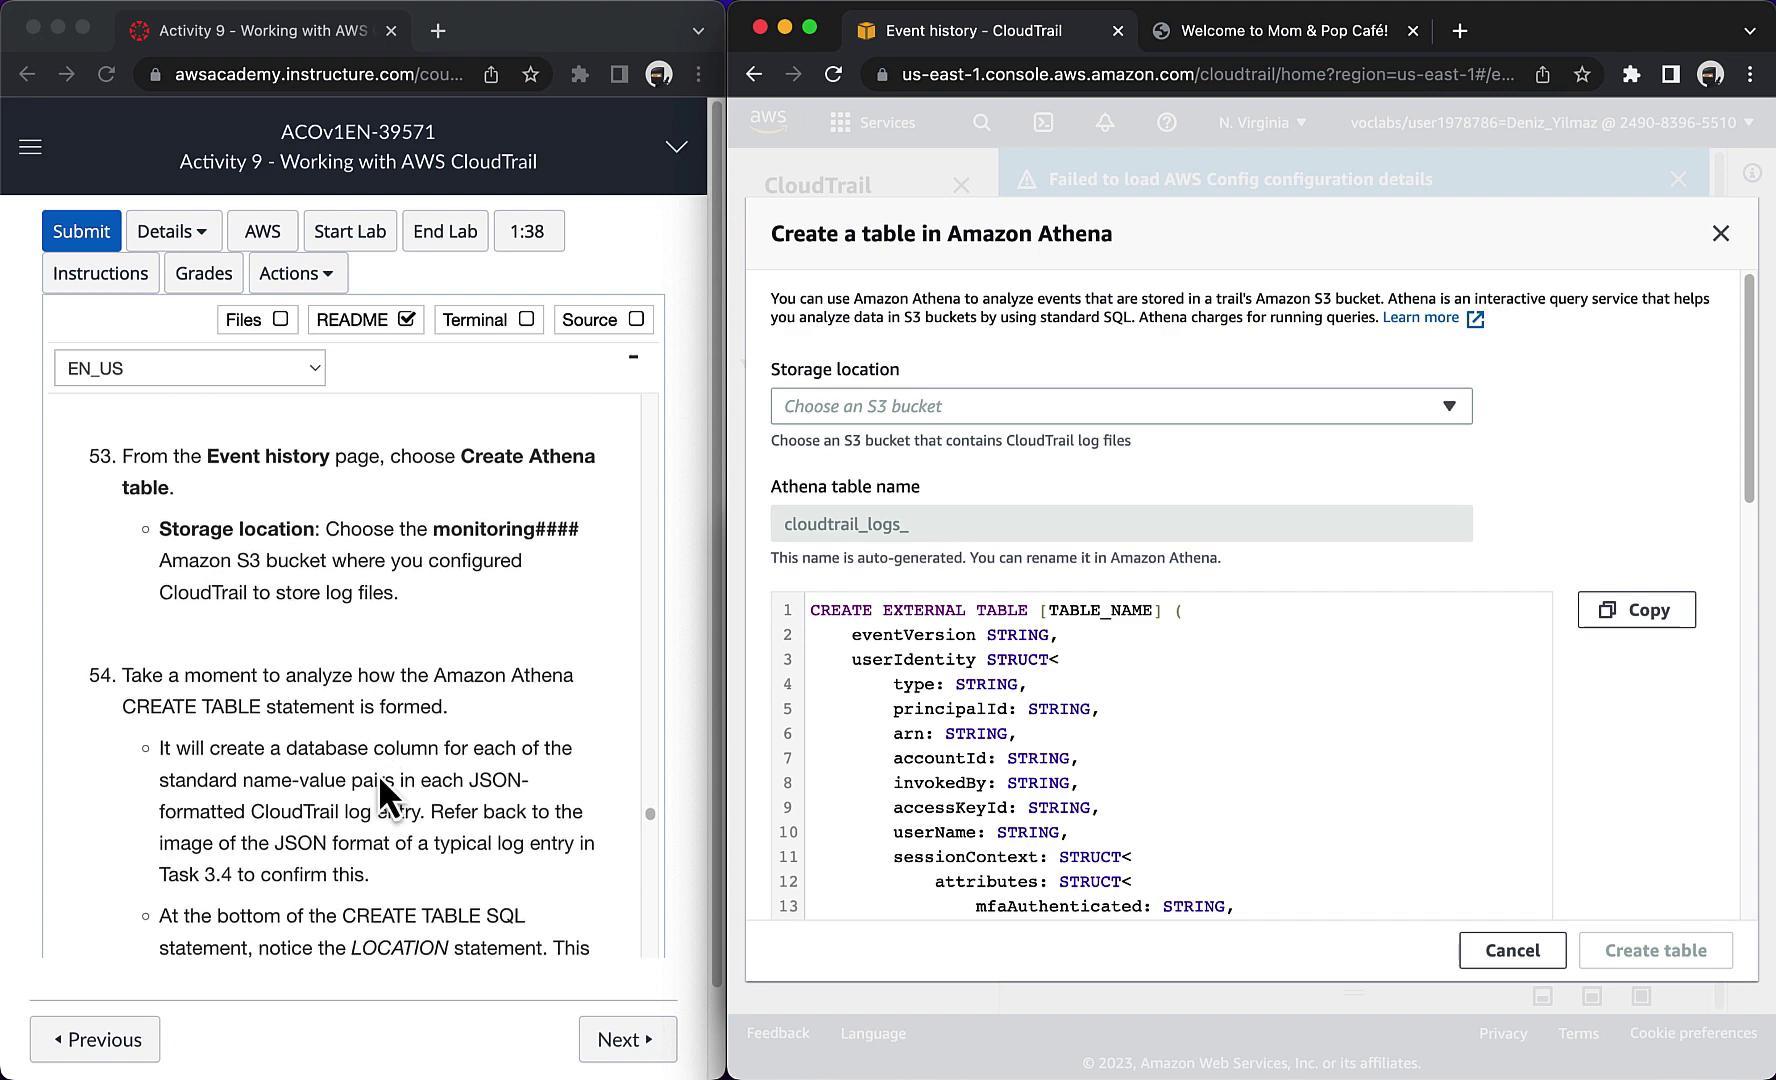
left_click(968, 408)
left_click(963, 440)
Step: Examine the CREATE EXTERNAL TABLE statement for cloudtrail_logs_monitoring5032 as step 54 describes, and highlight its LOCATION line
scroll(370, 843, "down", 6)
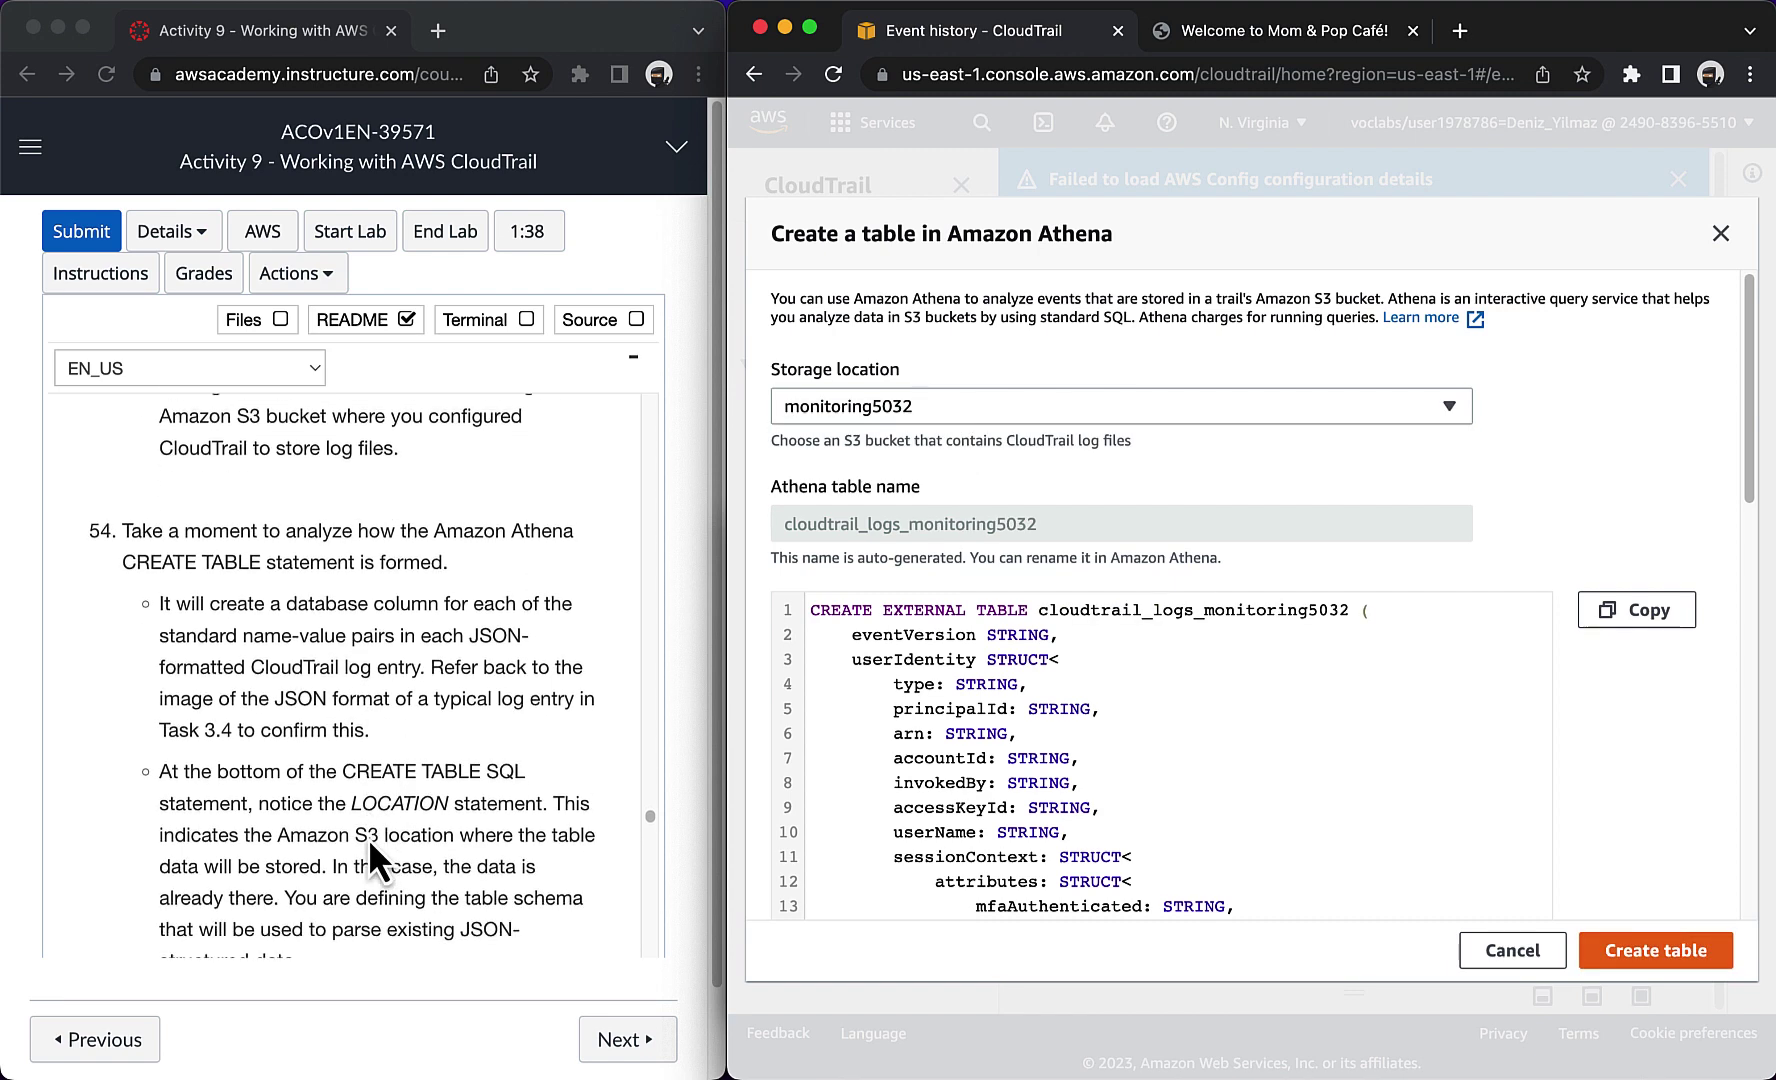
scroll(876, 820, "down", 10)
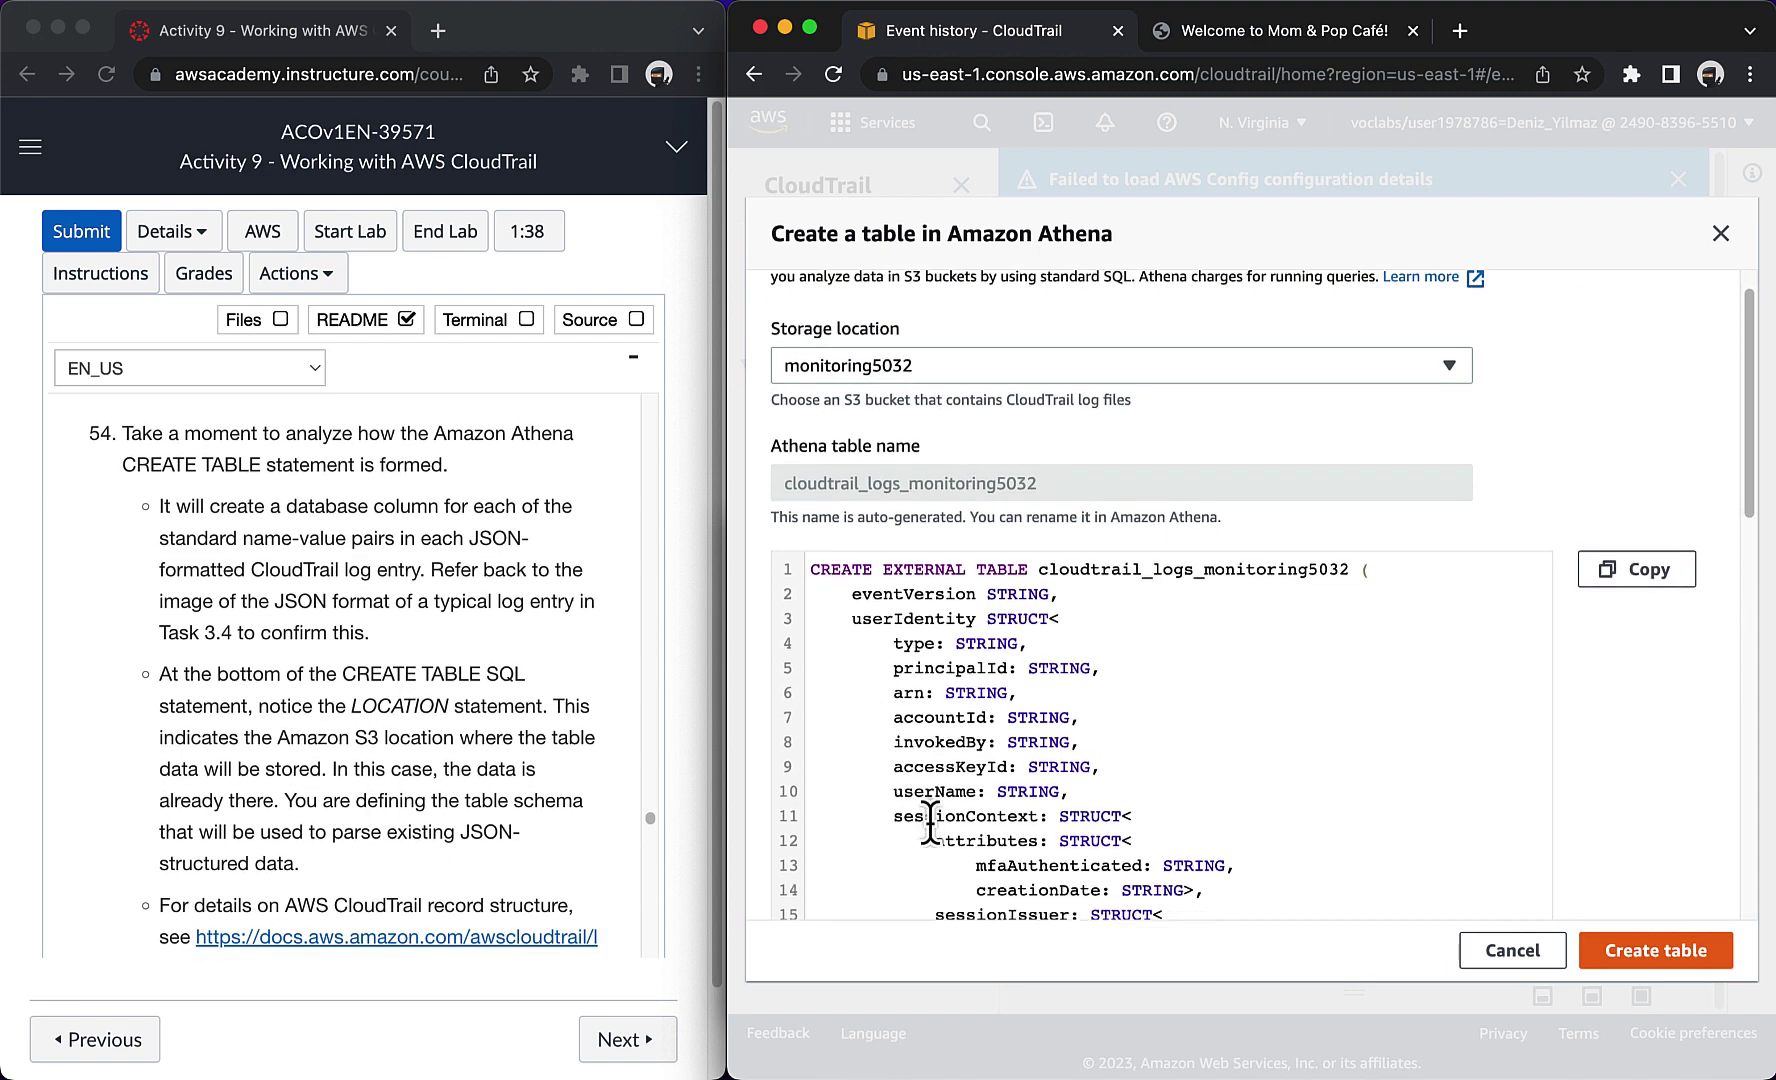
scroll(930, 825, "down", 6)
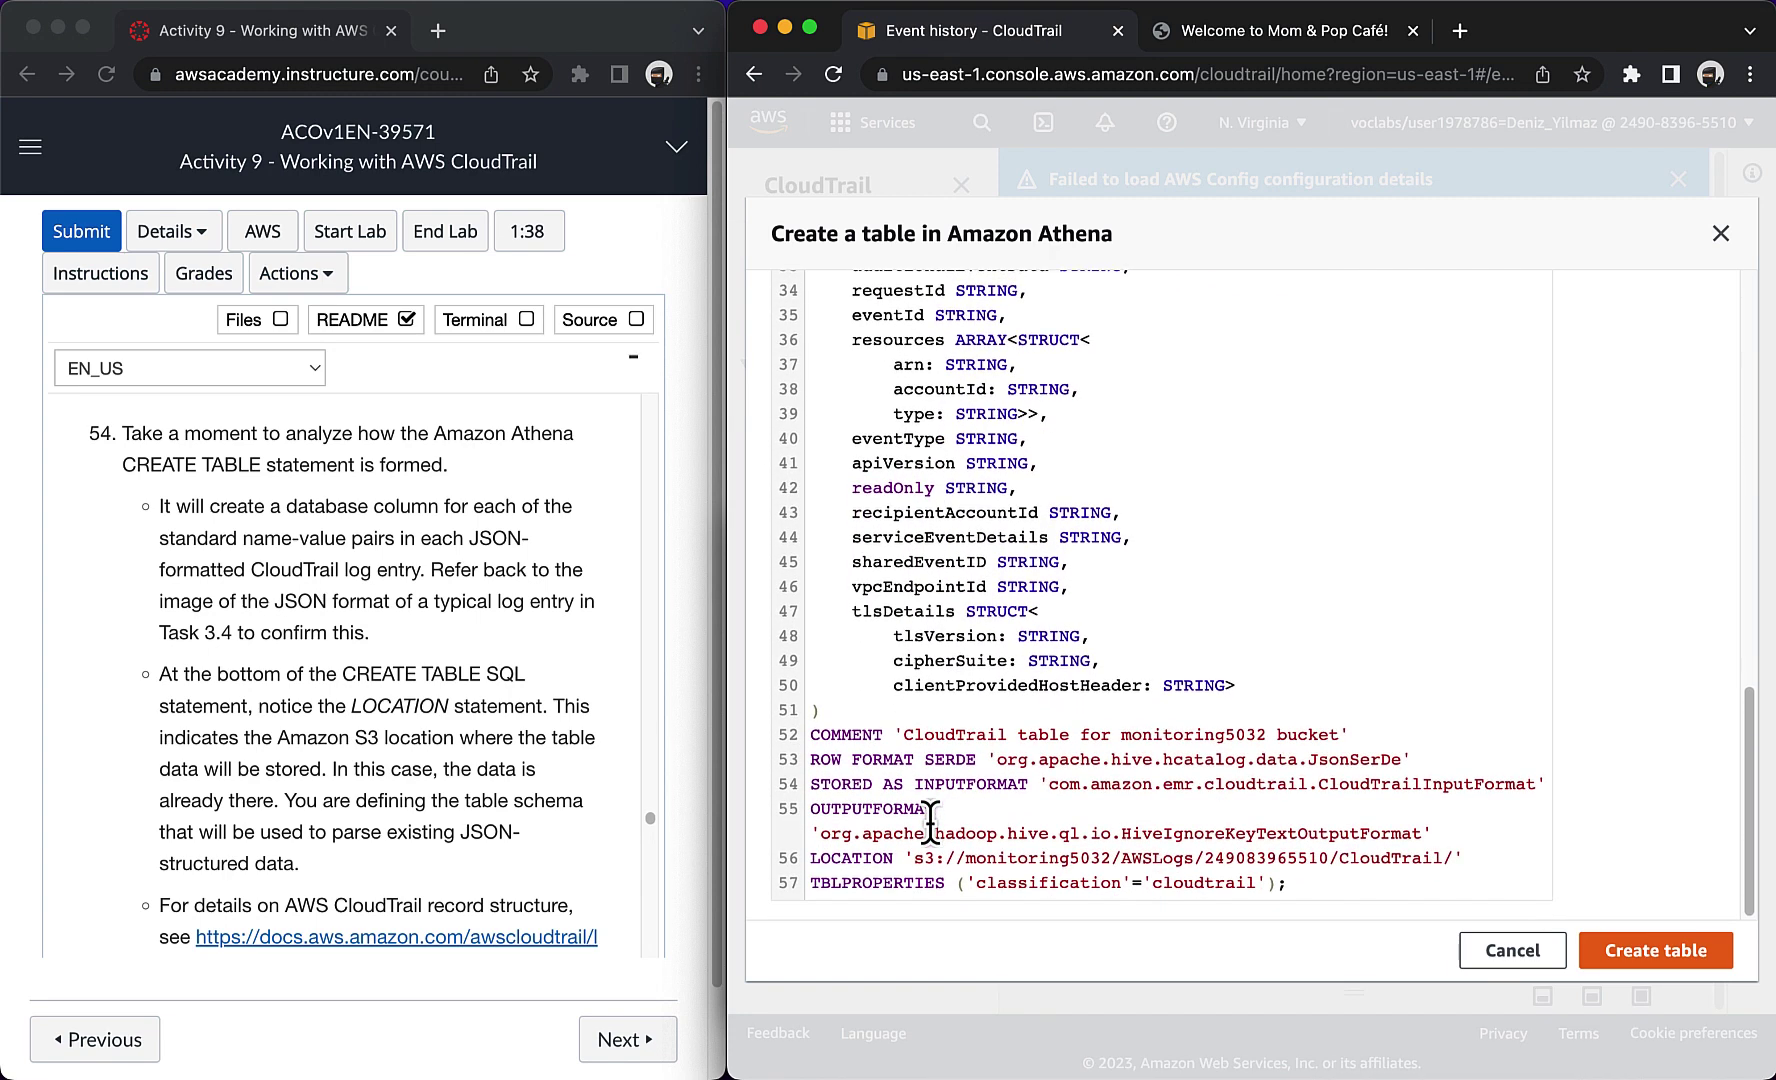
left_click_drag(1462, 860, 815, 860)
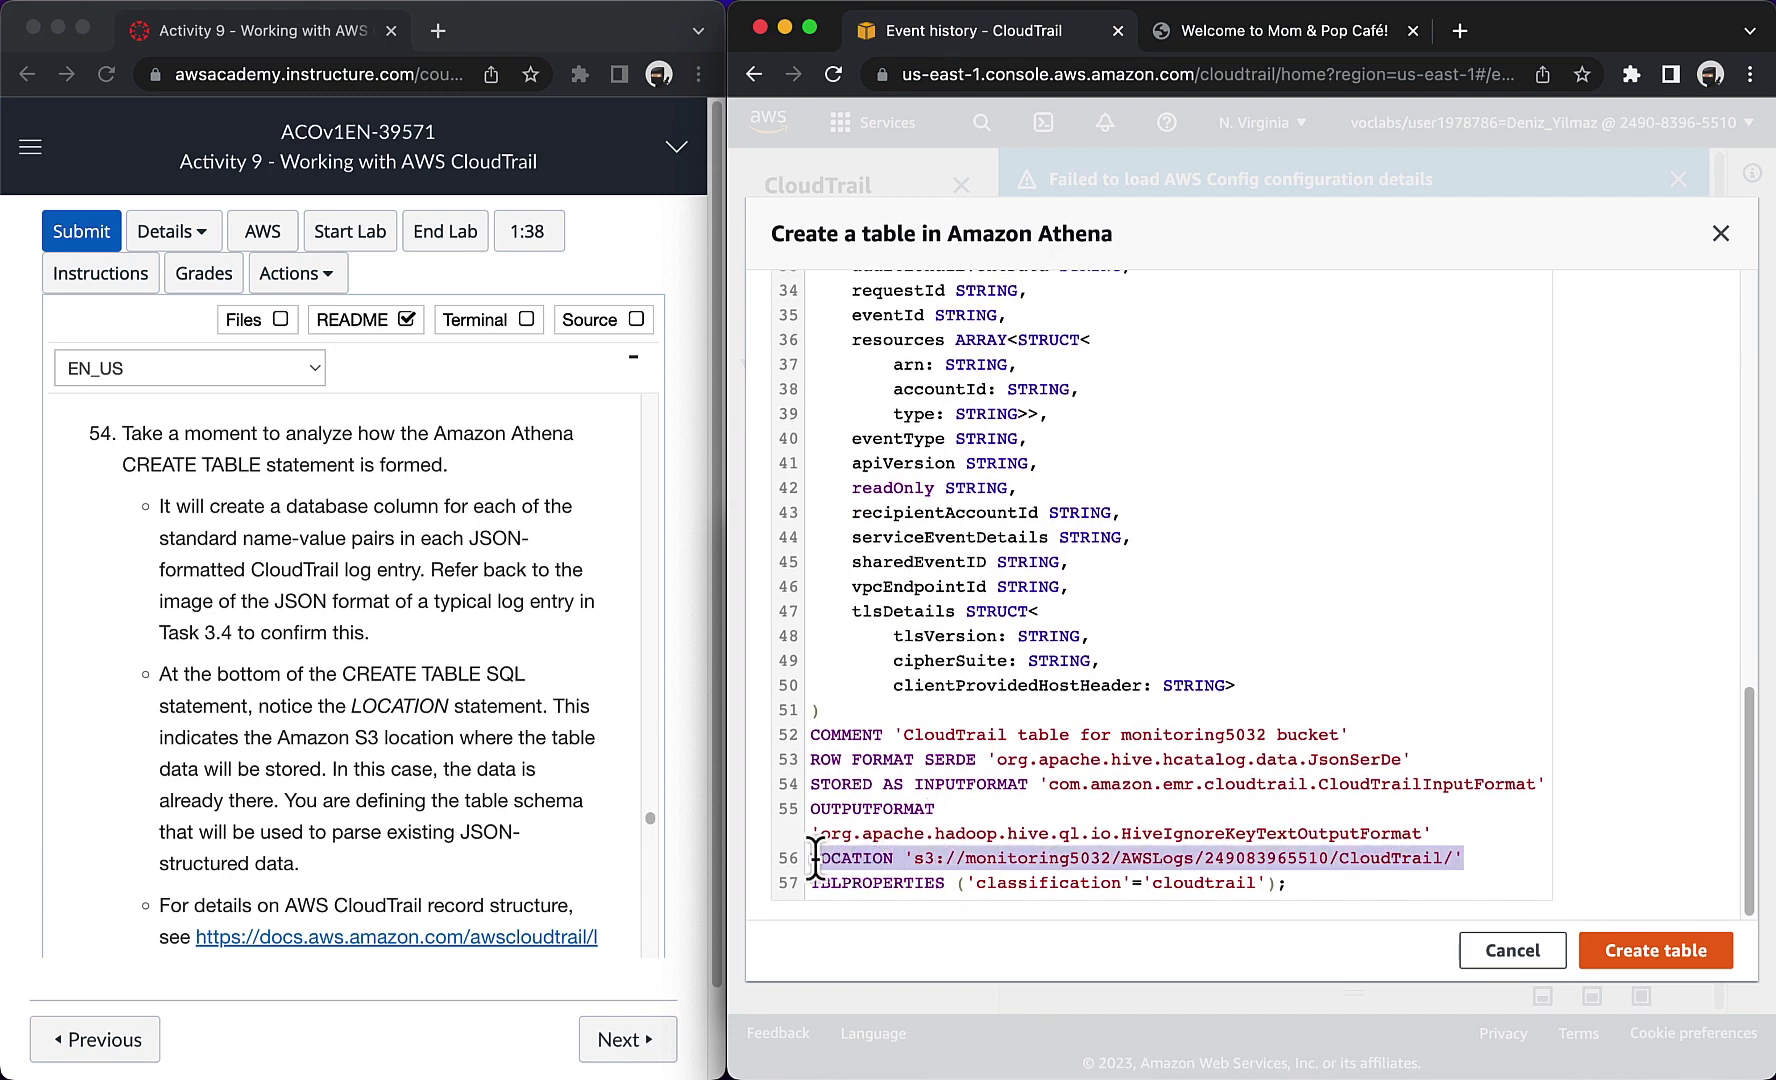
Step: Read step 55 of the lab instructions and create the cloudtrail_logs_monitoring5032 Athena table
left_click(365, 760)
scroll(362, 843, "down", 5)
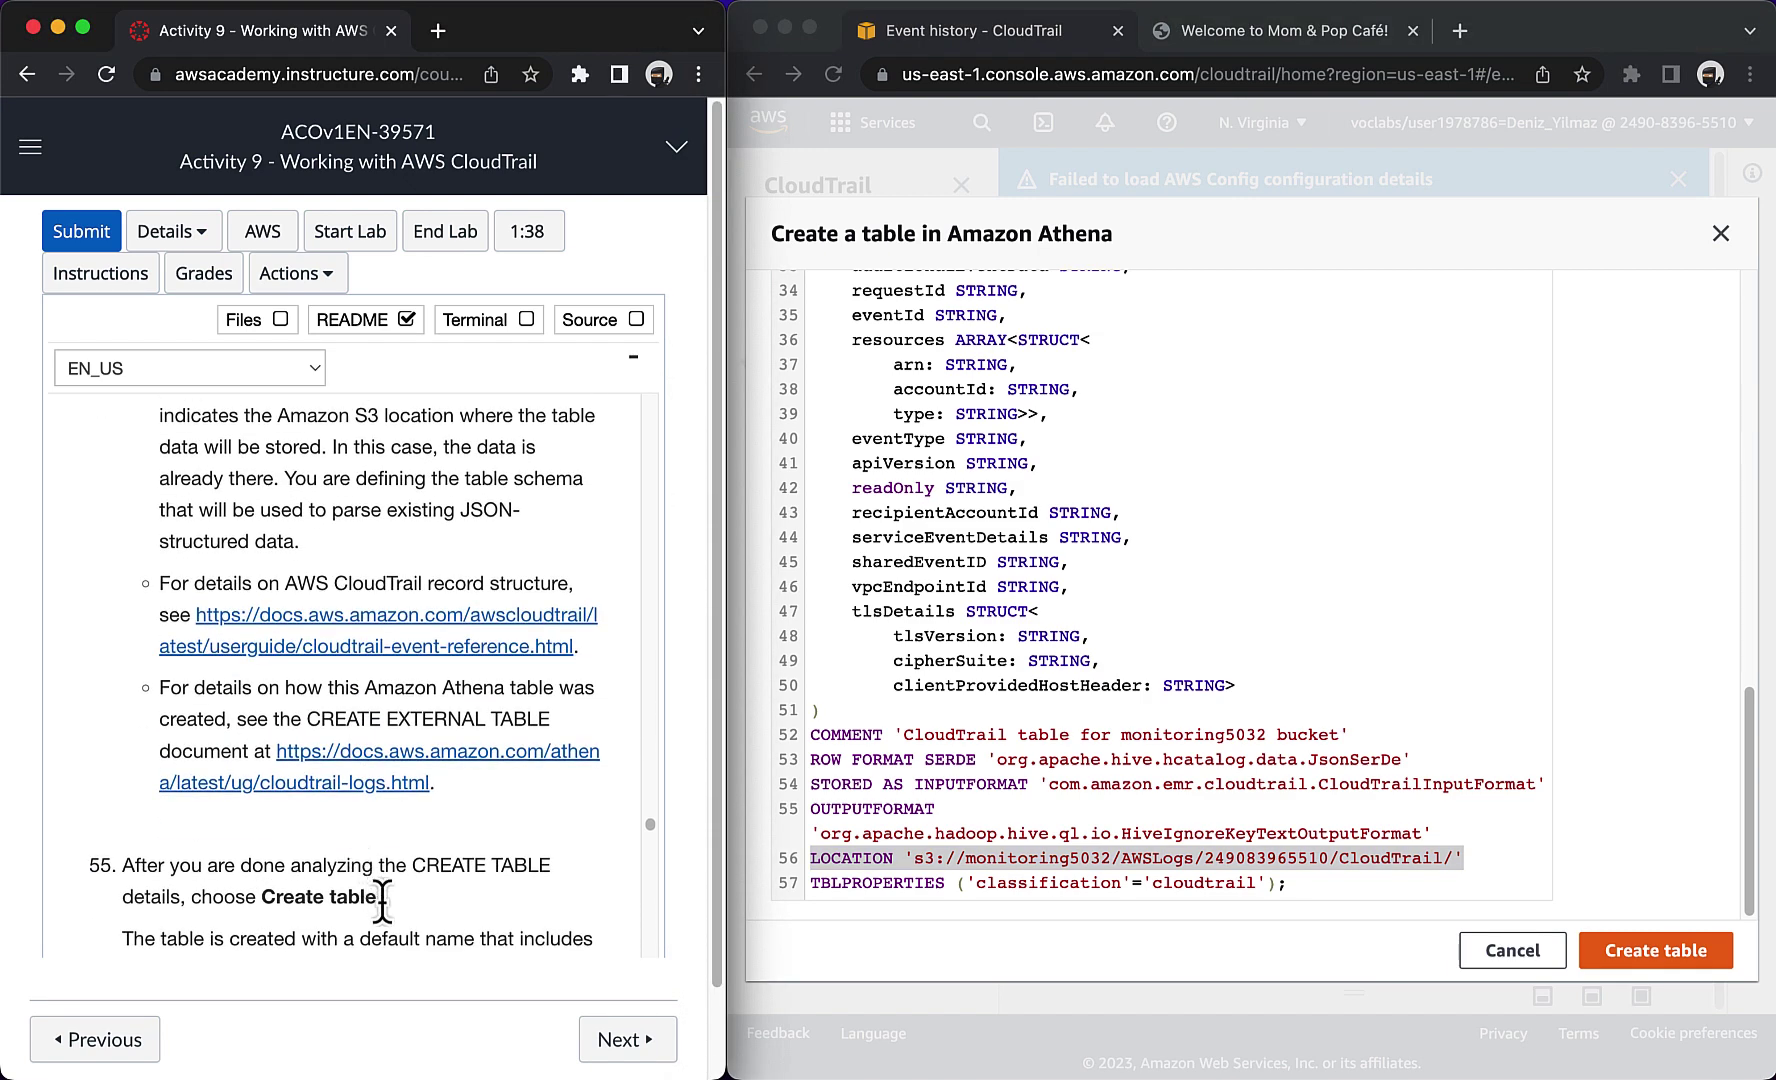
left_click_drag(381, 897, 105, 878)
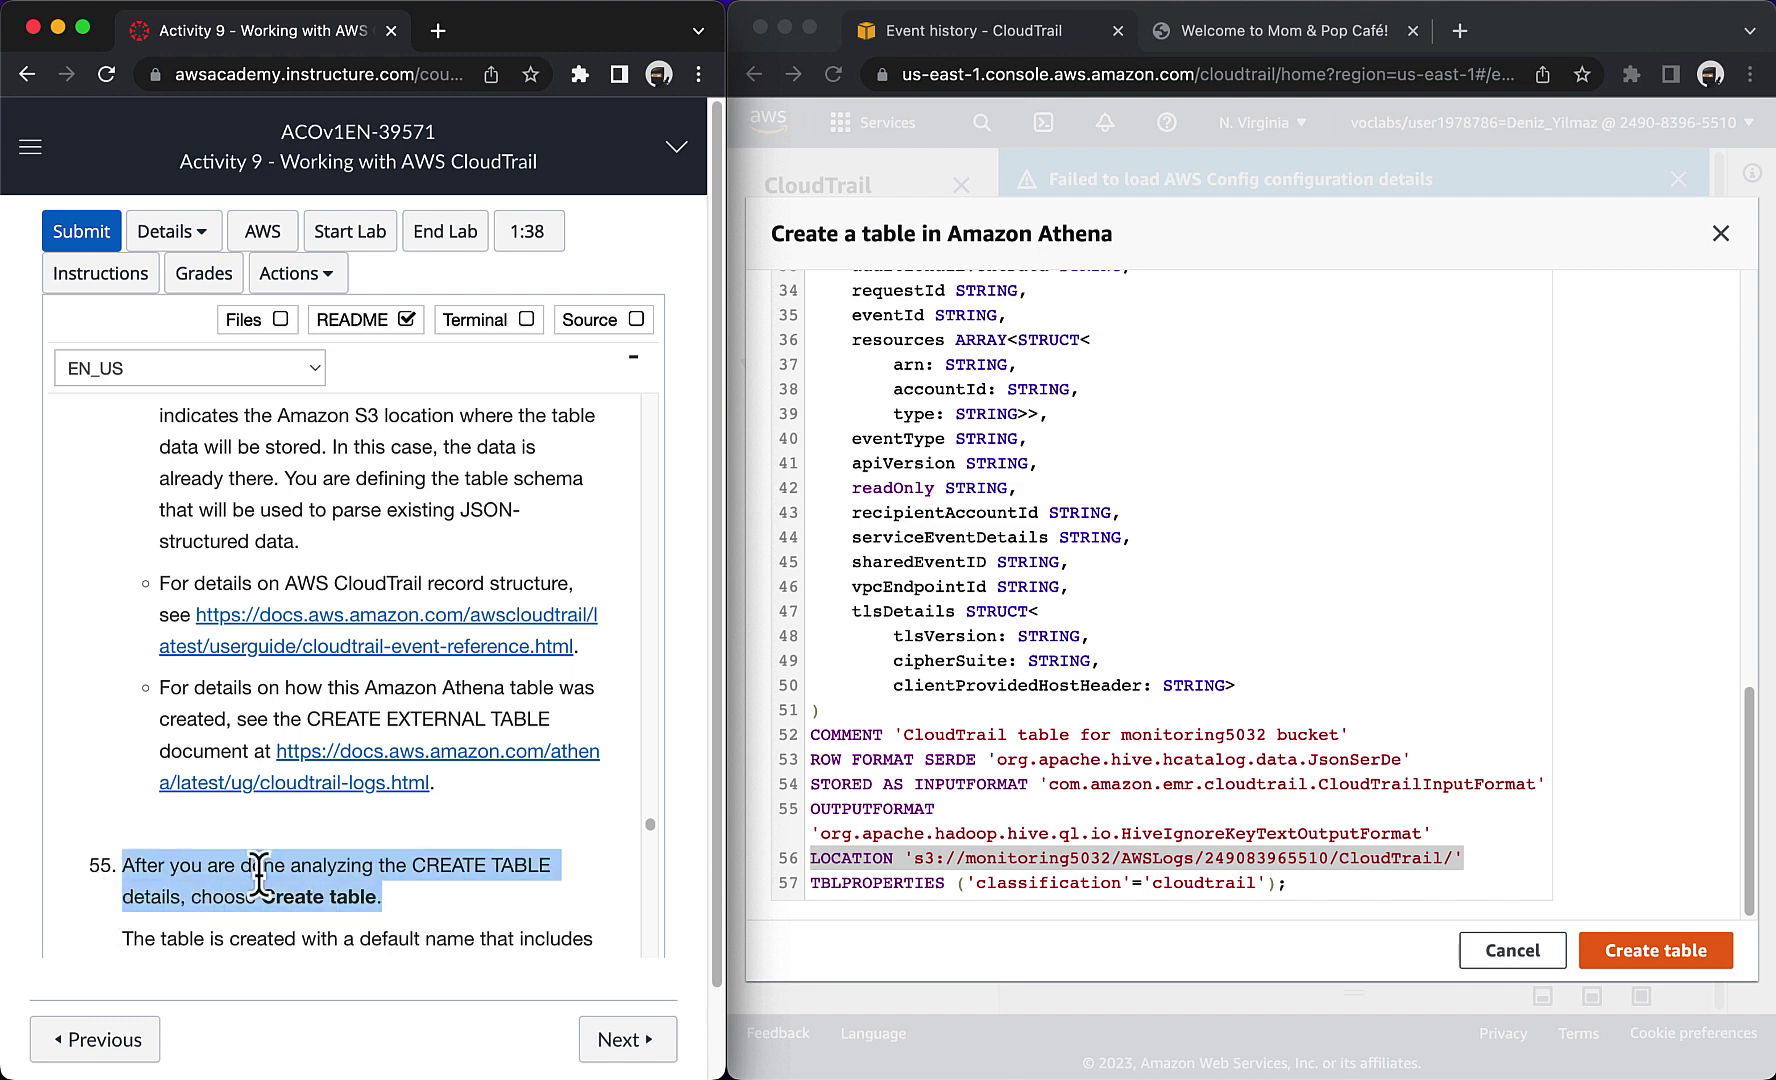
left_click(1671, 852)
left_click(1650, 950)
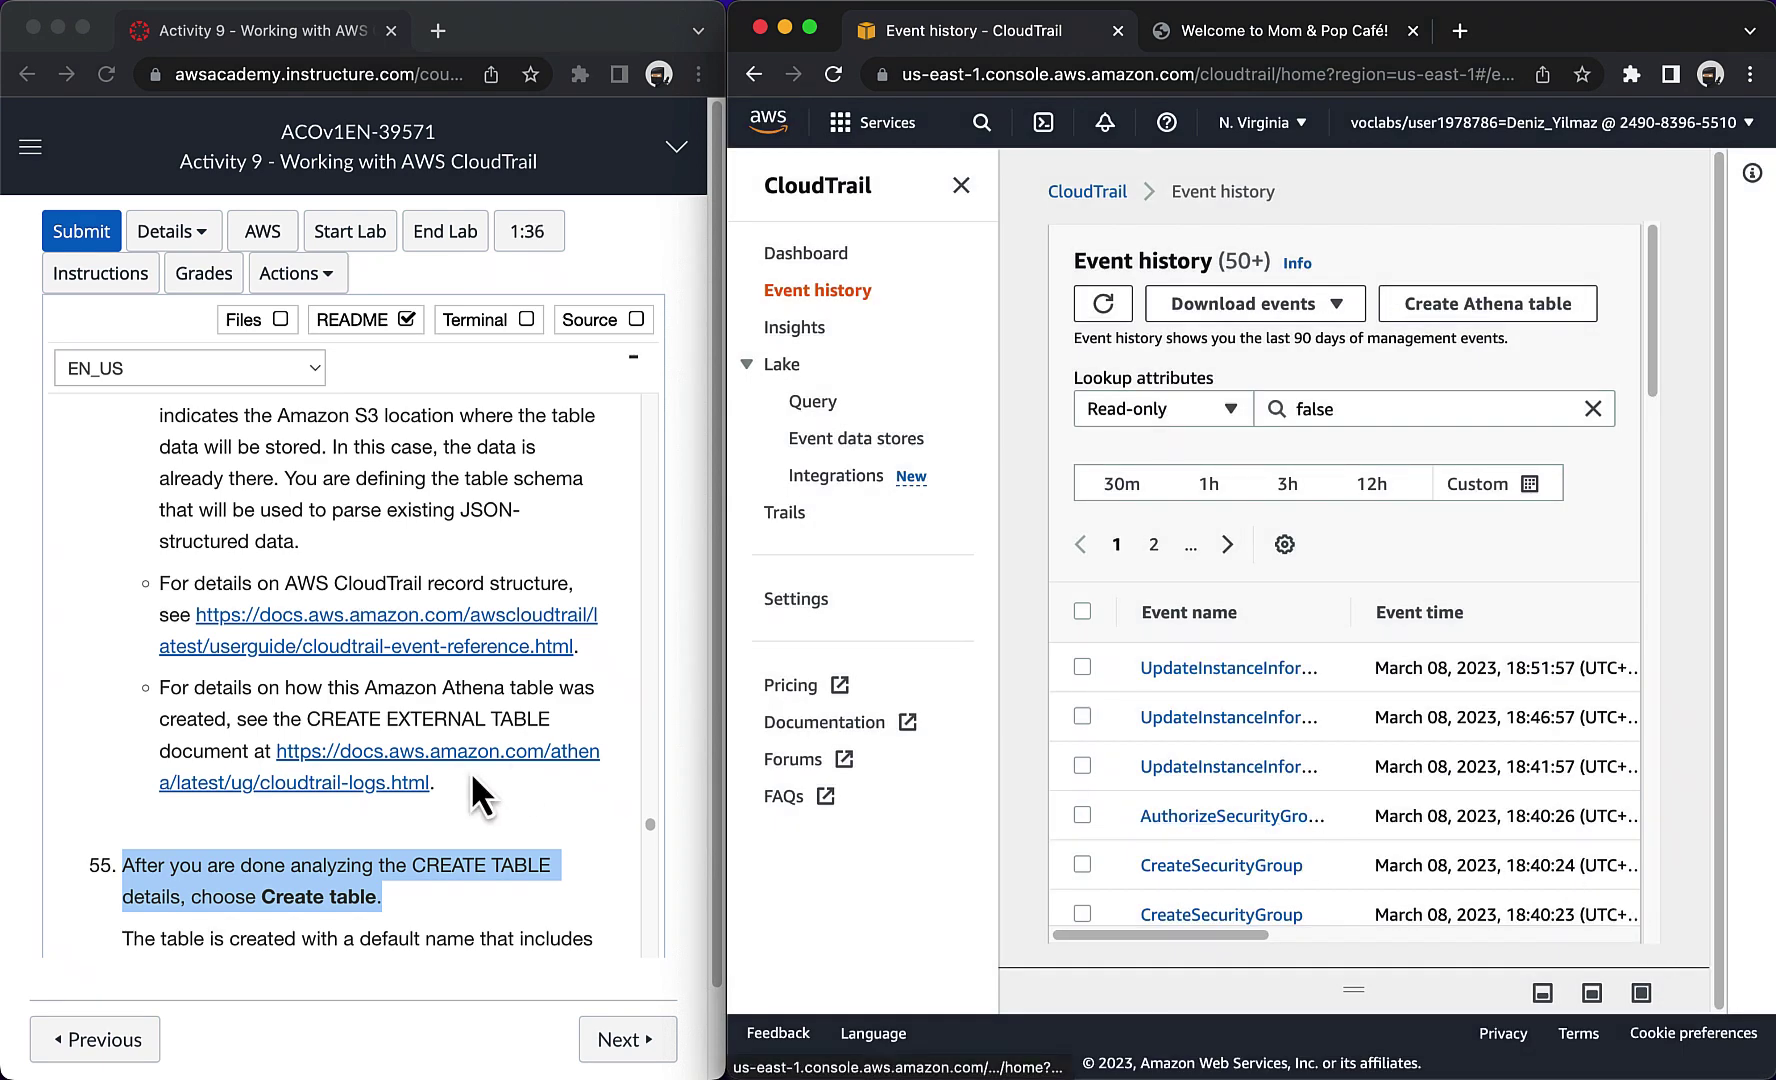
Step: Read step 56 of the lab instructions, search the AWS console for "athena" and open the Athena service
left_click(430, 910)
scroll(430, 910, "down", 5)
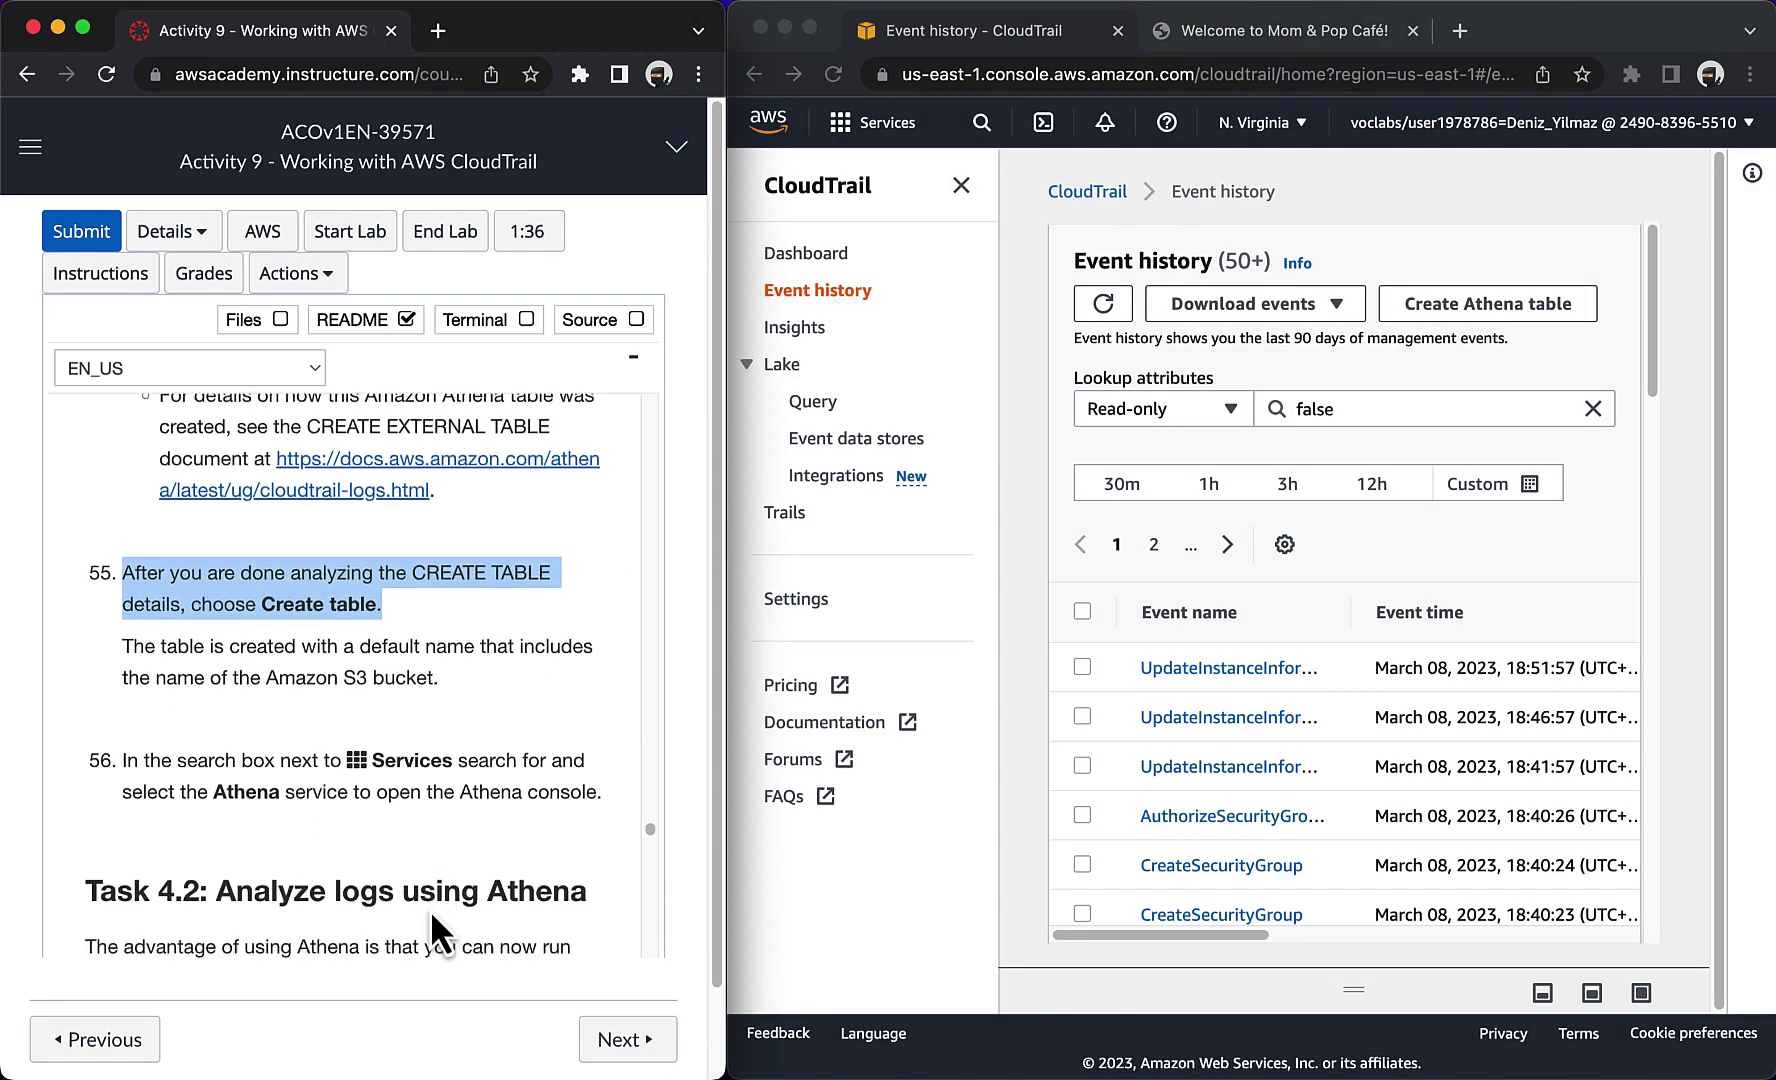
scroll(430, 910, "down", 2)
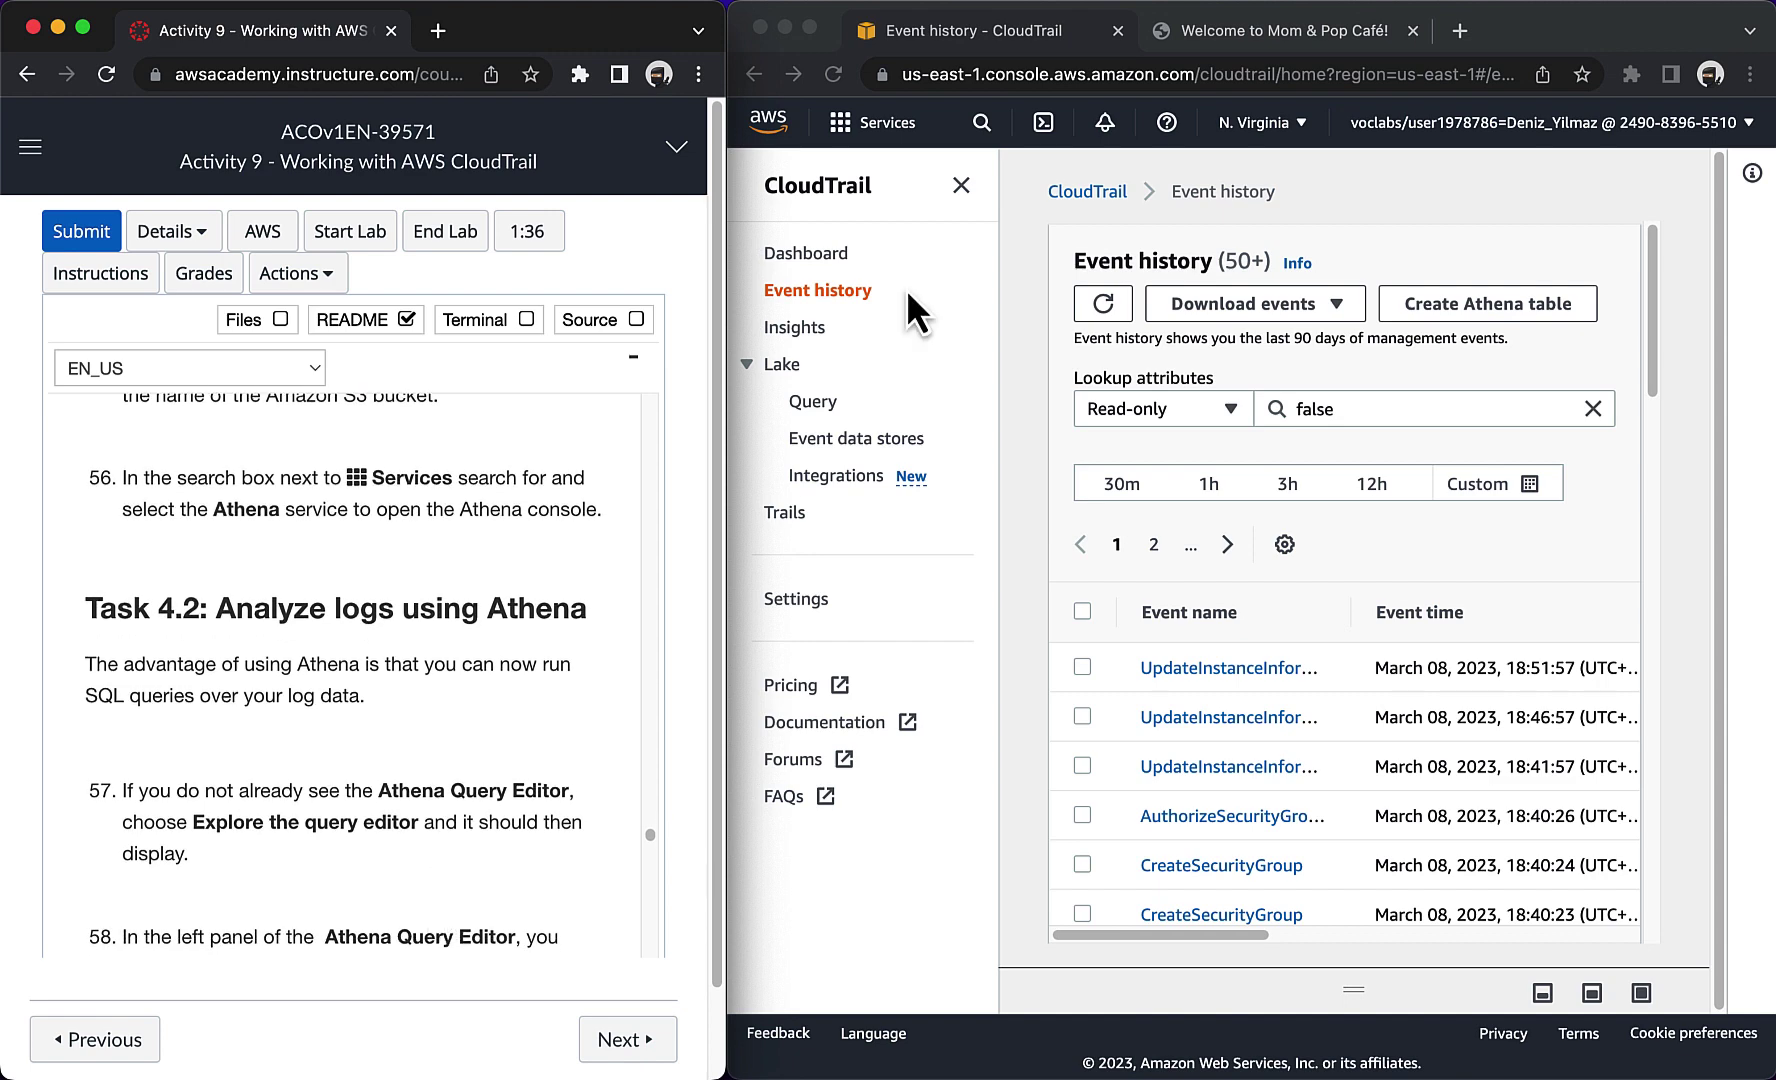
left_click(984, 127)
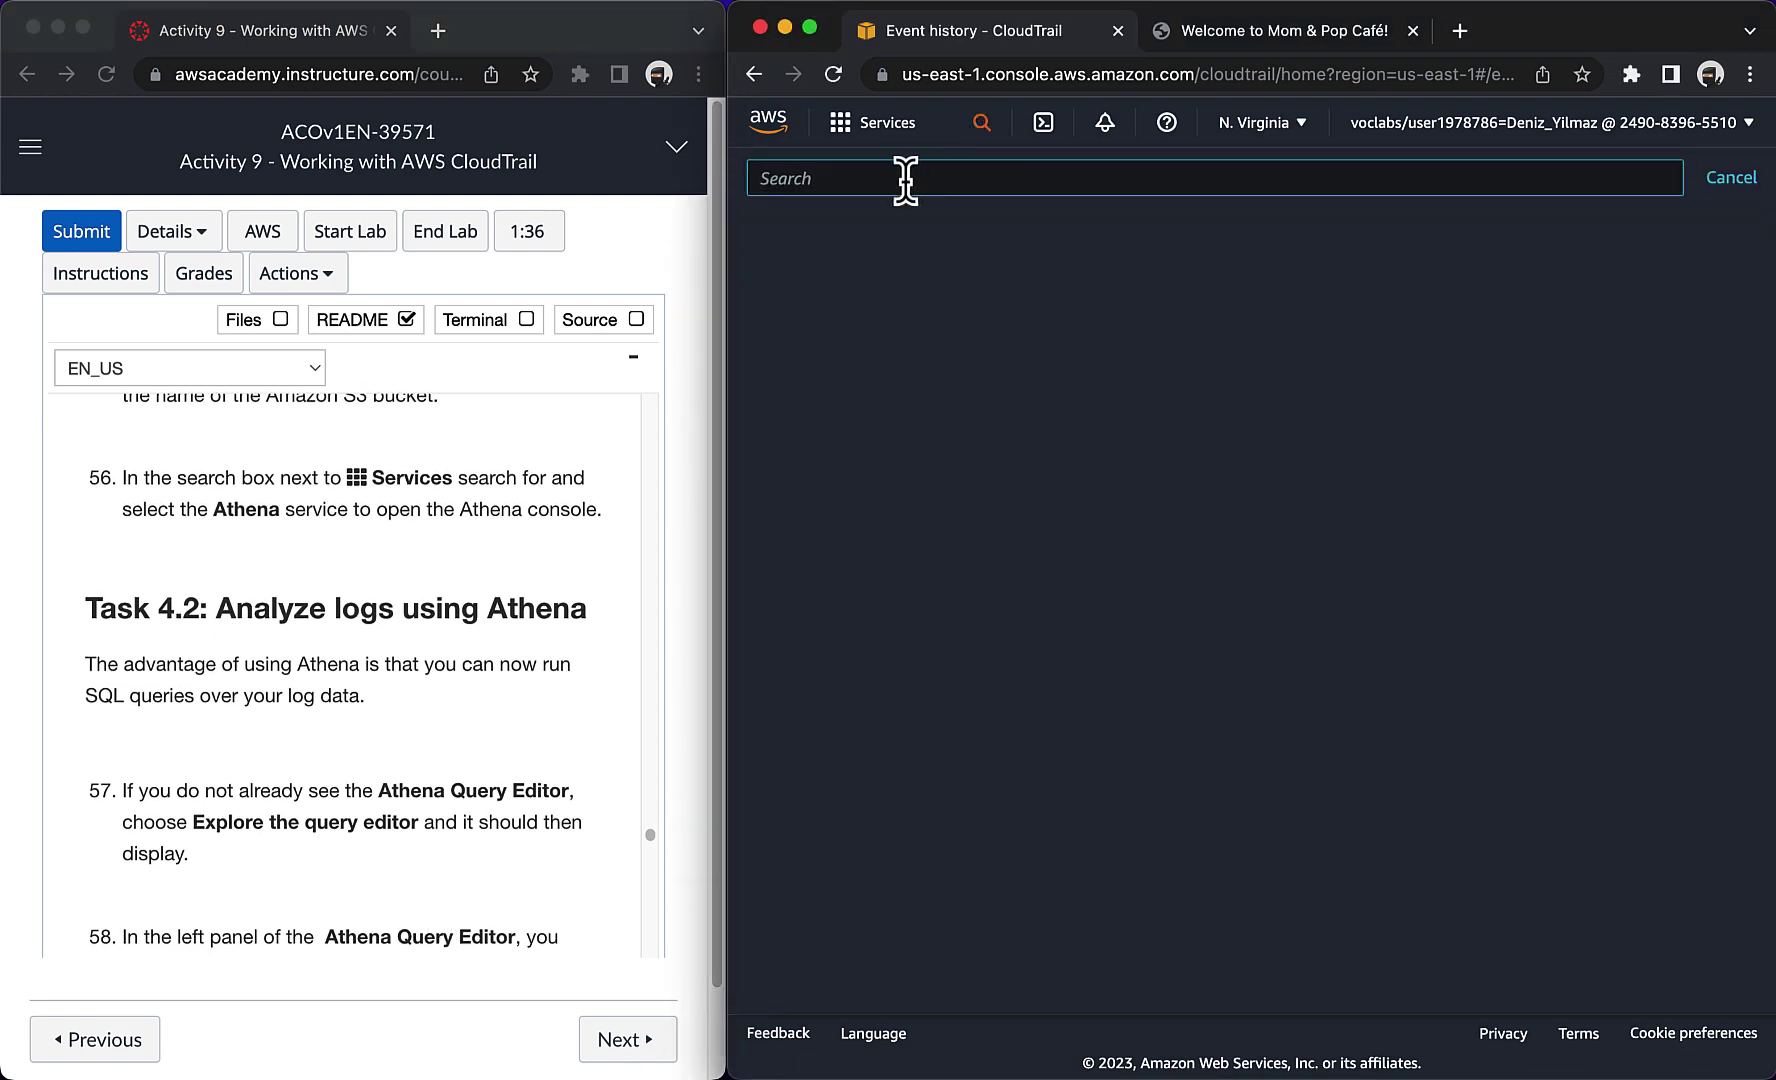
type("athena")
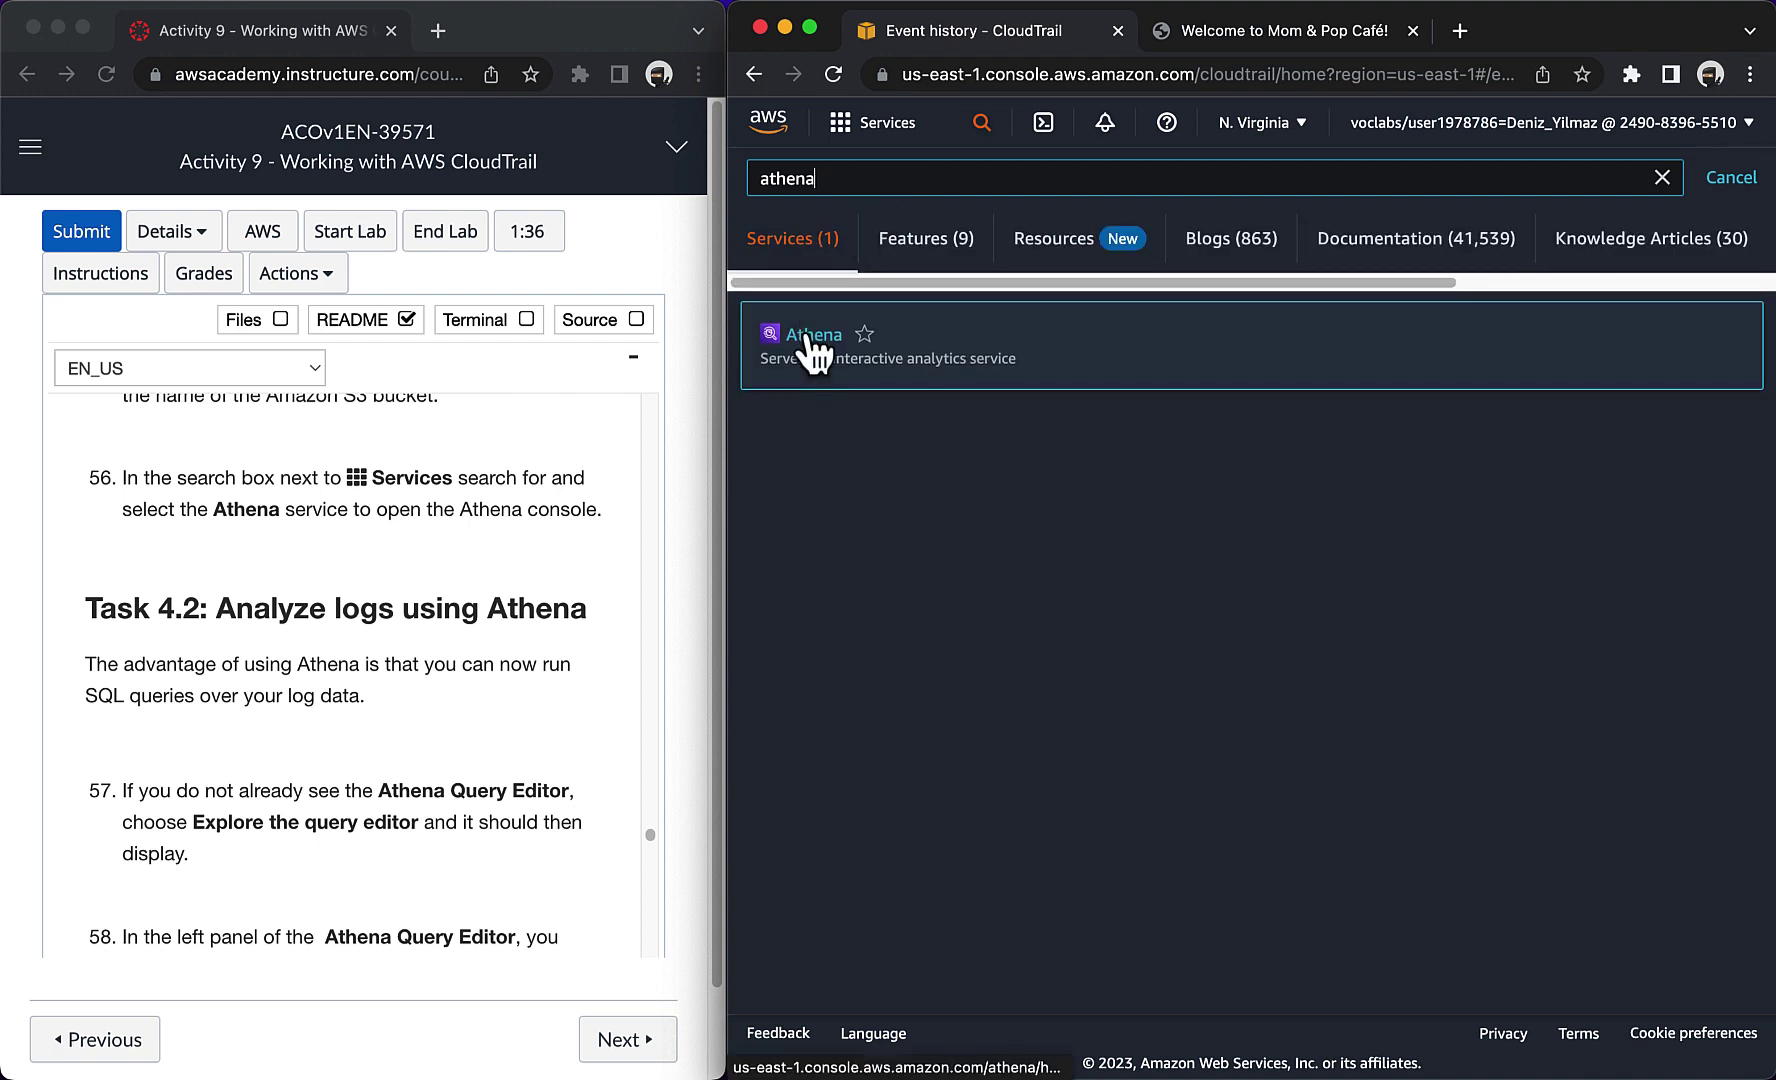
left_click(807, 337)
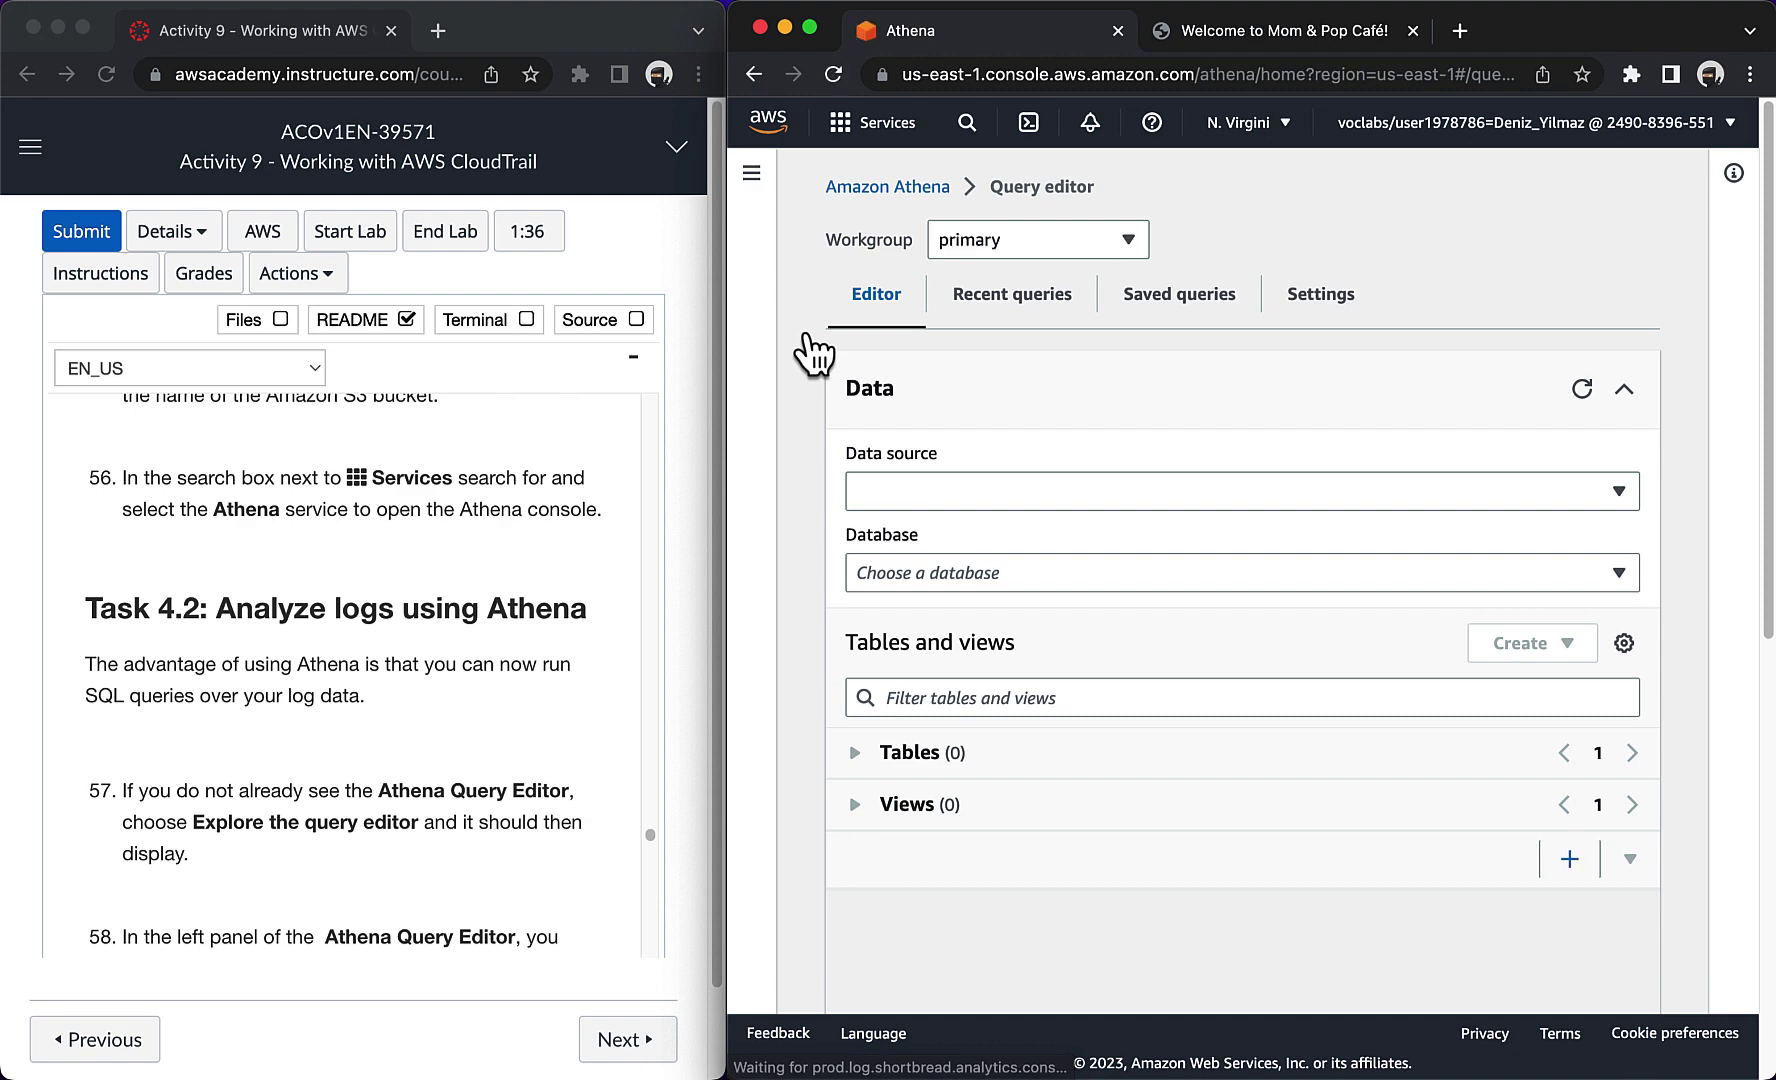
Step: Check the Athena query editor for the cloudtrail_logs_monitoring5032 table and read steps 57 and 58 of the lab instructions
left_click(751, 180)
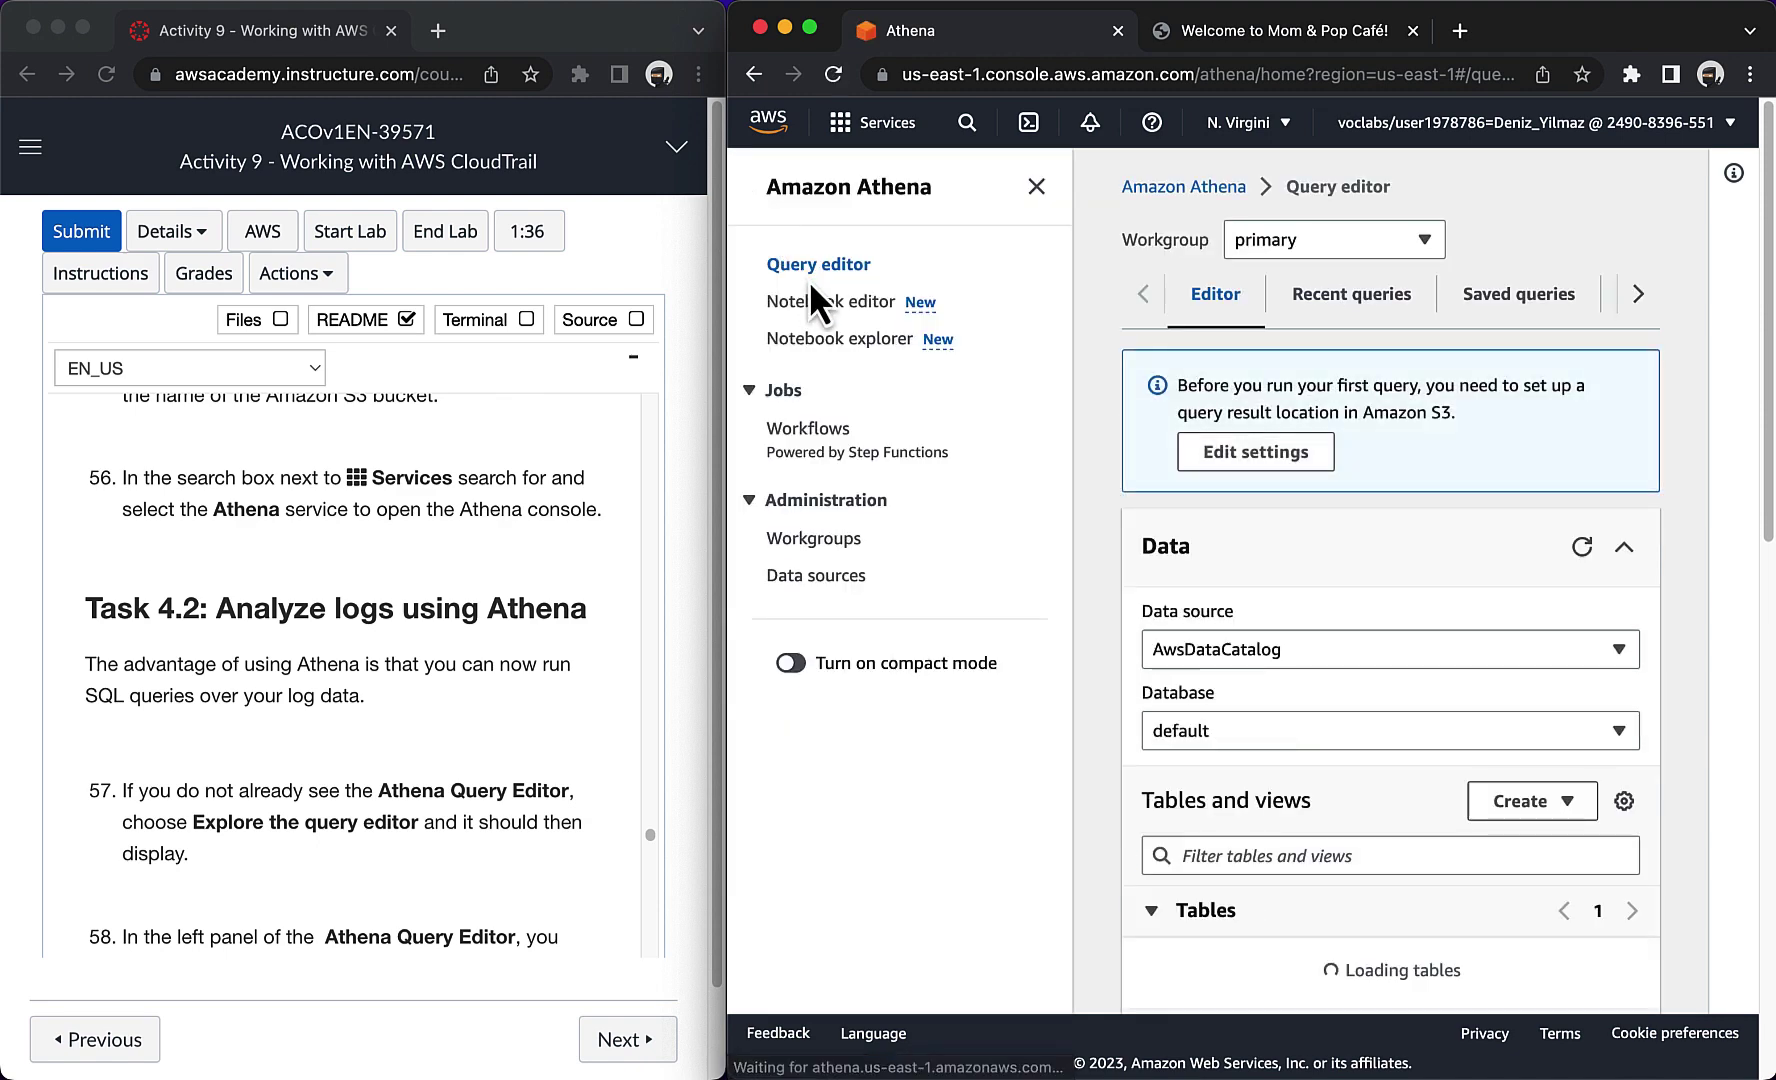
left_click(1030, 192)
scroll(914, 629, "down", 3)
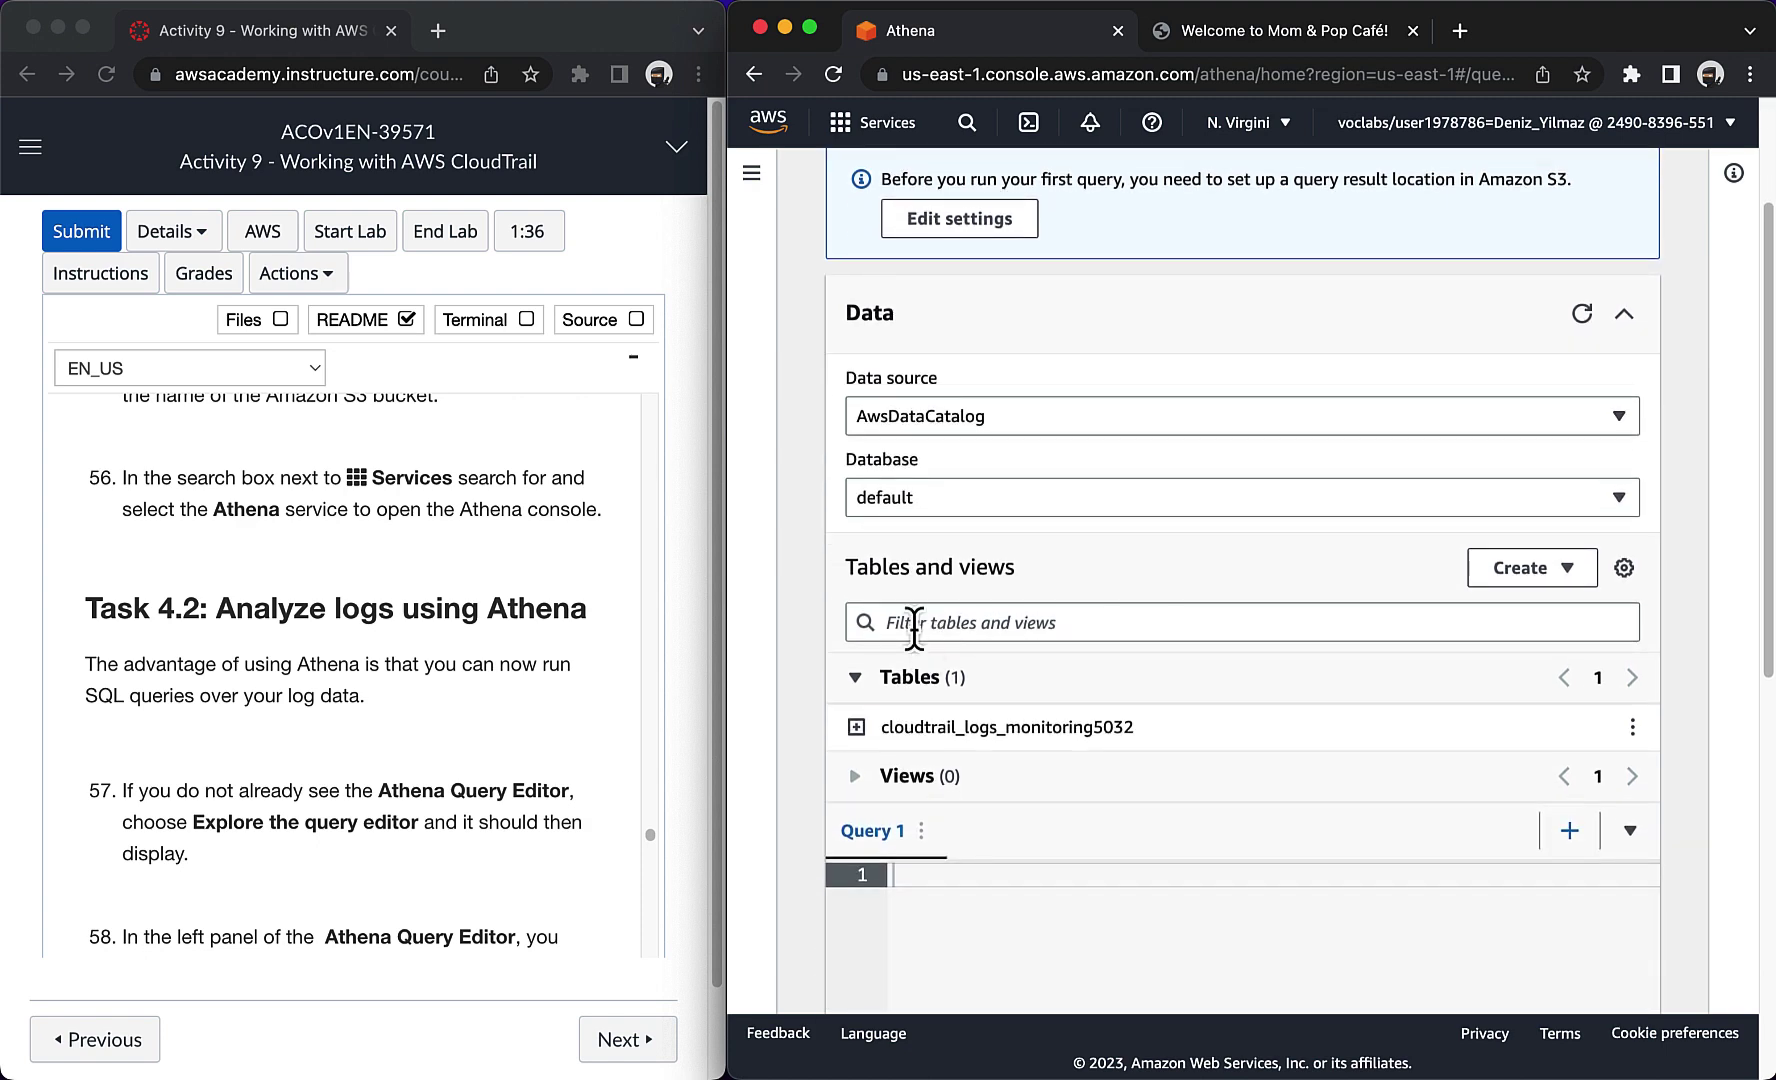
scroll(914, 629, "down", 1)
scroll(388, 785, "down", 3)
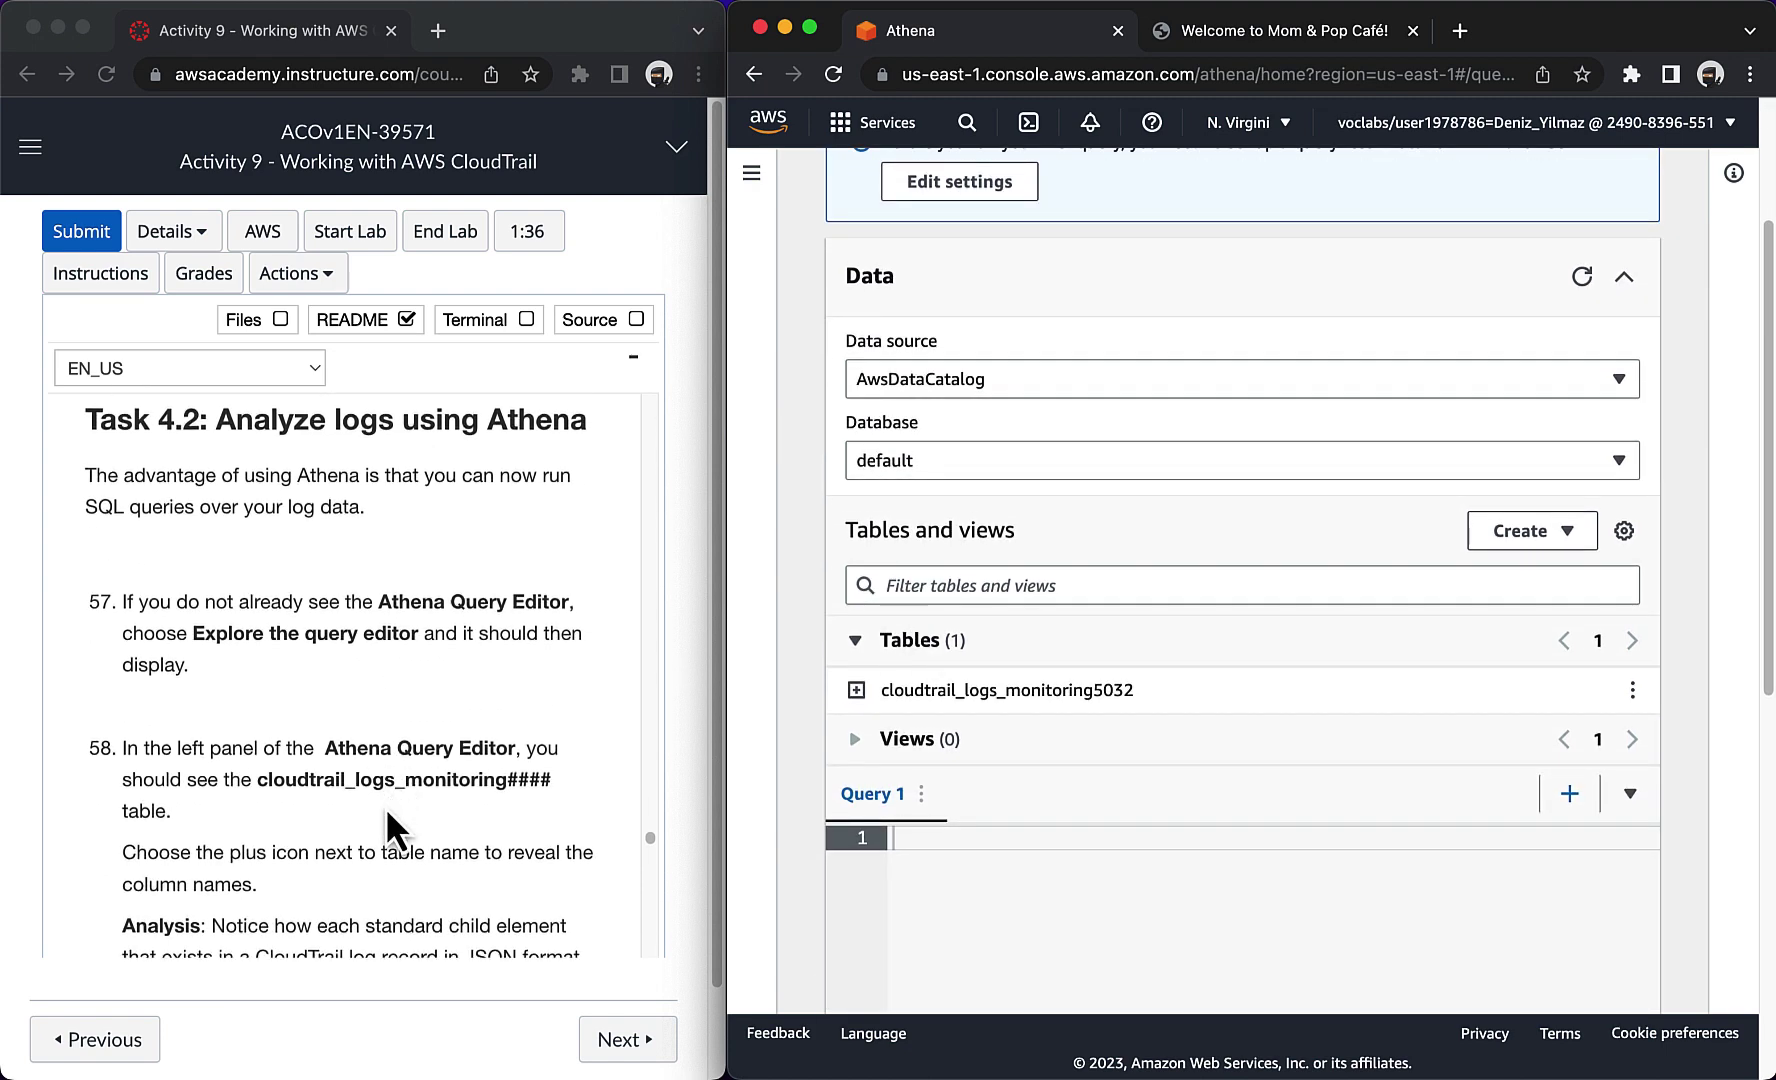
Step: Expand the cloudtrail_logs_monitoring5032 table to list its columns and read the analysis in step 58 of the lab instructions
scroll(388, 812, "down", 2)
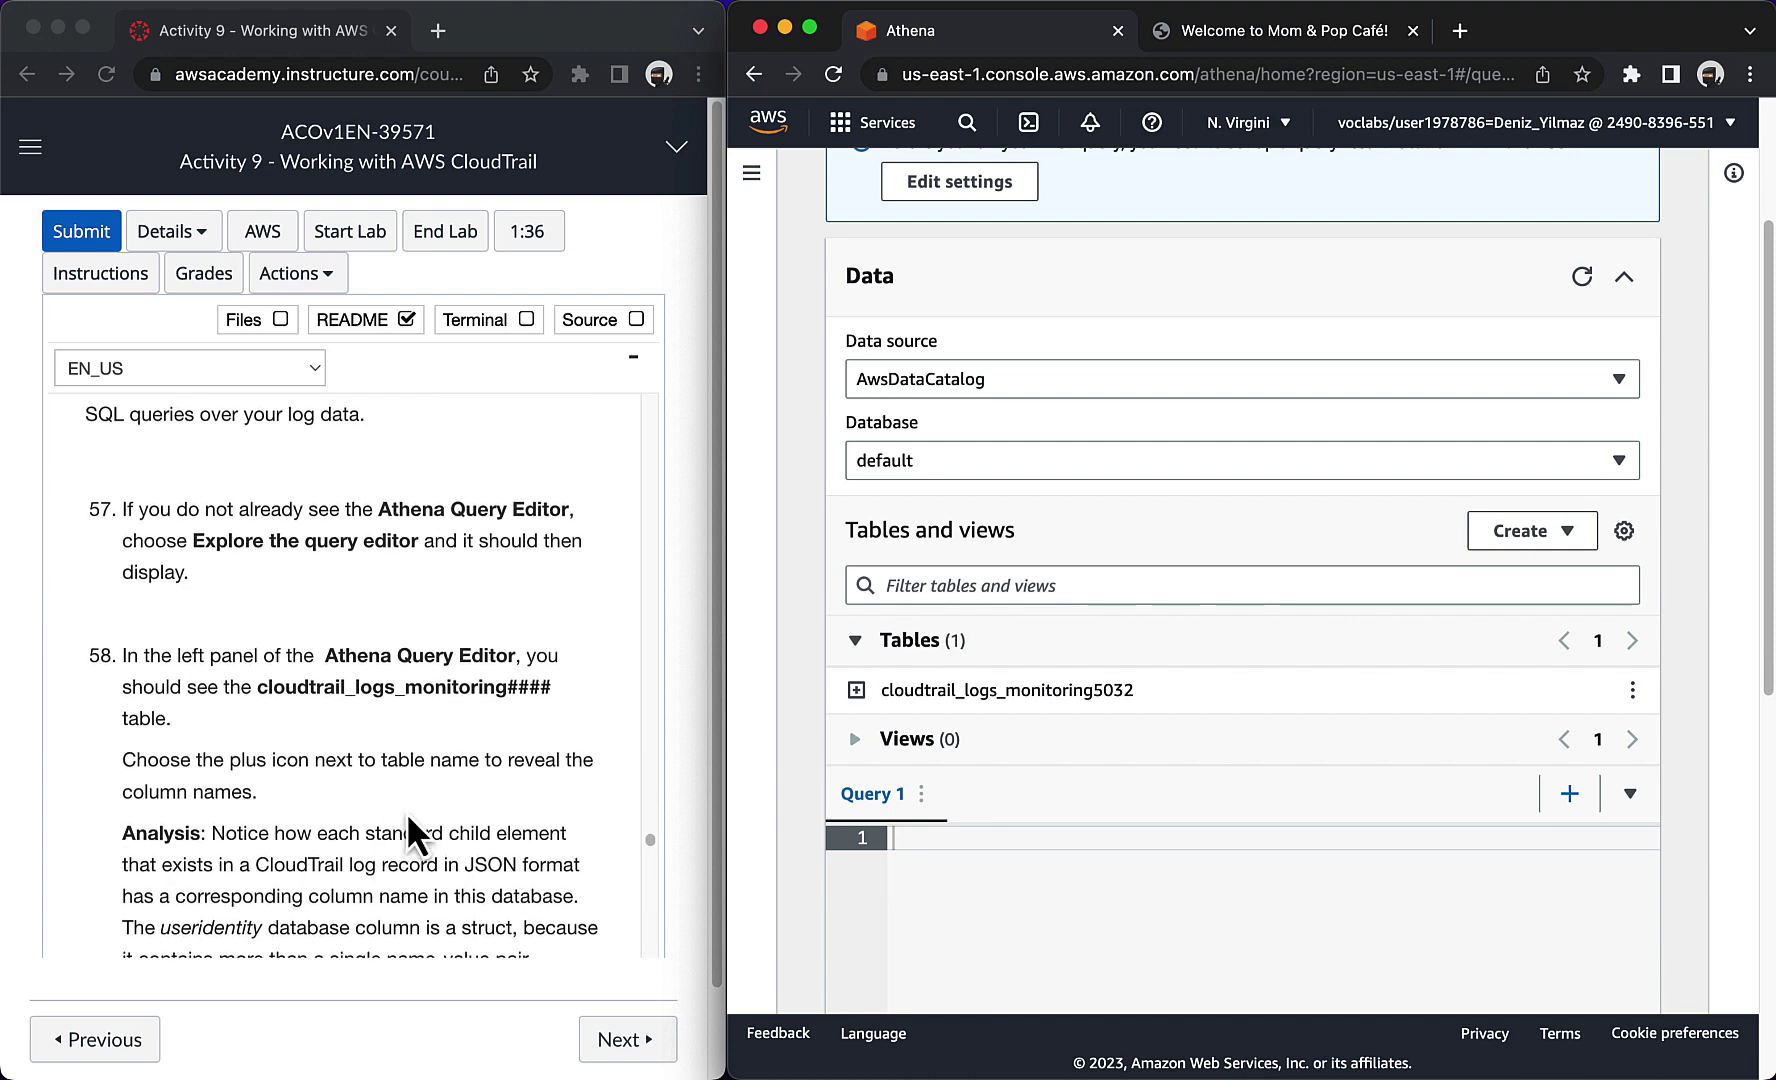
left_click(856, 690)
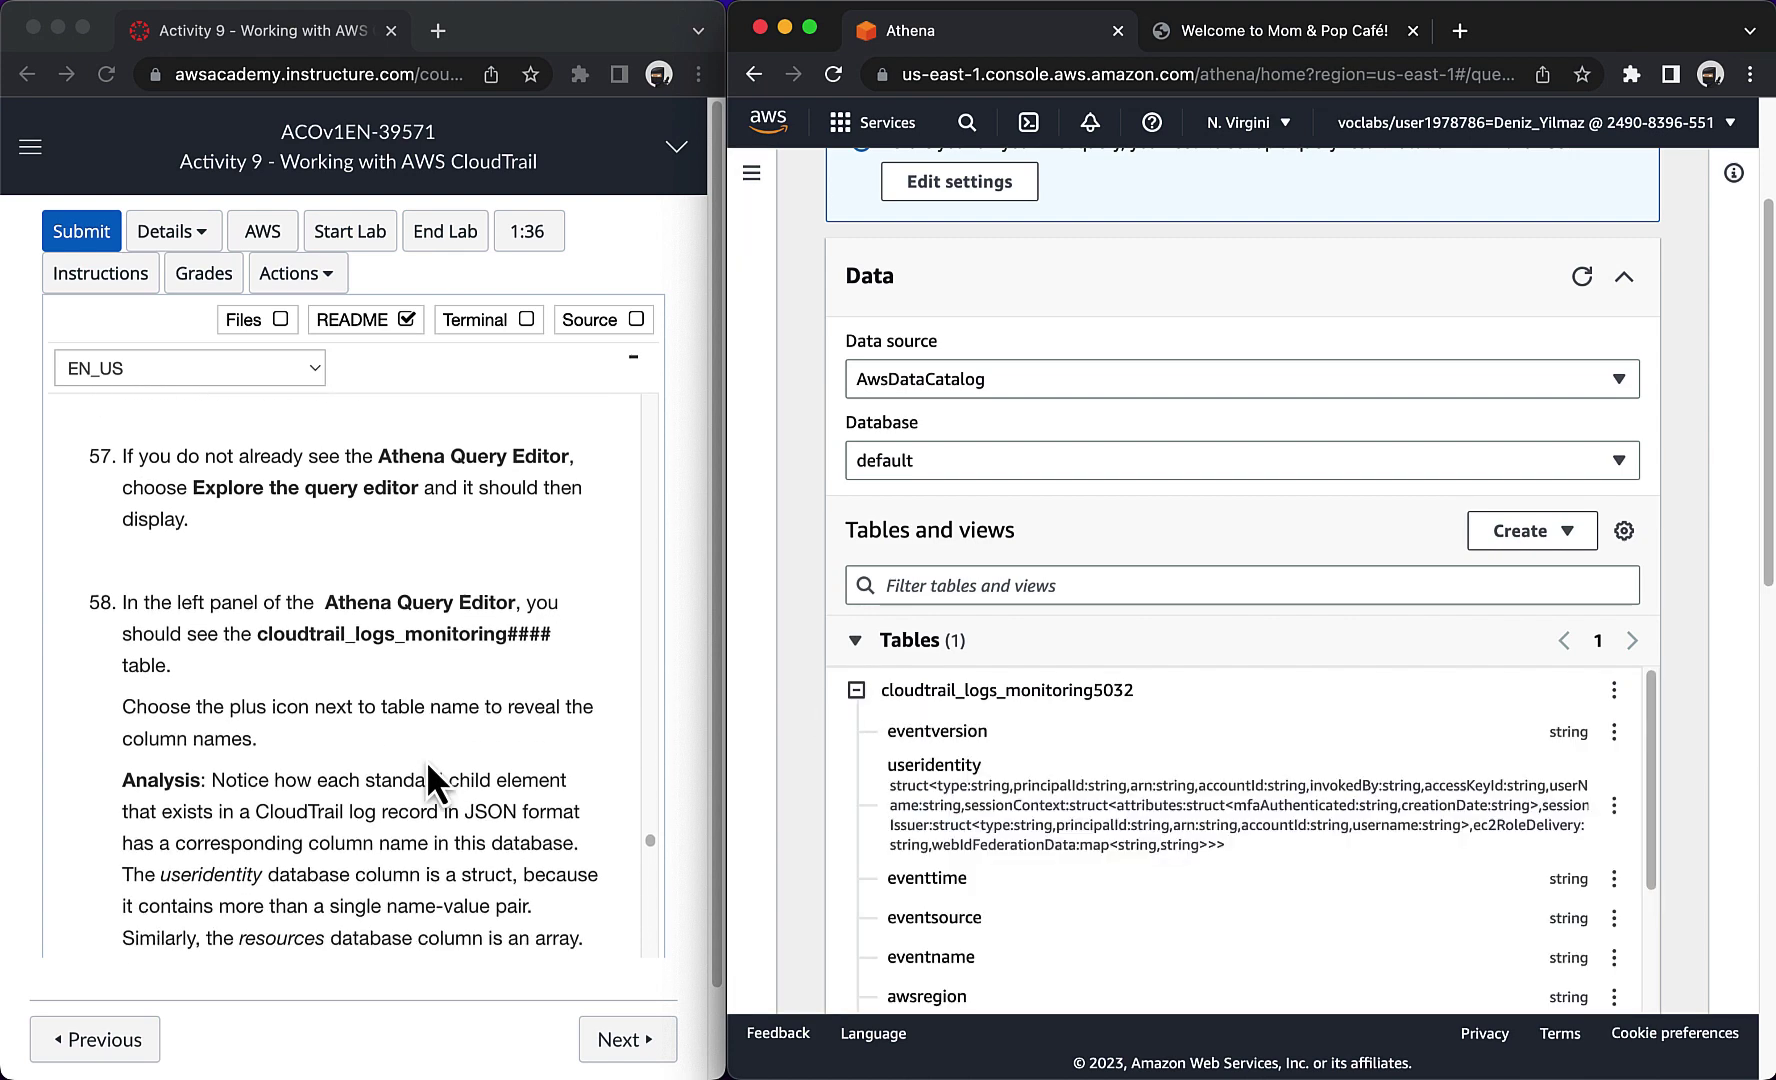
scroll(426, 760, "down", 3)
scroll(426, 760, "down", 3)
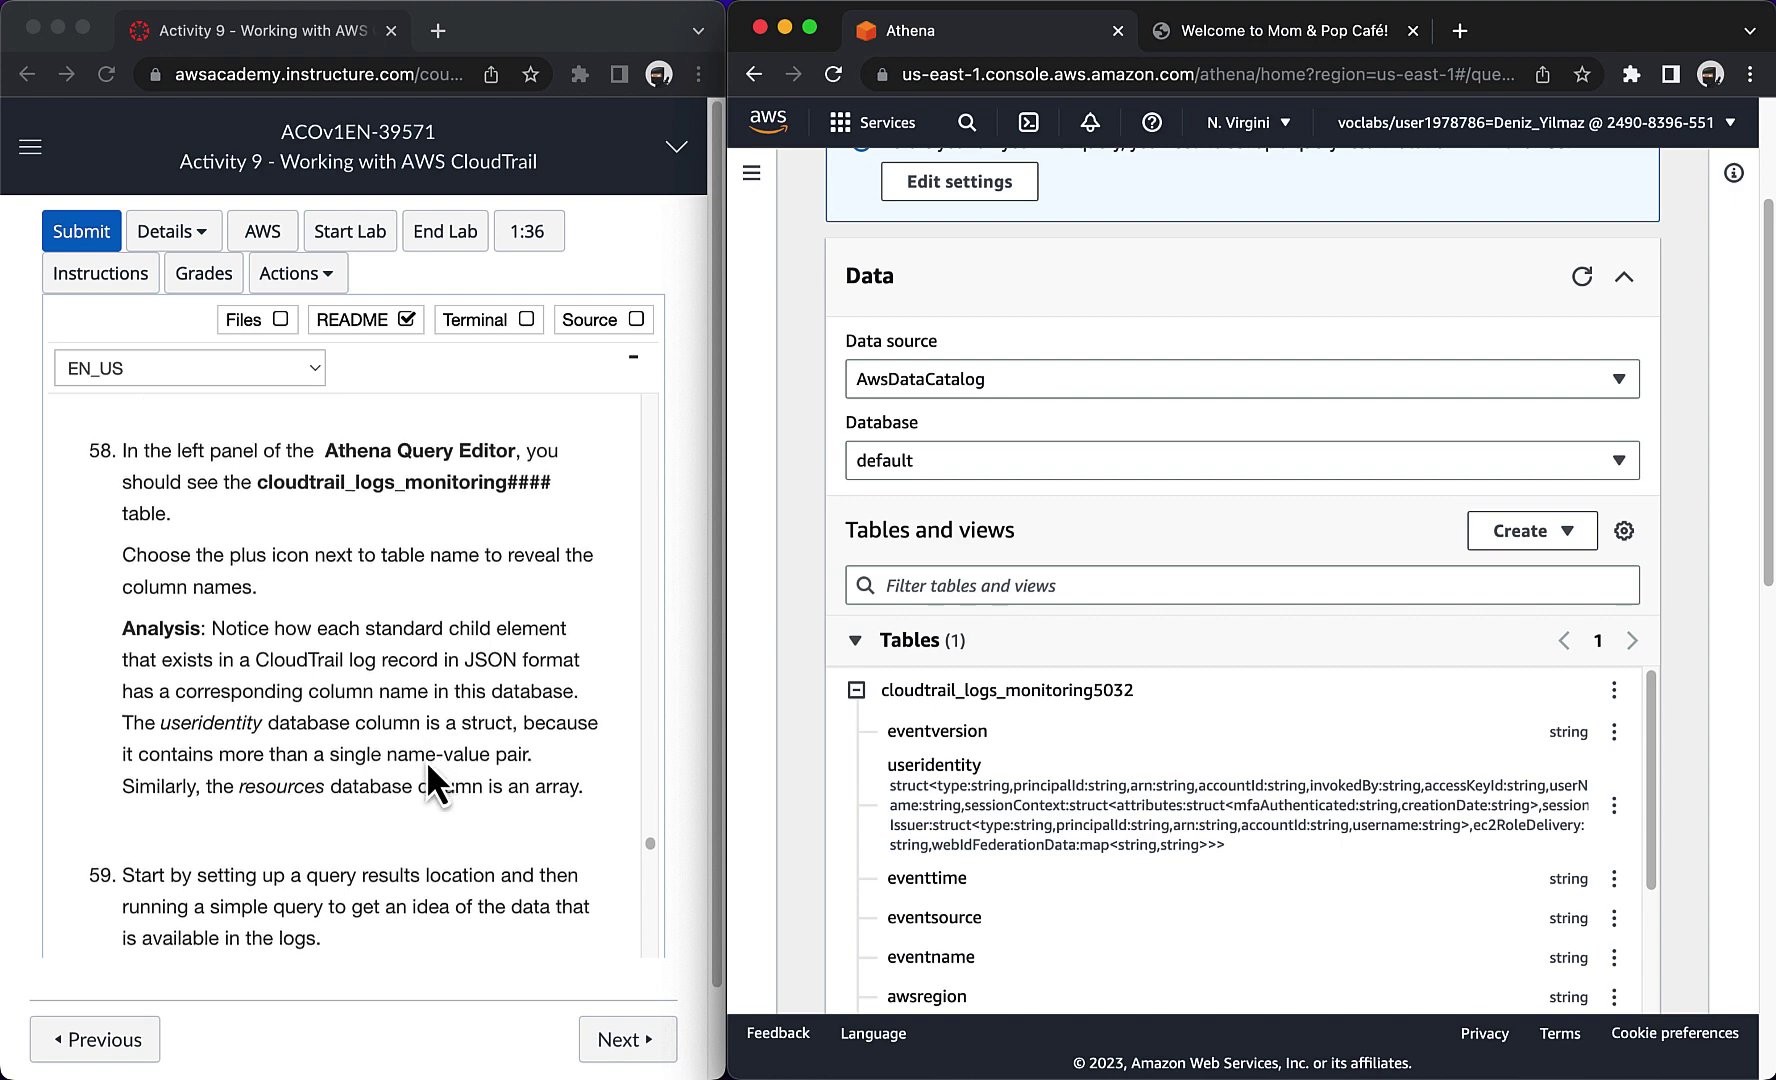
scroll(426, 760, "down", 1)
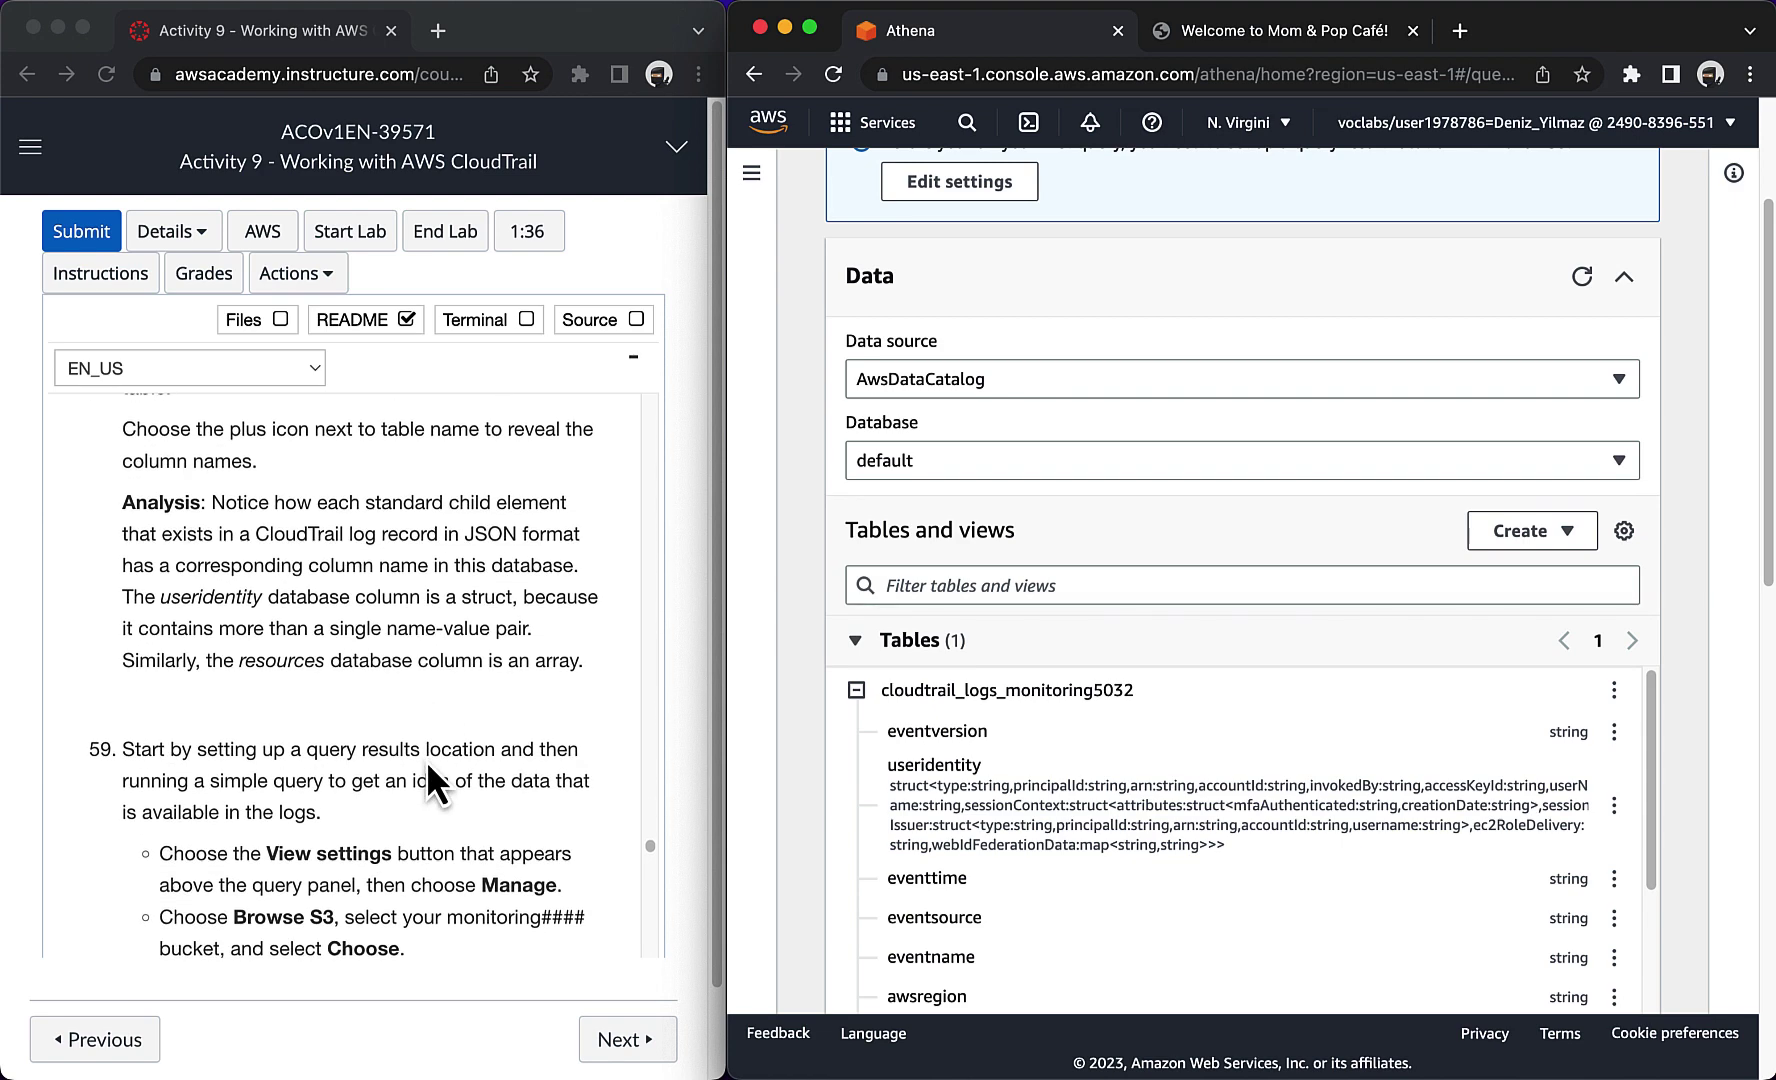
Step: Read step 59 of the lab instructions and choose the monitoring5032 S3 bucket as Athena's query result location
scroll(426, 760, "down", 4)
scroll(426, 760, "down", 3)
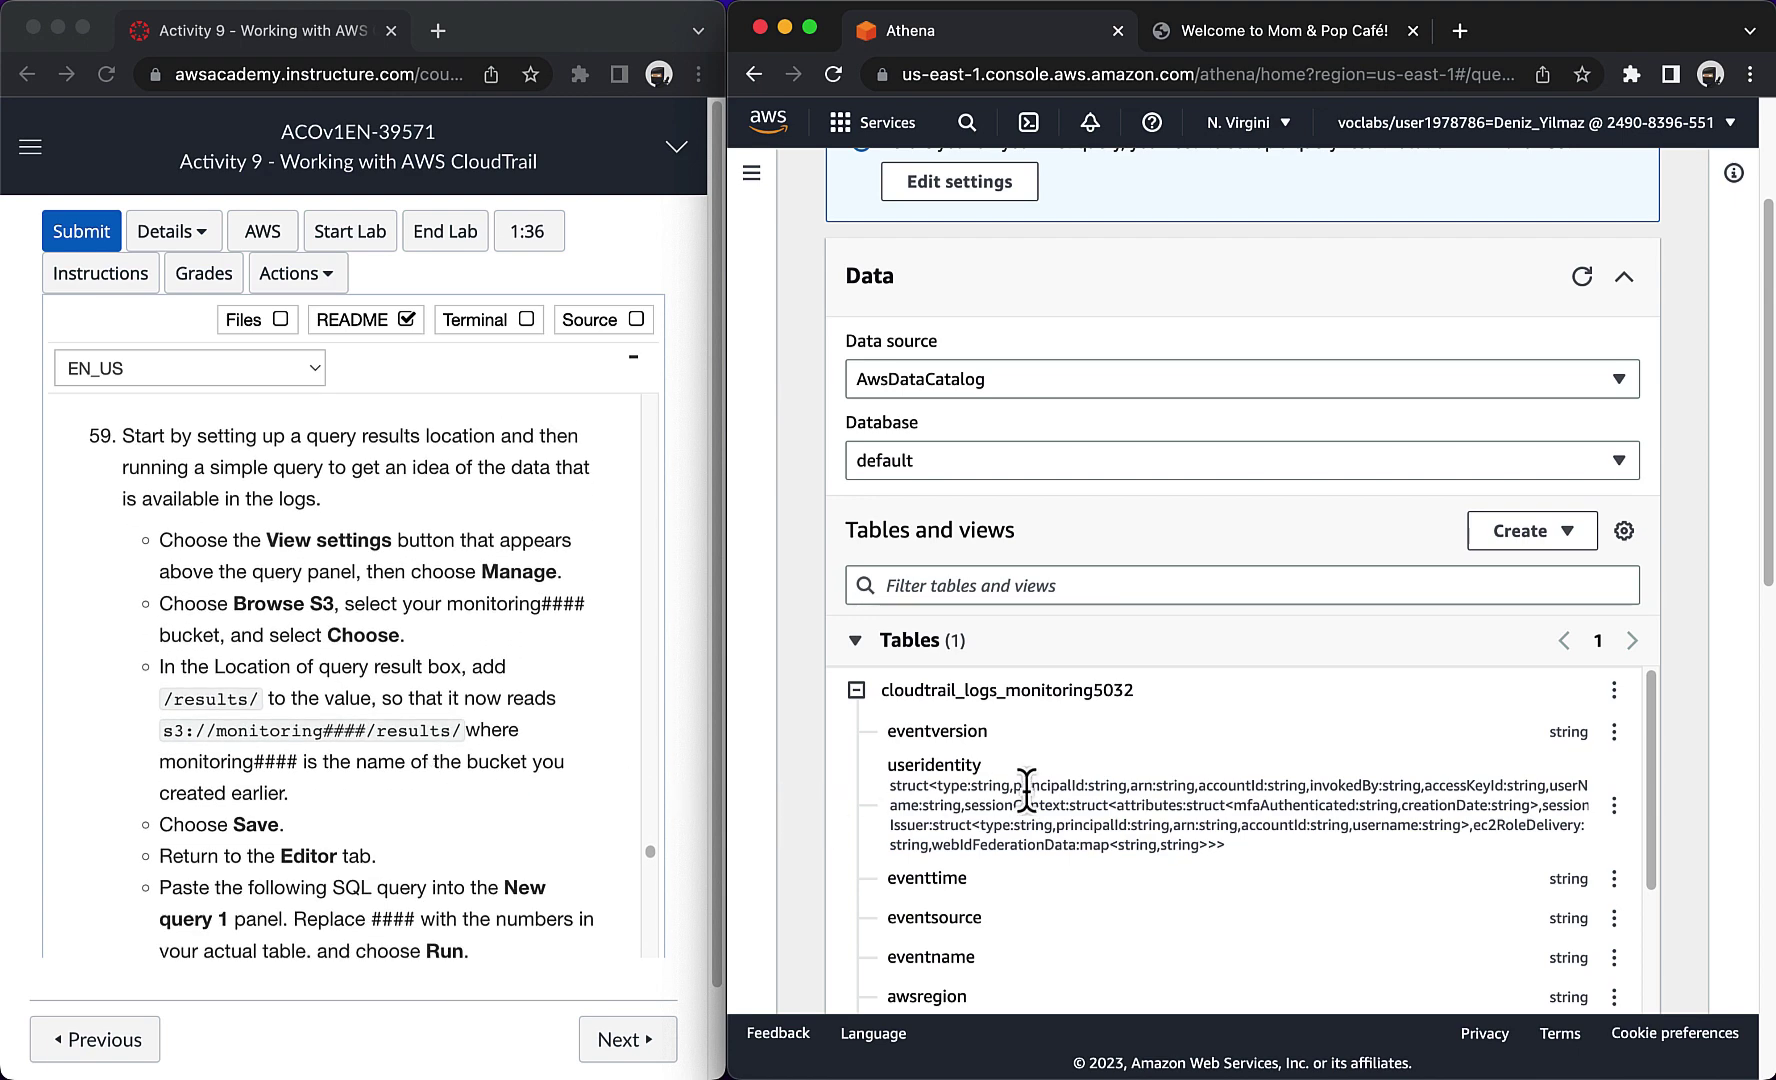
scroll(1150, 794, "up", 5)
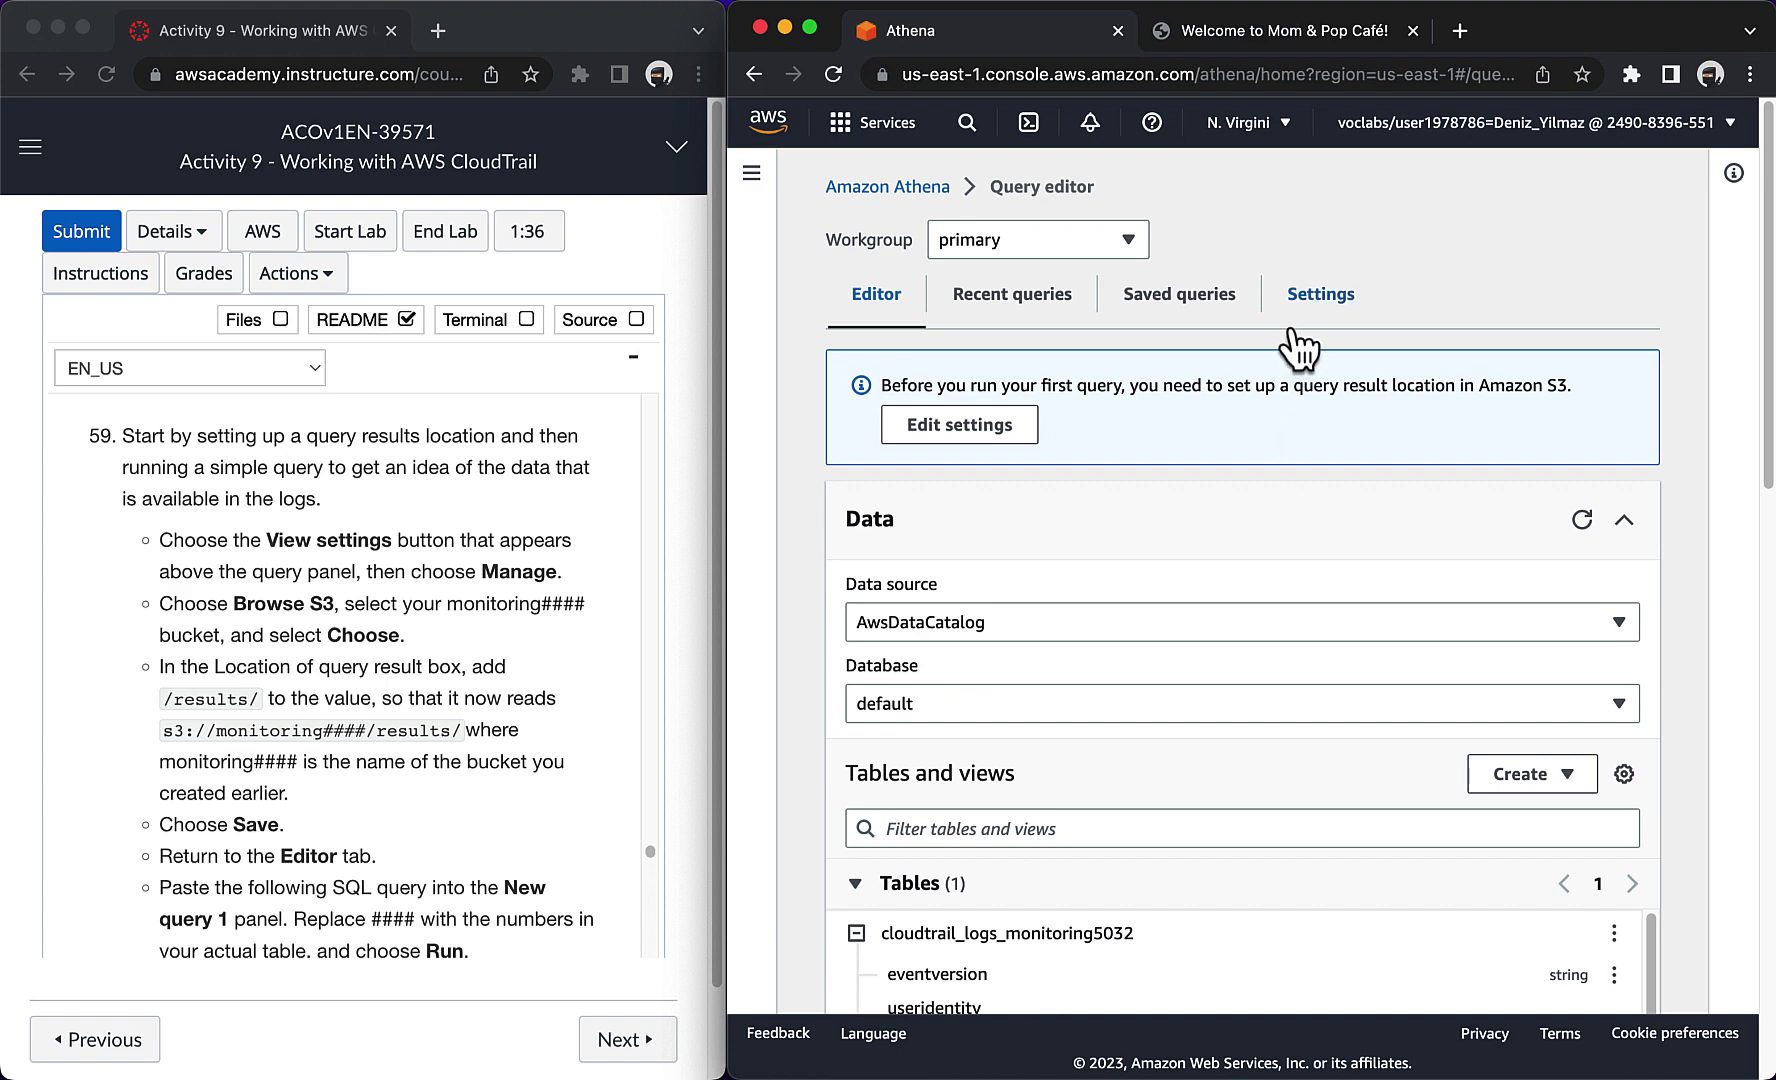
left_click(1303, 298)
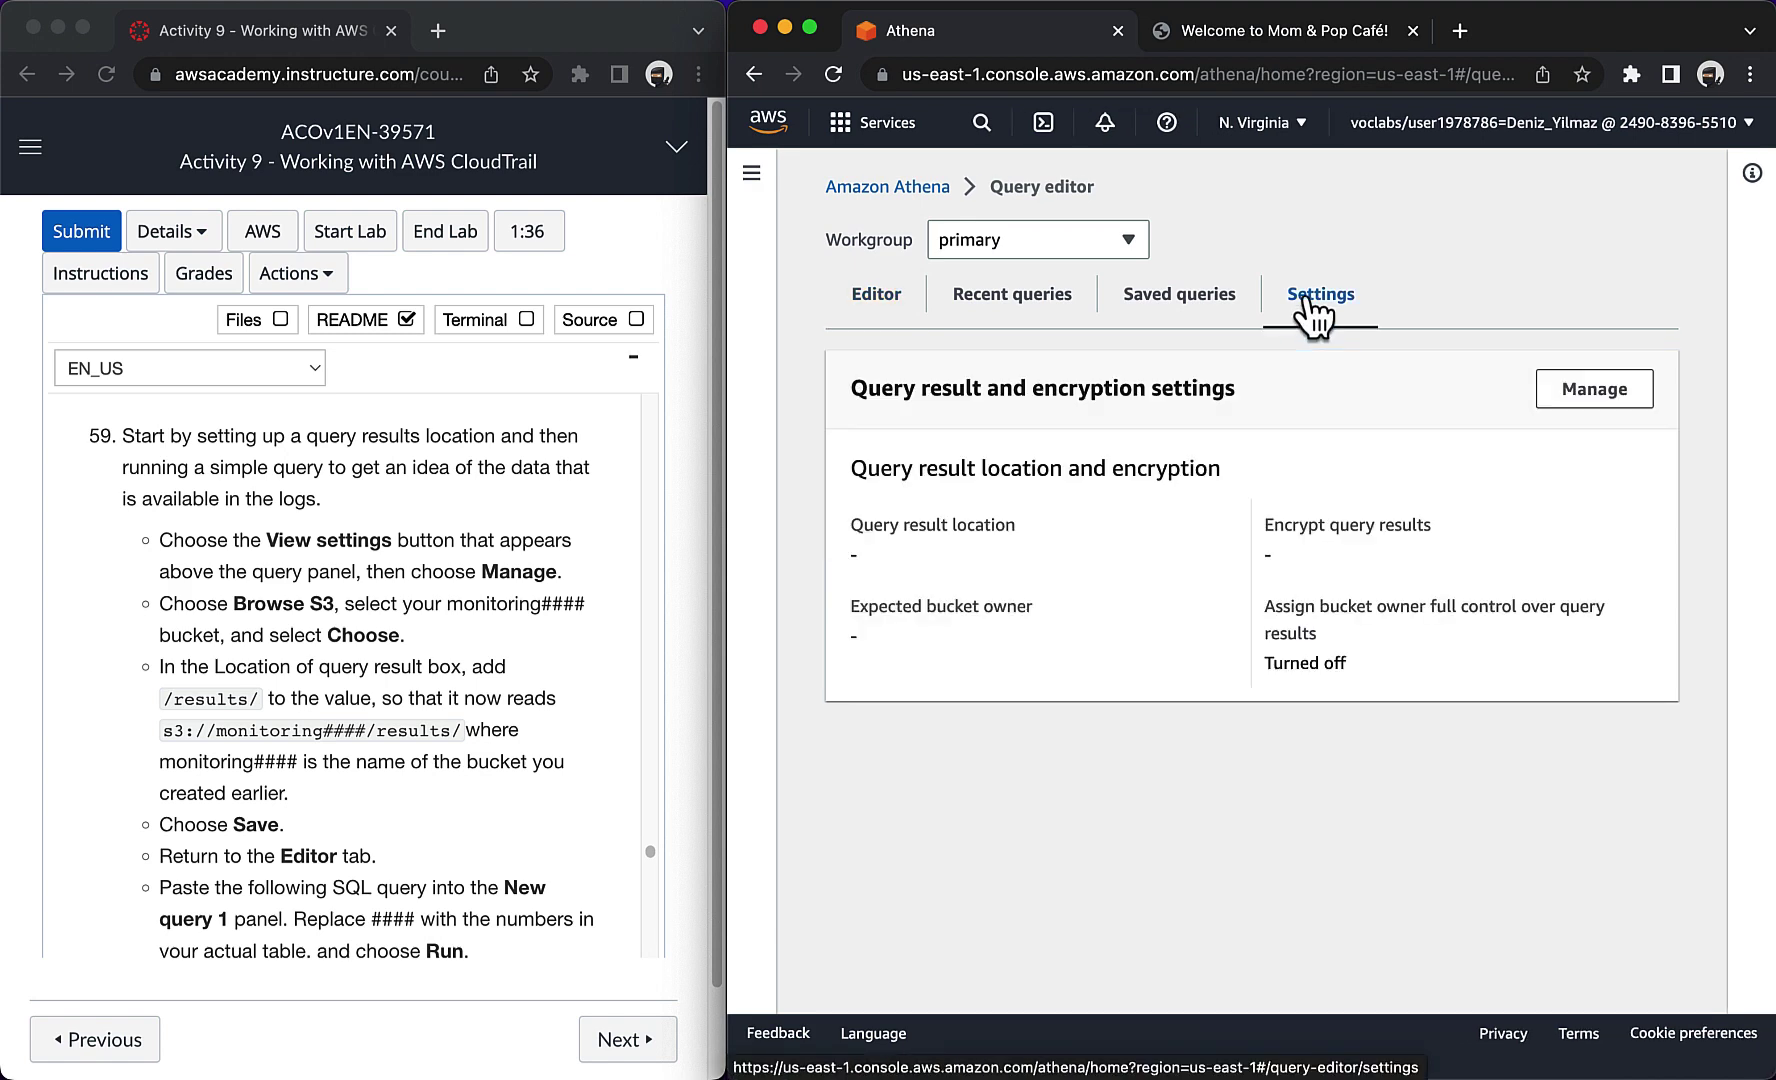
left_click(1582, 400)
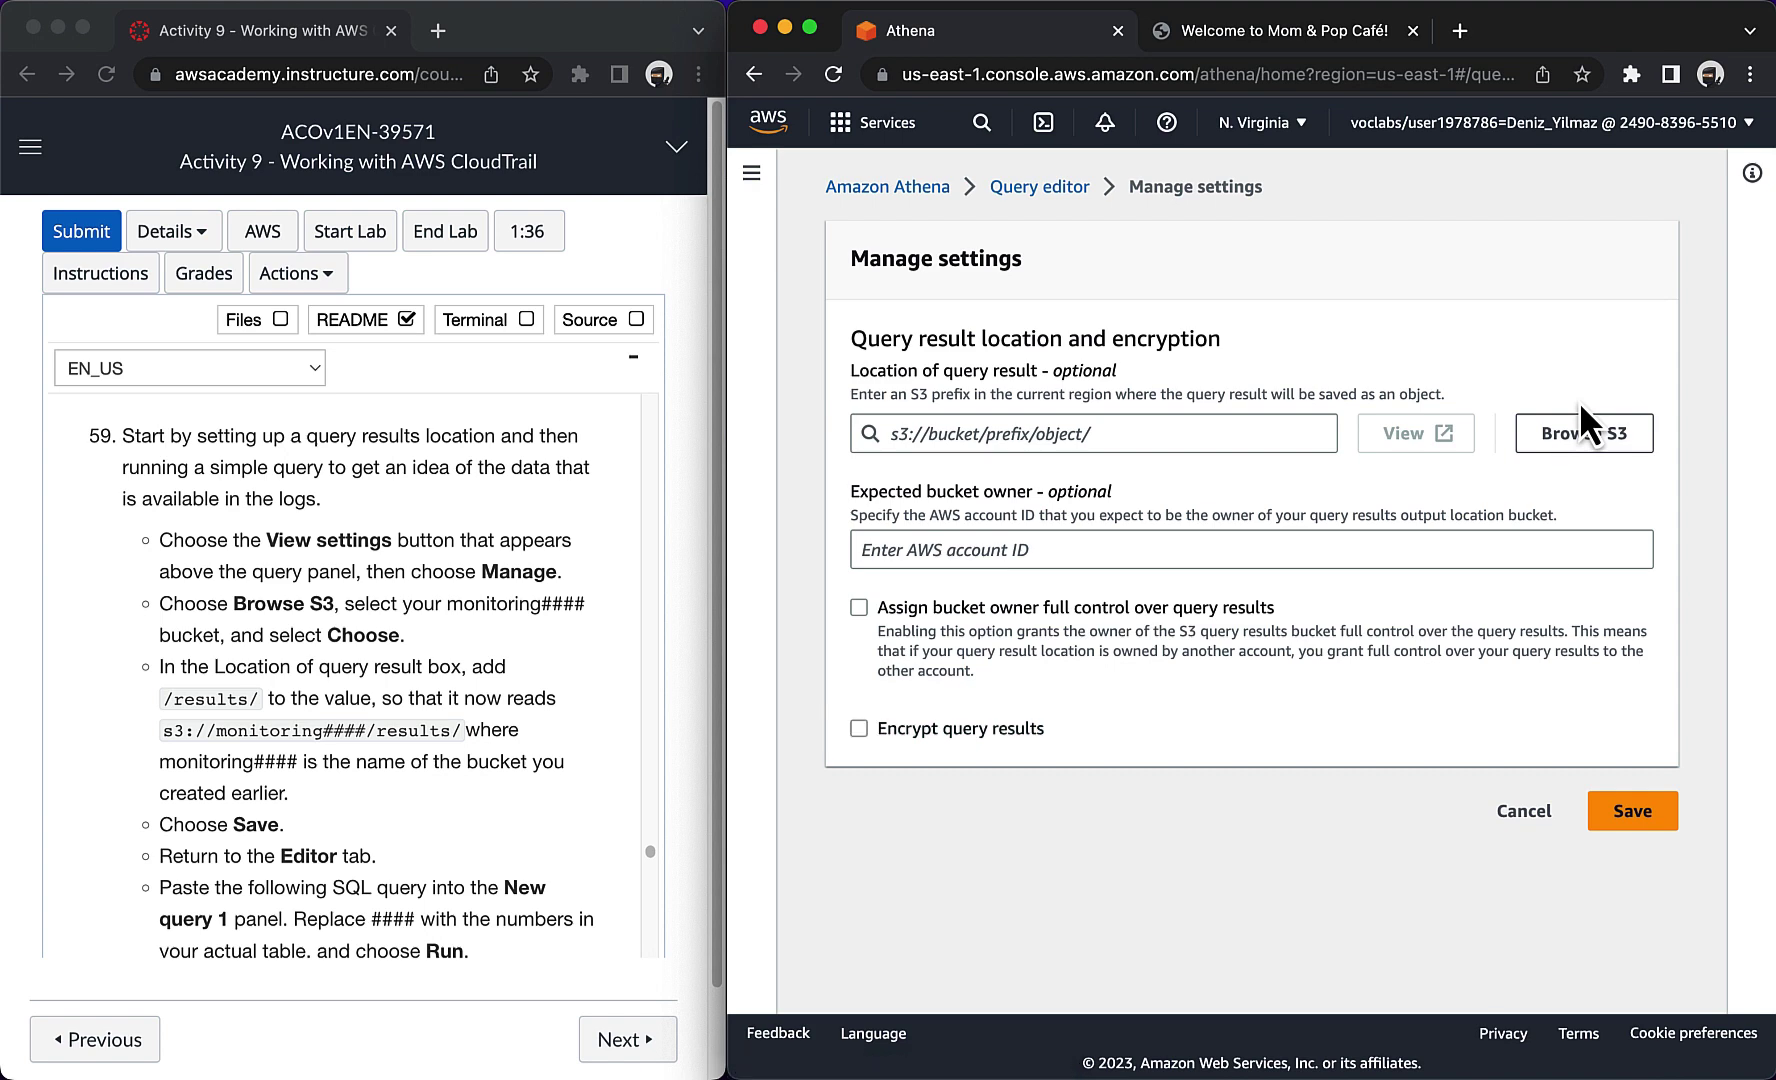
left_click(1540, 432)
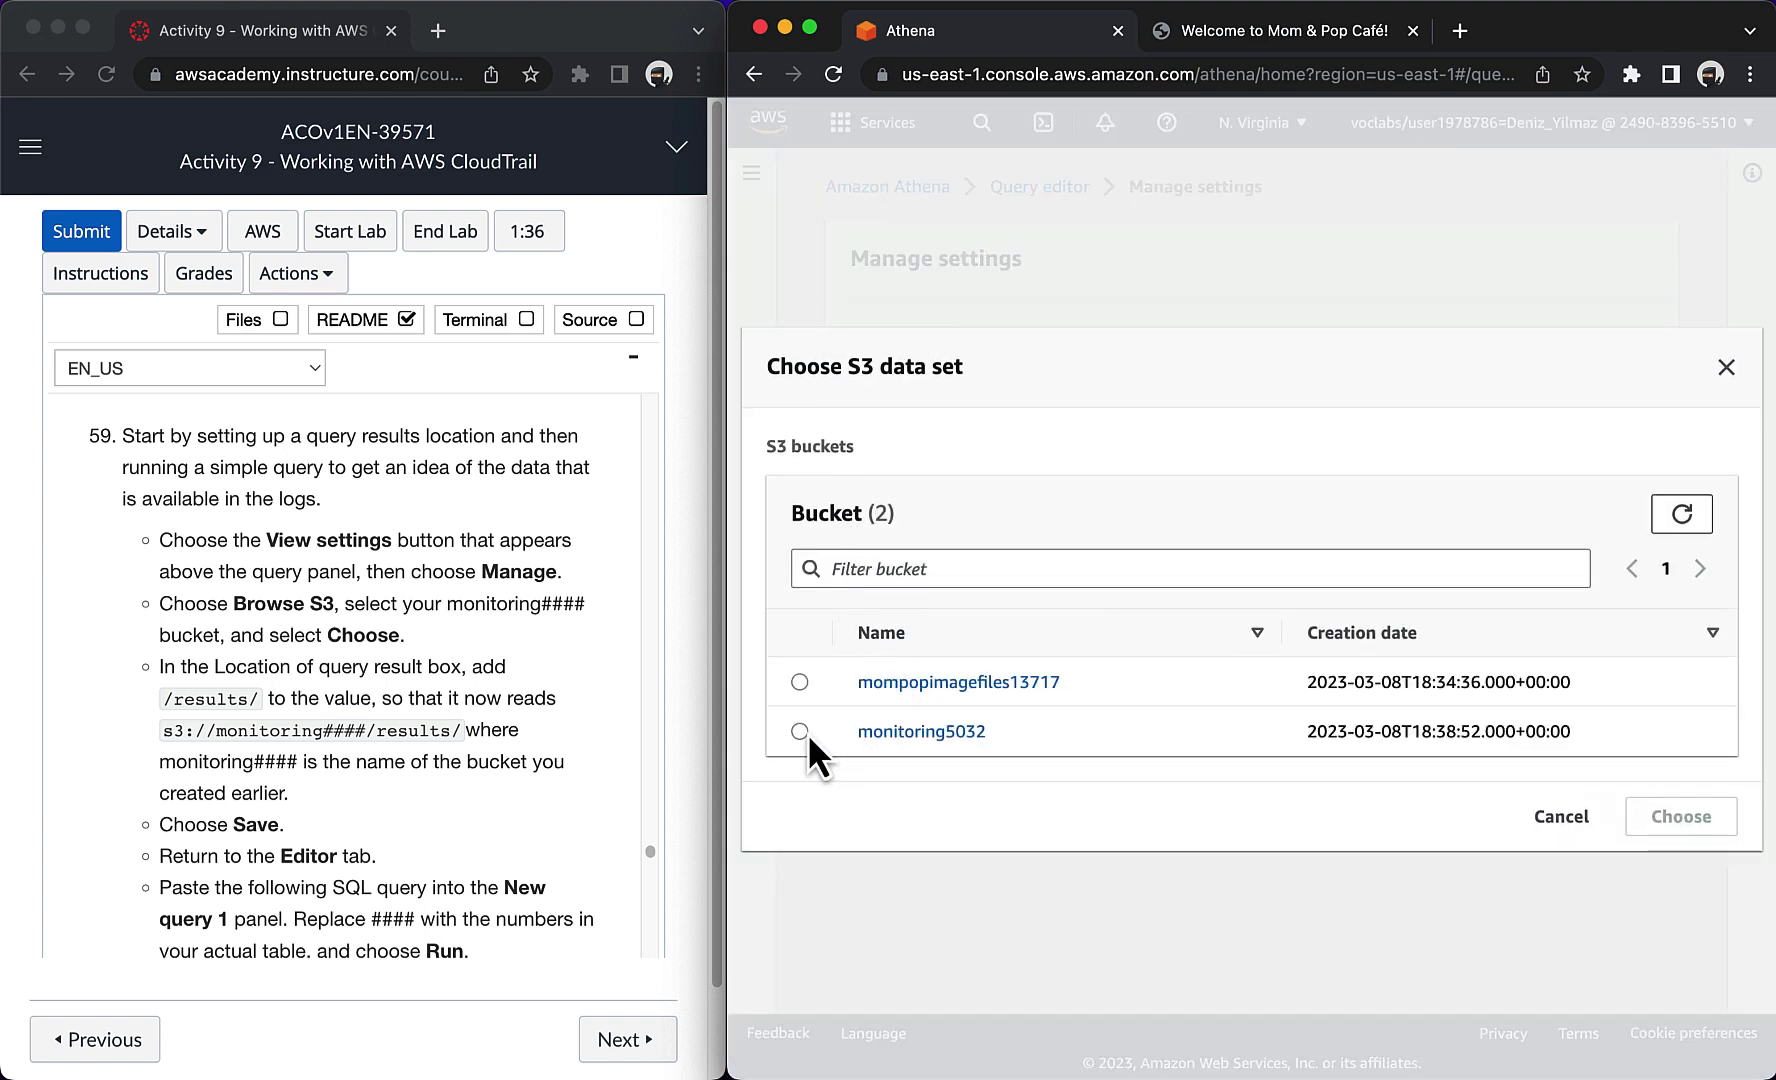
left_click(808, 735)
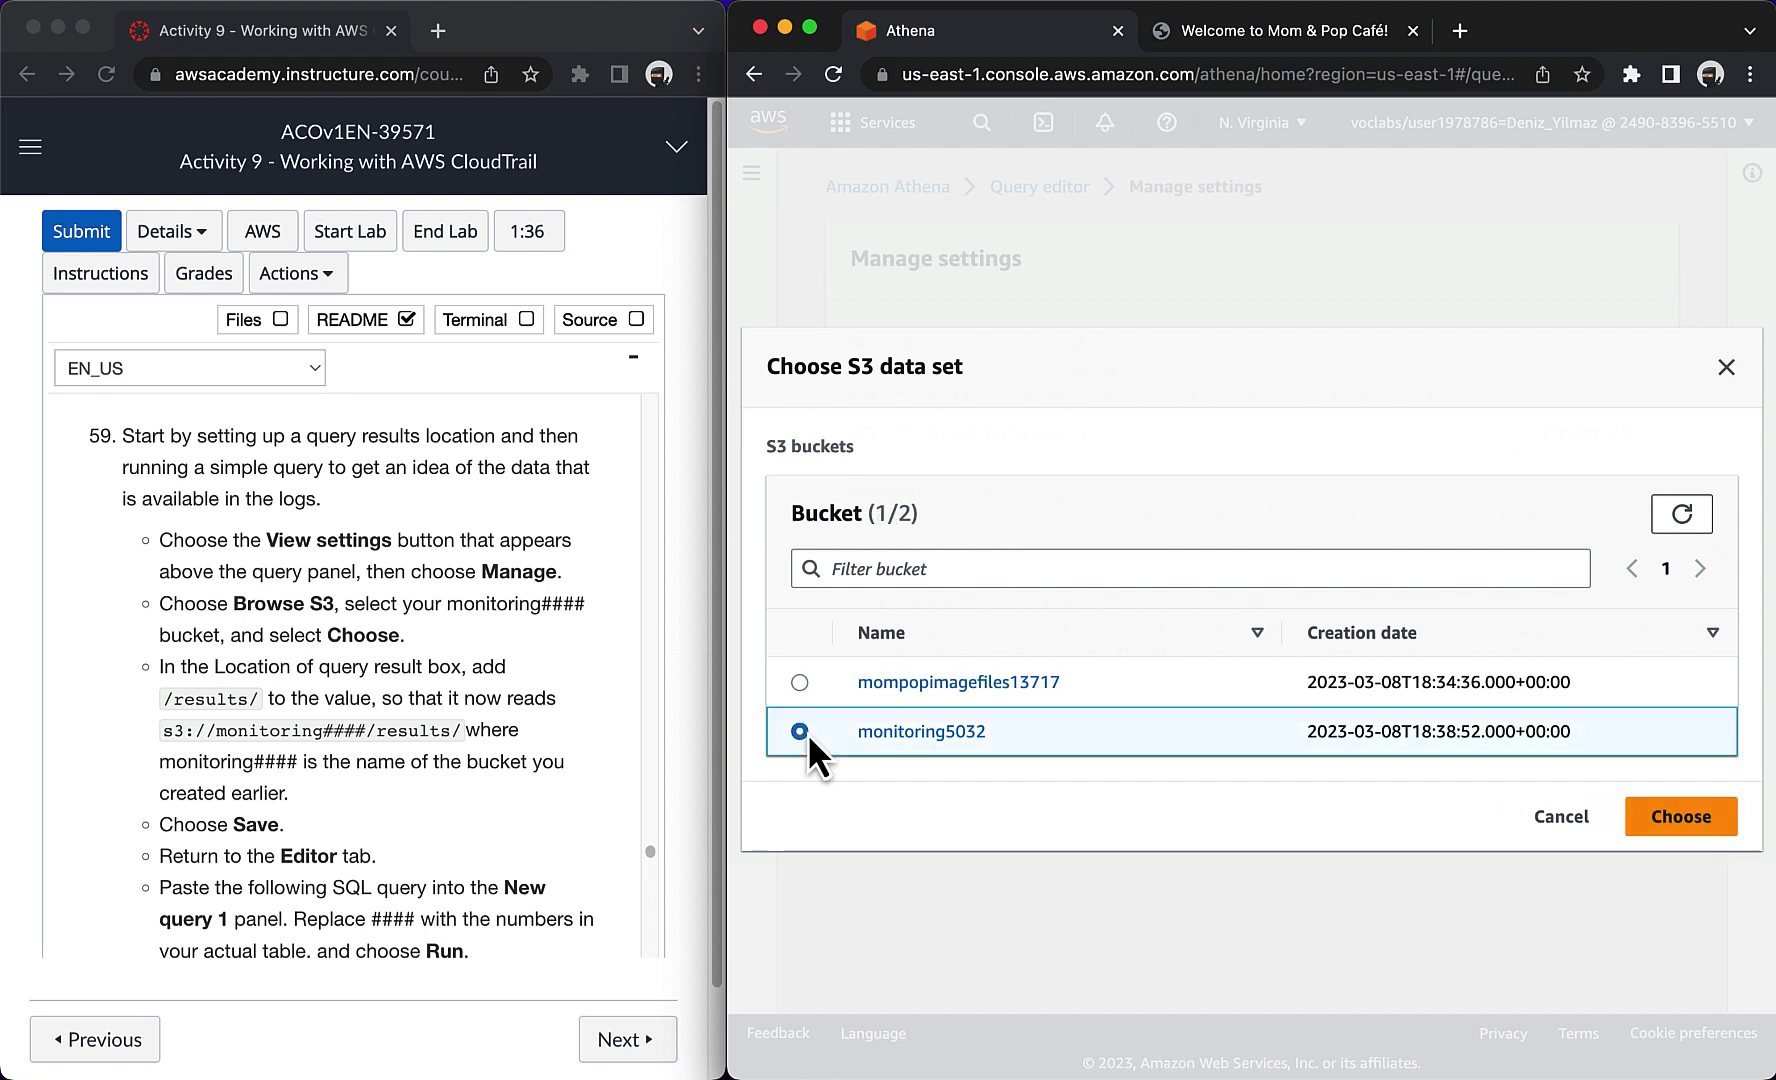
left_click(1652, 820)
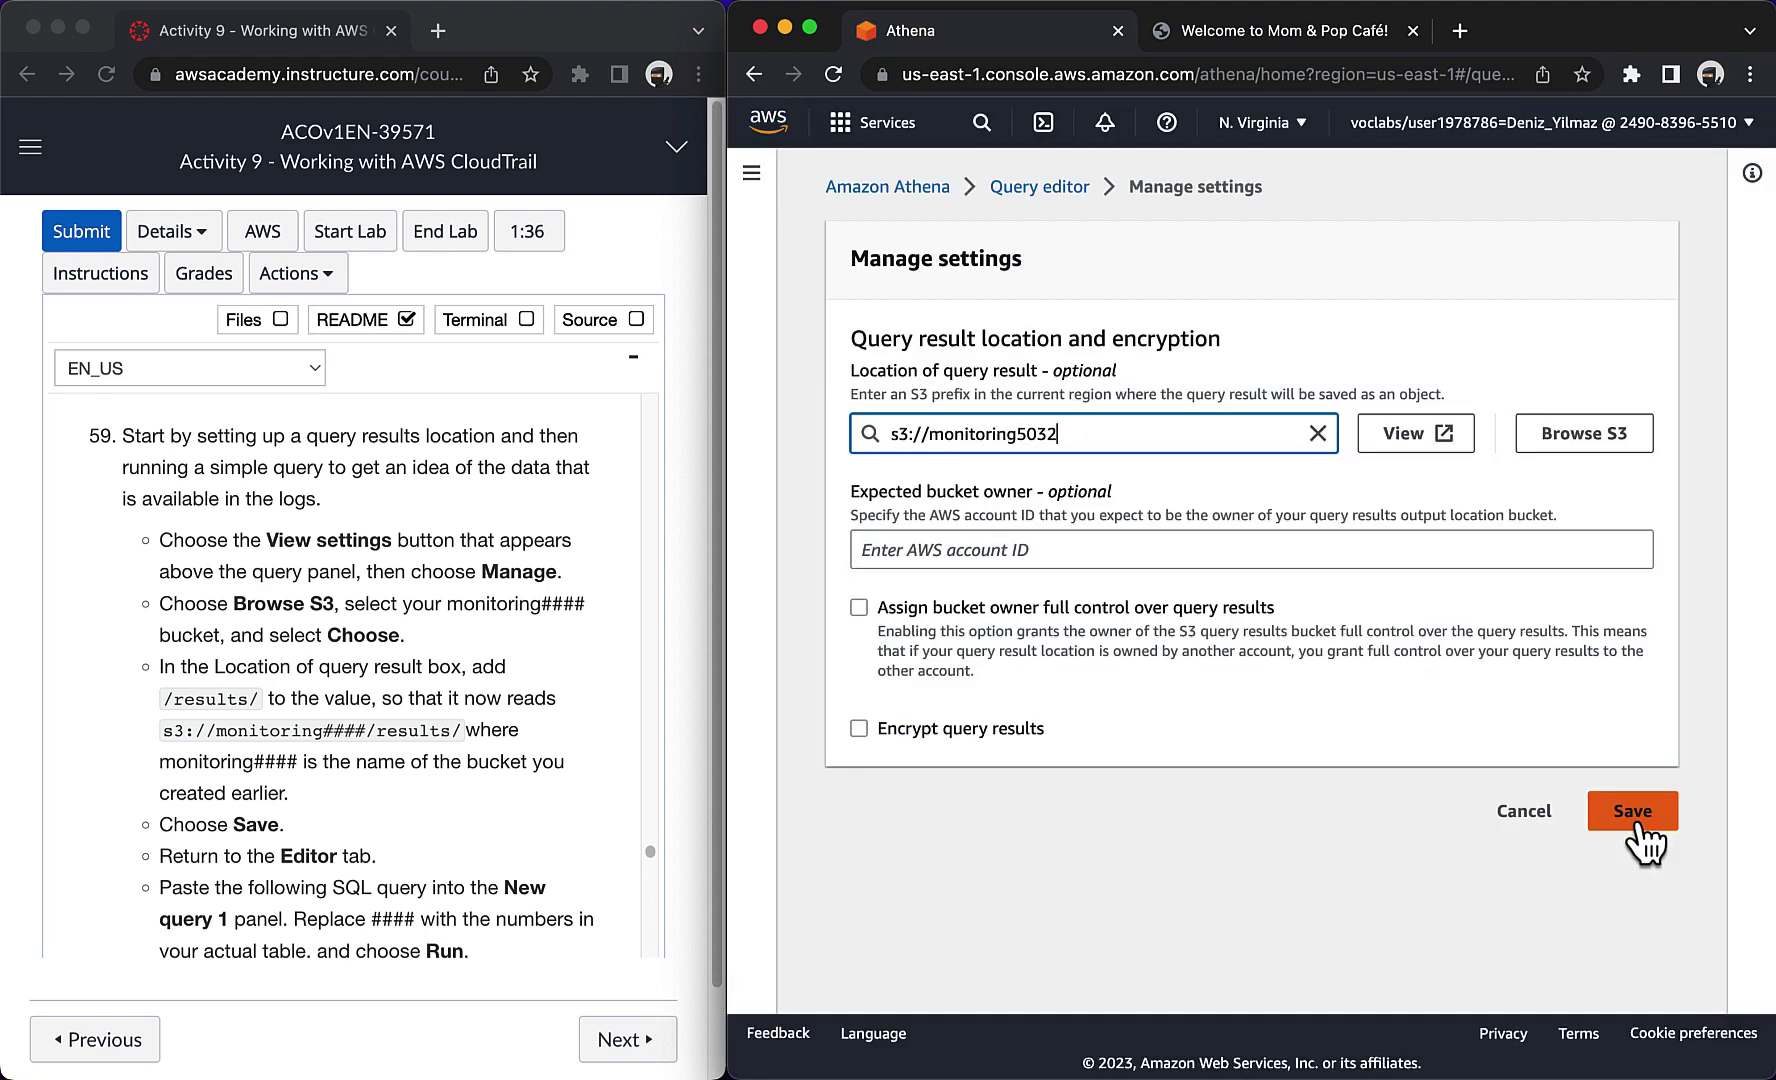
Step: Append /results/ to the query result location so it reads s3://monitoring5032/results/, and save the settings
left_click(384, 701)
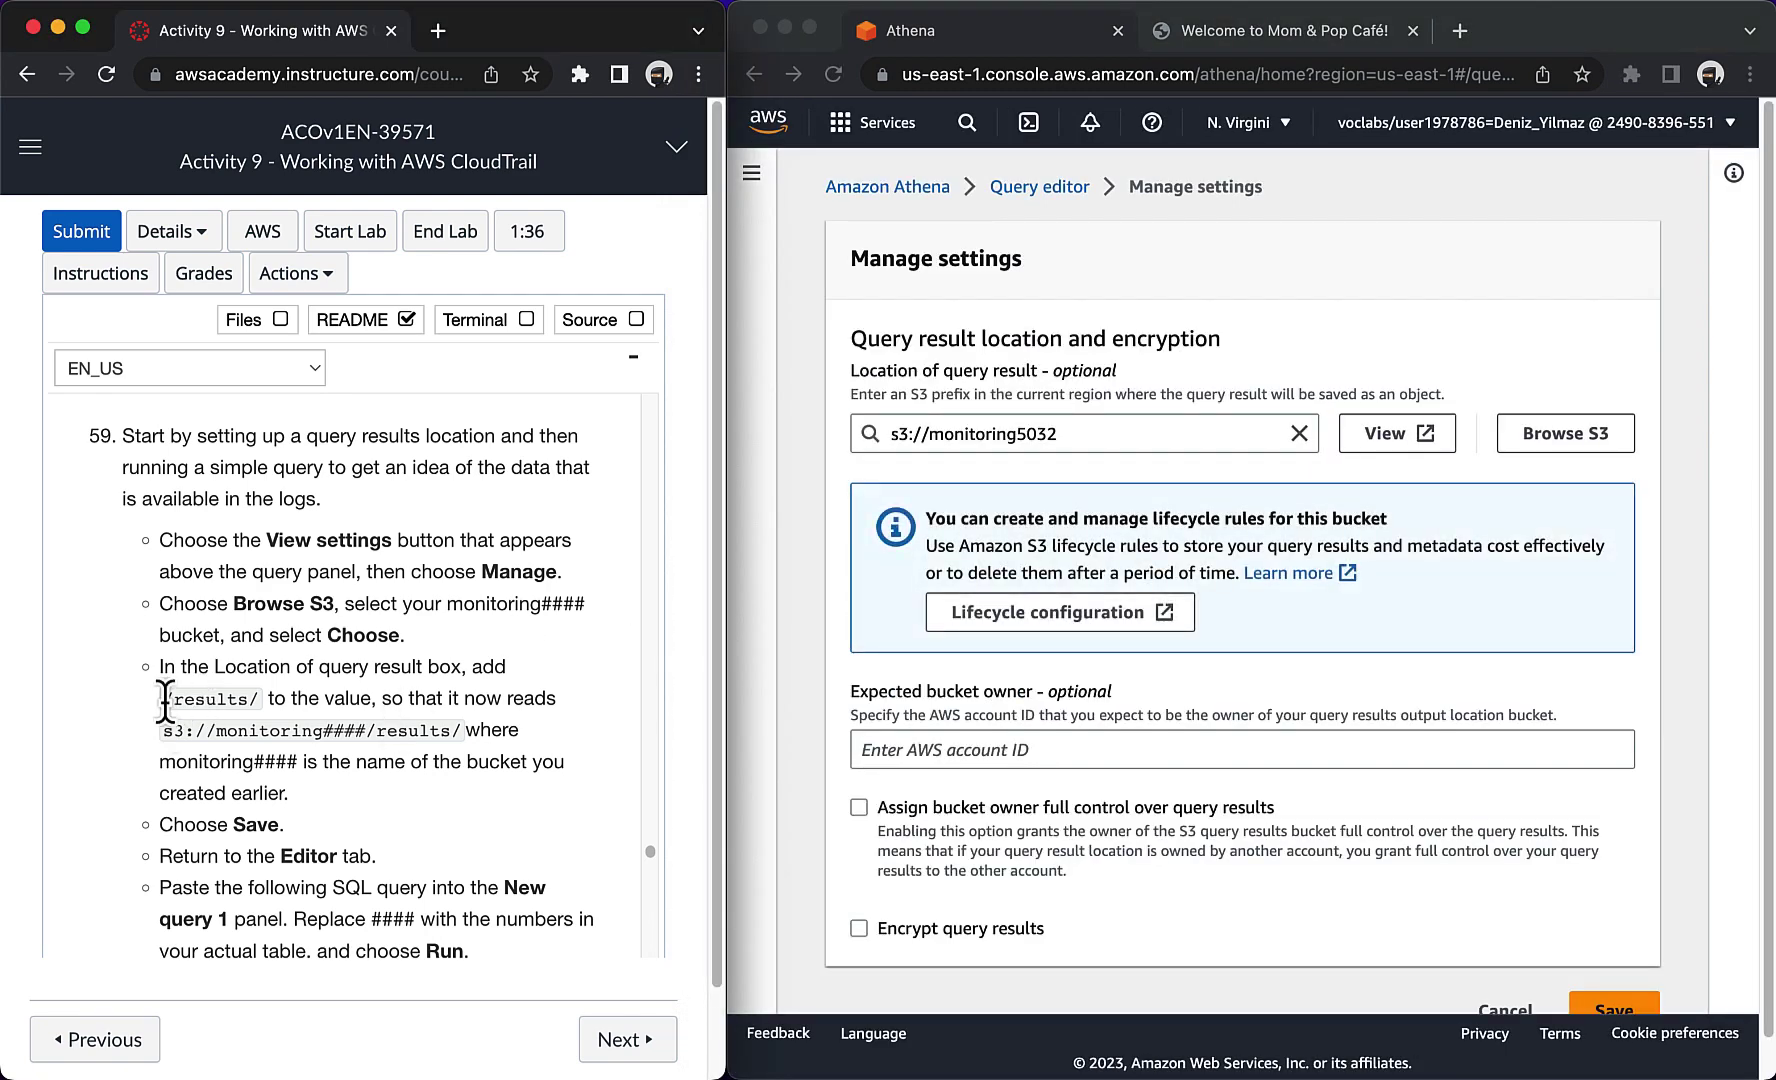
left_click_drag(166, 700, 232, 702)
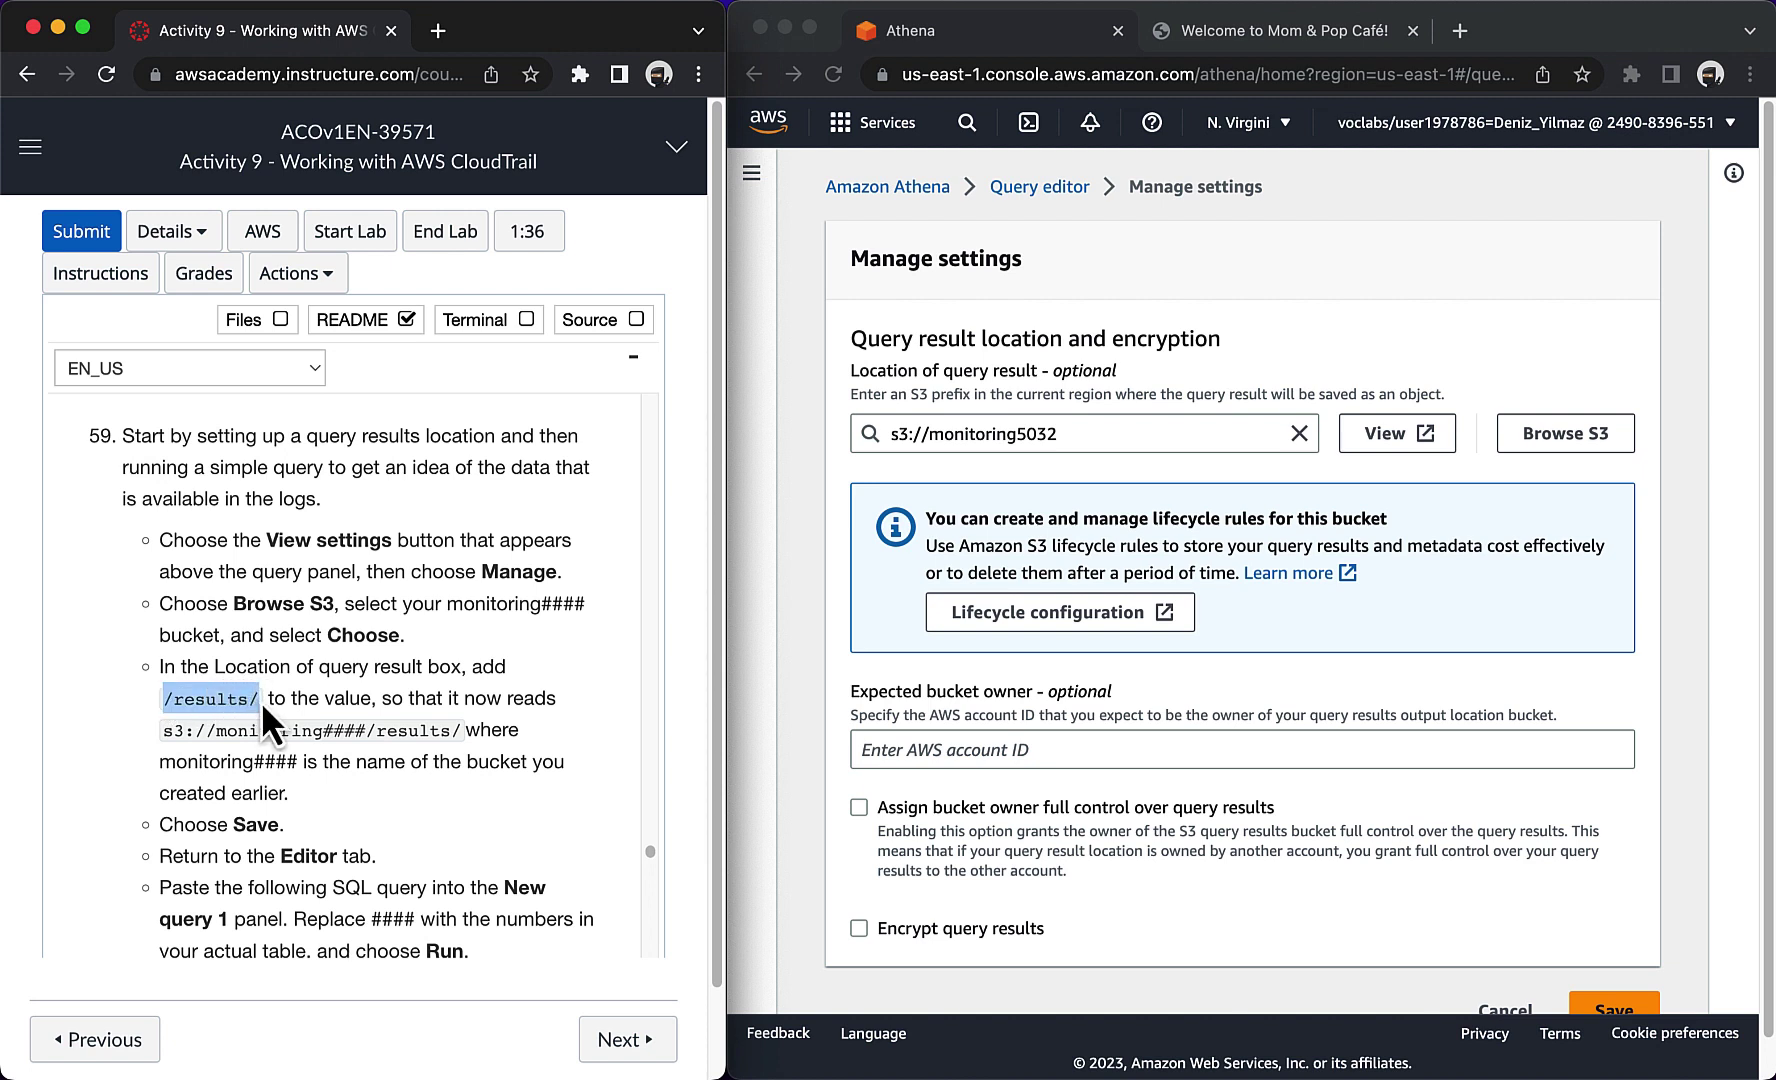
left_click(1104, 432)
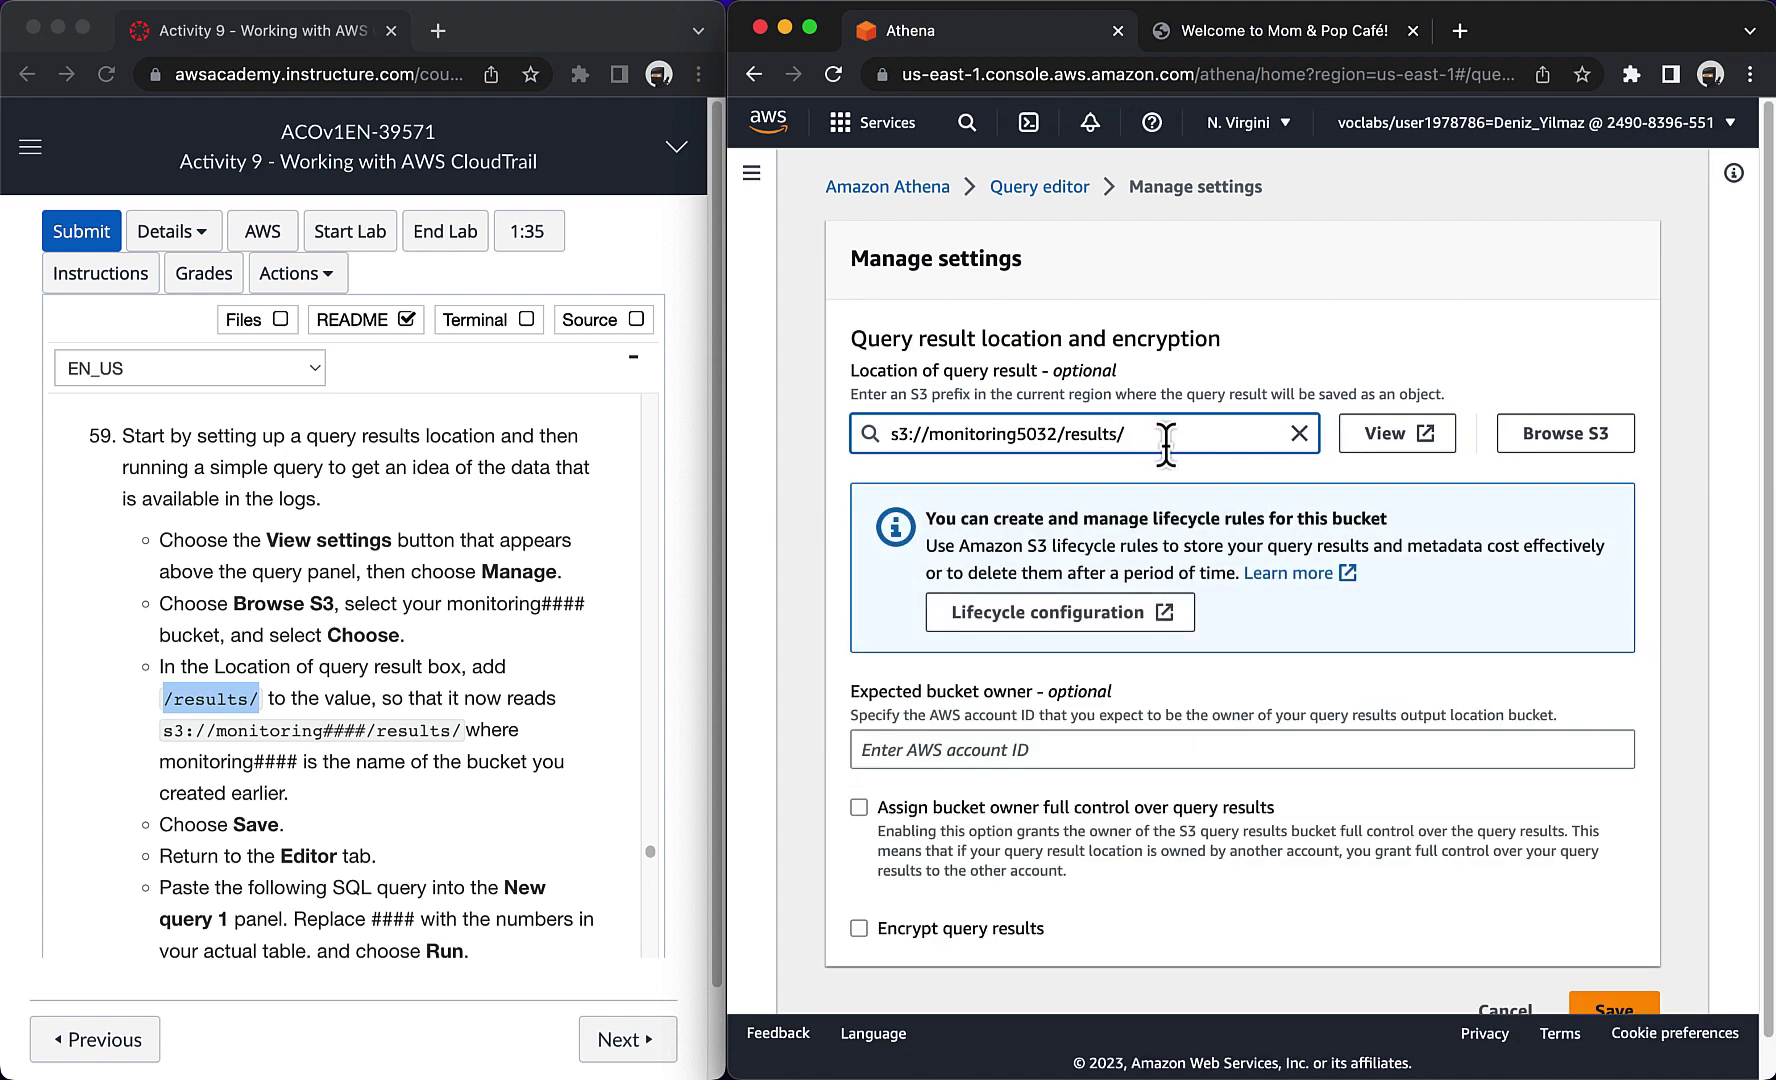
left_click(463, 810)
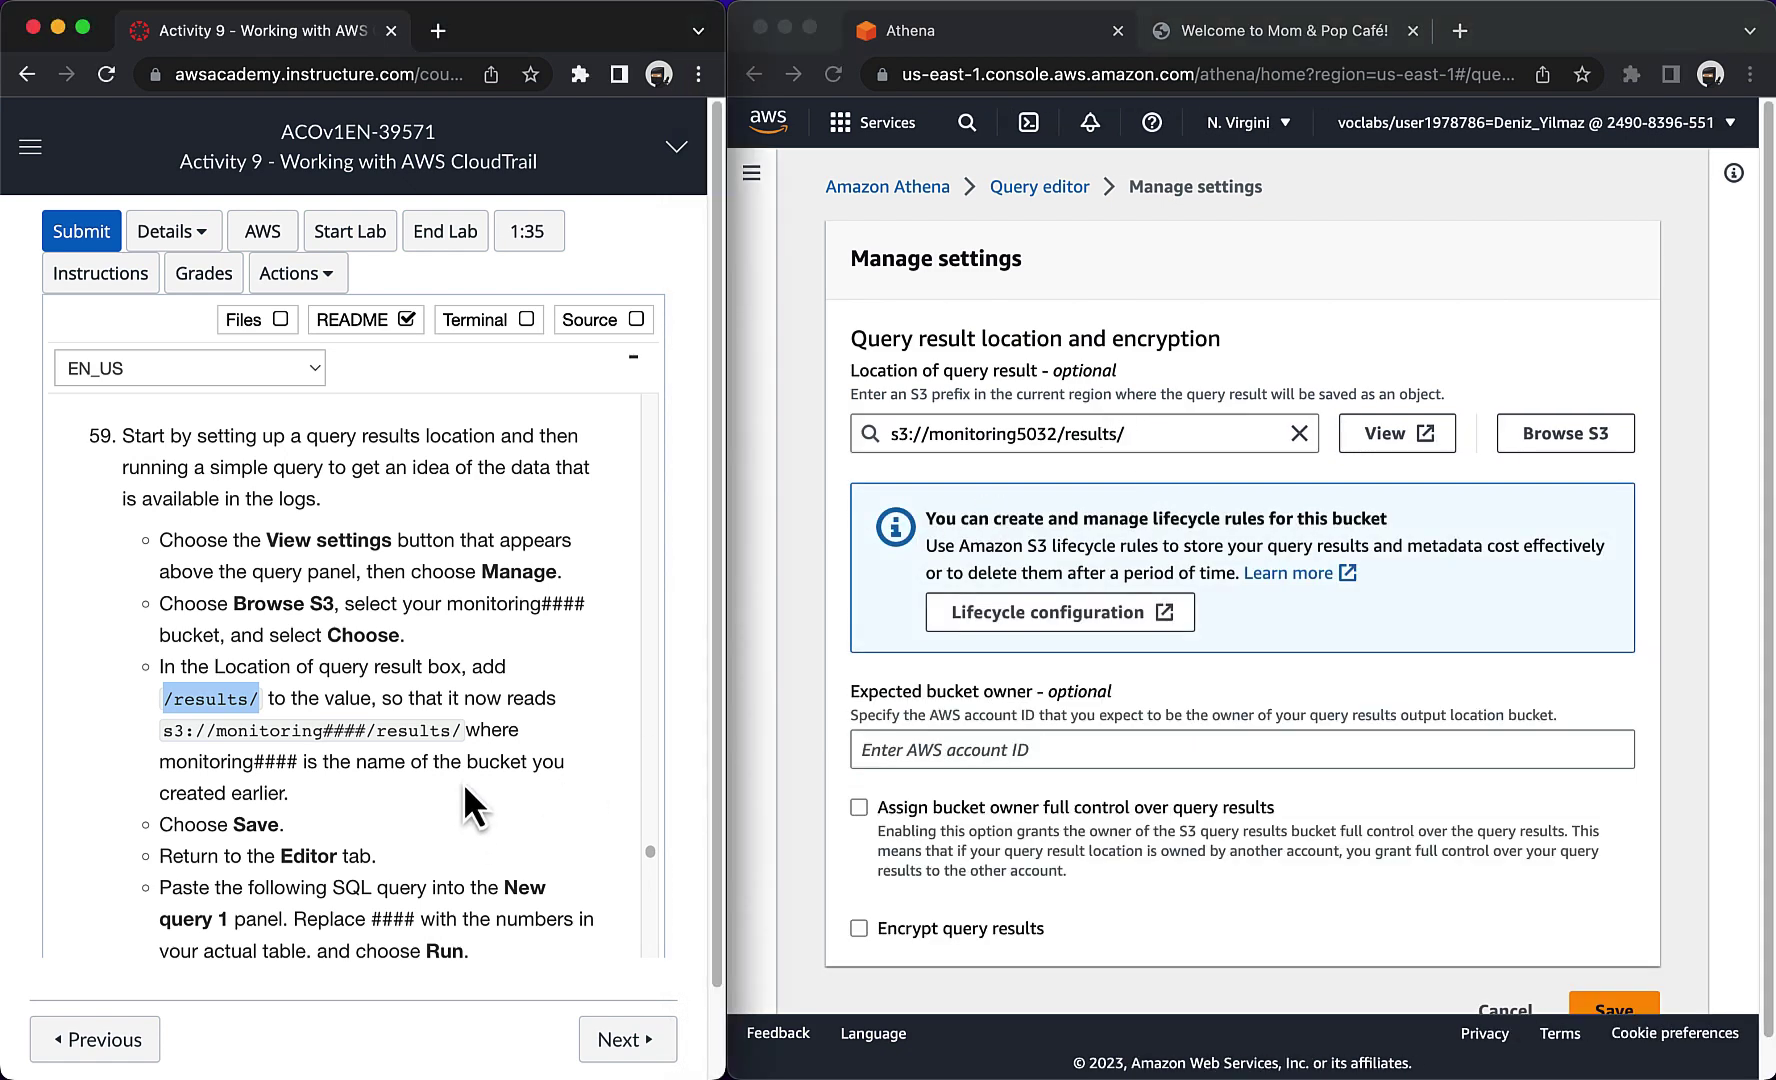
scroll(413, 814, "down", 2)
left_click(1604, 1000)
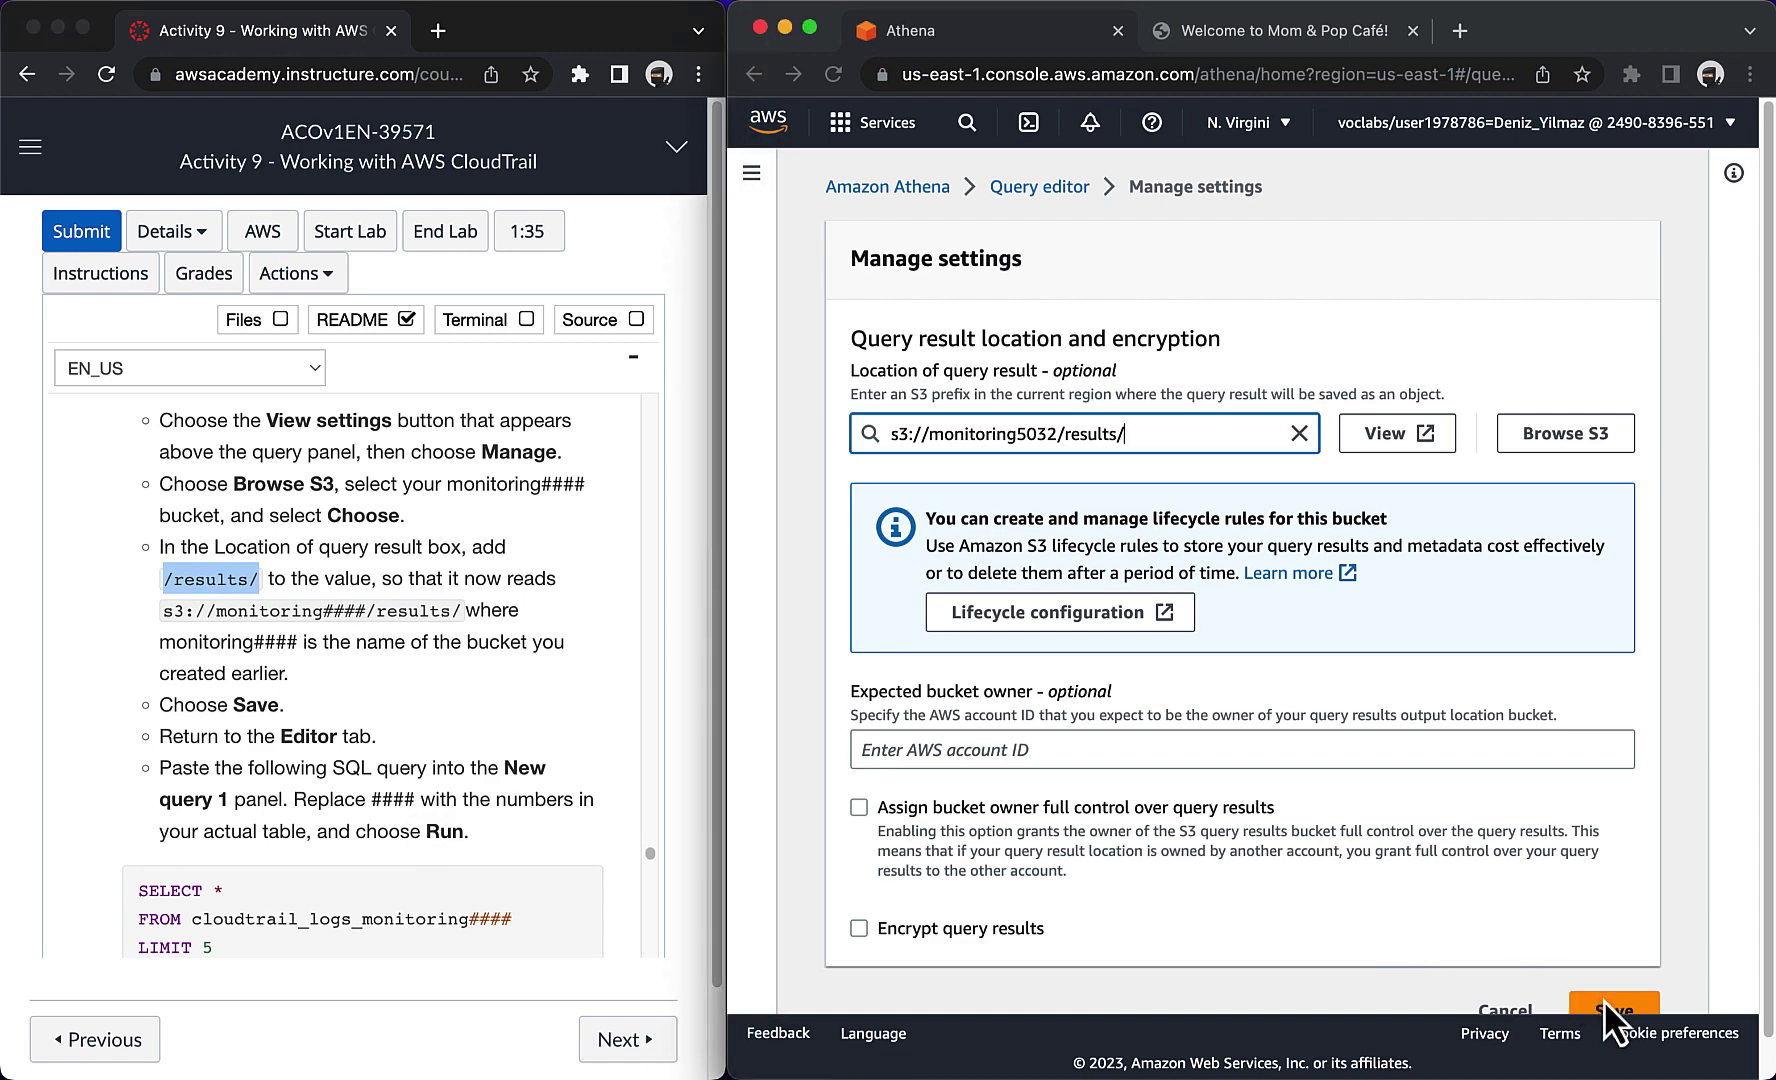
left_click(1604, 1000)
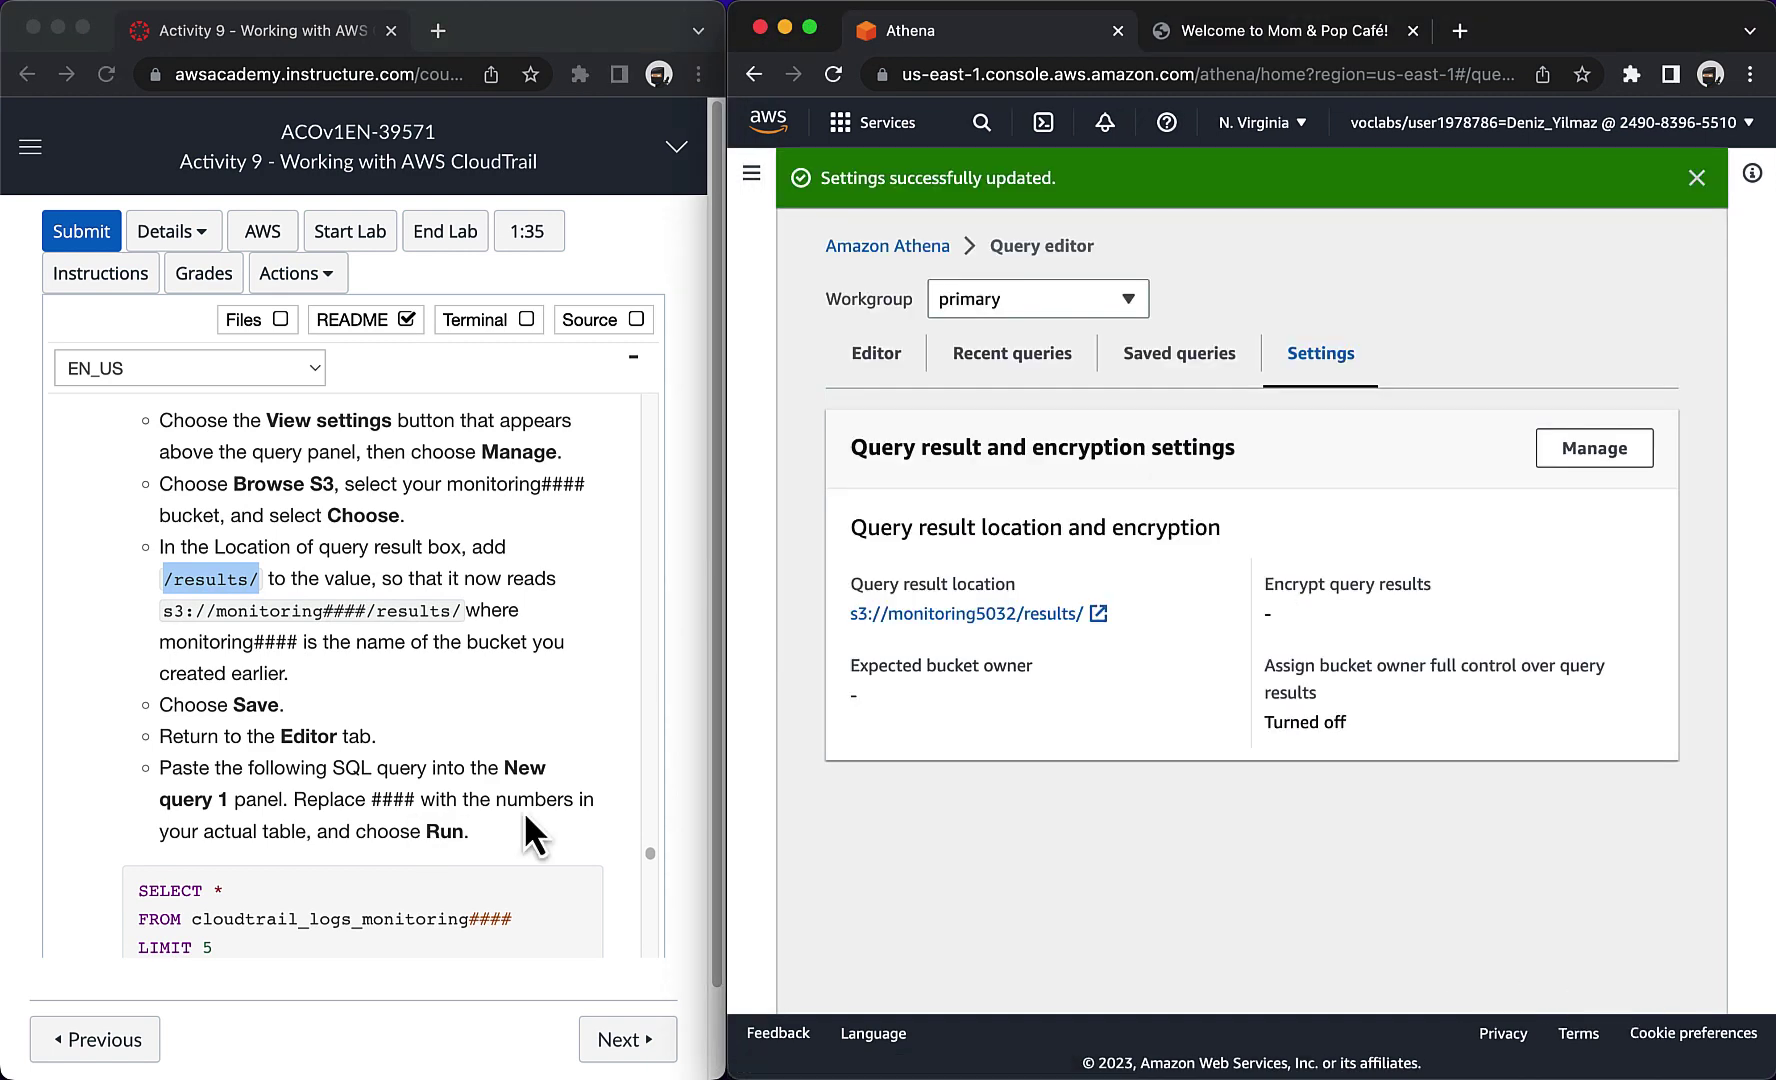
Step: Return to the Athena query editor and paste the SELECT * query with LIMIT 5 from step 59 into Query 1
scroll(220, 765, "down", 5)
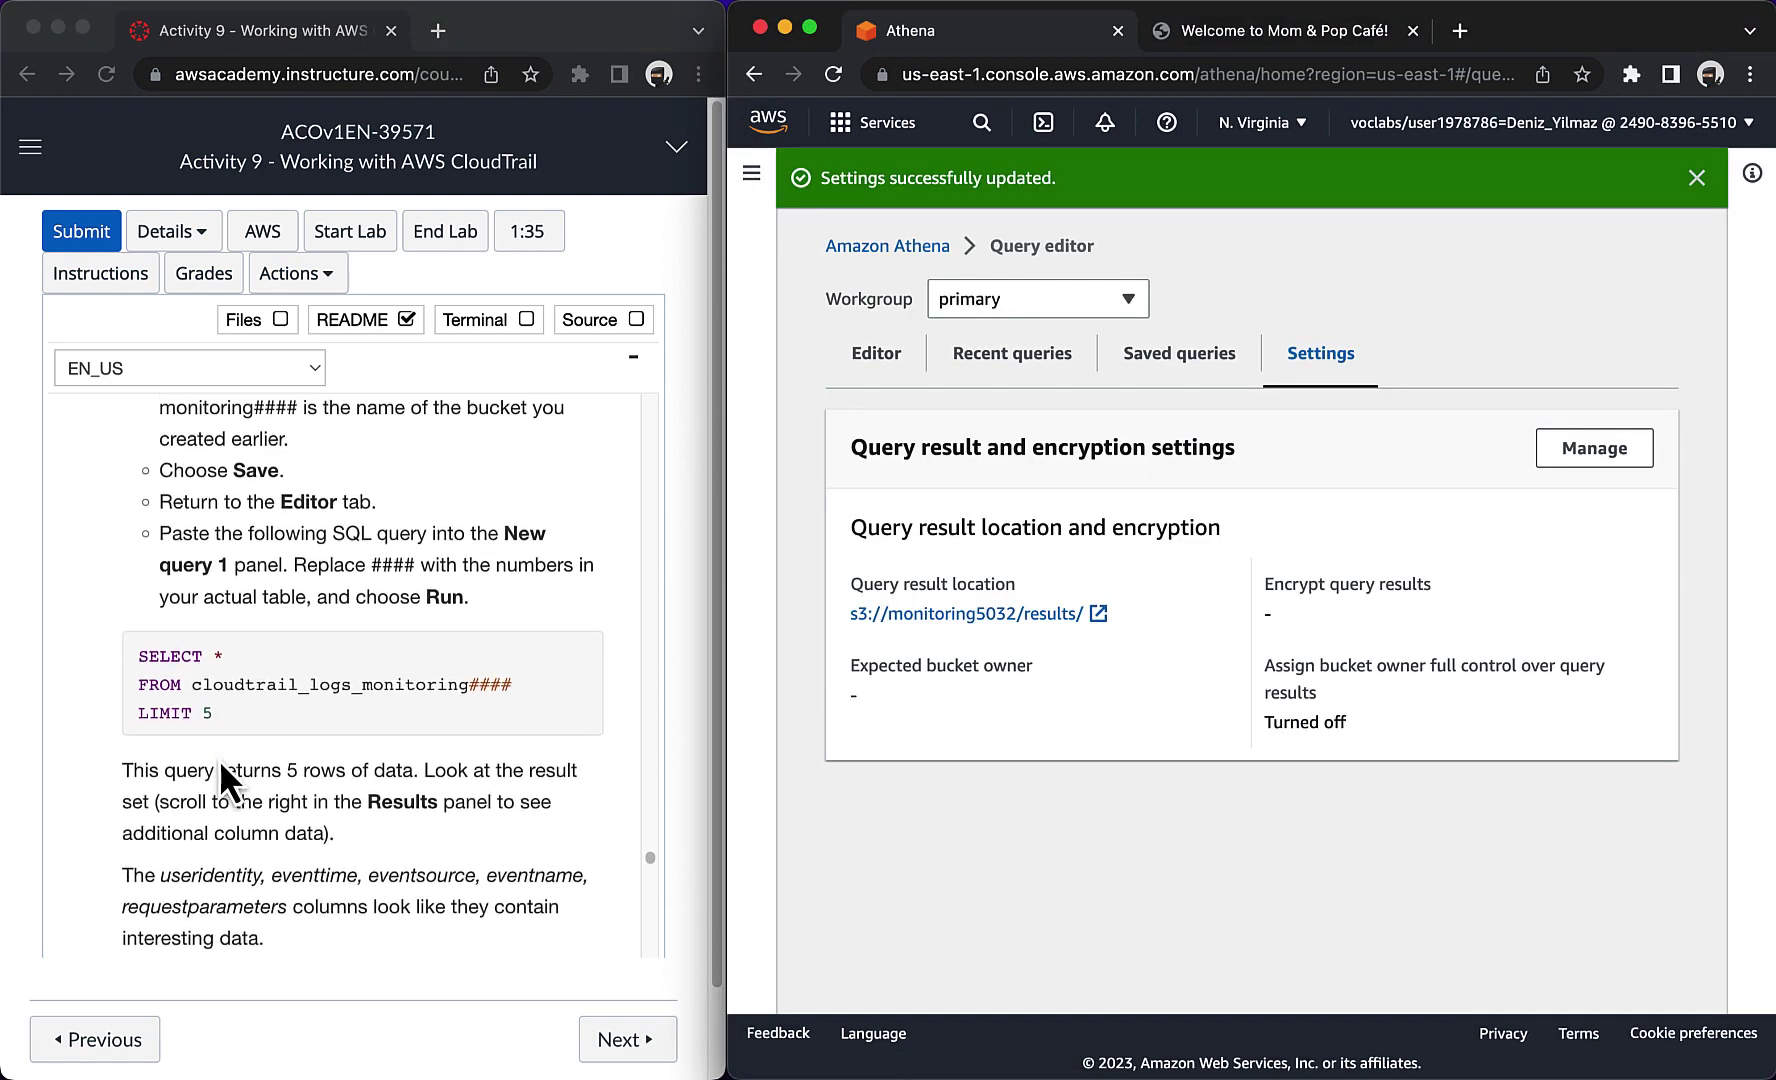
scroll(219, 759, "down", 1)
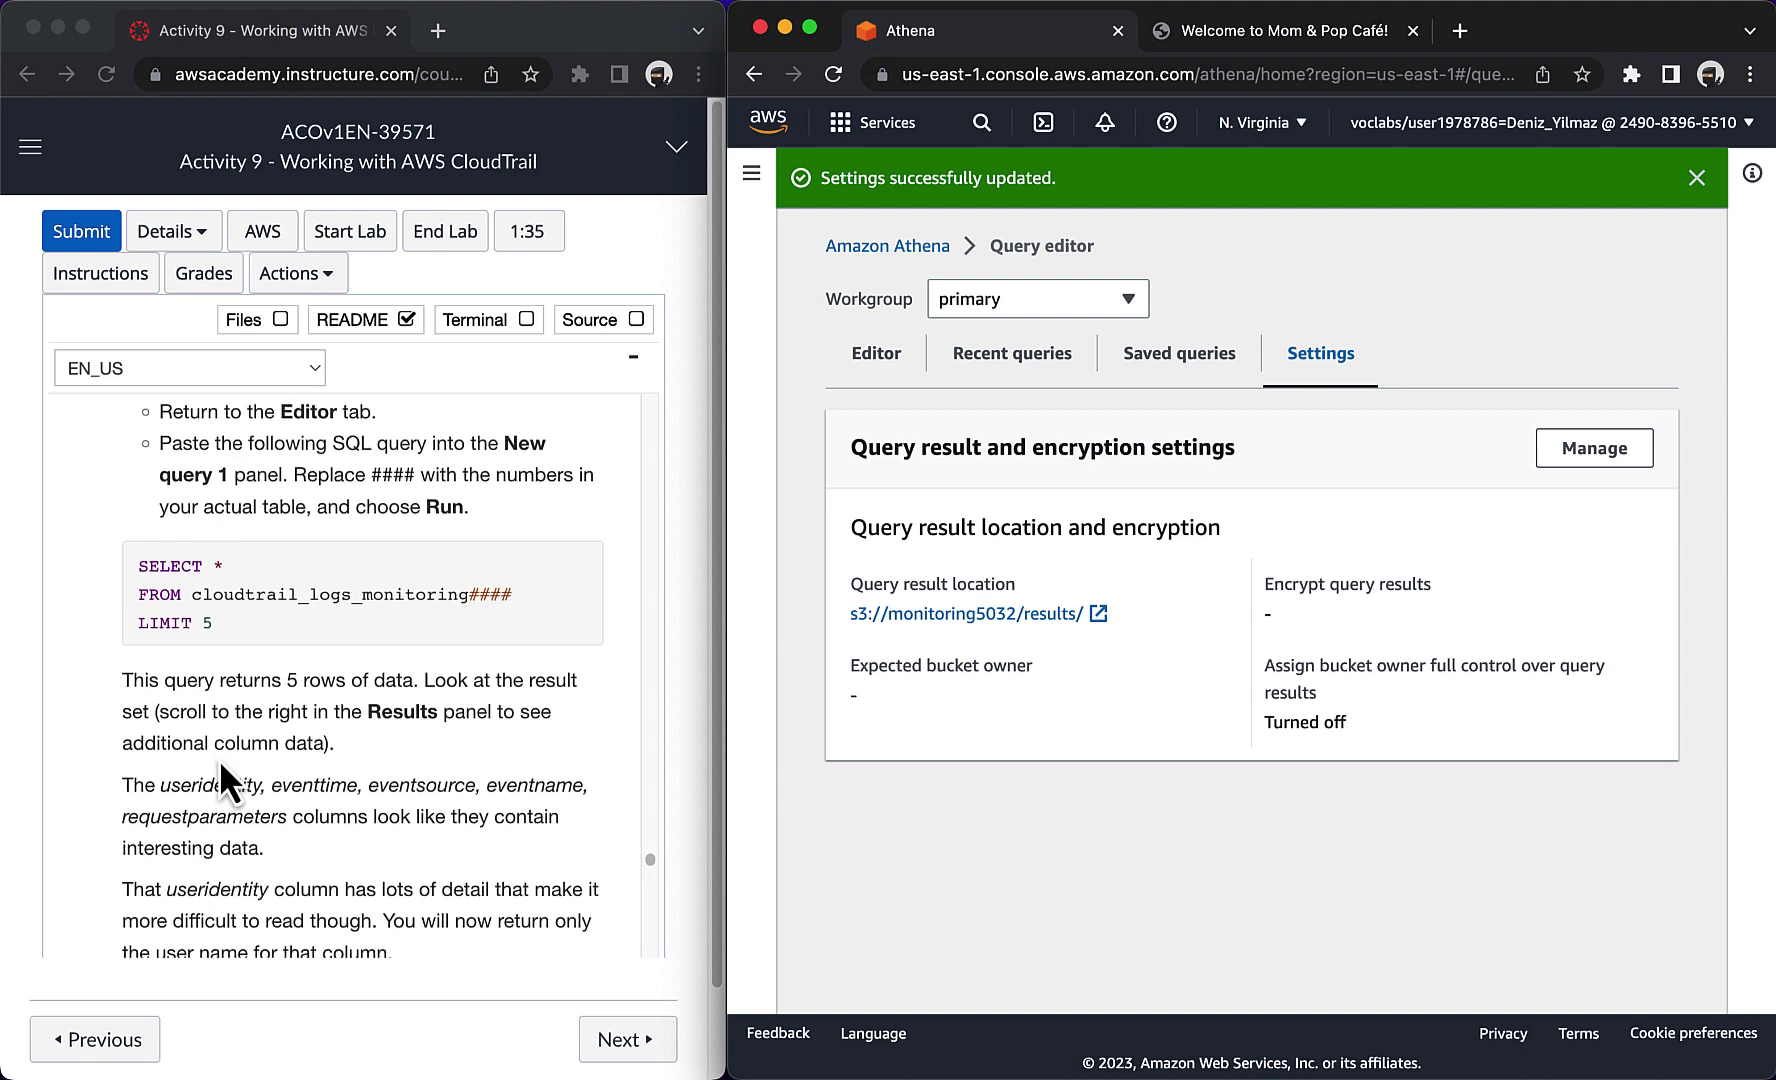
left_click(874, 360)
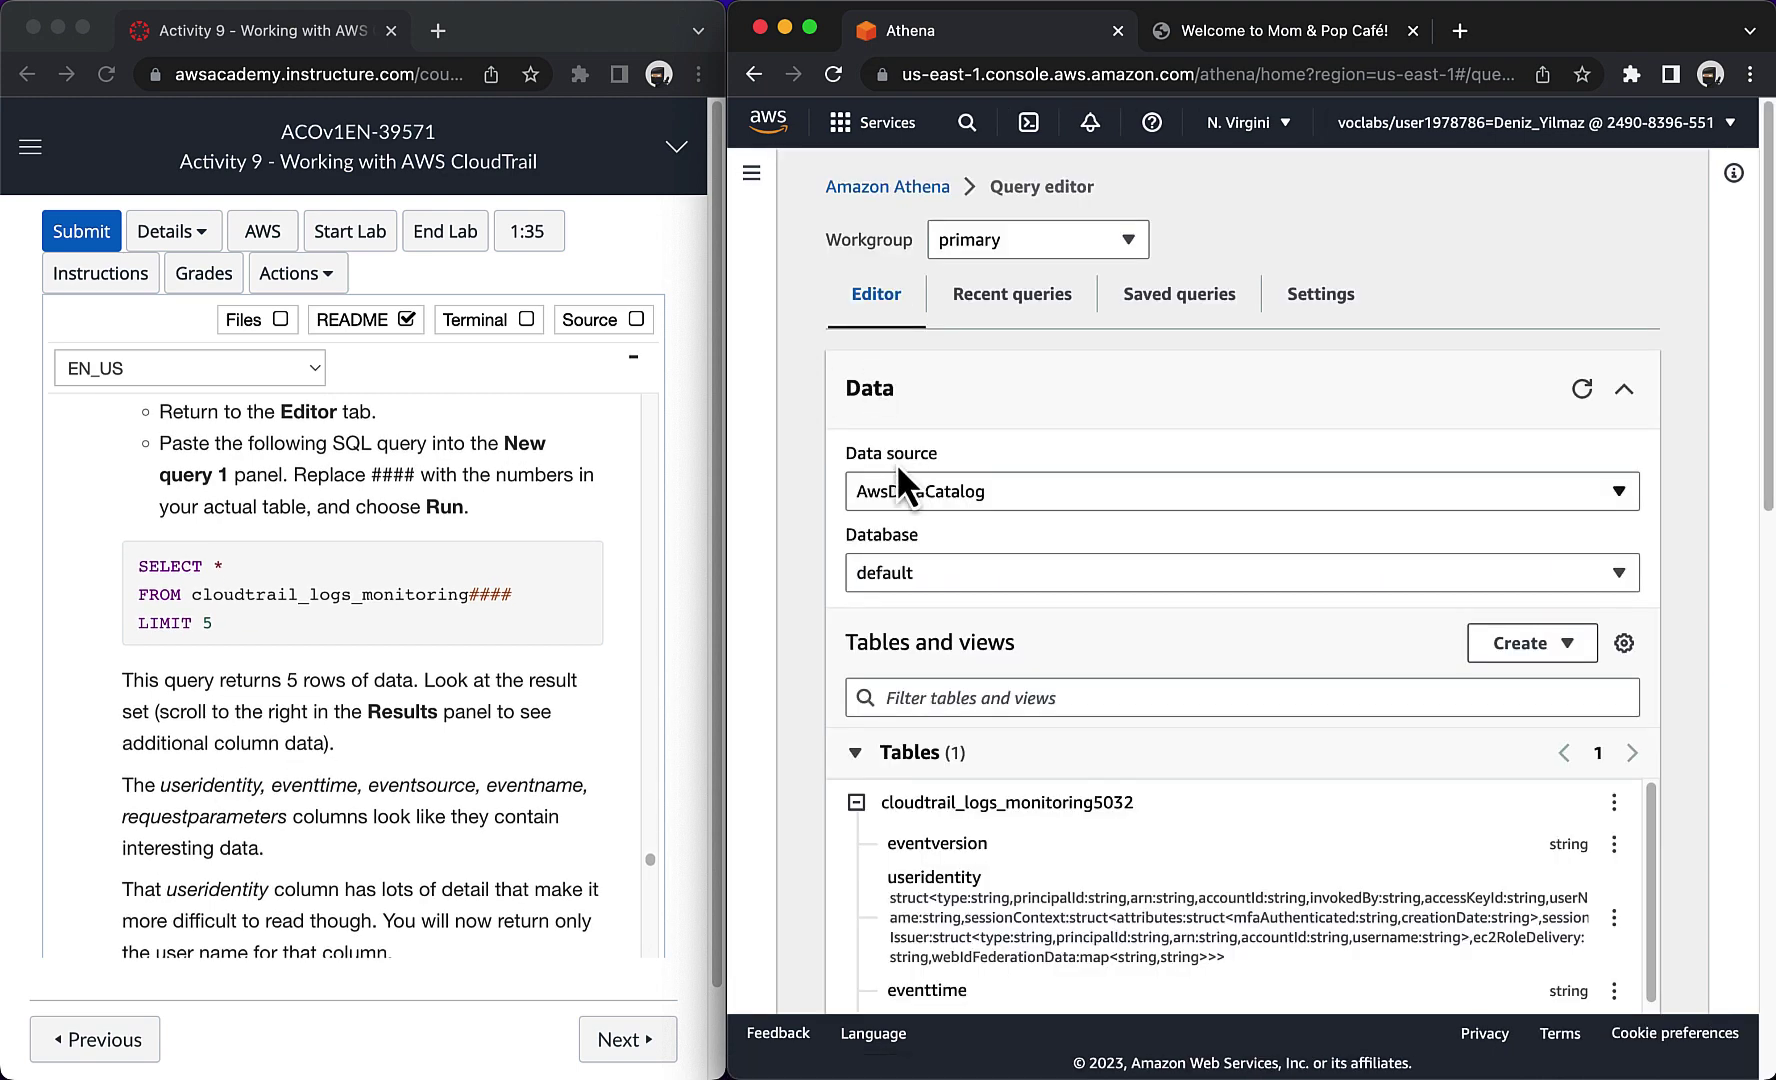
scroll(896, 462, "down", 6)
scroll(894, 878, "down", 5)
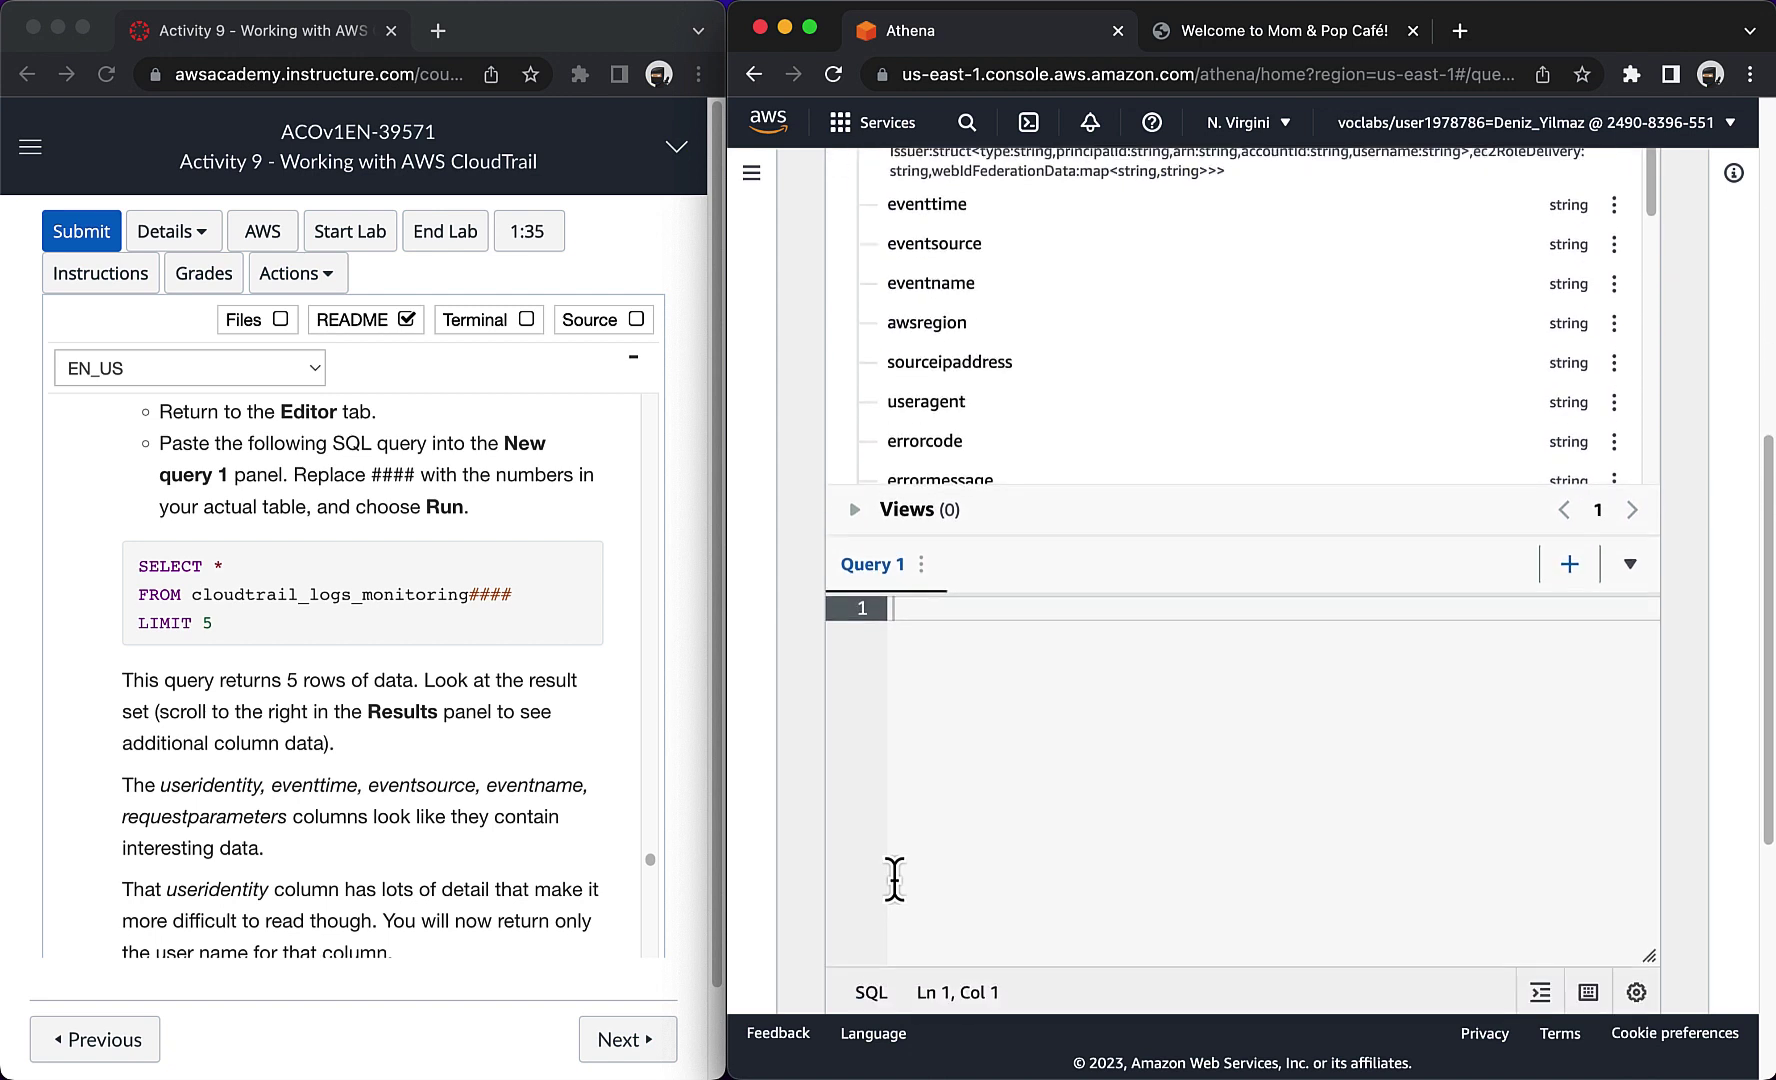
left_click(296, 742)
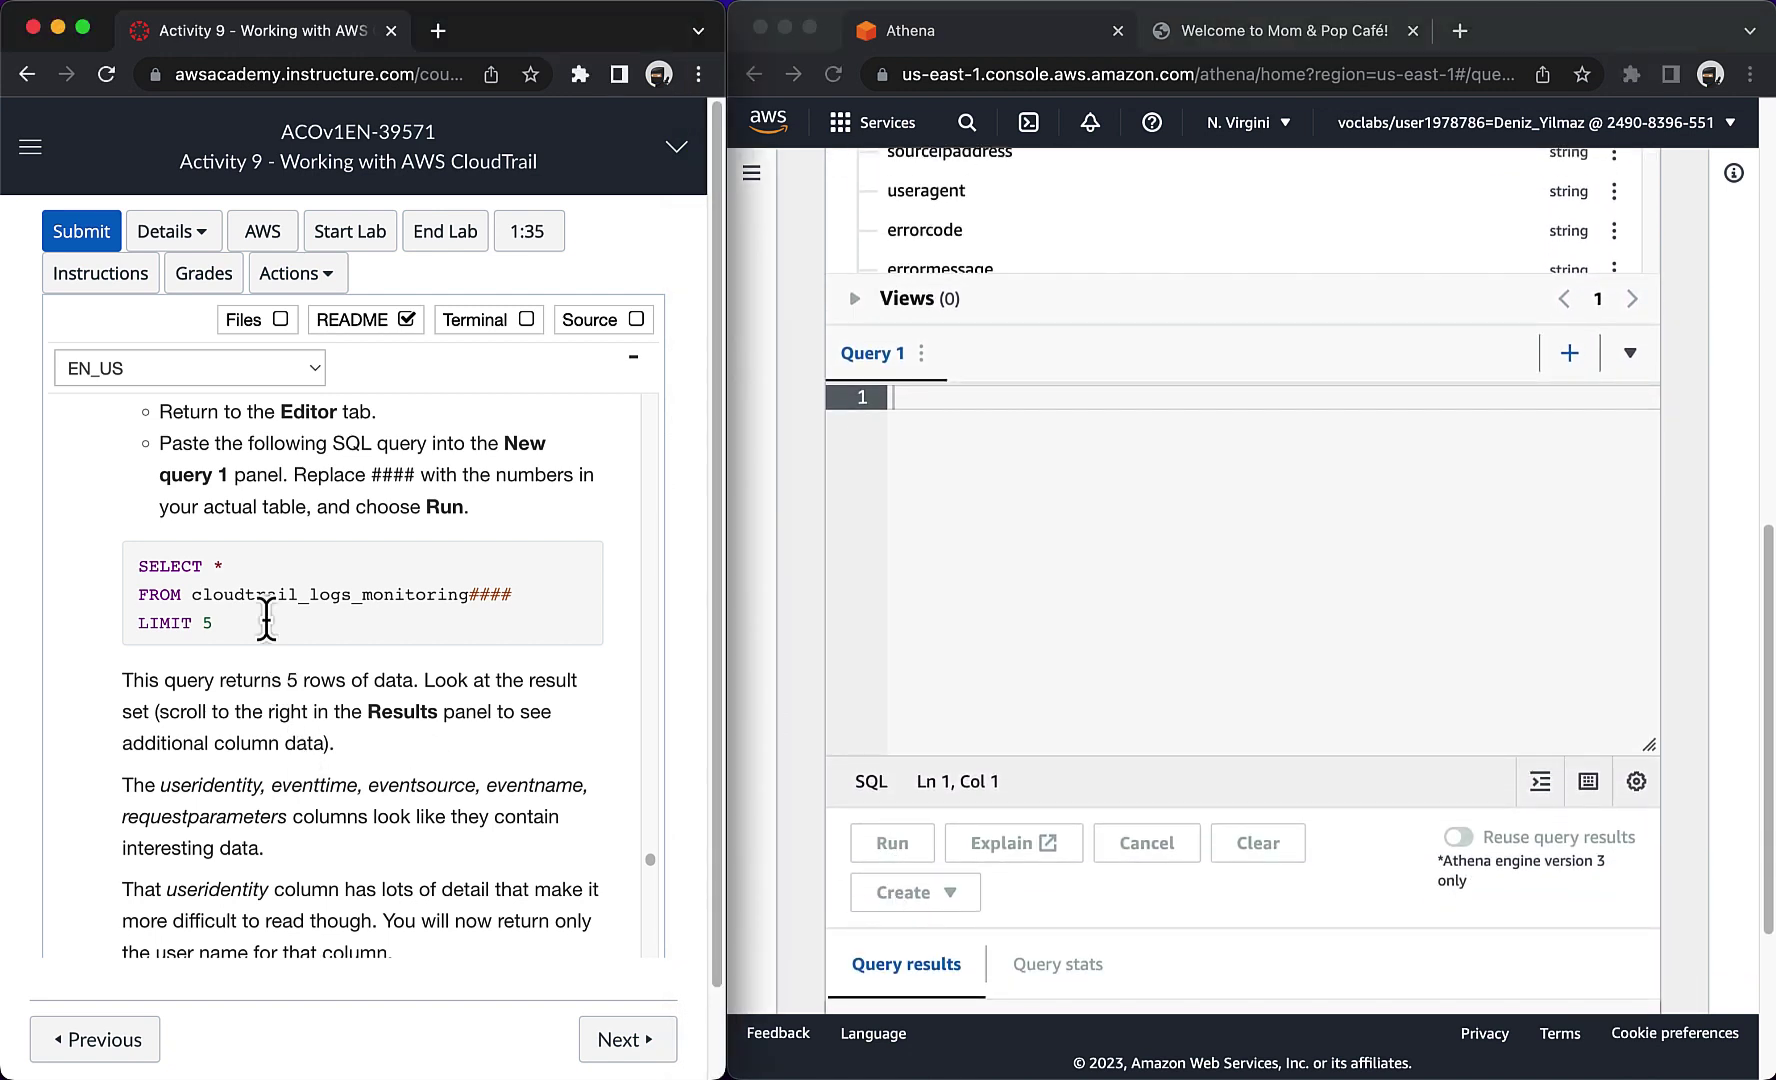
left_click_drag(266, 618, 140, 570)
key("super+c")
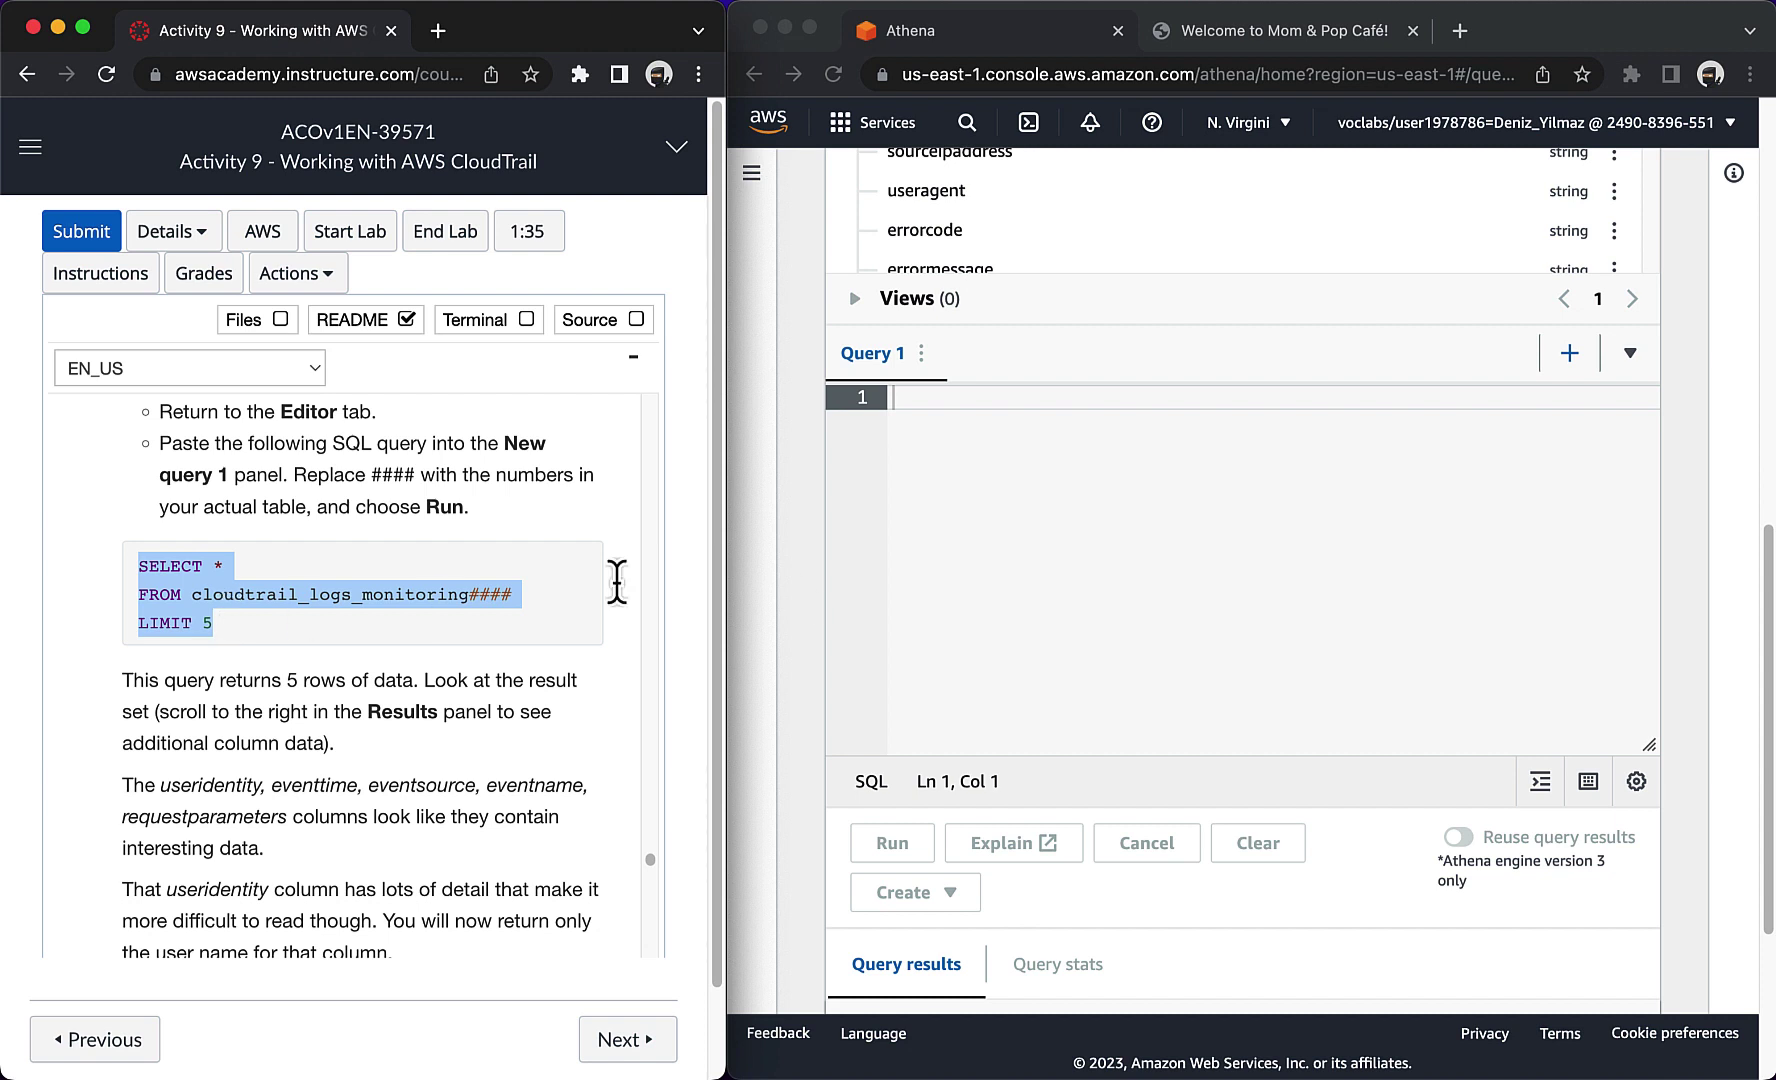
left_click(930, 533)
key("super+v")
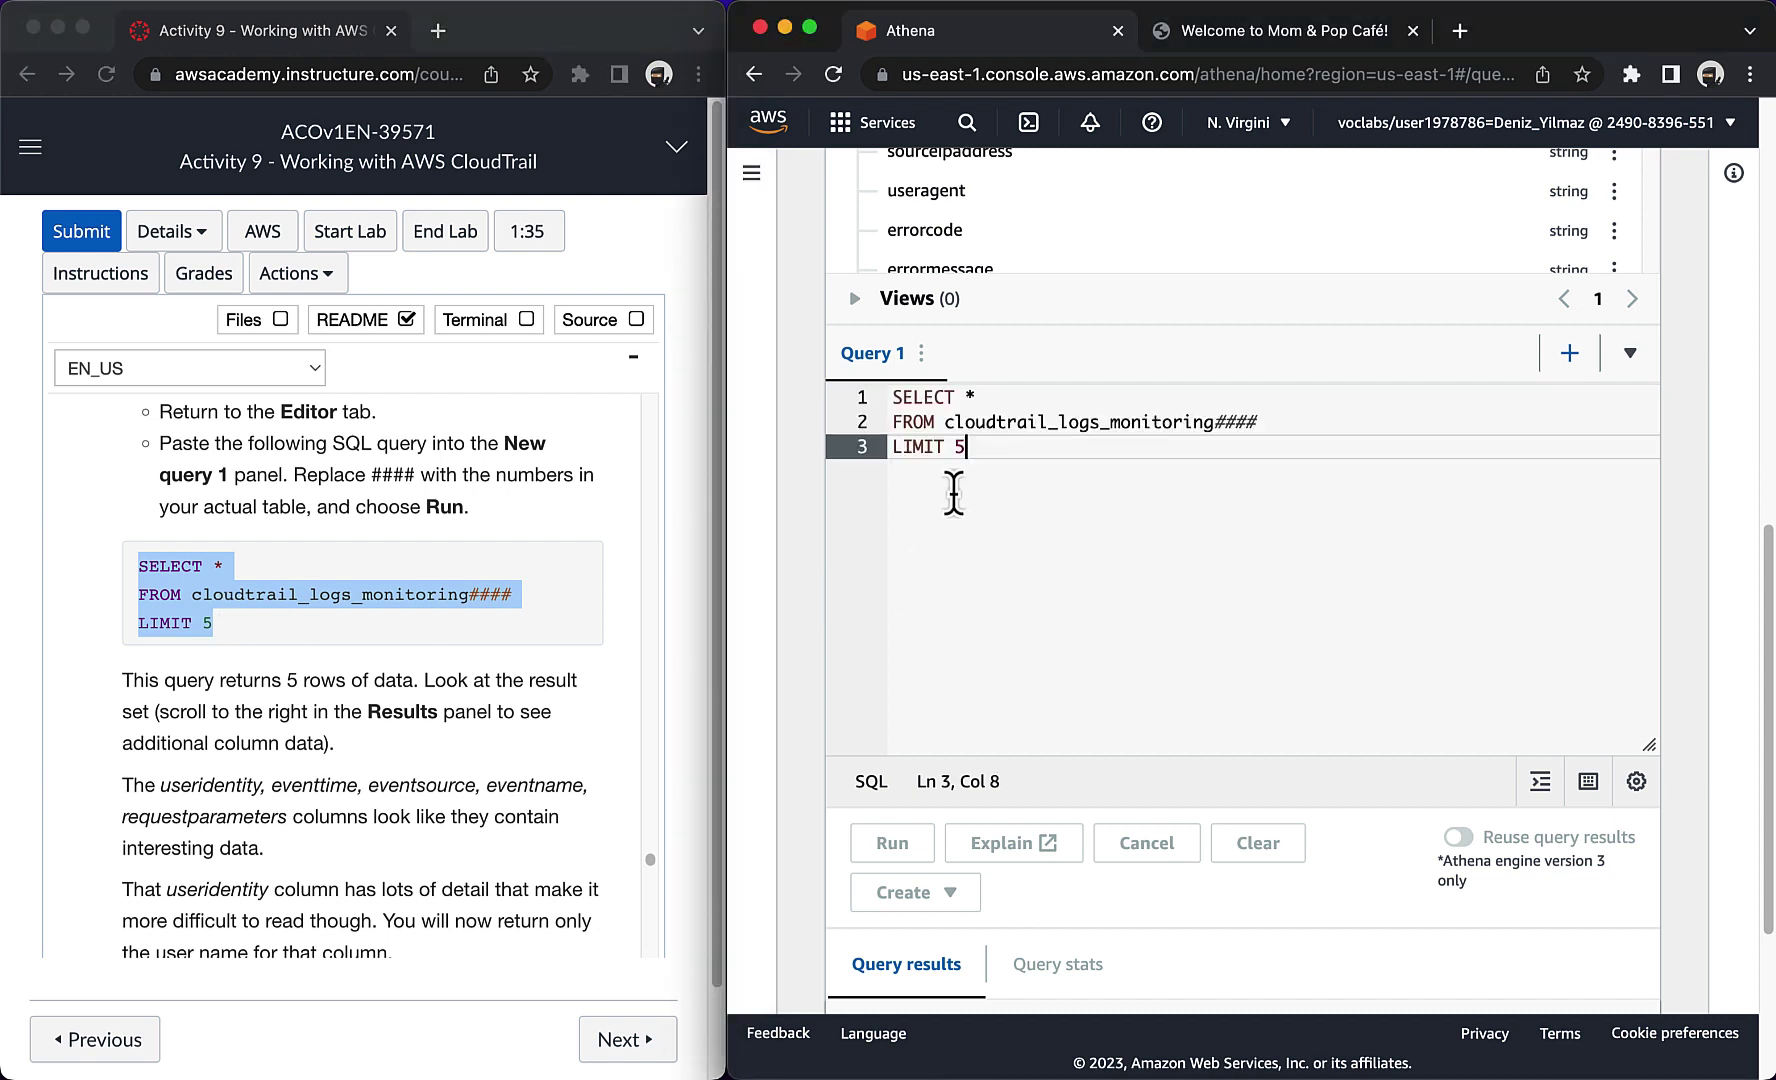
Step: Replace the #### placeholder in the query's table name with 5032 and run the query
scroll(950, 520, "up", 5)
scroll(948, 550, "up", 2)
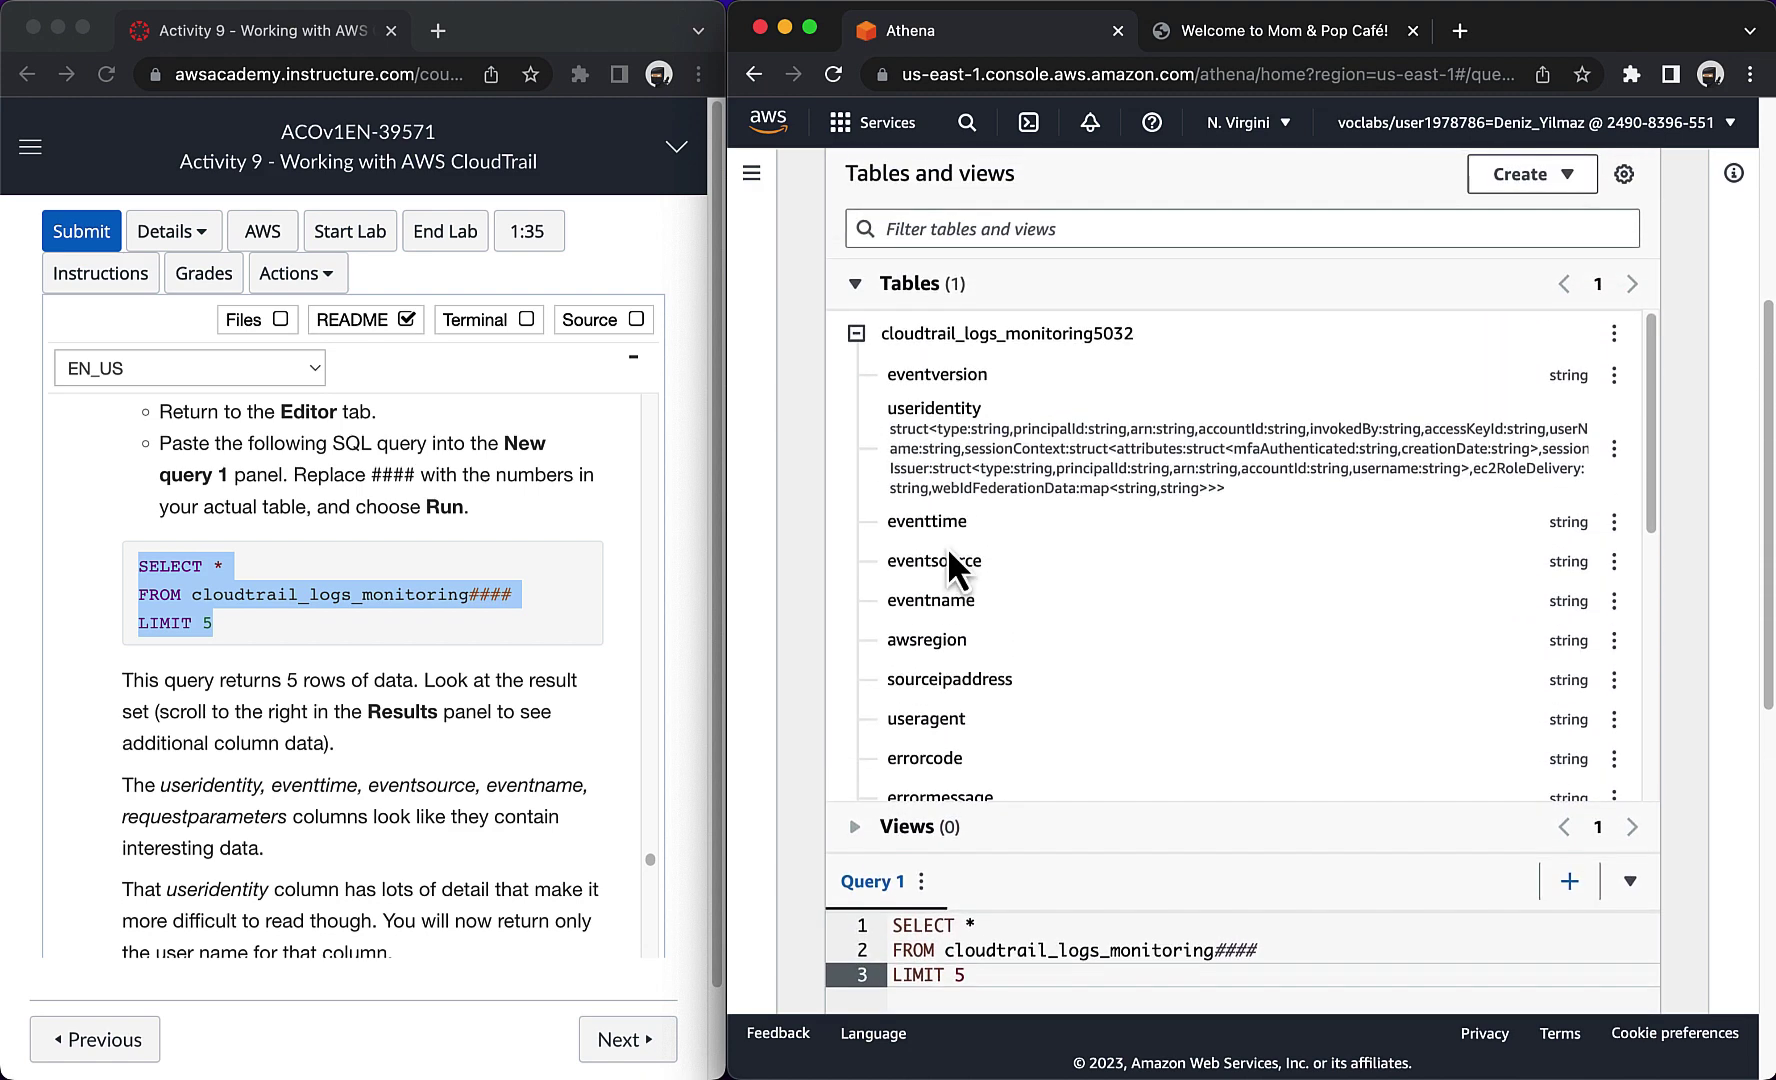
scroll(803, 828, "down", 5)
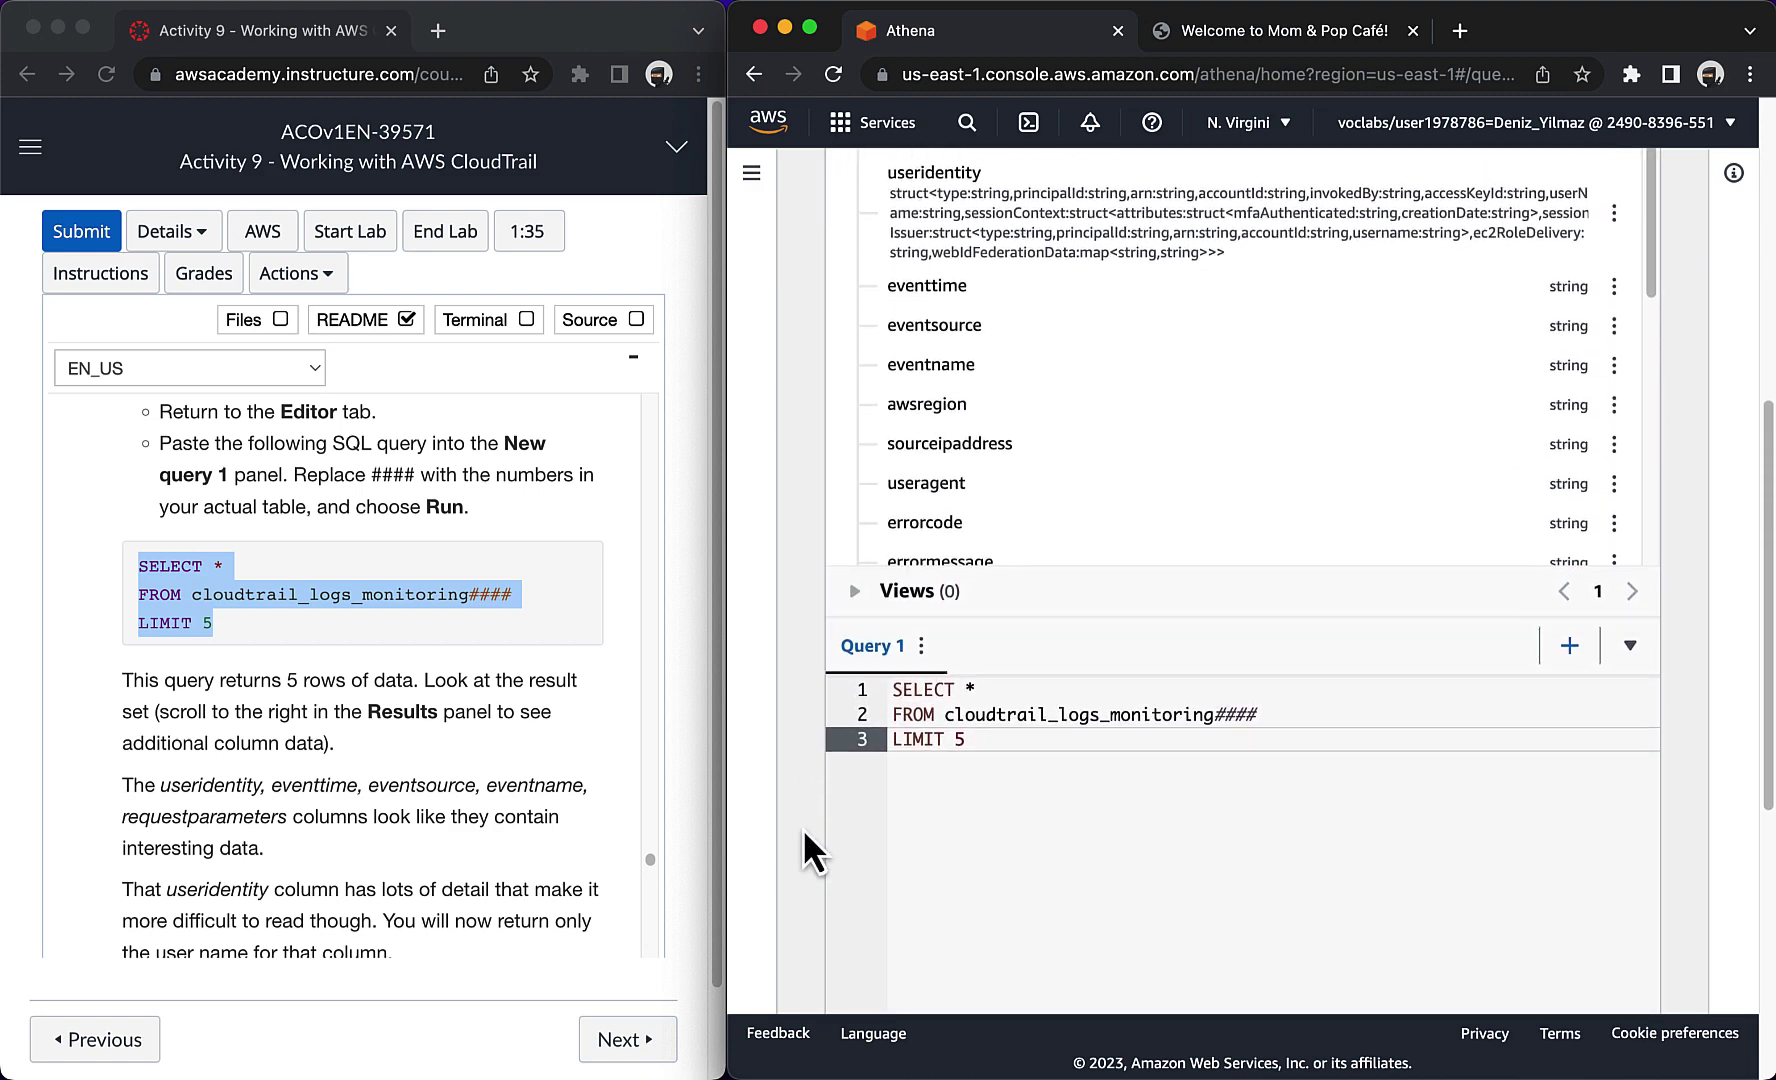
left_click_drag(1214, 620, 1238, 621)
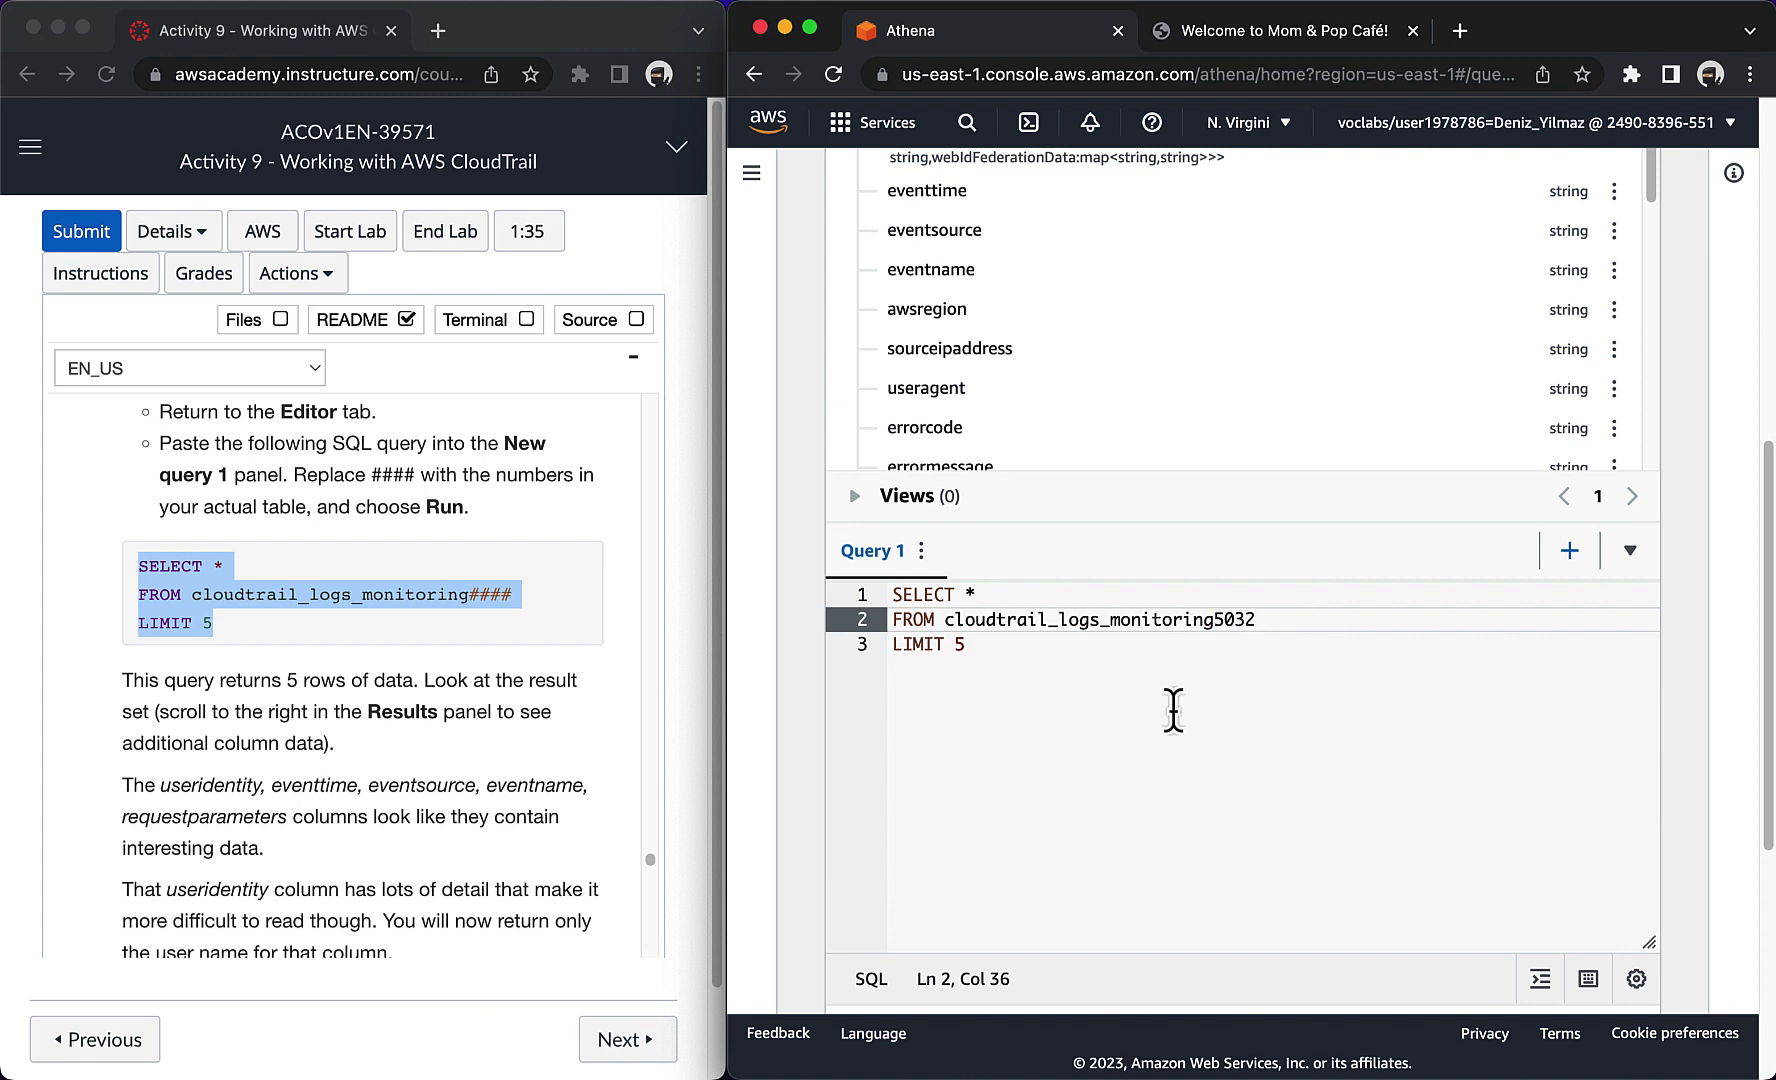
scroll(1173, 710, "down", 4)
left_click(887, 826)
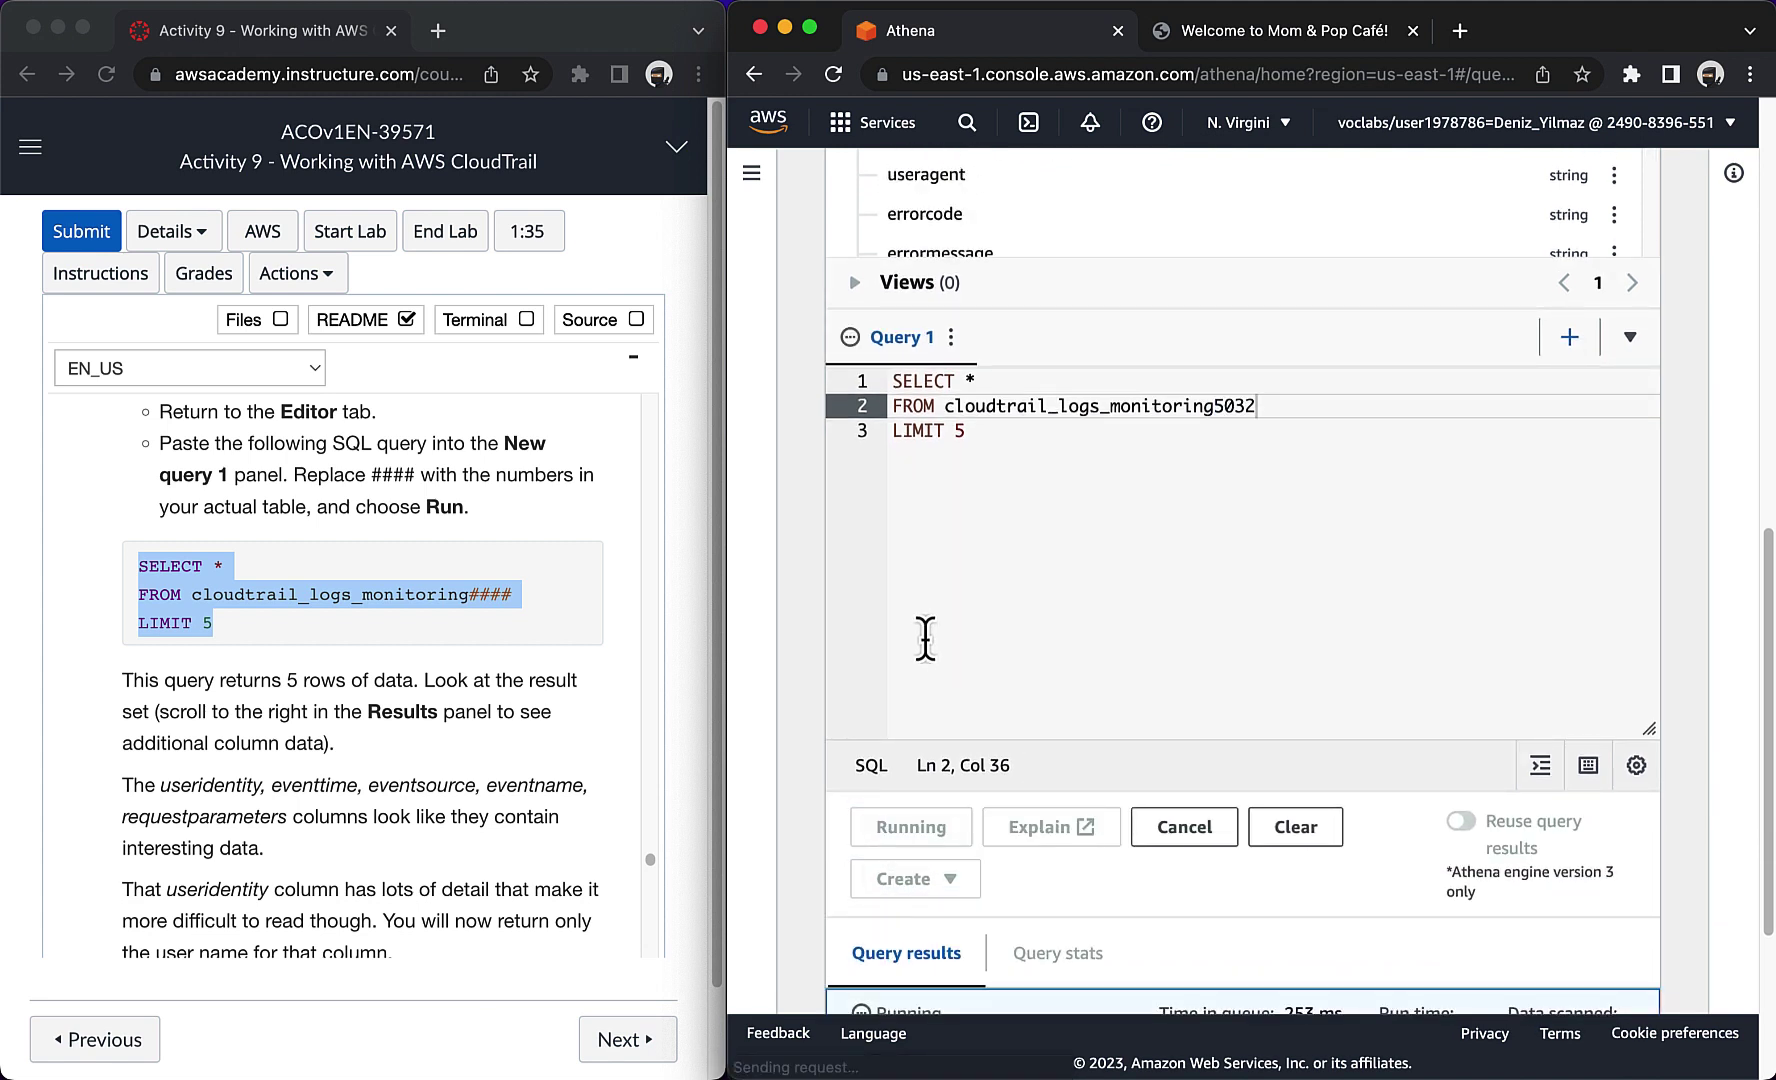
Step: Examine the query results, looking through the useridentity column and the further columns beside it
scroll(925, 636, "down", 5)
scroll(925, 640, "down", 4)
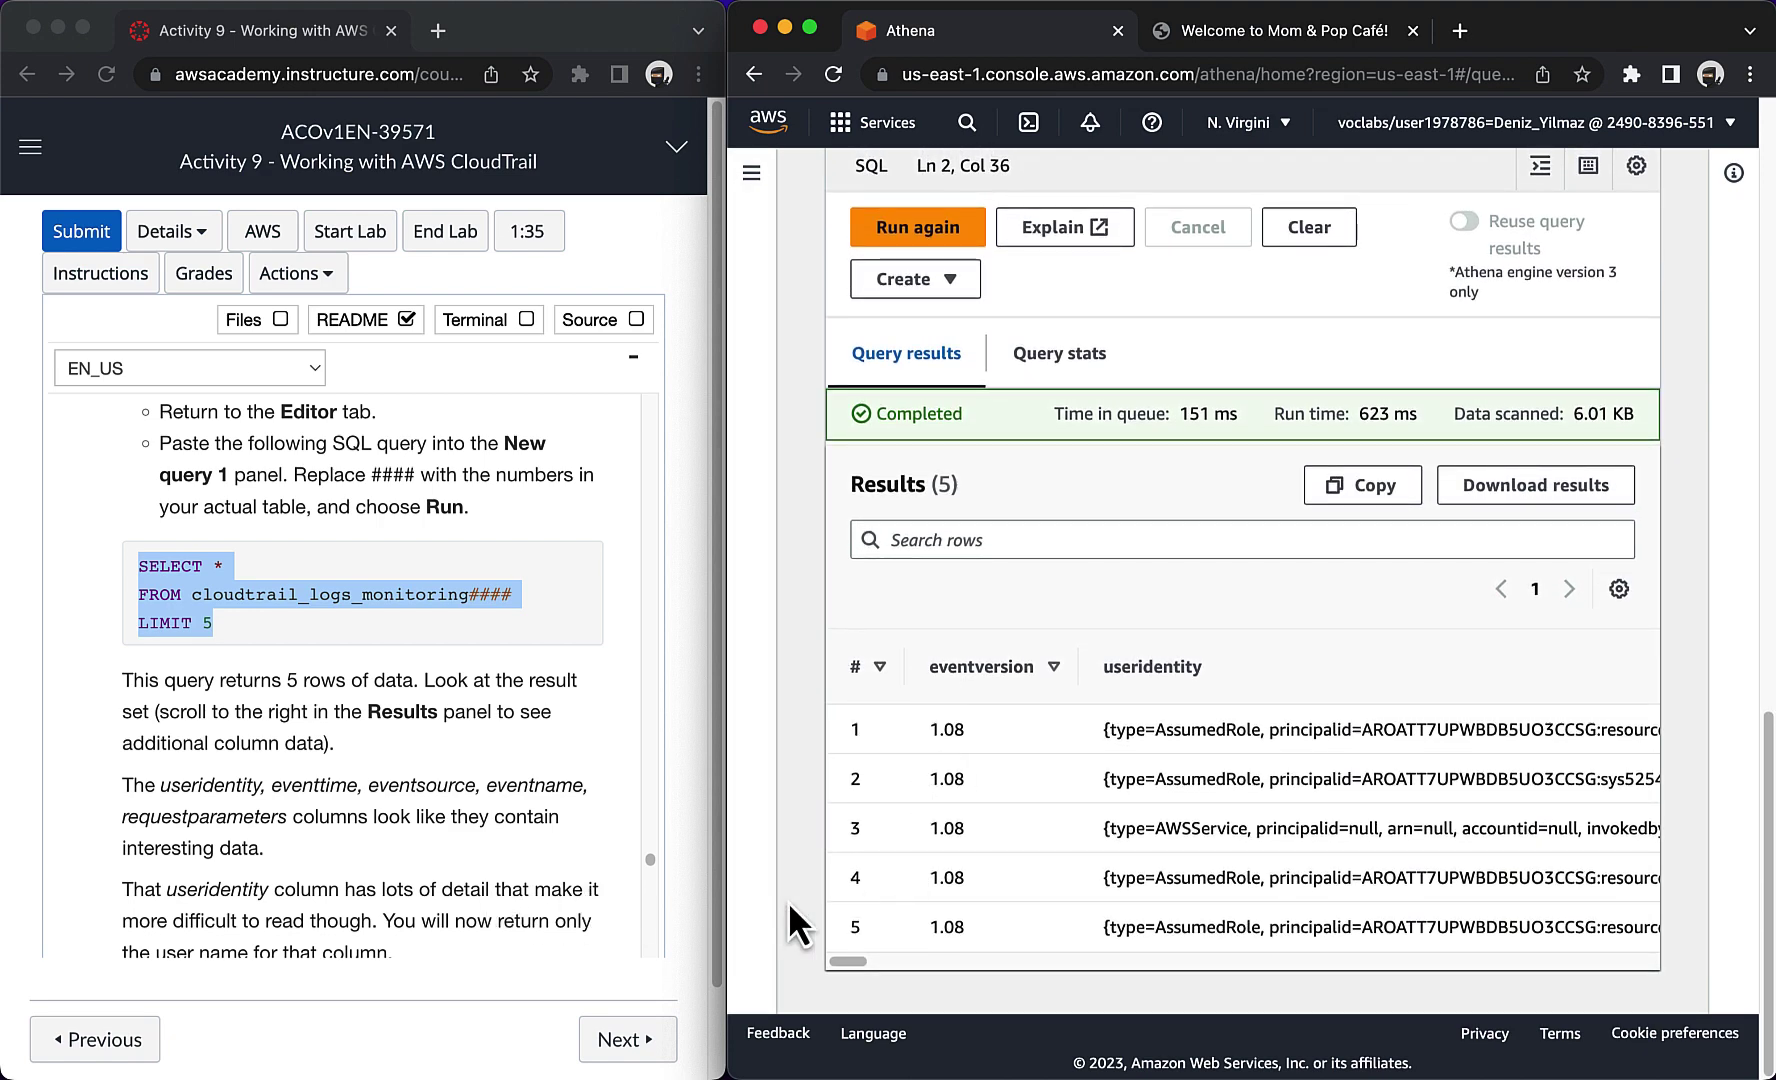
scroll(867, 958, "right", 6)
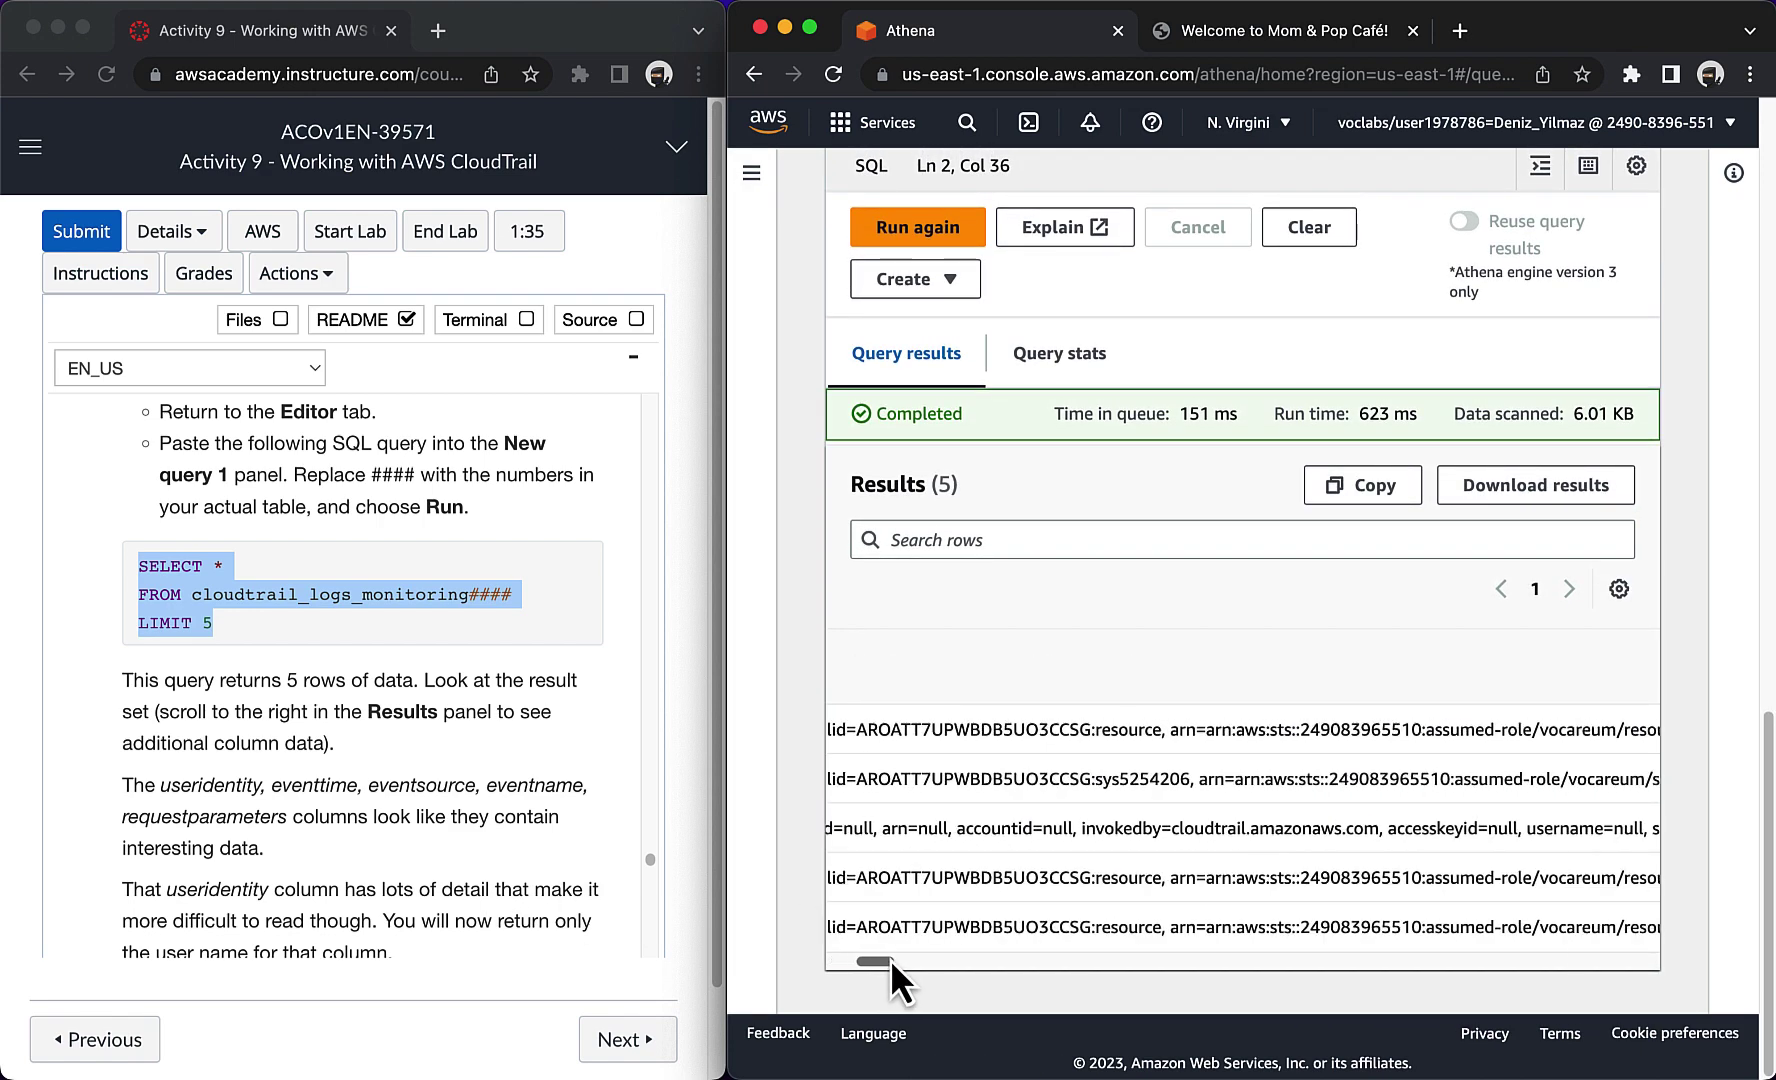
left_click_drag(892, 961, 814, 942)
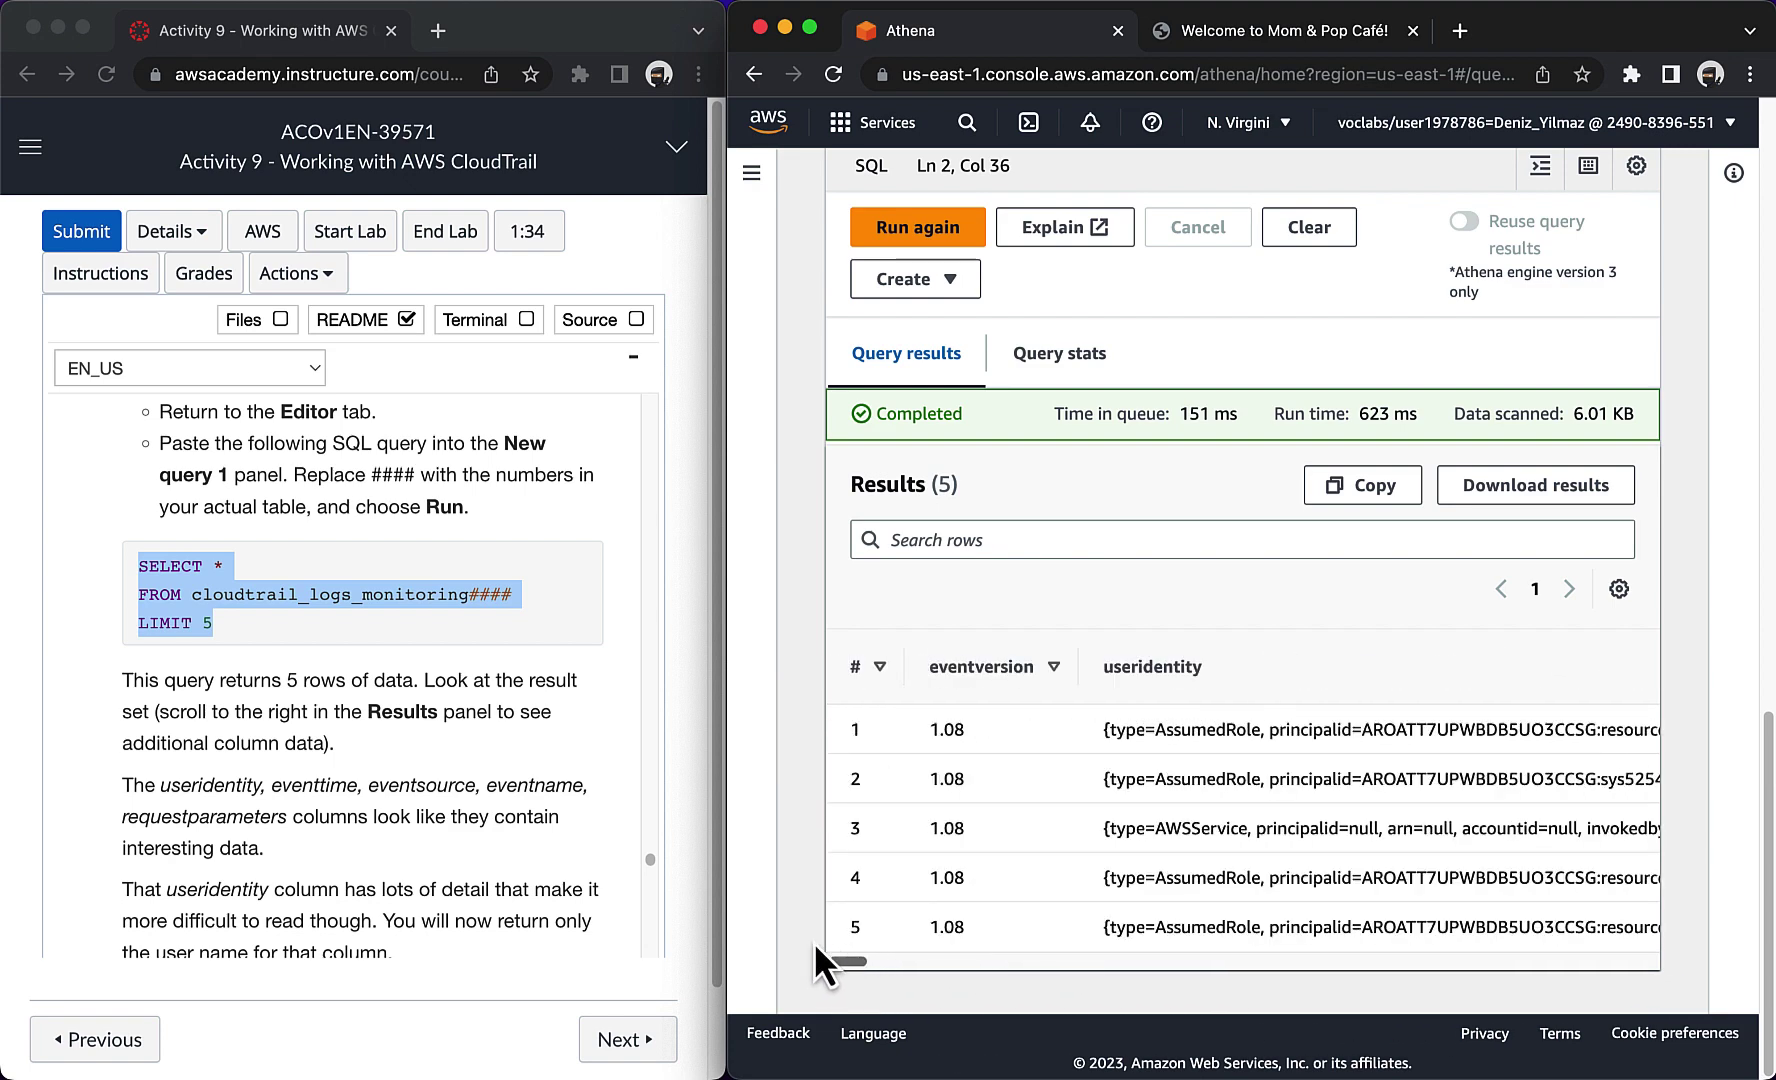
Step: Copy the step 60 query with LIMIT 30 from the lab instructions and paste it into a new query in the Athena editor
left_click(434, 857)
scroll(434, 857, "down", 1)
scroll(433, 856, "down", 2)
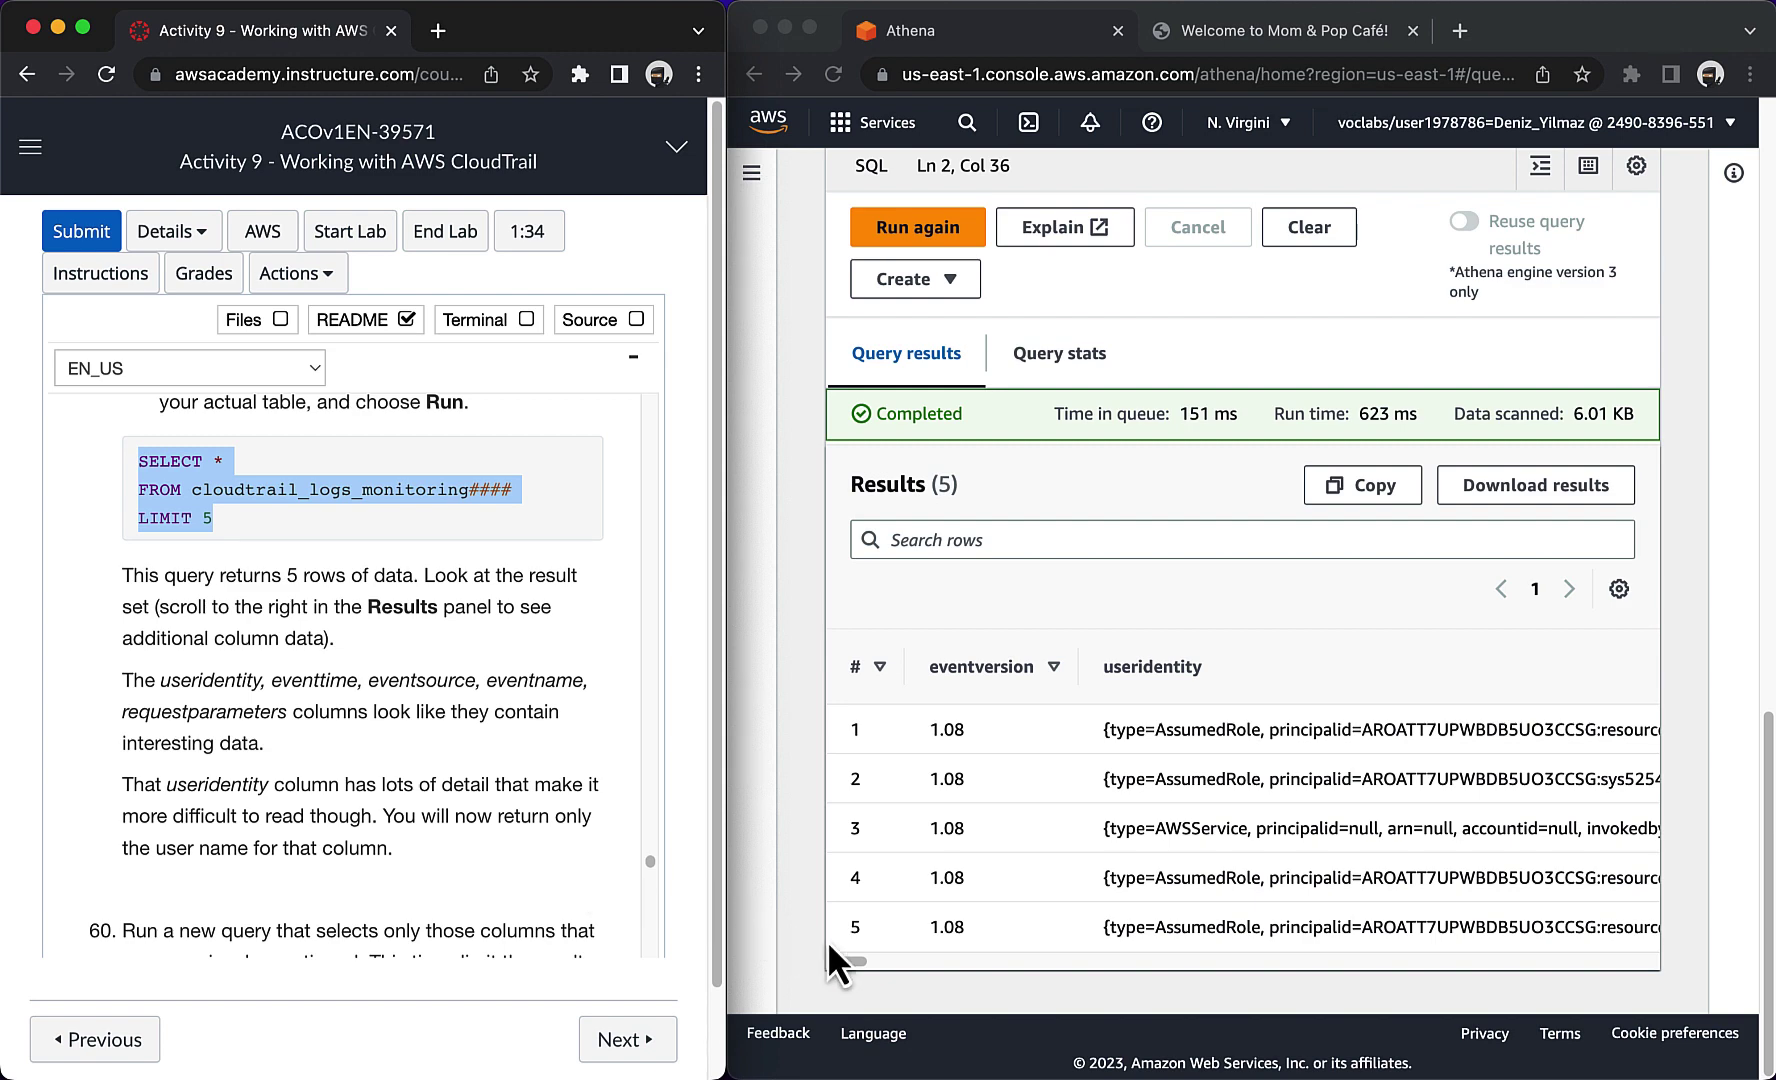
scroll(289, 850, "down", 10)
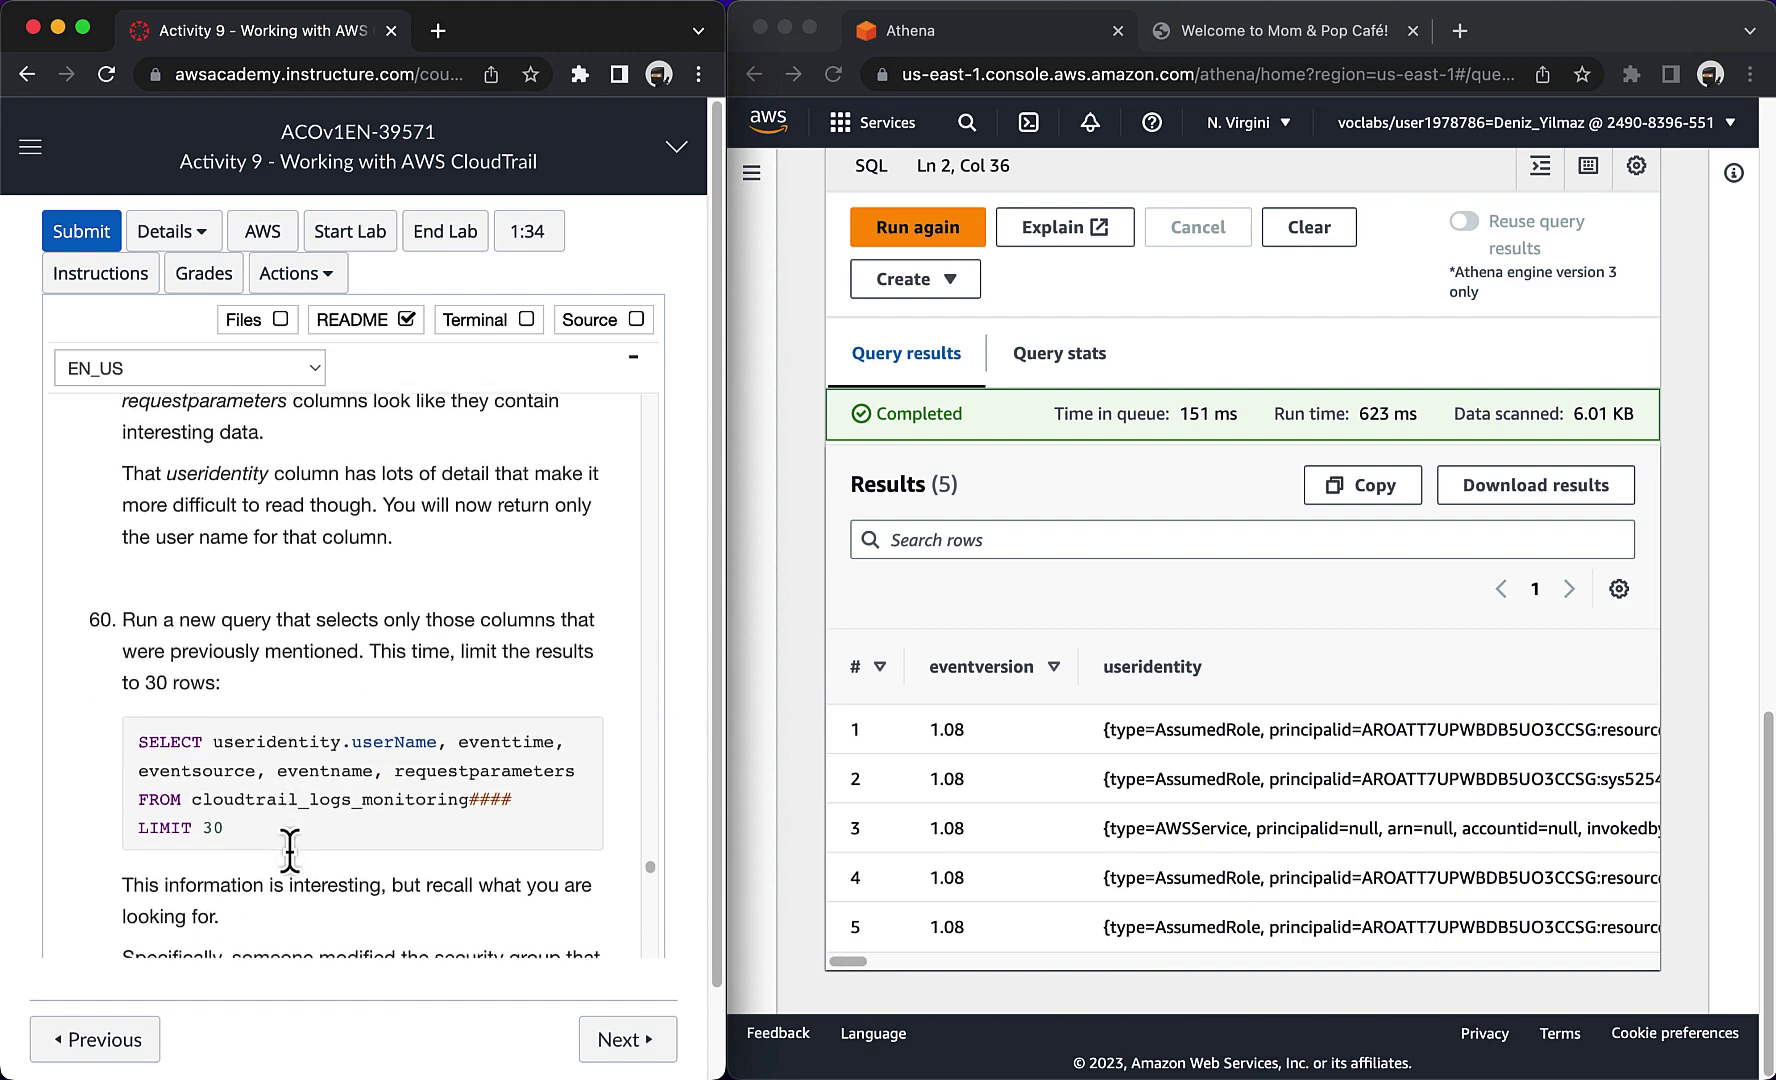
scroll(289, 850, "down", 1)
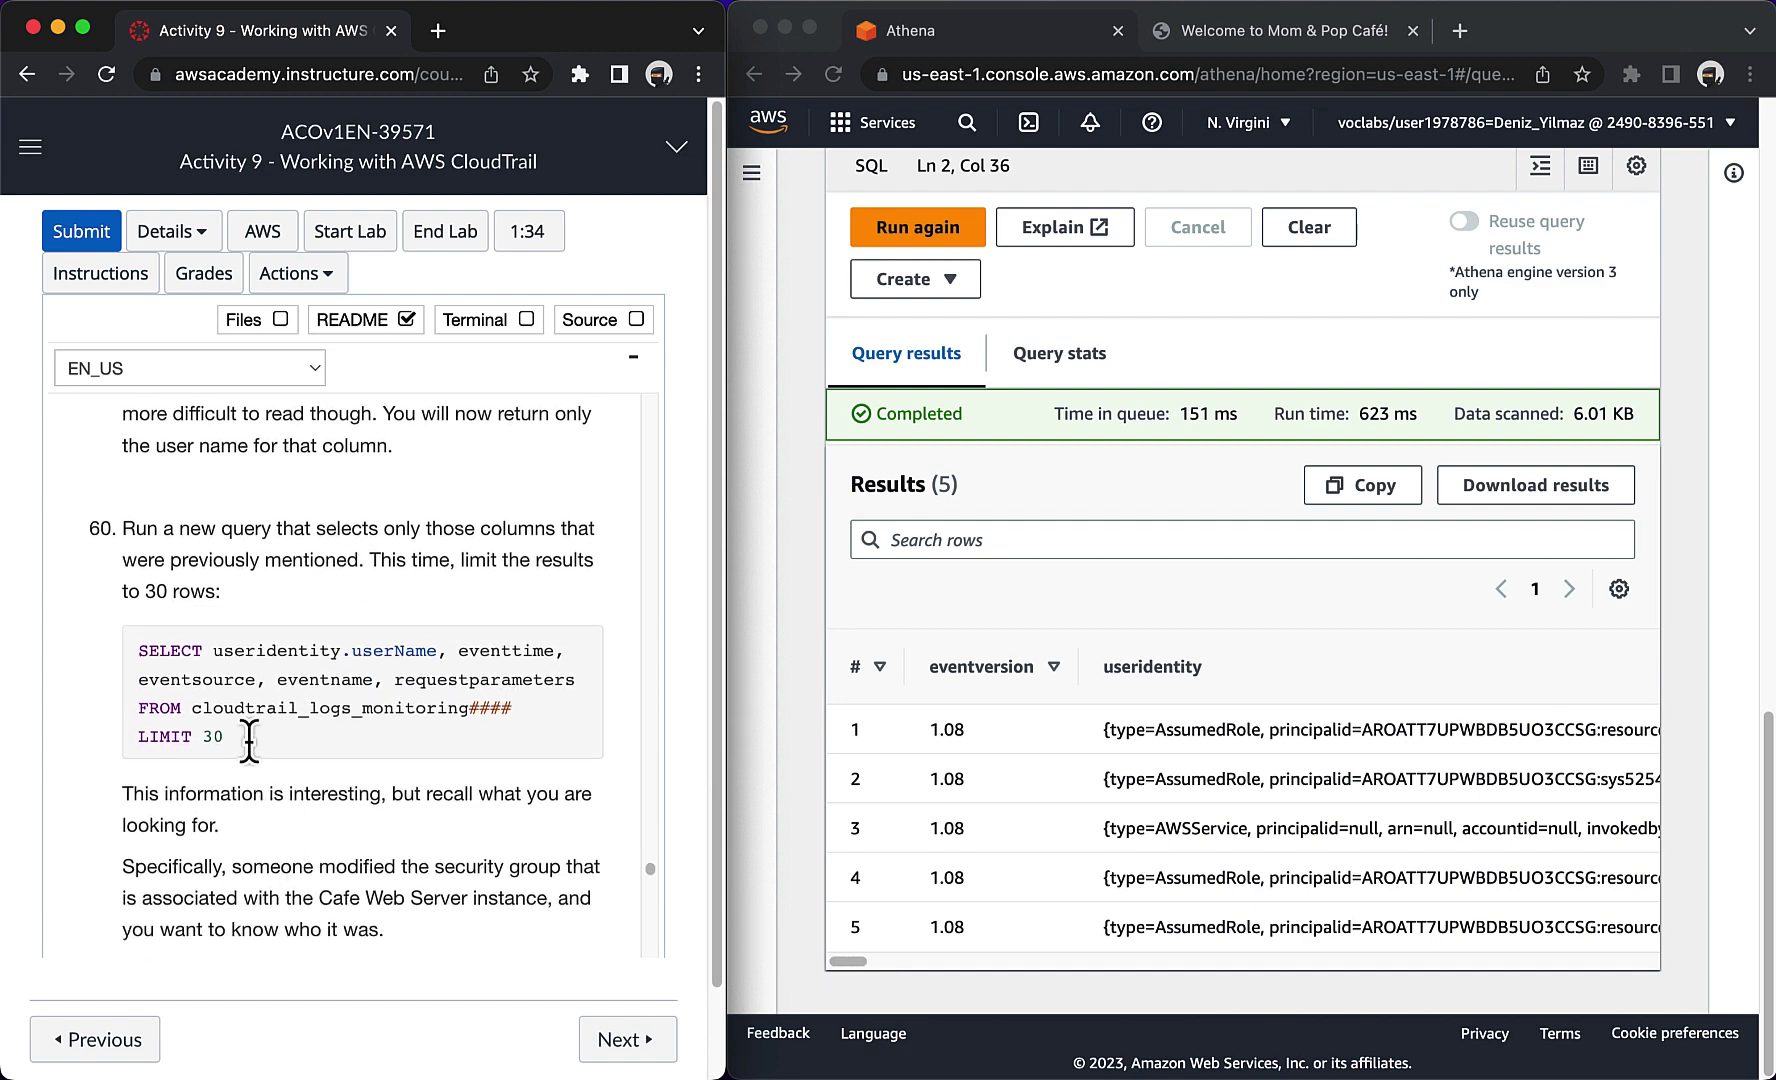
left_click_drag(245, 758, 130, 652)
key("super+c")
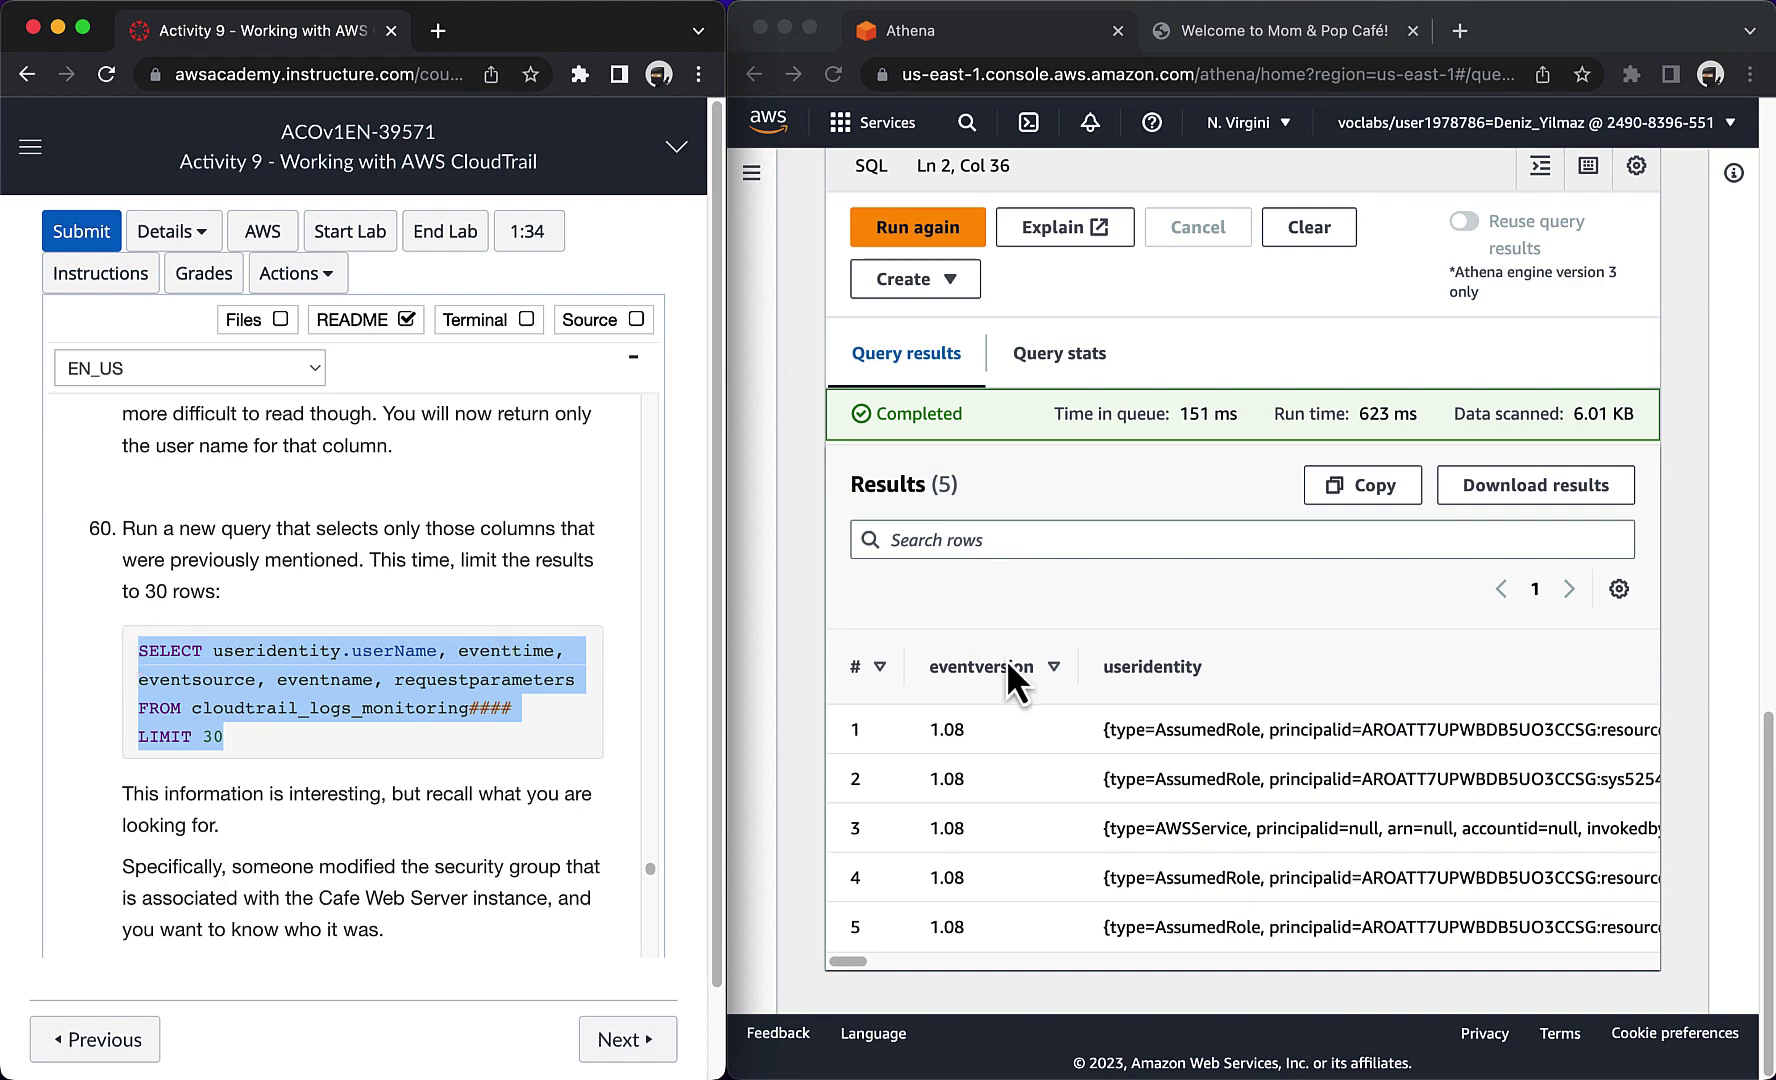
scroll(1006, 659, "up", 6)
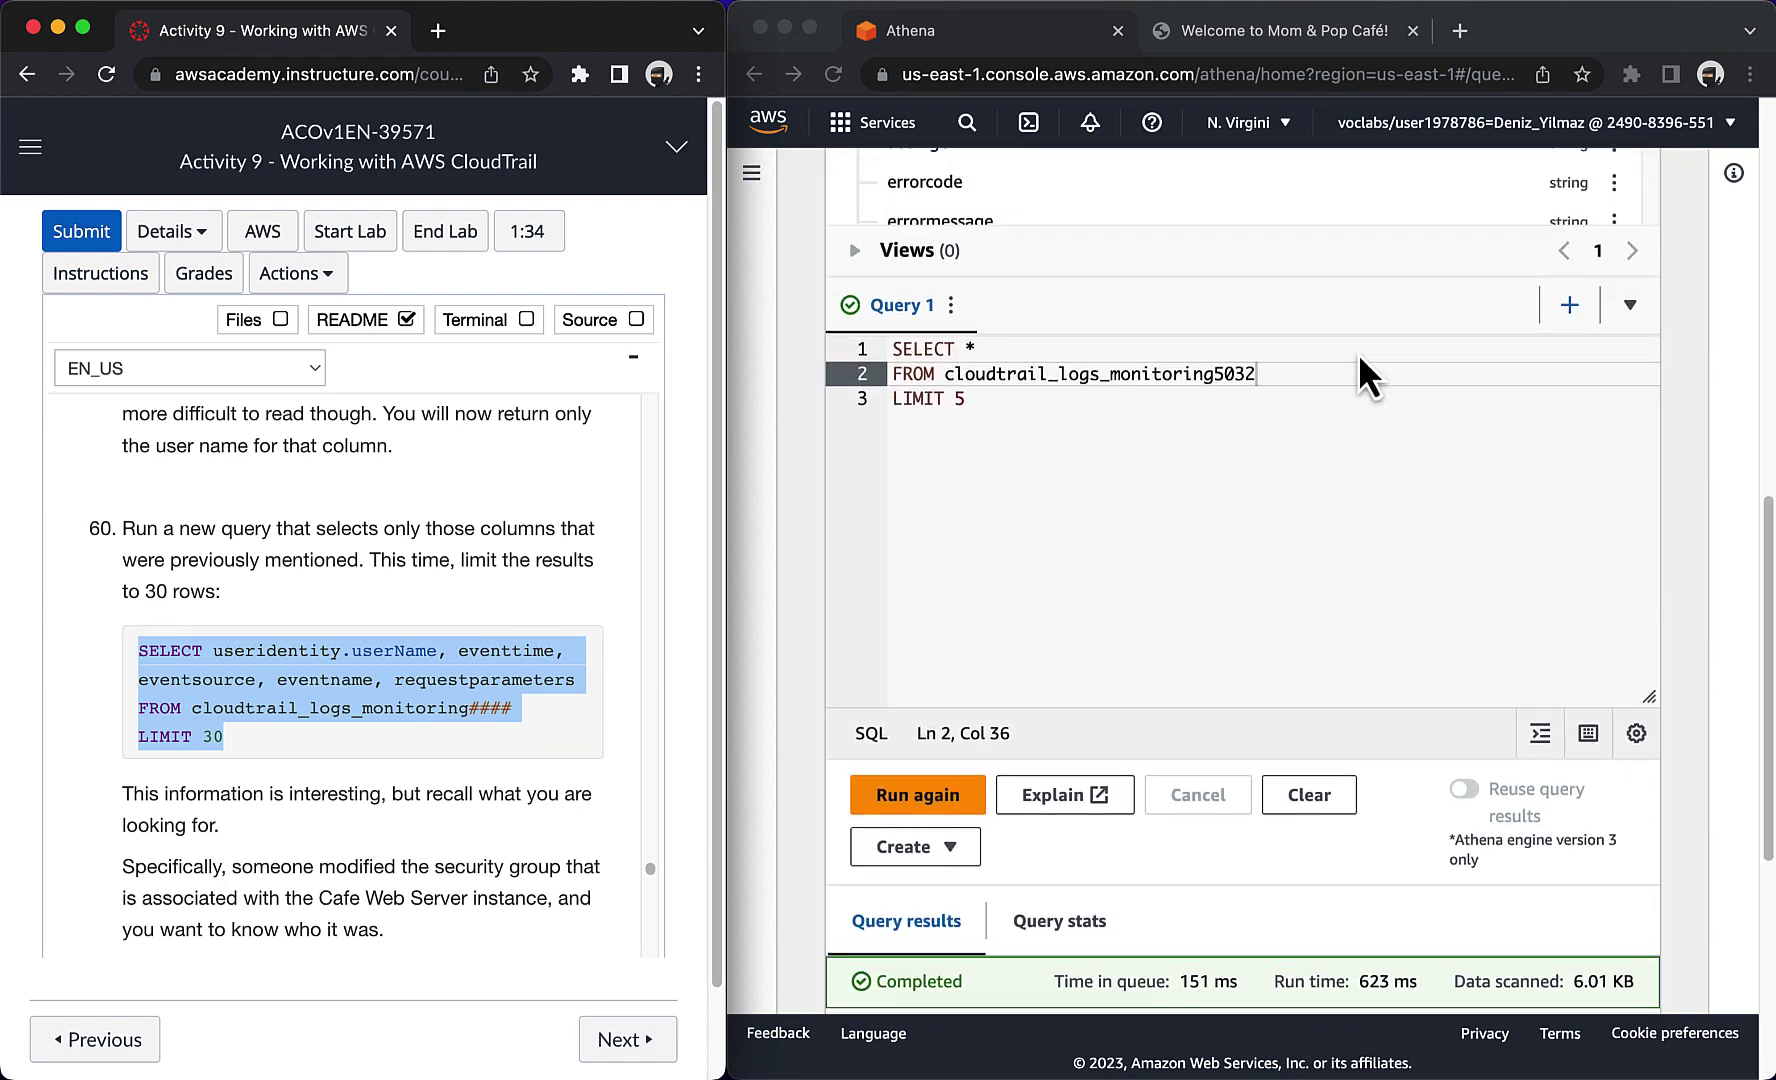
left_click(1569, 305)
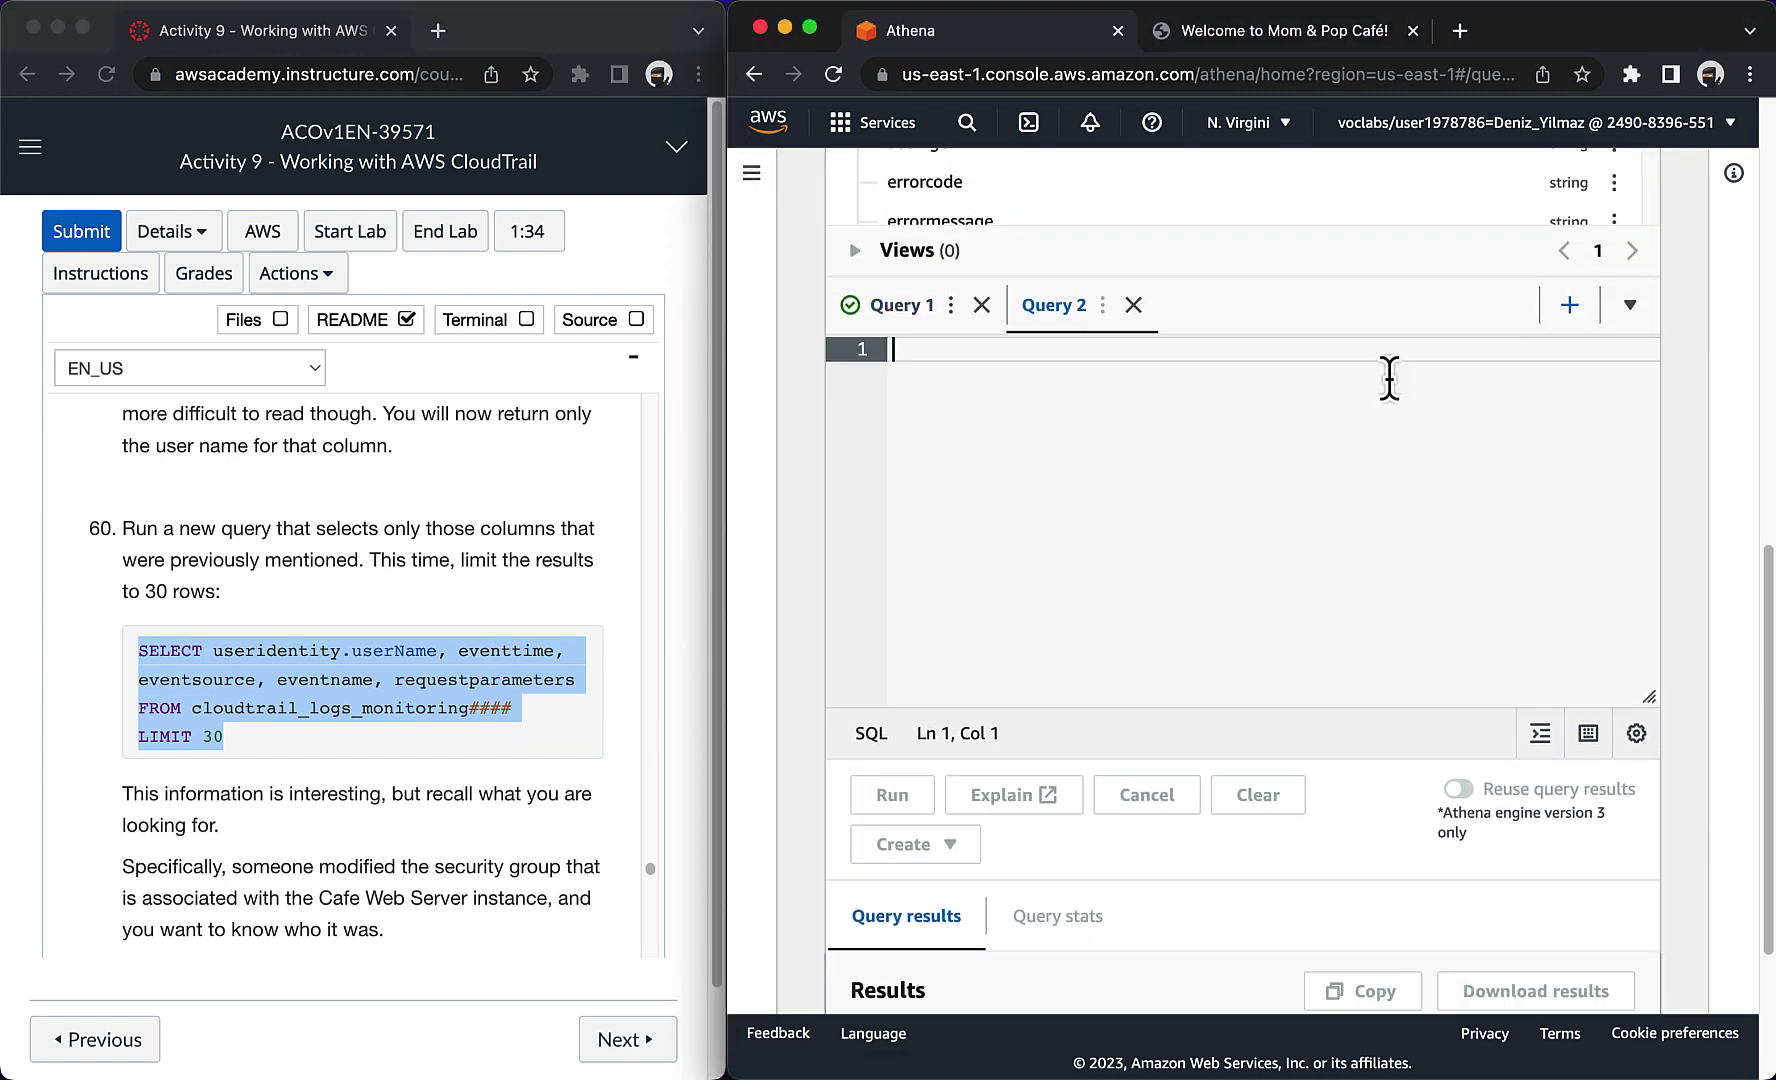
key("super+v")
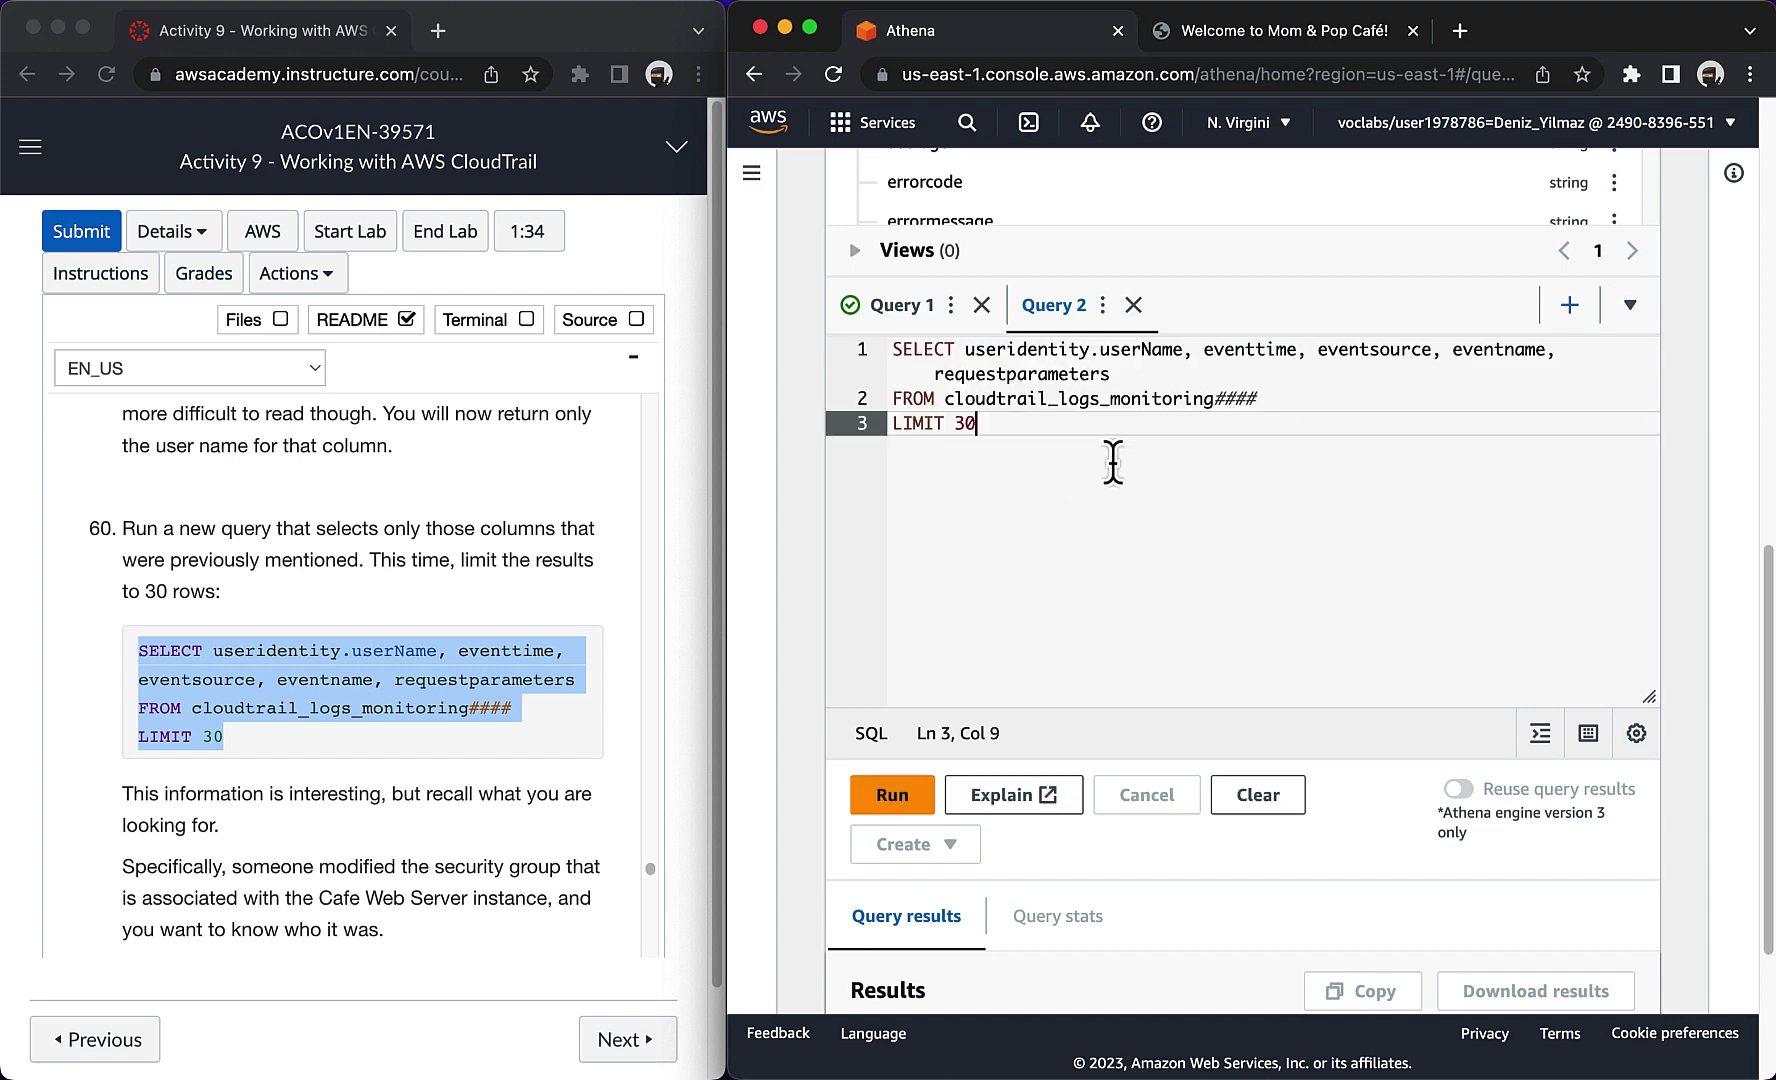
Step: Replace the #### placeholder in the new query's table name with 5032 and run the query
scroll(1113, 461, "up", 4)
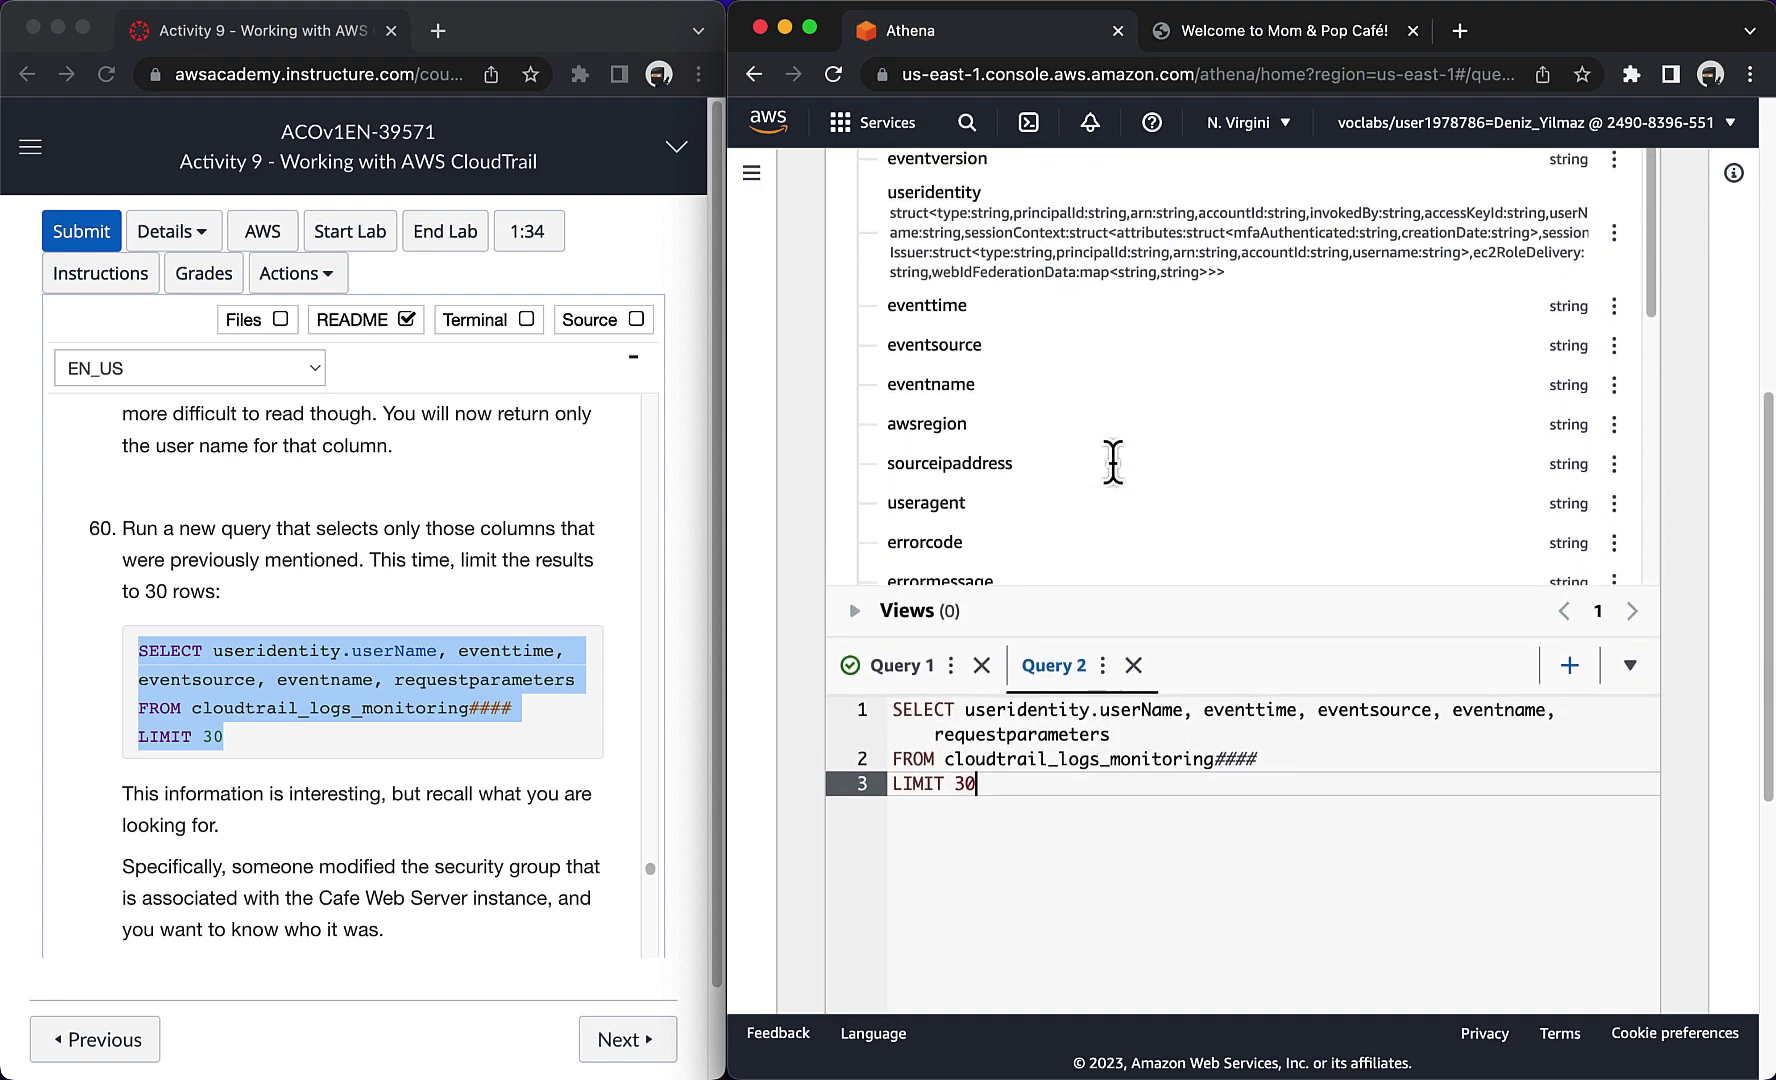
scroll(1111, 461, "down", 2)
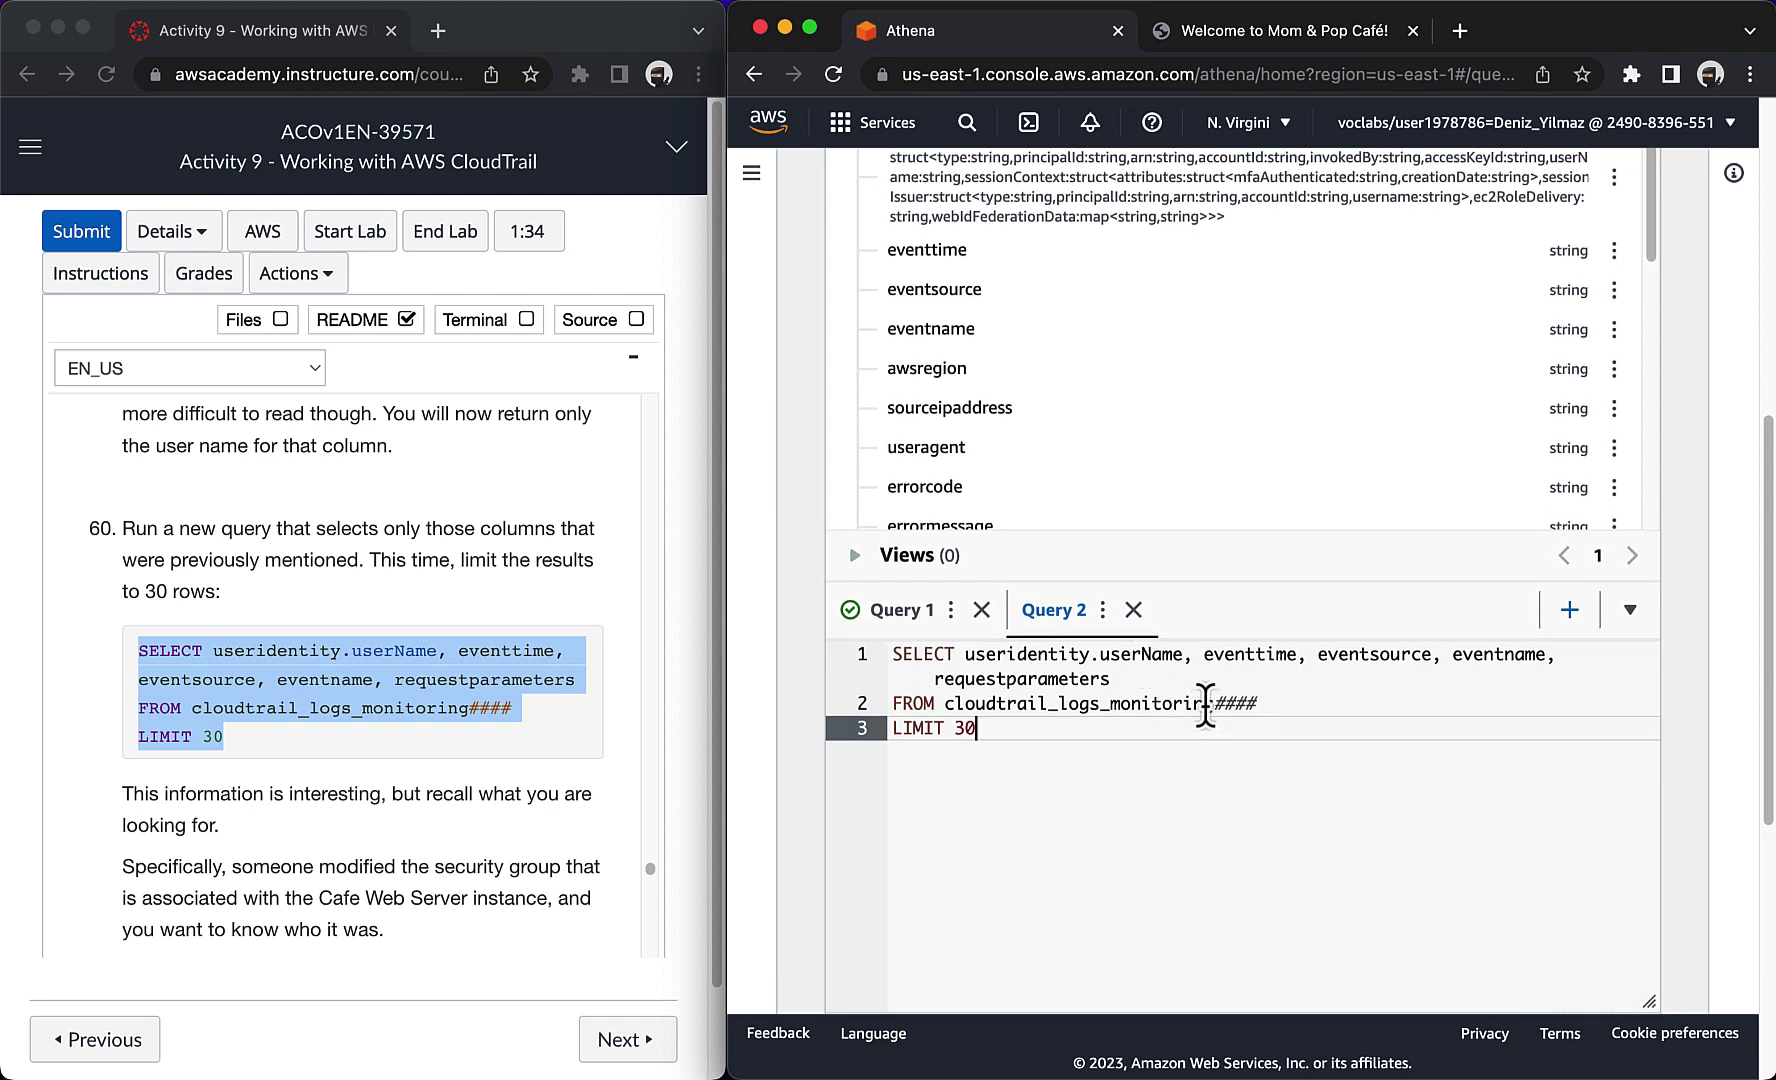
left_click(1206, 705)
left_click(1262, 705)
key("BackSpace")
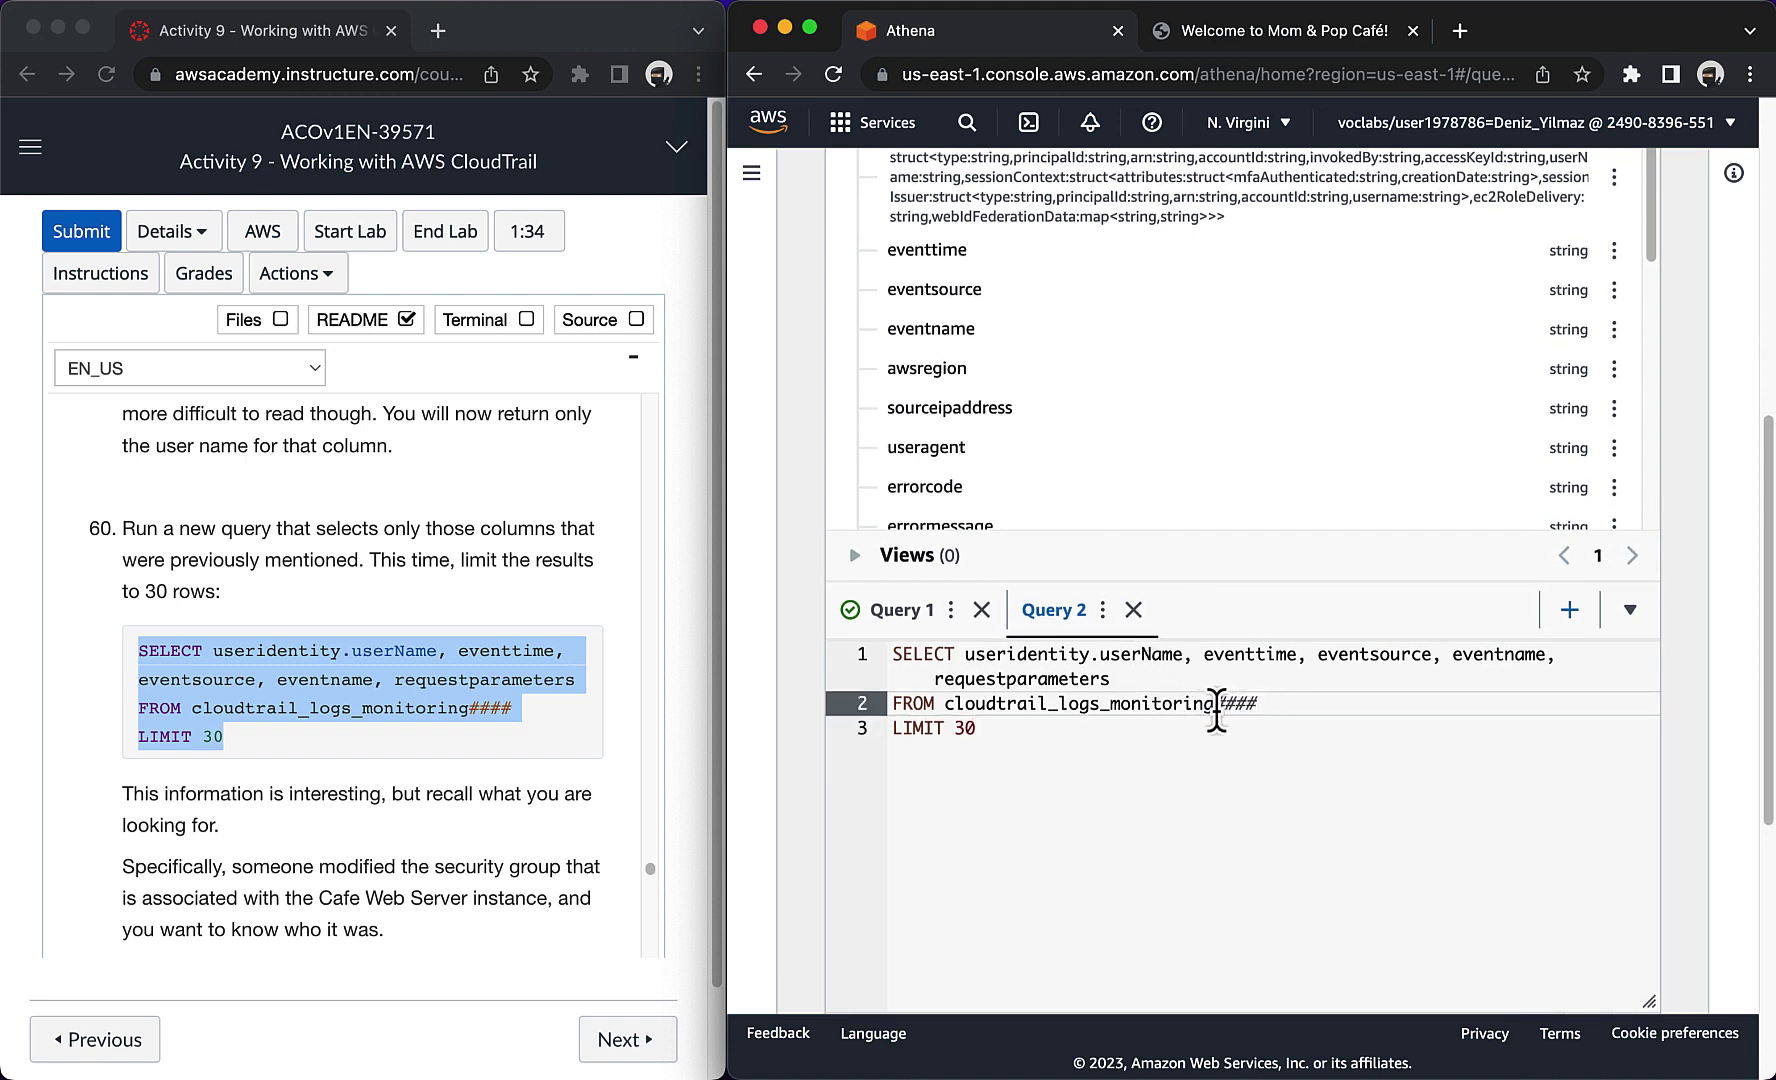
left_click_drag(1216, 705, 1316, 708)
scroll(1031, 815, "down", 3)
left_click(898, 870)
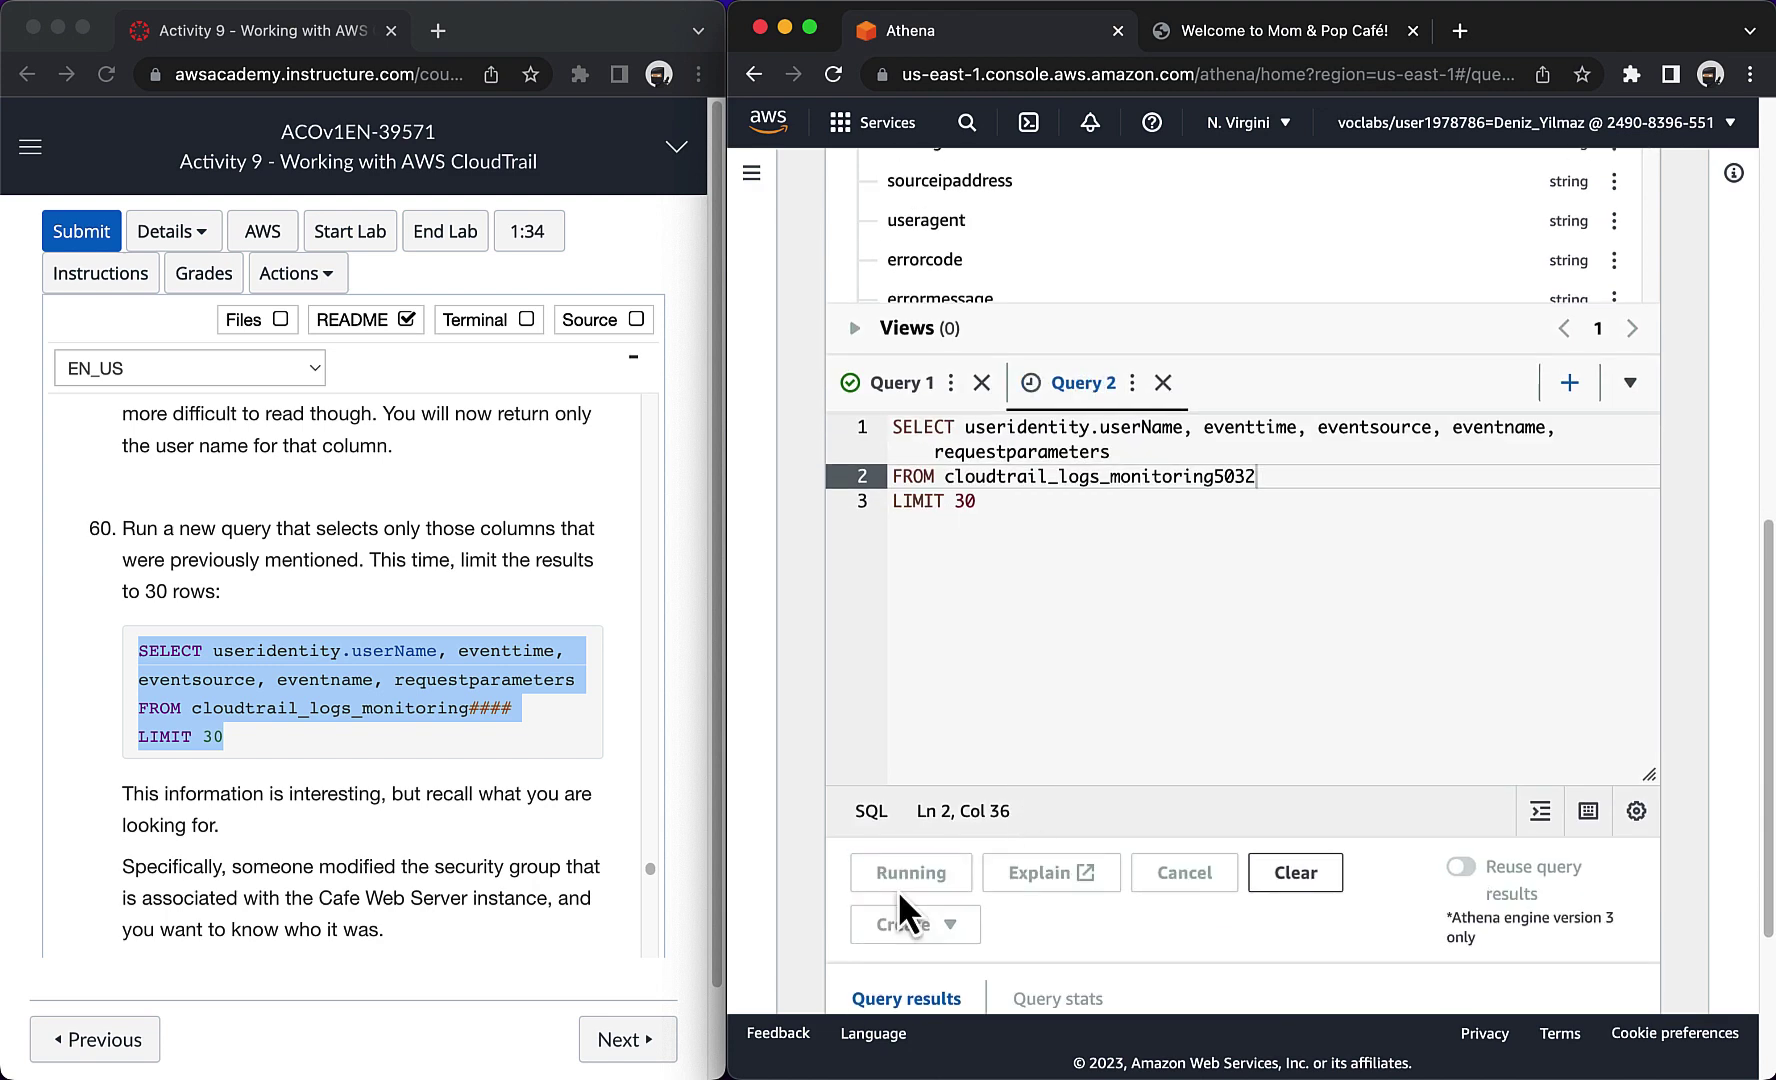
Step: Look through the rows returned by the LIMIT 30 query and read the tips under Challenge: Identify the hacker
scroll(412, 737, "down", 5)
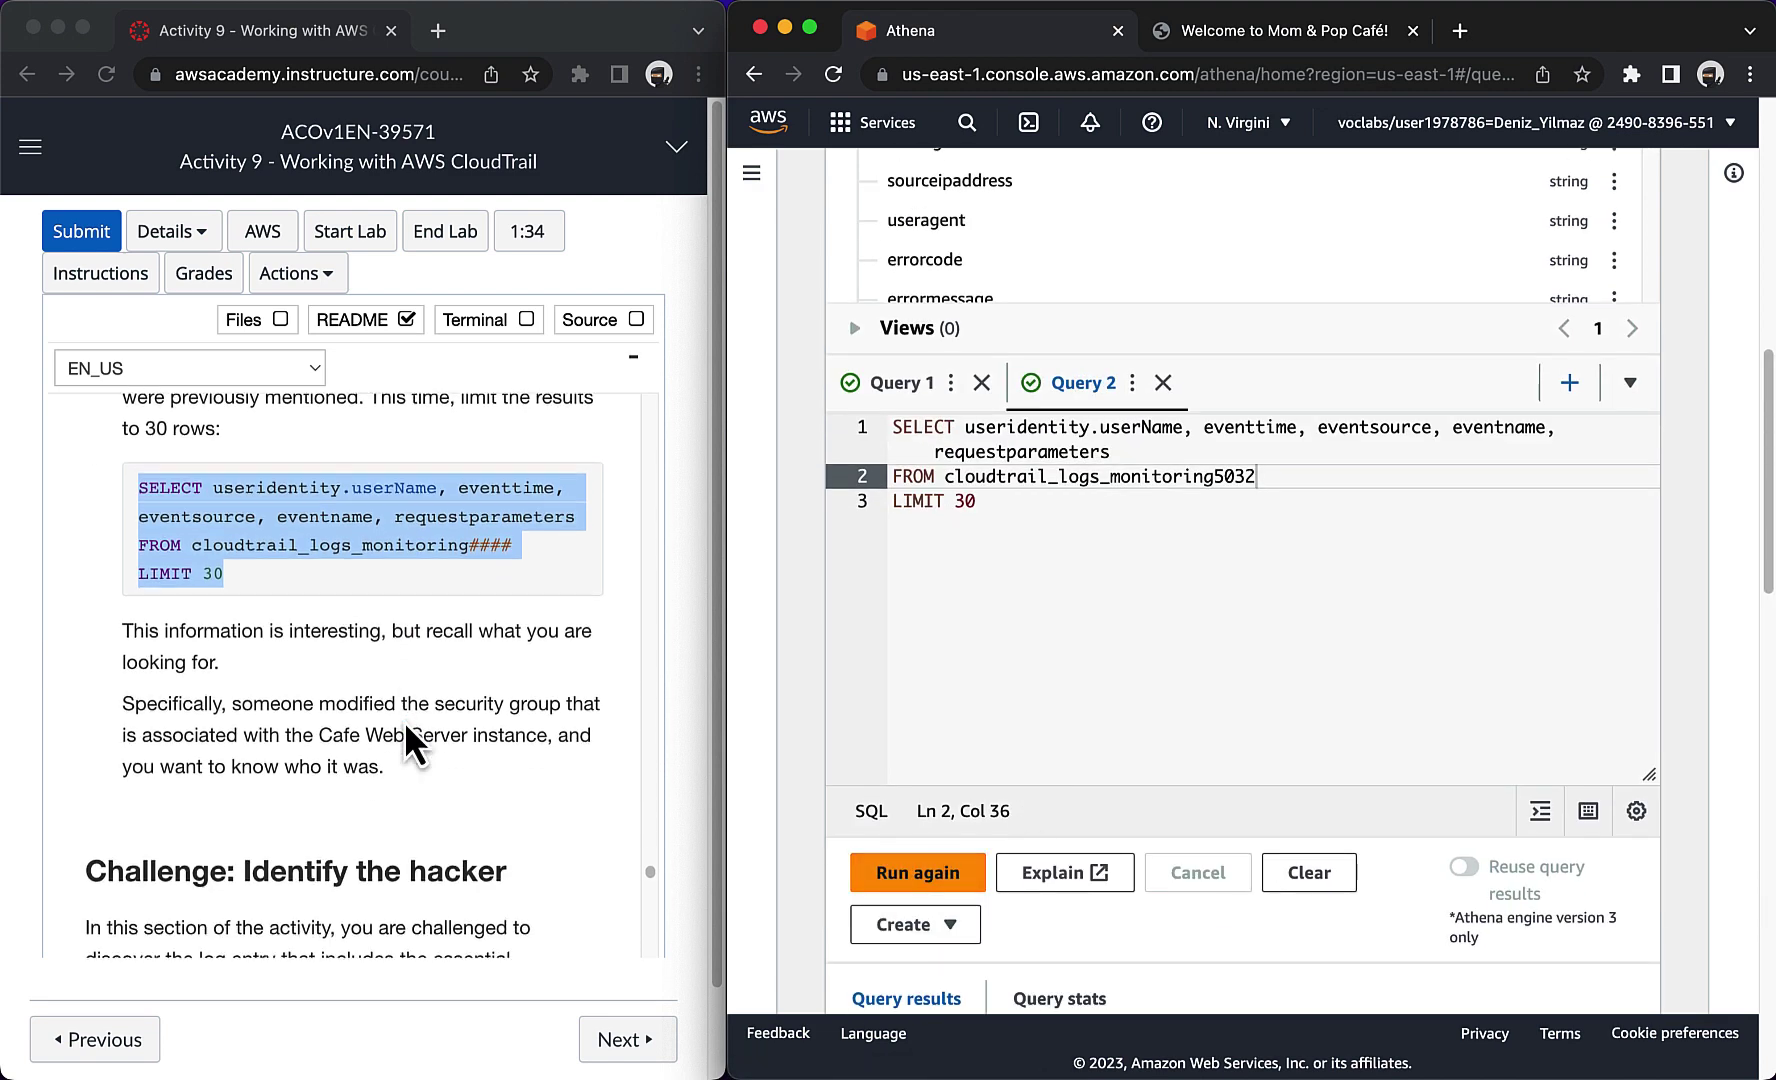
left_click(325, 745)
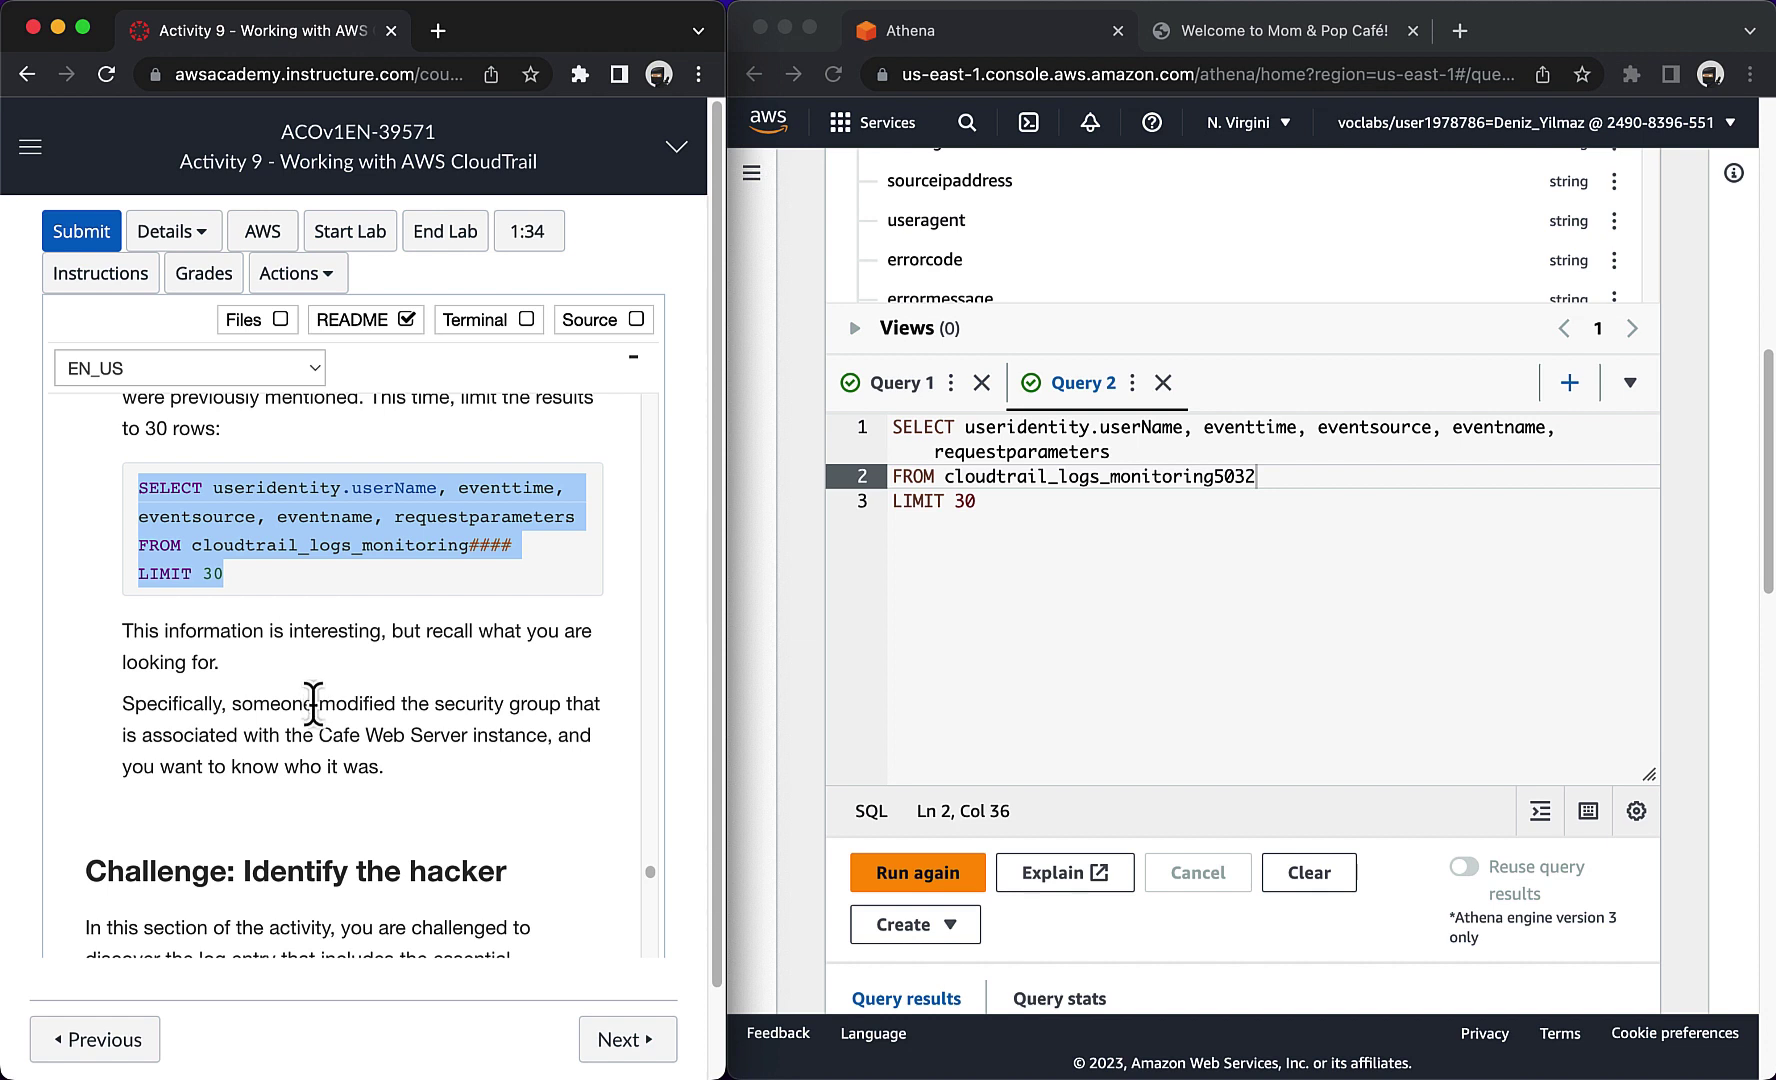
left_click_drag(215, 703, 540, 740)
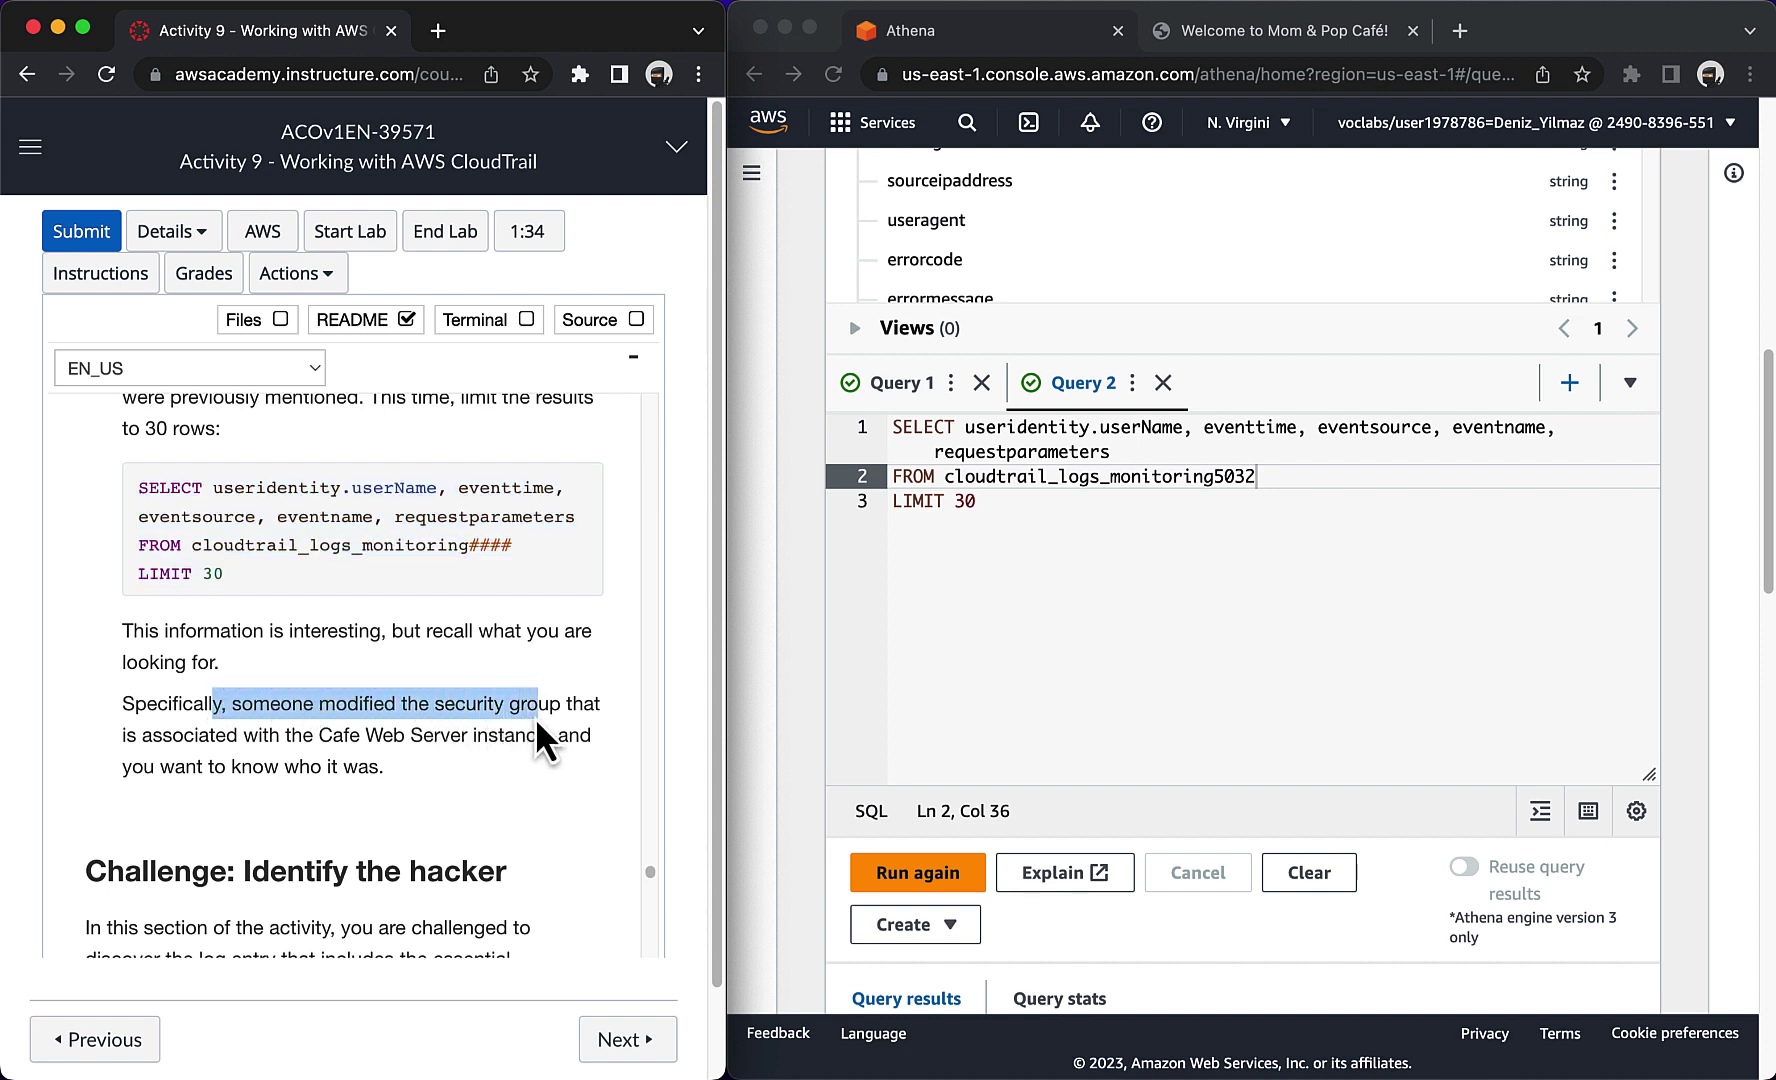
scroll(815, 890, "down", 5)
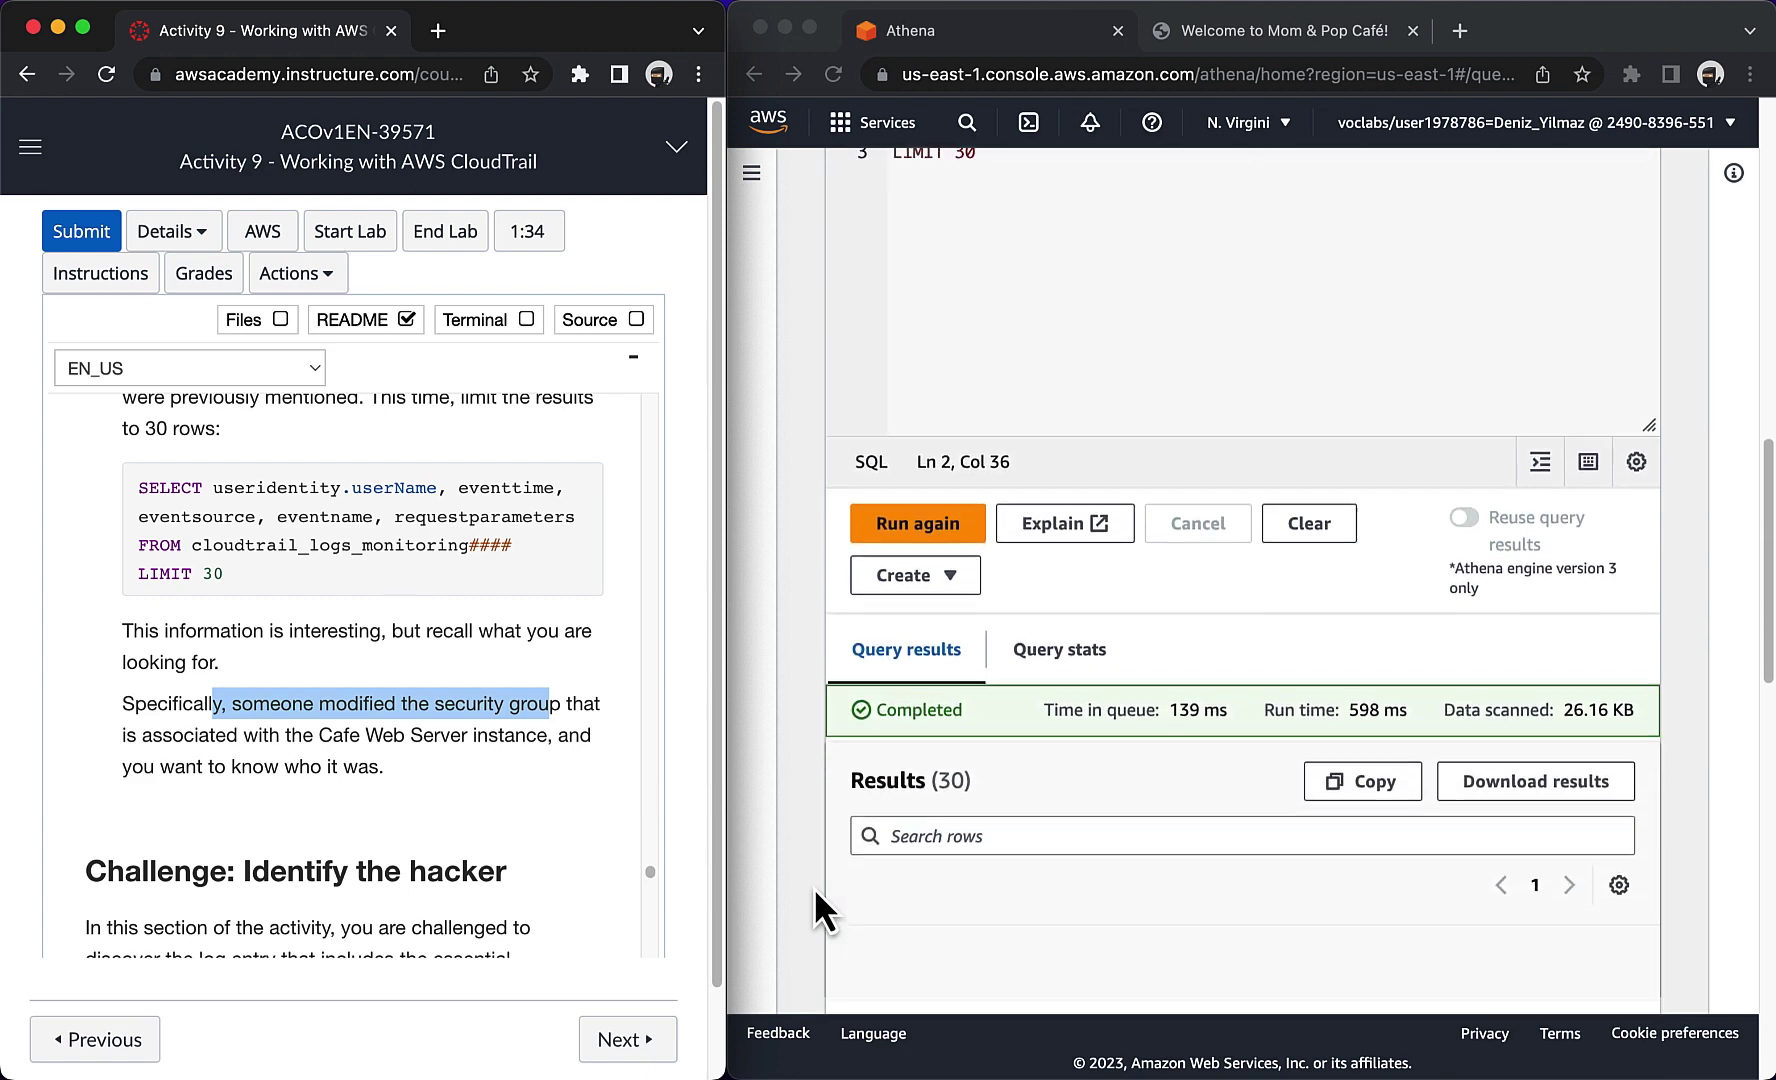
scroll(900, 850, "down", 7)
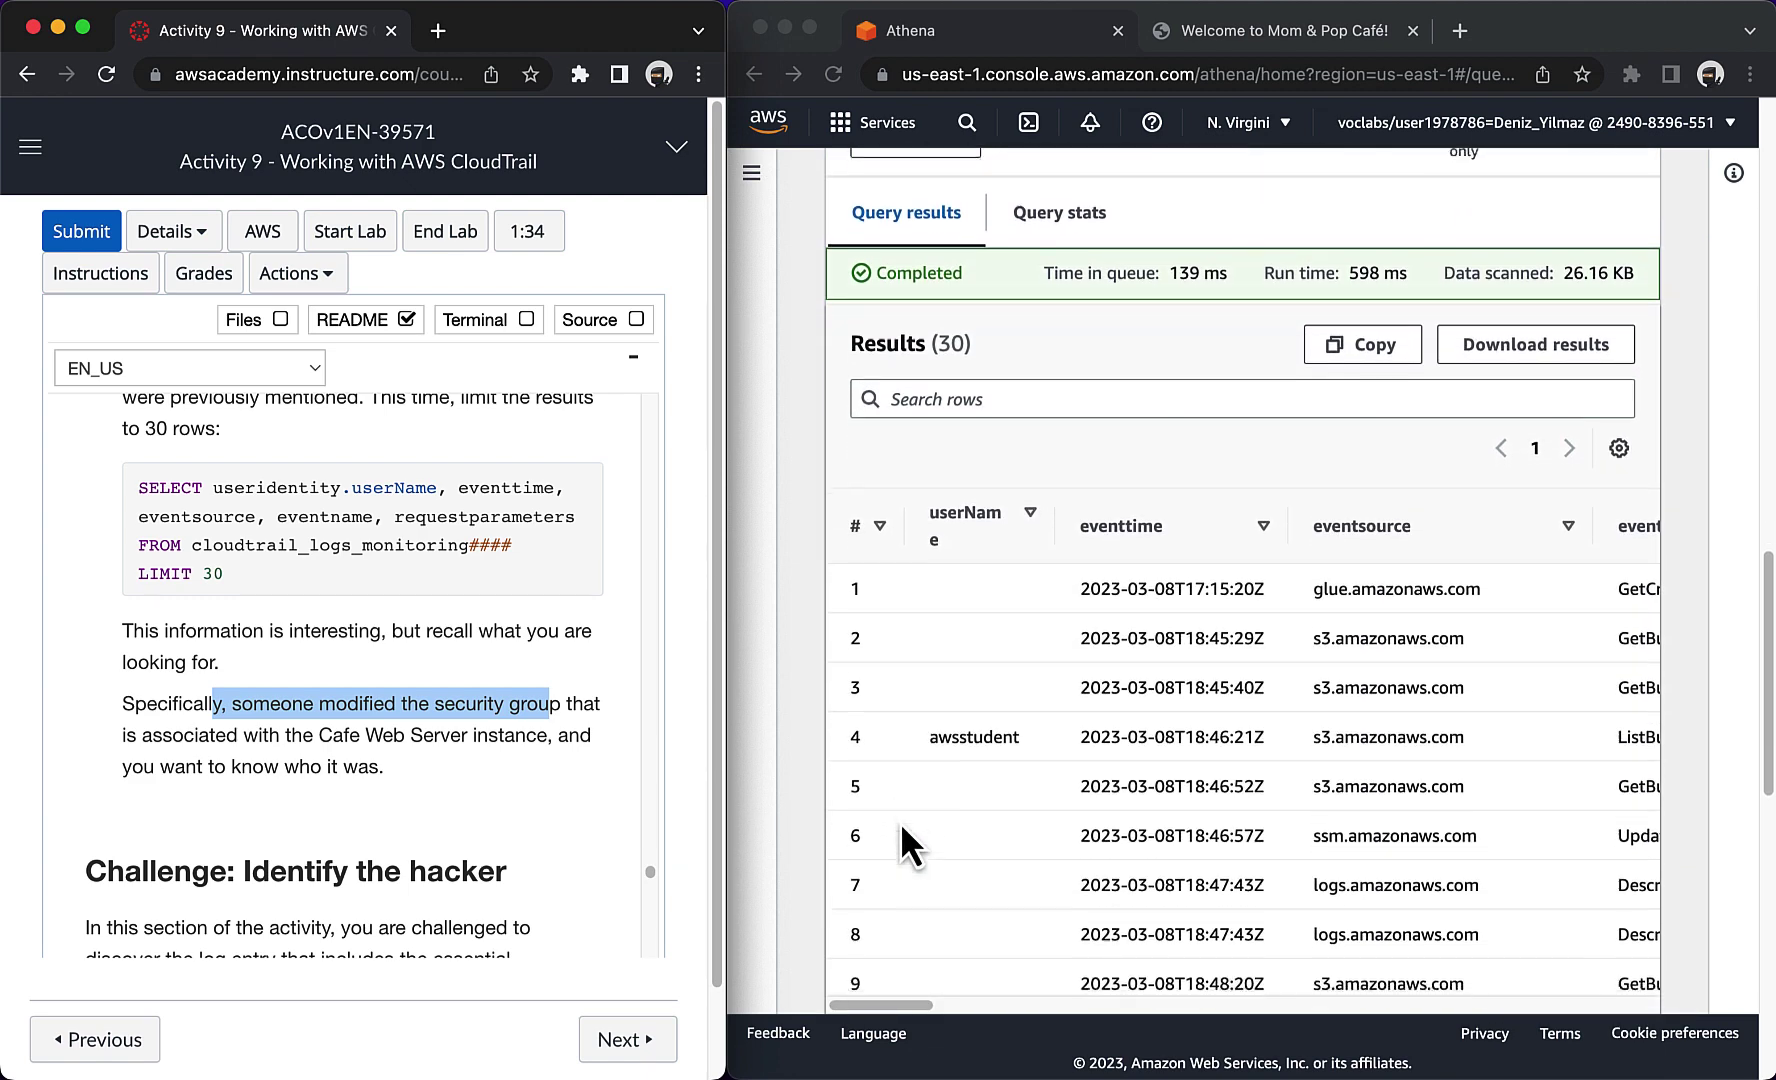
scroll(953, 835, "down", 10)
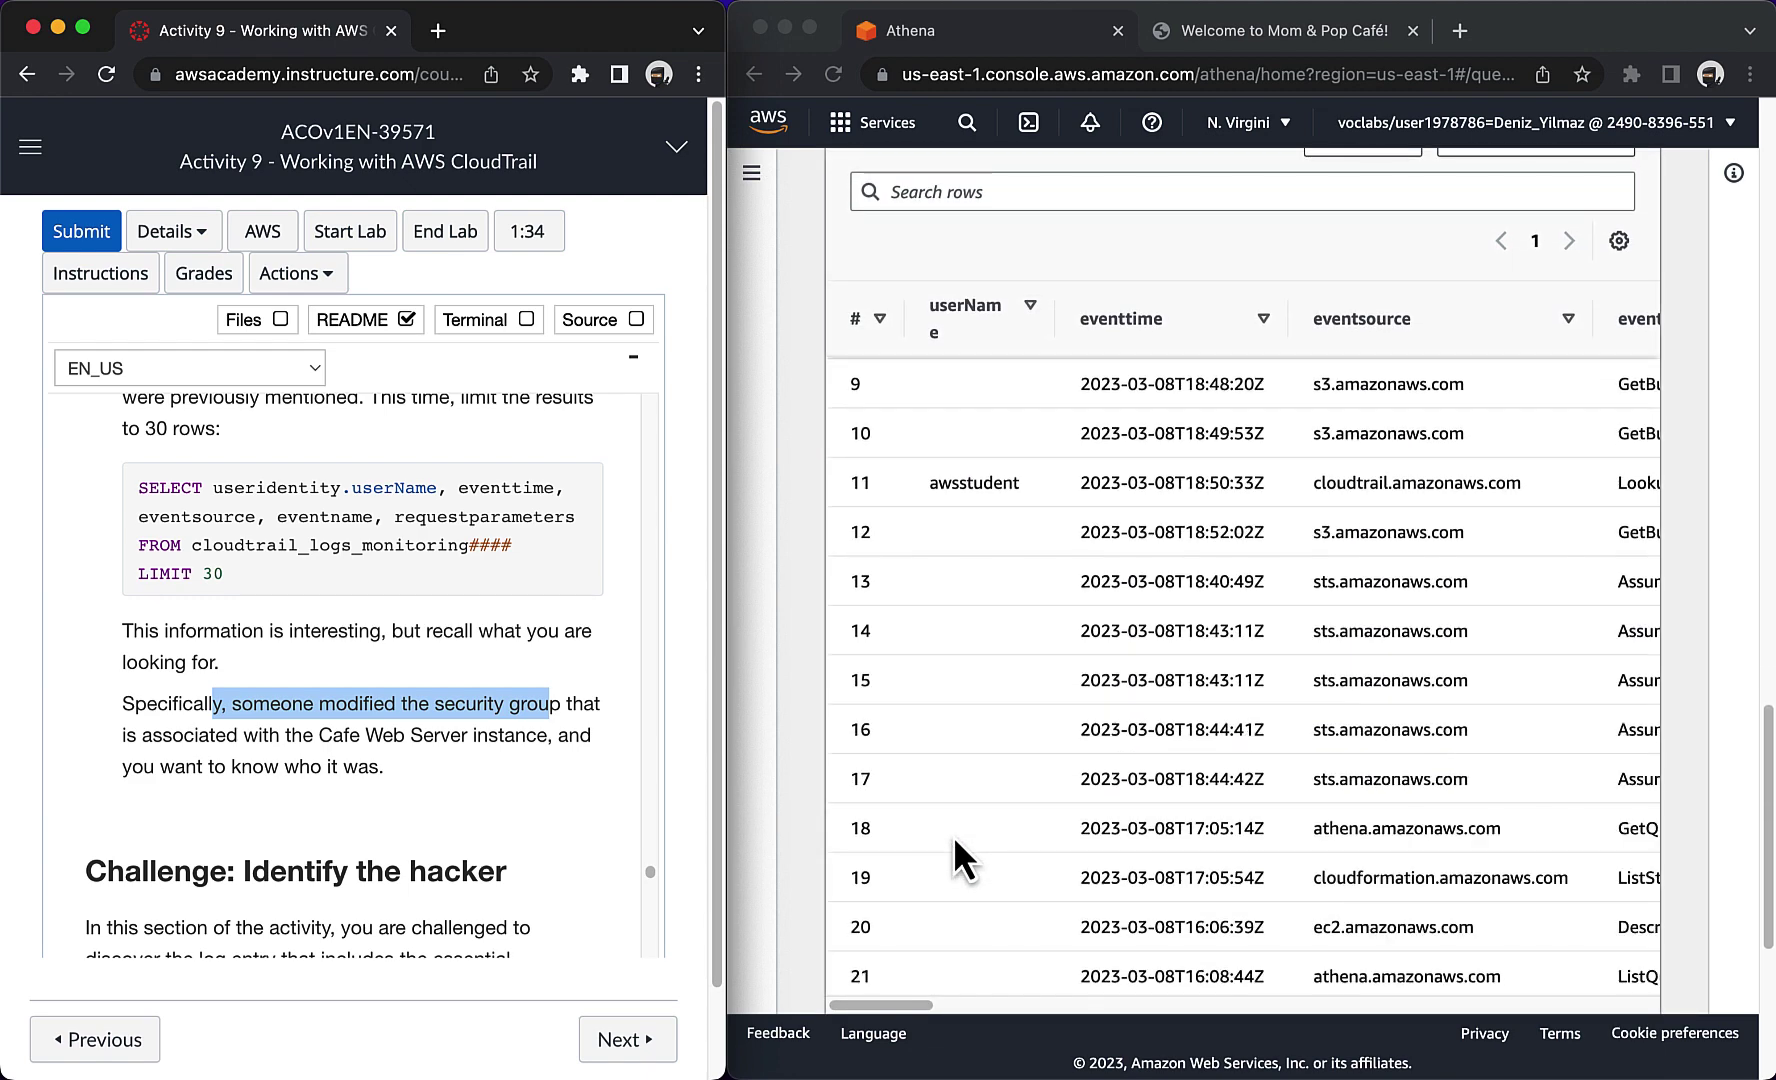
scroll(955, 780, "up", 10)
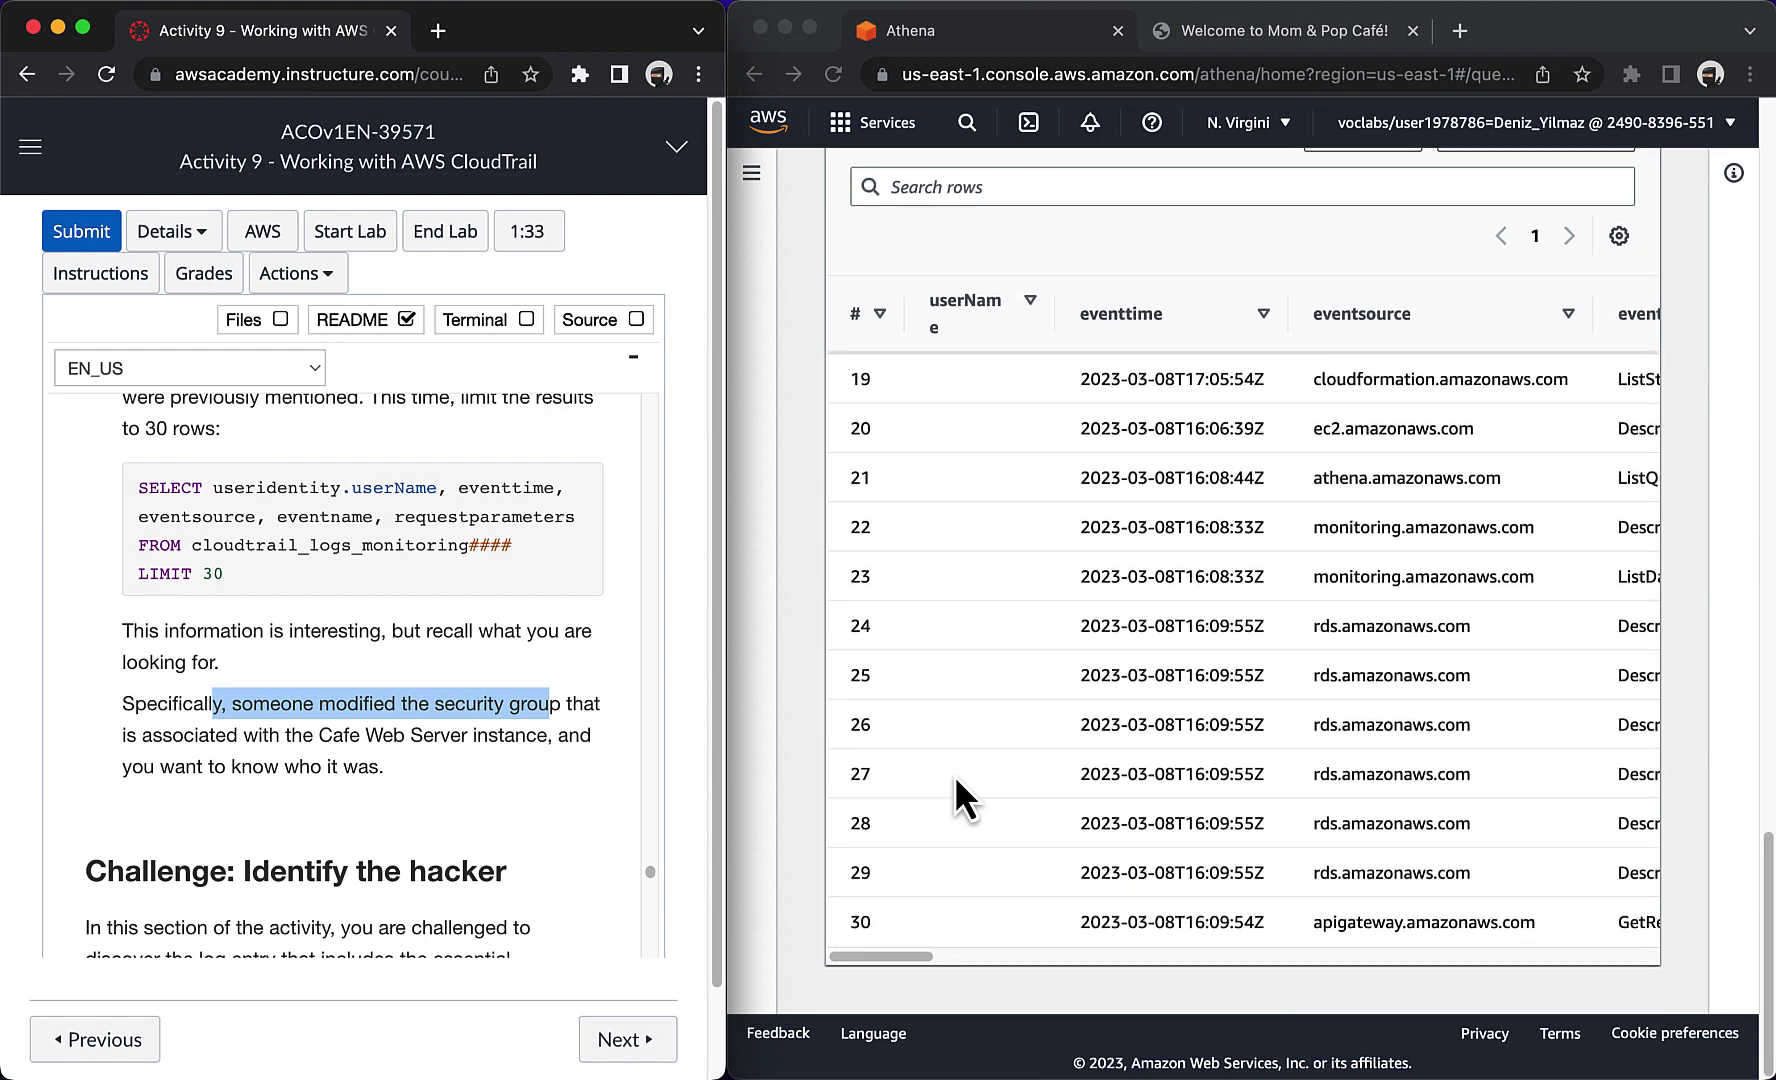
scroll(955, 790, "up", 3)
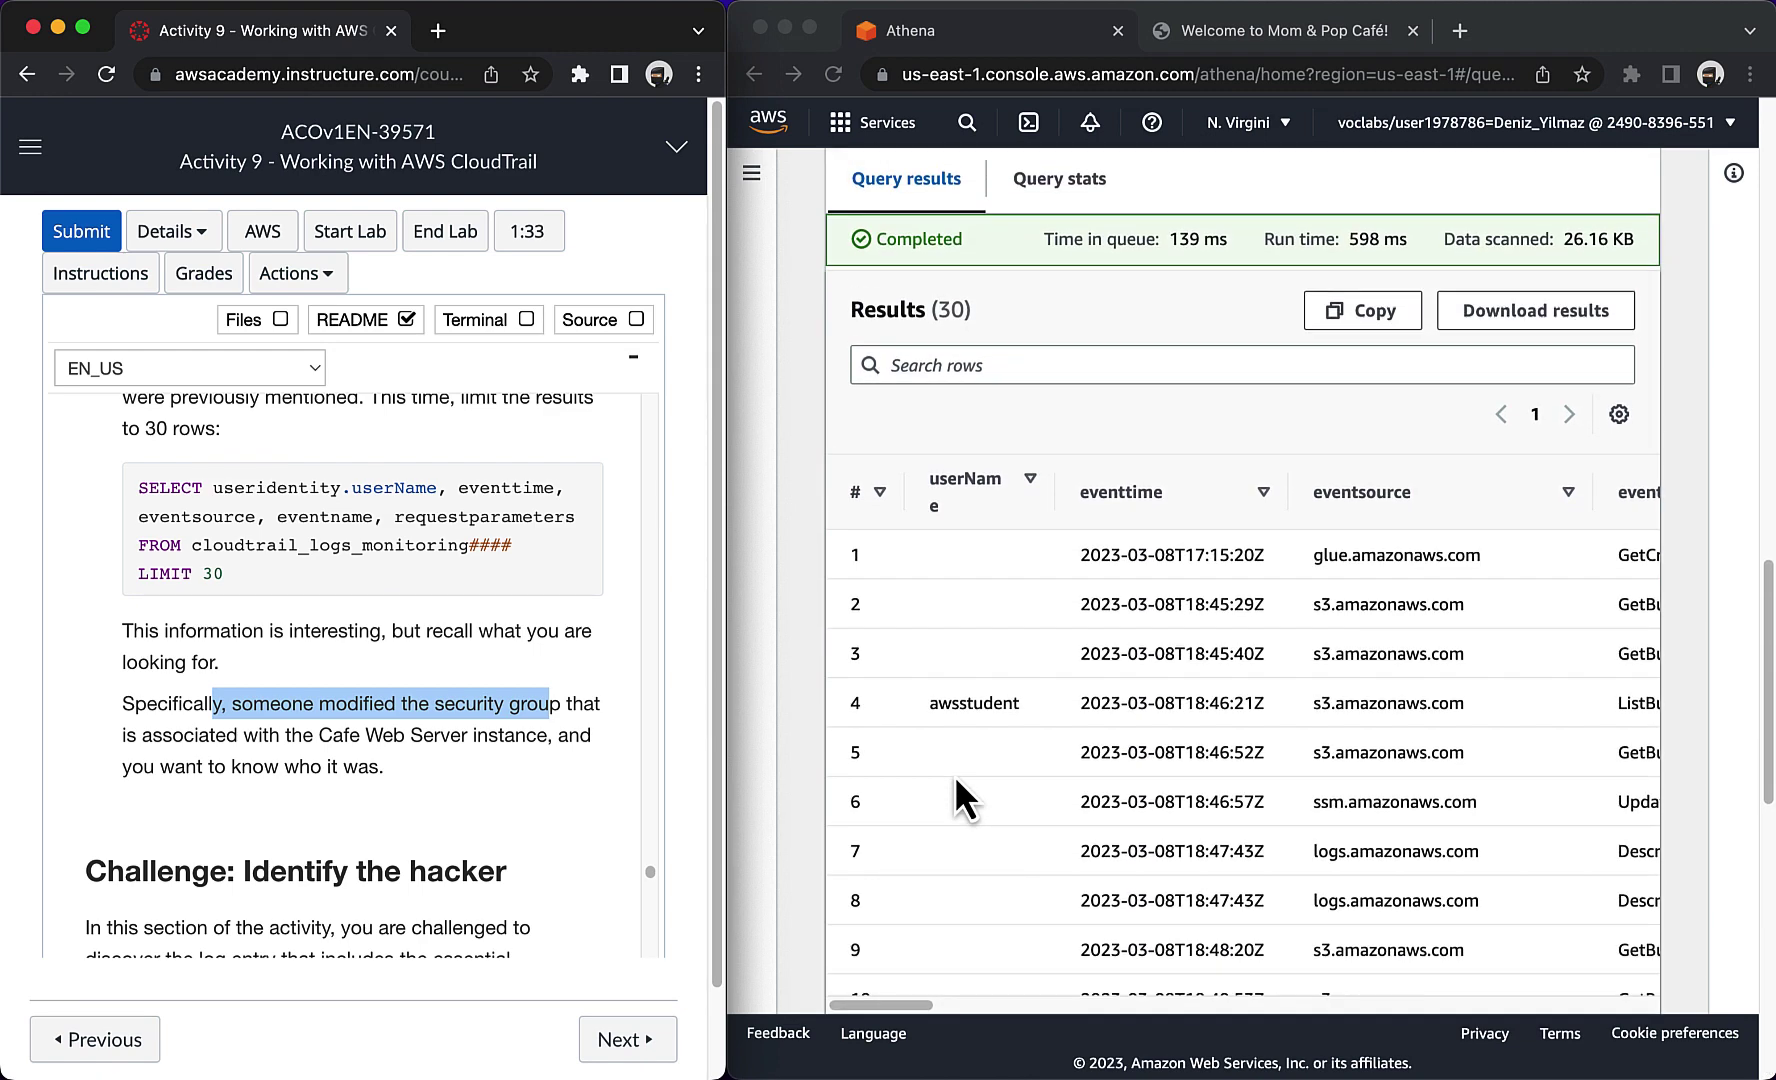
left_click(290, 755)
scroll(290, 755, "down", 8)
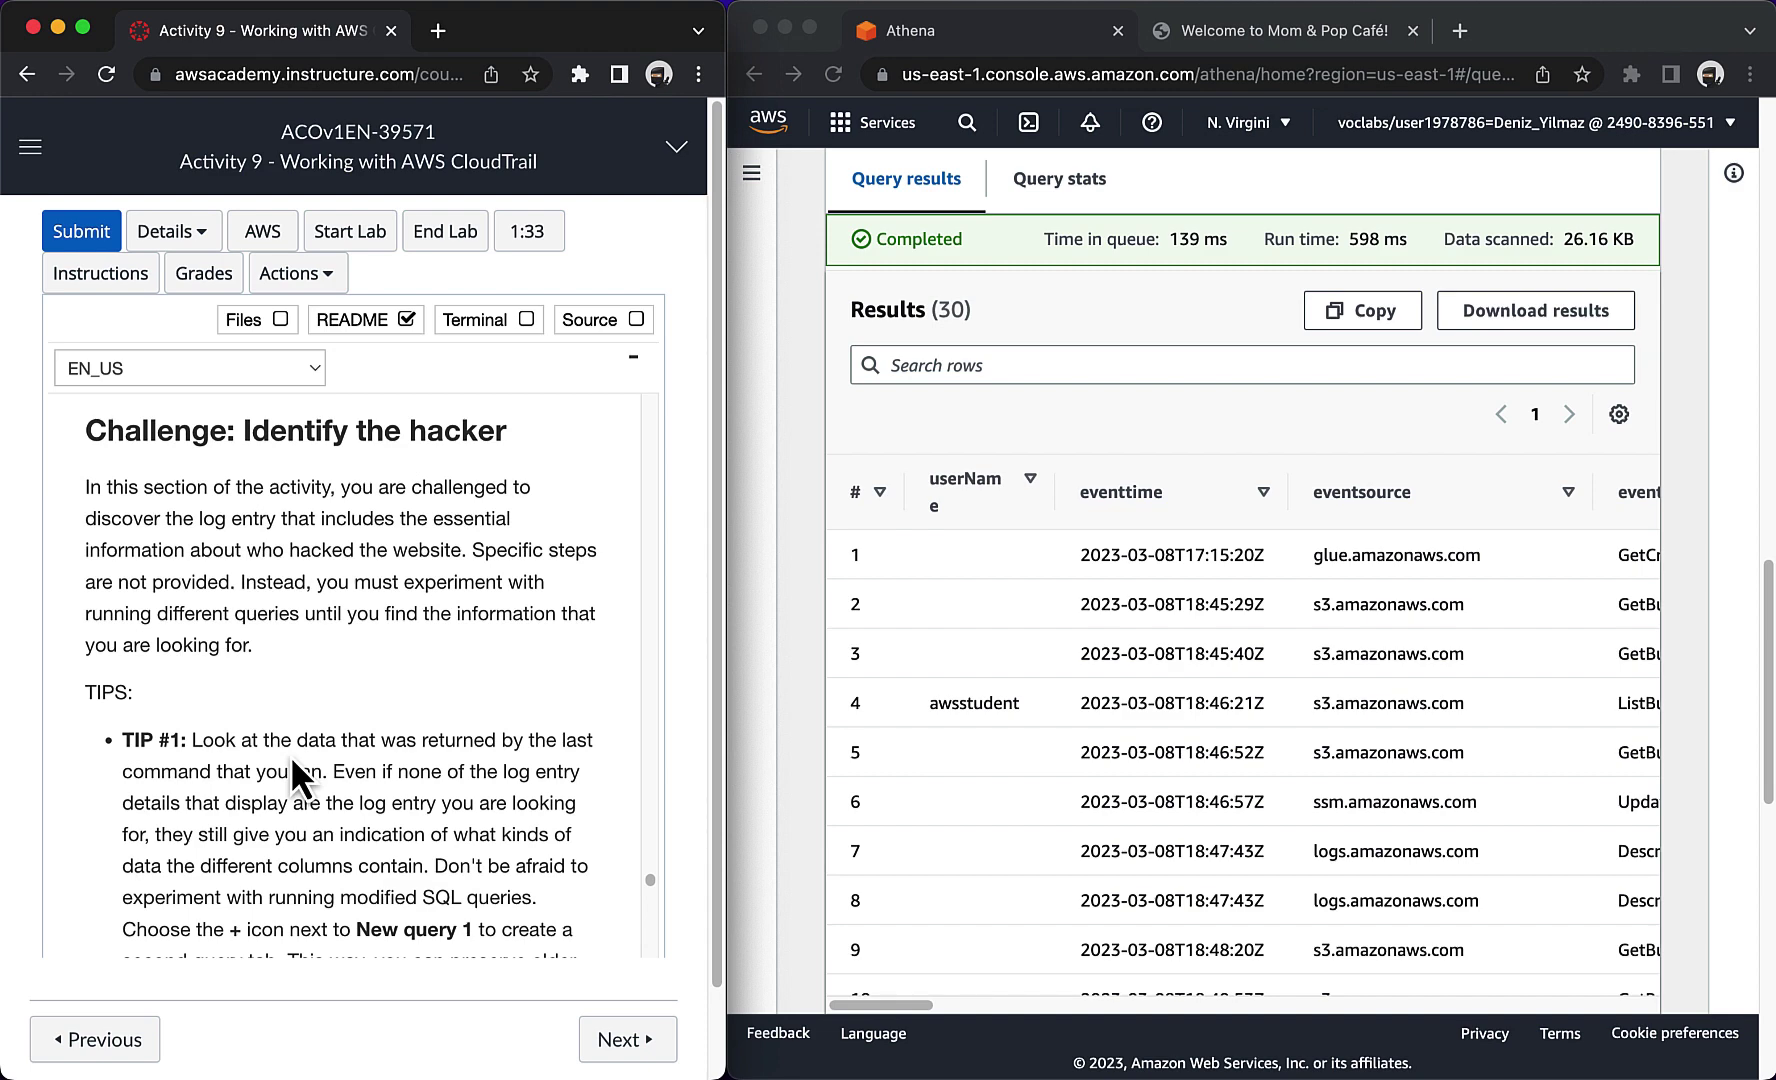
scroll(290, 755, "down", 5)
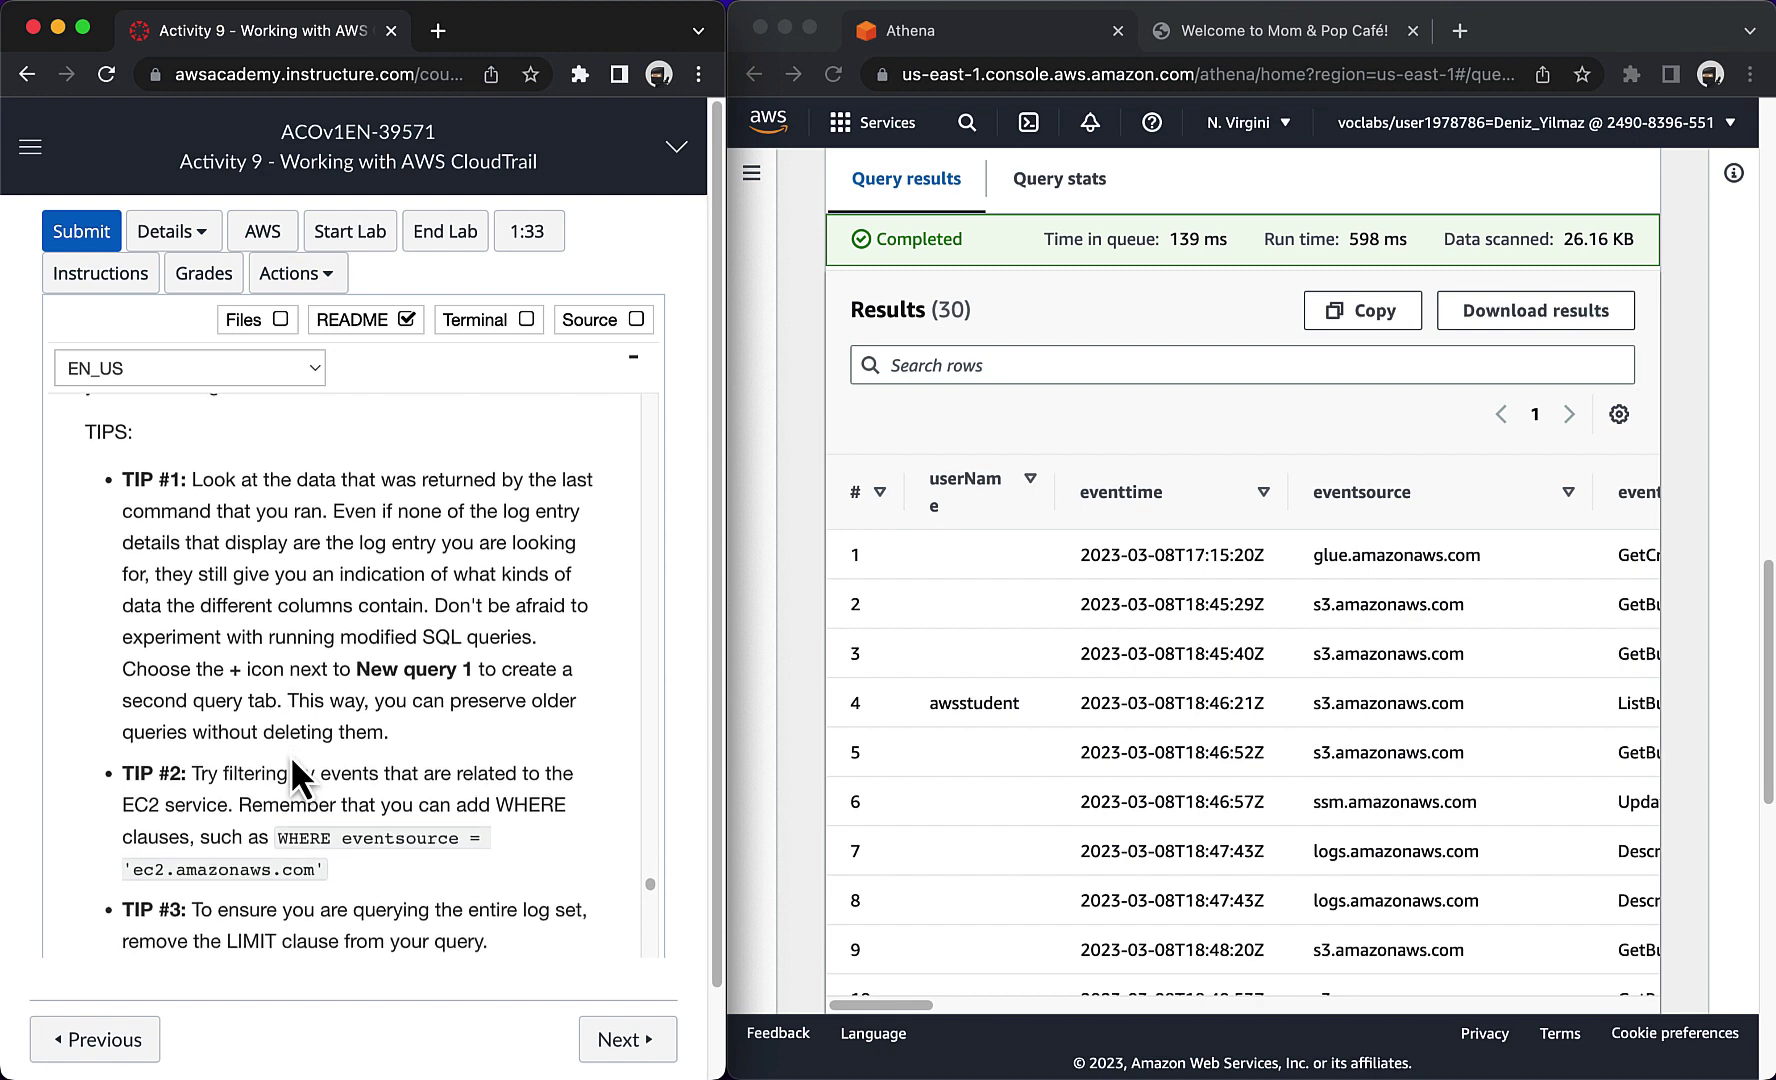
scroll(290, 755, "down", 1)
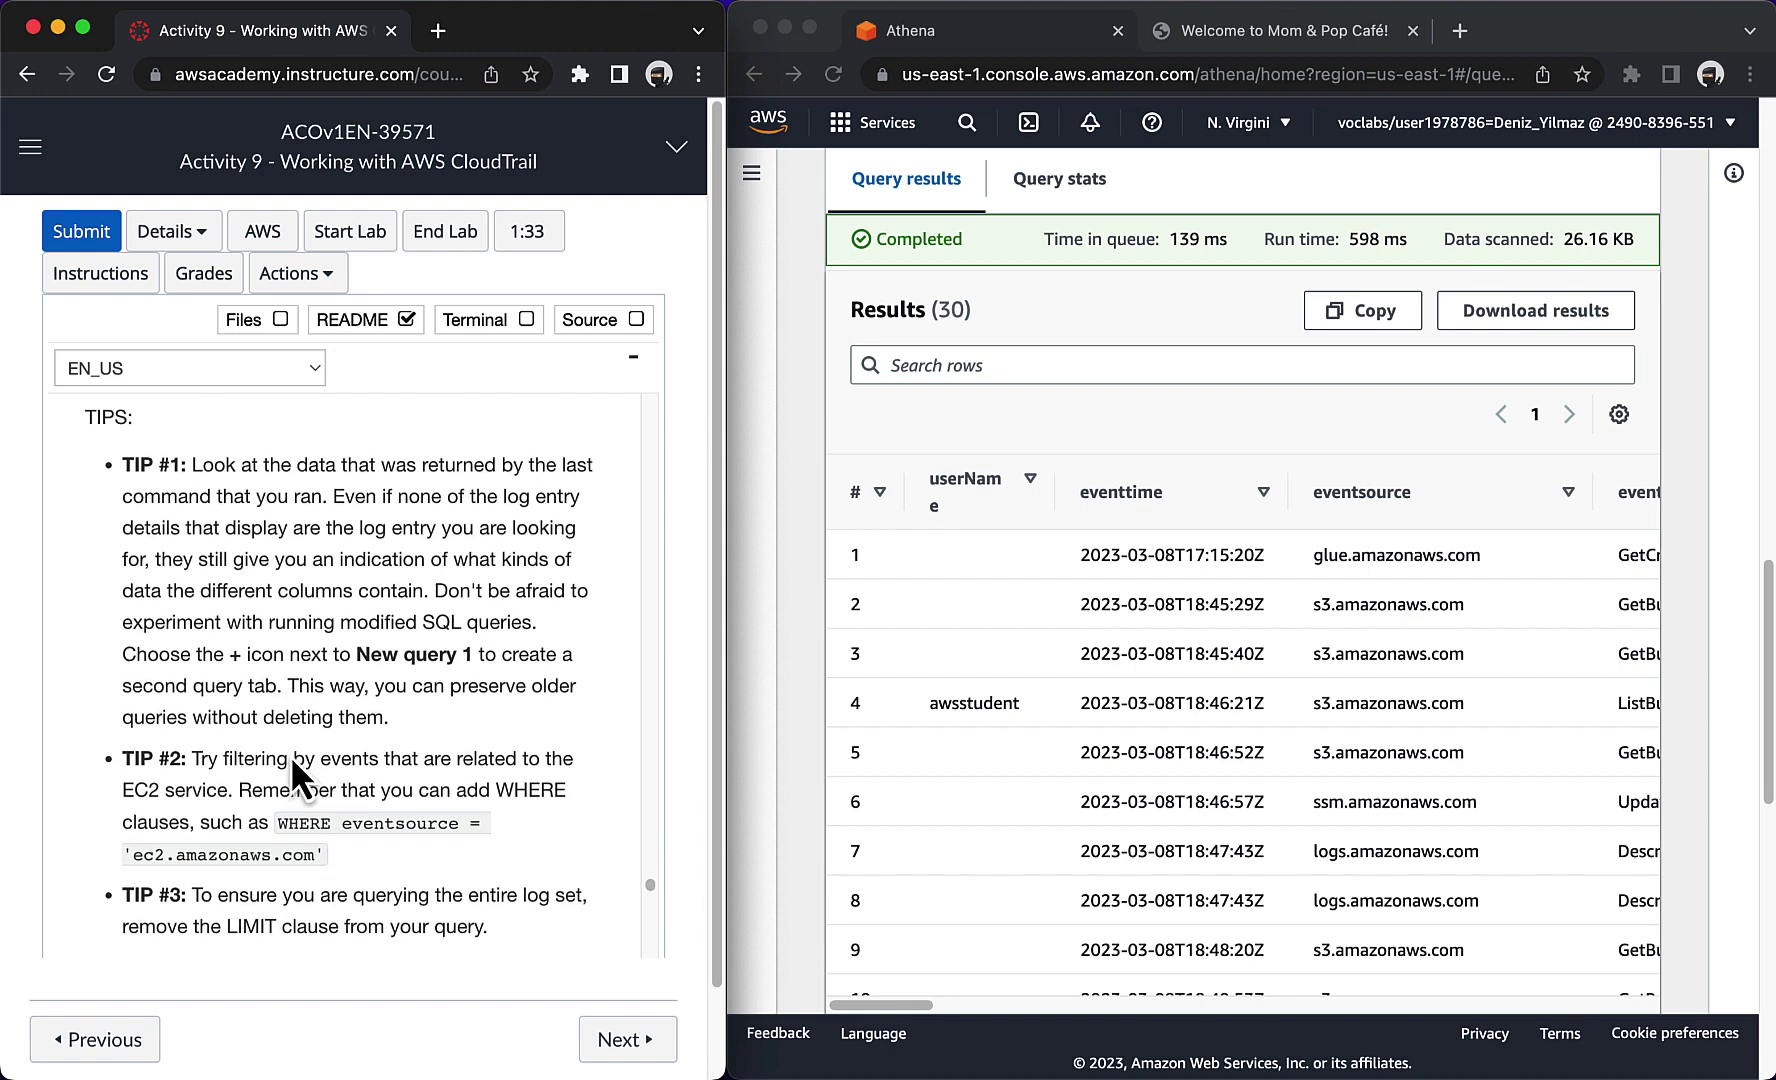
Step: Copy the SELECT and FROM lines of Query 2, without the LIMIT clause, into a new query
scroll(921, 702, "up", 10)
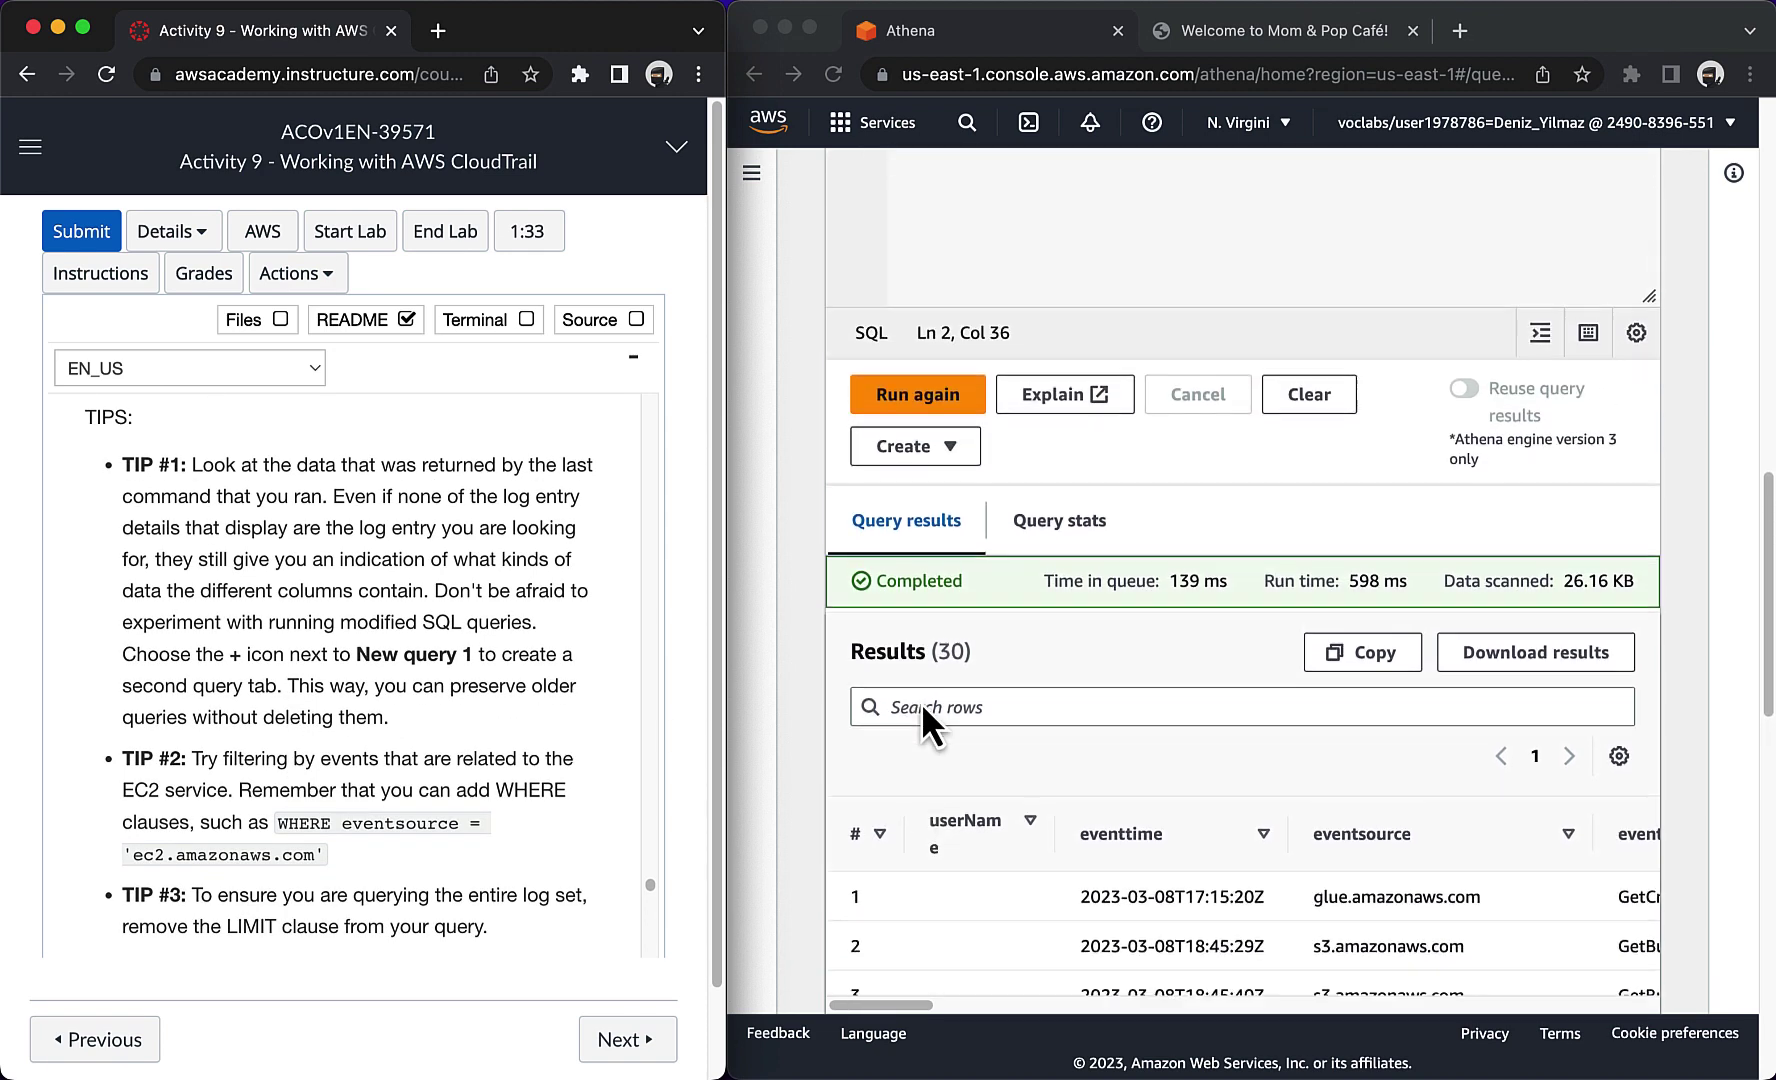
scroll(921, 702, "down", 1)
left_click(1128, 636)
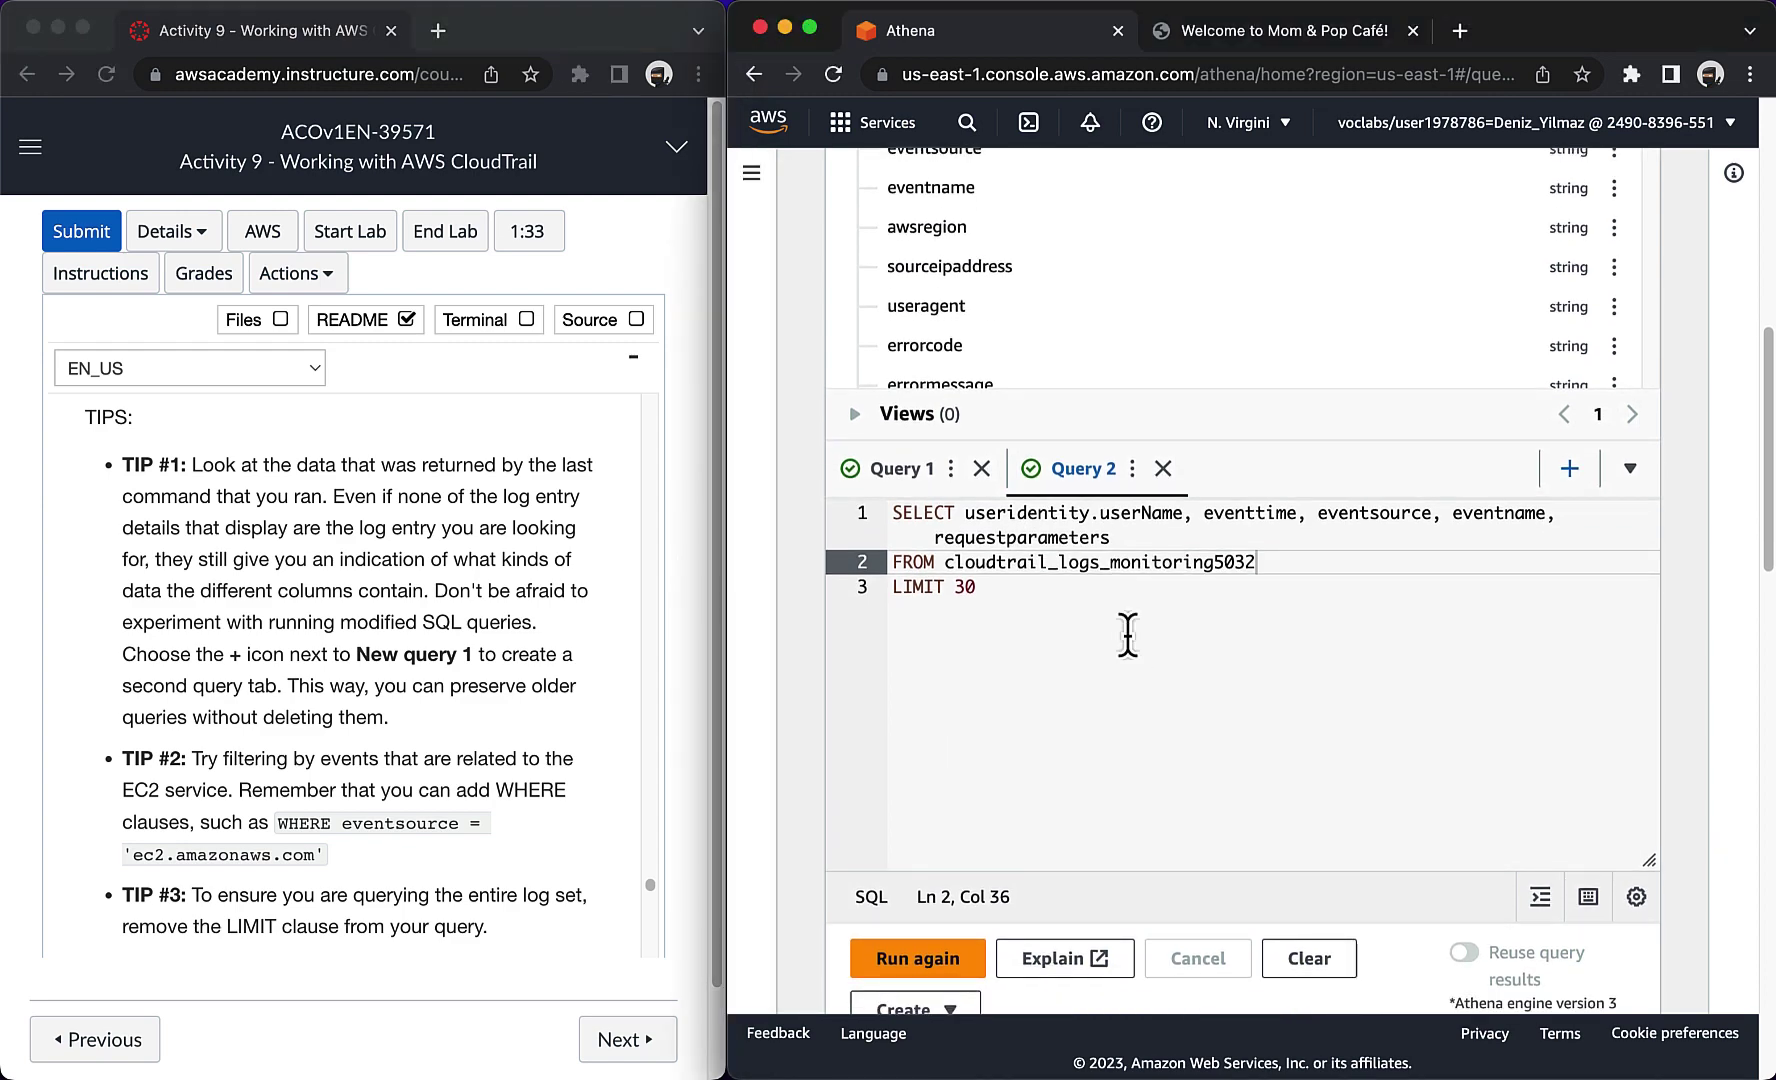
left_click_drag(1275, 570, 880, 520)
key("super+c")
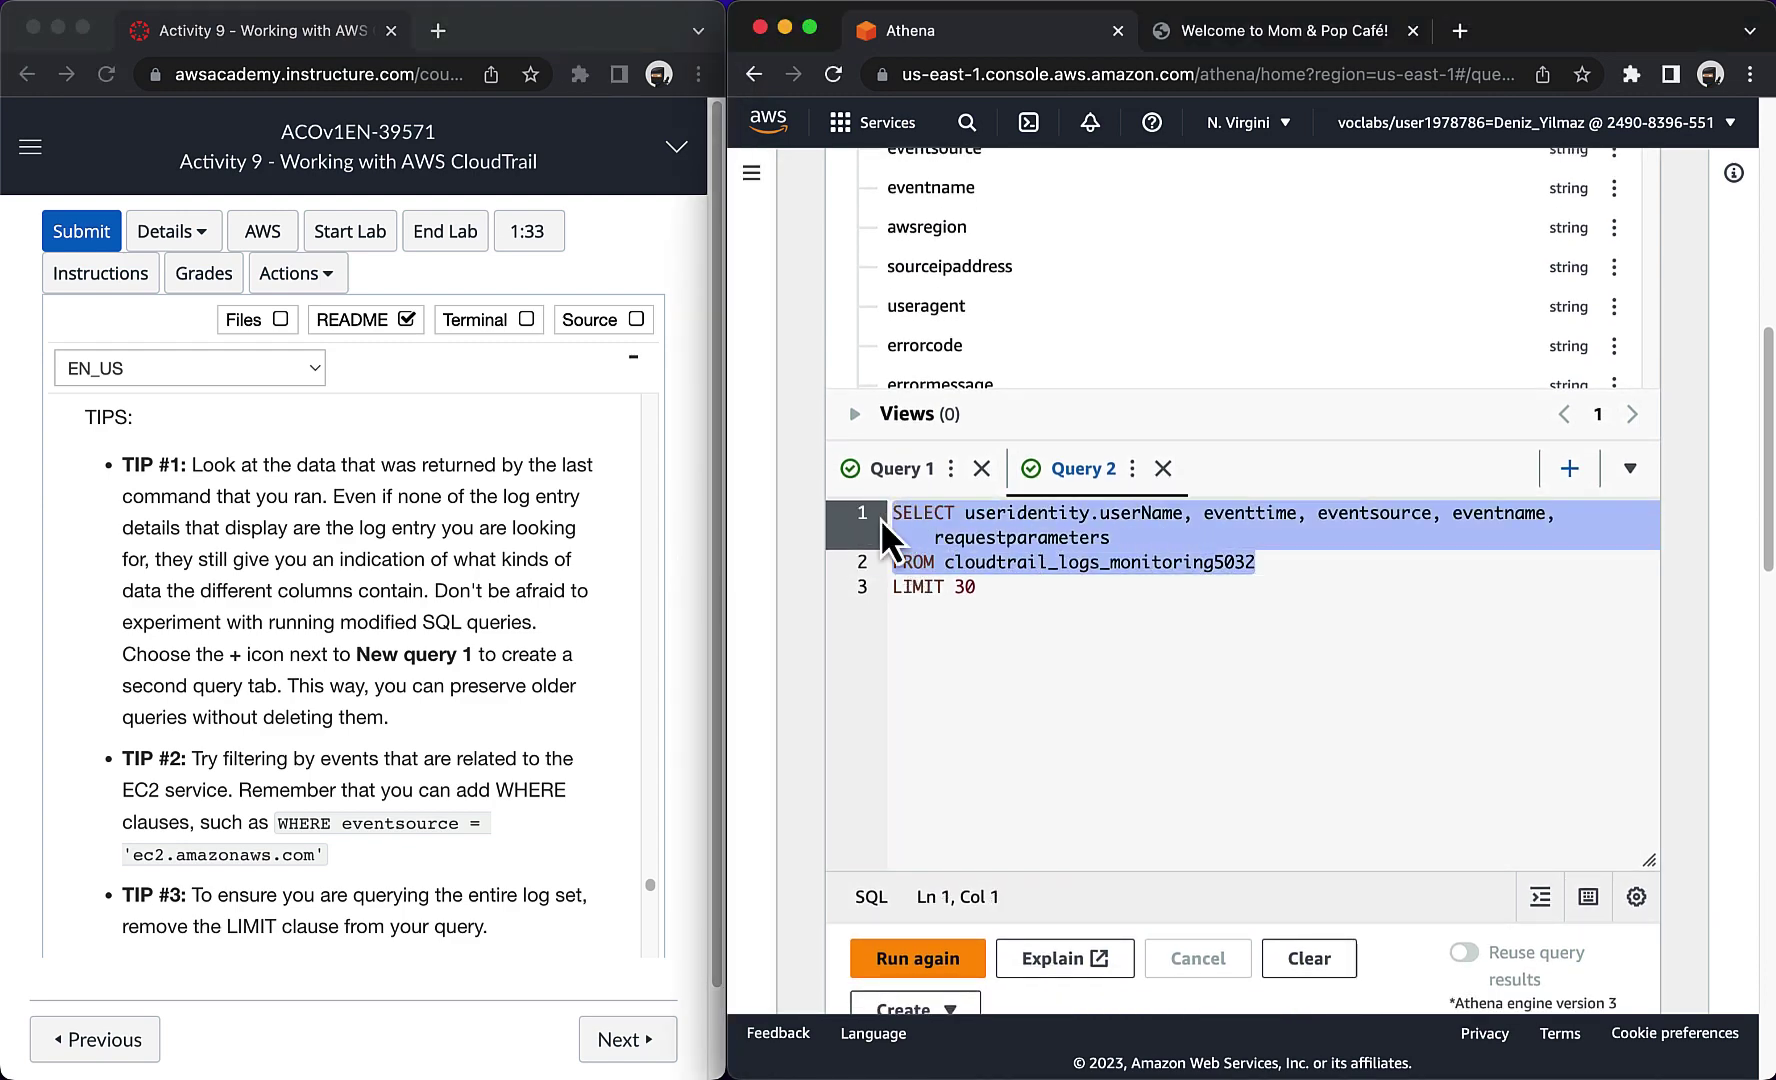
left_click(1568, 470)
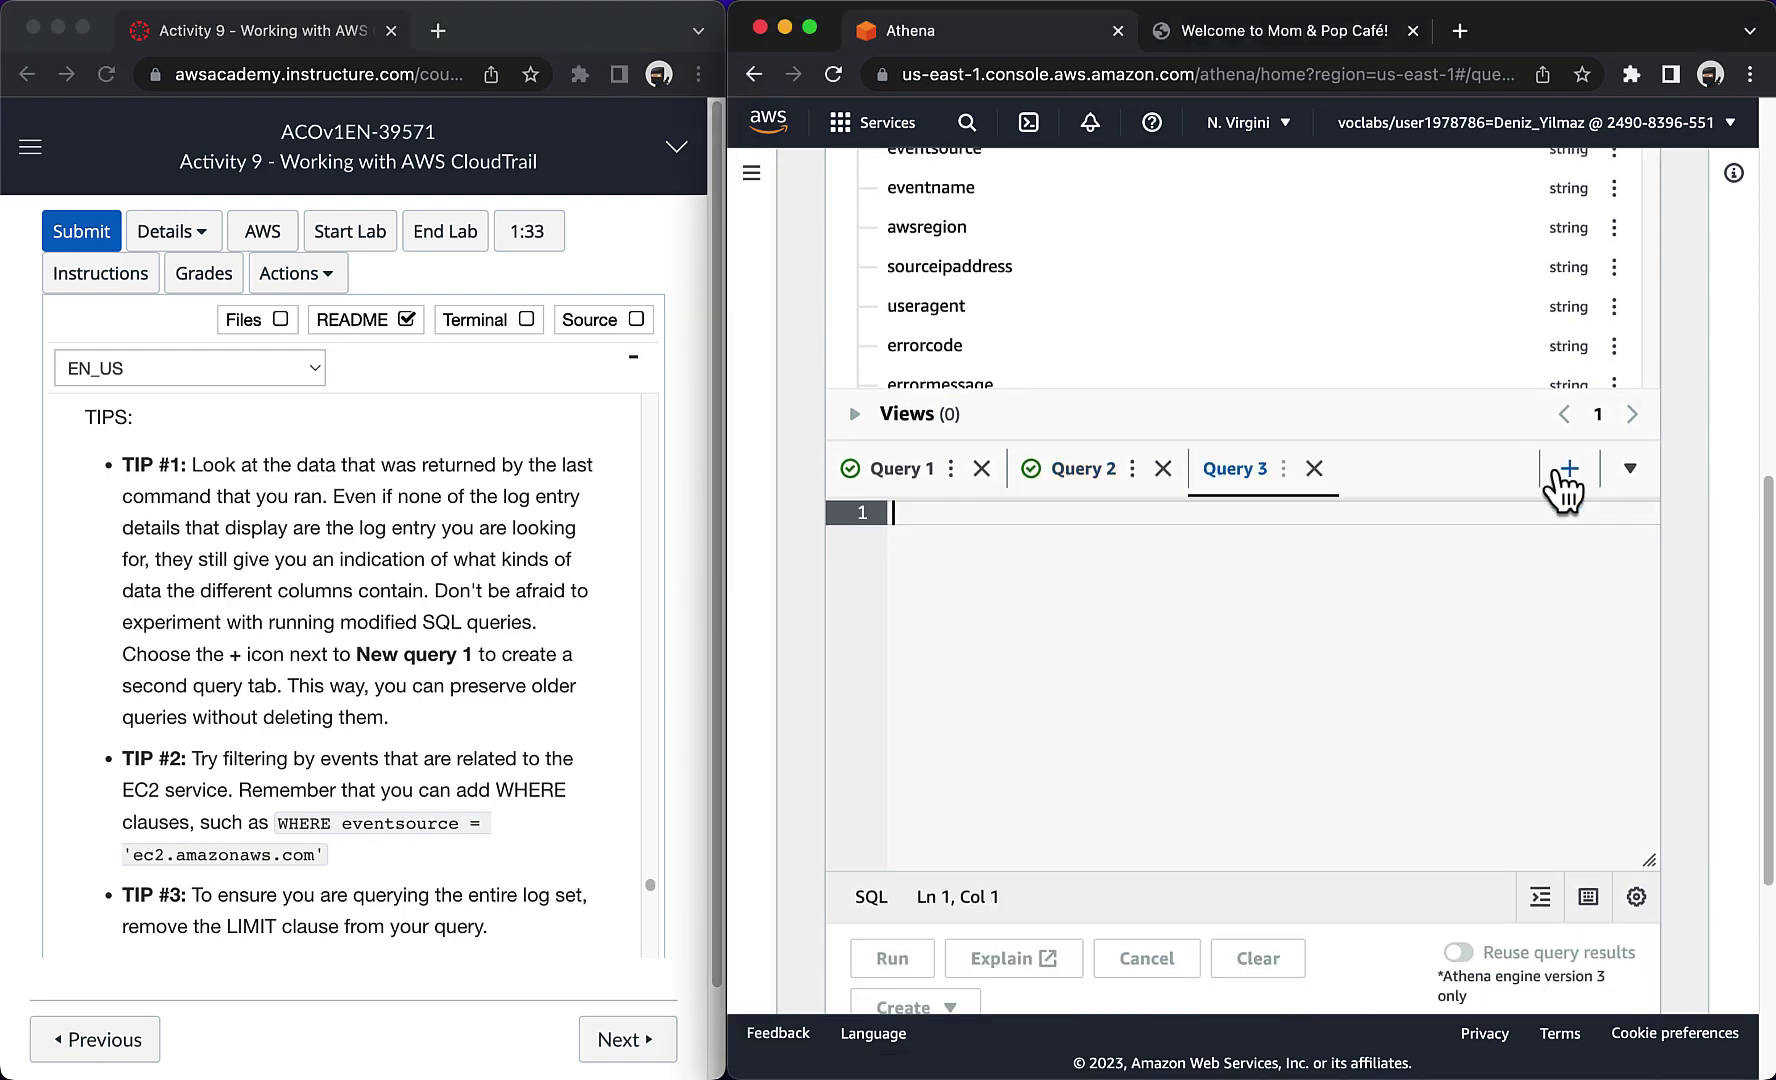
key("super+v")
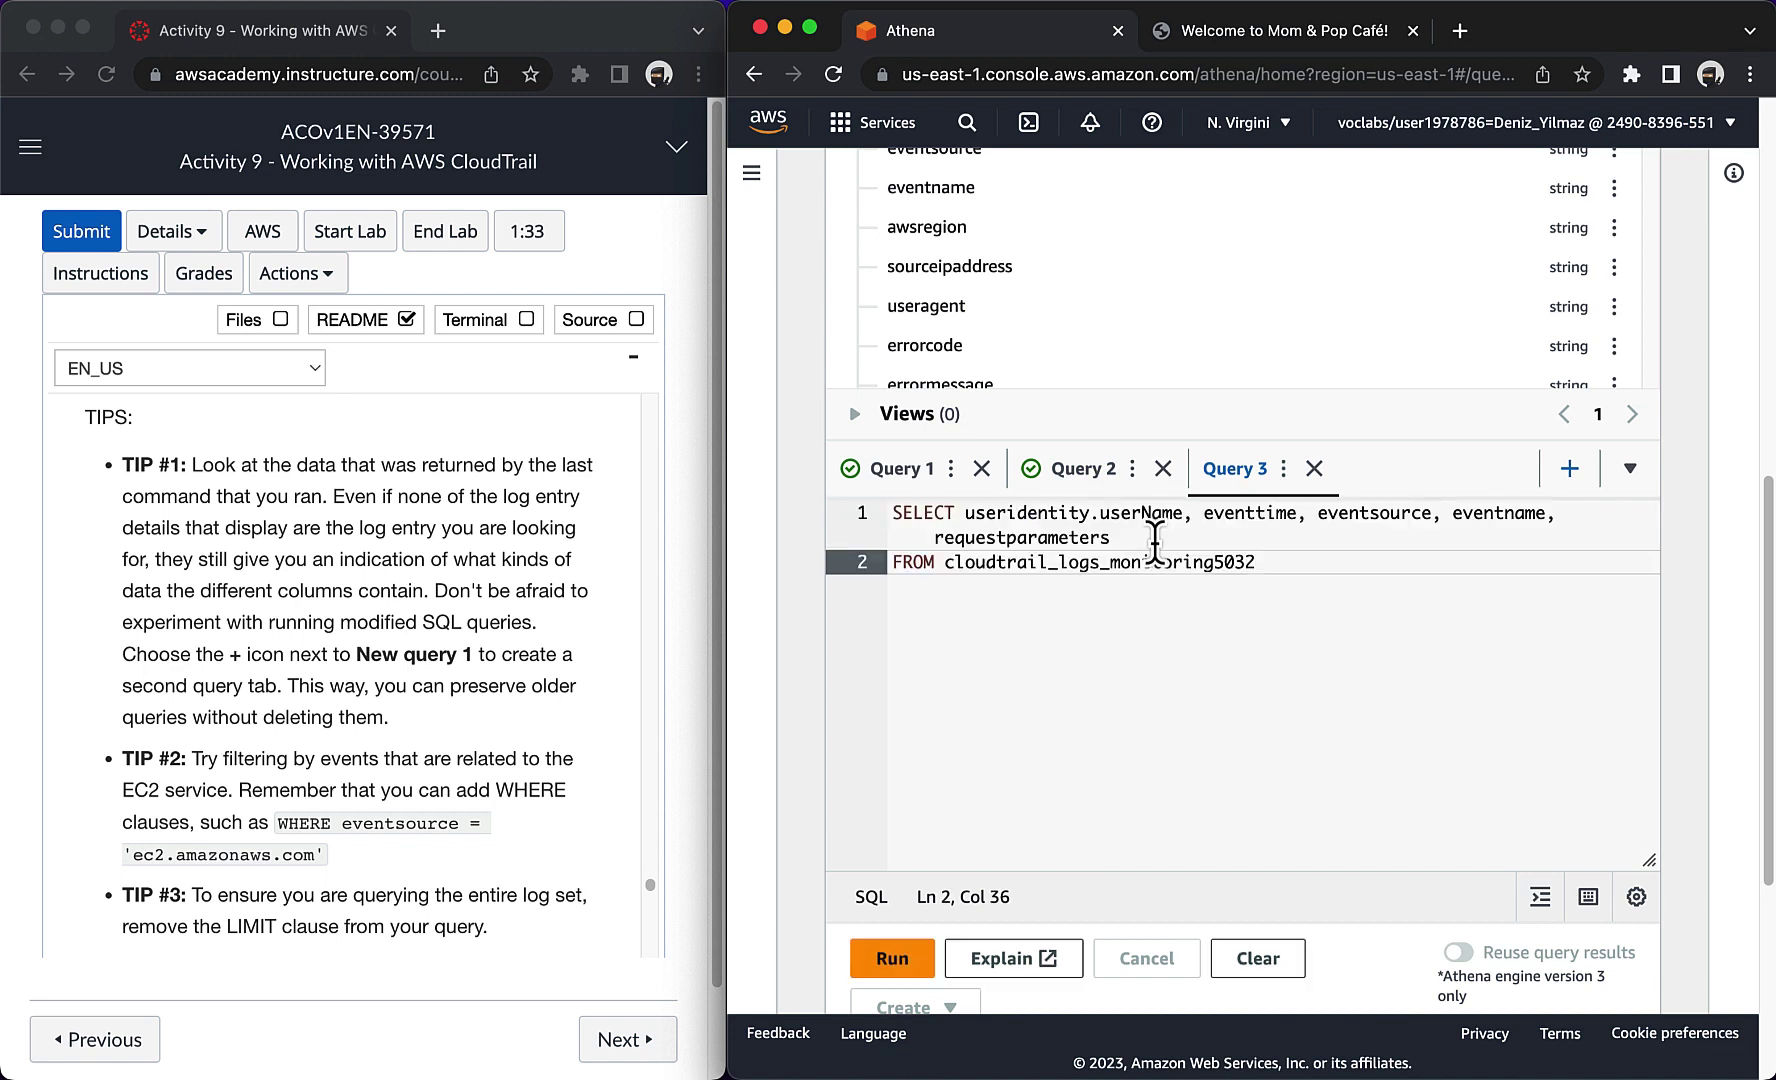
Step: Add the TIP #2 clause WHERE eventsource = 'ec2.amazonaws.com' as the third line of Query 3 and run the query
left_click(339, 782)
left_click_drag(280, 823, 285, 848)
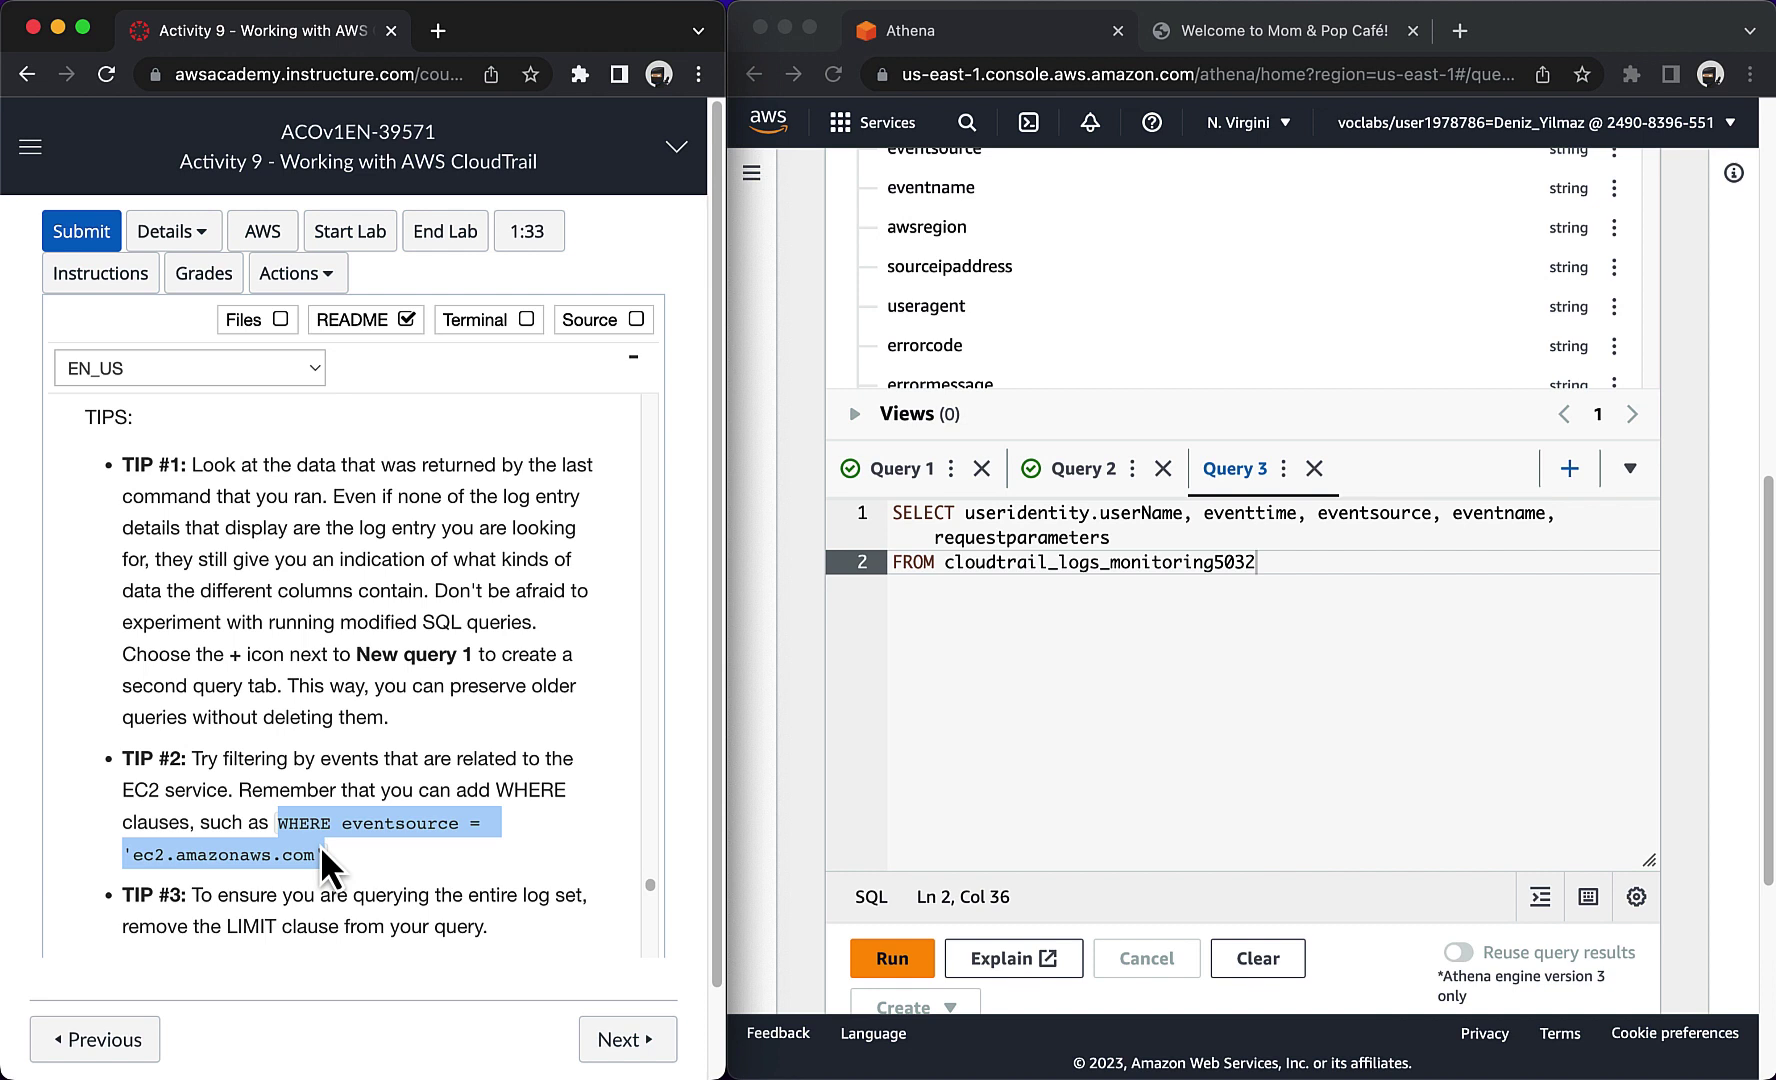
left_click(1372, 572)
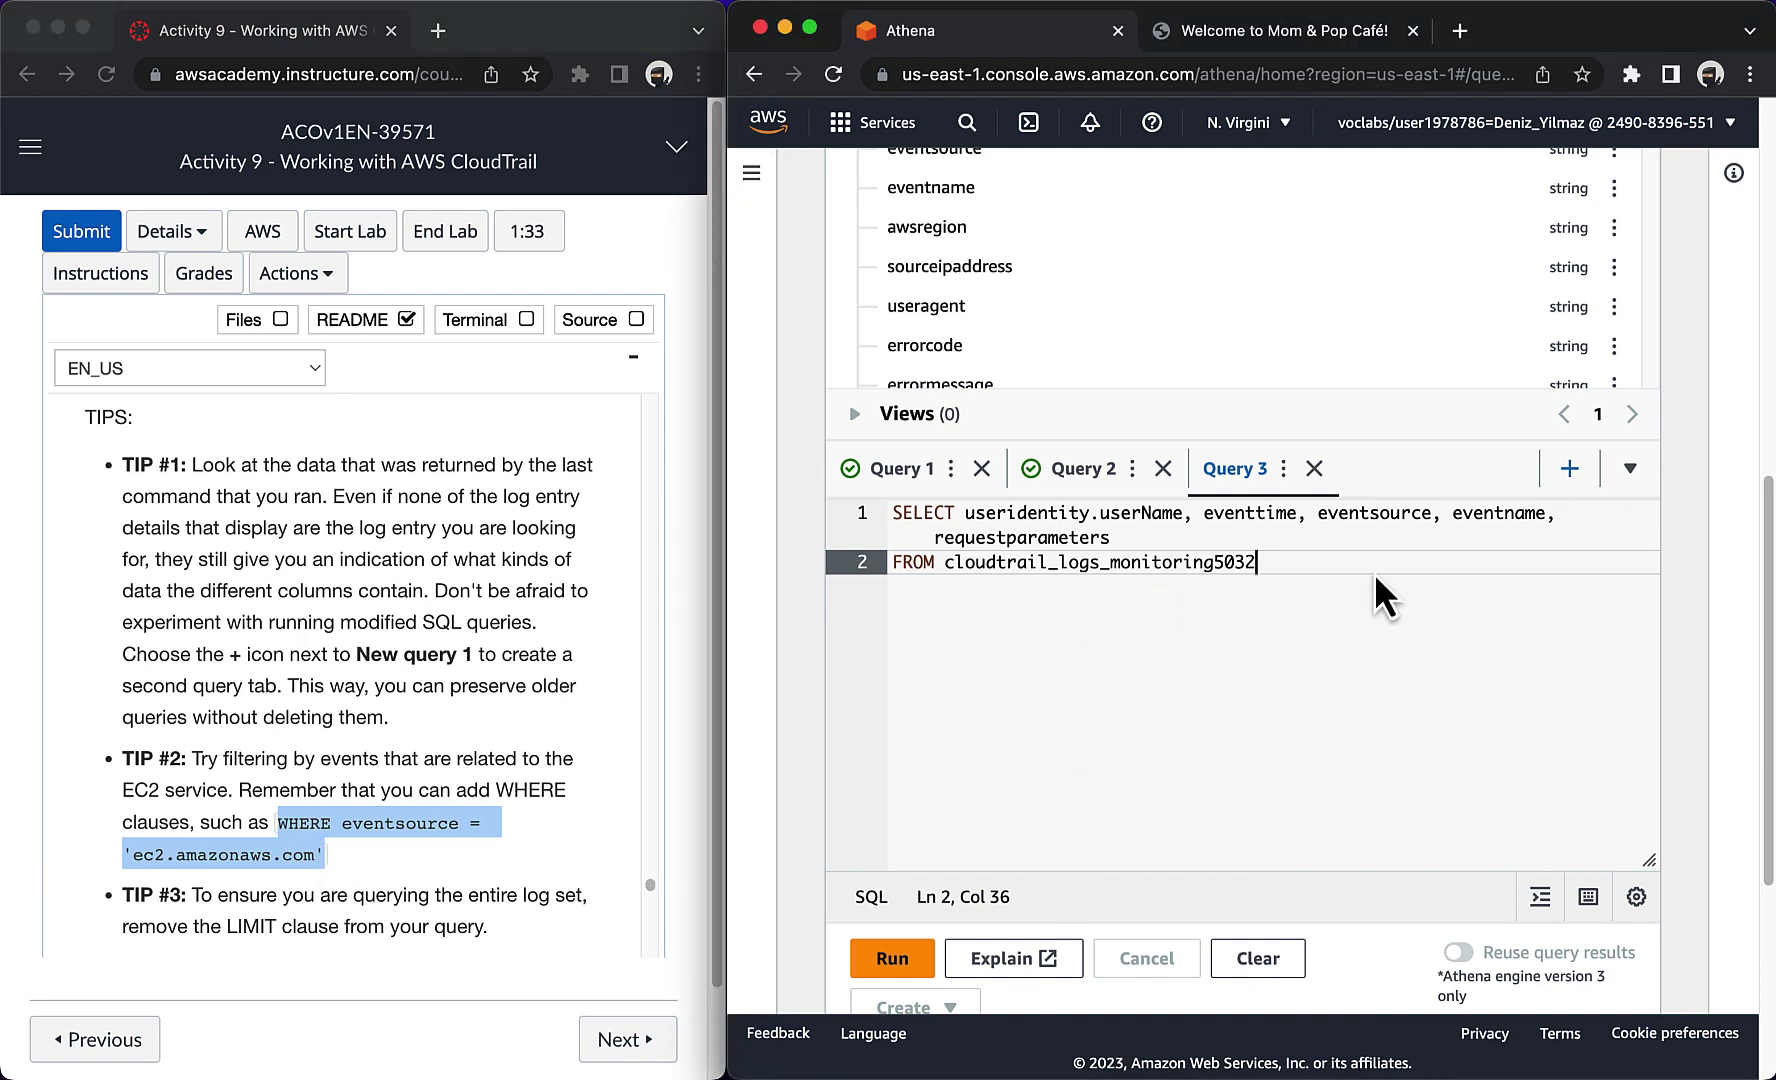
key("Return")
type("WHERE eventsource = 'ec2.amazonaws.com'")
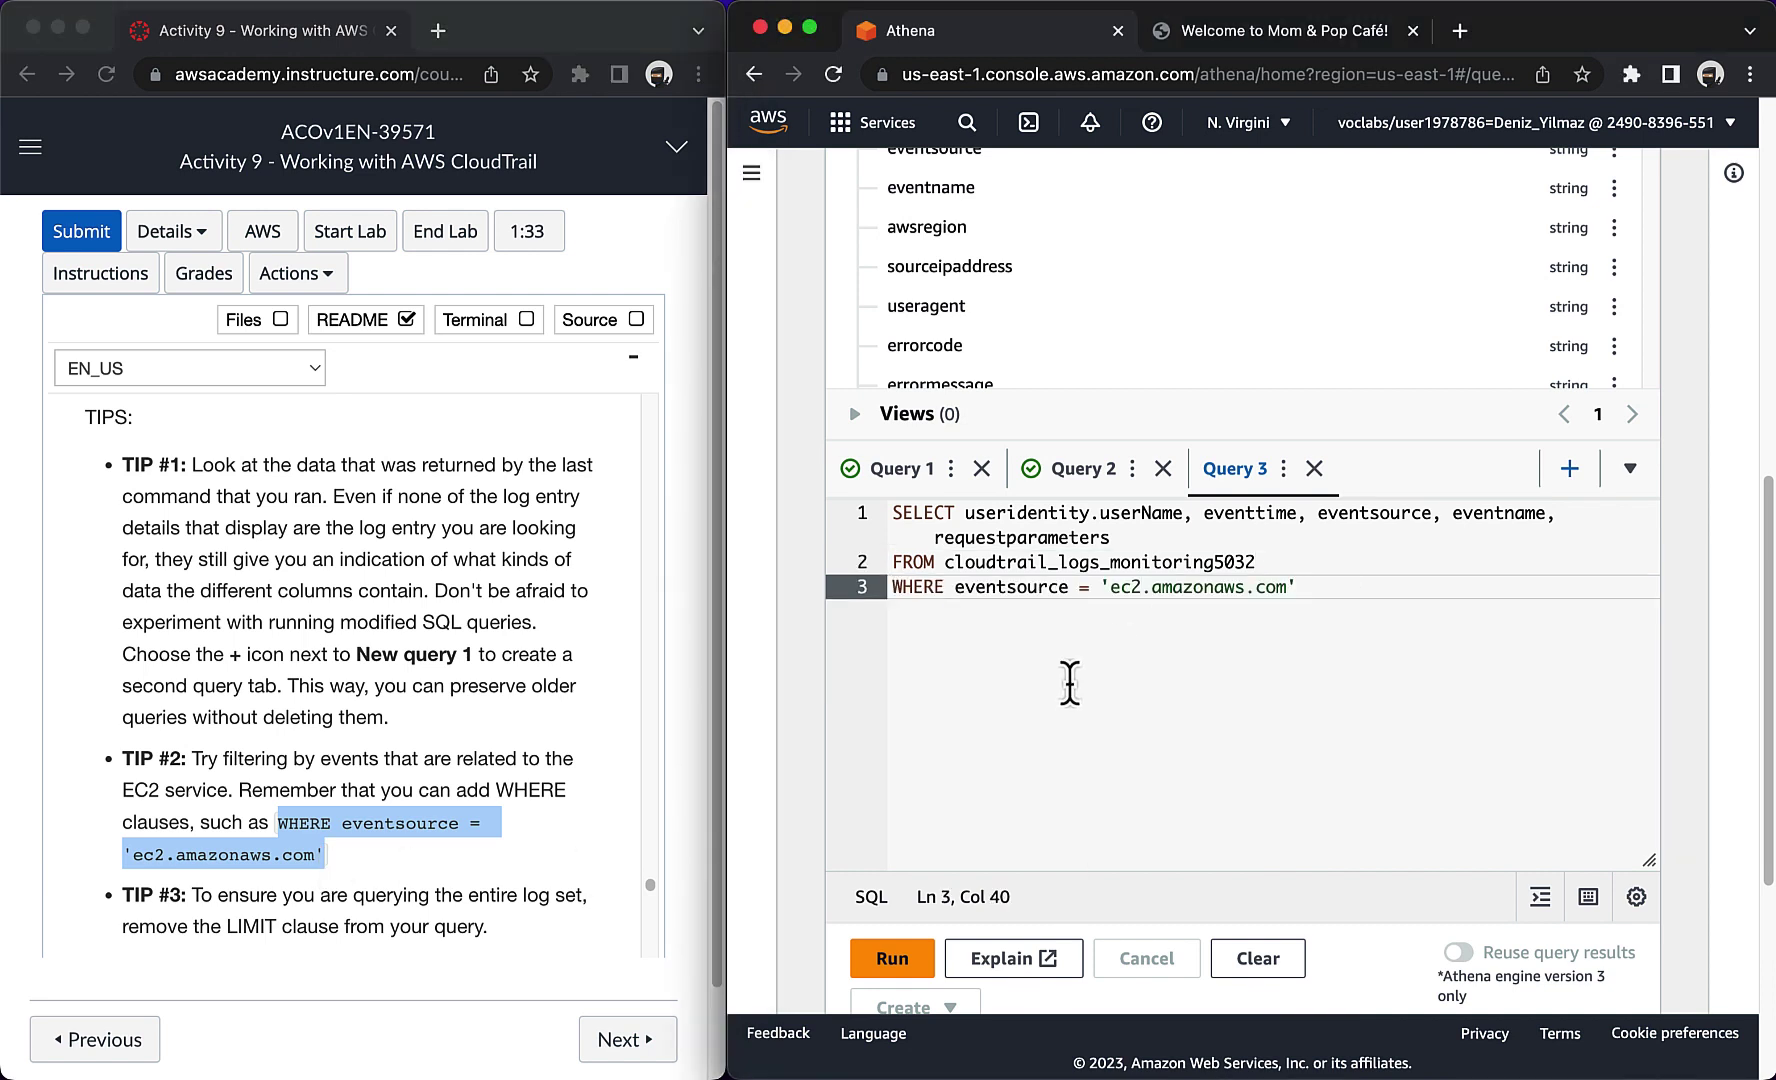
left_click(888, 960)
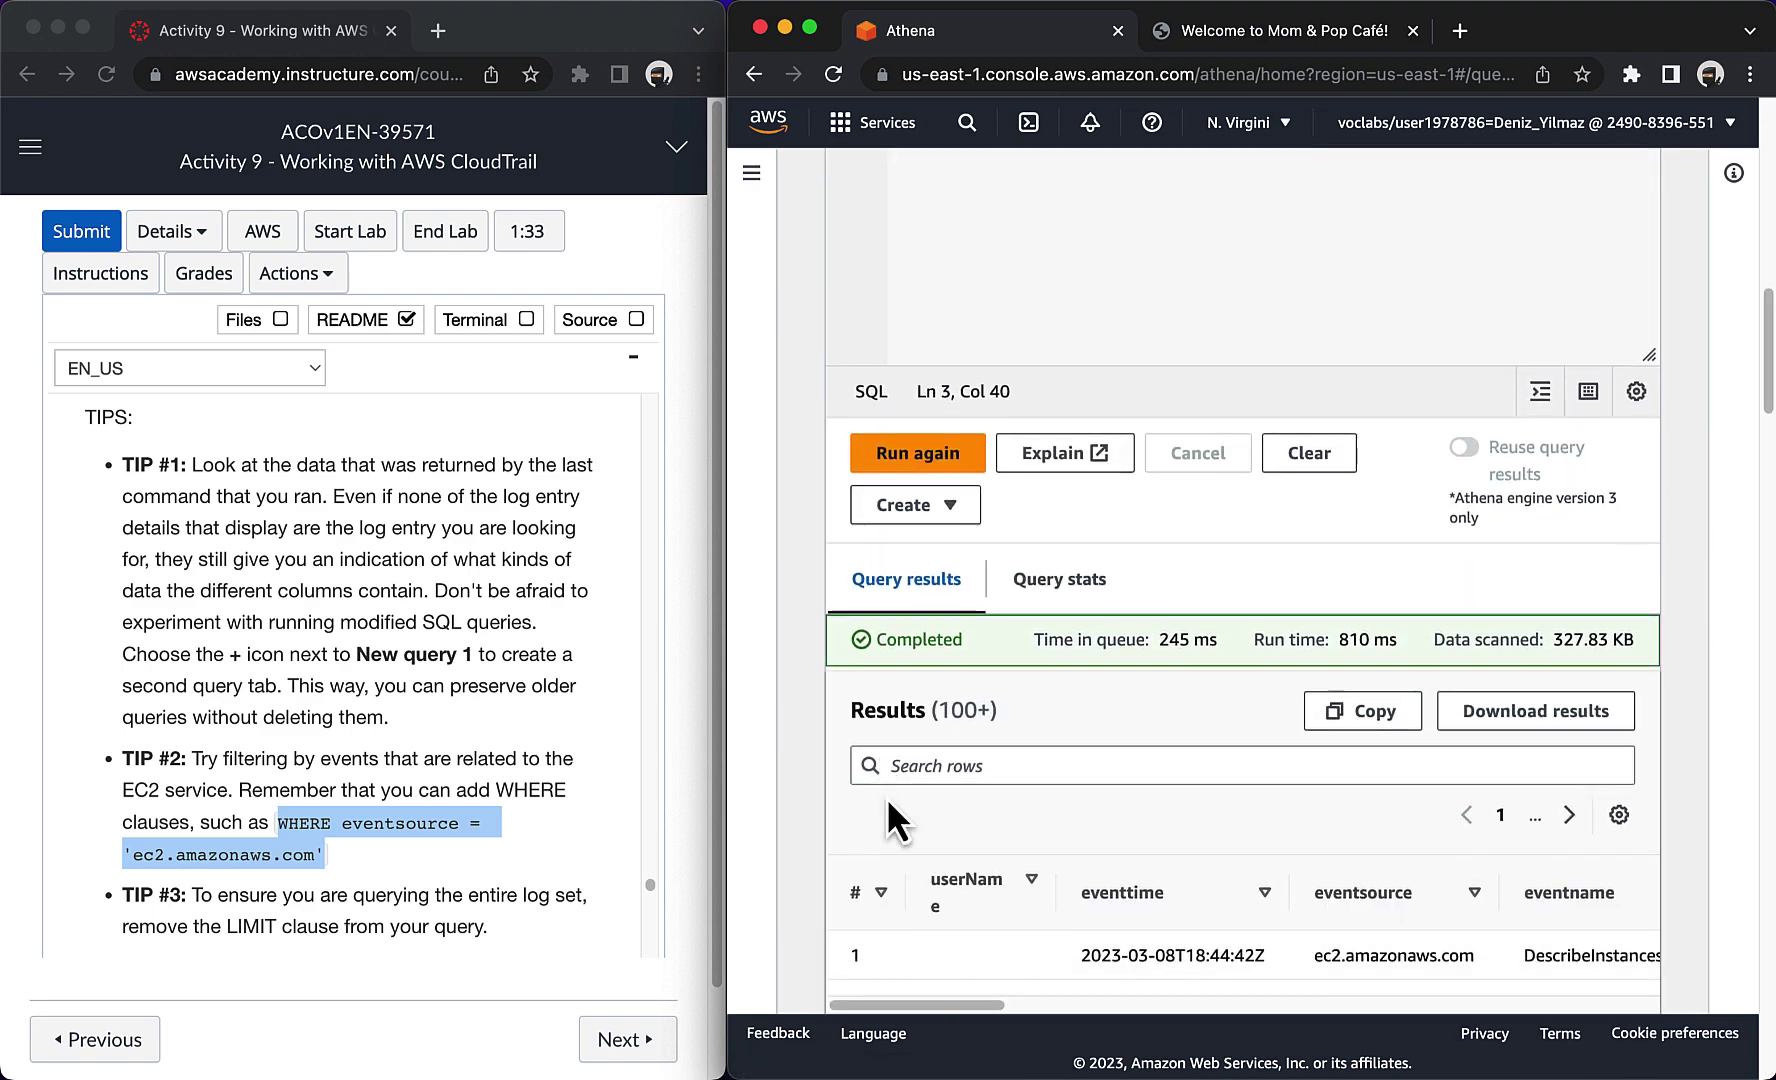
Step: Look through the userName and eventname columns of the rows returned by the EC2-filtered query
scroll(887, 796, "down", 4)
scroll(900, 810, "down", 2)
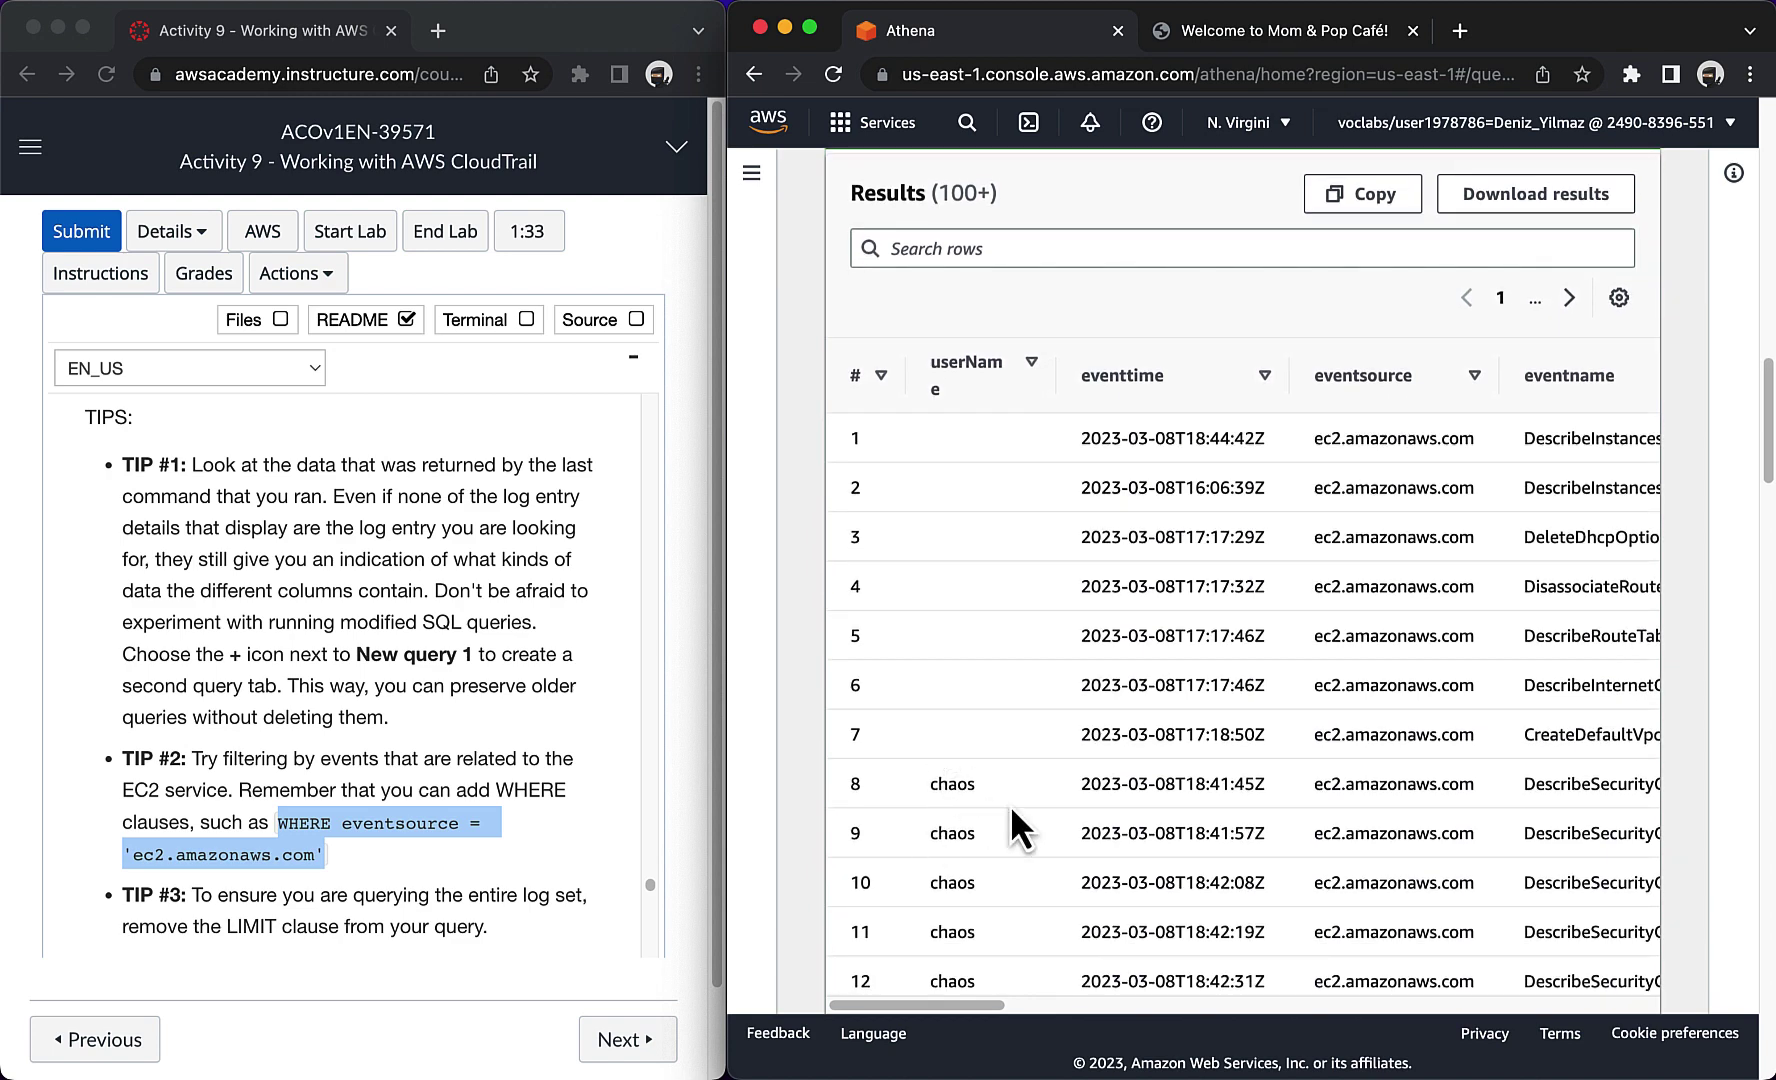
scroll(1018, 808, "right", 1)
scroll(1018, 808, "down", 1)
scroll(1018, 808, "down", 5)
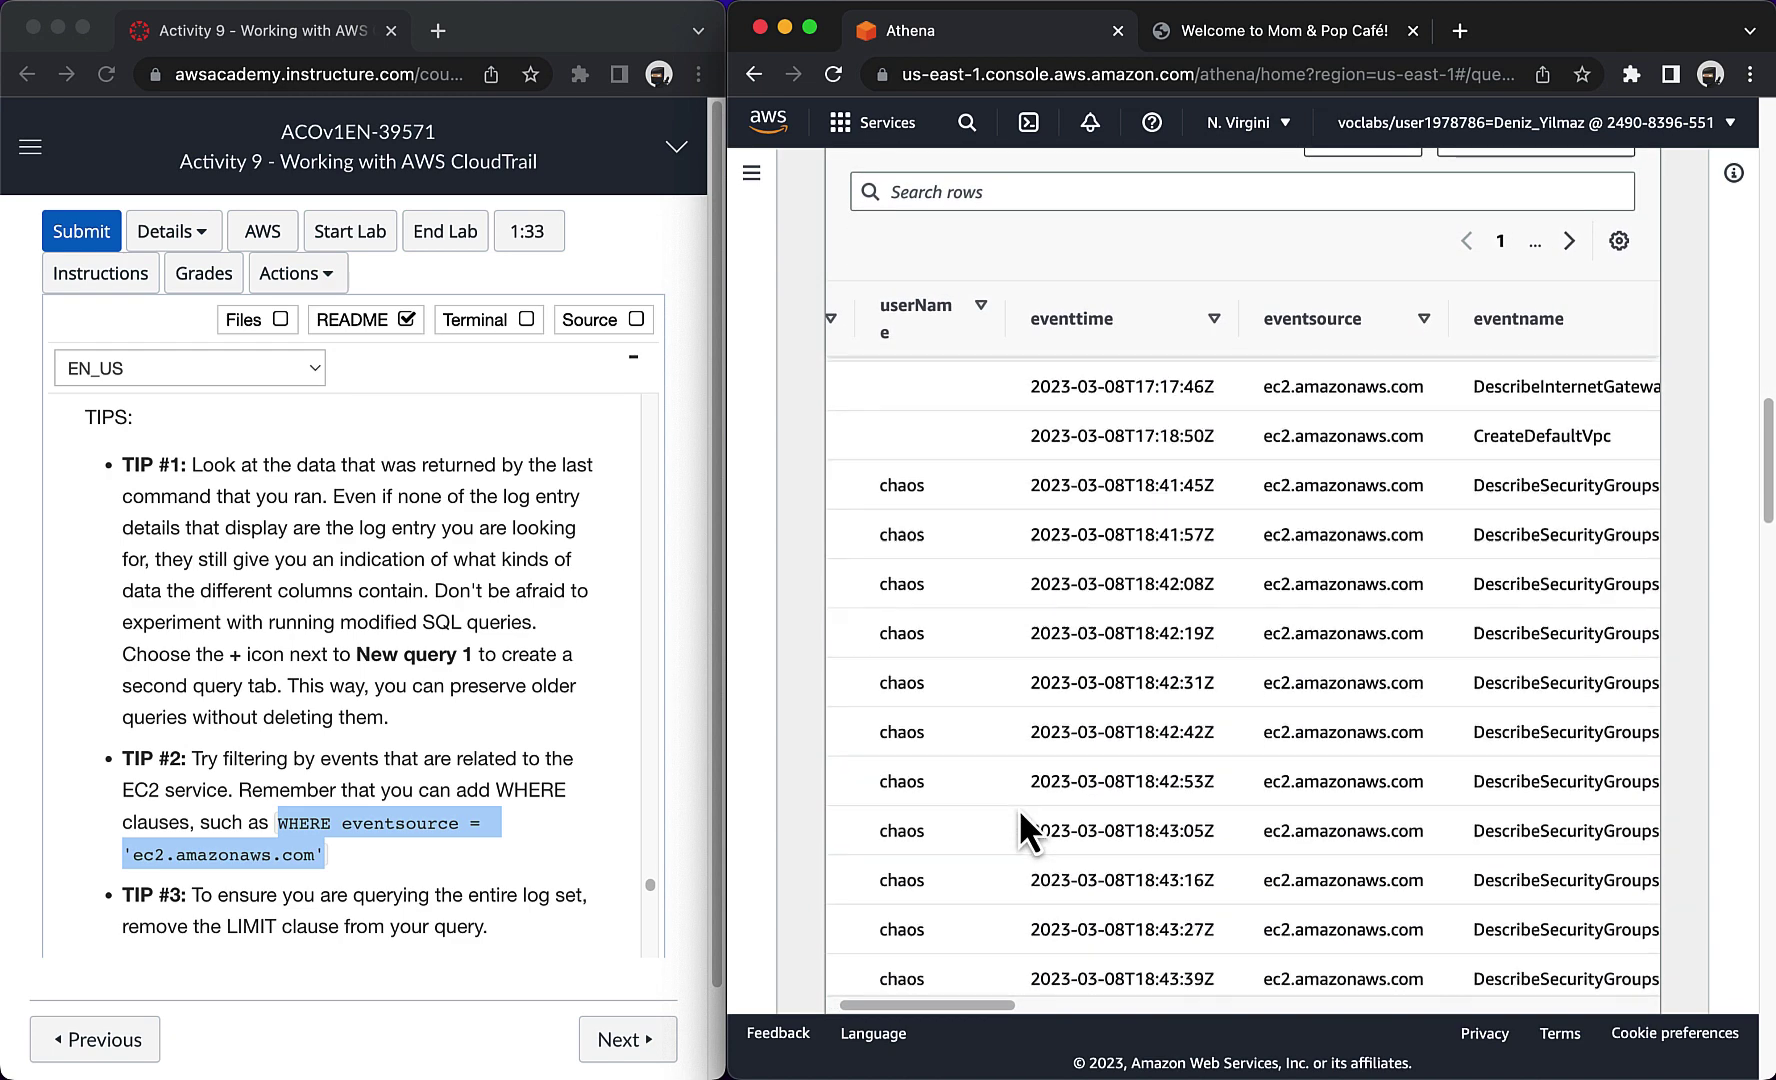
scroll(1018, 808, "down", 6)
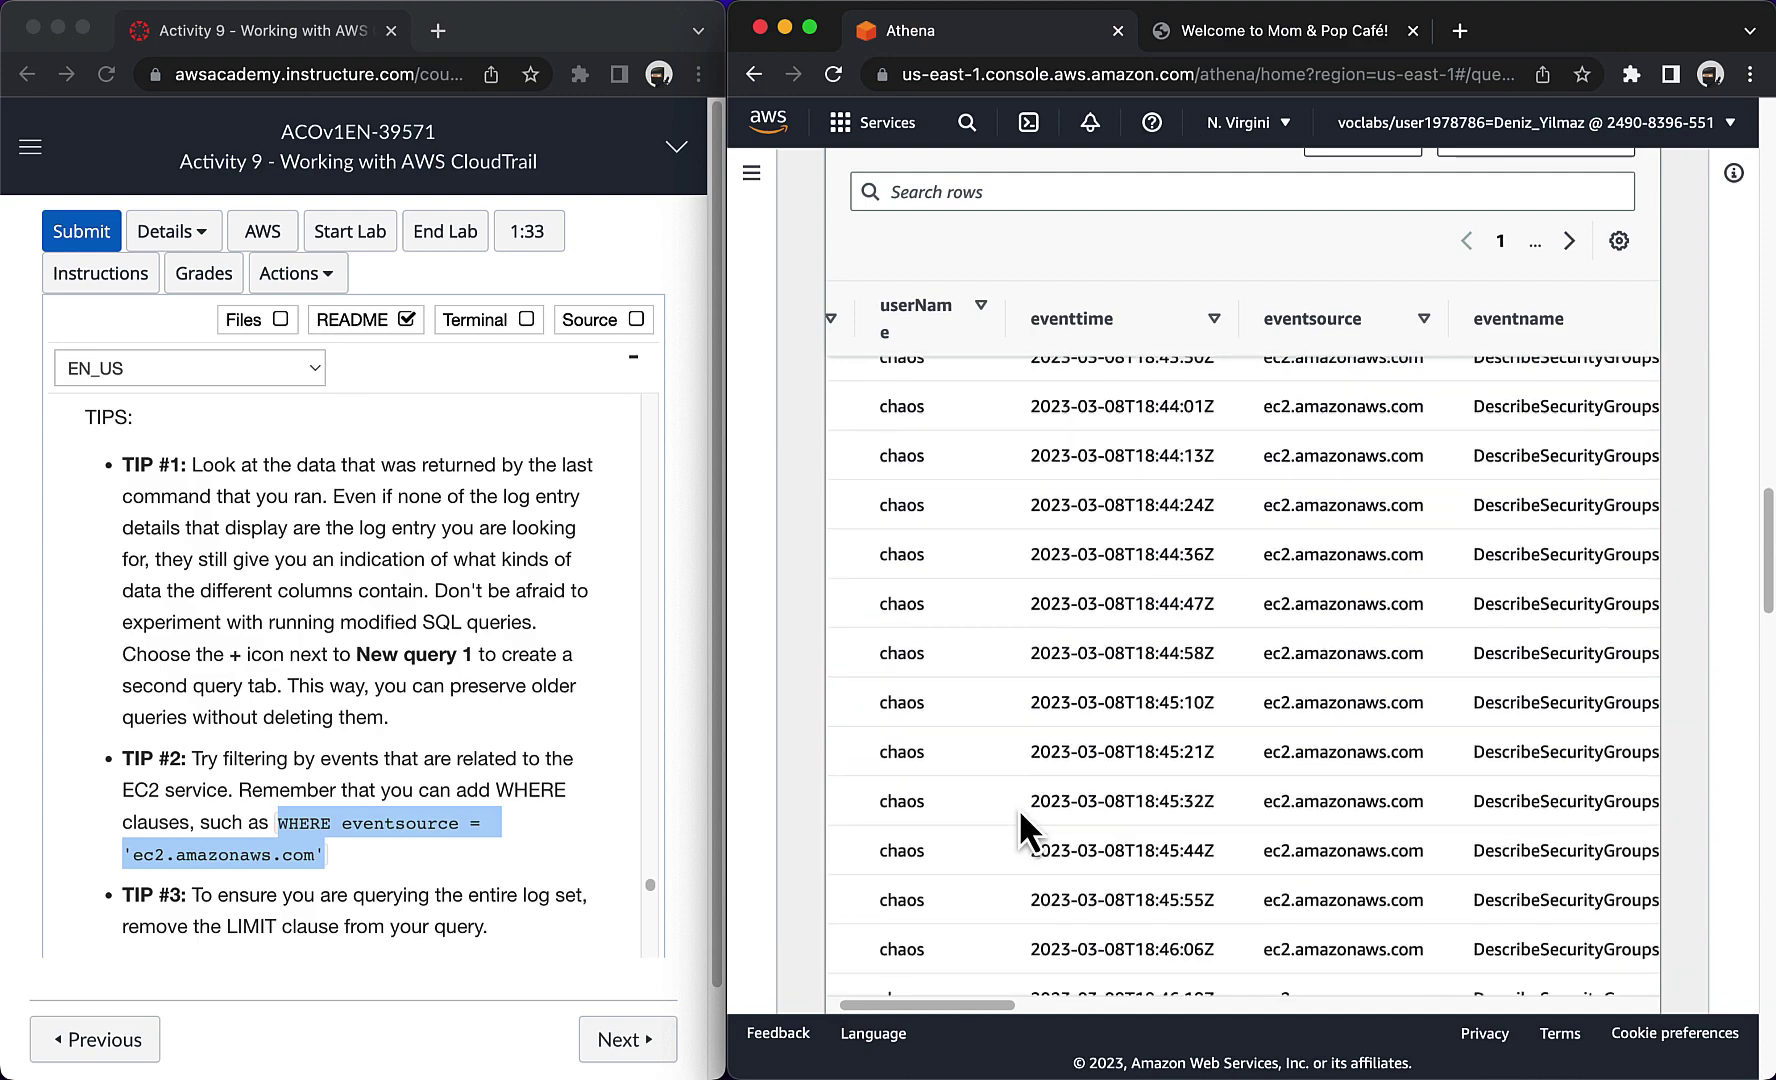
scroll(1018, 808, "down", 6)
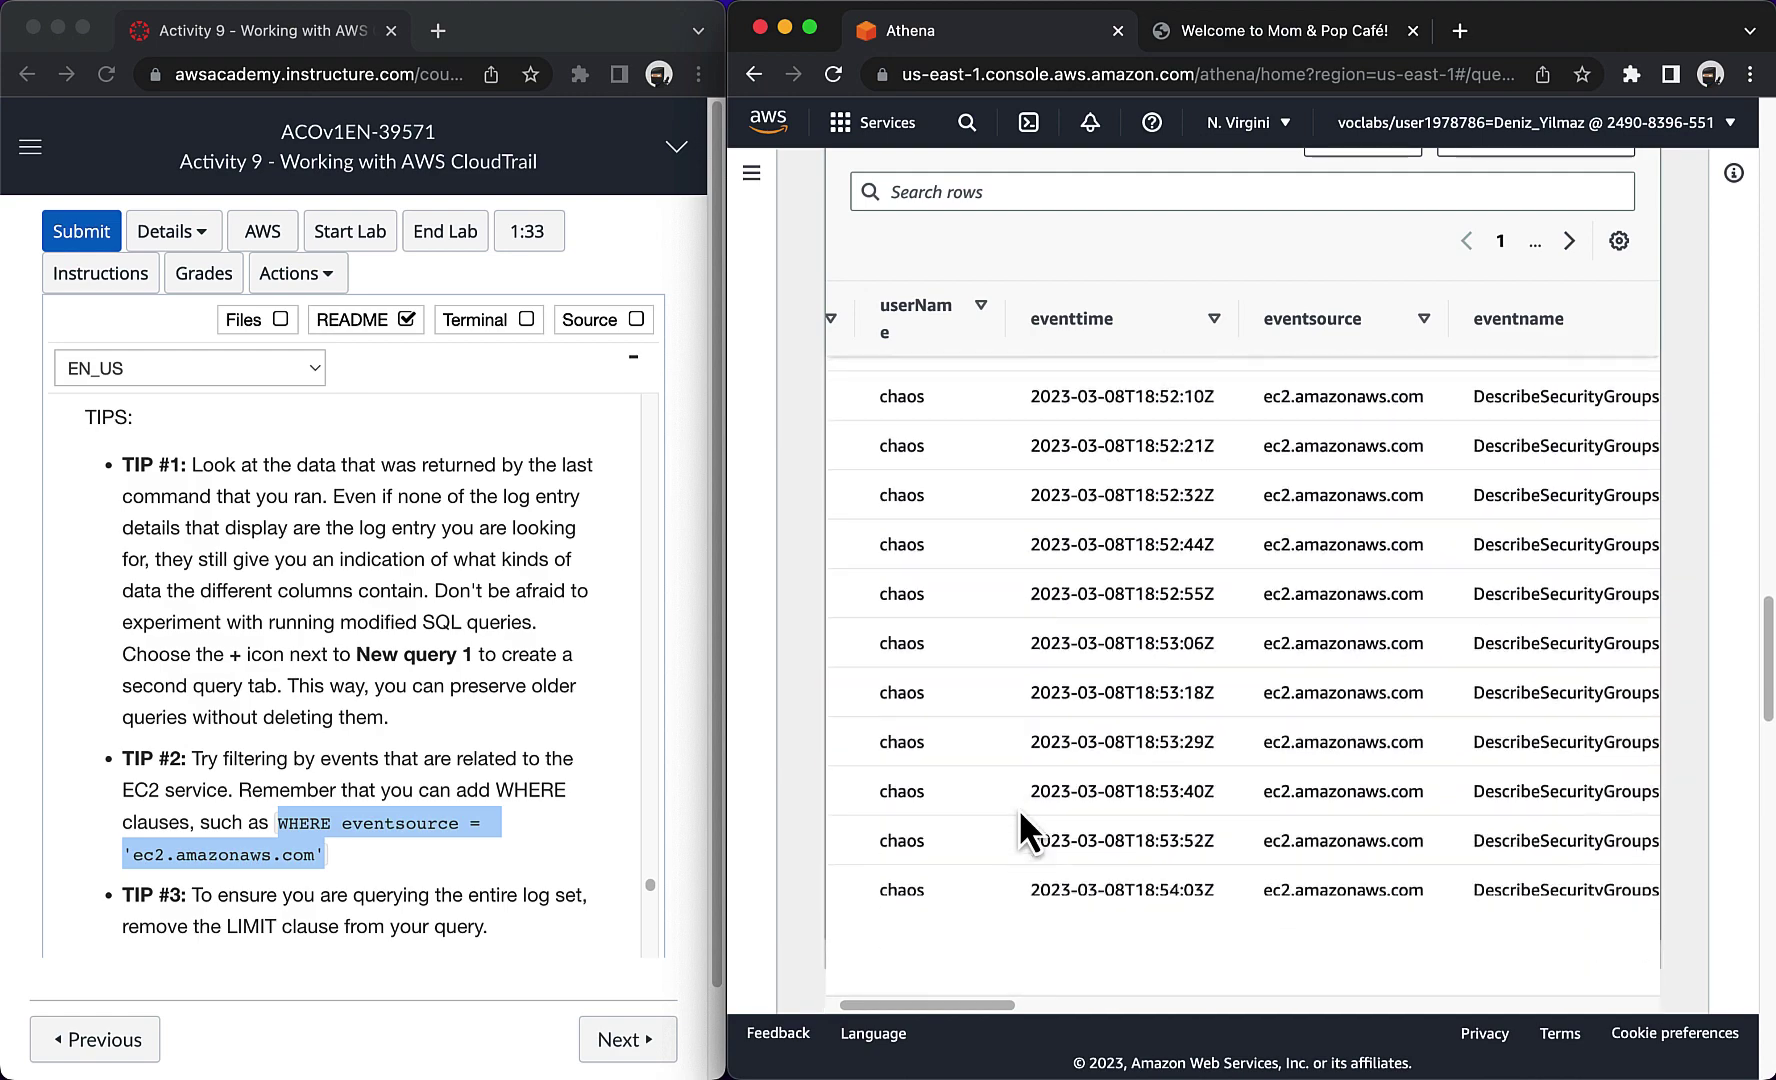
scroll(1018, 808, "down", 6)
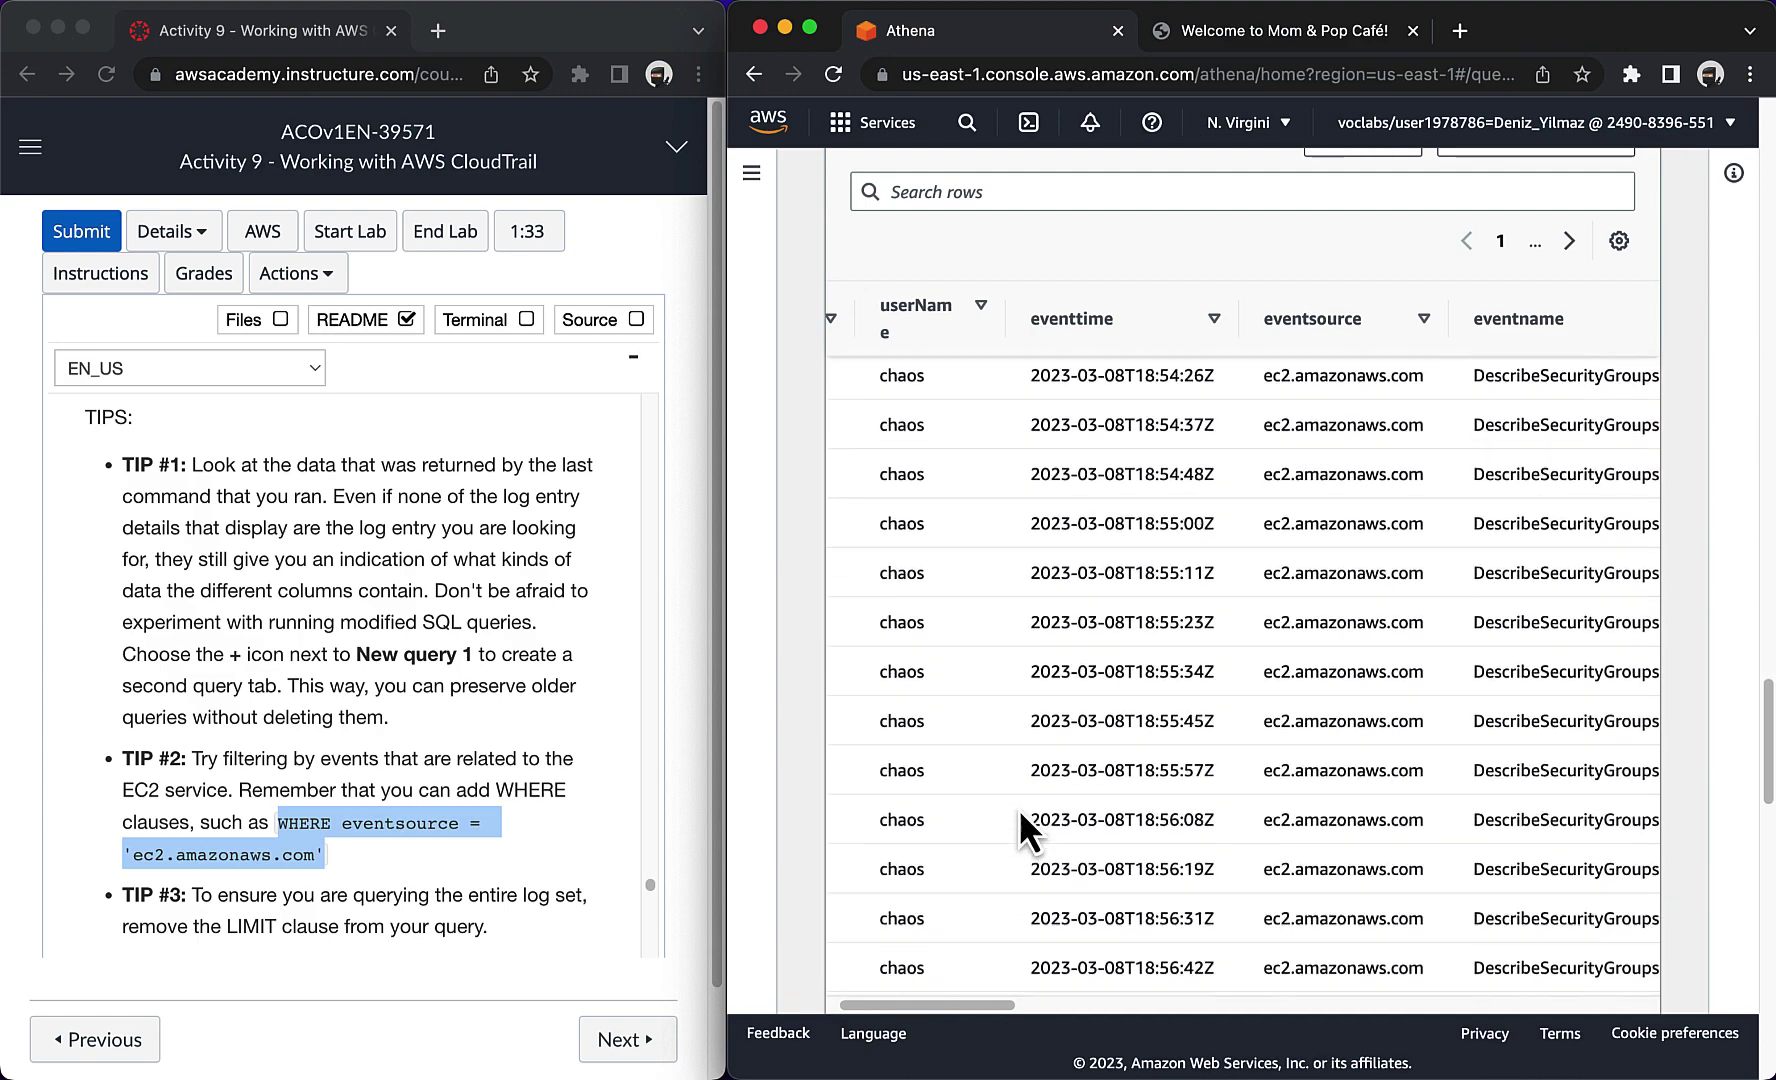
scroll(1018, 808, "down", 5)
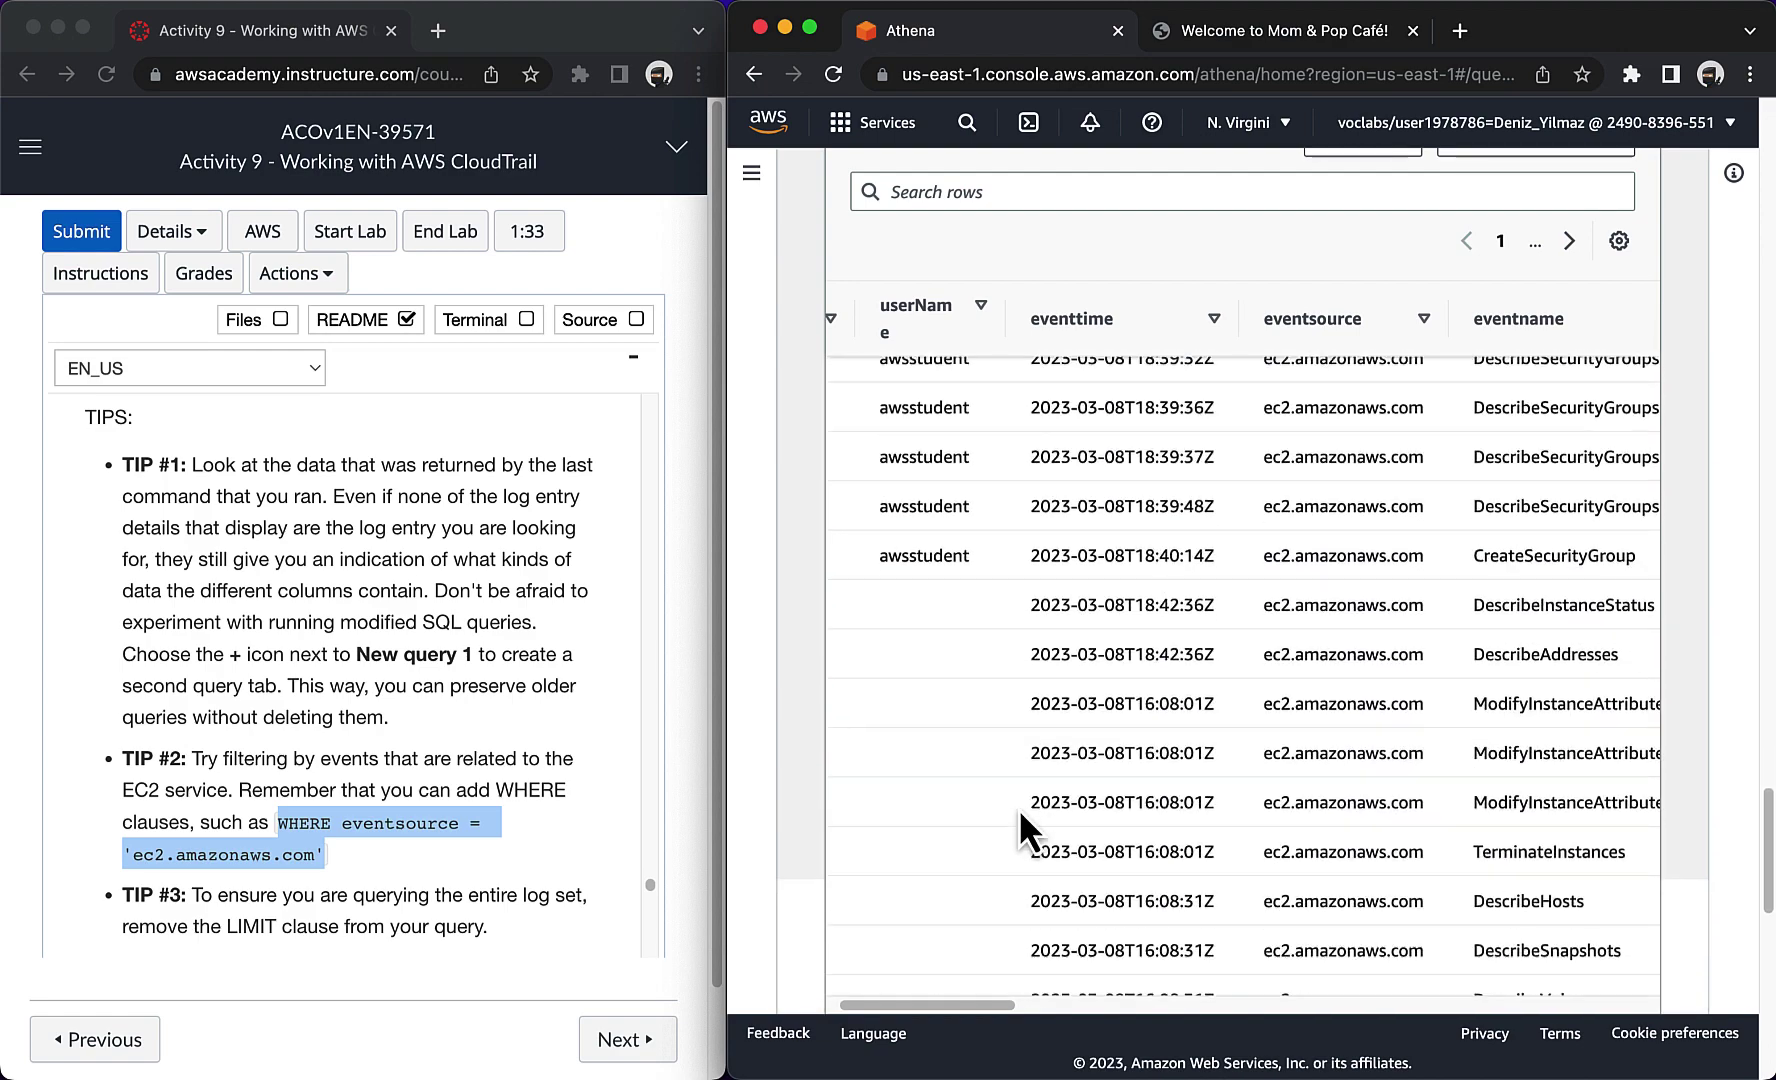
scroll(1018, 808, "up", 4)
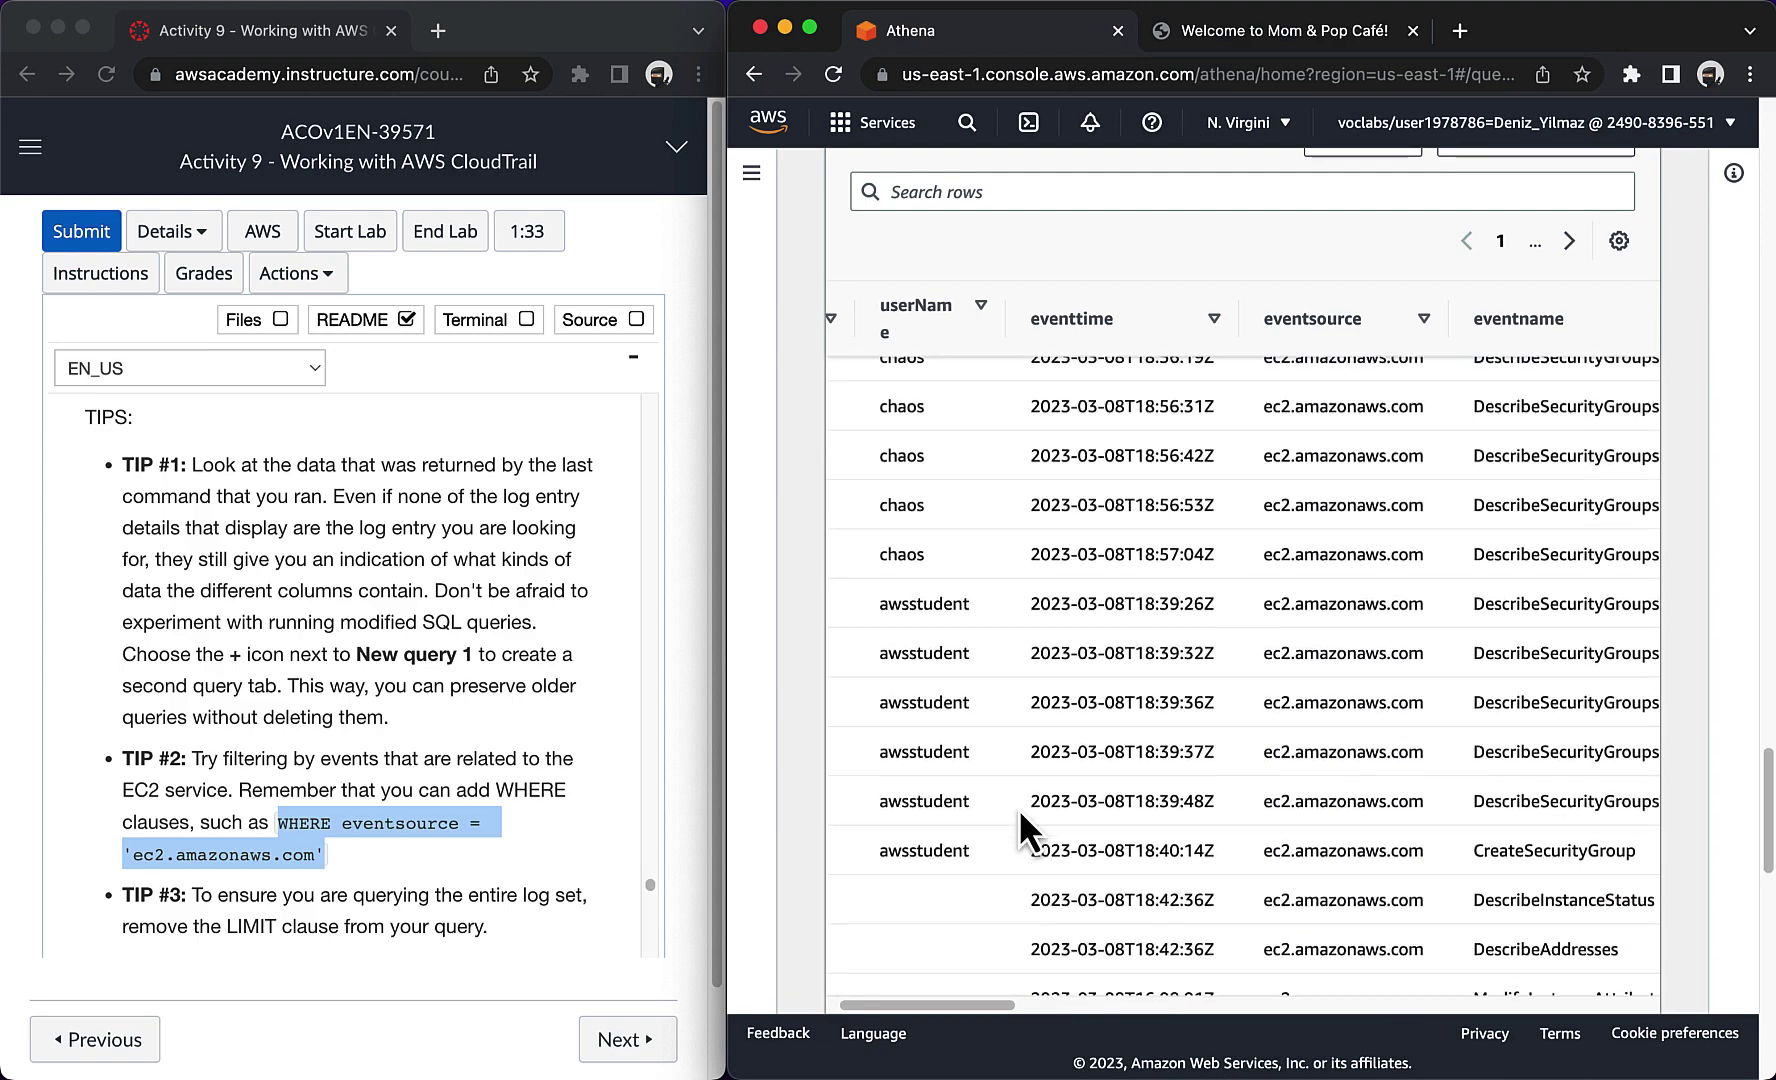
scroll(1013, 720, "down", 2)
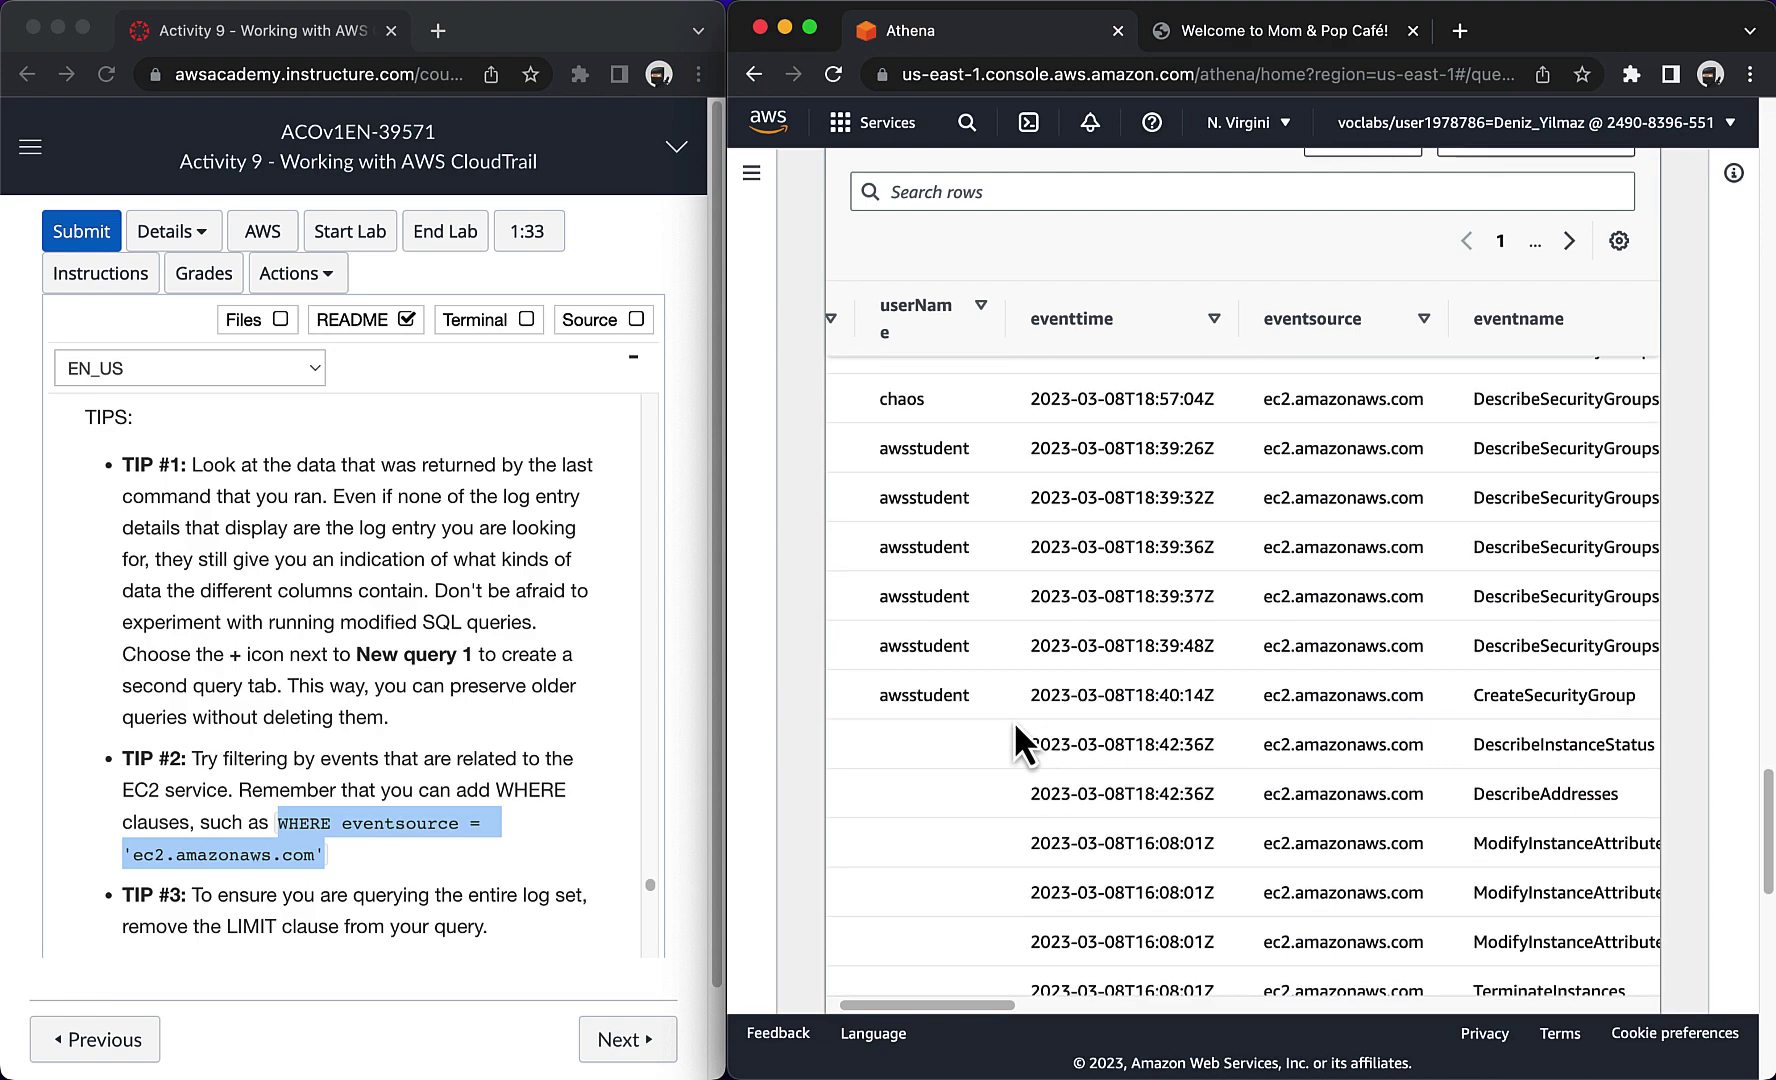
scroll(1014, 722, "down", 8)
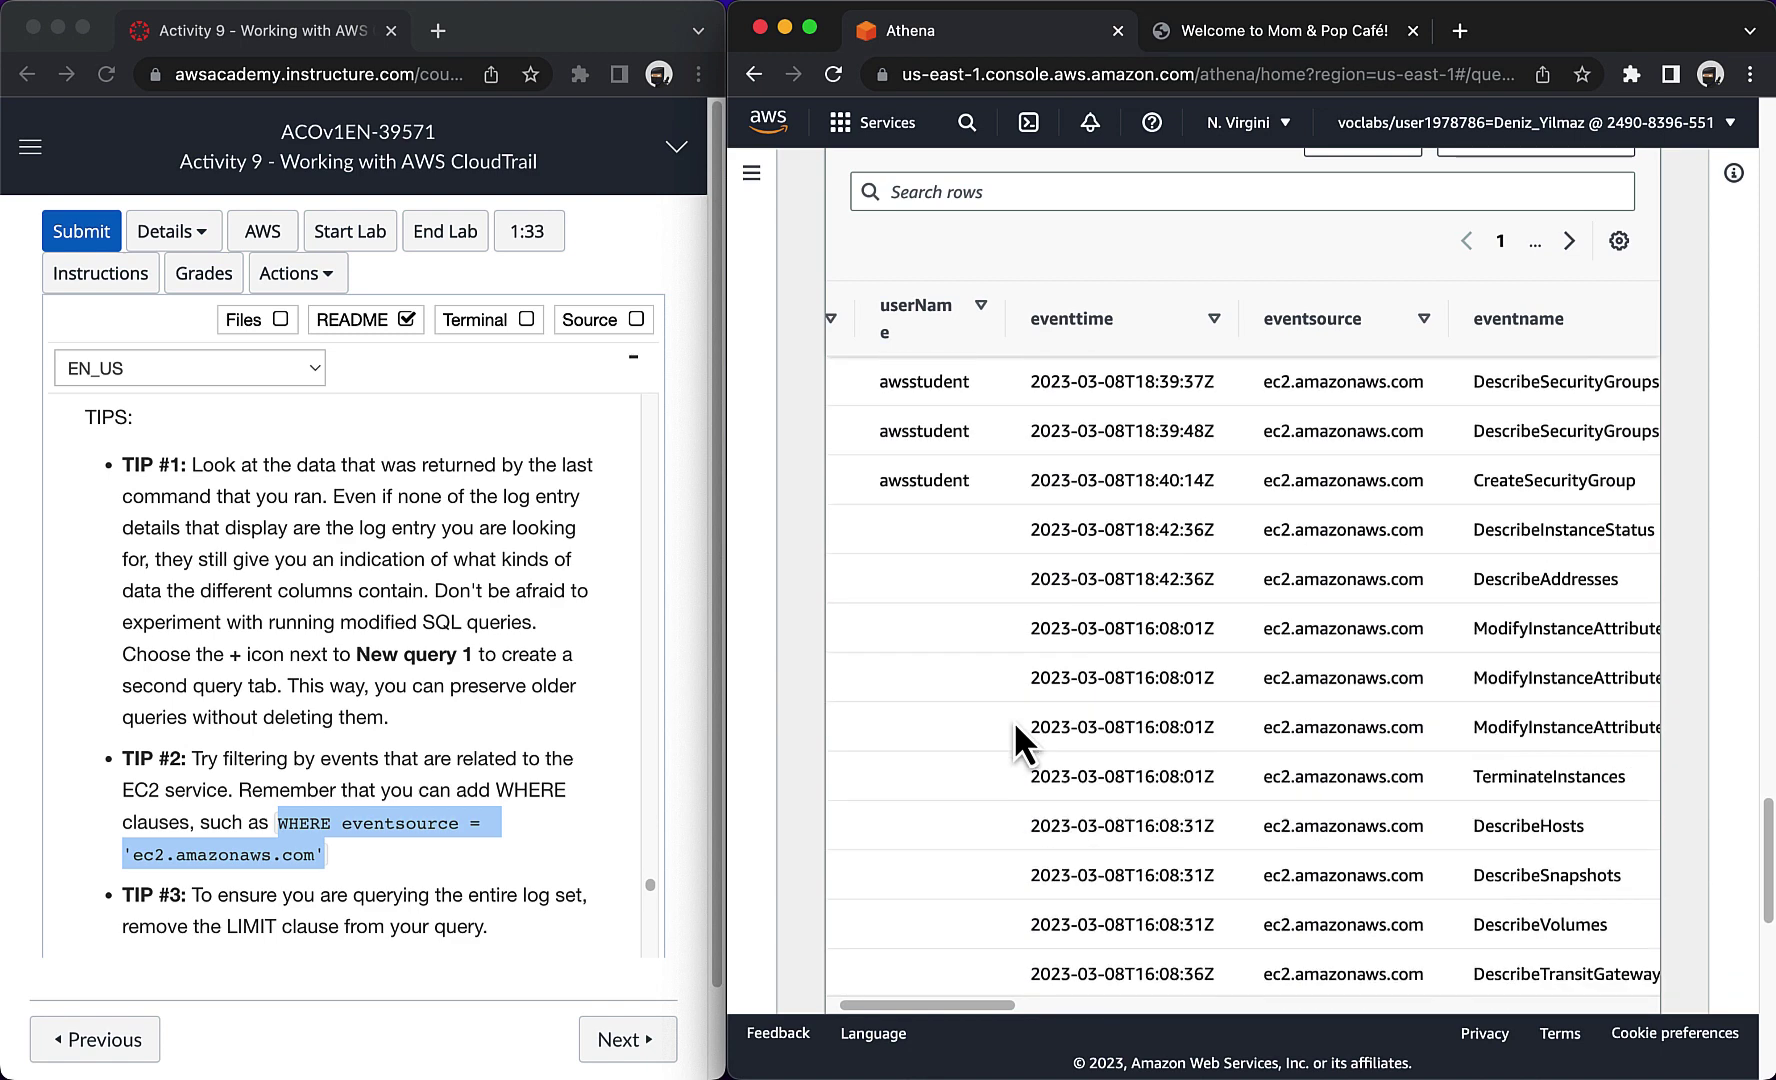
scroll(1013, 720, "up", 2)
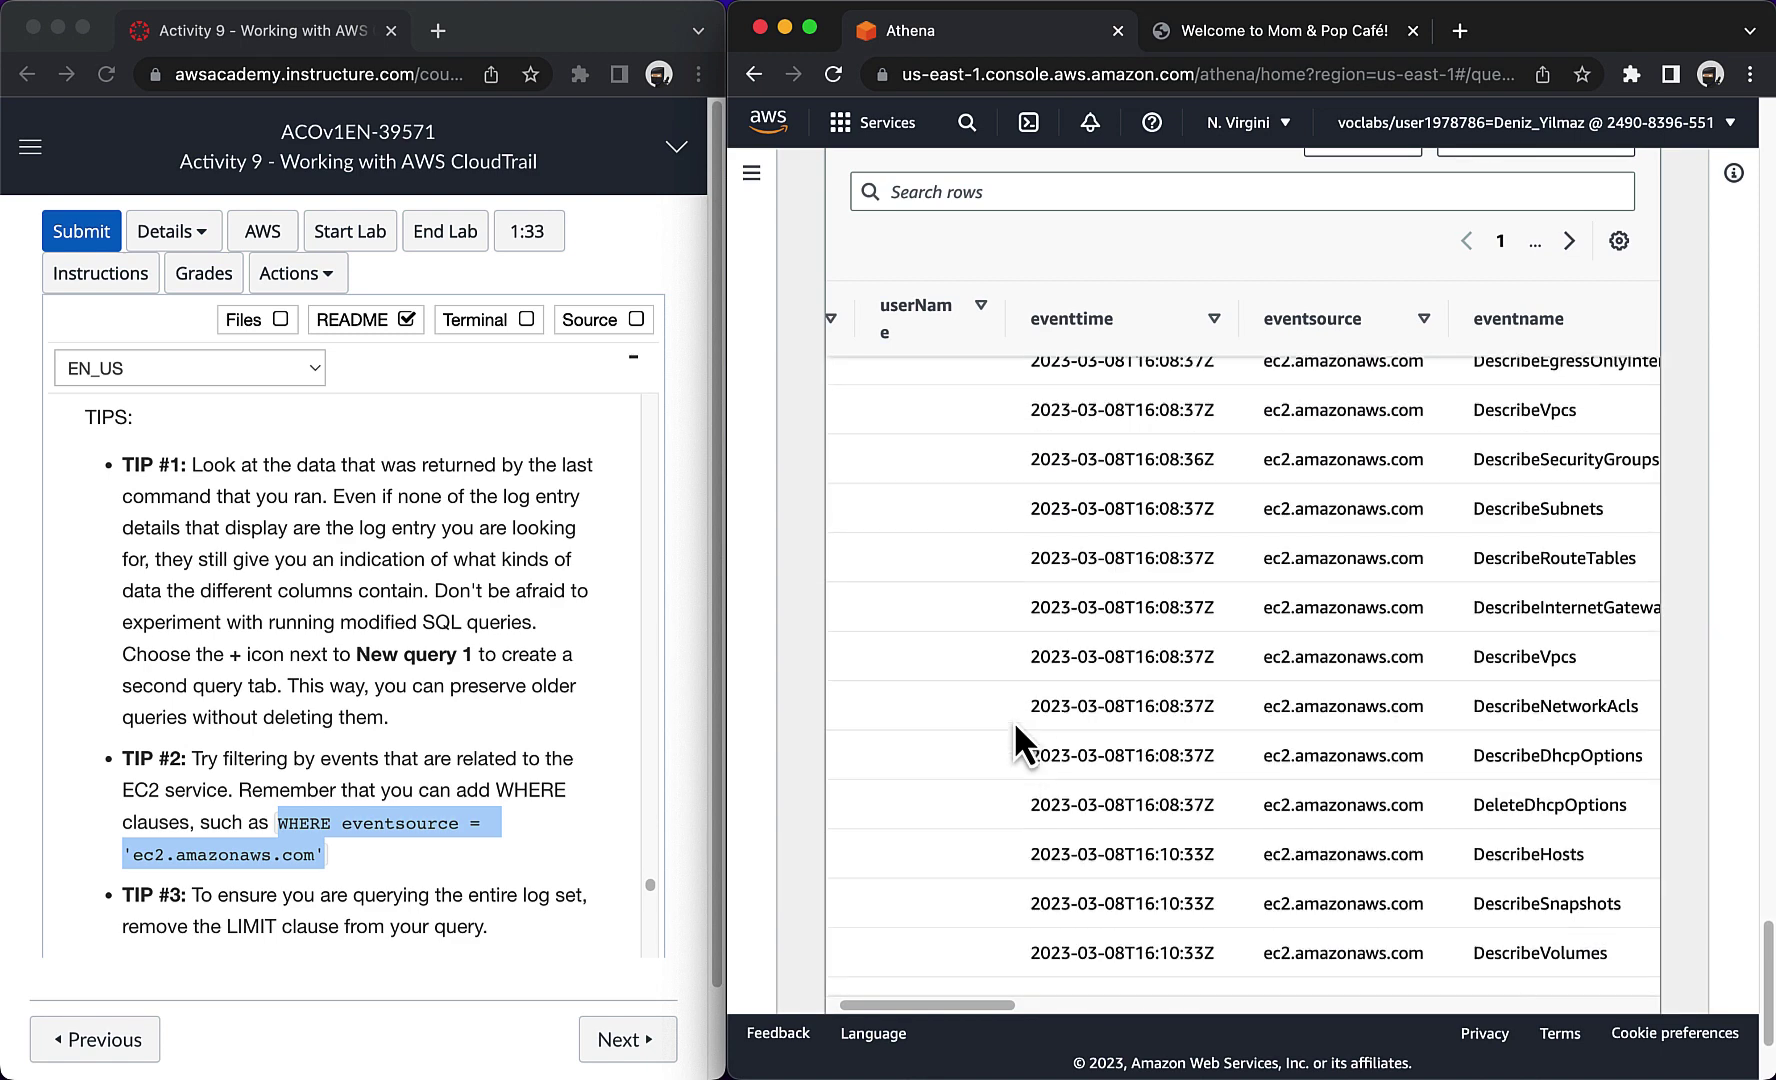
Step: Read TIP #4 to TIP #6 in the lab instructions and compare them with the eventname values in the results
left_click(266, 684)
scroll(266, 684, "down", 5)
scroll(266, 684, "down", 3)
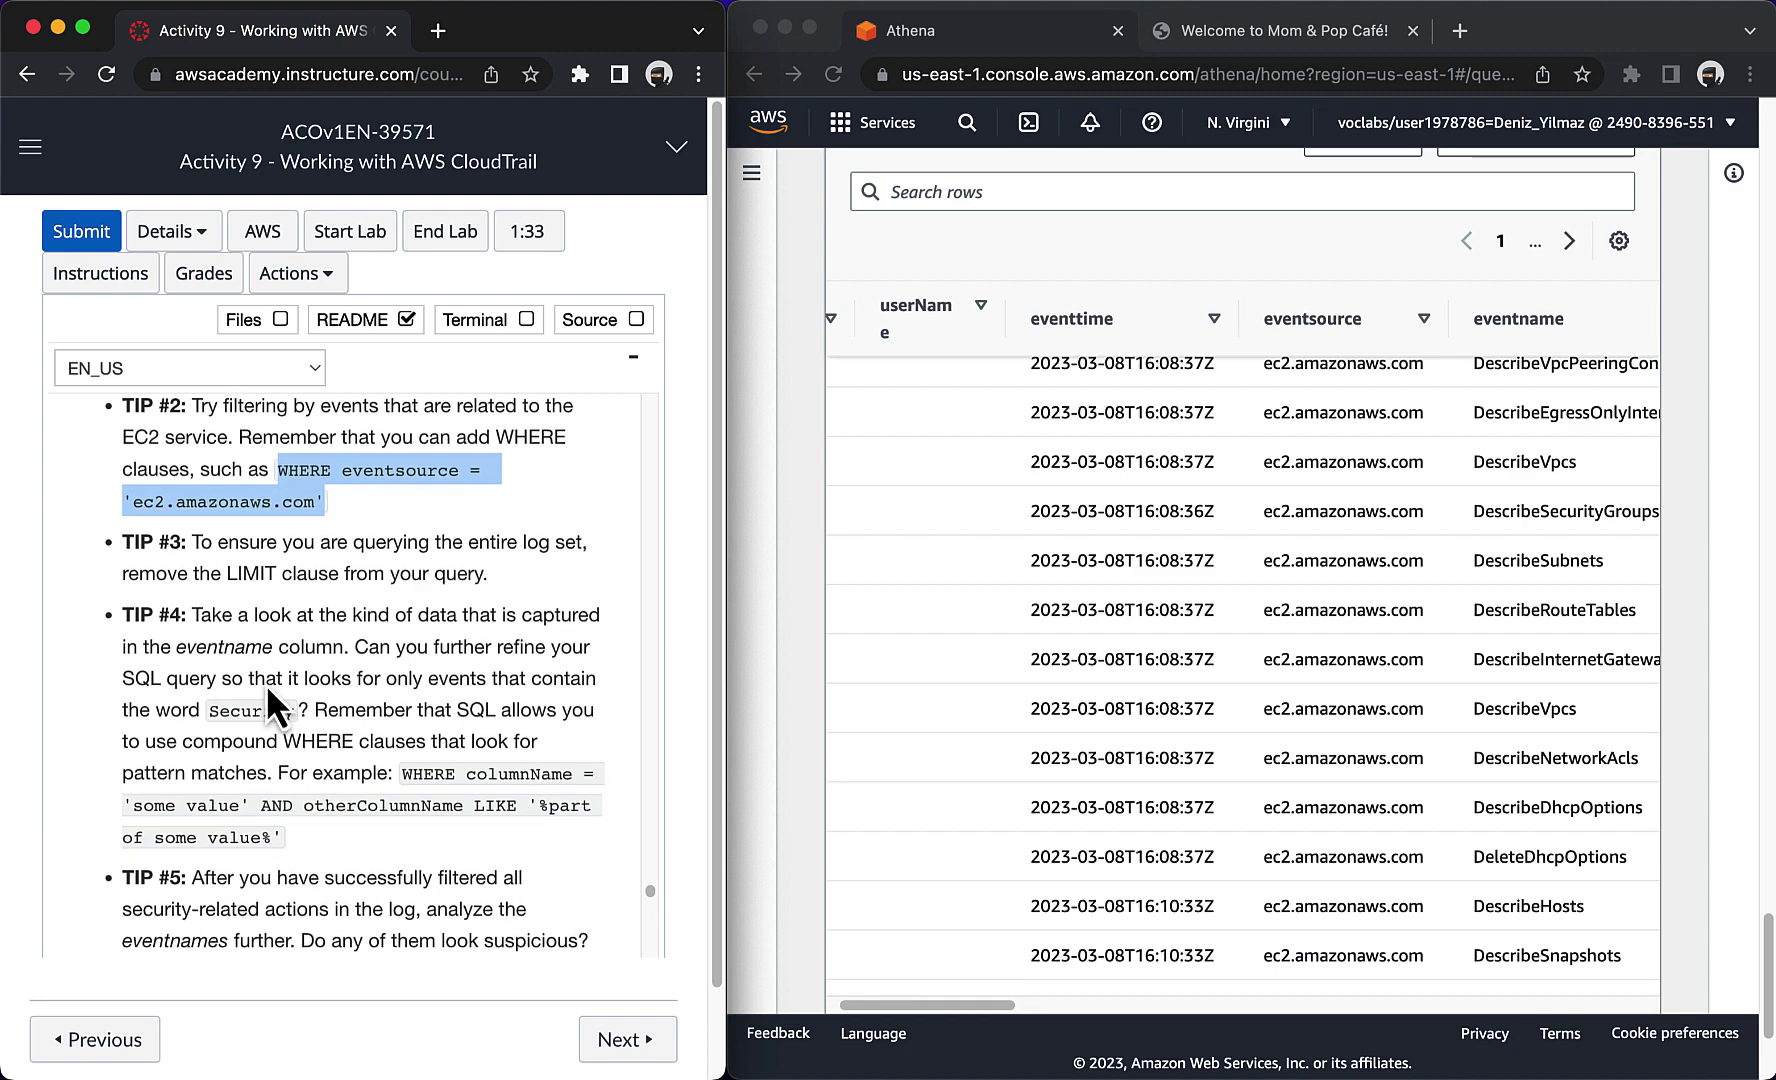
left_click(262, 620)
scroll(262, 620, "down", 3)
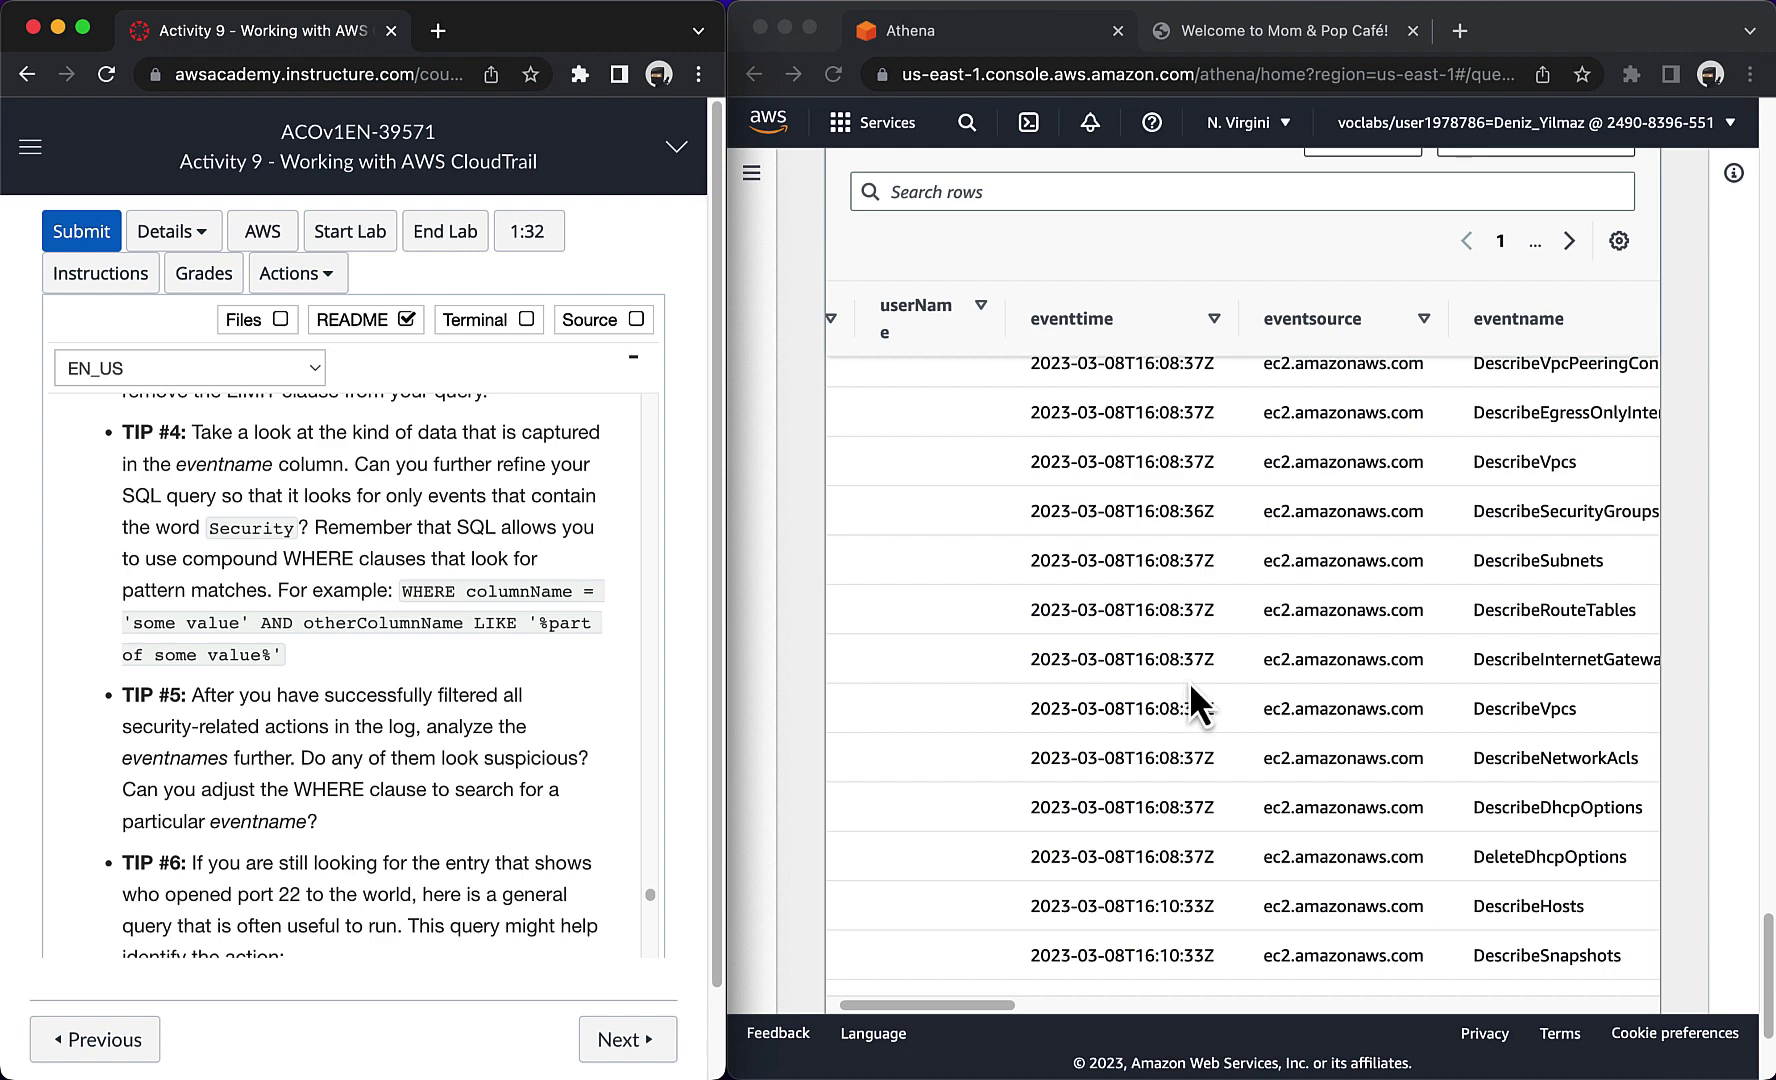
scroll(1395, 782, "down", 2)
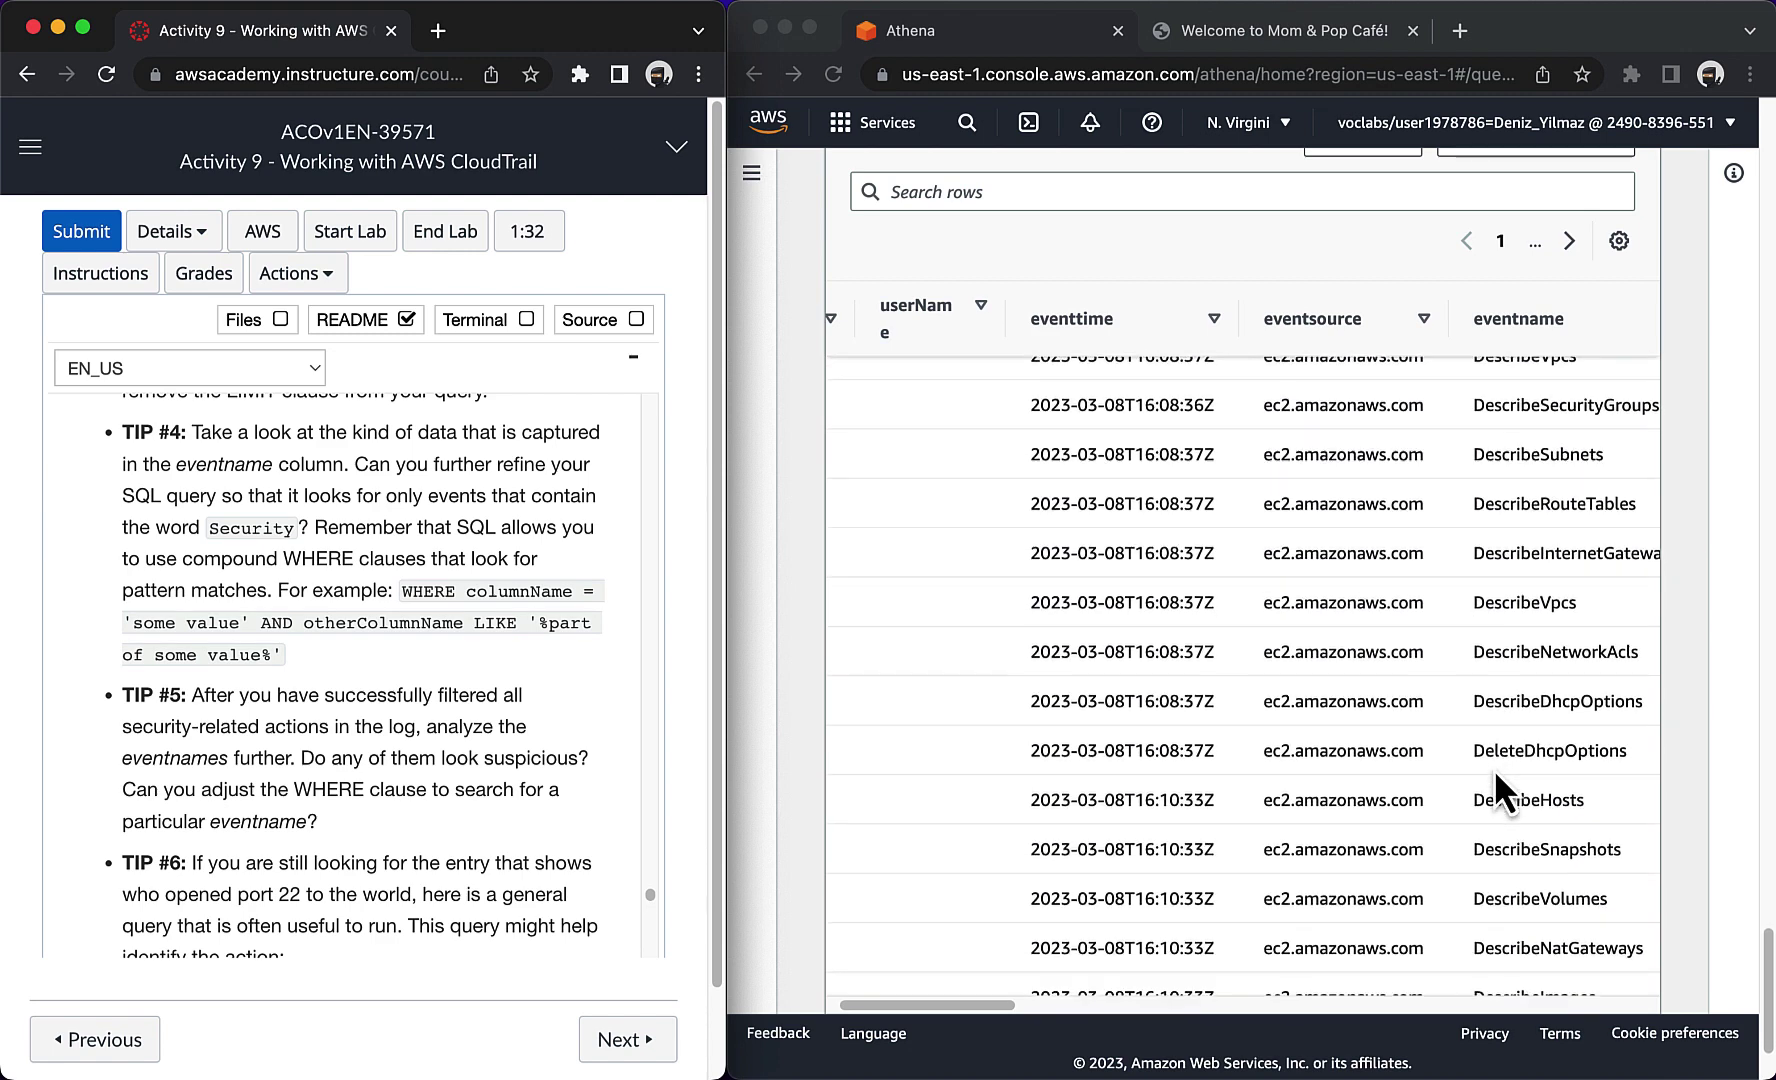
scroll(355, 785, "down", 2)
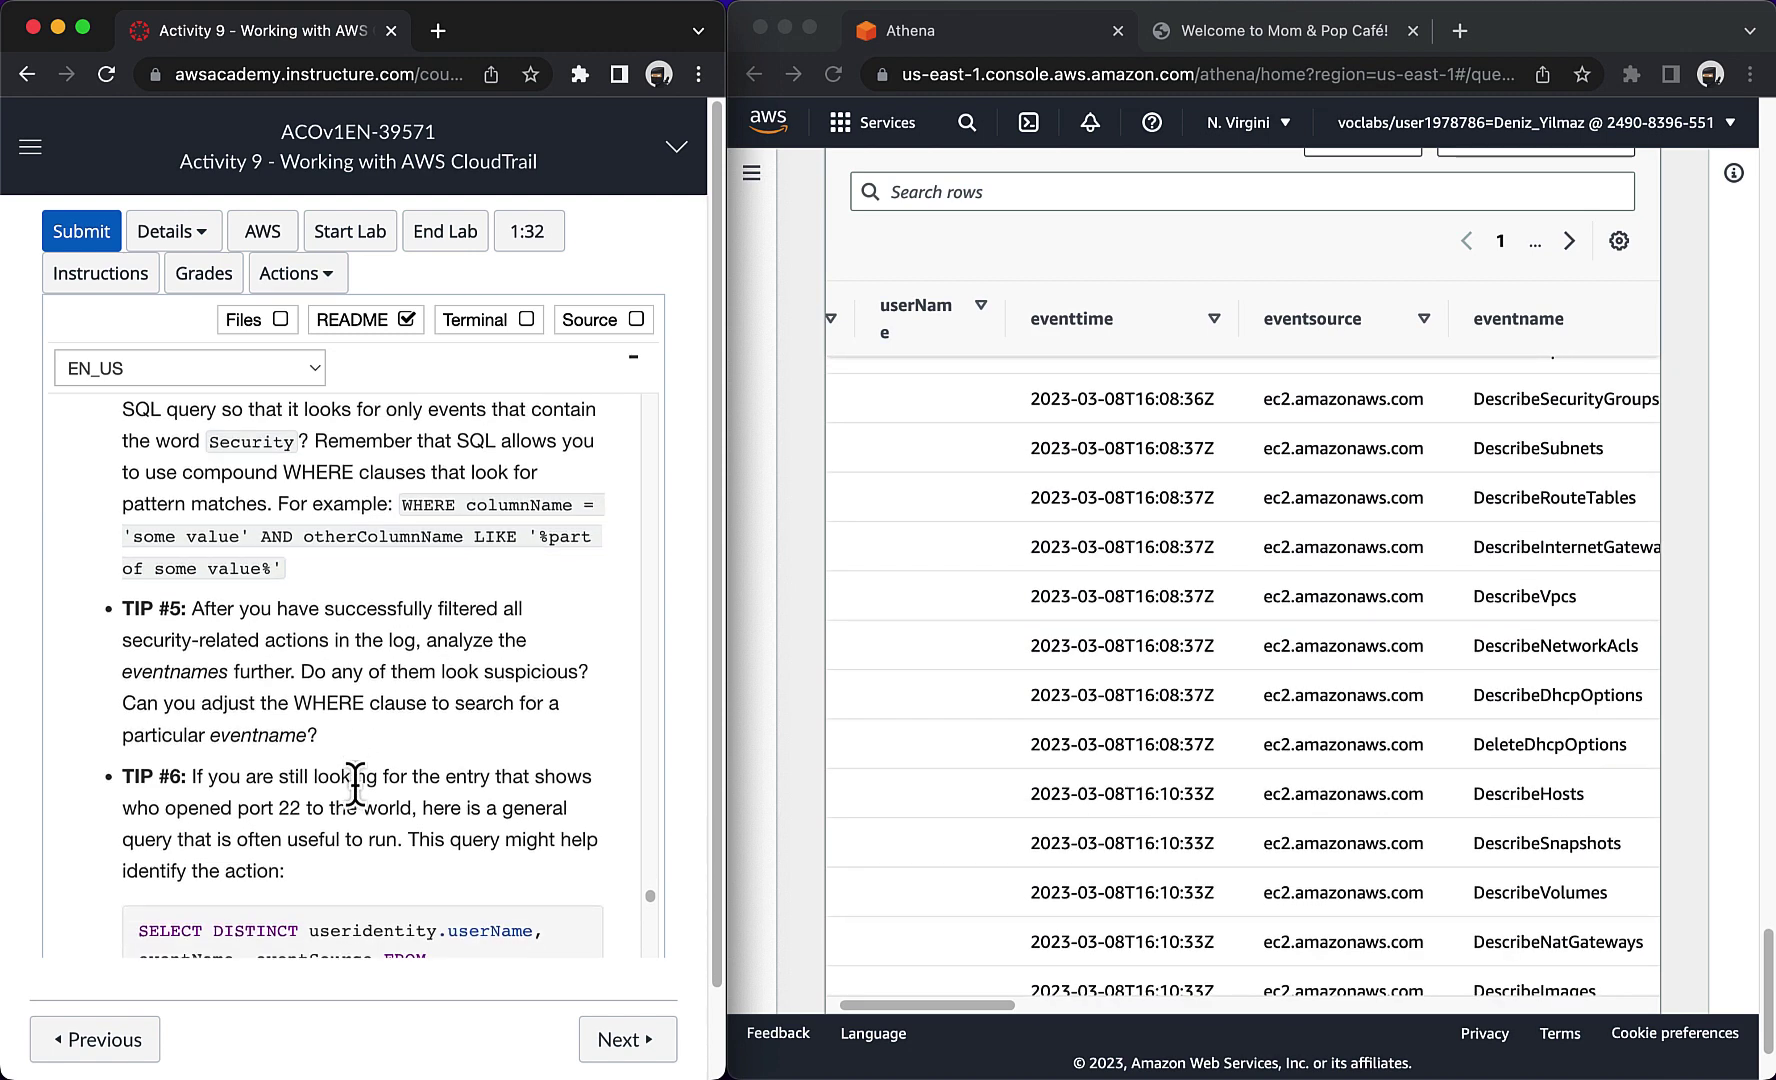
scroll(355, 785, "up", 2)
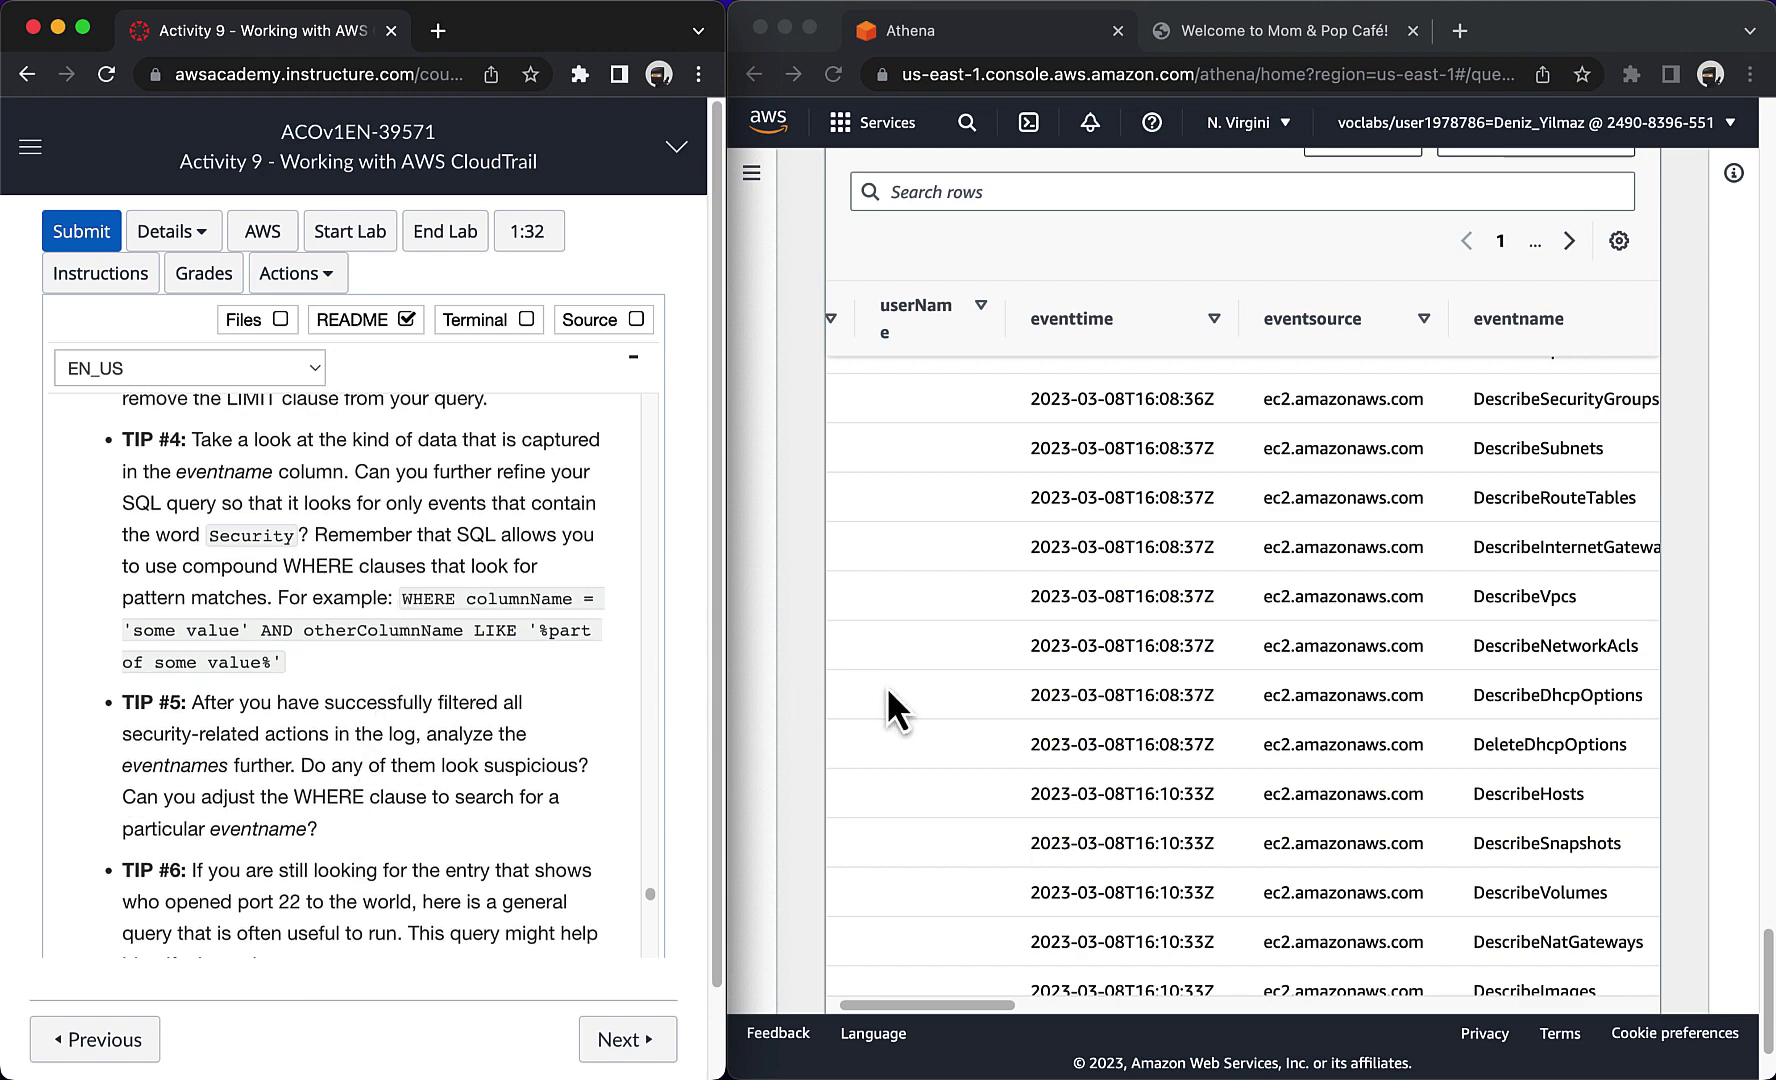
Step: Copy the SELECT and FROM lines of Query 3, without the WHERE clause, into a new query
scroll(920, 248, "up", 15)
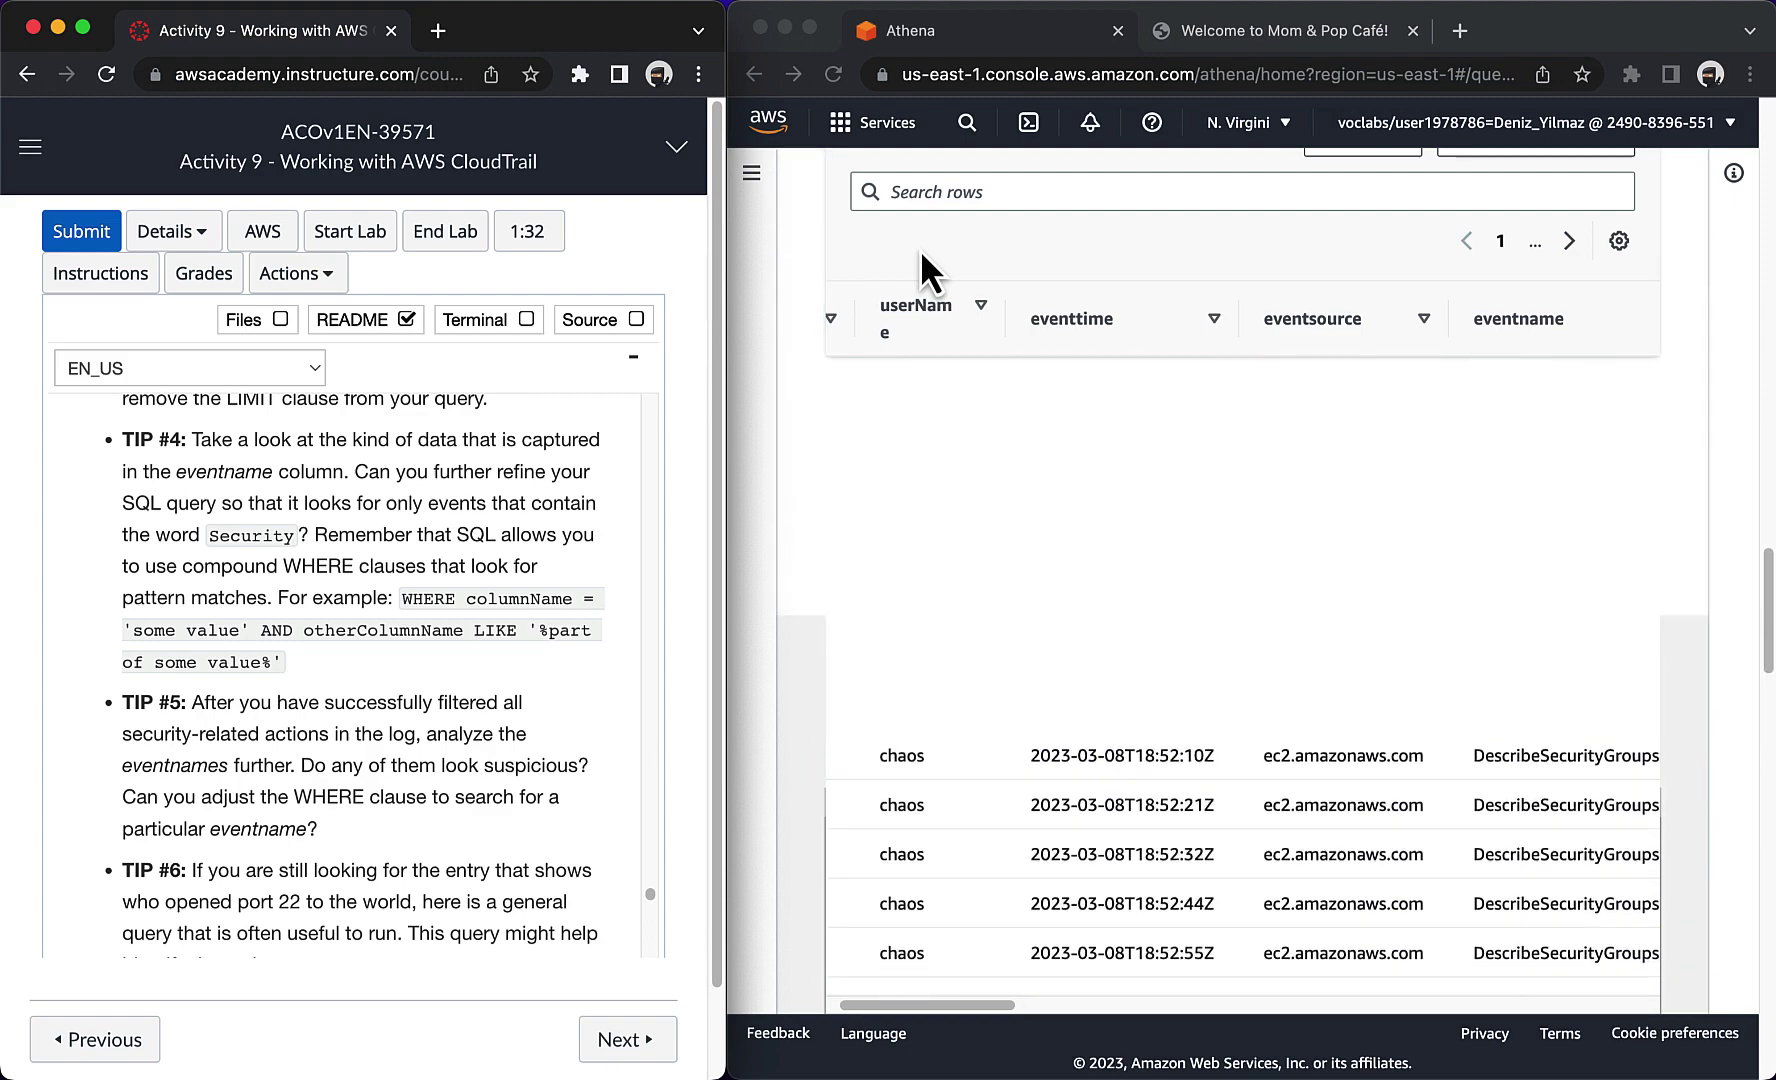
scroll(920, 248, "up", 10)
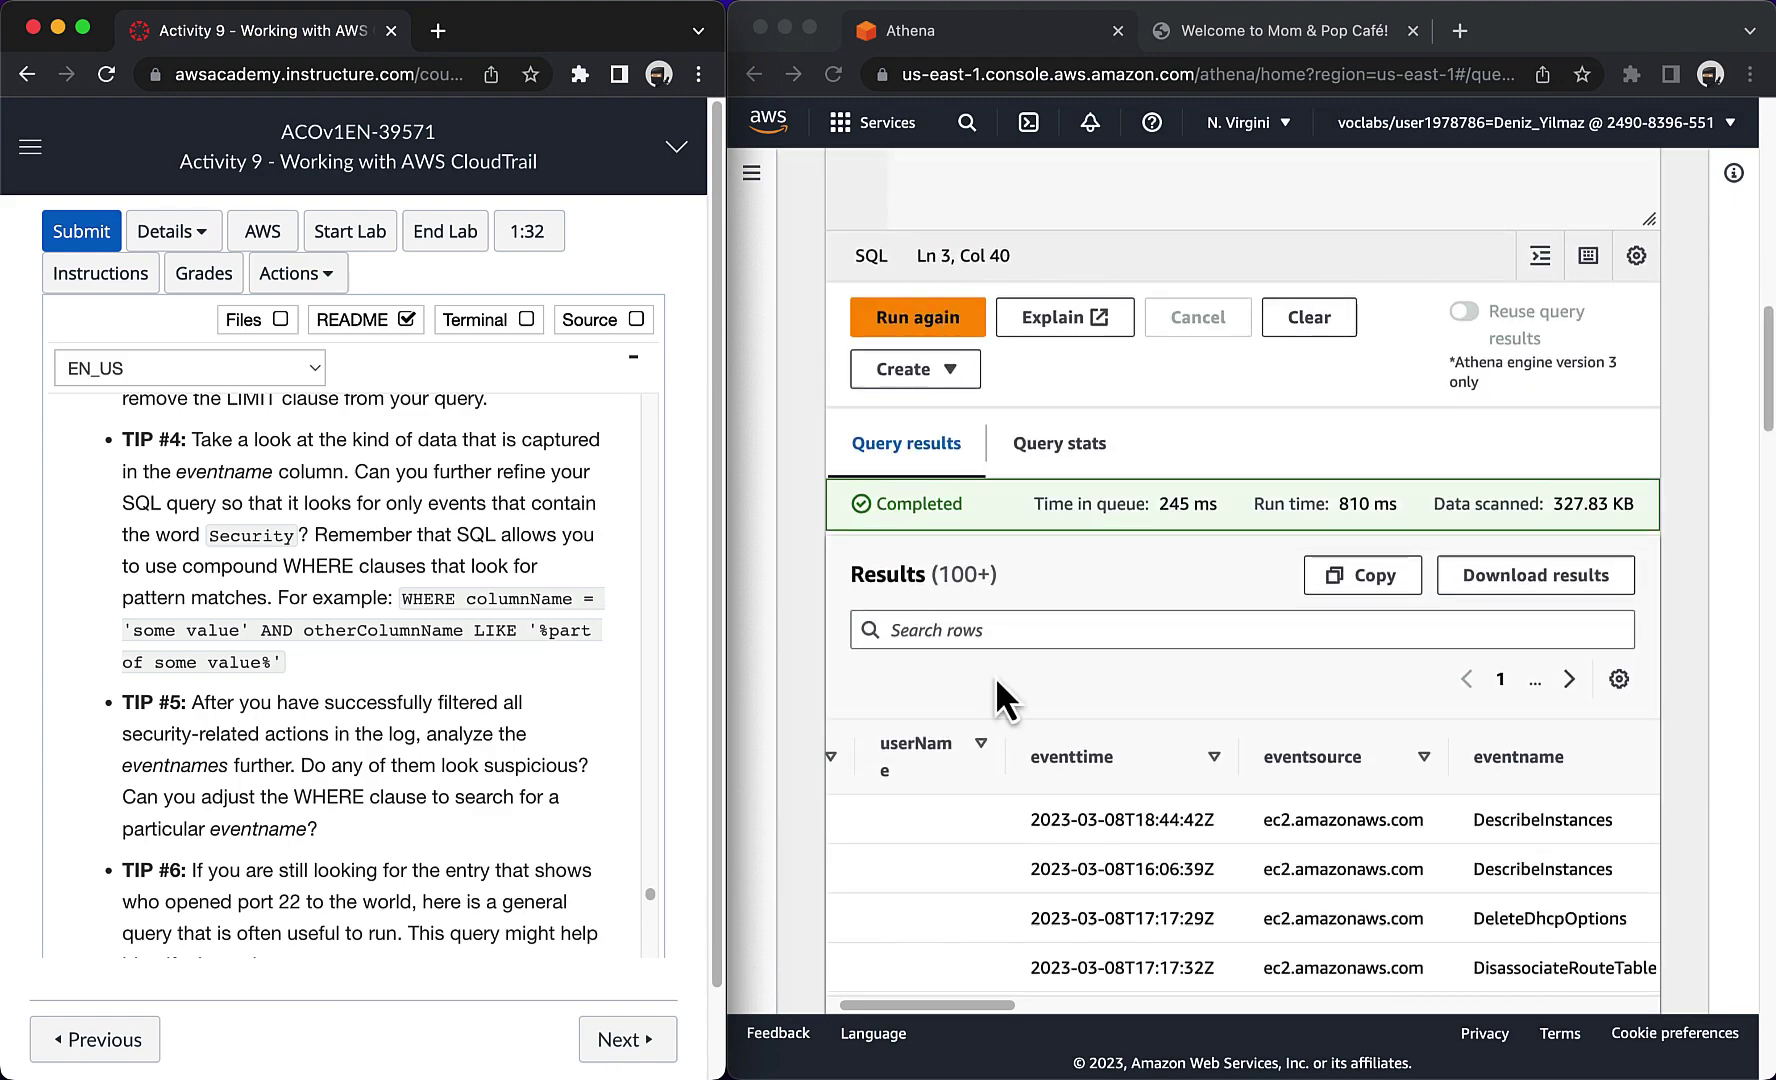
scroll(995, 676, "down", 5)
scroll(996, 734, "up", 10)
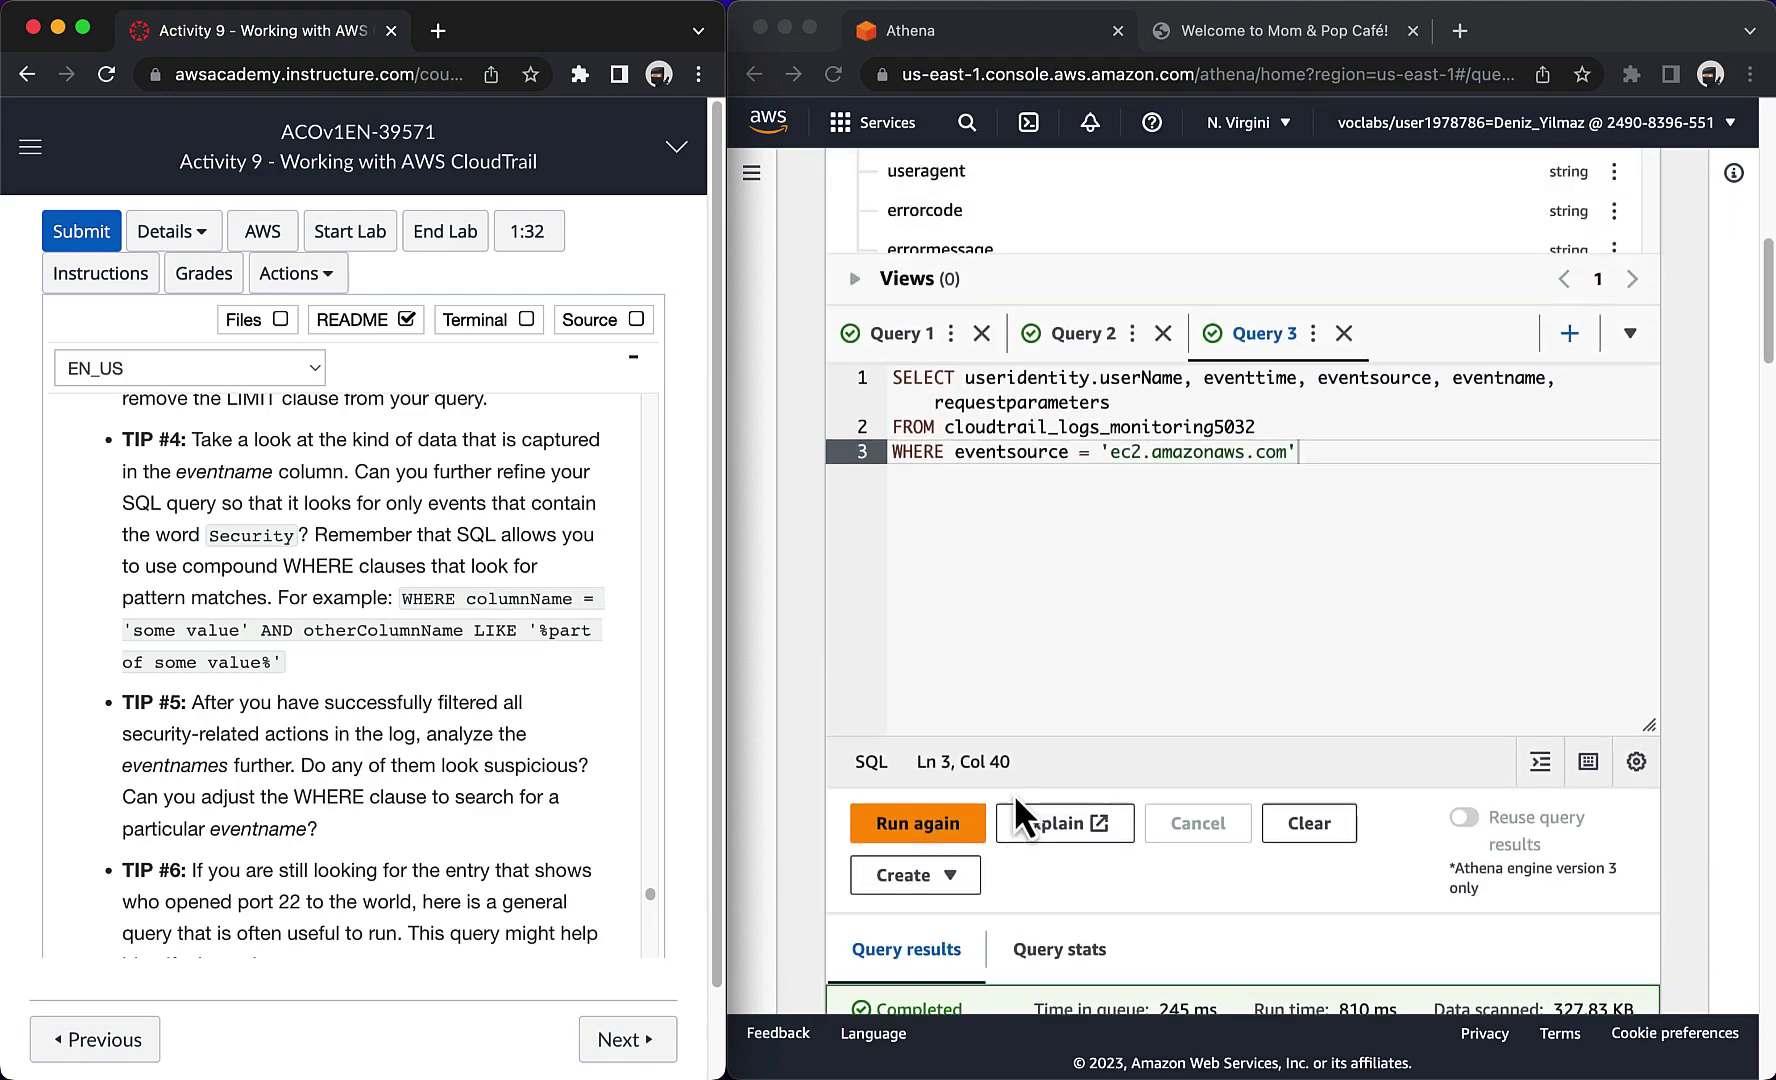
left_click(1059, 598)
left_click_drag(1267, 420, 864, 377)
key("super+c")
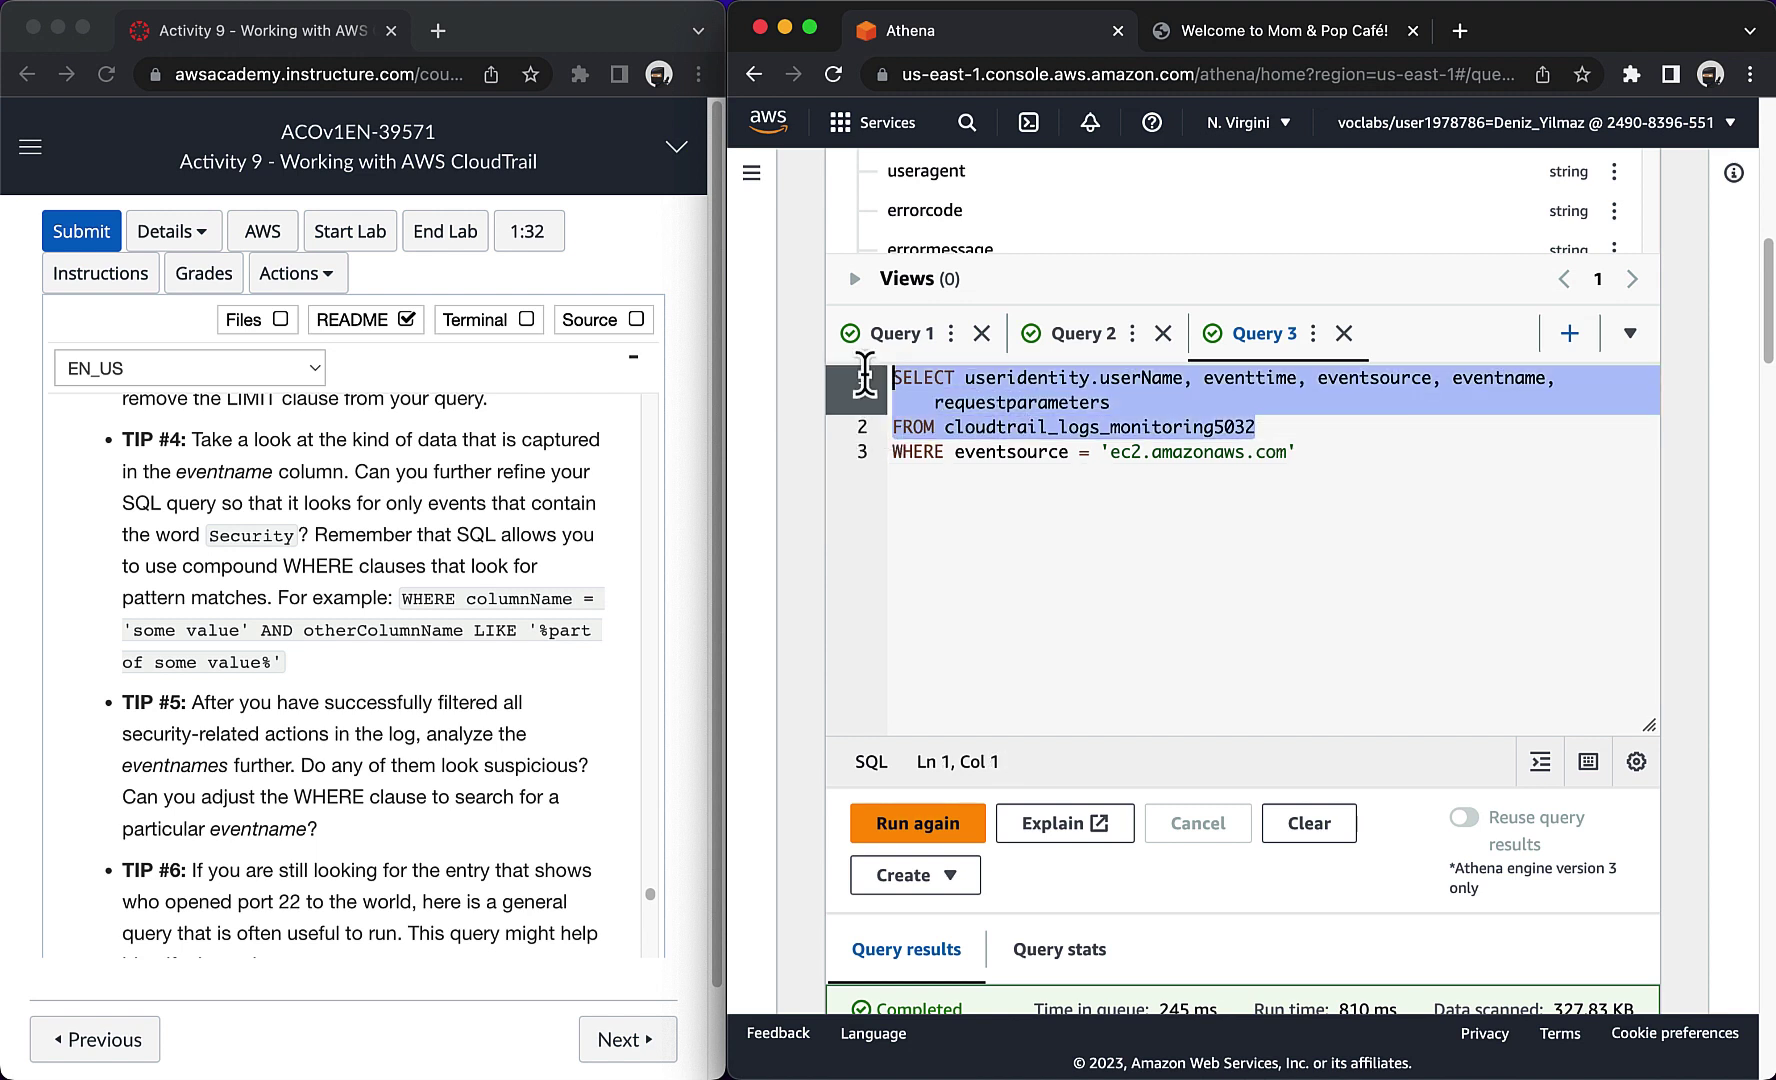
left_click(1566, 335)
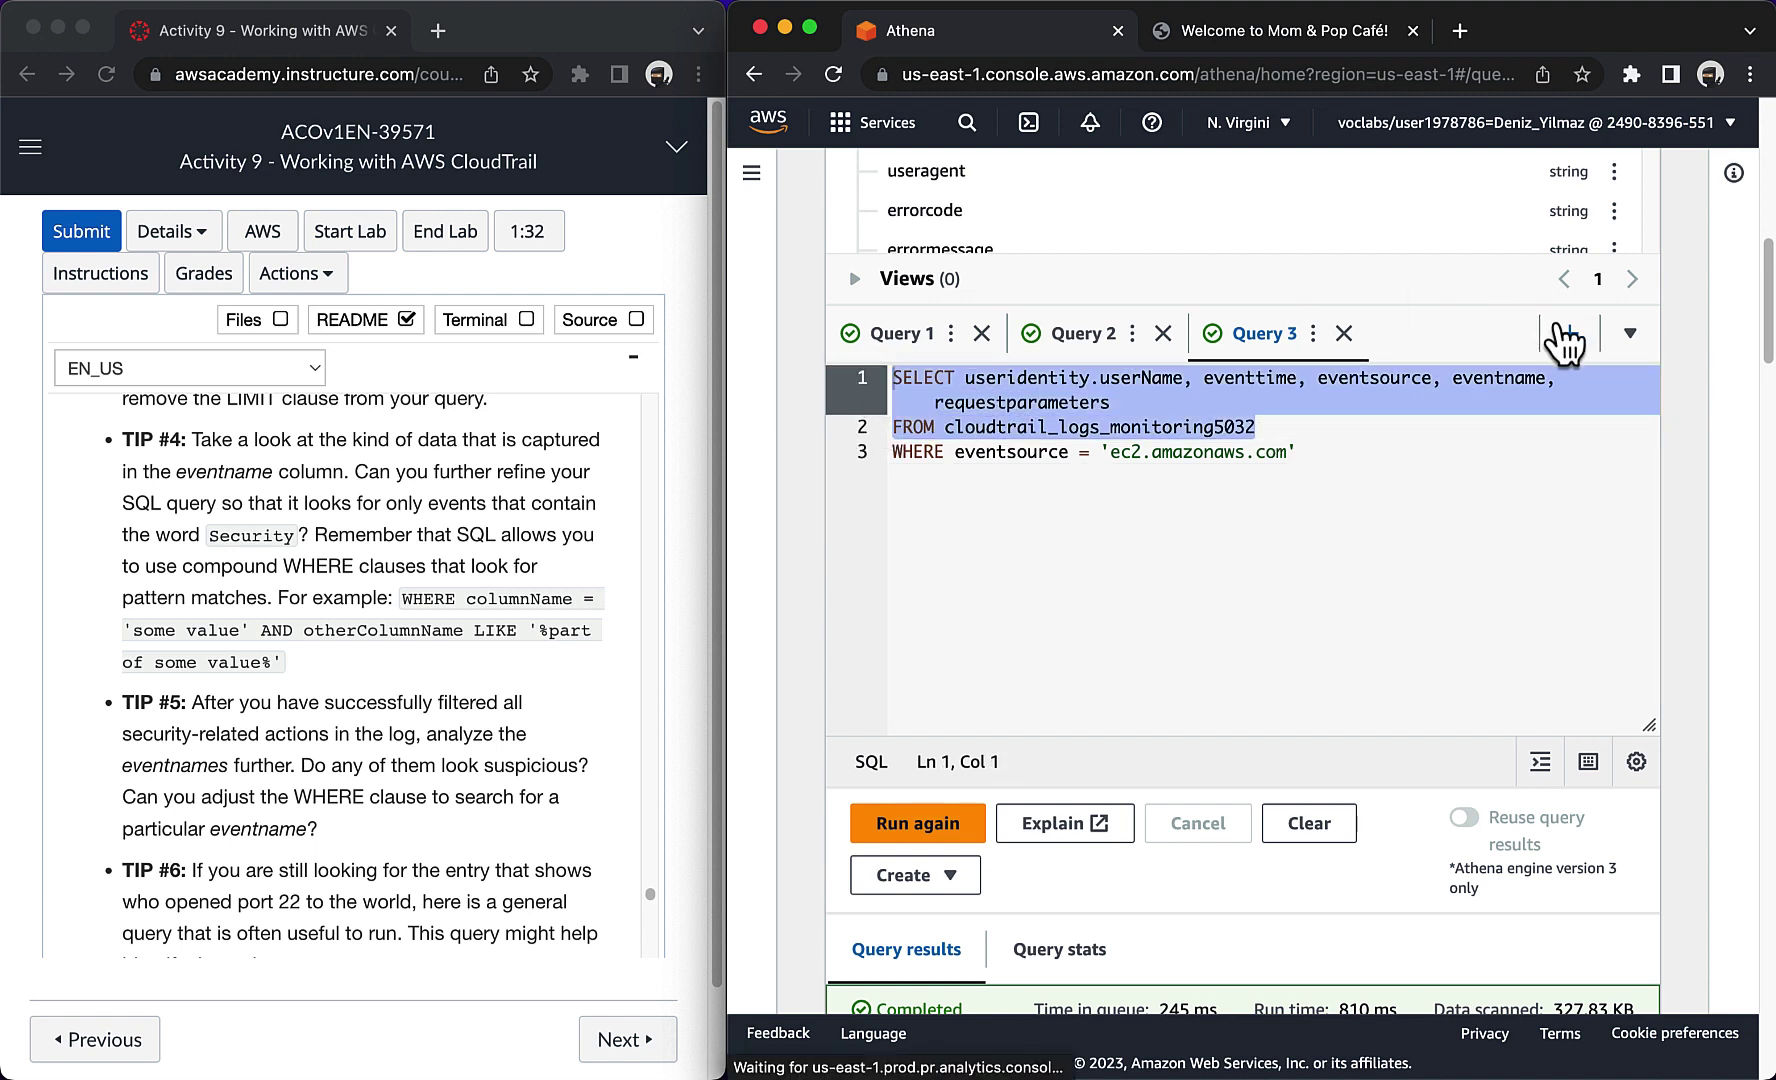
key("super+v")
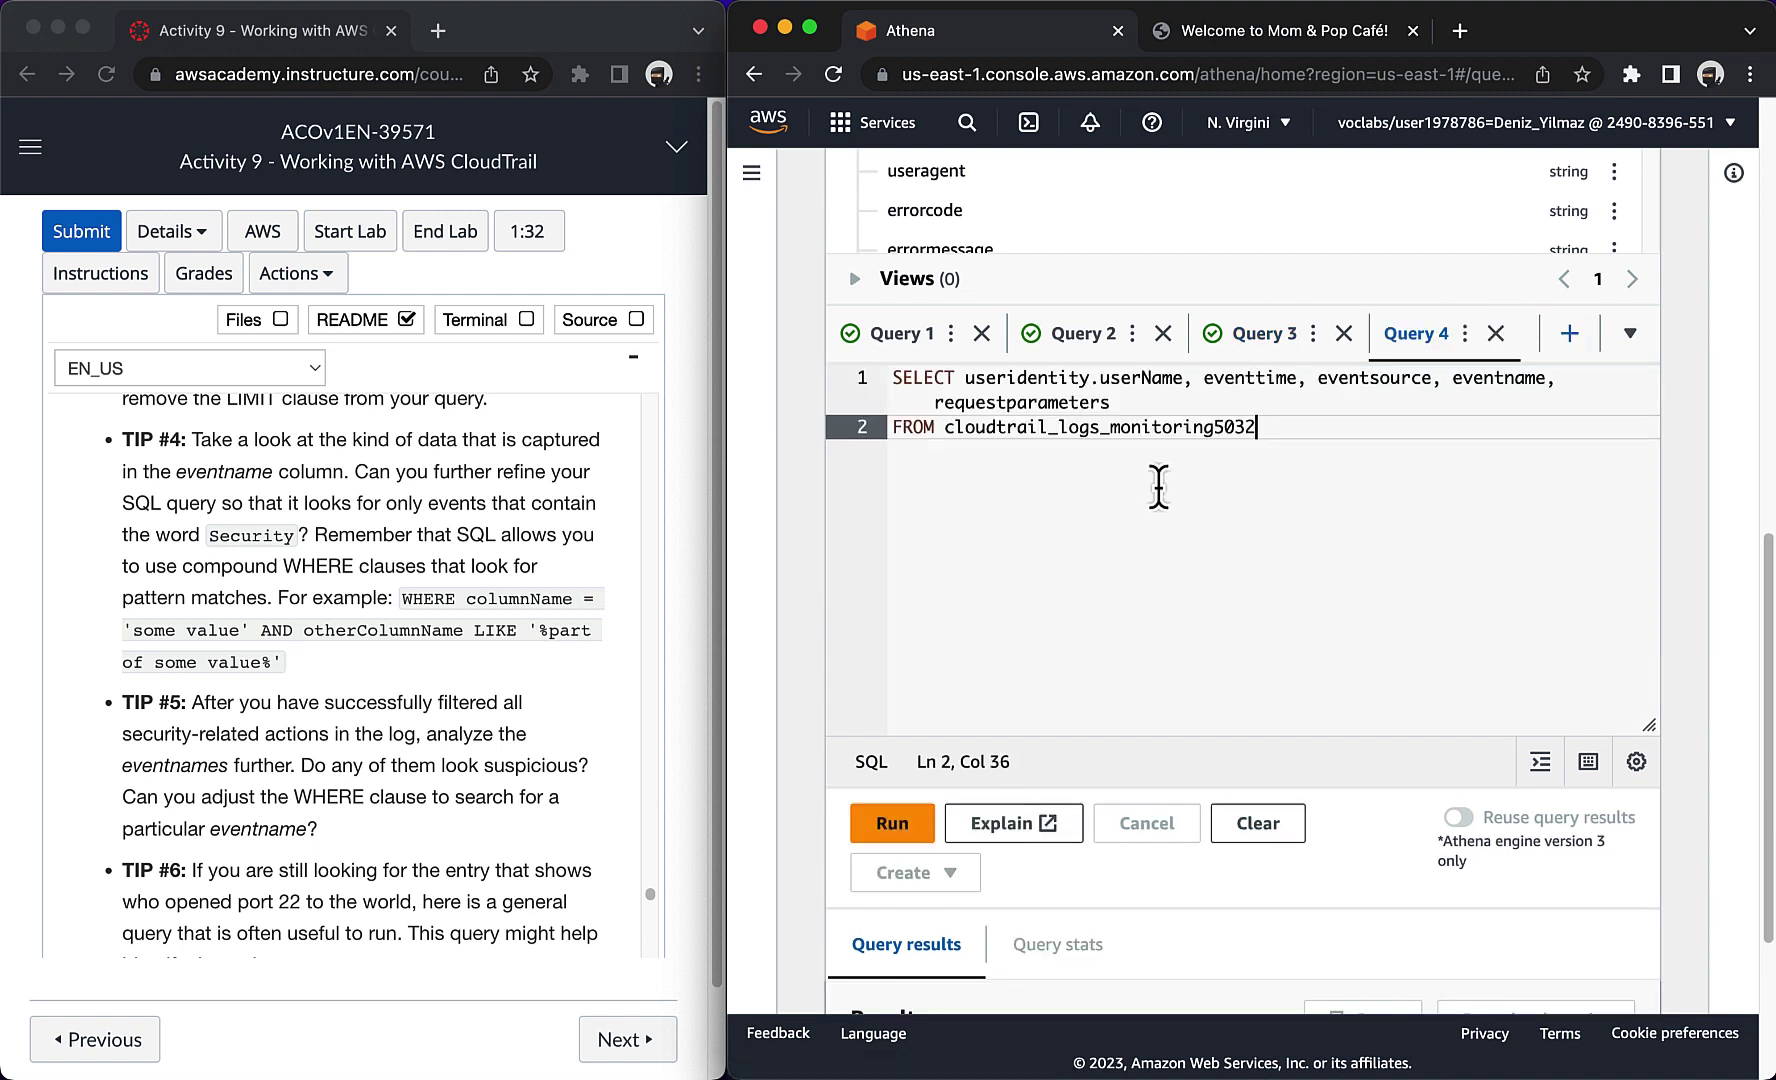
Step: Add the example compound WHERE clause from TIP #4 as the third line of Query 4
key("Return")
left_click(398, 680)
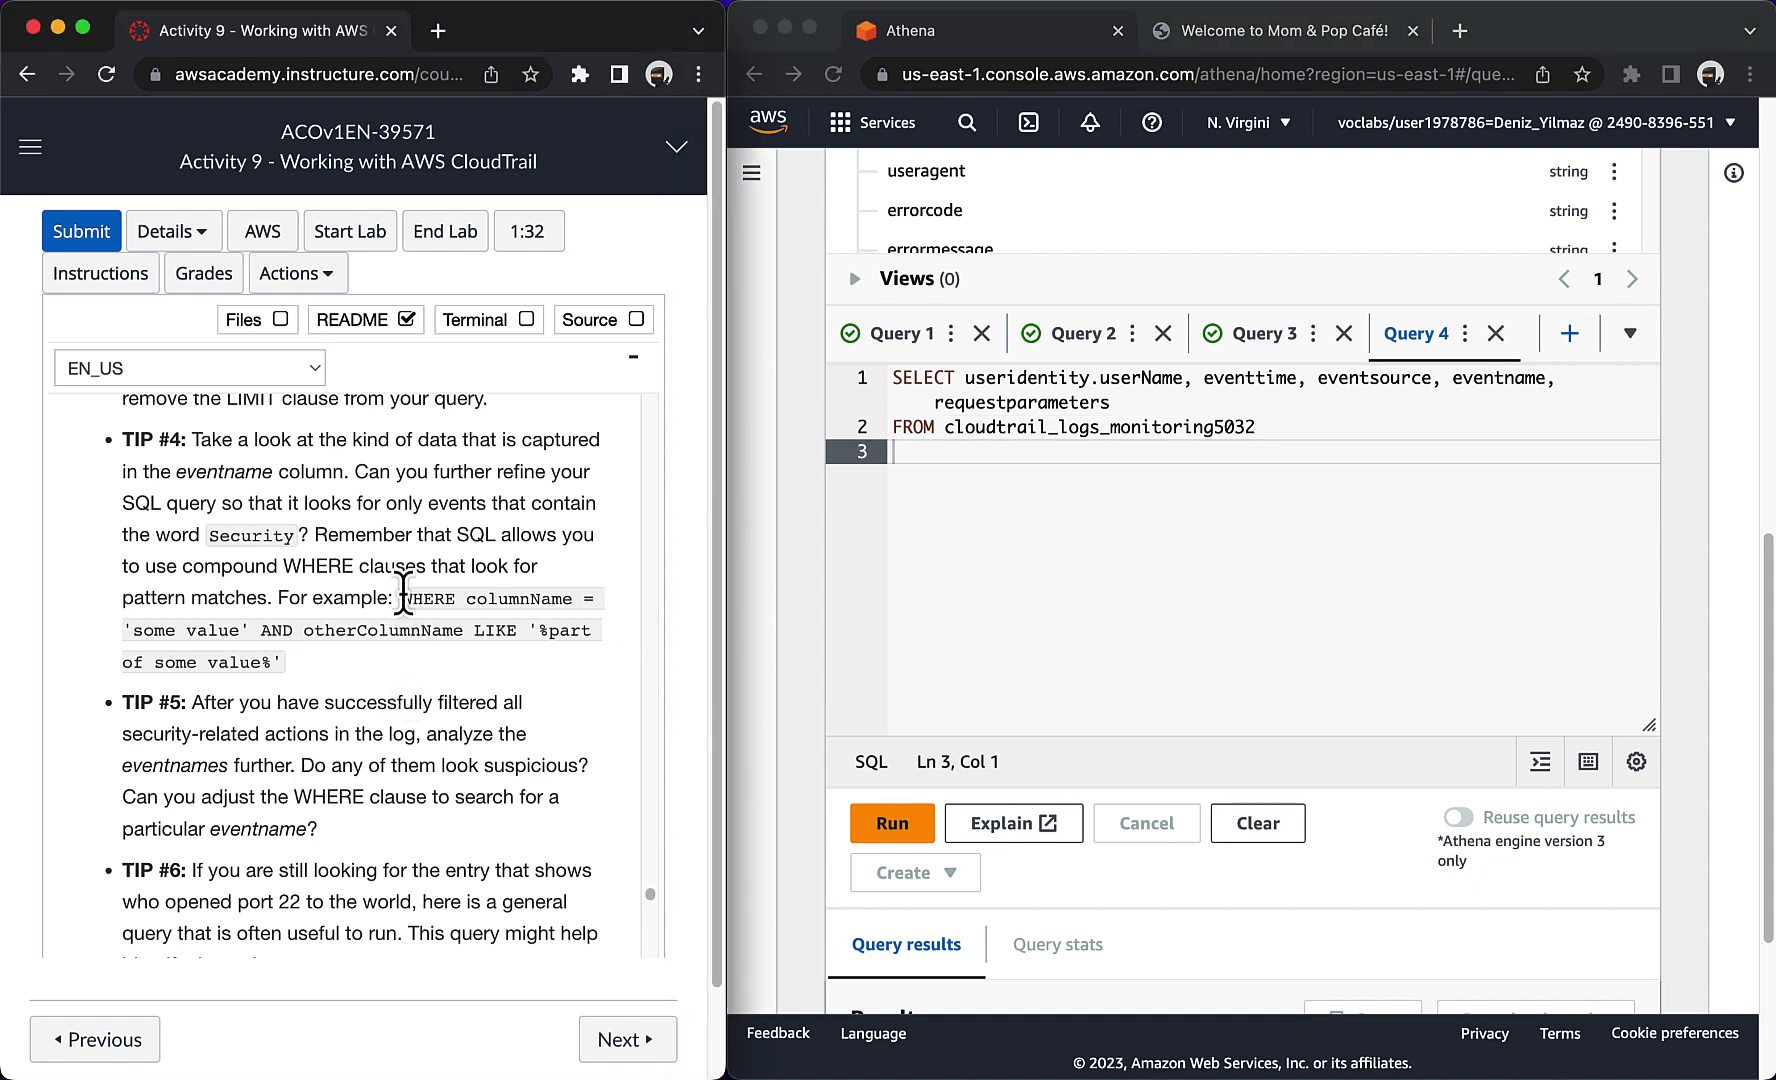
left_click_drag(401, 598, 285, 662)
key("super+c")
left_click(906, 580)
key("super+v")
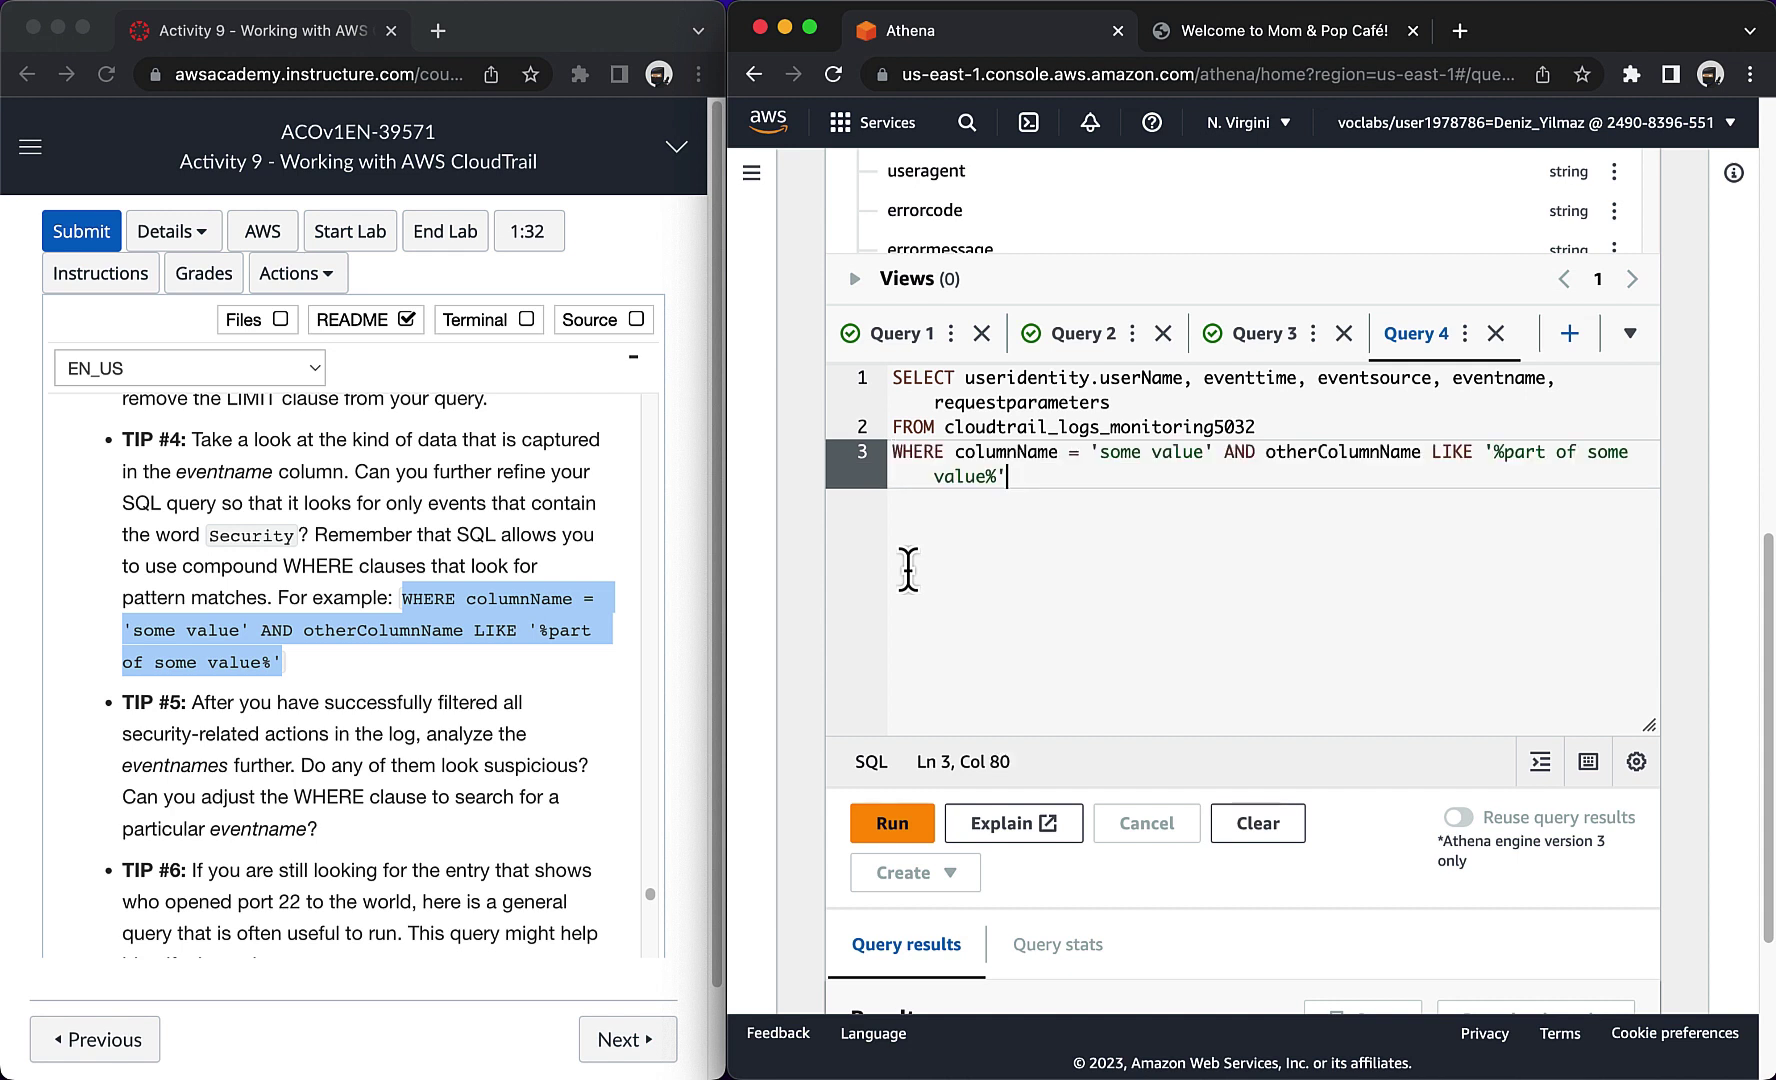
Step: Change the first condition of the WHERE clause to useridentity.userName = 'chaos'
left_click_drag(966, 378, 1182, 375)
left_click(1086, 540)
left_click_drag(955, 451, 1052, 453)
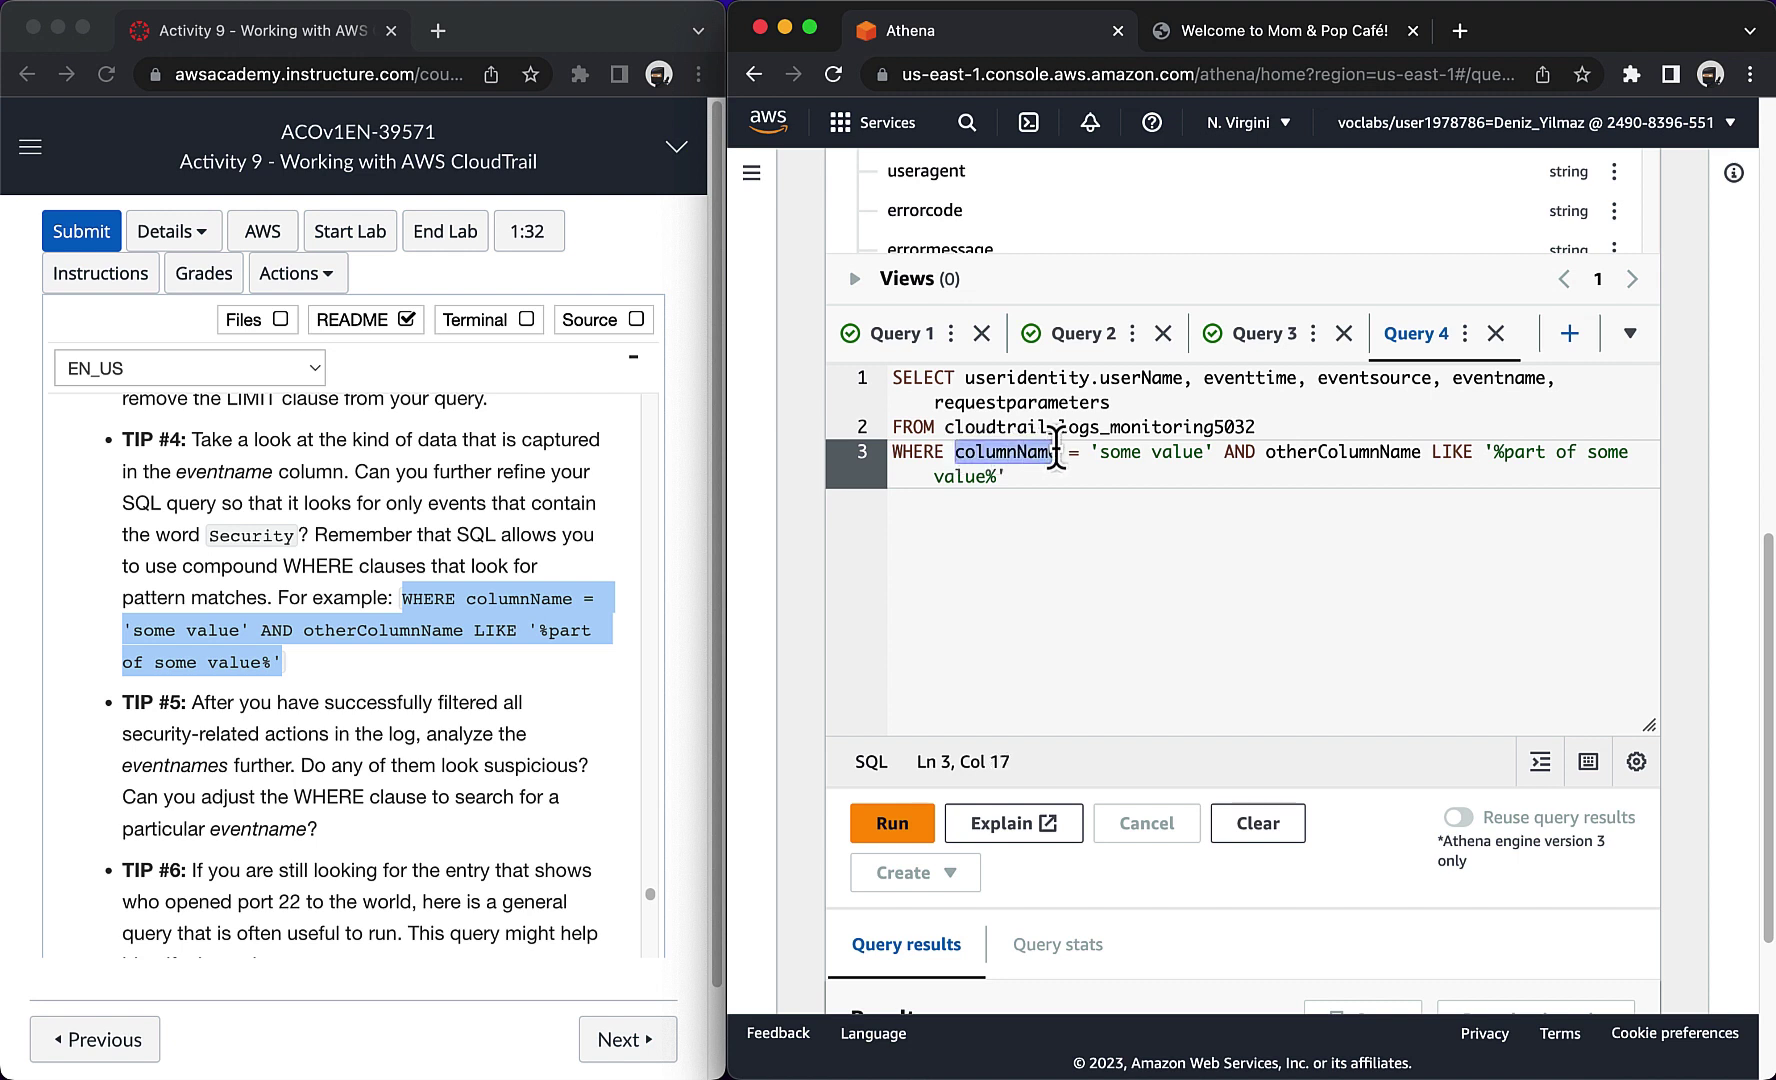
key("ctrl+v")
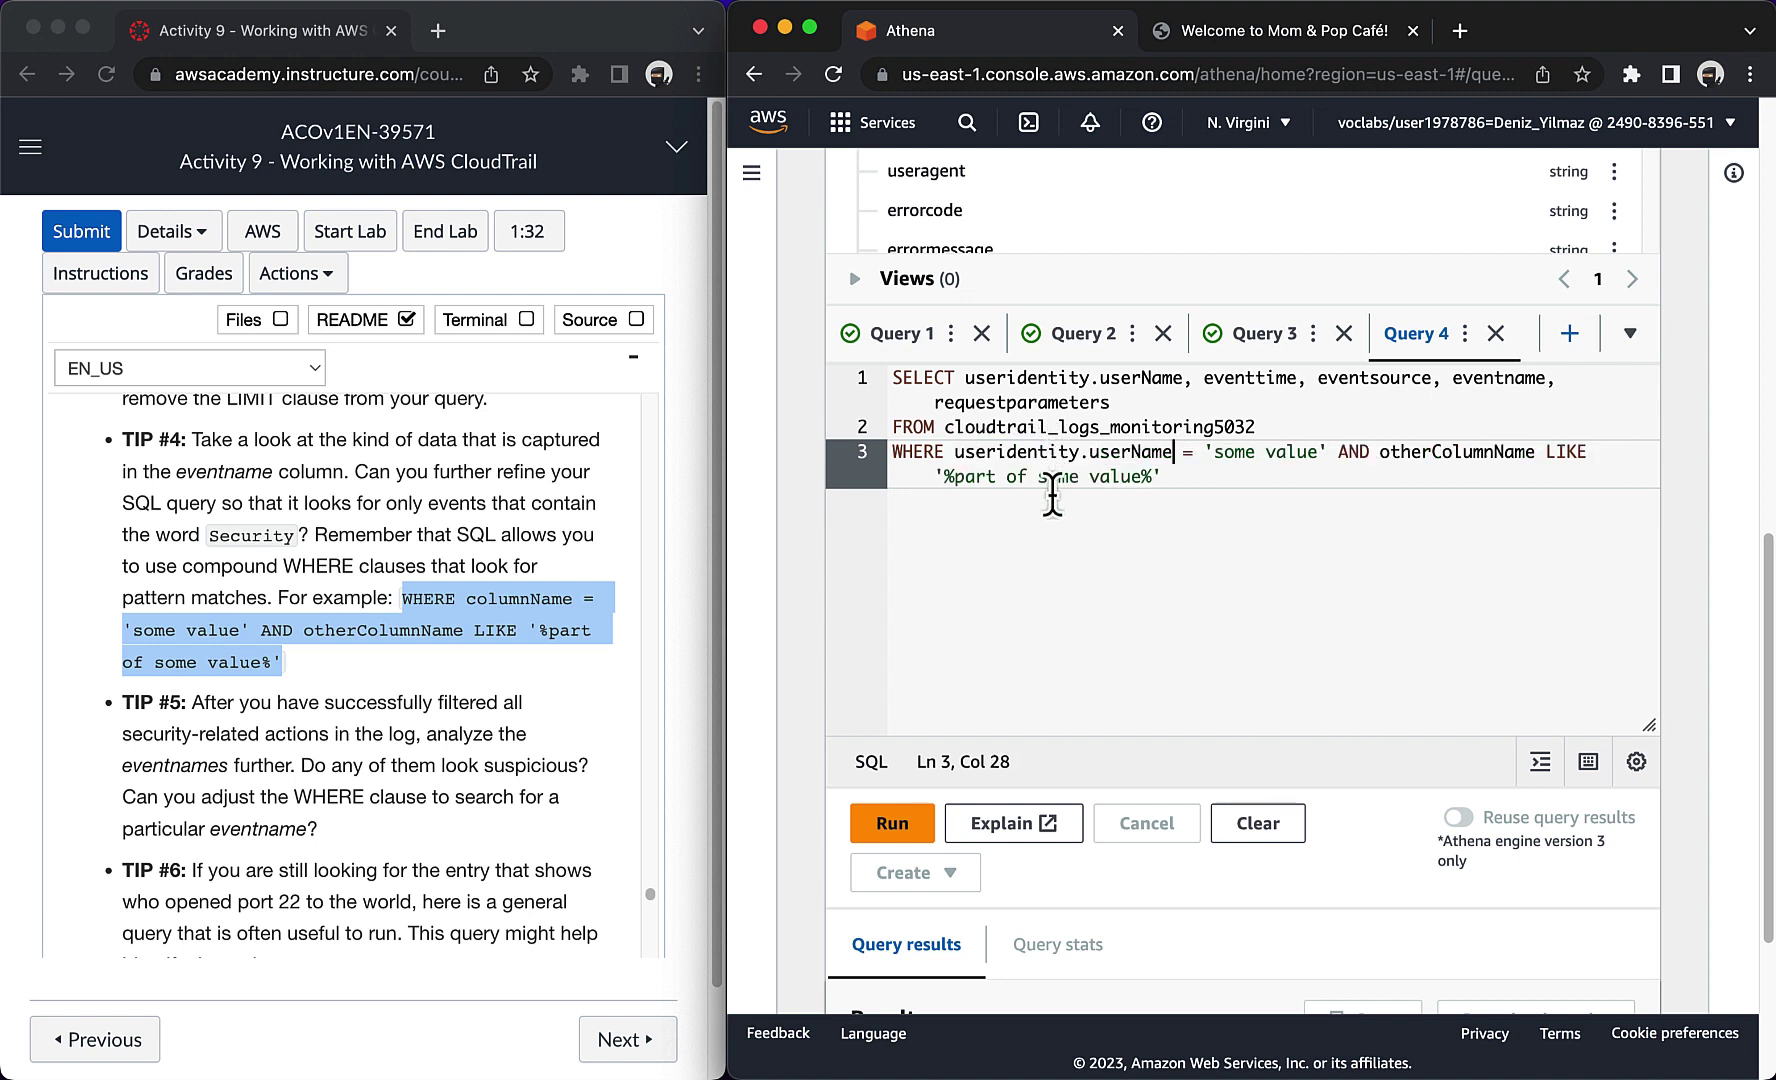
left_click_drag(1219, 456, 1316, 452)
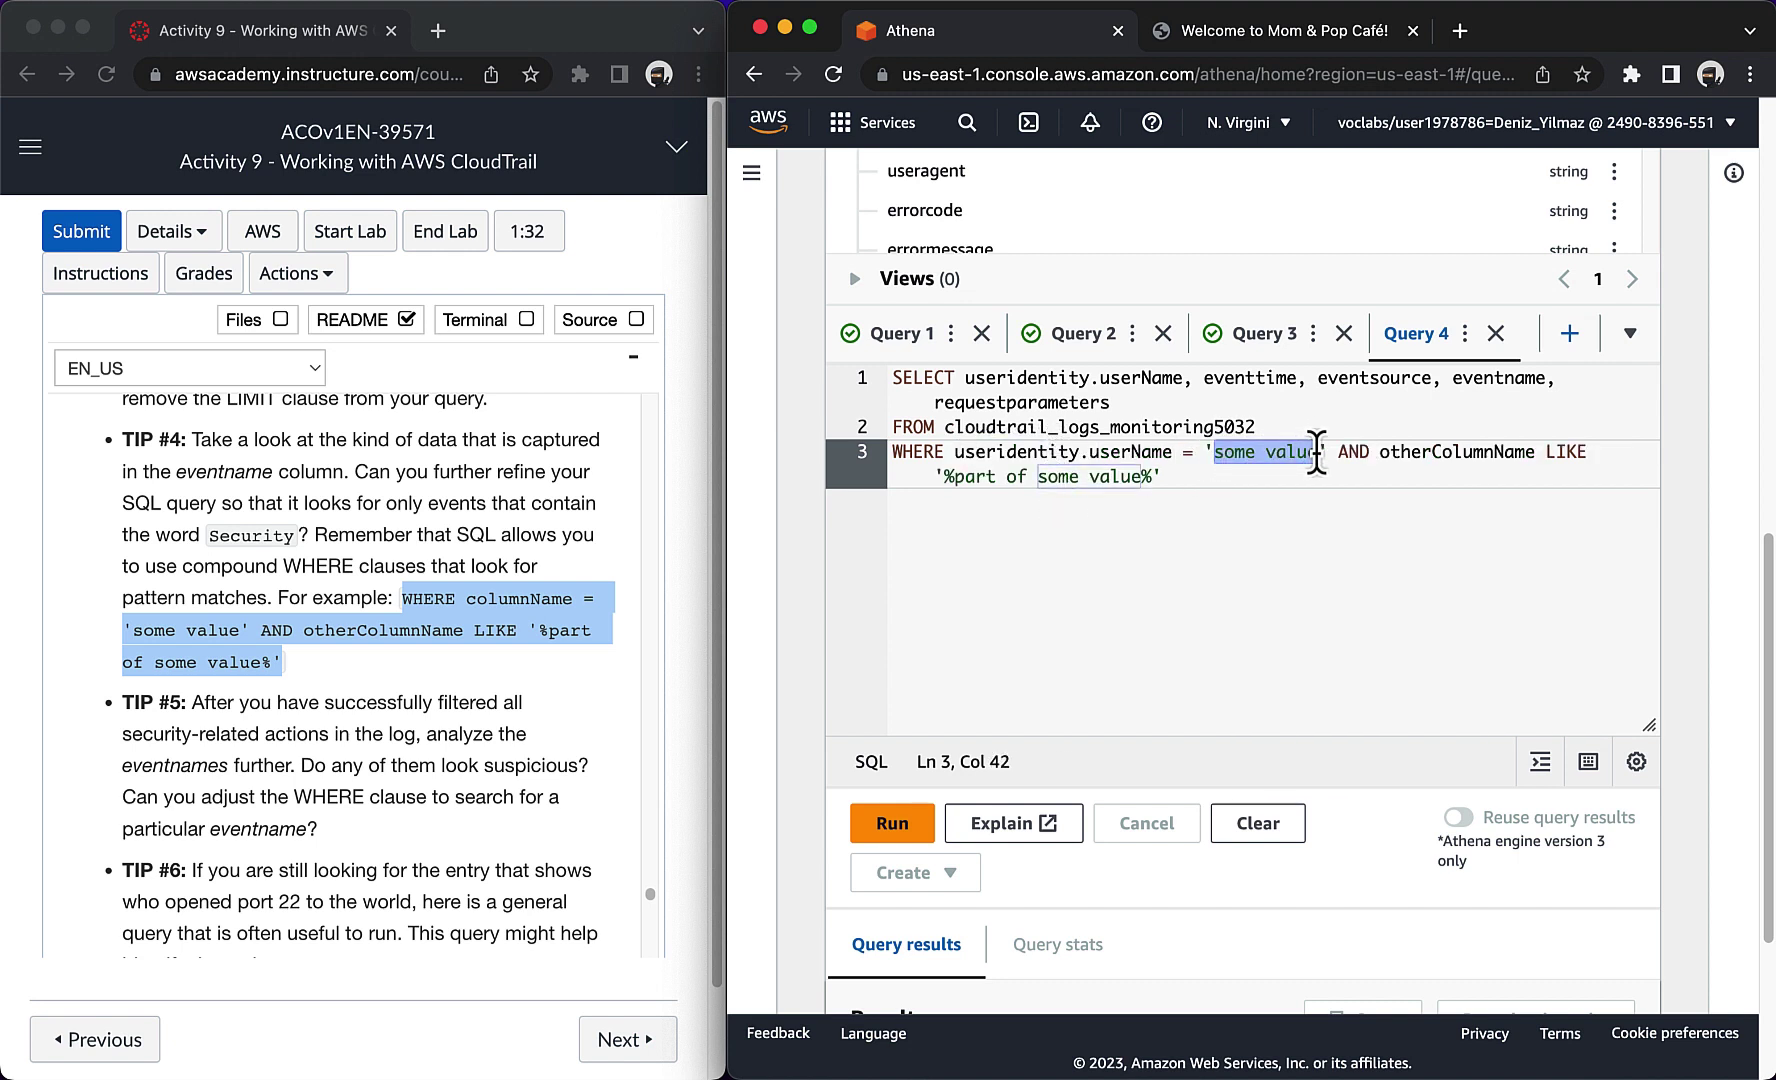
type("chaos")
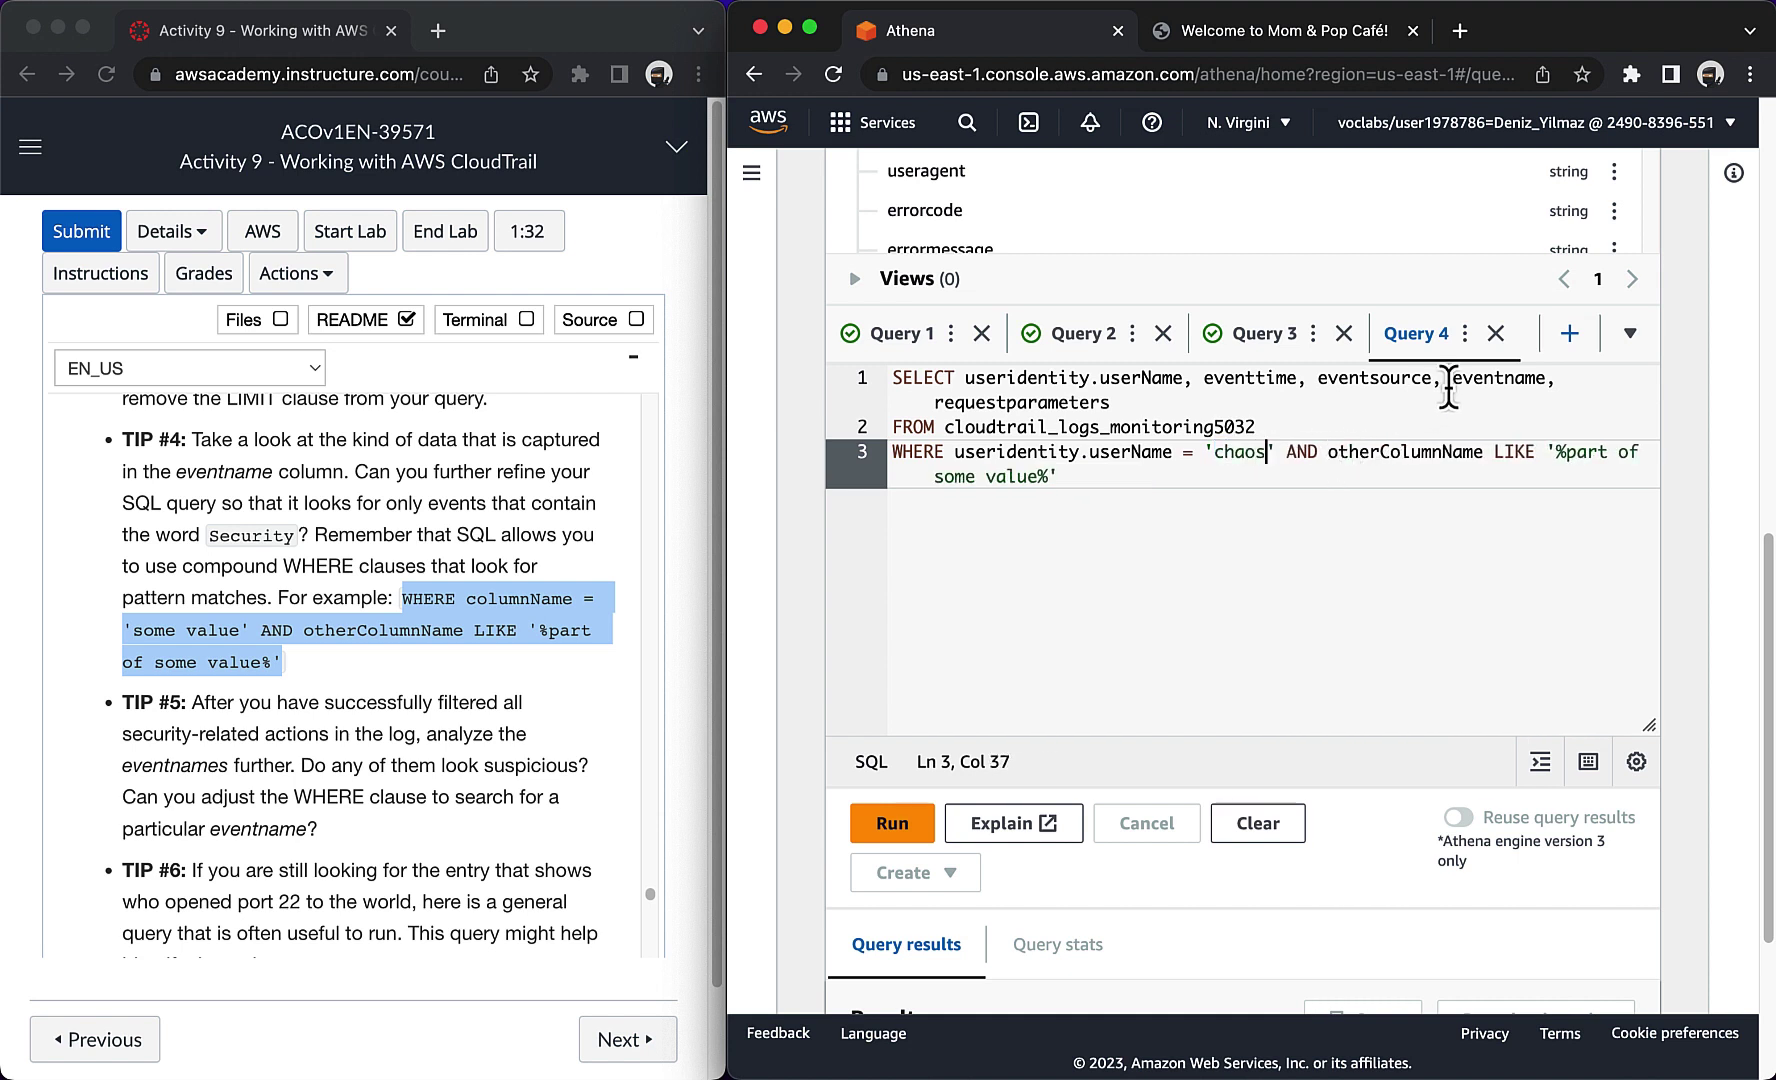
Step: Replace the otherColumnName placeholder in the LIKE condition with eventname copied from the SELECT line
left_click_drag(1448, 390, 1543, 385)
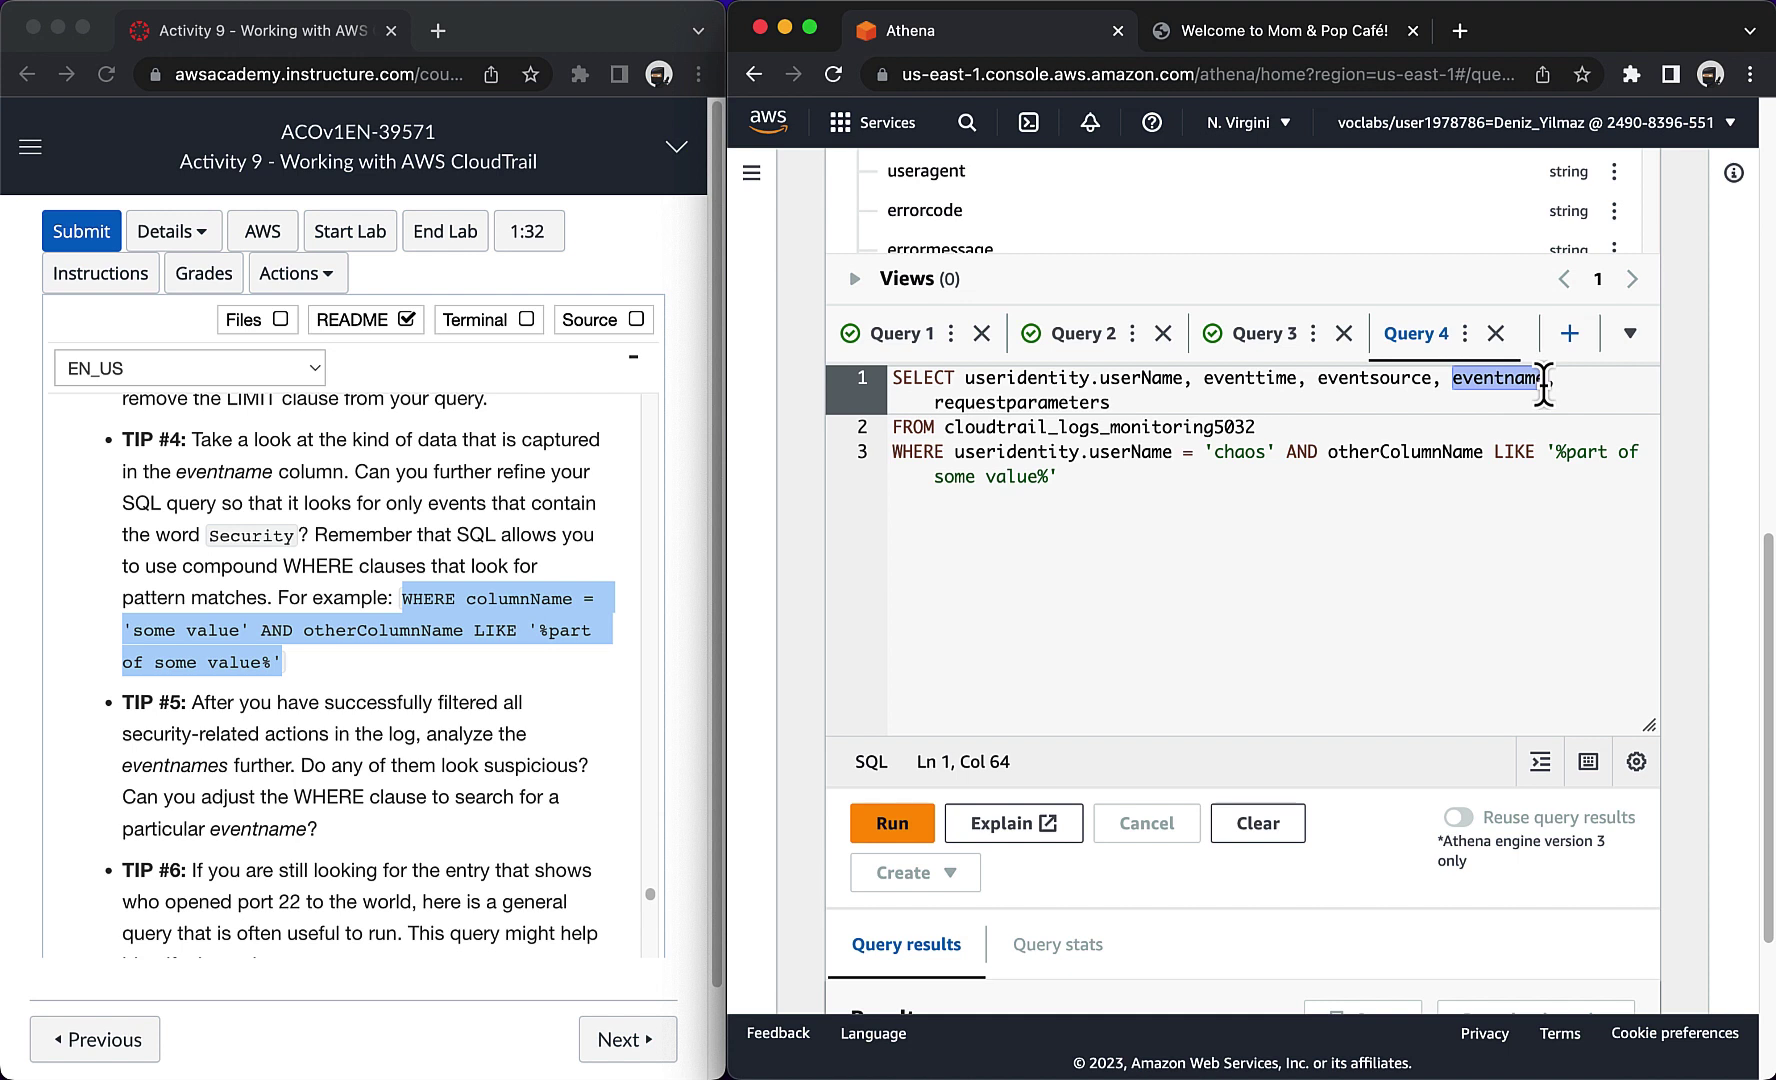
left_click(1386, 490)
left_click_drag(1330, 455, 1484, 451)
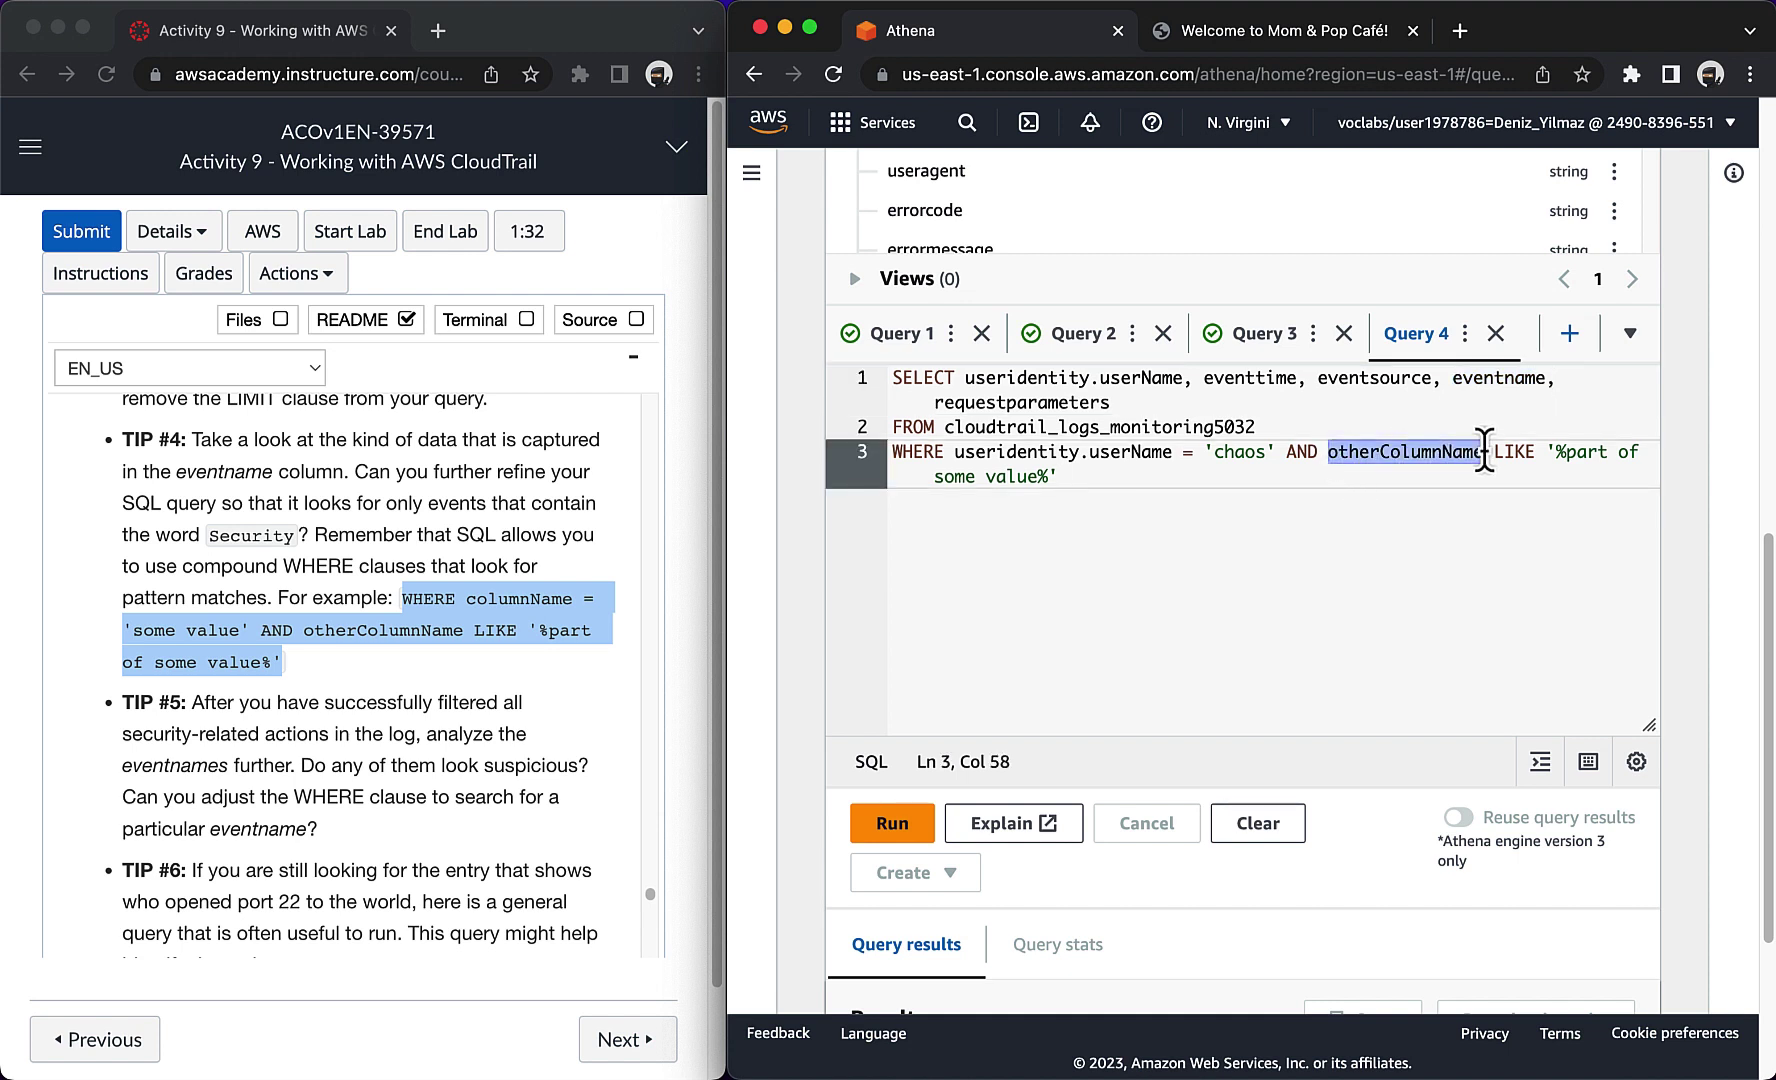
key("super+v")
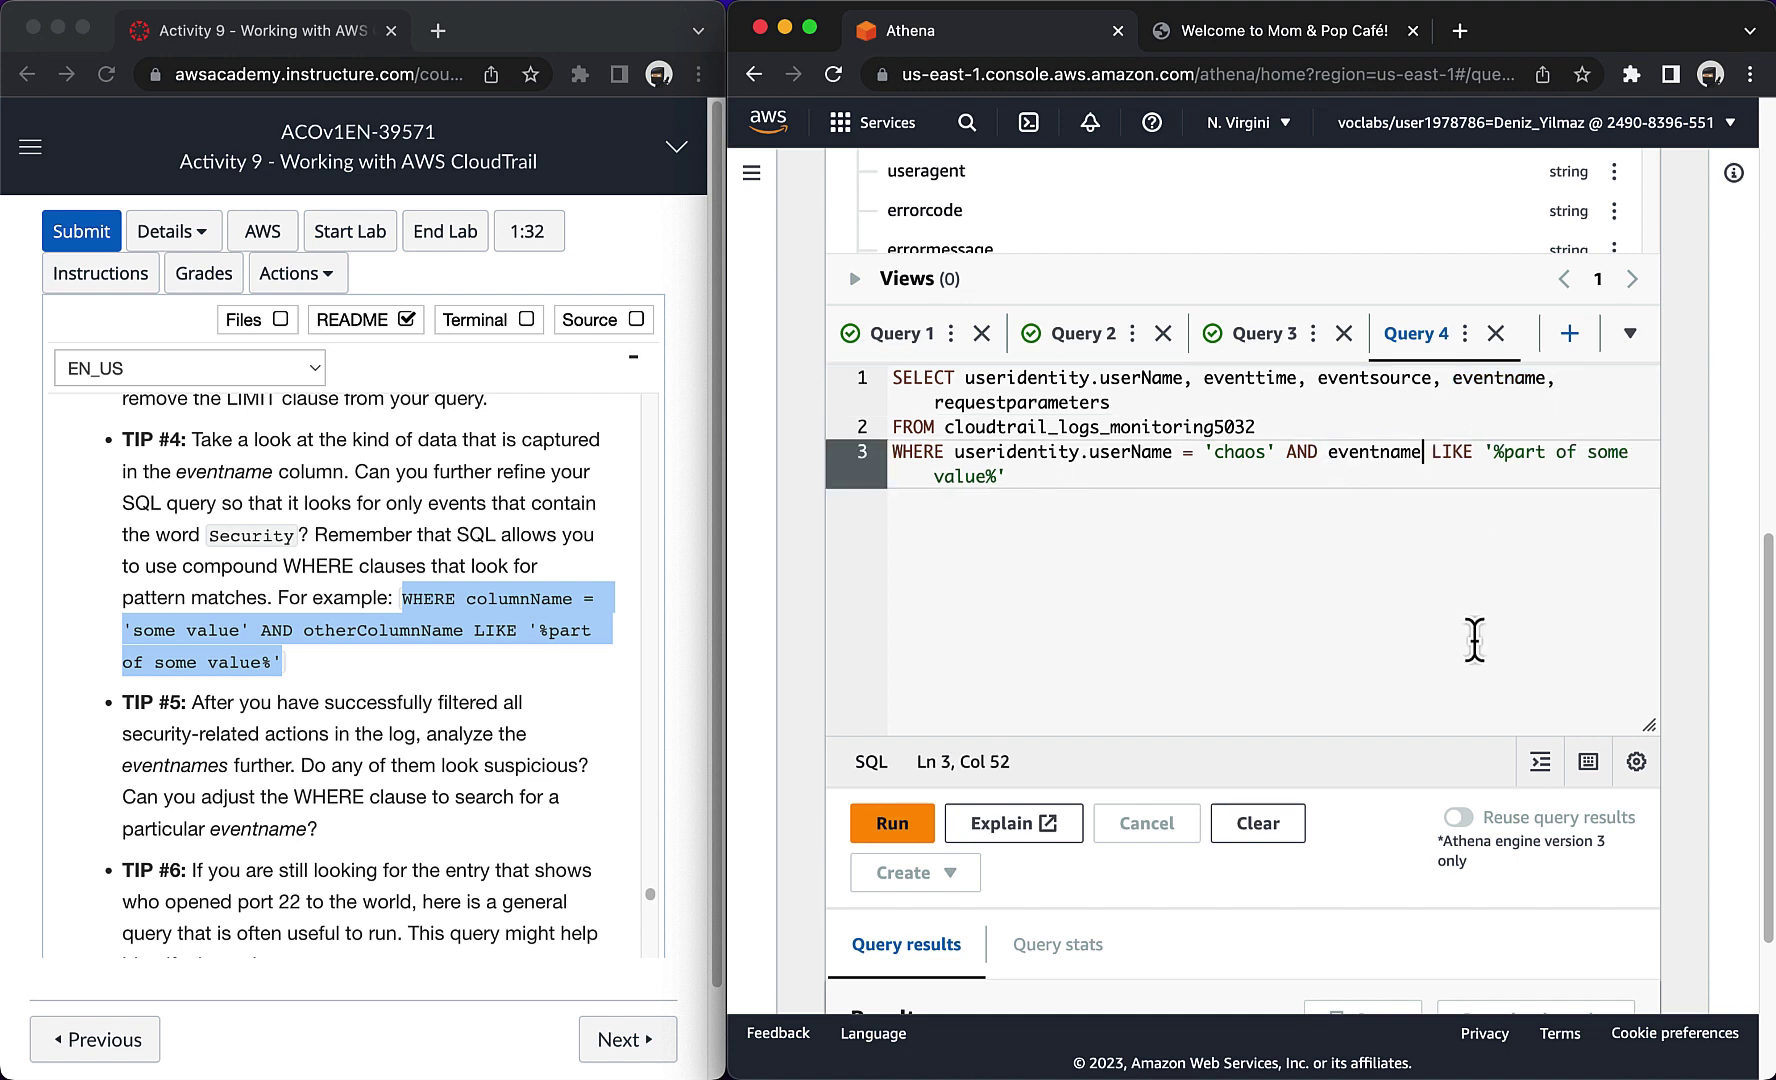
Step: Set the LIKE pattern to '%Security%' and run Query 4
left_click_drag(1506, 454, 1579, 487)
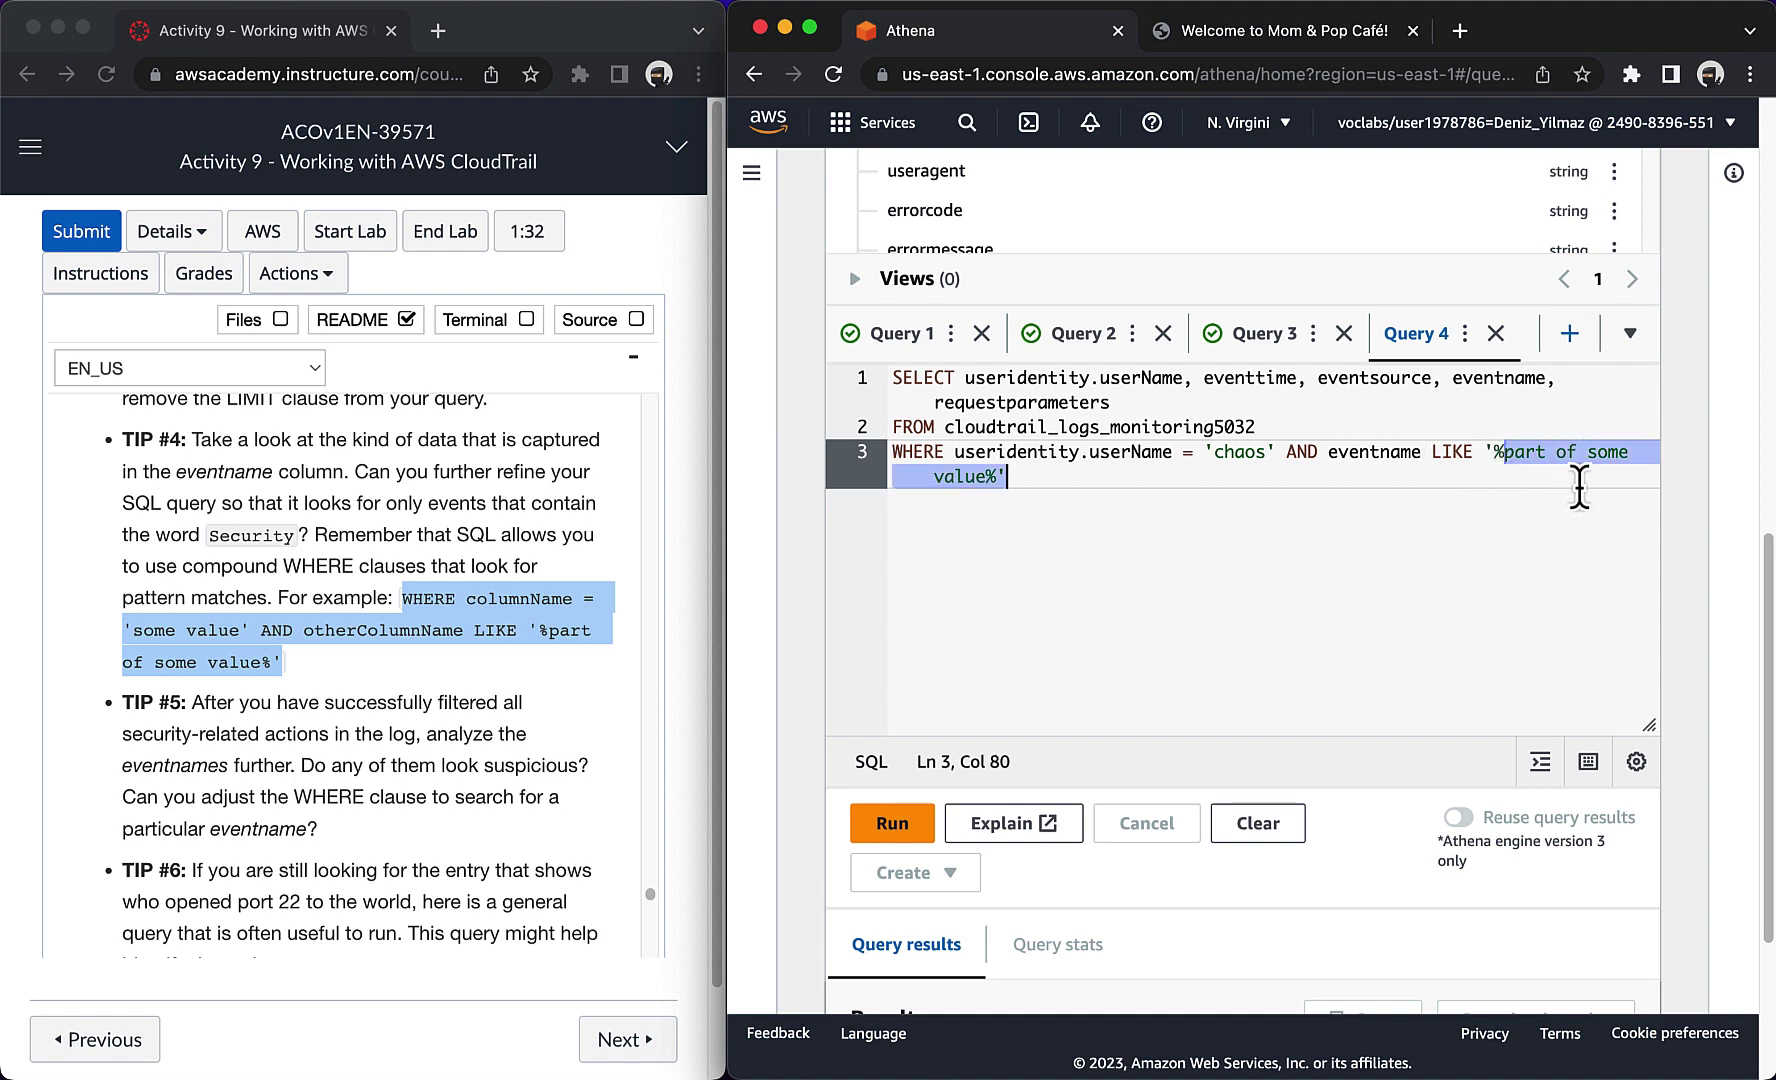
left_click_drag(1143, 548, 972, 490)
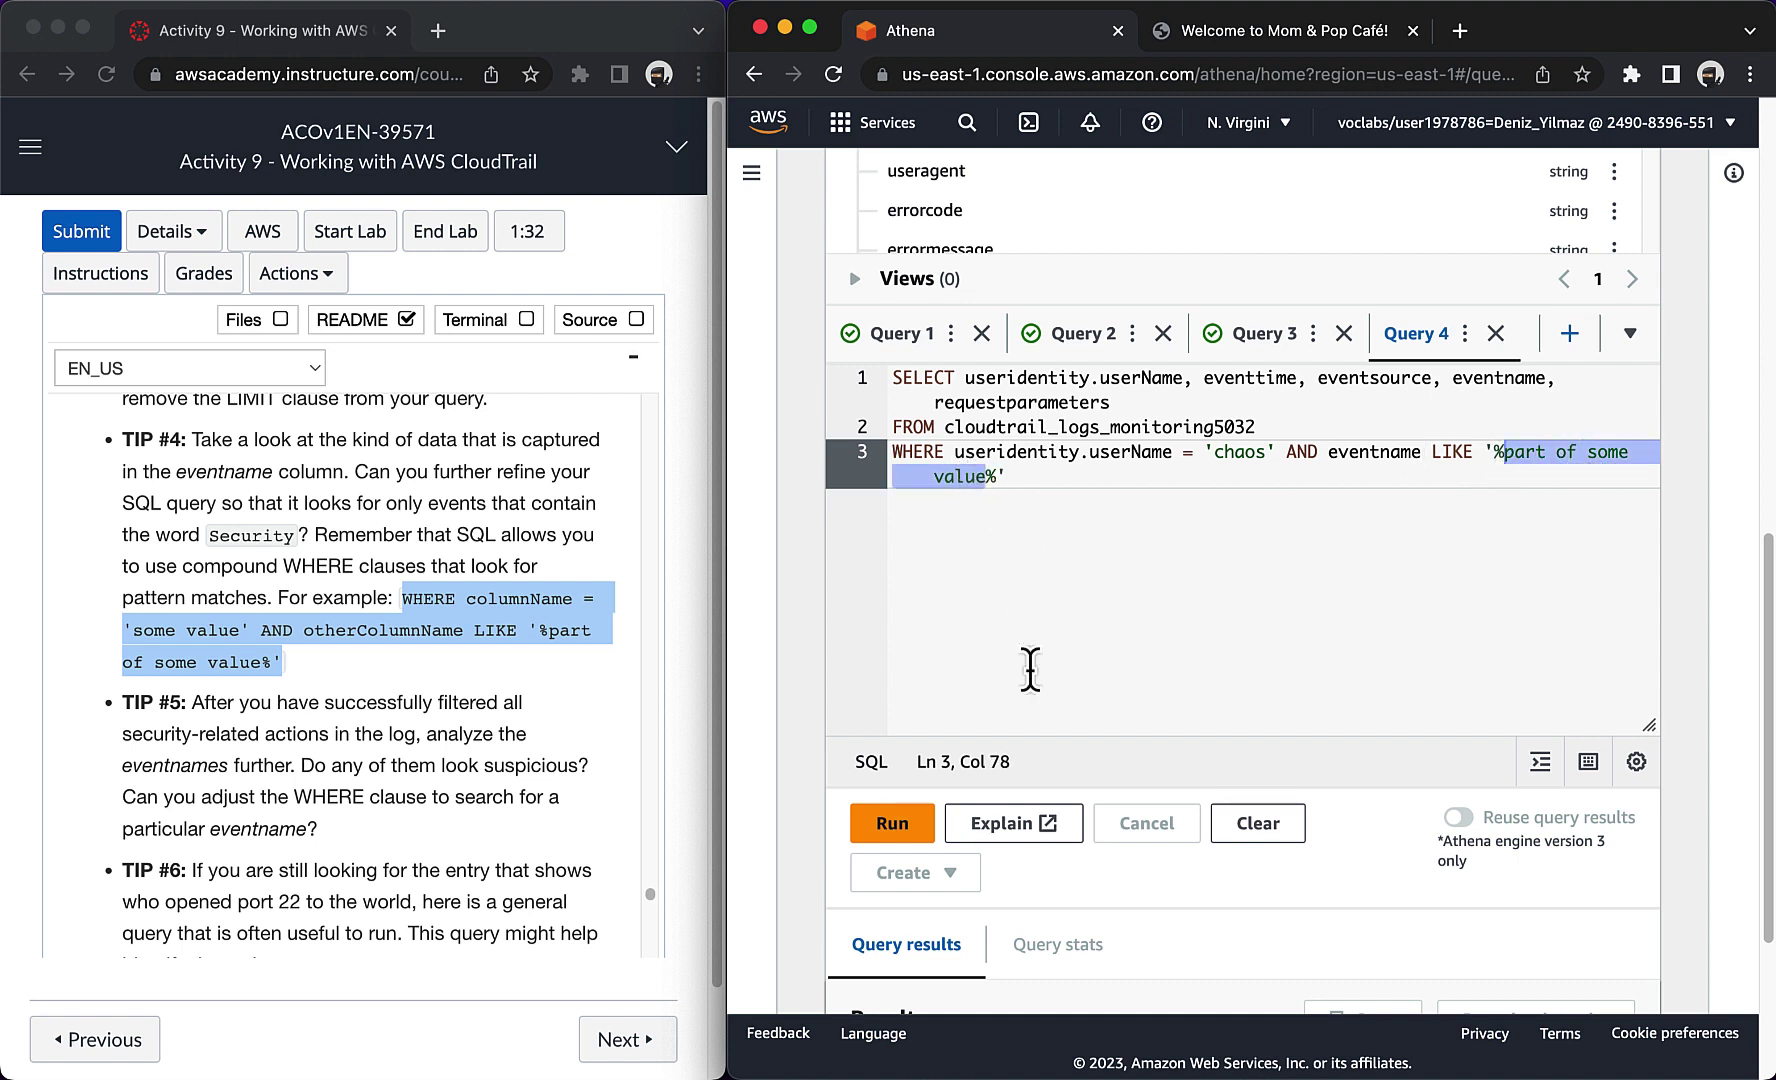
type("Security")
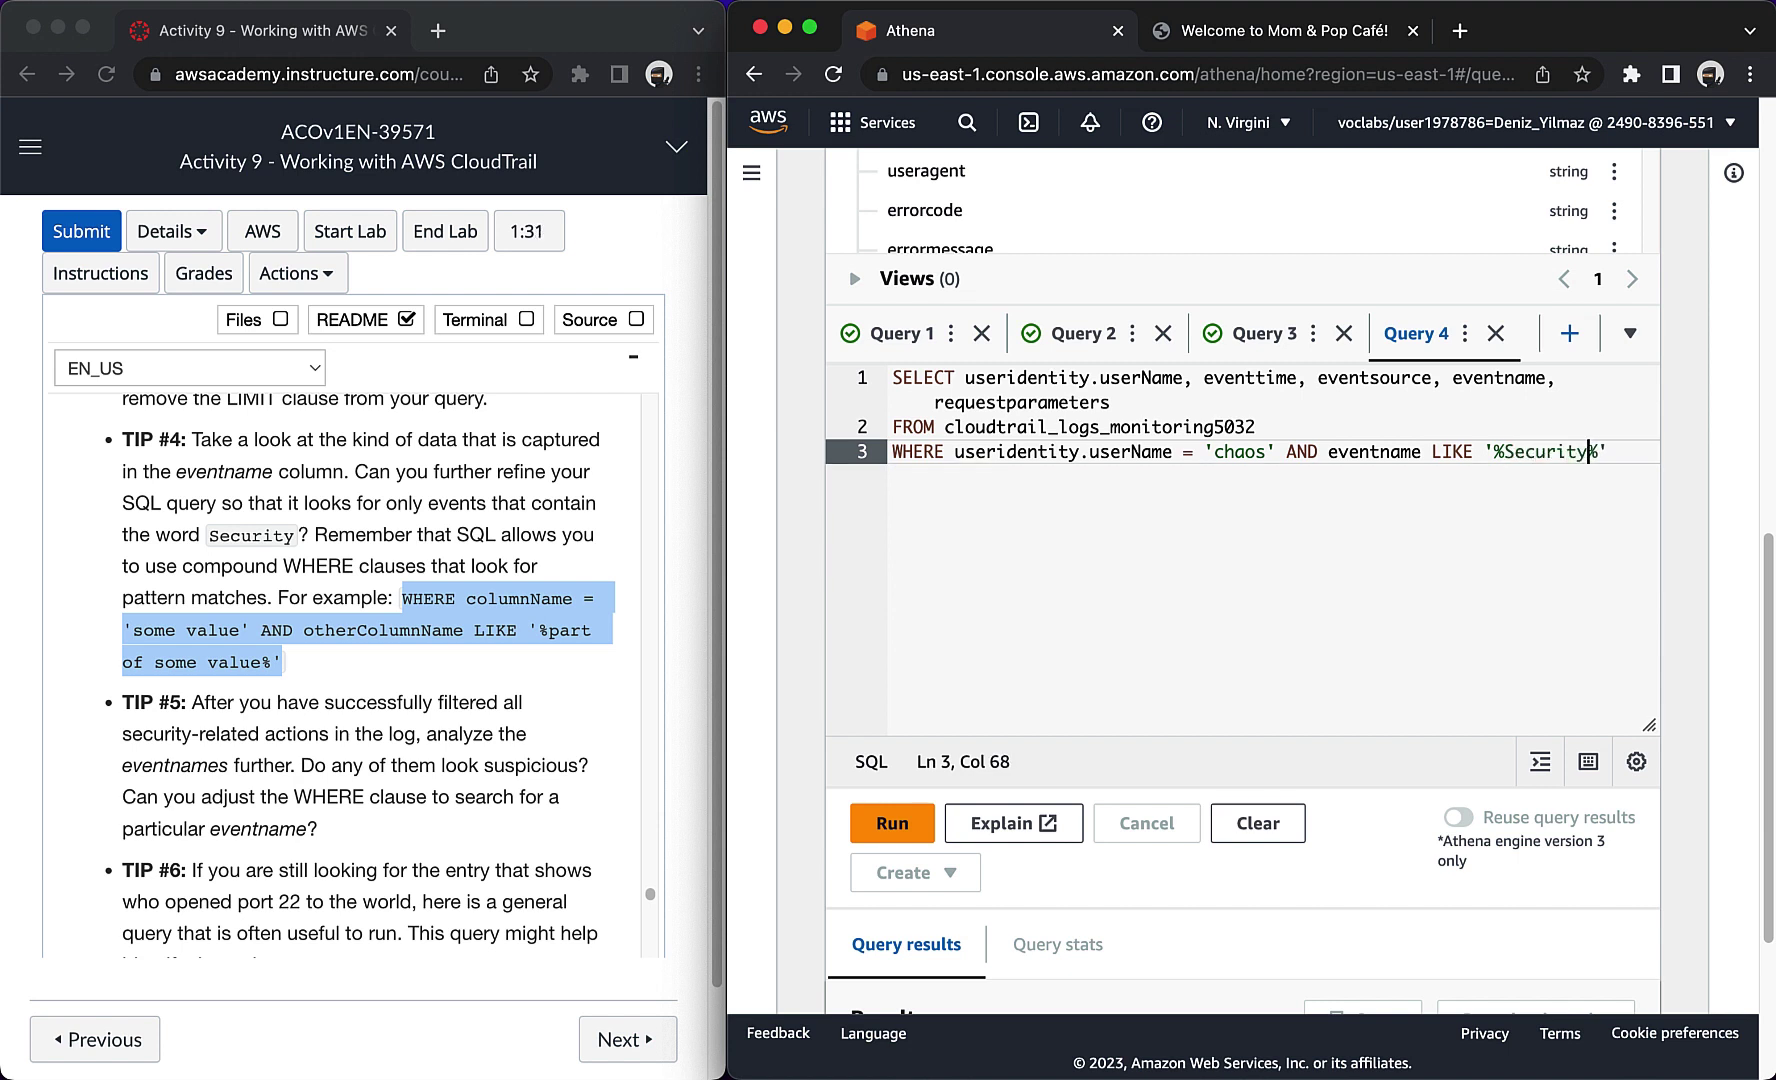
left_click(869, 822)
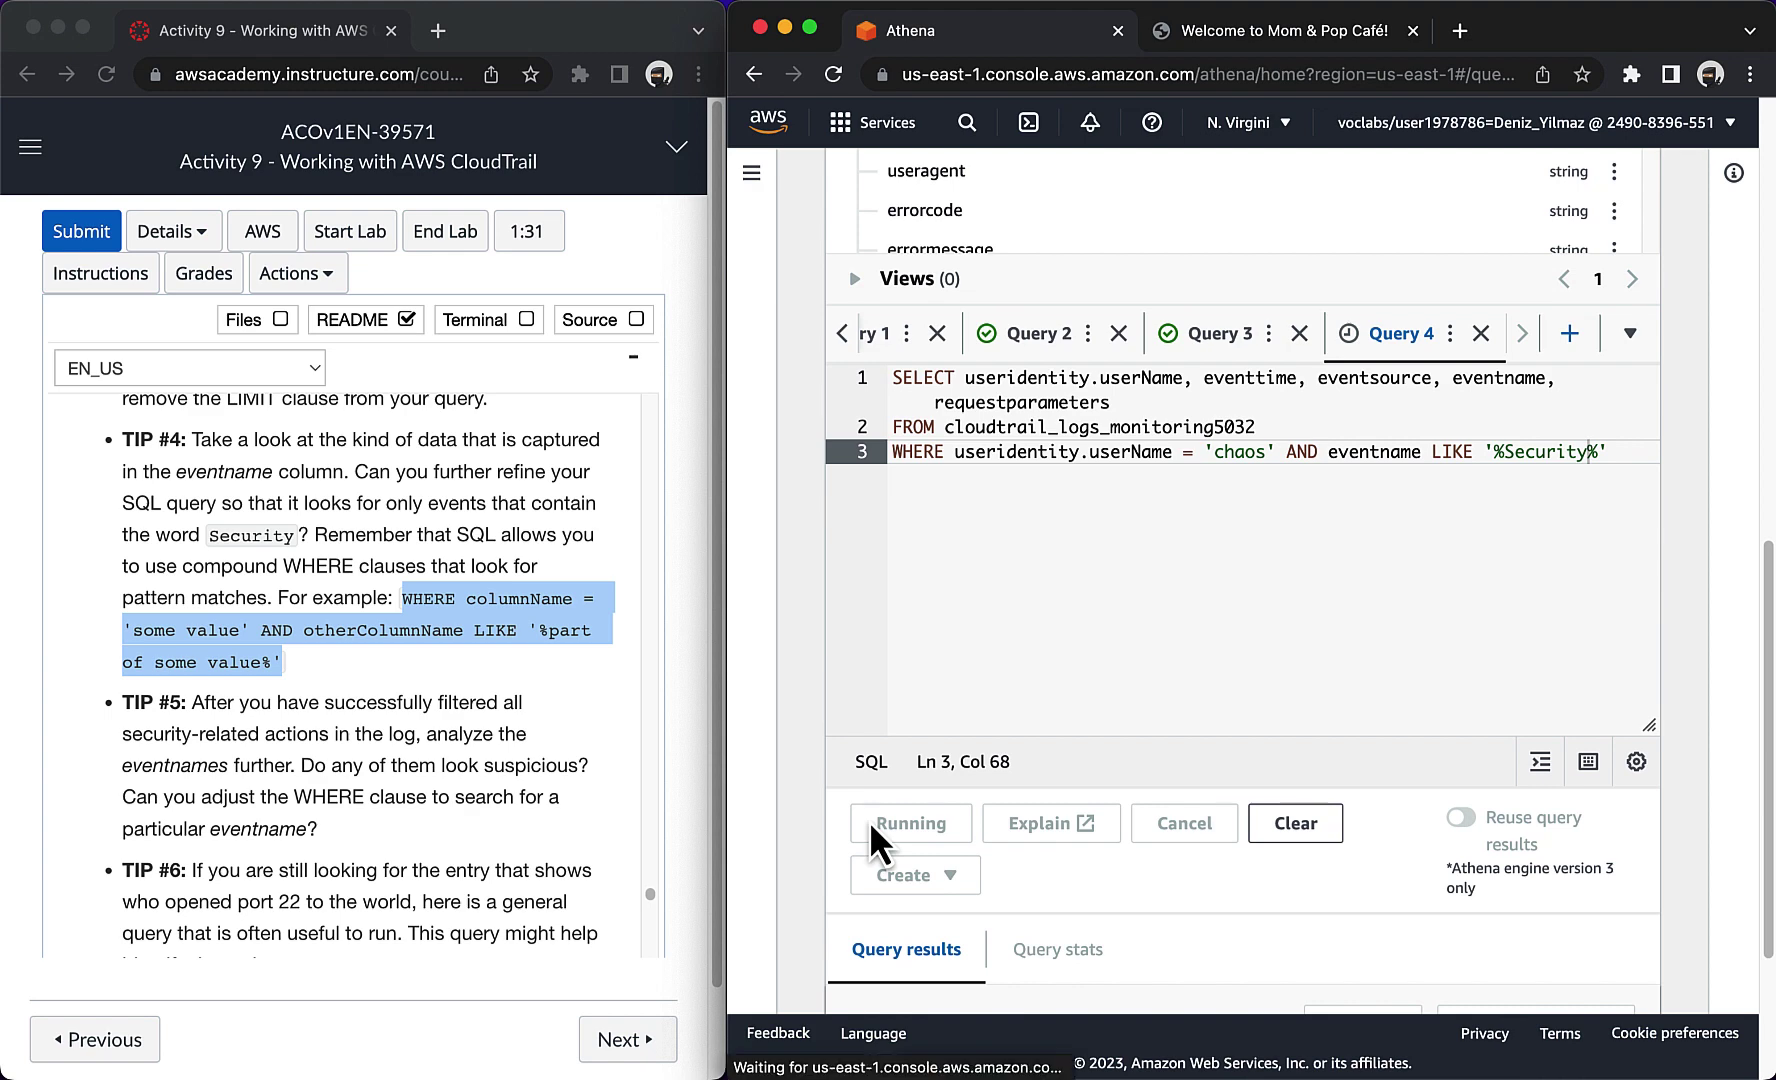
scroll(864, 914, "down", 7)
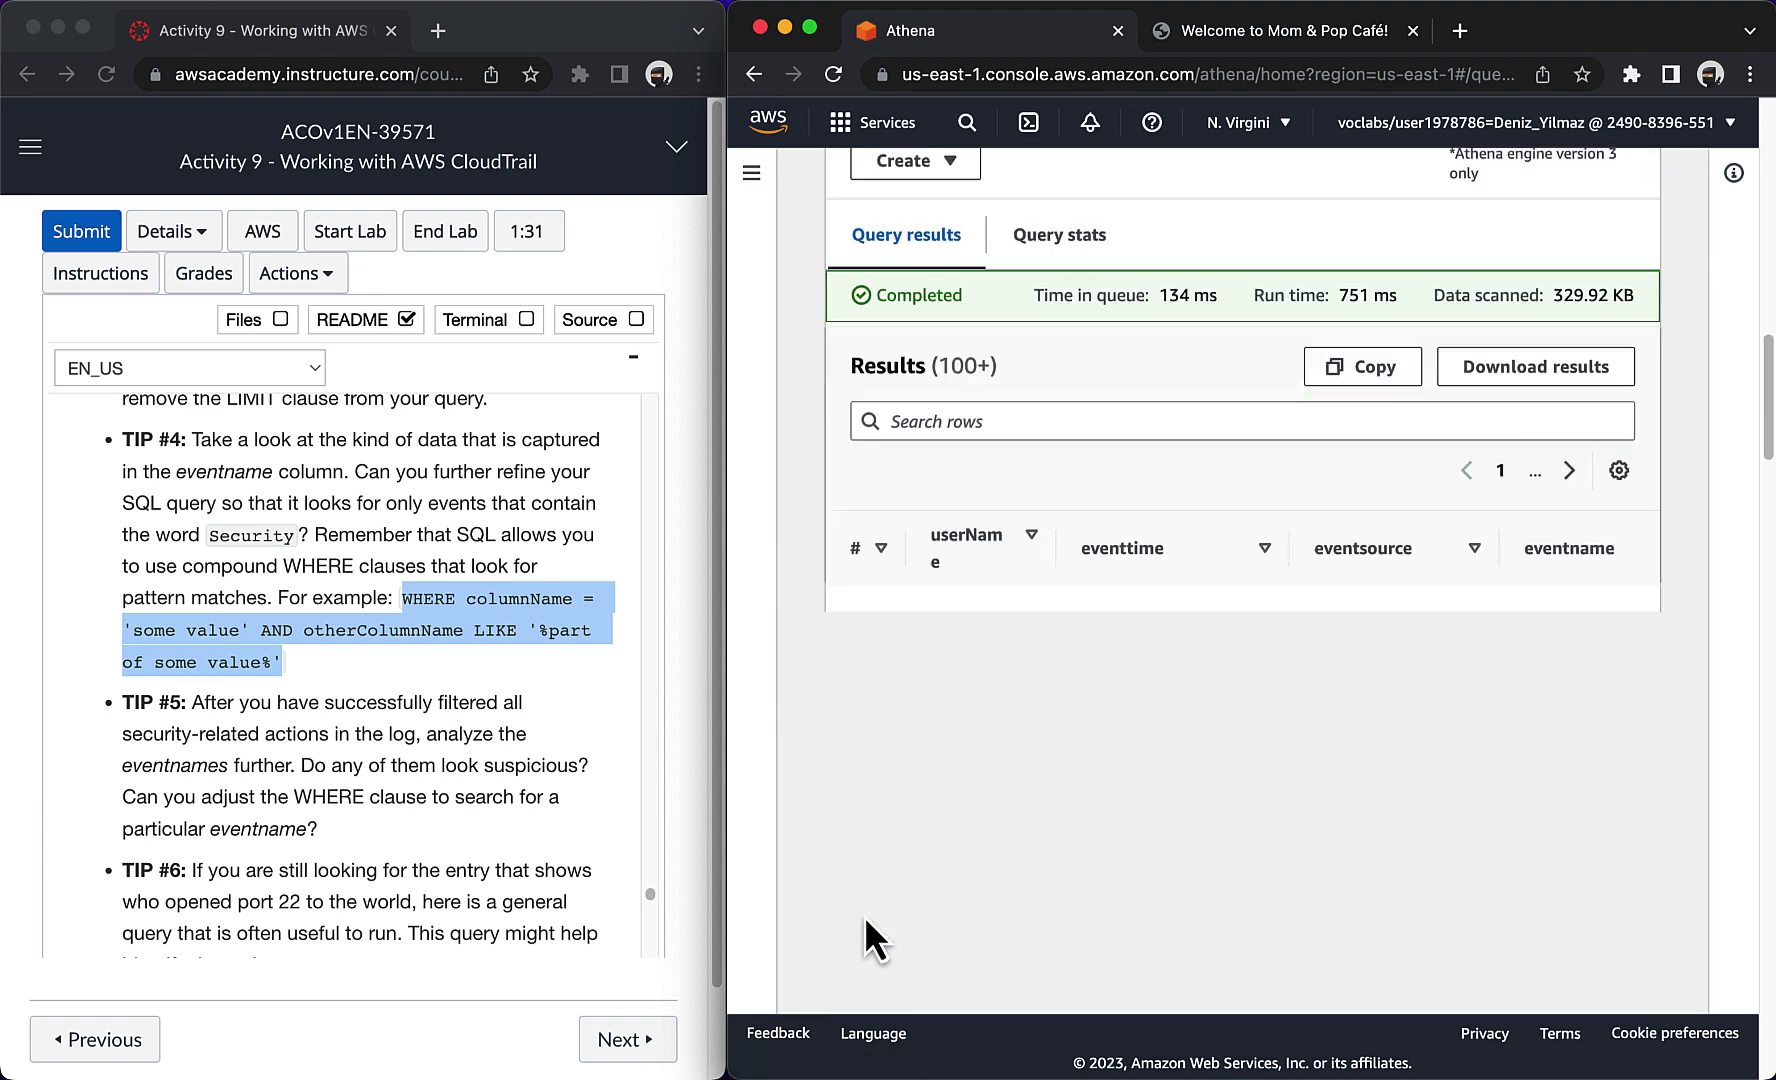
Step: Examine the eventname values in the Query 4 results for security-related actions by the user chaos that look suspicious
scroll(864, 914, "down", 1)
scroll(894, 906, "right", 1)
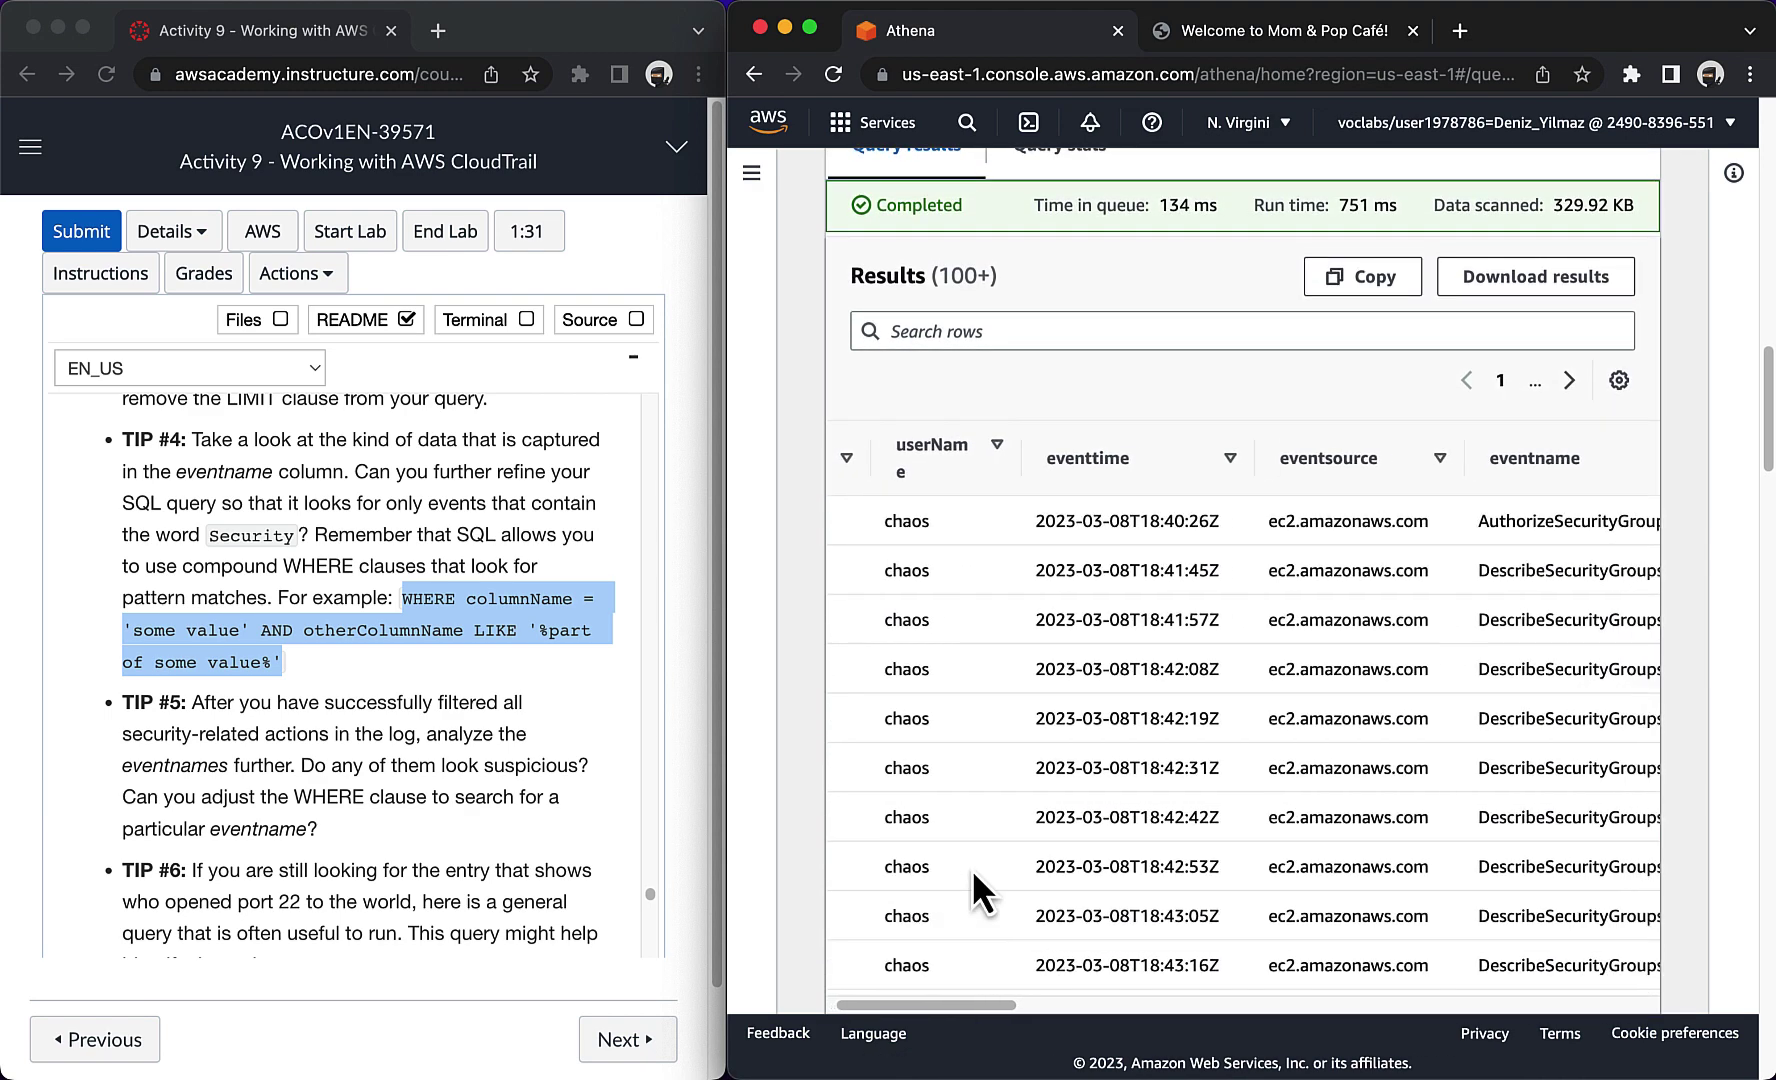
scroll(1397, 838, "down", 4)
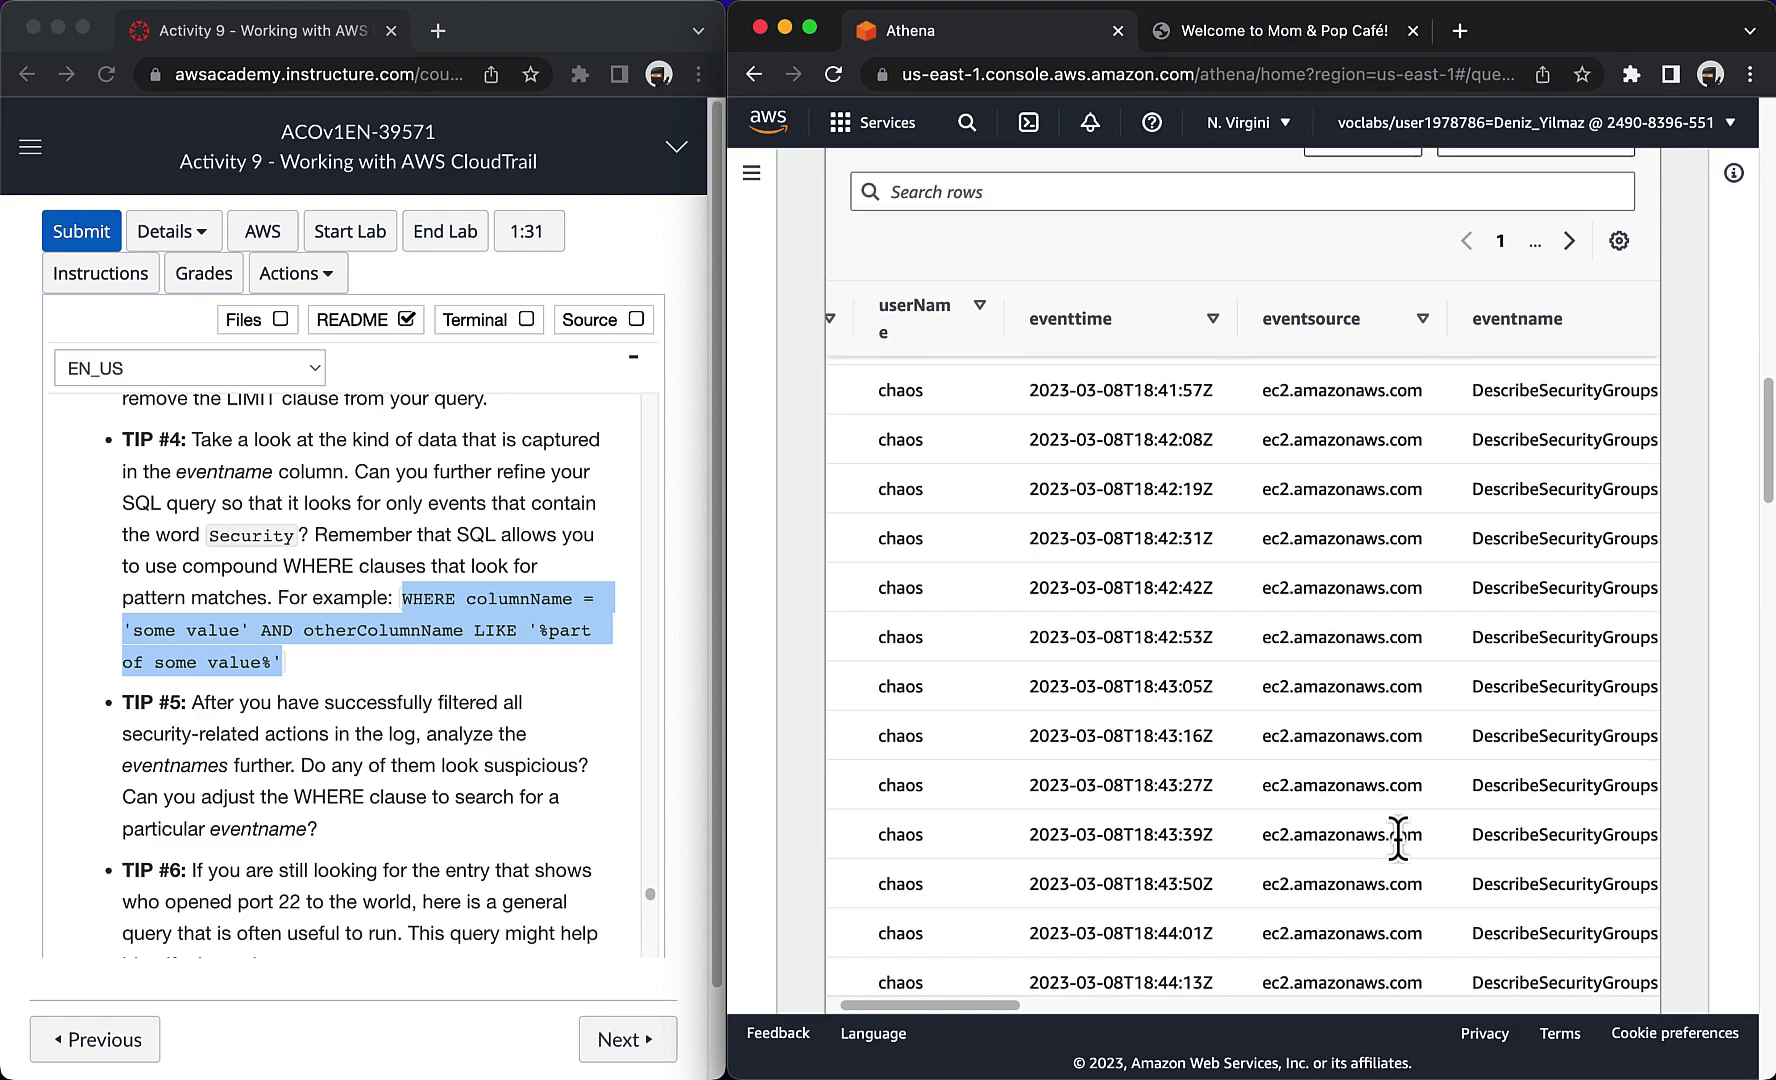
scroll(1397, 838, "down", 10)
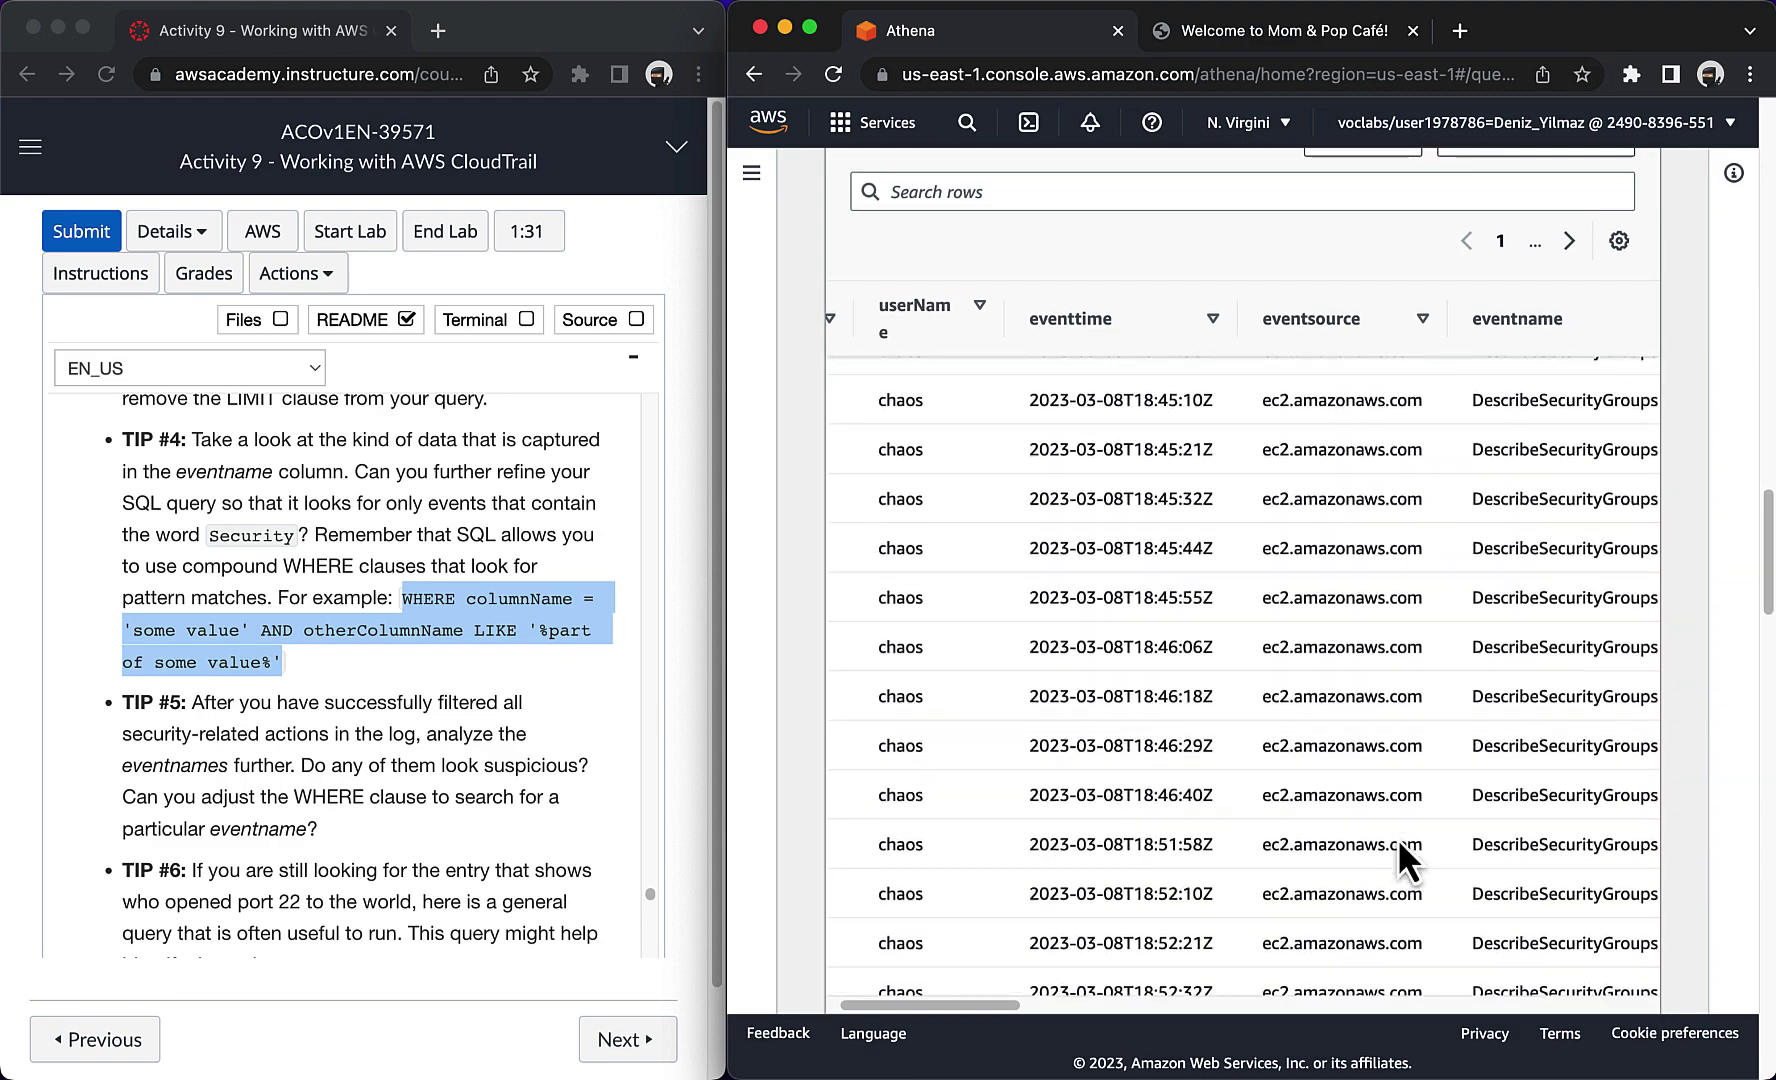
scroll(1397, 838, "down", 6)
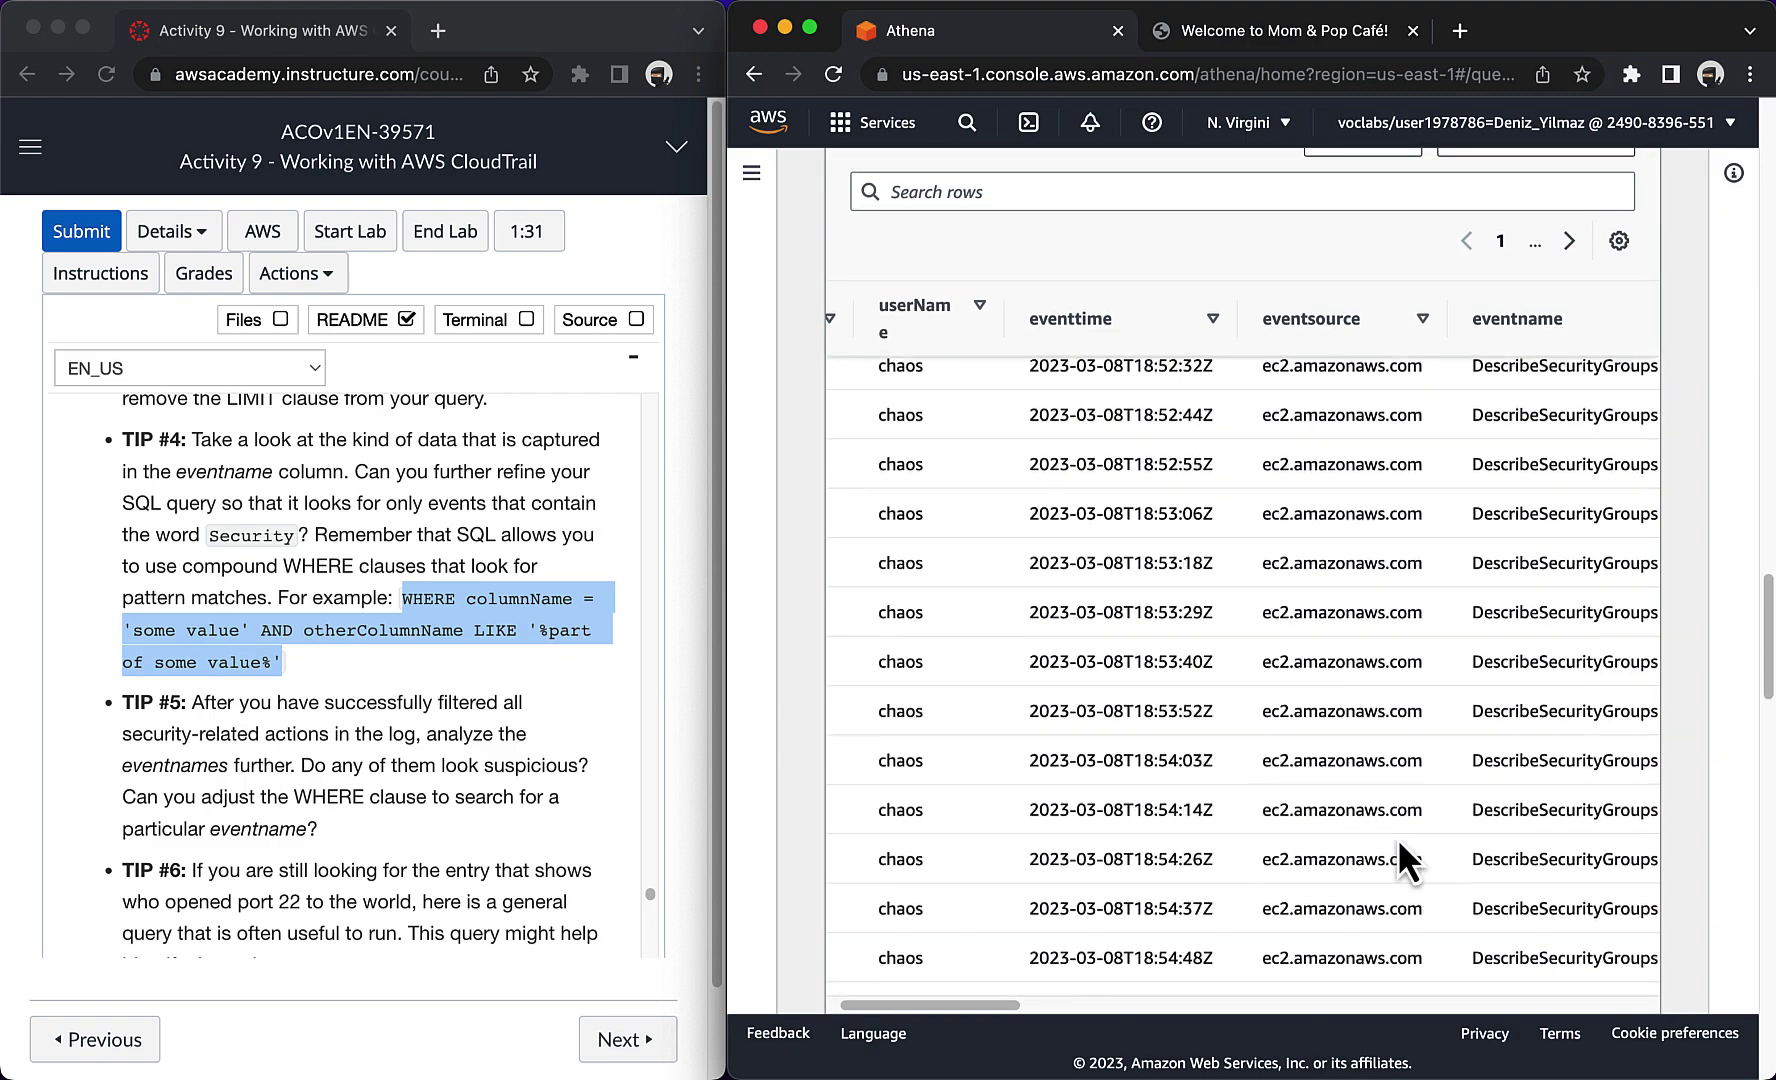
scroll(1397, 838, "down", 6)
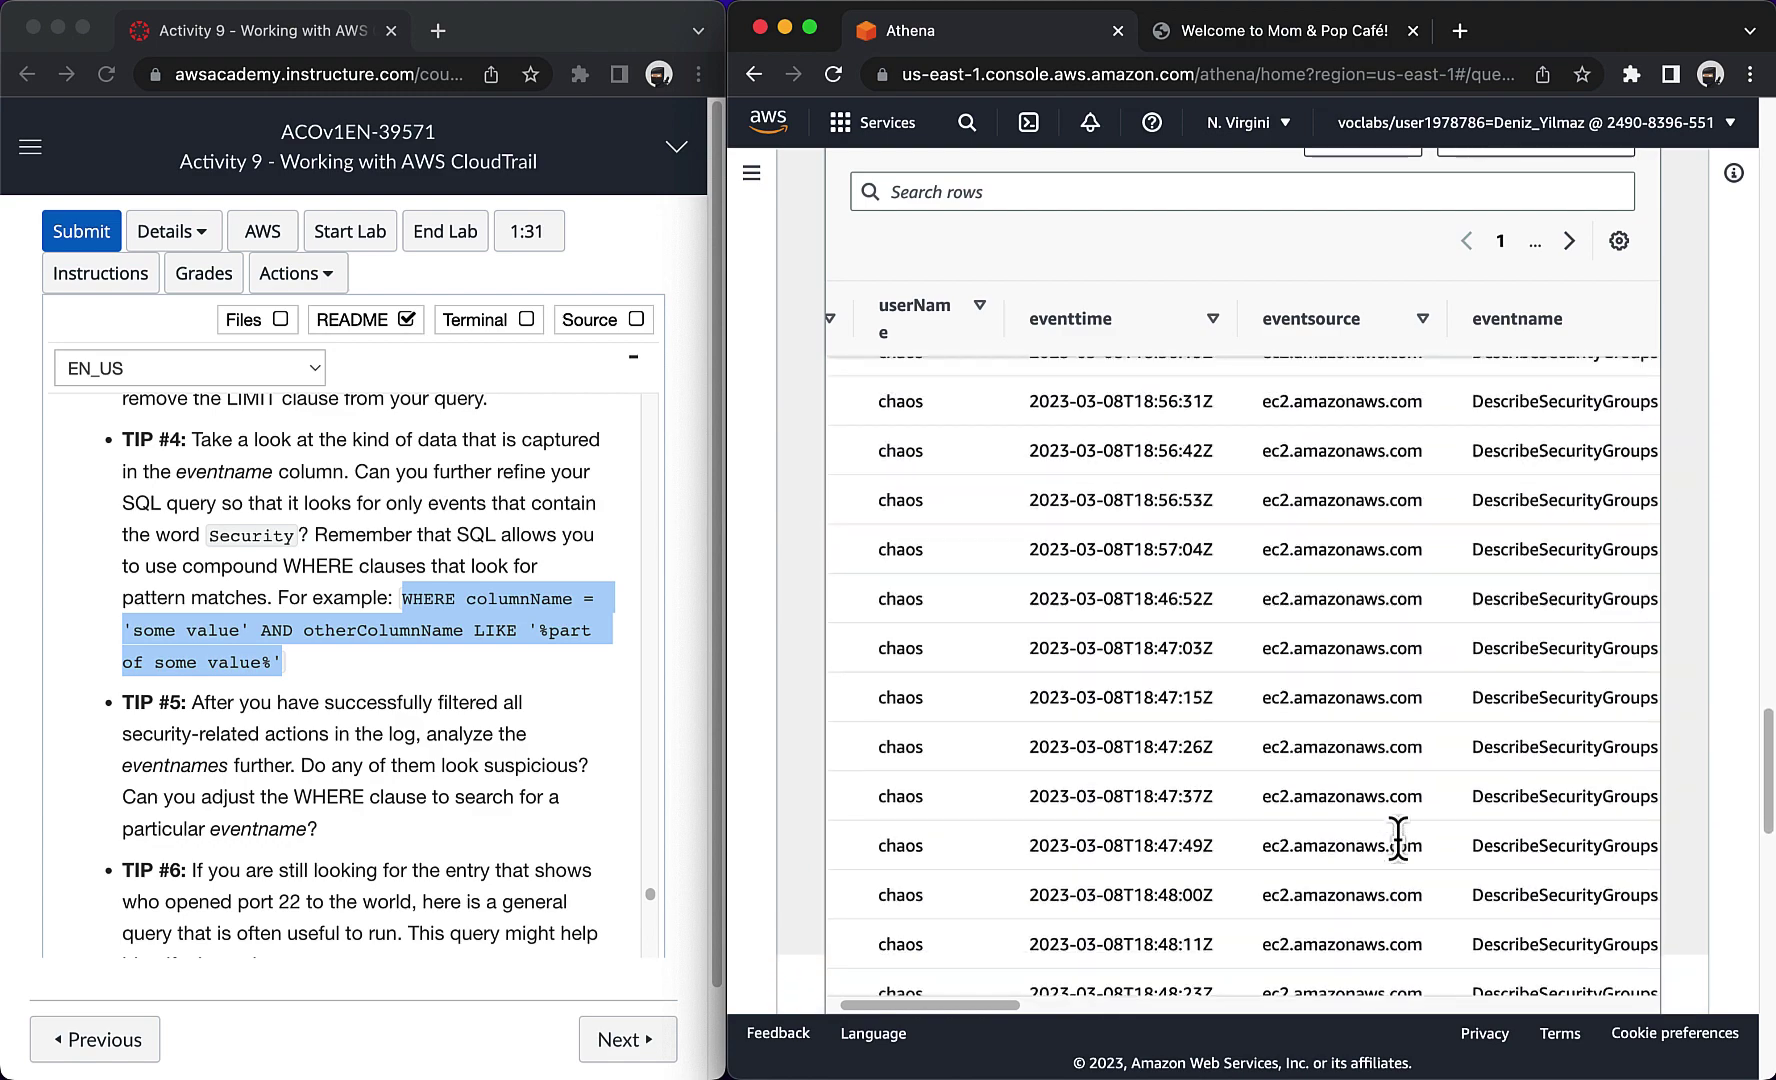
scroll(1397, 840, "down", 9)
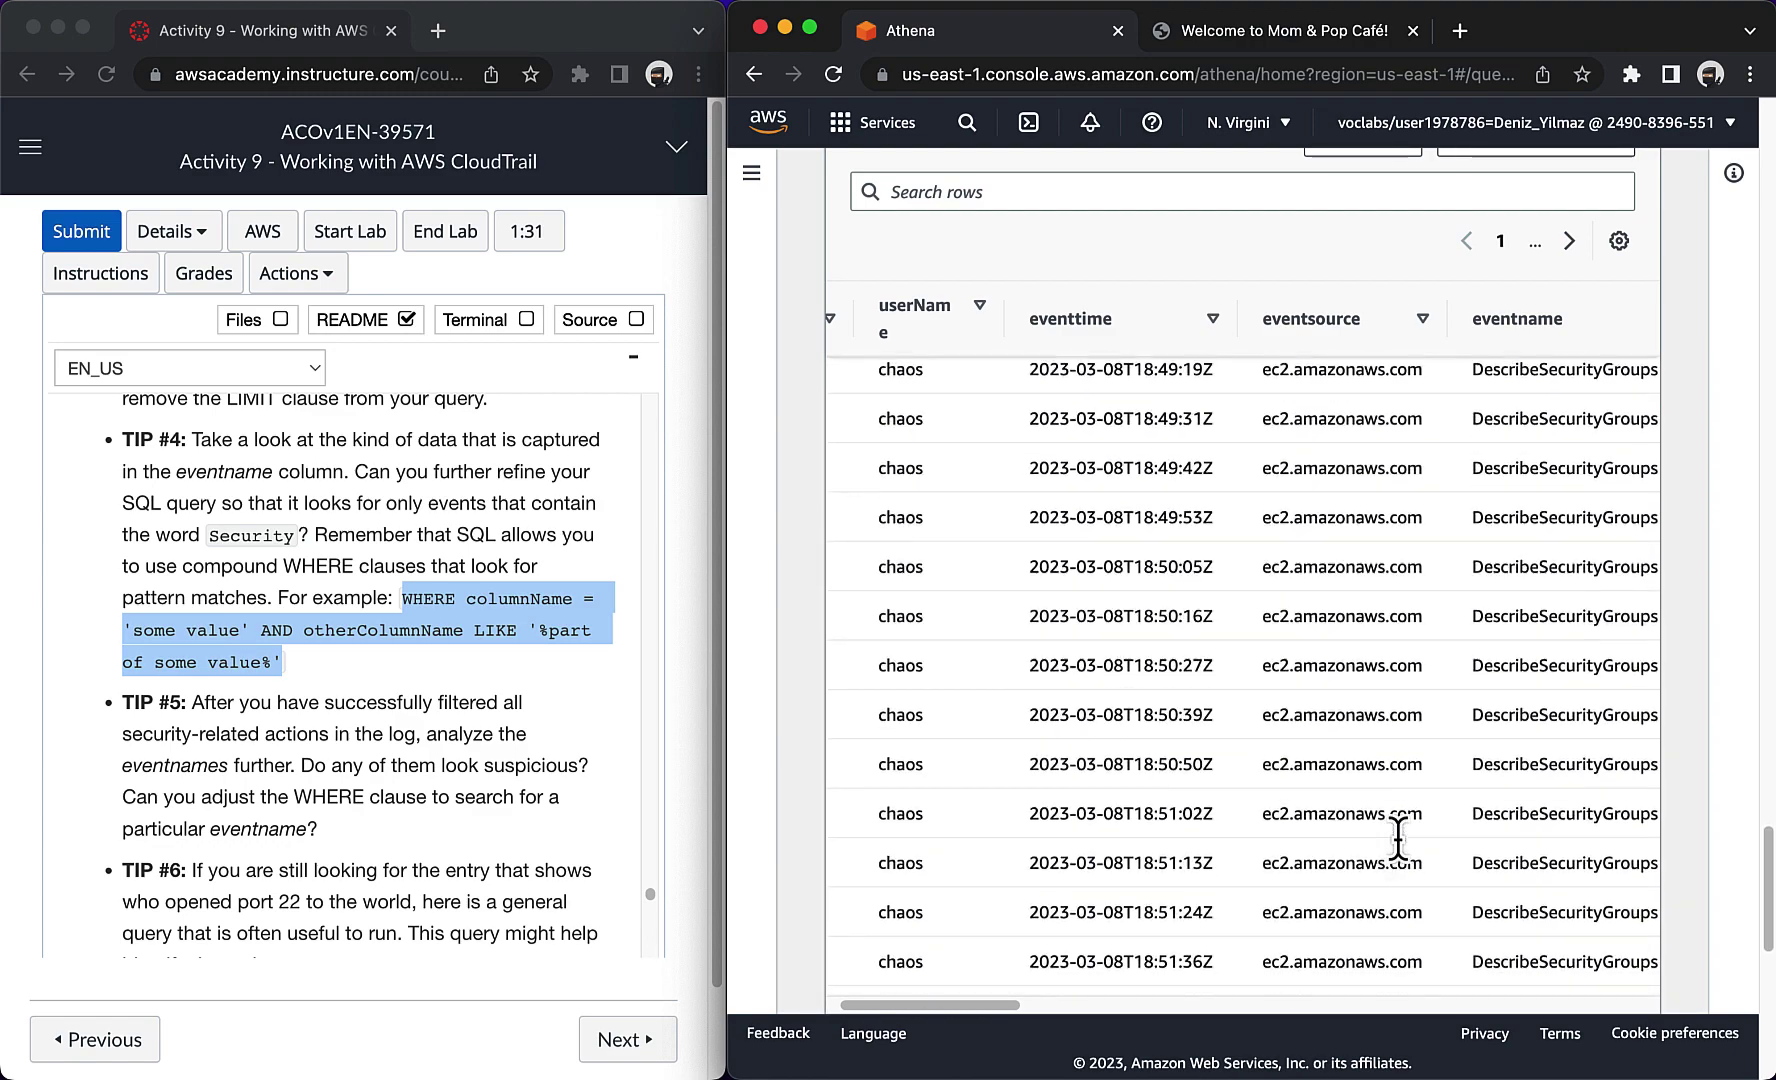
scroll(1397, 840, "down", 6)
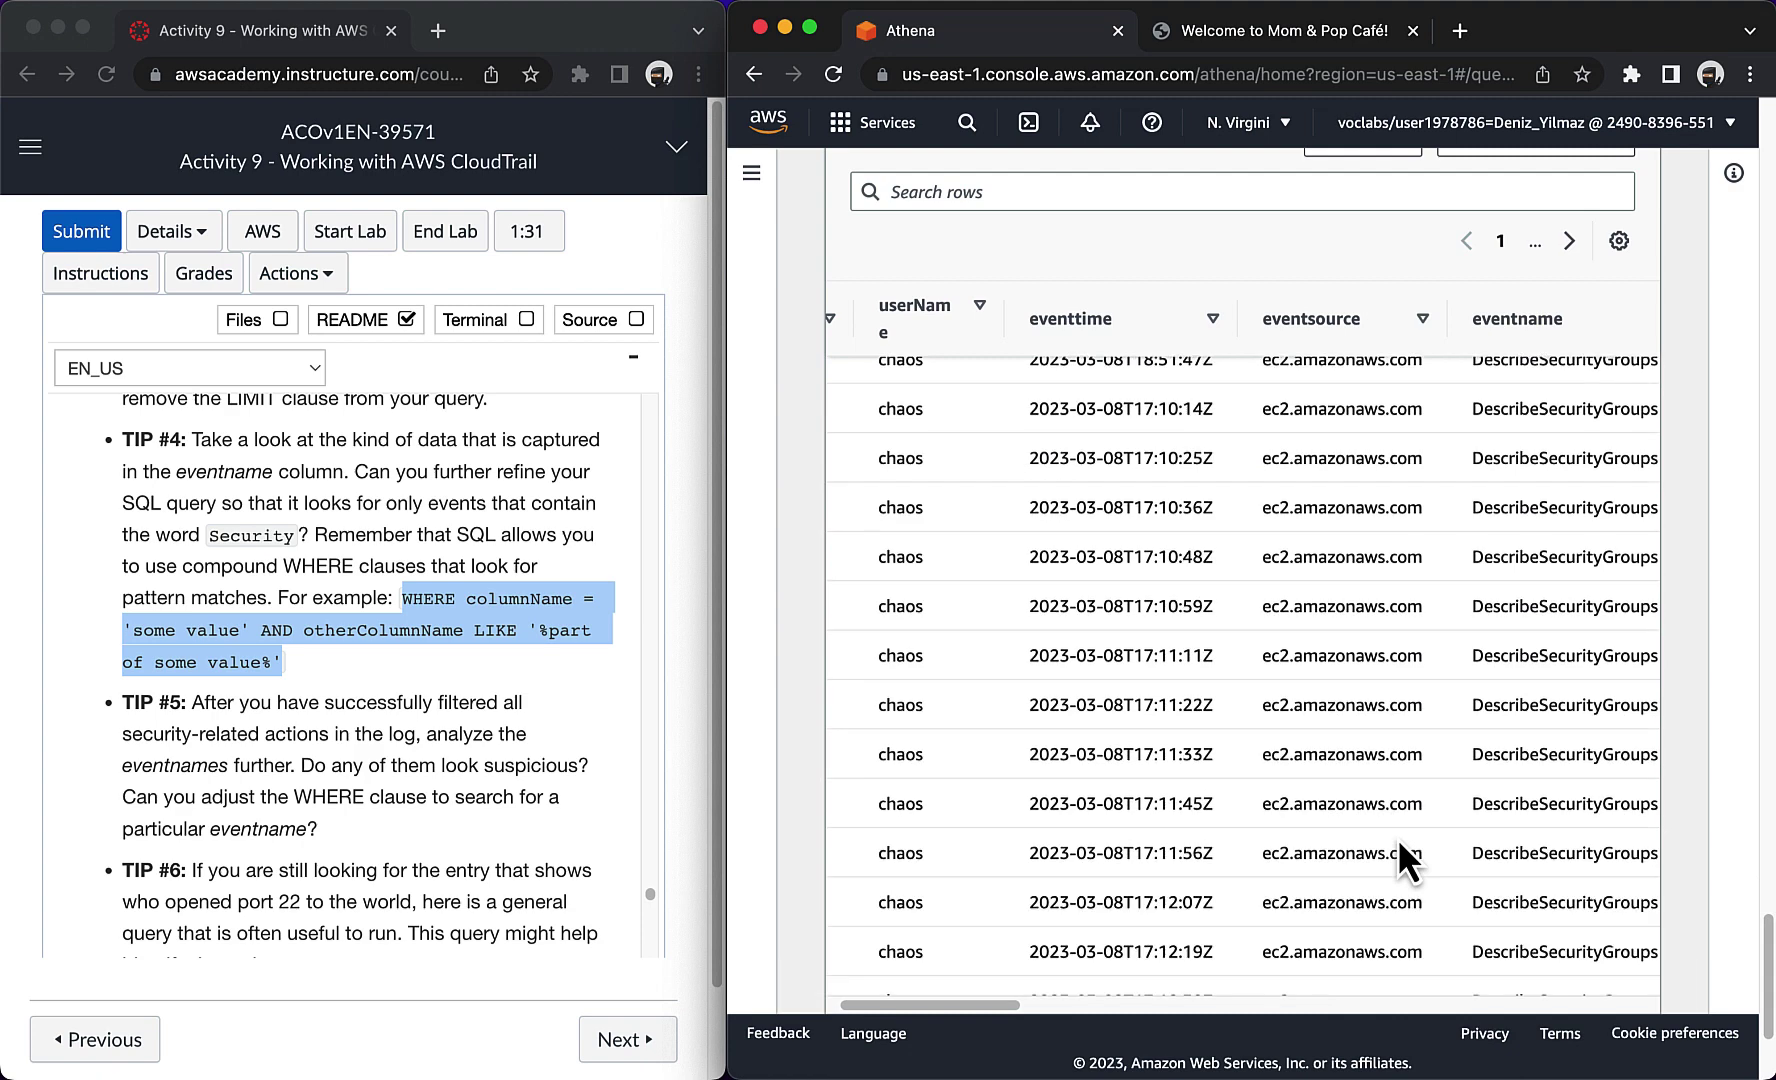
scroll(1397, 838, "down", 2)
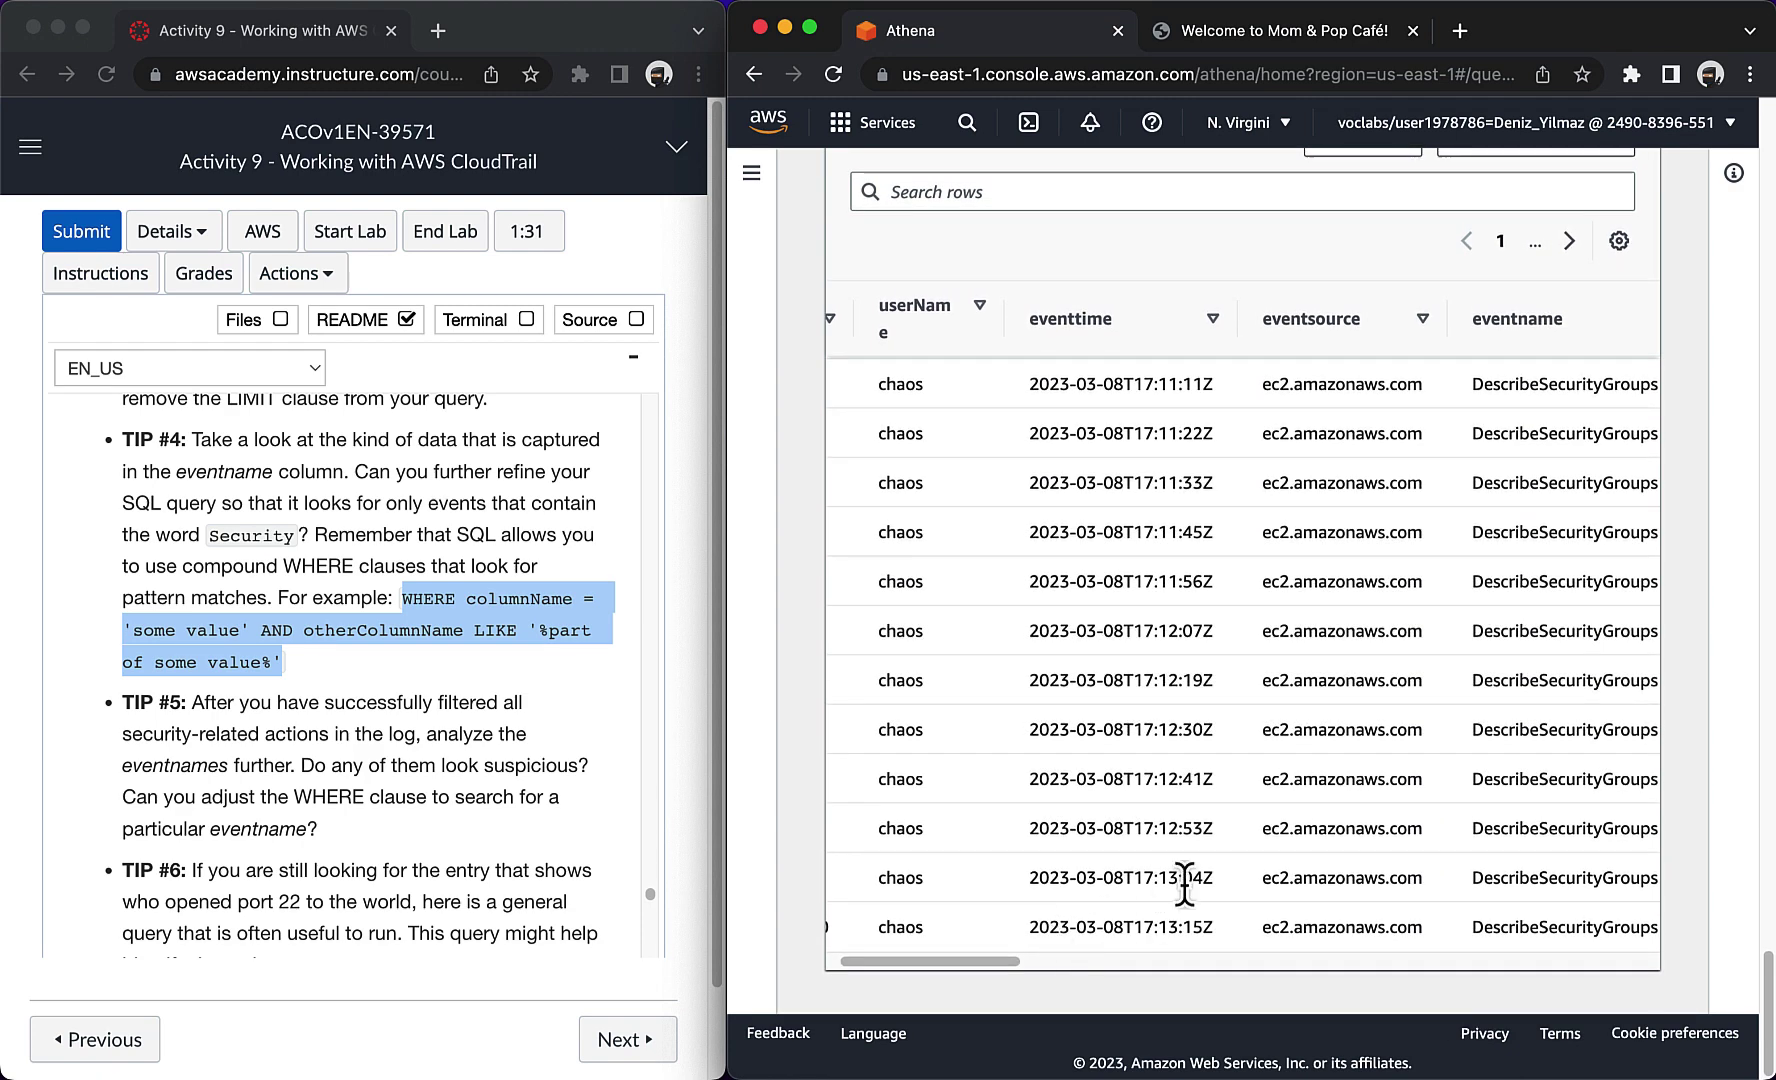
scroll(1339, 778, "up", 15)
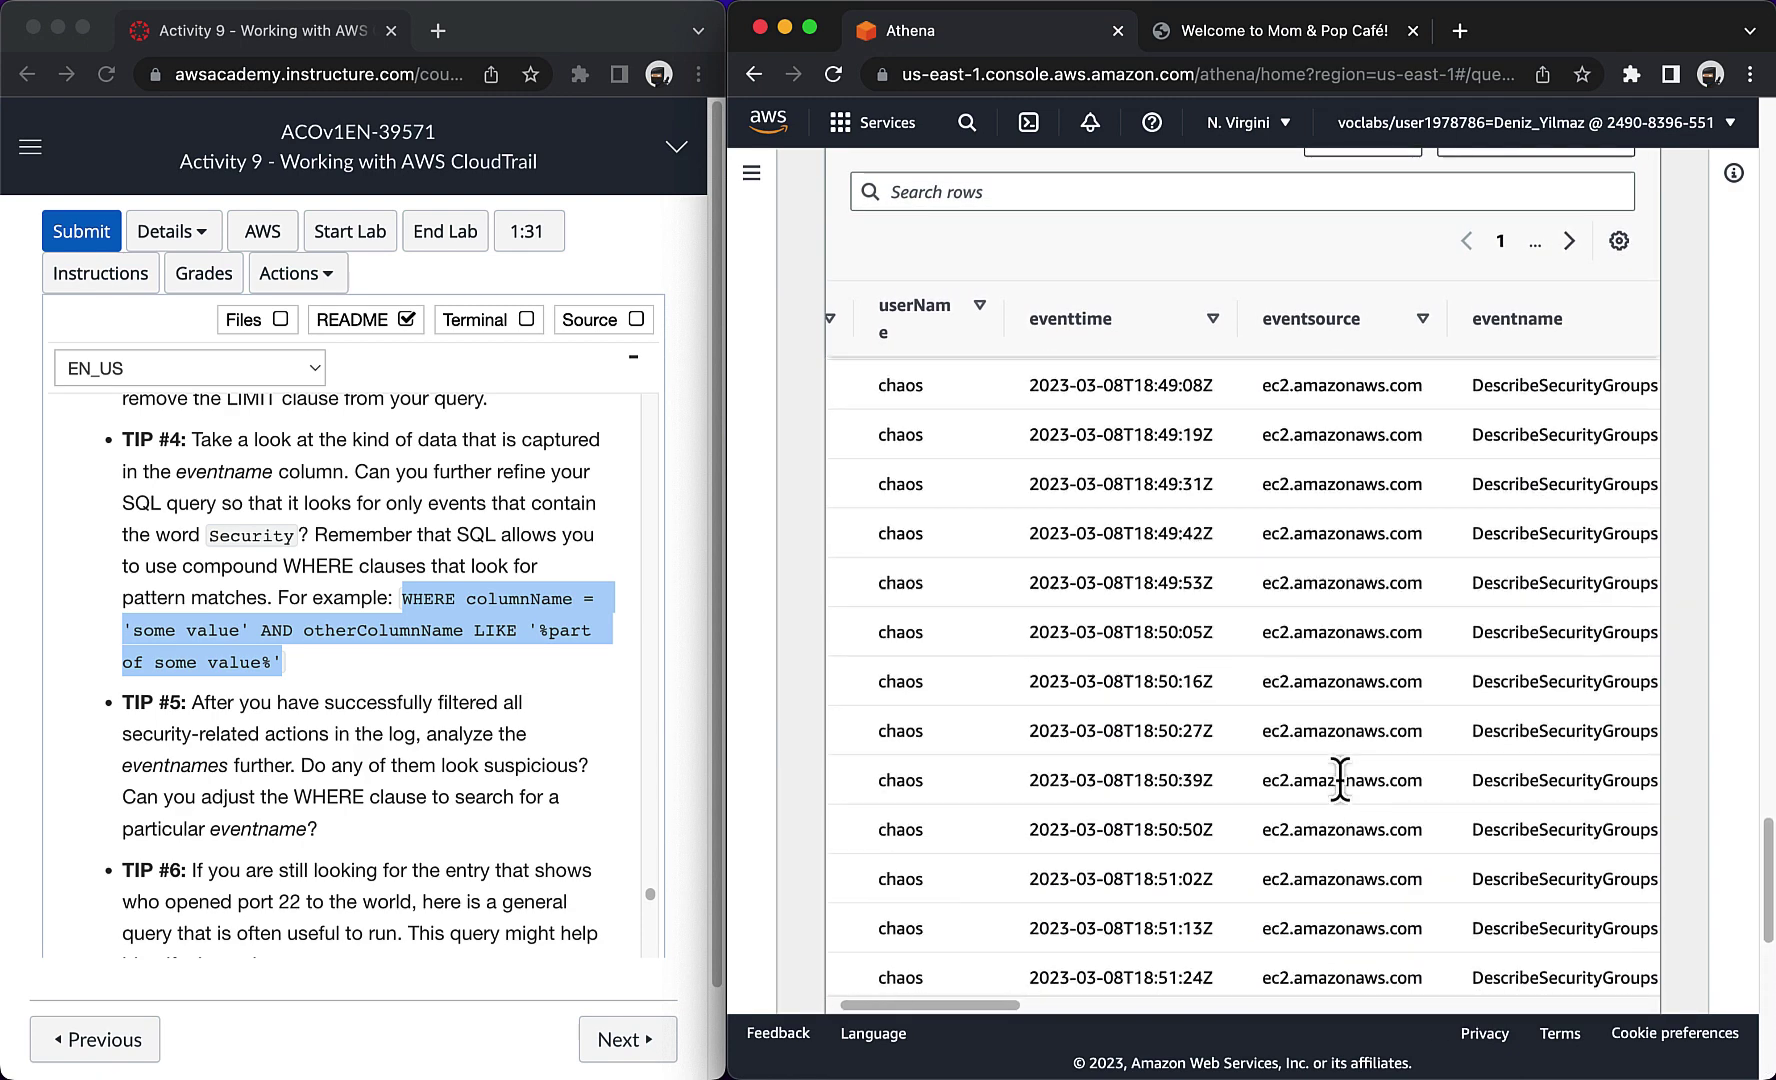
scroll(1339, 778, "up", 5)
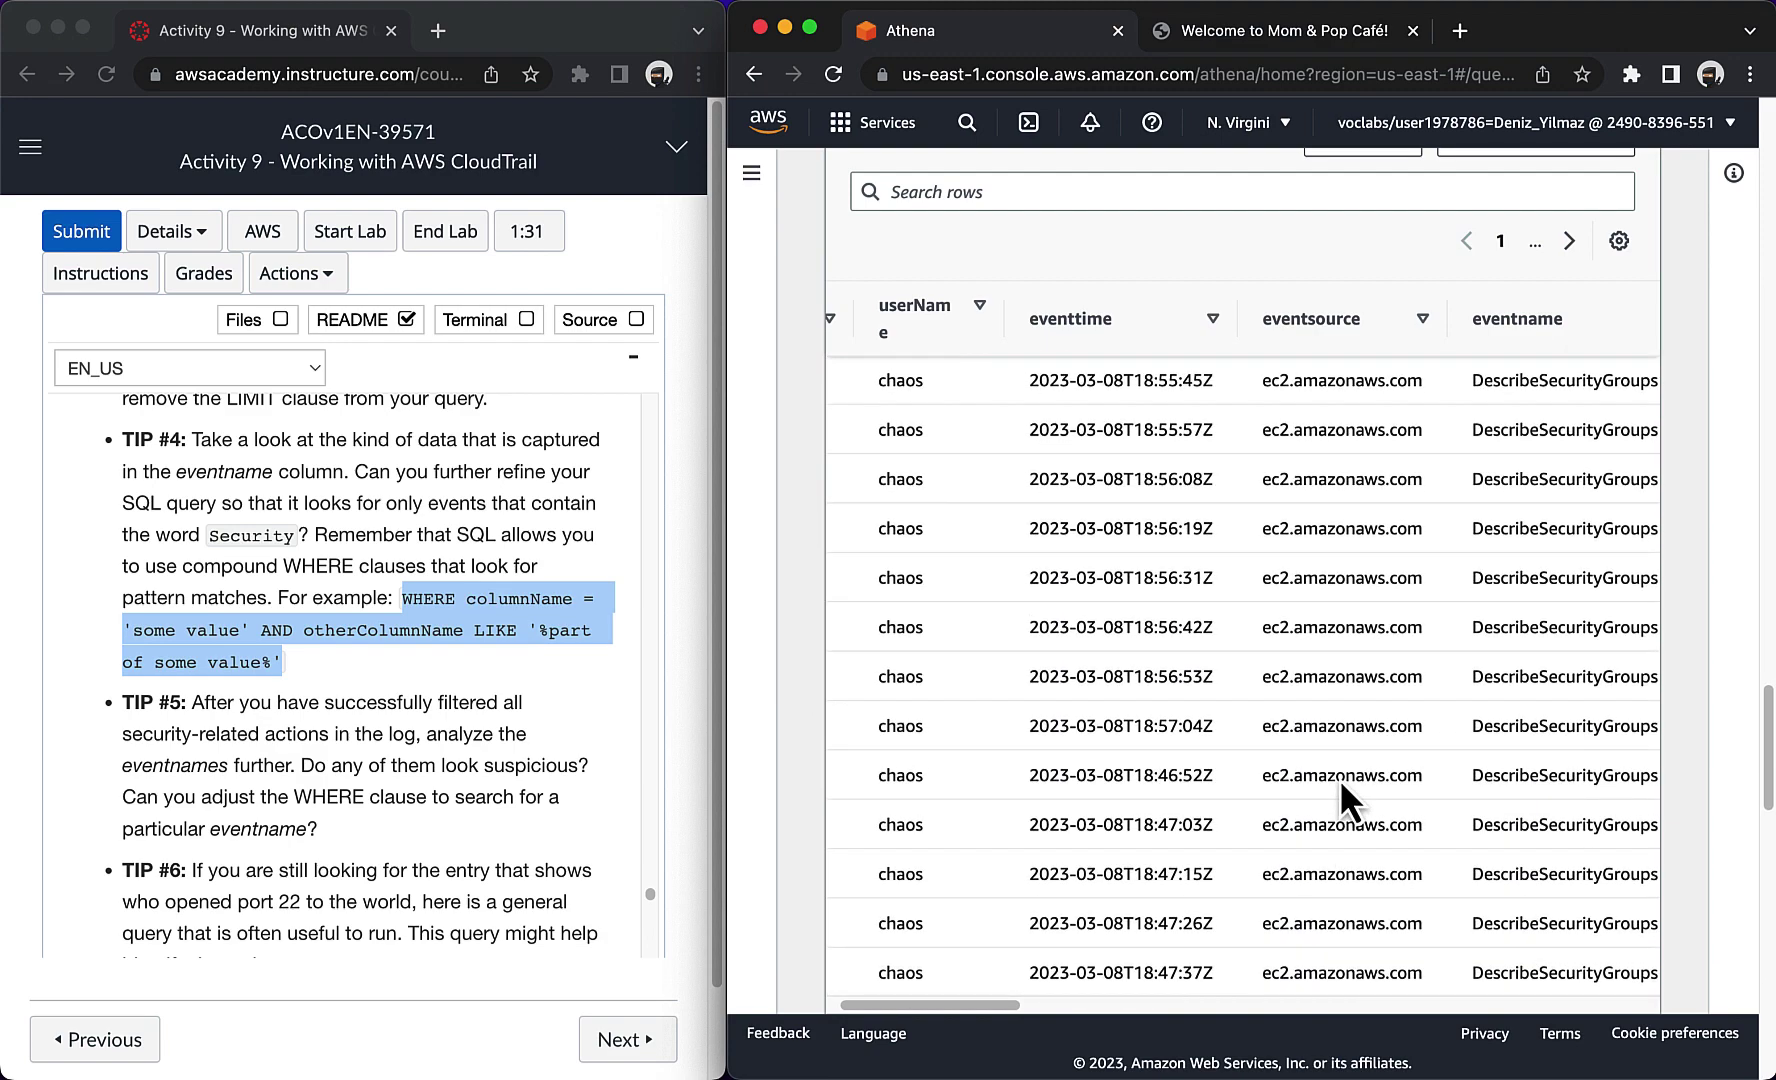
scroll(1339, 778, "up", 10)
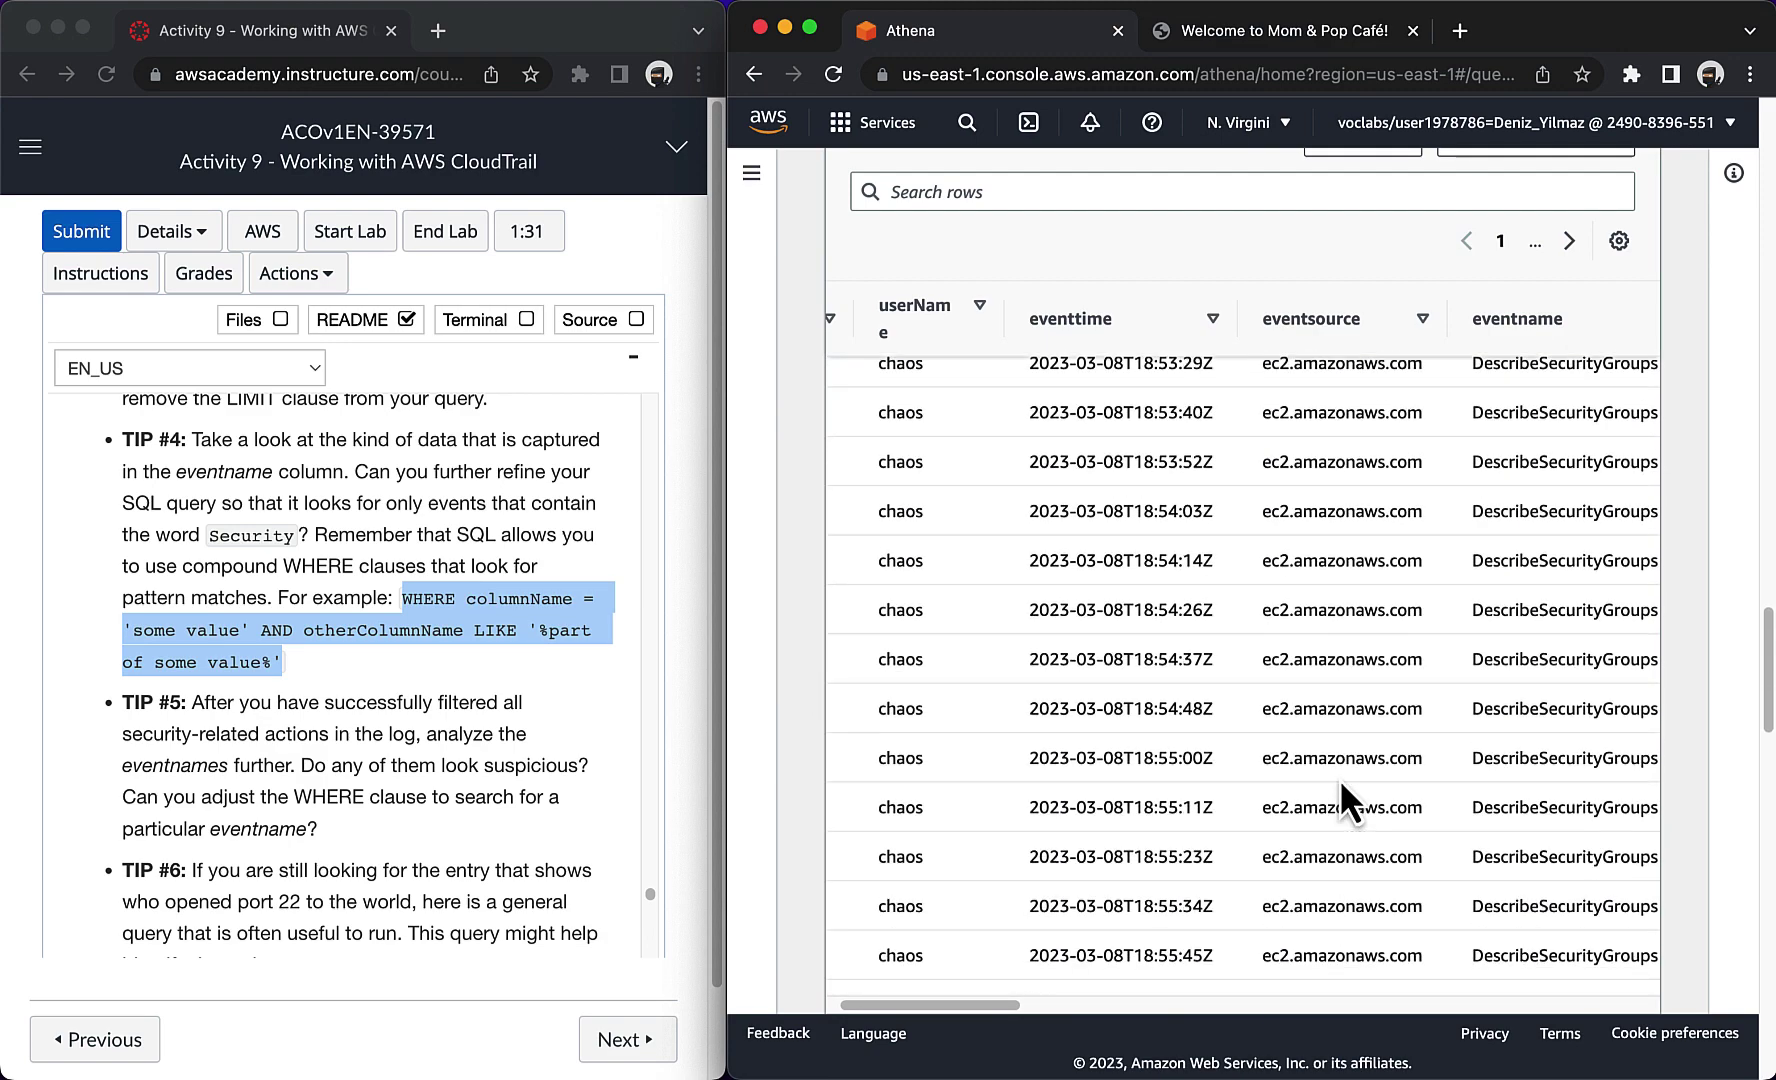
scroll(1339, 778, "up", 10)
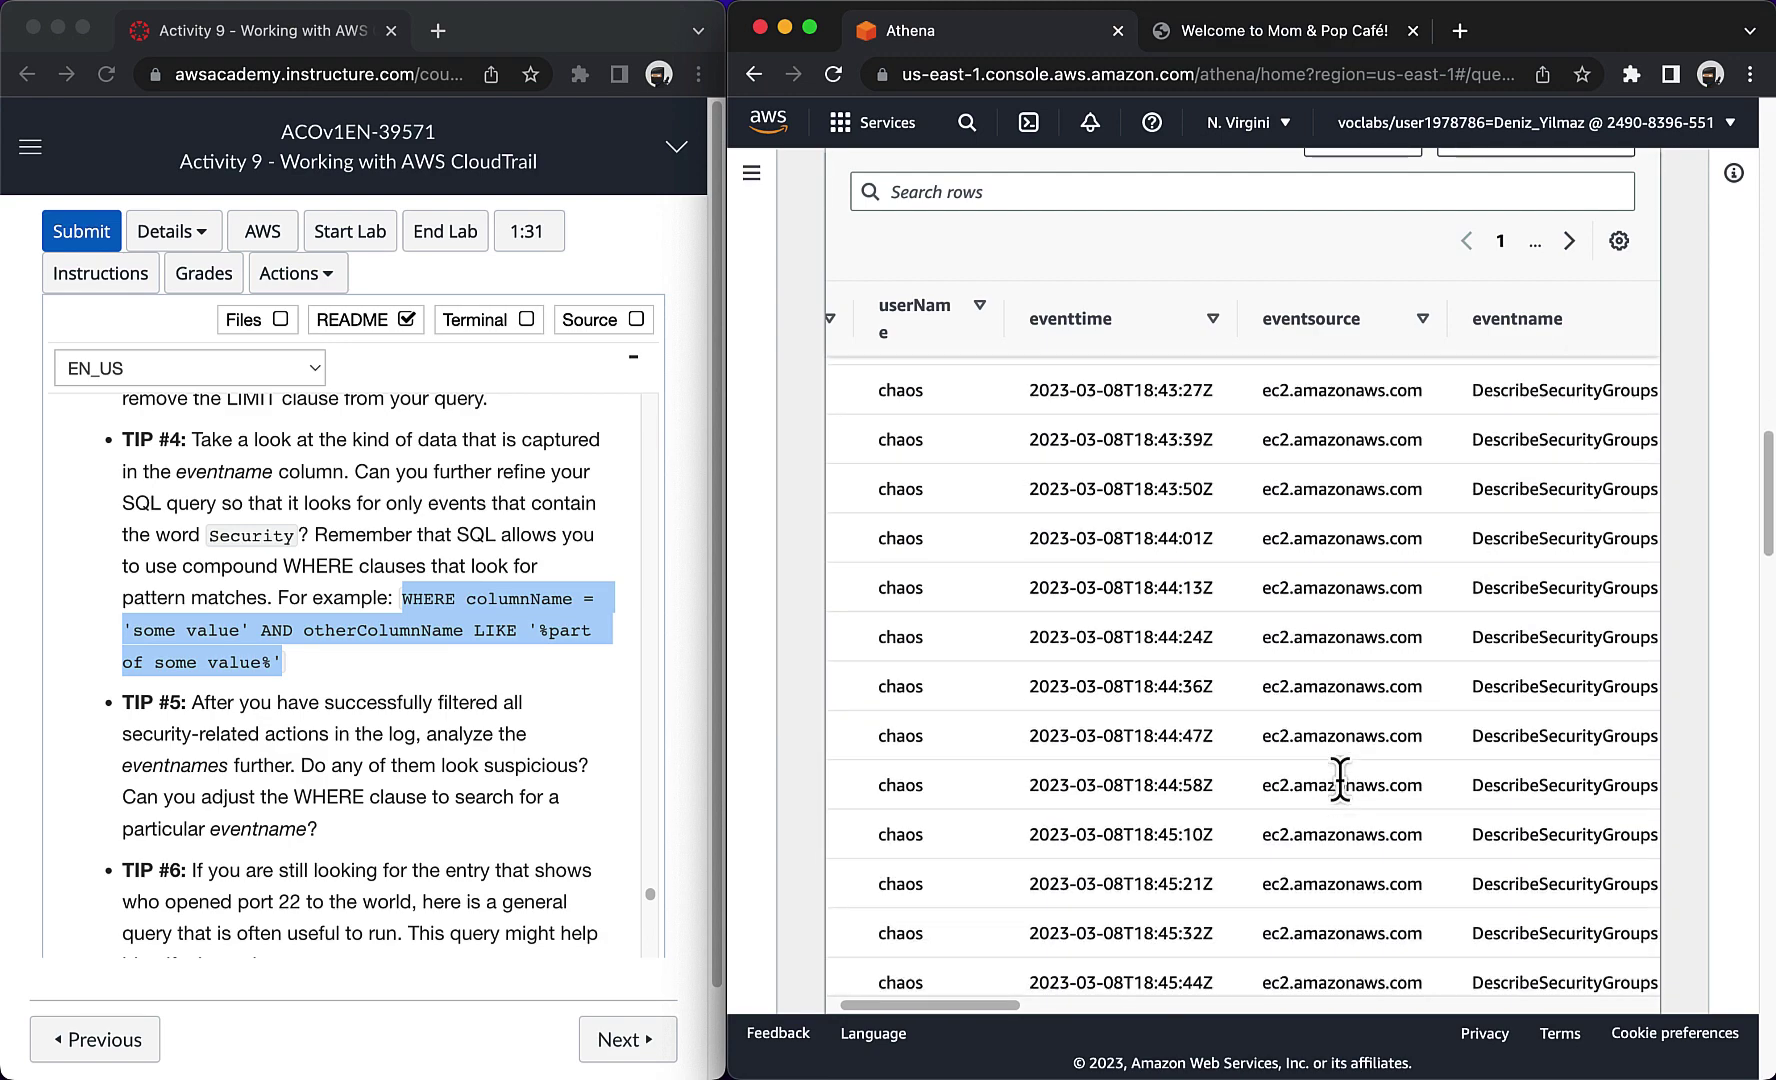
scroll(1339, 778, "up", 10)
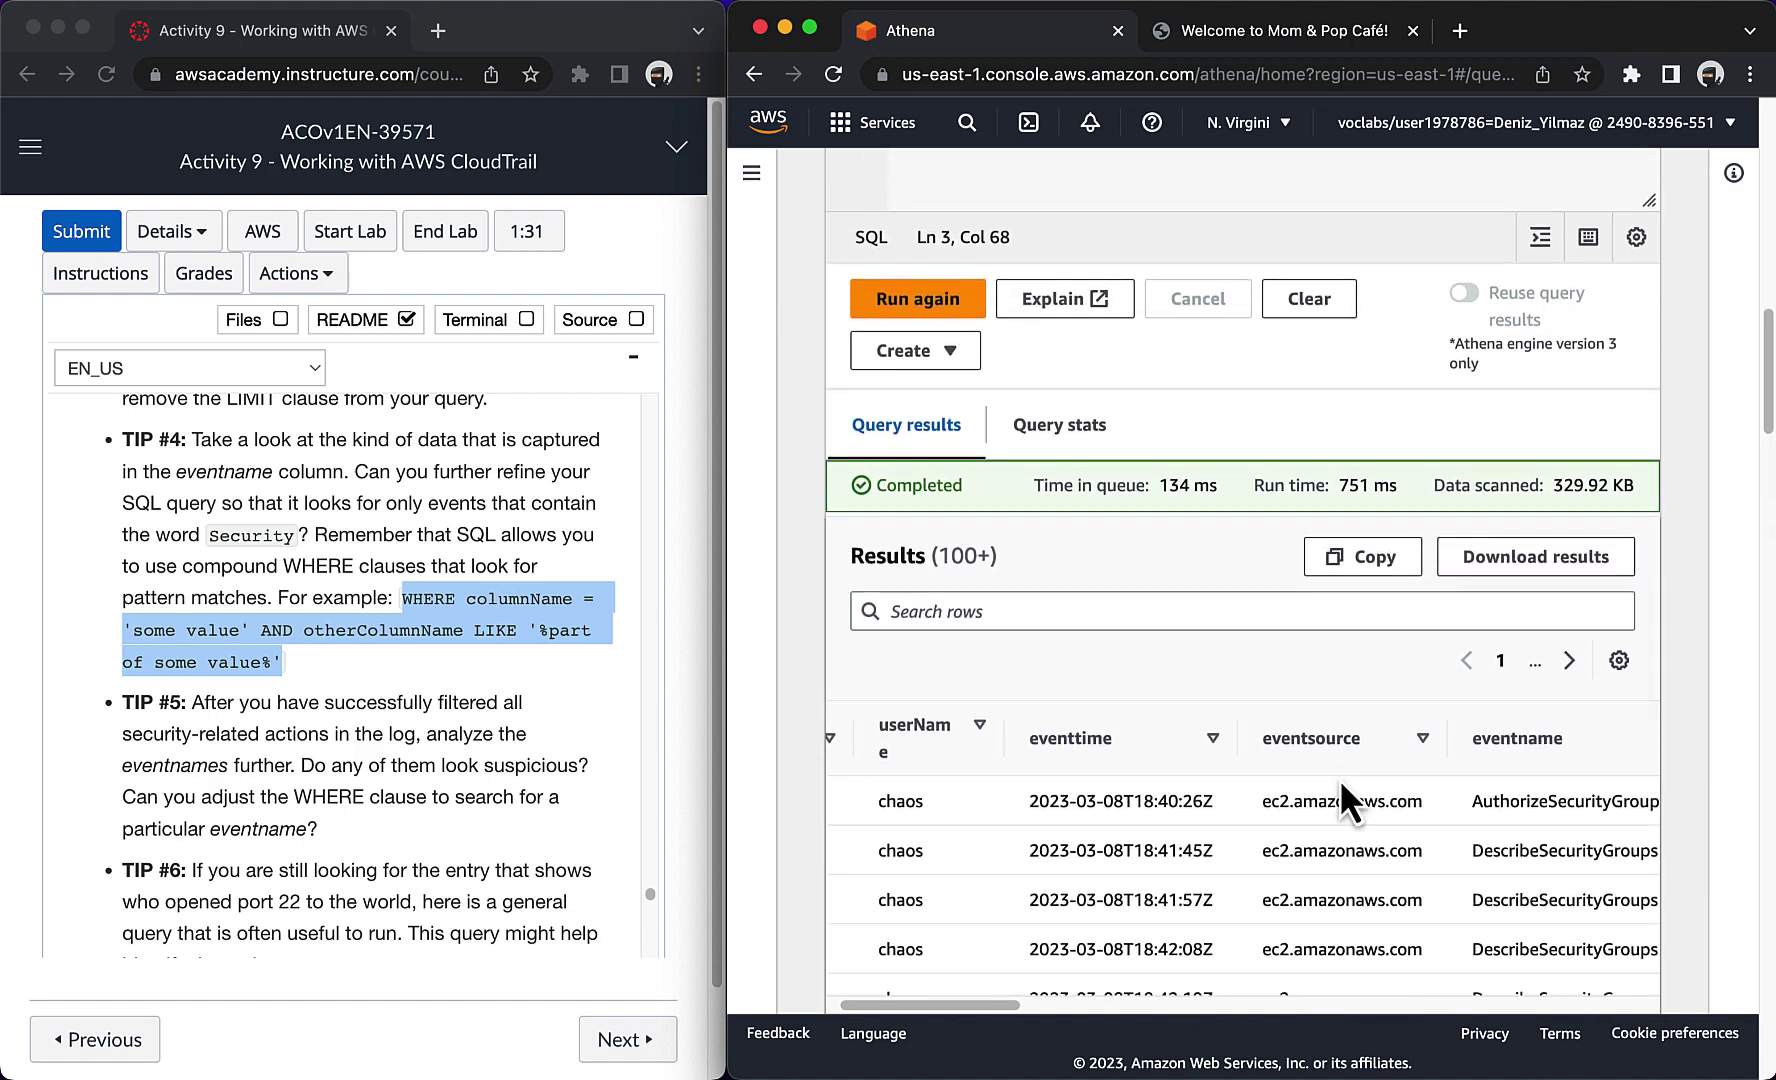
scroll(1295, 647, "down", 2)
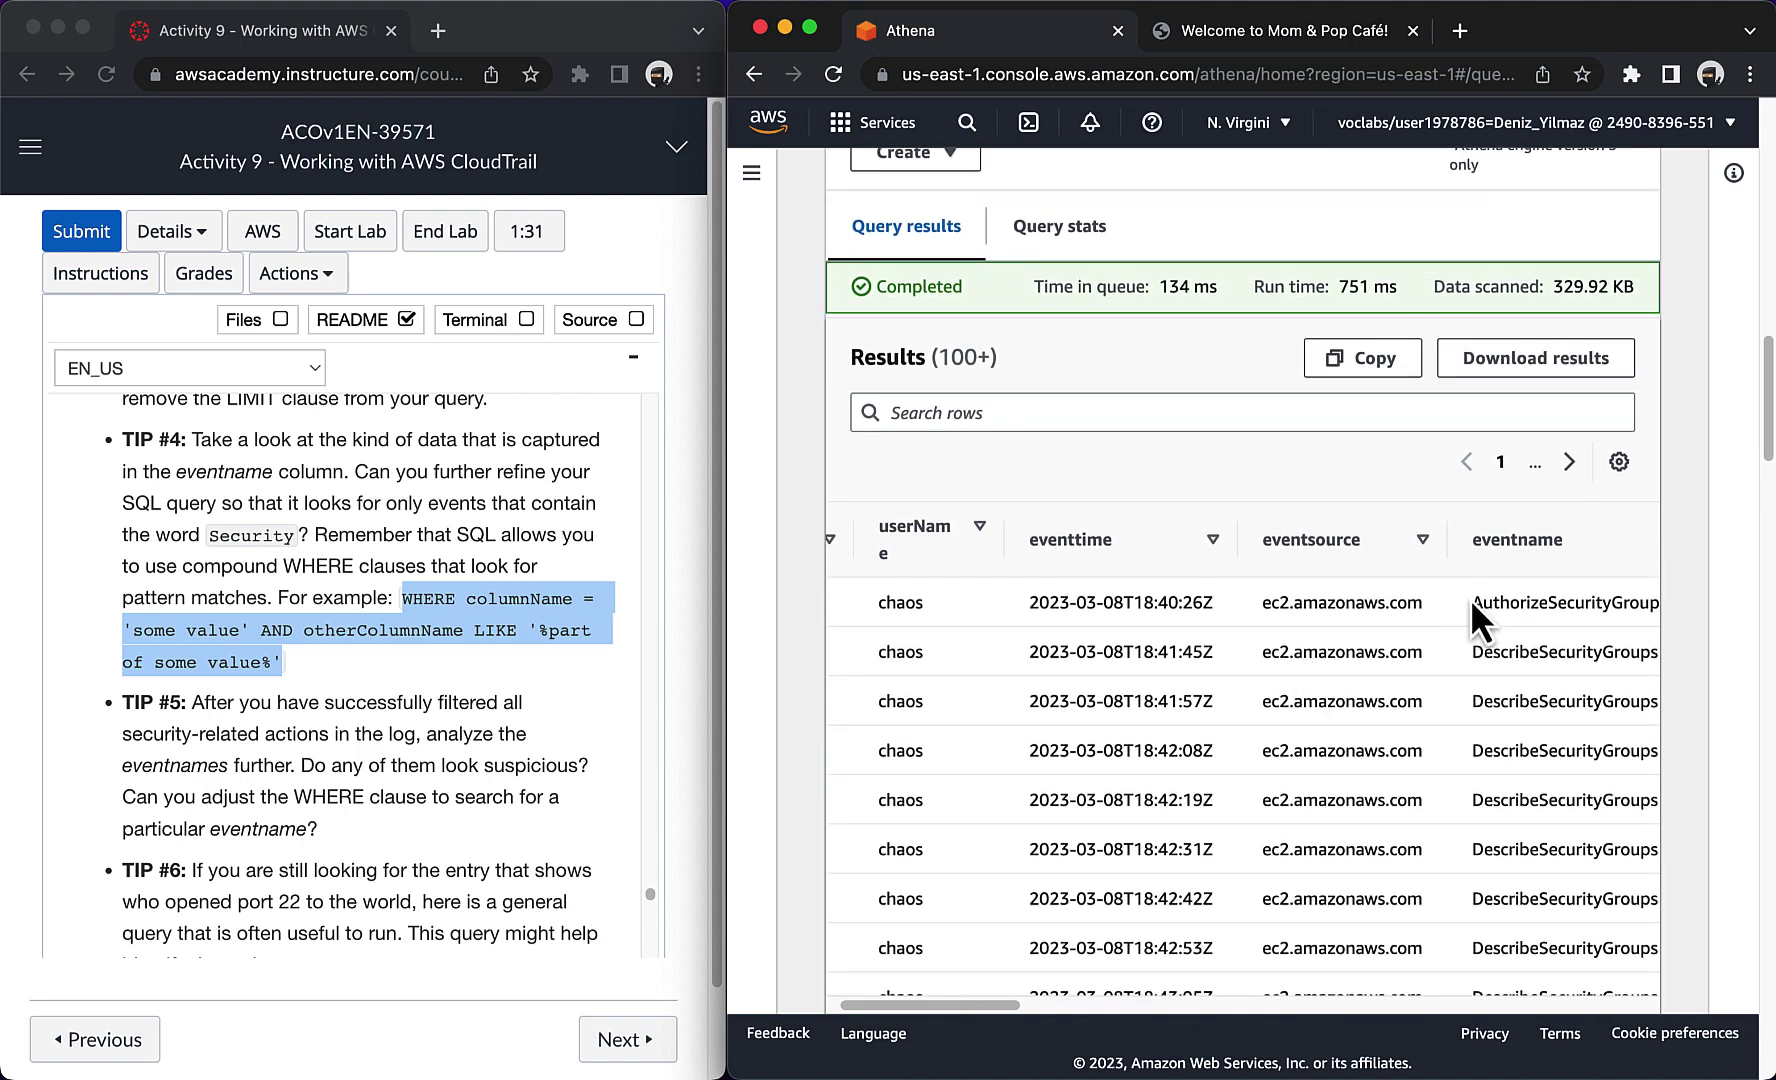
Step: Change the LIKE pattern in Query 4 to '%AuthorizeSecurity%', using text copied from the first result's eventname, and run the query
left_click_drag(1474, 605, 1618, 608)
key("super+c")
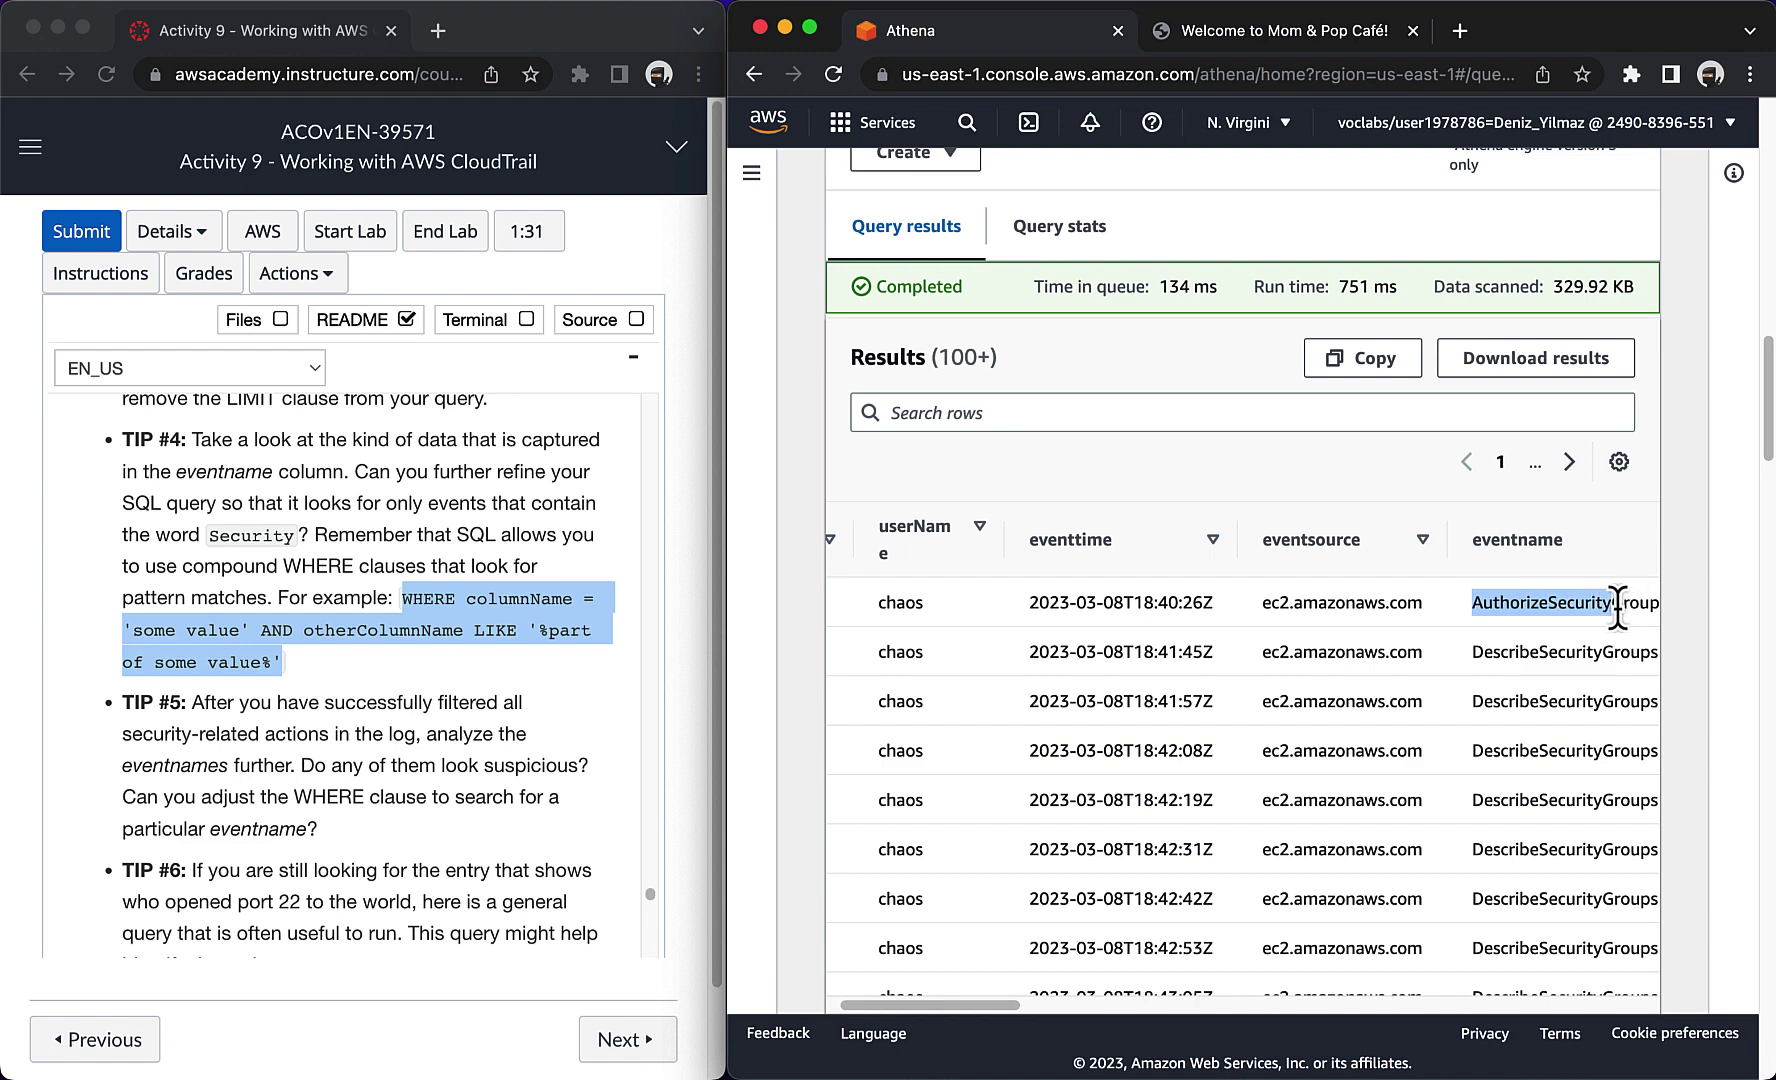
scroll(1349, 588, "up", 10)
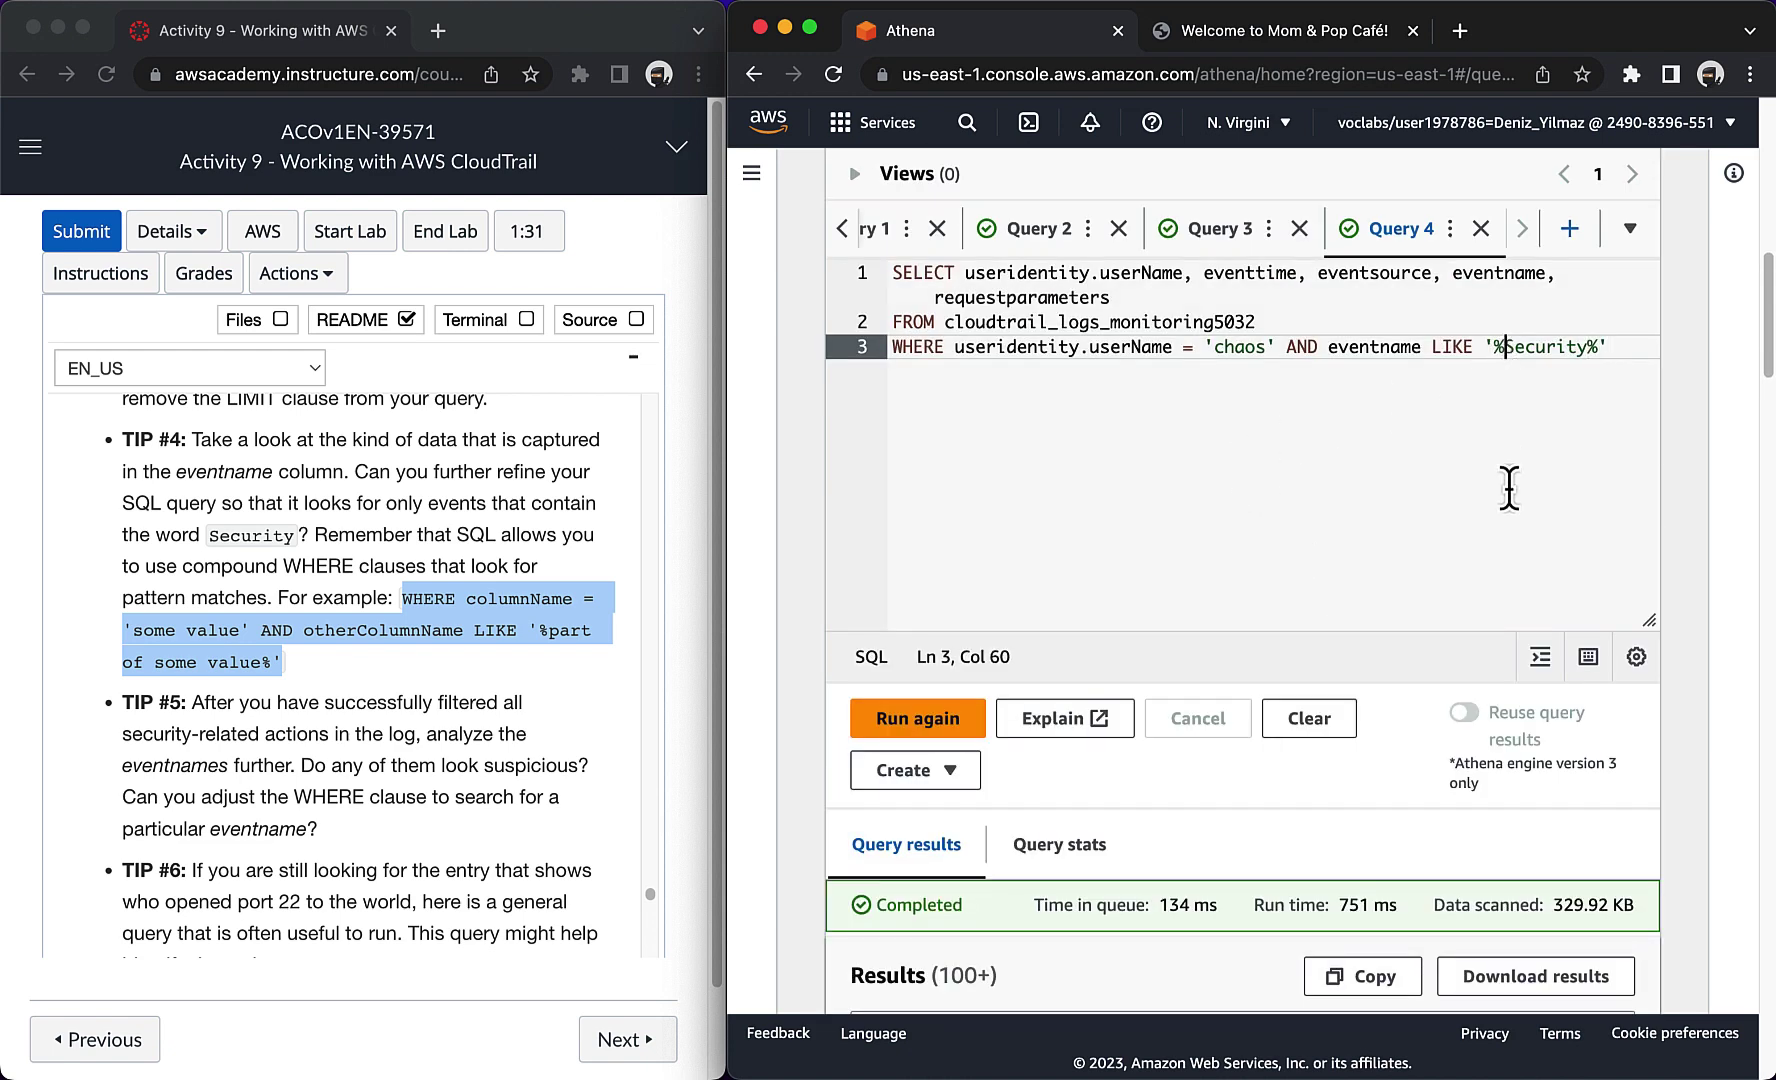
key("super+v")
left_click(900, 722)
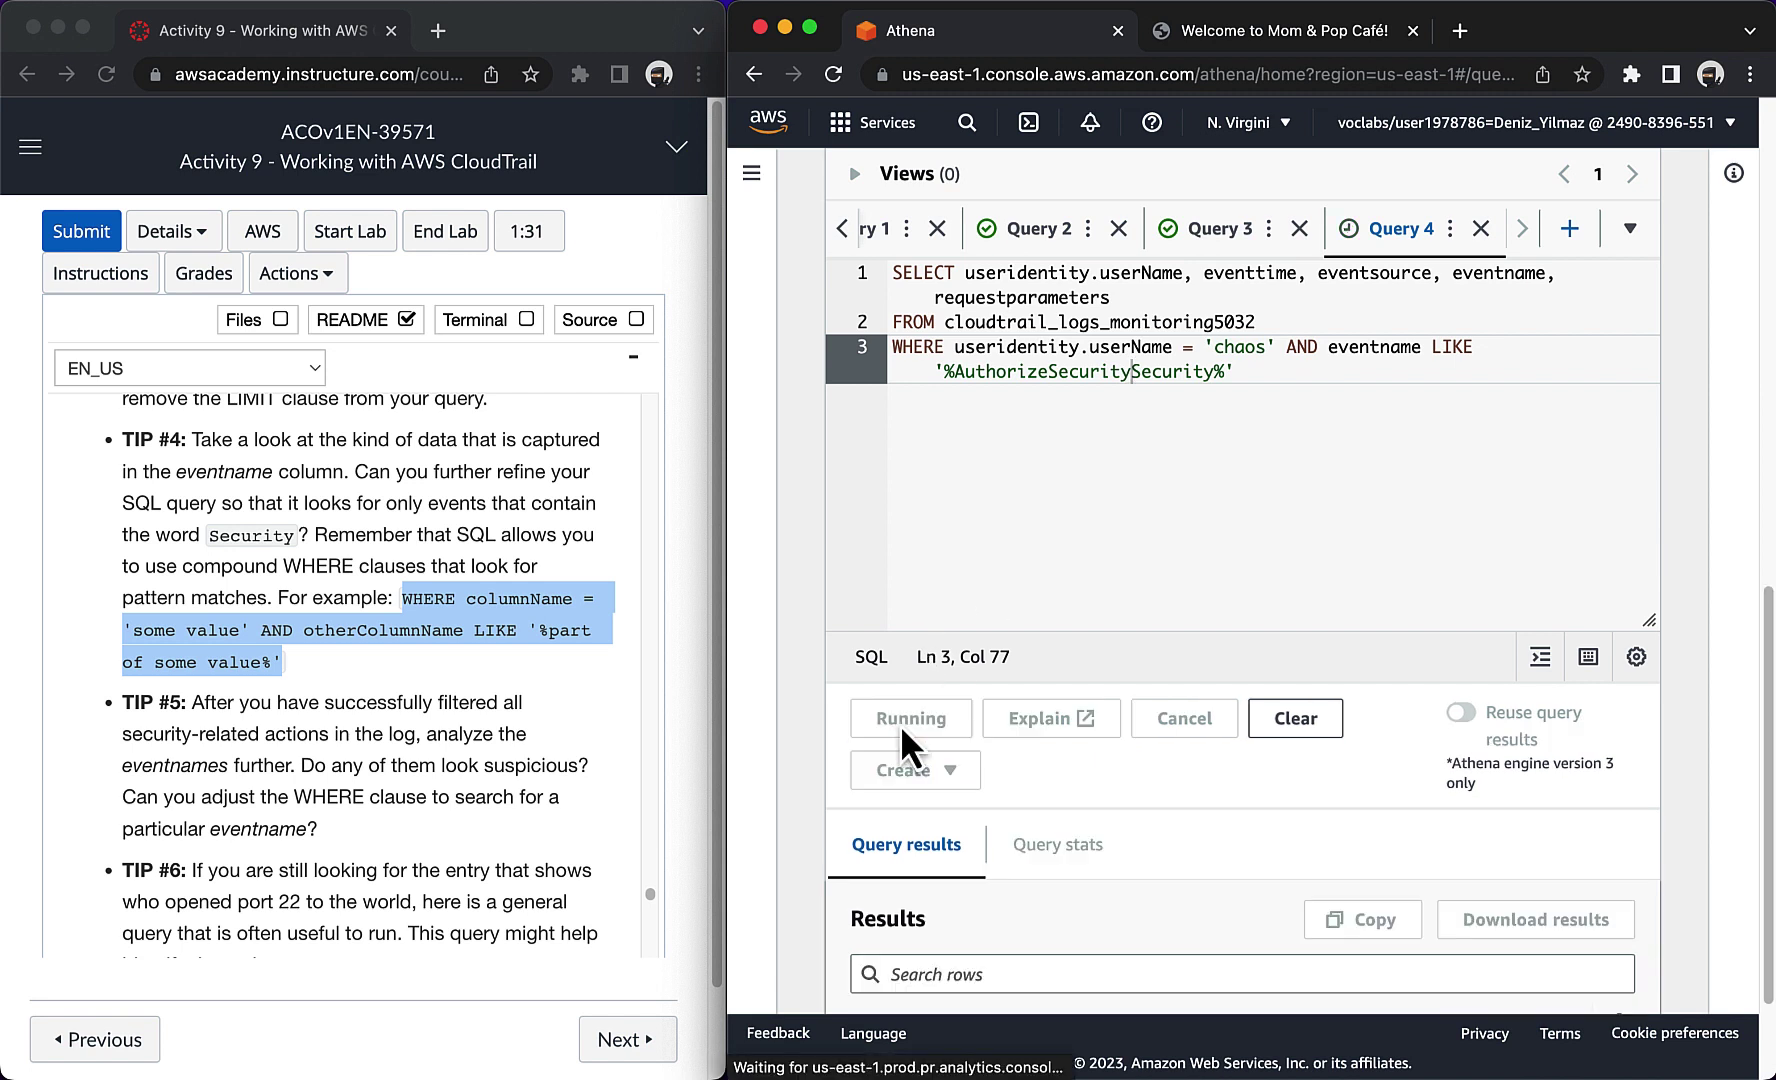
left_click_drag(1048, 372, 1124, 378)
key("BackSpace")
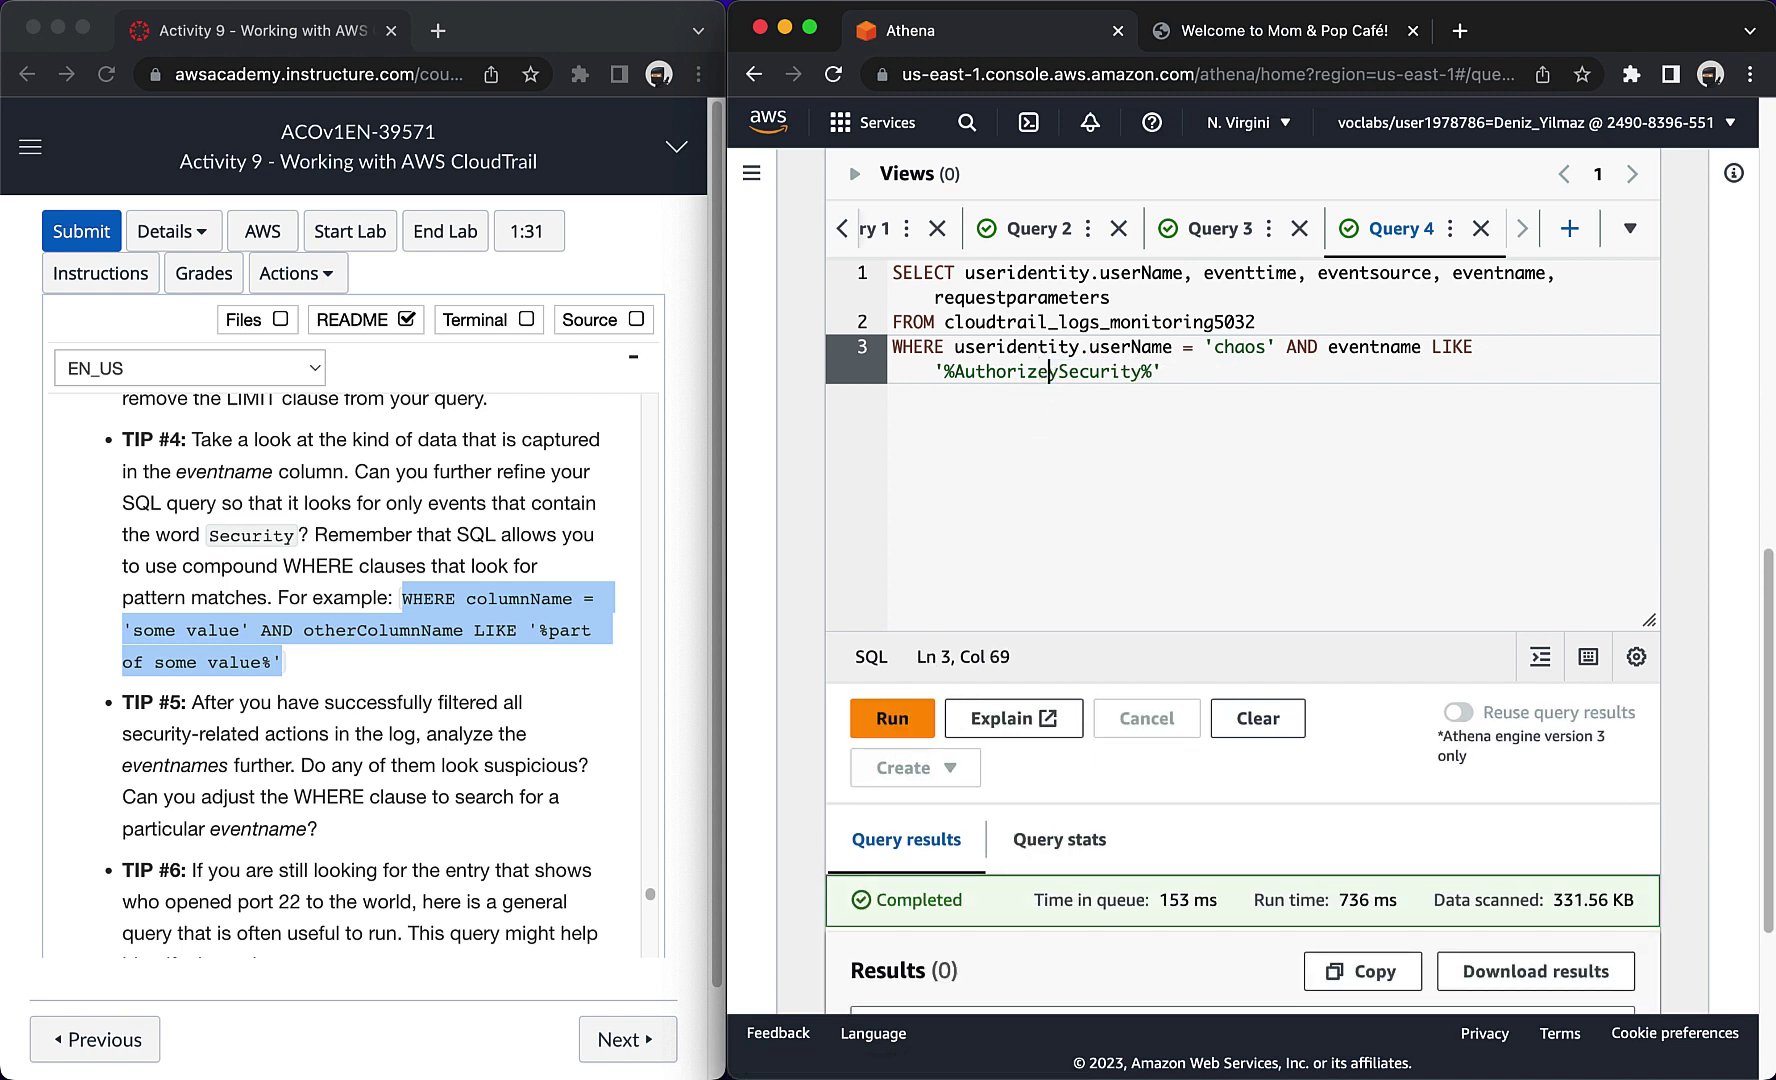
left_click(899, 720)
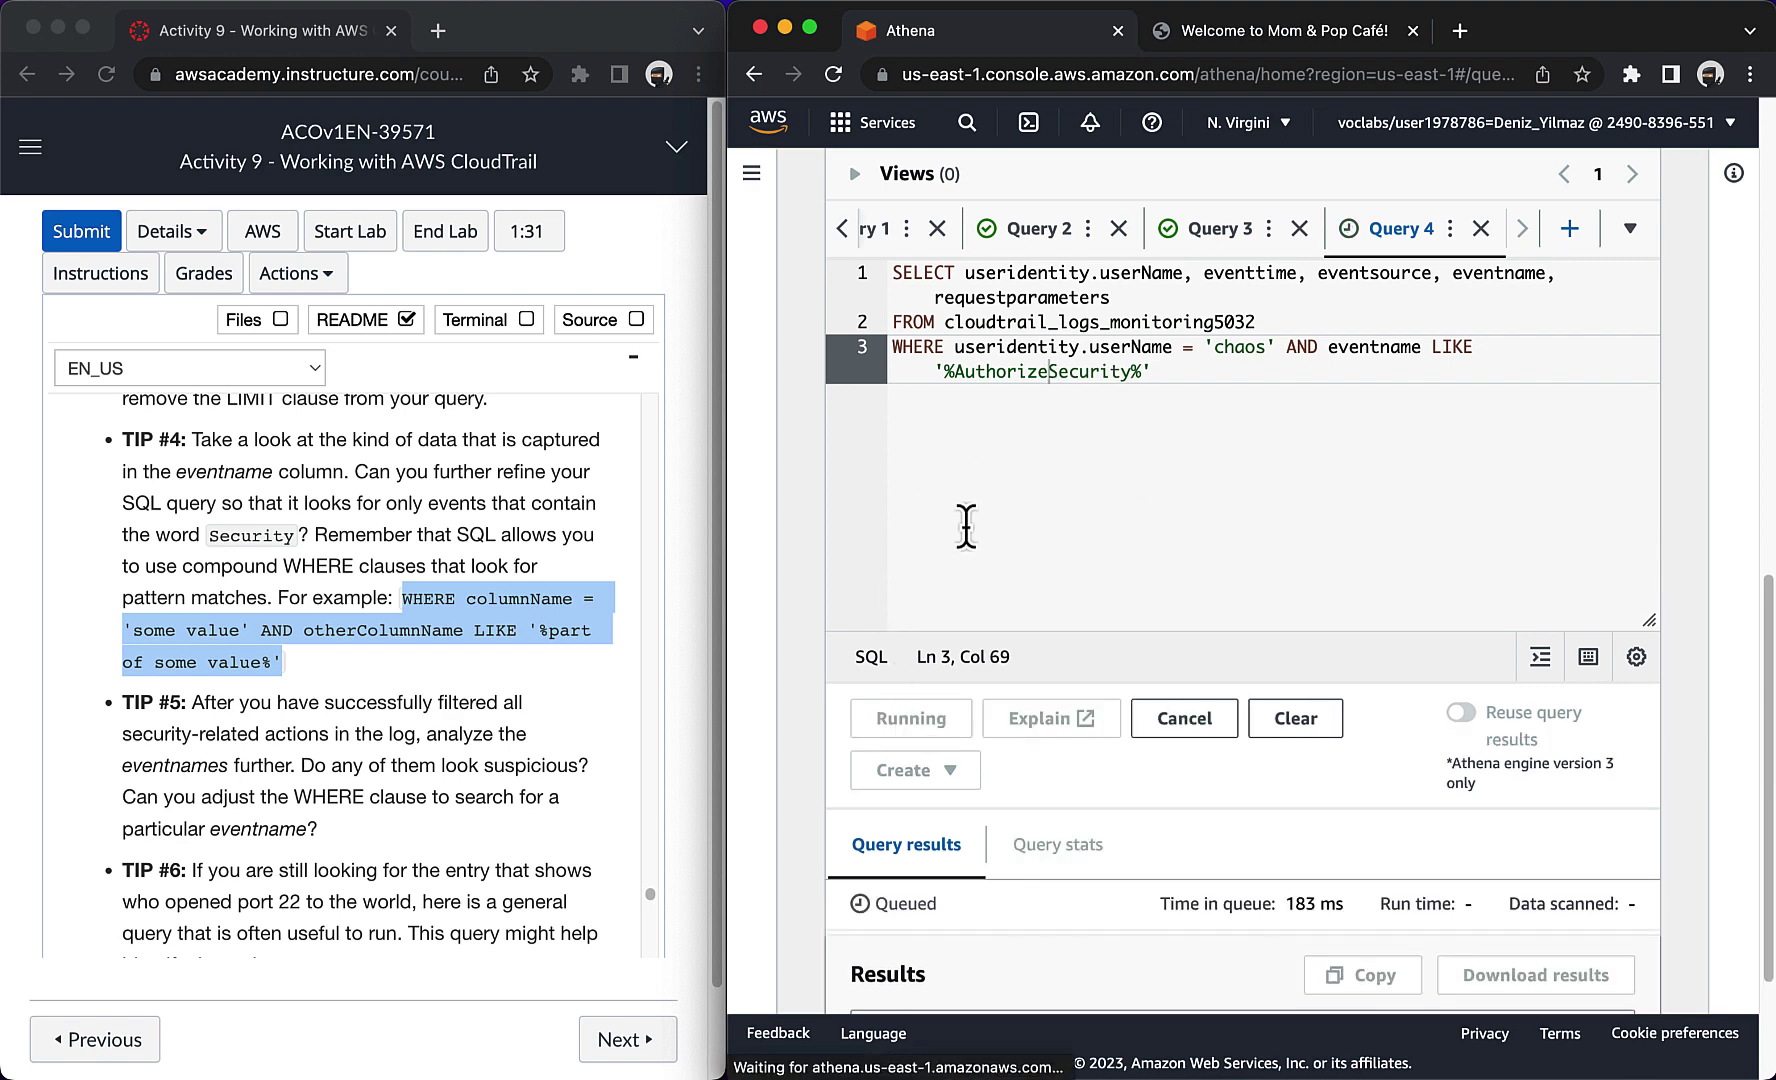
Step: Check TIP #5 against the Query 4 result and examine the matching entry's request parameters for the opened port
scroll(1000, 520, "down", 4)
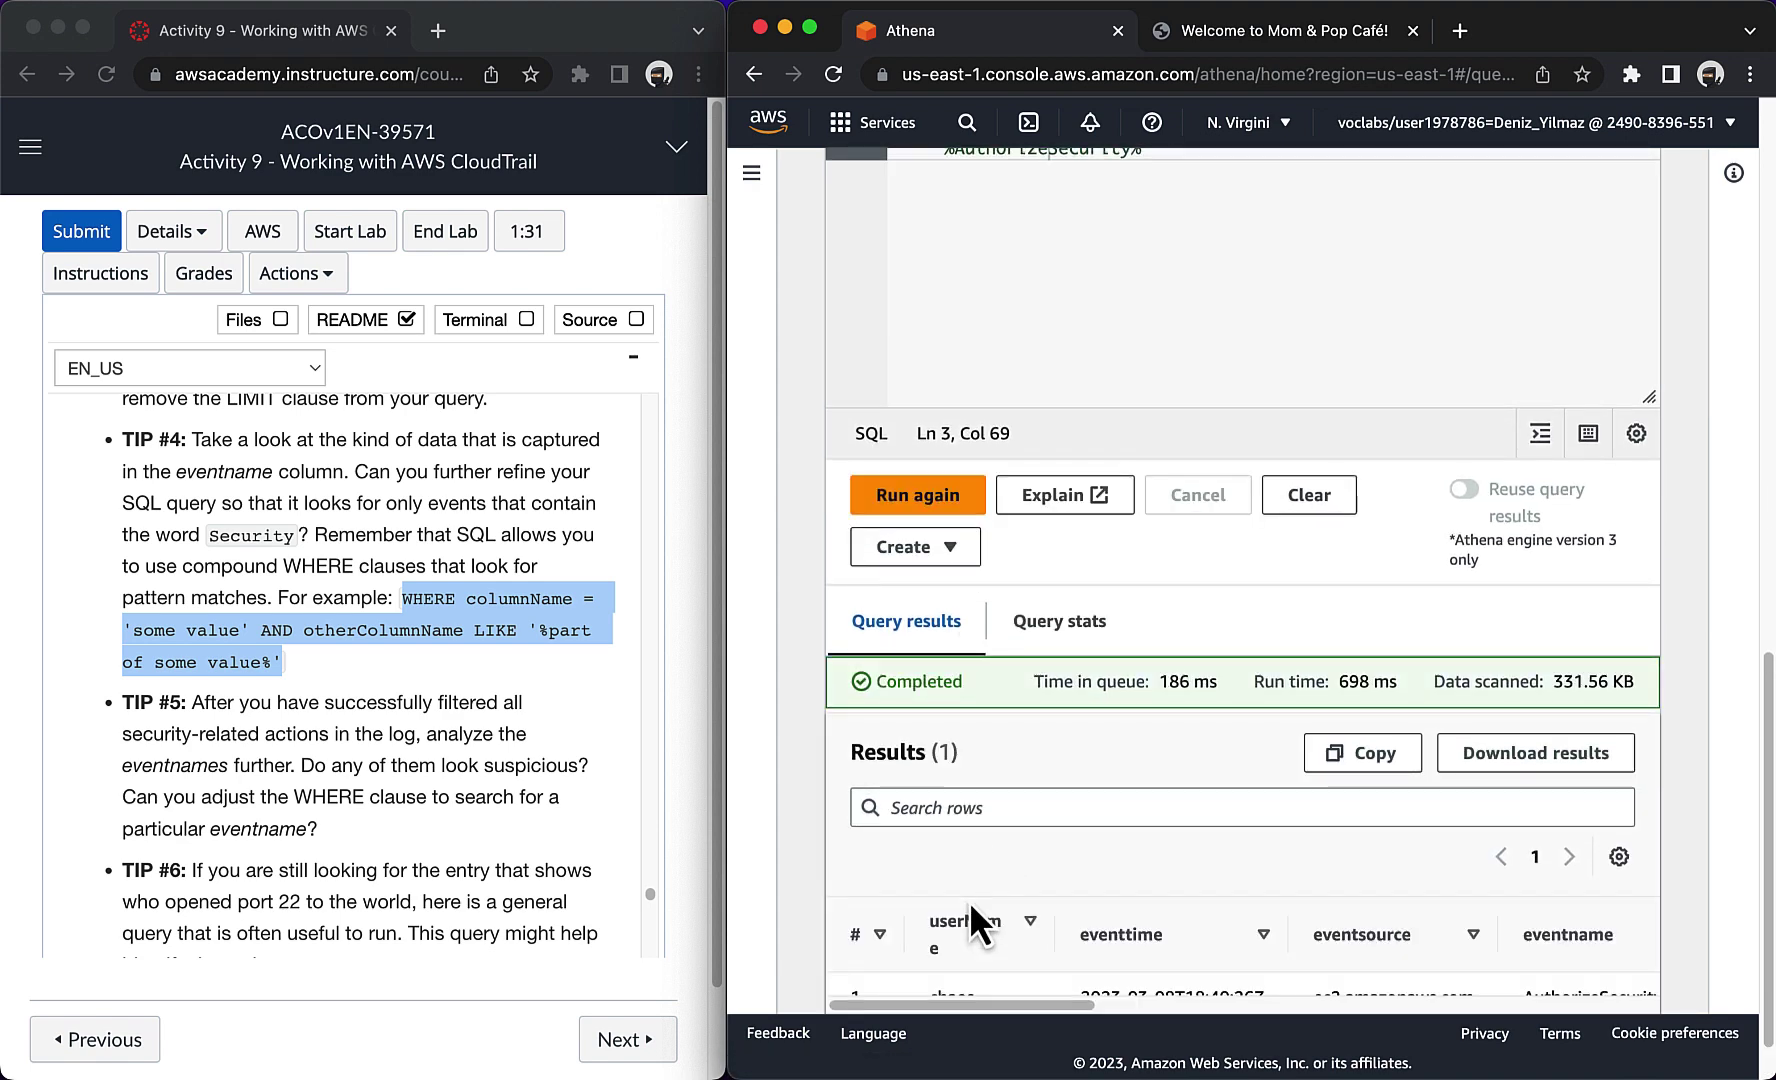
scroll(971, 912, "down", 2)
left_click(266, 802)
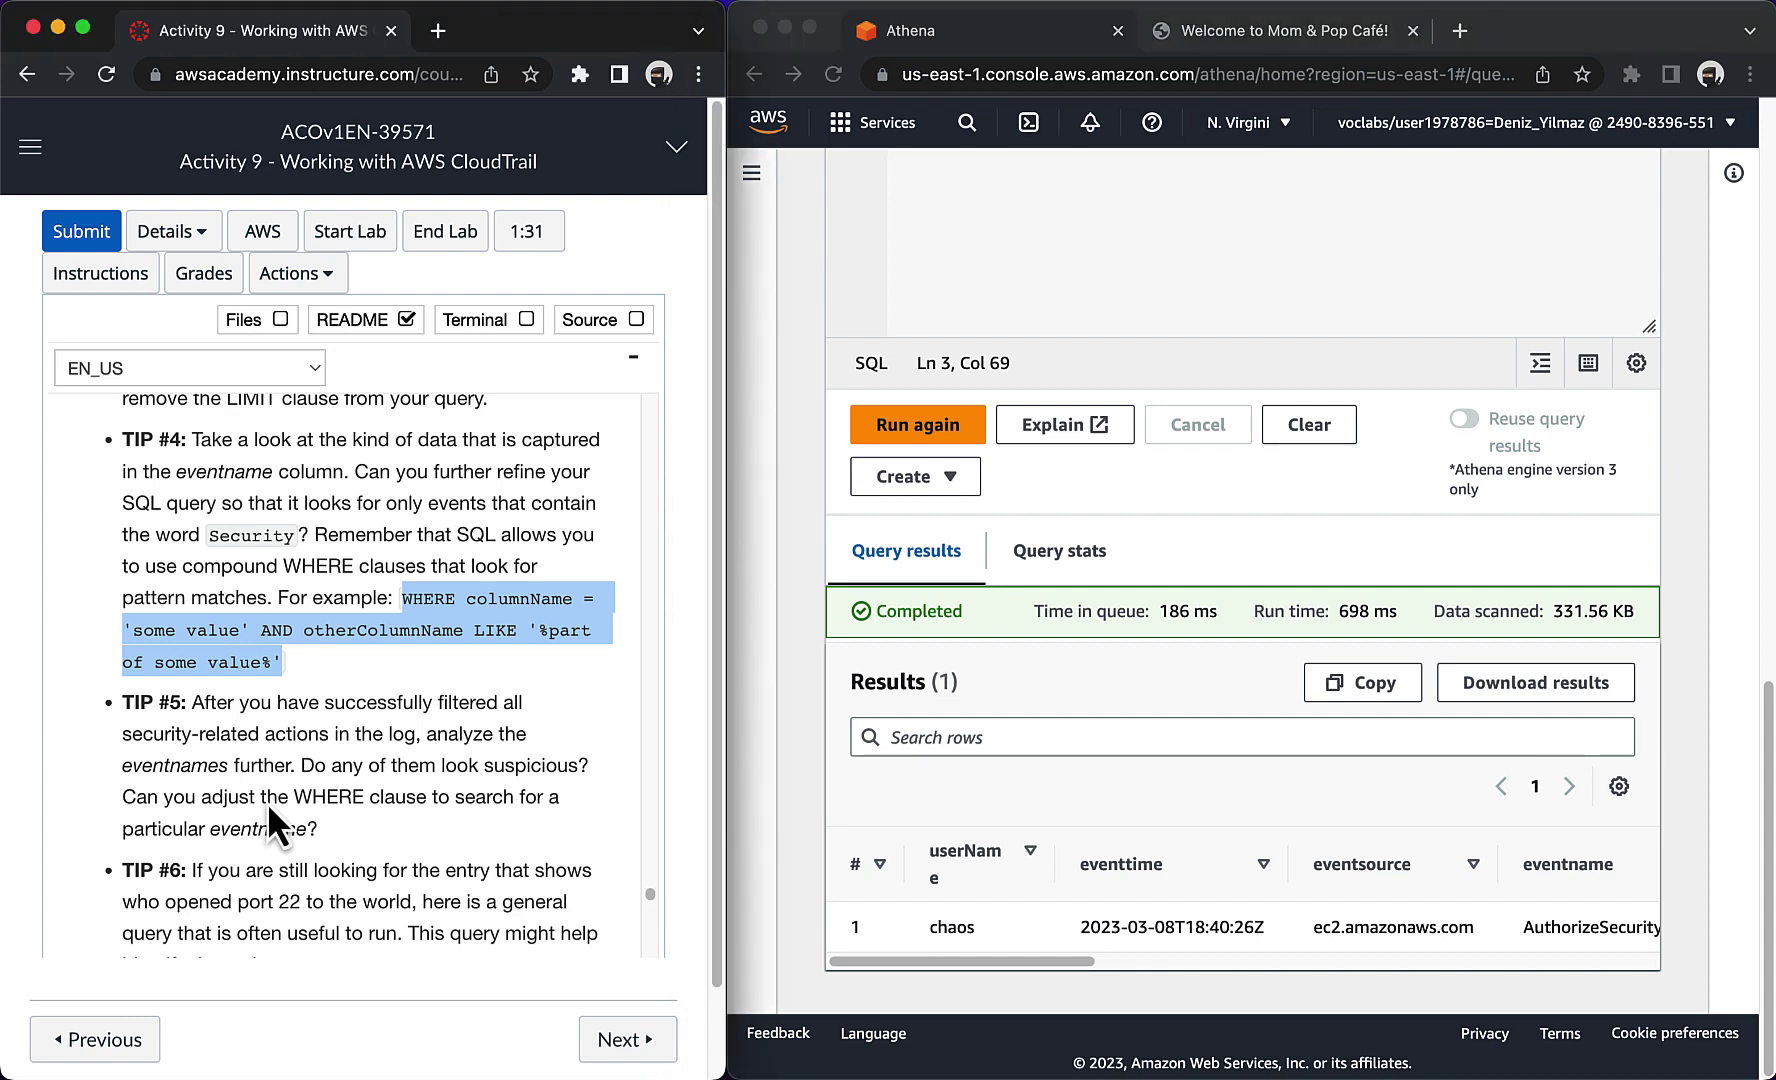
scroll(266, 802, "down", 3)
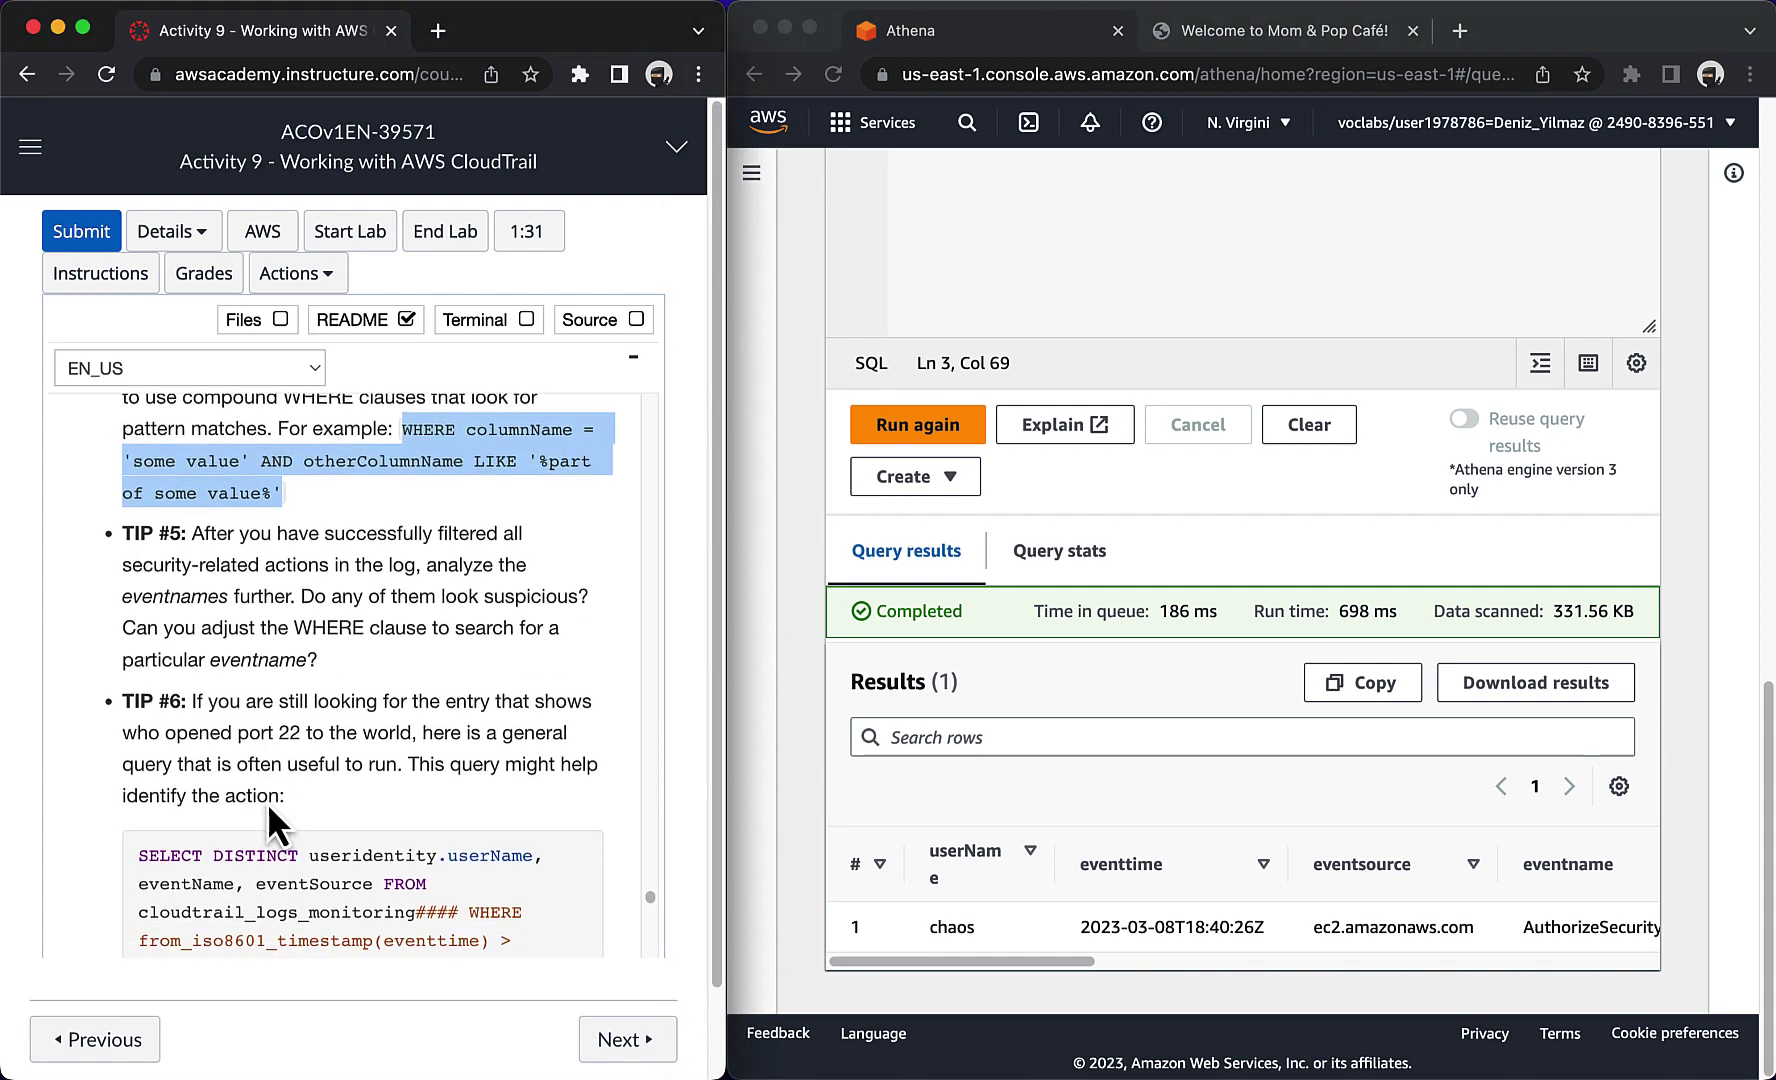
left_click(992, 962)
left_click_drag(1011, 962, 1412, 973)
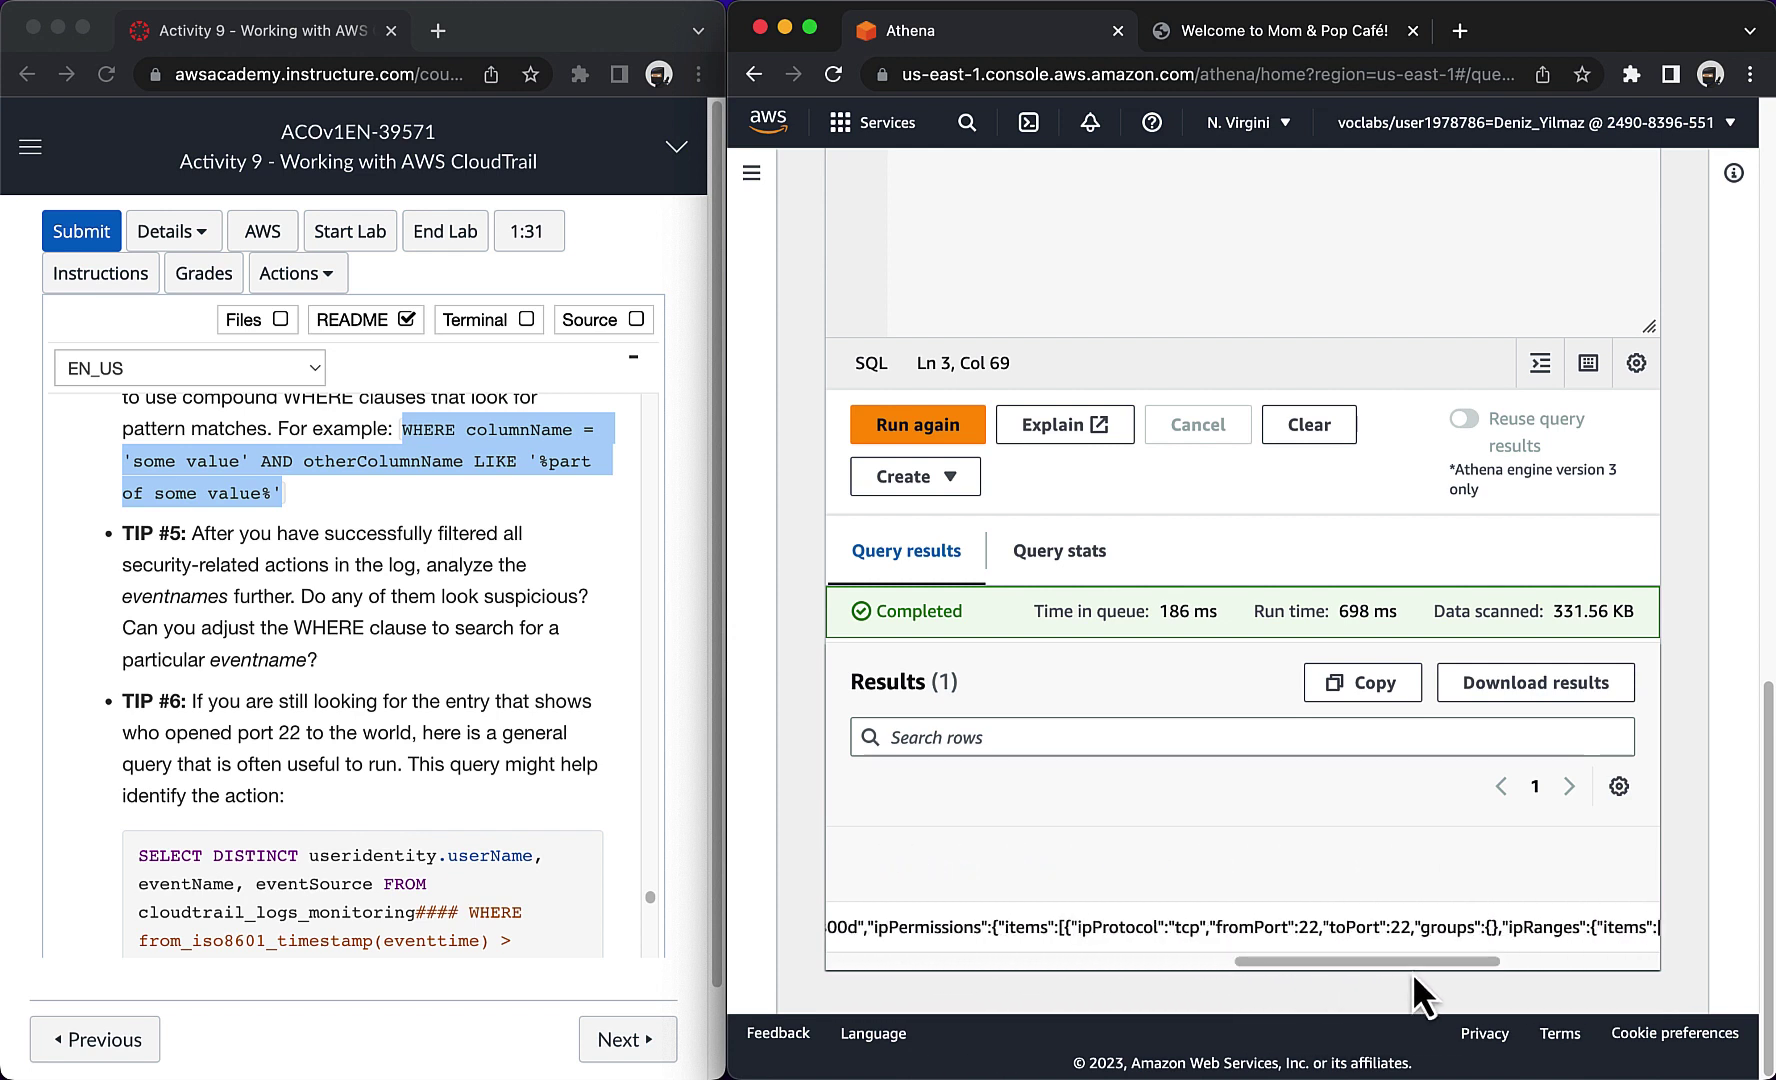
left_click_drag(1299, 940, 877, 960)
Step: Copy the SELECT DISTINCT query from TIP #6 of the lab instructions into a new query, Query 5
left_click(241, 737)
scroll(241, 737, "down", 5)
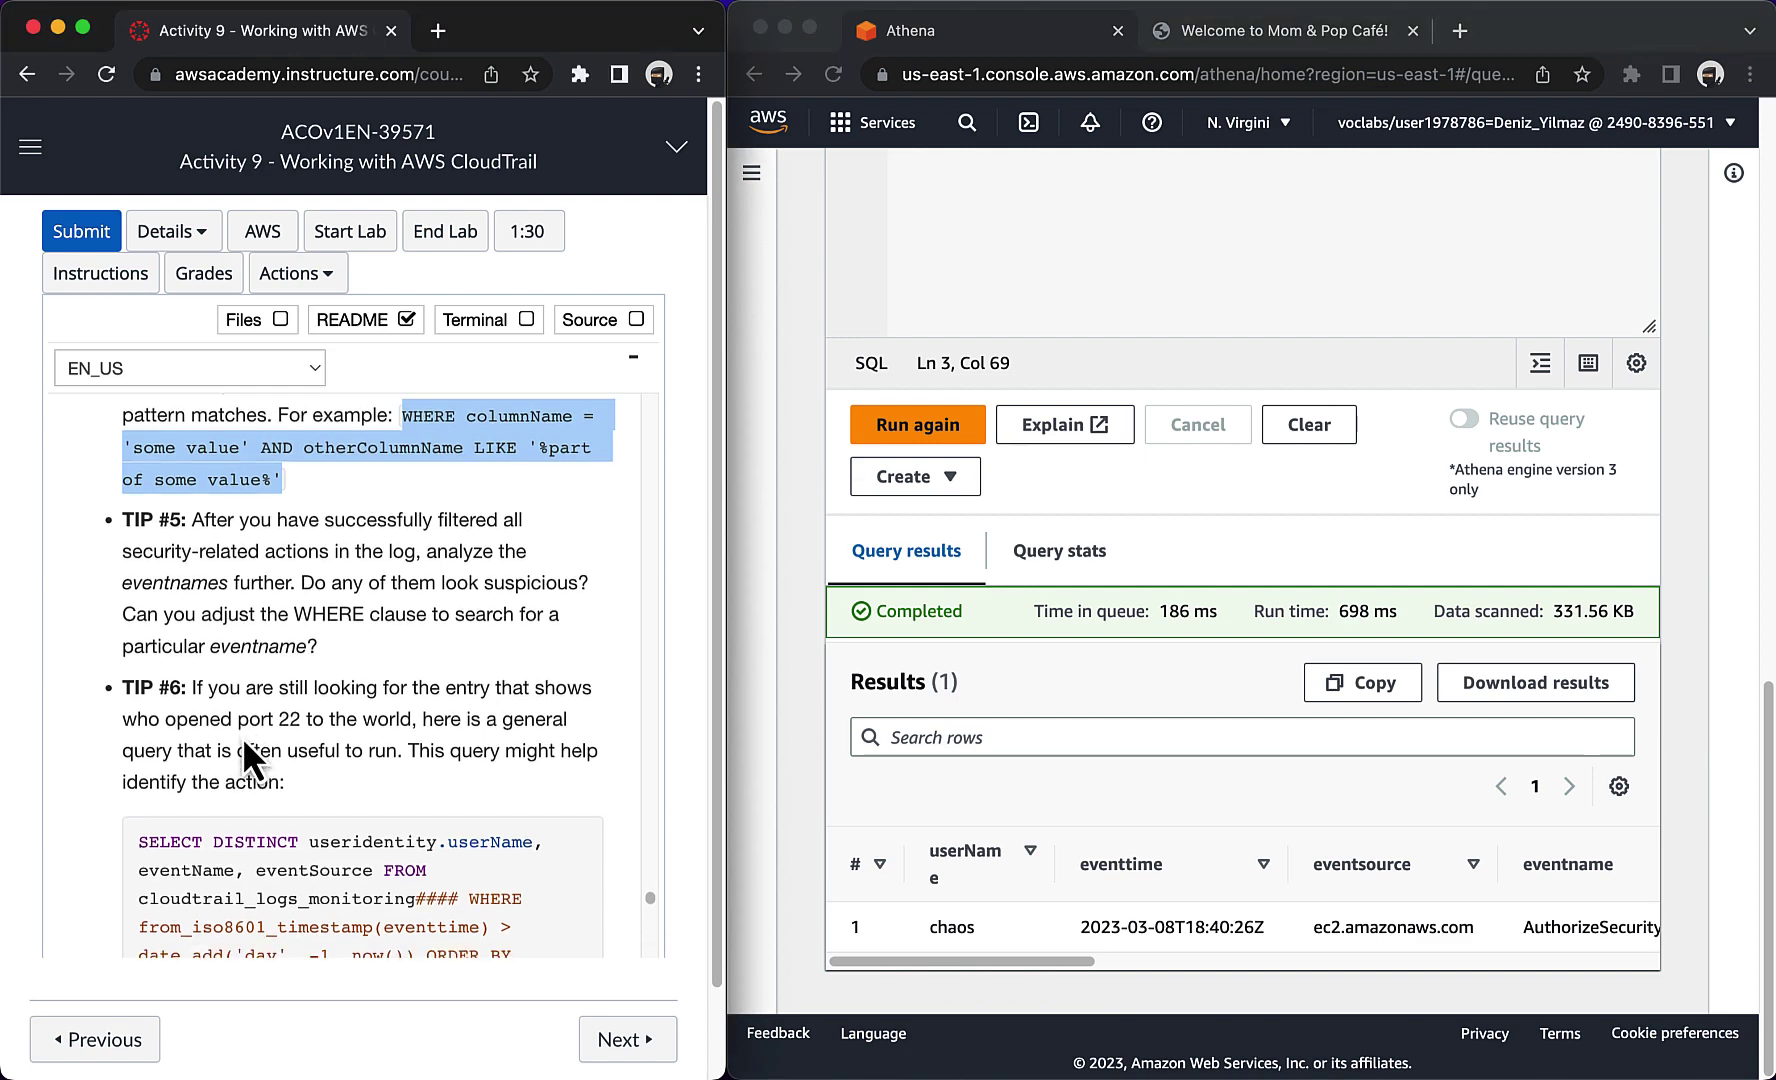
left_click_drag(266, 769, 125, 643)
key("super+c")
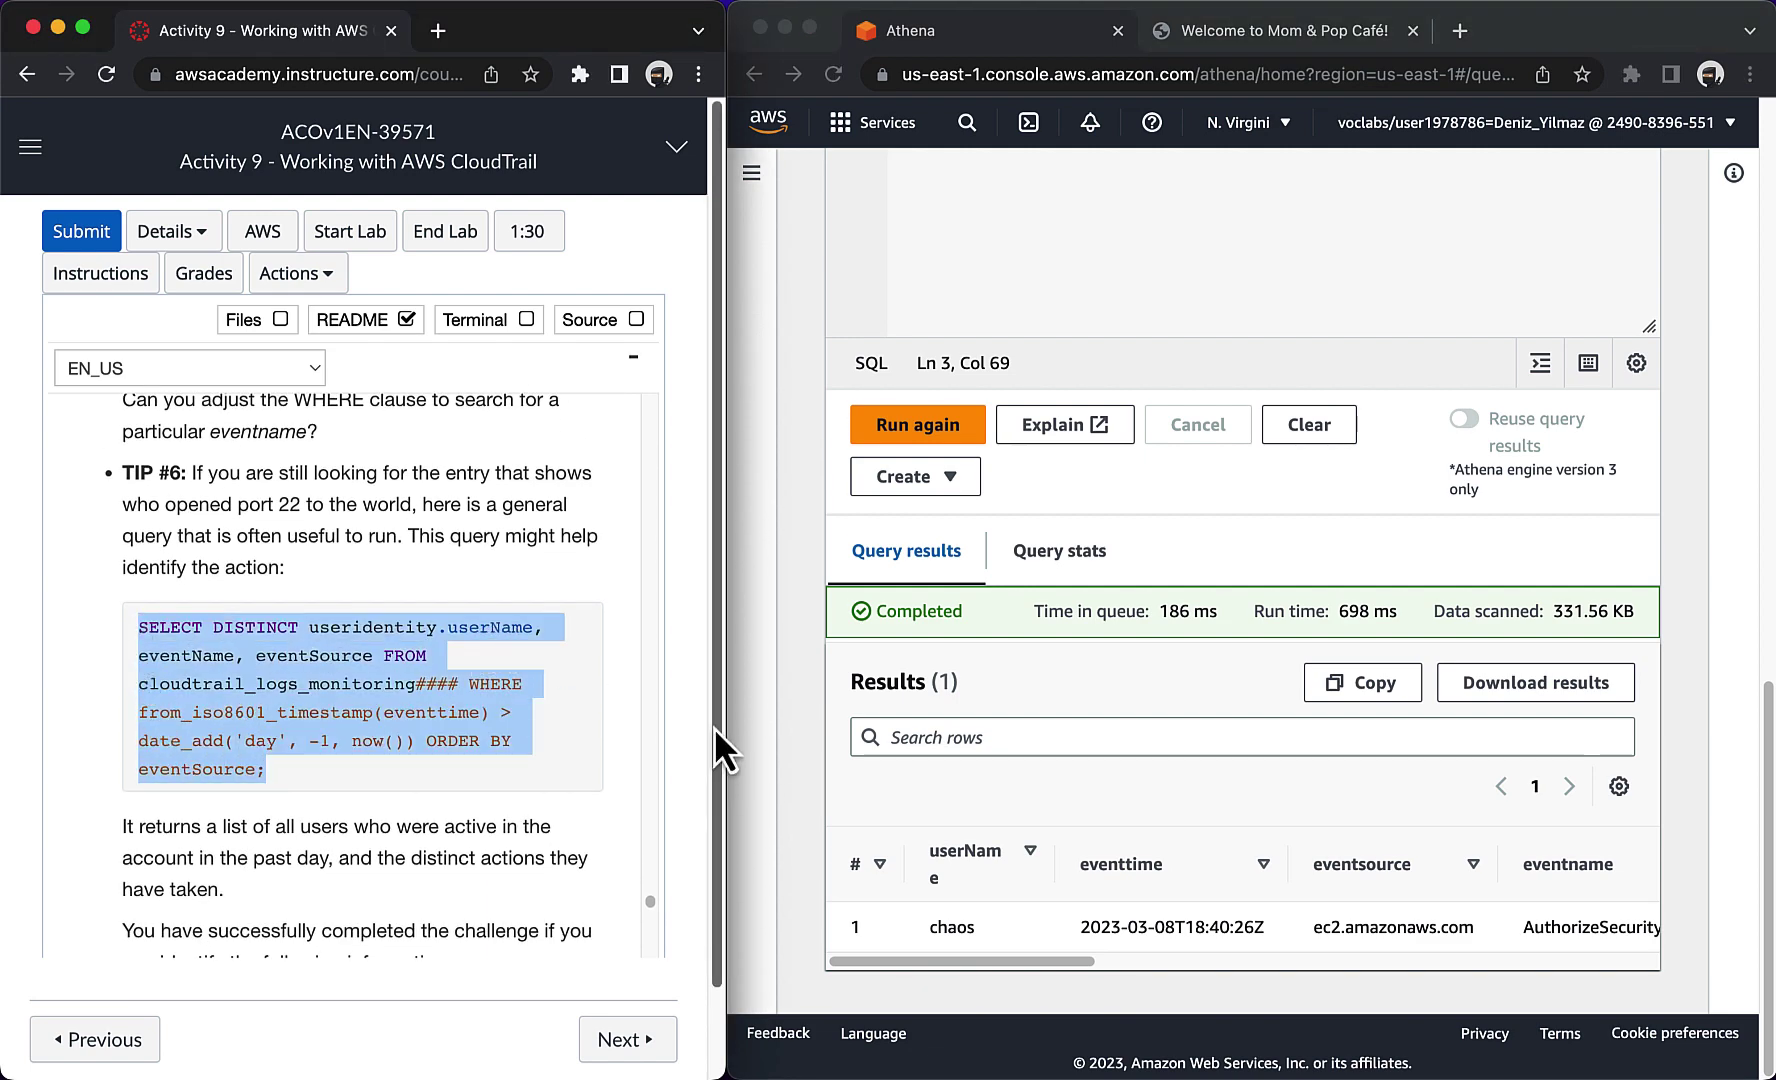
scroll(899, 746, "up", 10)
scroll(998, 769, "down", 5)
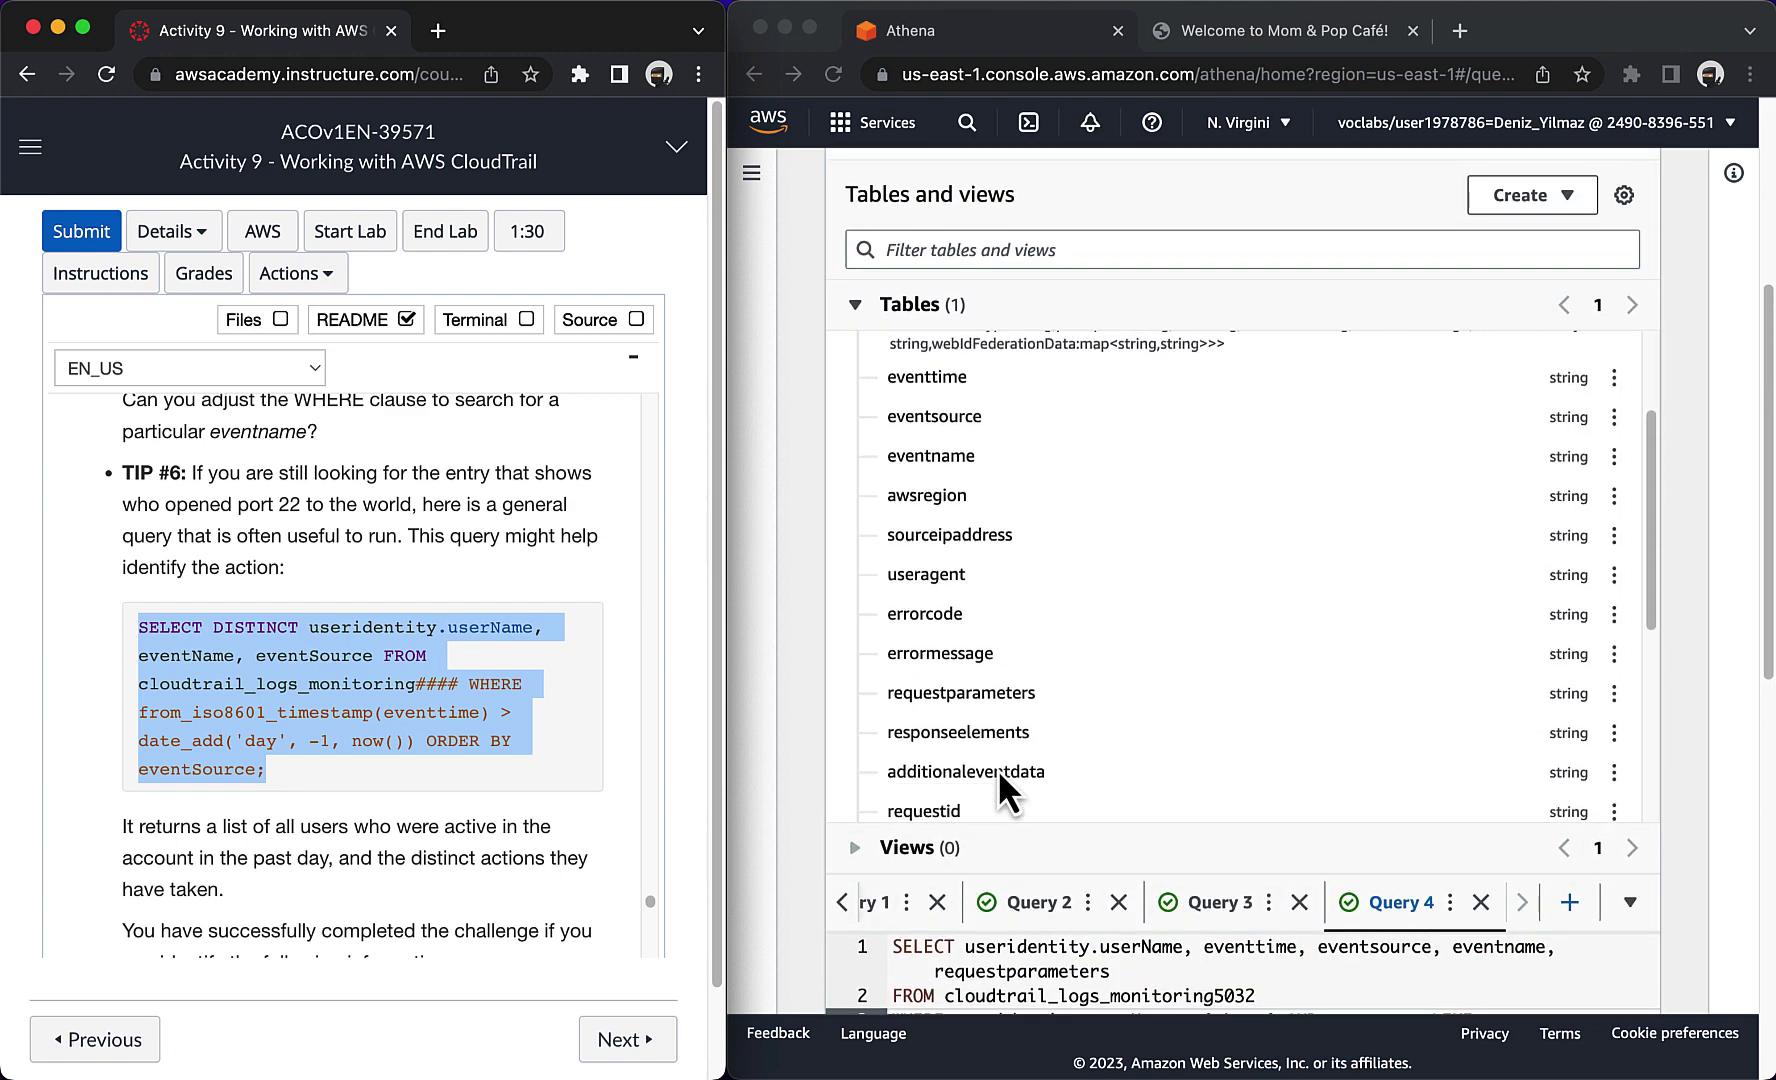
scroll(1007, 891, "down", 3)
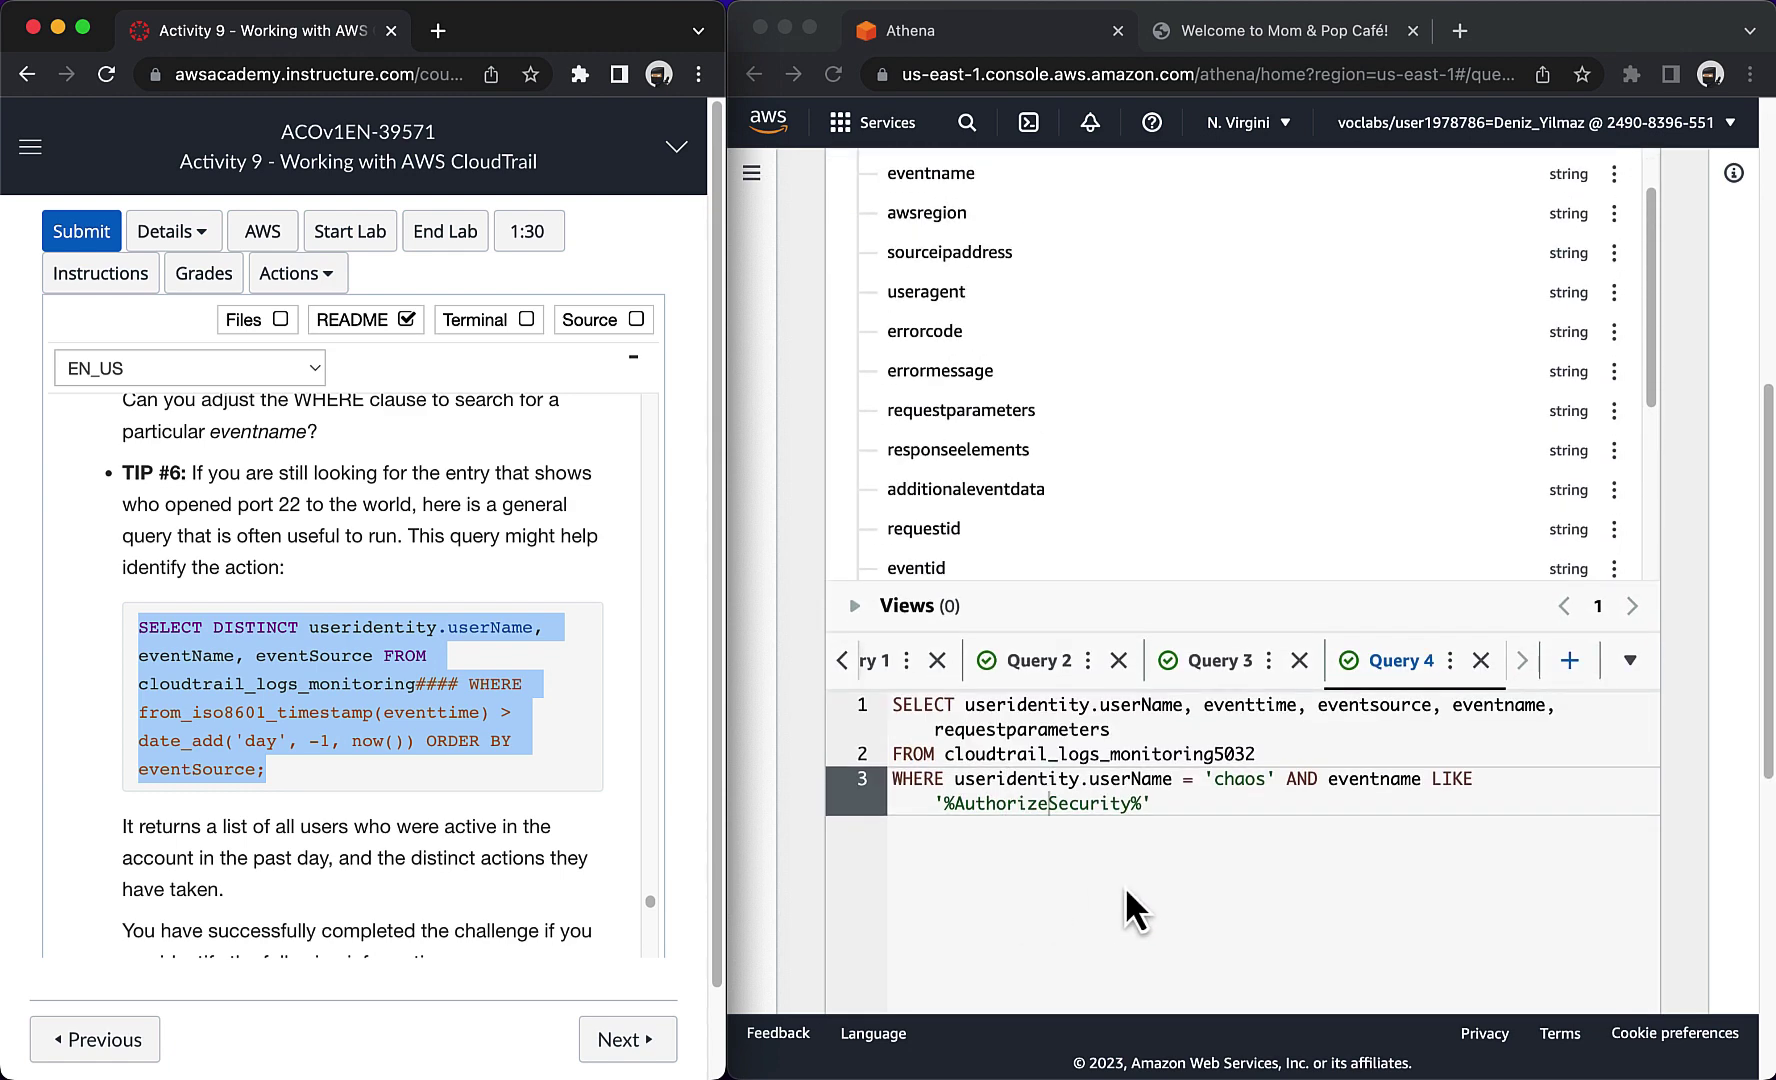
left_click(1568, 662)
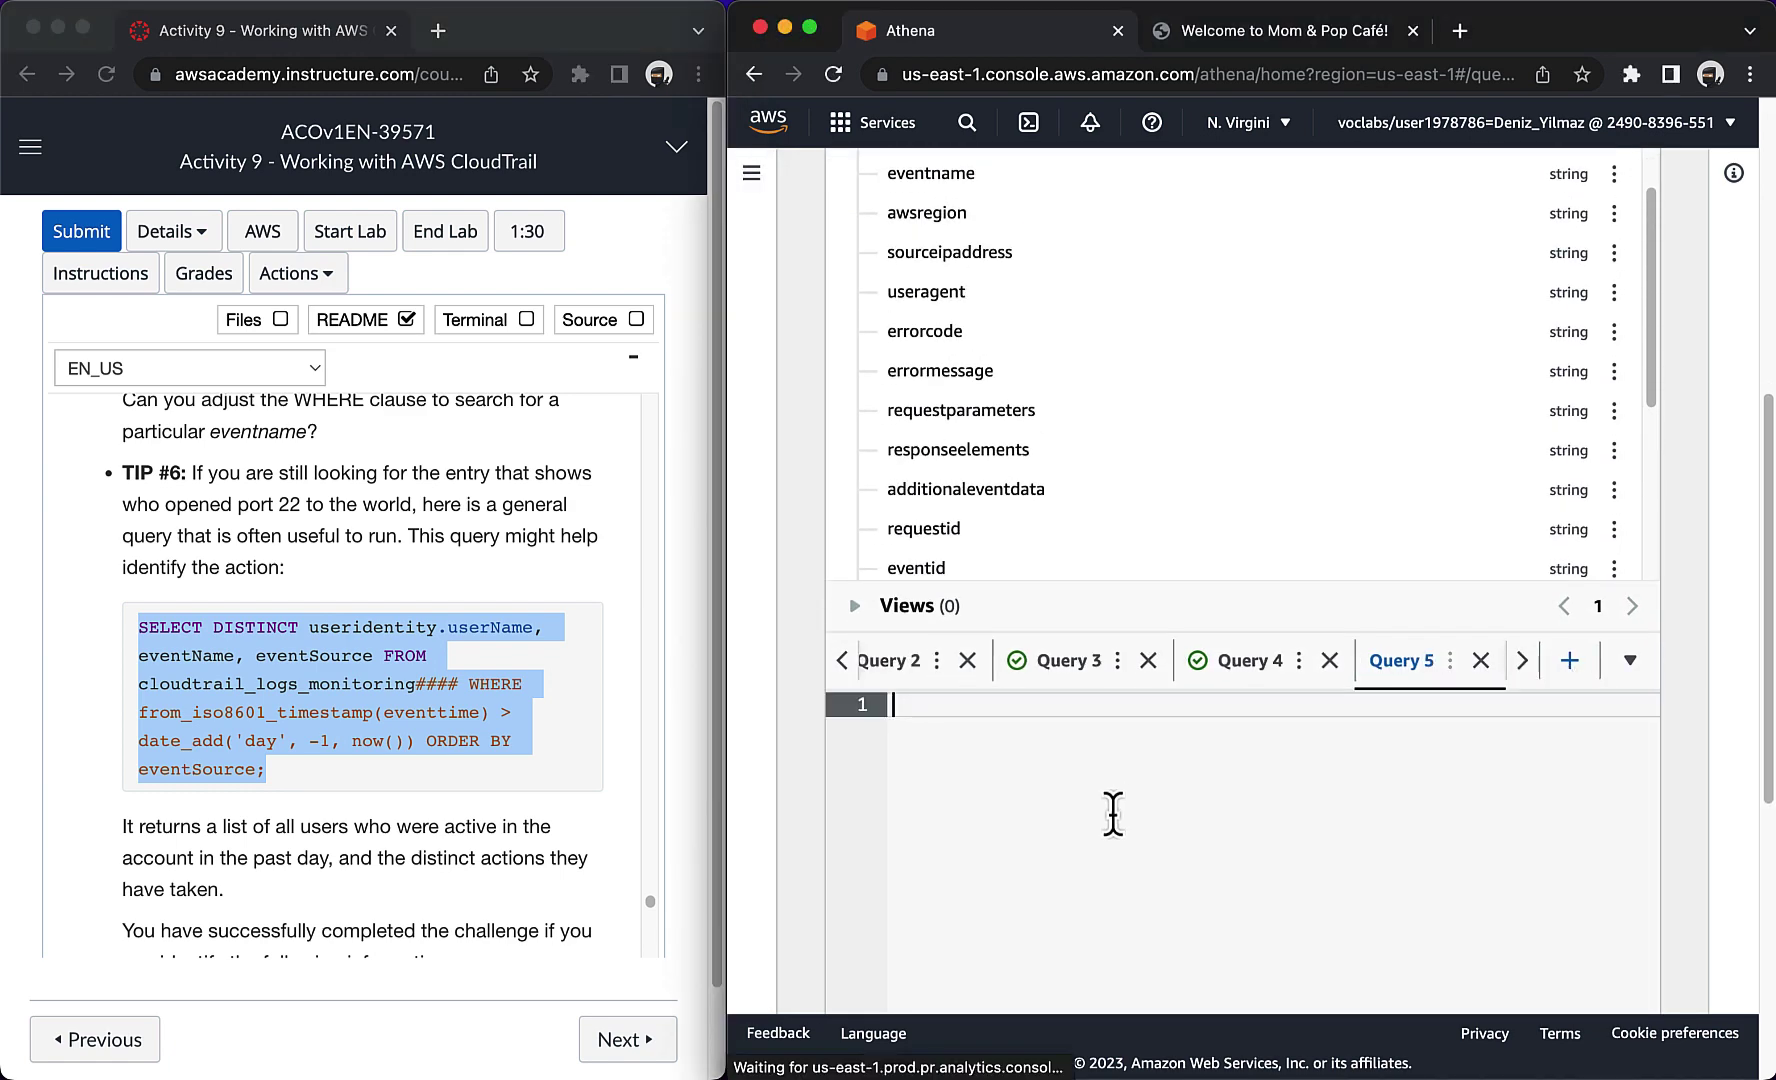
key("super+v")
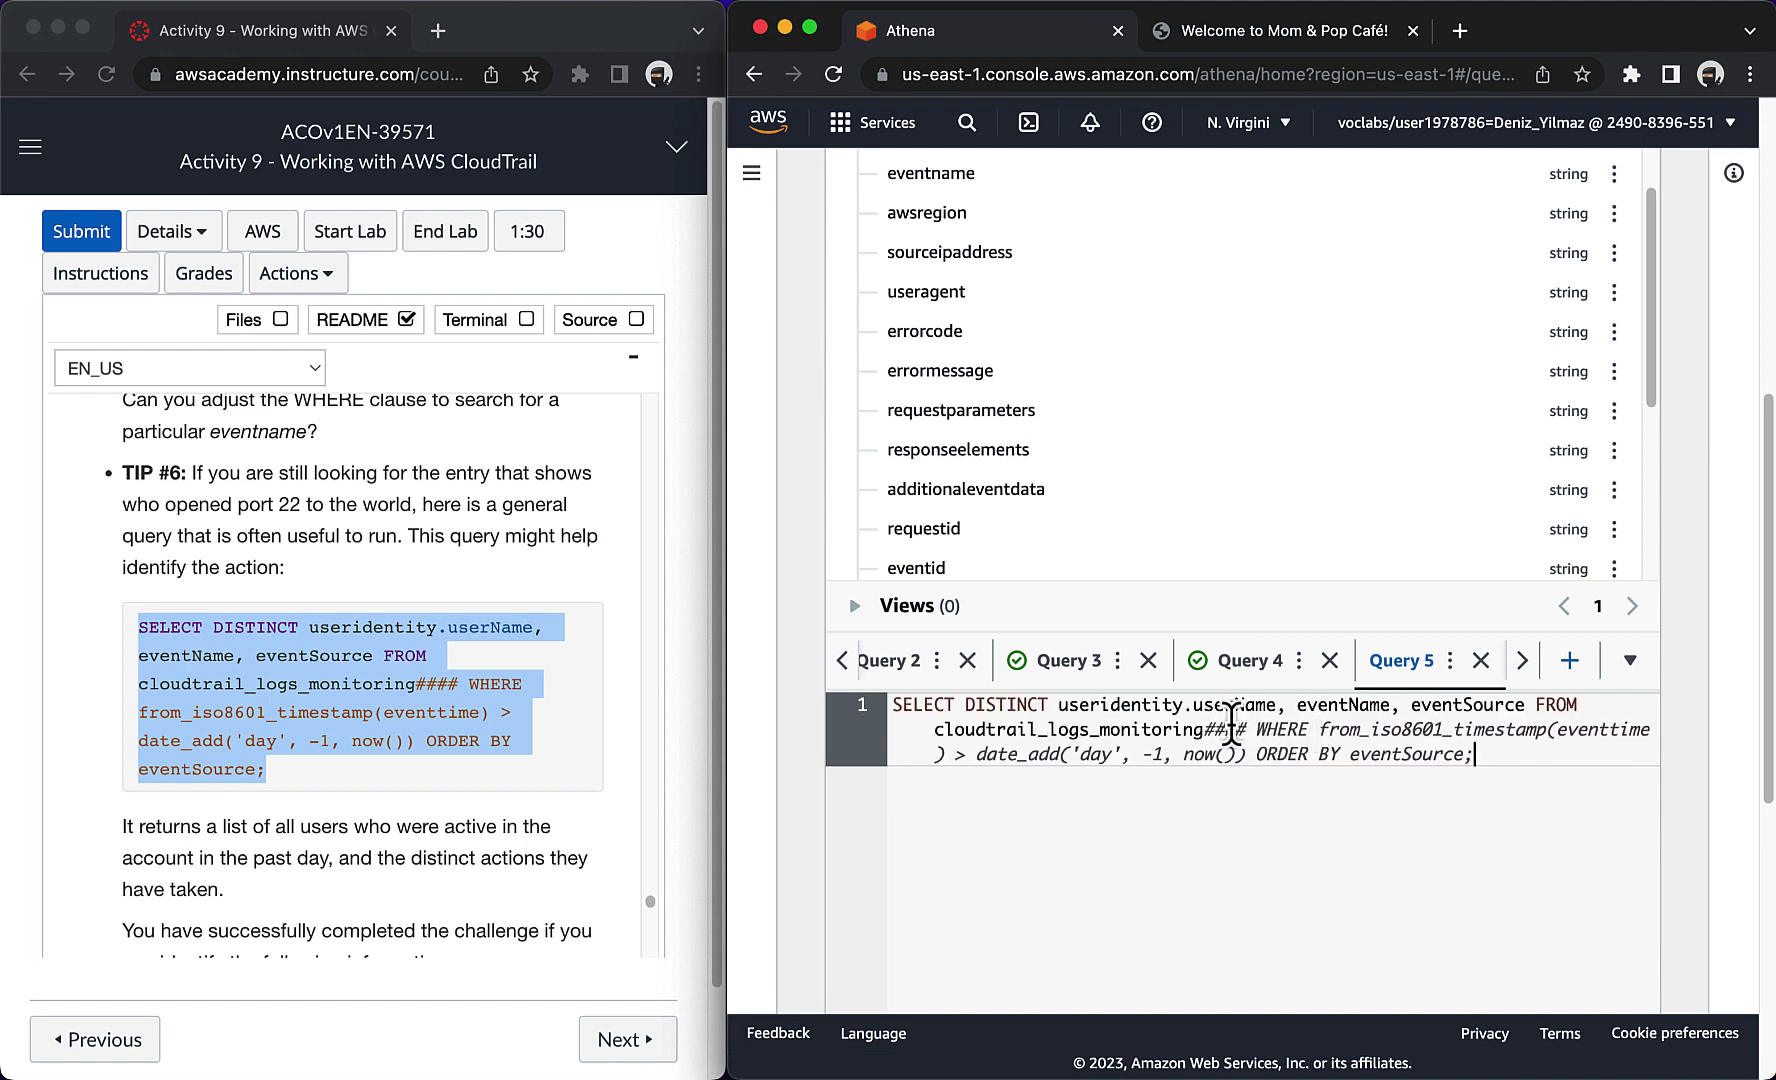
Step: Replace the #### placeholder in Query 5's table name with 5032 and run the query
left_click_drag(1210, 727, 1233, 727)
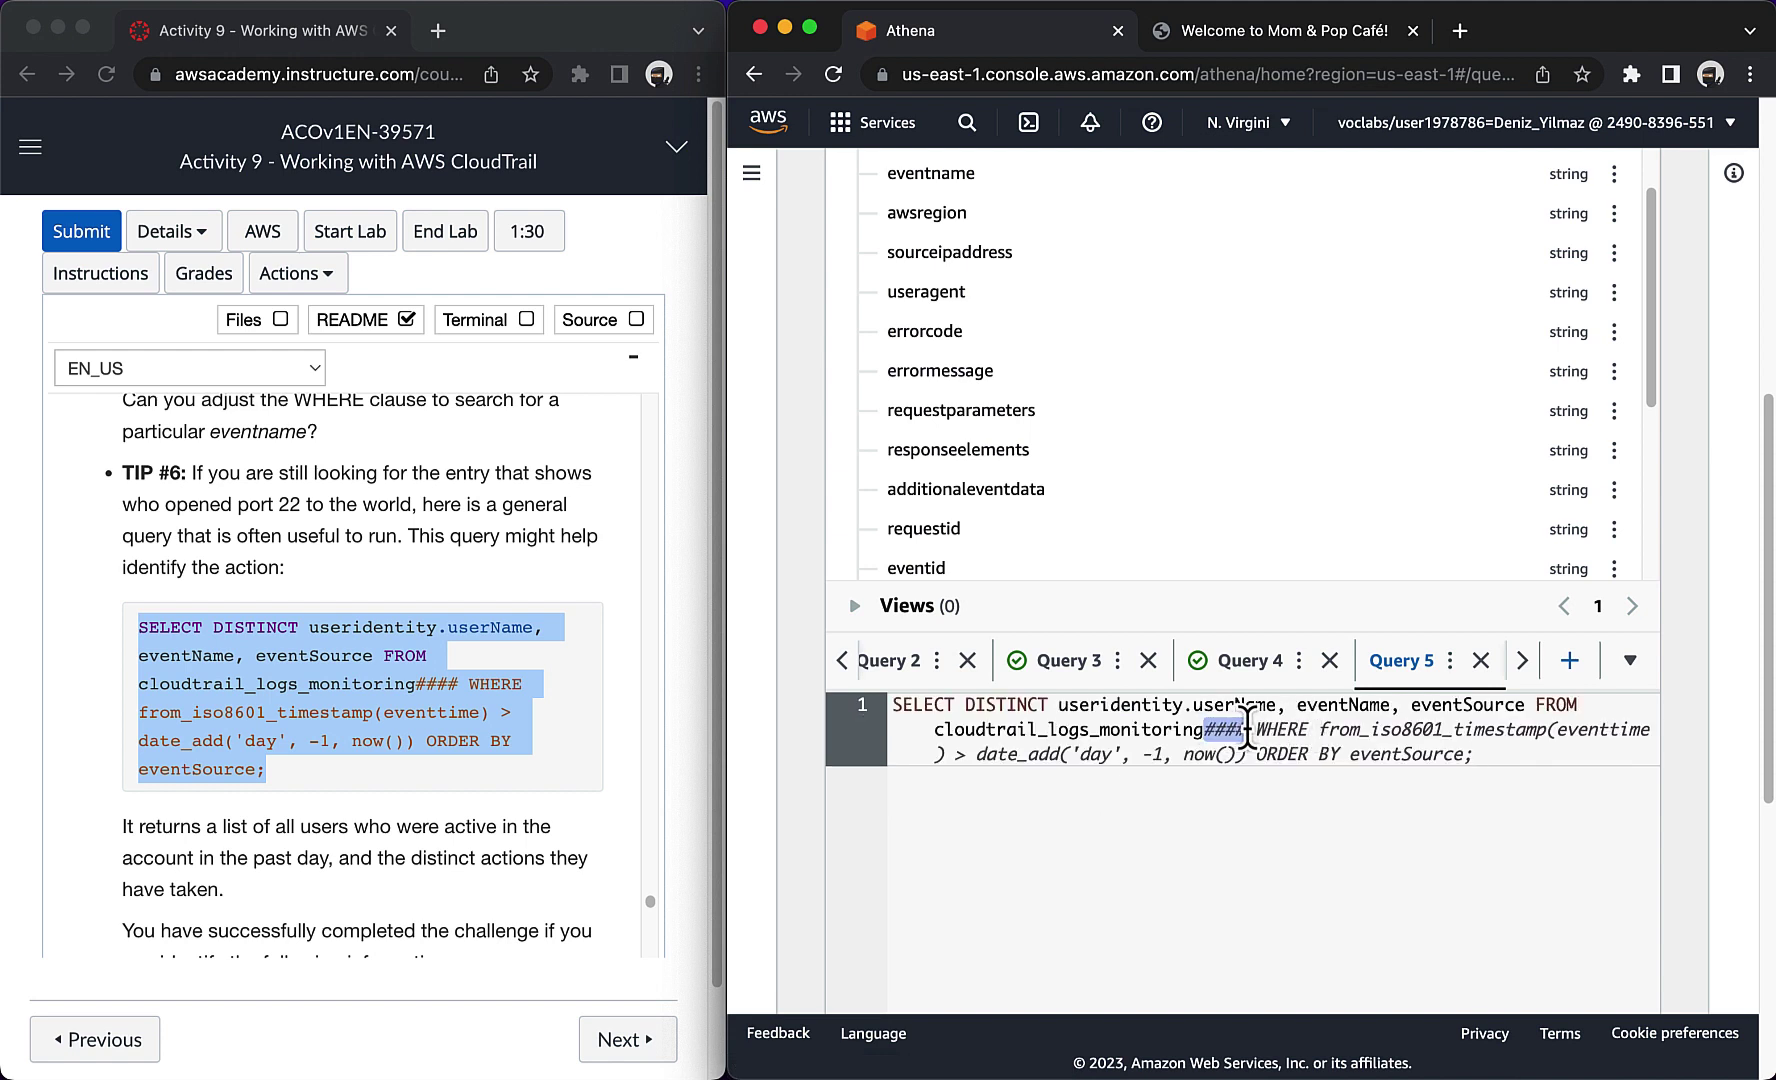
type("5032")
scroll(1050, 812, "down", 5)
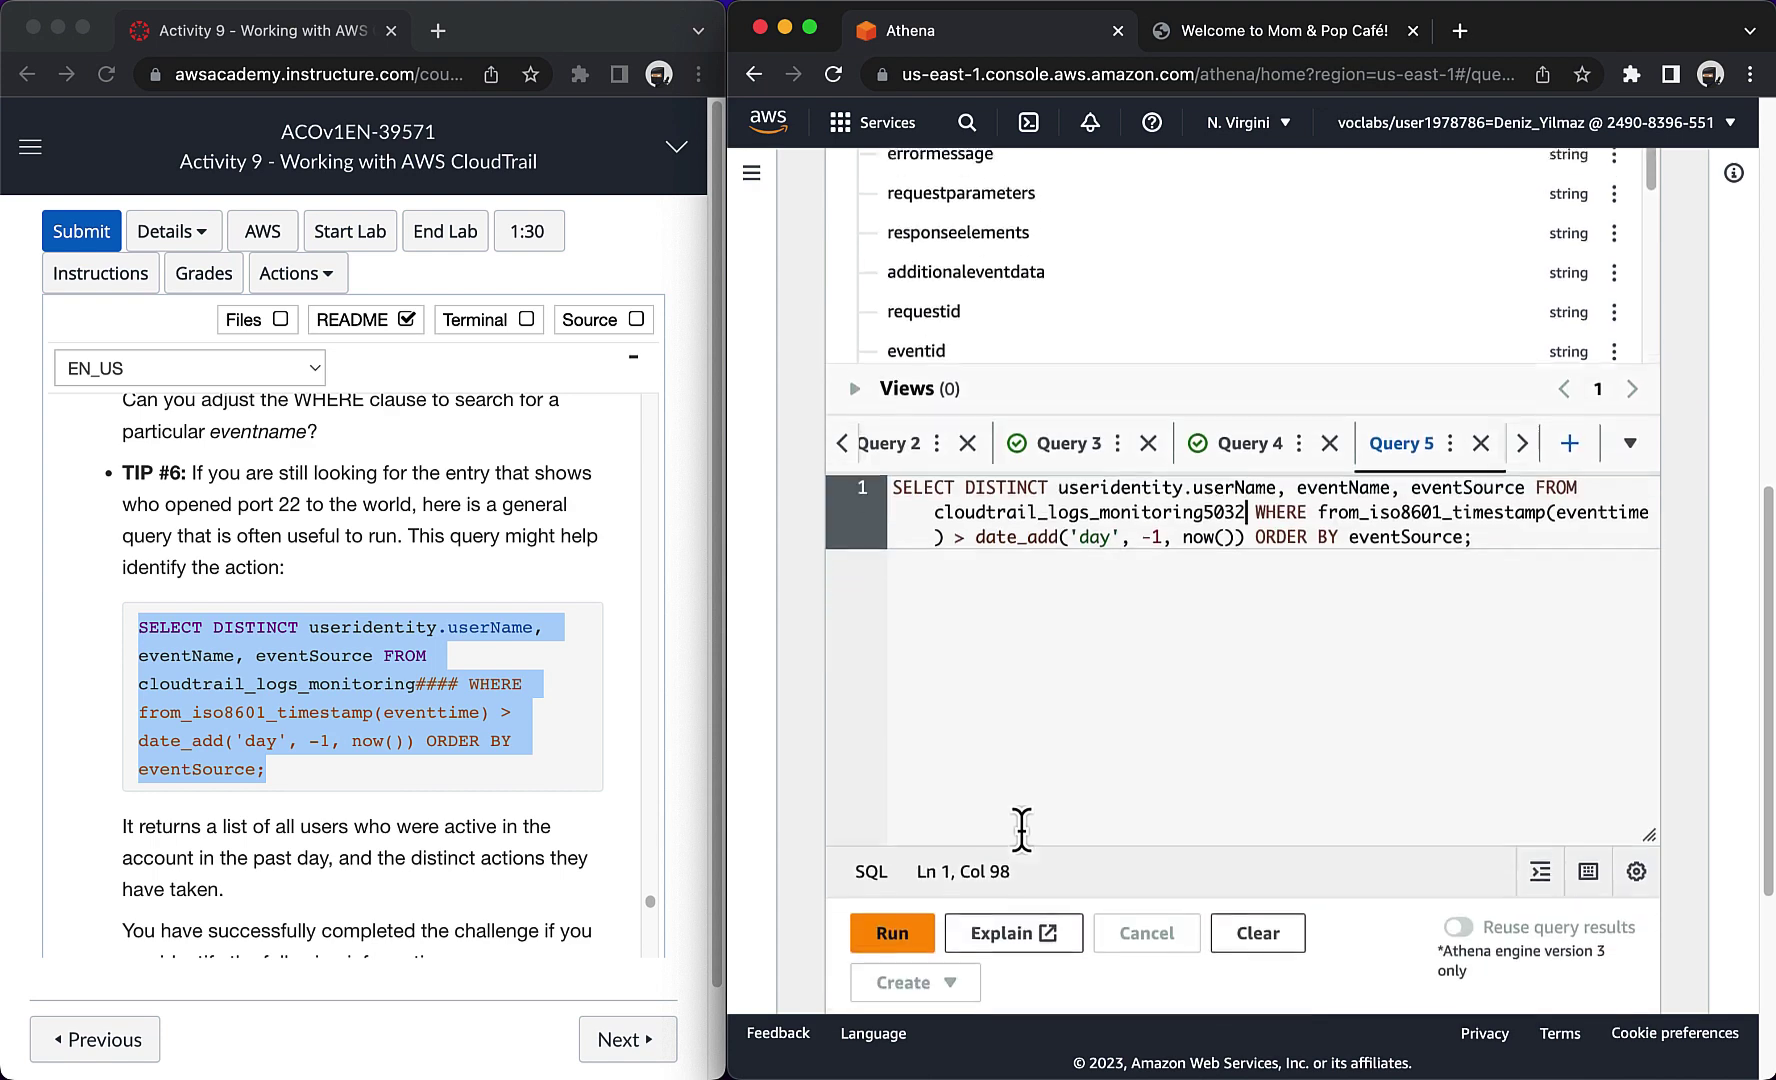
left_click(880, 909)
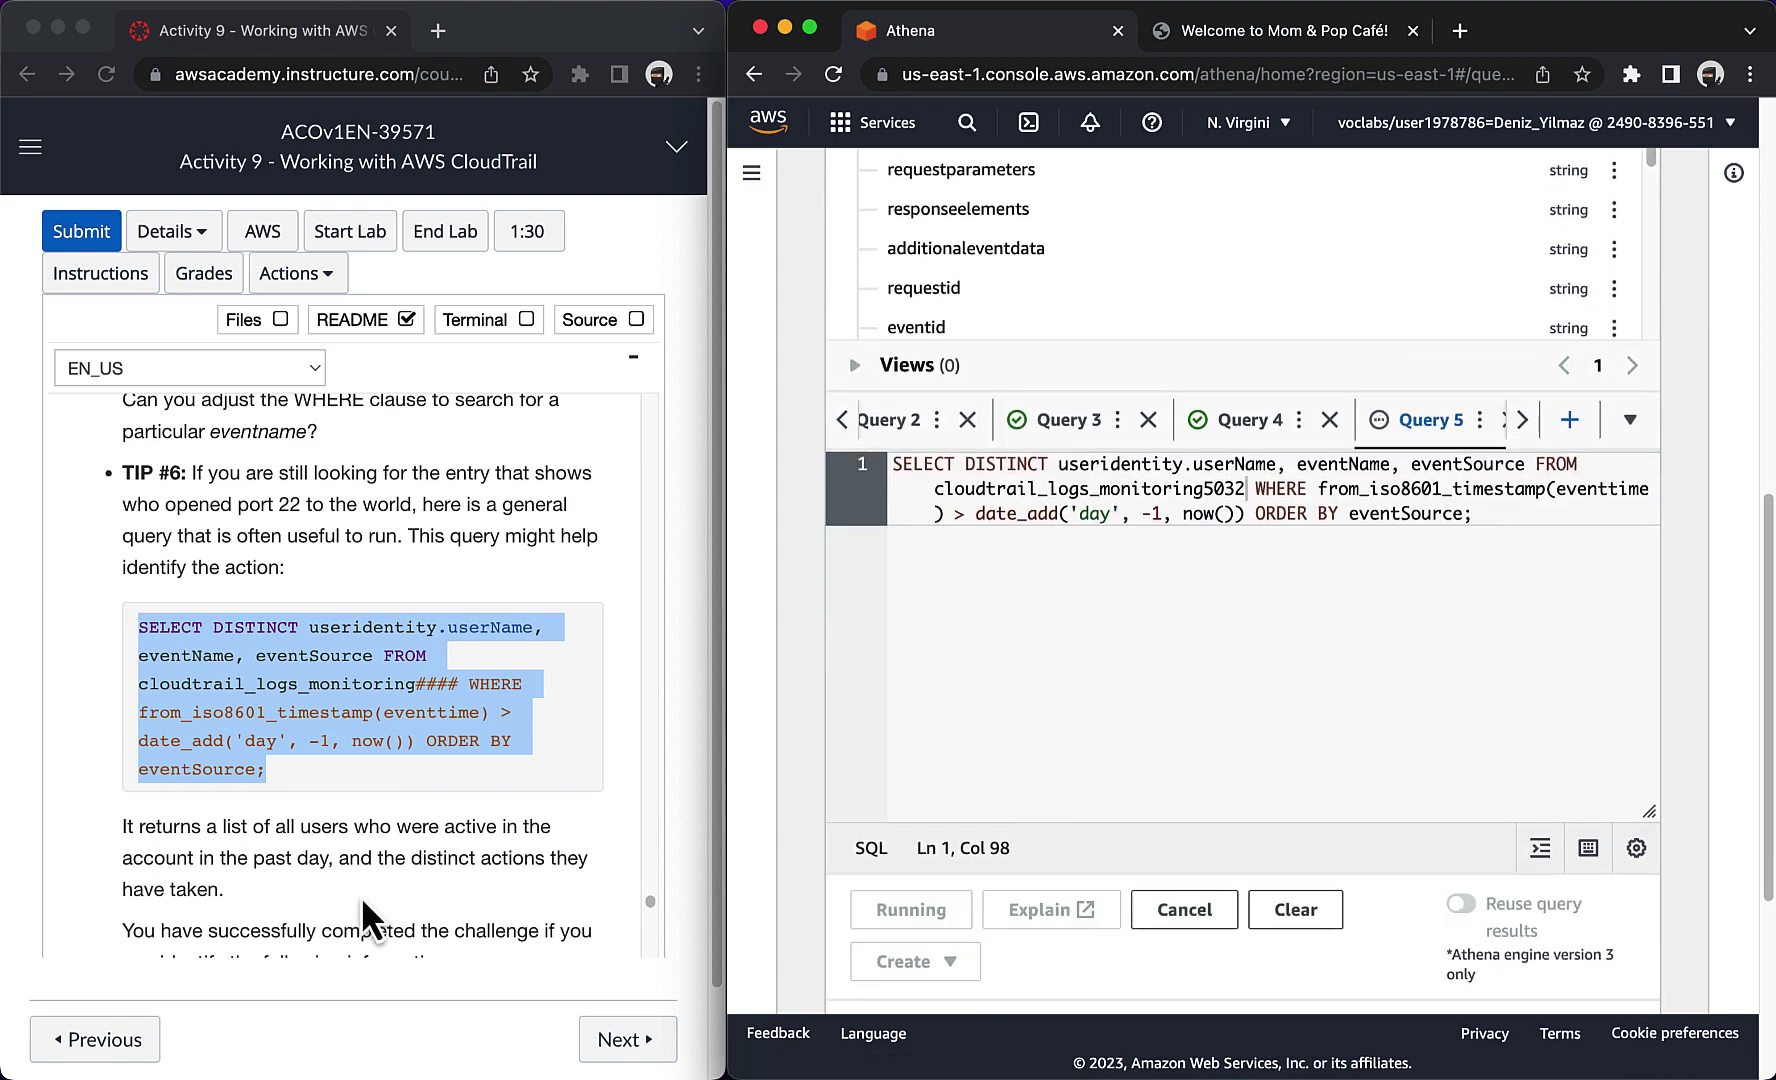
Step: Read the challenge's completion criteria and review the Query 5 results for actions recorded under the user chaos
scroll(361, 896, "down", 4)
left_click(360, 671)
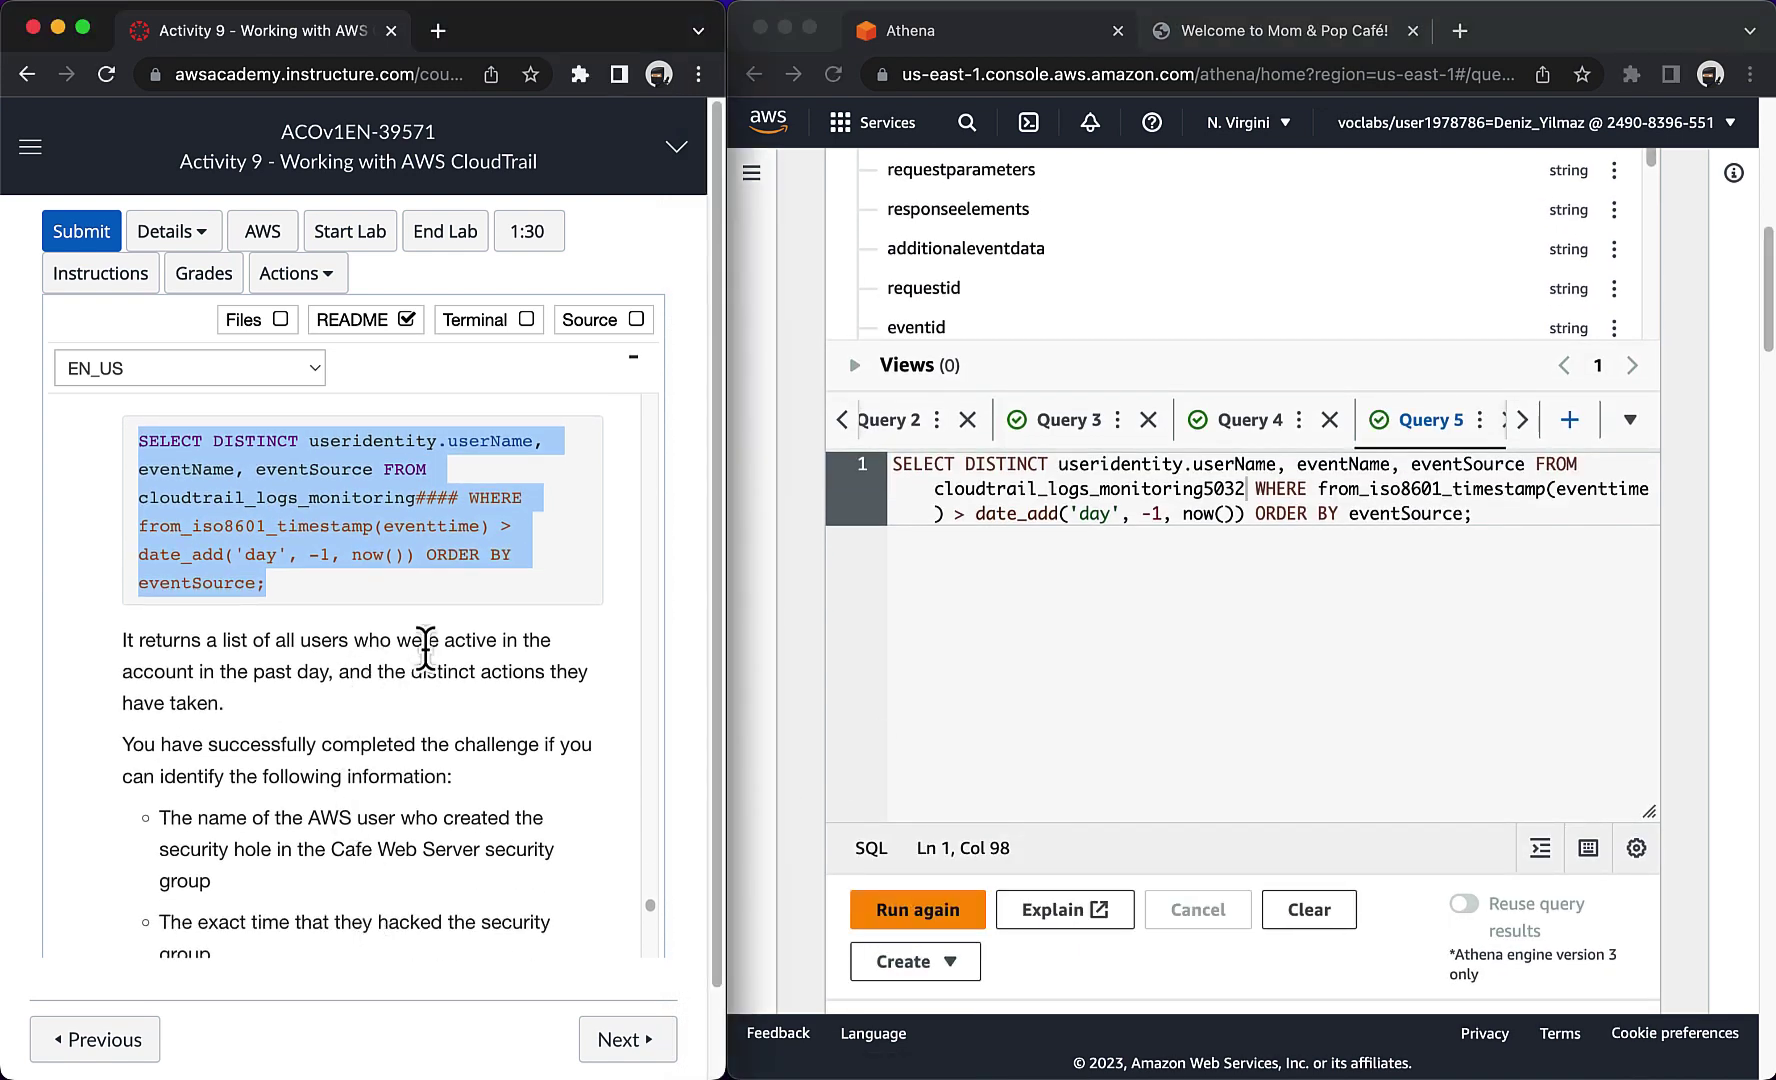
scroll(910, 808, "down", 10)
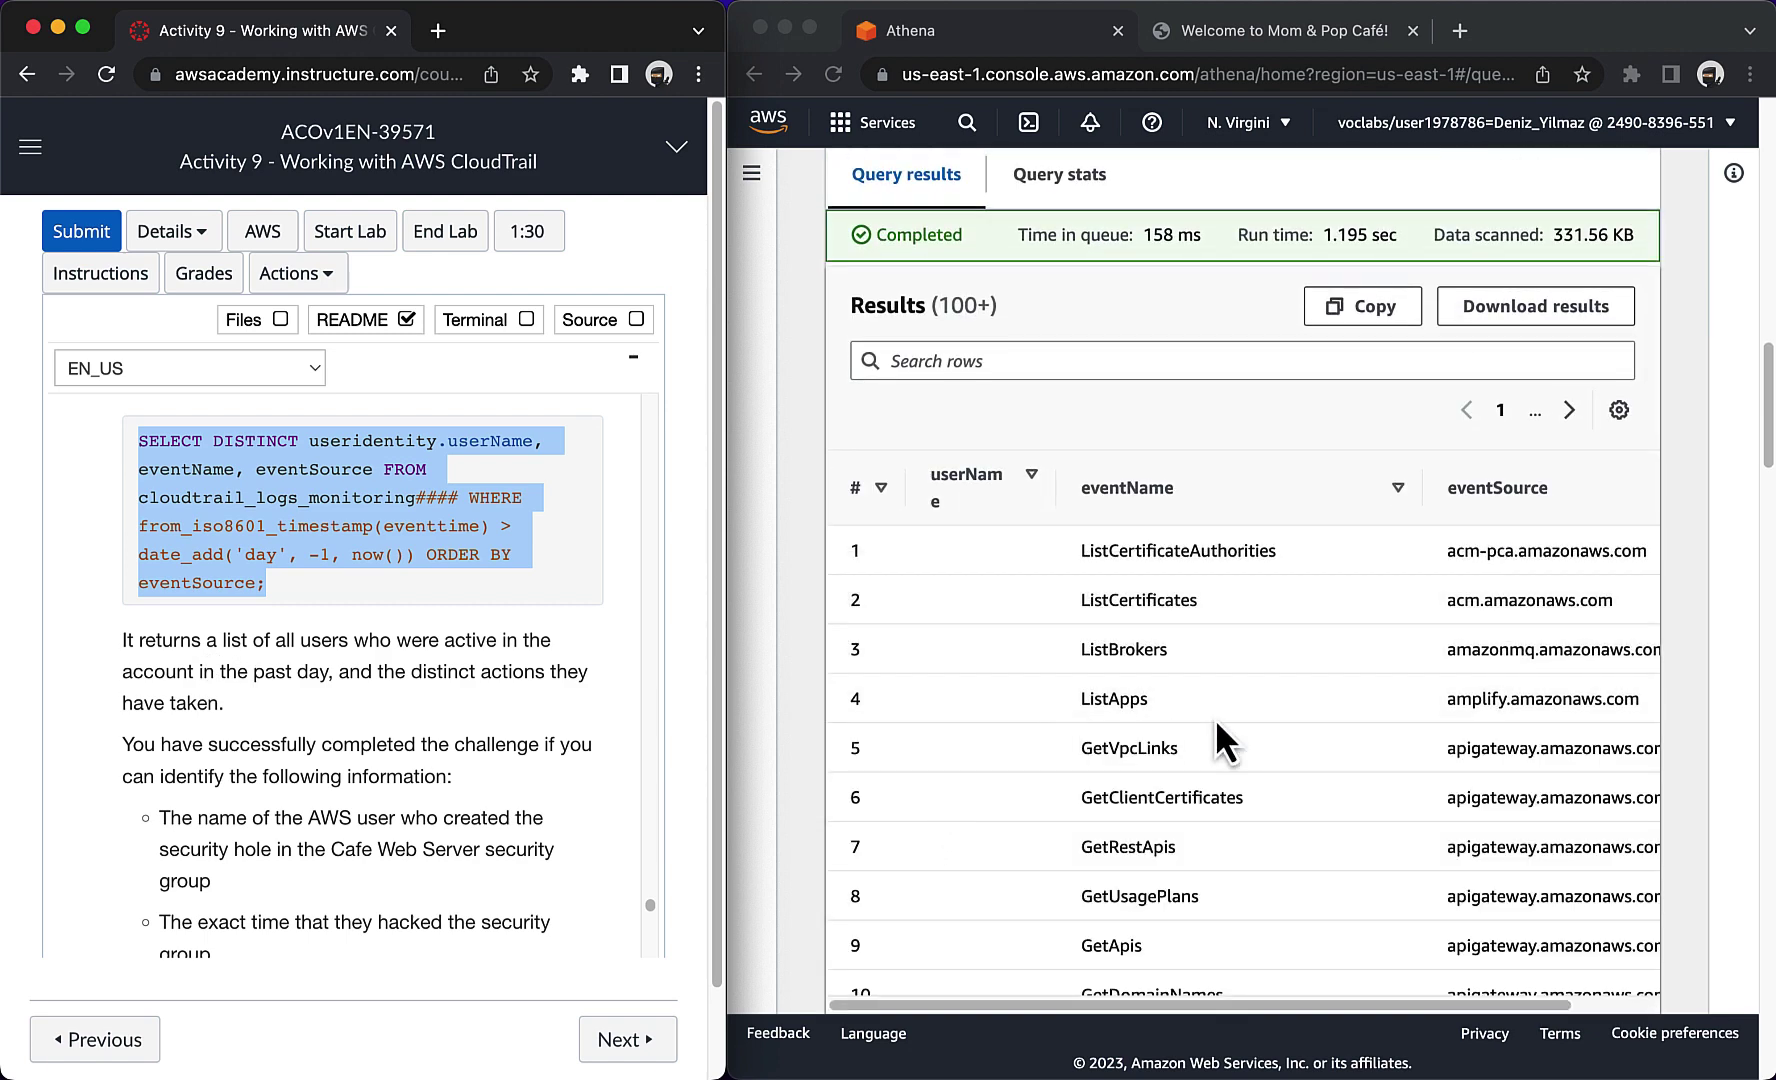
scroll(1216, 722, "down", 12)
scroll(1216, 722, "down", 15)
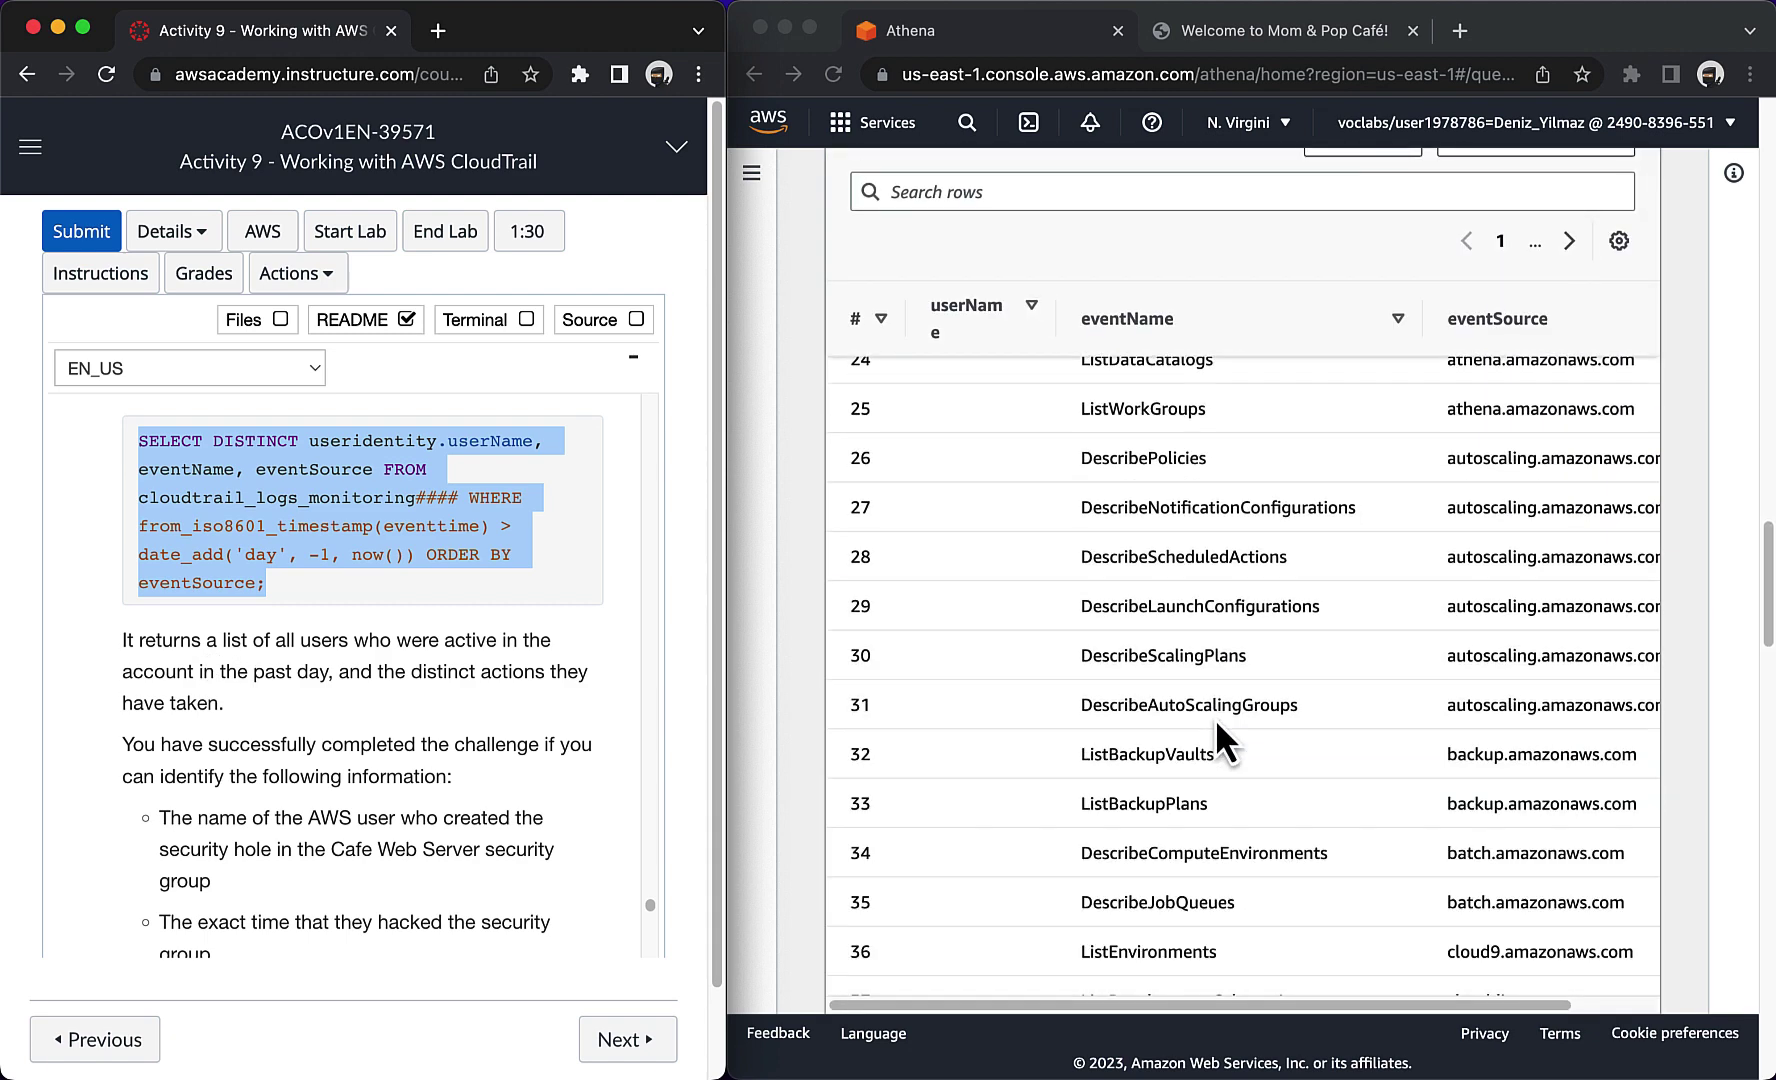
scroll(1215, 717, "down", 15)
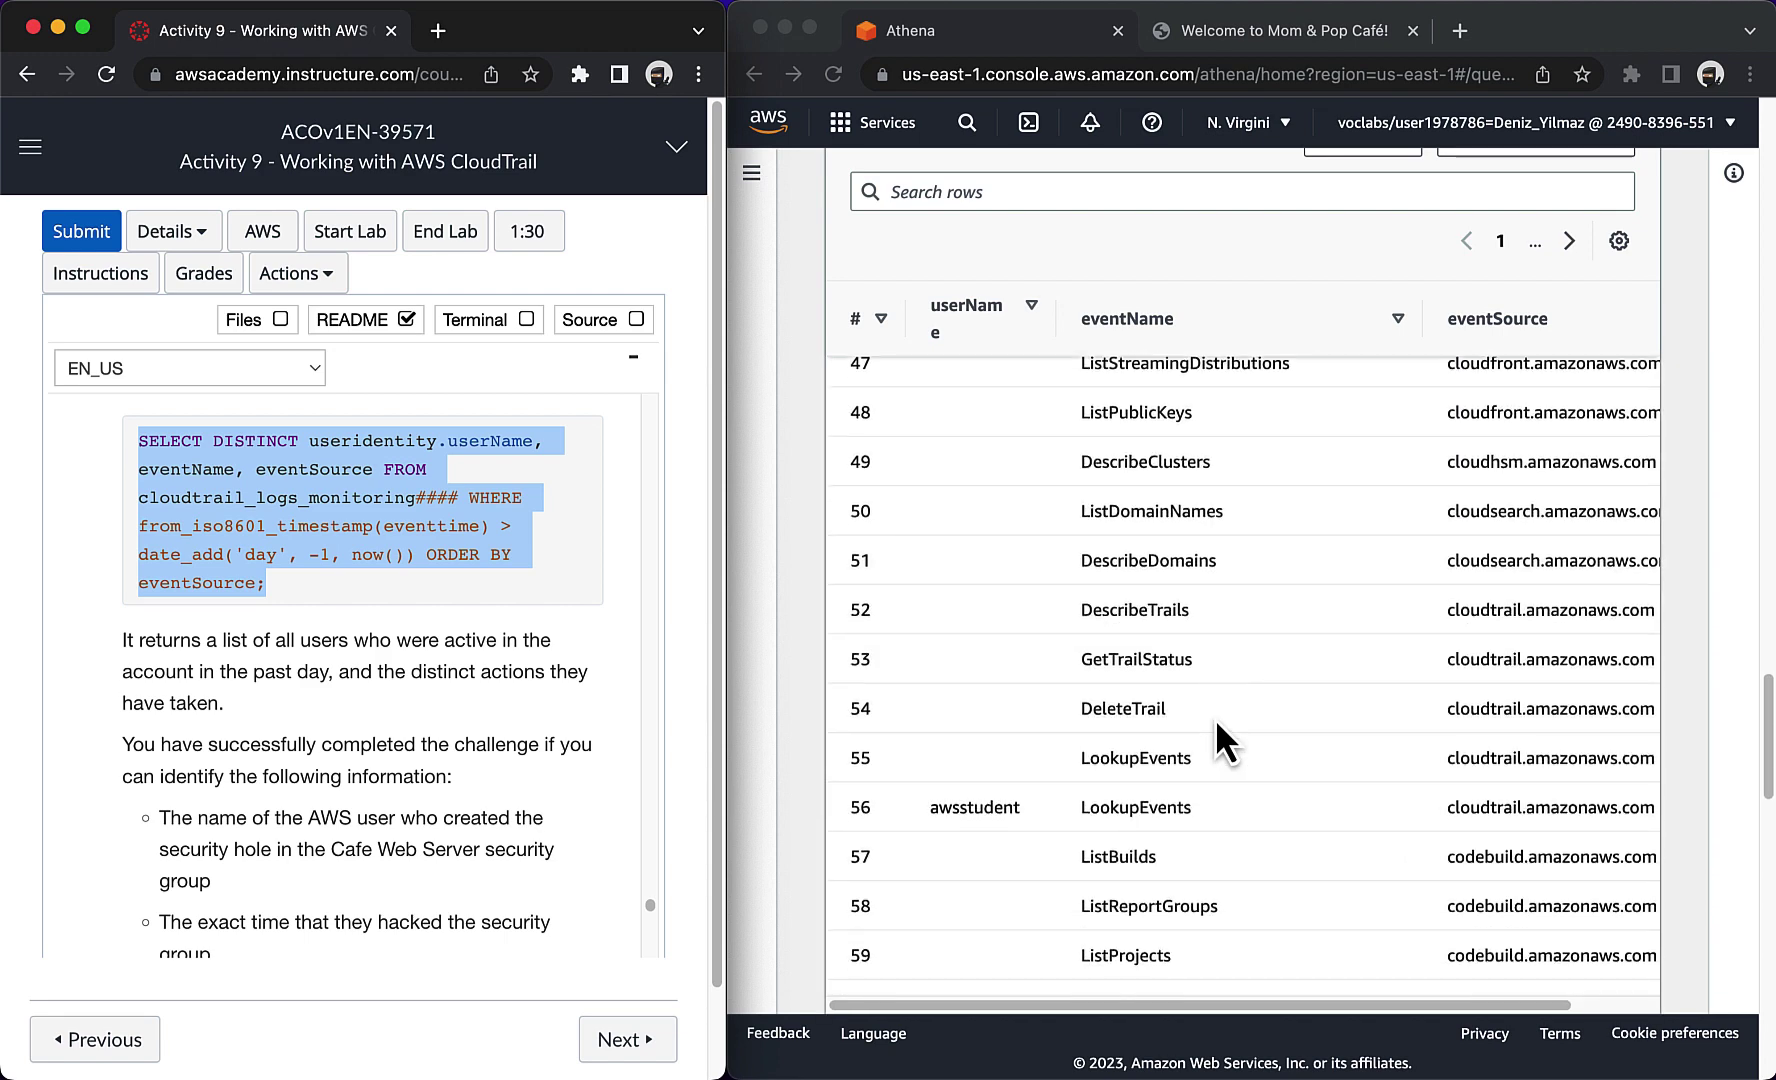
scroll(1215, 717, "down", 12)
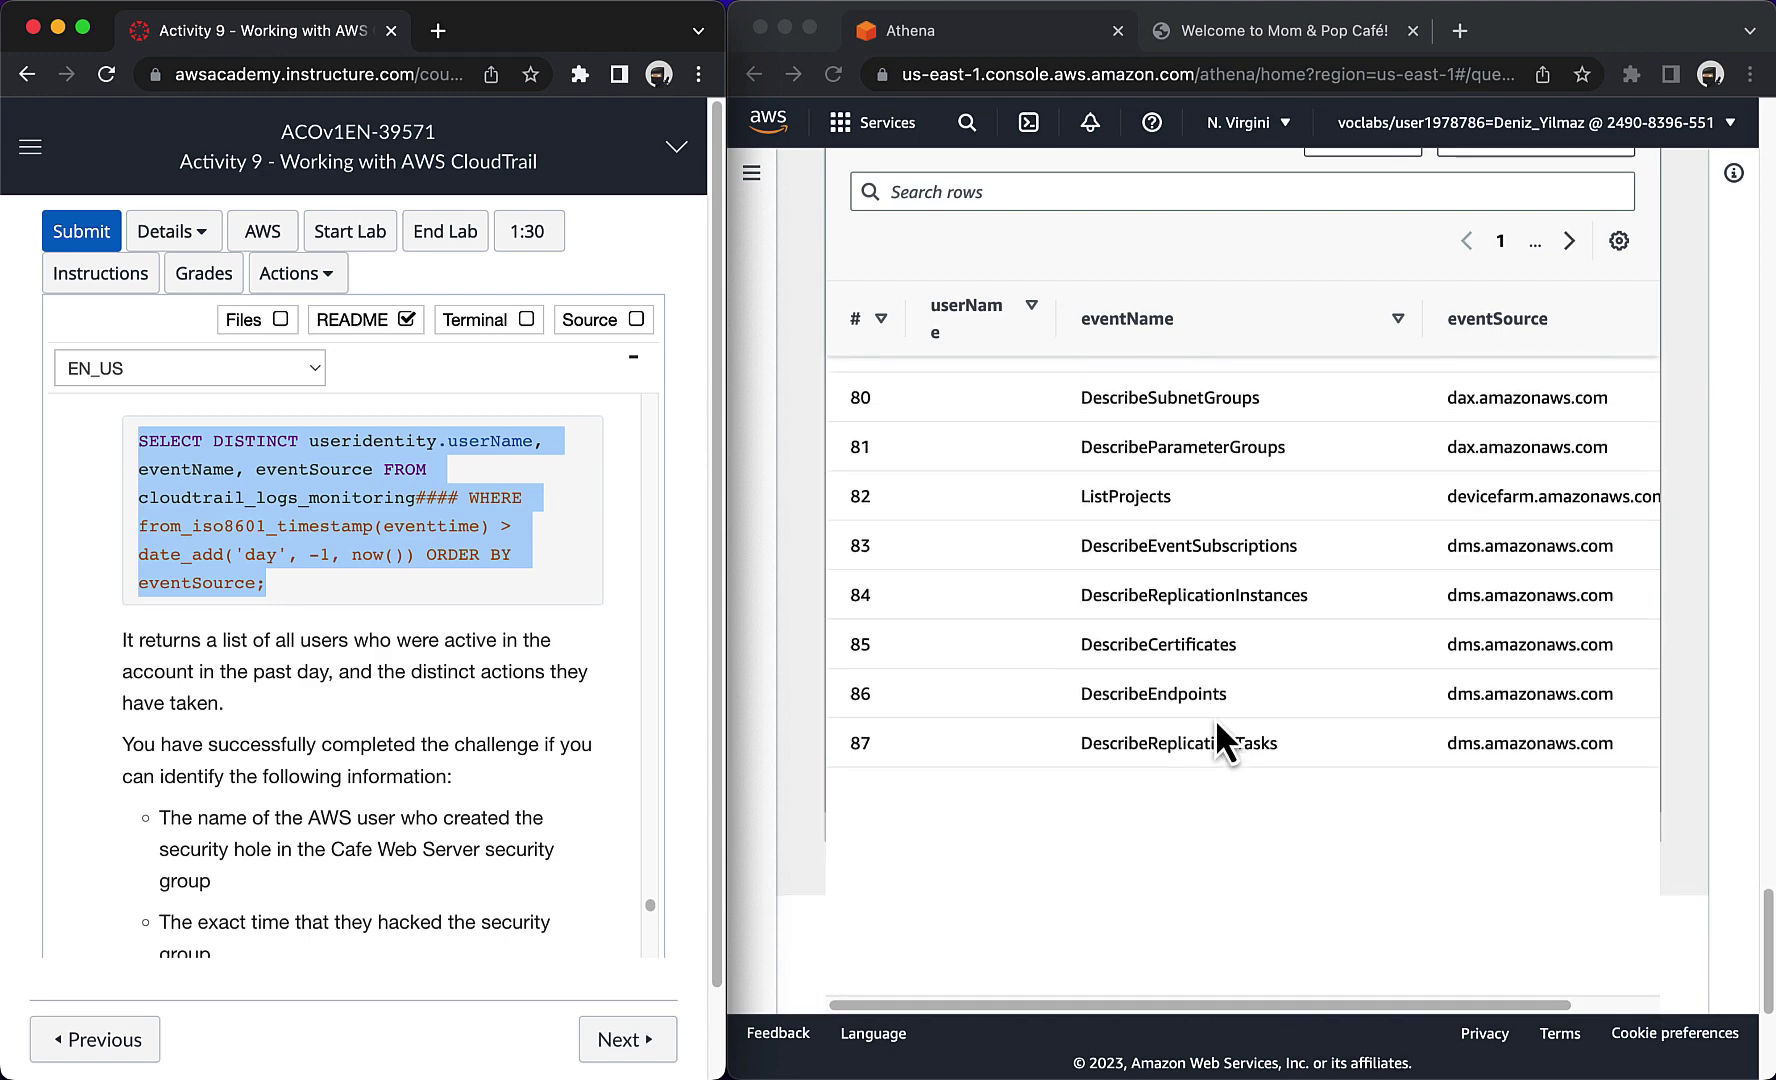
left_click(928, 762)
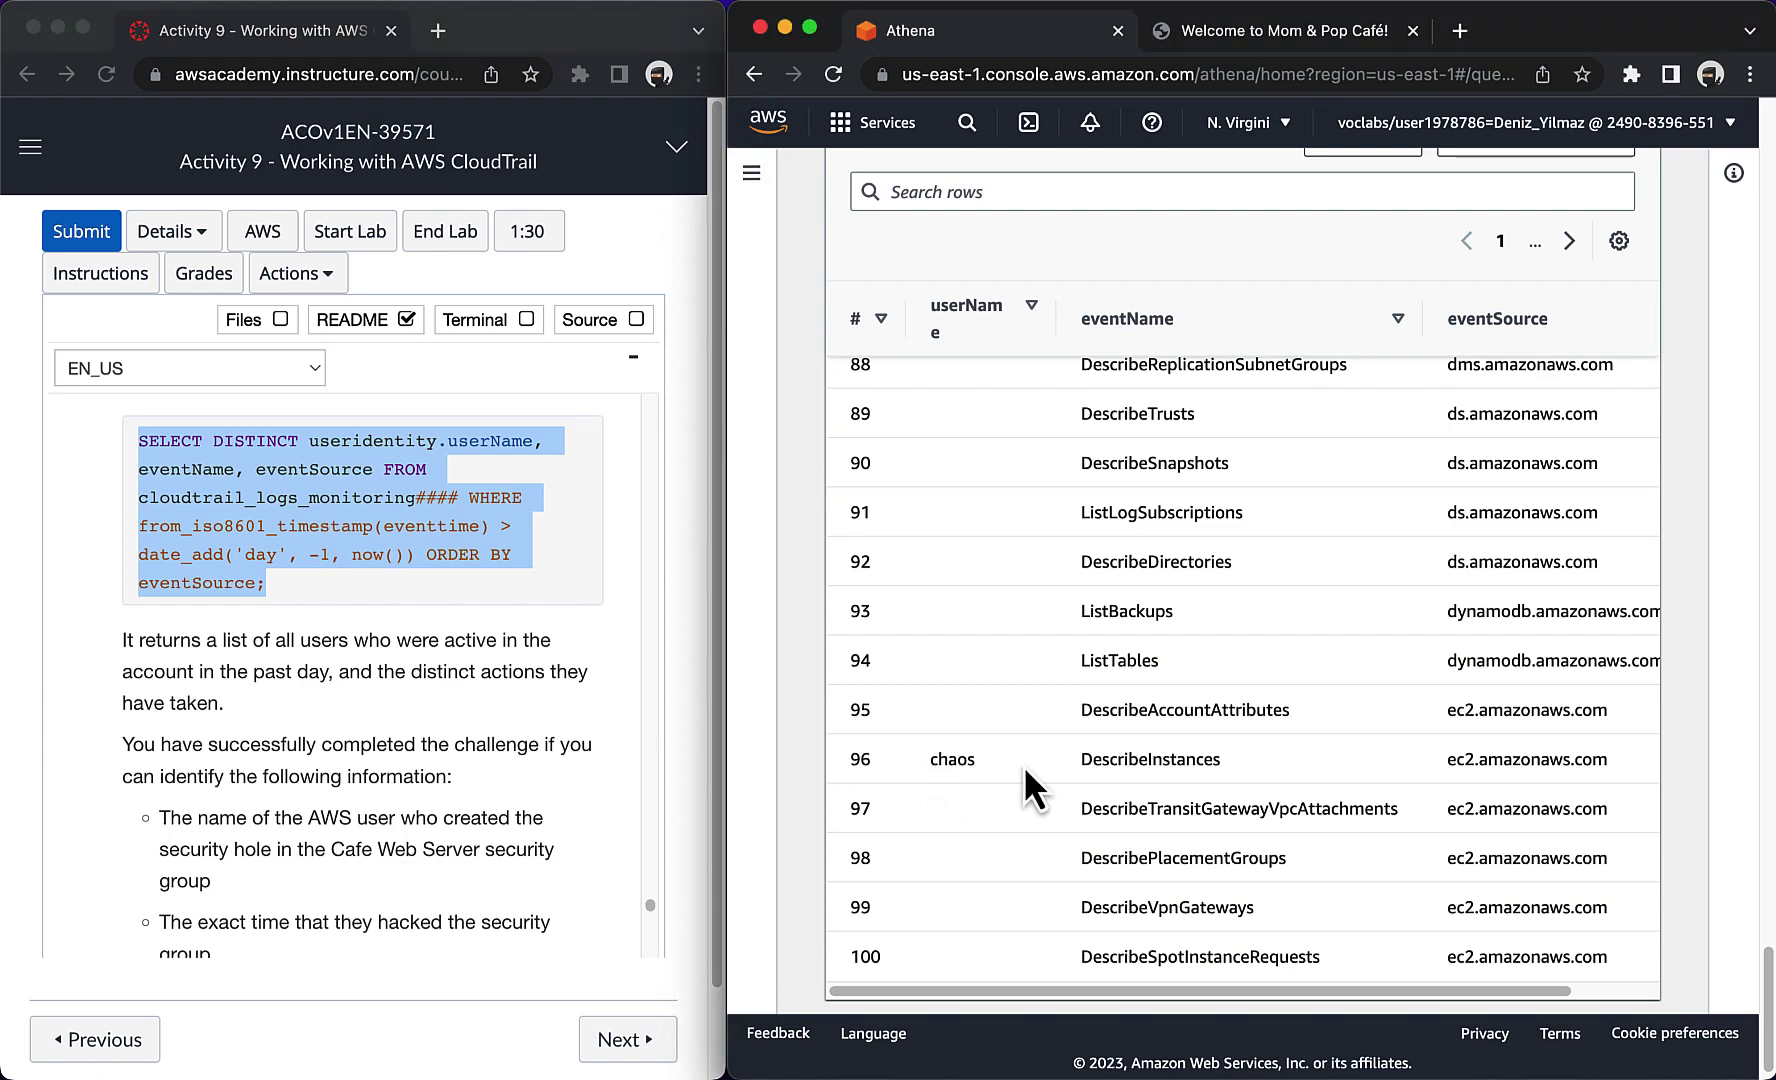
double_click(951, 760)
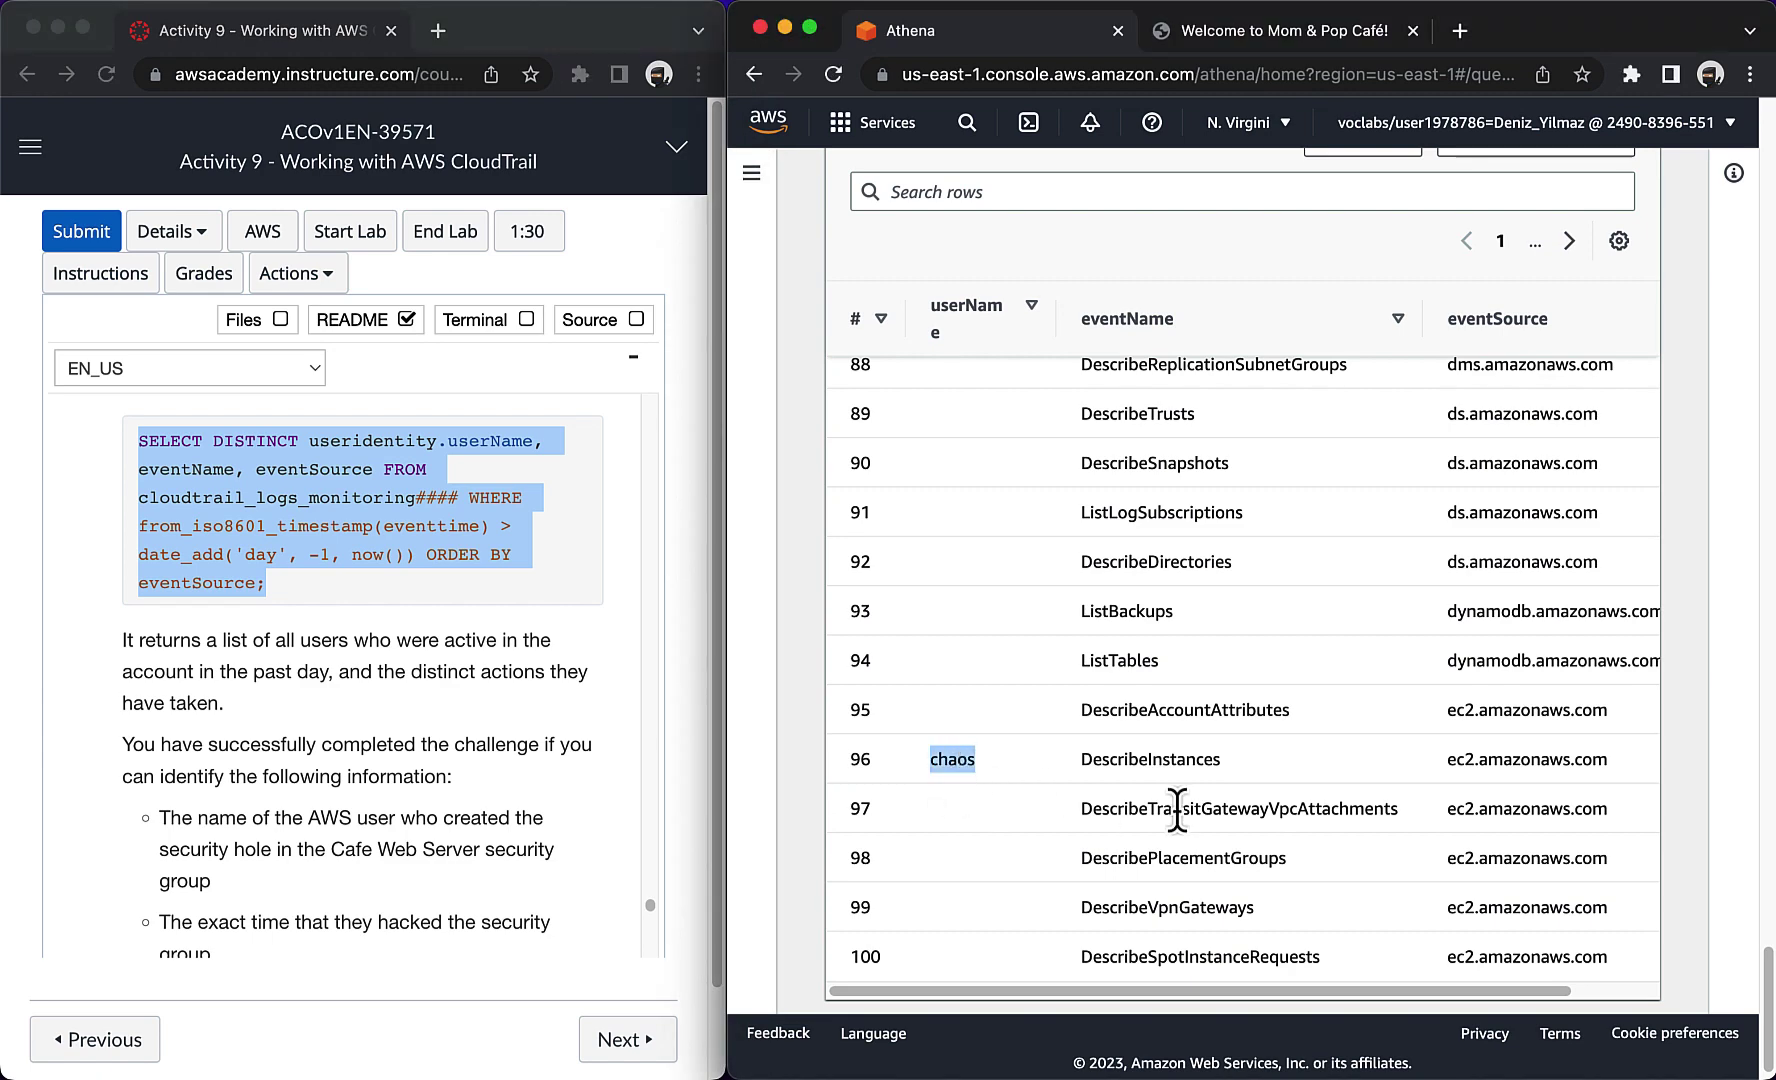